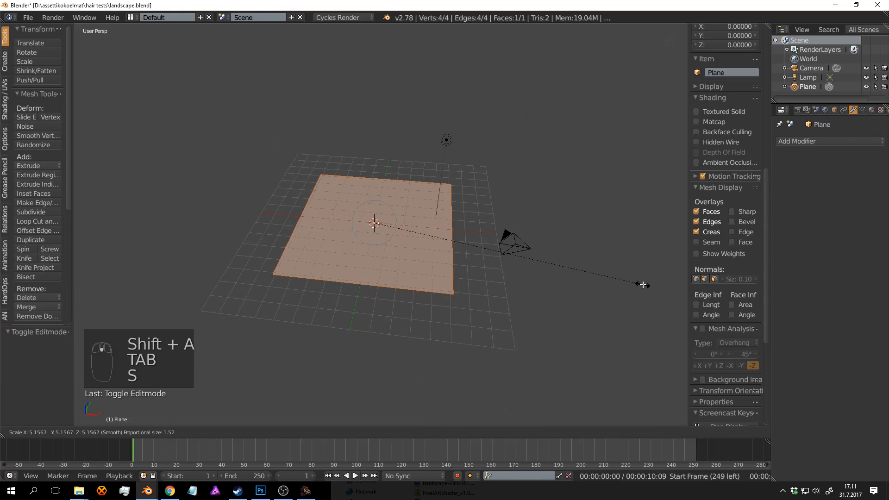
# Scale the whole plane up by a factor of about 9.78 in Edit Mode.
pyautogui.click(275, 308)
pyautogui.scroll(-3, 423, 294)
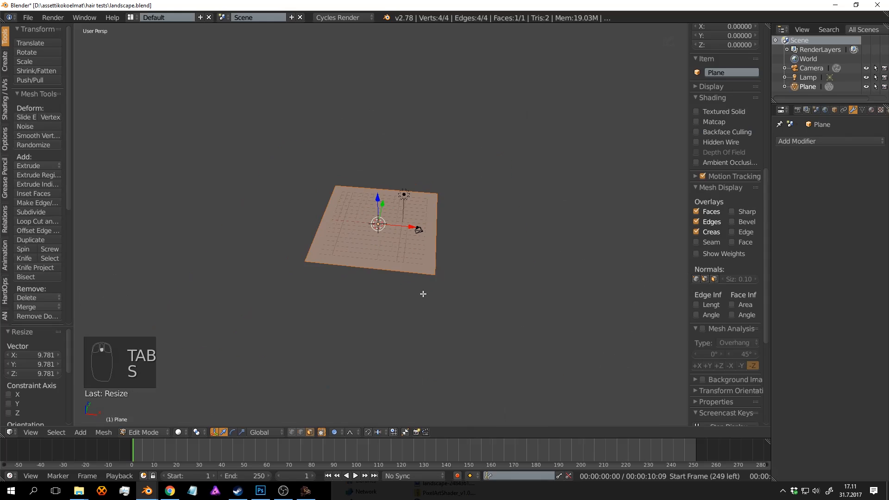
pyautogui.moveTo(423, 294); pyautogui.dragTo(430, 226, button='middle')
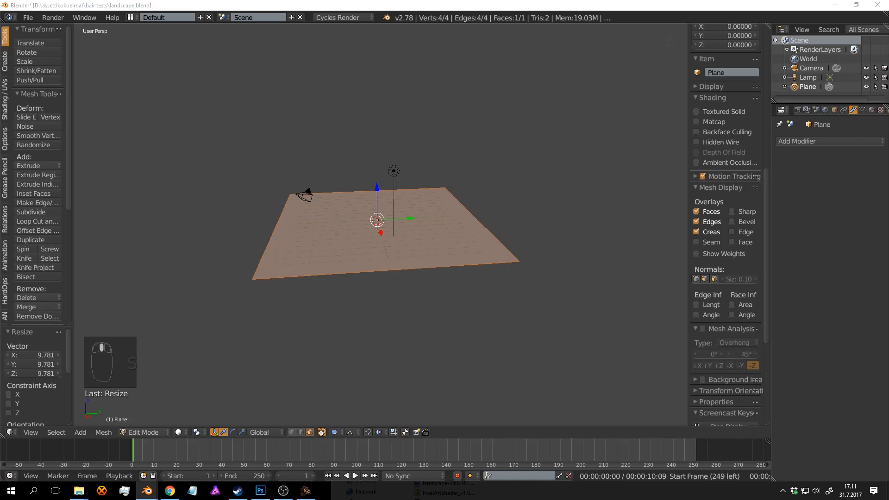
pyautogui.scroll(3, 402, 159)
pyautogui.press('Tab')
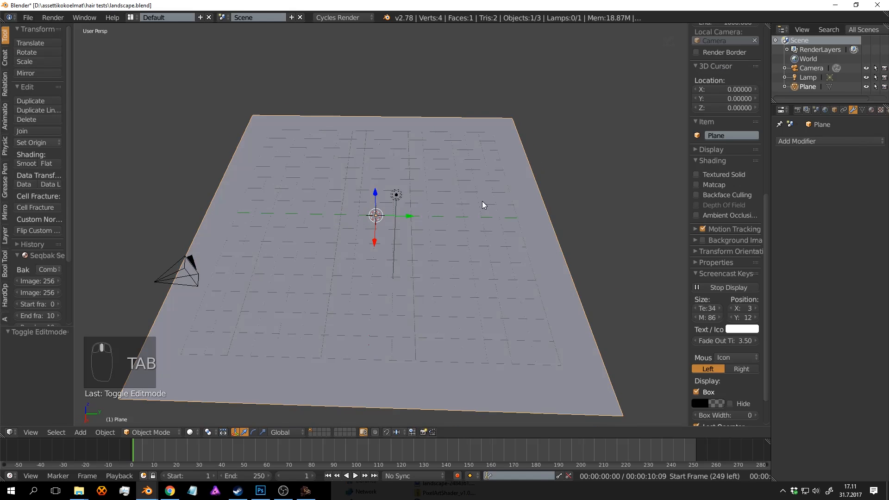
# Add 22 evenly spaced, unslid loop cuts across the plane in one direction.
pyautogui.press('Tab')
pyautogui.moveTo(485, 203); pyautogui.dragTo(433, 317, button='middle')
pyautogui.hotkey('ctrl', 'r')
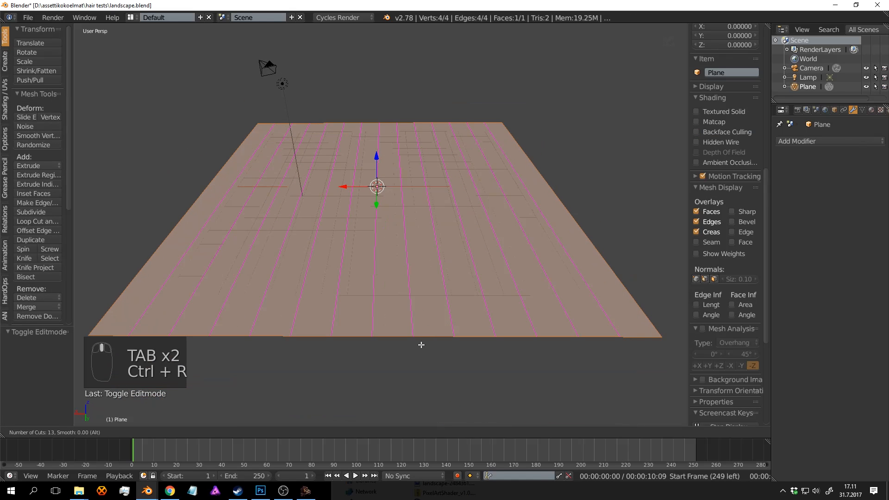
pyautogui.click(438, 331)
pyautogui.rightClick(437, 330)
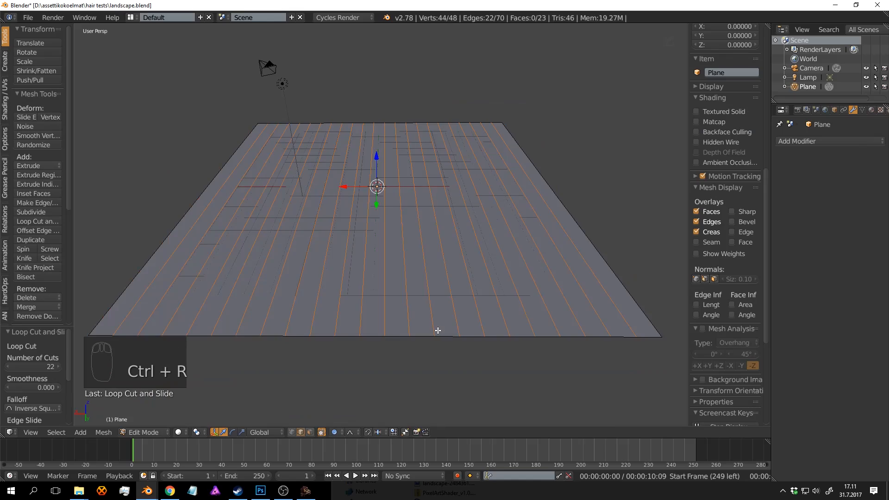
# Add evenly spaced, unslid loop cuts in the perpendicular direction to form a dense grid, then deselect everything.
pyautogui.moveTo(437, 330); pyautogui.dragTo(438, 248, button='middle')
pyautogui.hotkey('ctrl', 'r')
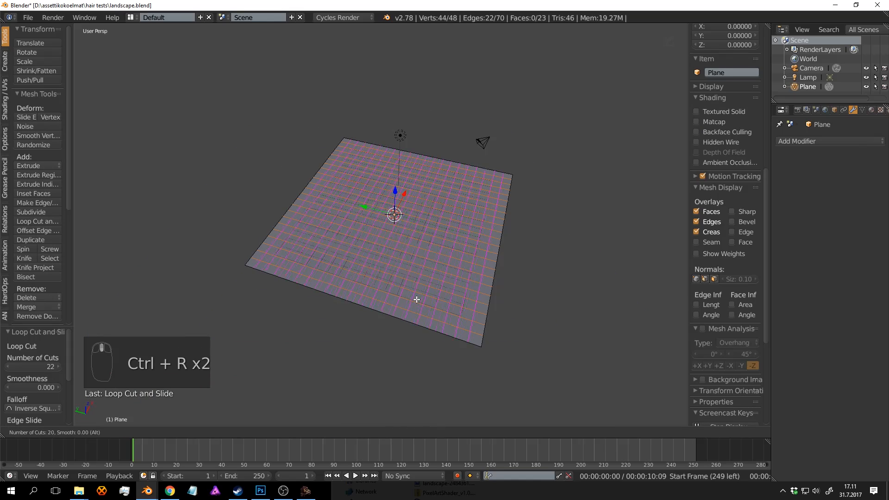
pyautogui.click(416, 299)
pyautogui.rightClick(417, 300)
pyautogui.press('a')
# Select a broad L-shaped band of faces along two adjoining sides of the grid and extrude it upward about 1.2 units.
pyautogui.moveTo(416, 299); pyautogui.dragTo(393, 327, button='middle')
pyautogui.scroll(3, 410, 259)
pyautogui.scroll(3, 415, 240)
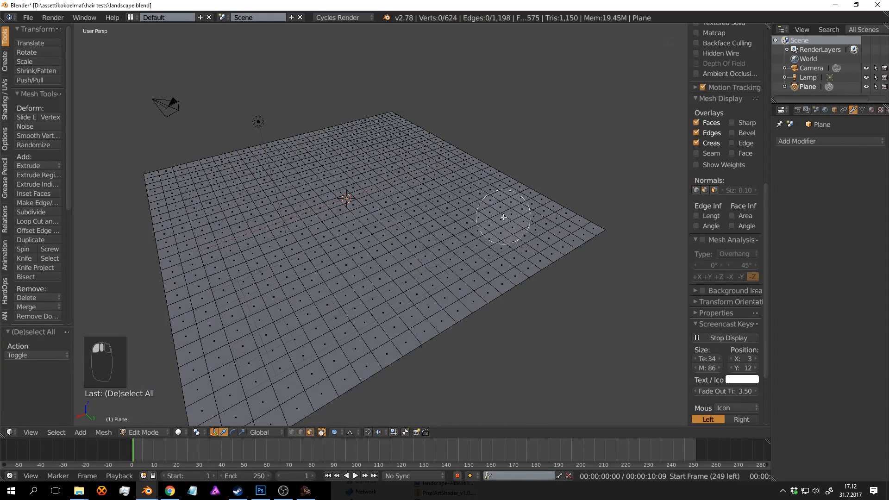
pyautogui.moveTo(503, 217)
pyautogui.mouseDown()
pyautogui.moveTo(456, 166)
pyautogui.moveTo(417, 178)
pyautogui.mouseUp()
pyautogui.rightClick(417, 178)
pyautogui.moveTo(417, 179); pyautogui.dragTo(416, 179, button='middle')
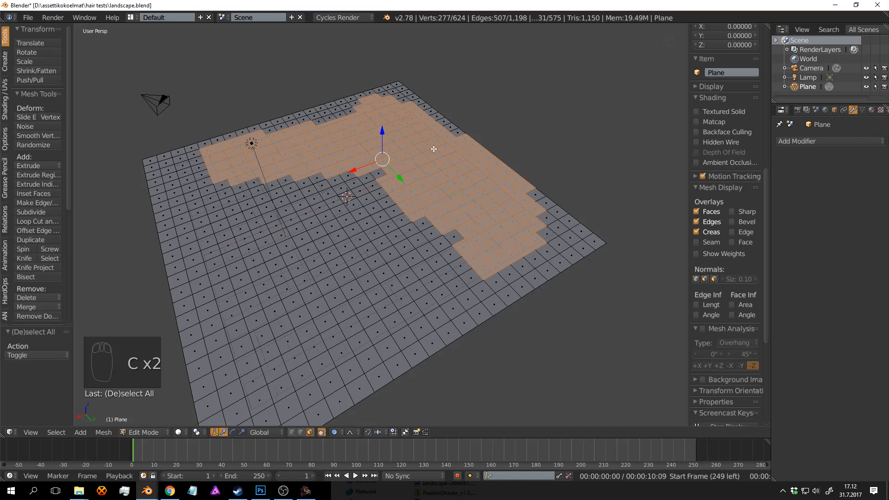
pyautogui.press('e')
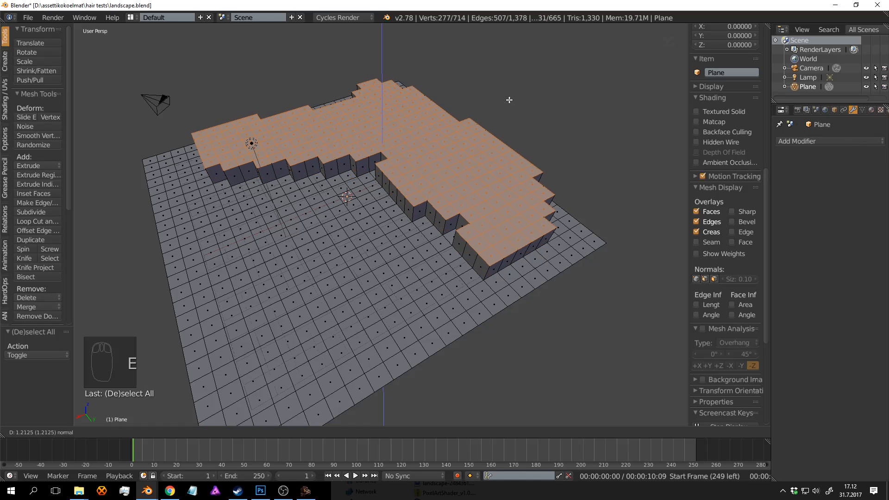
pyautogui.click(509, 110)
# Restore the selection of the raised L-shaped faces and extrude them upward another 1.37 units or so.
pyautogui.press('a')
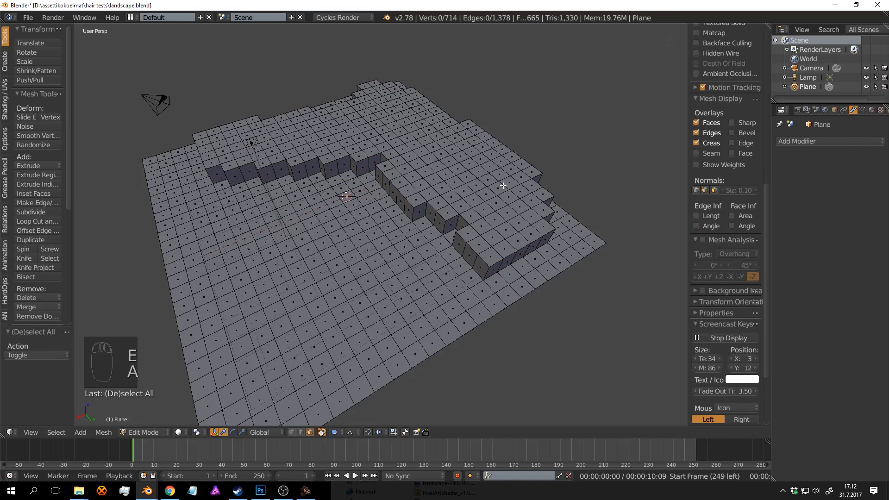
pyautogui.hotkey('ctrl', 'z')
pyautogui.press('e')
pyautogui.click(514, 167)
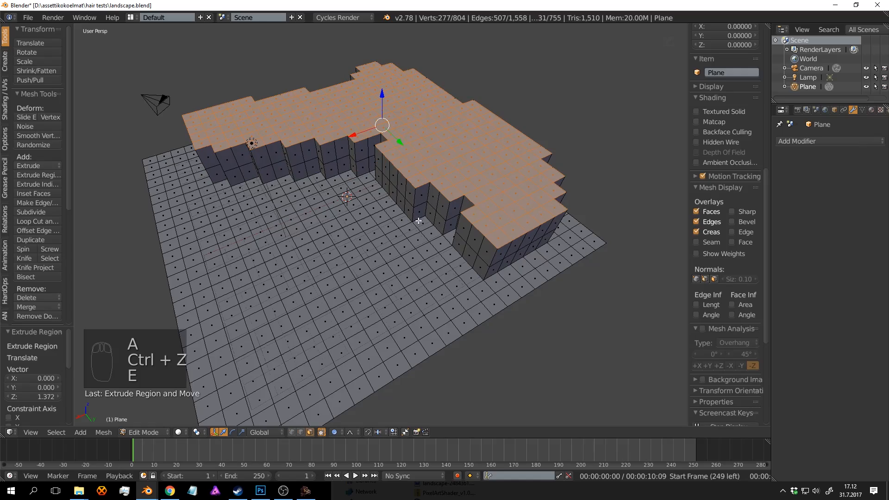
# Select the entire mesh and smooth its vertices five times to turn the blocky ridge into rounded hills, then deselect it.
pyautogui.press('a')
pyautogui.press('a')
pyautogui.press('a')
pyautogui.click(42, 137)
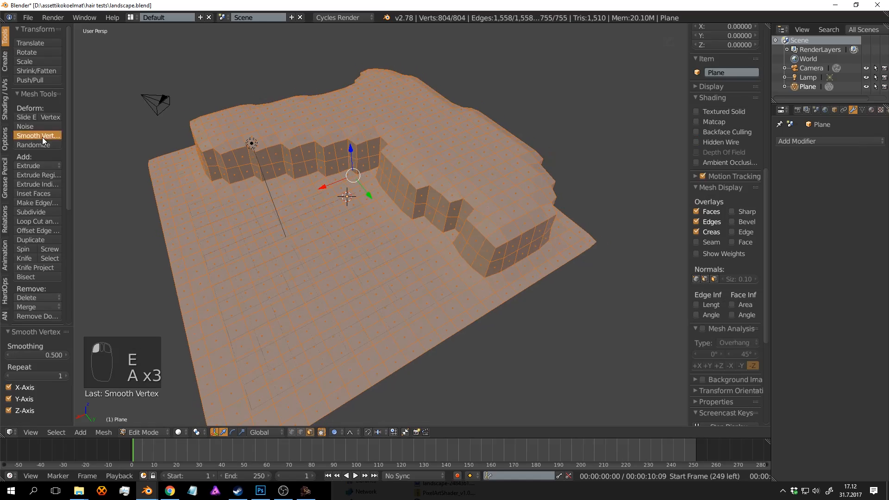
pyautogui.click(43, 137)
pyautogui.click(43, 137)
pyautogui.click(42, 137)
pyautogui.click(42, 137)
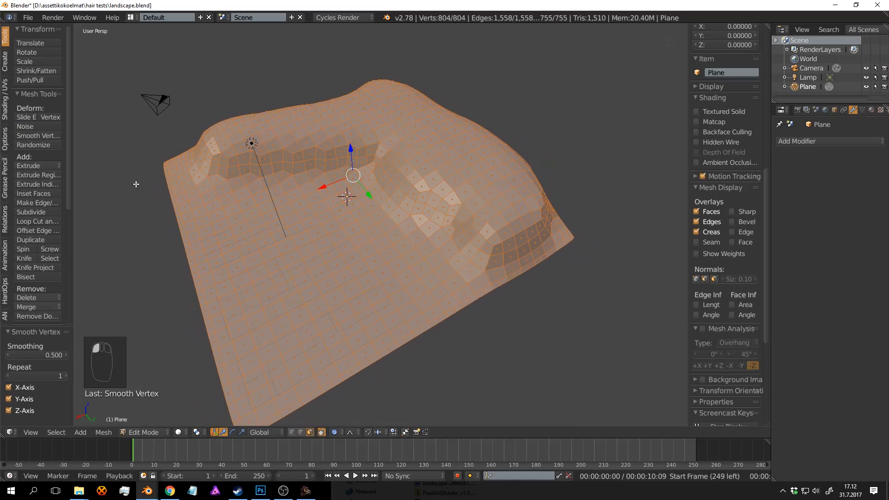
pyautogui.press('a')
# Select a patch of faces on top of one arm of the ridge and extrude it upward about 1.06 units.
pyautogui.moveTo(370, 194); pyautogui.dragTo(362, 234, button='middle')
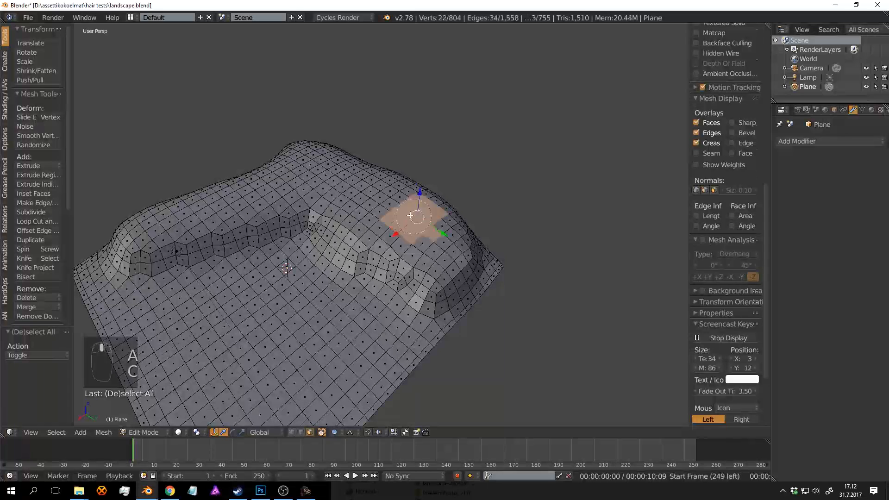
pyautogui.moveTo(410, 216); pyautogui.dragTo(388, 207)
pyautogui.press('e')
pyautogui.click(389, 205)
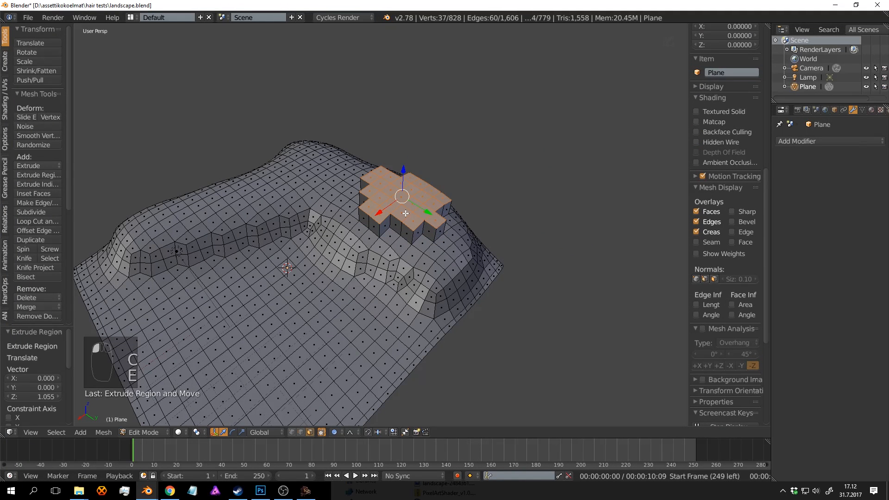
# Grow the selection to include the extruded patch's side walls, smooth its vertices twice, and deselect it.
pyautogui.press('ctrl+KP_Add')
pyautogui.click(49, 134)
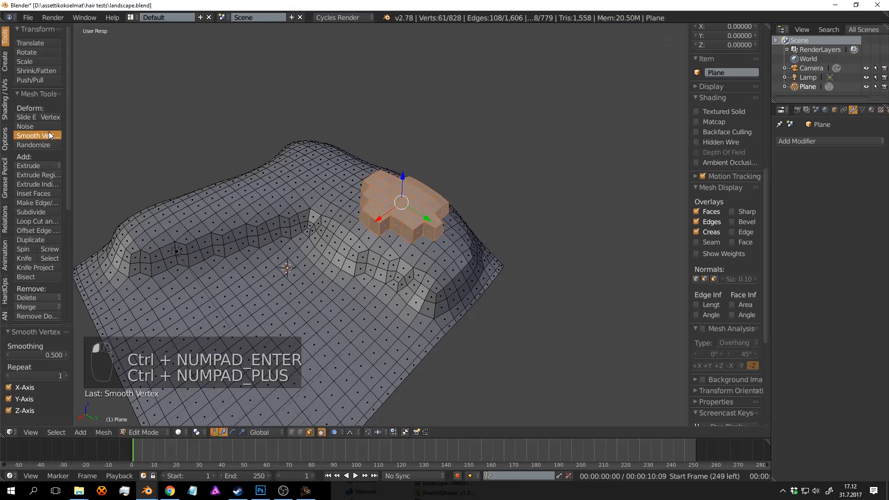
pyautogui.click(49, 133)
pyautogui.press('a')
# Select an angular patch of faces on the ridge's corner beside the new mound and extrude it outward.
pyautogui.moveTo(291, 218)
pyautogui.mouseDown(button='middle')
pyautogui.moveTo(300, 180)
pyautogui.moveTo(357, 209)
pyautogui.moveTo(431, 224)
pyautogui.moveTo(423, 201)
pyautogui.moveTo(413, 223)
pyautogui.moveTo(425, 208)
pyautogui.mouseUp(button='middle')
pyautogui.press('Tab')
pyautogui.scroll(3, 301, 180)
pyautogui.press('Tab')
pyautogui.press('c')
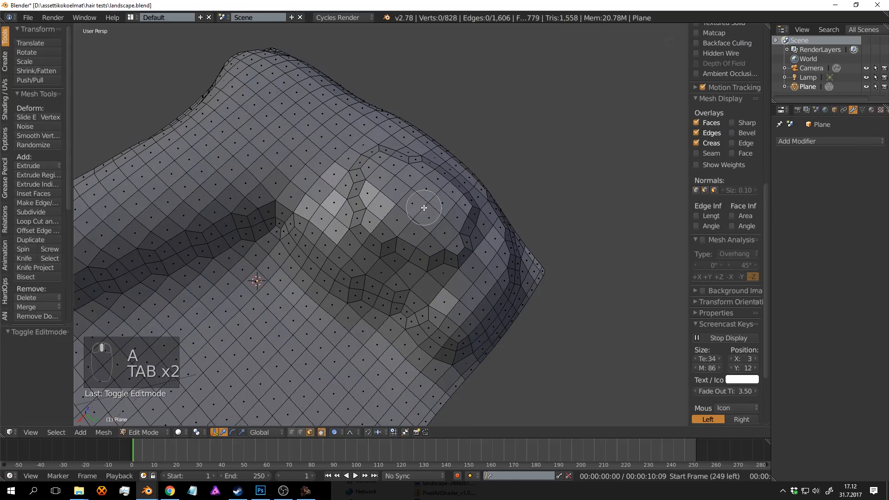
pyautogui.moveTo(262, 129); pyautogui.dragTo(216, 153)
pyautogui.moveTo(310, 126); pyautogui.dragTo(331, 124)
pyautogui.press('c')
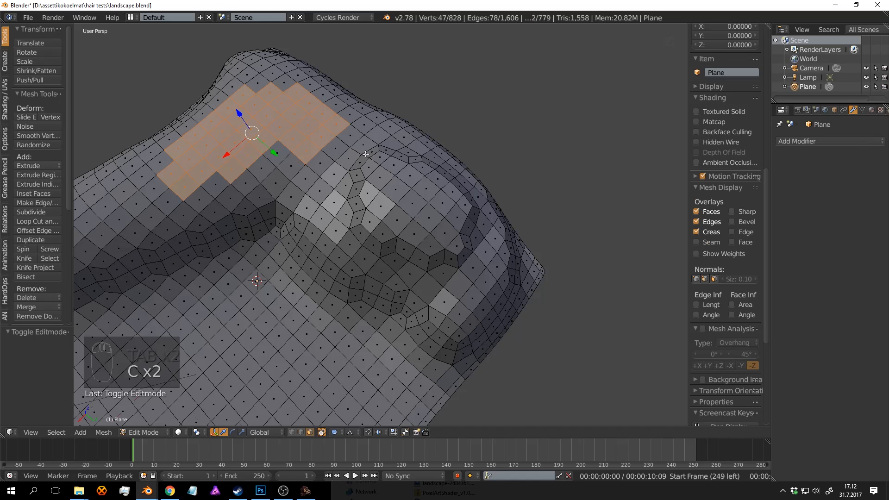
pyautogui.press('e')
pyautogui.click(340, 74)
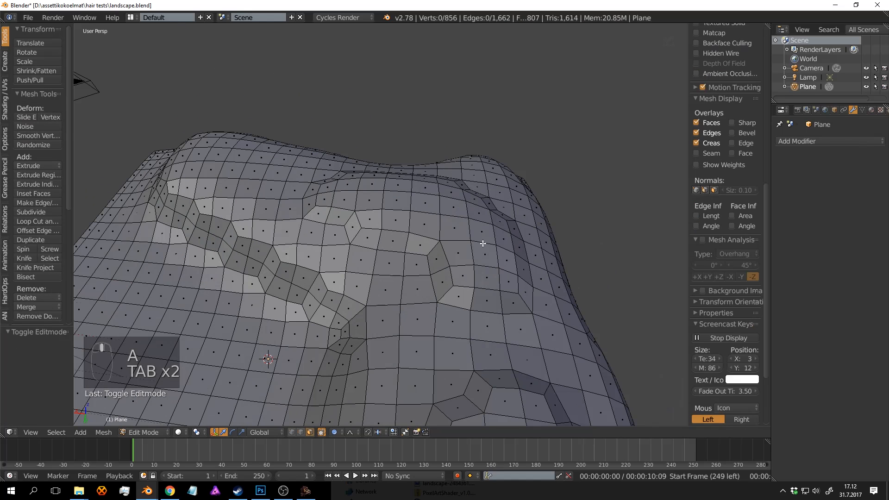
# Extrude a curved strip of faces on top of the raised ridge corner and scale it down to about 0.79.
pyautogui.press('c')
pyautogui.moveTo(495, 253); pyautogui.dragTo(406, 203)
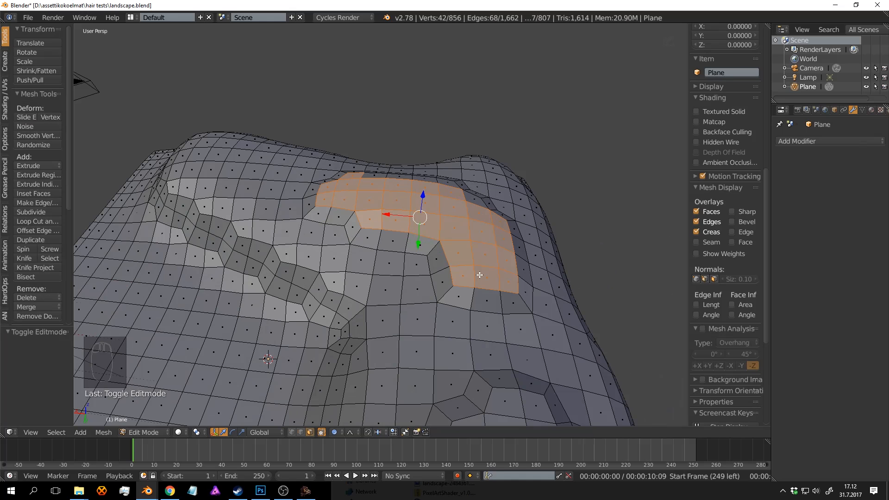
pyautogui.press('e')
pyautogui.click(492, 206)
pyautogui.press('s')
pyautogui.click(558, 253)
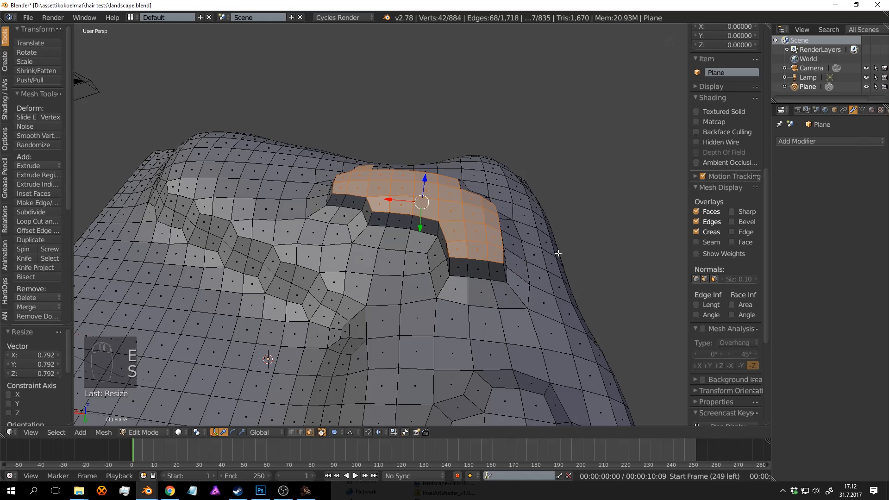
# Smooth the vertices of the scaled ridge-top strip twice and deselect it.
pyautogui.click(41, 135)
pyautogui.click(42, 135)
pyautogui.press('a')
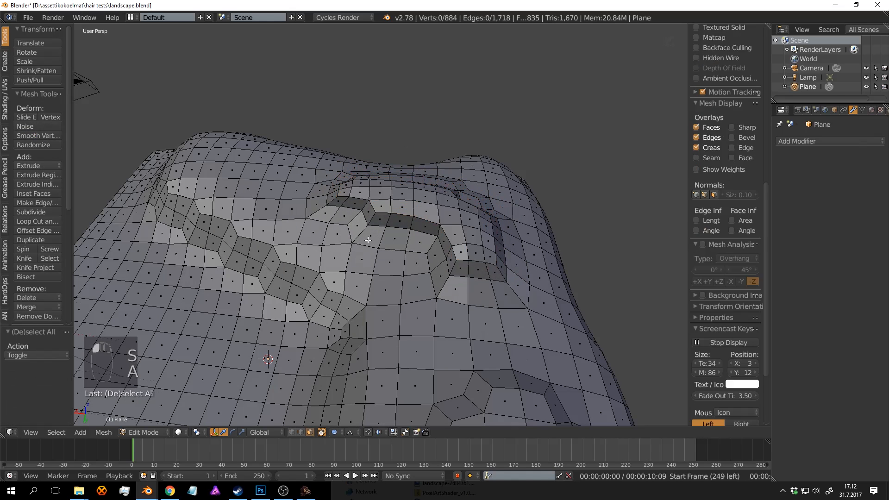
# Select three separate patches of faces on the flat valley floor and extrude them upward about 1 unit.
pyautogui.press('Tab')
pyautogui.scroll(-4, 364, 238)
pyautogui.moveTo(361, 238); pyautogui.dragTo(430, 234, button='middle')
pyautogui.scroll(3, 430, 234)
pyautogui.press('Tab')
pyautogui.scroll(-3, 447, 311)
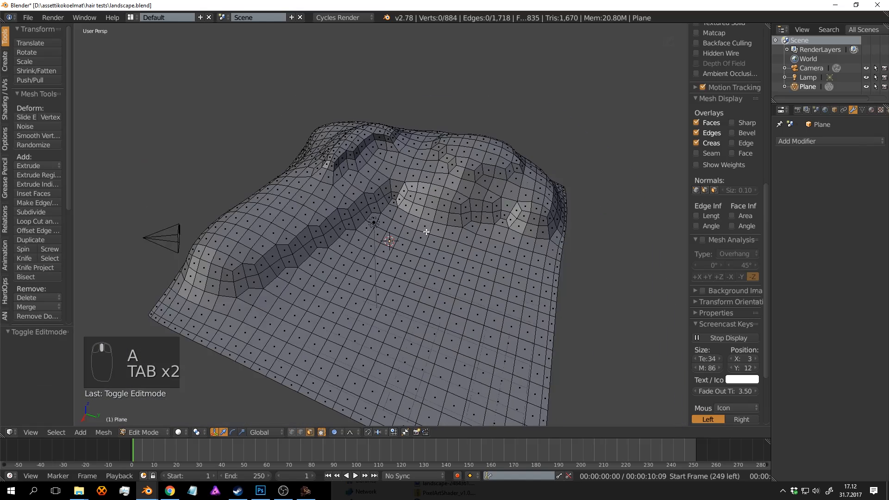
pyautogui.moveTo(447, 310)
pyautogui.mouseDown(button='middle')
pyautogui.moveTo(413, 220)
pyautogui.moveTo(477, 220)
pyautogui.mouseUp(button='middle')
pyautogui.press('c')
pyautogui.moveTo(477, 220); pyautogui.dragTo(490, 261)
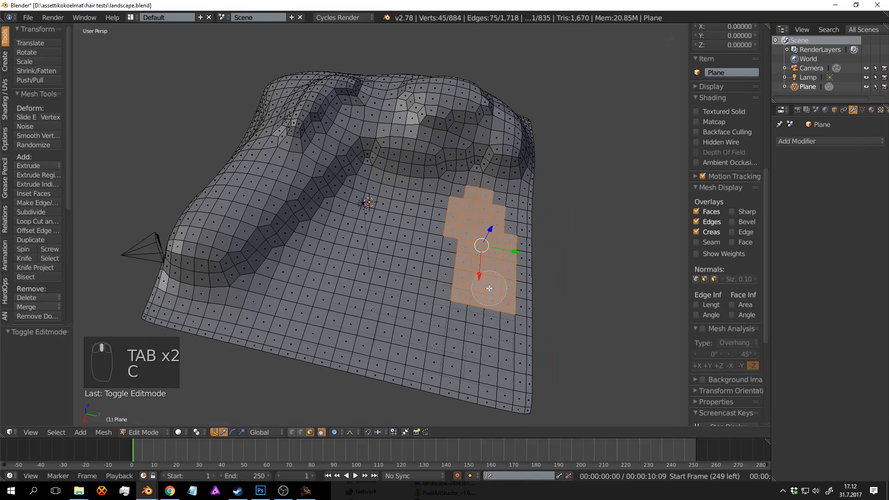
pyautogui.moveTo(327, 278); pyautogui.dragTo(292, 301)
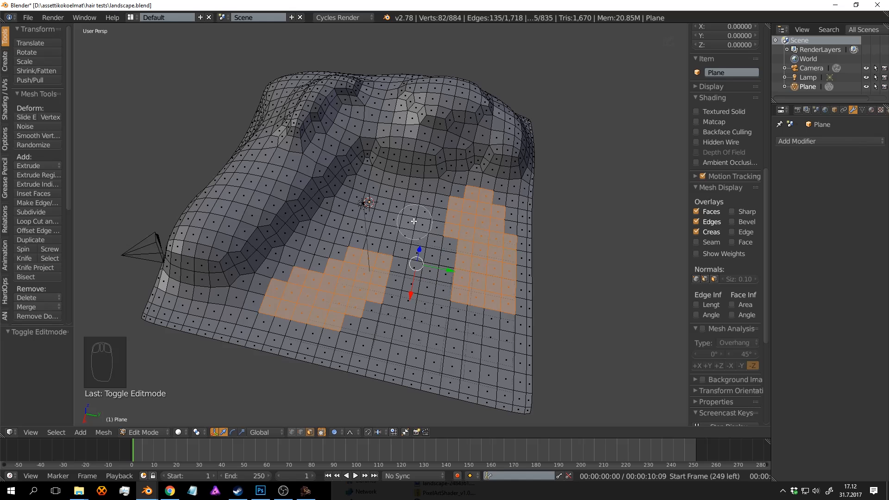
pyautogui.rightClick(379, 214)
pyautogui.moveTo(379, 213); pyautogui.dragTo(417, 199, button='middle')
pyautogui.press('e')
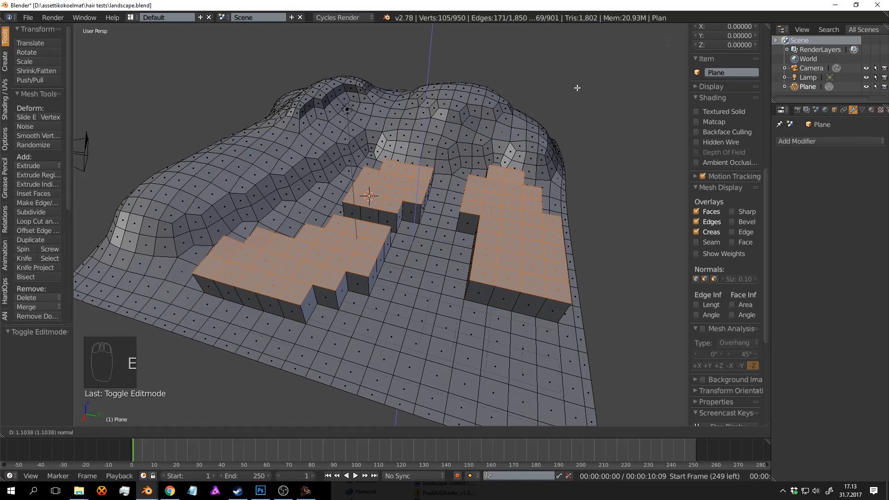
pyautogui.click(560, 121)
# Grow the selection over the three raised blocks' side walls, smooth the vertices three times, and return to Object Mode.
pyautogui.press('ctrl+KP_Add')
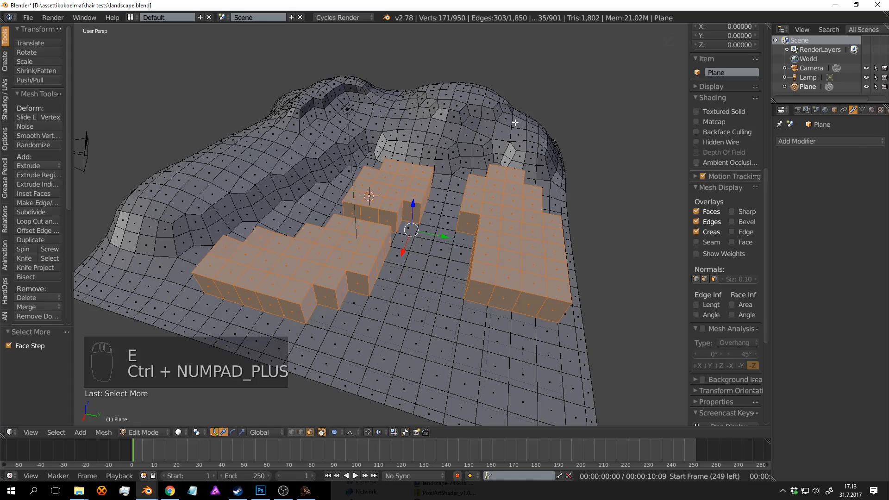
pyautogui.click(23, 138)
pyautogui.click(24, 138)
pyautogui.click(23, 138)
pyautogui.press('a')
pyautogui.press('Tab')
pyautogui.scroll(-4, 385, 248)
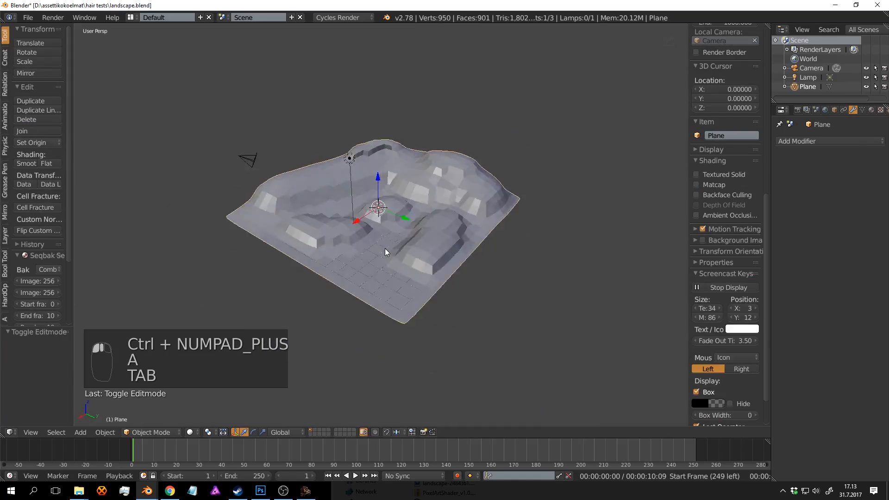
# Select the faces running from the small central mound up to the ridge's inner corner and extrude them upward.
pyautogui.scroll(3, 389, 250)
pyautogui.press('Tab')
pyautogui.press('Tab')
pyautogui.moveTo(437, 269)
pyautogui.mouseDown(button='middle')
pyautogui.moveTo(392, 219)
pyautogui.moveTo(415, 229)
pyautogui.moveTo(407, 192)
pyautogui.mouseUp(button='middle')
pyautogui.scroll(4, 412, 225)
pyautogui.press('Tab')
pyautogui.press('c')
pyautogui.click(391, 173)
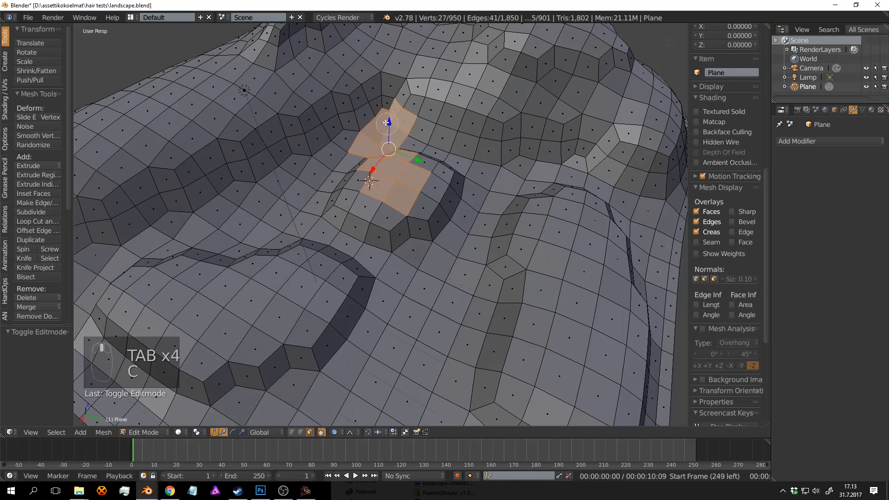
pyautogui.rightClick(387, 107)
pyautogui.press('e')
pyautogui.click(493, 181)
# Smooth the vertices of the extruded connecting faces once and deselect them.
pyautogui.moveTo(493, 181); pyautogui.dragTo(360, 198, button='middle')
pyautogui.click(52, 136)
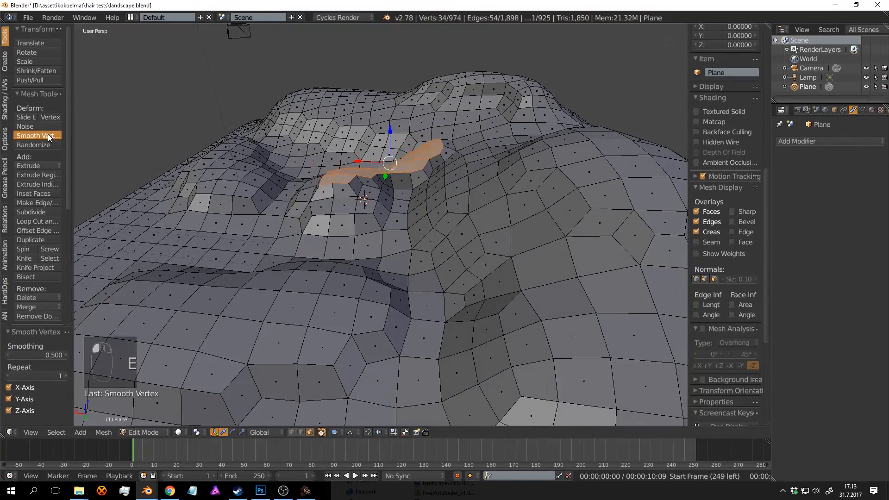
pyautogui.press('a')
# Examine the terrain's overall shape from several distances, switching between Object Mode and Edit Mode.
pyautogui.press('Tab')
pyautogui.scroll(-5, 423, 198)
pyautogui.moveTo(423, 198); pyautogui.dragTo(408, 232, button='middle')
pyautogui.scroll(3, 430, 220)
pyautogui.press('Tab')
pyautogui.scroll(-5, 436, 239)
pyautogui.press('Tab')
pyautogui.scroll(2, 408, 231)
pyautogui.press('Tab')
pyautogui.scroll(3, 404, 242)
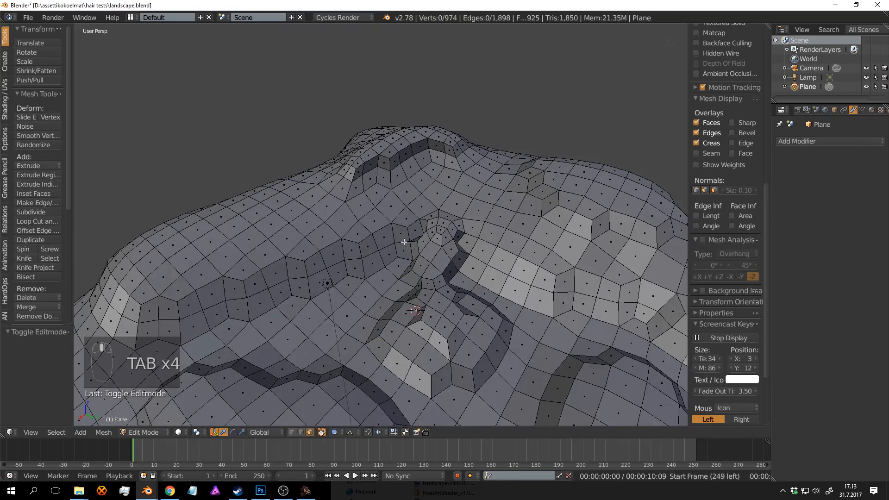
# Select a long patch of faces along the slope of the ridge's other arm and extrude it about 1.9 units.
pyautogui.moveTo(328, 239); pyautogui.dragTo(337, 254, button='middle')
pyautogui.press('c')
pyautogui.moveTo(290, 222); pyautogui.dragTo(355, 206)
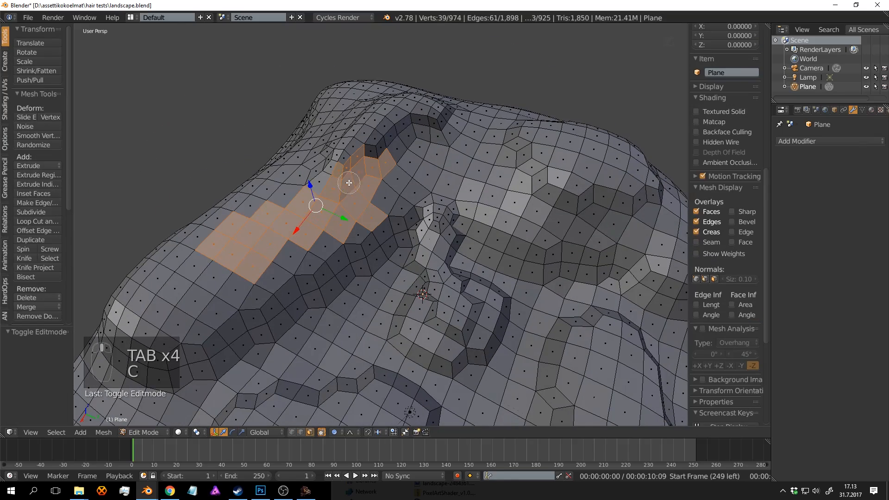
pyautogui.press('e')
pyautogui.click(122, 181)
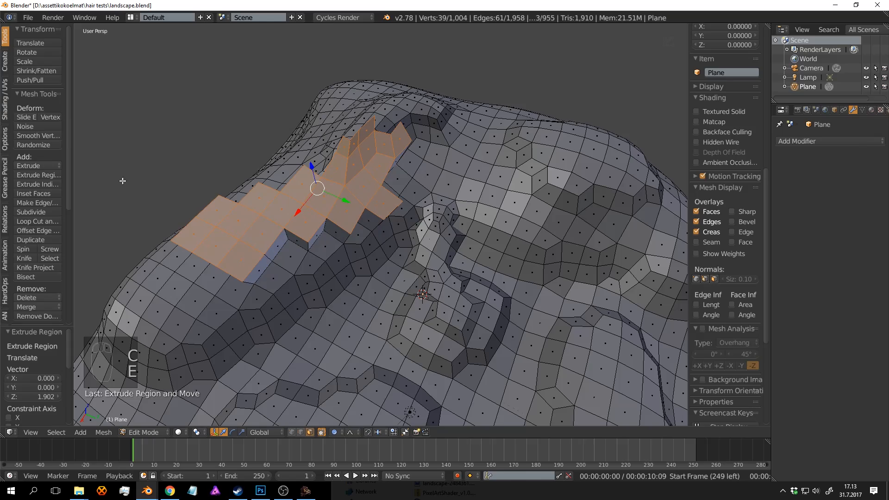
# Smooth the vertices of the extruded slope patch four times and deselect it.
pyautogui.click(47, 132)
pyautogui.click(47, 132)
pyautogui.click(47, 133)
pyautogui.click(48, 132)
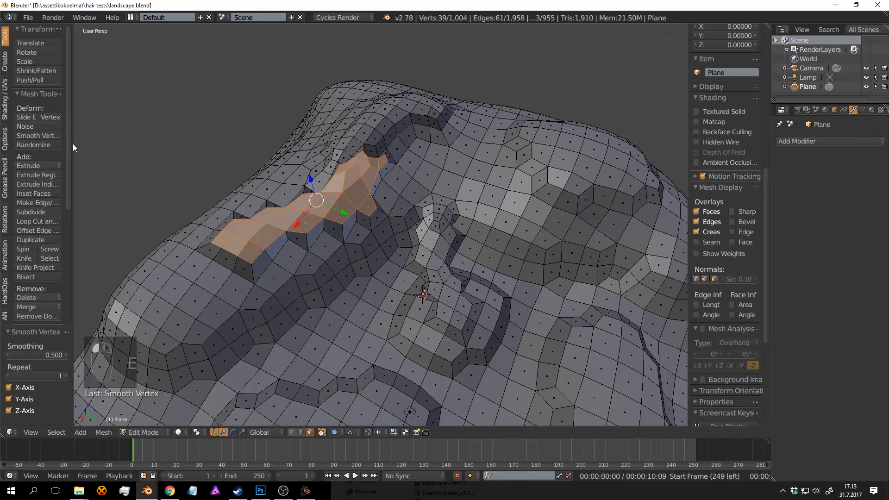
pyautogui.press('a')
# Select a small group of steep faces at the end of the extruded slope patch and smooth their vertices once.
pyautogui.press('Tab')
pyautogui.press('Tab')
pyautogui.moveTo(401, 200)
pyautogui.mouseDown(button='middle')
pyautogui.moveTo(288, 182)
pyautogui.moveTo(449, 231)
pyautogui.moveTo(426, 250)
pyautogui.moveTo(397, 228)
pyautogui.mouseUp(button='middle')
pyautogui.press('c')
pyautogui.moveTo(396, 228); pyautogui.dragTo(379, 269)
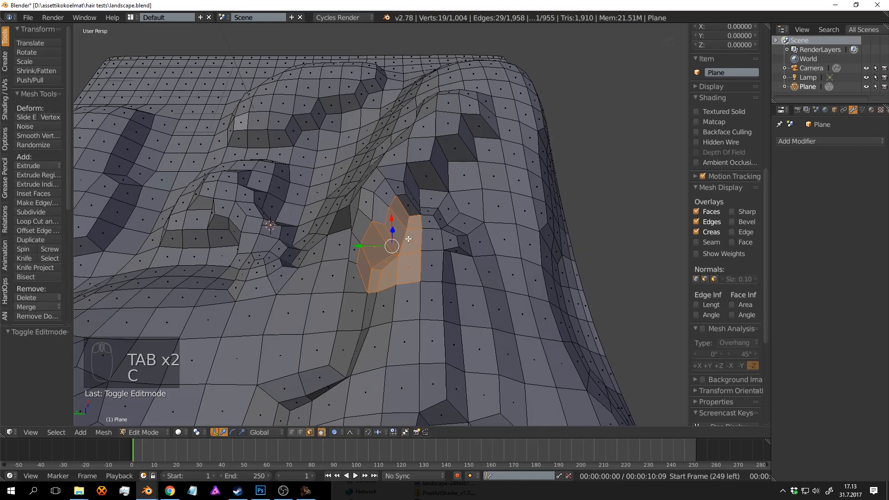
pyautogui.moveTo(408, 239); pyautogui.dragTo(316, 190, button='middle')
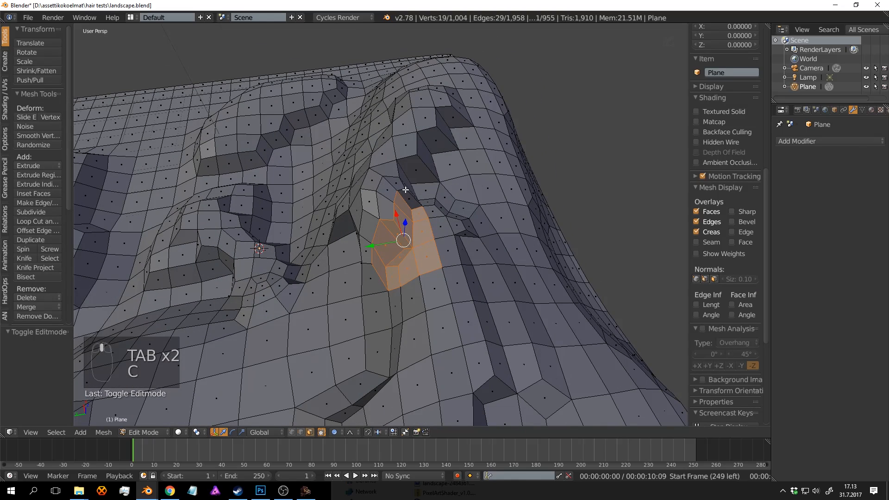
pyautogui.moveTo(405, 190); pyautogui.dragTo(487, 184, button='middle')
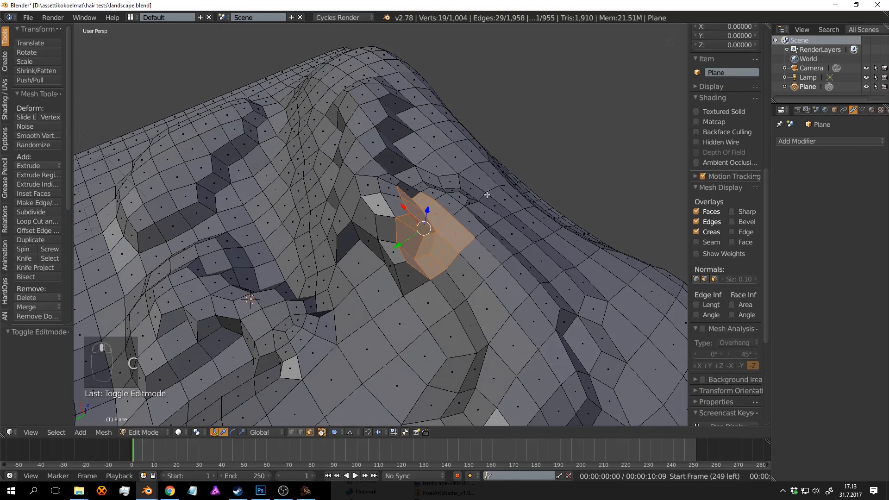
pyautogui.moveTo(487, 261); pyautogui.dragTo(395, 250, button='middle')
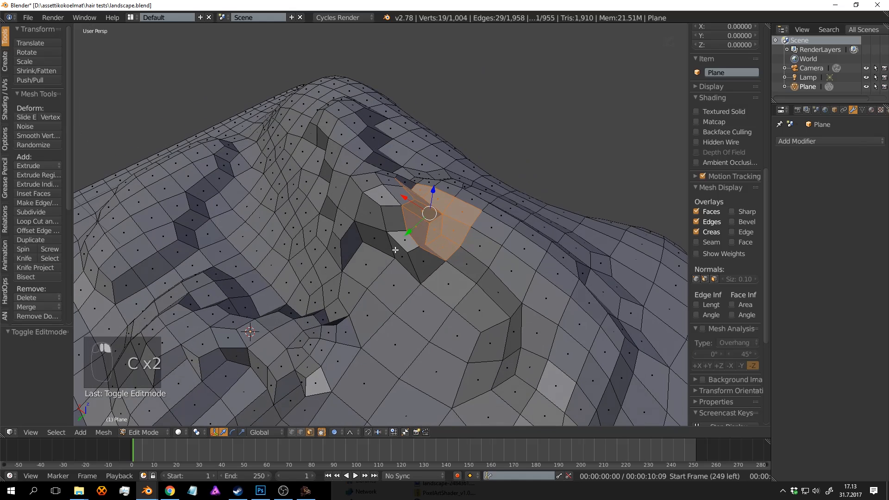
pyautogui.click(41, 136)
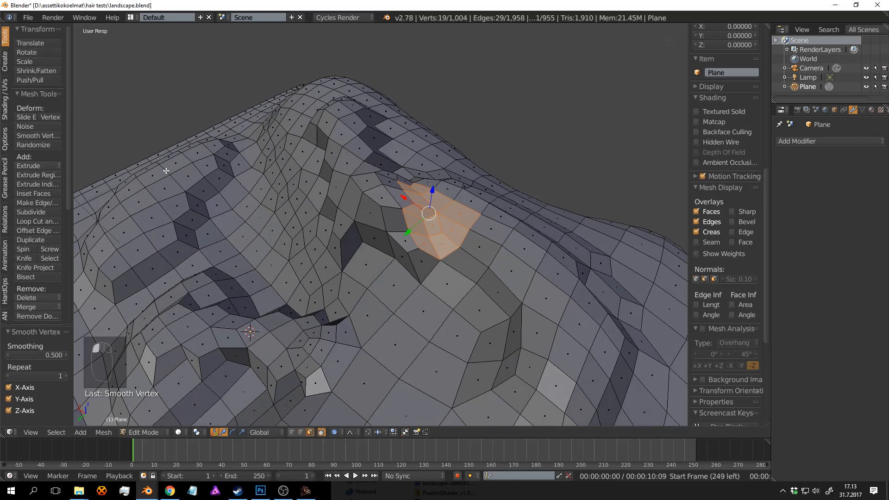
# Return to Object Mode and save the terrain over the existing landscape.blend file.
pyautogui.press('Tab')
pyautogui.scroll(-10, 327, 220)
pyautogui.press('a')
pyautogui.press('a')
pyautogui.scroll(4, 457, 237)
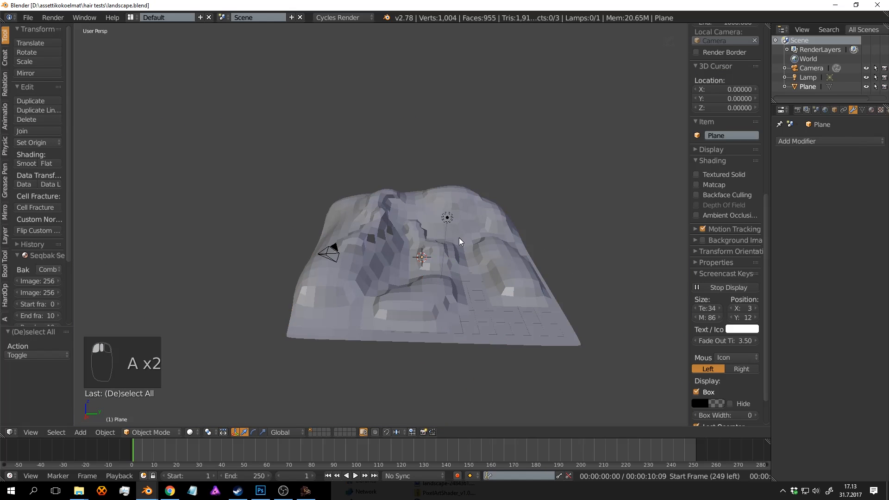
pyautogui.hotkey('ctrl', 's')
pyautogui.moveTo(459, 238); pyautogui.dragTo(391, 225, button='middle')
pyautogui.click(426, 267)
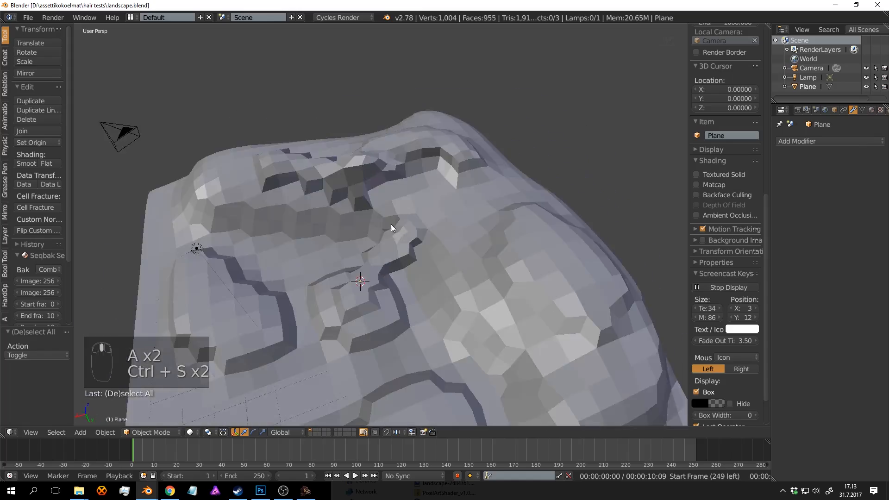
# Select a strip of faces from the end of the side hill toward the plane's corner and extrude it about 1.03 units.
pyautogui.press('Tab')
pyautogui.scroll(5, 430, 240)
pyautogui.press('a')
pyautogui.scroll(-8, 433, 244)
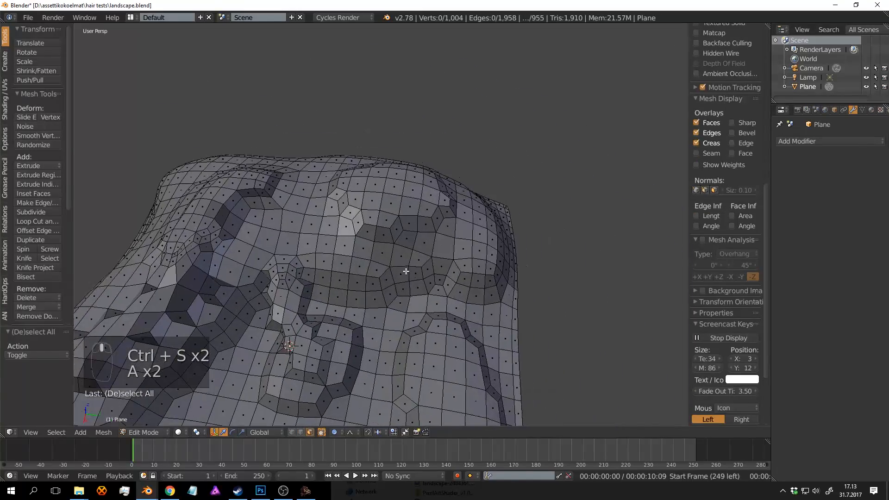
pyautogui.scroll(6, 412, 209)
pyautogui.moveTo(413, 209)
pyautogui.mouseDown(button='middle')
pyautogui.moveTo(440, 252)
pyautogui.moveTo(397, 200)
pyautogui.mouseUp(button='middle')
pyautogui.press('c')
pyautogui.moveTo(389, 192); pyautogui.dragTo(426, 248)
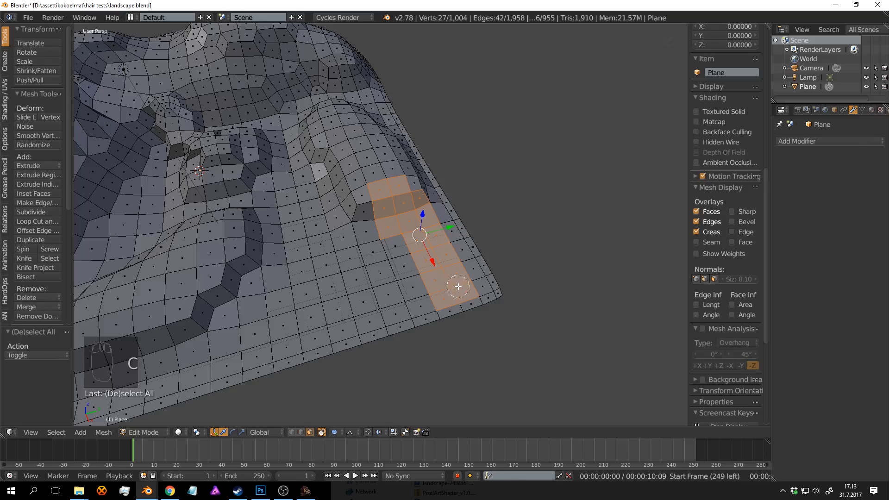
pyautogui.moveTo(385, 186); pyautogui.dragTo(407, 199, button='middle')
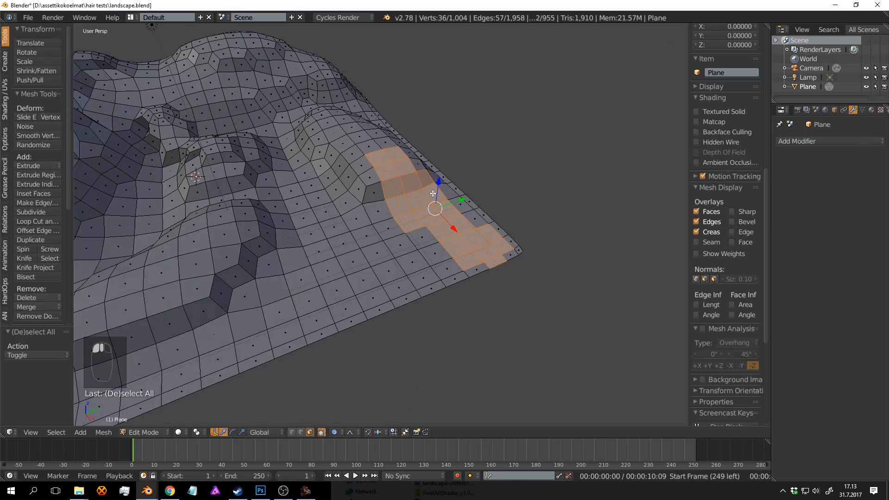
pyautogui.press('e')
pyautogui.click(567, 217)
pyautogui.moveTo(567, 217); pyautogui.dragTo(491, 208, button='middle')
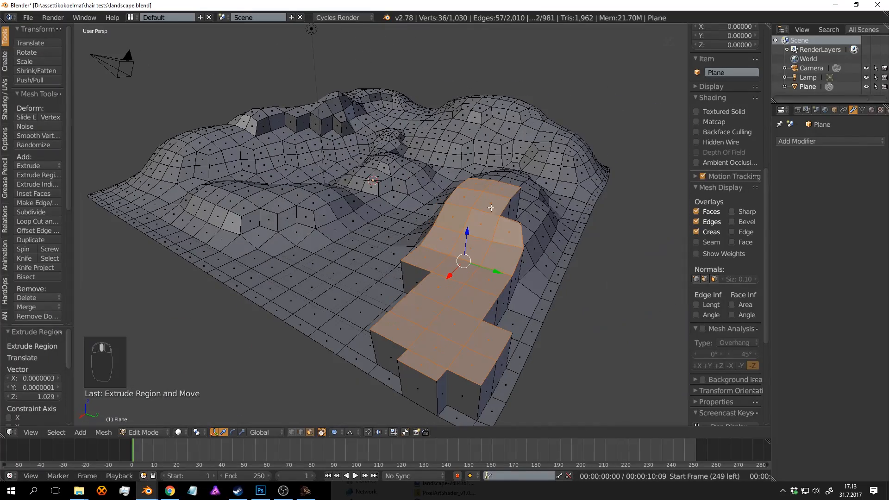
# Smooth the vertices of the extruded corner strip three times, deselect it and leave Edit Mode.
pyautogui.click(37, 136)
pyautogui.click(38, 134)
pyautogui.click(37, 134)
pyautogui.press('a')
pyautogui.press('Tab')
# Select a patch of faces on top of the side hill and extrude it about 0.93 units.
pyautogui.scroll(-4, 422, 253)
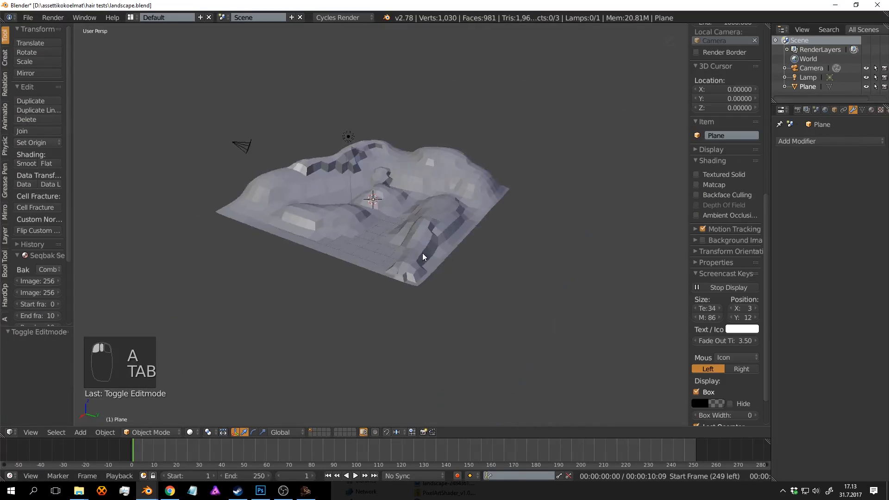
pyautogui.scroll(4, 481, 245)
pyautogui.press('Tab')
pyautogui.scroll(4, 414, 249)
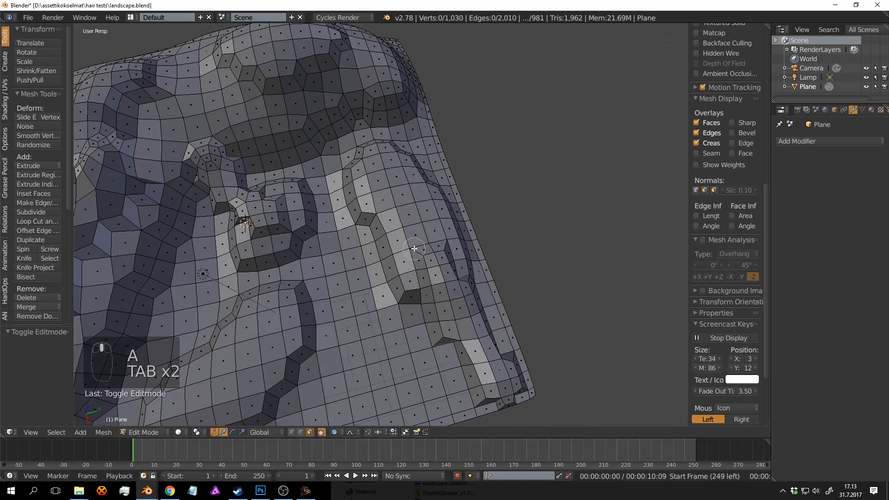
pyautogui.press('c')
pyautogui.moveTo(417, 234); pyautogui.dragTo(408, 203)
pyautogui.rightClick(391, 180)
pyautogui.press('e')
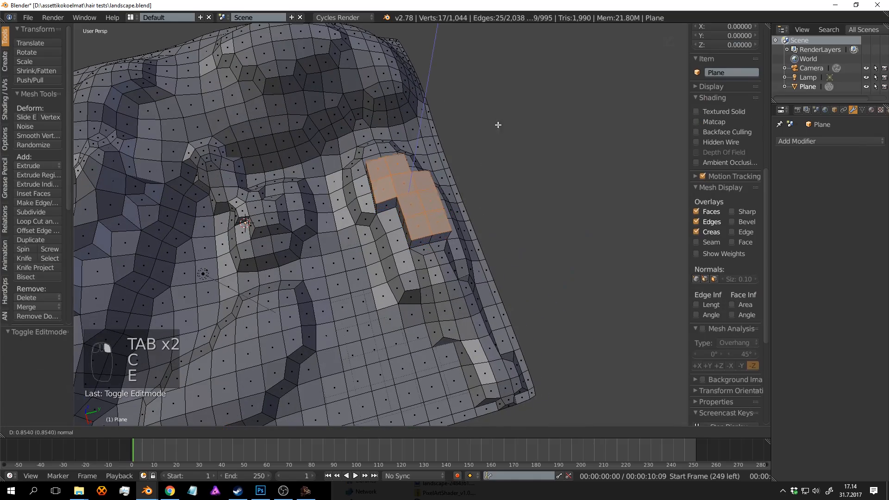
pyautogui.click(498, 123)
pyautogui.moveTo(513, 216); pyautogui.dragTo(77, 143, button='middle')
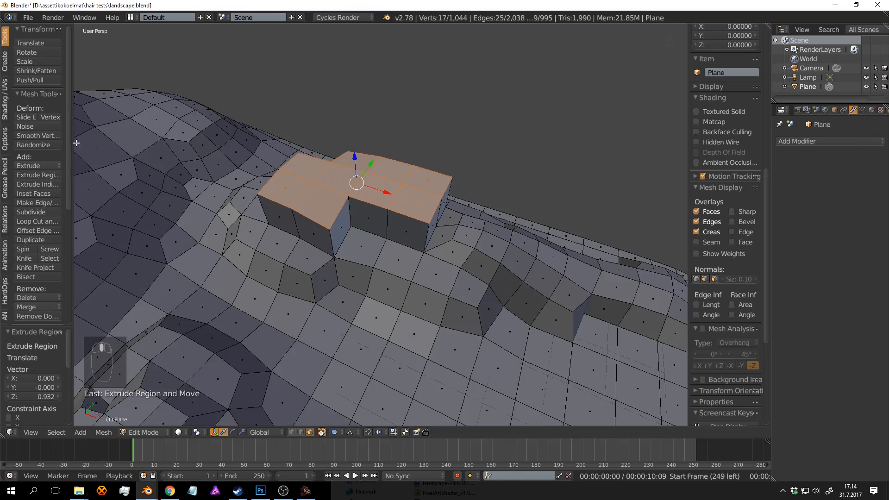
# Smooth the vertices of the extruded hilltop patch four times, deselect it and return to Object Mode.
pyautogui.click(38, 138)
pyautogui.click(38, 138)
pyautogui.click(38, 138)
pyautogui.click(38, 138)
pyautogui.press('a')
pyautogui.press('Tab')
# Select a band of faces running from the ridge's slope down onto the low flat mound and extrude it slightly.
pyautogui.scroll(-7, 414, 235)
pyautogui.moveTo(434, 233); pyautogui.dragTo(334, 249, button='middle')
pyautogui.scroll(5, 406, 223)
pyautogui.scroll(-4, 392, 219)
pyautogui.scroll(4, 397, 229)
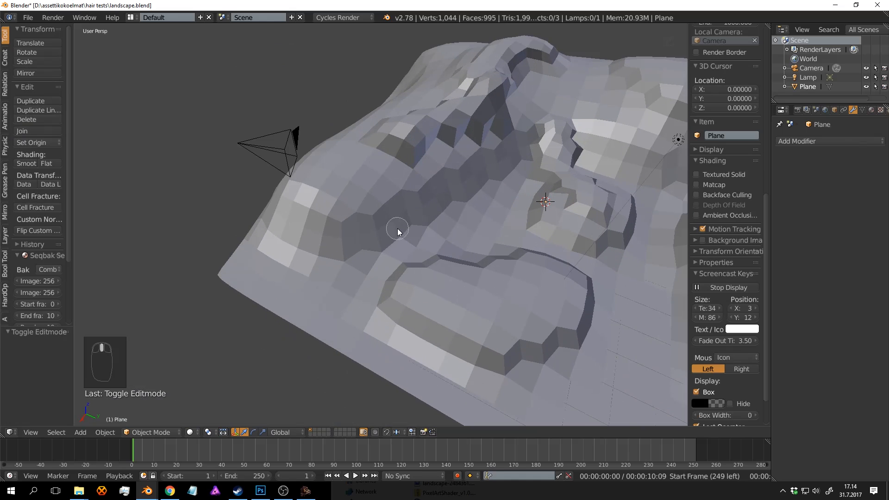
pyautogui.press('c')
pyautogui.press('Tab')
pyautogui.press('c')
pyautogui.moveTo(419, 278)
pyautogui.mouseDown()
pyautogui.moveTo(359, 207)
pyautogui.moveTo(391, 181)
pyautogui.mouseUp()
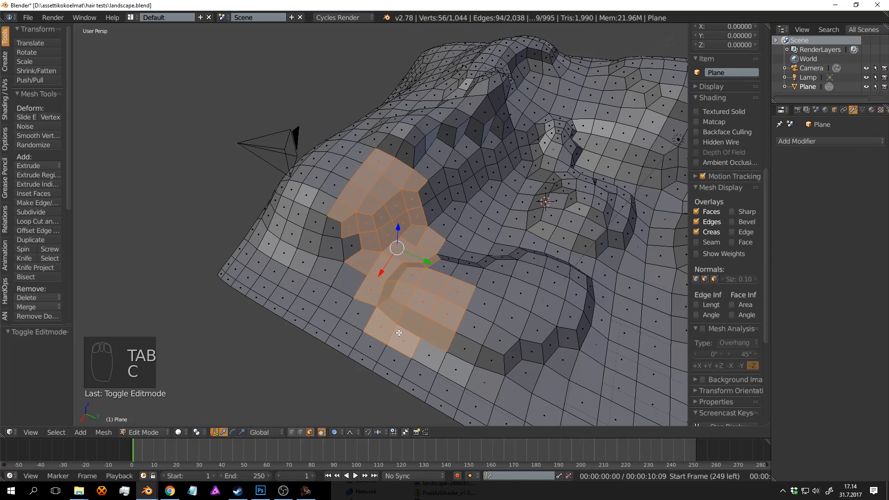
pyautogui.press('e')
pyautogui.click(501, 226)
# Smooth the vertices of the extruded band between ridge and mound three times and deselect it.
pyautogui.click(36, 135)
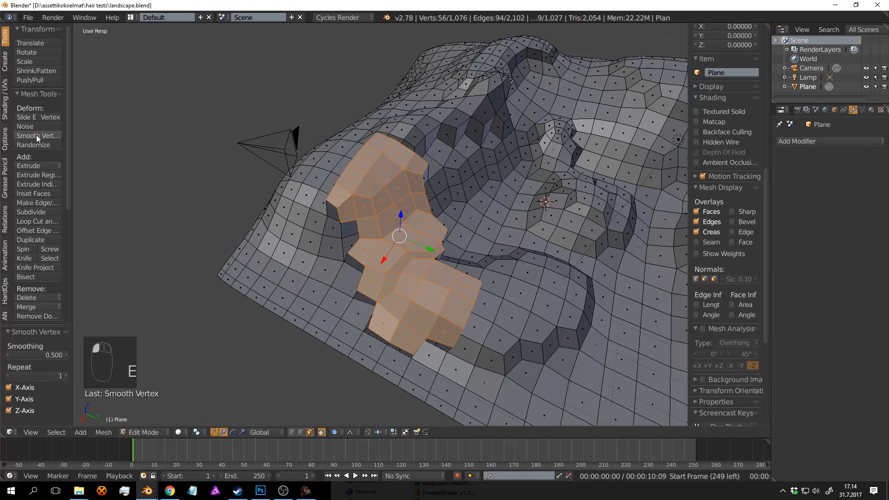
pyautogui.click(36, 135)
pyautogui.click(37, 135)
pyautogui.press('a')
# Switch to Object Mode and save over landscape.blend.
pyautogui.press('Tab')
pyautogui.moveTo(429, 223); pyautogui.dragTo(438, 248, button='middle')
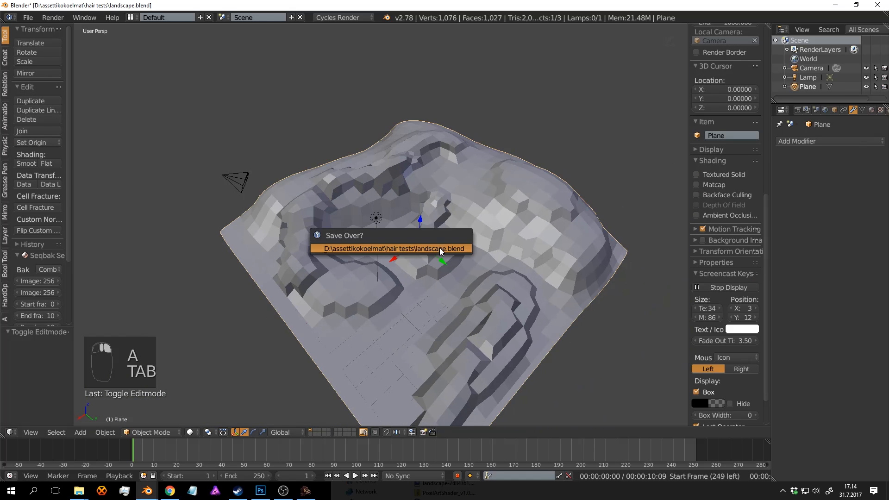
pyautogui.click(440, 248)
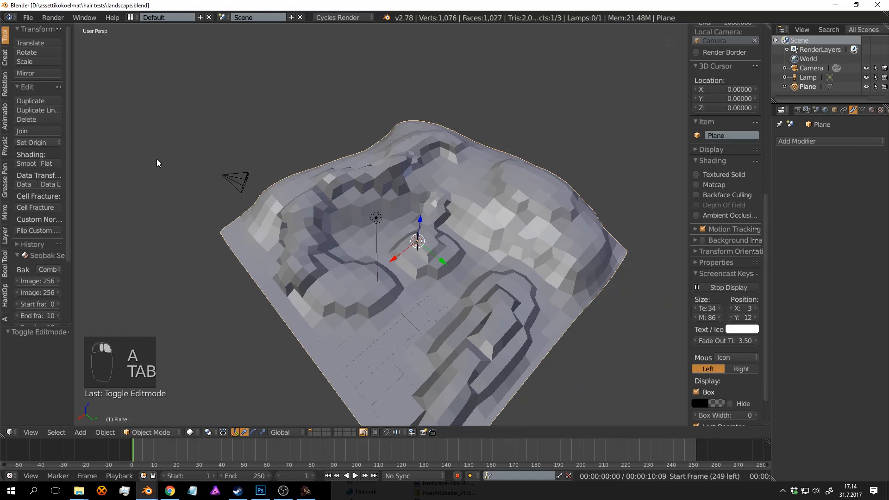
# Apply smooth shading to the whole terrain.
pyautogui.click(24, 164)
pyautogui.moveTo(380, 194)
pyautogui.mouseDown(button='middle')
pyautogui.moveTo(407, 181)
pyautogui.moveTo(378, 185)
pyautogui.mouseUp(button='middle')
pyautogui.press('a')
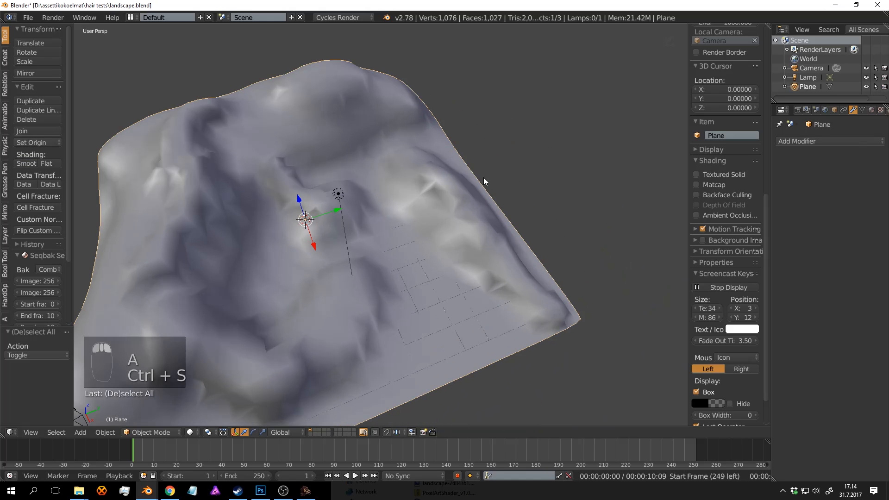
# Add a Subdivision Surface modifier to the terrain, deselect it and save the file.
pyautogui.click(796, 140)
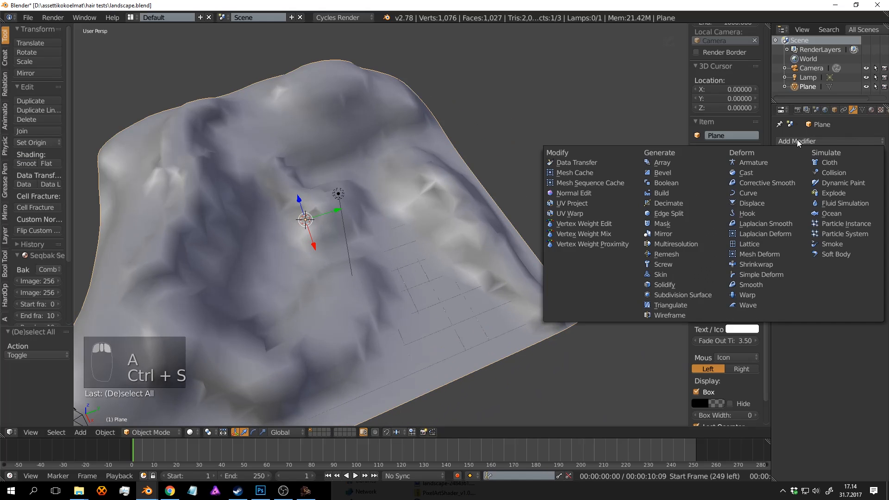
pyautogui.click(704, 294)
pyautogui.moveTo(611, 249); pyautogui.dragTo(484, 198, button='middle')
pyautogui.press('a')
pyautogui.hotkey('ctrl', 's')
# Select a patch of faces on the outer slope near the ridge's corner in Edit Mode and extrude it about 1.79 units.
pyautogui.scroll(3, 484, 198)
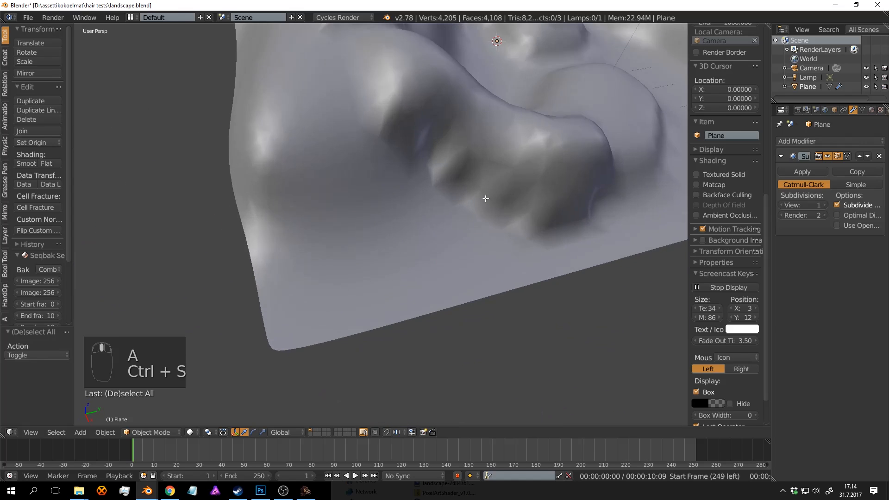
pyautogui.press('Tab')
pyautogui.press('a')
pyautogui.press('a')
pyautogui.press('c')
pyautogui.rightClick(384, 210)
pyautogui.scroll(-2, 387, 210)
pyautogui.press('a')
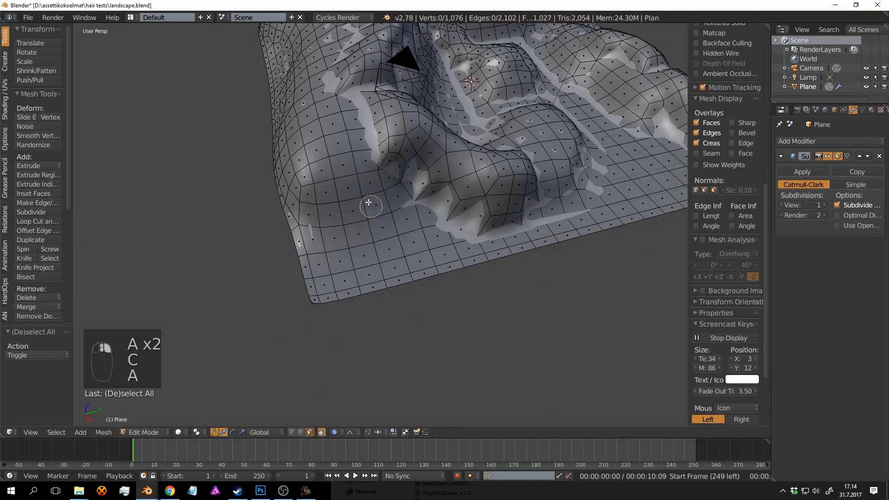
pyautogui.press('c')
pyautogui.moveTo(368, 204); pyautogui.dragTo(383, 220)
pyautogui.rightClick(453, 202)
pyautogui.keyDown('shift'); pyautogui.moveTo(453, 202); pyautogui.dragTo(383, 225, button='middle'); pyautogui.keyUp('shift')
pyautogui.press('e')
pyautogui.click(534, 165)
# Scale the extruded corner faces down to about 0.78 of their size.
pyautogui.moveTo(534, 165); pyautogui.dragTo(513, 196, button='middle')
pyautogui.press('s')
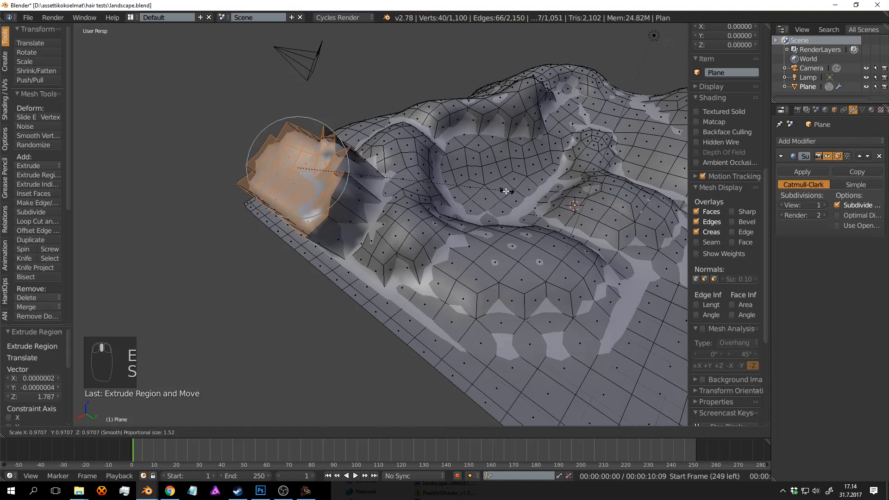
pyautogui.click(468, 175)
# Smooth the vertices of the scaled corner outcrop four times.
pyautogui.moveTo(468, 174); pyautogui.dragTo(429, 235, button='middle')
pyautogui.scroll(2, 429, 235)
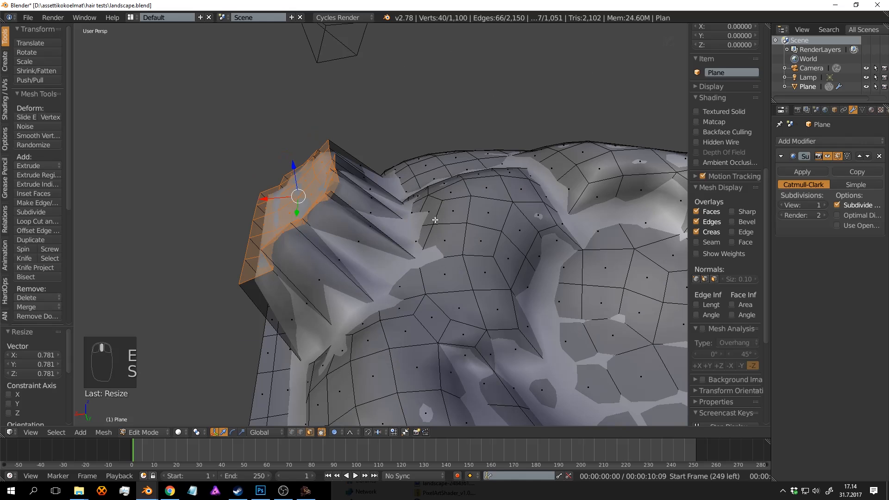
pyautogui.click(43, 134)
pyautogui.click(42, 134)
pyautogui.click(42, 134)
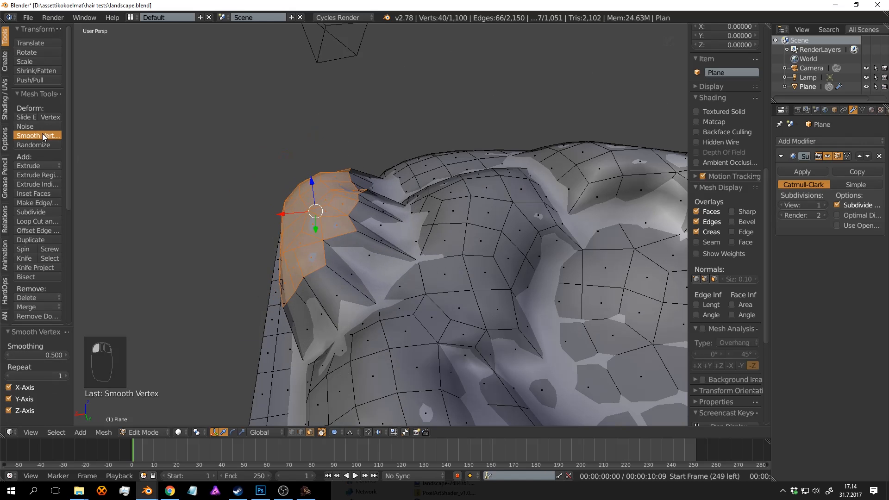
pyautogui.click(42, 133)
# Move the smoothed outcrop about -0.29 in X, -0.14 in Y and 0.46 in Z, and deselect it.
pyautogui.moveTo(253, 173); pyautogui.dragTo(284, 195, button='middle')
pyautogui.press('g')
pyautogui.click(361, 189)
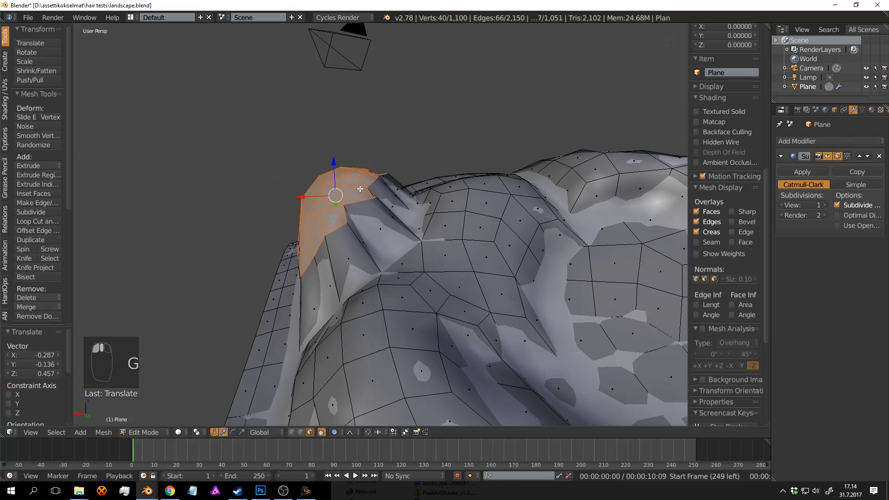
pyautogui.press('a')
# Add one loop cut around the side walls of the corner outcrop and scale the new loop outward.
pyautogui.hotkey('ctrl', 'r')
pyautogui.click(390, 213)
pyautogui.click(390, 213)
pyautogui.moveTo(391, 214); pyautogui.dragTo(409, 241, button='middle')
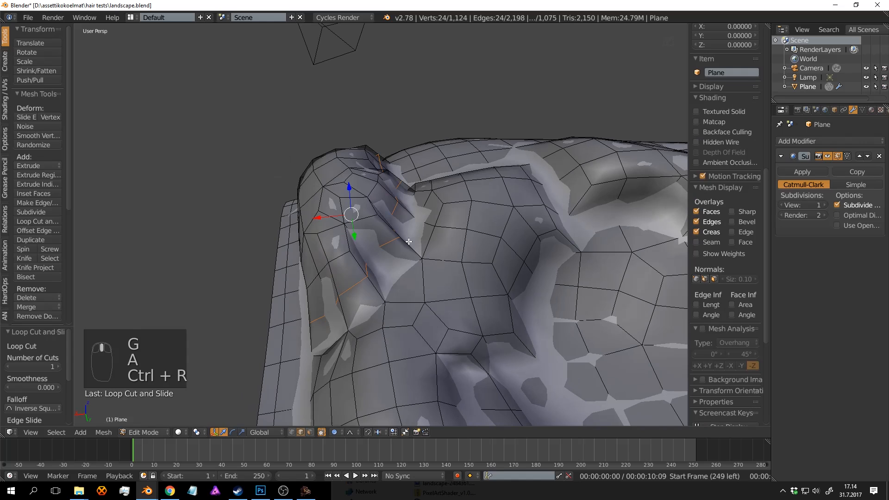
pyautogui.press('s')
pyautogui.click(469, 242)
# Grow the selection around the outcrop's new edge loop twice and smooth its vertices once.
pyautogui.press('a')
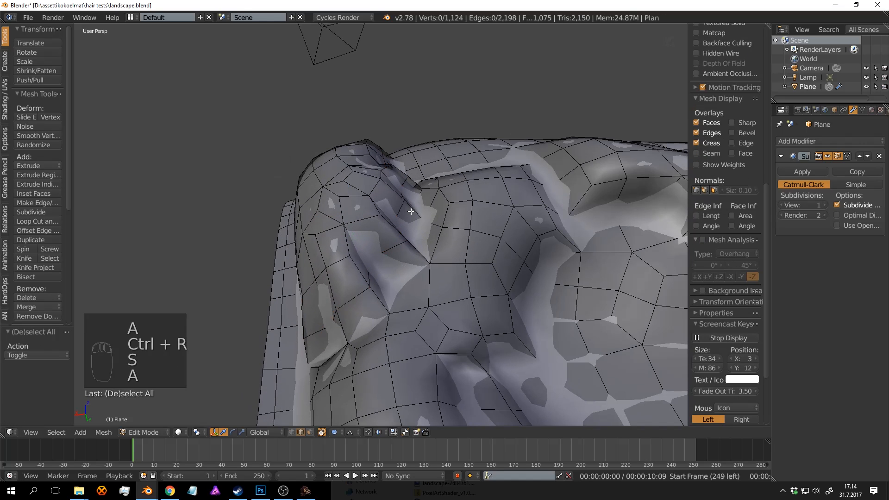
pyautogui.hotkey('ctrl', 'z')
pyautogui.press('ctrl+KP_Add')
pyautogui.press('ctrl+KP_Add')
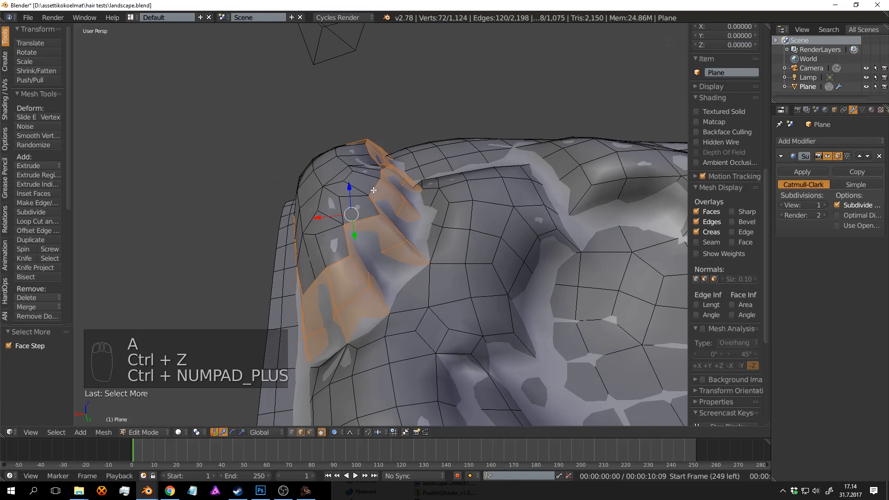
pyautogui.click(47, 136)
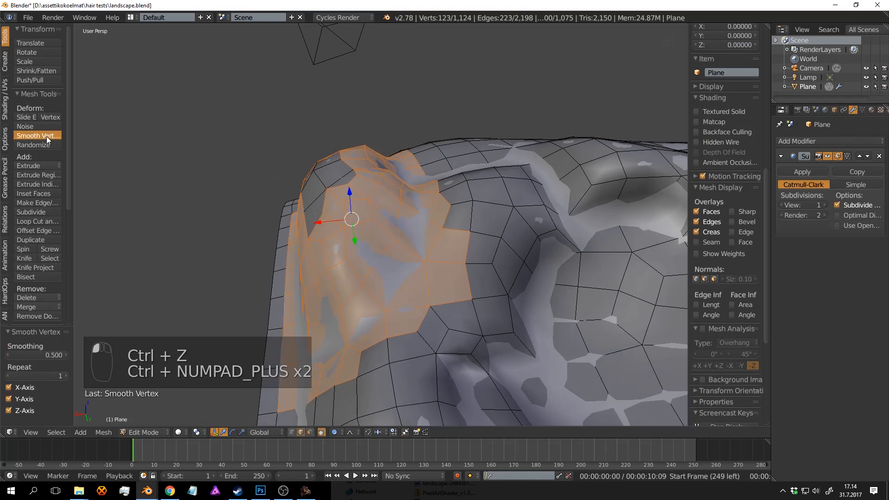
# Leave Edit Mode and save the reshaped terrain over the existing file.
pyautogui.press('Tab')
pyautogui.scroll(-4, 468, 256)
pyautogui.scroll(3, 503, 251)
pyautogui.moveTo(504, 251); pyautogui.dragTo(407, 304, button='middle')
pyautogui.hotkey('ctrl', 's')
pyautogui.click(407, 304)
# In Edit Mode, move an edge in the valley by 0.195 in X, 0.703 in Y and -0.091 in Z with proportional editing.
pyautogui.moveTo(594, 276); pyautogui.dragTo(399, 295, button='middle')
pyautogui.scroll(-3, 416, 257)
pyautogui.scroll(4, 415, 238)
pyautogui.press('Tab')
pyautogui.press('a')
pyautogui.press('a')
pyautogui.rightClick(340, 242)
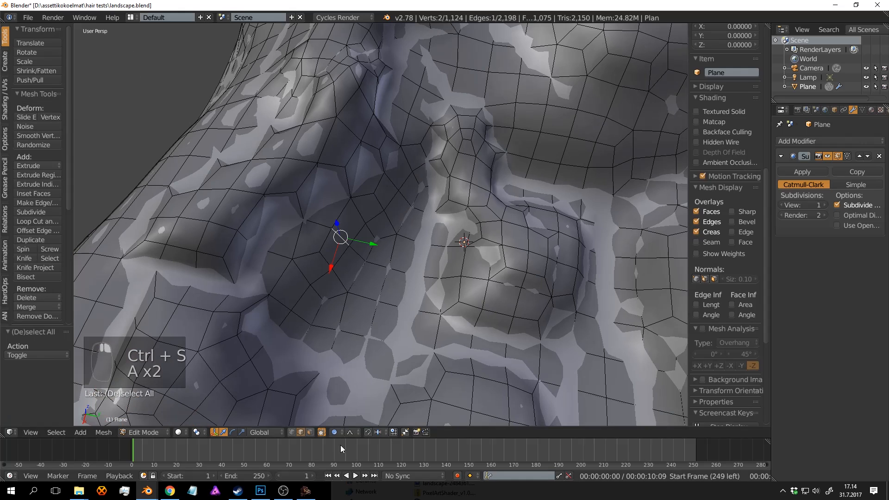
pyautogui.click(335, 432)
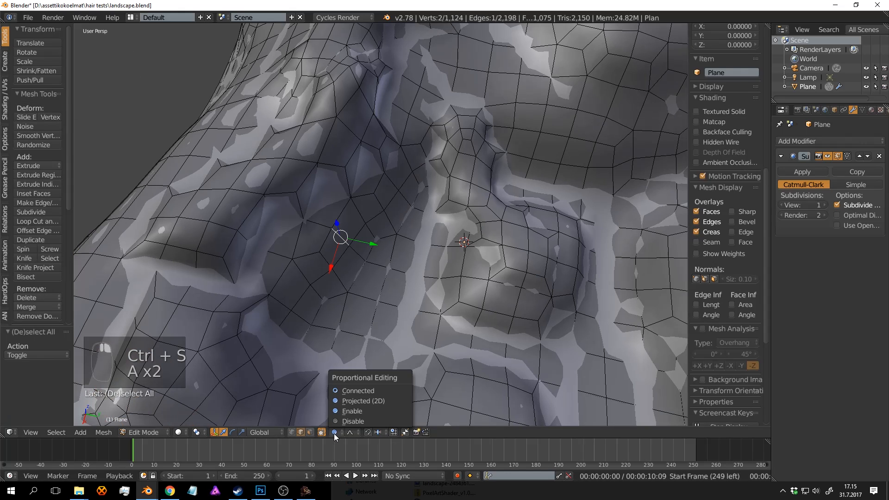
pyautogui.moveTo(360, 269); pyautogui.dragTo(370, 268, button='middle')
pyautogui.press('g')
pyautogui.scroll(5, 373, 264)
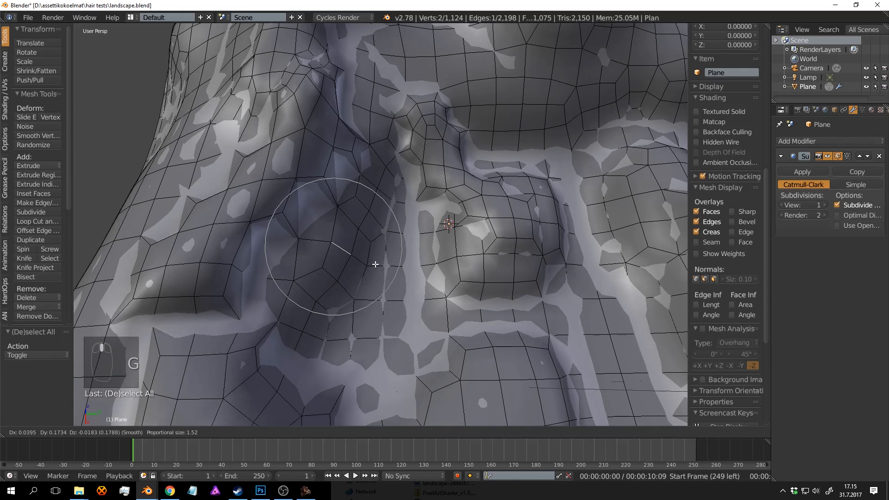
pyautogui.click(399, 266)
pyautogui.scroll(-4, 398, 266)
pyautogui.scroll(2, 398, 266)
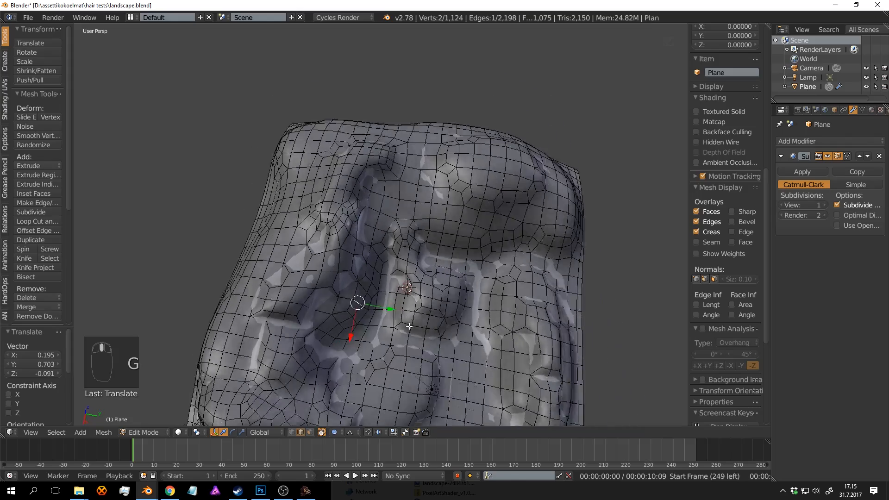
# Move two hillside edges with proportional size 2.69, about 0.64 X and -0.22 Y, and about 0.17 X and 0.54 Y.
pyautogui.moveTo(398, 266); pyautogui.dragTo(389, 271, button='middle')
pyautogui.scroll(3, 389, 271)
pyautogui.press('g')
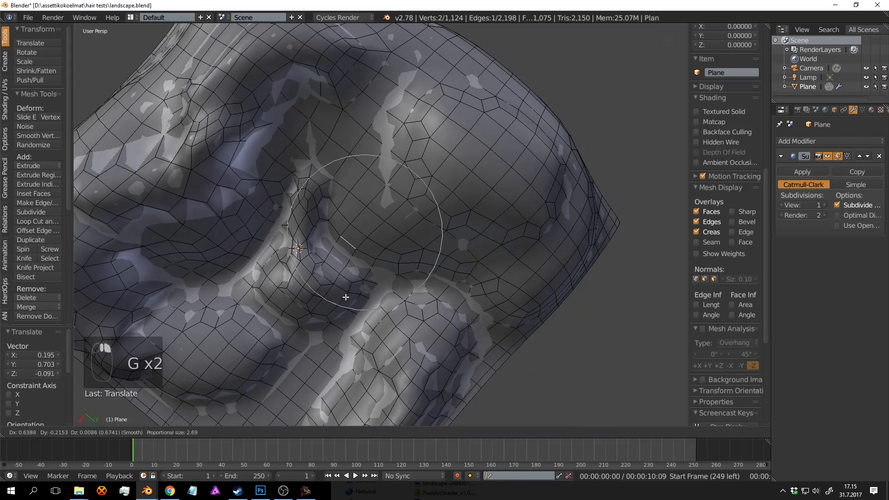
pyautogui.click(345, 298)
pyautogui.press('a')
pyautogui.keyDown('shift'); pyautogui.moveTo(352, 210); pyautogui.dragTo(354, 262, button='middle'); pyautogui.keyUp('shift')
pyautogui.rightClick(371, 214)
pyautogui.press('g')
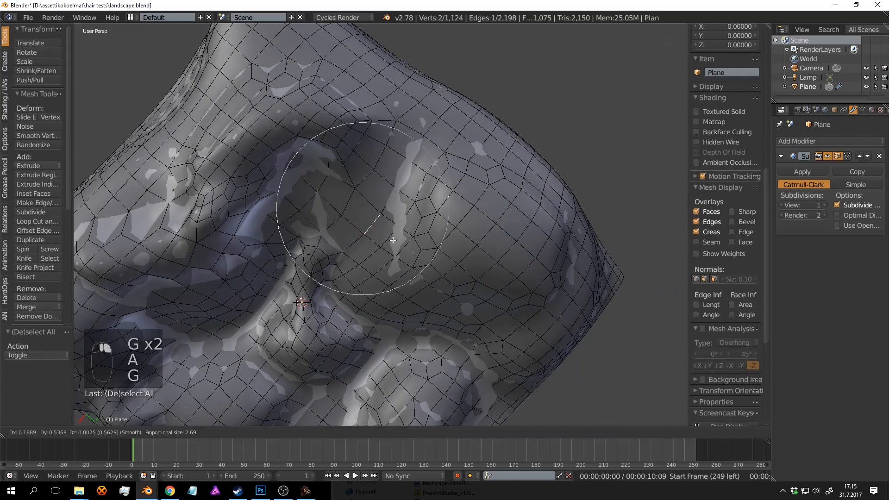
pyautogui.click(395, 241)
# Move an edge at the head of the valley by 0.349 in X, 0.730 in Y and 0.012 in Z with proportional editing.
pyautogui.press('a')
pyautogui.rightClick(325, 169)
pyautogui.press('g')
pyautogui.click(338, 193)
pyautogui.scroll(-2, 402, 262)
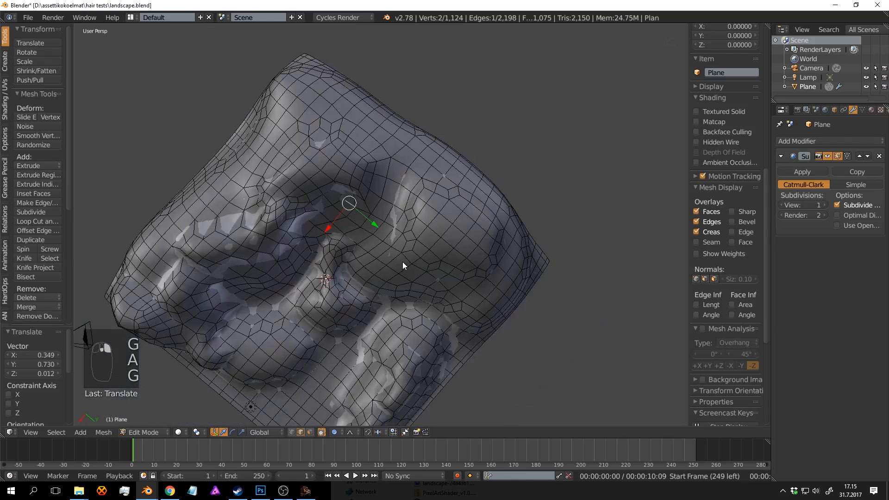
# Return to Object Mode and save the terrain file.
pyautogui.press('Tab')
pyautogui.moveTo(402, 262); pyautogui.dragTo(441, 220, button='middle')
pyautogui.scroll(-4, 380, 213)
pyautogui.hotkey('ctrl', 's')
pyautogui.moveTo(440, 215); pyautogui.dragTo(465, 223, button='middle')
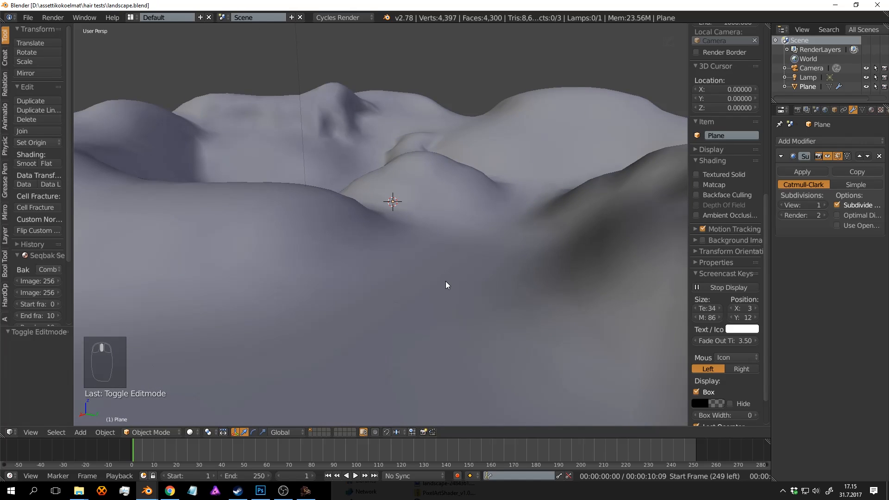
# Sketch tree shapes over the valley with the Grease Pencil and undo the strokes.
pyautogui.moveTo(444, 299)
pyautogui.mouseDown()
pyautogui.moveTo(446, 240)
pyautogui.moveTo(464, 223)
pyautogui.moveTo(424, 224)
pyautogui.mouseUp()
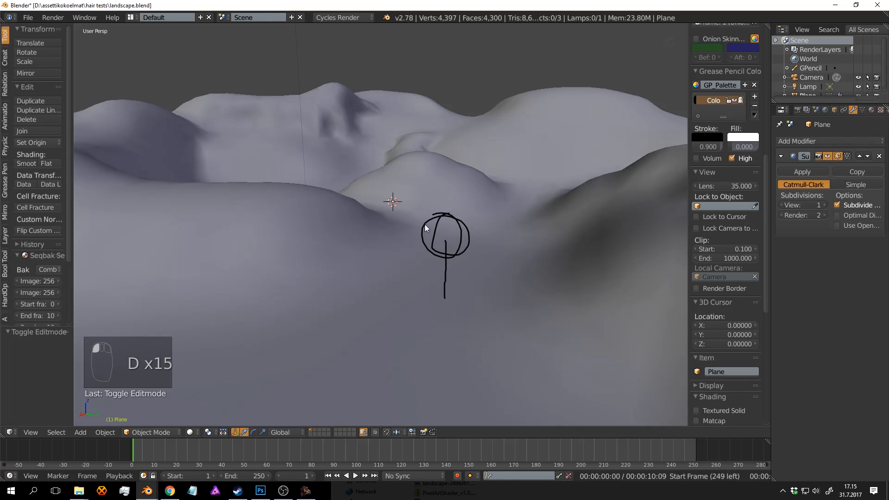
pyautogui.moveTo(424, 224)
pyautogui.mouseDown(button='middle')
pyautogui.moveTo(463, 251)
pyautogui.moveTo(497, 259)
pyautogui.moveTo(483, 272)
pyautogui.moveTo(479, 297)
pyautogui.moveTo(486, 268)
pyautogui.moveTo(457, 268)
pyautogui.moveTo(468, 276)
pyautogui.mouseUp(button='middle')
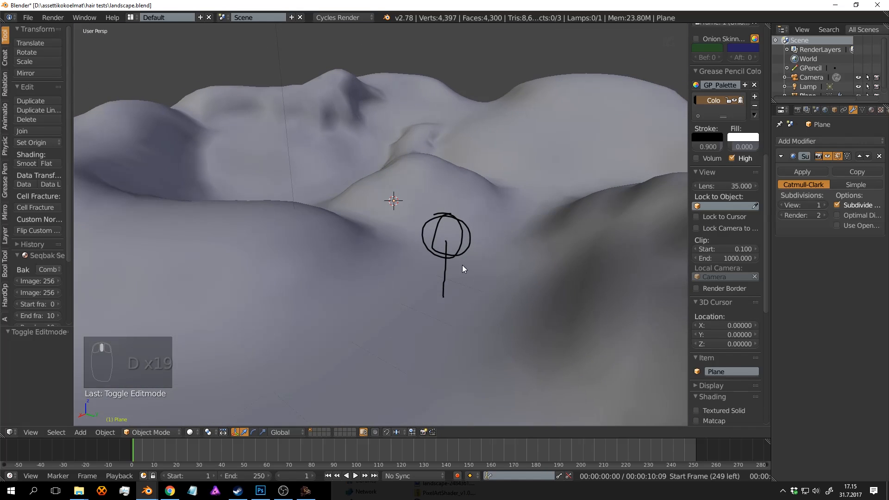
pyautogui.hotkey('ctrl', 'z')
pyautogui.hotkey('ctrl', 'z')
pyautogui.hotkey('ctrl', 'z')
pyautogui.moveTo(461, 282); pyautogui.dragTo(463, 180)
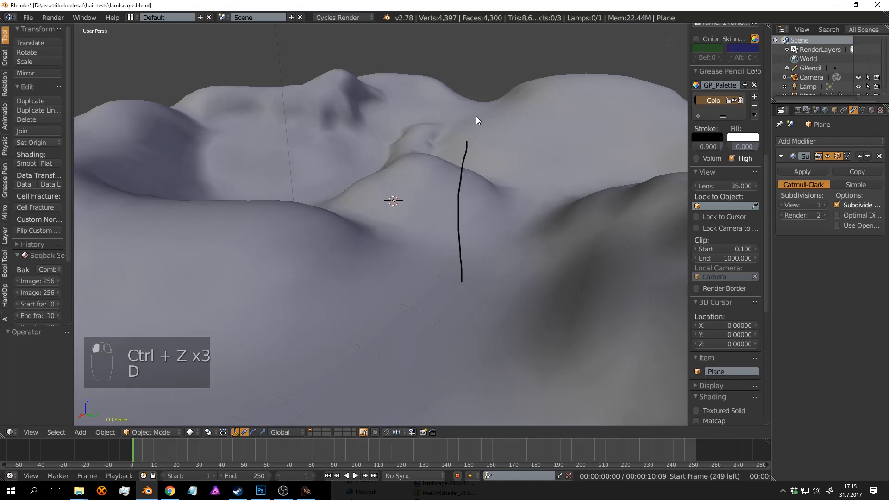
pyautogui.moveTo(478, 120)
pyautogui.mouseDown()
pyautogui.moveTo(458, 108)
pyautogui.moveTo(479, 148)
pyautogui.moveTo(472, 139)
pyautogui.mouseUp()
pyautogui.moveTo(473, 139)
pyautogui.mouseDown(button='middle')
pyautogui.moveTo(468, 183)
pyautogui.moveTo(503, 200)
pyautogui.moveTo(572, 205)
pyautogui.moveTo(474, 213)
pyautogui.moveTo(482, 246)
pyautogui.moveTo(401, 231)
pyautogui.moveTo(504, 230)
pyautogui.moveTo(452, 241)
pyautogui.moveTo(470, 294)
pyautogui.moveTo(517, 296)
pyautogui.moveTo(532, 322)
pyautogui.moveTo(465, 289)
pyautogui.moveTo(520, 243)
pyautogui.moveTo(459, 281)
pyautogui.moveTo(467, 255)
pyautogui.moveTo(438, 289)
pyautogui.mouseUp(button='middle')
pyautogui.hotkey('ctrl', 'z')
pyautogui.hotkey('ctrl', 'z')
# Save the scene over the existing file.
pyautogui.hotkey('ctrl', 's')
pyautogui.click(468, 256)
# In Edit Mode, circle-select a group of faces on the hillside and extrude them 1.815 upward.
pyautogui.press('Tab')
pyautogui.press('a')
pyautogui.press('a')
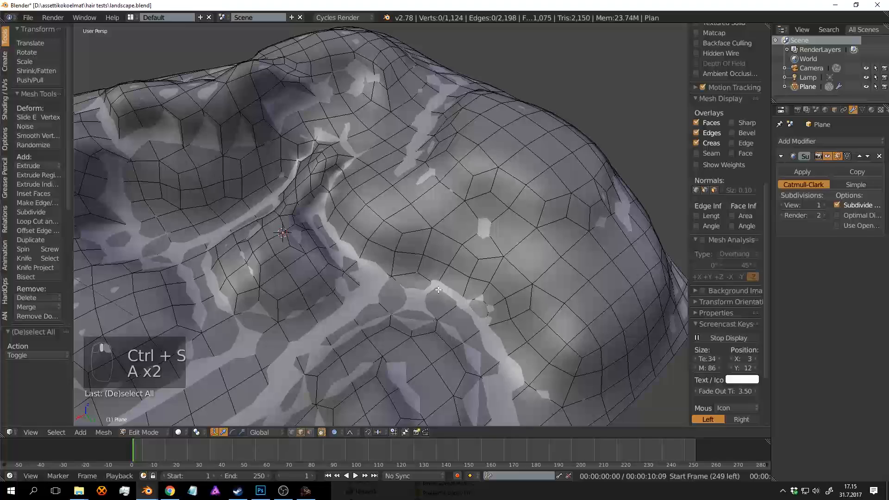
pyautogui.click(310, 433)
pyautogui.press('c')
pyautogui.moveTo(456, 252)
pyautogui.mouseDown()
pyautogui.moveTo(438, 318)
pyautogui.moveTo(405, 249)
pyautogui.moveTo(385, 261)
pyautogui.mouseUp()
pyautogui.rightClick(409, 268)
pyautogui.press('e')
pyautogui.click(588, 294)
pyautogui.moveTo(588, 294); pyautogui.dragTo(558, 266, button='middle')
# Scale the extruded faces to about 0.93 with proportional editing, smooth their vertices three times and deselect them.
pyautogui.press('s')
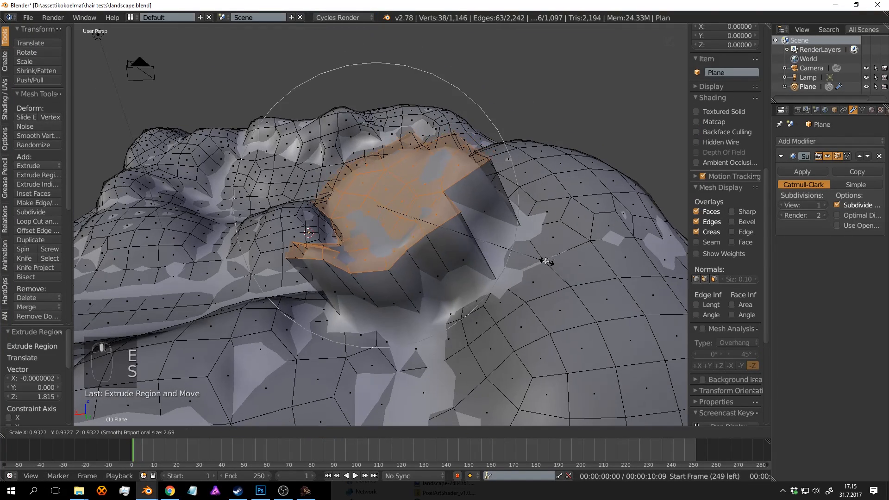
pyautogui.click(546, 262)
pyautogui.click(48, 136)
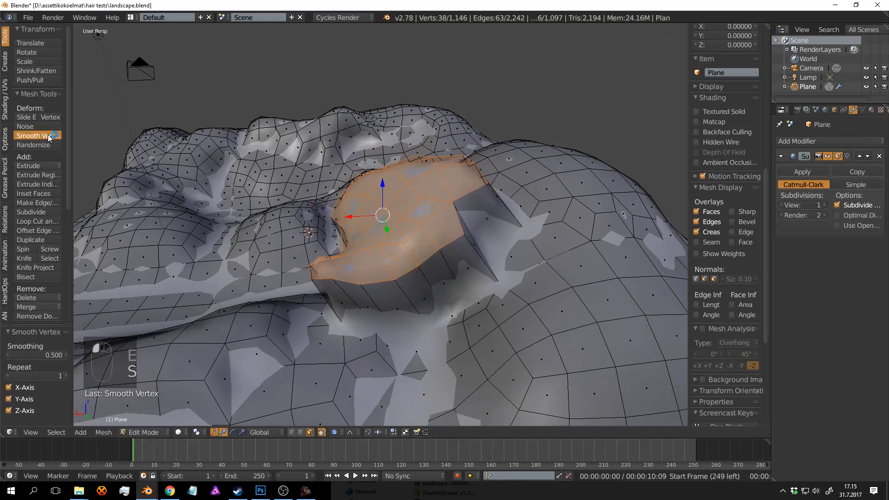
pyautogui.click(48, 137)
pyautogui.click(48, 136)
pyautogui.press('a')
# Leave Edit Mode and save the terrain with its new outcrop over the existing file.
pyautogui.press('Tab')
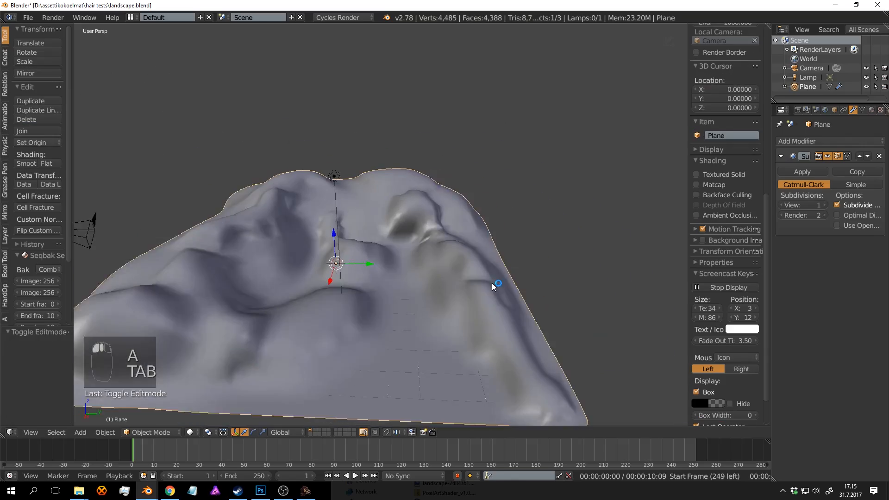
pyautogui.press('a')
pyautogui.press('a')
pyautogui.hotkey('ctrl', 's')
pyautogui.click(492, 282)
pyautogui.moveTo(492, 282); pyautogui.dragTo(496, 258, button='middle')
pyautogui.press('Tab')
pyautogui.press('Tab')
pyautogui.hotkey('ctrl', 's')
pyautogui.click(394, 267)
pyautogui.hotkey('ctrl', 's')
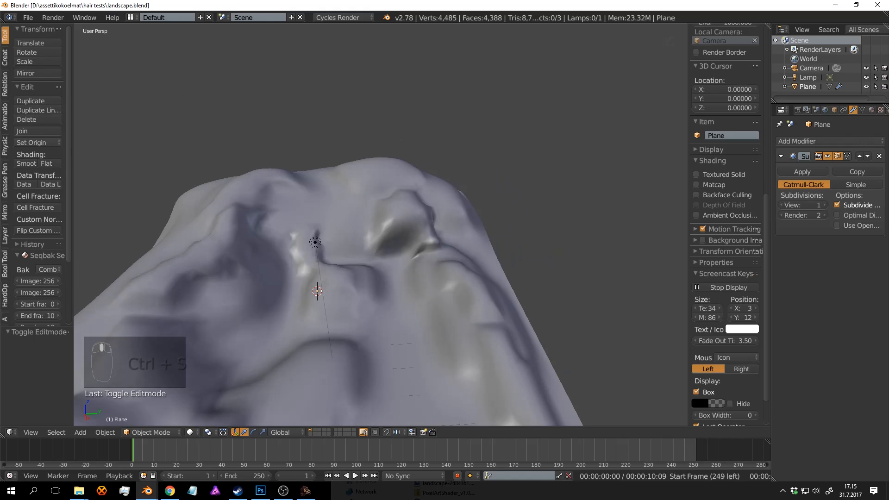
# Select the terrain plane, split the 3D view horizontally and turn the upper area into a Node Editor.
pyautogui.rightClick(431, 193)
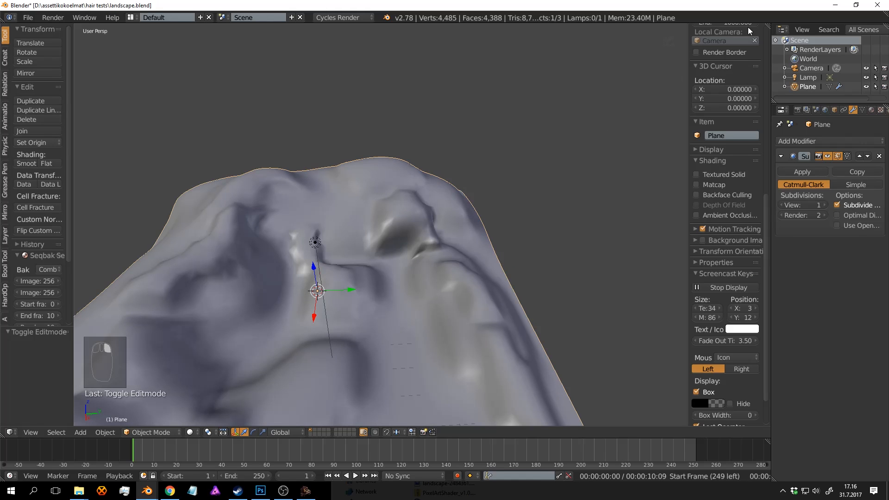
pyautogui.moveTo(765, 26); pyautogui.dragTo(555, 225)
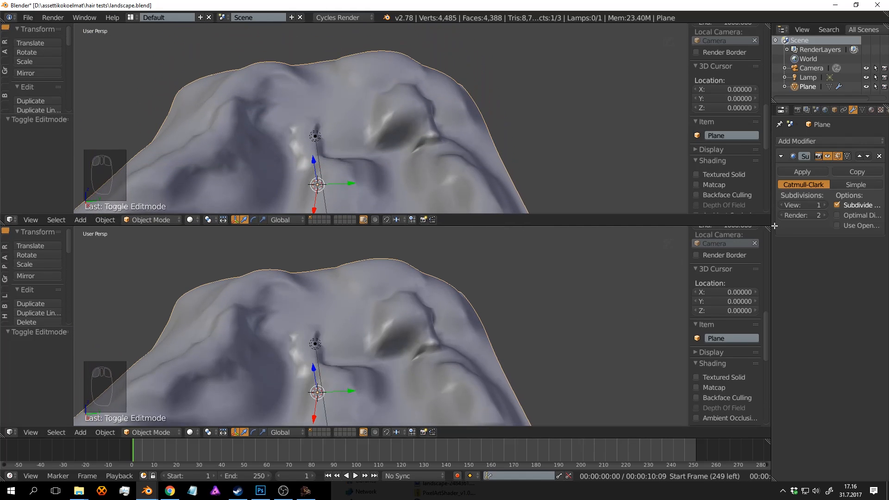
pyautogui.click(10, 221)
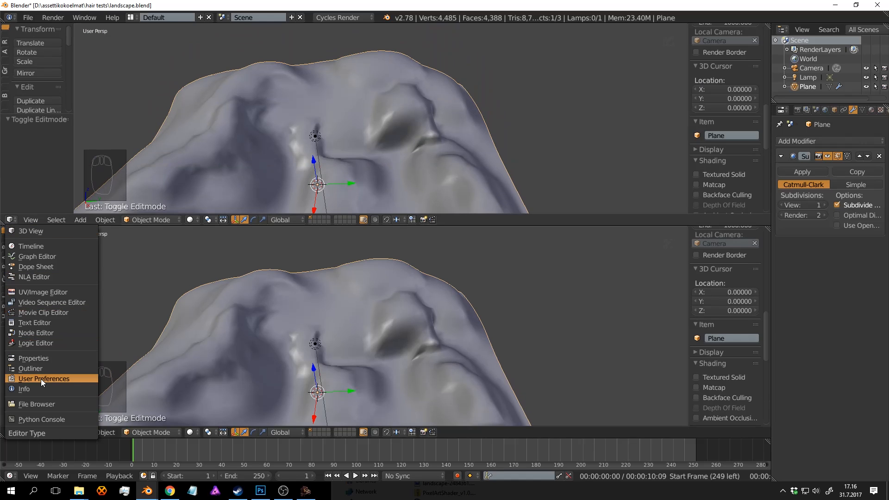
pyautogui.click(37, 333)
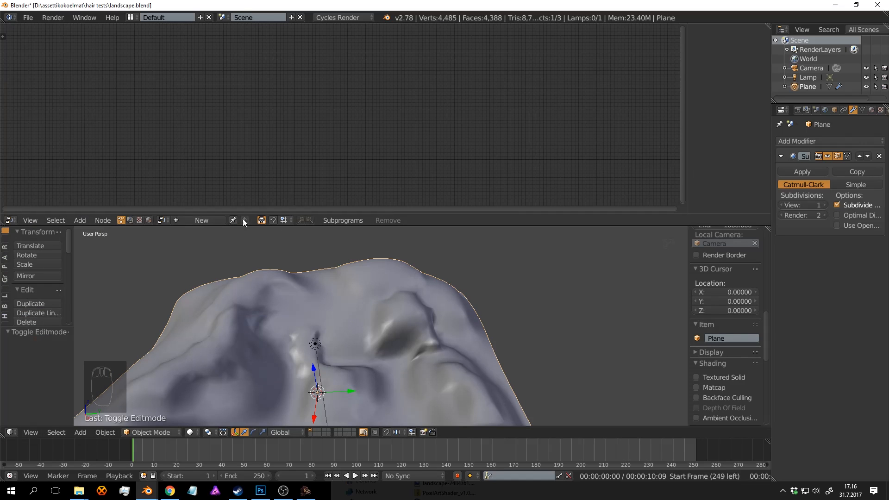
# Enlarge the Node Editor area and undo the newly added node tree.
pyautogui.click(204, 221)
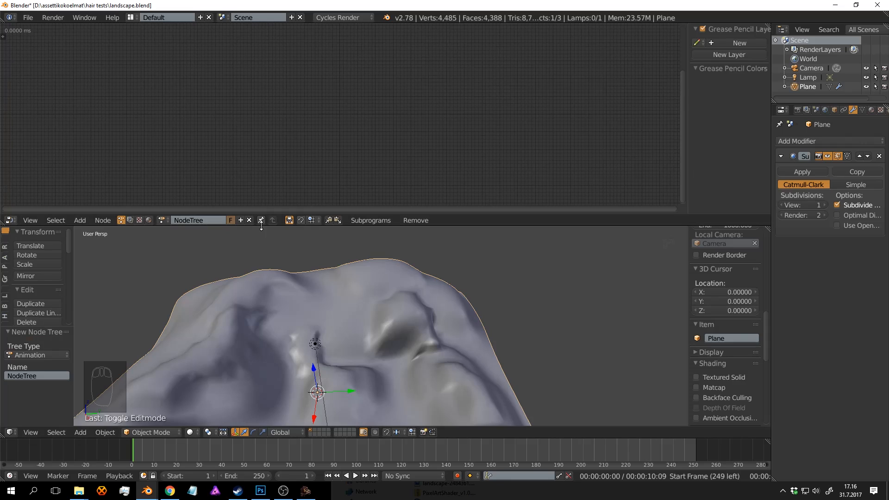
pyautogui.moveTo(262, 226); pyautogui.dragTo(196, 267)
pyautogui.hotkey('ctrl', 'z')
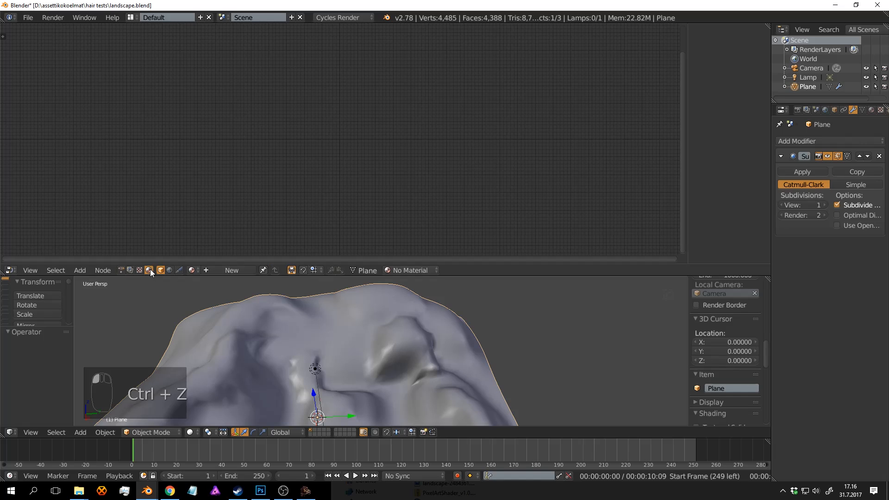
# Create a new material named landscape on the terrain plane and save the file.
pyautogui.click(234, 268)
pyautogui.click(227, 270)
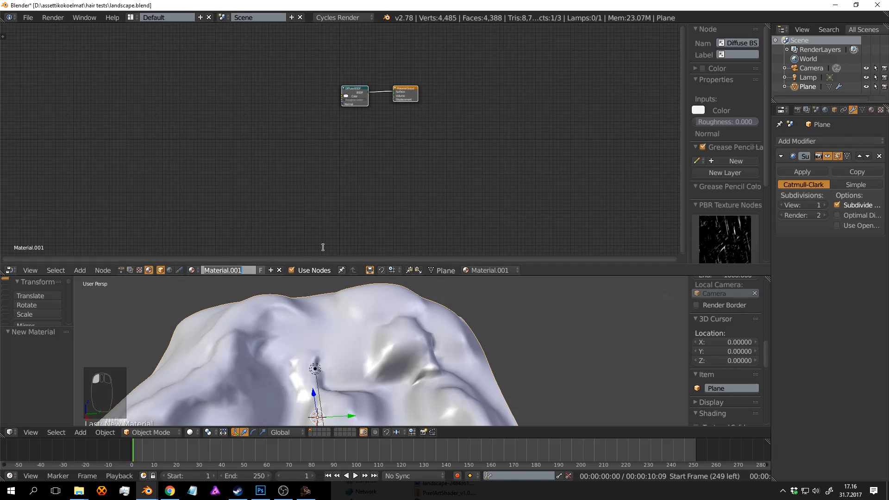
pyautogui.write('landscape')
pyautogui.press('Return')
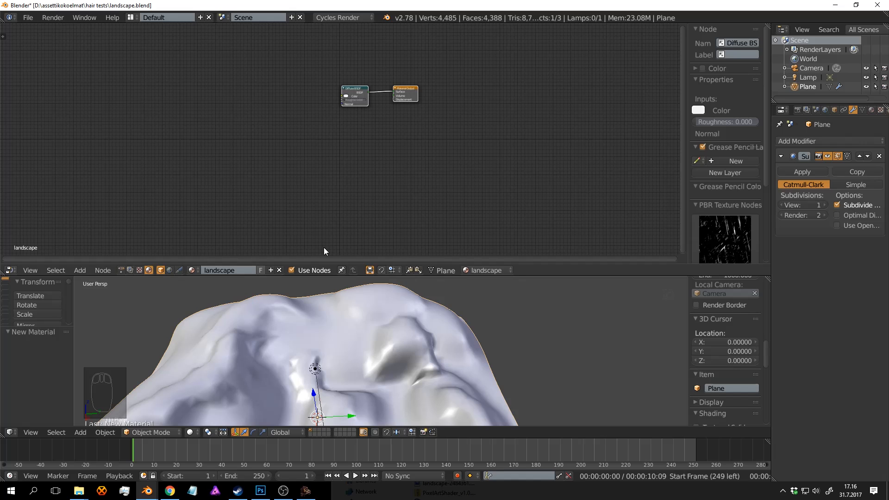
pyautogui.scroll(3, 354, 180)
pyautogui.moveTo(390, 165); pyautogui.dragTo(379, 187, button='middle')
pyautogui.hotkey('ctrl', 's')
pyautogui.click(380, 187)
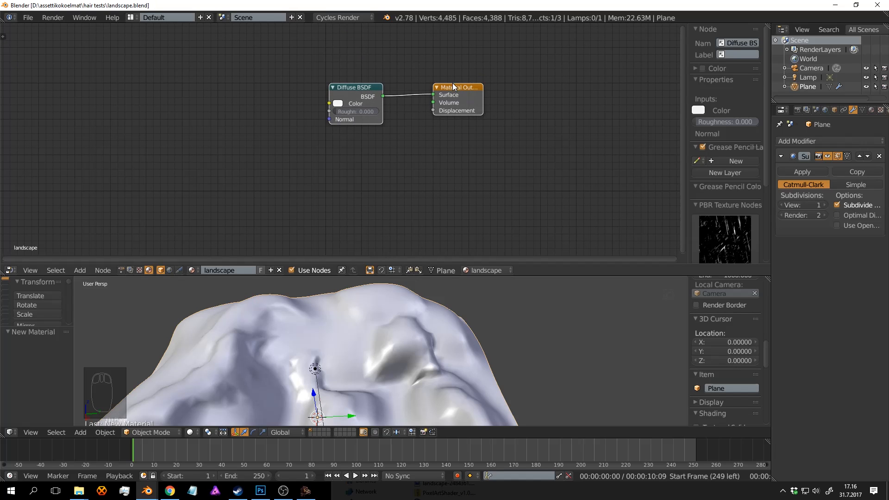
# Space the Diffuse BSDF and Material Output nodes farther apart.
pyautogui.moveTo(452, 84); pyautogui.dragTo(491, 94)
pyautogui.moveTo(390, 98); pyautogui.dragTo(344, 85)
pyautogui.scroll(1, 343, 138)
pyautogui.moveTo(293, 122); pyautogui.dragTo(342, 143, button='middle')
pyautogui.moveTo(415, 116); pyautogui.dragTo(400, 114)
pyautogui.moveTo(297, 131); pyautogui.dragTo(313, 96, button='middle')
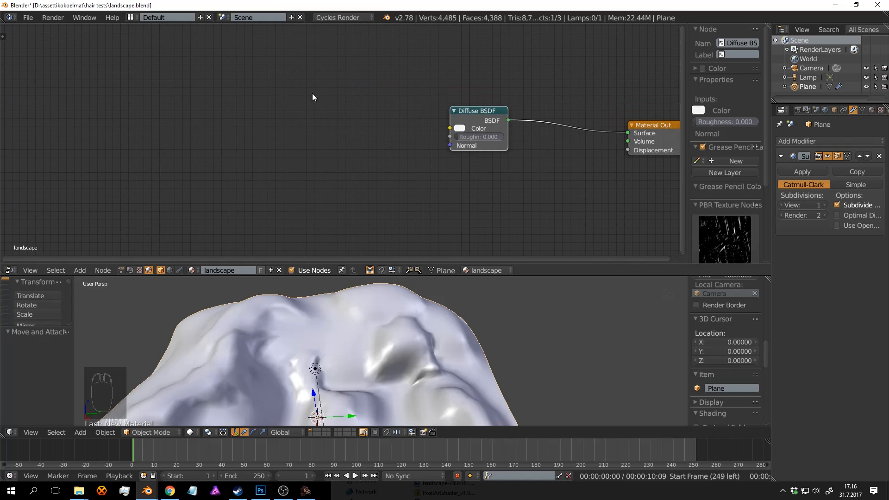
# Add an Image Texture node, link its Color output to the Diffuse BSDF's Color input, and save the file.
pyautogui.hotkey('shift', 'a')
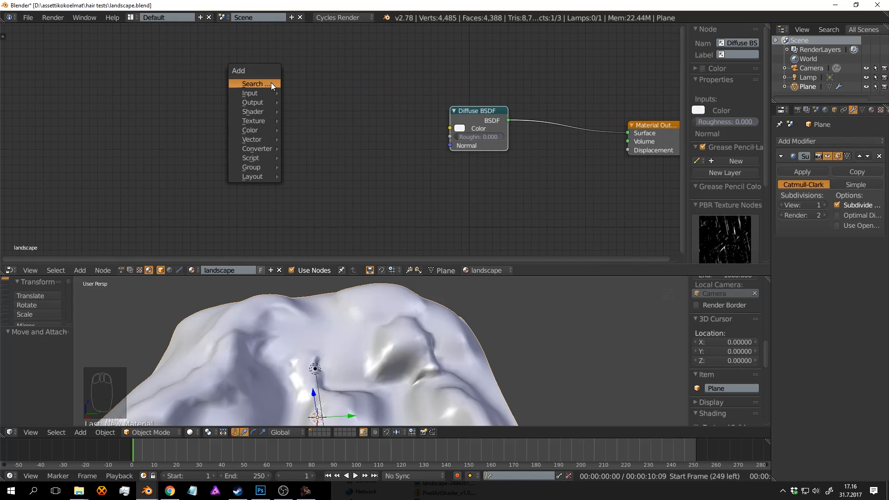
pyautogui.click(271, 82)
pyautogui.write('ima')
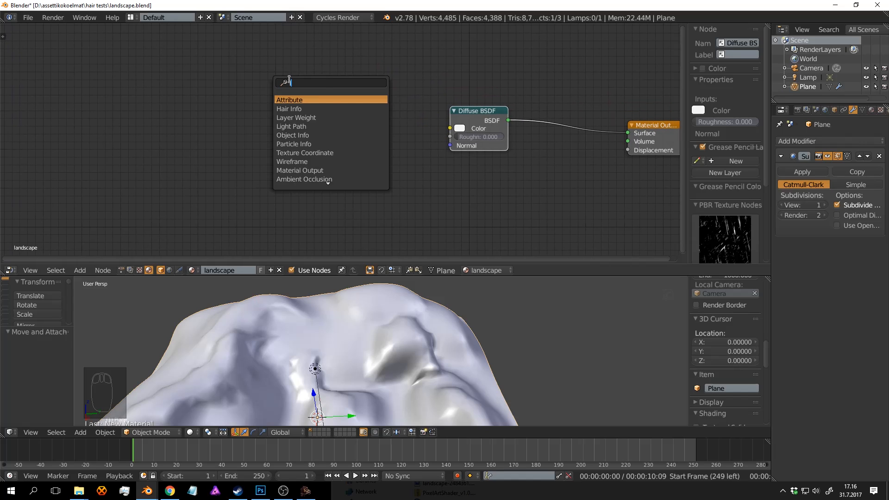
pyautogui.press('Return')
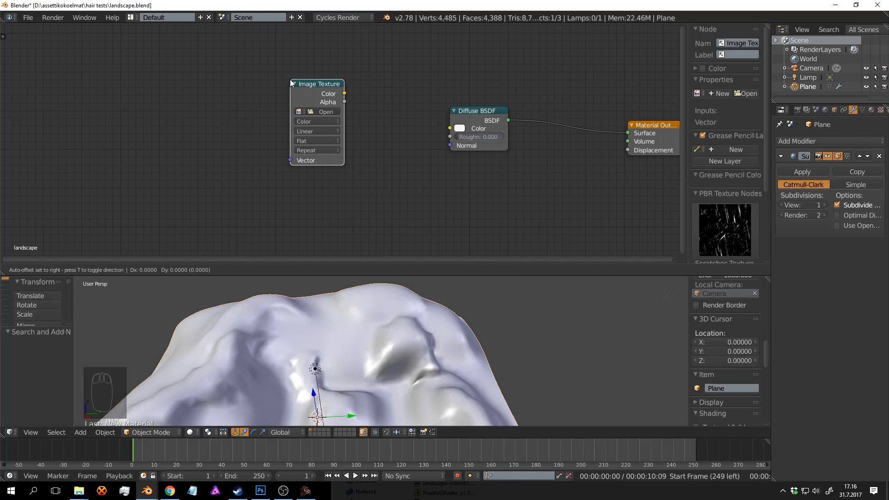
pyautogui.click(291, 86)
pyautogui.moveTo(367, 132); pyautogui.dragTo(332, 142, button='middle')
pyautogui.scroll(1, 332, 143)
pyautogui.moveTo(309, 110); pyautogui.dragTo(422, 139)
pyautogui.moveTo(402, 158); pyautogui.dragTo(358, 121, button='middle')
pyautogui.hotkey('ctrl', 's')
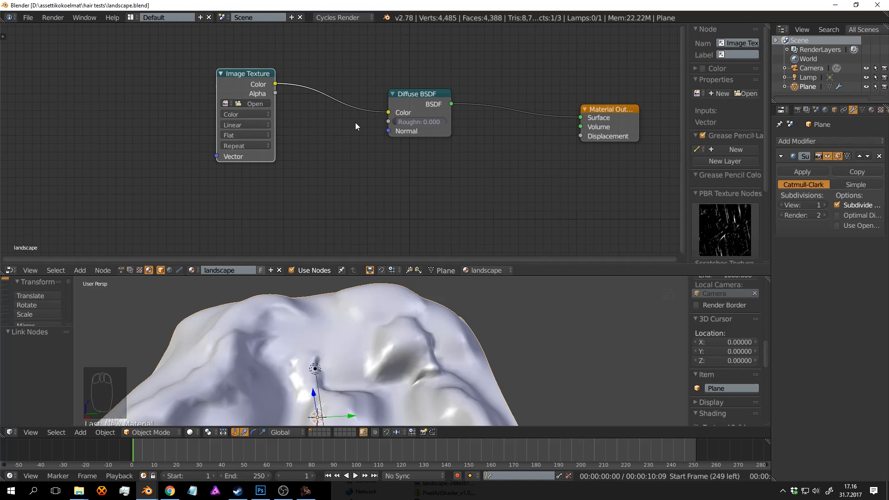
pyautogui.scroll(1, 337, 120)
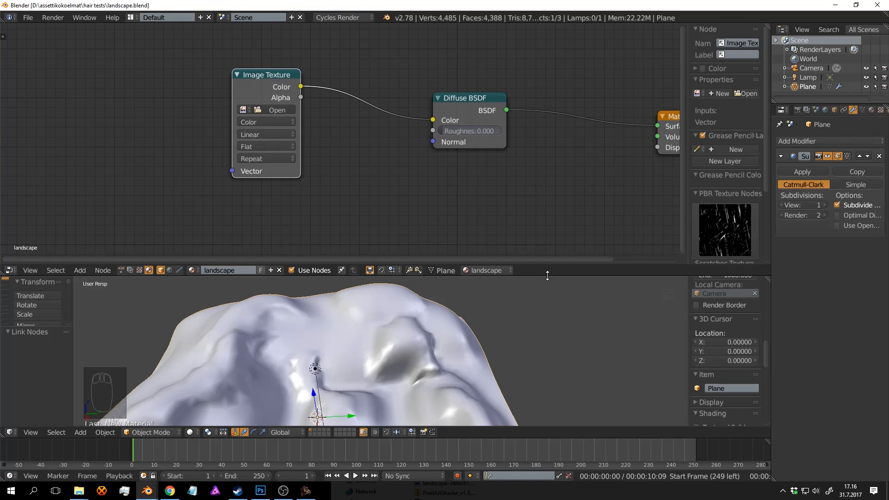
# Shrink the Node Editor to give the 3D view of the terrain more height.
pyautogui.moveTo(497, 264); pyautogui.dragTo(497, 137)
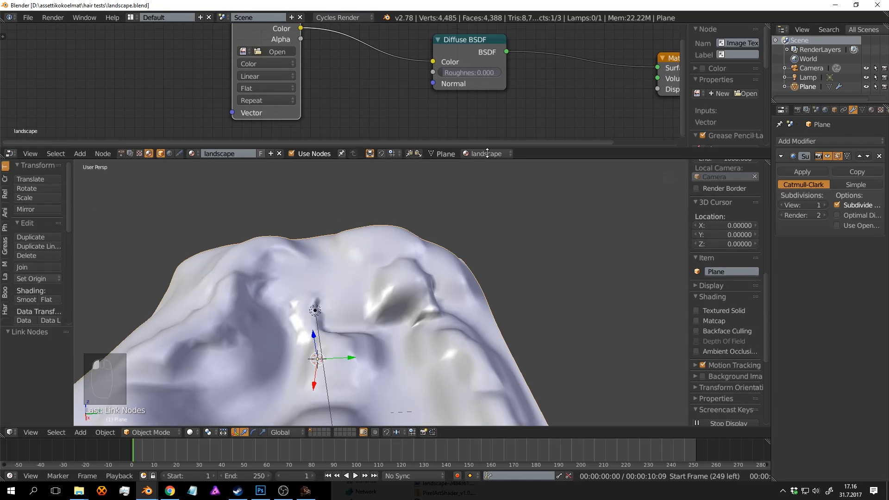
pyautogui.scroll(-4, 481, 251)
pyautogui.scroll(3, 439, 258)
pyautogui.moveTo(504, 242); pyautogui.dragTo(402, 187, button='middle')
pyautogui.moveTo(333, 223); pyautogui.dragTo(379, 240, button='middle')
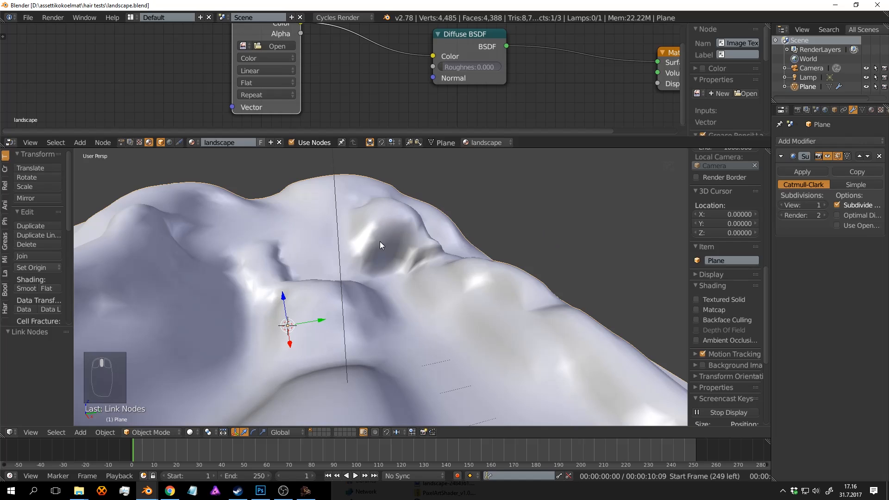
pyautogui.click(348, 227)
pyautogui.moveTo(408, 263); pyautogui.dragTo(301, 242, button='middle')
pyautogui.click(301, 240)
pyautogui.moveTo(355, 241)
pyautogui.mouseDown()
pyautogui.moveTo(417, 272)
pyautogui.moveTo(569, 291)
pyautogui.moveTo(654, 283)
pyautogui.mouseUp()
pyautogui.keyDown('shift'); pyautogui.moveTo(576, 301); pyautogui.dragTo(574, 289, button='middle'); pyautogui.keyUp('shift')
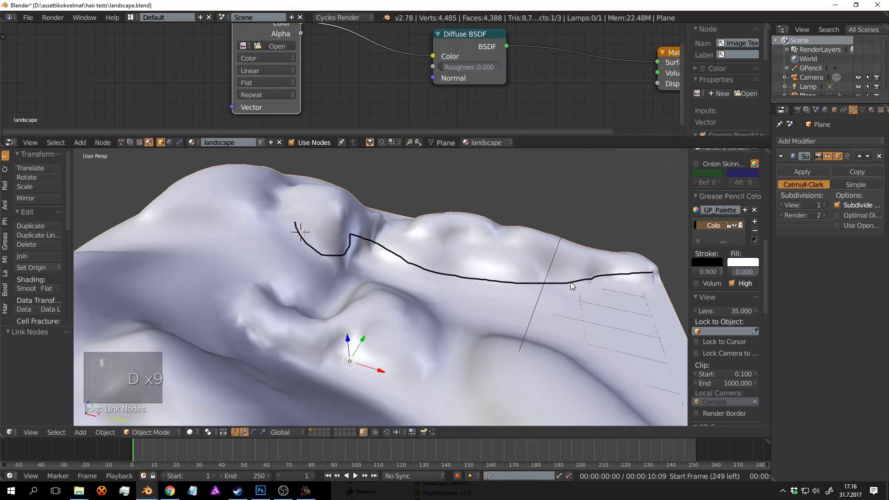
pyautogui.moveTo(435, 318)
pyautogui.mouseDown()
pyautogui.moveTo(408, 358)
pyautogui.moveTo(287, 355)
pyautogui.mouseUp()
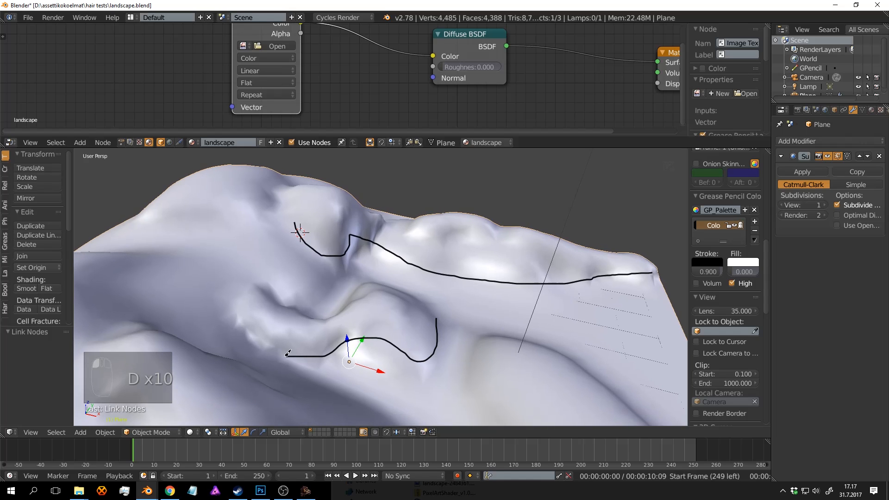
pyautogui.moveTo(376, 232)
pyautogui.mouseDown(button='middle')
pyautogui.moveTo(408, 278)
pyautogui.moveTo(334, 280)
pyautogui.moveTo(260, 213)
pyautogui.mouseUp(button='middle')
pyautogui.moveTo(251, 190); pyautogui.dragTo(260, 300)
pyautogui.scroll(-4, 342, 274)
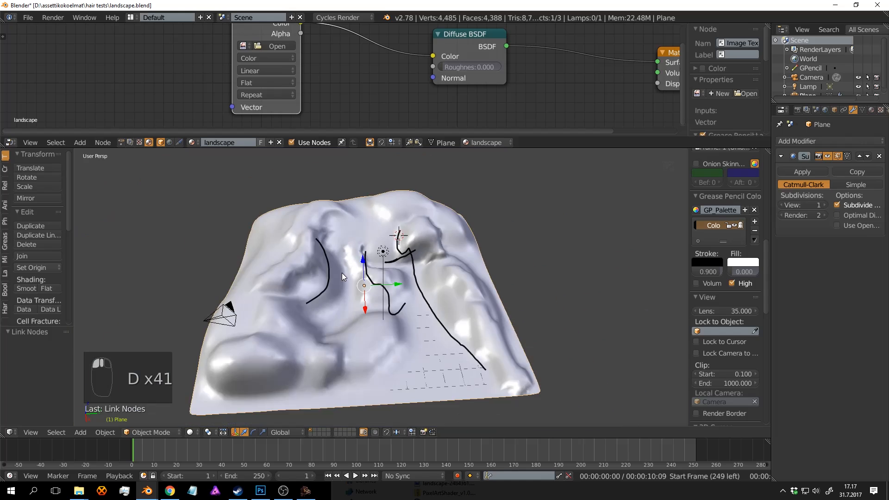
pyautogui.moveTo(342, 273)
pyautogui.mouseDown(button='middle')
pyautogui.moveTo(414, 270)
pyautogui.moveTo(506, 303)
pyautogui.mouseUp(button='middle')
pyautogui.hotkey('ctrl', 'z')
pyautogui.hotkey('ctrl', 'z')
pyautogui.hotkey('ctrl', 'z')
pyautogui.hotkey('ctrl', 'z')
pyautogui.hotkey('ctrl', 'z')
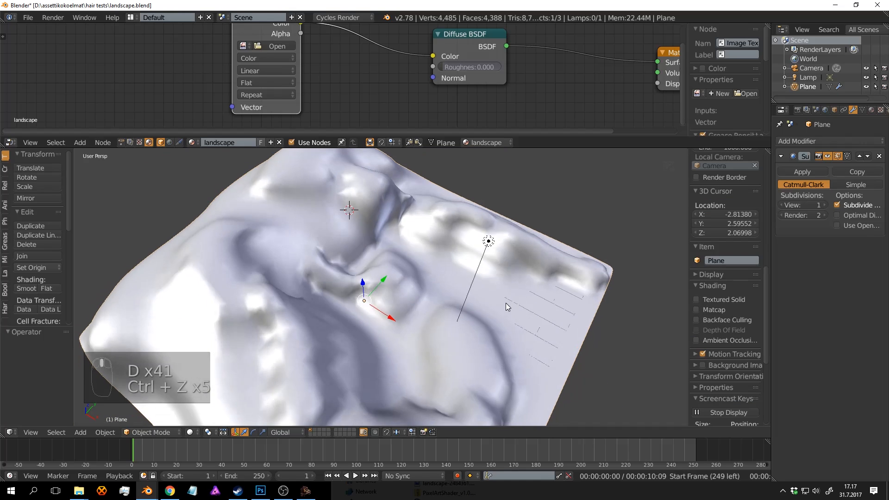
pyautogui.moveTo(418, 265)
pyautogui.mouseDown()
pyautogui.moveTo(513, 292)
pyautogui.moveTo(560, 352)
pyautogui.moveTo(539, 382)
pyautogui.mouseUp()
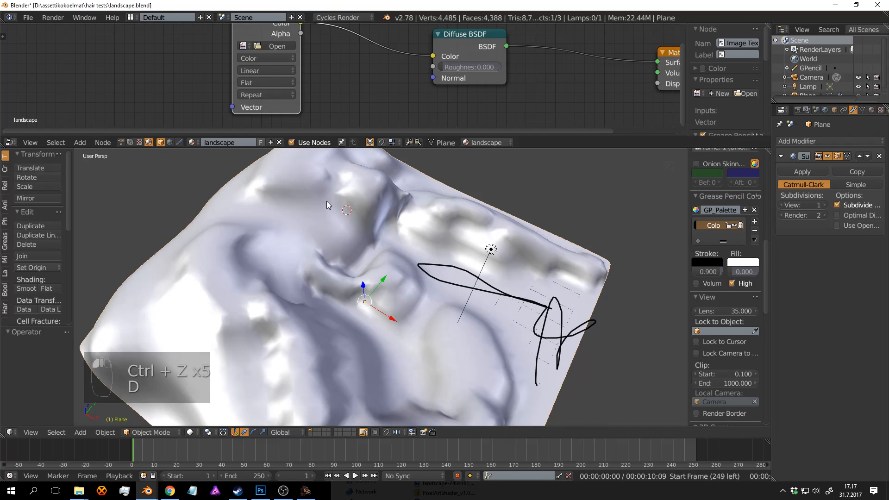
pyautogui.moveTo(235, 240); pyautogui.dragTo(245, 302)
pyautogui.moveTo(199, 329); pyautogui.dragTo(193, 383)
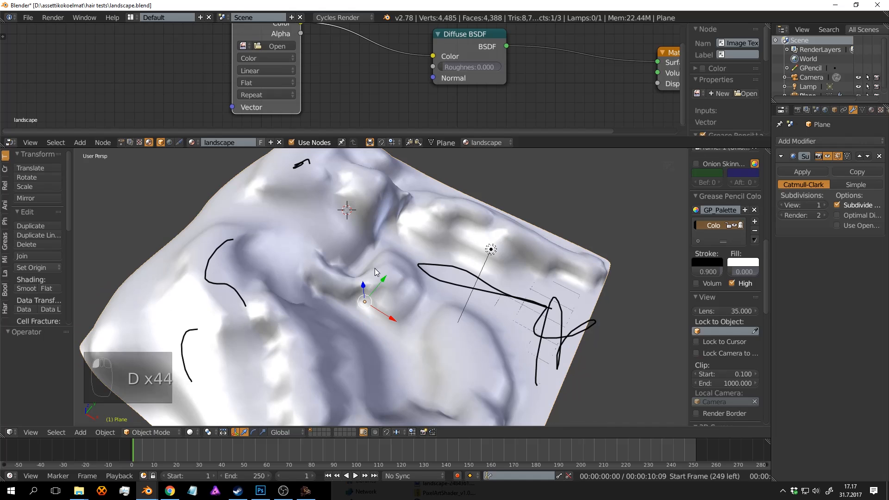
pyautogui.moveTo(374, 271); pyautogui.dragTo(453, 251, button='middle')
pyautogui.hotkey('ctrl', 'z')
pyautogui.hotkey('ctrl', 'z')
pyautogui.hotkey('ctrl', 'z')
pyautogui.hotkey('ctrl', 'z')
pyautogui.hotkey('ctrl', 'z')
# Save landscape.blend over the existing file.
pyautogui.moveTo(524, 277)
pyautogui.mouseDown(button='middle')
pyautogui.moveTo(416, 250)
pyautogui.moveTo(380, 254)
pyautogui.moveTo(466, 219)
pyautogui.mouseUp(button='middle')
pyautogui.hotkey('ctrl', 's')
pyautogui.scroll(2, 380, 253)
pyautogui.hotkey('ctrl', 's')
pyautogui.scroll(-4, 403, 245)
pyautogui.hotkey('ctrl', 's')
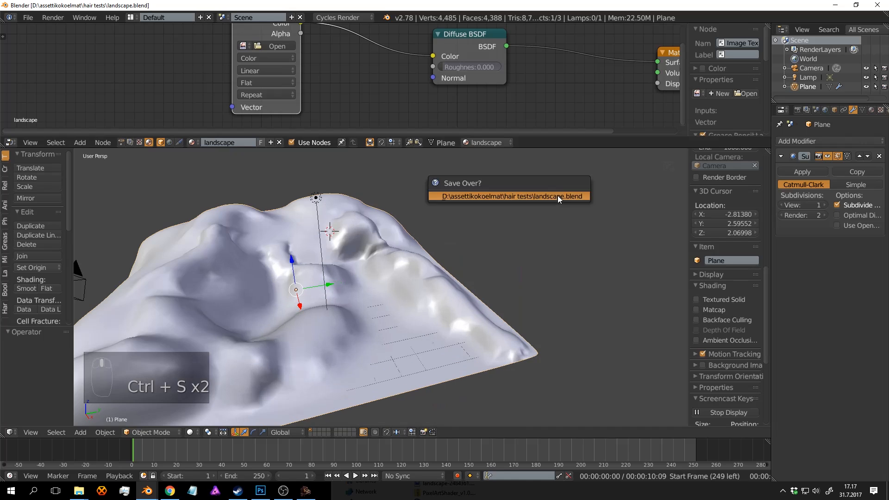
pyautogui.click(557, 196)
# Select the whole terrain mesh in Edit Mode and unwrap it with the Unwrap UV mapping option.
pyautogui.moveTo(433, 252); pyautogui.dragTo(488, 248, button='middle')
pyautogui.press('Tab')
pyautogui.press('a')
pyautogui.press('a')
pyautogui.press('u')
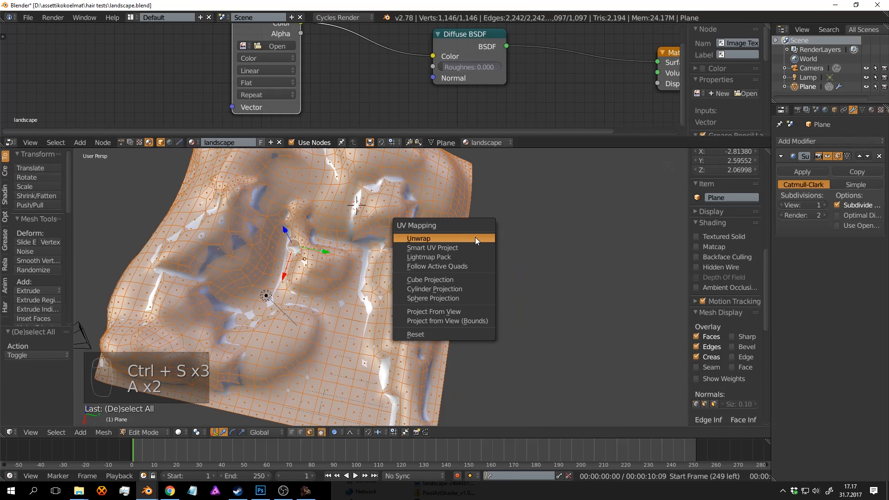
pyautogui.click(476, 237)
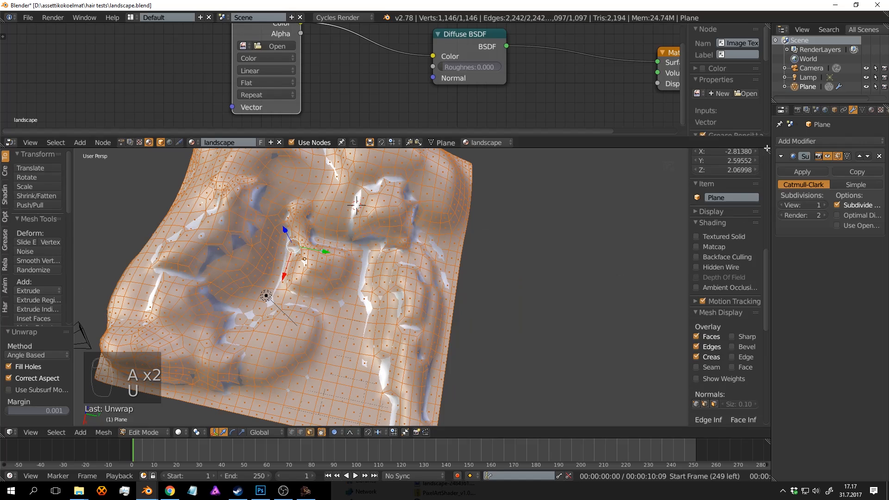
# Split the 3D view vertically and turn the new area into a UV/Image Editor showing the unwrapped mesh.
pyautogui.moveTo(768, 150); pyautogui.dragTo(452, 152)
pyautogui.click(461, 433)
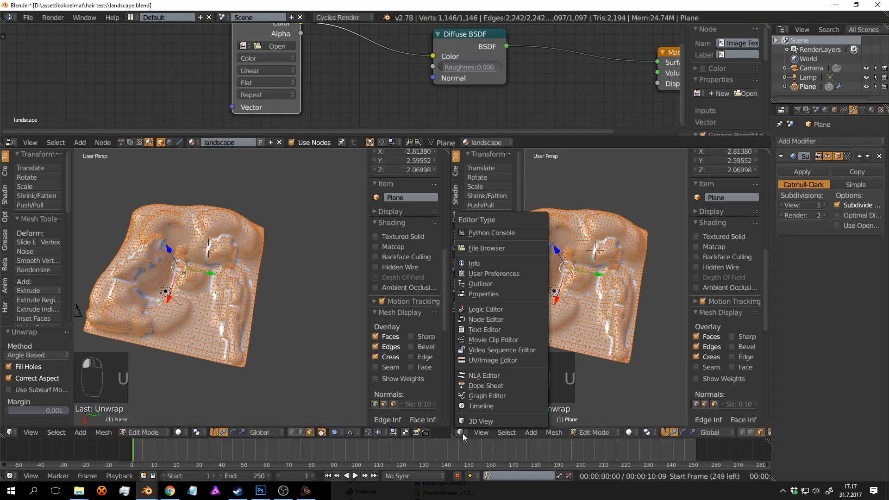
pyautogui.click(483, 359)
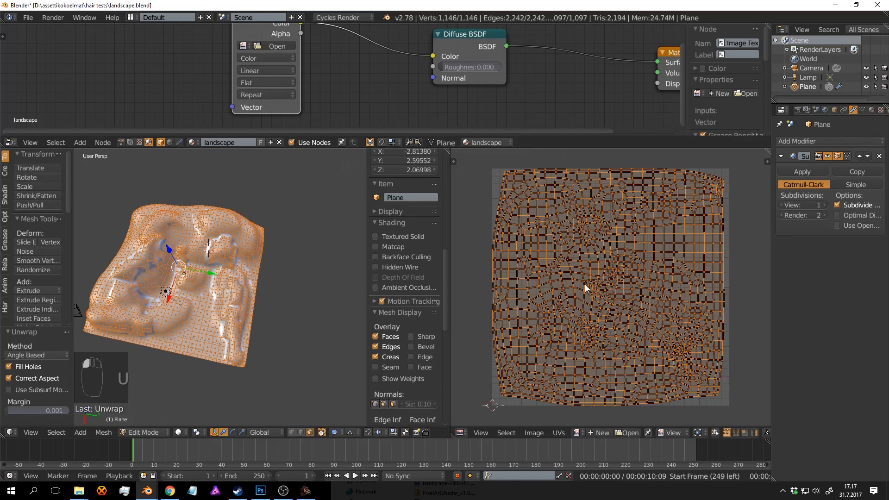
pyautogui.scroll(1, 584, 276)
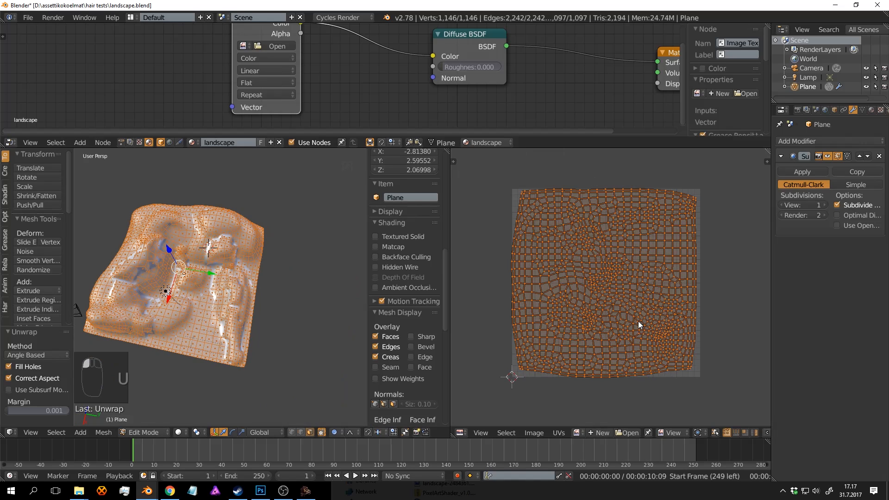
pyautogui.scroll(1, 638, 321)
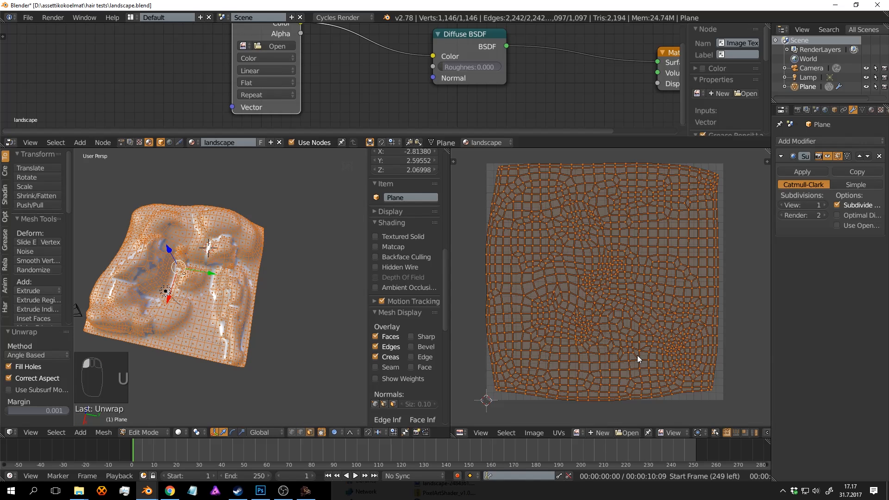
# Create a new blank white image named stencil, 2048 px wide and 2048 px high, for the terrain's UV layout.
pyautogui.click(596, 432)
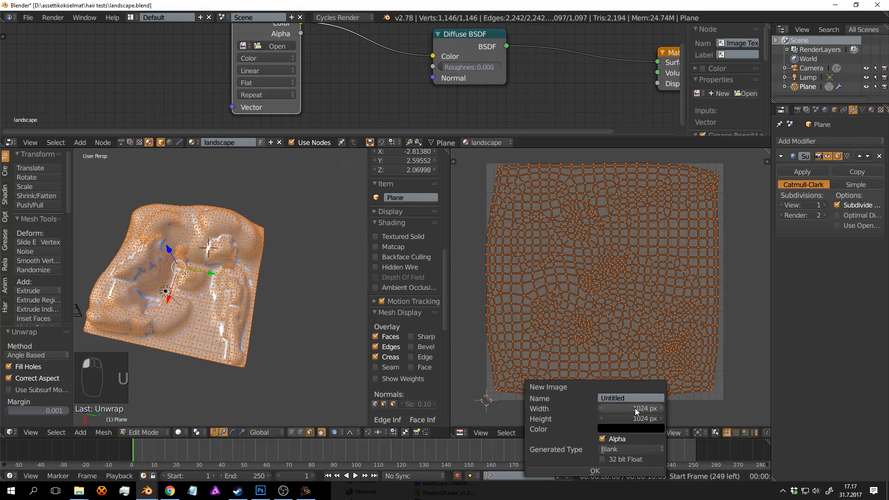
pyautogui.moveTo(635, 409); pyautogui.dragTo(636, 420)
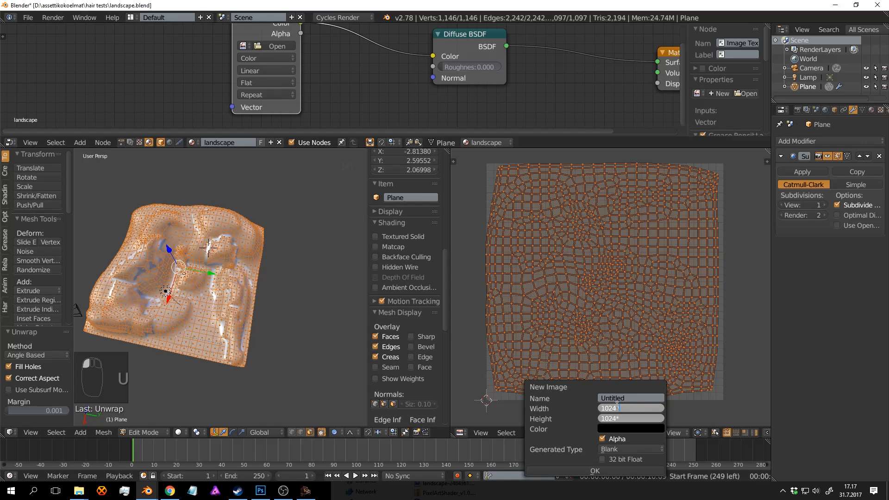
pyautogui.press('Return')
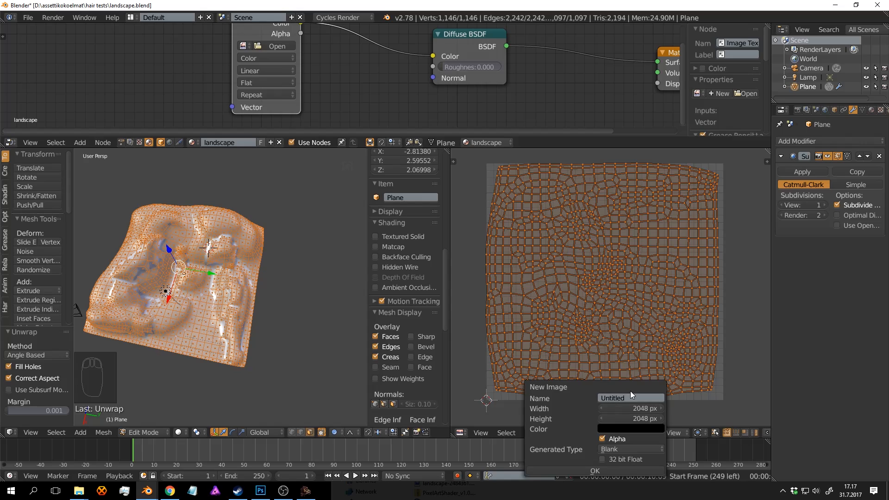
pyautogui.click(624, 397)
pyautogui.click(623, 430)
pyautogui.moveTo(677, 344); pyautogui.dragTo(677, 298)
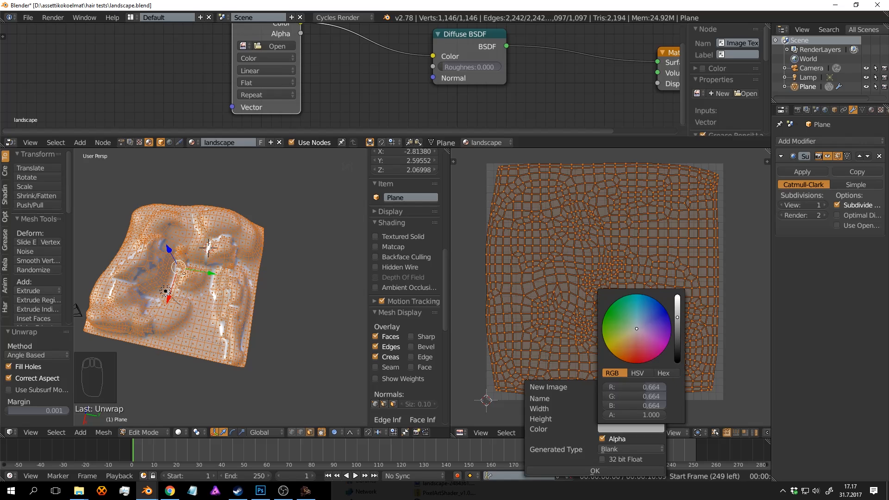
pyautogui.click(601, 469)
pyautogui.scroll(-4, 638, 307)
pyautogui.scroll(-5, 640, 309)
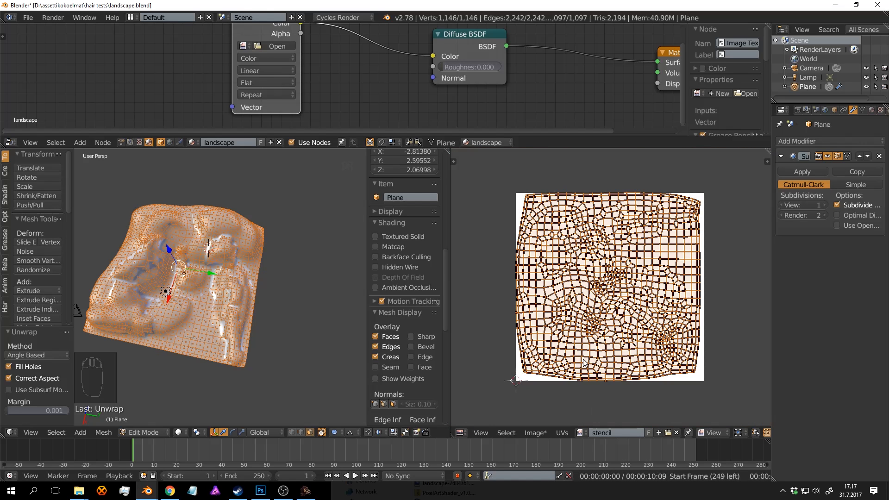
# Save the stencil image as stencil.png in the D:\assettikokoelmat\landscape folder.
pyautogui.click(460, 432)
pyautogui.click(489, 362)
pyautogui.click(536, 432)
pyautogui.click(560, 359)
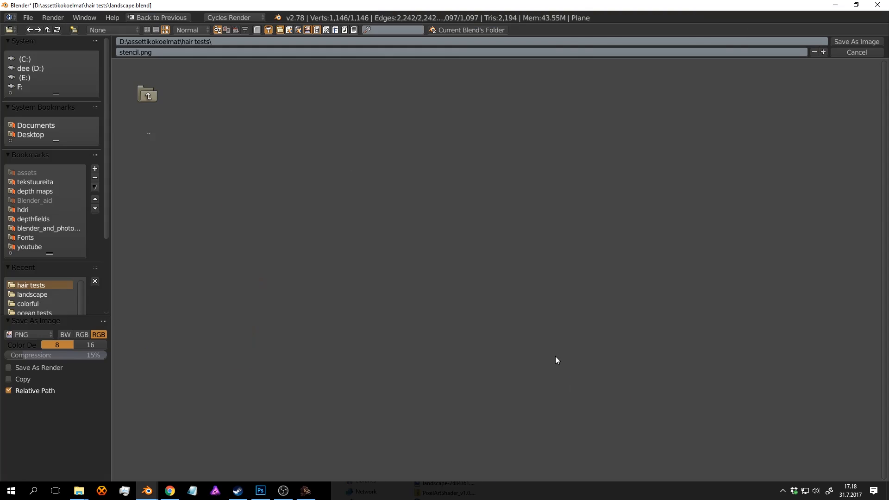
pyautogui.click(143, 88)
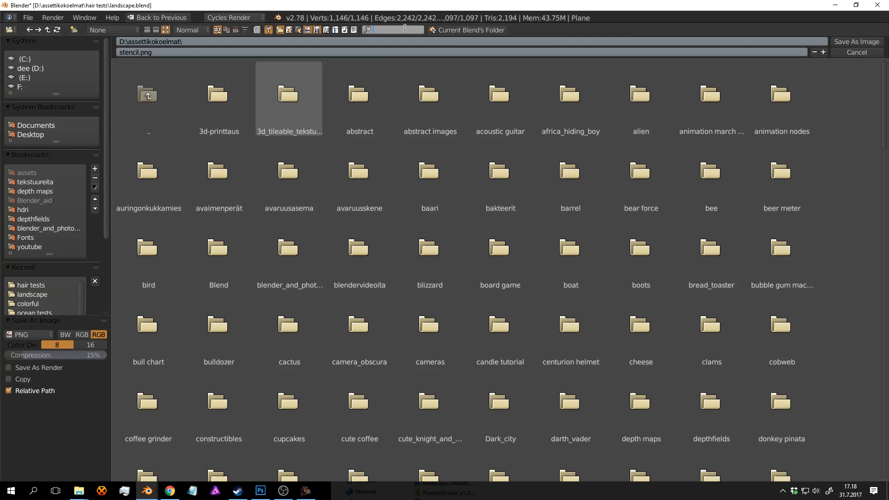
pyautogui.write('land')
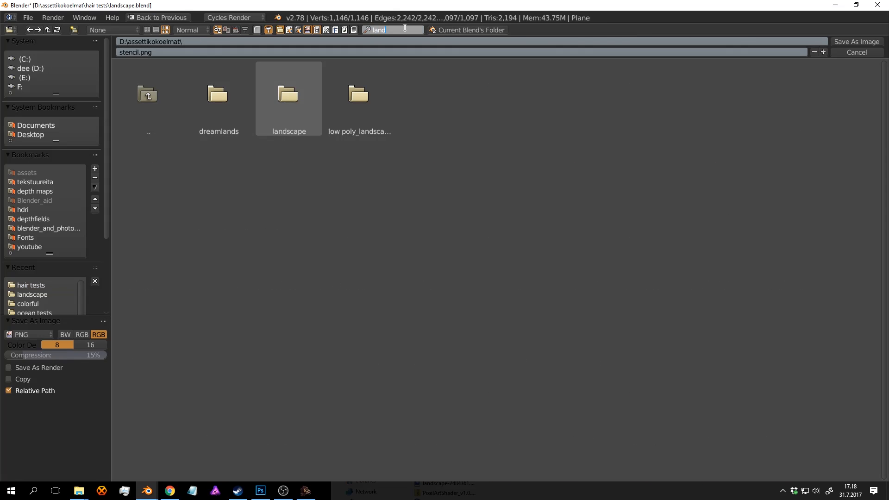
pyautogui.click(281, 99)
pyautogui.click(281, 99)
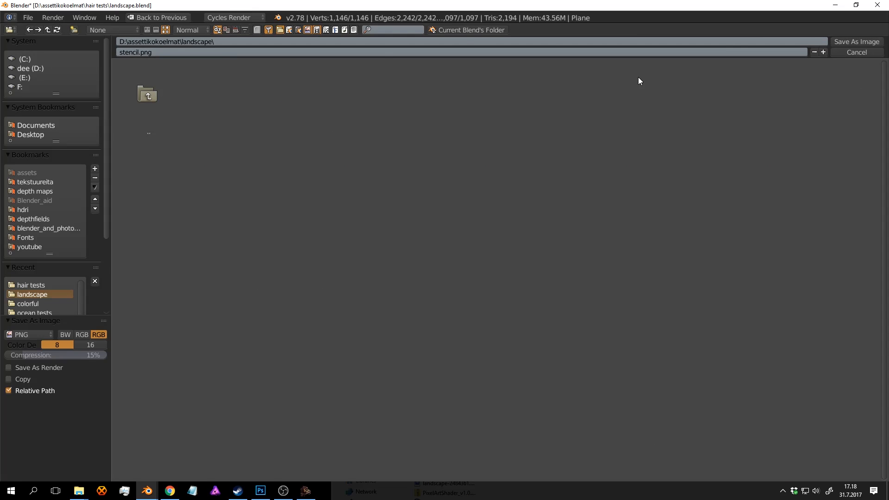
pyautogui.click(847, 45)
# Save the unwrapped terrain over the existing landscape.blend file.
pyautogui.moveTo(333, 260); pyautogui.dragTo(264, 270, button='middle')
pyautogui.hotkey('ctrl', 's')
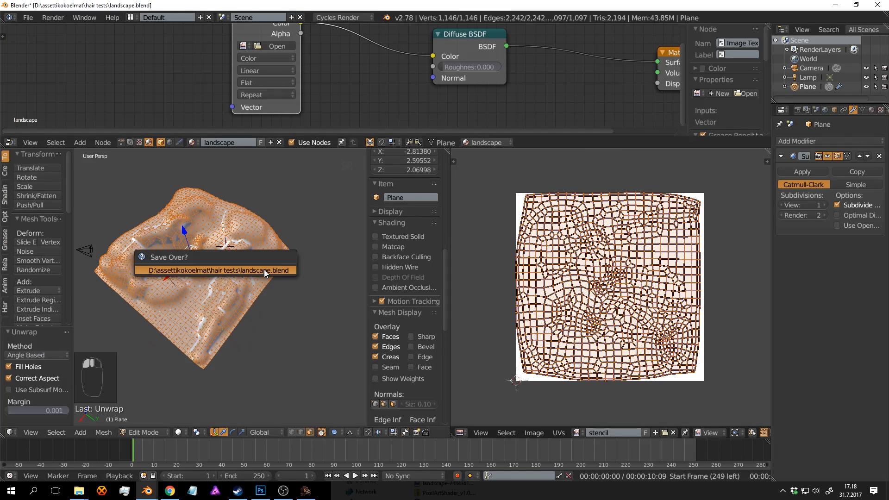
pyautogui.click(264, 270)
pyautogui.moveTo(311, 305); pyautogui.dragTo(324, 292, button='middle')
pyautogui.scroll(1, 324, 293)
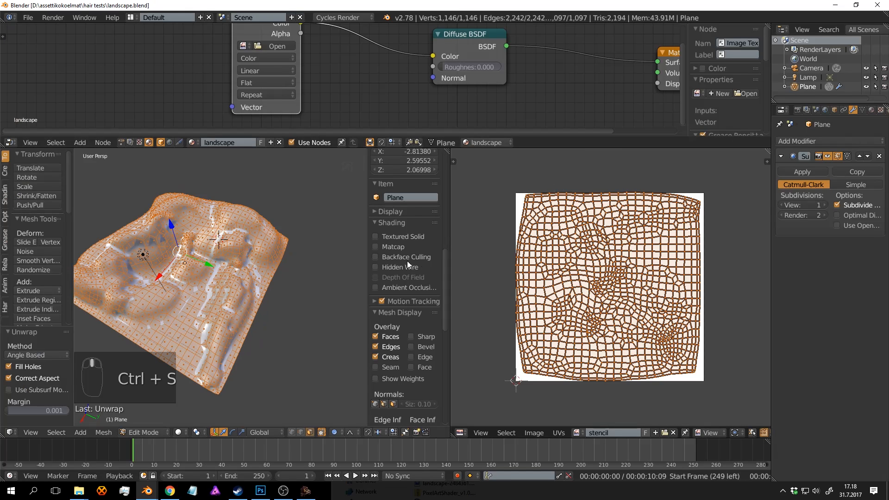
# Widen the 3D view against the image editor, return the terrain to Object Mode and save the file.
pyautogui.moveTo(365, 249); pyautogui.dragTo(648, 236)
pyautogui.scroll(1, 701, 282)
pyautogui.moveTo(428, 269); pyautogui.dragTo(411, 276, button='middle')
pyautogui.press('Tab')
pyautogui.hotkey('ctrl', 's')
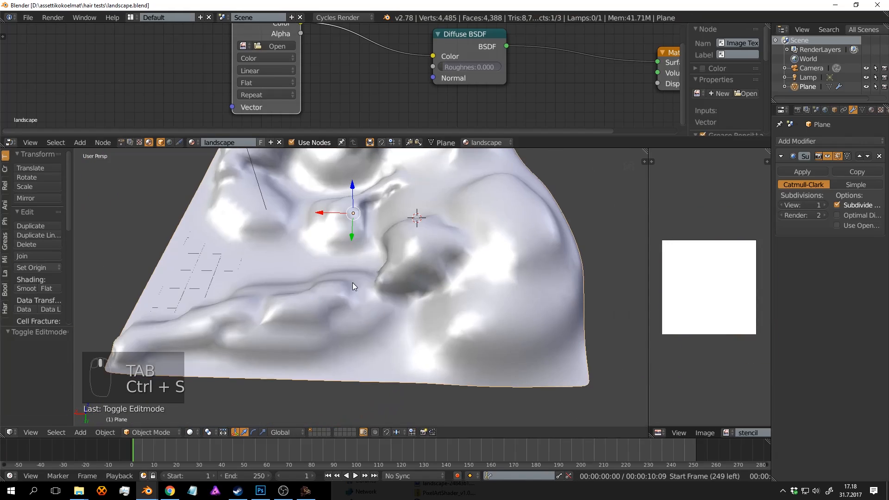
# Switch the terrain plane to Texture Paint mode.
pyautogui.click(160, 433)
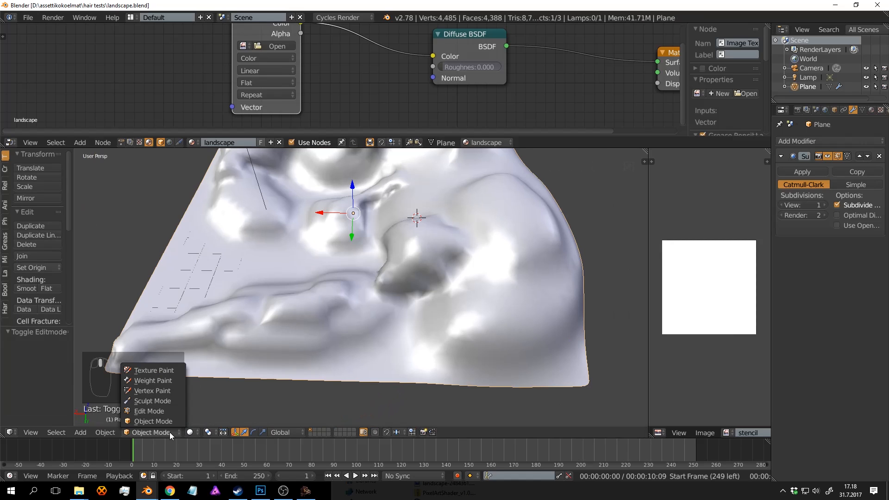
pyautogui.click(162, 371)
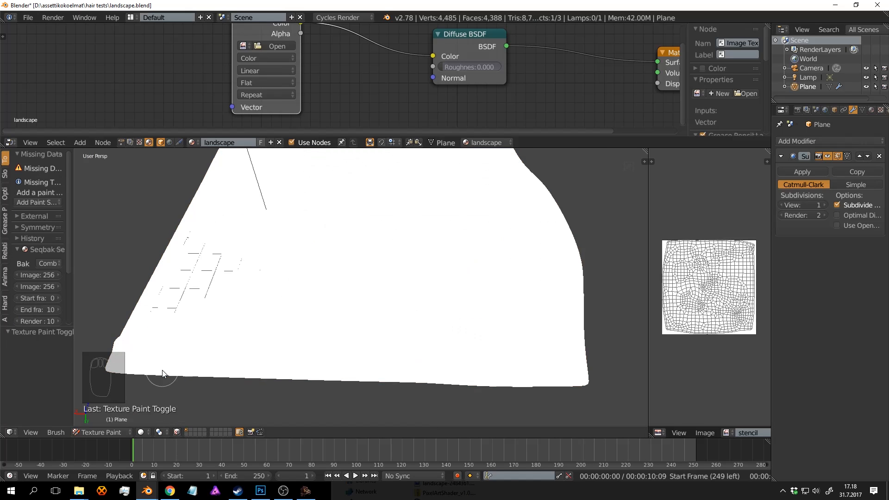
pyautogui.moveTo(407, 240); pyautogui.dragTo(363, 277, button='middle')
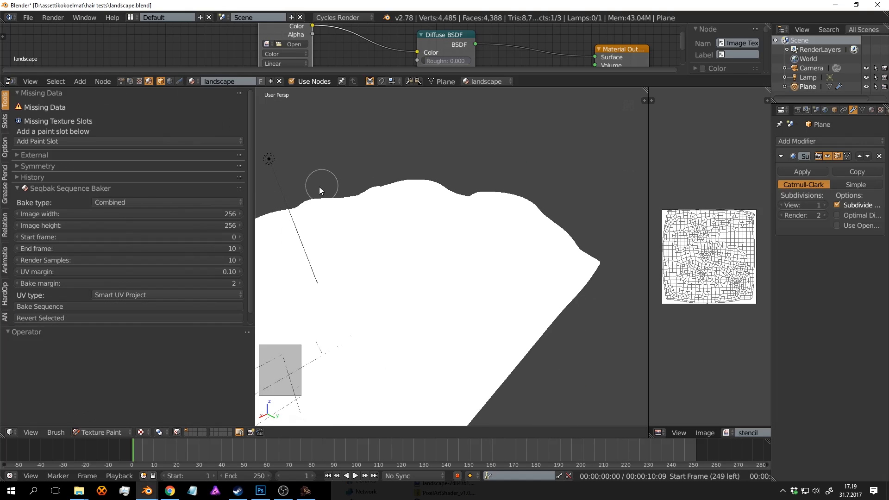
# Enlarge the Node Editor, assign the stencil image to the Image Texture node and save the file.
pyautogui.moveTo(319, 187); pyautogui.dragTo(338, 205, button='middle')
pyautogui.moveTo(356, 87); pyautogui.dragTo(354, 178)
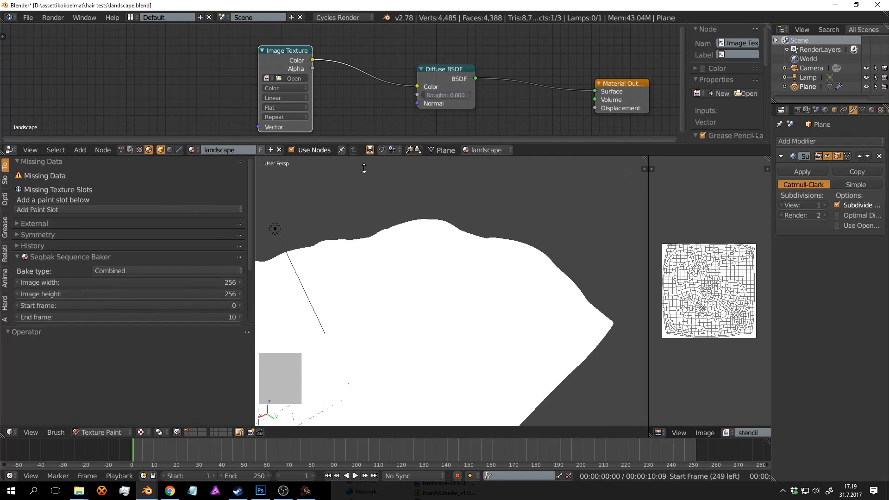
pyautogui.scroll(3, 338, 163)
pyautogui.click(250, 71)
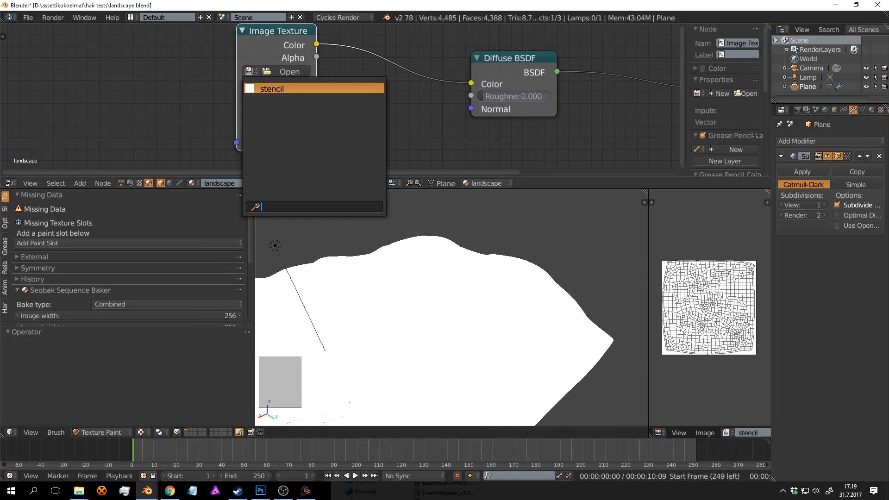
pyautogui.click(262, 88)
pyautogui.moveTo(468, 294)
pyautogui.mouseDown(button='middle')
pyautogui.moveTo(465, 318)
pyautogui.moveTo(440, 274)
pyautogui.moveTo(468, 289)
pyautogui.moveTo(404, 315)
pyautogui.moveTo(388, 289)
pyautogui.moveTo(431, 243)
pyautogui.moveTo(243, 292)
pyautogui.mouseUp(button='middle')
pyautogui.hotkey('ctrl', 's')
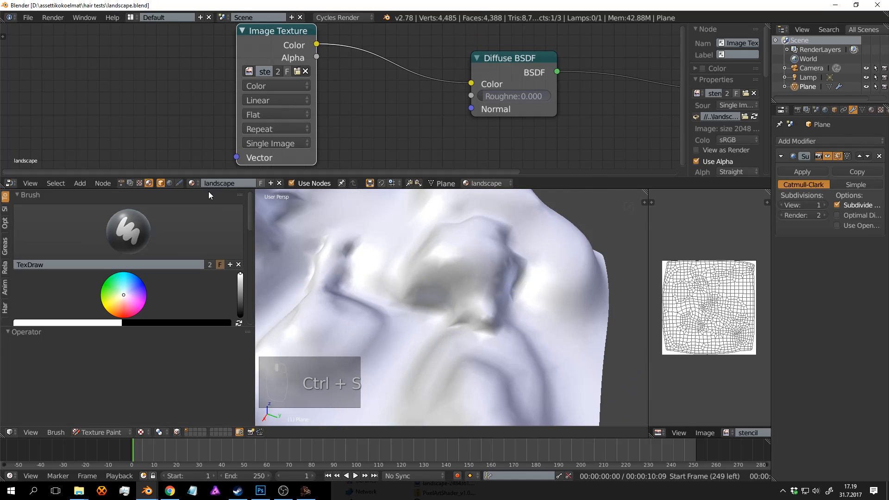
# Shrink the Node Editor and the tool shelf, and swap the TexDraw brush colors to paint with black.
pyautogui.moveTo(211, 187); pyautogui.dragTo(217, 137)
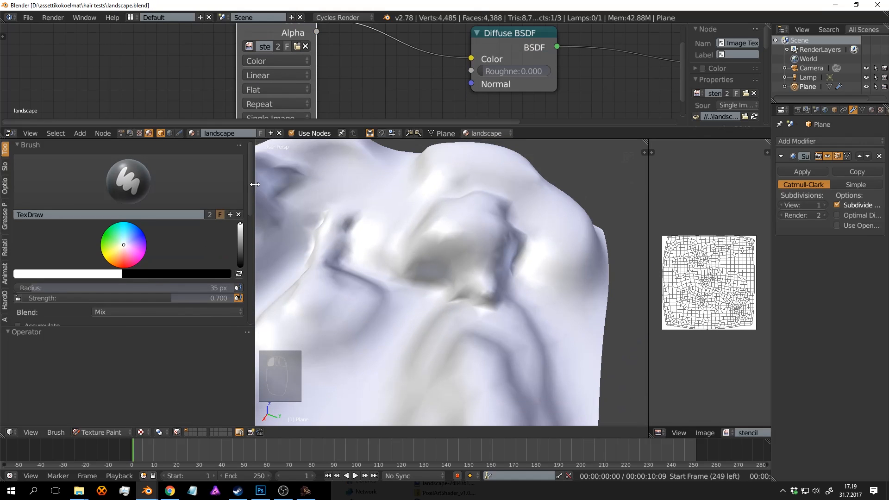
pyautogui.moveTo(253, 184); pyautogui.dragTo(179, 188)
pyautogui.scroll(-1, 122, 198)
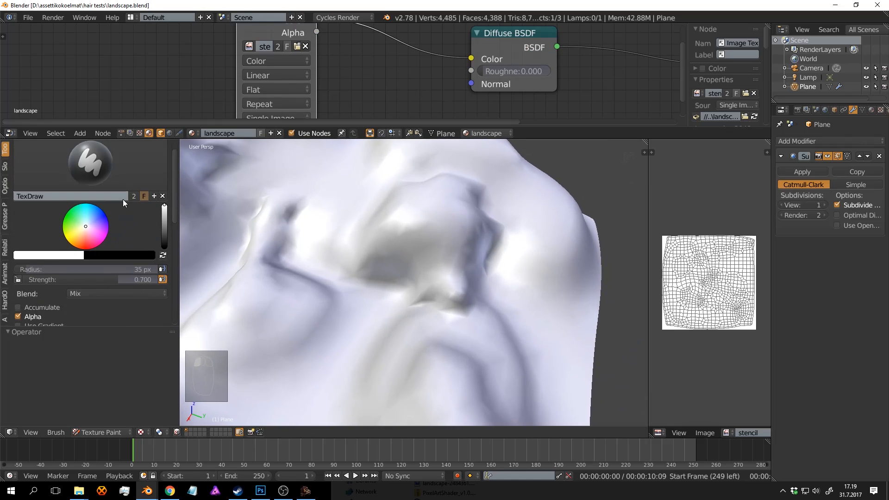
pyautogui.scroll(1, 124, 200)
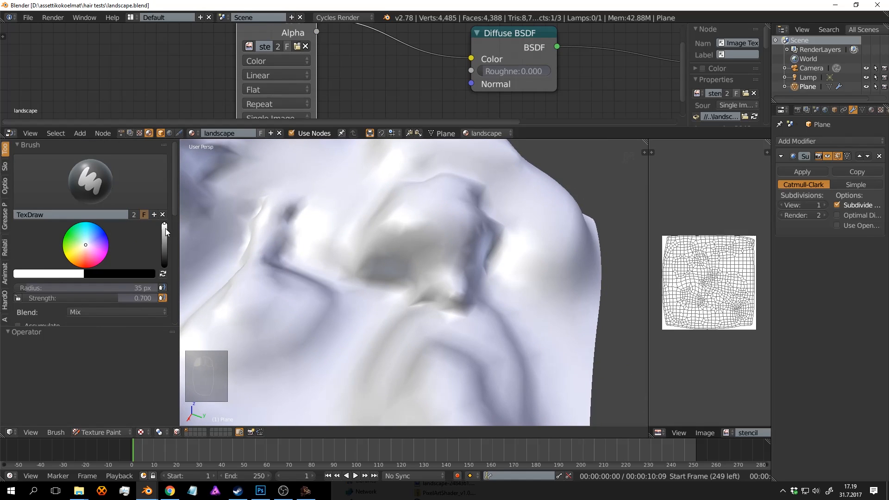
pyautogui.click(163, 275)
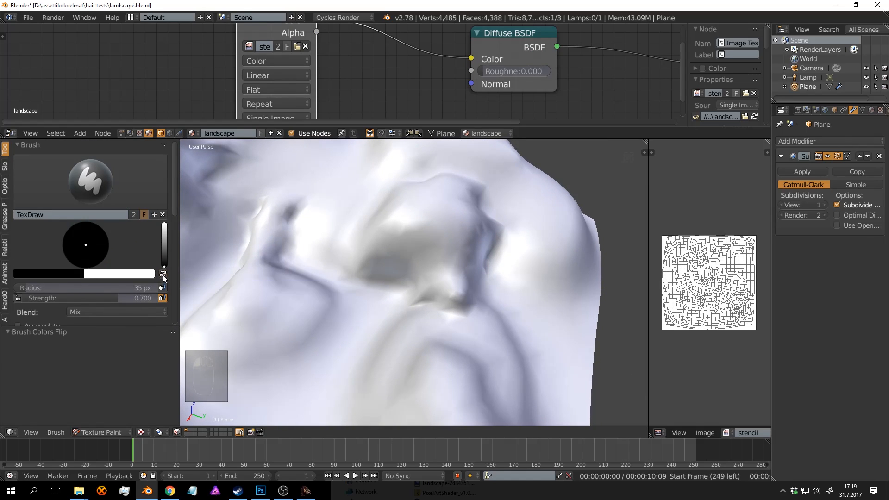
# Paint a black stroke along the hill's steep slope, undo it and repaint it slightly lower on the slope.
pyautogui.moveTo(259, 234)
pyautogui.mouseDown(button='middle')
pyautogui.moveTo(303, 228)
pyautogui.moveTo(447, 250)
pyautogui.moveTo(468, 243)
pyautogui.moveTo(465, 213)
pyautogui.mouseUp(button='middle')
pyautogui.moveTo(466, 213); pyautogui.dragTo(410, 248)
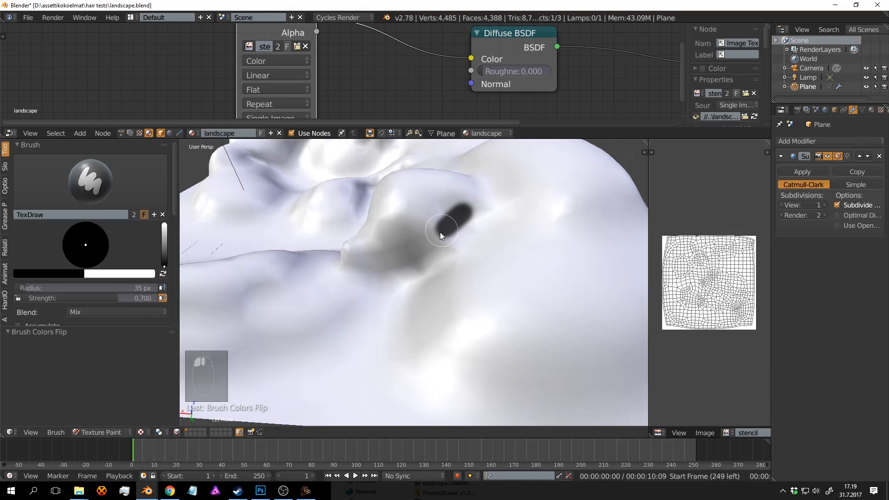
pyautogui.hotkey('ctrl', 'z')
pyautogui.moveTo(452, 206); pyautogui.dragTo(408, 241)
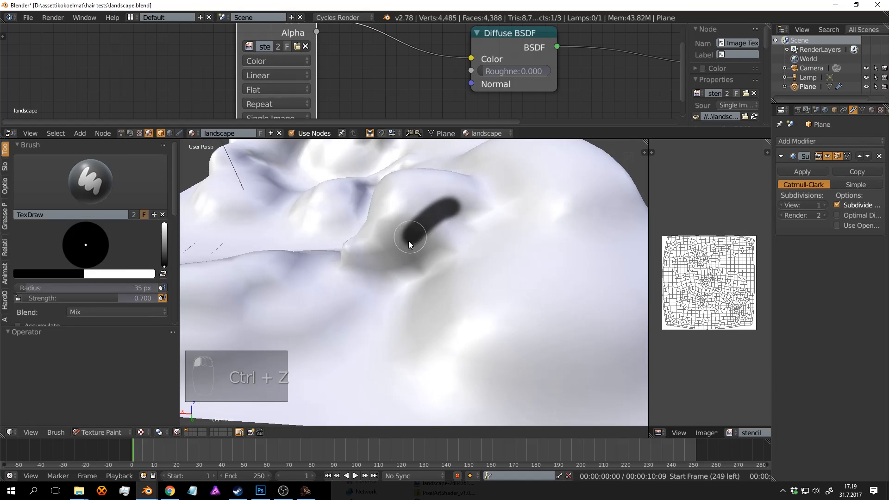
# Enlarge the TexDraw brush radius to 60 px and set its falloff curve to the Sharp preset.
pyautogui.press('f')
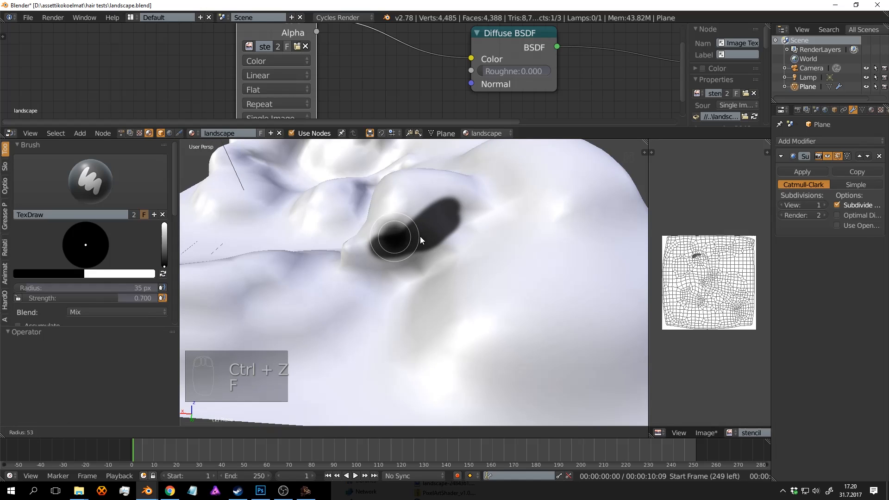
pyautogui.click(420, 236)
pyautogui.scroll(-2, 104, 266)
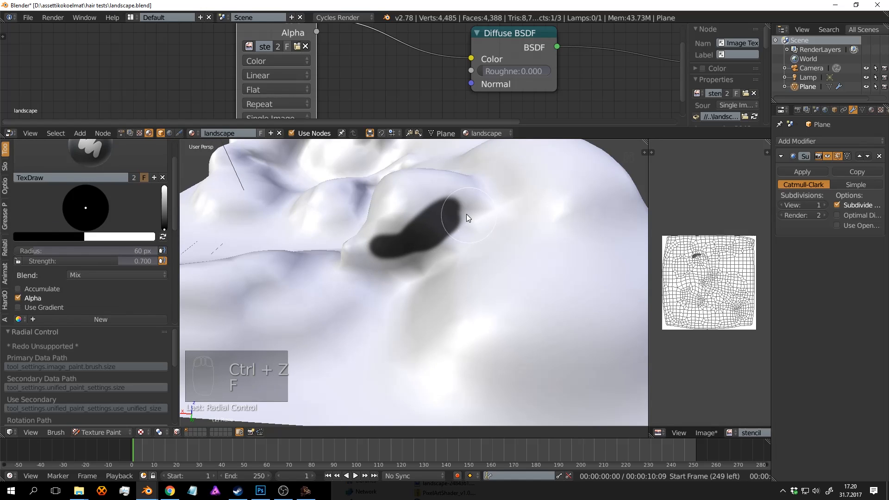
pyautogui.scroll(-8, 115, 266)
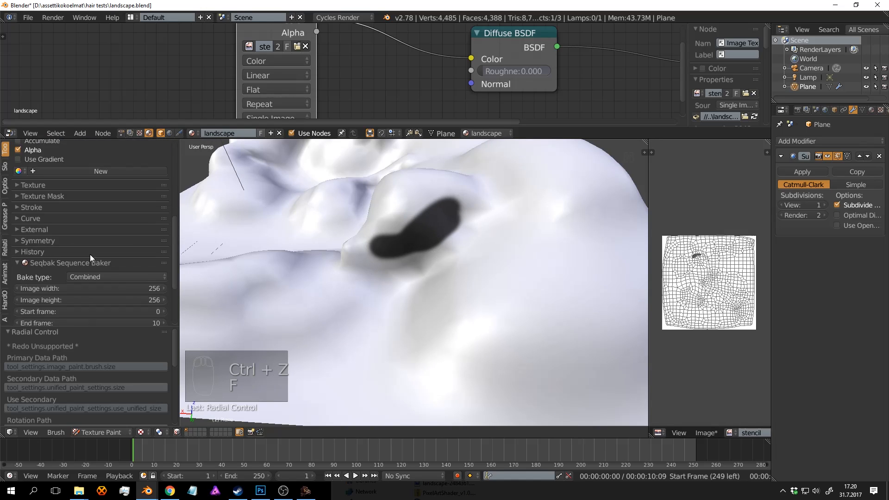
pyautogui.click(17, 219)
pyautogui.scroll(-3, 95, 241)
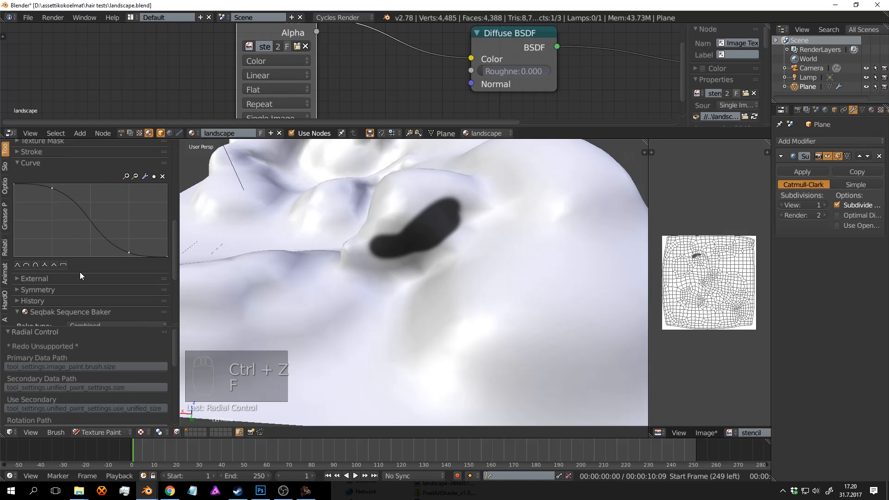
pyautogui.click(26, 265)
pyautogui.click(44, 265)
# Darken the painted slope patch with black and reduce the brush radius to 43 px.
pyautogui.moveTo(450, 206)
pyautogui.mouseDown()
pyautogui.moveTo(385, 242)
pyautogui.moveTo(462, 204)
pyautogui.mouseUp()
pyautogui.moveTo(462, 201); pyautogui.dragTo(437, 221, button='middle')
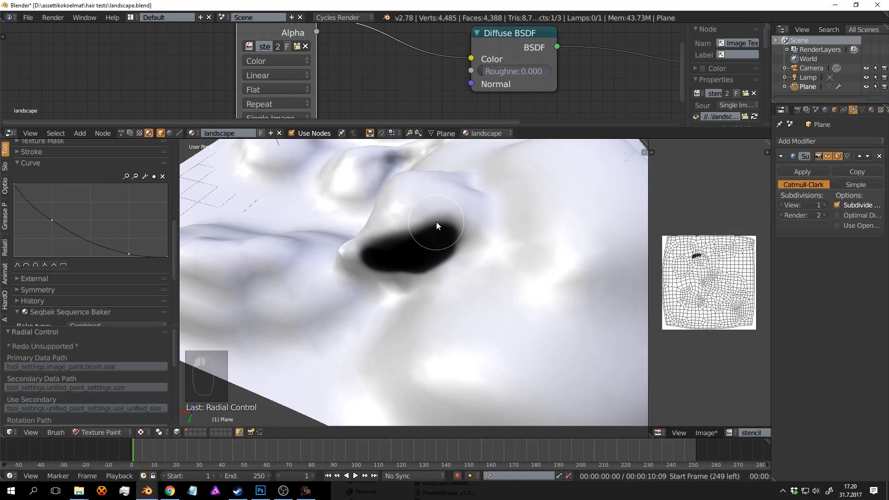
pyautogui.scroll(2, 436, 224)
pyautogui.press('f')
# Raise the brush strength to 0.890 and go over the black slope patch again.
pyautogui.scroll(5, 140, 243)
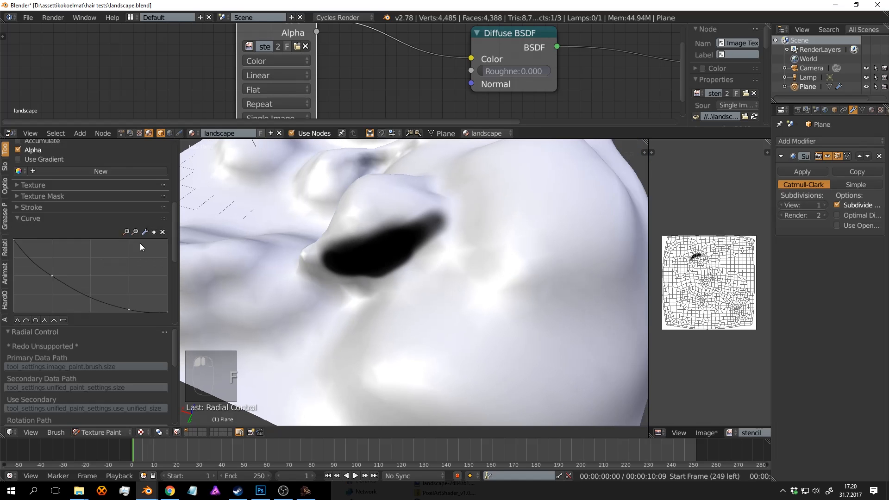
pyautogui.click(139, 148)
pyautogui.scroll(-1, 137, 237)
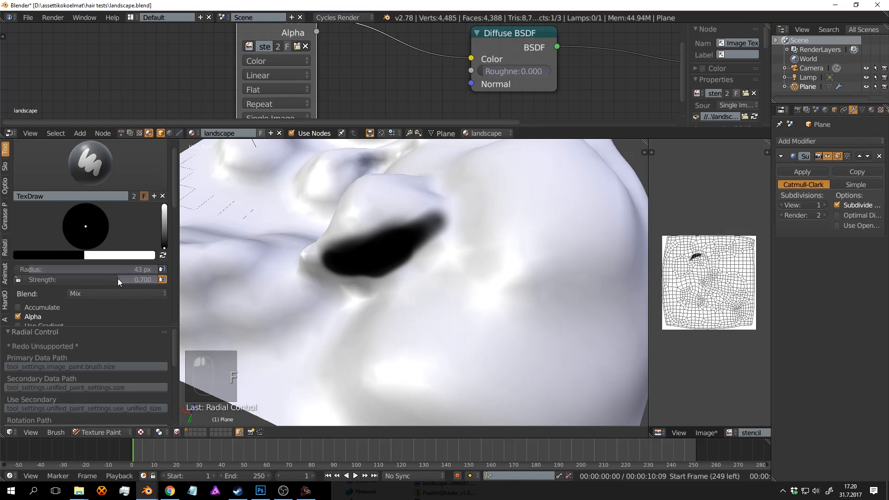
pyautogui.moveTo(117, 279); pyautogui.dragTo(146, 278)
pyautogui.moveTo(398, 229); pyautogui.dragTo(363, 249)
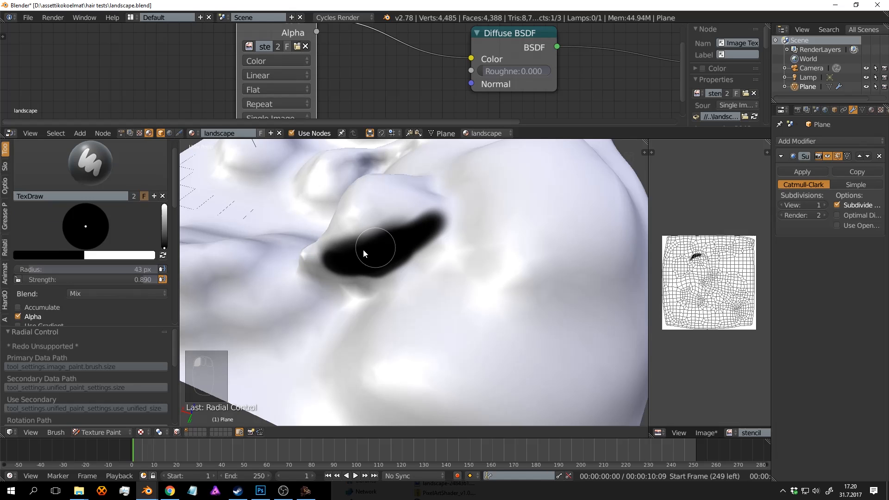
# Paint black from the terrain's corner toward the hill, enlarge the brush radius to 78 px and continue onto the hill's other side.
pyautogui.moveTo(349, 249)
pyautogui.mouseDown(button='middle')
pyautogui.moveTo(435, 231)
pyautogui.moveTo(365, 241)
pyautogui.moveTo(410, 257)
pyautogui.mouseUp(button='middle')
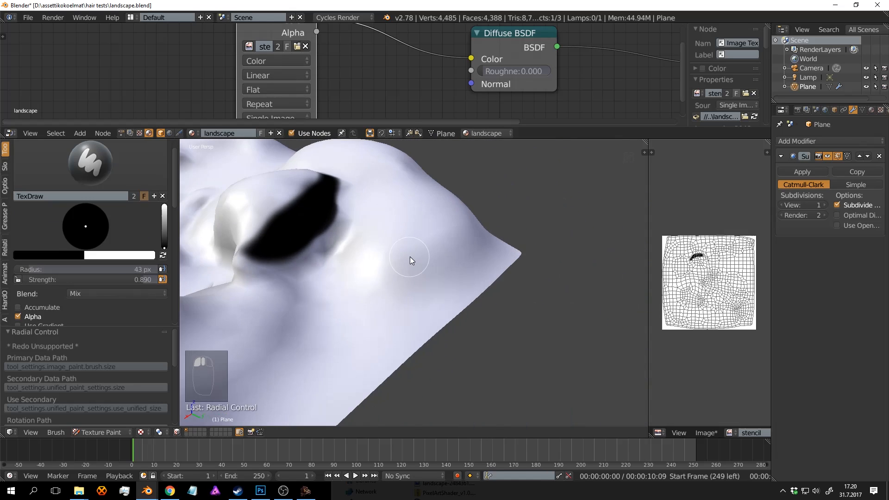
pyautogui.moveTo(474, 259)
pyautogui.mouseDown()
pyautogui.moveTo(417, 285)
pyautogui.moveTo(300, 258)
pyautogui.moveTo(305, 243)
pyautogui.mouseUp()
pyautogui.press('f')
pyautogui.click(343, 246)
pyautogui.moveTo(305, 242)
pyautogui.mouseDown(button='middle')
pyautogui.moveTo(331, 269)
pyautogui.moveTo(435, 258)
pyautogui.mouseUp(button='middle')
pyautogui.moveTo(434, 258)
pyautogui.mouseDown()
pyautogui.moveTo(379, 260)
pyautogui.moveTo(397, 254)
pyautogui.moveTo(409, 227)
pyautogui.mouseUp()
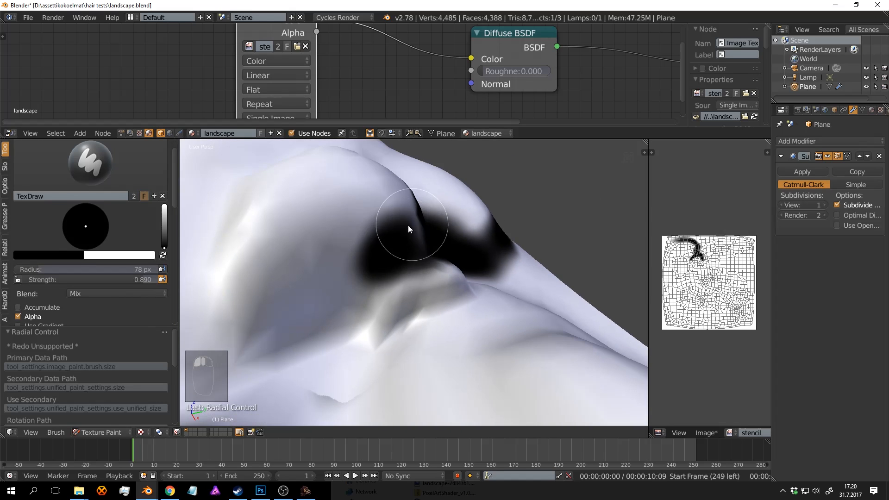
# Extend the black paint down the hillside and widen it with a brush radius of 99 px.
pyautogui.moveTo(409, 229)
pyautogui.mouseDown(button='middle')
pyautogui.moveTo(377, 251)
pyautogui.moveTo(381, 237)
pyautogui.mouseUp(button='middle')
pyautogui.moveTo(381, 237)
pyautogui.mouseDown()
pyautogui.moveTo(407, 209)
pyautogui.moveTo(329, 260)
pyautogui.mouseUp()
pyautogui.press('f')
pyautogui.click(392, 222)
pyautogui.moveTo(329, 261)
pyautogui.mouseDown(button='middle')
pyautogui.moveTo(481, 294)
pyautogui.moveTo(419, 248)
pyautogui.mouseUp(button='middle')
pyautogui.moveTo(419, 248); pyautogui.dragTo(394, 256)
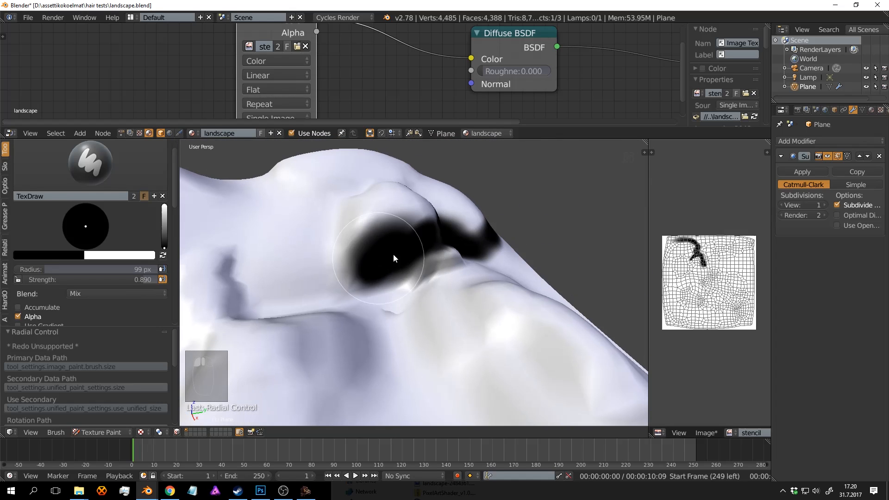
# Reduce the brush radius to 54 px and paint a black band along the terrain's outer edge as far as the corner.
pyautogui.moveTo(393, 254); pyautogui.dragTo(368, 251, button='middle')
pyautogui.scroll(3, 366, 250)
pyautogui.press('f')
pyautogui.click(333, 242)
pyautogui.moveTo(335, 227); pyautogui.dragTo(276, 266)
pyautogui.moveTo(276, 266)
pyautogui.mouseDown(button='middle')
pyautogui.moveTo(313, 273)
pyautogui.moveTo(405, 216)
pyautogui.mouseUp(button='middle')
pyautogui.moveTo(406, 215)
pyautogui.mouseDown()
pyautogui.moveTo(393, 253)
pyautogui.moveTo(365, 287)
pyautogui.moveTo(302, 330)
pyautogui.mouseUp()
pyautogui.moveTo(302, 330); pyautogui.dragTo(376, 253, button='middle')
pyautogui.moveTo(376, 254)
pyautogui.mouseDown()
pyautogui.moveTo(276, 334)
pyautogui.moveTo(312, 292)
pyautogui.moveTo(318, 305)
pyautogui.mouseUp()
pyautogui.moveTo(319, 305)
pyautogui.mouseDown(button='middle')
pyautogui.moveTo(288, 320)
pyautogui.moveTo(304, 288)
pyautogui.mouseUp(button='middle')
pyautogui.moveTo(304, 288); pyautogui.dragTo(234, 357)
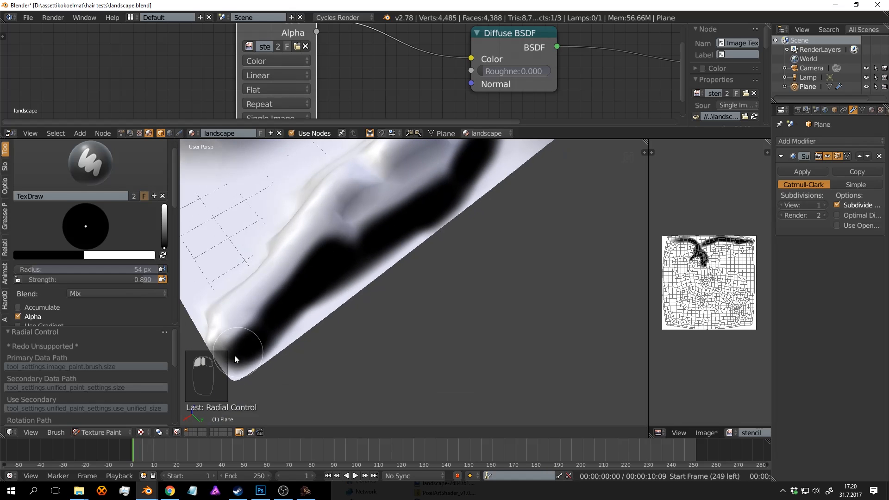
# Paint a short black band on the inner slope of the edge ridge near the corner, finishing with a 56 px brush.
pyautogui.moveTo(234, 355)
pyautogui.mouseDown(button='middle')
pyautogui.moveTo(390, 276)
pyautogui.moveTo(382, 274)
pyautogui.moveTo(455, 262)
pyautogui.moveTo(418, 260)
pyautogui.moveTo(435, 267)
pyautogui.mouseUp(button='middle')
pyautogui.press('f')
pyautogui.click(452, 268)
pyautogui.moveTo(472, 263)
pyautogui.mouseDown()
pyautogui.moveTo(437, 266)
pyautogui.moveTo(408, 255)
pyautogui.moveTo(488, 277)
pyautogui.moveTo(407, 267)
pyautogui.mouseUp()
pyautogui.moveTo(407, 268); pyautogui.dragTo(466, 276, button='middle')
pyautogui.press('f')
pyautogui.click(460, 268)
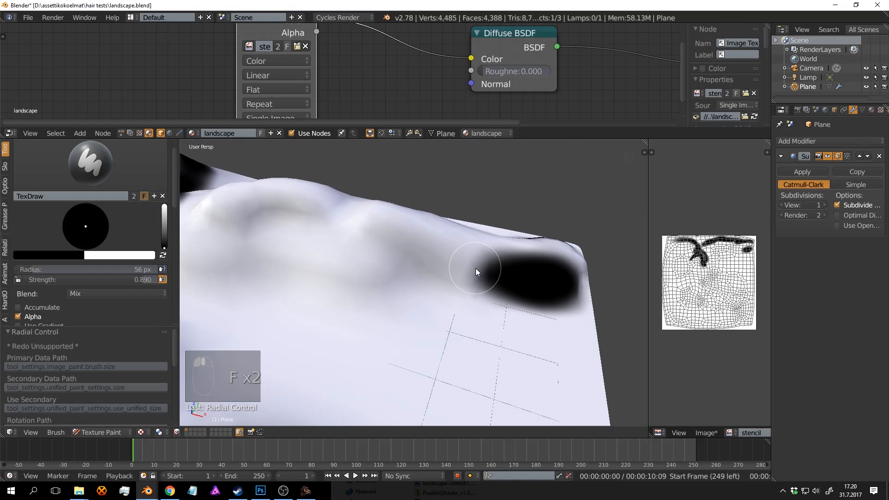
pyautogui.moveTo(476, 268)
pyautogui.mouseDown()
pyautogui.moveTo(454, 267)
pyautogui.moveTo(466, 257)
pyautogui.moveTo(557, 275)
pyautogui.mouseUp()
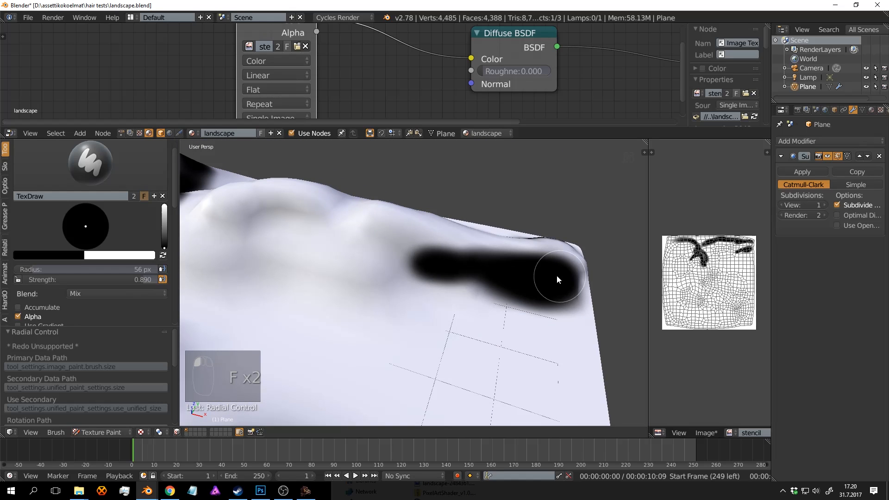
# Extend the corner band along the ridge as two parallel black branches and lengthen the lower branch.
pyautogui.moveTo(424, 258); pyautogui.dragTo(463, 307, button='middle')
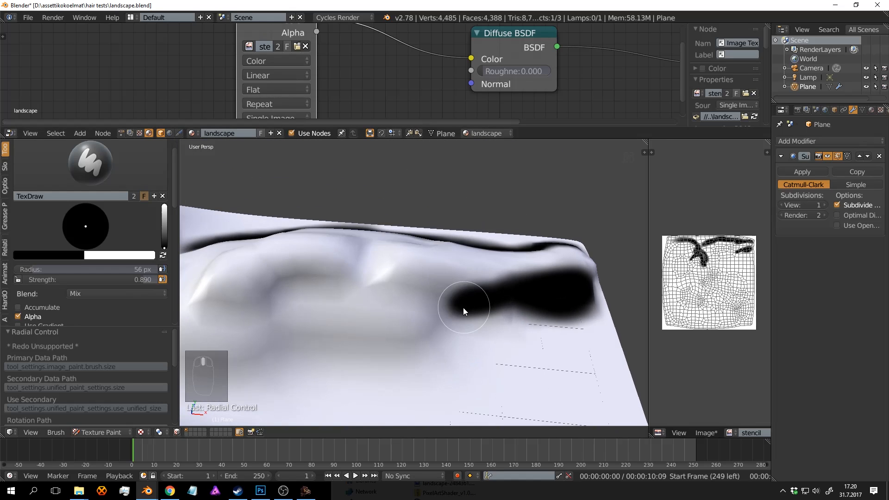
pyautogui.moveTo(463, 307)
pyautogui.mouseDown()
pyautogui.moveTo(384, 336)
pyautogui.moveTo(311, 337)
pyautogui.mouseUp()
pyautogui.moveTo(463, 291)
pyautogui.mouseDown()
pyautogui.moveTo(294, 281)
pyautogui.moveTo(450, 289)
pyautogui.moveTo(477, 307)
pyautogui.mouseUp()
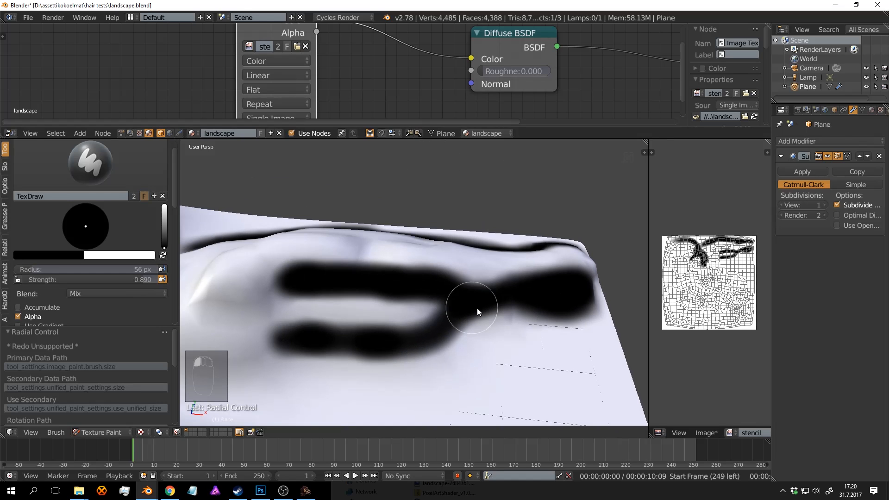
pyautogui.moveTo(477, 307)
pyautogui.mouseDown(button='middle')
pyautogui.moveTo(483, 280)
pyautogui.moveTo(533, 247)
pyautogui.moveTo(514, 263)
pyautogui.mouseUp(button='middle')
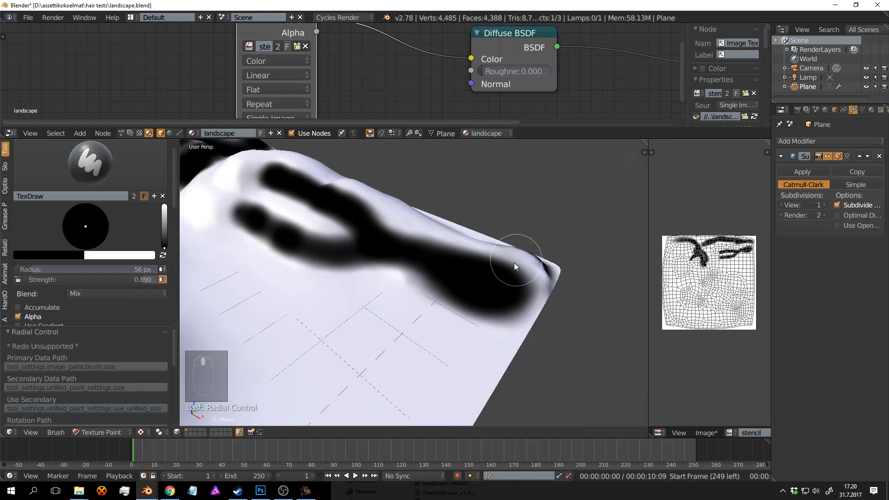
pyautogui.moveTo(381, 252)
pyautogui.mouseDown(button='middle')
pyautogui.moveTo(397, 304)
pyautogui.moveTo(338, 269)
pyautogui.moveTo(394, 280)
pyautogui.mouseUp(button='middle')
pyautogui.scroll(4, 394, 279)
pyautogui.moveTo(304, 274)
pyautogui.mouseDown()
pyautogui.moveTo(245, 257)
pyautogui.moveTo(355, 276)
pyautogui.mouseUp()
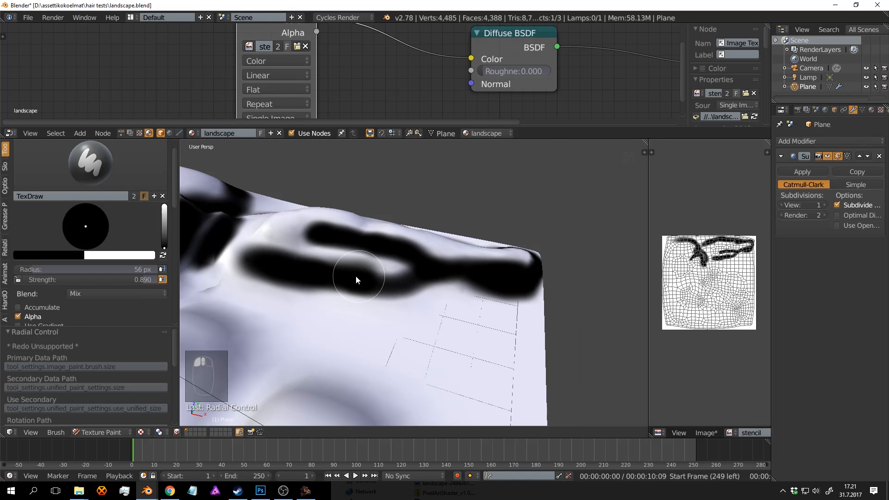
# Lengthen the upper branch with thin black strokes, trying a 17 px brush radius and settling on 47 px.
pyautogui.moveTo(356, 280)
pyautogui.mouseDown(button='middle')
pyautogui.moveTo(365, 254)
pyautogui.moveTo(368, 265)
pyautogui.mouseUp(button='middle')
pyautogui.press('f')
pyautogui.click(351, 274)
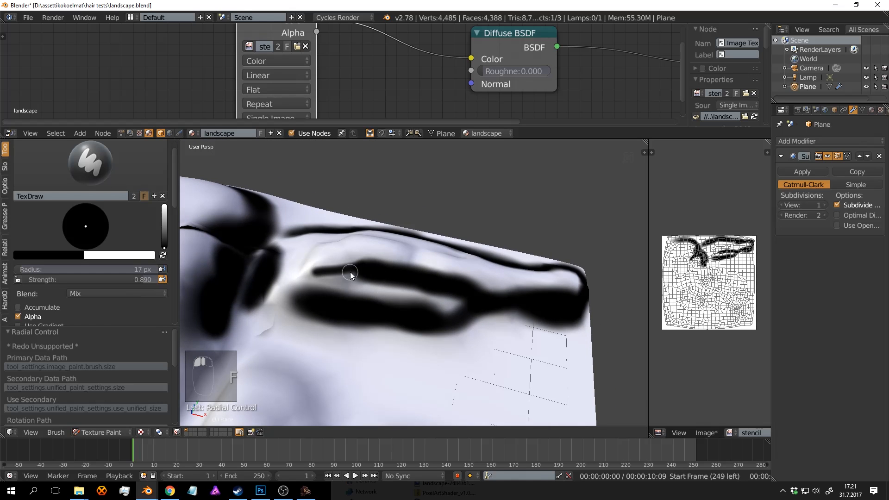
pyautogui.press('f')
pyautogui.click(362, 274)
pyautogui.moveTo(362, 273); pyautogui.dragTo(320, 279)
pyautogui.moveTo(319, 280)
pyautogui.mouseDown(button='middle')
pyautogui.moveTo(389, 291)
pyautogui.moveTo(529, 273)
pyautogui.moveTo(454, 273)
pyautogui.mouseUp(button='middle')
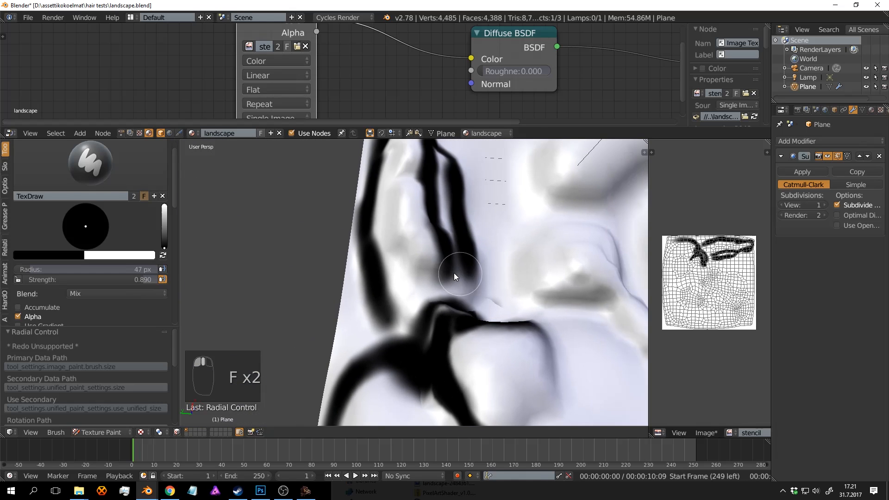
# Add black patches to the ridge slope between the edge band and the branches.
pyautogui.click(397, 238)
pyautogui.moveTo(395, 234)
pyautogui.mouseDown(button='middle')
pyautogui.moveTo(419, 252)
pyautogui.moveTo(401, 257)
pyautogui.mouseUp(button='middle')
pyautogui.moveTo(401, 257)
pyautogui.mouseDown()
pyautogui.moveTo(385, 290)
pyautogui.moveTo(443, 296)
pyautogui.mouseUp()
# Set the brush radius to 73 px and paint a curved black band around the base of the small inner hill.
pyautogui.moveTo(443, 296)
pyautogui.mouseDown(button='middle')
pyautogui.moveTo(366, 264)
pyautogui.moveTo(402, 260)
pyautogui.moveTo(452, 230)
pyautogui.moveTo(388, 233)
pyautogui.moveTo(396, 254)
pyautogui.moveTo(436, 228)
pyautogui.mouseUp(button='middle')
pyautogui.press('f')
pyautogui.click(412, 252)
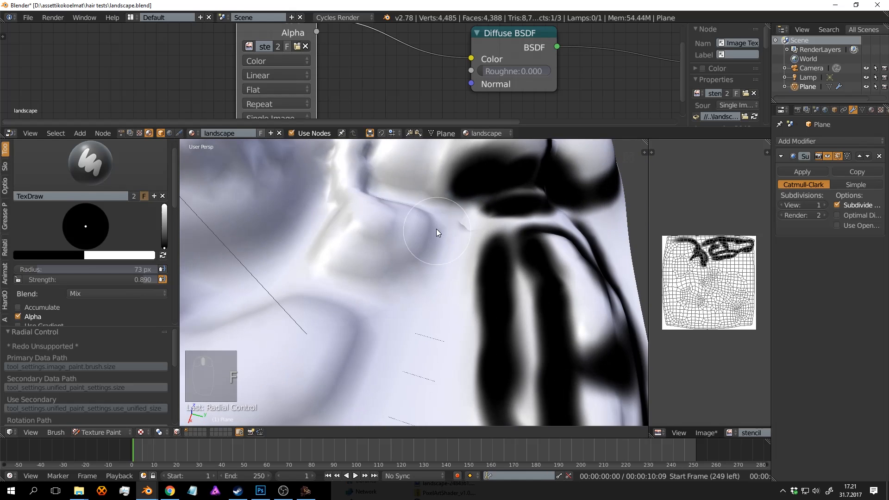
pyautogui.moveTo(436, 229)
pyautogui.mouseDown()
pyautogui.moveTo(418, 255)
pyautogui.moveTo(359, 274)
pyautogui.moveTo(309, 261)
pyautogui.mouseUp()
pyautogui.moveTo(310, 260)
pyautogui.mouseDown(button='middle')
pyautogui.moveTo(336, 253)
pyautogui.moveTo(367, 284)
pyautogui.mouseUp(button='middle')
pyautogui.moveTo(367, 284); pyautogui.dragTo(435, 275)
pyautogui.moveTo(435, 276); pyautogui.dragTo(415, 270, button='middle')
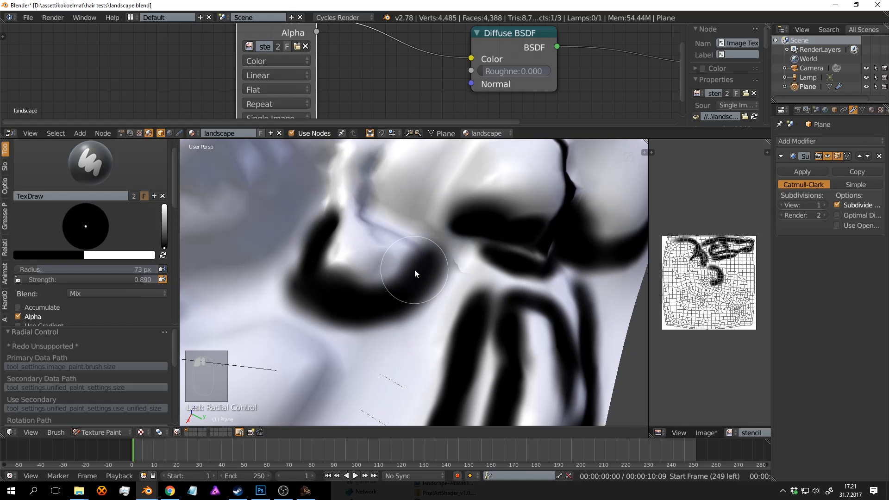
# Reduce the brush radius to 37 px and paint the creases above the small inner hill black.
pyautogui.press('f')
pyautogui.click(399, 265)
pyautogui.moveTo(371, 277); pyautogui.dragTo(388, 231)
pyautogui.moveTo(387, 230)
pyautogui.mouseDown(button='middle')
pyautogui.moveTo(374, 213)
pyautogui.moveTo(390, 222)
pyautogui.mouseUp(button='middle')
pyautogui.moveTo(390, 226)
pyautogui.mouseDown()
pyautogui.moveTo(375, 239)
pyautogui.moveTo(370, 274)
pyautogui.moveTo(387, 312)
pyautogui.moveTo(369, 291)
pyautogui.mouseUp()
# Set the brush radius to 75 px and paint a black arc around the slope of the tall hill.
pyautogui.scroll(-5, 445, 253)
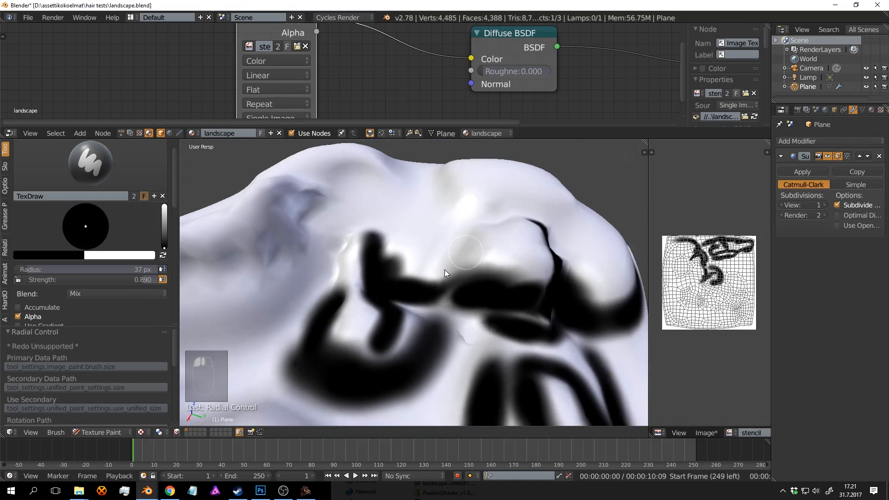
pyautogui.press('f')
pyautogui.click(453, 273)
pyautogui.moveTo(454, 273); pyautogui.dragTo(441, 253, button='middle')
pyautogui.moveTo(444, 247); pyautogui.dragTo(393, 261)
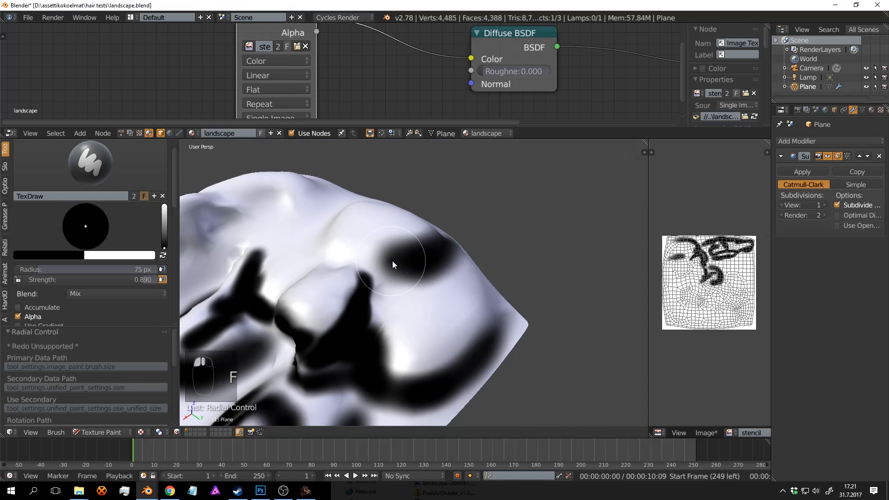
pyautogui.moveTo(392, 260); pyautogui.dragTo(466, 266, button='middle')
pyautogui.moveTo(465, 266)
pyautogui.mouseDown()
pyautogui.moveTo(423, 283)
pyautogui.moveTo(361, 274)
pyautogui.mouseUp()
pyautogui.moveTo(361, 274); pyautogui.dragTo(435, 274, button='middle')
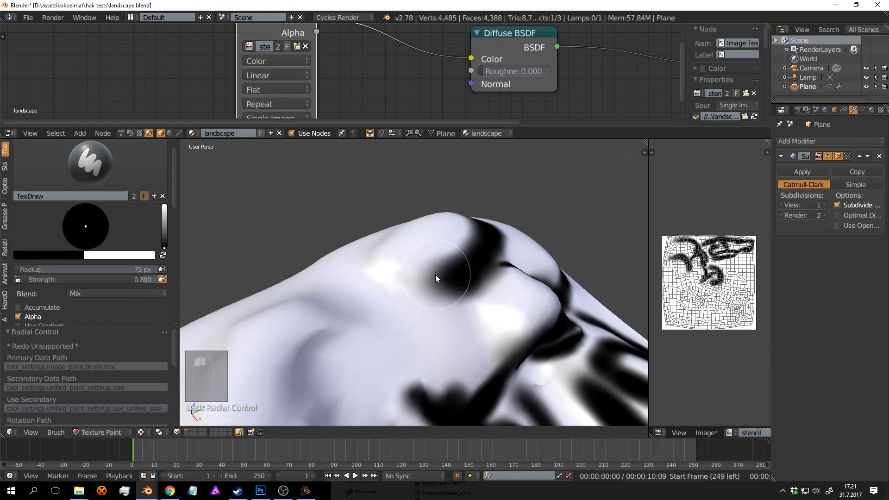
pyautogui.moveTo(435, 274)
pyautogui.mouseDown()
pyautogui.moveTo(401, 274)
pyautogui.moveTo(451, 279)
pyautogui.moveTo(383, 267)
pyautogui.mouseUp()
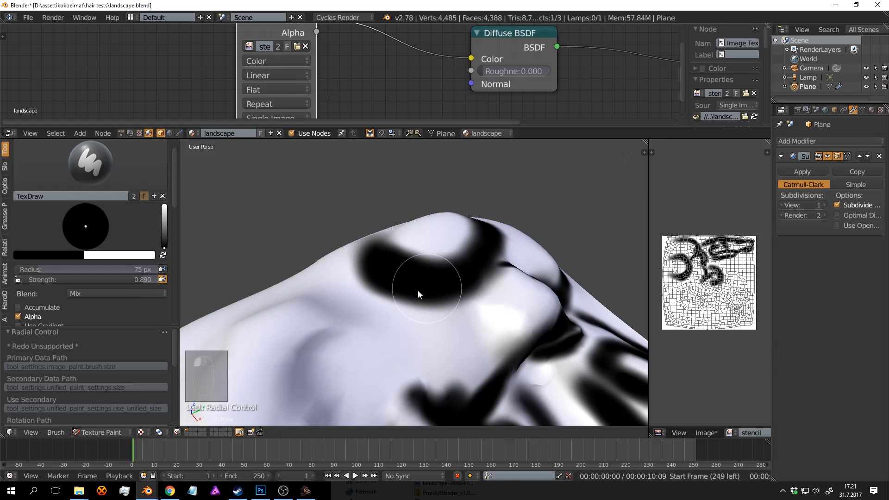
# Paint a second black arc along the slope of the next hill toward the terrain's side.
pyautogui.moveTo(417, 289)
pyautogui.mouseDown(button='middle')
pyautogui.moveTo(393, 246)
pyautogui.moveTo(364, 267)
pyautogui.moveTo(459, 207)
pyautogui.mouseUp(button='middle')
pyautogui.moveTo(459, 207)
pyautogui.mouseDown()
pyautogui.moveTo(424, 216)
pyautogui.moveTo(390, 196)
pyautogui.moveTo(390, 178)
pyautogui.mouseUp()
pyautogui.moveTo(390, 177); pyautogui.dragTo(337, 253, button='middle')
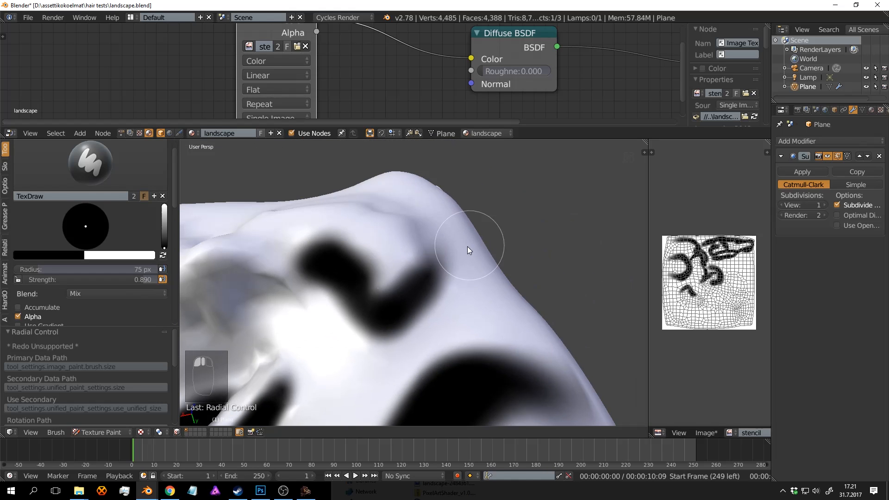
pyautogui.moveTo(468, 246); pyautogui.dragTo(439, 218, button='middle')
pyautogui.moveTo(439, 218); pyautogui.dragTo(390, 236)
pyautogui.moveTo(455, 225); pyautogui.dragTo(461, 240, button='middle')
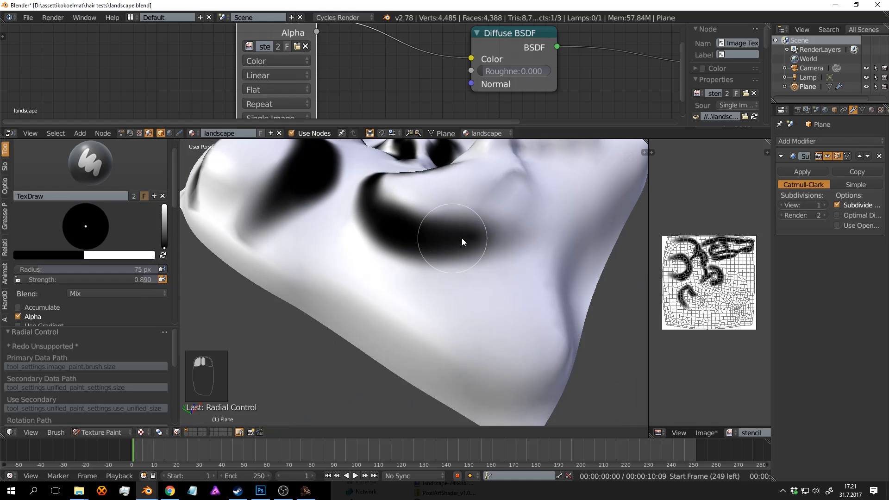
pyautogui.moveTo(506, 195); pyautogui.dragTo(505, 230)
# Continue the second arc across the middle slopes as a wide black band past the small inner hill.
pyautogui.moveTo(505, 231)
pyautogui.mouseDown(button='middle')
pyautogui.moveTo(367, 222)
pyautogui.moveTo(446, 268)
pyautogui.mouseUp(button='middle')
pyautogui.moveTo(446, 268); pyautogui.dragTo(352, 271)
pyautogui.moveTo(351, 271)
pyautogui.mouseDown(button='middle')
pyautogui.moveTo(479, 276)
pyautogui.moveTo(389, 257)
pyautogui.moveTo(446, 227)
pyautogui.moveTo(454, 196)
pyautogui.mouseUp(button='middle')
pyautogui.moveTo(455, 200)
pyautogui.mouseDown()
pyautogui.moveTo(376, 243)
pyautogui.moveTo(264, 236)
pyautogui.mouseUp()
pyautogui.moveTo(263, 236); pyautogui.dragTo(407, 244, button='middle')
pyautogui.moveTo(407, 244)
pyautogui.mouseDown()
pyautogui.moveTo(401, 274)
pyautogui.moveTo(422, 244)
pyautogui.moveTo(371, 278)
pyautogui.moveTo(301, 272)
pyautogui.mouseUp()
# Reduce the brush radius to 46 px and paint a black ring around the base of the low rounded hill.
pyautogui.moveTo(271, 296); pyautogui.dragTo(355, 230, button='middle')
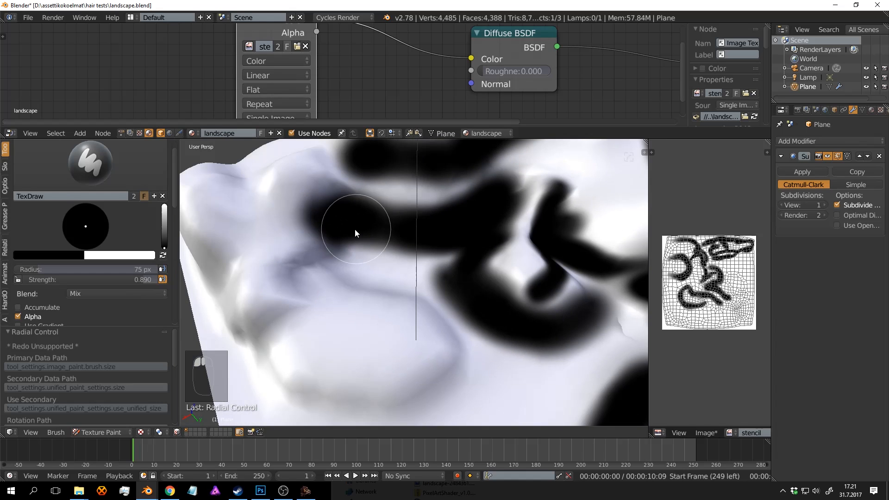
pyautogui.moveTo(398, 263); pyautogui.dragTo(350, 250, button='middle')
pyautogui.press('f')
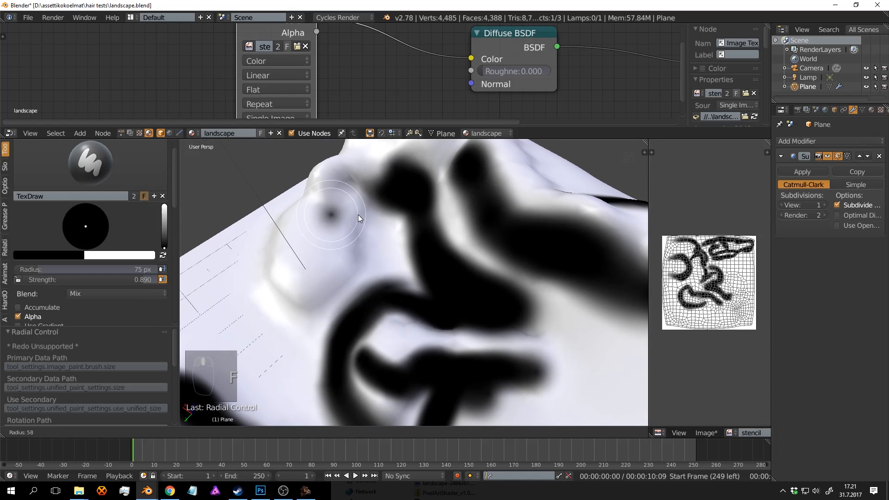
pyautogui.click(350, 215)
pyautogui.moveTo(374, 202); pyautogui.dragTo(349, 298)
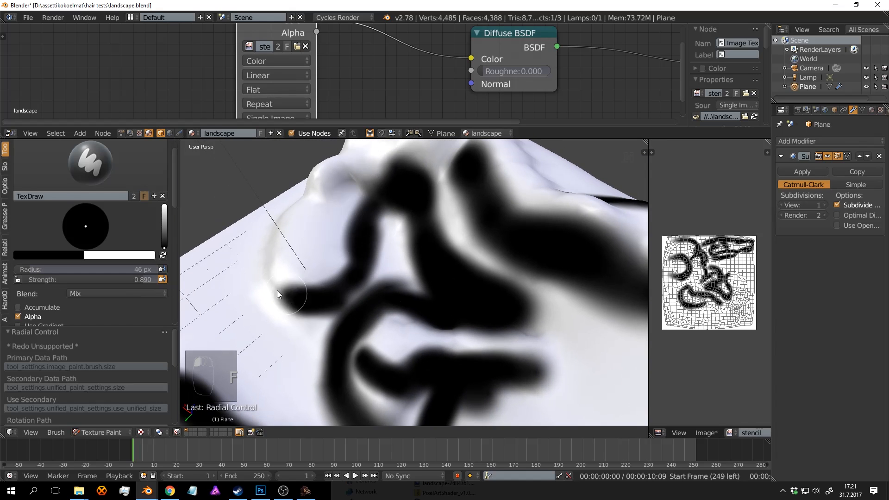
pyautogui.moveTo(278, 293); pyautogui.dragTo(420, 285, button='middle')
pyautogui.moveTo(487, 299)
pyautogui.mouseDown()
pyautogui.moveTo(461, 329)
pyautogui.moveTo(391, 345)
pyautogui.moveTo(304, 310)
pyautogui.mouseUp()
pyautogui.moveTo(324, 265); pyautogui.dragTo(327, 249)
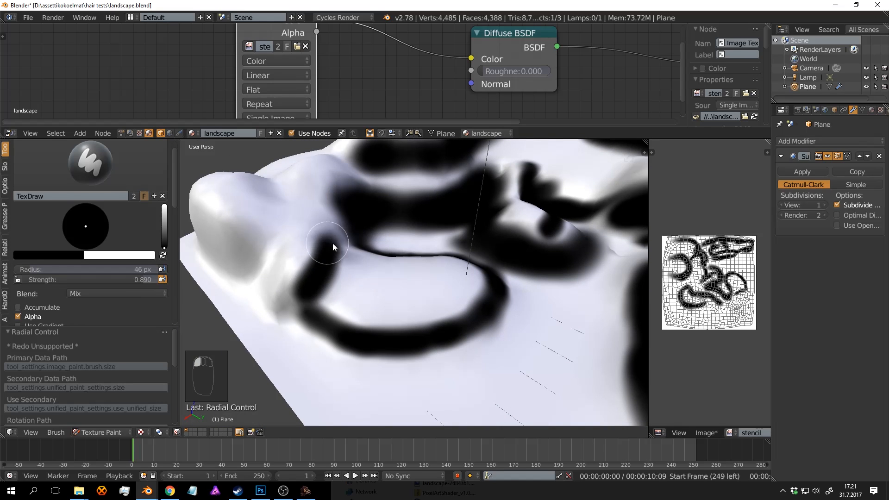
pyautogui.moveTo(332, 243); pyautogui.dragTo(292, 249, button='middle')
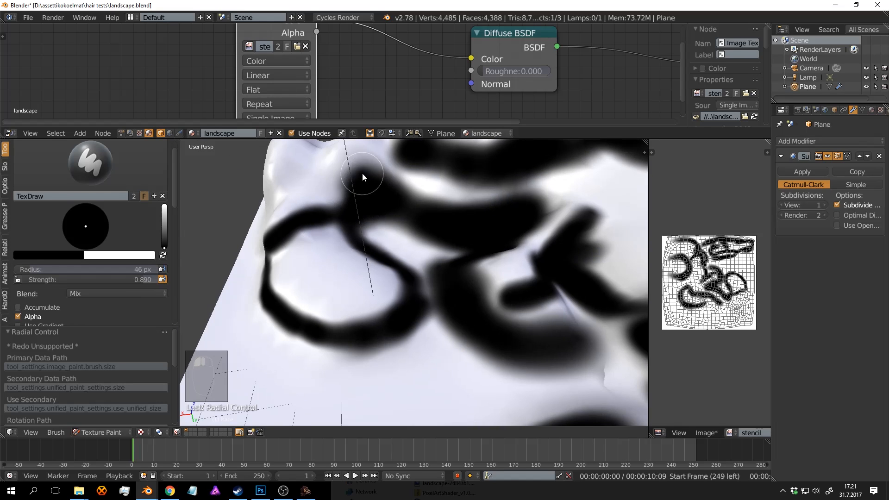
# Enlarge the brush radius to 133 px and paint a wide black band around the steep slope at the terrain's corner.
pyautogui.moveTo(363, 179); pyautogui.dragTo(391, 198, button='middle')
pyautogui.moveTo(315, 284)
pyautogui.mouseDown(button='middle')
pyautogui.moveTo(340, 284)
pyautogui.moveTo(374, 333)
pyautogui.mouseUp(button='middle')
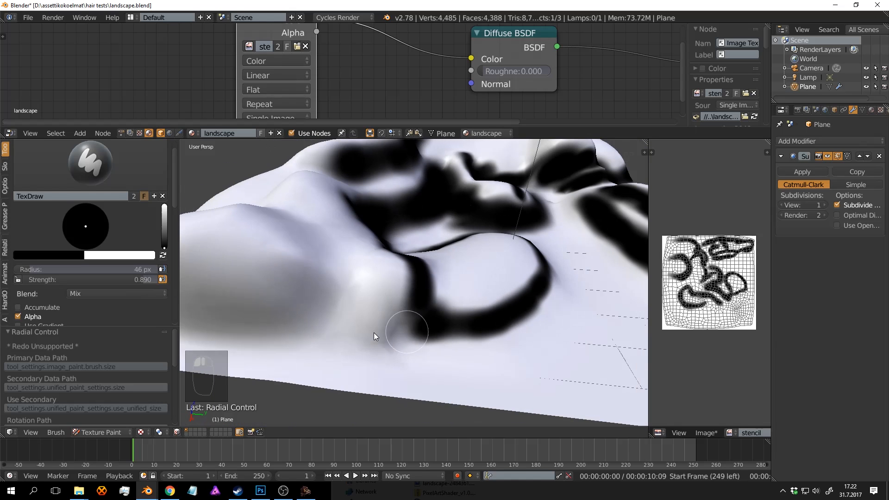
pyautogui.press('f')
pyautogui.click(413, 325)
pyautogui.moveTo(413, 325)
pyautogui.mouseDown()
pyautogui.moveTo(371, 319)
pyautogui.moveTo(312, 276)
pyautogui.moveTo(357, 295)
pyautogui.mouseUp()
pyautogui.keyDown('shift'); pyautogui.moveTo(358, 298); pyautogui.dragTo(432, 303, button='middle'); pyautogui.keyUp('shift')
pyautogui.press('f')
pyautogui.click(451, 302)
pyautogui.moveTo(421, 285)
pyautogui.mouseDown()
pyautogui.moveTo(302, 280)
pyautogui.moveTo(435, 286)
pyautogui.moveTo(496, 278)
pyautogui.mouseUp()
pyautogui.moveTo(496, 278)
pyautogui.mouseDown(button='middle')
pyautogui.moveTo(402, 302)
pyautogui.moveTo(506, 286)
pyautogui.mouseUp(button='middle')
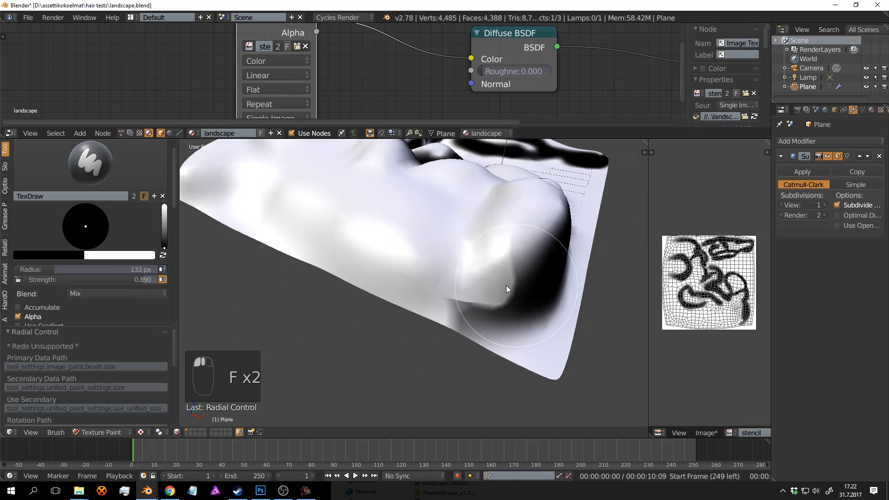
pyautogui.moveTo(507, 285)
pyautogui.mouseDown()
pyautogui.moveTo(495, 296)
pyautogui.moveTo(501, 288)
pyautogui.mouseUp()
# Reduce the brush radius to 83 px and extend the black band around the corner slope and up the neighbouring ridge.
pyautogui.press('f')
pyautogui.click(477, 287)
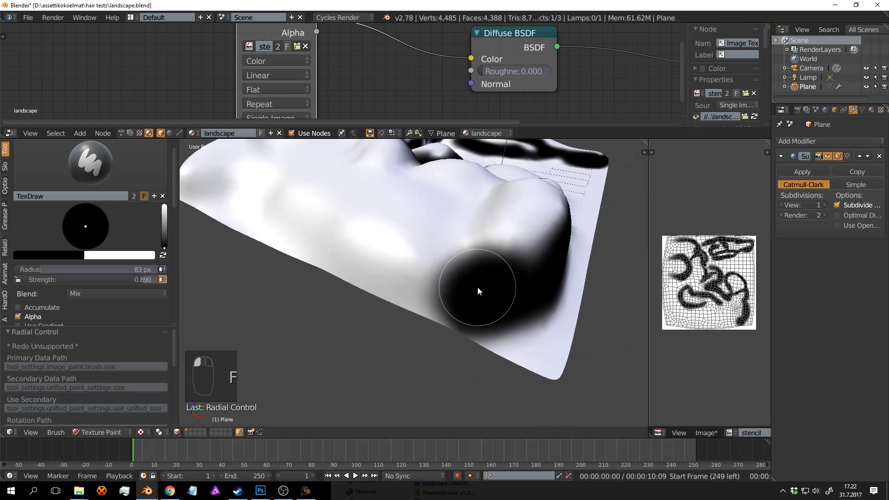
pyautogui.moveTo(487, 280); pyautogui.dragTo(502, 292, button='middle')
pyautogui.moveTo(507, 251)
pyautogui.mouseDown()
pyautogui.moveTo(488, 318)
pyautogui.moveTo(446, 247)
pyautogui.mouseUp()
pyautogui.moveTo(447, 247); pyautogui.dragTo(474, 250, button='middle')
pyautogui.moveTo(493, 254); pyautogui.dragTo(463, 338)
pyautogui.moveTo(463, 338)
pyautogui.mouseDown(button='middle')
pyautogui.moveTo(414, 285)
pyautogui.moveTo(400, 306)
pyautogui.mouseUp(button='middle')
pyautogui.moveTo(518, 305); pyautogui.dragTo(423, 298, button='middle')
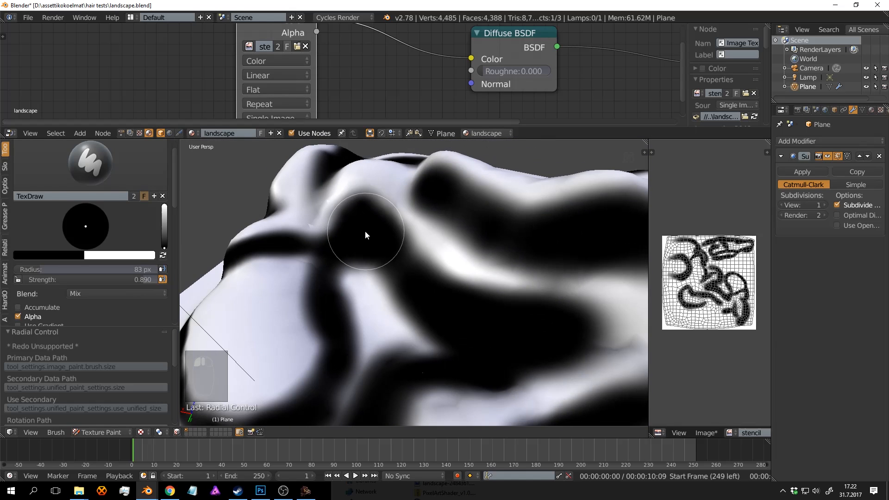
pyautogui.moveTo(359, 236)
pyautogui.mouseDown()
pyautogui.moveTo(434, 273)
pyautogui.moveTo(450, 252)
pyautogui.mouseUp()
# Paint a wide black band along the lower slope of the terrain's long outer side and save the file.
pyautogui.moveTo(456, 259)
pyautogui.mouseDown(button='middle')
pyautogui.moveTo(441, 293)
pyautogui.moveTo(350, 267)
pyautogui.moveTo(338, 284)
pyautogui.moveTo(390, 296)
pyautogui.mouseUp(button='middle')
pyautogui.moveTo(444, 302)
pyautogui.mouseDown(button='middle')
pyautogui.moveTo(351, 289)
pyautogui.moveTo(353, 261)
pyautogui.moveTo(441, 324)
pyautogui.mouseUp(button='middle')
pyautogui.scroll(-3, 384, 279)
pyautogui.moveTo(441, 324)
pyautogui.mouseDown()
pyautogui.moveTo(407, 328)
pyautogui.moveTo(483, 325)
pyautogui.moveTo(339, 311)
pyautogui.moveTo(255, 320)
pyautogui.moveTo(278, 315)
pyautogui.mouseUp()
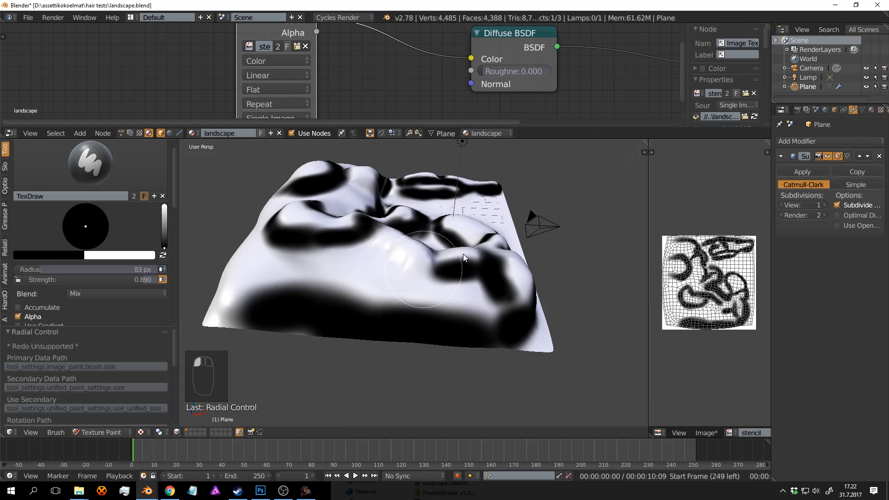
pyautogui.moveTo(278, 315); pyautogui.dragTo(400, 263, button='middle')
pyautogui.hotkey('ctrl', 's')
# Paint a black stroke on the slopes around the small inner hill, and undo the last stroke beside it.
pyautogui.moveTo(510, 263); pyautogui.dragTo(320, 245, button='middle')
pyautogui.scroll(1, 328, 247)
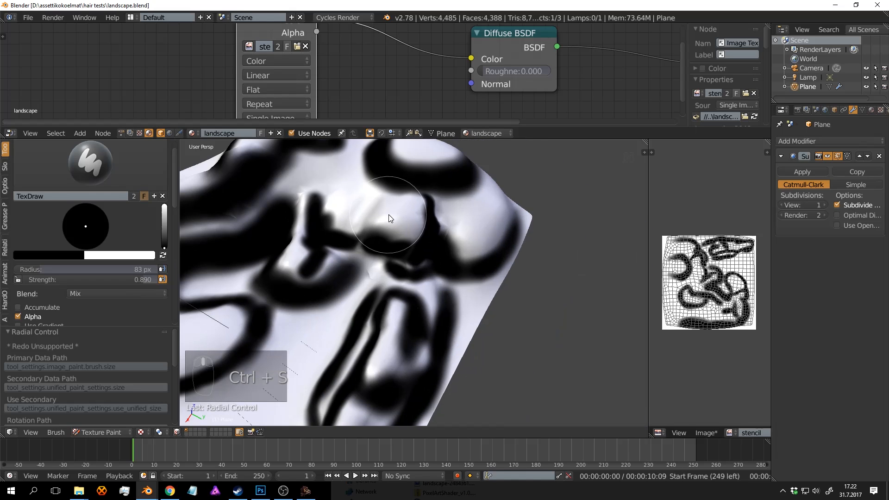
pyautogui.scroll(2, 403, 221)
pyautogui.moveTo(403, 222); pyautogui.dragTo(446, 246, button='middle')
pyautogui.moveTo(443, 237)
pyautogui.mouseDown()
pyautogui.moveTo(458, 300)
pyautogui.moveTo(479, 311)
pyautogui.mouseUp()
pyautogui.moveTo(482, 260)
pyautogui.mouseDown(button='middle')
pyautogui.moveTo(379, 258)
pyautogui.moveTo(395, 291)
pyautogui.mouseUp(button='middle')
pyautogui.moveTo(352, 290); pyautogui.dragTo(368, 250)
pyautogui.hotkey('ctrl', 'z')
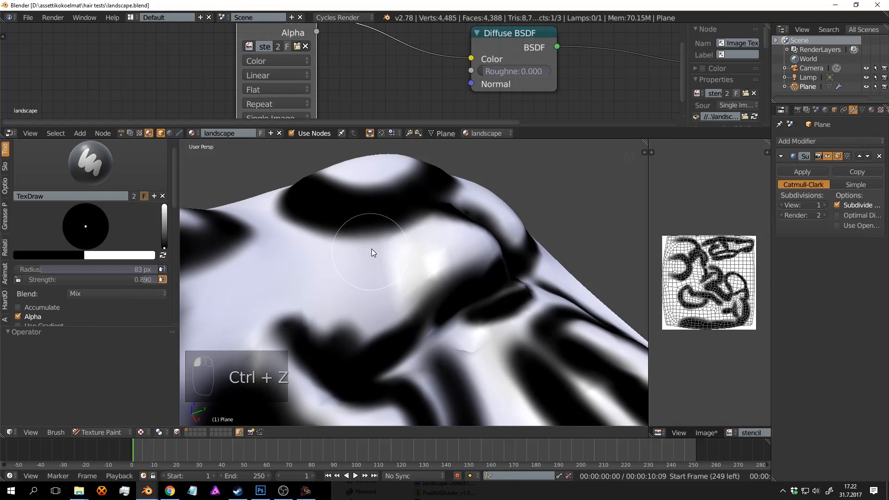
# Swap the brush colour to white and clean up the gaps between the black bands with radii of 39 px and 76 px.
pyautogui.moveTo(312, 232)
pyautogui.mouseDown(button='middle')
pyautogui.moveTo(440, 187)
pyautogui.moveTo(375, 231)
pyautogui.moveTo(346, 226)
pyautogui.moveTo(393, 245)
pyautogui.moveTo(356, 216)
pyautogui.moveTo(449, 326)
pyautogui.moveTo(407, 268)
pyautogui.mouseUp(button='middle')
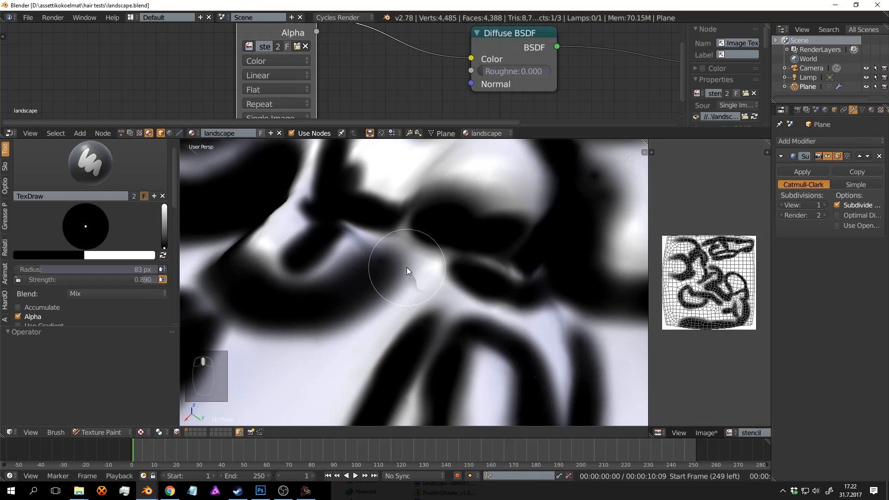
pyautogui.click(163, 255)
pyautogui.press('f')
pyautogui.click(417, 291)
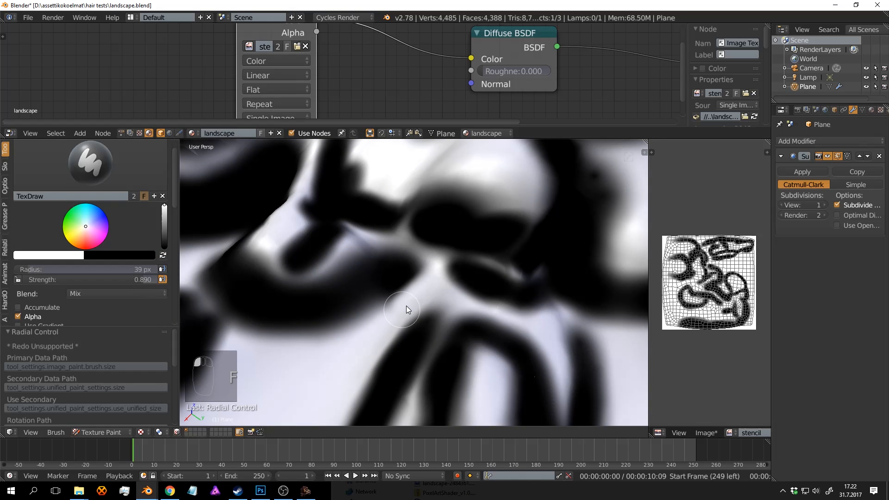
pyautogui.moveTo(358, 336); pyautogui.dragTo(413, 291, button='middle')
pyautogui.press('f')
pyautogui.click(424, 251)
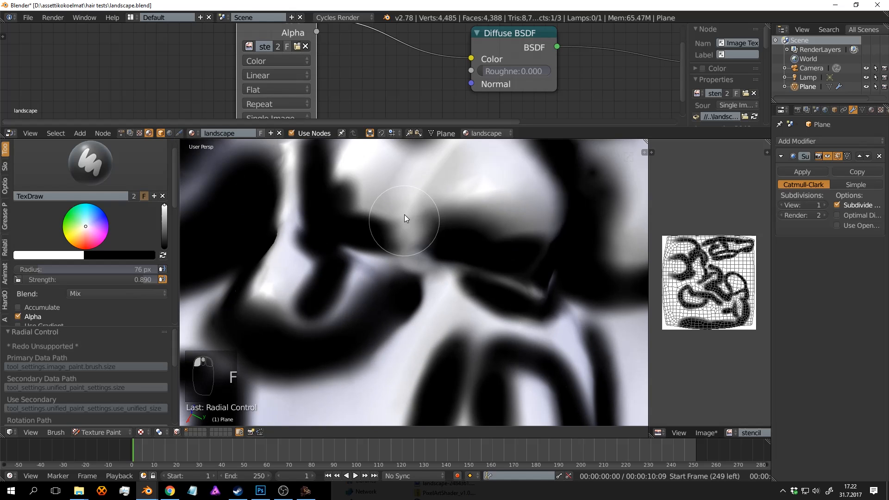
# Swap back to black, set the brush radius to 53 px, and paint a curved band around the small hill below the tall one.
pyautogui.moveTo(409, 238)
pyautogui.mouseDown(button='middle')
pyautogui.moveTo(433, 237)
pyautogui.moveTo(426, 281)
pyautogui.moveTo(134, 277)
pyautogui.mouseUp(button='middle')
pyautogui.click(162, 255)
pyautogui.moveTo(431, 269); pyautogui.dragTo(462, 241, button='middle')
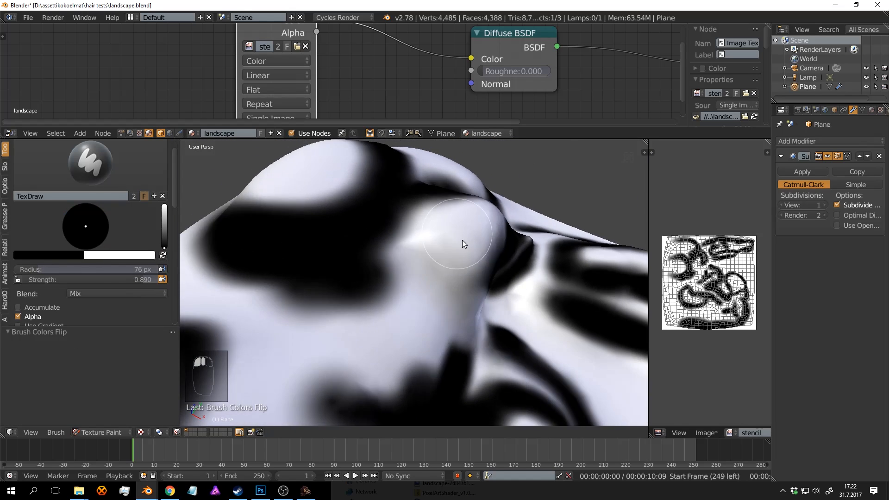
pyautogui.press('f')
pyautogui.click(458, 262)
pyautogui.moveTo(432, 244); pyautogui.dragTo(464, 285)
pyautogui.moveTo(464, 285); pyautogui.dragTo(392, 274, button='middle')
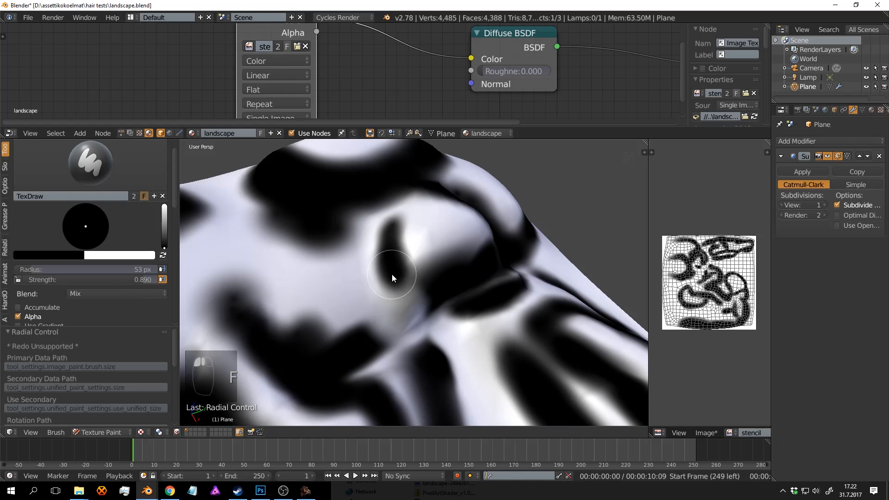
pyautogui.moveTo(390, 234); pyautogui.dragTo(438, 280)
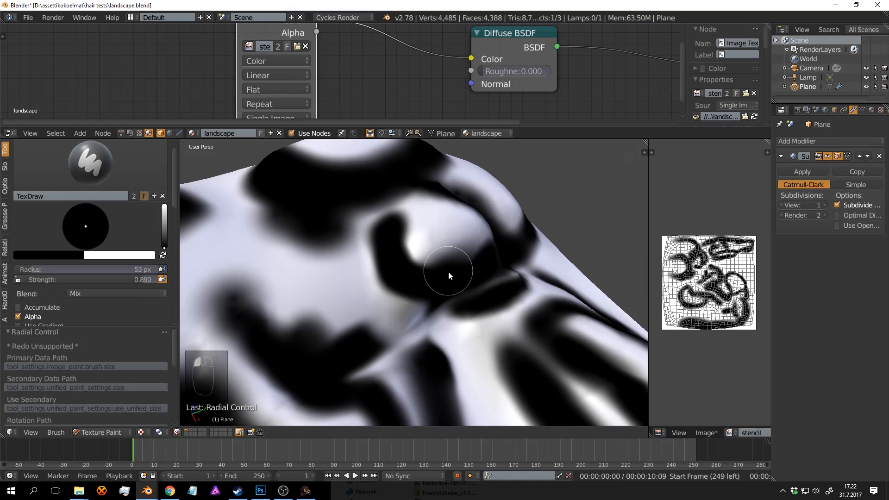
# Thicken the black ring around the low rounded hill with the 53 px brush and save the file.
pyautogui.moveTo(448, 271)
pyautogui.mouseDown(button='middle')
pyautogui.moveTo(436, 277)
pyautogui.moveTo(458, 304)
pyautogui.mouseUp(button='middle')
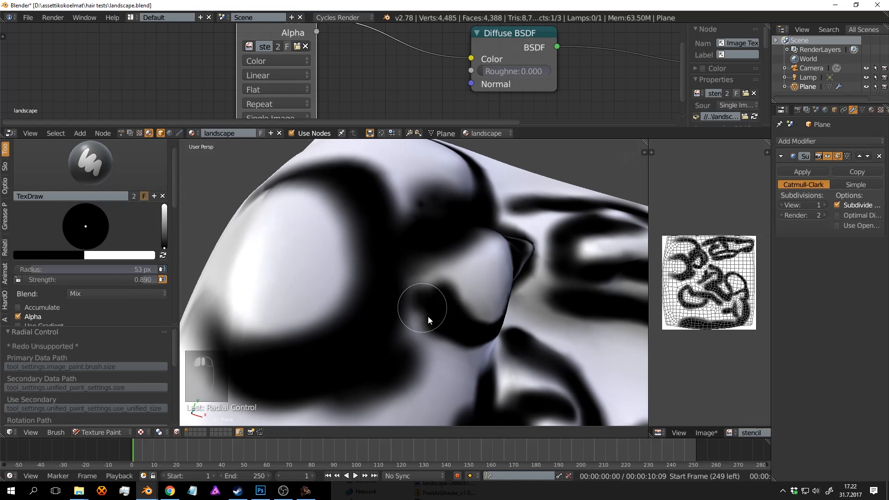
pyautogui.moveTo(498, 326); pyautogui.dragTo(418, 255, button='middle')
pyautogui.moveTo(412, 292)
pyautogui.mouseDown(button='middle')
pyautogui.moveTo(440, 245)
pyautogui.moveTo(435, 254)
pyautogui.moveTo(452, 244)
pyautogui.mouseUp(button='middle')
pyautogui.scroll(5, 482, 249)
pyautogui.moveTo(482, 249)
pyautogui.mouseDown()
pyautogui.moveTo(460, 292)
pyautogui.moveTo(484, 259)
pyautogui.moveTo(461, 271)
pyautogui.mouseUp()
pyautogui.scroll(-5, 306, 270)
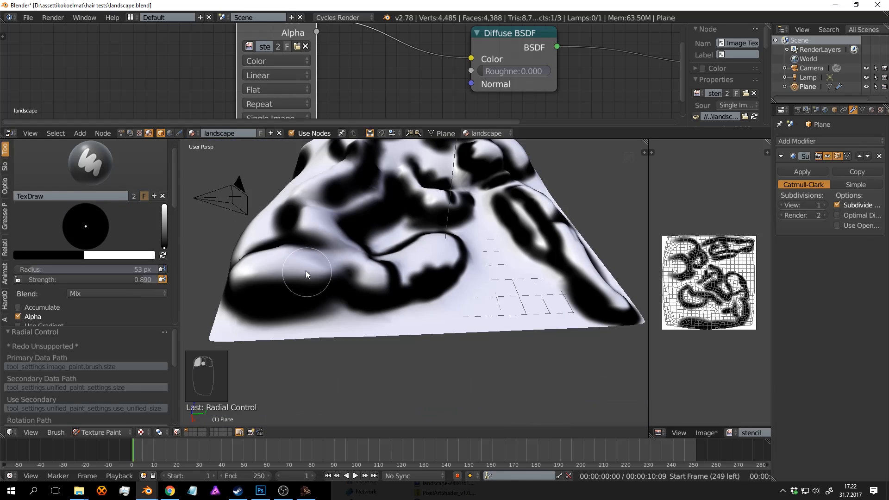
pyautogui.moveTo(454, 230)
pyautogui.mouseDown(button='middle')
pyautogui.moveTo(473, 282)
pyautogui.moveTo(469, 315)
pyautogui.mouseUp(button='middle')
pyautogui.hotkey('ctrl', 's')
# Switch to the Soften brush with a radius of 96 px and a strength of 1.000.
pyautogui.scroll(3, 463, 310)
pyautogui.scroll(3, 446, 276)
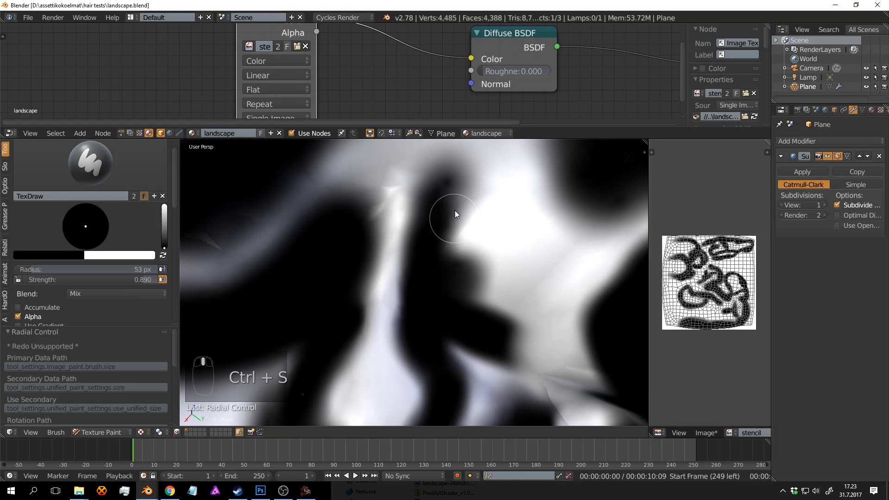
pyautogui.scroll(-3, 392, 203)
pyautogui.scroll(3, 401, 220)
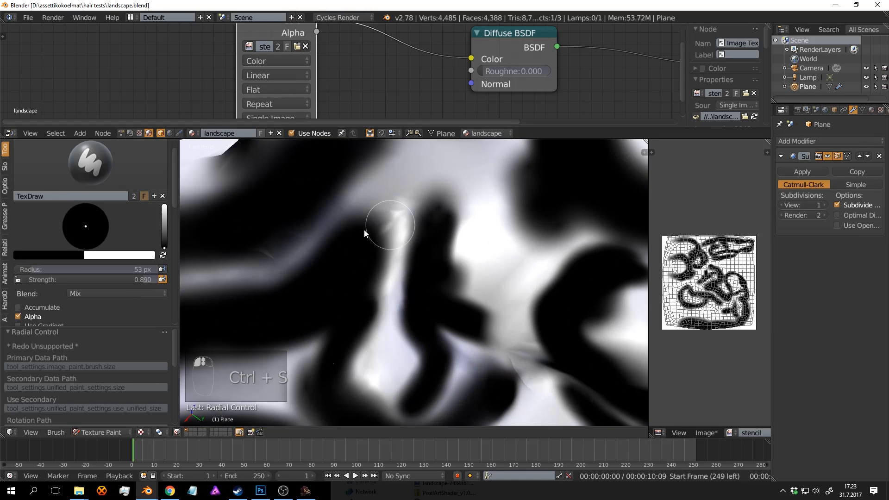
pyautogui.scroll(2, 406, 215)
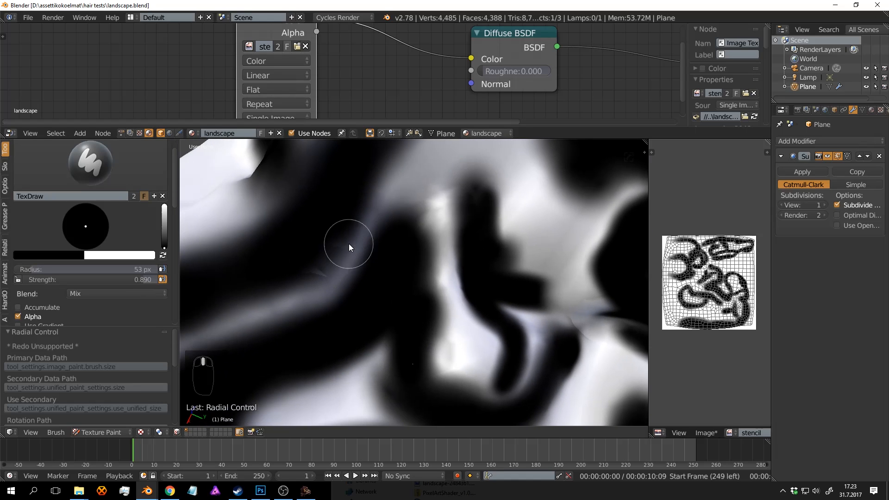
pyautogui.click(108, 158)
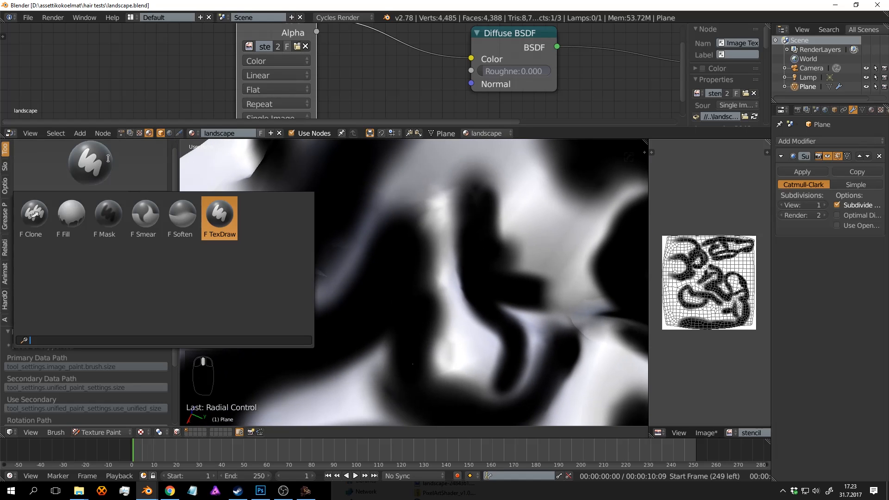
pyautogui.click(190, 208)
pyautogui.press('f')
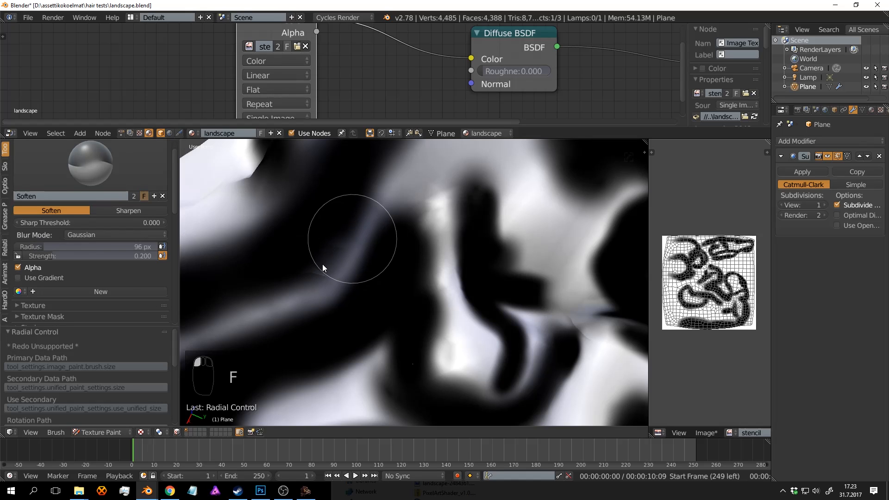
pyautogui.click(320, 273)
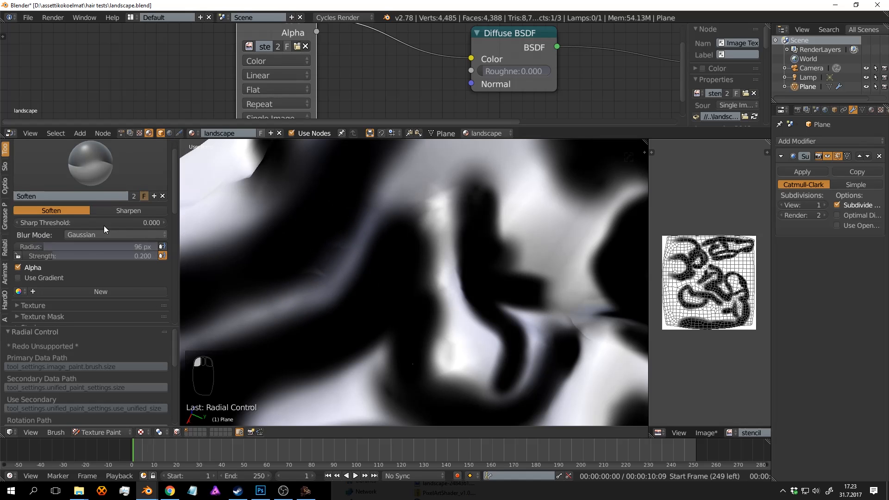
pyautogui.scroll(2, 138, 232)
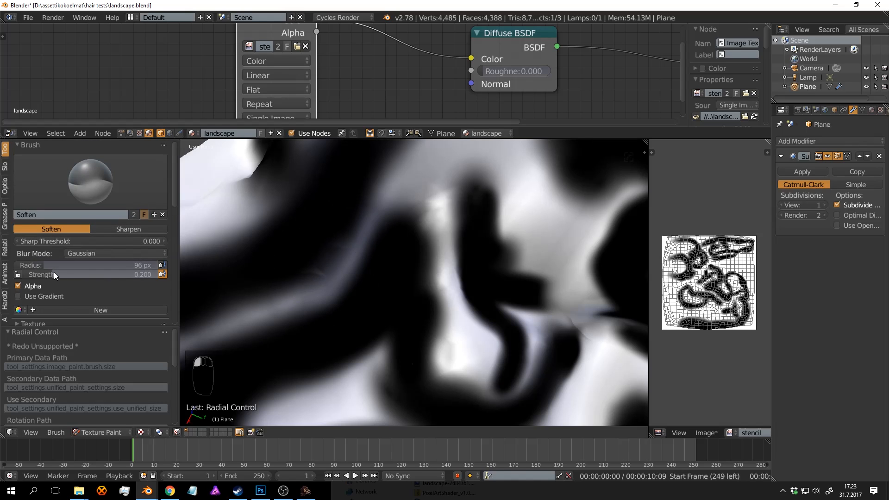
pyautogui.moveTo(54, 274); pyautogui.dragTo(167, 274)
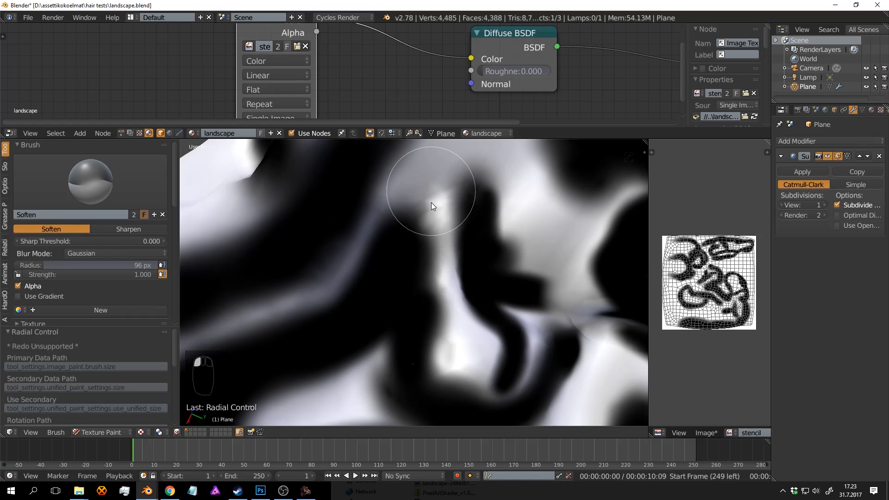
# Try to blur out the small white speck in the black band beside the inner hill with the Soften brush.
pyautogui.scroll(-7, 441, 198)
pyautogui.keyDown('shift'); pyautogui.moveTo(456, 233); pyautogui.dragTo(411, 196, button='middle'); pyautogui.keyUp('shift')
pyautogui.scroll(5, 411, 197)
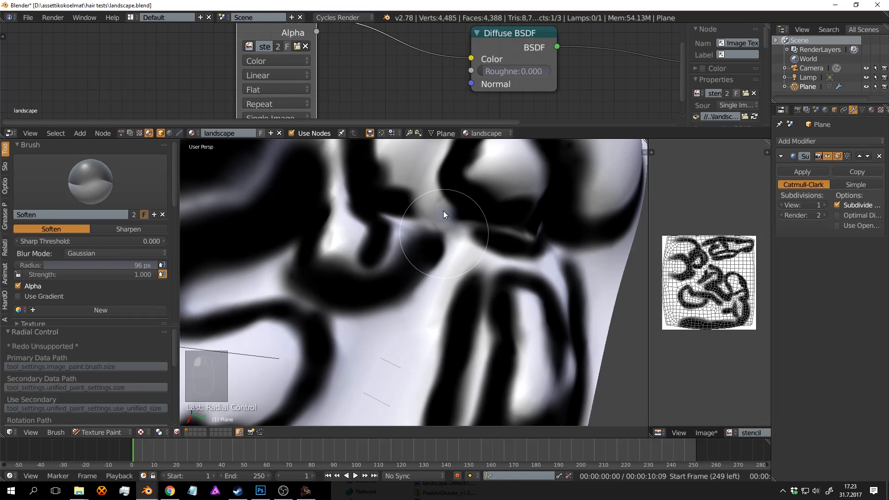
pyautogui.scroll(8, 415, 231)
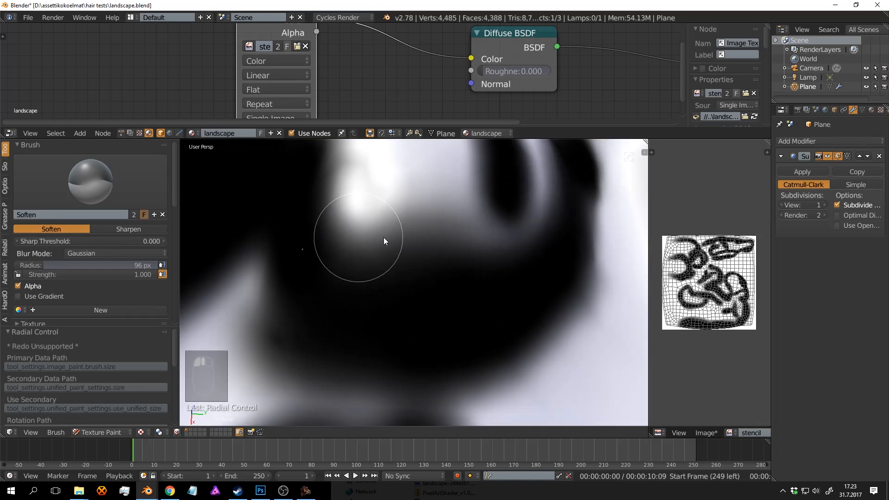
pyautogui.moveTo(383, 237); pyautogui.dragTo(423, 243, button='middle')
pyautogui.moveTo(415, 247)
pyautogui.mouseDown()
pyautogui.moveTo(408, 249)
pyautogui.moveTo(416, 251)
pyautogui.mouseUp()
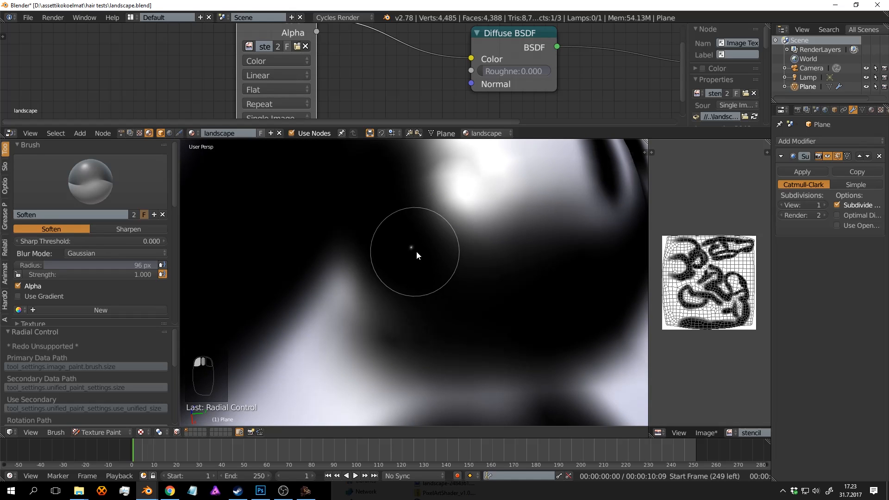
pyautogui.scroll(-6, 435, 250)
pyautogui.moveTo(441, 244); pyautogui.dragTo(419, 242, button='middle')
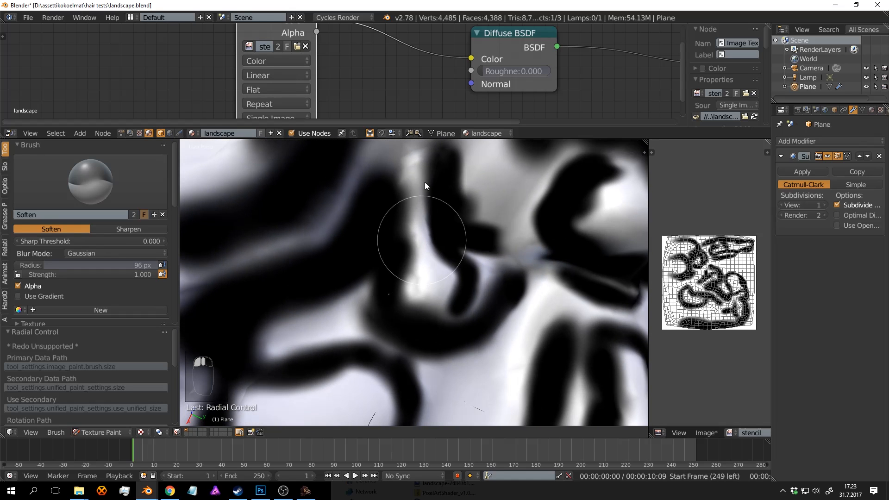
# Switch back to the TexDraw brush, set its radius to 47 px, and paint the white speck over in black.
pyautogui.scroll(-8, 411, 210)
pyautogui.moveTo(417, 239); pyautogui.dragTo(492, 206, button='middle')
pyautogui.scroll(10, 440, 237)
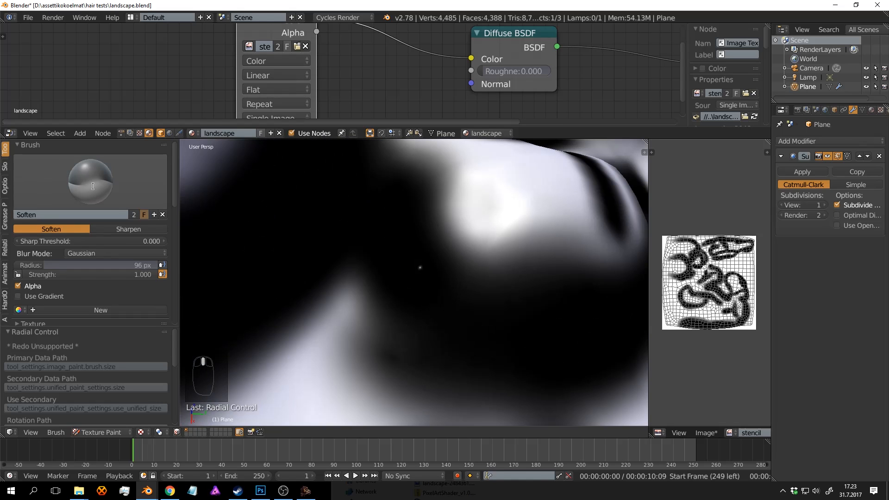
pyautogui.click(90, 183)
pyautogui.click(220, 219)
pyautogui.press('f')
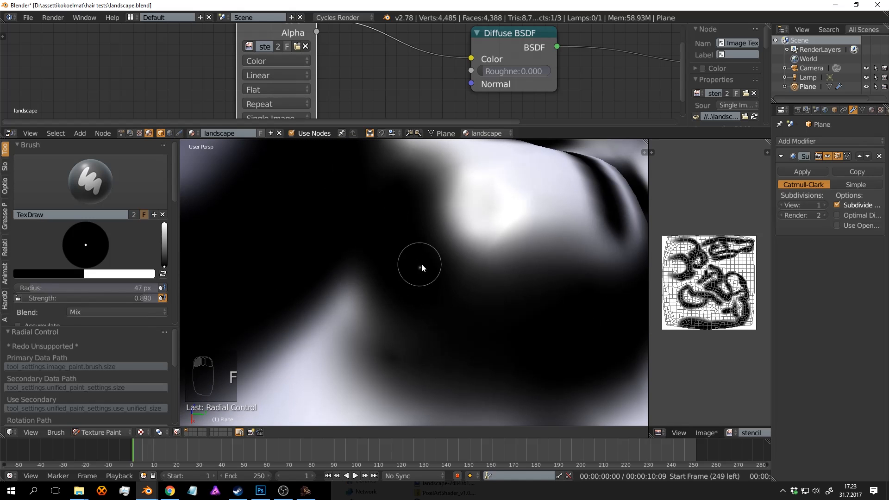
pyautogui.click(422, 264)
# Check the painted slopes up close for remaining flaws and save the file.
pyautogui.scroll(-6, 423, 278)
pyautogui.moveTo(472, 267)
pyautogui.mouseDown(button='middle')
pyautogui.moveTo(409, 218)
pyautogui.moveTo(366, 223)
pyautogui.moveTo(395, 213)
pyautogui.moveTo(357, 228)
pyautogui.moveTo(330, 197)
pyautogui.mouseUp(button='middle')
pyautogui.scroll(-3, 368, 220)
pyautogui.scroll(8, 324, 185)
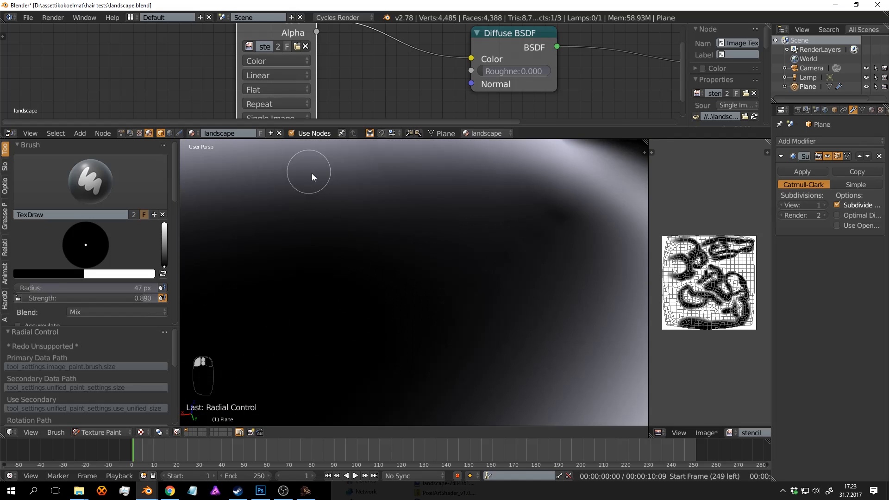
pyautogui.scroll(-5, 324, 177)
pyautogui.scroll(-5, 352, 206)
pyautogui.moveTo(408, 241); pyautogui.dragTo(532, 257, button='middle')
pyautogui.scroll(-4, 533, 257)
pyautogui.scroll(4, 533, 257)
pyautogui.hotkey('ctrl', 's')
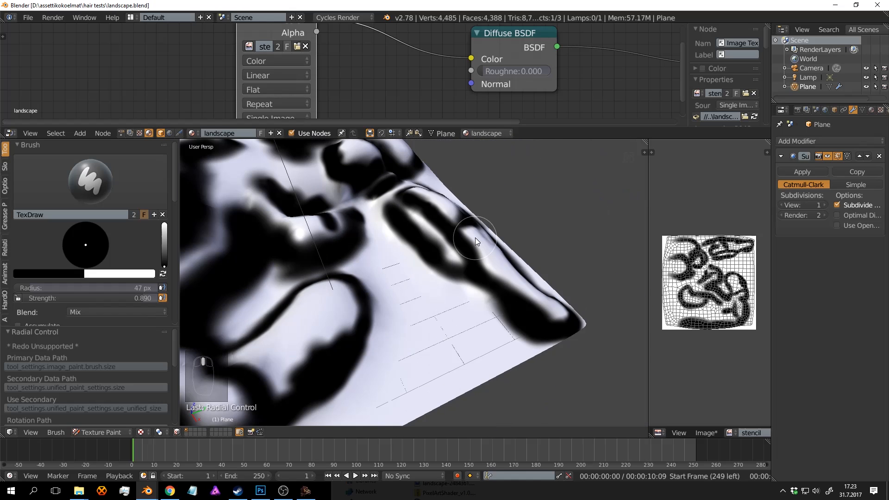
# Widen the image editor showing the stencil image by narrowing the 3D view.
pyautogui.scroll(-6, 475, 238)
pyautogui.moveTo(475, 238); pyautogui.dragTo(463, 264, button='middle')
pyautogui.scroll(3, 463, 264)
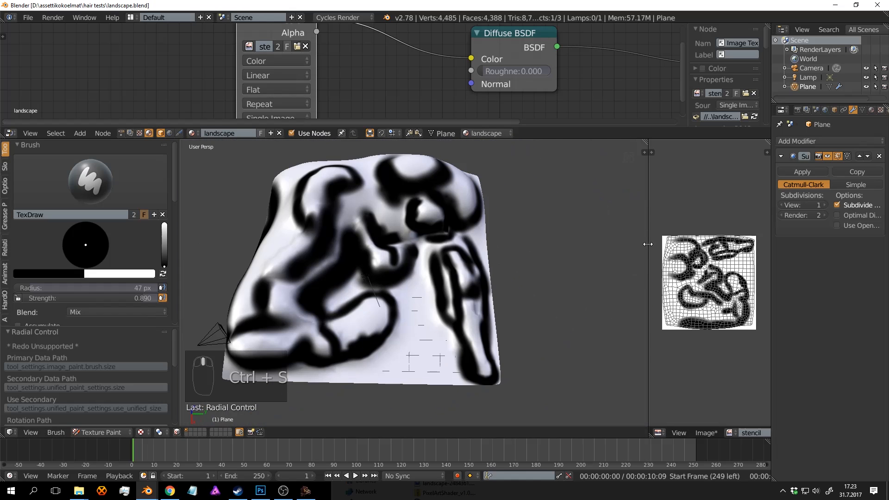
pyautogui.moveTo(648, 242); pyautogui.dragTo(476, 233)
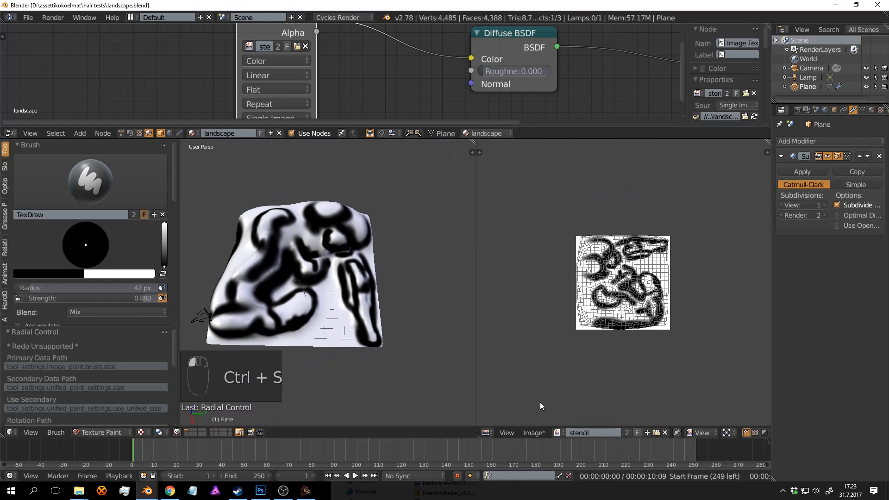
pyautogui.scroll(3, 360, 296)
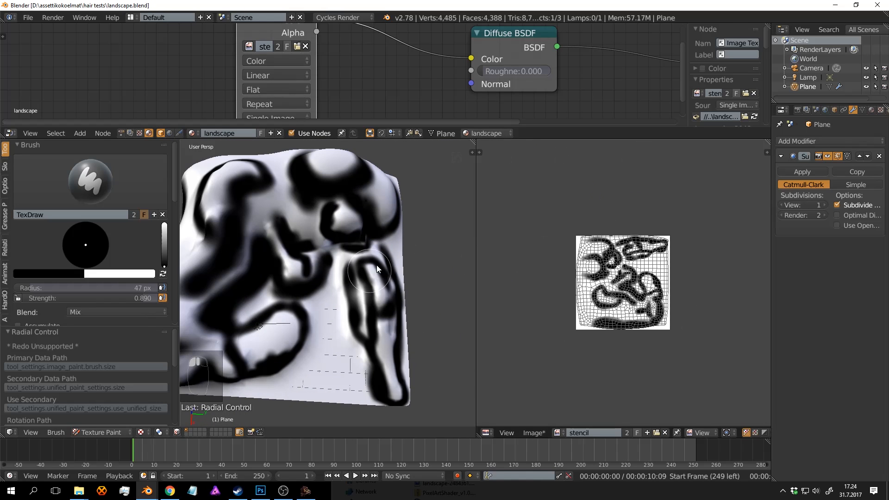
# Undo the last brush action and save the painted stencil image to its file.
pyautogui.hotkey('ctrl', 'z')
pyautogui.moveTo(394, 273)
pyautogui.mouseDown(button='middle')
pyautogui.moveTo(373, 253)
pyautogui.moveTo(354, 201)
pyautogui.moveTo(393, 213)
pyautogui.mouseUp(button='middle')
pyautogui.scroll(2, 394, 213)
pyautogui.click(533, 433)
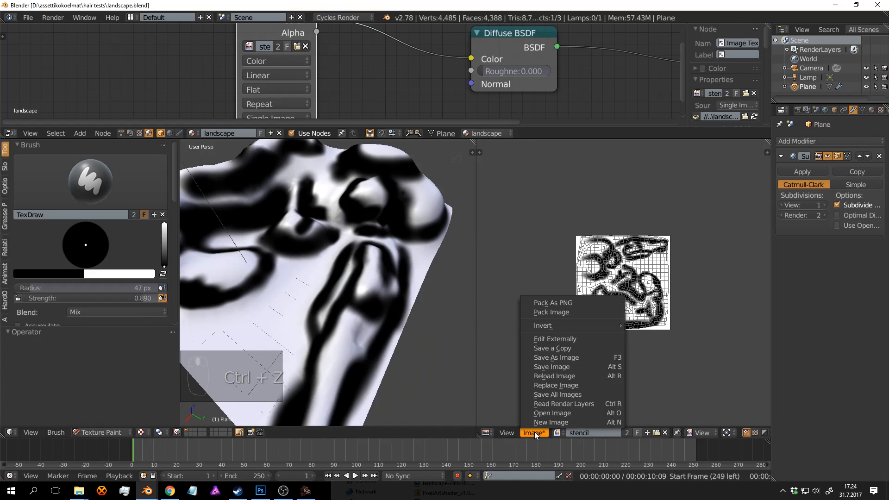
pyautogui.click(561, 368)
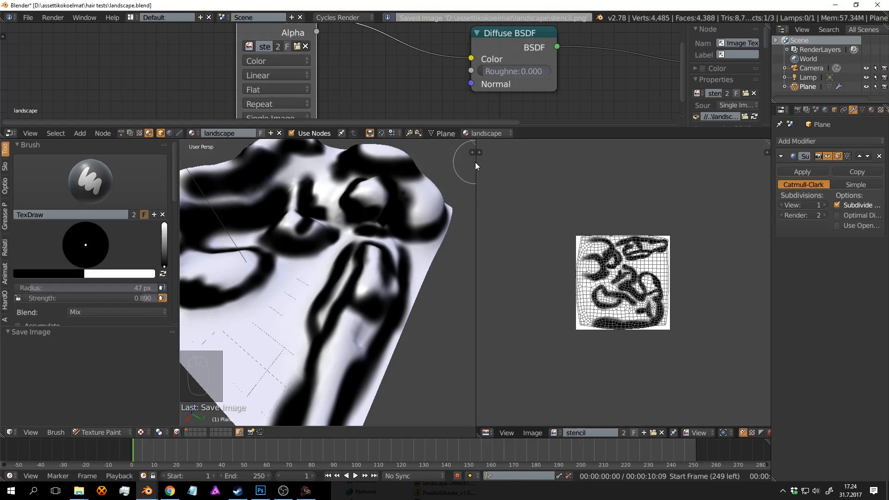
# Widen the 3D view again, switch the landscape plane from Texture Paint to Object Mode and toggle the selection of all objects.
pyautogui.moveTo(476, 162); pyautogui.dragTo(637, 162)
pyautogui.scroll(-3, 444, 248)
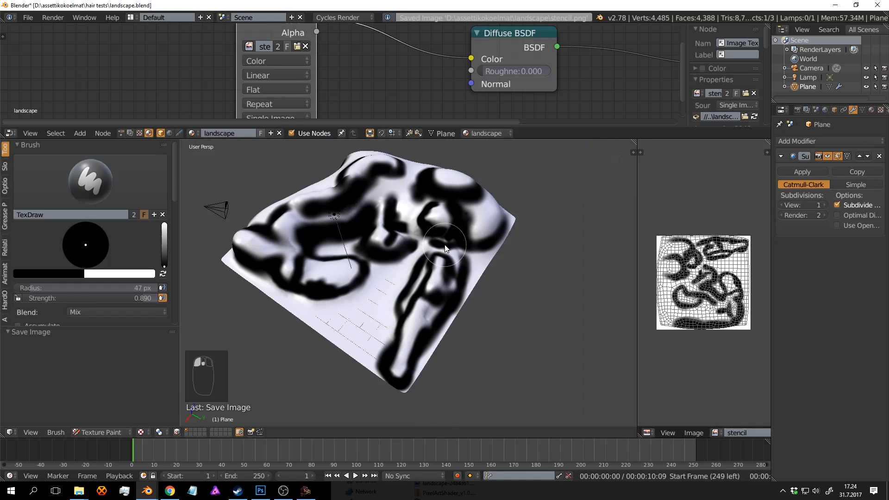
pyautogui.scroll(3, 444, 249)
pyautogui.click(101, 432)
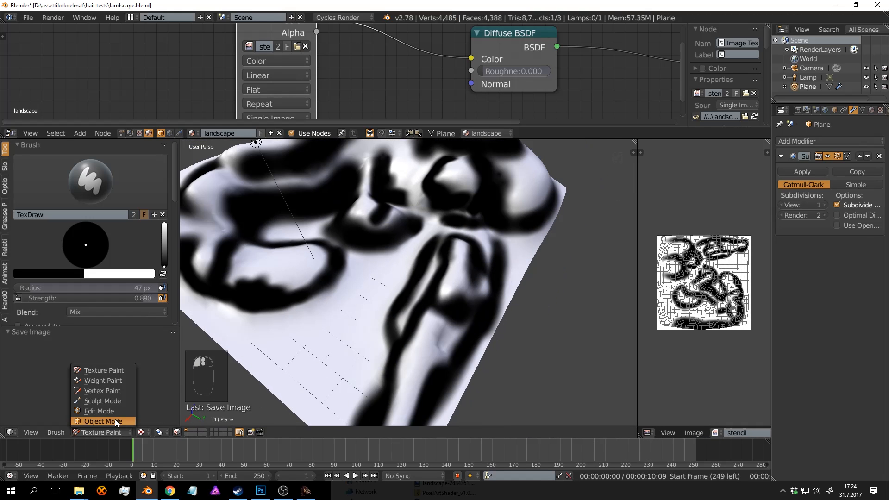
pyautogui.click(115, 421)
pyautogui.moveTo(430, 254); pyautogui.dragTo(447, 259, button='middle')
pyautogui.press('a')
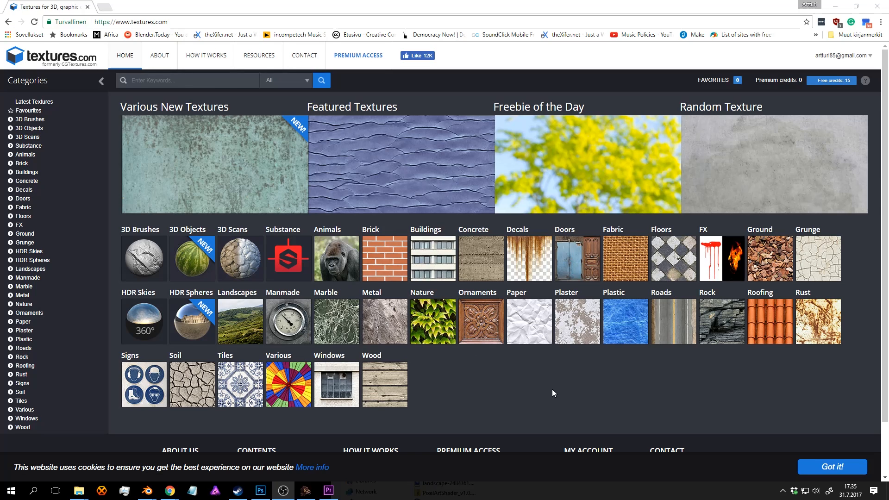
# Switch to the browser and search textures.com for grass.
pyautogui.click(538, 383)
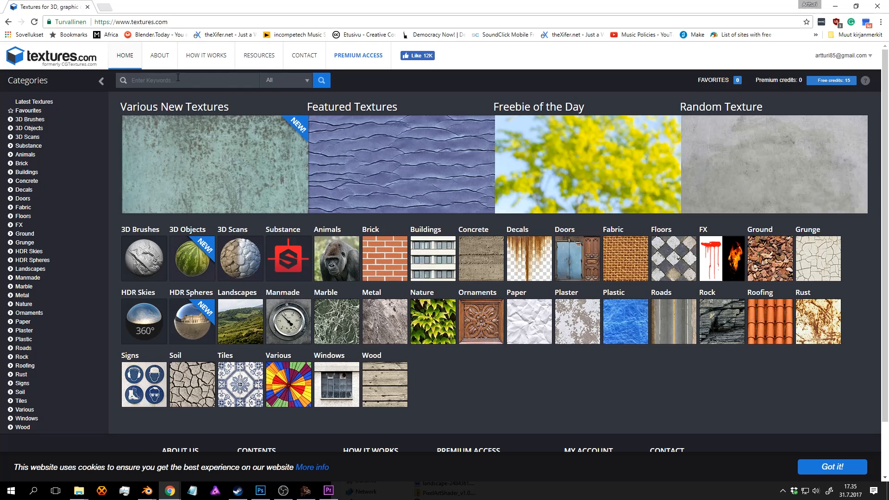
pyautogui.click(180, 21)
pyautogui.click(182, 86)
pyautogui.press('Return')
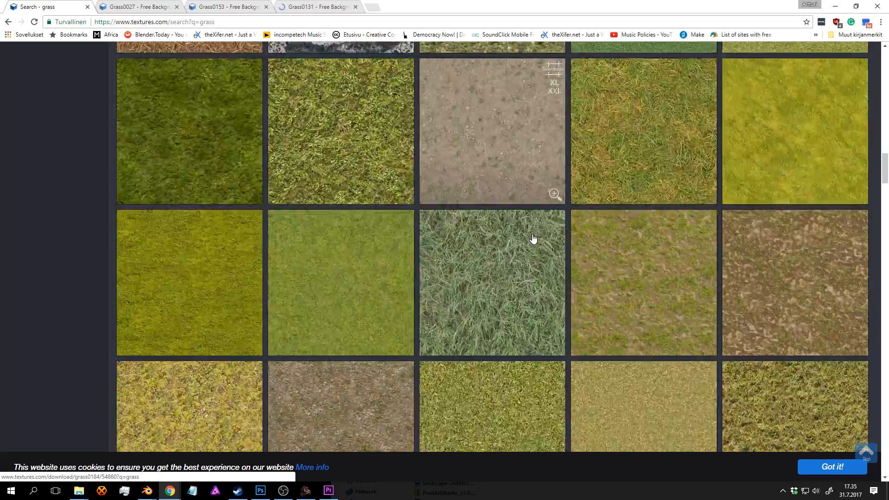
# Look through the grass search results for suitable seamless ground textures.
pyautogui.scroll(-3, 532, 242)
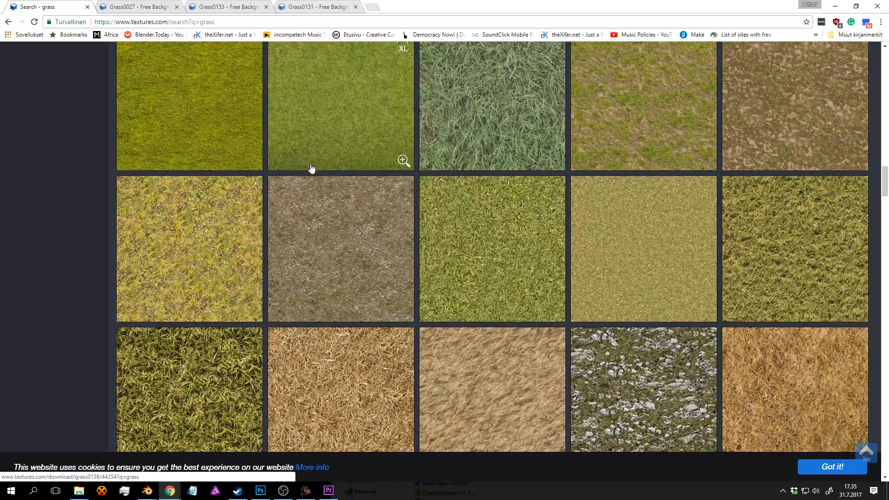
pyautogui.scroll(-5, 337, 194)
pyautogui.scroll(-6, 351, 211)
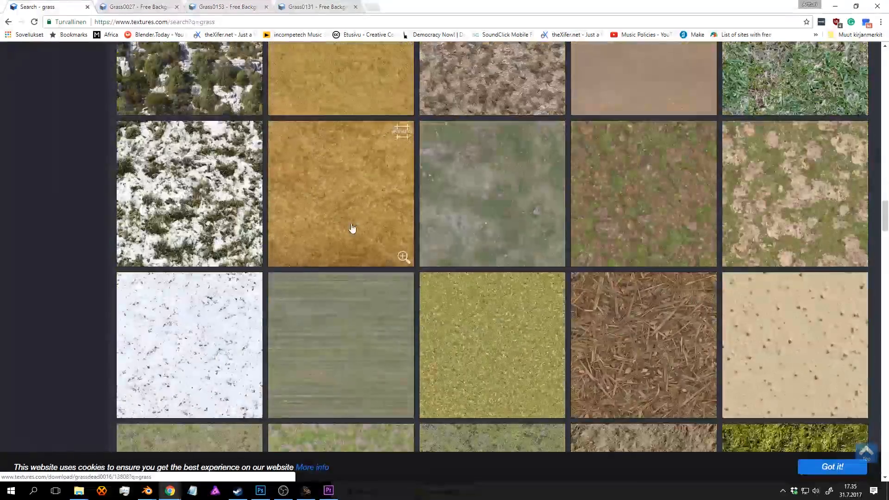
pyautogui.scroll(-4, 351, 228)
pyautogui.scroll(-6, 361, 226)
pyautogui.scroll(-3, 341, 258)
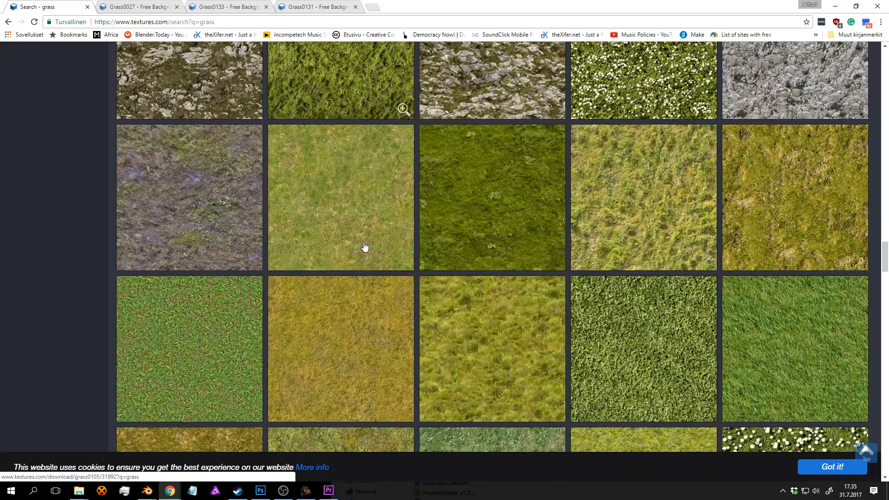
pyautogui.scroll(-5, 375, 241)
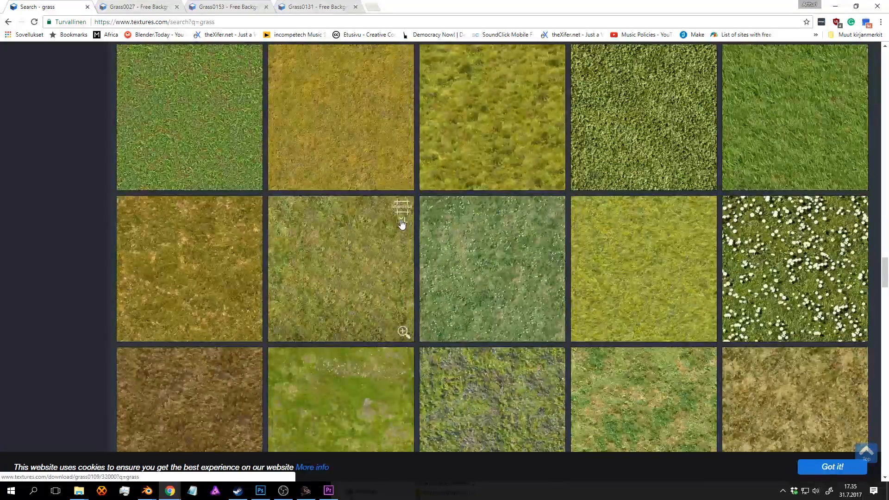
pyautogui.scroll(-12, 402, 223)
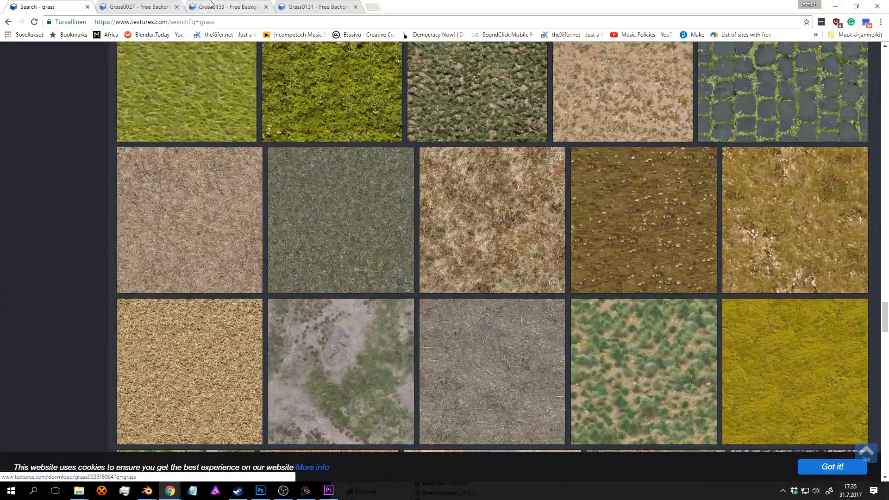
# Compare the opened grass textures, close the Grass0153 page and download the small 1024x1024 version of Grass0131's seamless Image 1.
pyautogui.hotkey('ctrl', 'Tab')
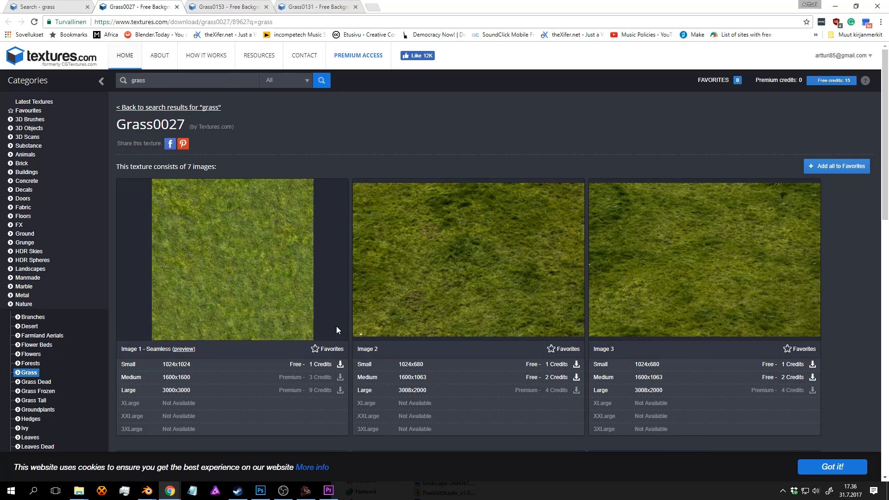
pyautogui.moveTo(336, 330)
pyautogui.hotkey('ctrl', 'Tab')
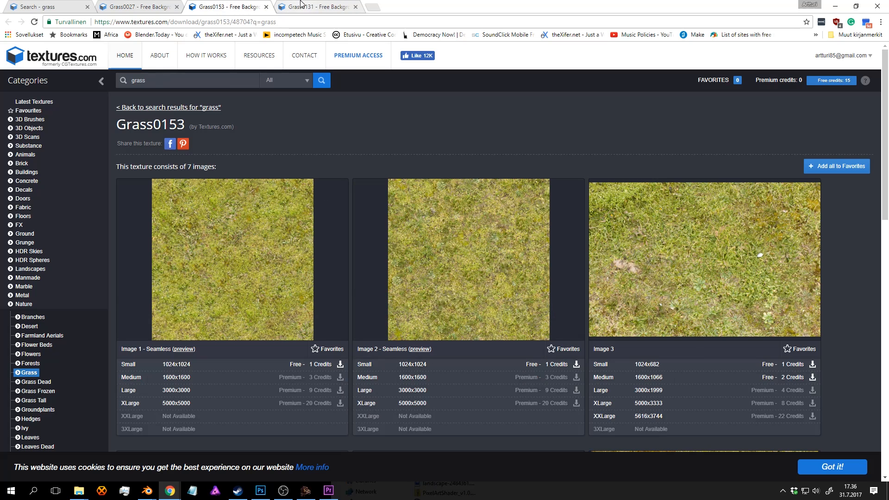
pyautogui.middleClick(253, 4)
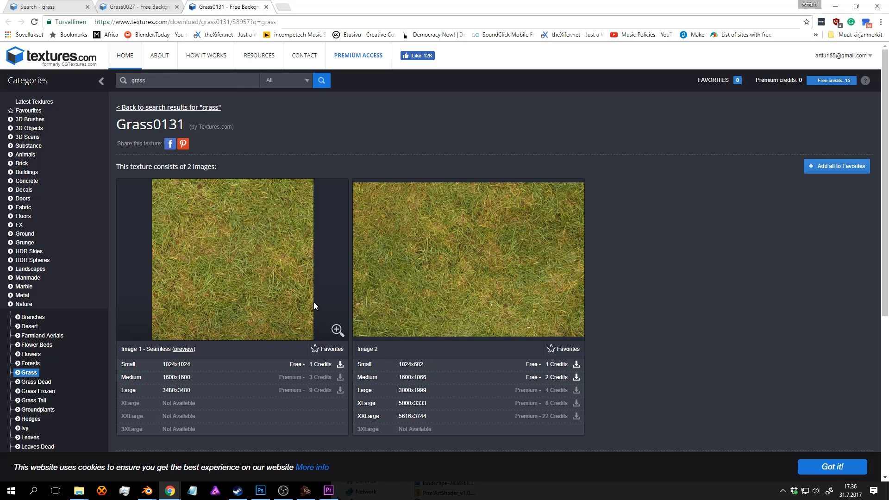
pyautogui.click(325, 365)
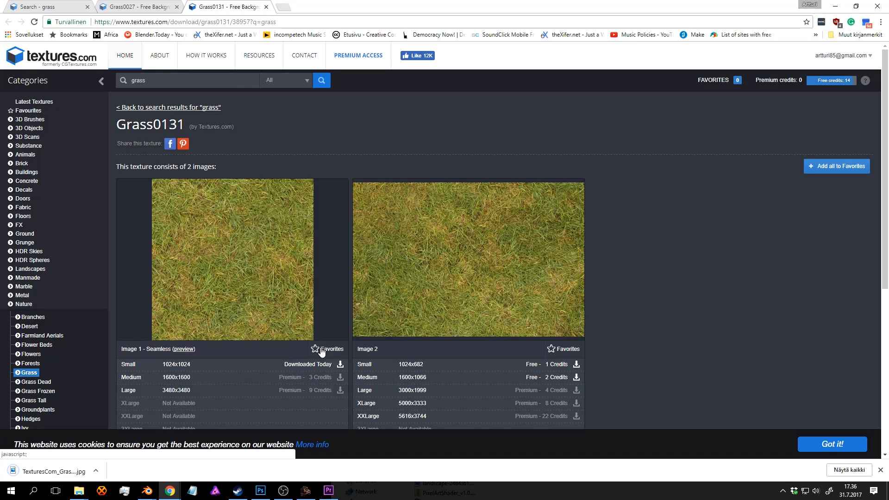
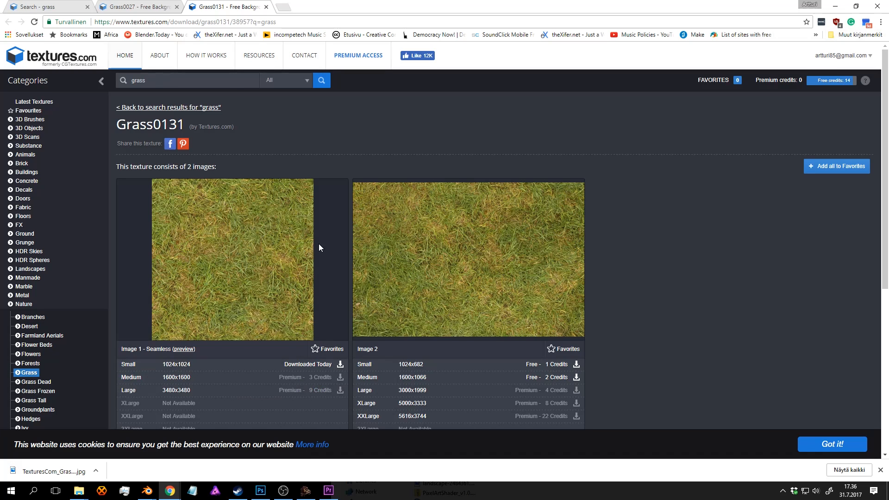
# Show the downloaded grass texture in its folder and cut the file.
pyautogui.click(96, 471)
pyautogui.click(122, 442)
pyautogui.moveTo(562, 235); pyautogui.dragTo(535, 109)
pyautogui.hotkey('ctrl', 'x')
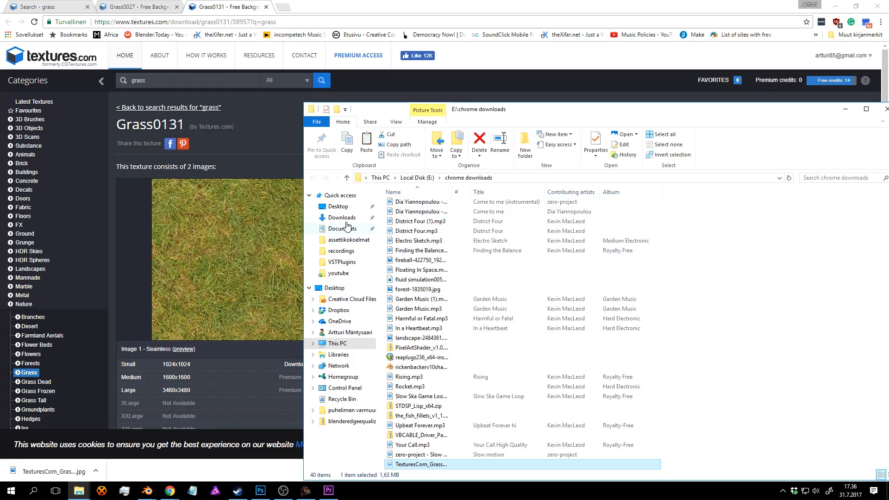
# Browse to the tekstuureita folder inside D:\assettikokoelmat.
pyautogui.click(348, 239)
pyautogui.moveTo(535, 111); pyautogui.dragTo(444, 74)
pyautogui.click(314, 142)
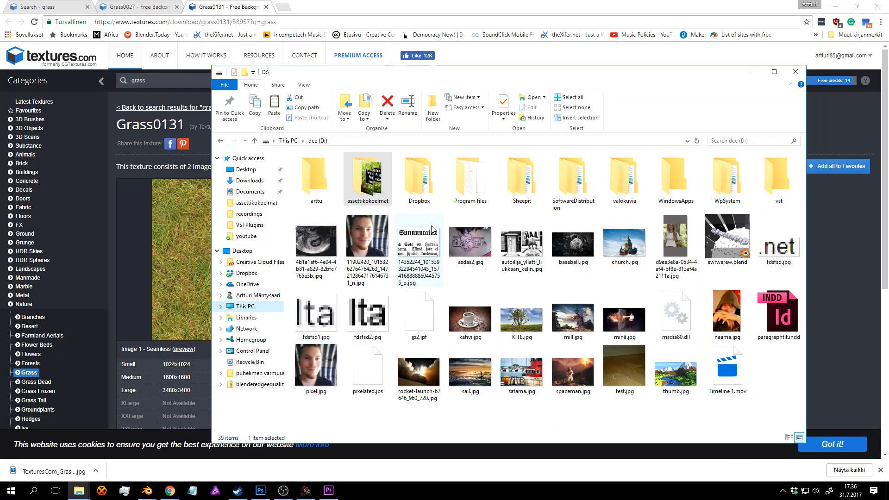
pyautogui.doubleClick(378, 185)
pyautogui.write('te')
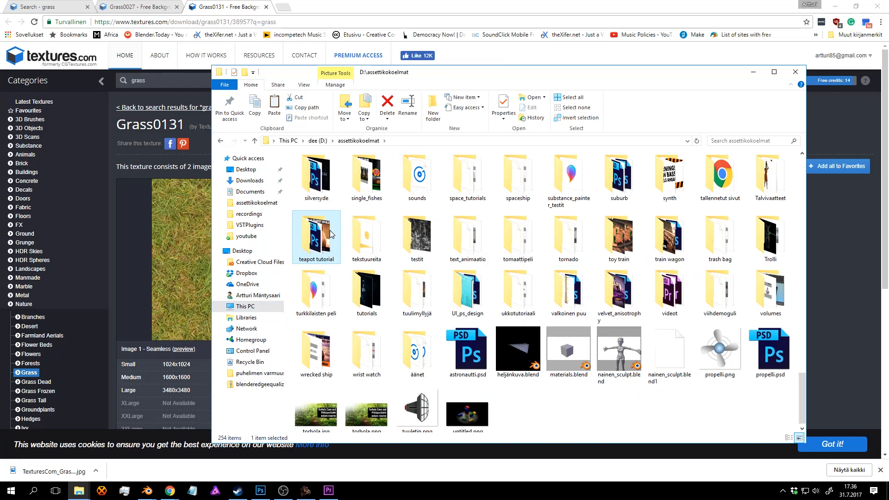
pyautogui.doubleClick(367, 236)
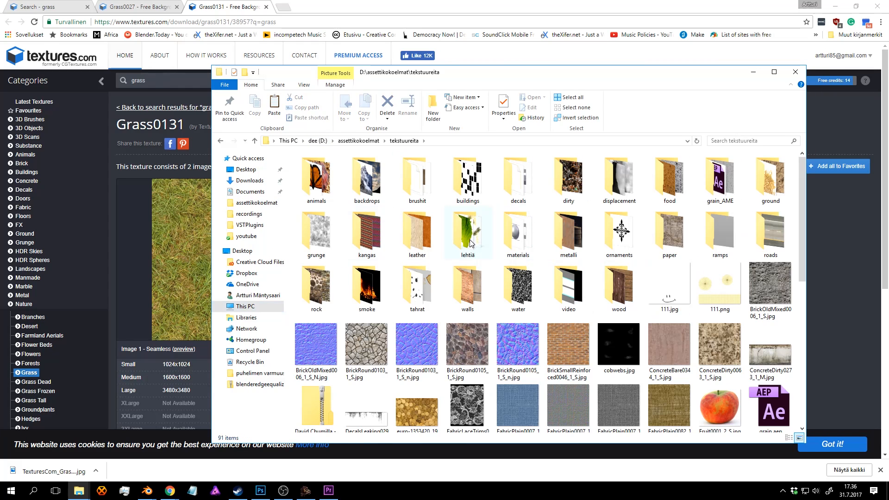
# Find the ground subfolder among the texture folders and paste the cut grass texture into it.
pyautogui.doubleClick(469, 241)
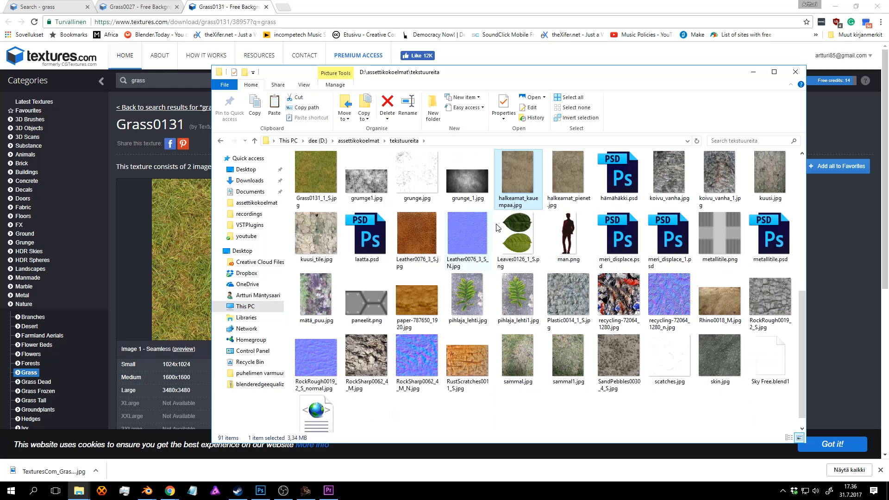
pyautogui.hotkey('alt', 'Left')
pyautogui.click(458, 177)
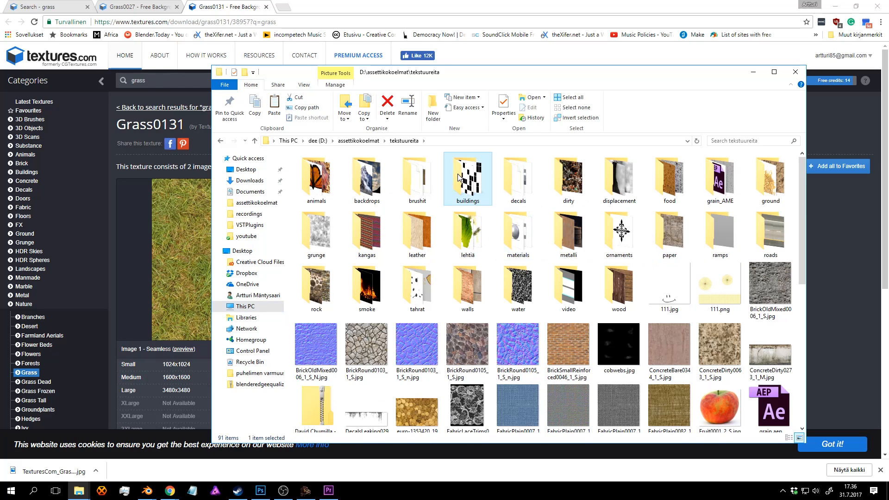
pyautogui.press('g')
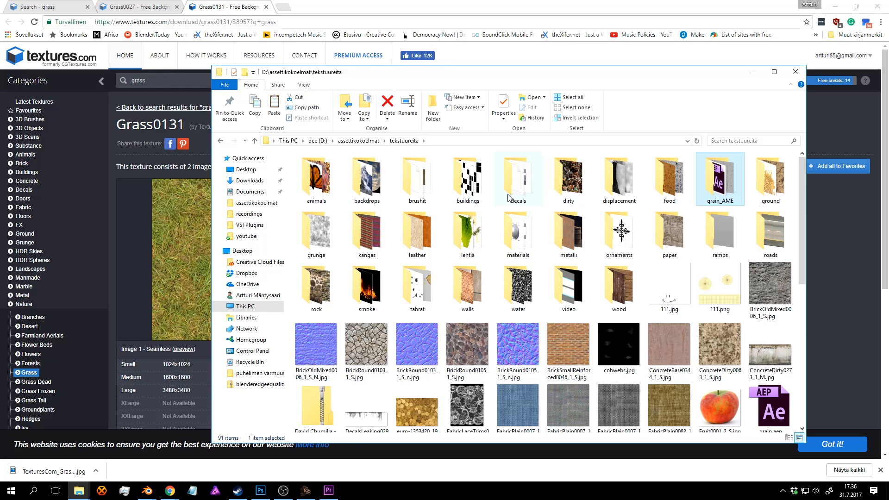
pyautogui.doubleClick(756, 197)
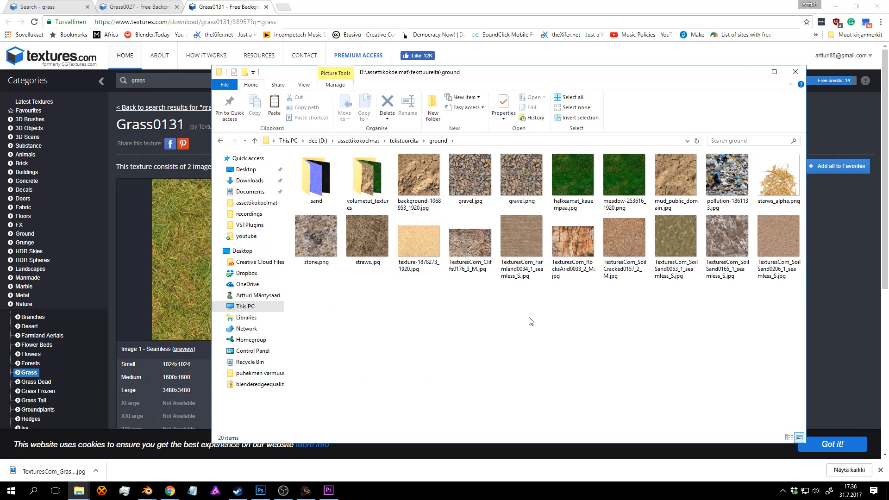
pyautogui.hotkey('ctrl', 'v')
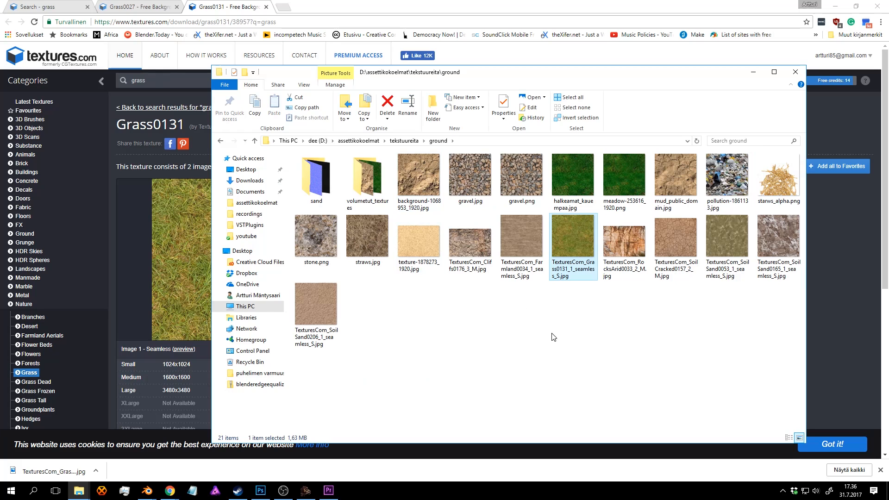
# Copy the path of the ground texture folder and switch back to the landscape file in Blender.
pyautogui.click(523, 139)
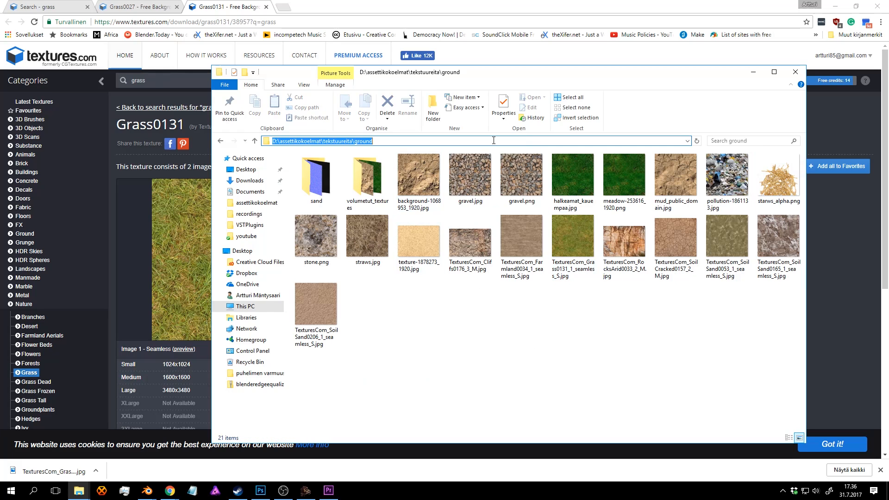
pyautogui.click(462, 341)
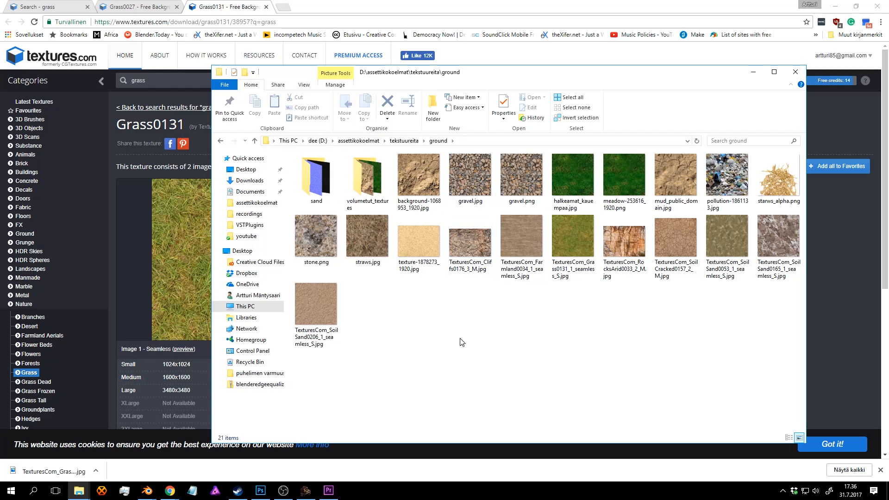
pyautogui.click(149, 491)
pyautogui.click(184, 456)
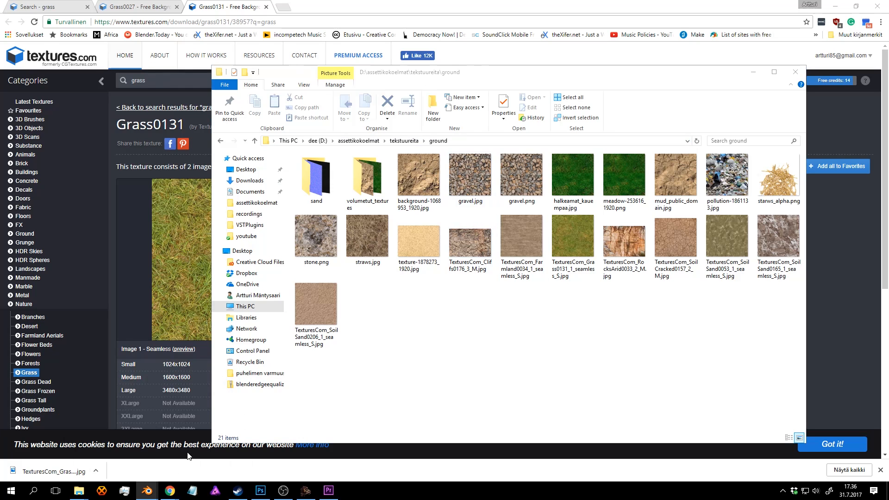
pyautogui.click(144, 492)
pyautogui.click(116, 458)
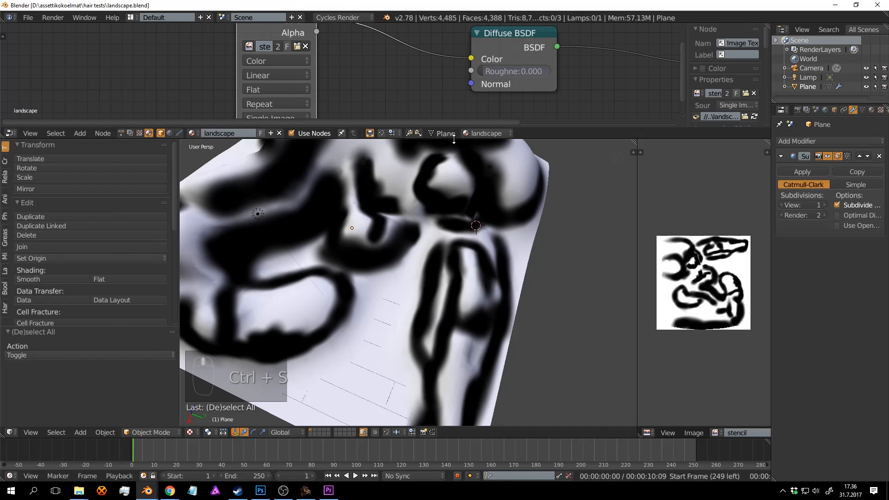
# Enlarge the node editor and duplicate the stencil's Image Texture node, placing the copy below the original.
pyautogui.moveTo(453, 138); pyautogui.dragTo(457, 309)
pyautogui.scroll(-5, 350, 139)
pyautogui.moveTo(354, 128); pyautogui.dragTo(383, 76, button='middle')
pyautogui.rightClick(351, 63)
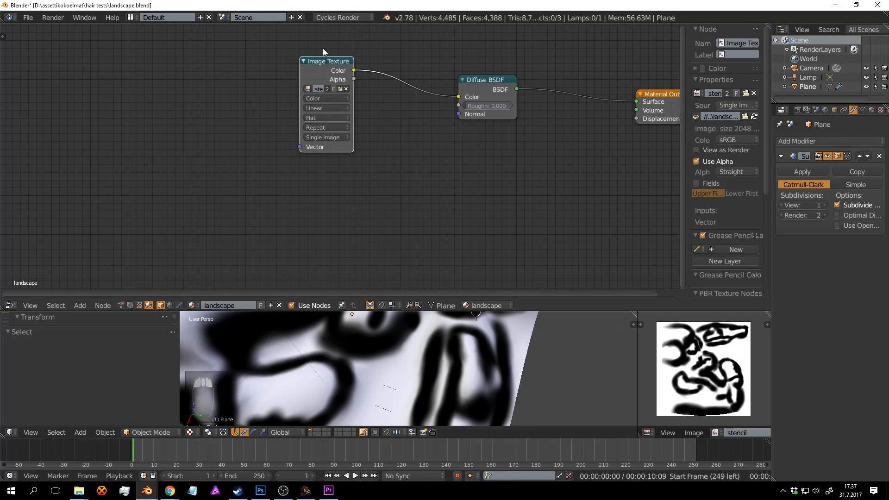
pyautogui.hotkey('shift', 'd')
pyautogui.scroll(2, 352, 199)
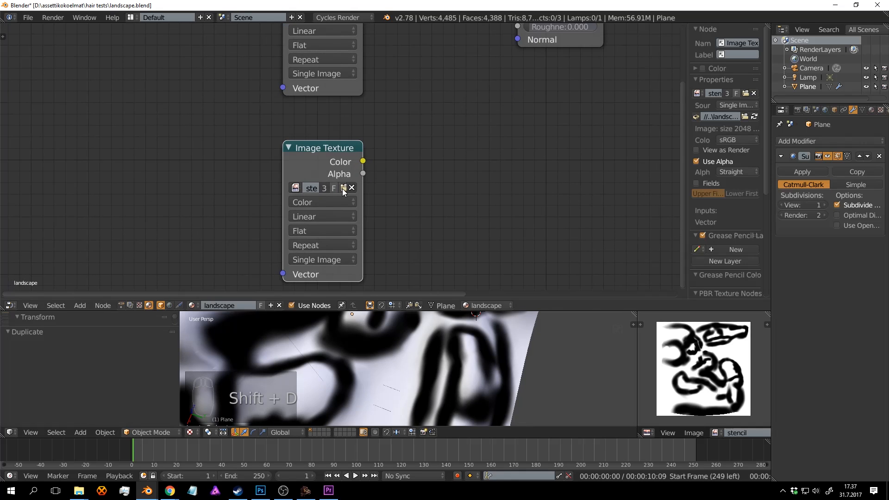
# Load TexturesCom_Grass0131_1_seamless_S.jpg from D:\assettikokoelmat\tekstuureita\ground into the duplicated Image Texture node.
pyautogui.click(342, 188)
pyautogui.click(342, 41)
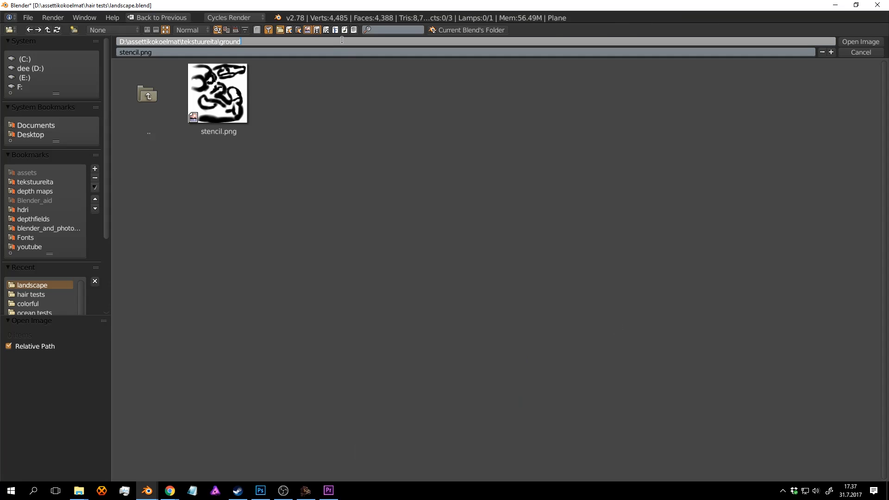
pyautogui.press('Return')
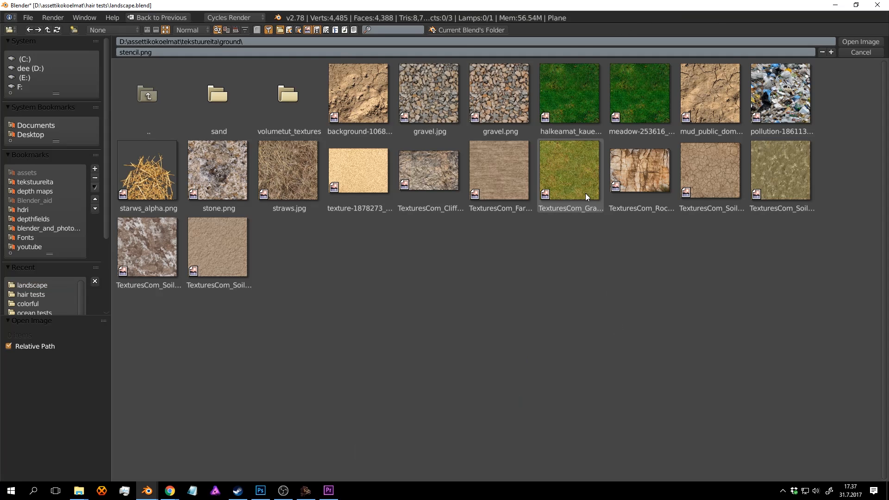
pyautogui.doubleClick(582, 173)
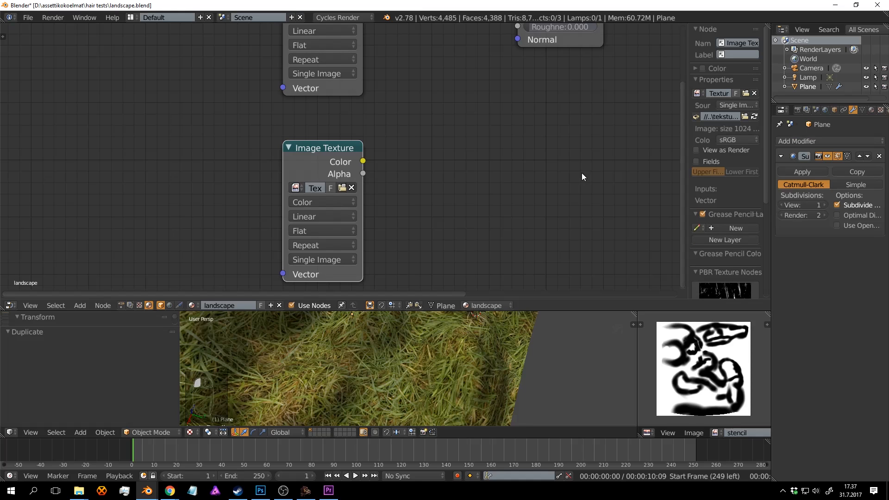
# Cut the stencil texture's link to the Diffuse BSDF and connect the grass Image Texture's Color output to its Color input instead.
pyautogui.scroll(-2, 427, 132)
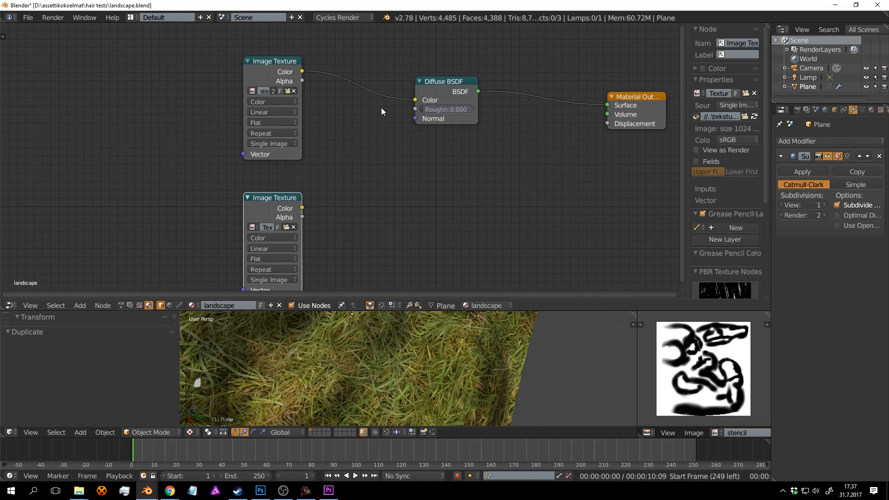
pyautogui.keyDown('ctrl'); pyautogui.moveTo(363, 104); pyautogui.dragTo(368, 55); pyautogui.keyUp('ctrl')
pyautogui.press('g')
pyautogui.click(332, 181)
pyautogui.moveTo(326, 185); pyautogui.dragTo(461, 104)
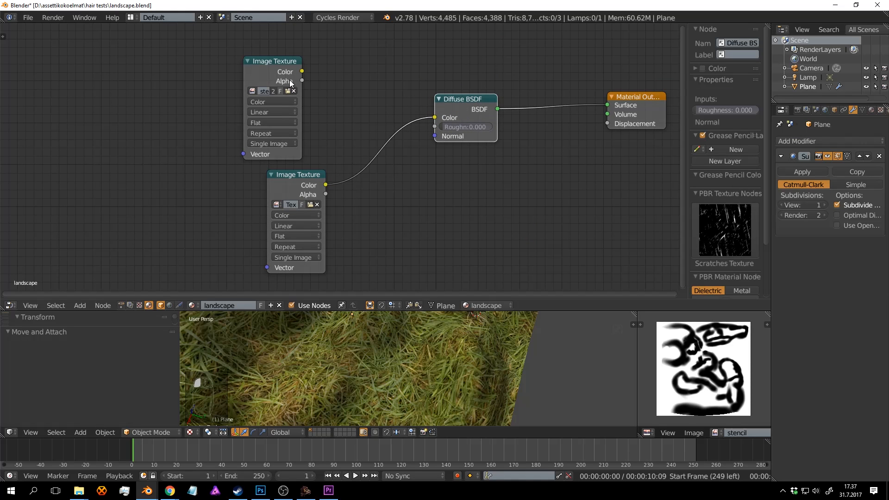
# Move the stencil's Image Texture node farther above the grass texture node and widen the grass node.
pyautogui.moveTo(283, 70); pyautogui.dragTo(308, 24)
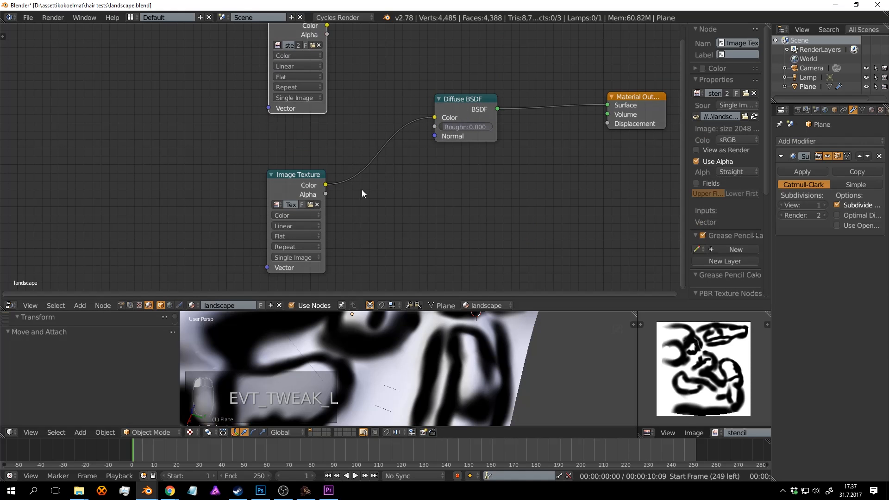
pyautogui.moveTo(328, 200); pyautogui.dragTo(334, 177, button='middle')
pyautogui.scroll(1, 332, 187)
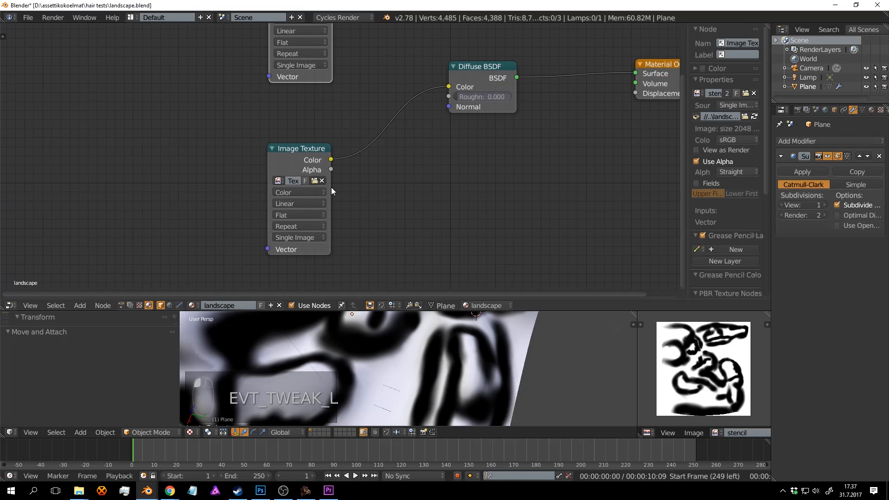
pyautogui.moveTo(332, 187); pyautogui.dragTo(357, 192)
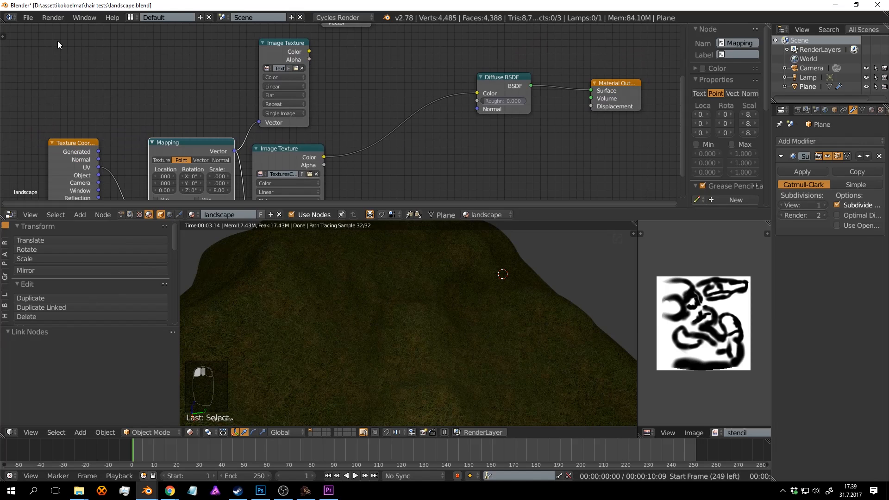
# Look up the Node Wrangler add-on in the user preferences by searching for "node", and close the preferences.
pyautogui.click(29, 19)
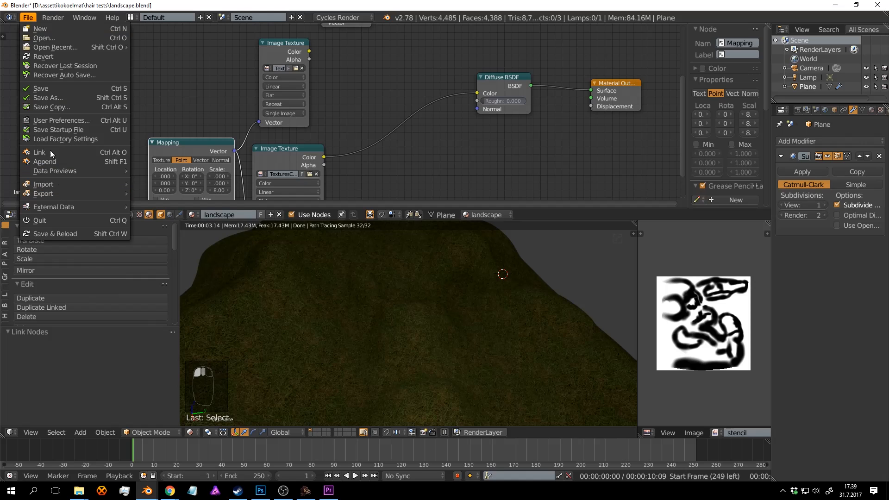
pyautogui.click(66, 122)
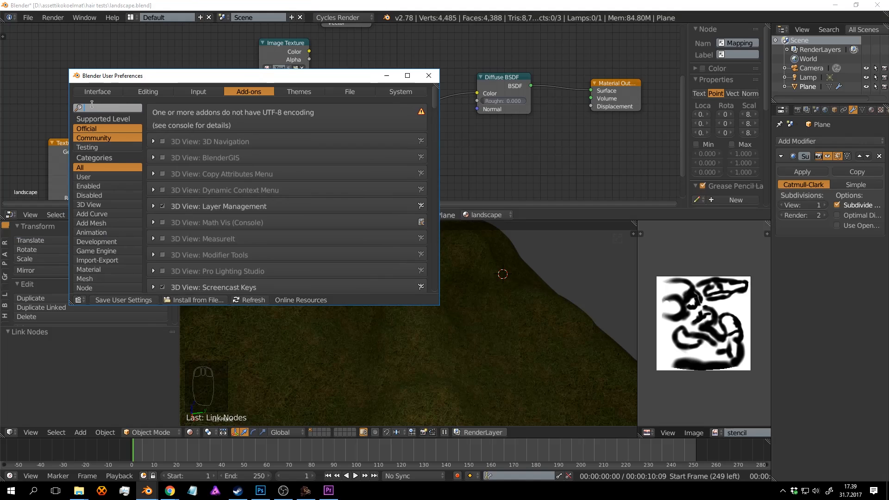
pyautogui.write('nod')
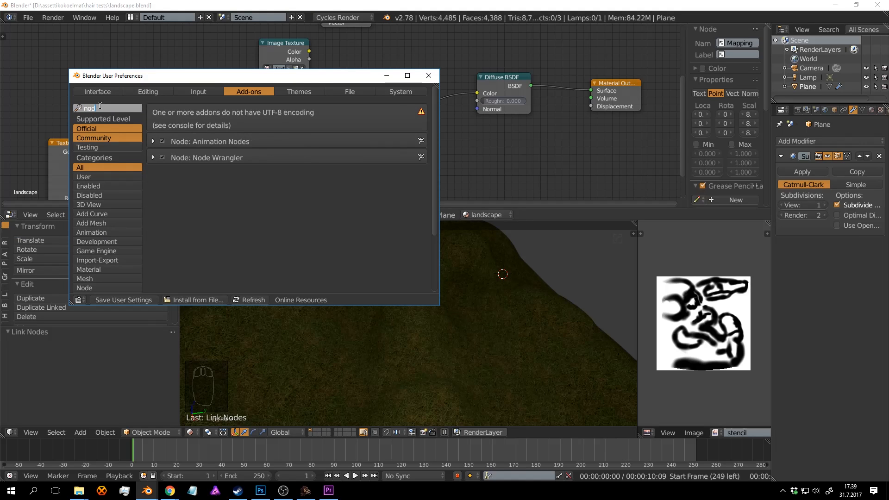
pyautogui.write('e')
pyautogui.click(152, 159)
pyautogui.click(153, 158)
pyautogui.click(154, 157)
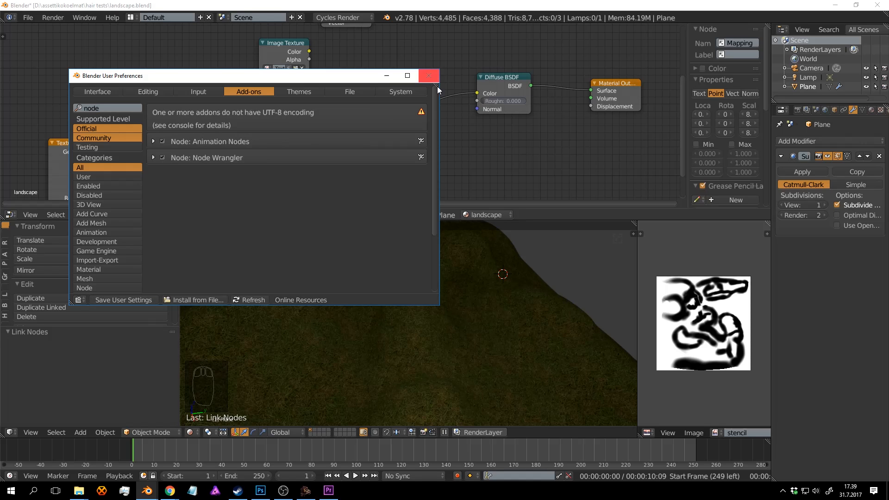
pyautogui.click(429, 75)
# Save the scene over the existing landscape.blend file.
pyautogui.hotkey('ctrl', 's')
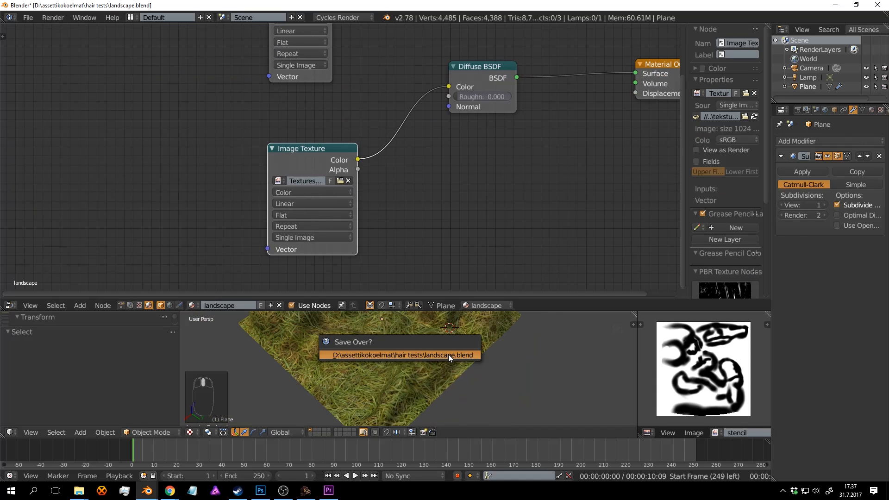
pyautogui.click(448, 355)
pyautogui.hotkey('ctrl', 's')
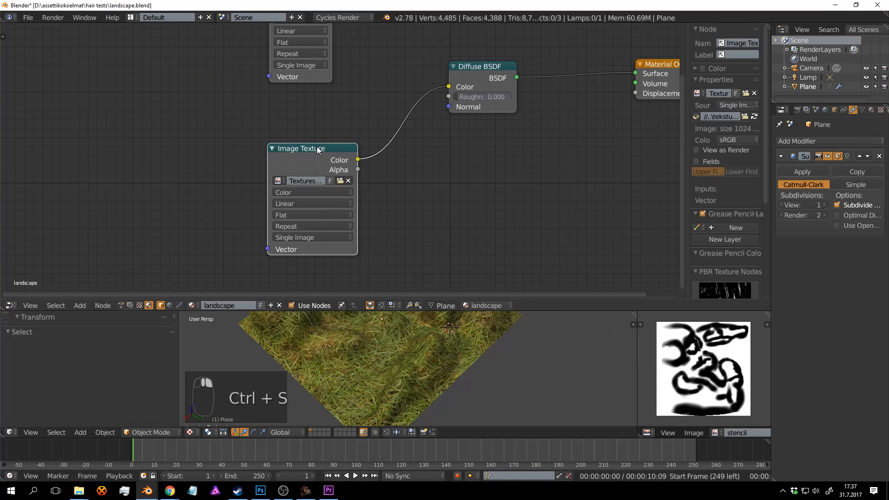
# Add Node Wrangler's texture setup of Texture Coordinate and Mapping nodes to the grass texture, and move the Texture Coordinate node farther from Mapping.
pyautogui.hotkey('ctrl', 't')
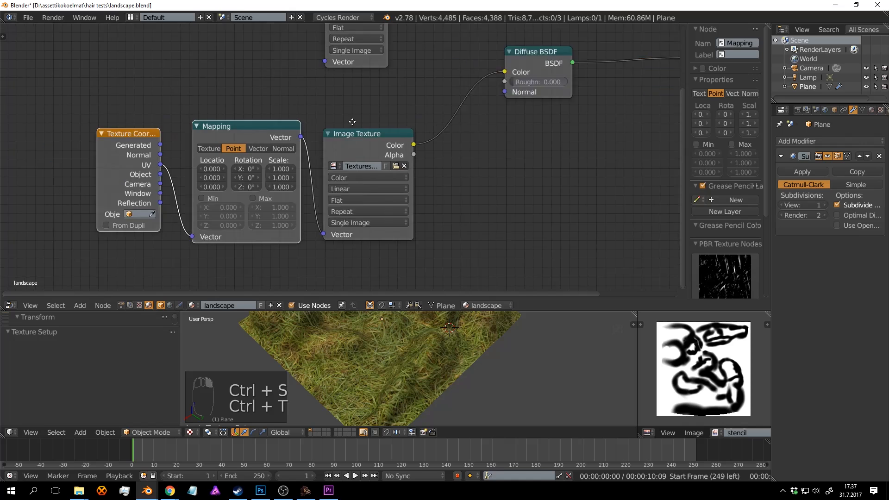
pyautogui.moveTo(173, 117); pyautogui.dragTo(136, 109)
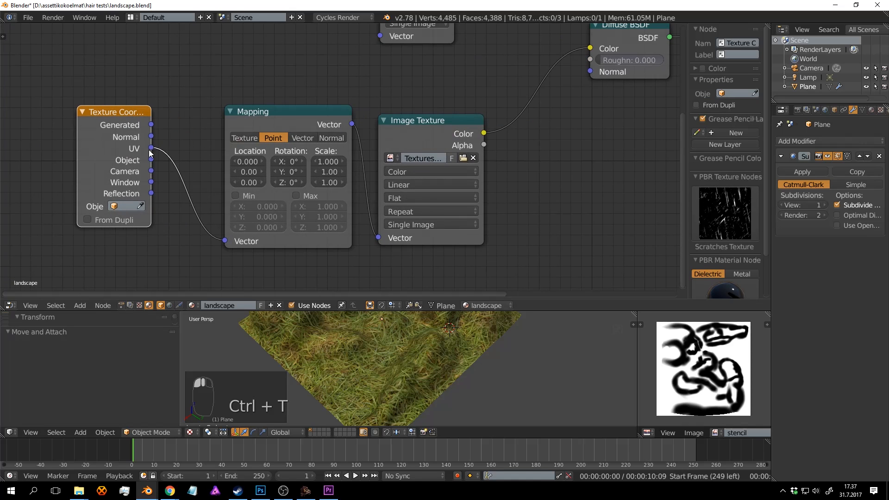
pyautogui.hotkey('ctrl', 's')
pyautogui.moveTo(497, 121); pyautogui.dragTo(423, 165, button='middle')
pyautogui.click(437, 141)
pyautogui.scroll(-3, 463, 149)
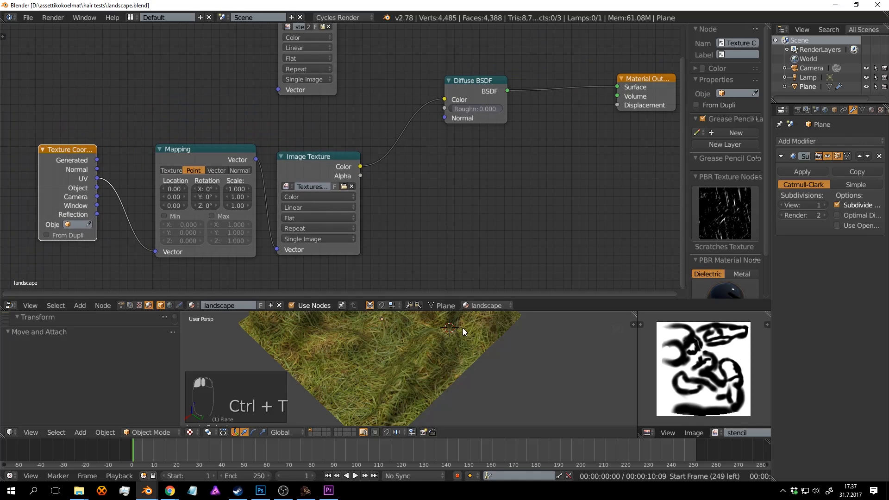
# Show the landscape in rendered shading, save the file, and enlarge the 3D view by shrinking the node editor.
pyautogui.moveTo(462, 328); pyautogui.dragTo(457, 351, button='middle')
pyautogui.hotkey('shift', 'z')
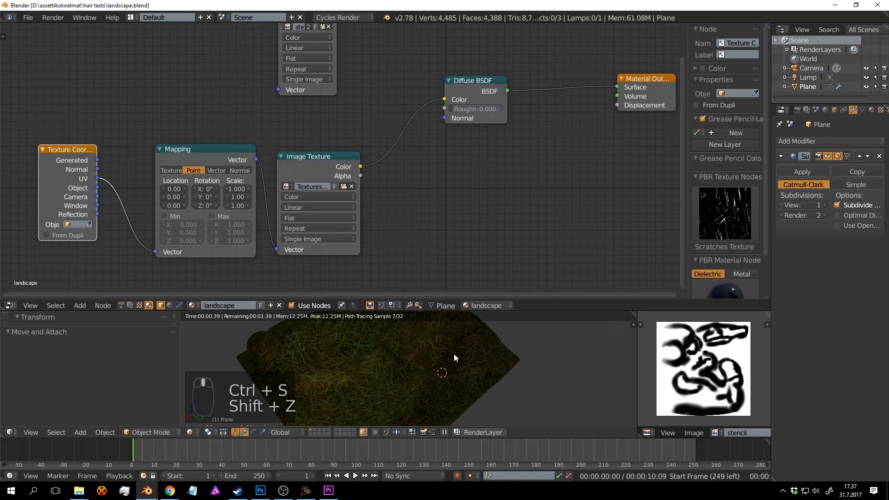
pyautogui.hotkey('ctrl', 's')
pyautogui.scroll(2, 460, 346)
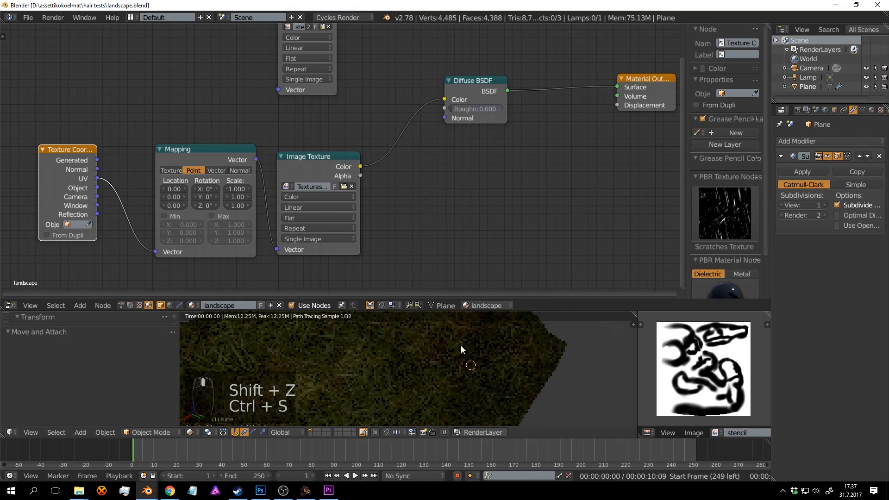
pyautogui.moveTo(458, 312); pyautogui.dragTo(457, 221)
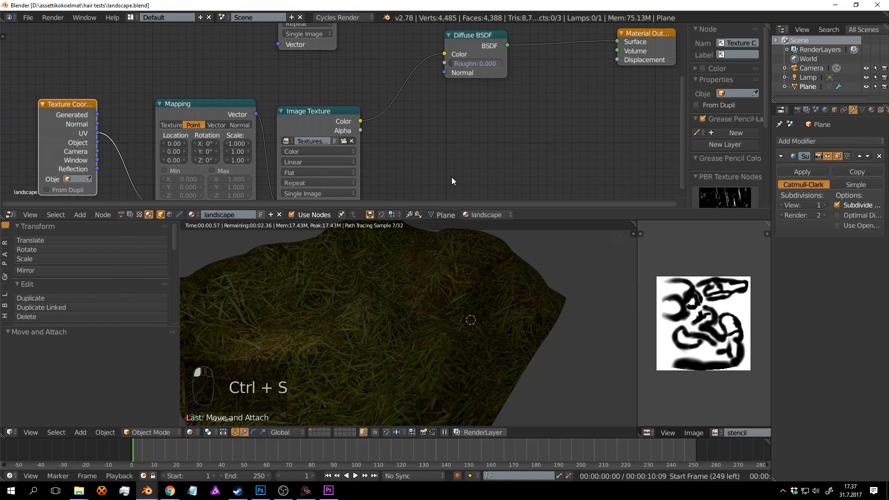
pyautogui.moveTo(451, 177); pyautogui.dragTo(470, 119, button='middle')
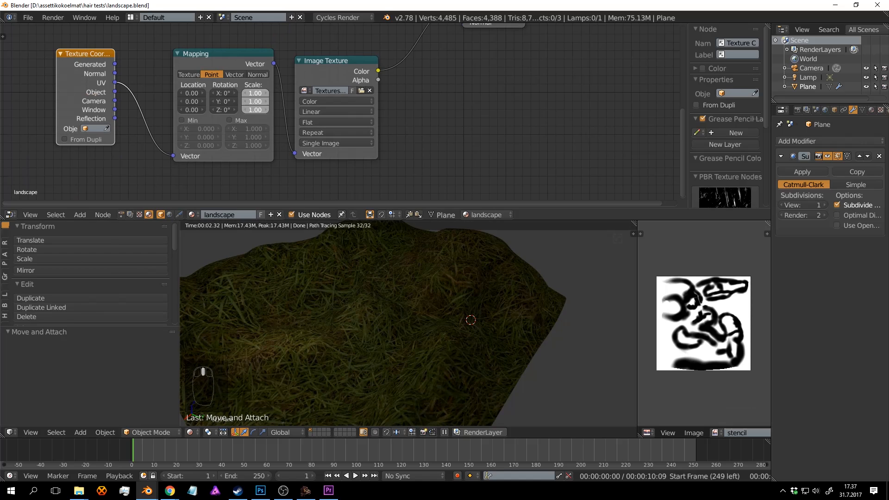
# Try scale values of 3 and 5 on all axes of the grass texture's Mapping node and inspect the tiling.
pyautogui.moveTo(257, 93); pyautogui.dragTo(256, 109)
pyautogui.press('Return')
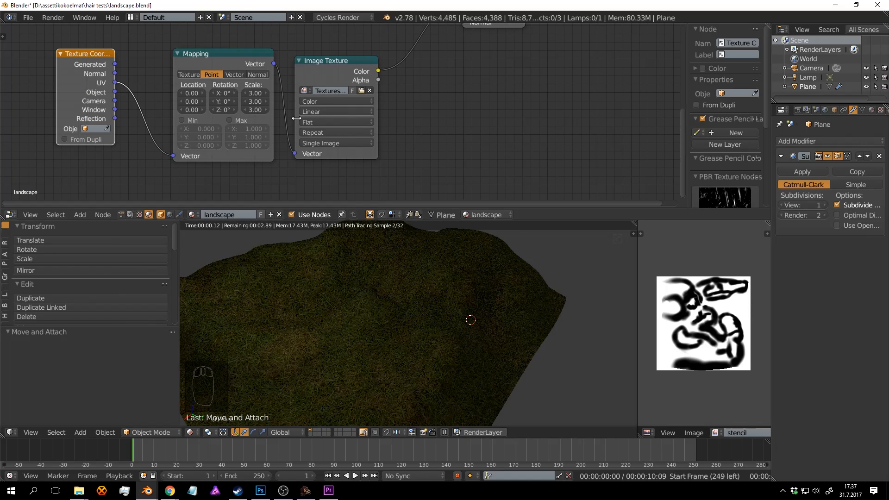
pyautogui.moveTo(346, 254); pyautogui.dragTo(366, 307, button='middle')
pyautogui.moveTo(251, 92)
pyautogui.mouseDown()
pyautogui.moveTo(251, 109)
pyautogui.moveTo(261, 102)
pyautogui.mouseUp()
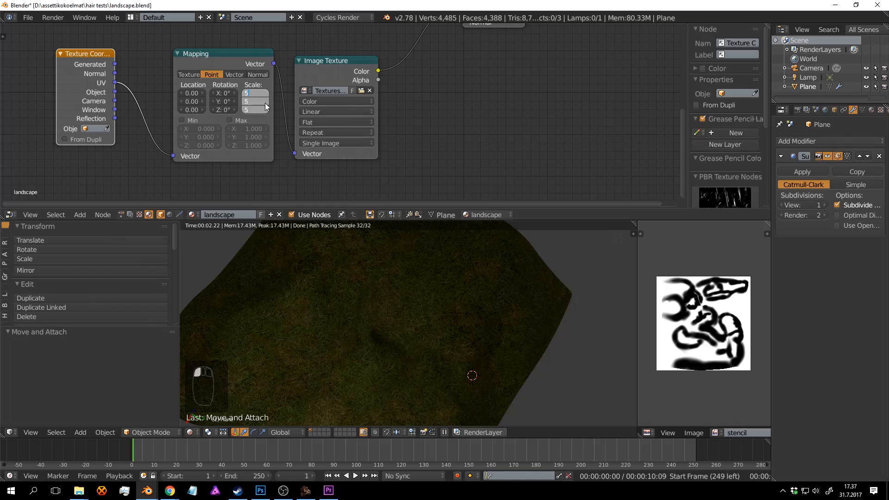
pyautogui.press('Return')
pyautogui.scroll(4, 468, 358)
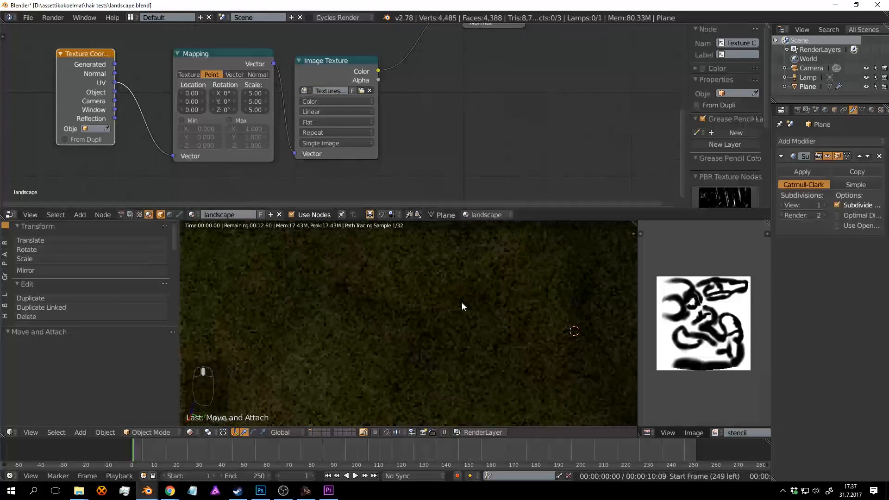
pyautogui.hotkey('ctrl', 's')
pyautogui.scroll(-1, 459, 313)
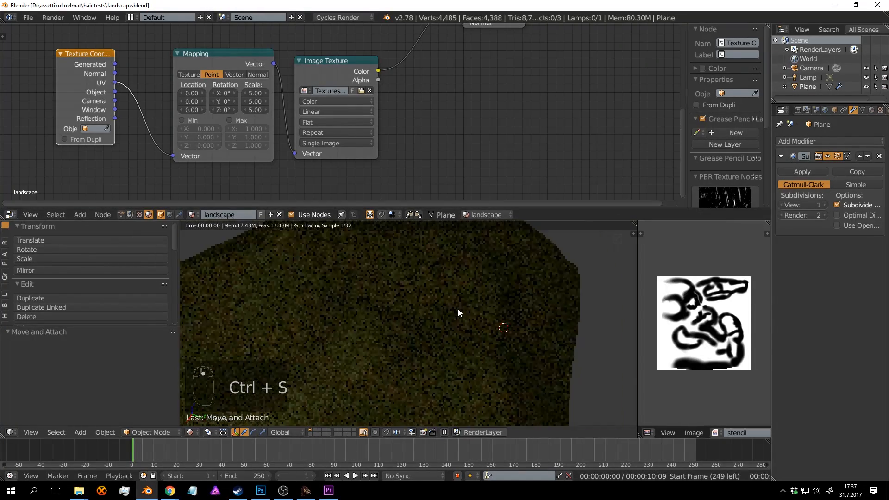
pyautogui.moveTo(459, 313); pyautogui.dragTo(484, 282, button='middle')
# Set the grass Mapping node's scale to 8 on all three axes and save the file.
pyautogui.moveTo(254, 93); pyautogui.dragTo(252, 93)
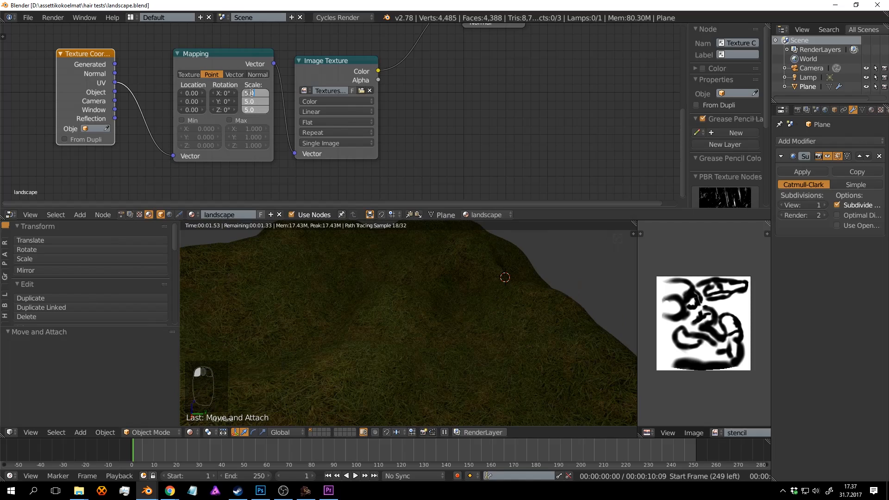
pyautogui.write('8')
pyautogui.press('Return')
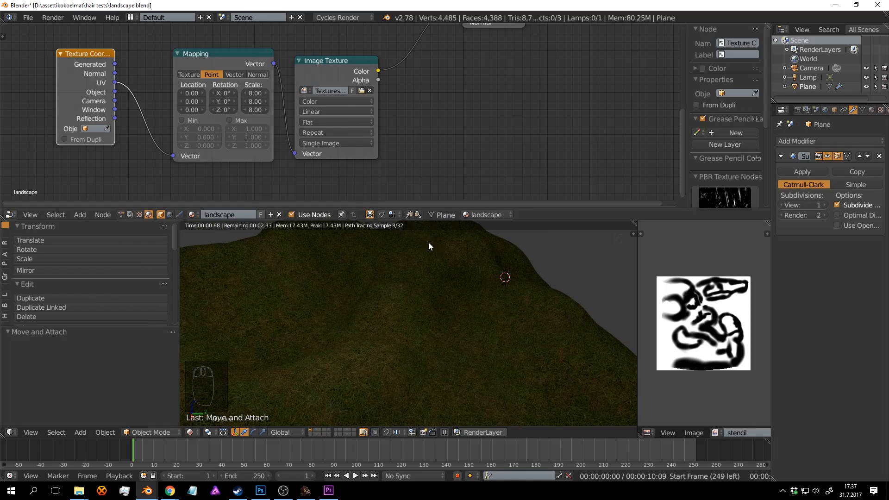
pyautogui.hotkey('ctrl', 's')
pyautogui.click(405, 258)
pyautogui.moveTo(492, 293); pyautogui.dragTo(431, 273, button='middle')
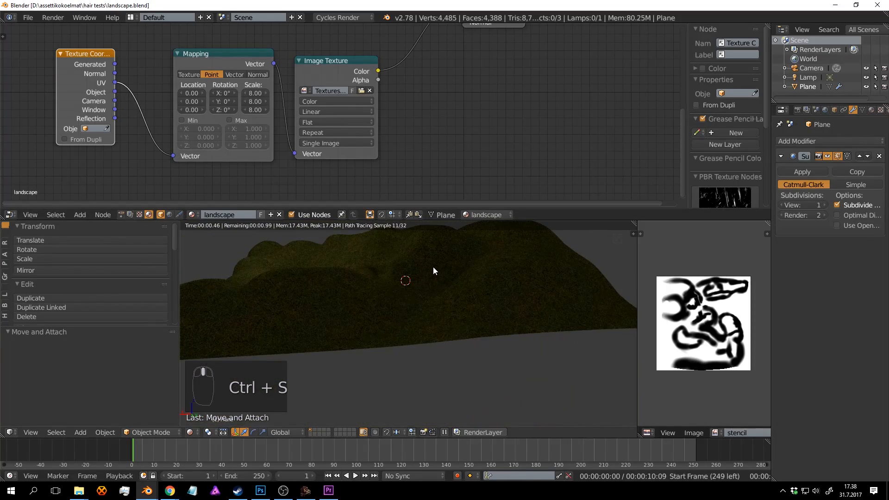
pyautogui.moveTo(359, 262); pyautogui.dragTo(463, 284, button='middle')
pyautogui.hotkey('ctrl', 's')
pyautogui.scroll(-2, 448, 113)
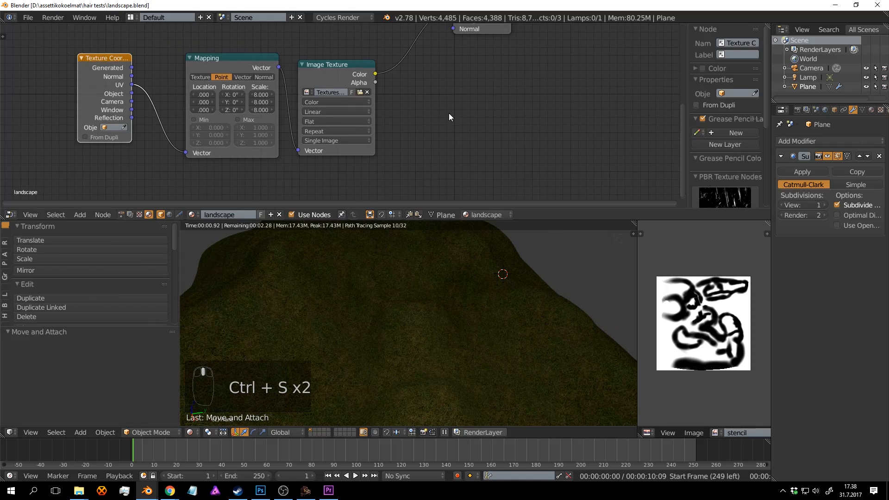
# Reposition the Diffuse BSDF node between the grass texture and the Material Output.
pyautogui.moveTo(449, 113); pyautogui.dragTo(401, 141, button='middle')
pyautogui.scroll(1, 401, 141)
pyautogui.moveTo(378, 79); pyautogui.dragTo(399, 72)
# Switch to Chrome and search the textures.com library for rock.
pyautogui.moveTo(169, 490)
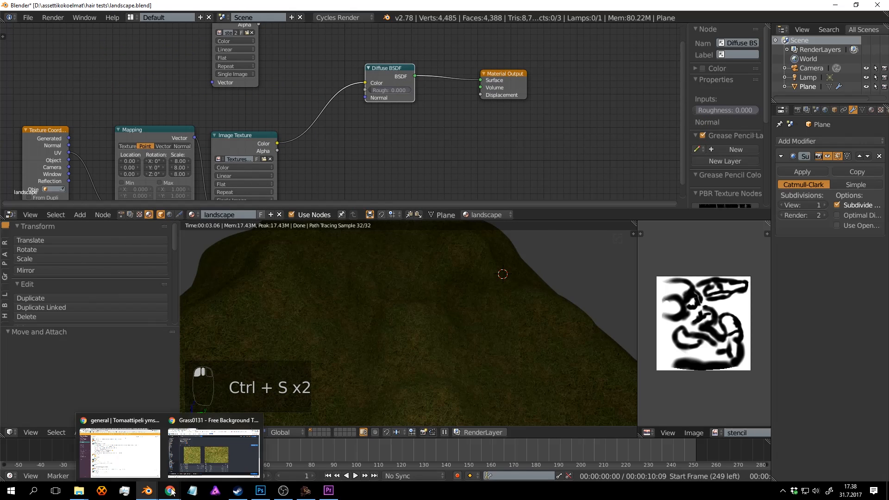
pyautogui.click(216, 442)
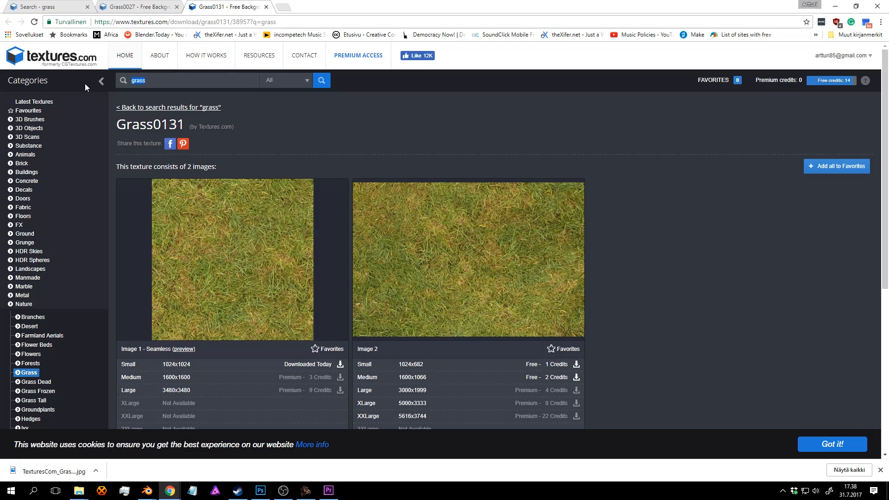
pyautogui.write('rock')
pyautogui.press('Return')
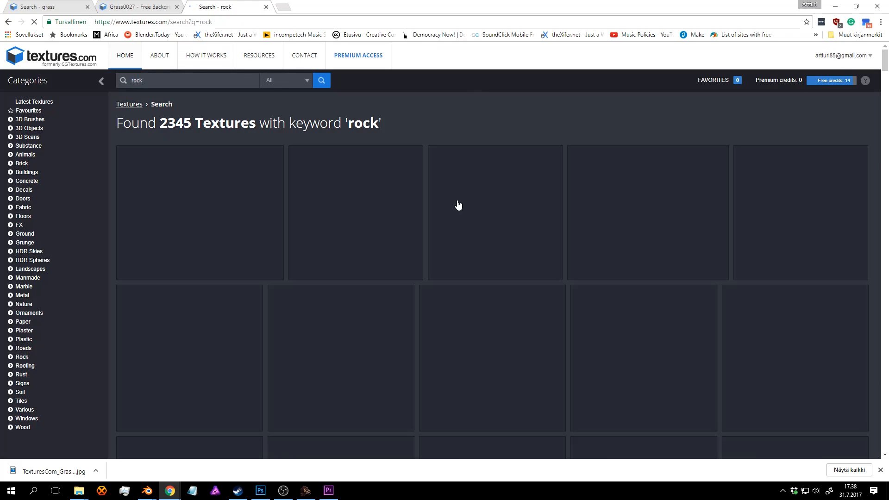
# Open the Cliffs0464 texture from the rock results and download its small 1024x1024 seamless image.
pyautogui.scroll(-7, 388, 213)
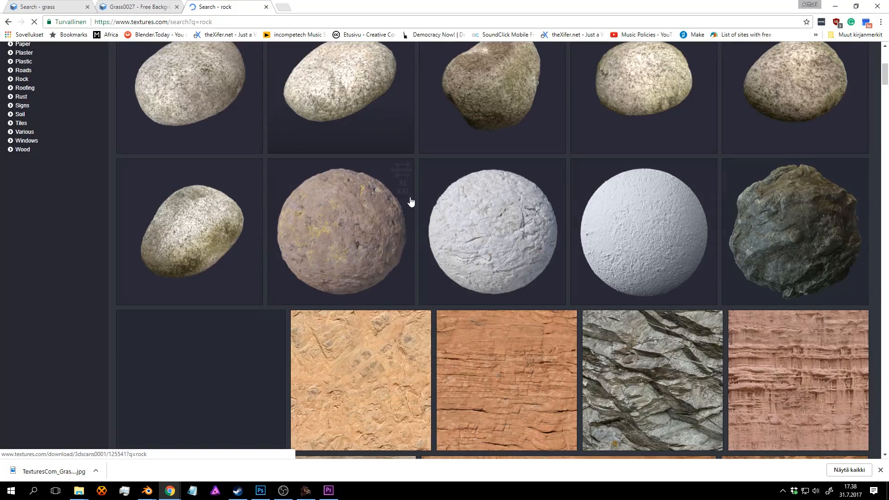
pyautogui.scroll(-7, 517, 232)
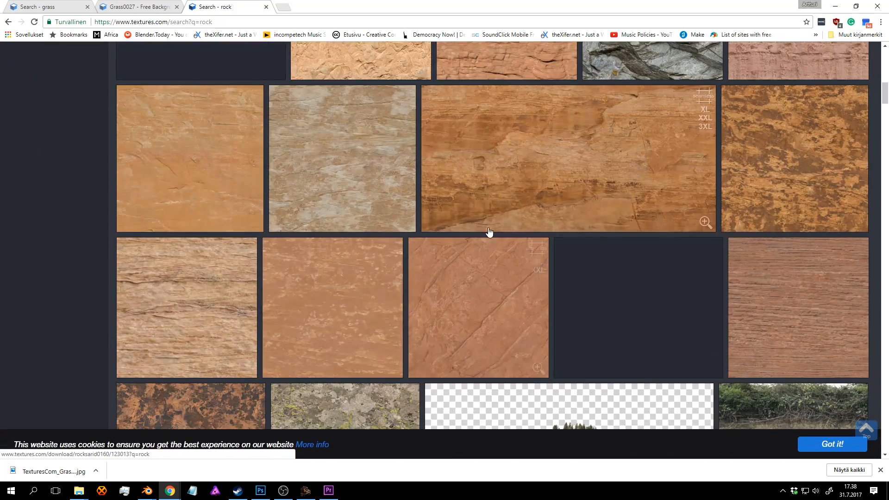
pyautogui.scroll(-6, 456, 210)
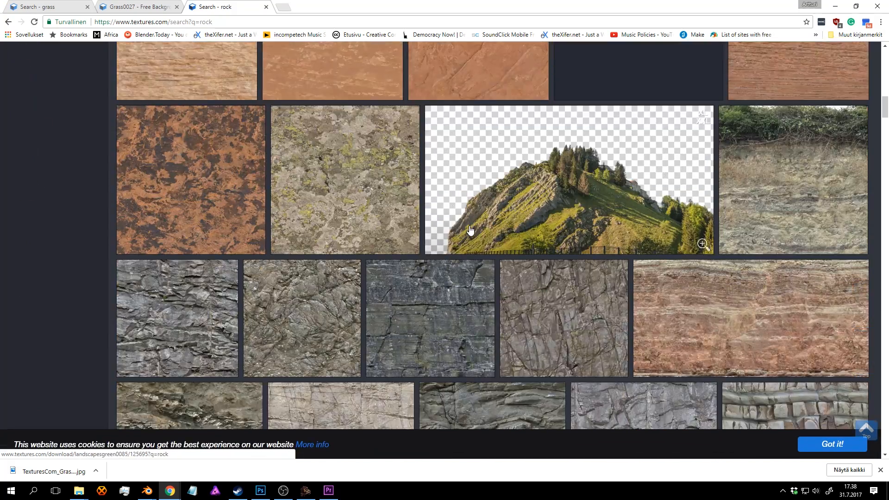
pyautogui.scroll(-3, 470, 231)
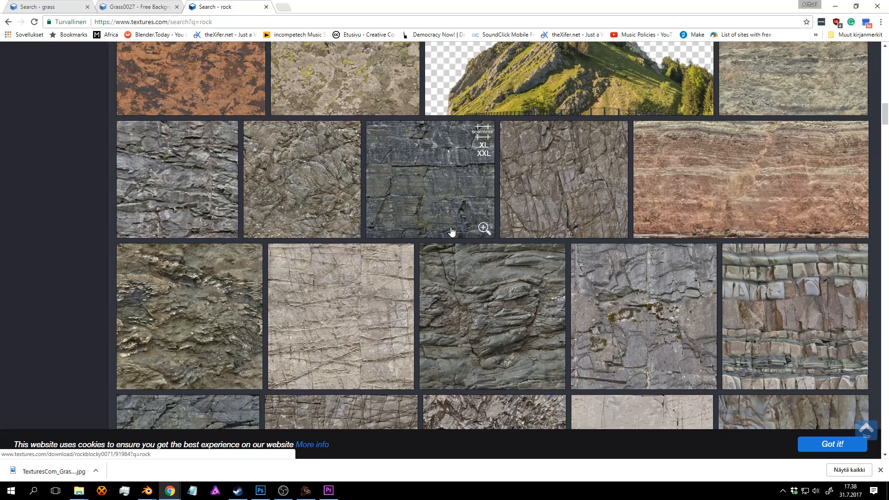
pyautogui.scroll(-2, 493, 282)
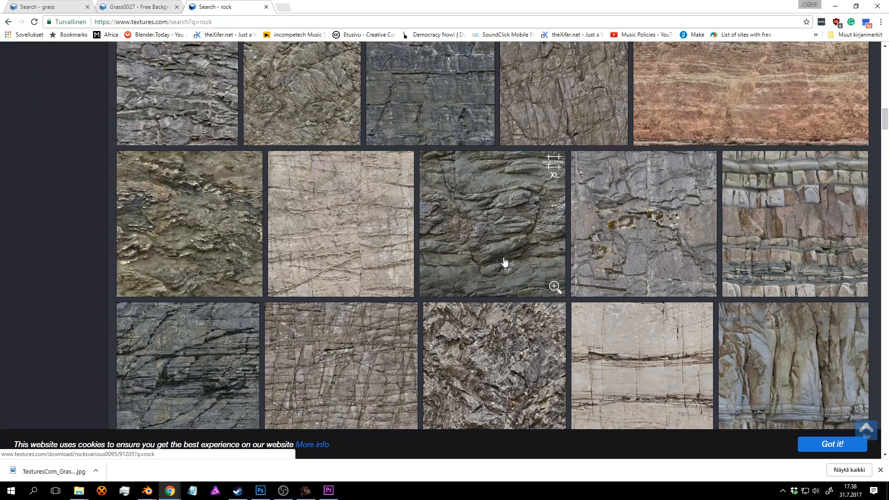
pyautogui.scroll(-6, 387, 233)
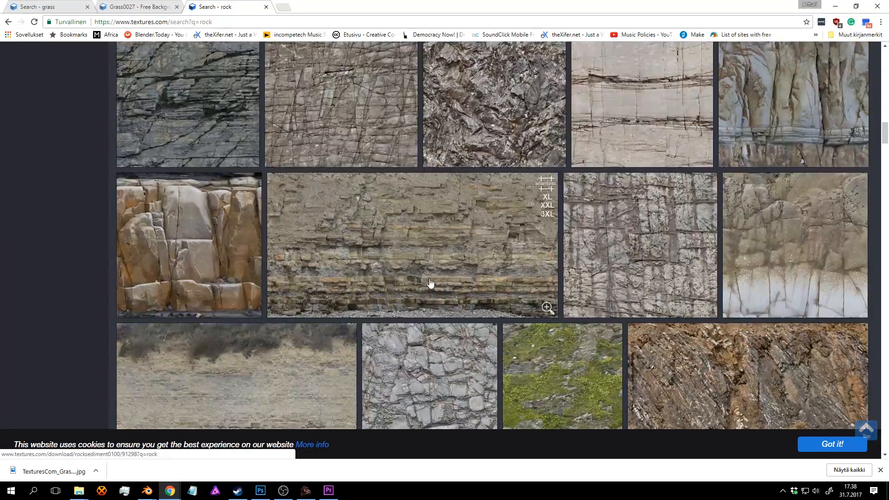
pyautogui.scroll(1, 508, 143)
pyautogui.click(508, 143)
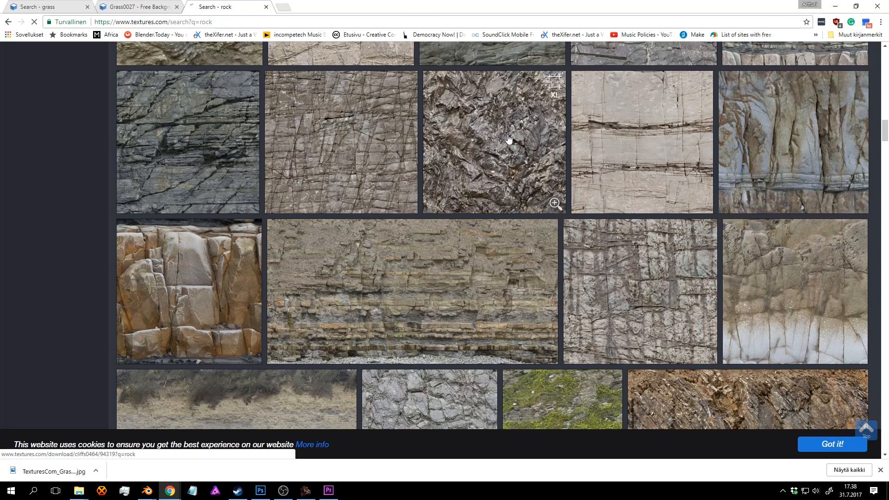
pyautogui.scroll(-2, 418, 251)
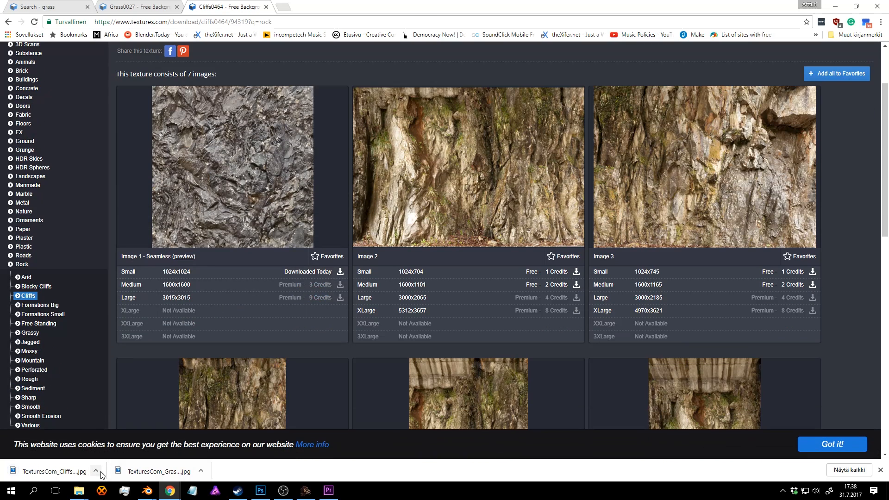
# Move the downloaded Cliffs0464 image from the chrome downloads folder into tekstuureita\ground.
pyautogui.click(95, 471)
pyautogui.click(111, 440)
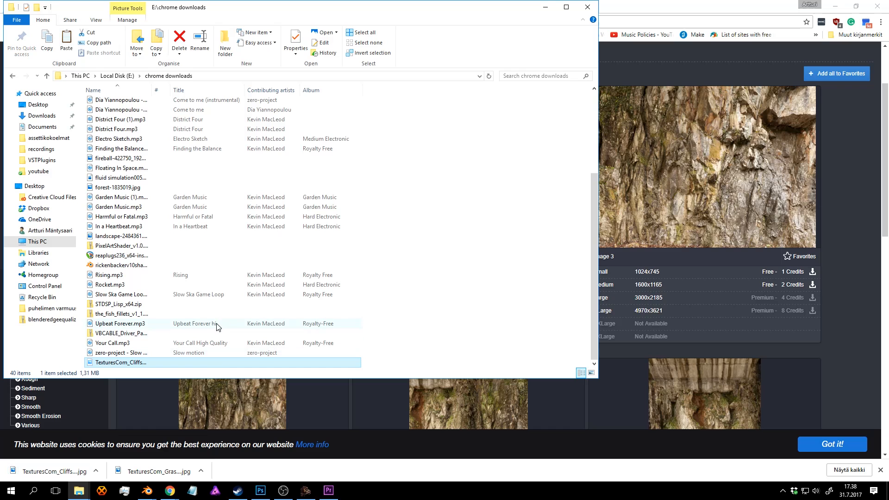
pyautogui.click(79, 491)
pyautogui.click(132, 461)
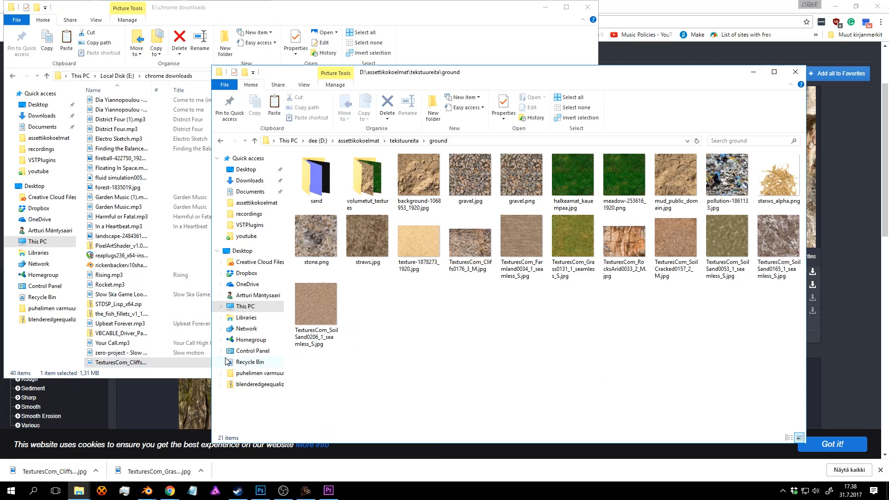
pyautogui.hotkey('ctrl', 'v')
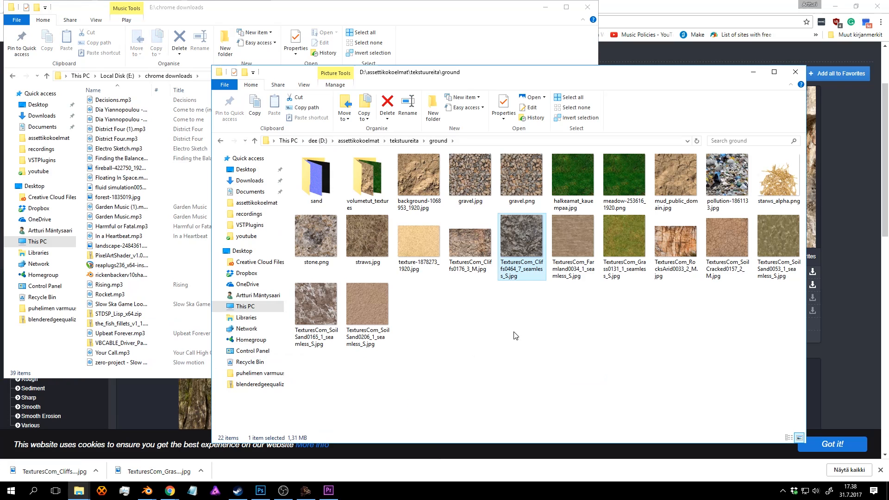
pyautogui.click(537, 360)
pyautogui.click(523, 243)
pyautogui.click(565, 352)
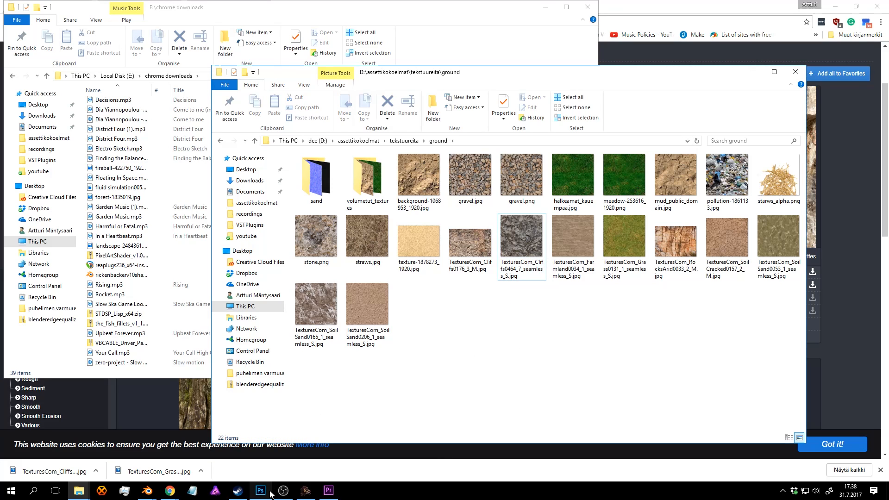
# Switch back to Blender, duplicate the stencil's Image Texture node, and place the two nodes apart above the grass texture.
pyautogui.click(189, 457)
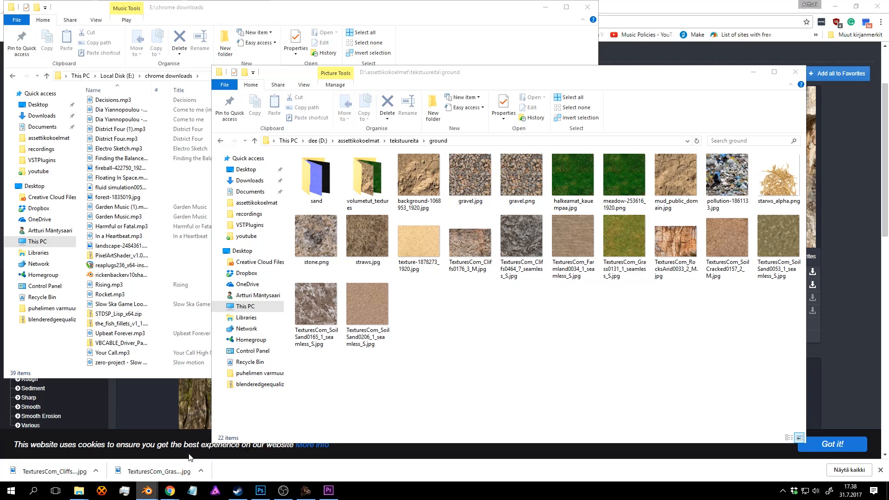
pyautogui.moveTo(147, 491)
pyautogui.click(115, 450)
pyautogui.moveTo(427, 128); pyautogui.dragTo(432, 149, button='middle')
pyautogui.scroll(-2, 340, 108)
pyautogui.click(289, 97)
pyautogui.hotkey('shift', 'd')
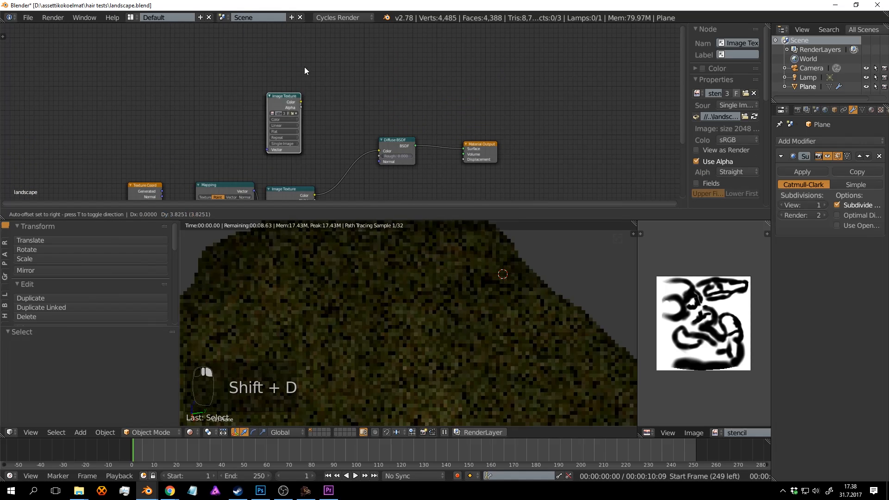
pyautogui.click(337, 47)
pyautogui.moveTo(291, 104); pyautogui.dragTo(282, 81)
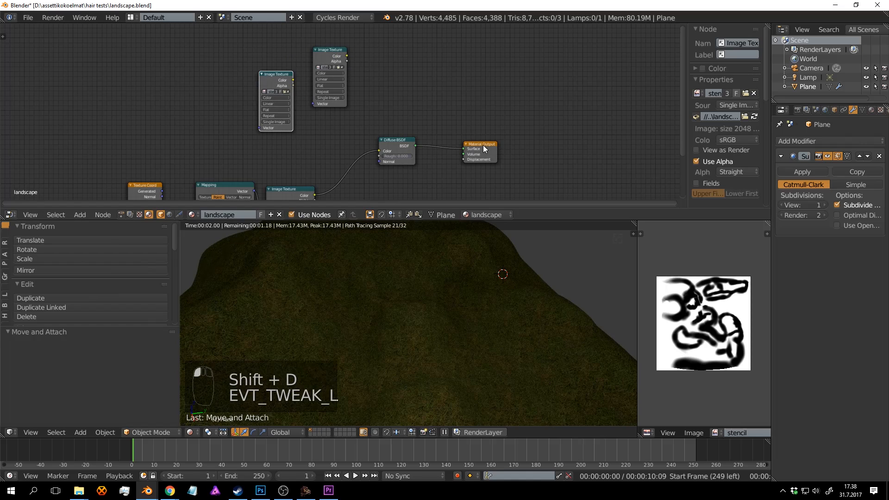
# Move the Material Output and Diffuse BSDF nodes farther away from the texture nodes.
pyautogui.moveTo(482, 145); pyautogui.dragTo(515, 146)
pyautogui.moveTo(407, 143); pyautogui.dragTo(447, 144)
pyautogui.scroll(4, 311, 171)
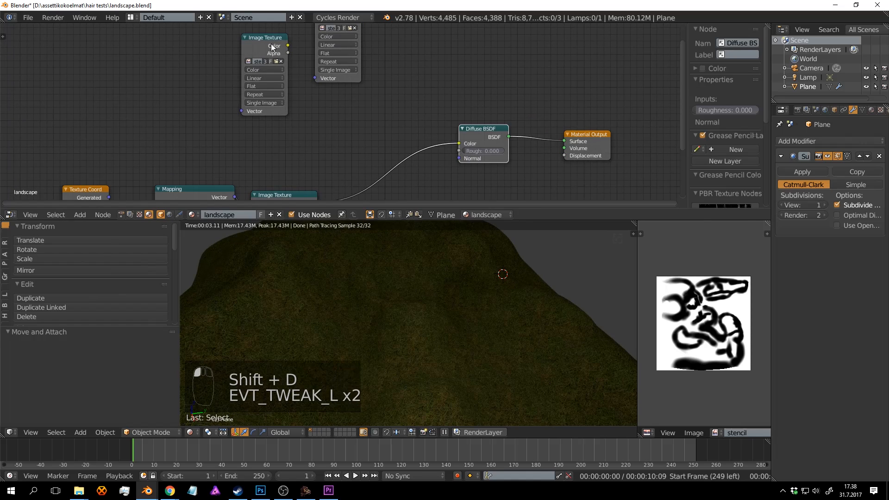
# Load the TexturesCom_Cliffs0464_7_seamless_S.jpg rock image from the ground folder into the Image Texture node nearest the grass texture.
pyautogui.moveTo(267, 43); pyautogui.dragTo(282, 78)
pyautogui.click(282, 79)
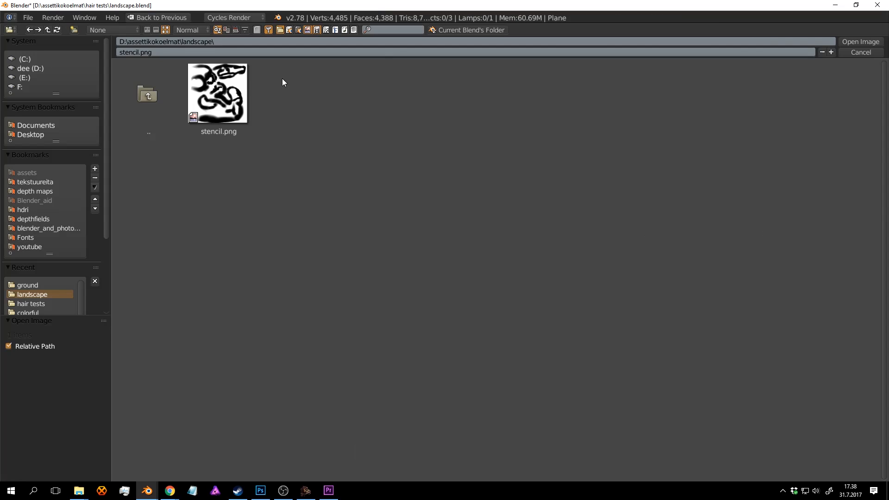
pyautogui.click(240, 41)
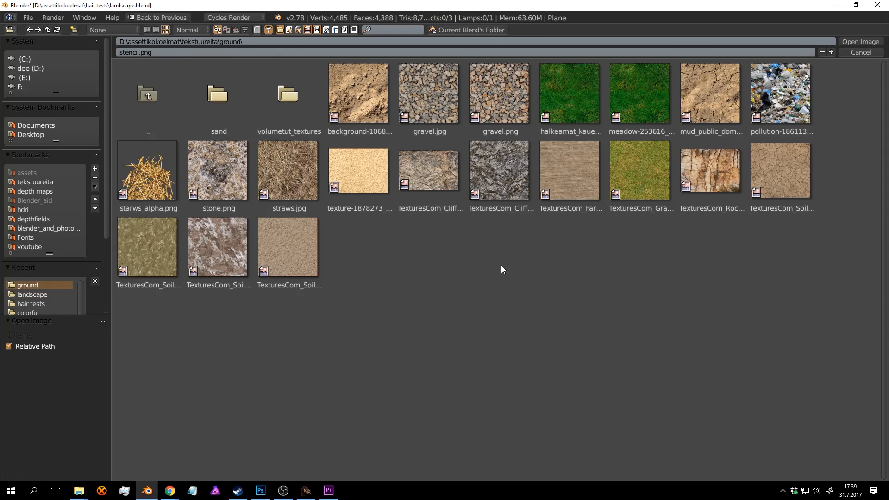
pyautogui.doubleClick(515, 178)
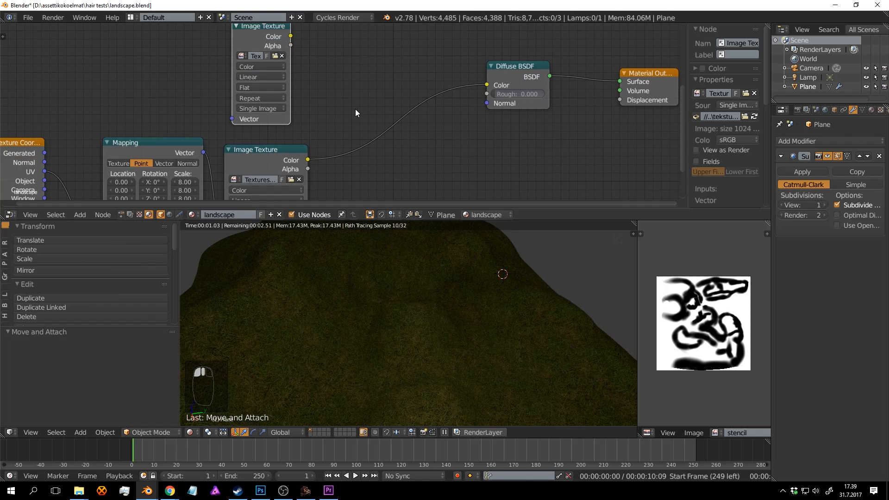
# Link the grass Mapping node's Vector output to the rock Image Texture's Vector input.
pyautogui.scroll(-2, 356, 111)
pyautogui.moveTo(307, 119); pyautogui.dragTo(326, 126, button='middle')
pyautogui.moveTo(244, 152); pyautogui.dragTo(268, 123)
pyautogui.moveTo(372, 106); pyautogui.dragTo(330, 101, button='middle')
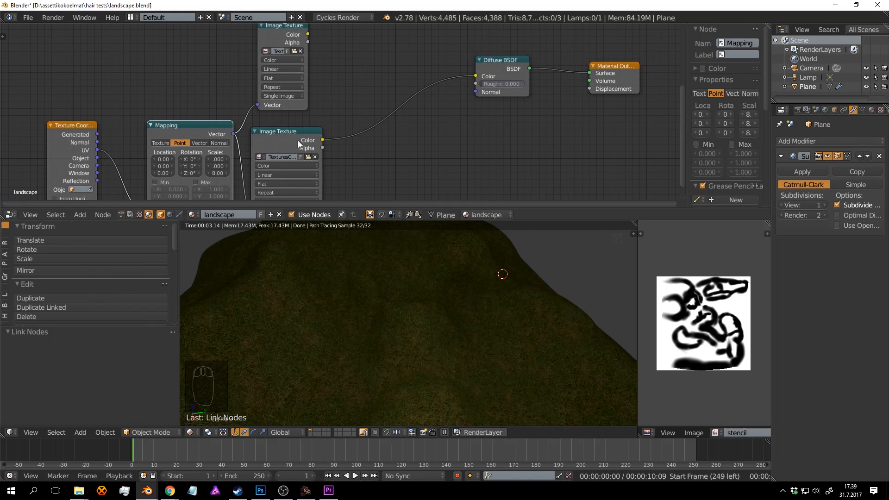
# Combine the rock and grass colors through a Mix node feeding the Diffuse BSDF, space out the nodes, and save the file.
pyautogui.keyDown('alt'); pyautogui.moveTo(298, 140); pyautogui.dragTo(293, 94, button='right'); pyautogui.keyUp('alt')
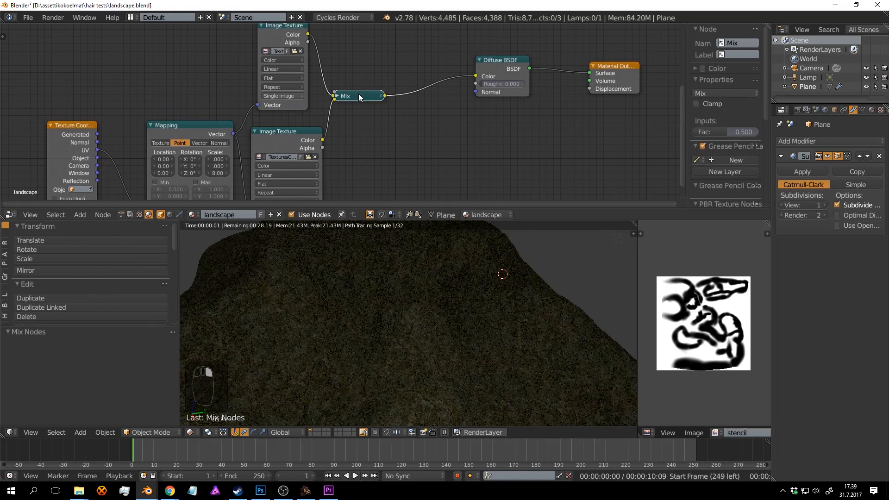
pyautogui.moveTo(362, 94); pyautogui.dragTo(343, 98, button='middle')
pyautogui.moveTo(343, 99); pyautogui.dragTo(426, 50)
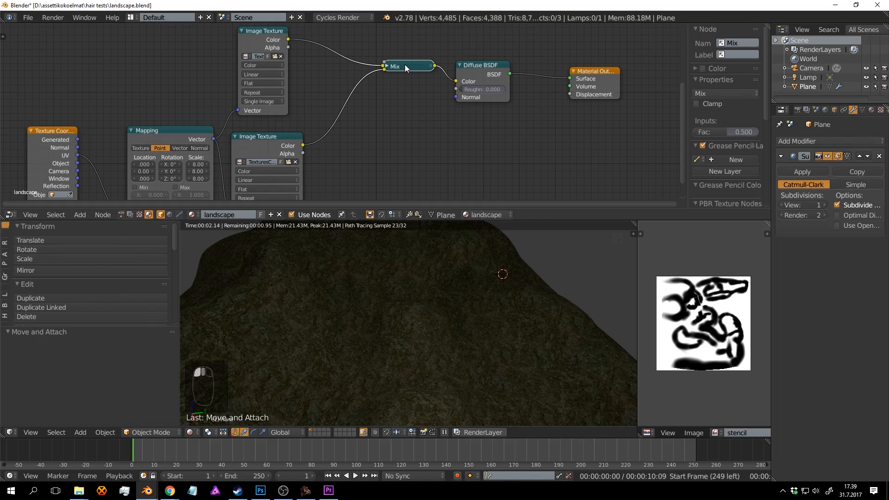
pyautogui.moveTo(393, 86); pyautogui.dragTo(358, 151, button='middle')
pyautogui.moveTo(444, 133); pyautogui.dragTo(459, 109)
pyautogui.moveTo(541, 138); pyautogui.dragTo(559, 121)
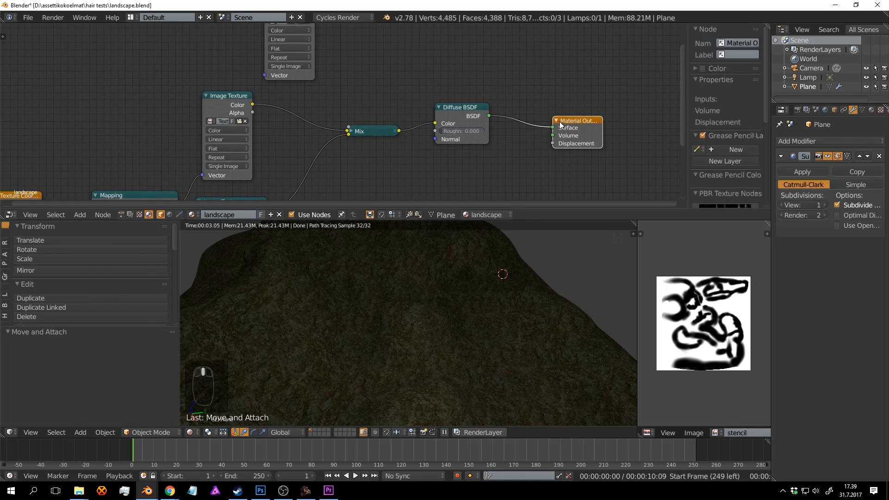
pyautogui.moveTo(419, 78); pyautogui.dragTo(439, 91, button='middle')
pyautogui.hotkey('ctrl', 's')
pyautogui.click(439, 91)
# Connect the stencil Image Texture's Color output to the Mix node's factor input and save the file.
pyautogui.moveTo(386, 87); pyautogui.dragTo(422, 129, button='middle')
pyautogui.scroll(-1, 362, 71)
pyautogui.moveTo(338, 53); pyautogui.dragTo(289, 48)
pyautogui.moveTo(344, 66); pyautogui.dragTo(336, 55, button='middle')
pyautogui.scroll(1, 336, 55)
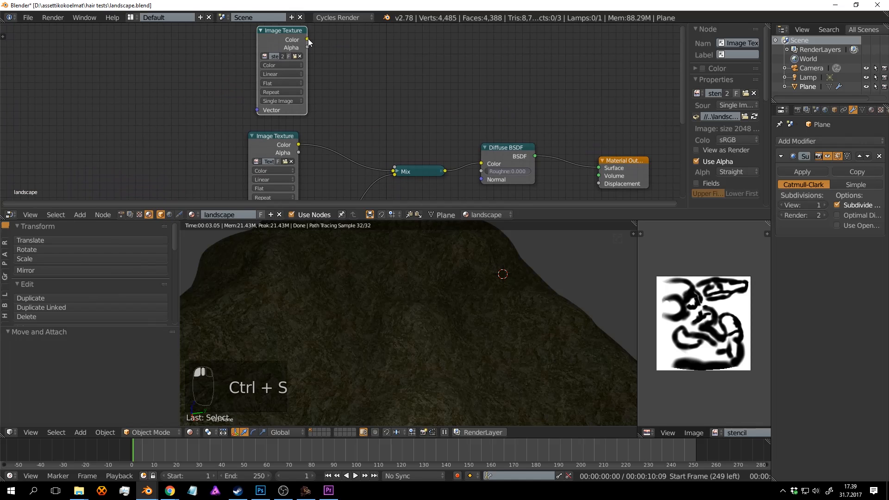
pyautogui.moveTo(307, 39); pyautogui.dragTo(397, 171)
pyautogui.hotkey('ctrl', 's')
pyautogui.click(491, 306)
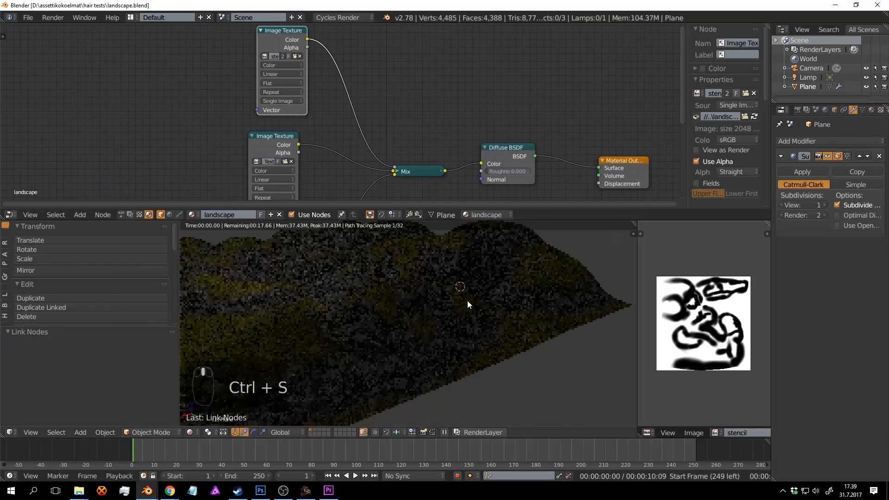
# Examine how the rock and grass textures are distributed over the rendered landscape, saving the file again.
pyautogui.hotkey('ctrl', 's')
pyautogui.moveTo(500, 292); pyautogui.dragTo(470, 317, button='middle')
pyautogui.hotkey('ctrl', 's')
pyautogui.click(496, 304)
pyautogui.hotkey('ctrl', 's')
pyautogui.click(477, 338)
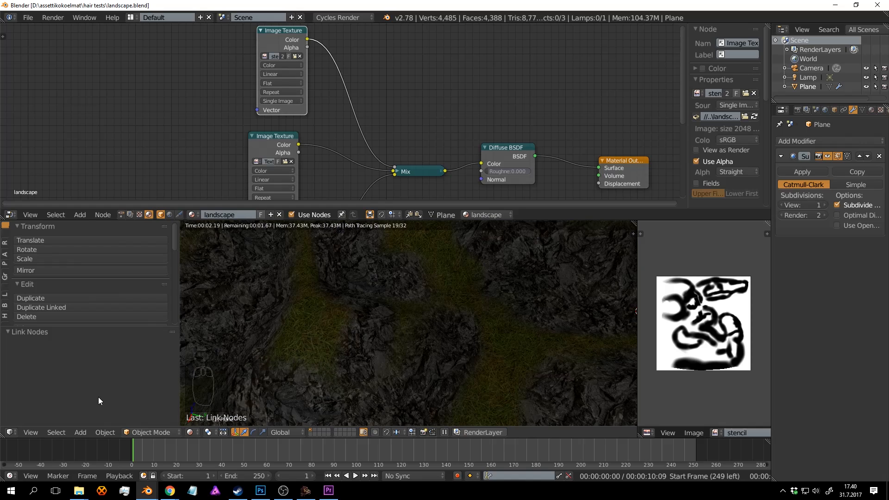
pyautogui.click(282, 492)
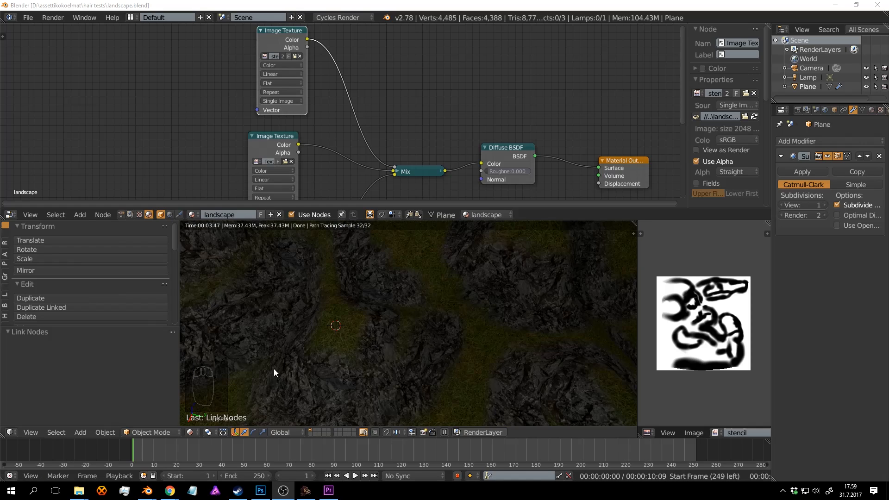
# Select the Lamp and show the 3D view in solid shading.
pyautogui.moveTo(421, 340)
pyautogui.mouseDown(button='middle')
pyautogui.moveTo(396, 318)
pyautogui.moveTo(407, 299)
pyautogui.moveTo(416, 312)
pyautogui.moveTo(405, 308)
pyautogui.moveTo(457, 290)
pyautogui.moveTo(462, 275)
pyautogui.moveTo(427, 271)
pyautogui.moveTo(406, 238)
pyautogui.moveTo(435, 272)
pyautogui.mouseUp(button='middle')
pyautogui.hotkey('shift', 'z')
pyautogui.rightClick(417, 257)
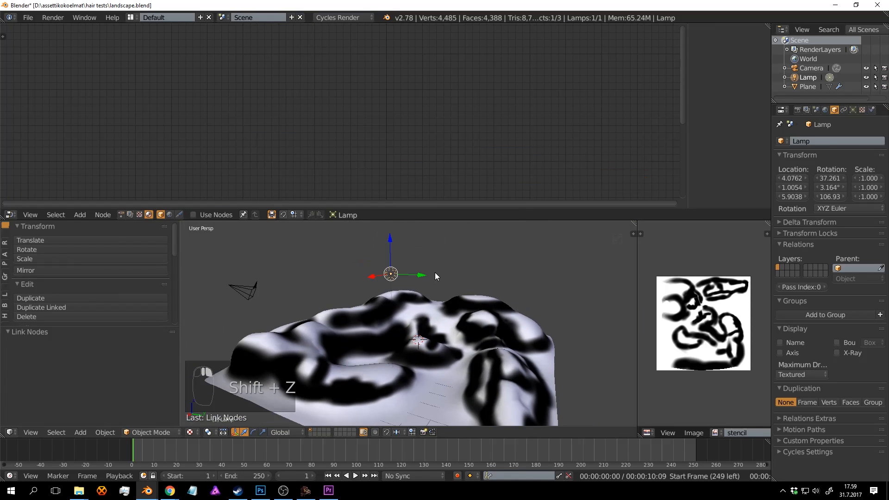
pyautogui.hotkey('shift', 'z')
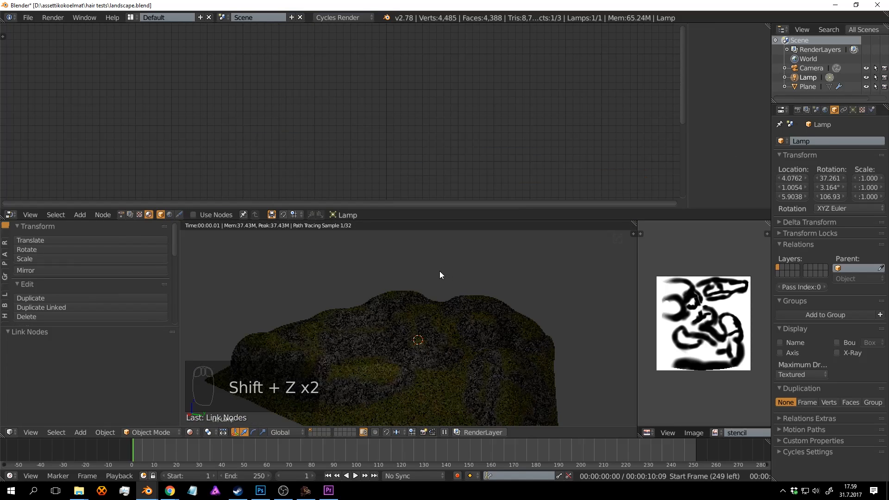
pyautogui.hotkey('shift', 'z')
pyautogui.moveTo(413, 313)
pyautogui.mouseDown(button='middle')
pyautogui.moveTo(400, 282)
pyautogui.moveTo(402, 307)
pyautogui.moveTo(388, 290)
pyautogui.moveTo(426, 277)
pyautogui.moveTo(401, 290)
pyautogui.mouseUp(button='middle')
pyautogui.click(193, 432)
pyautogui.click(212, 401)
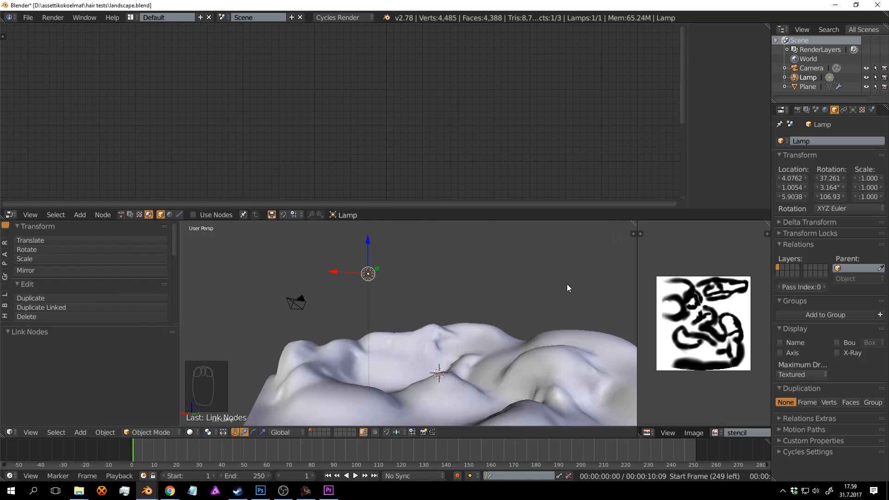
# Save the file and set the Lamp's type to Sun.
pyautogui.moveTo(491, 292)
pyautogui.mouseDown(button='middle')
pyautogui.moveTo(429, 306)
pyautogui.moveTo(462, 302)
pyautogui.moveTo(463, 314)
pyautogui.mouseUp(button='middle')
pyautogui.hotkey('shift', 'z')
pyautogui.hotkey('shift', 'z')
pyautogui.hotkey('ctrl', 's')
pyautogui.click(463, 313)
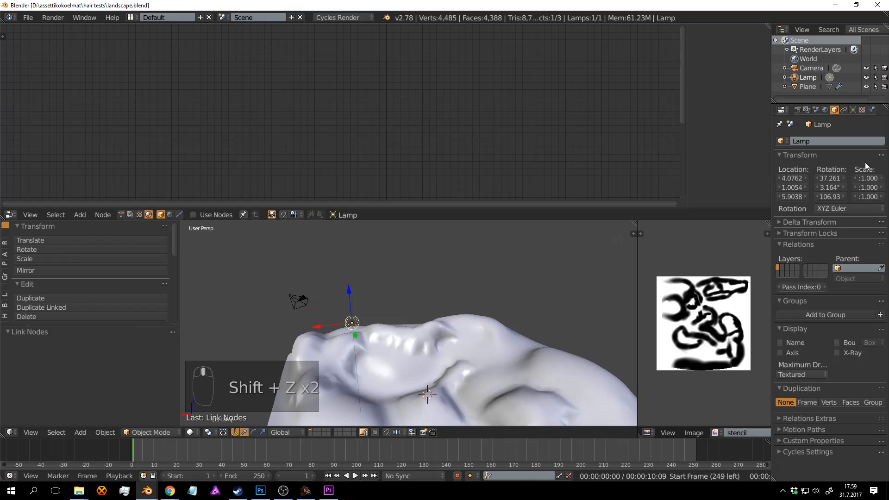
pyautogui.click(854, 110)
pyautogui.click(814, 192)
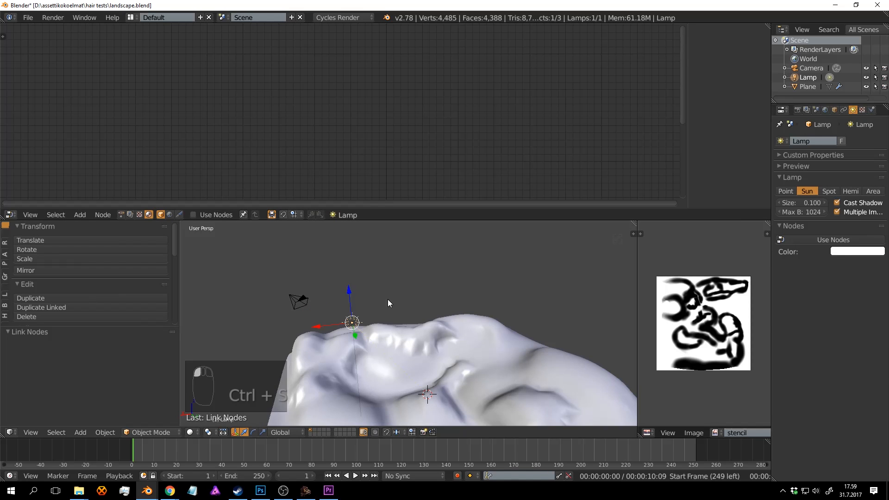
# Rotate the Sun lamp about 23 degrees, then switch the 3D view to rendered shading and save the file.
pyautogui.moveTo(387, 299)
pyautogui.mouseDown(button='middle')
pyautogui.moveTo(464, 284)
pyautogui.moveTo(527, 289)
pyautogui.moveTo(458, 304)
pyautogui.moveTo(488, 308)
pyautogui.moveTo(443, 274)
pyautogui.mouseUp(button='middle')
pyautogui.press('r')
pyautogui.click(499, 301)
pyautogui.hotkey('shift', 'z')
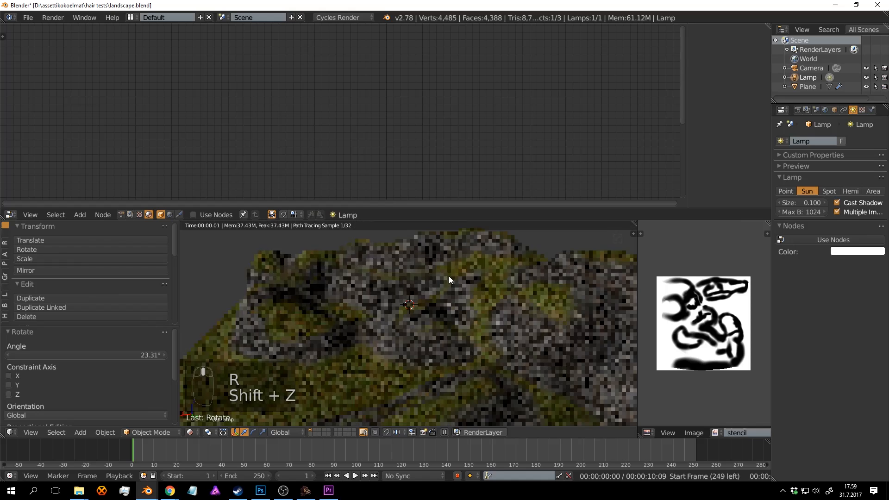
pyautogui.hotkey('ctrl', 's')
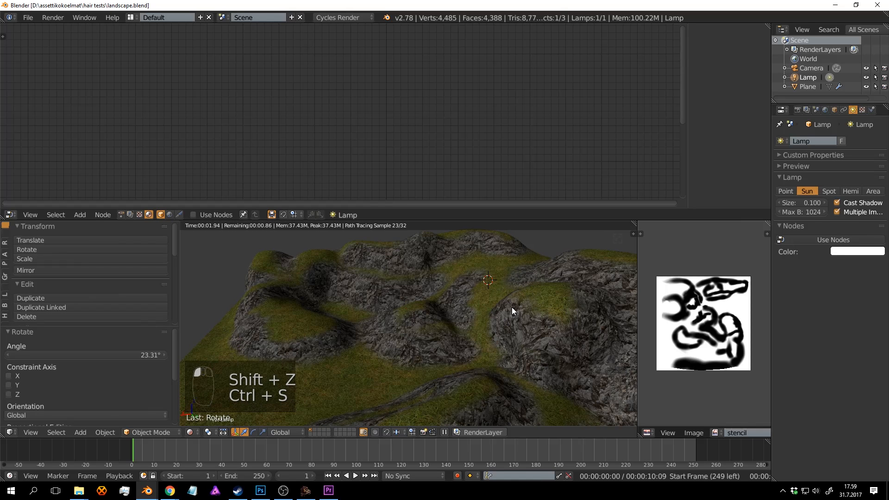
# Select the landscape plane and move its material's Mix node clear of the links around it.
pyautogui.rightClick(532, 317)
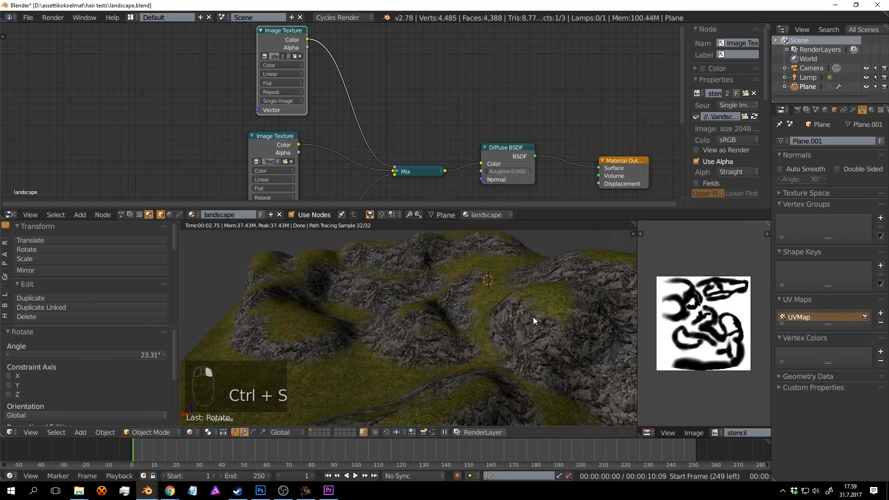
pyautogui.moveTo(361, 145); pyautogui.dragTo(396, 106)
pyautogui.moveTo(396, 107); pyautogui.dragTo(299, 132, button='middle')
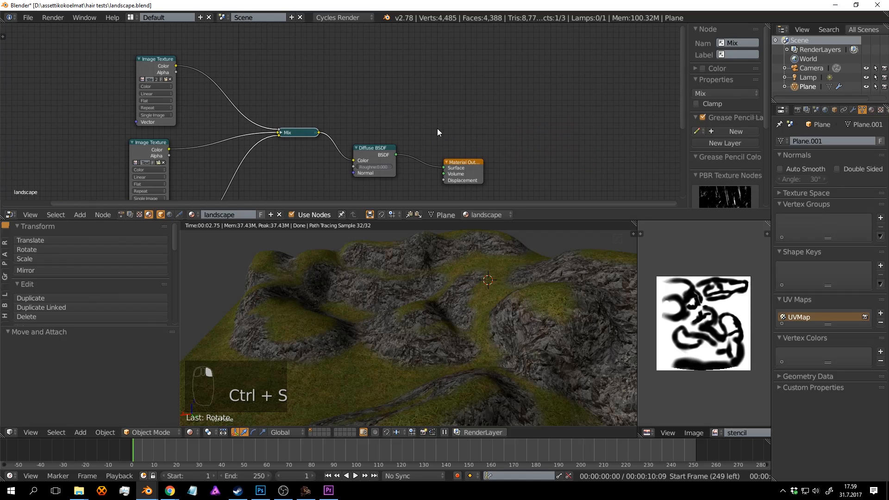
# Widen the properties editor, set the render Feature Set to Experimental and save the file.
pyautogui.click(797, 110)
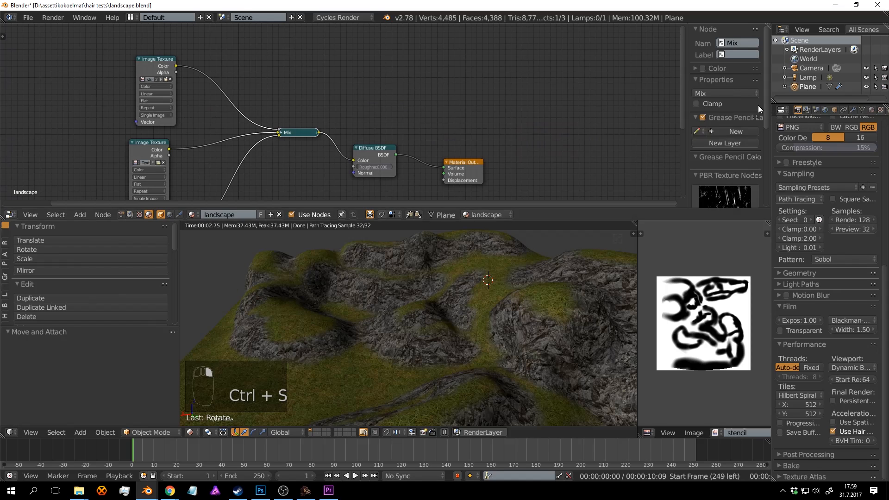
pyautogui.scroll(-1, 757, 105)
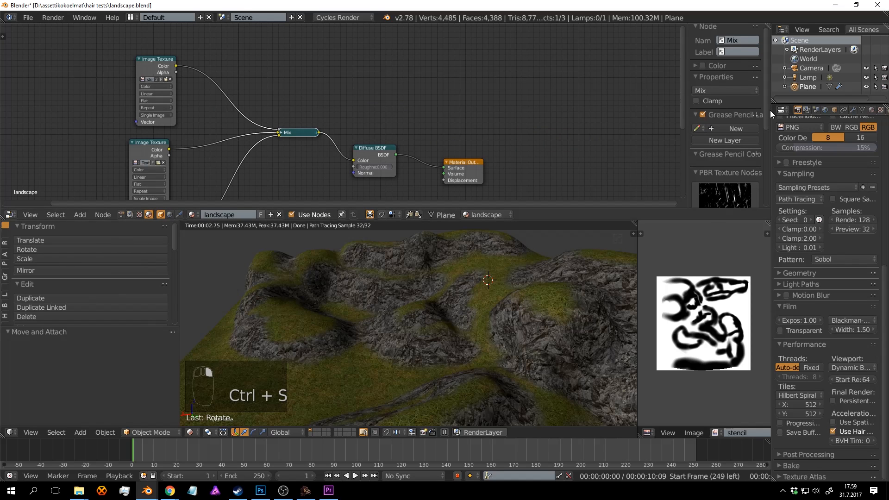
pyautogui.moveTo(770, 110); pyautogui.dragTo(685, 116)
pyautogui.scroll(12, 768, 183)
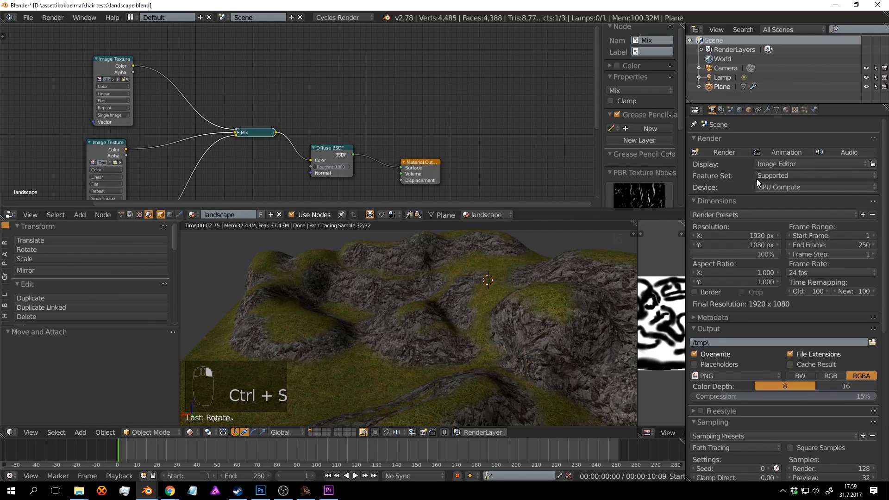
pyautogui.moveTo(516, 282); pyautogui.dragTo(523, 348, button='middle')
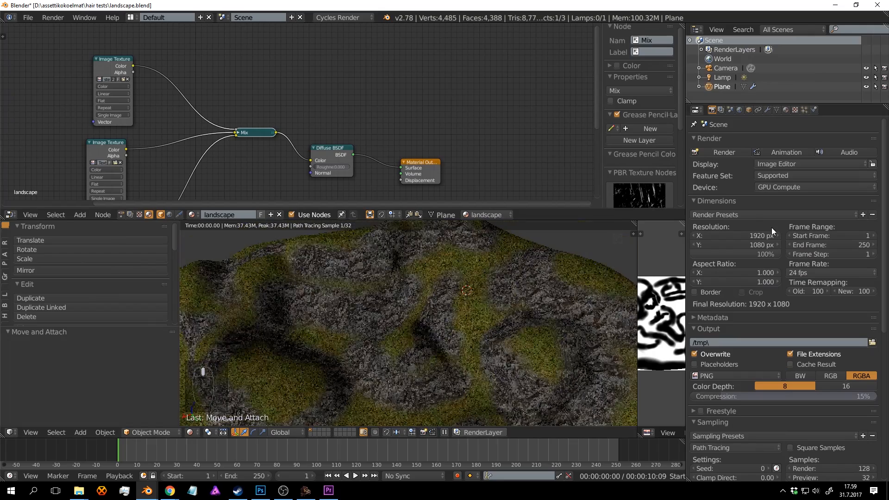
pyautogui.click(785, 176)
pyautogui.click(784, 163)
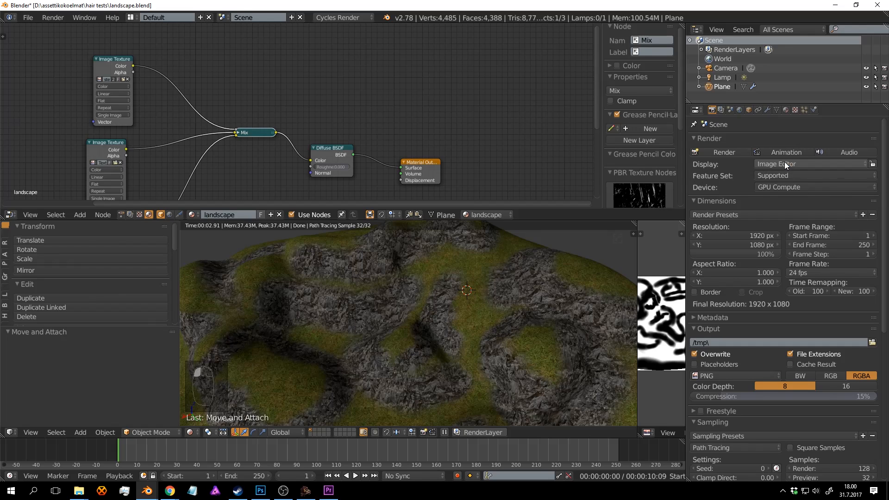
pyautogui.click(779, 176)
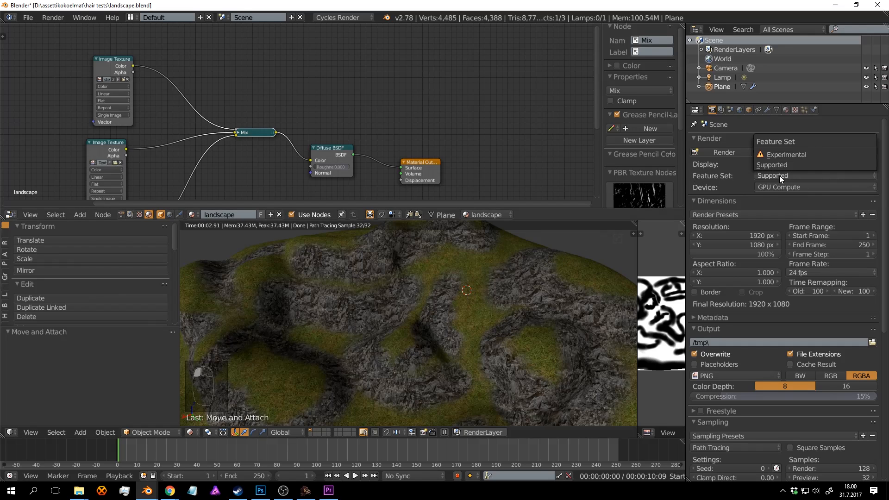
pyautogui.click(785, 154)
pyautogui.hotkey('ctrl', 's')
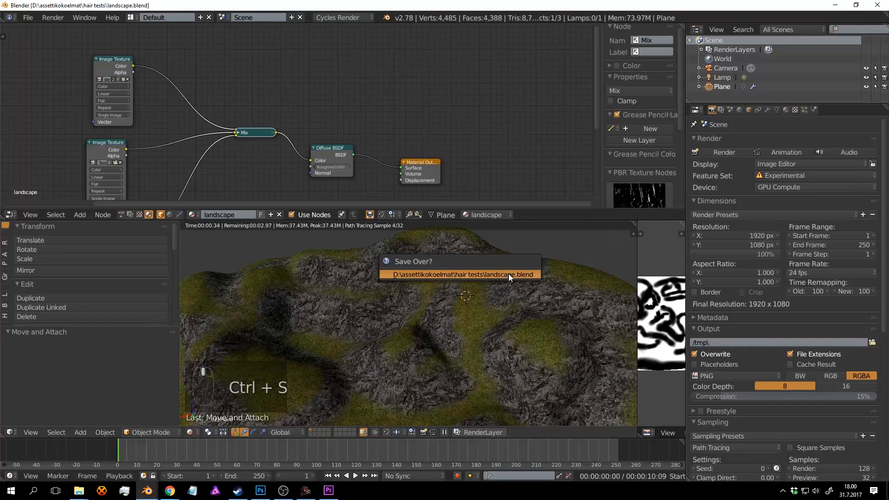
pyautogui.click(508, 269)
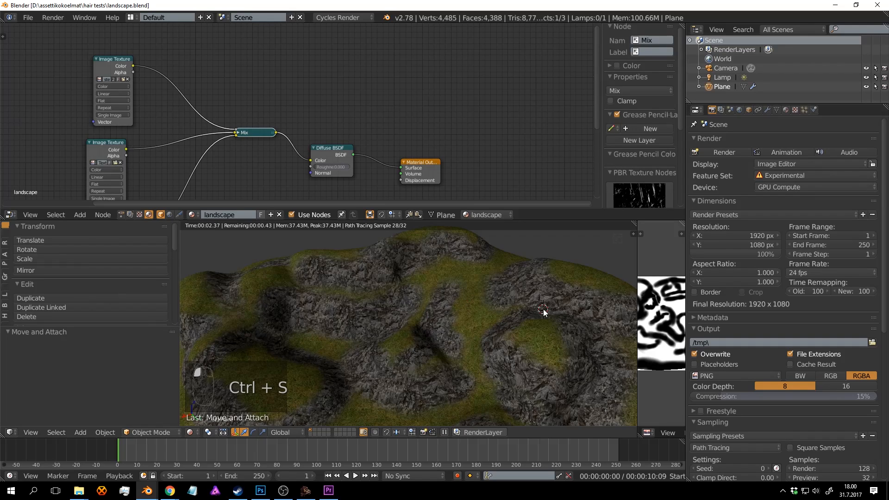
pyautogui.hotkey('ctrl', 's')
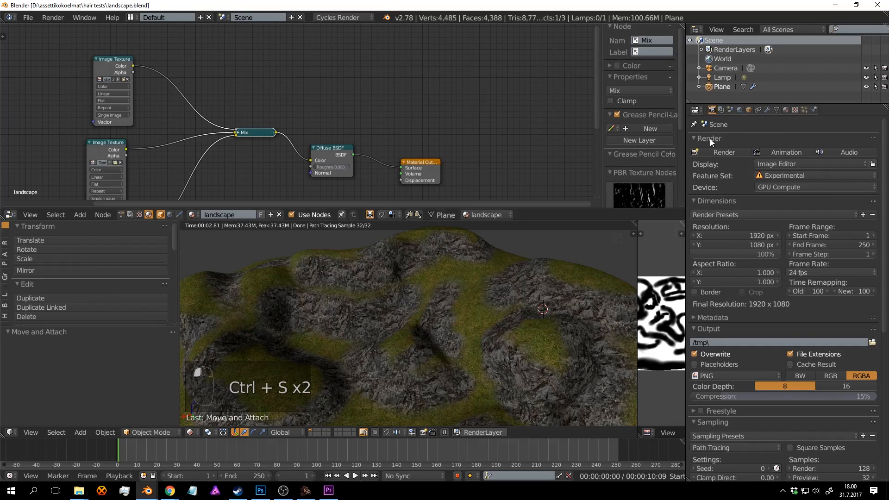
# Turn on Adaptive subdivision in the plane's Subsurf modifier and save the file.
pyautogui.moveTo(310, 75); pyautogui.dragTo(326, 46, button='middle')
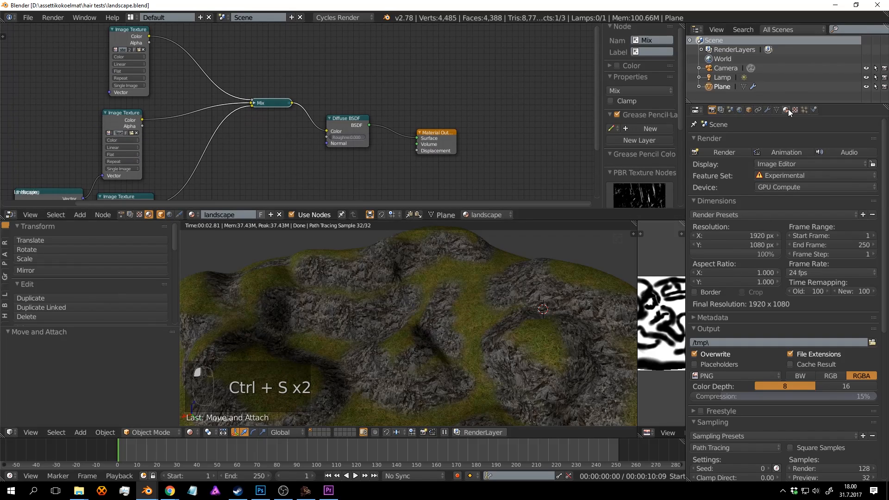
pyautogui.click(767, 110)
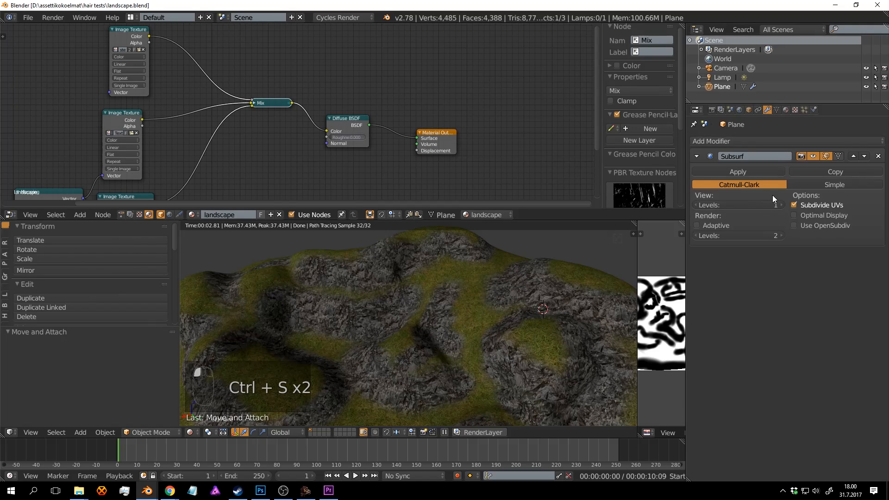
pyautogui.click(697, 226)
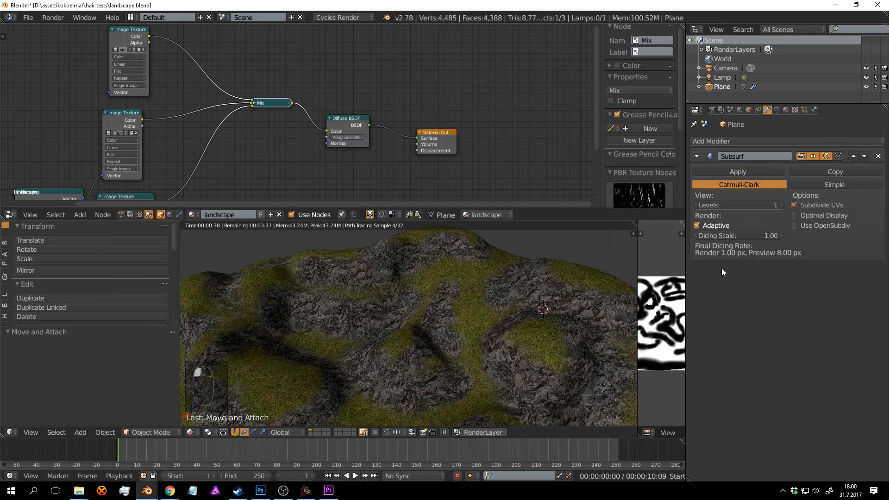
pyautogui.hotkey('ctrl', 's')
pyautogui.click(571, 284)
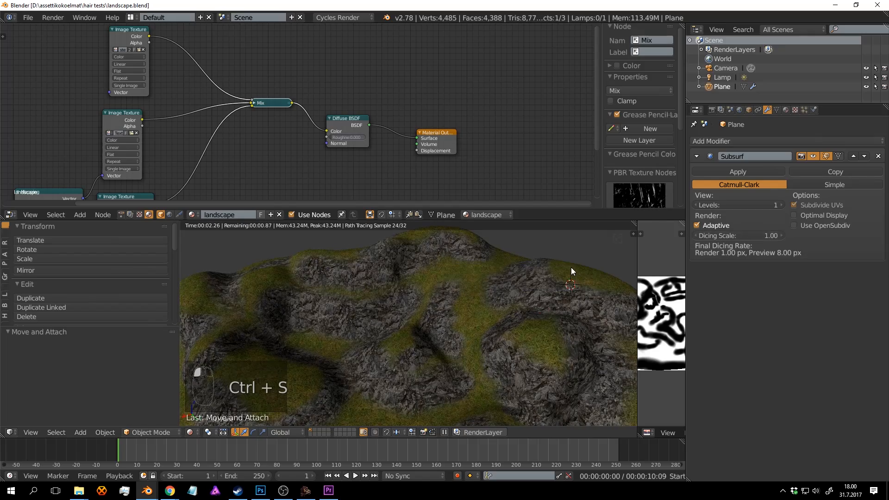
# Set the landscape material's displacement method to Both in its settings and save the file.
pyautogui.moveTo(571, 268); pyautogui.dragTo(516, 259, button='middle')
pyautogui.moveTo(529, 291); pyautogui.dragTo(416, 285, button='middle')
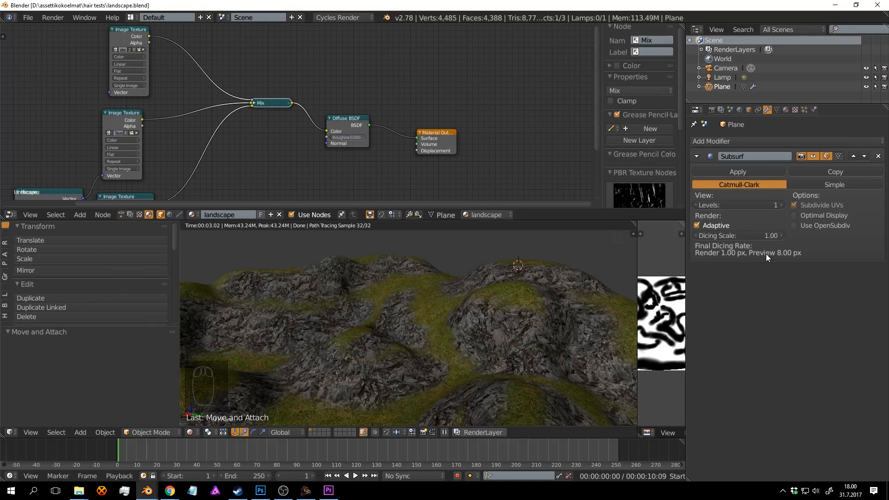
pyautogui.click(787, 110)
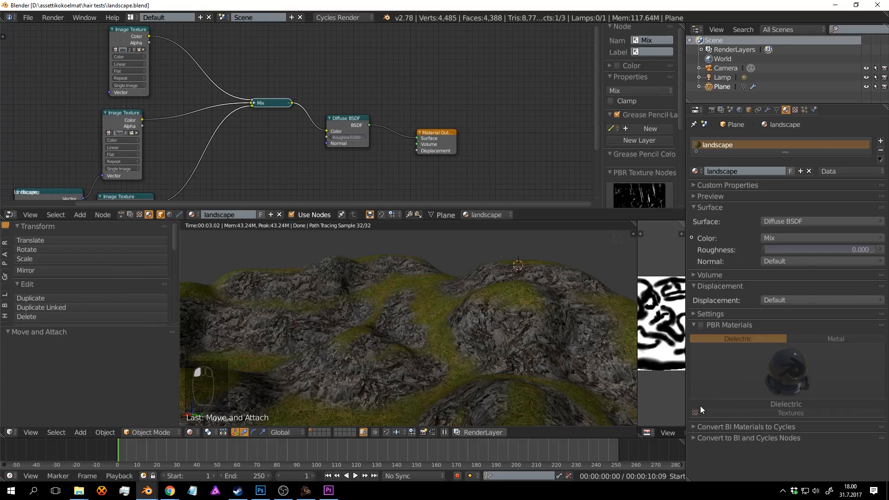
pyautogui.click(693, 314)
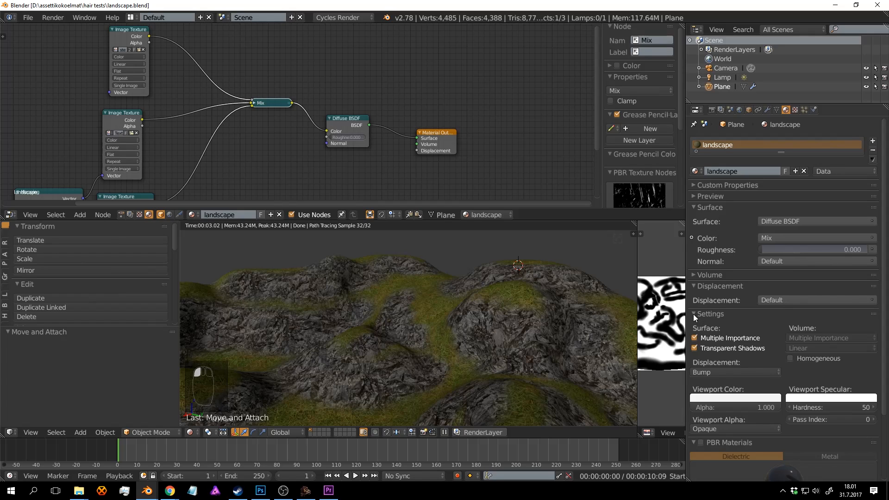
pyautogui.scroll(-4, 693, 311)
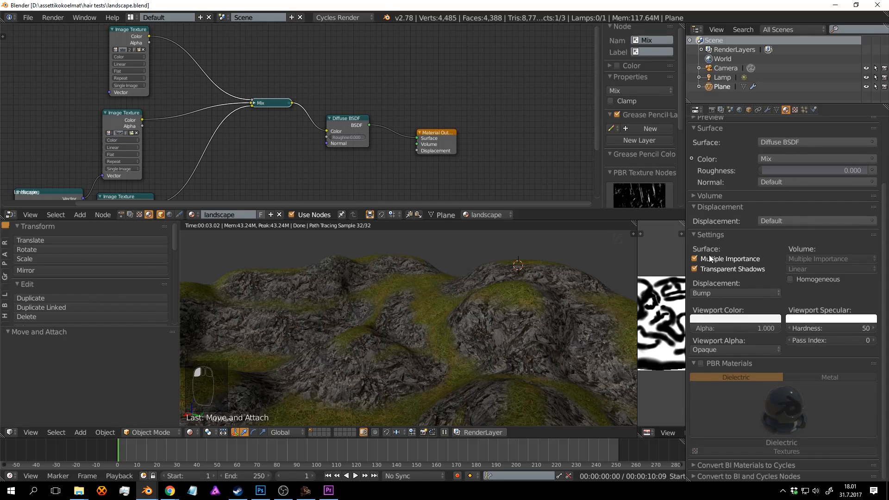
pyautogui.click(723, 294)
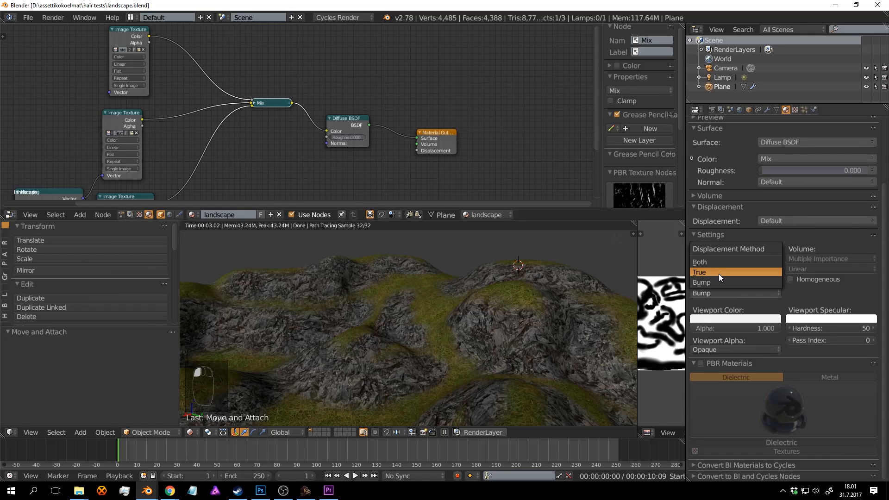
pyautogui.click(723, 262)
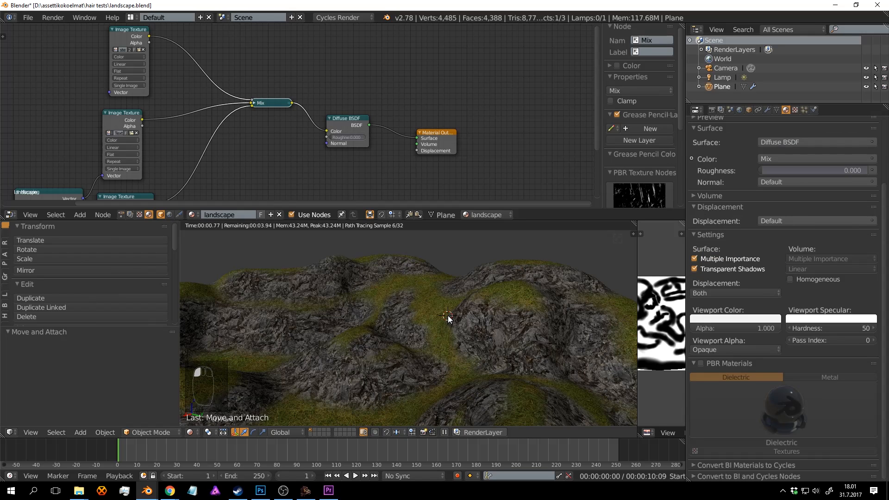
pyautogui.hotkey('ctrl', 's')
# Connect the Mix node's Color output to the Material Output's Displacement input, spacing out the Material Output and Diffuse BSDF nodes.
pyautogui.moveTo(439, 135); pyautogui.dragTo(480, 103)
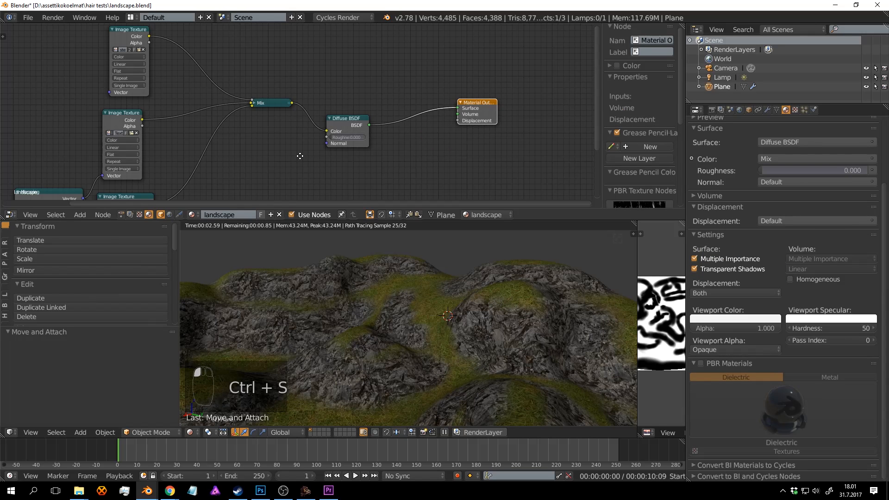
pyautogui.moveTo(300, 156); pyautogui.dragTo(346, 179, button='middle')
pyautogui.moveTo(384, 160); pyautogui.dragTo(506, 143)
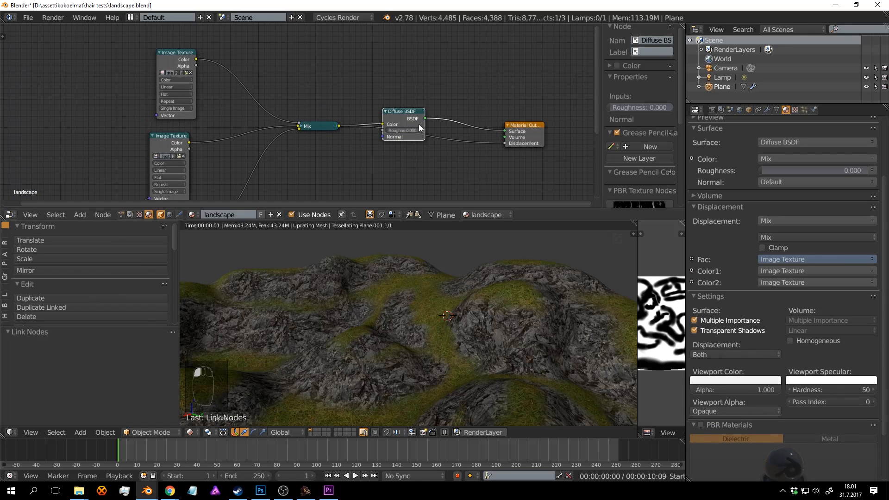
pyautogui.moveTo(419, 124); pyautogui.dragTo(421, 79)
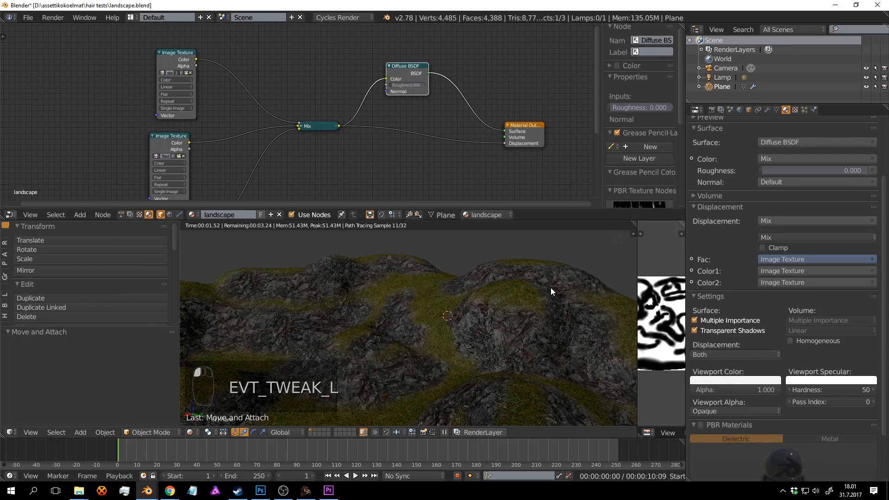
pyautogui.scroll(5, 504, 335)
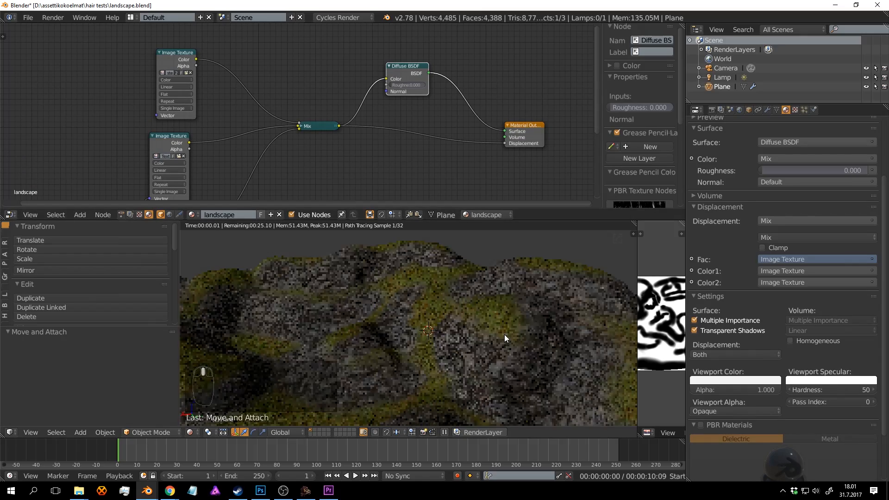
pyautogui.moveTo(458, 346); pyautogui.dragTo(532, 318, button='middle')
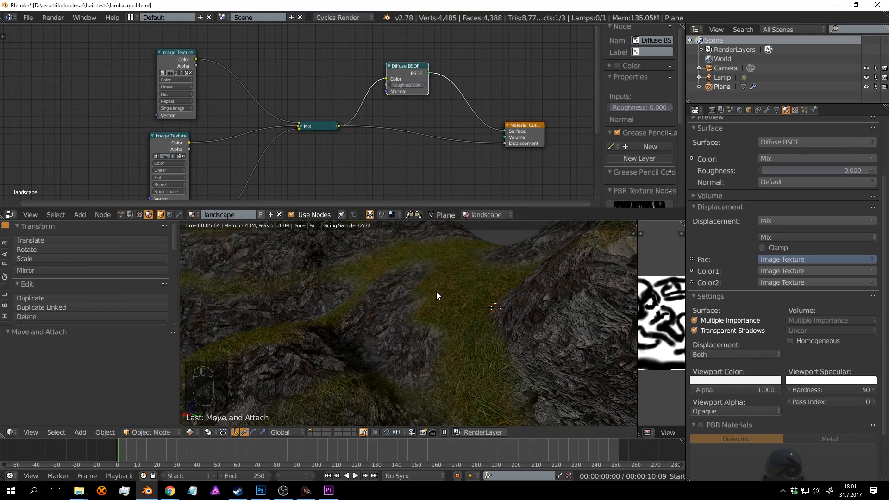
pyautogui.moveTo(436, 292); pyautogui.dragTo(502, 311, button='middle')
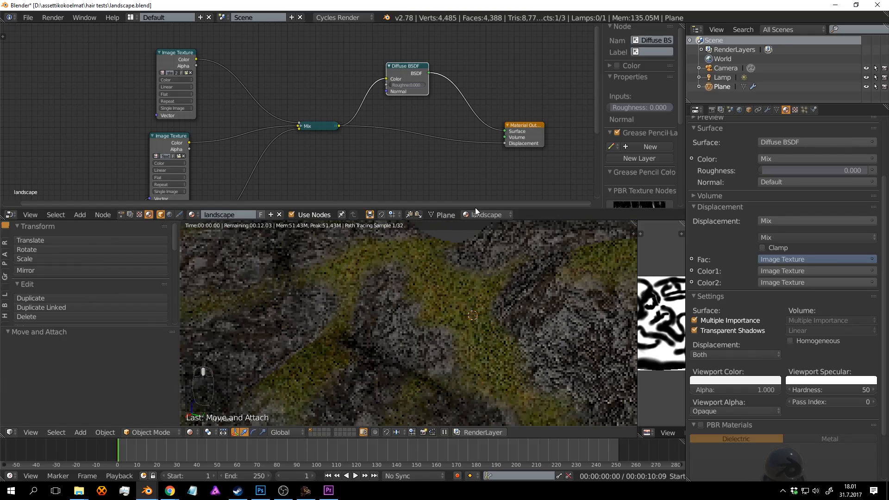
# Move the Diffuse BSDF node higher, cut the link from the Mix node to its Color input and save the file.
pyautogui.moveTo(404, 63); pyautogui.dragTo(406, 36)
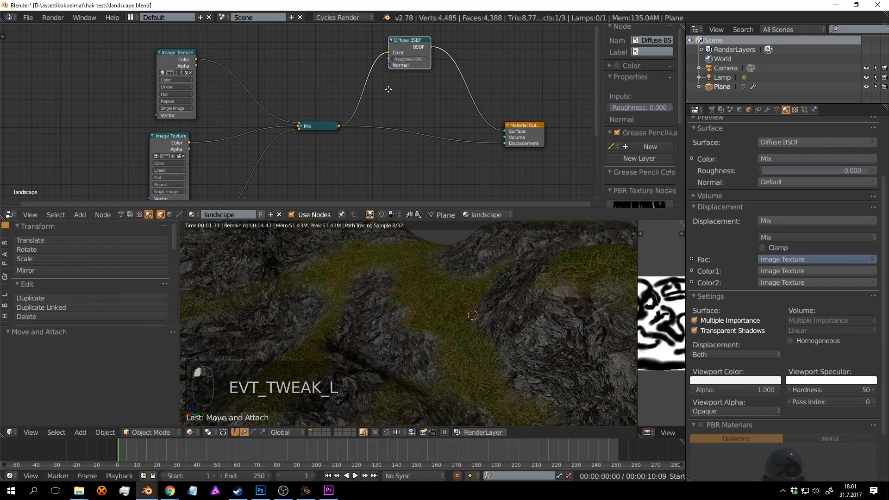
pyautogui.moveTo(389, 89); pyautogui.dragTo(373, 114, button='middle')
pyautogui.scroll(1, 380, 111)
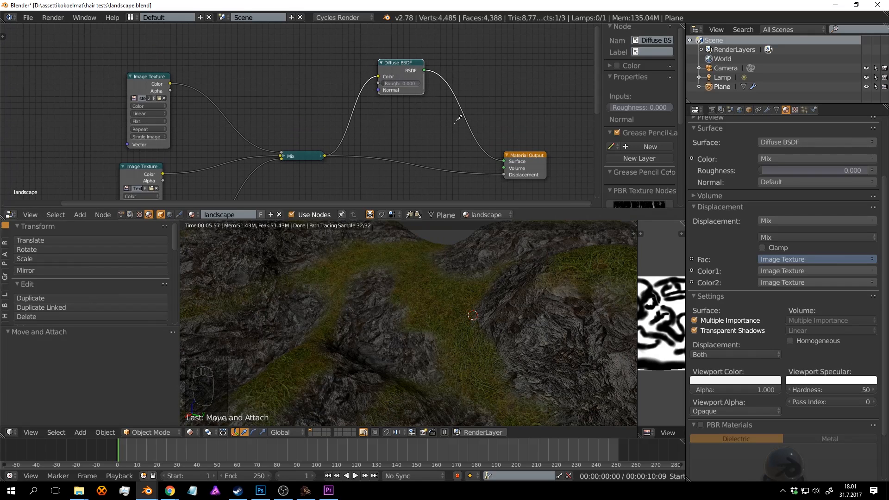
pyautogui.keyDown('ctrl'); pyautogui.moveTo(459, 119); pyautogui.dragTo(463, 77, button='right'); pyautogui.keyUp('ctrl')
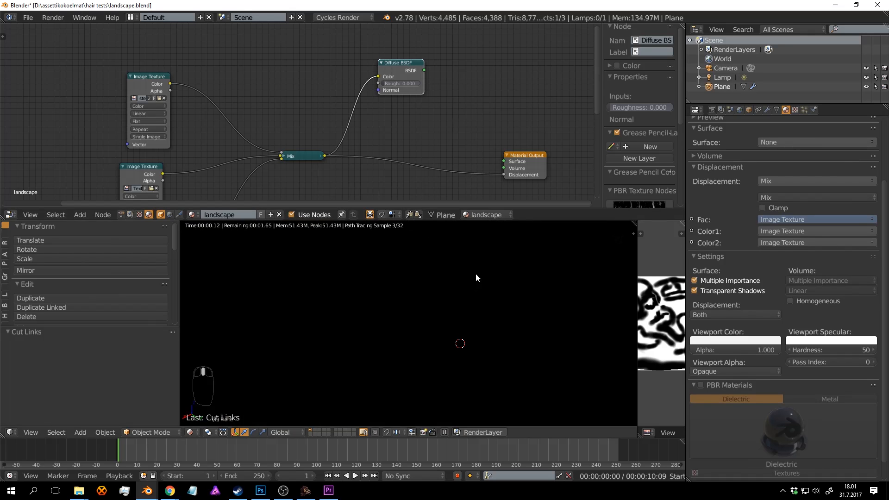
pyautogui.hotkey('ctrl', 'z')
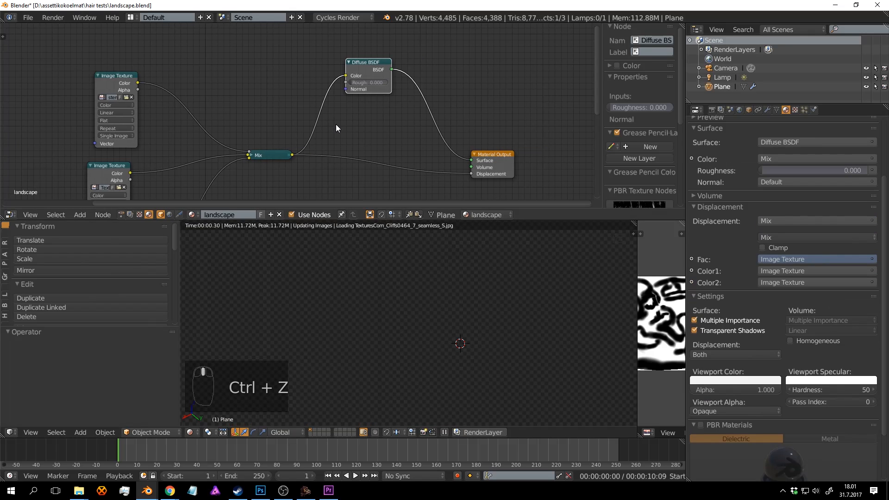
pyautogui.keyDown('ctrl'); pyautogui.moveTo(336, 129); pyautogui.dragTo(304, 74, button='right'); pyautogui.keyUp('ctrl')
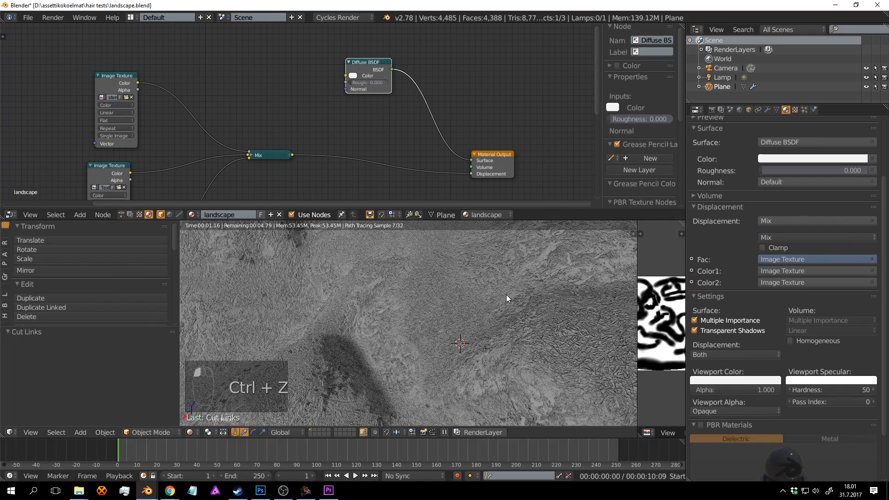
pyautogui.hotkey('ctrl', 's')
pyautogui.click(525, 299)
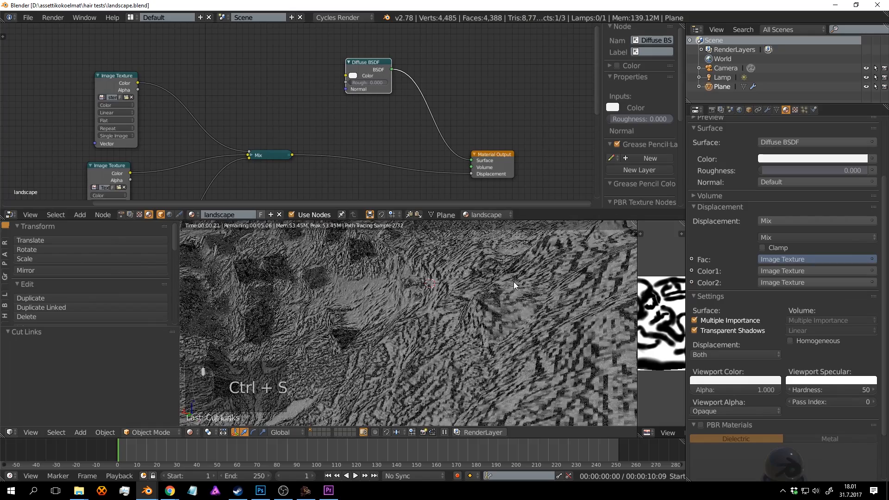
# Restart the rendered viewport preview to retessellate the displaced landscape, check the hills and save the file.
pyautogui.moveTo(499, 276); pyautogui.dragTo(487, 290, button='middle')
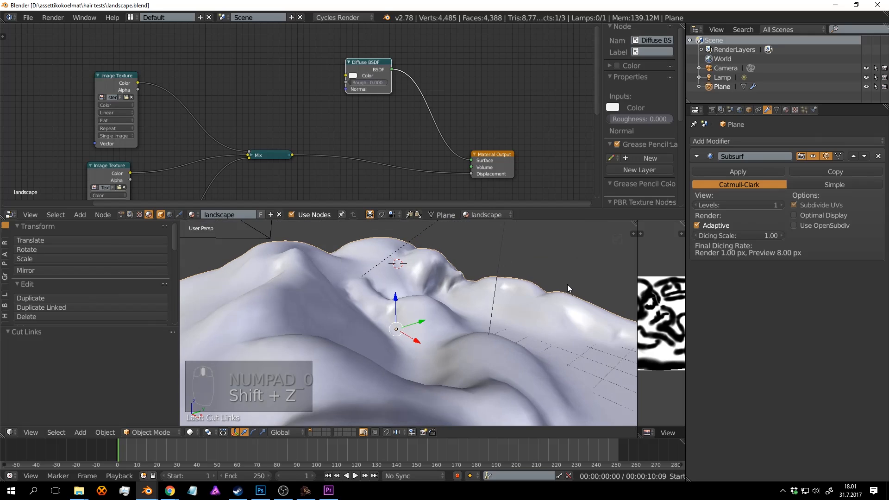
pyautogui.hotkey('shift', 'z')
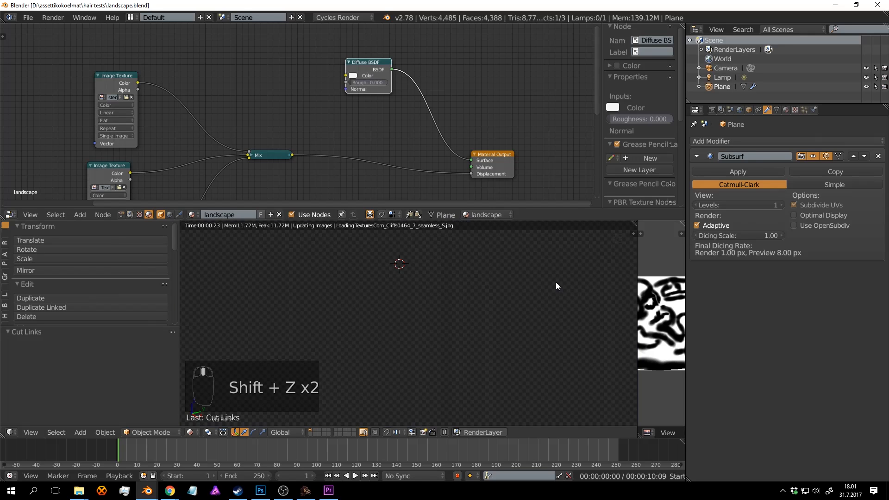
pyautogui.hotkey('ctrl', 's')
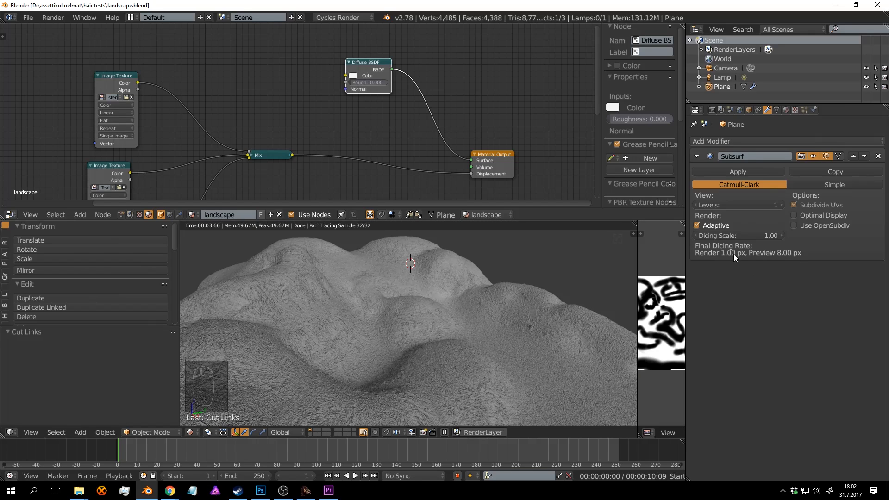
pyautogui.moveTo(542, 290); pyautogui.dragTo(466, 288, button='middle')
pyautogui.hotkey('ctrl', 's')
pyautogui.click(466, 288)
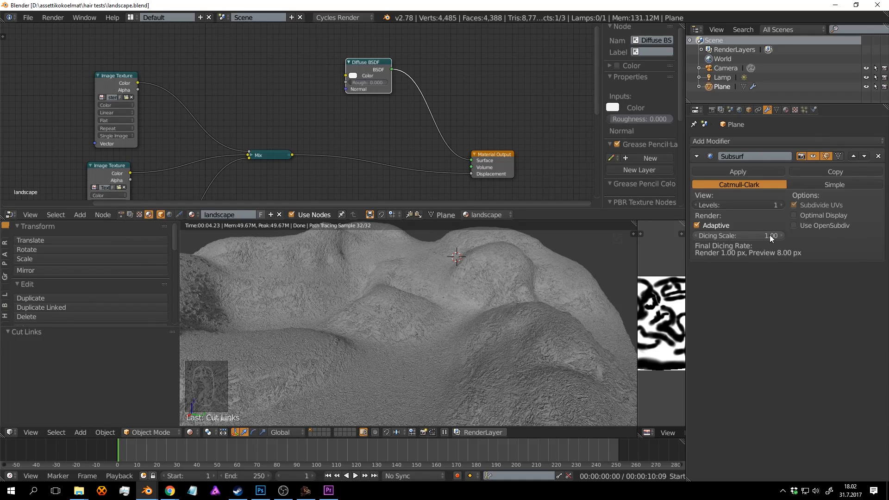
# Set the Subsurf modifier's dicing scale to 0.50, refresh the rendered preview by toggling Edit Mode and save the file.
pyautogui.moveTo(771, 238); pyautogui.dragTo(747, 238)
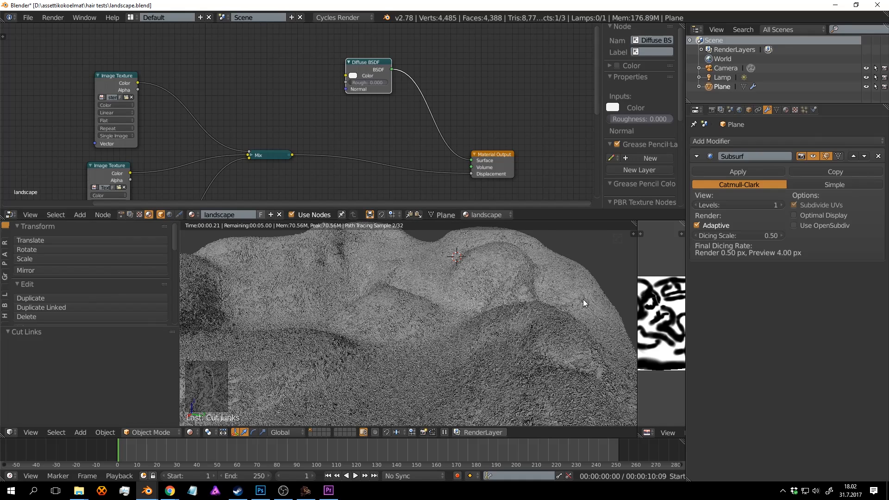
pyautogui.click(569, 296)
pyautogui.hotkey('ctrl', 's')
pyautogui.press('Tab')
pyautogui.press('Tab')
pyautogui.press('Tab')
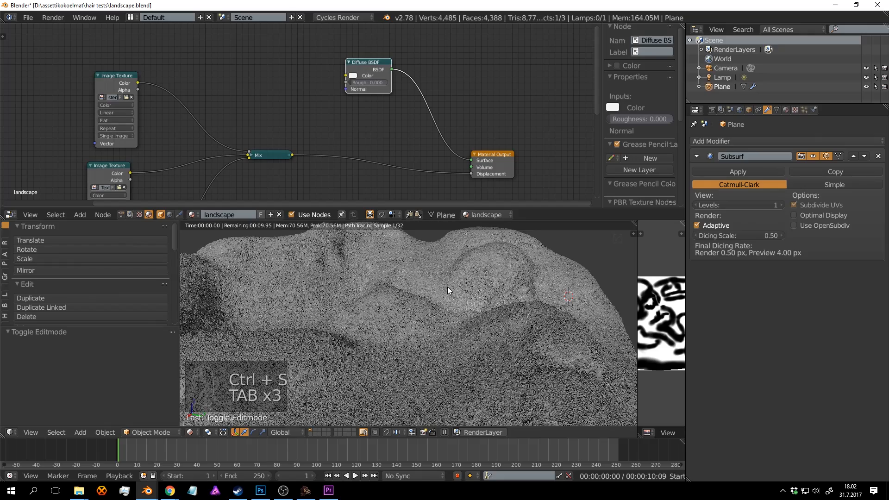
pyautogui.click(508, 290)
pyautogui.hotkey('ctrl', 's')
pyautogui.click(480, 292)
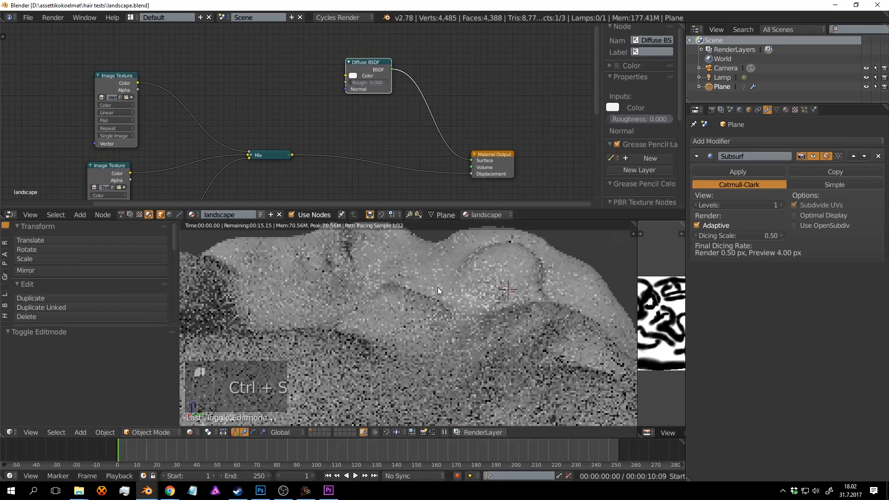
# Insert a Math node set to Multiply between the Mix node and the Material Output's Displacement input, making room for it first.
pyautogui.moveTo(473, 163); pyautogui.dragTo(485, 156)
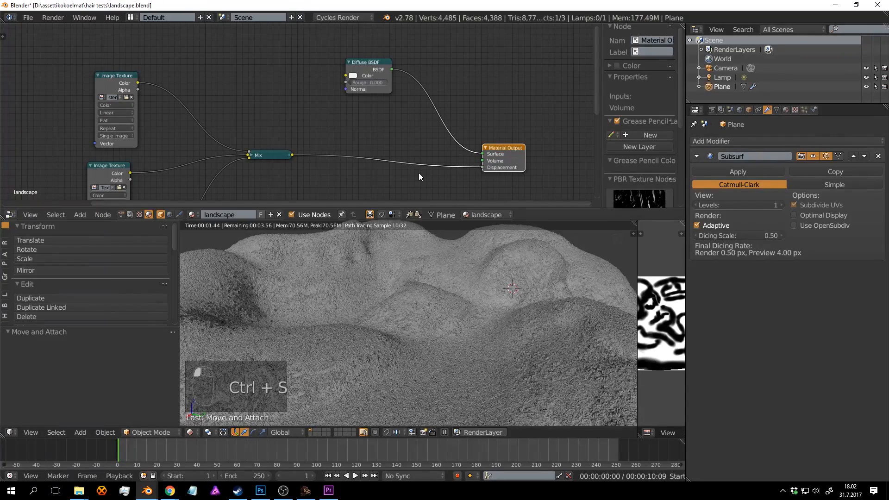
pyautogui.hotkey('shift', 'a')
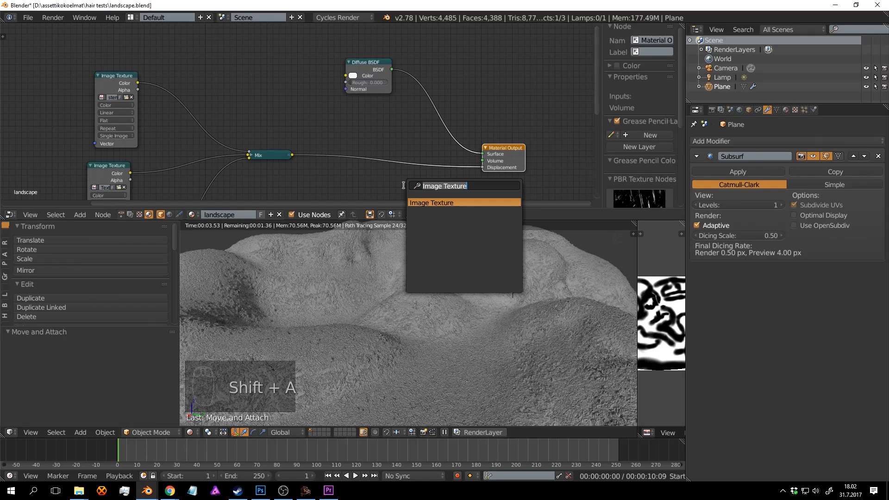
pyautogui.write('mat')
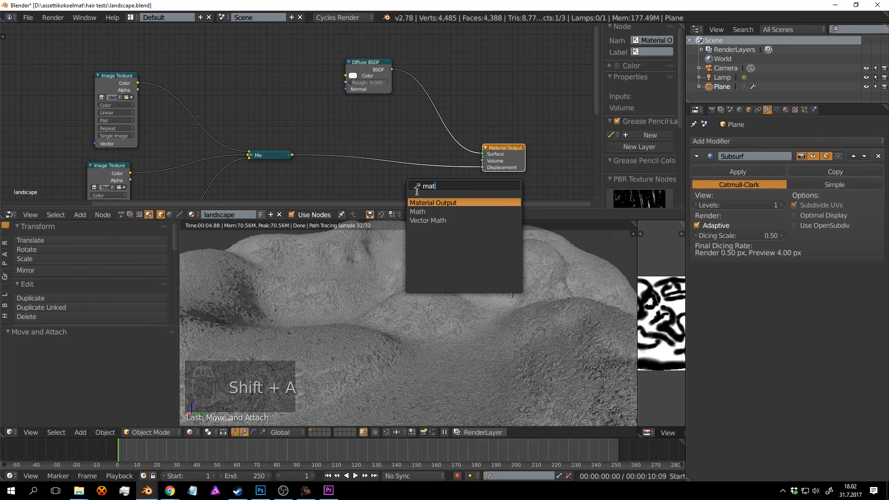
pyautogui.press('Down')
pyautogui.press('Return')
pyautogui.click(377, 143)
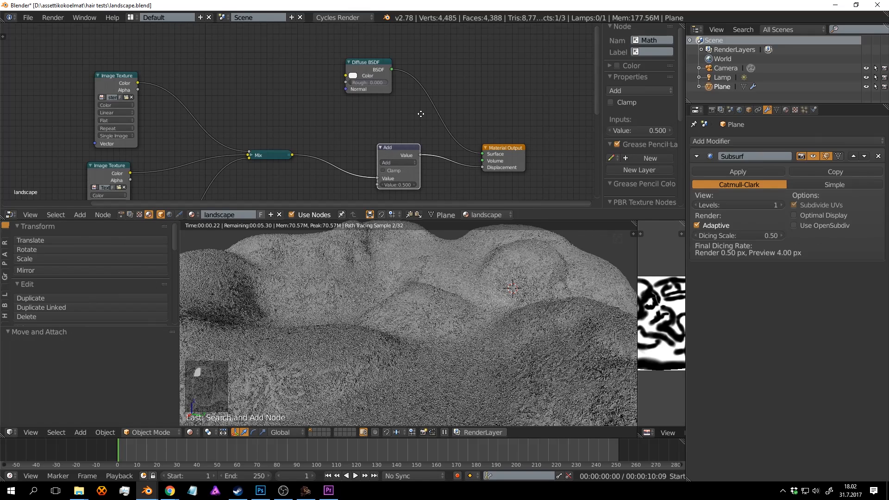
pyautogui.moveTo(421, 114); pyautogui.dragTo(417, 87, button='middle')
pyautogui.click(388, 138)
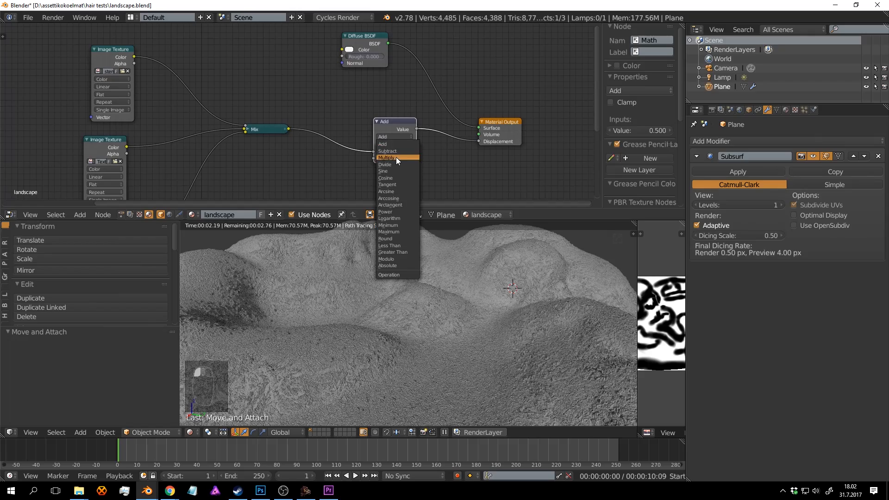
pyautogui.click(395, 157)
# Set the Multiply node's second value to 6.8, refresh the displaced mesh by toggling Edit Mode and save the file.
pyautogui.moveTo(422, 133); pyautogui.dragTo(413, 102, button='middle')
pyautogui.scroll(2, 413, 152)
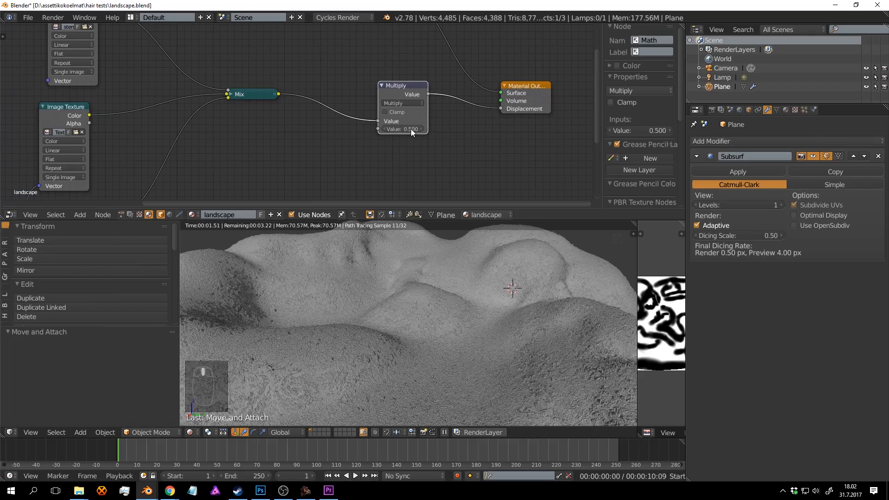
pyautogui.moveTo(410, 129)
pyautogui.mouseDown()
pyautogui.moveTo(430, 128)
pyautogui.moveTo(411, 128)
pyautogui.mouseUp()
pyautogui.press('Tab')
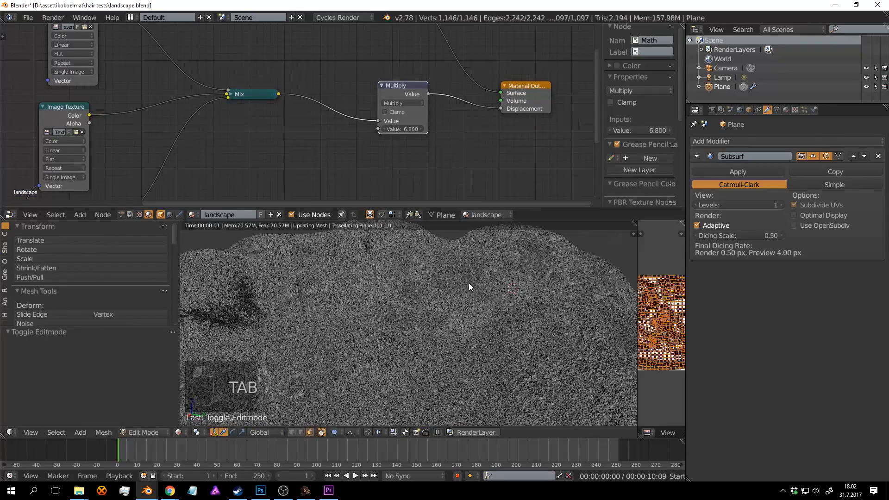
pyautogui.press('Tab')
pyautogui.press('Tab')
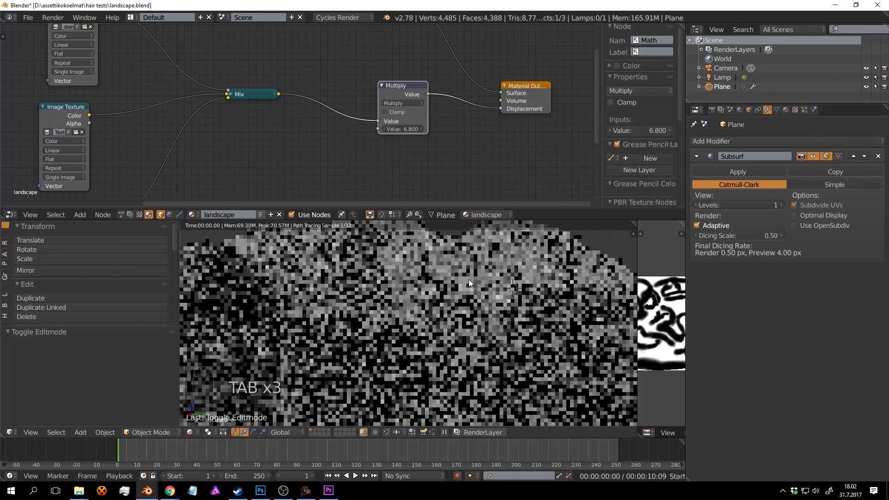
pyautogui.hotkey('ctrl', 's')
pyautogui.click(470, 280)
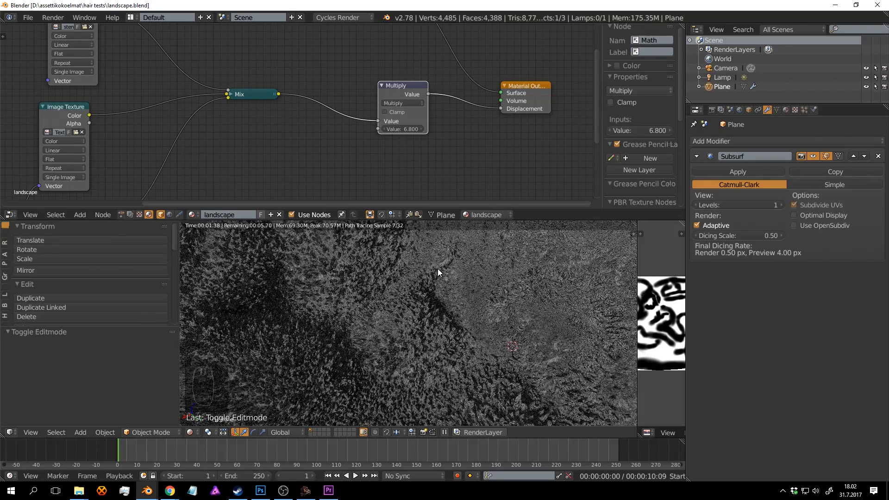
pyautogui.moveTo(462, 282); pyautogui.dragTo(485, 260, button='middle')
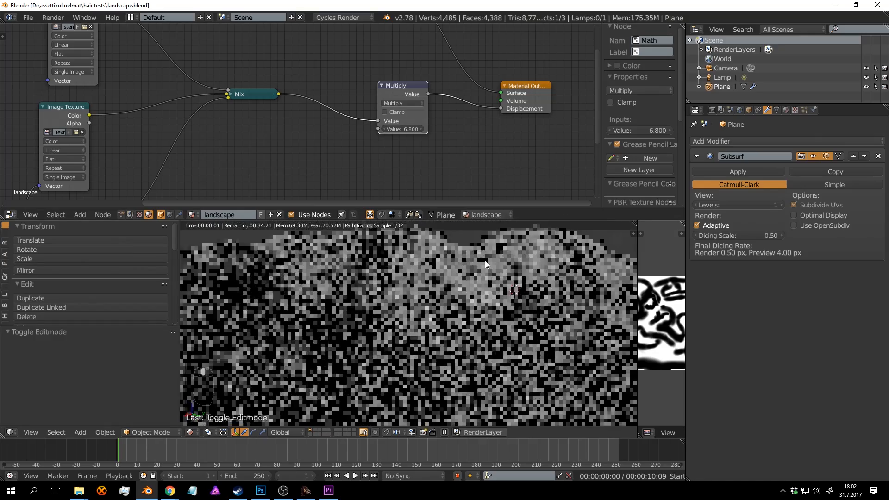
# Check the displaced terrain in the rendered view and save over landscape.blend.
pyautogui.scroll(3, 483, 263)
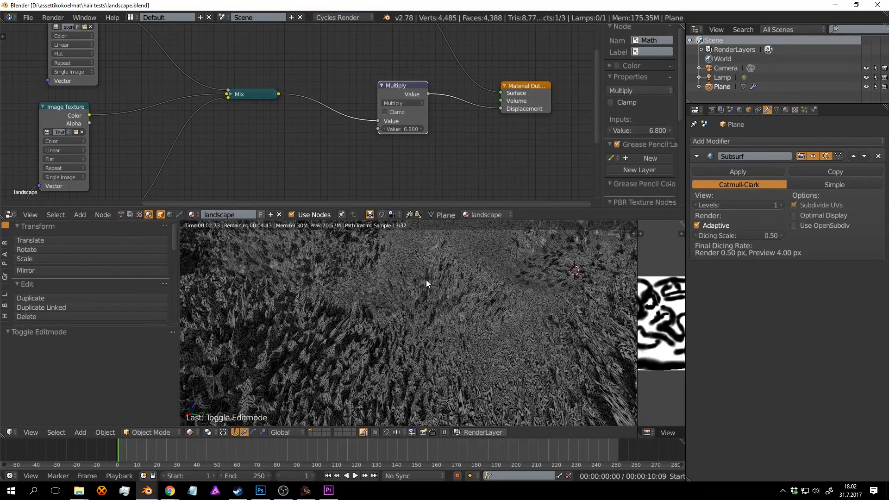
pyautogui.scroll(-1, 421, 283)
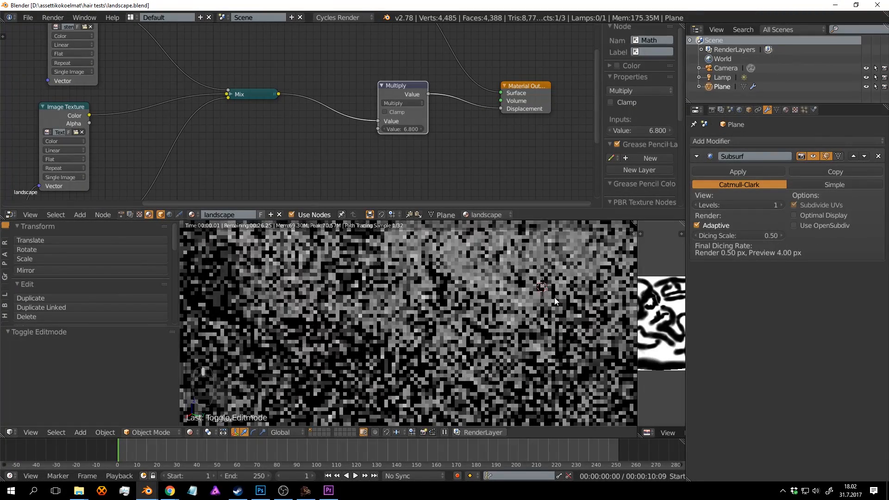
pyautogui.hotkey('ctrl', 's')
pyautogui.click(563, 296)
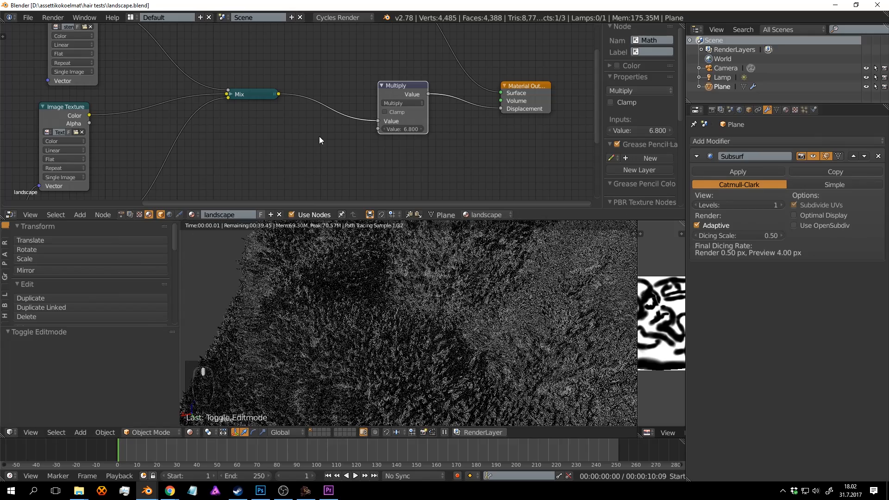
# Move the Multiply node closer to Material Output and widen the Image Texture node below the stencil one.
pyautogui.scroll(-1, 319, 136)
pyautogui.moveTo(333, 134); pyautogui.dragTo(343, 165, button='middle')
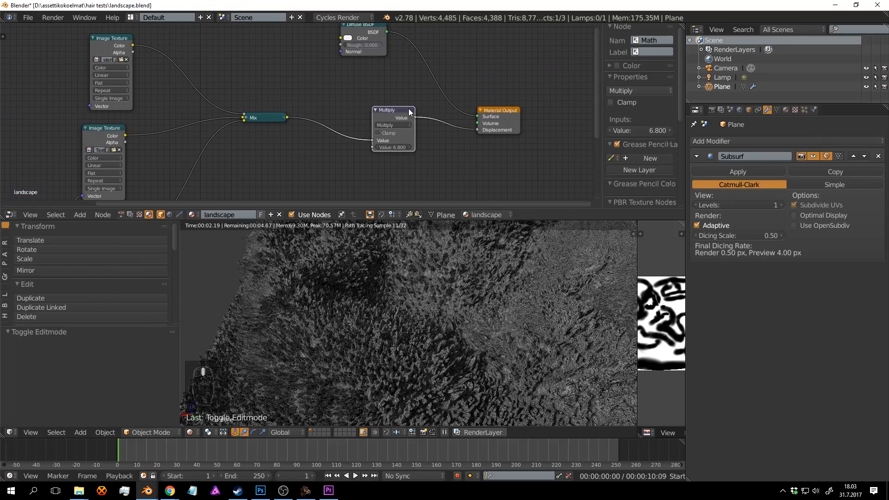
pyautogui.moveTo(406, 111); pyautogui.dragTo(419, 108)
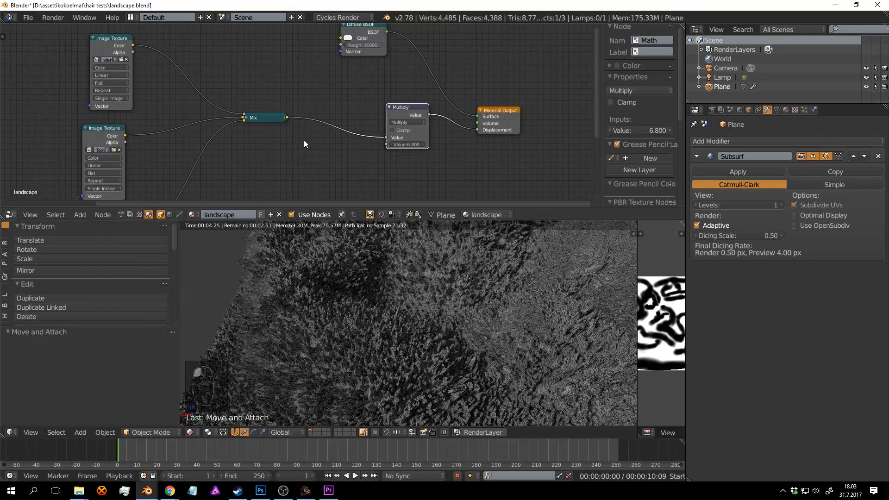
pyautogui.moveTo(122, 163); pyautogui.dragTo(161, 140, button='middle')
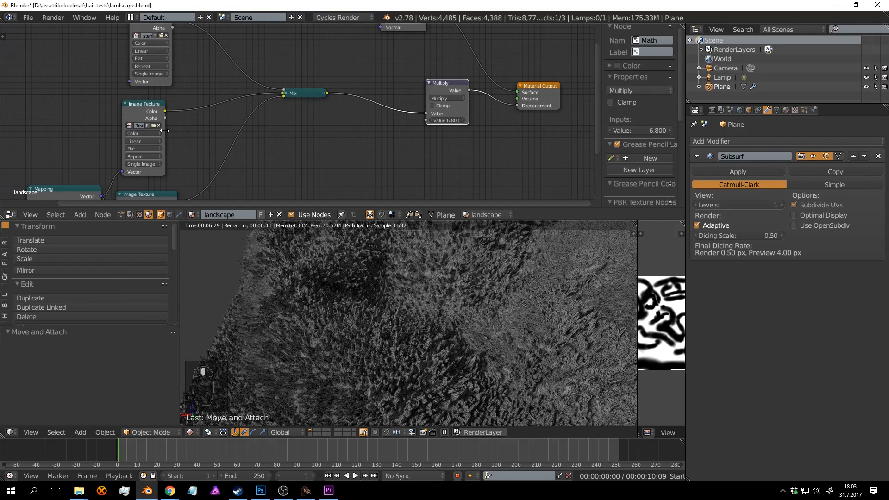
pyautogui.moveTo(164, 131); pyautogui.dragTo(181, 123)
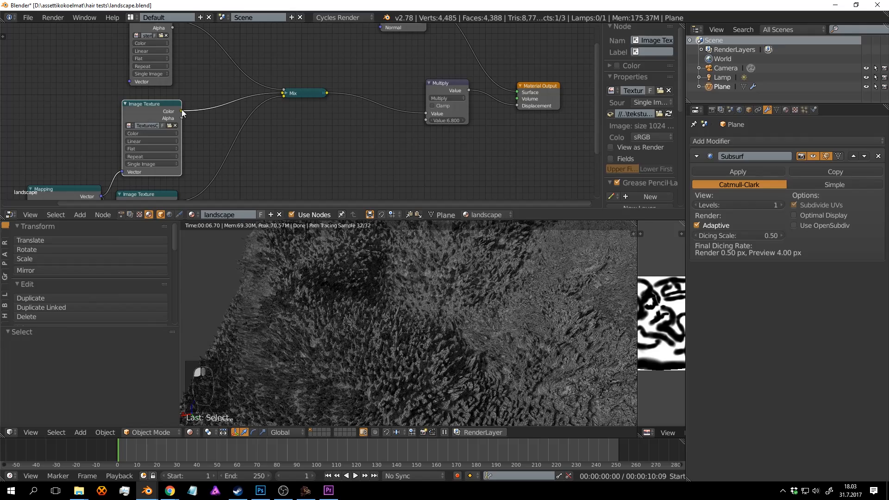
# Link the lower Image Texture's Color straight to Multiply's first Value, cut the Mix-to-Multiply link, and reposition the texture node.
pyautogui.moveTo(182, 111); pyautogui.dragTo(425, 120)
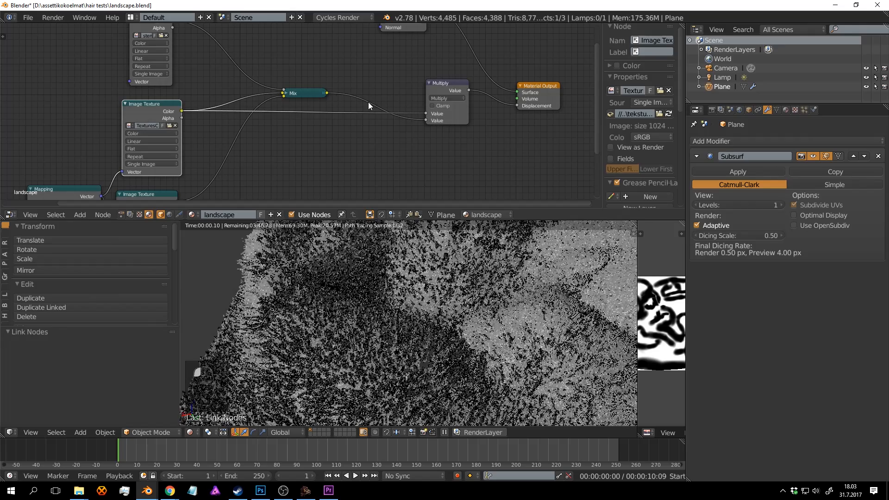
pyautogui.keyDown('ctrl'); pyautogui.moveTo(354, 73); pyautogui.dragTo(355, 72, button='right'); pyautogui.keyUp('ctrl')
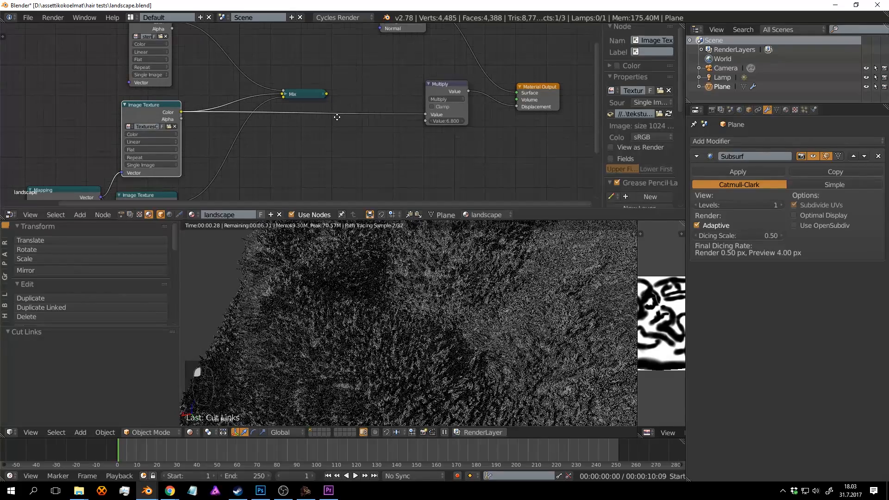
pyautogui.moveTo(338, 82); pyautogui.dragTo(323, 117, button='middle')
pyautogui.moveTo(142, 142); pyautogui.dragTo(154, 158)
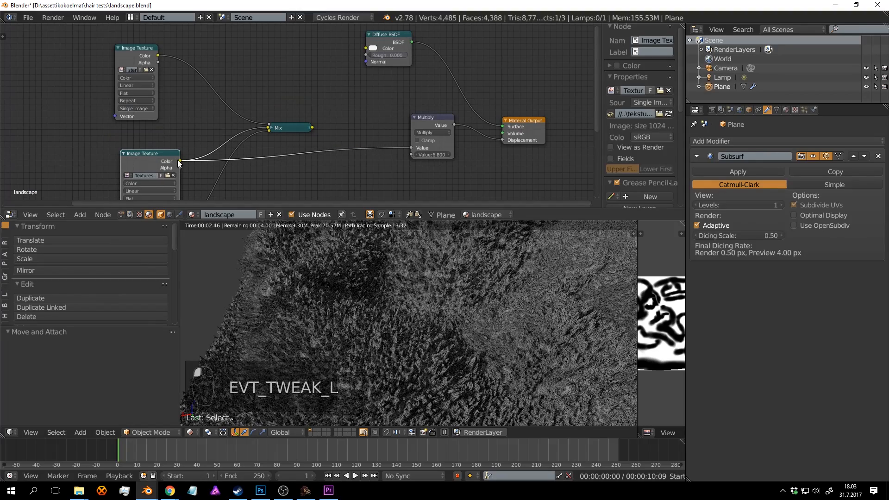
# Save the rewired displacement setup over landscape.blend.
pyautogui.click(550, 320)
pyautogui.hotkey('ctrl', 's')
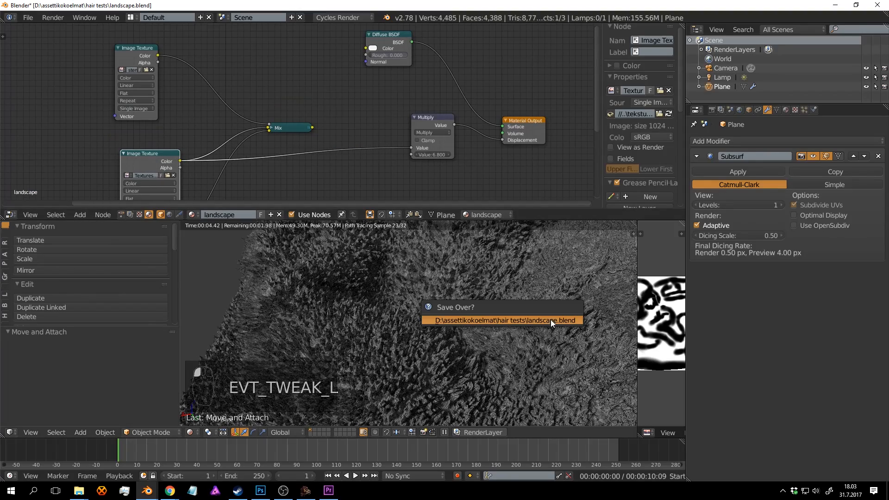
pyautogui.press('Return')
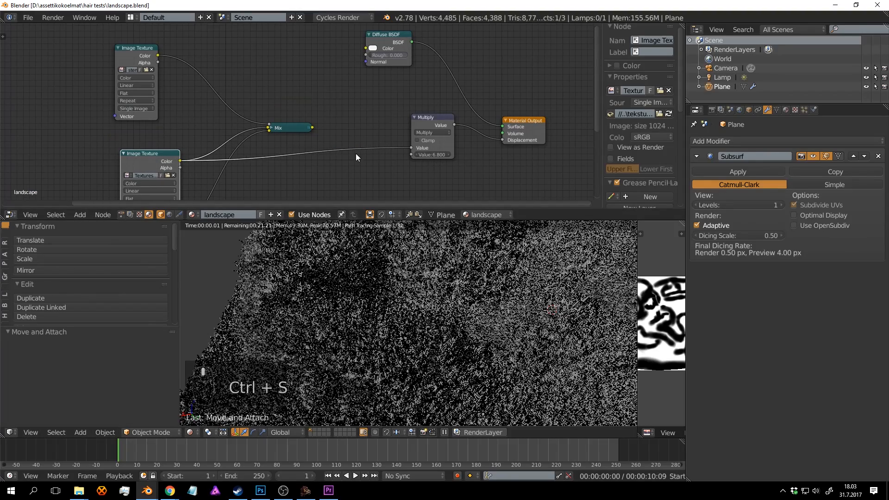
pyautogui.hotkey('ctrl', 's')
pyautogui.hotkey('ctrl', 's')
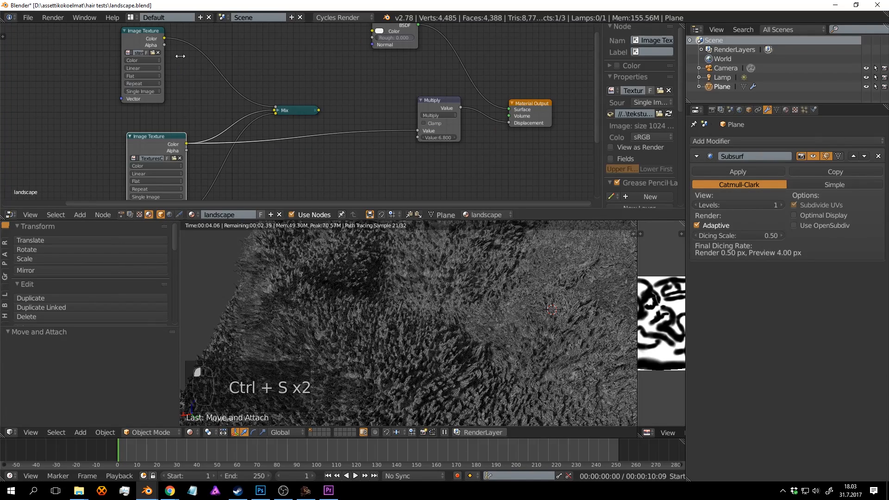
# Widen the stencil Image Texture node and insert a duplicate of the Mix node on the link feeding Multiply.
pyautogui.moveTo(166, 55); pyautogui.dragTo(192, 55)
pyautogui.click(303, 111)
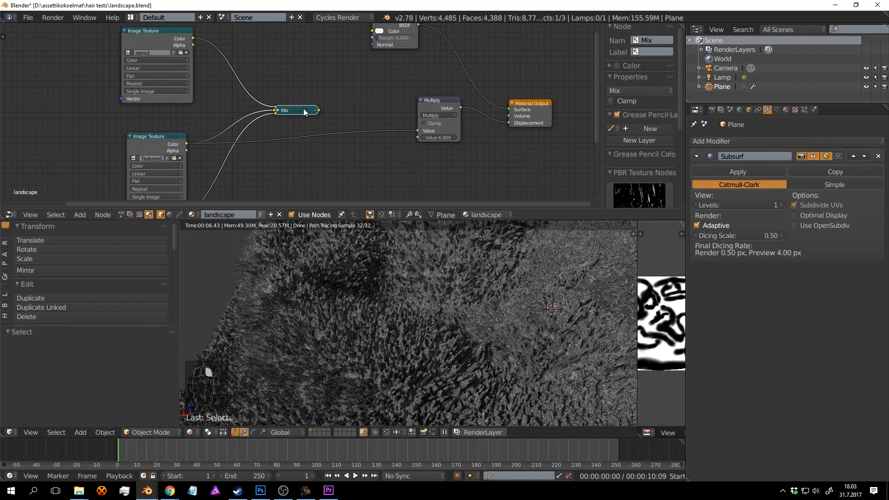
pyautogui.hotkey('shift', 'd')
pyautogui.click(337, 133)
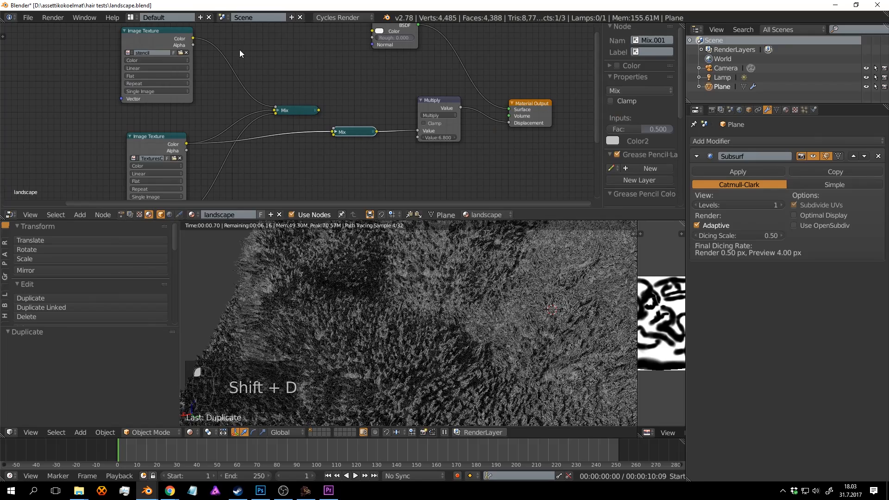
# Adjust the stencil Image Texture node's width and connect its Color output to the duplicated Mix node's factor input.
pyautogui.moveTo(192, 34); pyautogui.dragTo(212, 38)
pyautogui.moveTo(174, 80); pyautogui.dragTo(175, 80)
pyautogui.moveTo(177, 38); pyautogui.dragTo(337, 132)
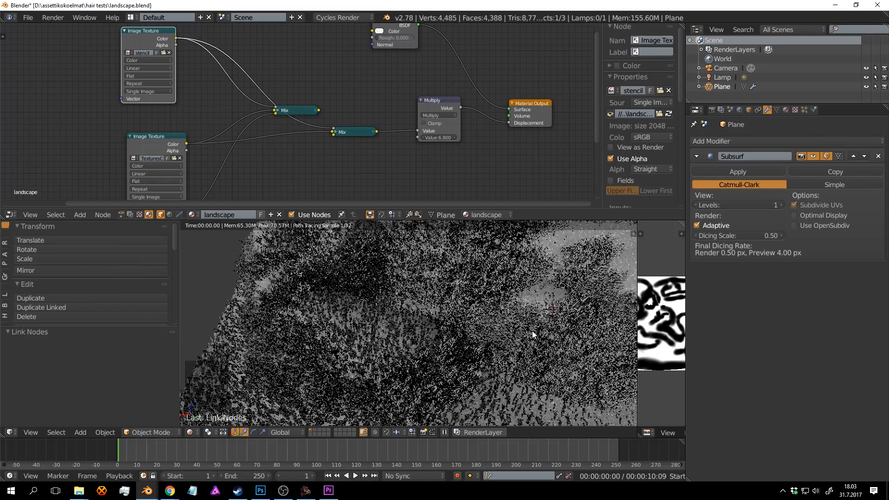
# Save landscape.blend and inspect the stencil-masked displacement on the terrain from other angles.
pyautogui.hotkey('ctrl', 's')
pyautogui.click(533, 330)
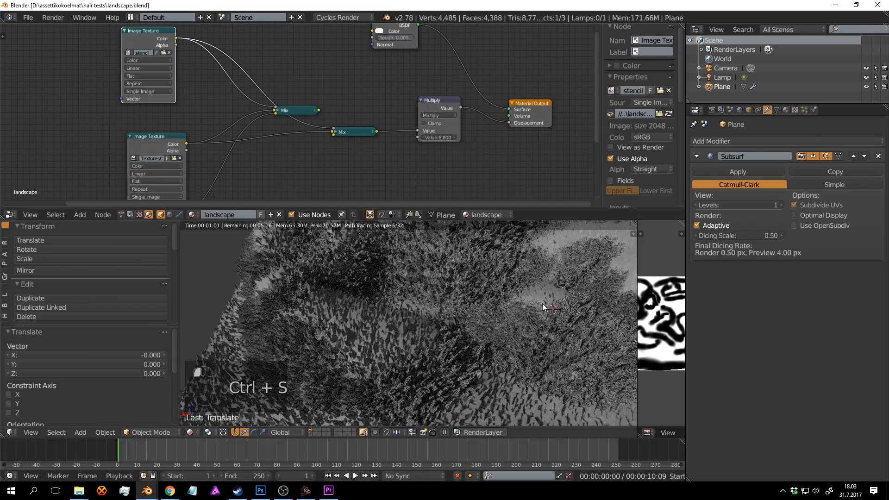
pyautogui.moveTo(544, 307); pyautogui.dragTo(475, 311, button='middle')
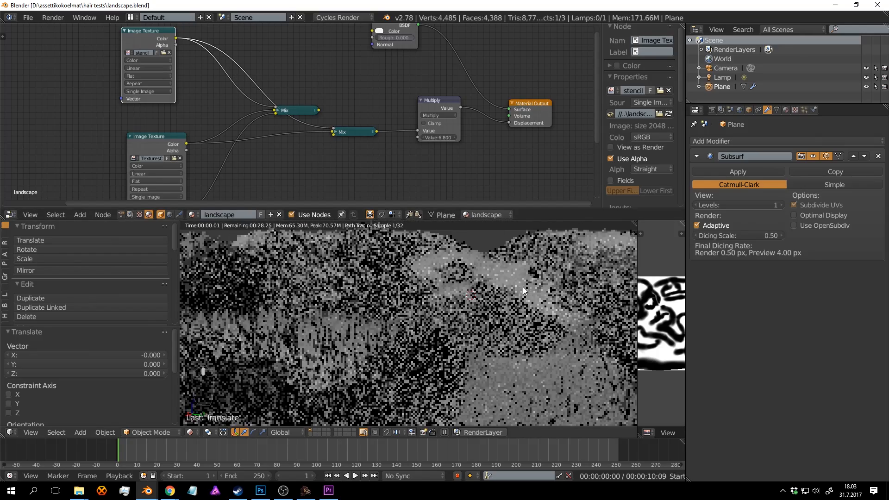
pyautogui.moveTo(540, 277); pyautogui.dragTo(400, 207, button='middle')
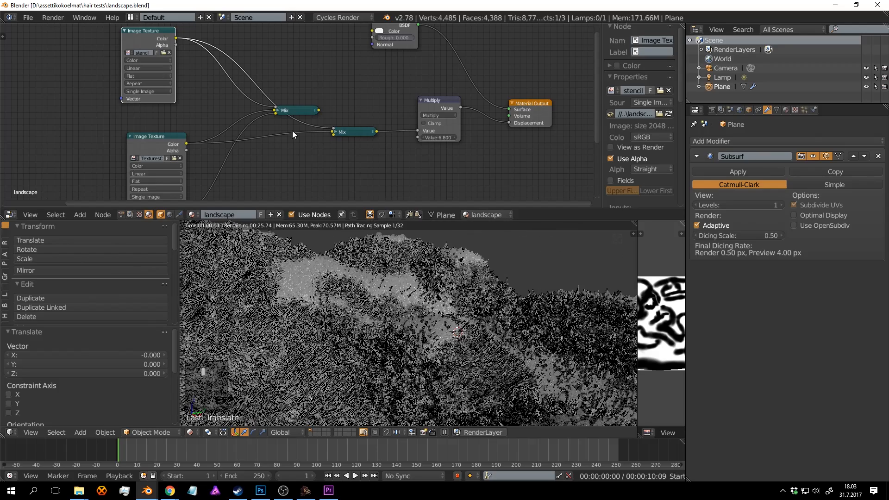
pyautogui.moveTo(292, 131); pyautogui.dragTo(287, 110, button='middle')
pyautogui.hotkey('ctrl', 's')
# Set the Multiply node's displacement strength to 1.970 and toggle the plane's edit mode to refresh the rendered preview.
pyautogui.moveTo(416, 137); pyautogui.dragTo(368, 154, button='middle')
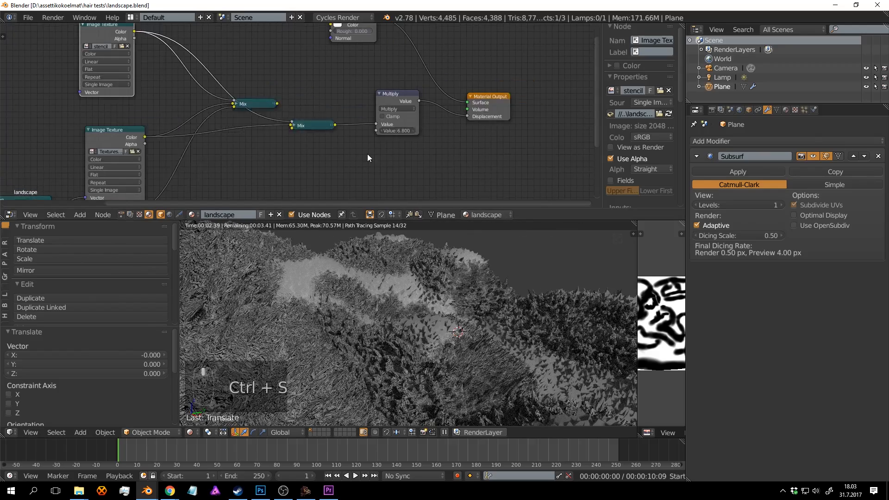
pyautogui.scroll(1, 401, 138)
pyautogui.moveTo(391, 141); pyautogui.dragTo(363, 141)
pyautogui.press('Tab')
pyautogui.press('Tab')
pyautogui.press('Tab')
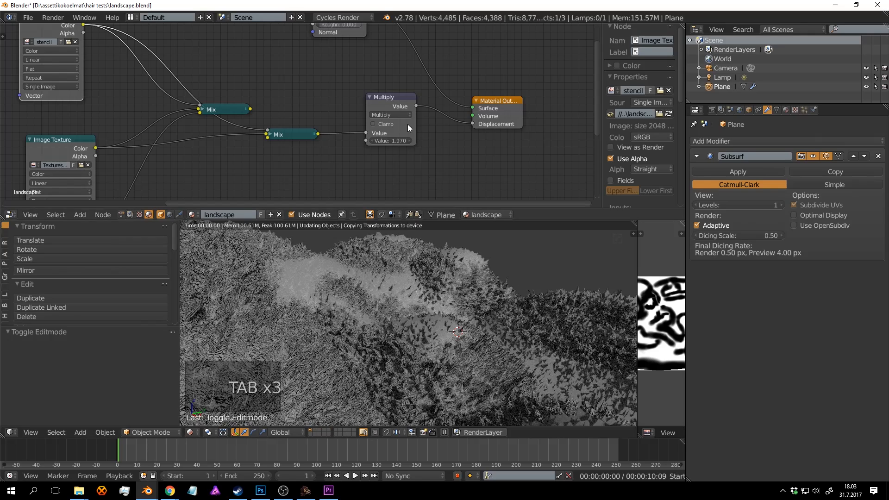
# Save the file and inspect the masked hills and bare paths from a different angle.
pyautogui.click(571, 266)
pyautogui.hotkey('ctrl', 's')
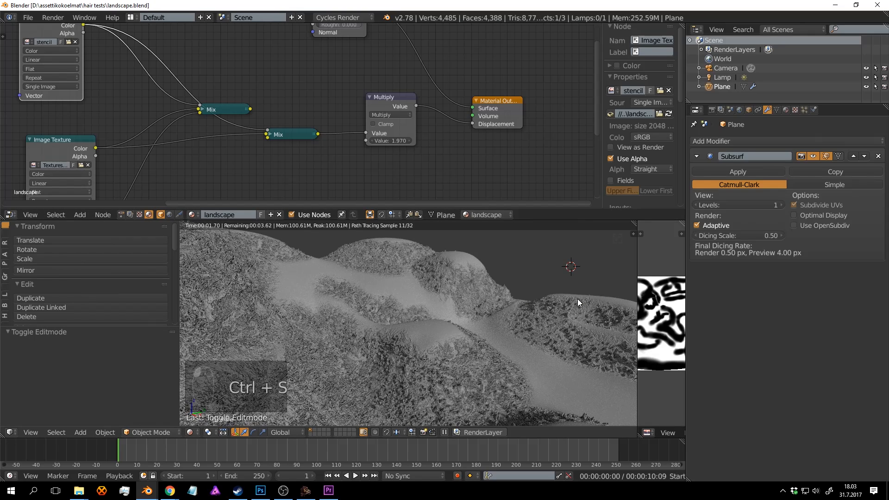
pyautogui.moveTo(577, 299); pyautogui.dragTo(536, 299, button='middle')
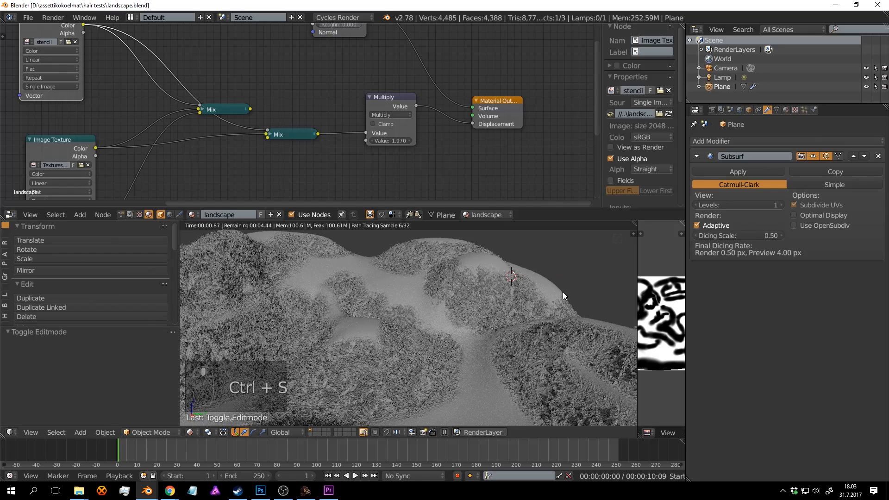
pyautogui.click(563, 292)
pyautogui.hotkey('ctrl', 's')
pyautogui.hotkey('ctrl', 's')
# Set the Multiply value to 0.170, refresh the displacement by toggling edit mode, and save the file.
pyautogui.moveTo(399, 139); pyautogui.dragTo(385, 139)
pyautogui.press('Tab')
pyautogui.press('Tab')
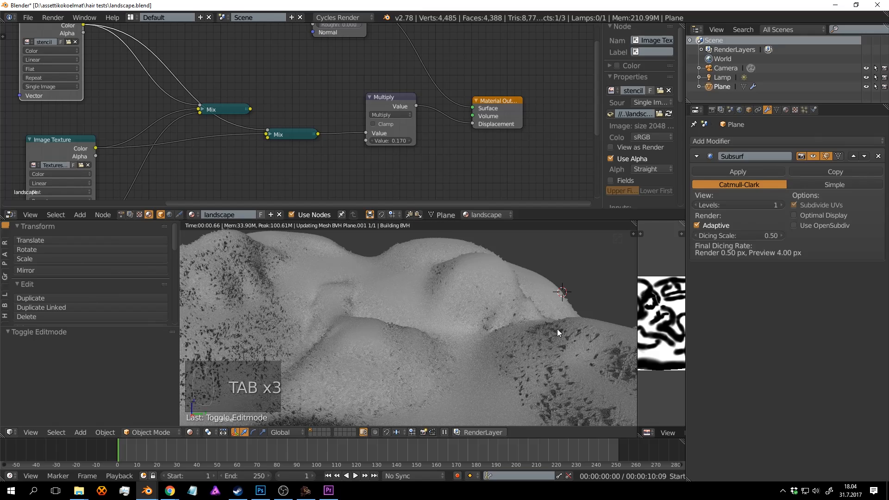
pyautogui.hotkey('ctrl', 's')
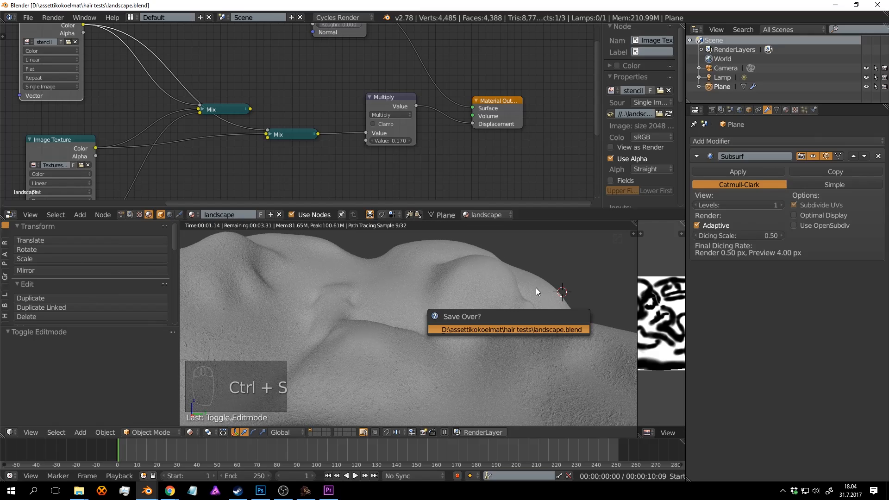
# Set the Multiply value to 2.670 and refresh the terrain's displacement by toggling edit mode.
pyautogui.moveTo(390, 140); pyautogui.dragTo(453, 140)
pyautogui.press('Tab')
pyautogui.press('Tab')
pyautogui.press('Tab')
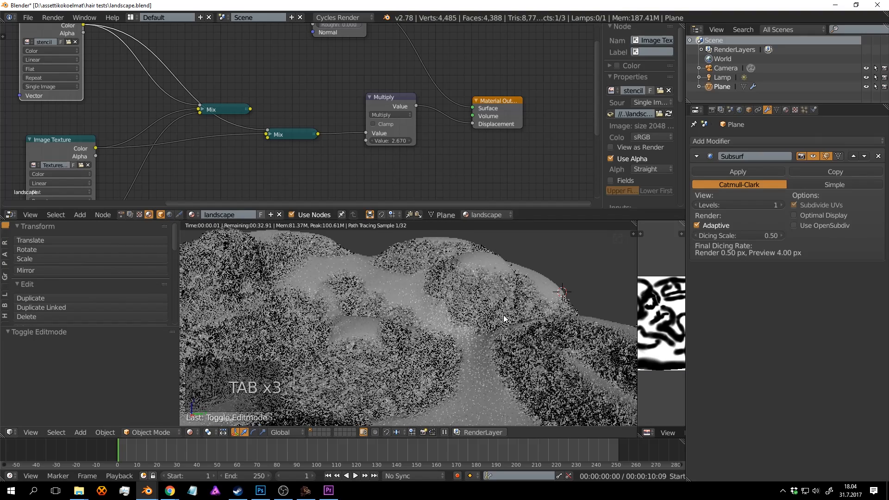
# Move the Material Output node farther from the Multiply node and save landscape.blend.
pyautogui.moveTo(383, 121); pyautogui.dragTo(377, 86, button='middle')
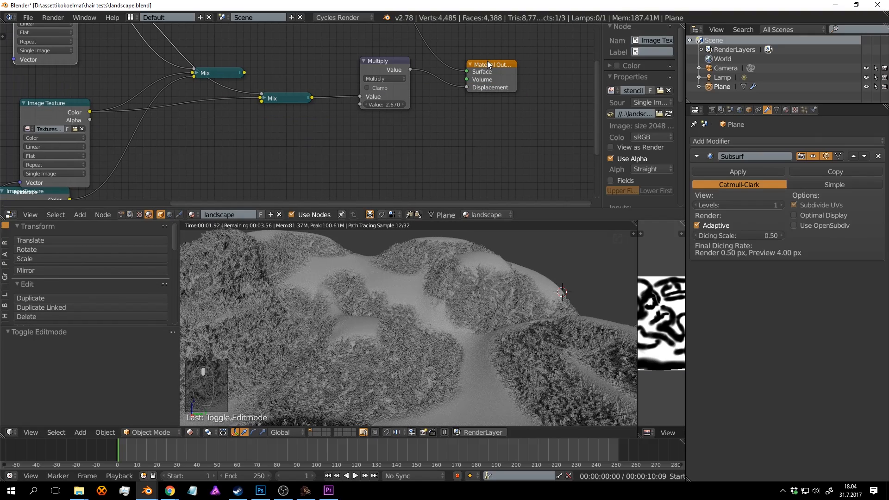
pyautogui.moveTo(488, 60); pyautogui.dragTo(516, 51)
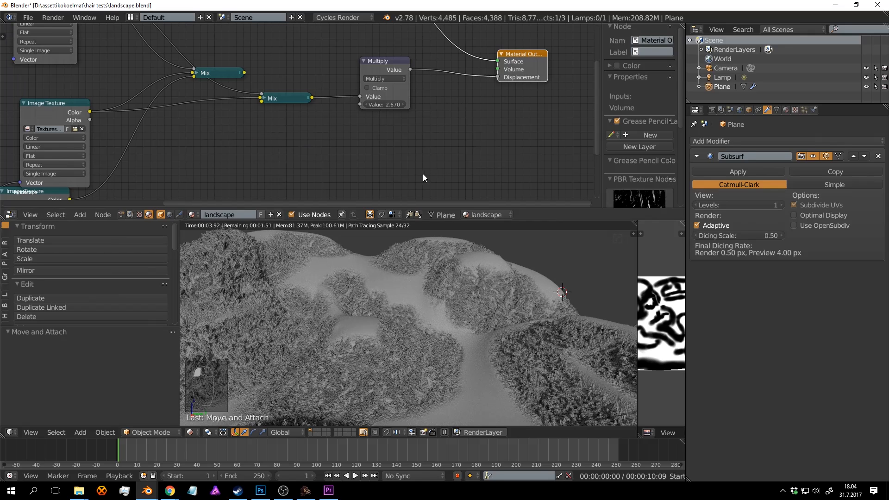
pyautogui.click(510, 293)
pyautogui.hotkey('ctrl', 's')
pyautogui.click(481, 299)
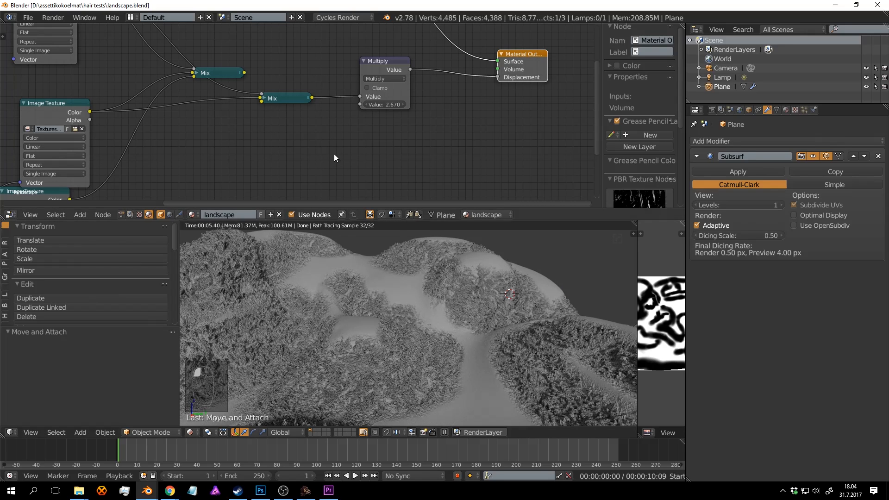
# Add a Noise Texture node and place it beneath the second Mix node.
pyautogui.moveTo(351, 138); pyautogui.dragTo(359, 137, button='middle')
pyautogui.hotkey('shift', 'a')
pyautogui.click(361, 137)
pyautogui.write('noi')
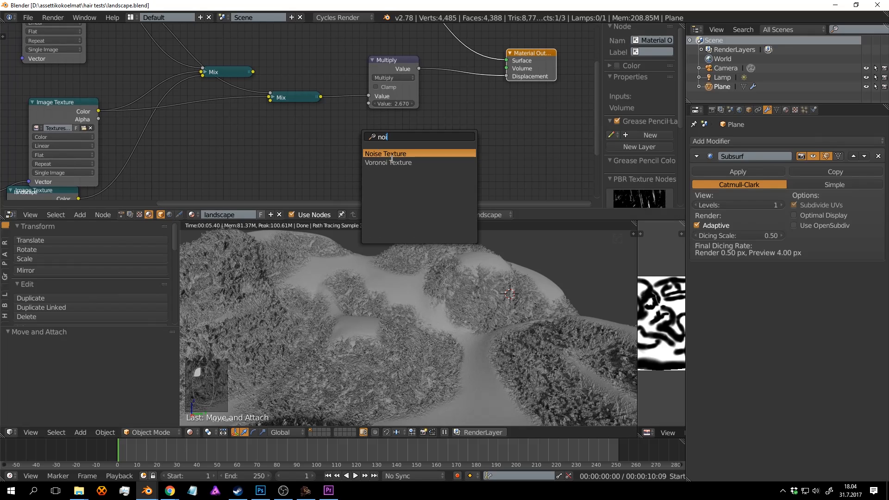
pyautogui.click(391, 154)
pyautogui.click(293, 126)
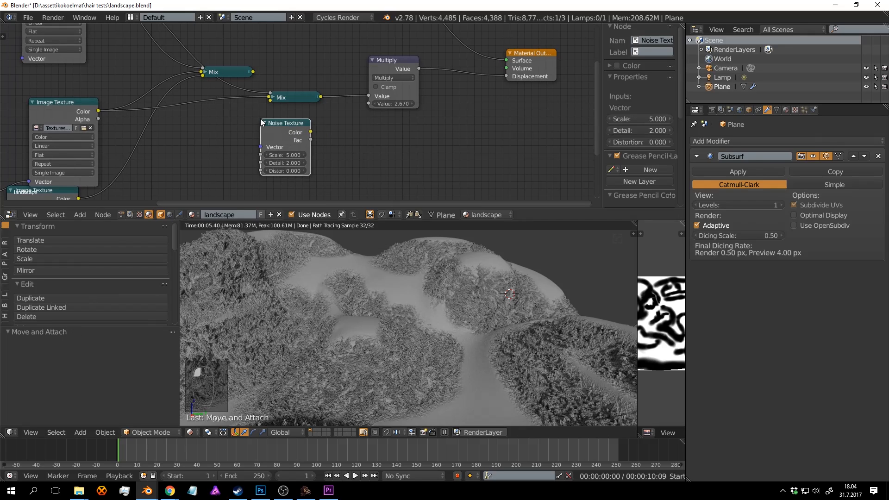
# Combine the Noise Texture and second Mix node through a new Mix node feeding Multiply, and move the second Mix up.
pyautogui.moveTo(293, 126); pyautogui.dragTo(309, 137, button='middle')
pyautogui.keyDown('alt'); pyautogui.moveTo(308, 139); pyautogui.dragTo(308, 109, button='right'); pyautogui.keyUp('alt')
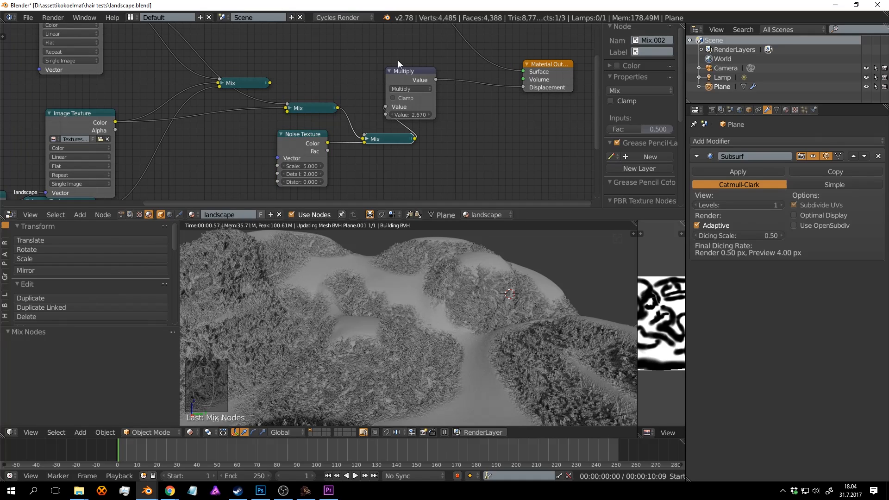
pyautogui.rightClick(292, 109)
pyautogui.moveTo(307, 107); pyautogui.dragTo(303, 82)
# Expand the new Mix node, set its factor to 1.000, and refresh the displacement by toggling edit mode.
pyautogui.rightClick(368, 140)
pyautogui.press('h')
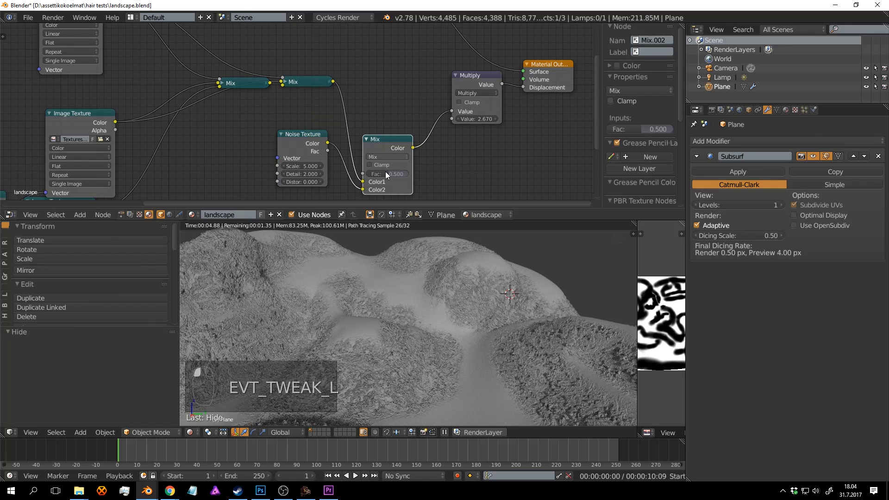
pyautogui.moveTo(385, 174); pyautogui.dragTo(419, 174)
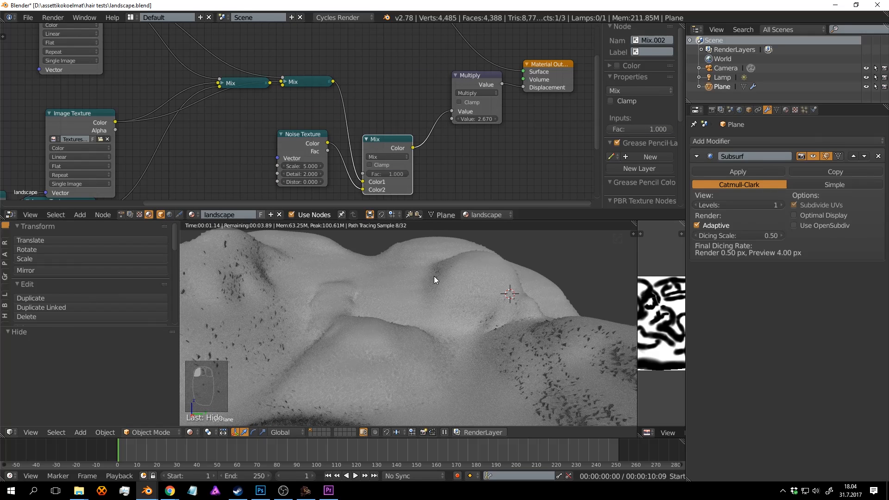
pyautogui.press('Tab')
pyautogui.press('Tab')
pyautogui.press('Tab')
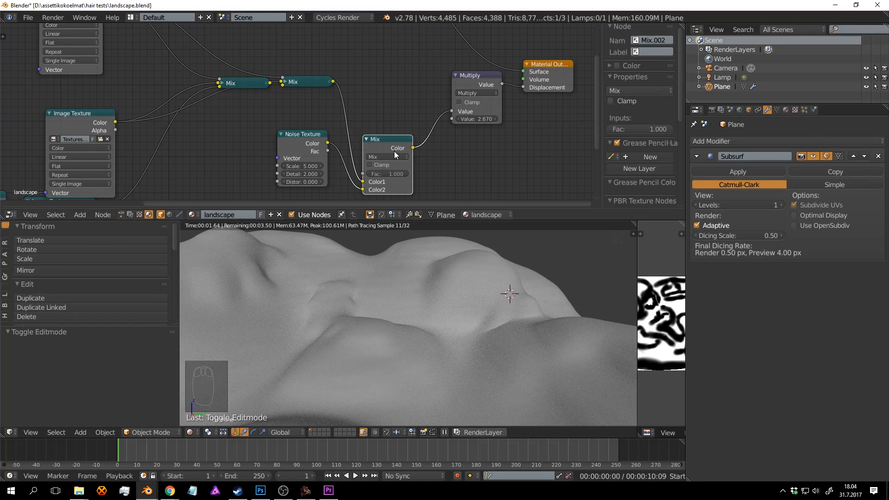
# Move the new Mix and Noise Texture nodes apart, set the noise detail to 16.000, and save and refresh the displacement.
pyautogui.moveTo(395, 176); pyautogui.dragTo(399, 140)
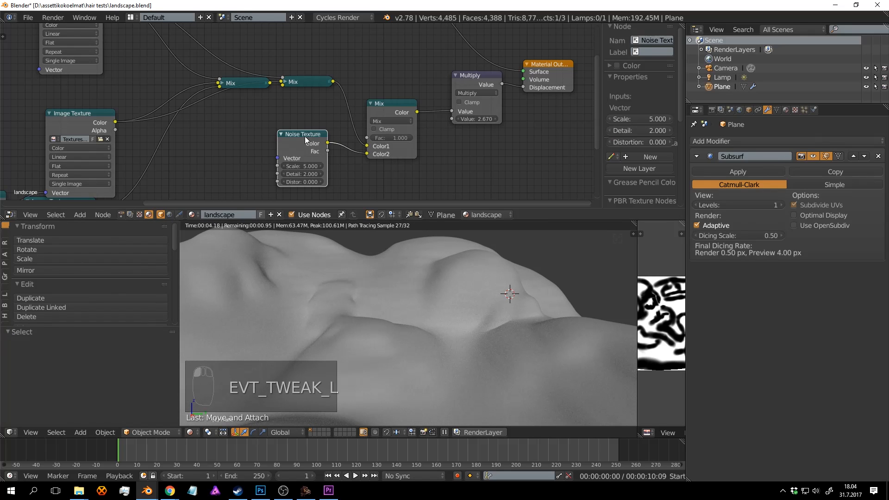
pyautogui.moveTo(305, 134); pyautogui.dragTo(260, 150)
pyautogui.moveTo(266, 190); pyautogui.dragTo(324, 190)
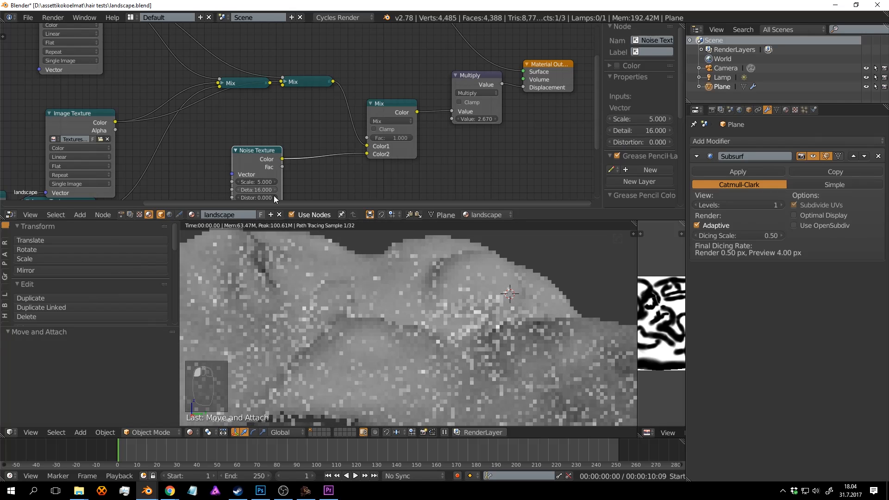
pyautogui.hotkey('ctrl', 's')
pyautogui.click(494, 323)
pyautogui.moveTo(307, 136); pyautogui.dragTo(298, 86, button='middle')
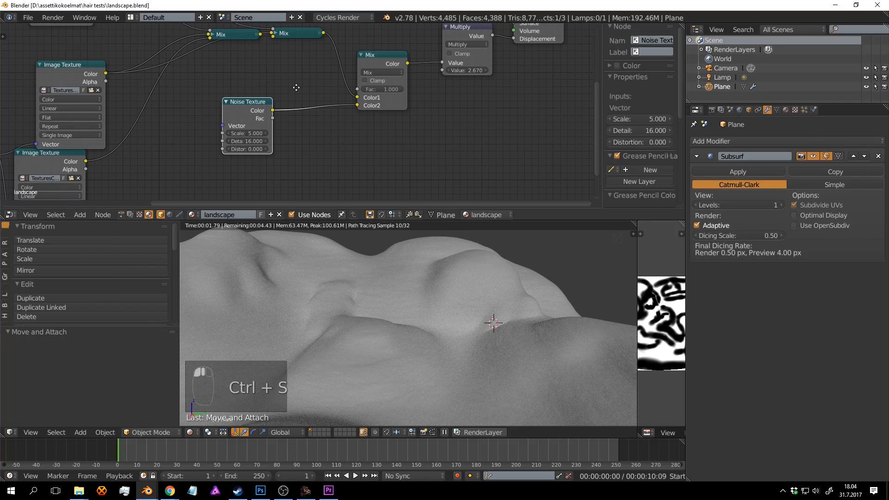
pyautogui.press('Tab')
pyautogui.press('Tab')
pyautogui.press('Tab')
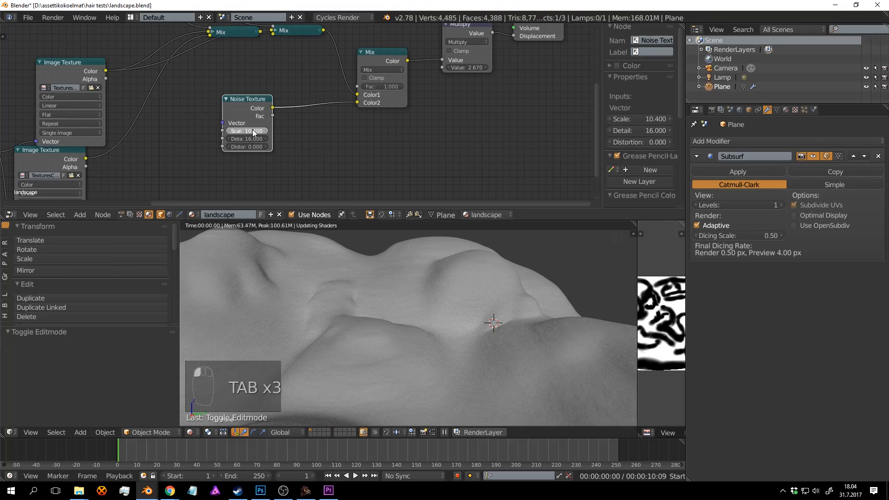
# Set the Noise Texture's scale to 14.900 and distortion to 4.600, save the file, and refresh the displacement through edit mode.
pyautogui.moveTo(252, 130)
pyautogui.mouseDown()
pyautogui.moveTo(275, 130)
pyautogui.moveTo(255, 145)
pyautogui.mouseUp()
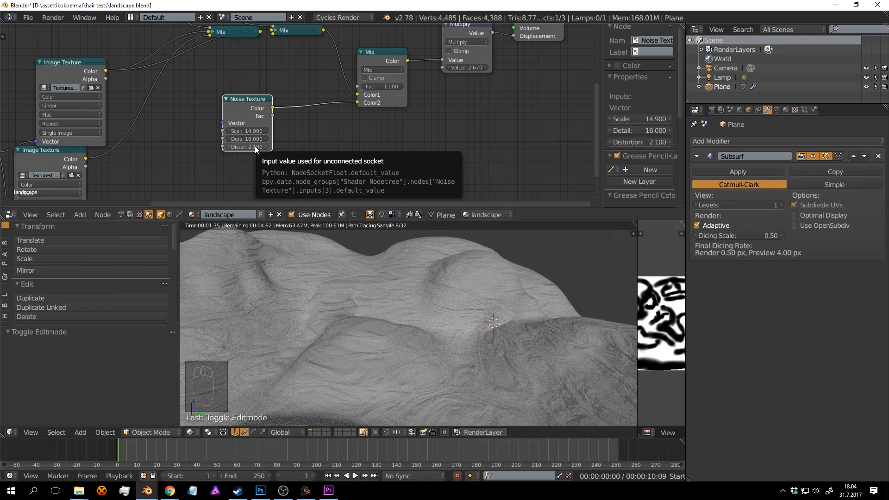
pyautogui.moveTo(253, 146); pyautogui.dragTo(267, 147)
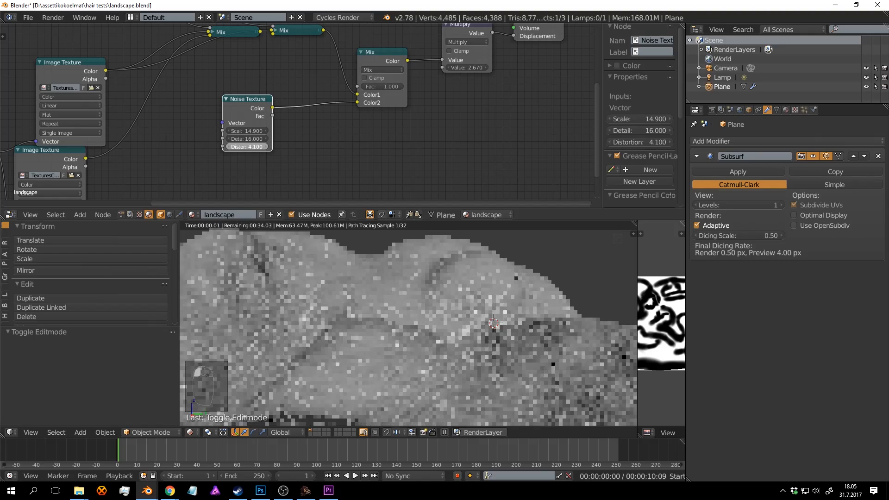
pyautogui.hotkey('ctrl', 's')
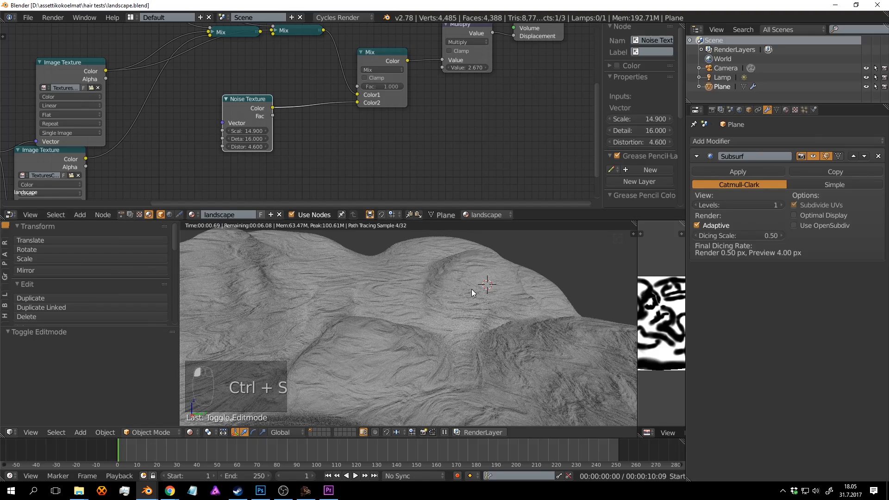
pyautogui.press('Tab')
pyautogui.press('Tab')
pyautogui.press('Tab')
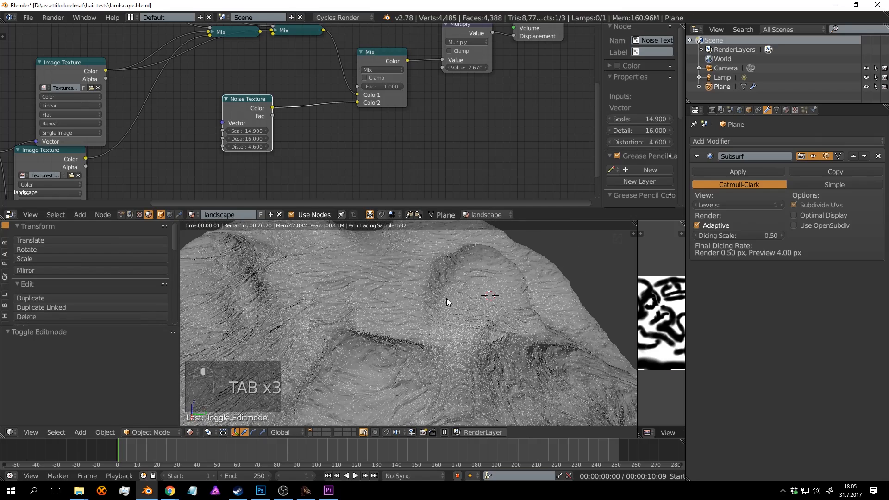
# Set the factor of the Mix node joined to the Noise Texture to 0.491 and inspect the terrain surface.
pyautogui.moveTo(446, 299); pyautogui.dragTo(488, 353, button='middle')
pyautogui.scroll(-2, 487, 327)
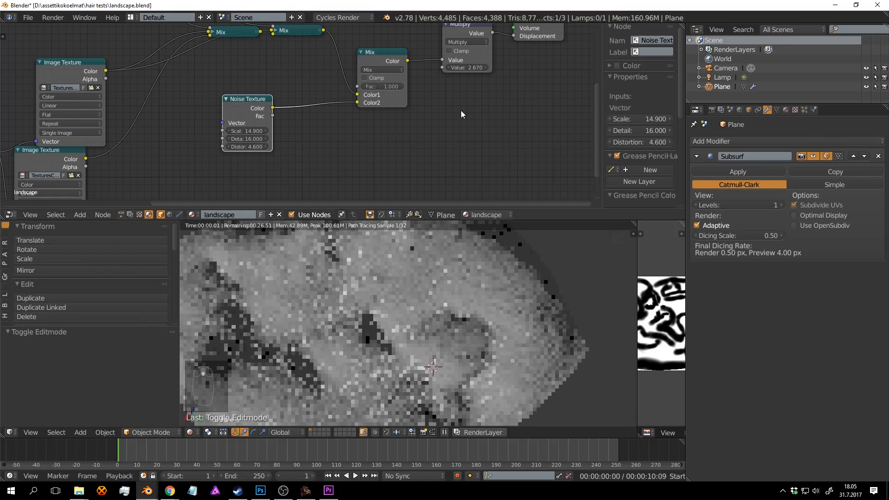
pyautogui.moveTo(459, 118); pyautogui.dragTo(455, 152, button='middle')
pyautogui.scroll(2, 445, 141)
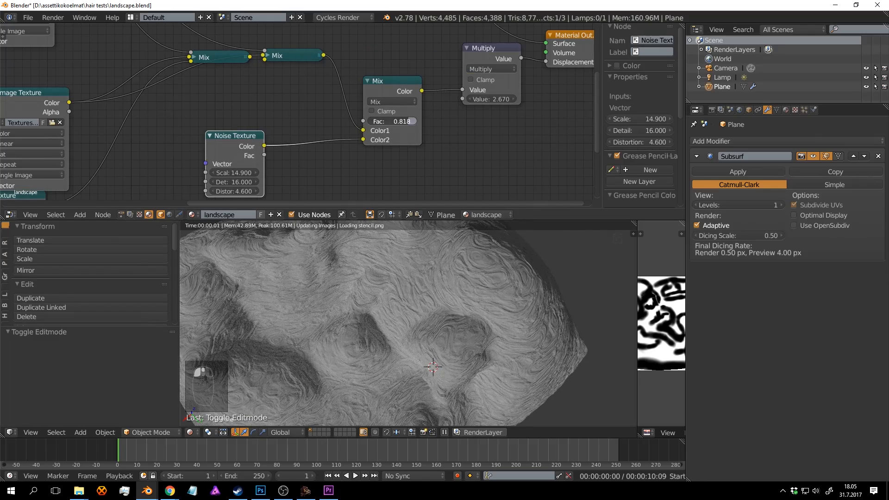
pyautogui.moveTo(407, 122)
pyautogui.mouseDown()
pyautogui.moveTo(391, 120)
pyautogui.moveTo(399, 121)
pyautogui.mouseUp()
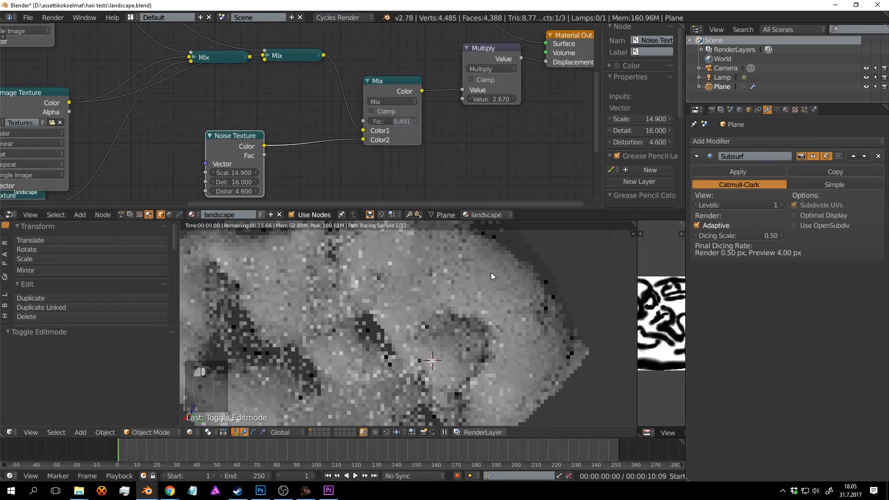
pyautogui.moveTo(490, 272); pyautogui.dragTo(485, 336, button='middle')
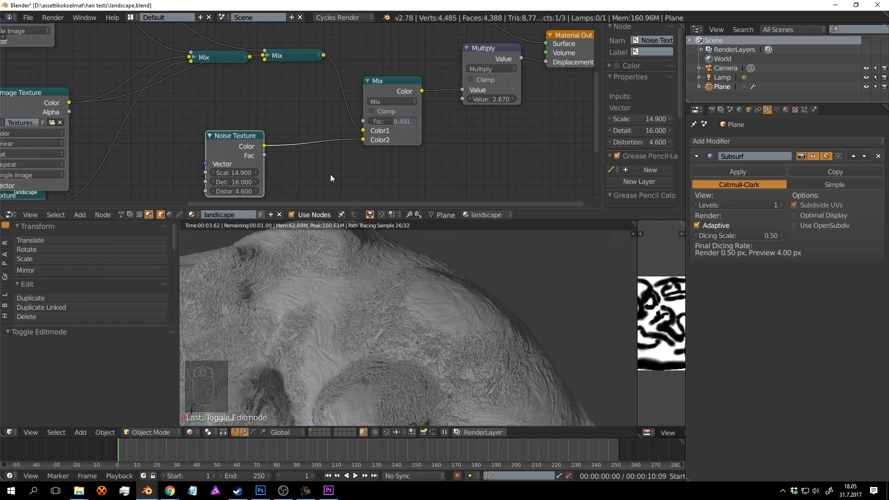
# Duplicate the Multiply node and insert the copy between the Noise Texture and the Mix node's Color2 input.
pyautogui.moveTo(442, 145); pyautogui.dragTo(464, 134, button='middle')
pyautogui.click(507, 43)
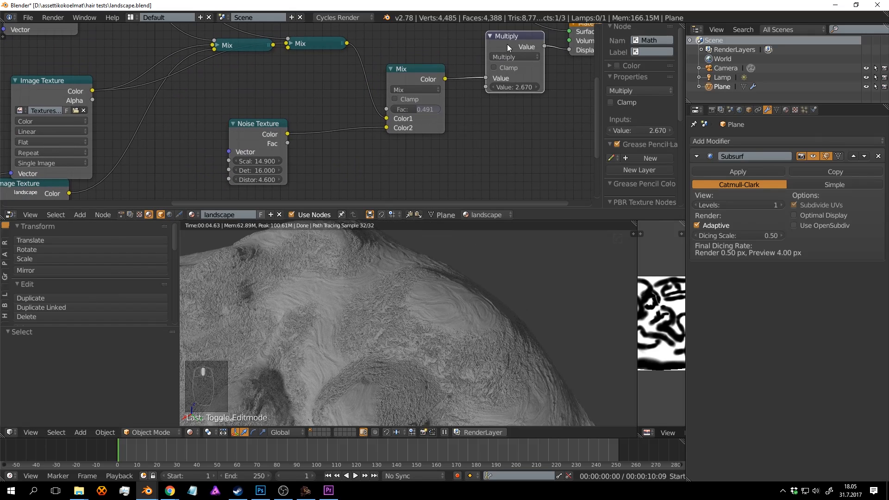
pyautogui.hotkey('shift', 'd')
pyautogui.click(345, 124)
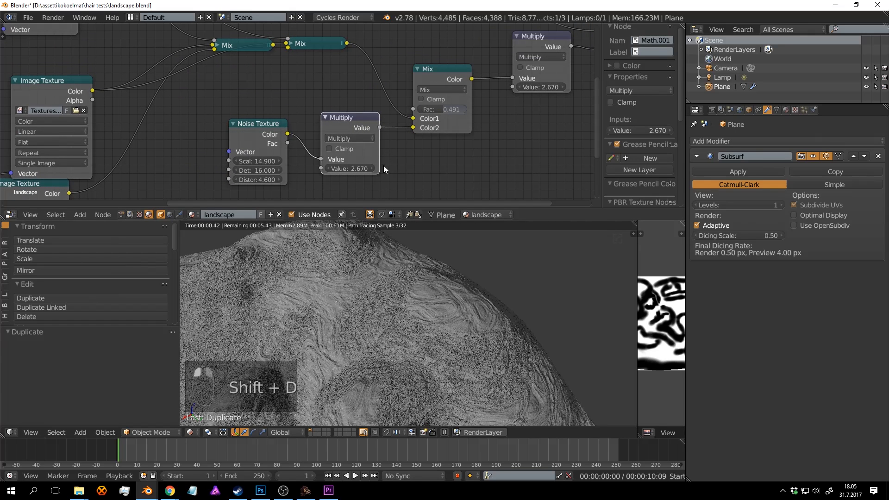
# Set the noise detail to 2.600 and the duplicated Multiply's value to 1.170, refreshing the displacement and saving landscape.blend.
pyautogui.moveTo(357, 169); pyautogui.dragTo(320, 168)
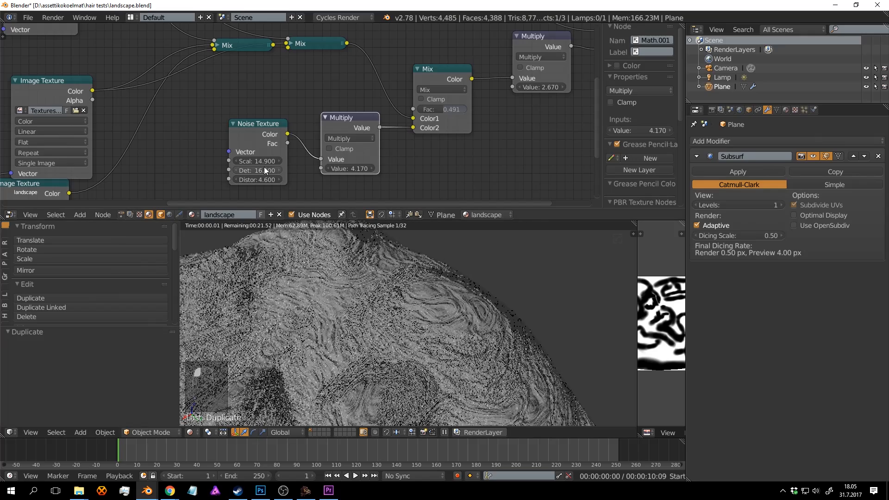
pyautogui.moveTo(266, 169); pyautogui.dragTo(208, 168)
pyautogui.moveTo(349, 168); pyautogui.dragTo(334, 169)
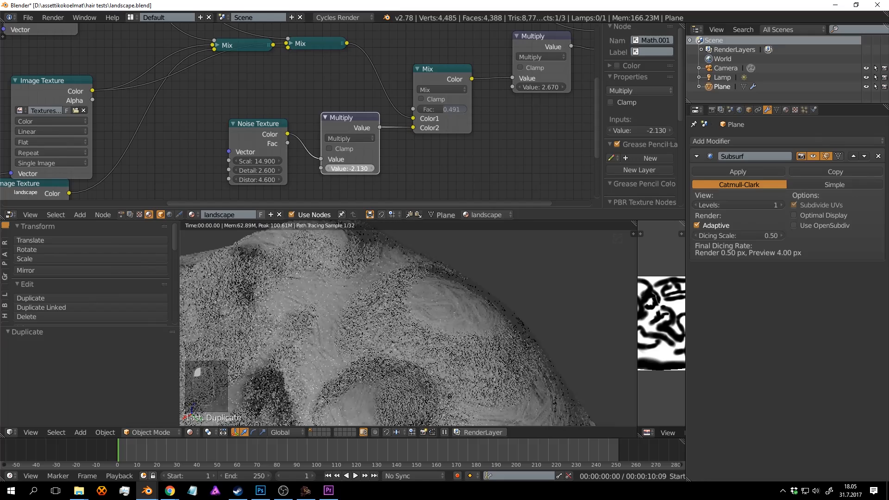
pyautogui.press('Tab')
pyautogui.press('Tab')
pyautogui.press('Tab')
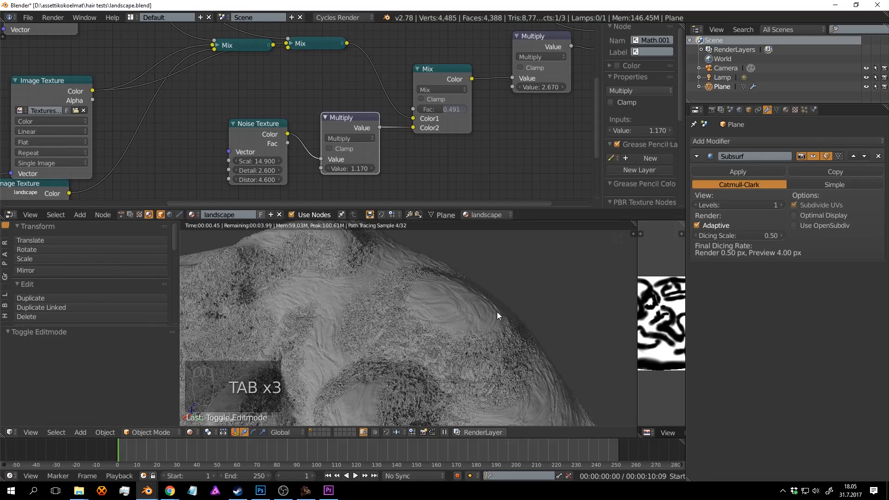
pyautogui.hotkey('ctrl', 's')
pyautogui.click(505, 302)
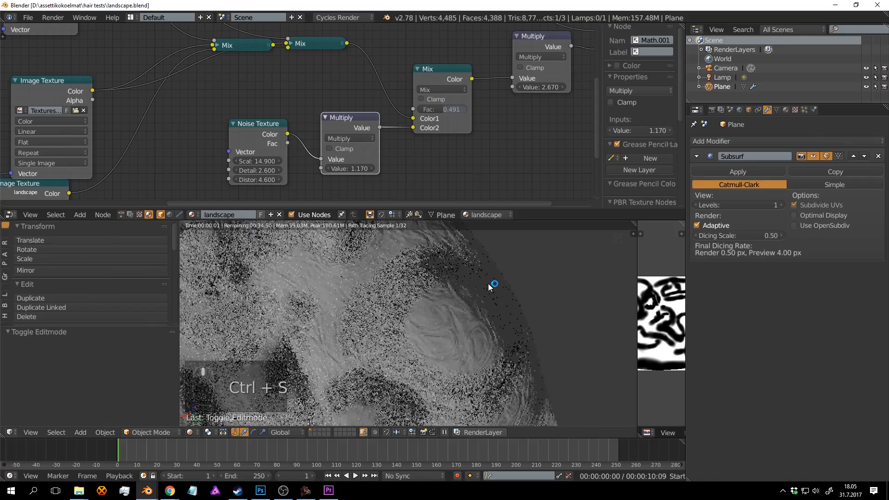
# Set the Multiply value after the Noise Texture to 2.270, refresh the displacement, and save the file.
pyautogui.moveTo(488, 287); pyautogui.dragTo(483, 272, button='middle')
pyautogui.moveTo(356, 168); pyautogui.dragTo(361, 169)
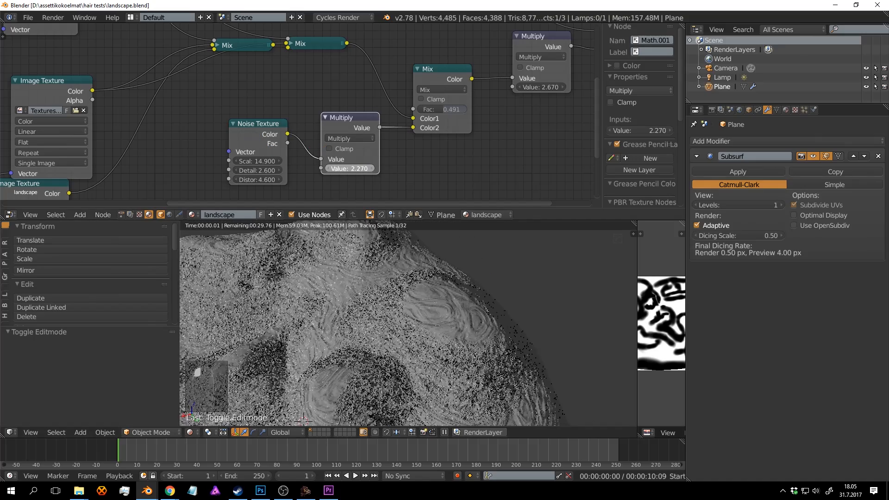
pyautogui.press('Tab')
pyautogui.press('Tab')
pyautogui.press('Tab')
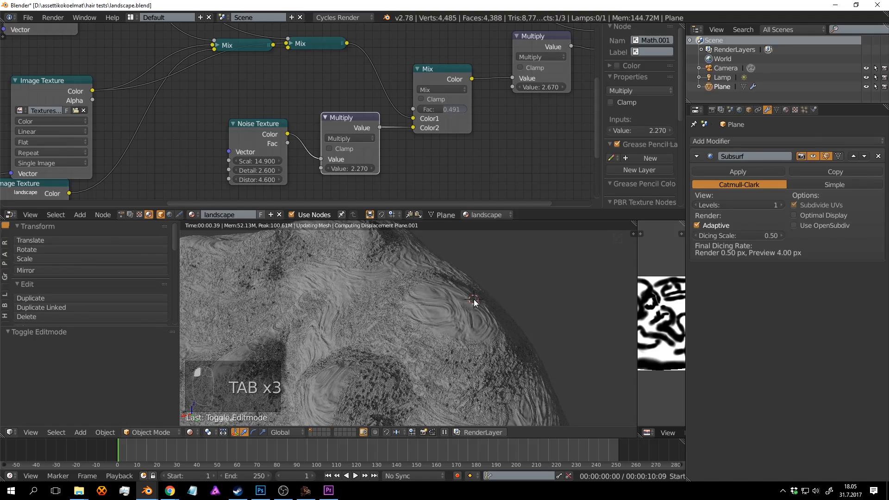
pyautogui.hotkey('ctrl', 's')
# Move the first Mix node up beside the Diffuse BSDF, link it to the shader's Color input, and save landscape.blend.
pyautogui.scroll(-1, 378, 60)
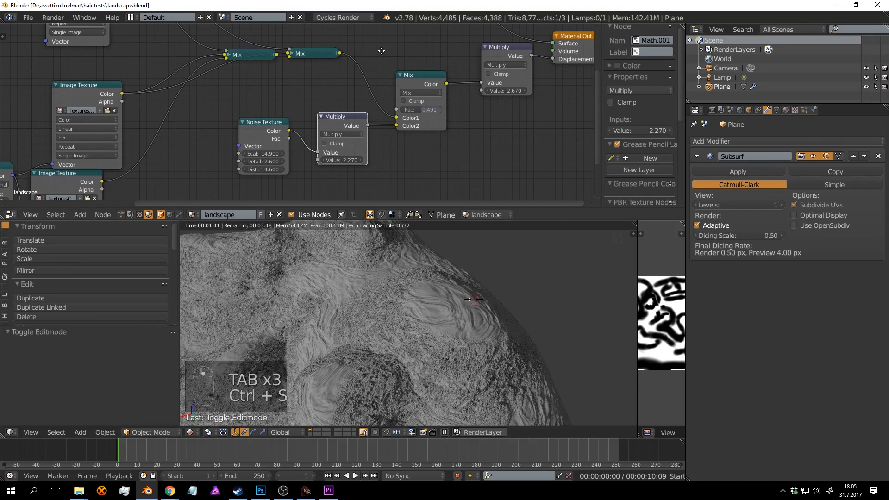
pyautogui.moveTo(381, 51); pyautogui.dragTo(380, 138, button='middle')
pyautogui.scroll(-2, 239, 112)
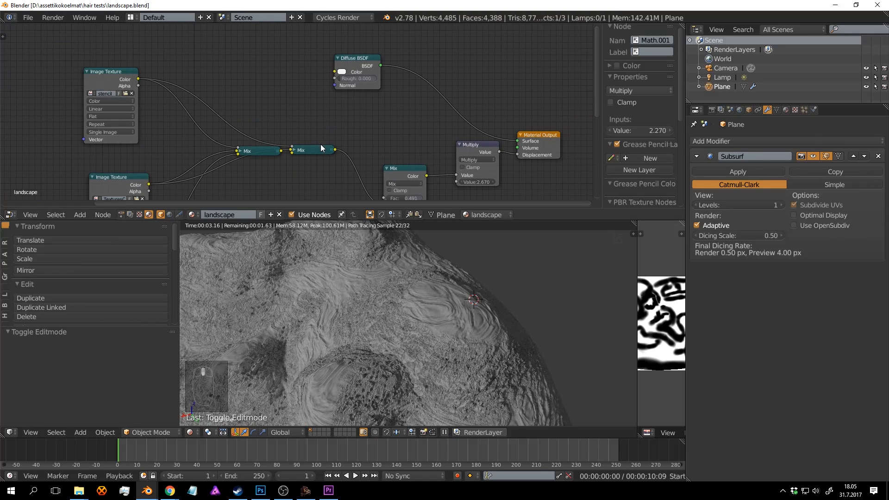
pyautogui.moveTo(258, 151); pyautogui.dragTo(334, 73)
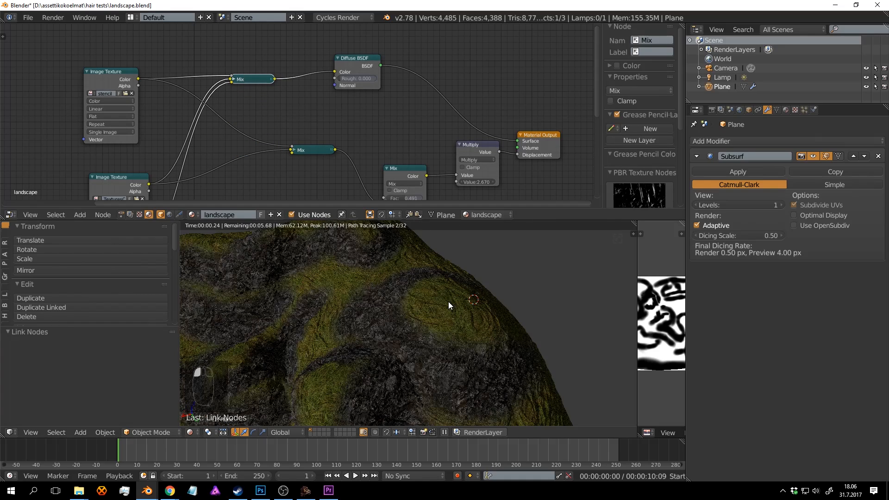
pyautogui.hotkey('ctrl', 's')
pyautogui.click(448, 302)
# Save the textured landscape again and recompute its displacement by toggling edit mode.
pyautogui.moveTo(471, 306); pyautogui.dragTo(468, 277, button='middle')
pyautogui.hotkey('ctrl', 's')
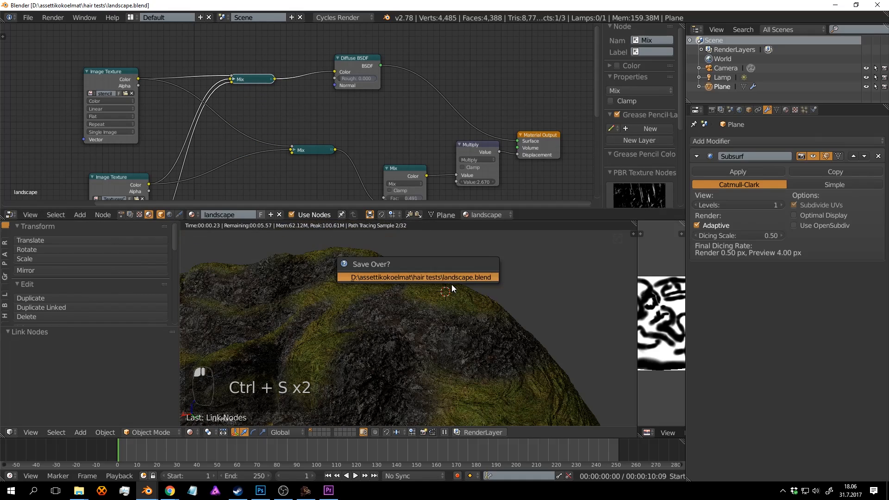
pyautogui.click(445, 292)
pyautogui.moveTo(417, 287); pyautogui.dragTo(476, 312, button='middle')
pyautogui.press('Tab')
pyautogui.press('Tab')
pyautogui.press('Tab')
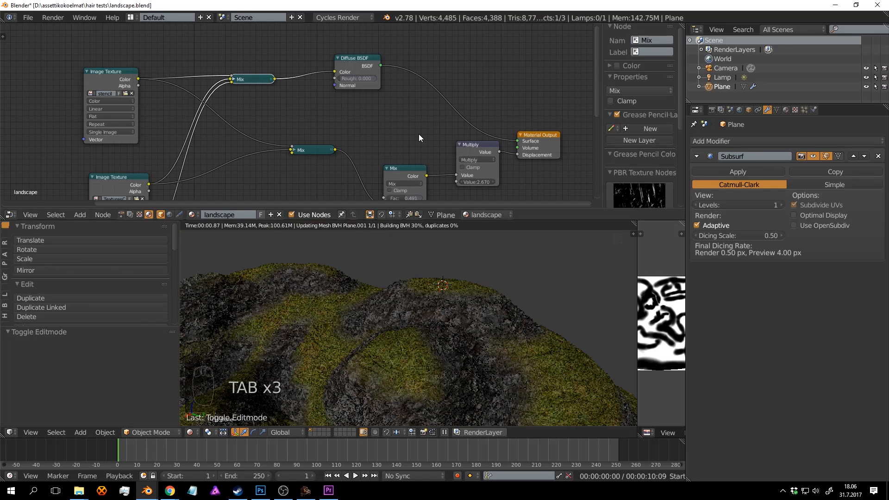
# Set the factor of the Mix node feeding the final Multiply to 0.373 and refresh the displacement.
pyautogui.scroll(-1, 418, 135)
pyautogui.moveTo(420, 137); pyautogui.dragTo(411, 56, button='middle')
pyautogui.scroll(4, 424, 88)
pyautogui.moveTo(439, 100); pyautogui.dragTo(373, 116, button='middle')
pyautogui.moveTo(349, 104); pyautogui.dragTo(344, 107)
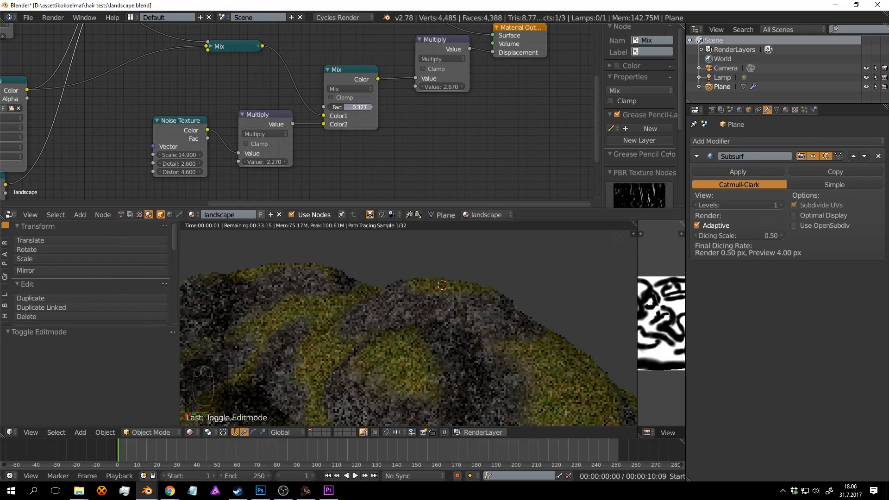
pyautogui.press('Tab')
pyautogui.press('Tab')
pyautogui.press('Tab')
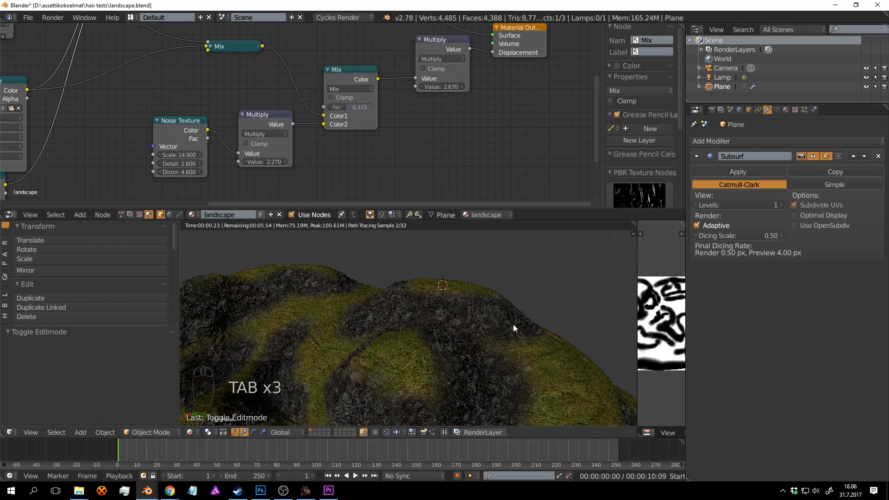
# Duplicate the Mix node with factor 0.373 and insert the copy between it and the final Multiply.
pyautogui.scroll(-4, 375, 140)
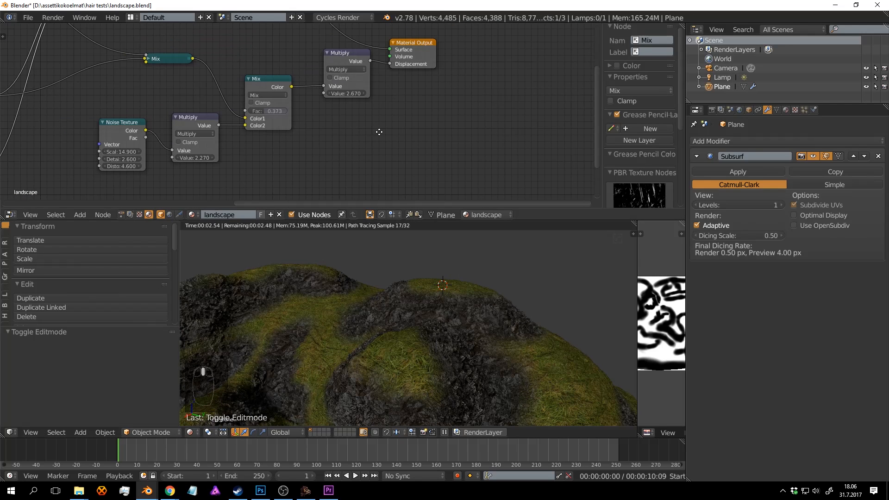
pyautogui.moveTo(524, 335); pyautogui.dragTo(520, 332, button='middle')
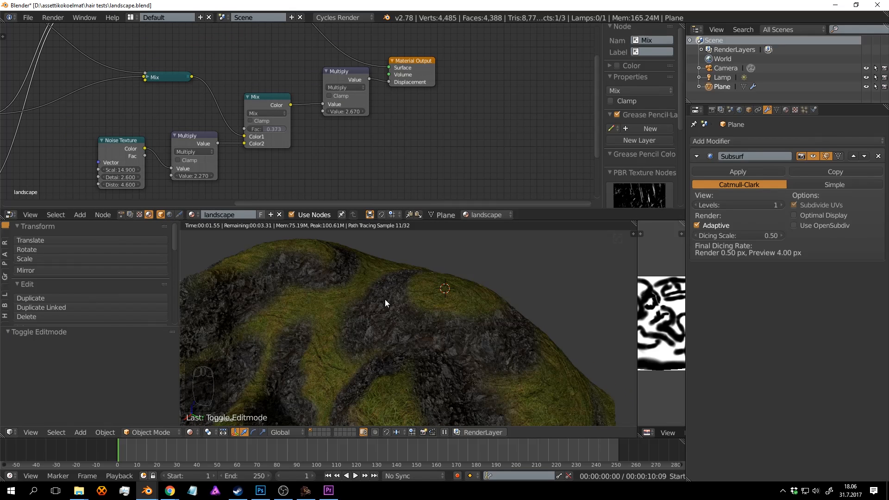
pyautogui.moveTo(362, 157); pyautogui.dragTo(377, 130, button='middle')
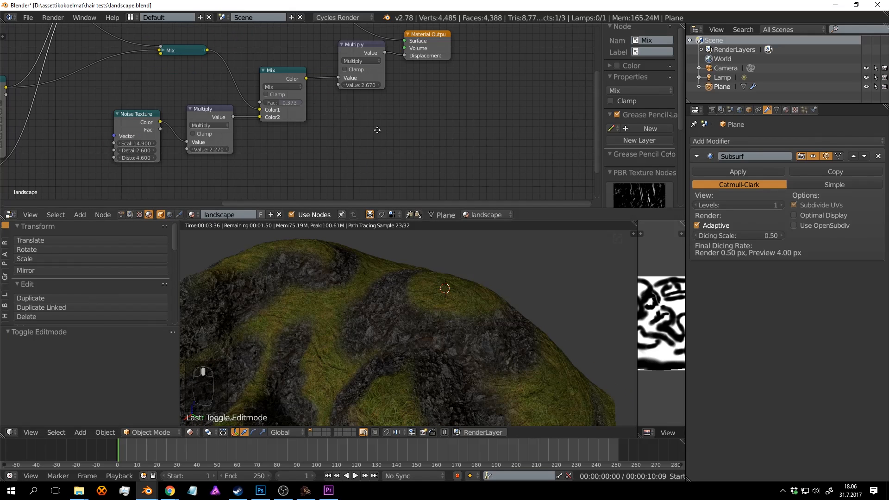
pyautogui.rightClick(290, 70)
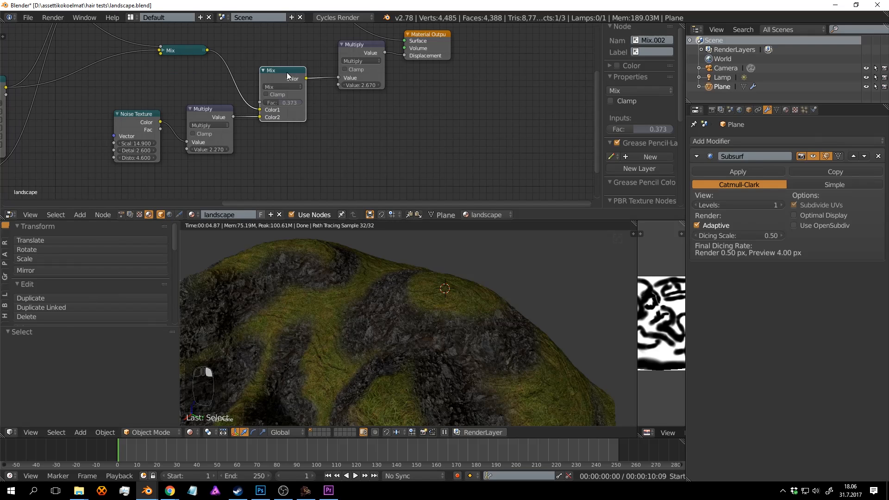
pyautogui.hotkey('shift', 'd')
pyautogui.click(354, 57)
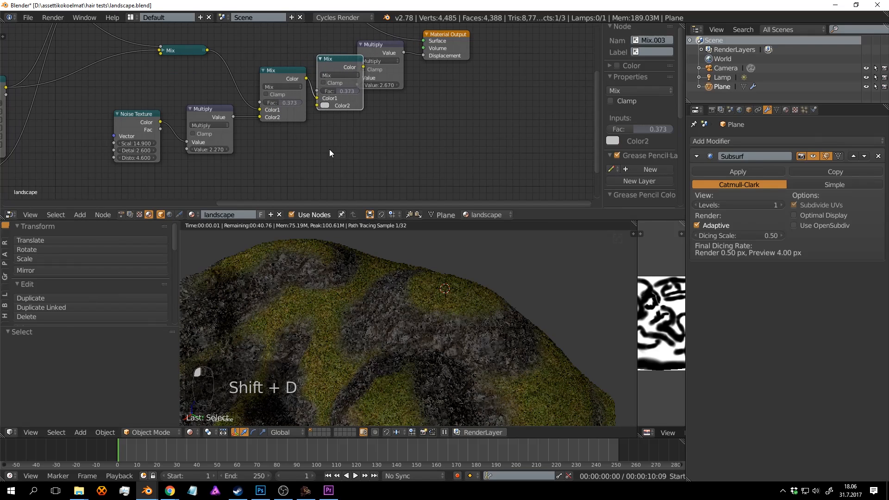
# Duplicate the Noise Texture, link the copy's Fac output to the newest Mix node's Color2 input, and save the file.
pyautogui.rightClick(144, 113)
pyautogui.hotkey('shift', 'd')
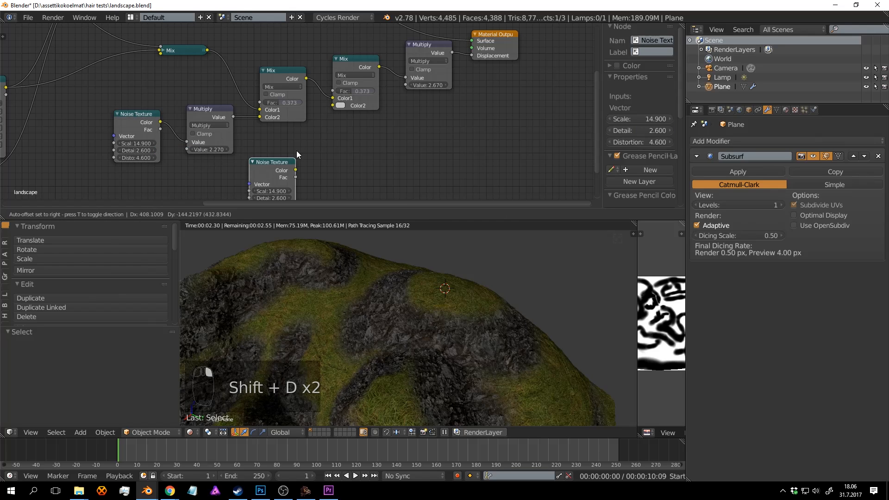
pyautogui.click(296, 143)
pyautogui.moveTo(301, 152); pyautogui.dragTo(333, 106)
pyautogui.hotkey('ctrl', 's')
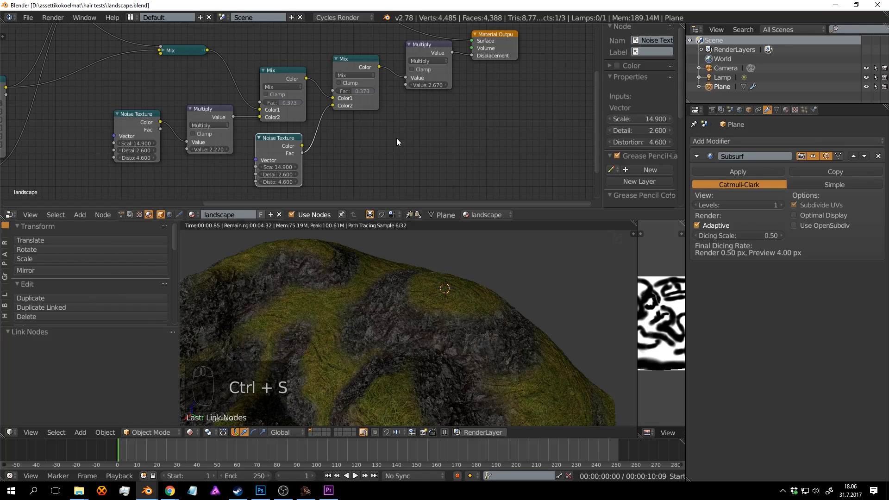
pyautogui.moveTo(410, 141); pyautogui.dragTo(398, 160, button='middle')
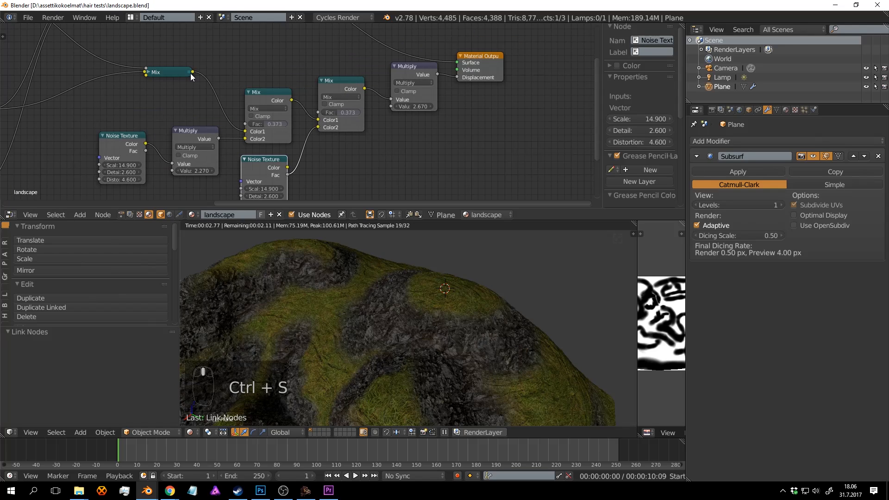
# Preview the newest Mix node in the viewport and link the collapsed displacement Mix node's output to its Fac input.
pyautogui.moveTo(193, 72); pyautogui.dragTo(305, 61)
pyautogui.keyDown('ctrl'); pyautogui.keyDown('shift'); pyautogui.click(339, 78); pyautogui.keyUp('shift'); pyautogui.keyUp('ctrl')
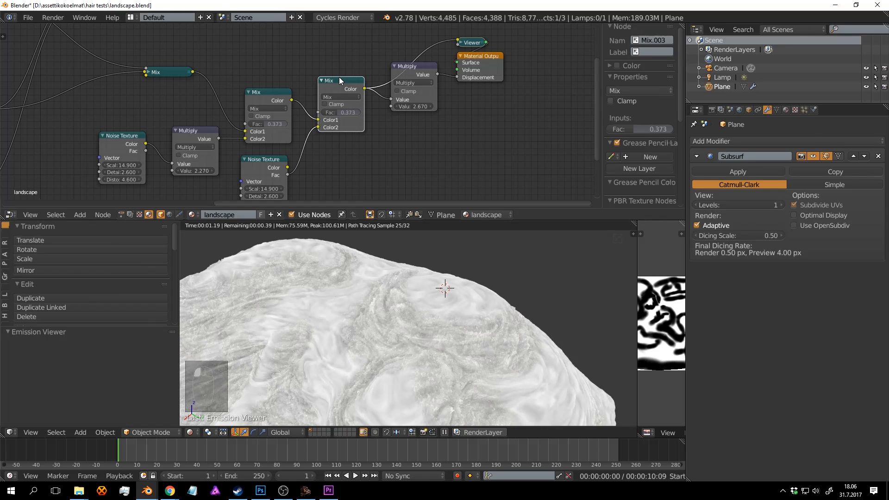
pyautogui.moveTo(193, 72); pyautogui.dragTo(321, 112)
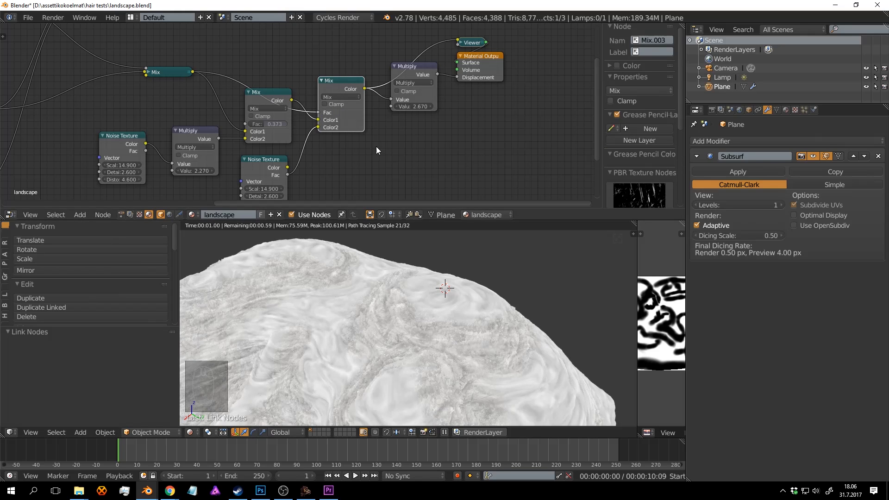
# Preview the final Multiply, both displacement Mix nodes and the duplicated Noise Texture in turn to compare their contributions.
pyautogui.keyDown('shift'); pyautogui.scroll(2, 346, 116); pyautogui.keyUp('shift')
pyautogui.keyDown('ctrl'); pyautogui.keyDown('shift'); pyautogui.click(418, 92); pyautogui.keyUp('shift'); pyautogui.keyUp('ctrl')
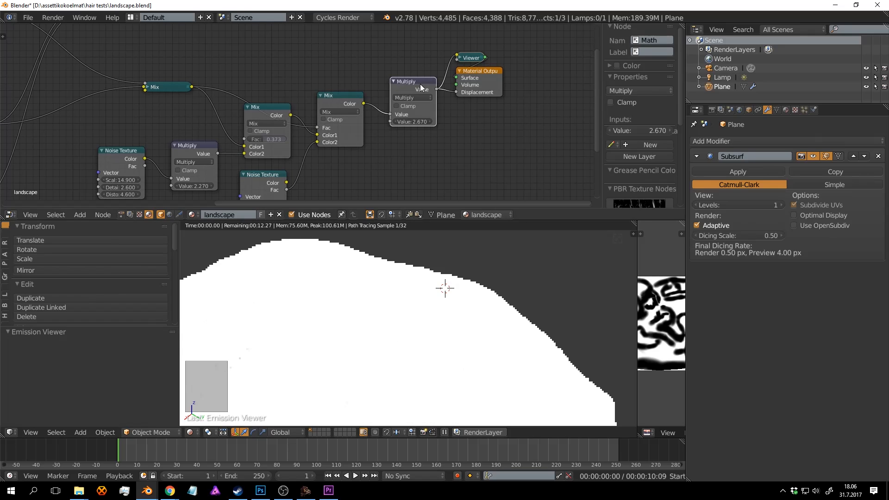
pyautogui.keyDown('ctrl'); pyautogui.keyDown('shift'); pyautogui.click(327, 104); pyautogui.keyUp('shift'); pyautogui.keyUp('ctrl')
pyautogui.keyDown('ctrl'); pyautogui.keyDown('shift'); pyautogui.click(276, 111); pyautogui.keyUp('shift'); pyautogui.keyUp('ctrl')
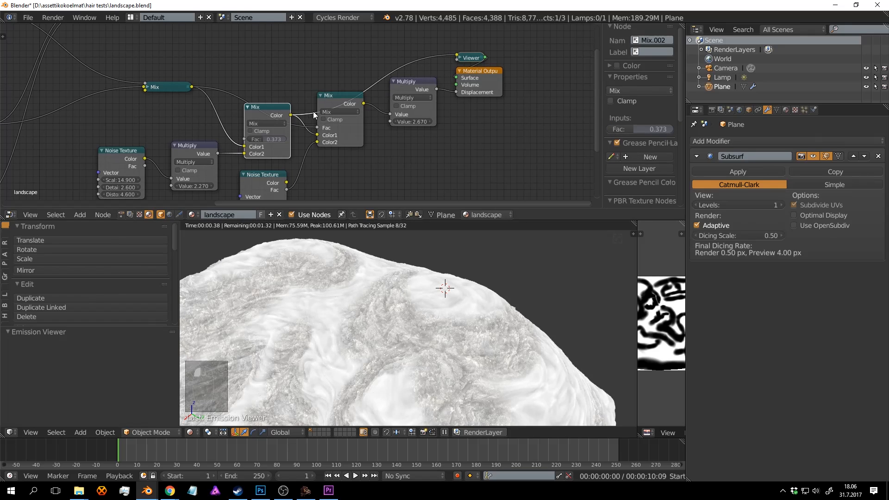
pyautogui.moveTo(311, 121); pyautogui.dragTo(325, 92, button='middle')
pyautogui.moveTo(477, 304); pyautogui.dragTo(451, 325, button='middle')
pyautogui.moveTo(363, 155); pyautogui.dragTo(362, 154, button='middle')
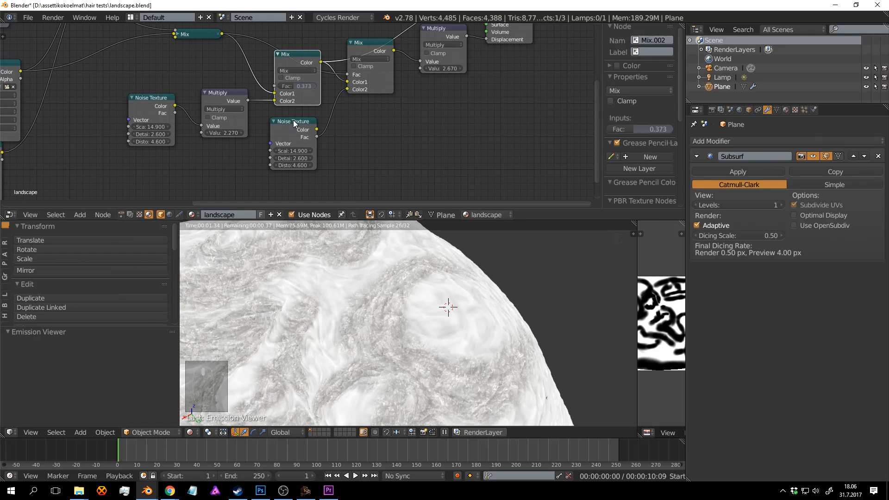
pyautogui.keyDown('ctrl'); pyautogui.keyDown('shift'); pyautogui.click(293, 121); pyautogui.keyUp('shift'); pyautogui.keyUp('ctrl')
pyautogui.moveTo(370, 99); pyautogui.dragTo(361, 128, button='middle')
pyautogui.keyDown('ctrl'); pyautogui.keyDown('shift'); pyautogui.click(365, 73); pyautogui.keyUp('shift'); pyautogui.keyUp('ctrl')
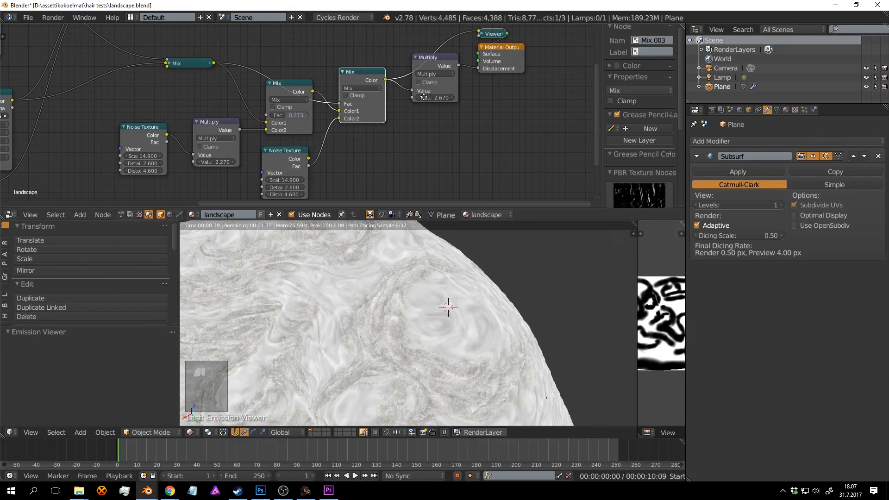
# Save the file and move the collapsed displacement Mix node slightly up, away from the nodes it feeds.
pyautogui.moveTo(421, 94); pyautogui.dragTo(404, 119, button='middle')
pyautogui.hotkey('ctrl', 's')
pyautogui.click(412, 118)
pyautogui.moveTo(176, 88); pyautogui.dragTo(187, 67)
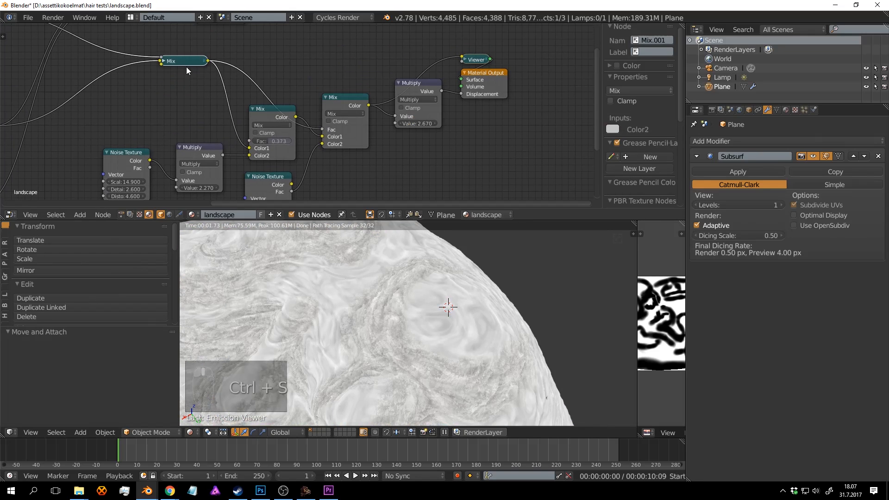
# Link the uppermost Image Texture's Color output to the newest Mix node's Fac input and save the file.
pyautogui.scroll(-3, 186, 67)
pyautogui.moveTo(376, 84); pyautogui.dragTo(341, 106, button='middle')
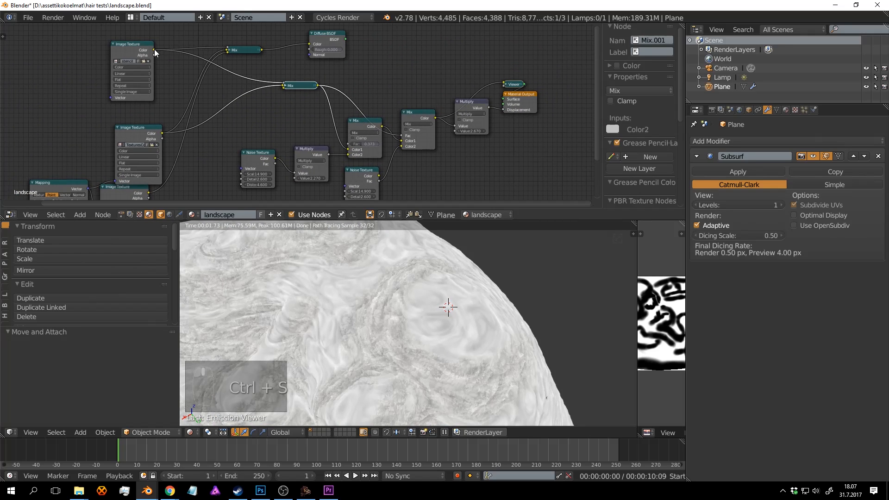
pyautogui.moveTo(155, 51); pyautogui.dragTo(160, 54)
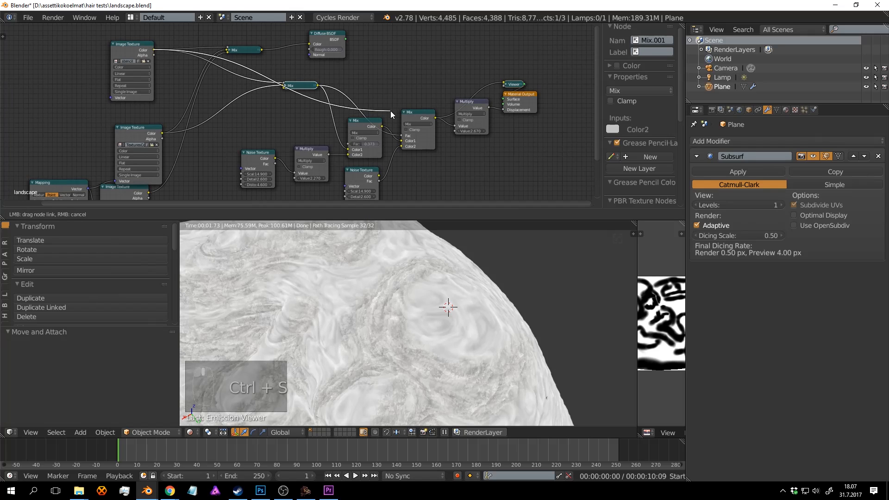
pyautogui.moveTo(401, 132); pyautogui.dragTo(402, 135)
pyautogui.hotkey('ctrl', 's')
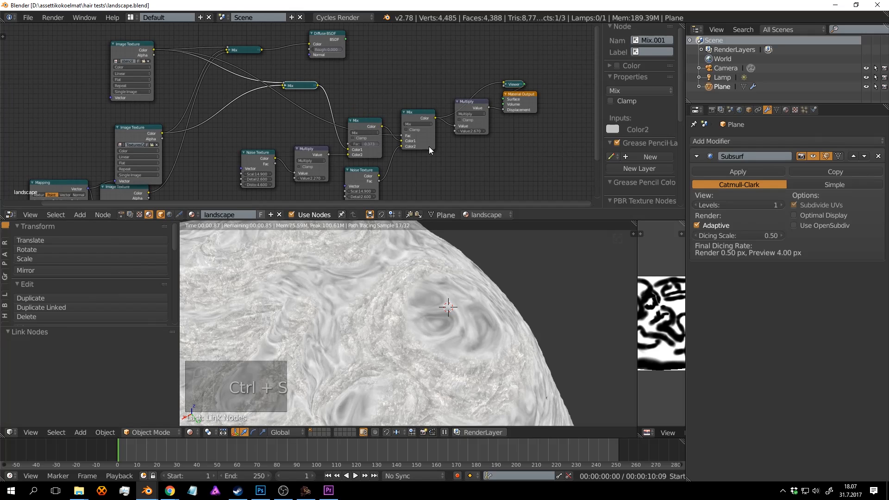
# Move the newest Mix node up and swap the links going into its Color1 and Color2 inputs.
pyautogui.scroll(3, 412, 115)
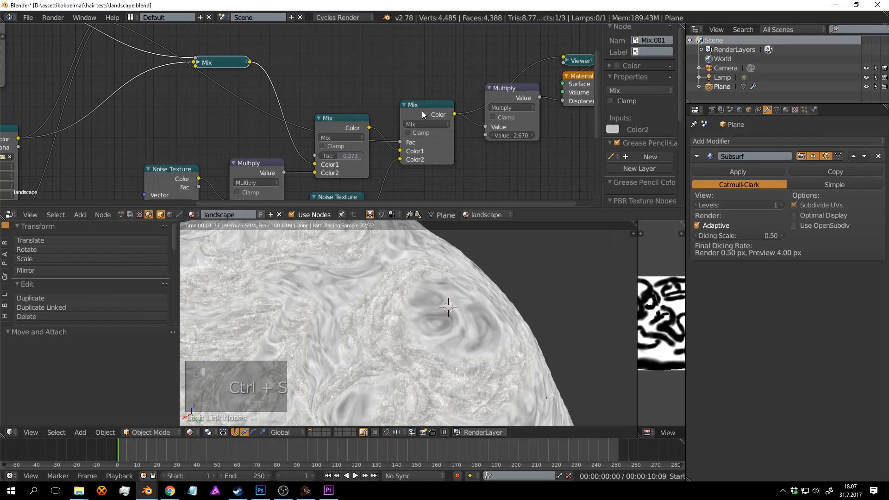
pyautogui.moveTo(421, 110); pyautogui.dragTo(422, 71)
pyautogui.moveTo(403, 91); pyautogui.dragTo(336, 85, button='middle')
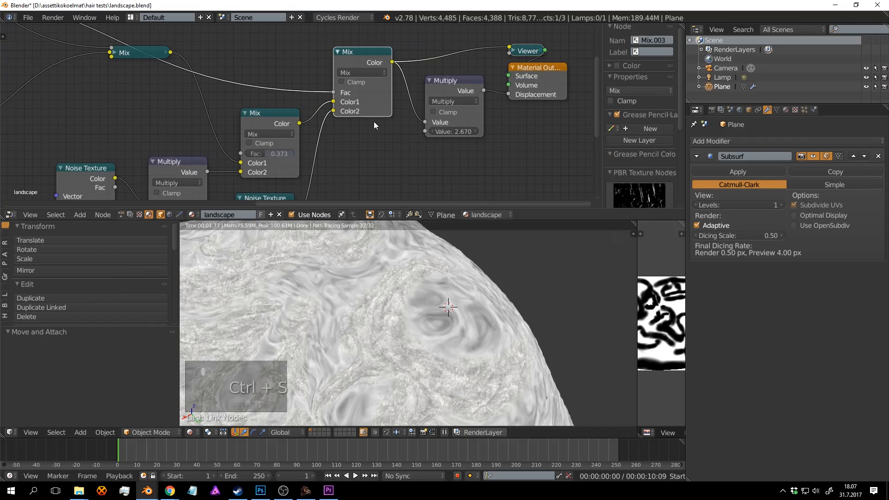
pyautogui.scroll(2, 373, 121)
pyautogui.moveTo(340, 111); pyautogui.dragTo(338, 111)
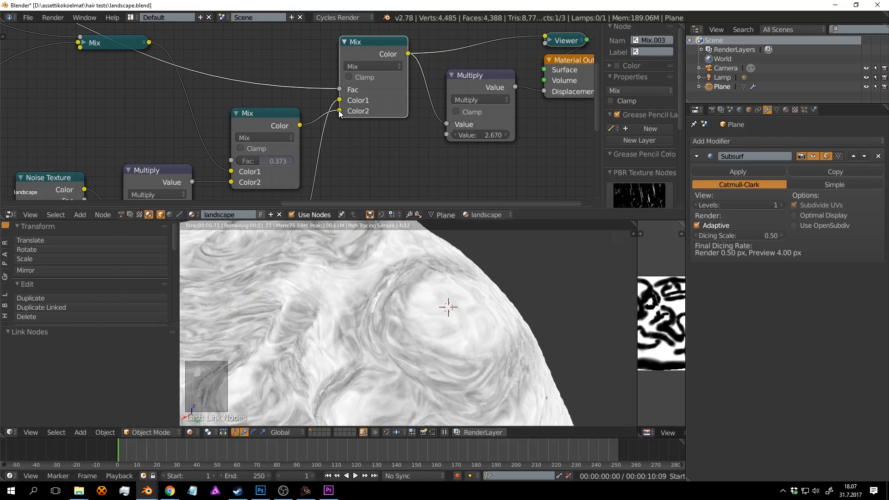
# Set the duplicated Noise Texture's scale to 26.500 and detail to 16.000, and save the file.
pyautogui.scroll(-1, 357, 167)
pyautogui.moveTo(357, 167); pyautogui.dragTo(370, 91, button='middle')
pyautogui.scroll(1, 321, 103)
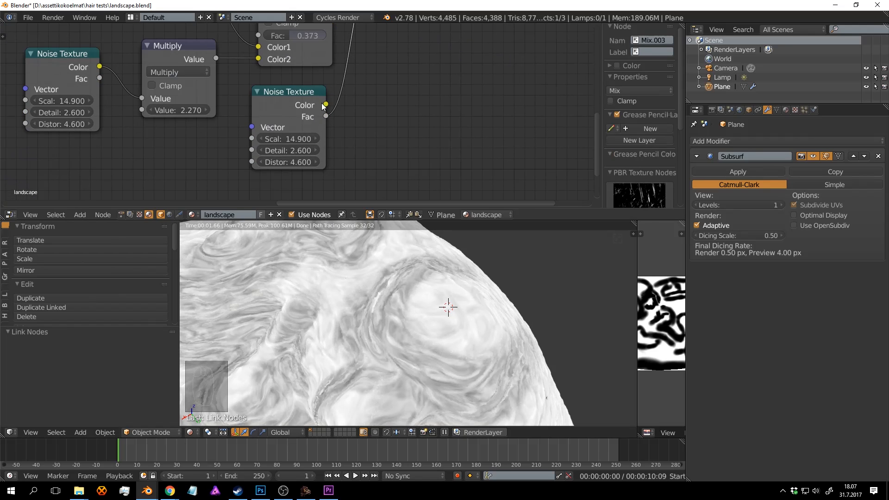
pyautogui.moveTo(304, 140); pyautogui.dragTo(384, 151)
pyautogui.hotkey('ctrl', 's')
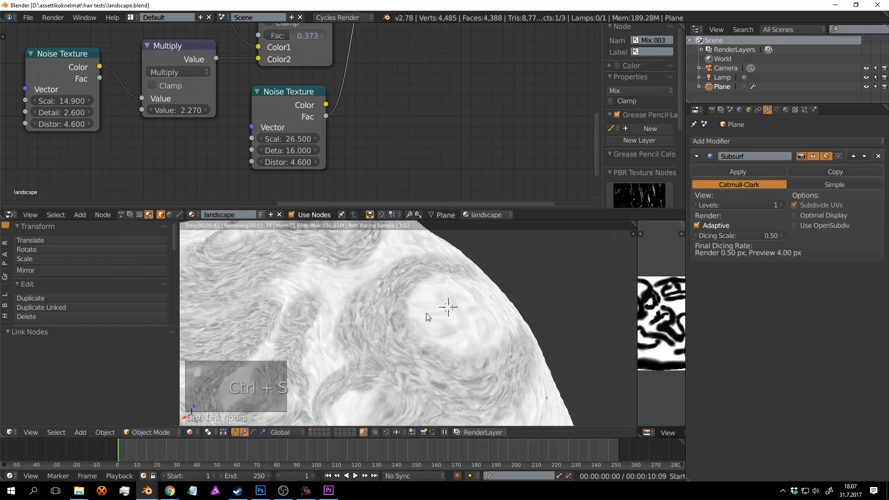
# Duplicate the Multiply node, insert the copy after the duplicated Noise Texture, and set its value to 11.370.
pyautogui.scroll(-1, 381, 204)
pyautogui.click(172, 93)
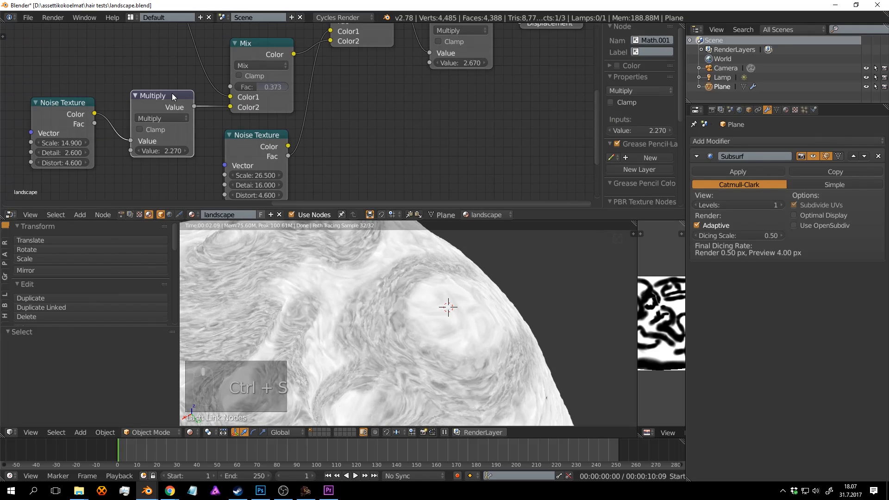
pyautogui.hotkey('shift', 'd')
pyautogui.click(337, 112)
pyautogui.moveTo(367, 167); pyautogui.dragTo(409, 168)
# Connect the Diffuse BSDF back to the material output's Surface and move it above the newest Mix node.
pyautogui.scroll(-3, 399, 147)
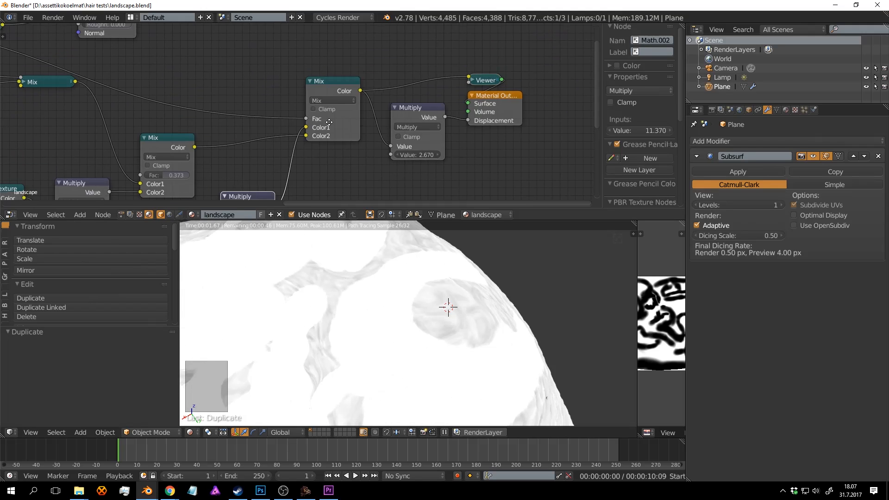
pyautogui.scroll(-1, 366, 152)
pyautogui.keyDown('ctrl'); pyautogui.keyDown('shift'); pyautogui.click(232, 95); pyautogui.keyUp('shift'); pyautogui.keyUp('ctrl')
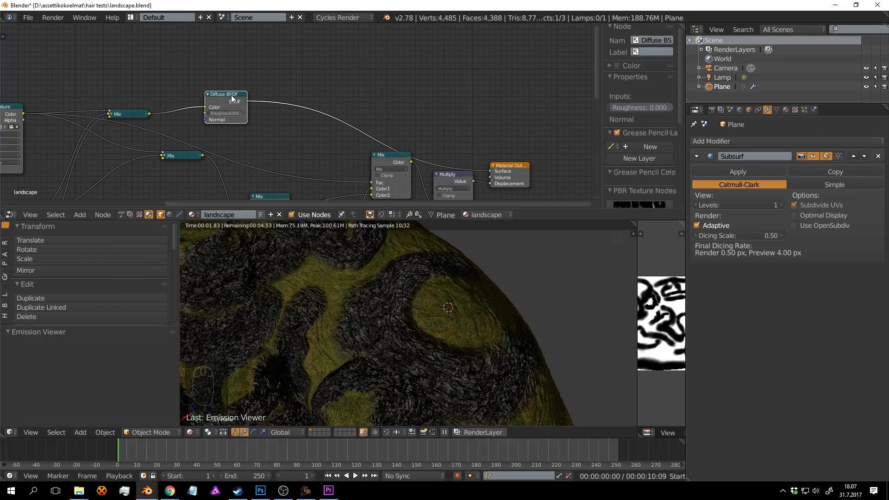
pyautogui.moveTo(234, 97); pyautogui.dragTo(403, 97)
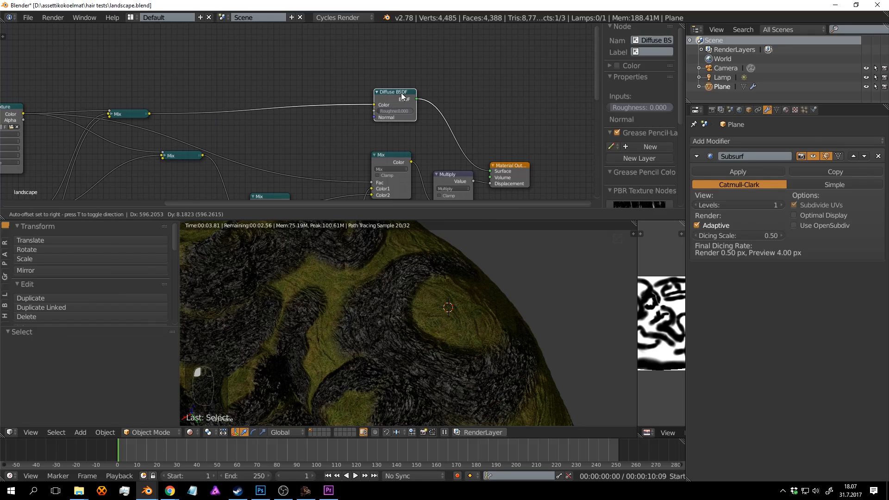
# Save the landscape file, recompute the displacement by toggling edit mode, and save again.
pyautogui.hotkey('ctrl', 's')
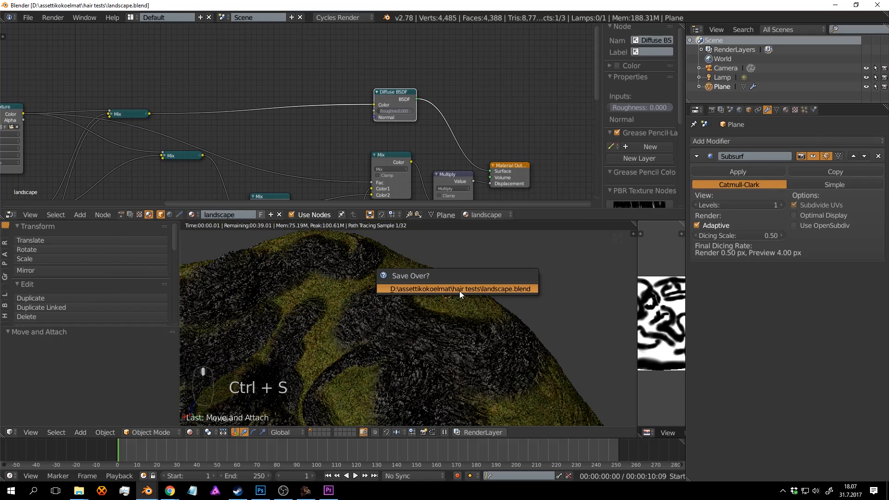
pyautogui.click(459, 291)
pyautogui.moveTo(460, 290); pyautogui.dragTo(497, 308, button='middle')
pyautogui.press('Tab')
pyautogui.press('Tab')
pyautogui.press('Tab')
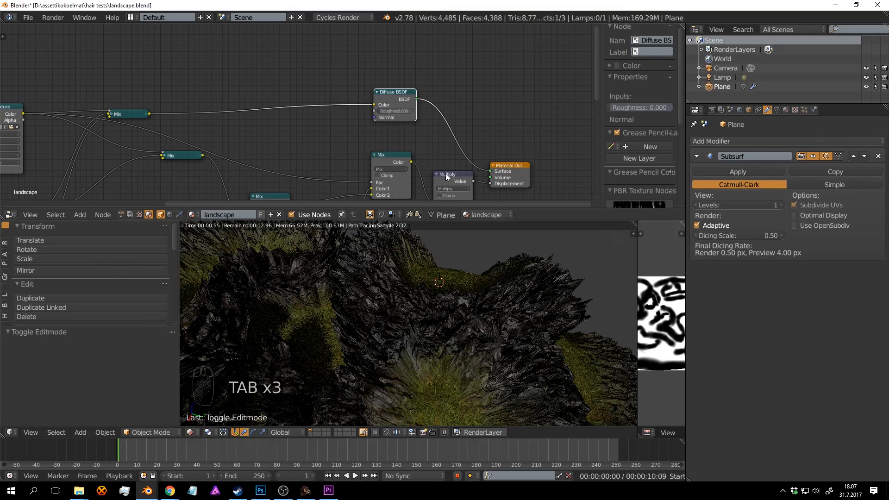
pyautogui.scroll(-2, 501, 288)
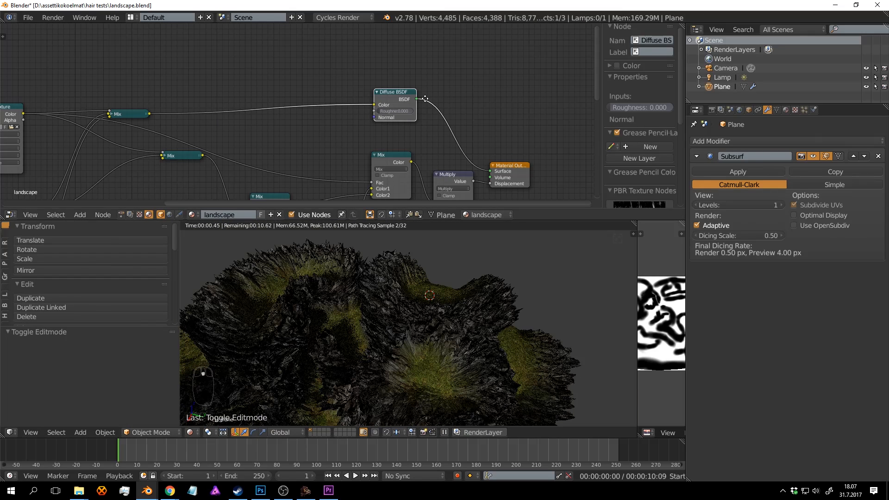
pyautogui.moveTo(425, 169); pyautogui.dragTo(371, 122, button='middle')
pyautogui.hotkey('ctrl', 's')
pyautogui.click(441, 138)
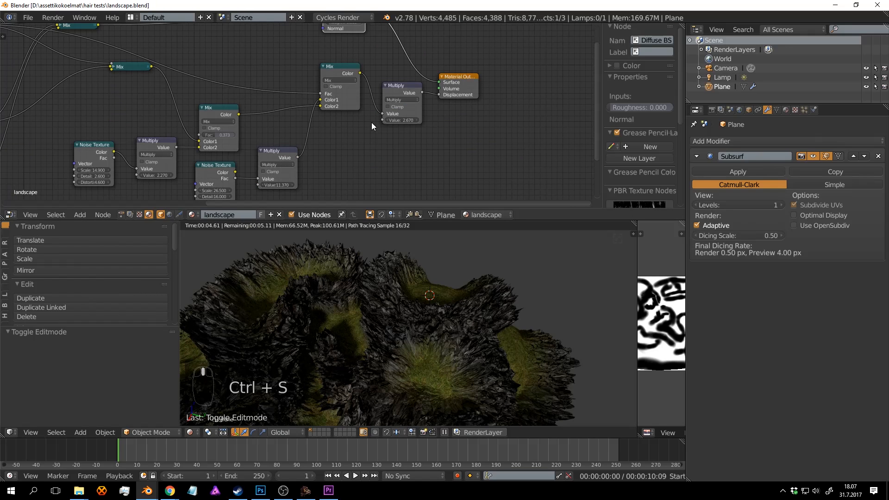
# Set the duplicated Noise Texture's scale to 31.000 and its Multiply value to 3.070, refresh the displacement, and save.
pyautogui.scroll(2, 342, 163)
pyautogui.moveTo(343, 149); pyautogui.dragTo(394, 74, button='middle')
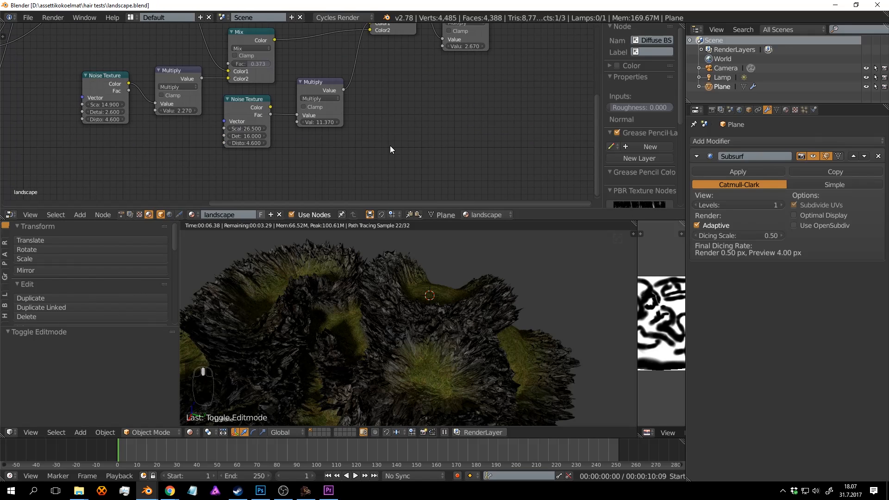
pyautogui.scroll(1, 390, 149)
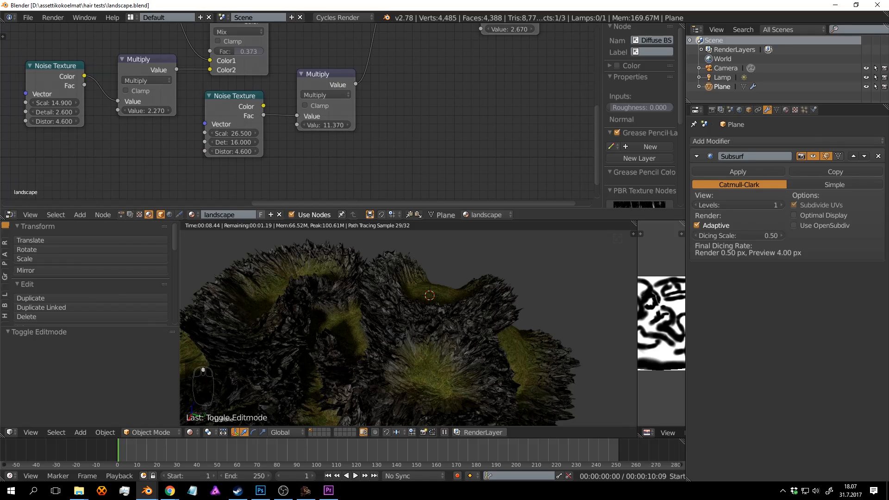
pyautogui.moveTo(232, 133)
pyautogui.mouseDown()
pyautogui.moveTo(310, 127)
pyautogui.moveTo(236, 127)
pyautogui.mouseUp()
pyautogui.click(471, 295)
pyautogui.press('Tab')
pyautogui.press('Tab')
pyautogui.press('Tab')
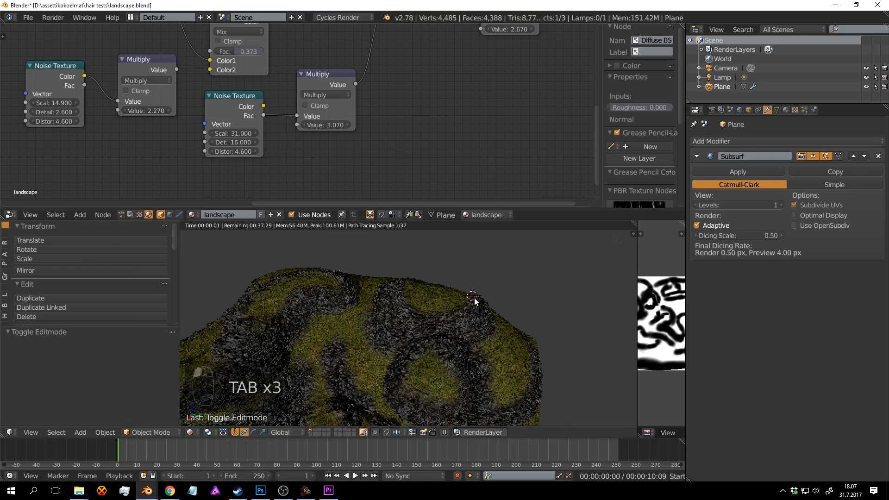
pyautogui.hotkey('ctrl', 's')
pyautogui.click(491, 300)
pyautogui.moveTo(488, 307); pyautogui.dragTo(456, 320, button='middle')
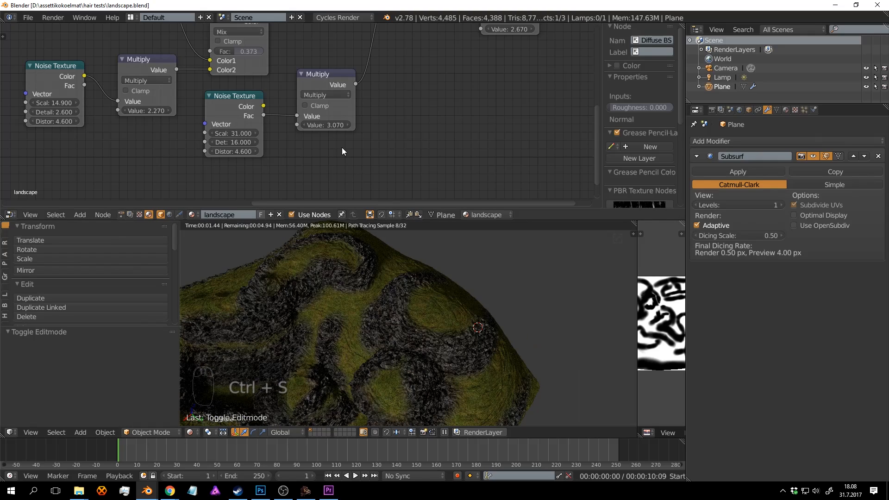
# Try a negative value of -6.560 in the duplicated noise's Multiply node and refresh the displacement.
pyautogui.moveTo(339, 124); pyautogui.dragTo(291, 124)
pyautogui.press('Tab')
pyautogui.press('Tab')
pyautogui.press('Tab')
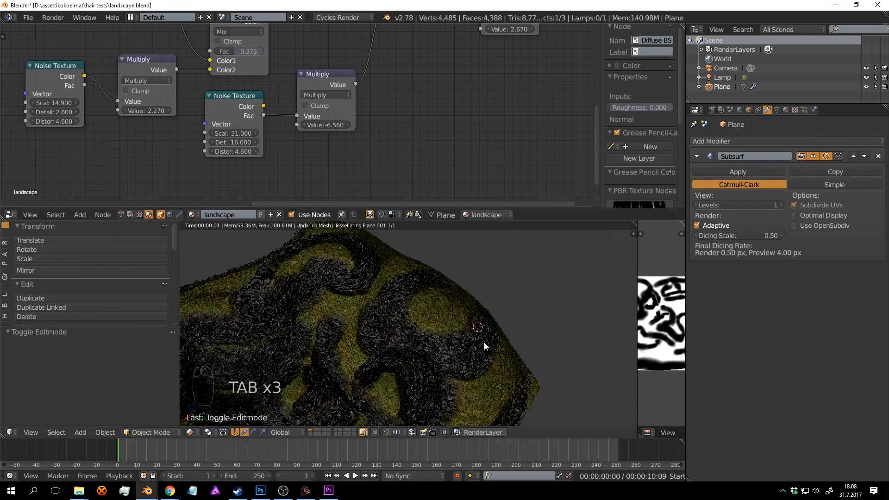
# Set the duplicated noise's Multiply value to 3.400 and recompute the displacement by toggling edit mode.
pyautogui.moveTo(503, 343); pyautogui.dragTo(488, 290, button='middle')
pyautogui.moveTo(326, 125); pyautogui.dragTo(370, 125)
pyautogui.press('Tab')
pyautogui.press('Tab')
pyautogui.press('Tab')
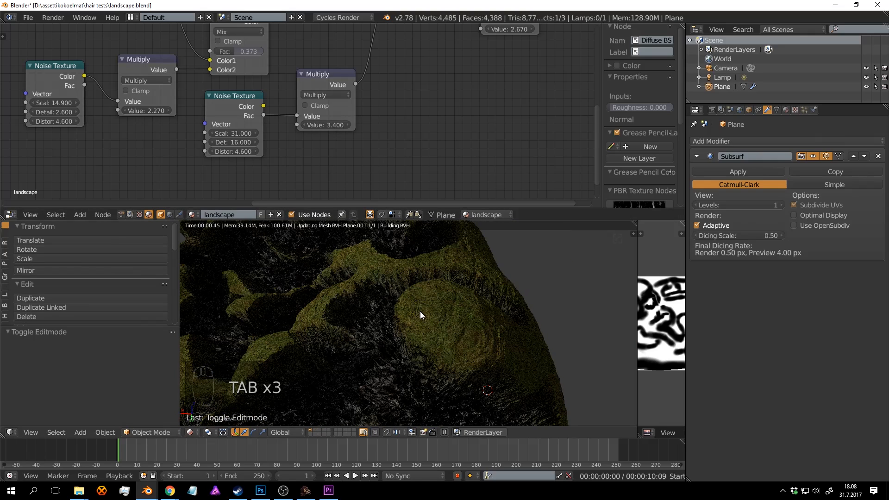
# Set the duplicated Noise Texture's scale to 23.400, refresh the displacement, and save the file.
pyautogui.moveTo(421, 311); pyautogui.dragTo(488, 298, button='middle')
pyautogui.moveTo(243, 132); pyautogui.dragTo(209, 132)
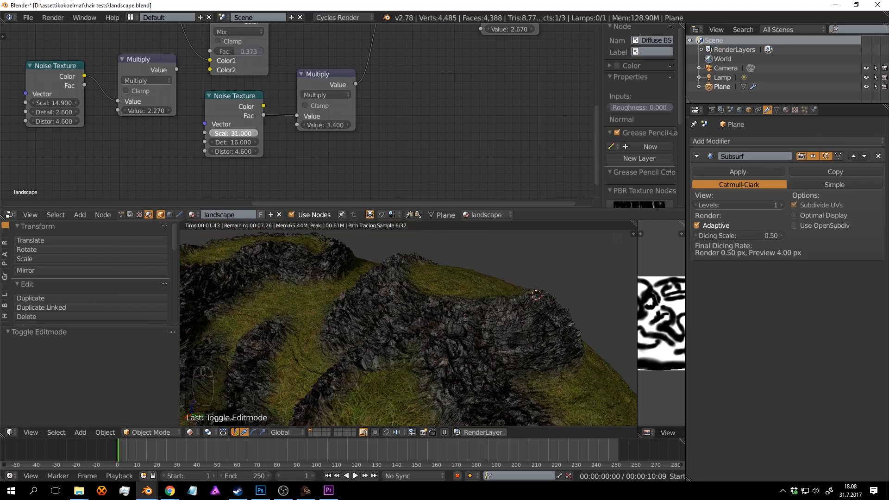
pyautogui.press('Tab')
pyautogui.press('Tab')
pyautogui.press('Tab')
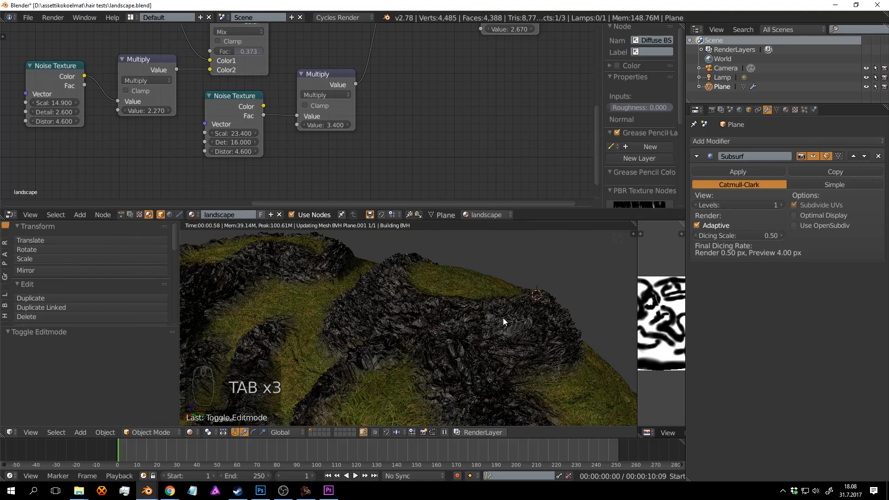
pyautogui.hotkey('ctrl', 's')
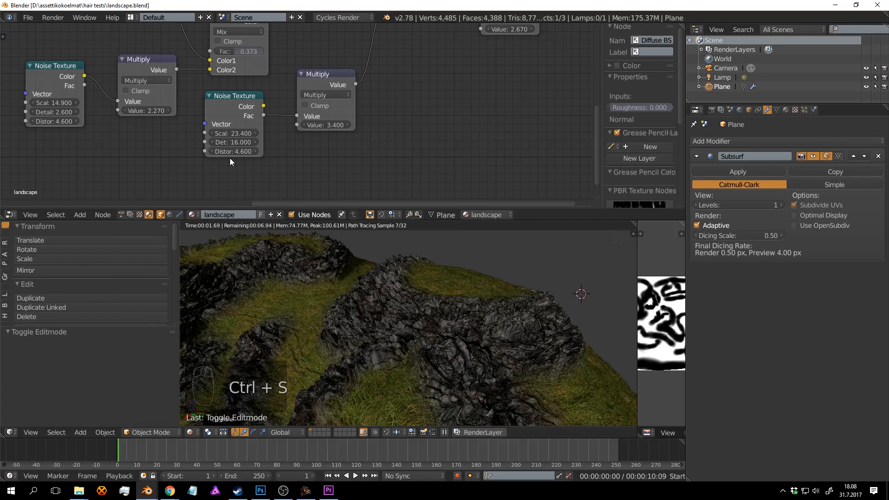
# Set the duplicated Noise Texture's scale to 22.970, refresh the displacement, and save the file.
pyautogui.moveTo(244, 134); pyautogui.dragTo(236, 134)
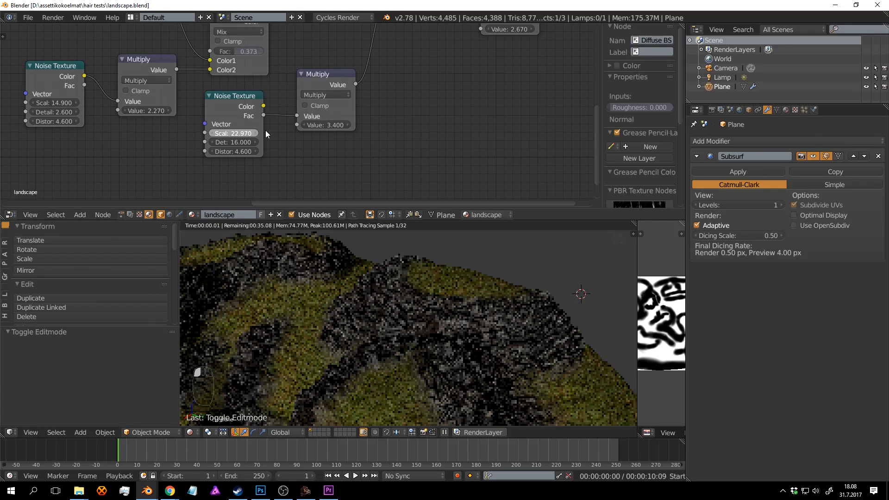
pyautogui.press('Tab')
pyautogui.press('Tab')
pyautogui.press('Tab')
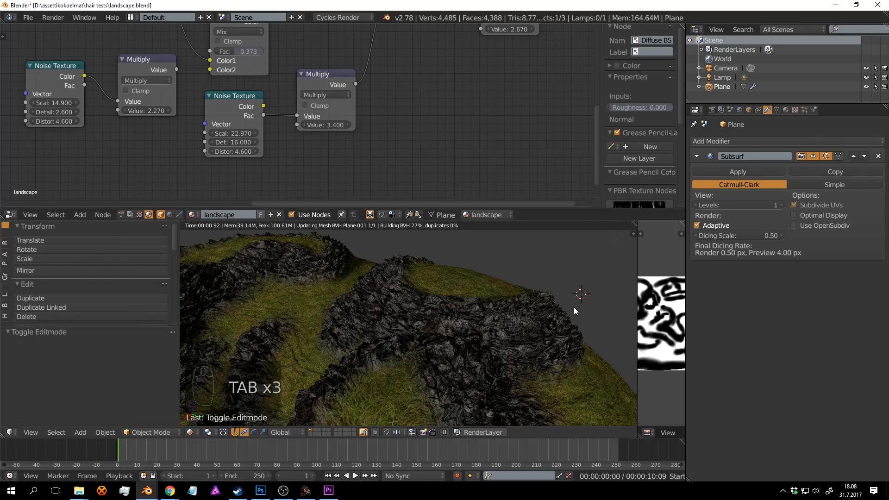
pyautogui.hotkey('ctrl', 's')
pyautogui.click(573, 308)
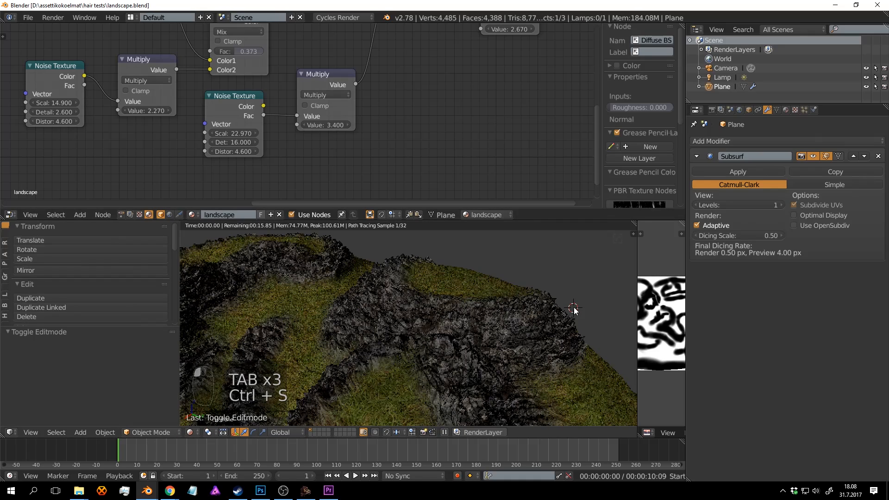
# Set the duplicated Noise Texture's scale to 20.580, refresh the displacement by toggling edit mode, and save the file.
pyautogui.moveTo(574, 308); pyautogui.dragTo(494, 293, button='middle')
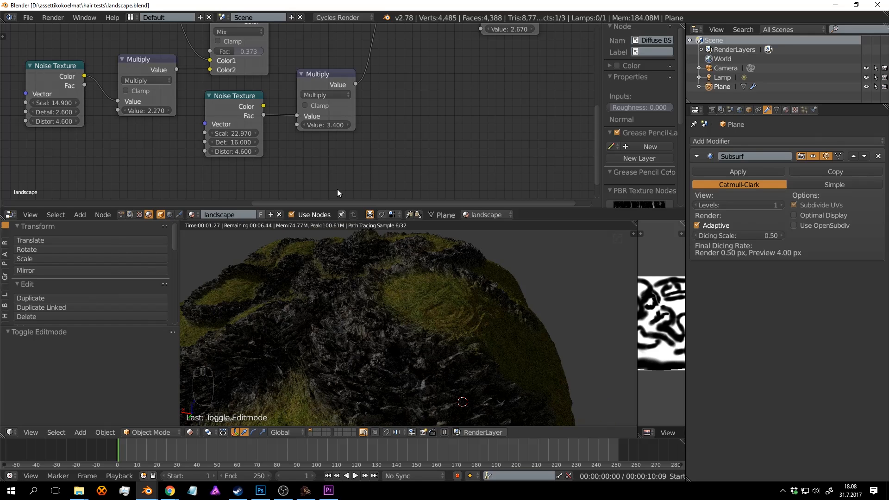
pyautogui.moveTo(247, 133); pyautogui.dragTo(234, 133)
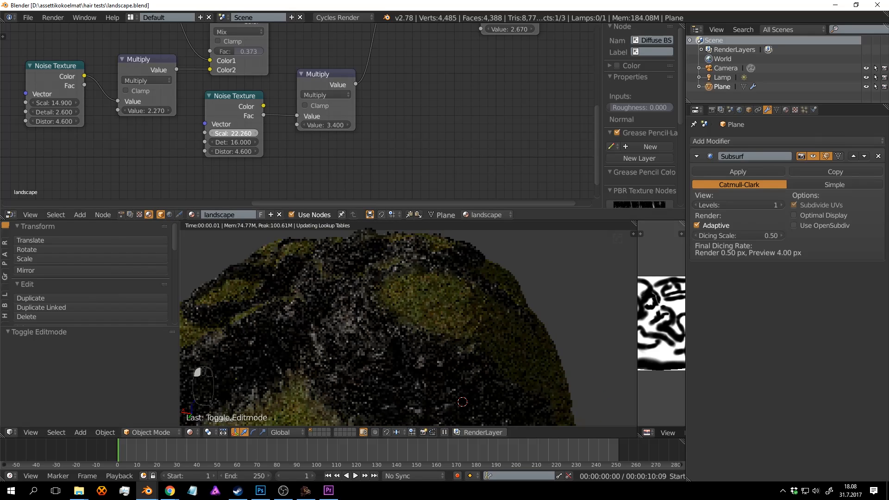
pyautogui.press('Tab')
pyautogui.press('Tab')
pyautogui.press('Tab')
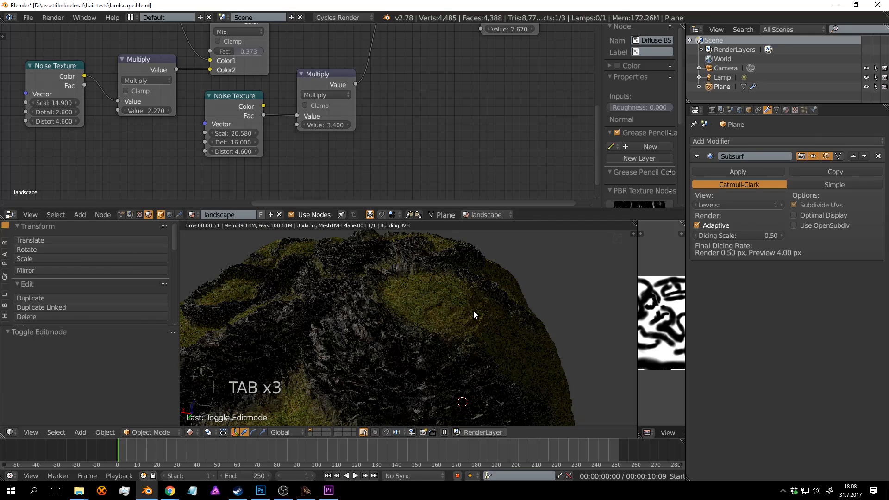
pyautogui.hotkey('ctrl', 's')
pyautogui.click(473, 314)
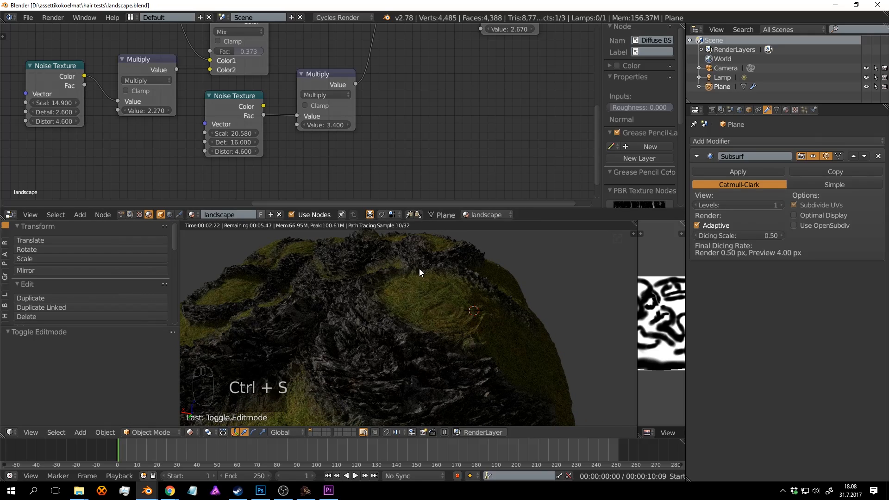
pyautogui.moveTo(419, 268); pyautogui.dragTo(452, 273, button='middle')
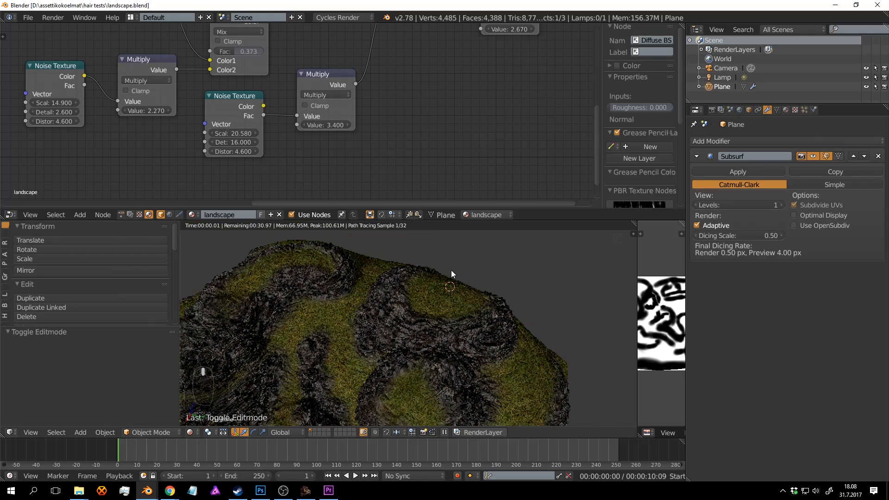
pyautogui.hotkey('ctrl', 's')
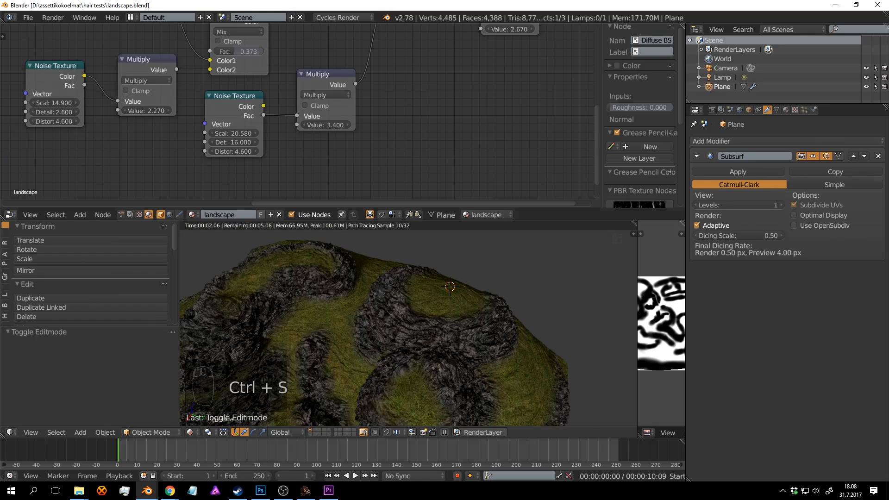
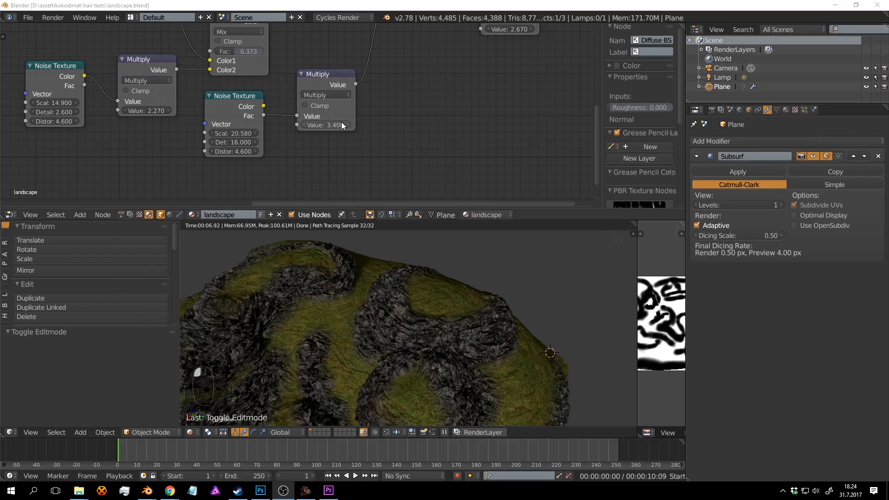
# Try 1.970 for the duplicated noise's Multiply value and 24.280 for its Noise Texture scale, refreshing the displacement and saving.
pyautogui.moveTo(340, 124); pyautogui.dragTo(309, 124)
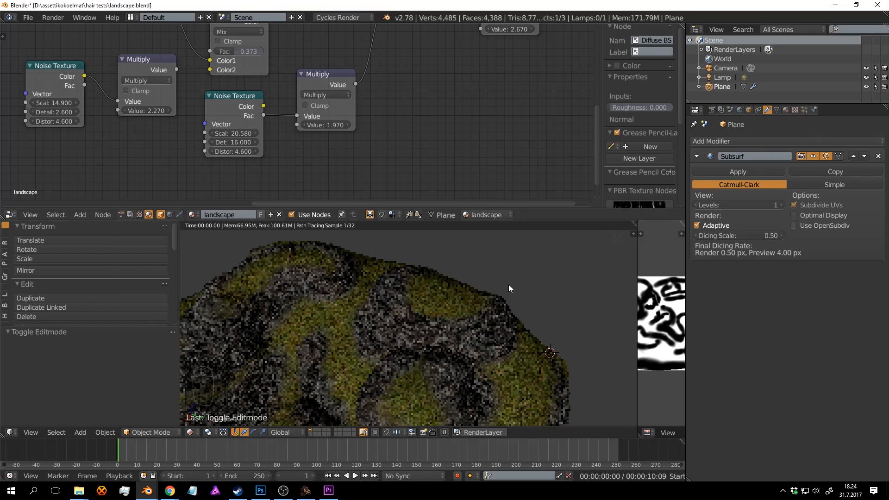
pyautogui.press('Tab')
pyautogui.press('Tab')
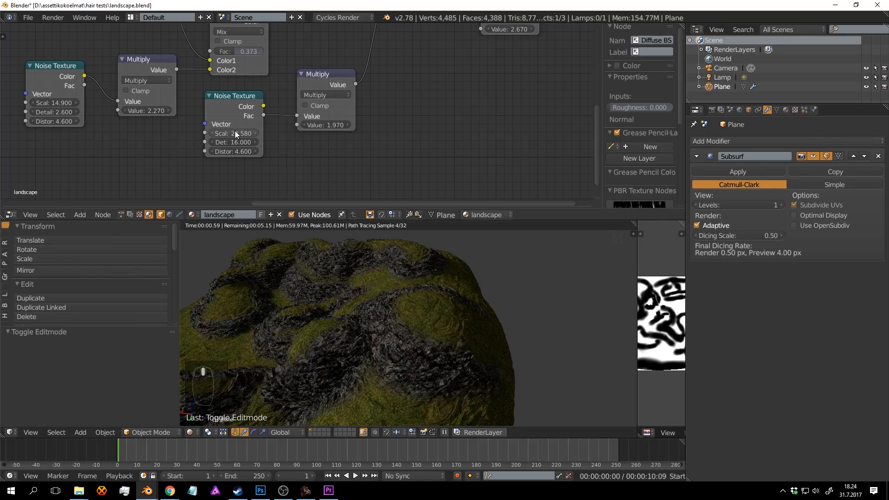
pyautogui.moveTo(235, 134); pyautogui.dragTo(227, 134)
pyautogui.click(436, 319)
pyautogui.hotkey('ctrl', 's')
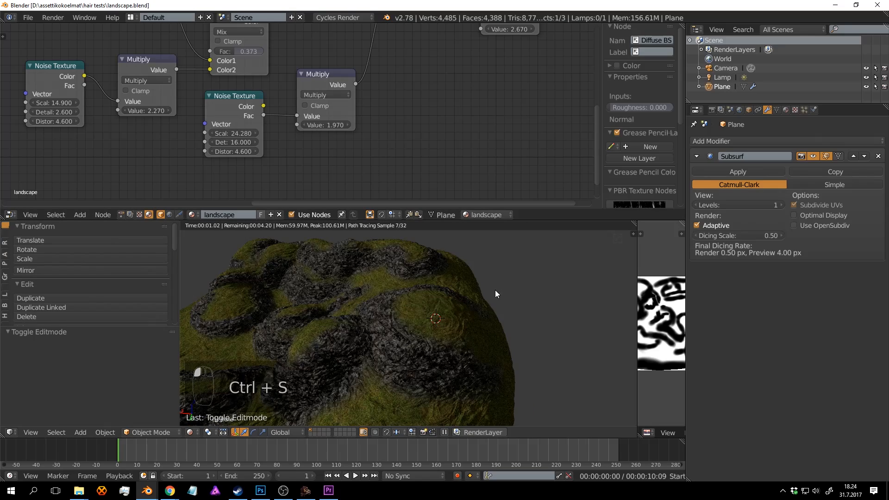
pyautogui.moveTo(496, 290); pyautogui.dragTo(518, 284, button='middle')
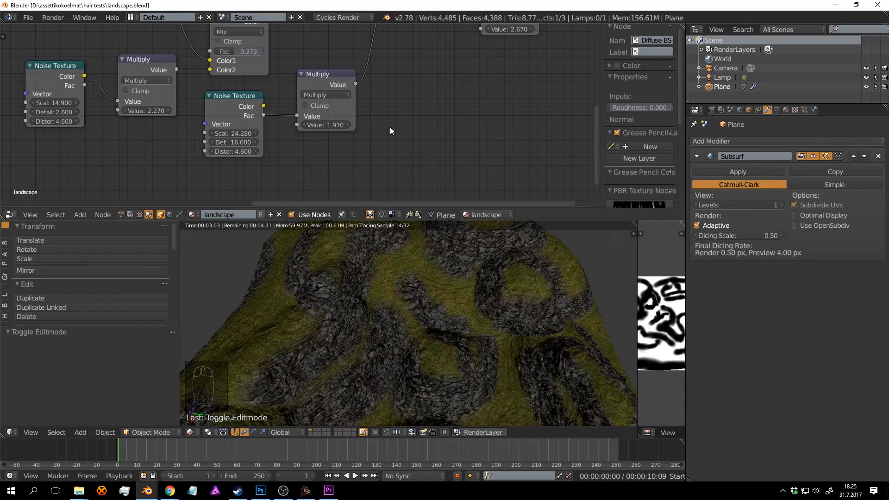
# Set the duplicated noise's Multiply value to 1.890, recompute the displacement by toggling edit mode, and save the file.
pyautogui.moveTo(334, 124); pyautogui.dragTo(343, 133)
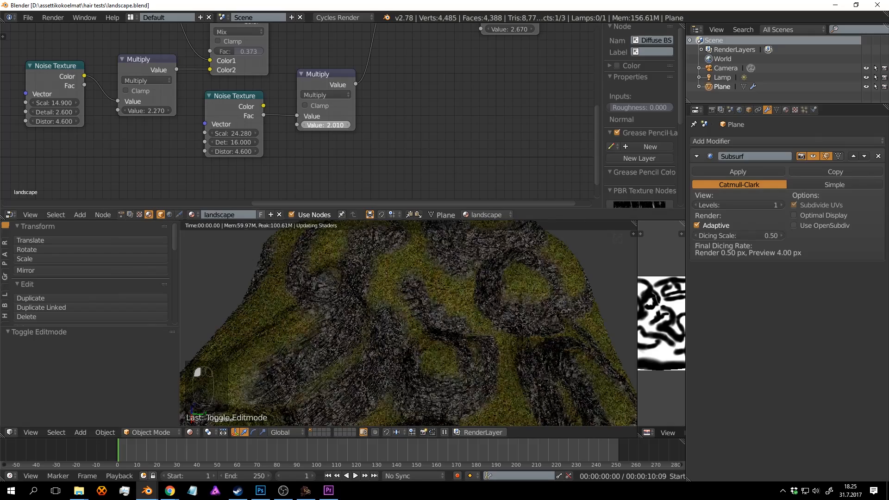
pyautogui.moveTo(461, 271)
pyautogui.mouseDown(button='middle')
pyautogui.moveTo(484, 284)
pyautogui.moveTo(434, 302)
pyautogui.moveTo(421, 292)
pyautogui.moveTo(427, 284)
pyautogui.moveTo(407, 308)
pyautogui.mouseUp(button='middle')
pyautogui.press('Tab')
pyautogui.press('Tab')
pyautogui.hotkey('ctrl', 's')
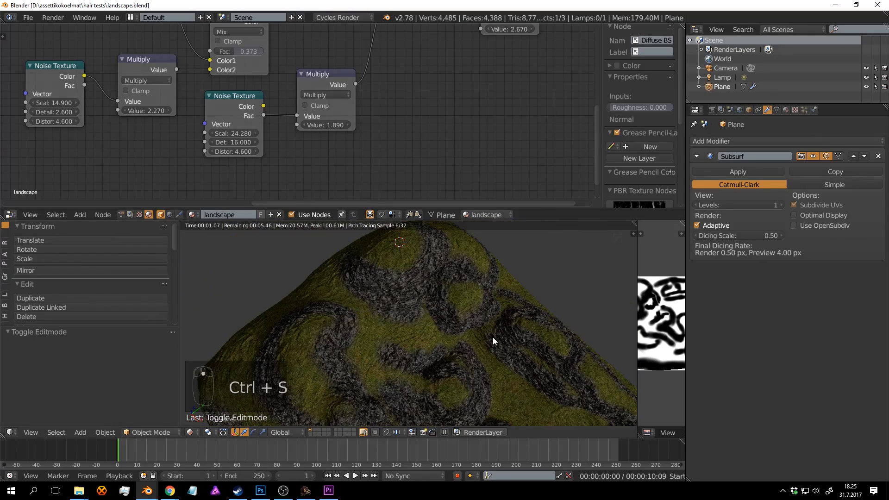
pyautogui.moveTo(493, 337); pyautogui.dragTo(445, 310, button='middle')
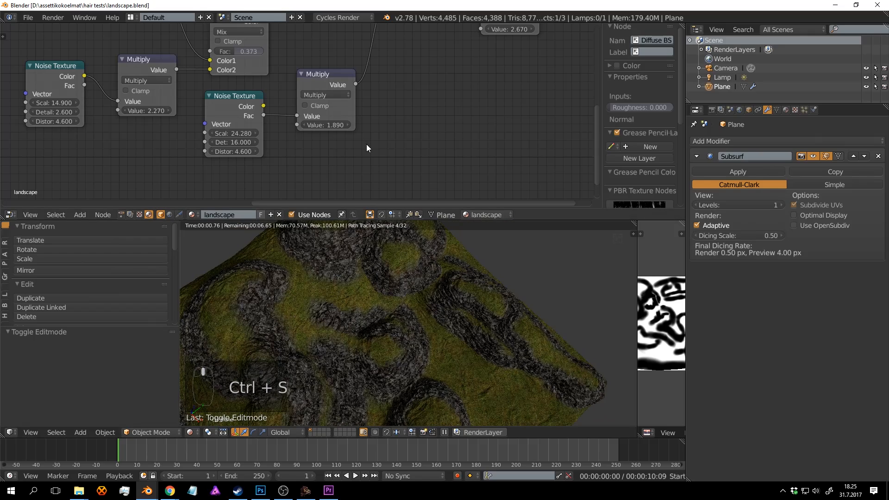
# Set the duplicated Noise Texture's scale to 11.380, refresh the displacement, and save the file.
pyautogui.scroll(1, 246, 132)
pyautogui.moveTo(238, 133); pyautogui.dragTo(209, 134)
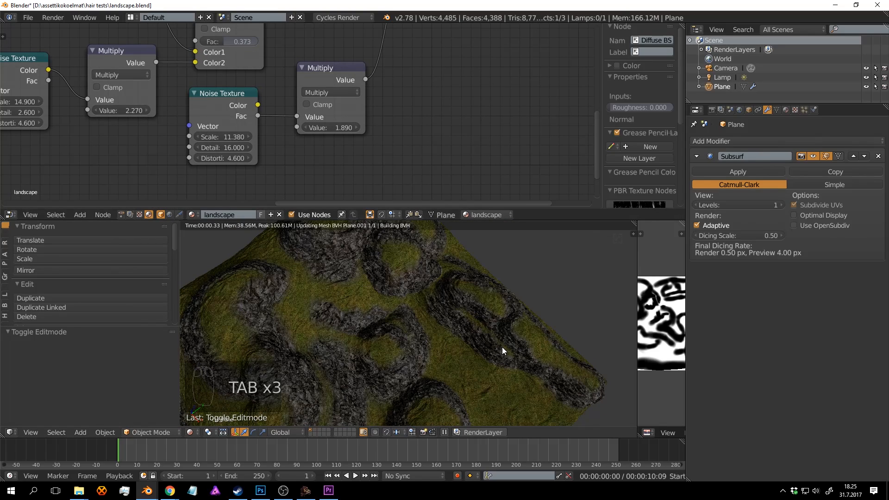
pyautogui.moveTo(498, 332); pyautogui.dragTo(471, 288, button='middle')
pyautogui.hotkey('ctrl', 's')
pyautogui.click(481, 310)
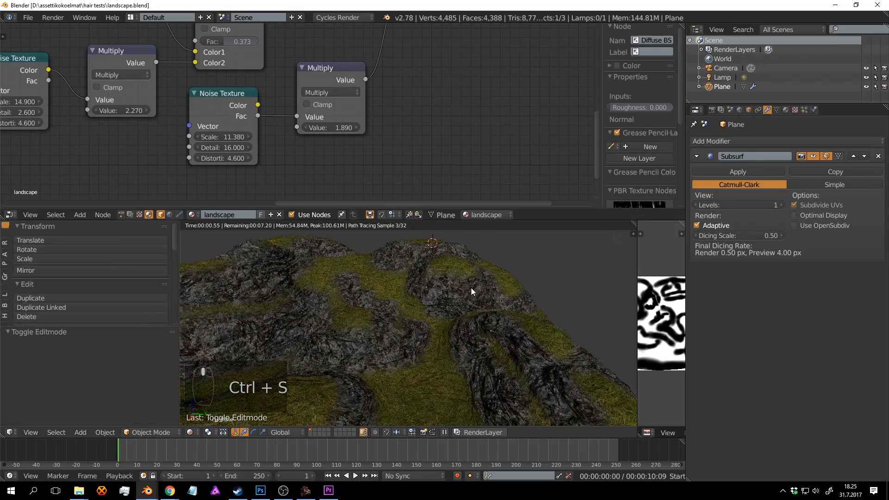
pyautogui.moveTo(494, 296); pyautogui.dragTo(457, 270, button='middle')
pyautogui.hotkey('ctrl', 's')
pyautogui.click(493, 315)
# Reposition the collapsed Mix node, the stencil Image Texture and the upper color Image Texture in the node tree, and save the file.
pyautogui.moveTo(418, 114); pyautogui.dragTo(497, 187, button='middle')
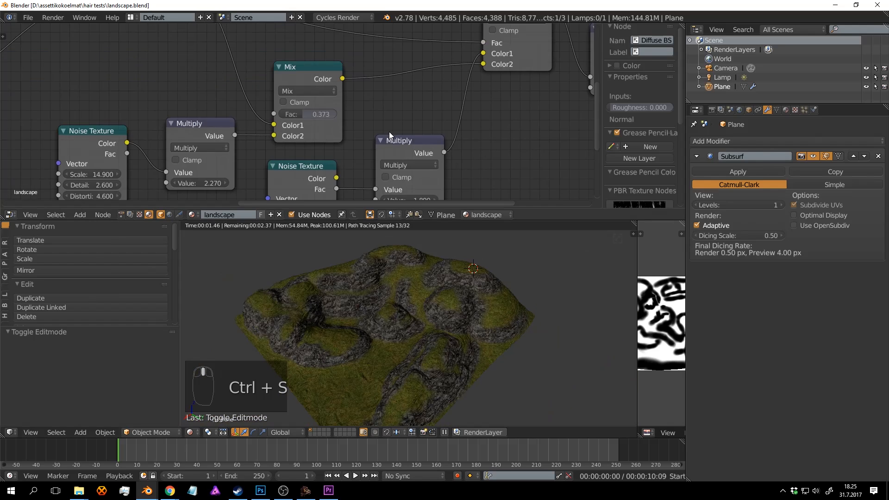
pyautogui.scroll(-4, 384, 121)
pyautogui.moveTo(237, 90); pyautogui.dragTo(384, 128, button='middle')
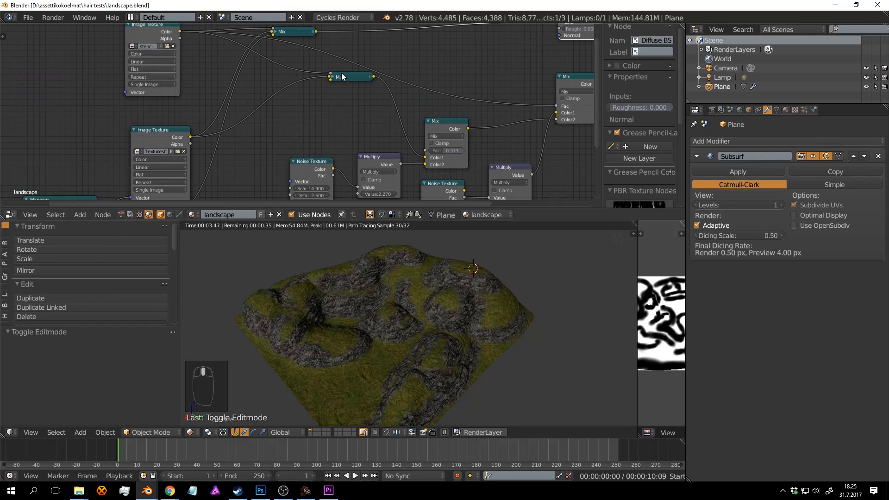
pyautogui.moveTo(342, 74); pyautogui.dragTo(345, 99)
pyautogui.moveTo(223, 114); pyautogui.dragTo(367, 189, button='middle')
pyautogui.moveTo(296, 101); pyautogui.dragTo(291, 58)
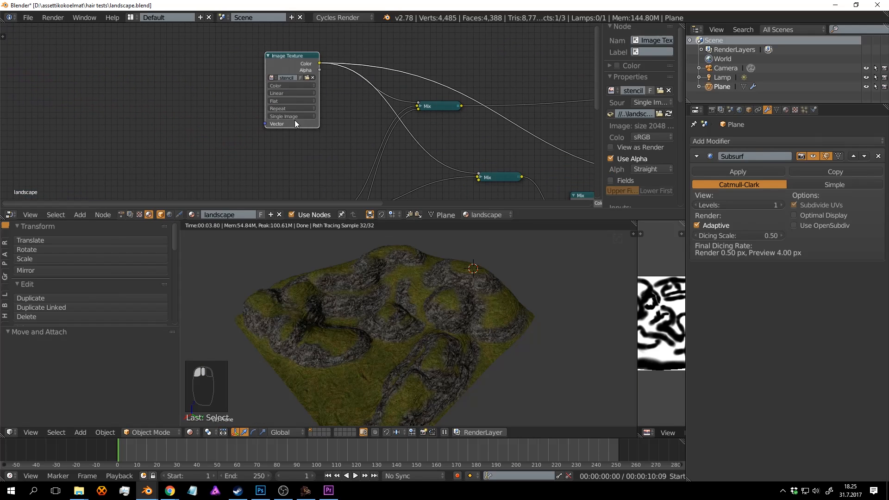
pyautogui.moveTo(326, 178); pyautogui.dragTo(344, 56, button='middle')
pyautogui.scroll(2, 344, 58)
pyautogui.moveTo(336, 84); pyautogui.dragTo(311, 25)
pyautogui.hotkey('ctrl', 's')
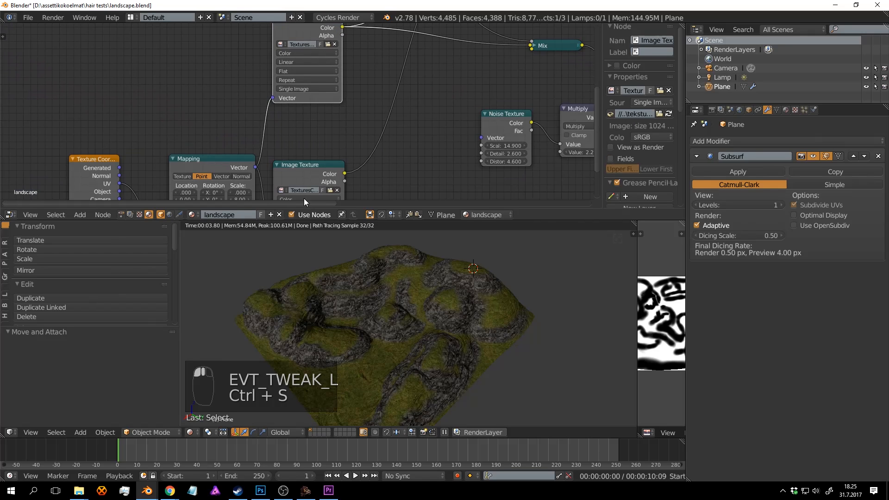
# Spread the Texture Coordinate, Mapping and both color Image Texture nodes away from the mix nodes to free space for new nodes.
pyautogui.scroll(-5, 324, 169)
pyautogui.moveTo(323, 168); pyautogui.dragTo(351, 159, button='middle')
pyautogui.moveTo(184, 131); pyautogui.dragTo(77, 123)
pyautogui.moveTo(254, 132); pyautogui.dragTo(139, 119)
pyautogui.moveTo(337, 137); pyautogui.dragTo(264, 145)
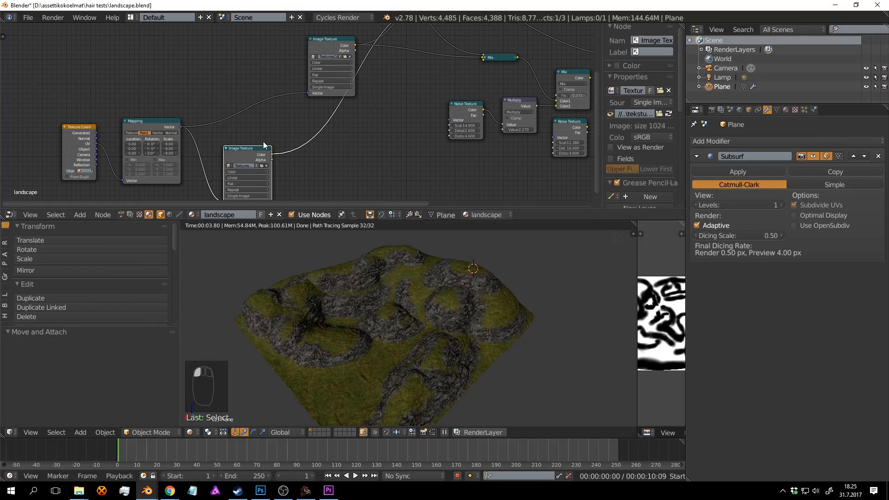
pyautogui.moveTo(335, 51); pyautogui.dragTo(227, 71)
pyautogui.scroll(3, 253, 153)
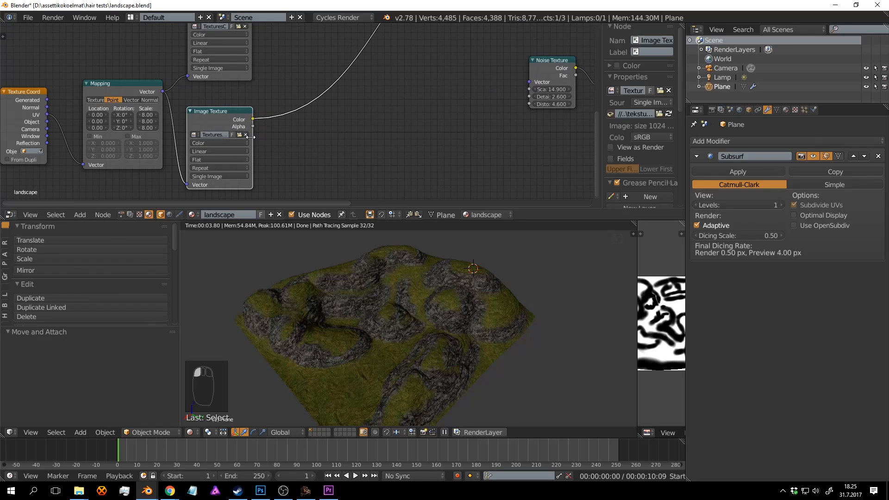
pyautogui.moveTo(253, 138)
pyautogui.mouseDown()
pyautogui.moveTo(364, 140)
pyautogui.moveTo(253, 140)
pyautogui.mouseUp()
# Insert a MixRGB node on the lower Image Texture's output link and feed the same image color into its Color2 input.
pyautogui.moveTo(388, 141); pyautogui.dragTo(344, 143, button='middle')
pyautogui.hotkey('shift', 'a')
pyautogui.click(337, 121)
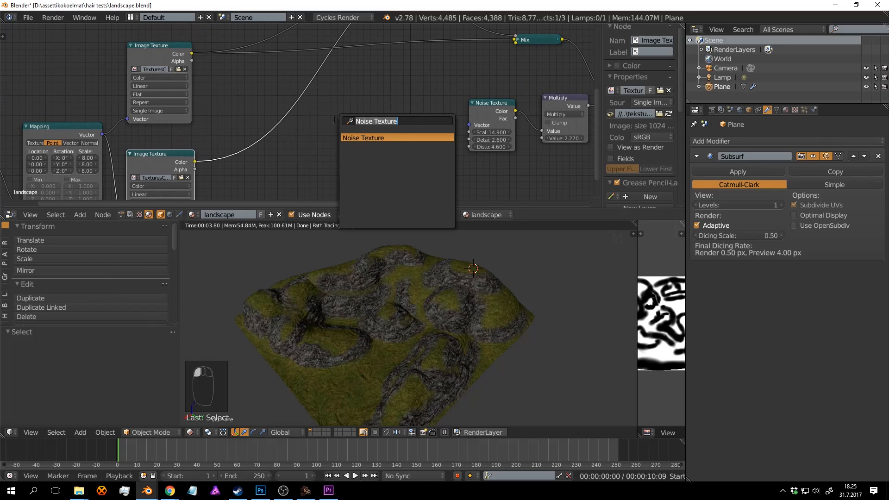
pyautogui.click(346, 156)
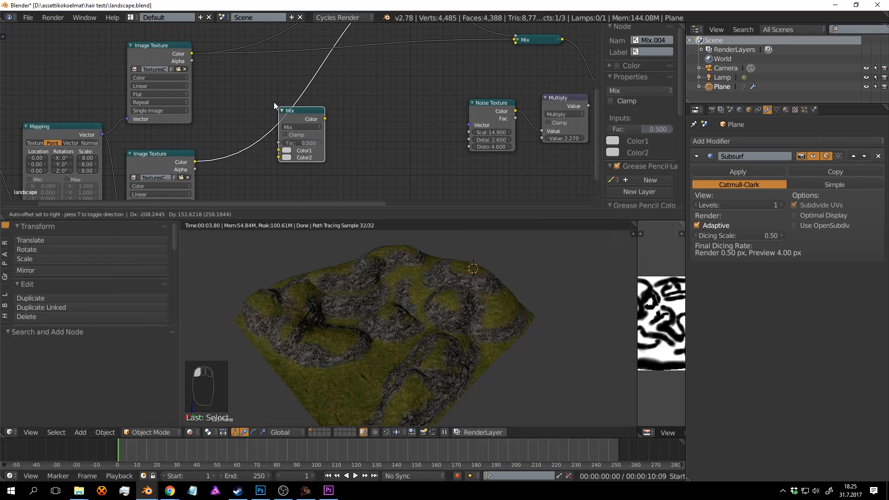
pyautogui.click(270, 98)
pyautogui.moveTo(308, 134); pyautogui.dragTo(340, 106, button='middle')
pyautogui.scroll(2, 305, 136)
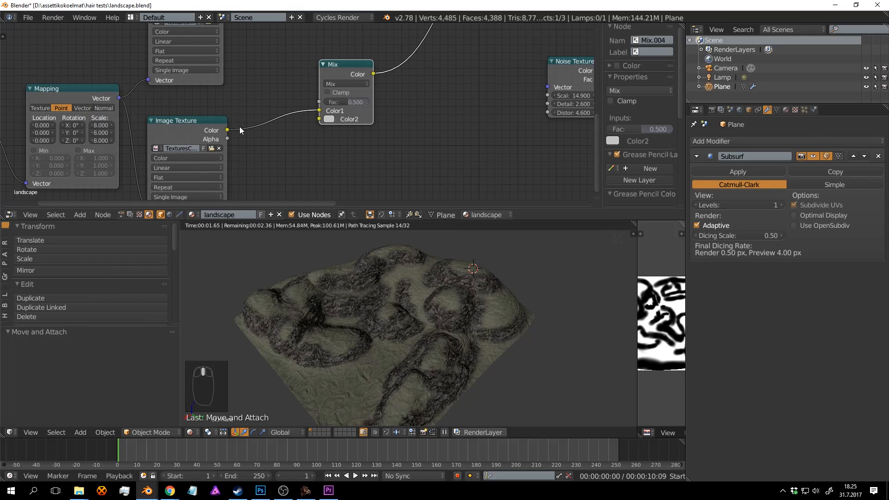
pyautogui.moveTo(228, 130); pyautogui.dragTo(243, 137)
pyautogui.moveTo(326, 120); pyautogui.dragTo(324, 120)
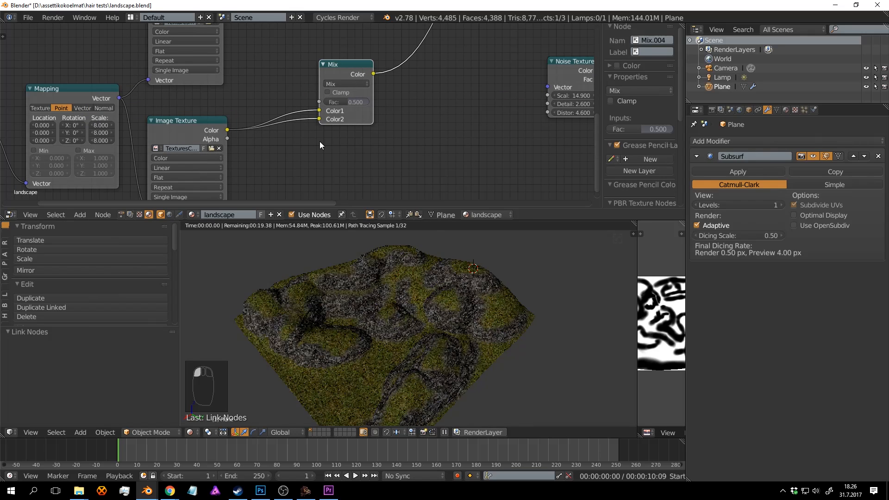
# Add an RGB Curves node between the lower Image Texture and the new Mix node's Color1 input.
pyautogui.hotkey('shift', 'a')
pyautogui.click(320, 141)
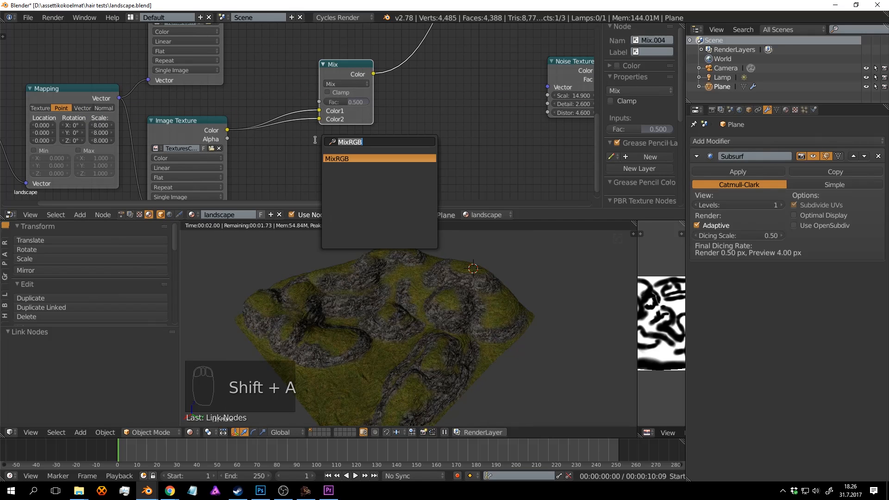
pyautogui.write('cu')
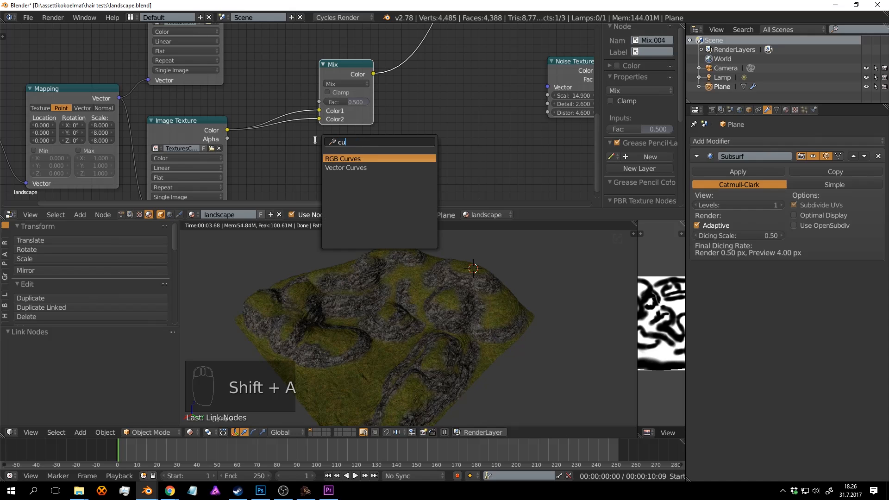
pyautogui.click(334, 158)
pyautogui.click(269, 119)
pyautogui.moveTo(320, 123); pyautogui.dragTo(321, 37)
pyautogui.moveTo(325, 90); pyautogui.dragTo(319, 96, button='middle')
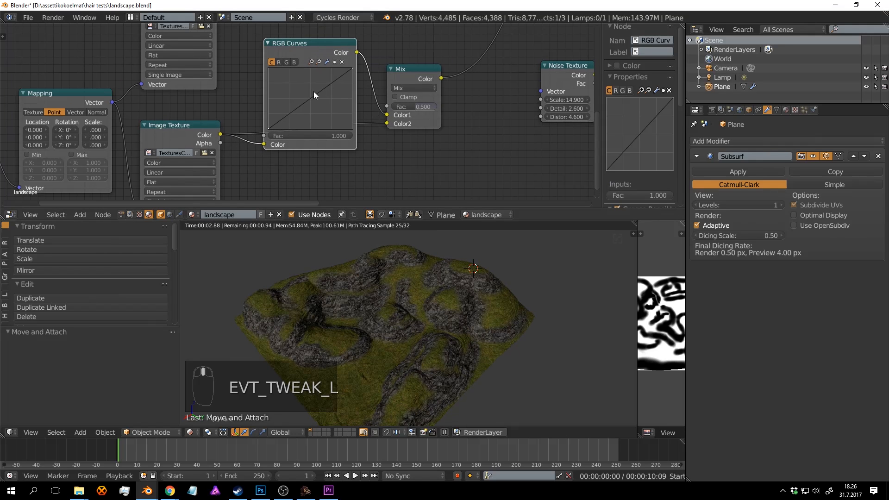
# Darken the RGB curve with a point at X 0.80000, Y 0.25625 while previewing it through the Emission Viewer, and collapse the node.
pyautogui.moveTo(318, 100); pyautogui.dragTo(326, 110)
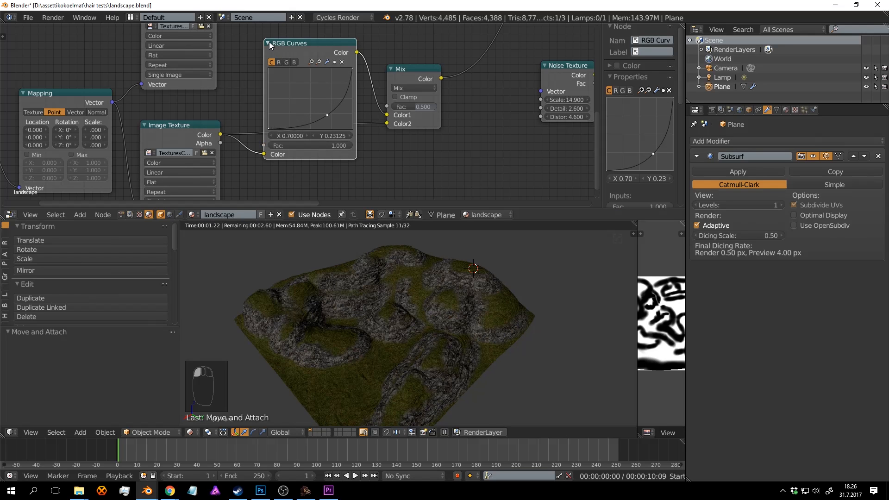
pyautogui.keyDown('ctrl'); pyautogui.keyDown('shift'); pyautogui.click(324, 42); pyautogui.keyUp('shift'); pyautogui.keyUp('ctrl')
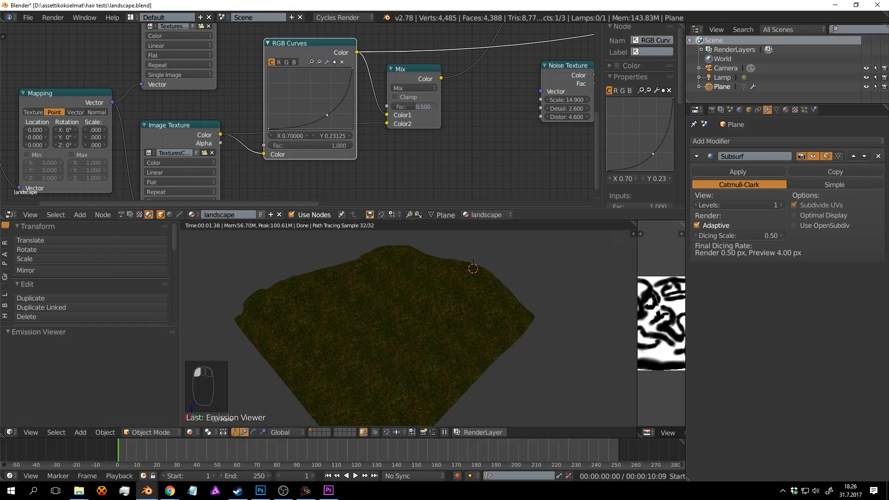
pyautogui.moveTo(327, 115); pyautogui.dragTo(337, 113)
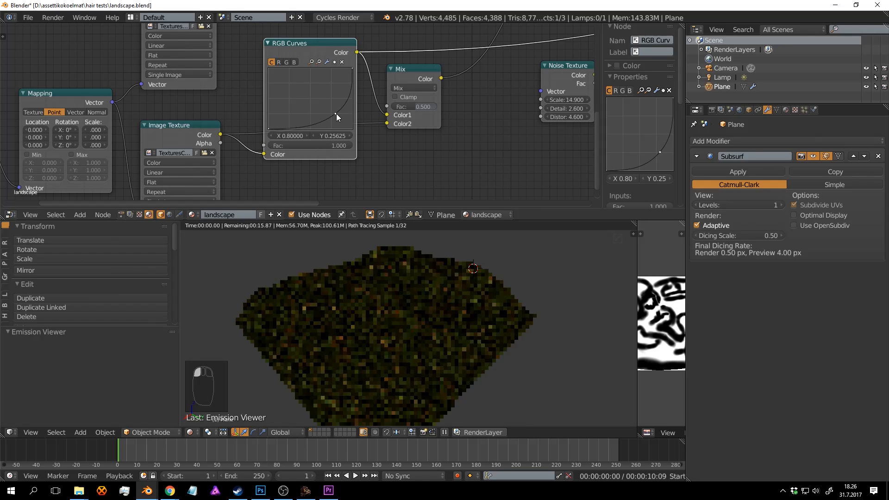
pyautogui.click(268, 42)
pyautogui.moveTo(273, 42); pyautogui.dragTo(252, 91)
# Preview the new Mix node's color output through the Emission Viewer and save the file.
pyautogui.moveTo(423, 74); pyautogui.dragTo(335, 92, button='middle')
pyautogui.scroll(-1, 337, 94)
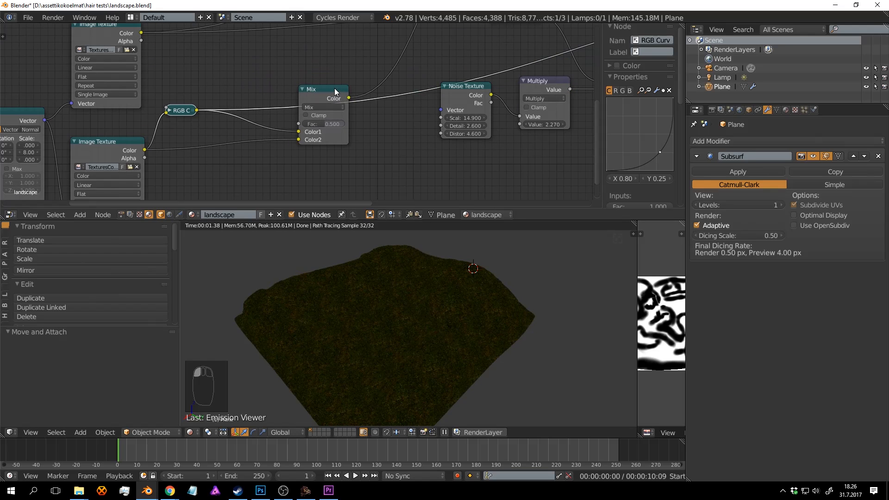
pyautogui.keyDown('ctrl'); pyautogui.keyDown('shift'); pyautogui.click(334, 88); pyautogui.keyUp('shift'); pyautogui.keyUp('ctrl')
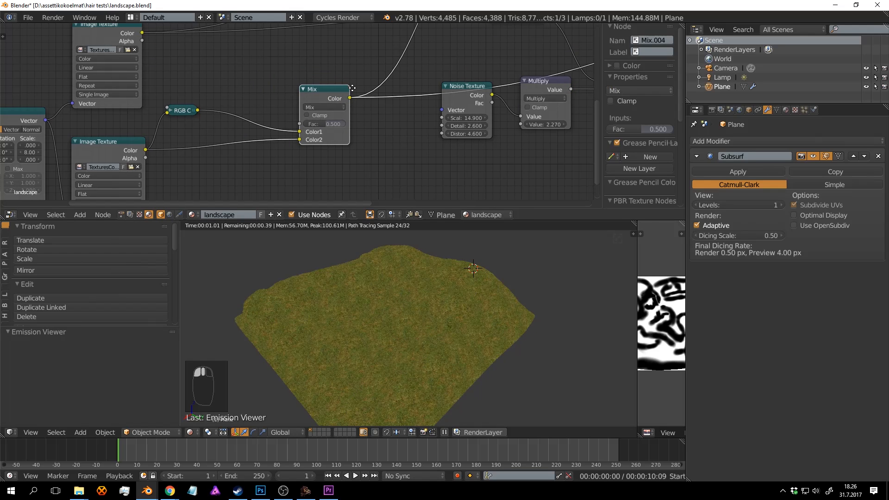
pyautogui.hotkey('ctrl', 's')
pyautogui.moveTo(348, 83)
pyautogui.mouseDown(button='middle')
pyautogui.moveTo(355, 96)
pyautogui.moveTo(320, 71)
pyautogui.moveTo(353, 76)
pyautogui.mouseUp(button='middle')
pyautogui.click(355, 96)
# Add a Noise Texture node above the RGB Curves node, ahead of the Mix node.
pyautogui.scroll(1, 335, 107)
pyautogui.moveTo(293, 55); pyautogui.dragTo(305, 88, button='middle')
pyautogui.moveTo(396, 122); pyautogui.dragTo(409, 117)
pyautogui.moveTo(311, 81); pyautogui.dragTo(328, 104, button='middle')
pyautogui.hotkey('shift', 'a')
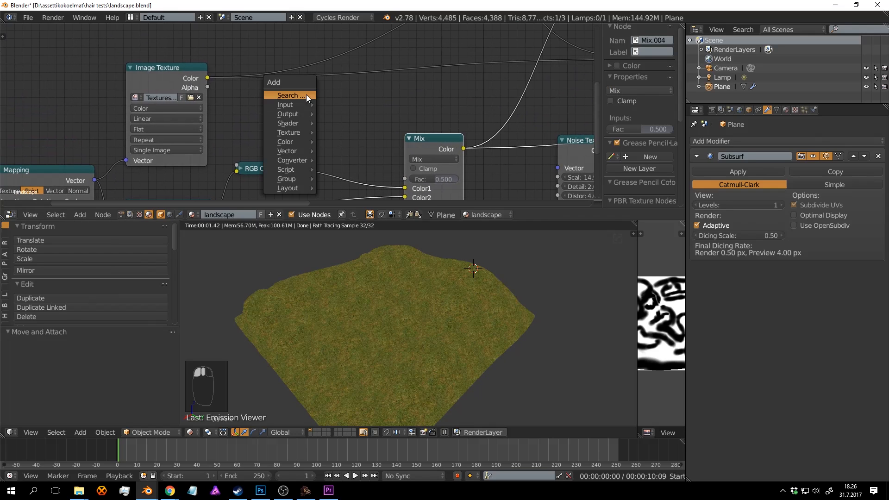
pyautogui.click(305, 95)
pyautogui.write('noise')
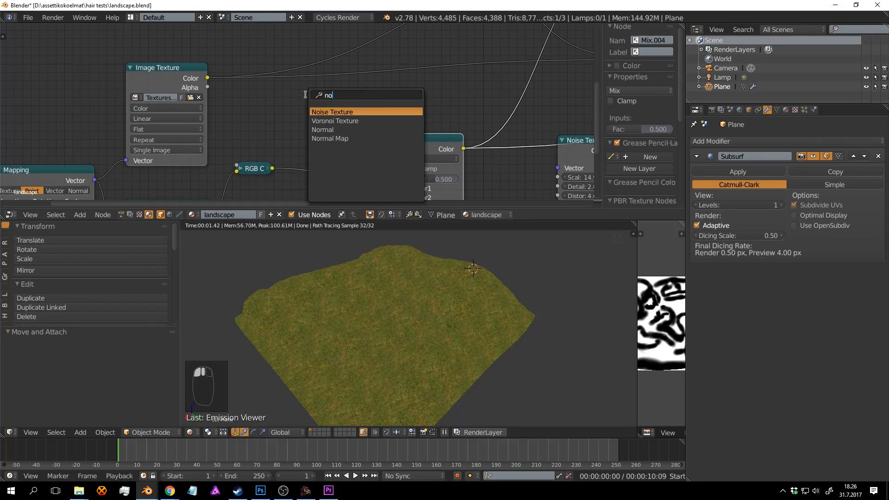
pyautogui.press('Return')
pyautogui.click(267, 85)
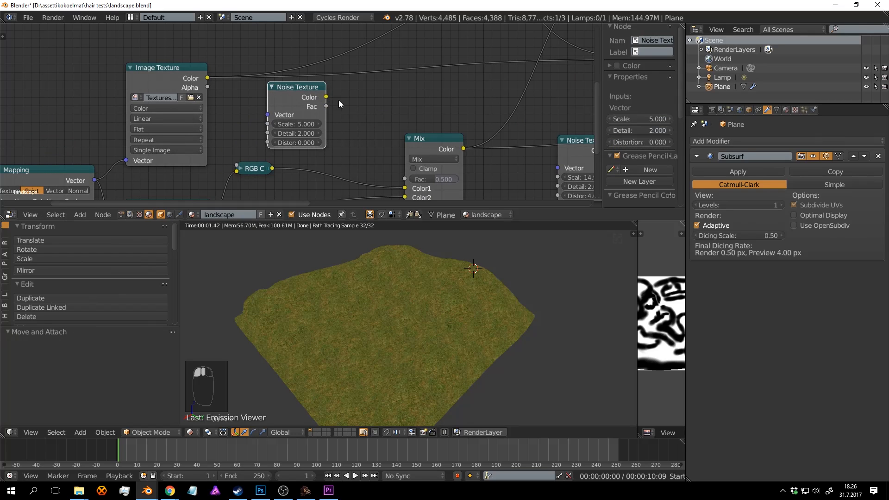
# Feed the new Noise Texture's Fac output into the Mix node's factor, set the noise scale to 13.800, and save the file.
pyautogui.moveTo(327, 98); pyautogui.dragTo(419, 180)
pyautogui.moveTo(514, 172); pyautogui.dragTo(484, 157, button='middle')
pyautogui.hotkey('ctrl', 's')
pyautogui.click(485, 157)
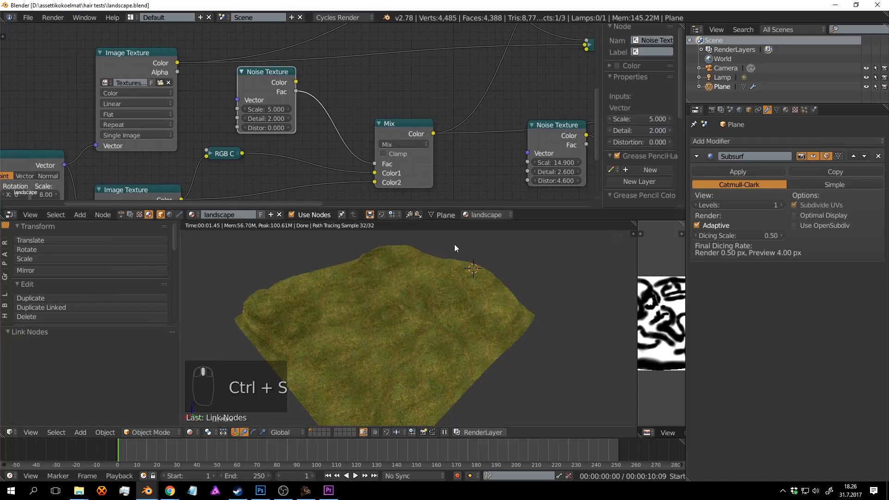
pyautogui.moveTo(454, 244); pyautogui.dragTo(436, 279, button='middle')
pyautogui.hotkey('ctrl', 's')
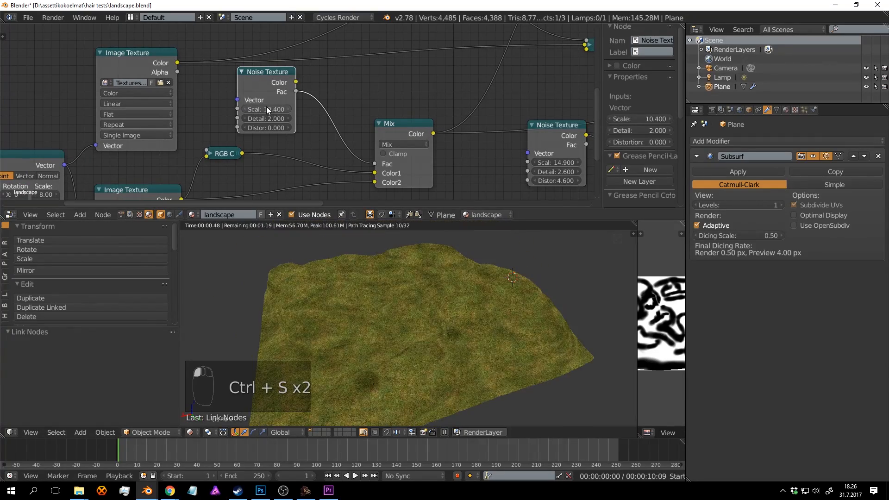
pyautogui.moveTo(266, 108); pyautogui.dragTo(351, 187)
pyautogui.hotkey('ctrl', 's')
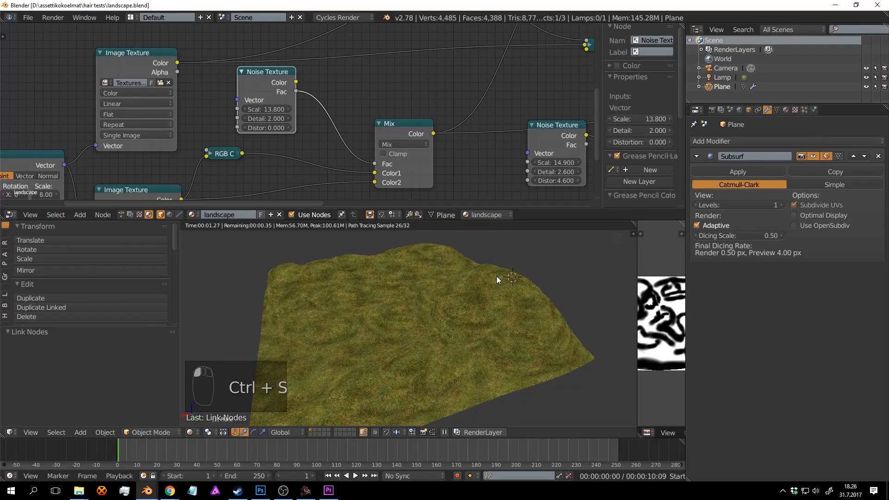
# Insert a ColorRamp node on the link between the Noise Texture's Fac output and the Mix factor.
pyautogui.moveTo(496, 276); pyautogui.dragTo(430, 324, button='middle')
pyautogui.moveTo(374, 163); pyautogui.dragTo(335, 163, button='middle')
pyautogui.hotkey('shift', 'a')
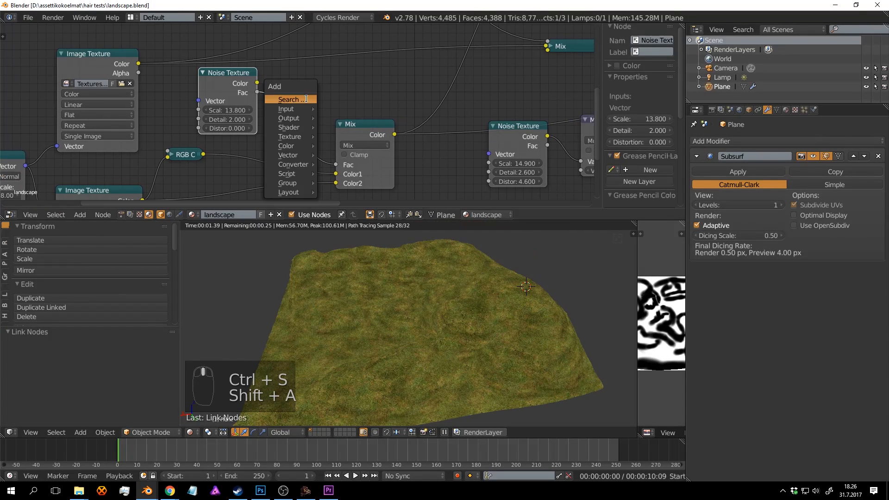
pyautogui.click(312, 107)
pyautogui.write('ram')
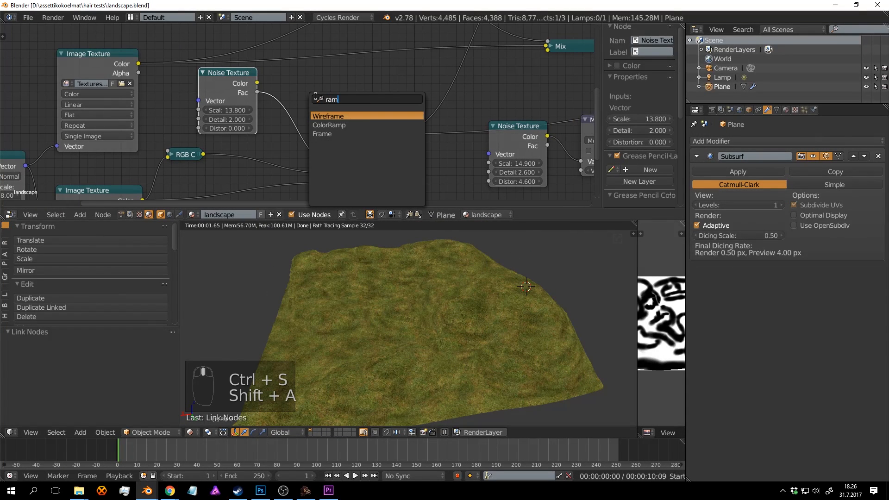
pyautogui.click(334, 124)
pyautogui.click(292, 69)
pyautogui.moveTo(384, 84); pyautogui.dragTo(325, 80, button='middle')
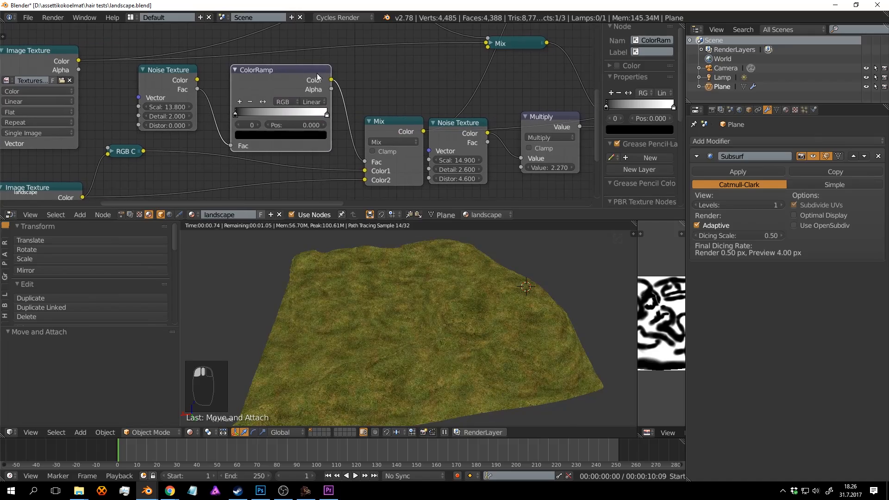
# Move the ColorRamp's black stop to 0.268 and its white stop to 0.864, and save the file.
pyautogui.moveTo(242, 112); pyautogui.dragTo(268, 115)
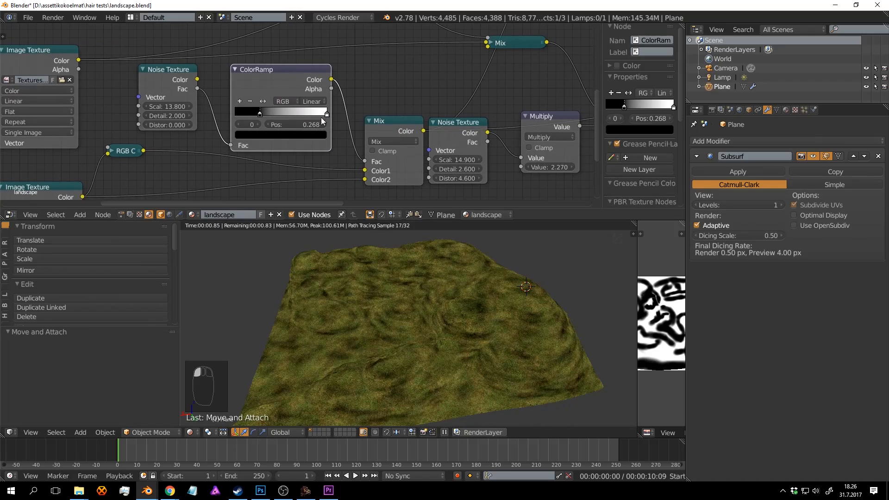
pyautogui.moveTo(326, 114); pyautogui.dragTo(314, 113)
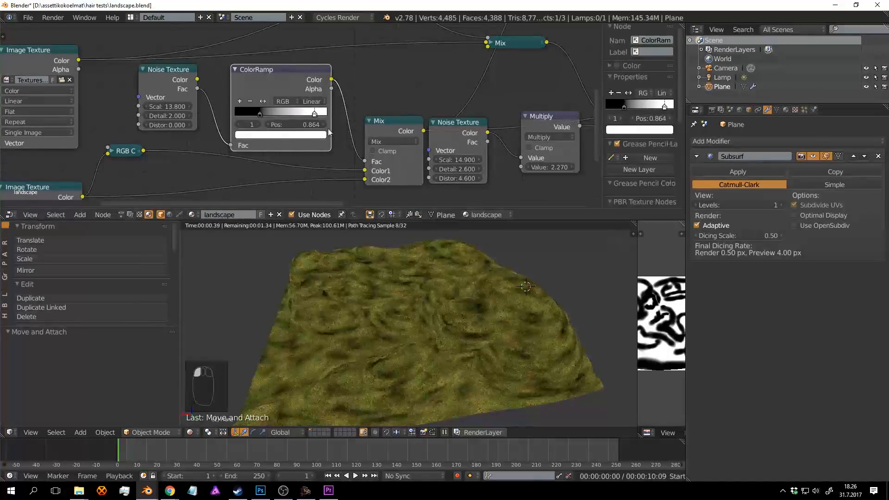
pyautogui.hotkey('ctrl', 's')
pyautogui.click(454, 312)
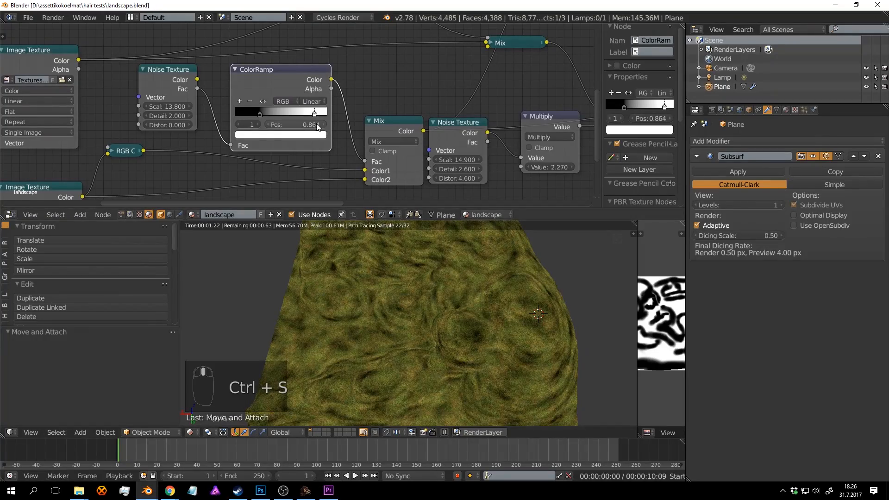
# Set the Noise Texture feeding the ColorRamp to detail 16.000 and distortion 2.700, and save the file.
pyautogui.moveTo(176, 118); pyautogui.dragTo(241, 118)
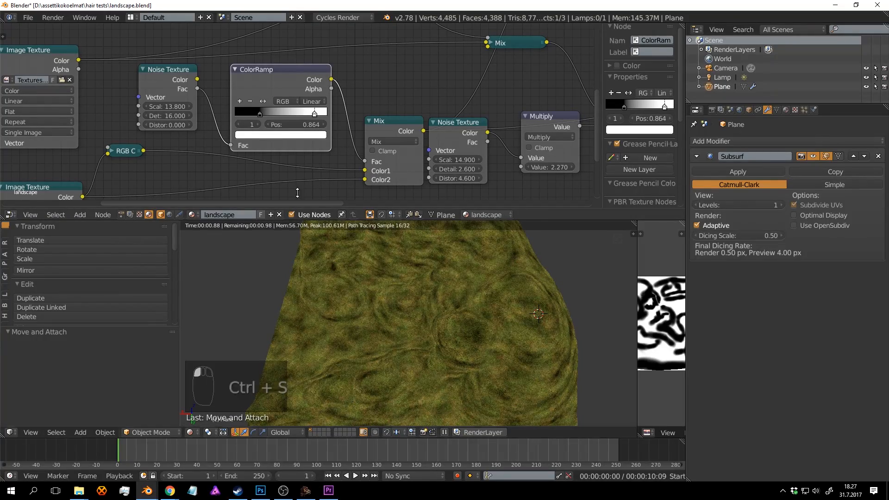
pyautogui.moveTo(173, 124)
pyautogui.mouseDown()
pyautogui.moveTo(190, 124)
pyautogui.moveTo(174, 124)
pyautogui.mouseUp()
pyautogui.hotkey('ctrl', 's')
# Set the ColorRamp's black stop to 0.173 and white stop to 0.877, reduce its Noise Texture's scale to 8.000, and save the file.
pyautogui.moveTo(259, 114); pyautogui.dragTo(252, 115)
pyautogui.moveTo(313, 115); pyautogui.dragTo(314, 115)
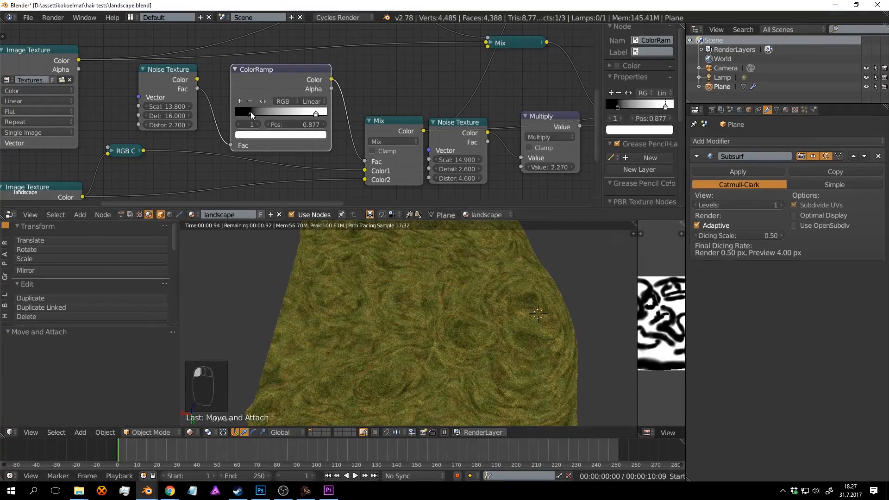
pyautogui.moveTo(250, 115); pyautogui.dragTo(251, 114)
pyautogui.moveTo(174, 107); pyautogui.dragTo(148, 107)
pyautogui.hotkey('ctrl', 's')
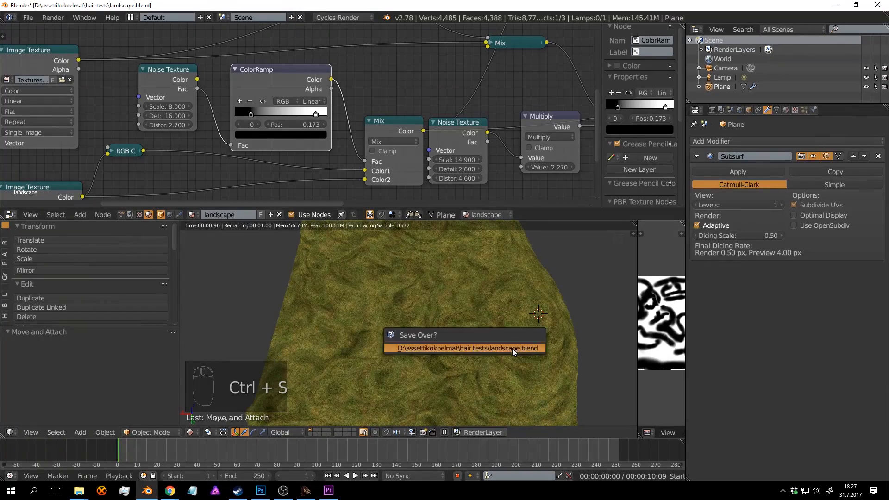
pyautogui.click(512, 348)
# Connect the Diffuse BSDF back to the Material Output's surface, check the rendered terrain, and save the file.
pyautogui.scroll(-5, 512, 348)
pyautogui.keyDown('ctrl'); pyautogui.hscroll(8, 507, 185); pyautogui.keyUp('ctrl')
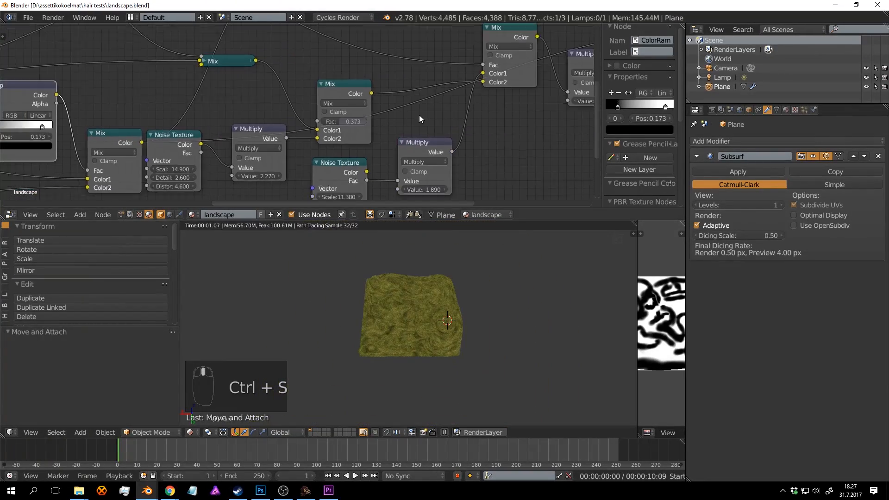
pyautogui.scroll(-5, 418, 115)
pyautogui.moveTo(557, 82); pyautogui.dragTo(310, 173, button='middle')
pyautogui.scroll(3, 319, 91)
pyautogui.keyDown('ctrl'); pyautogui.keyDown('shift'); pyautogui.click(319, 88); pyautogui.keyUp('shift'); pyautogui.keyUp('ctrl')
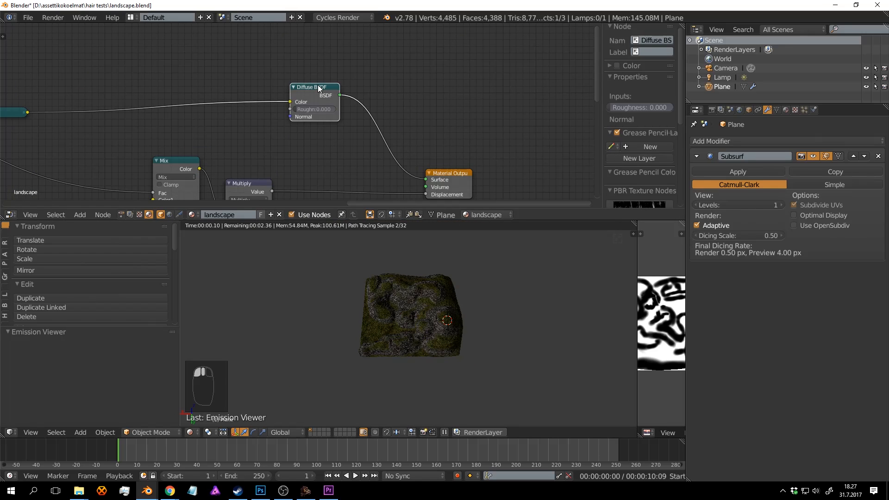
pyautogui.moveTo(319, 88); pyautogui.dragTo(342, 111)
pyautogui.scroll(4, 426, 313)
pyautogui.hotkey('ctrl', 's')
pyautogui.click(377, 316)
pyautogui.moveTo(377, 317); pyautogui.dragTo(560, 227, button='middle')
# Move the Diffuse BSDF node higher above the Mix and Multiply nodes and save the file.
pyautogui.scroll(-3, 304, 168)
pyautogui.moveTo(185, 162); pyautogui.dragTo(262, 144, button='middle')
pyautogui.scroll(2, 376, 113)
pyautogui.moveTo(361, 110); pyautogui.dragTo(197, 94, button='middle')
pyautogui.scroll(2, 273, 99)
pyautogui.moveTo(259, 76); pyautogui.dragTo(264, 119, button='middle')
pyautogui.scroll(1, 264, 119)
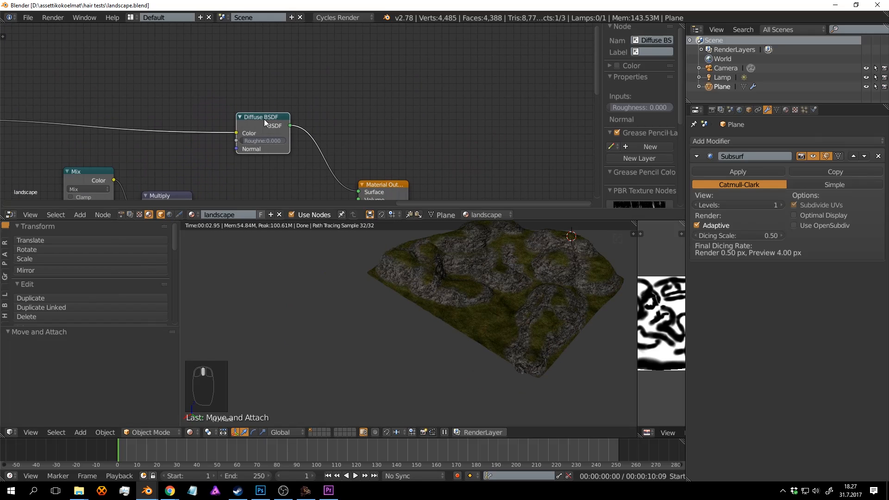
pyautogui.moveTo(263, 119); pyautogui.dragTo(256, 85)
pyautogui.hotkey('ctrl', 's')
pyautogui.click(388, 103)
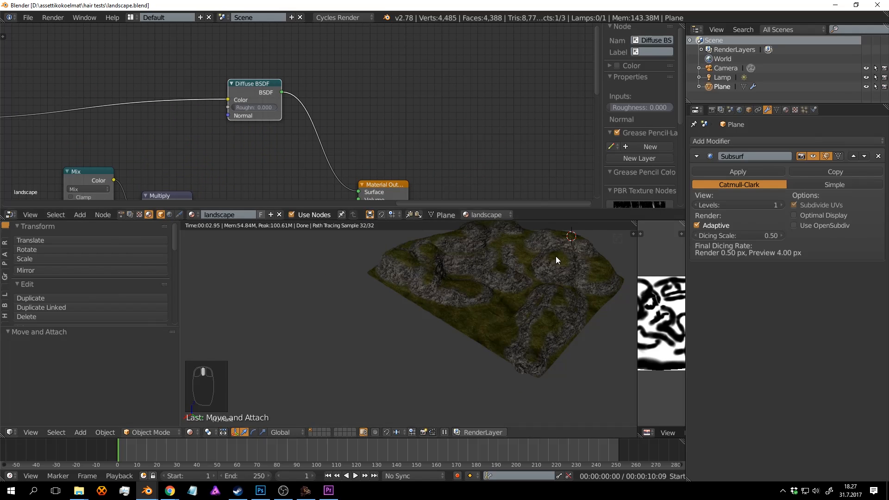
# Save the file again and display the plane's material settings down to the PBR Materials section.
pyautogui.moveTo(557, 258); pyautogui.dragTo(521, 320, button='middle')
pyautogui.scroll(2, 520, 320)
pyautogui.hotkey('ctrl', 's')
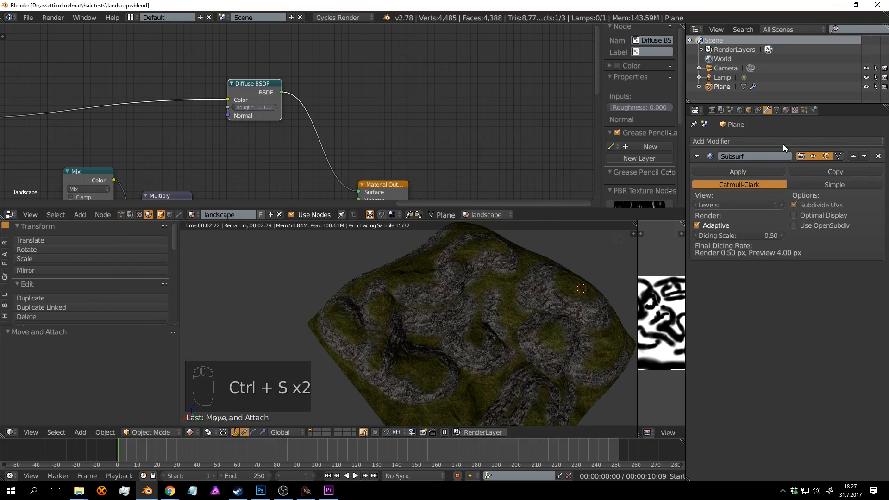
pyautogui.click(786, 110)
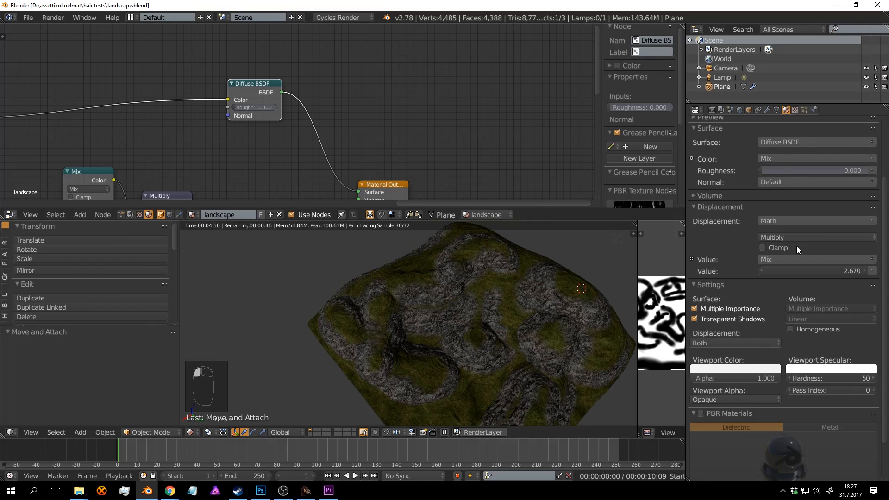
pyautogui.scroll(-3, 797, 246)
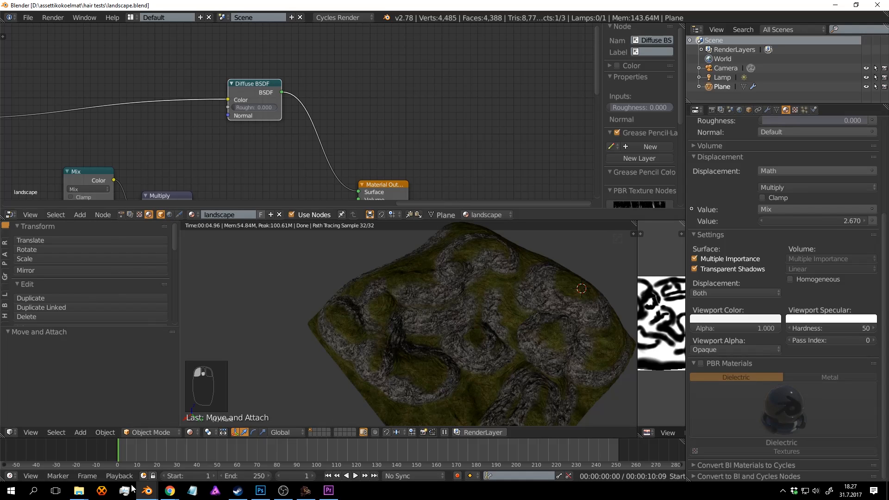
pyautogui.moveTo(170, 490)
pyautogui.click(221, 447)
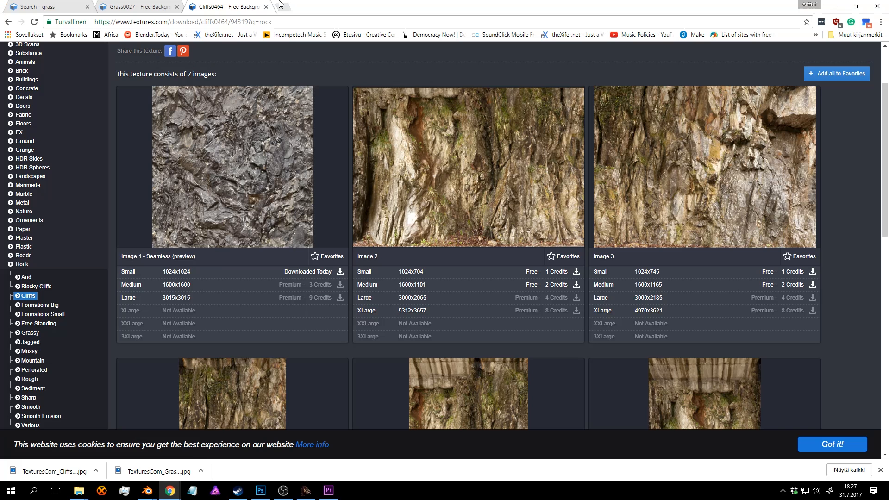
pyautogui.click(277, 22)
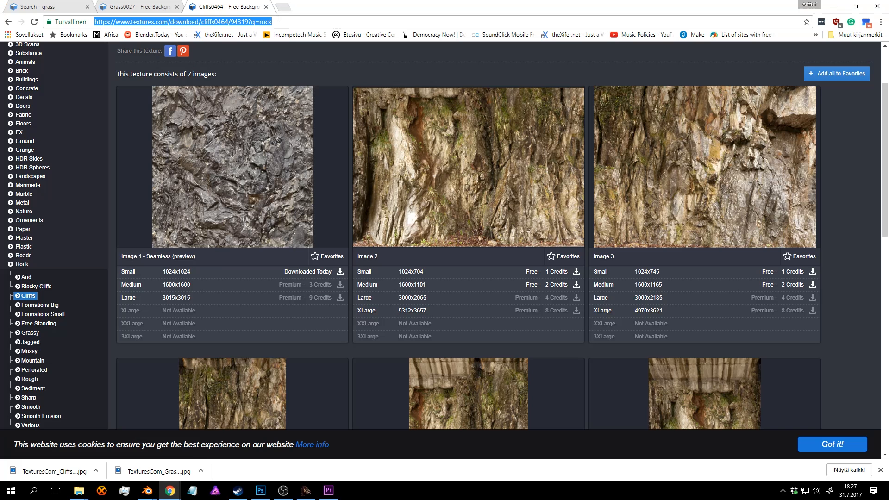
pyautogui.write('3d-wo')
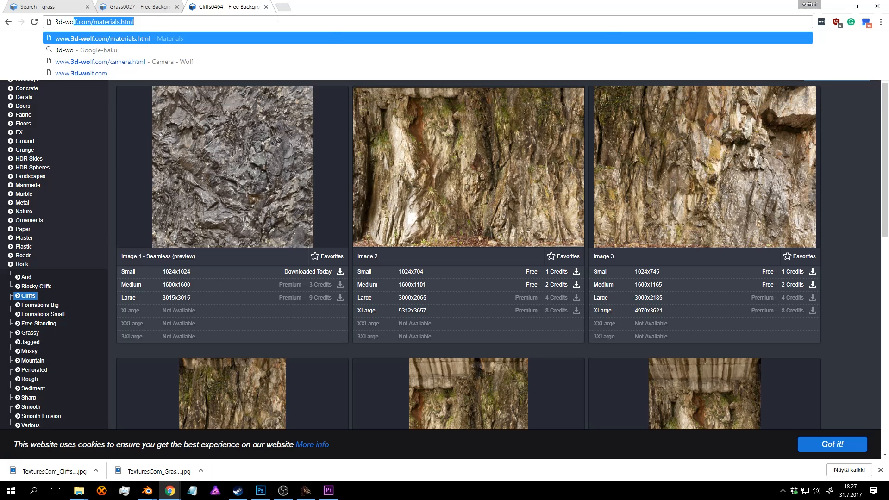
pyautogui.press('Return')
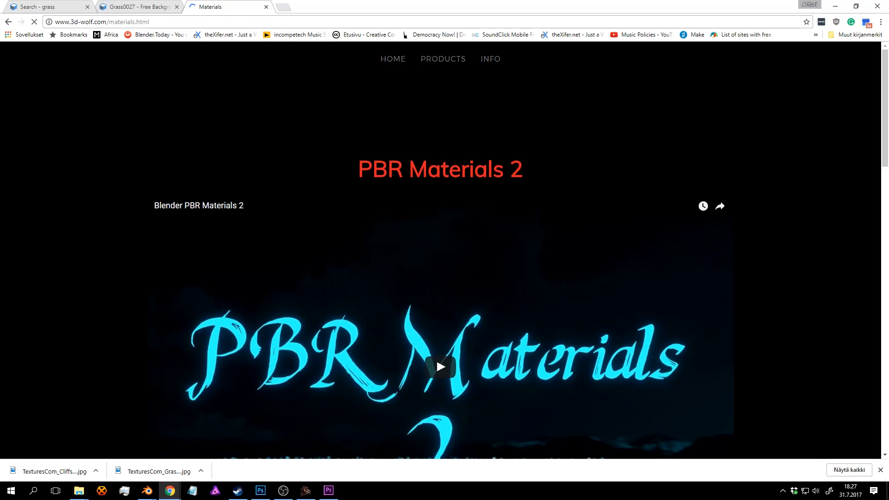
# Examine the PBR Materials 2 page, including its download section and the list of dielectric materials.
pyautogui.scroll(-4, 134, 172)
pyautogui.scroll(-1, 138, 164)
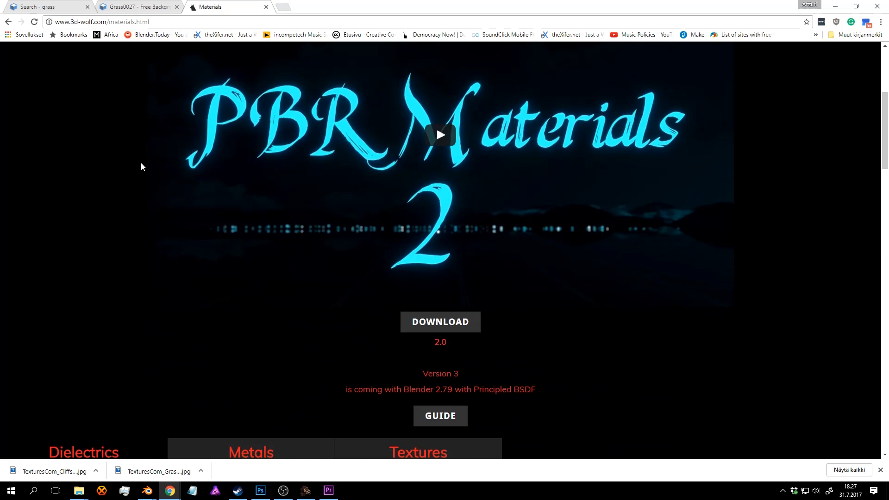
pyautogui.scroll(5, 143, 162)
pyautogui.scroll(-8, 276, 173)
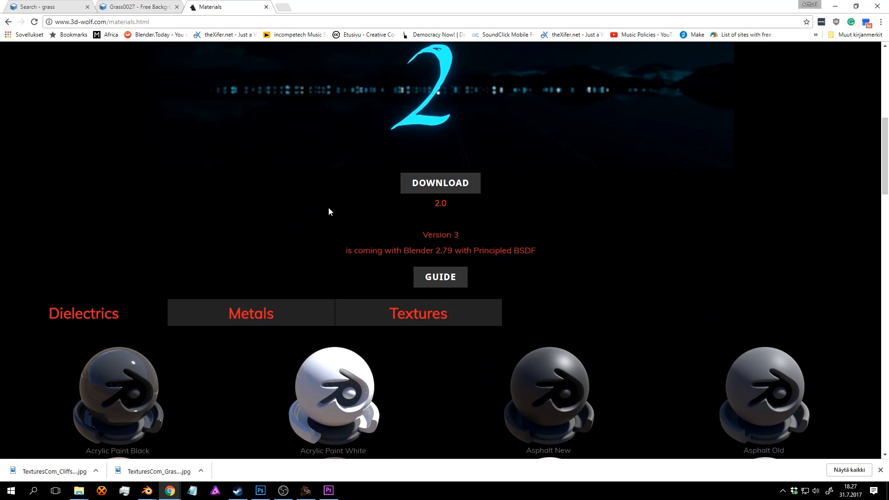
pyautogui.scroll(-5, 306, 202)
pyautogui.scroll(-4, 319, 234)
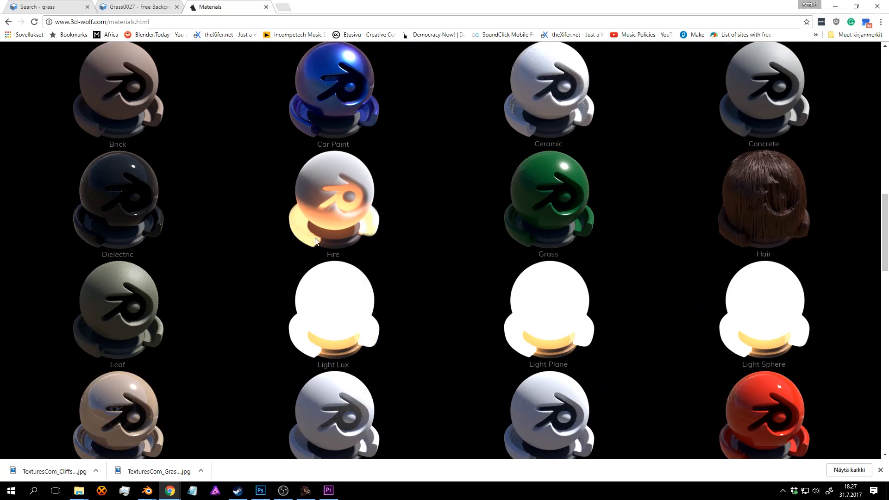
# Switch back to Blender, move the Diffuse BSDF node further from the Material Output, and save the file.
pyautogui.click(152, 492)
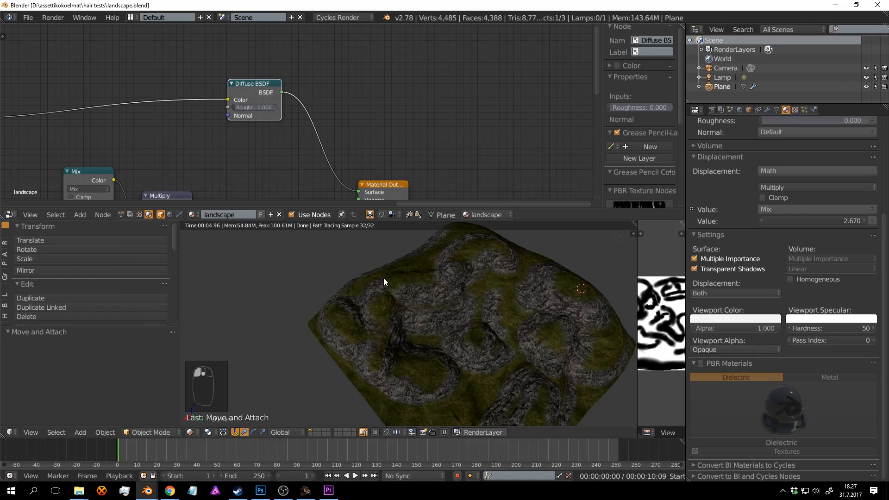
pyautogui.scroll(3, 429, 98)
pyautogui.moveTo(344, 48); pyautogui.dragTo(282, 31)
pyautogui.scroll(-2, 324, 41)
pyautogui.moveTo(331, 40); pyautogui.dragTo(327, 75, button='middle')
pyautogui.moveTo(298, 62); pyautogui.dragTo(298, 48)
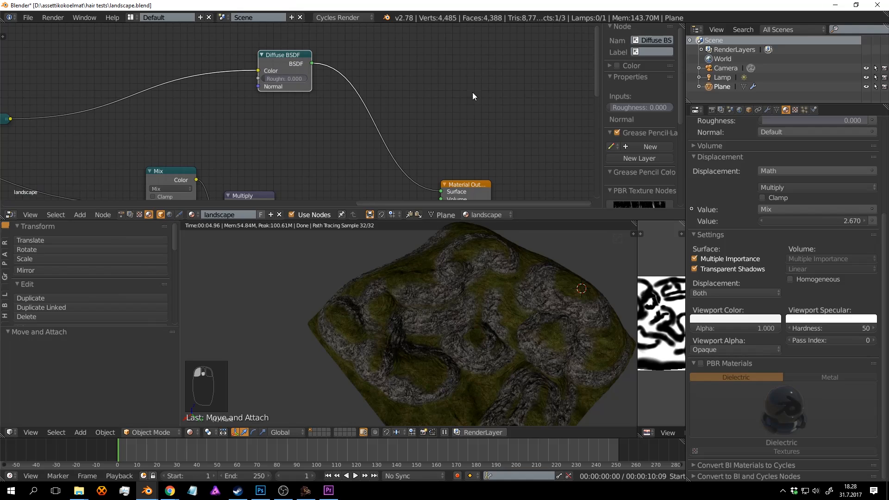
pyautogui.moveTo(472, 93); pyautogui.dragTo(443, 99, button='middle')
pyautogui.hotkey('ctrl', 's')
# Add the dielectric Grass PBR material node on the color link feeding the Diffuse BSDF.
pyautogui.scroll(-5, 637, 119)
pyautogui.scroll(-3, 638, 119)
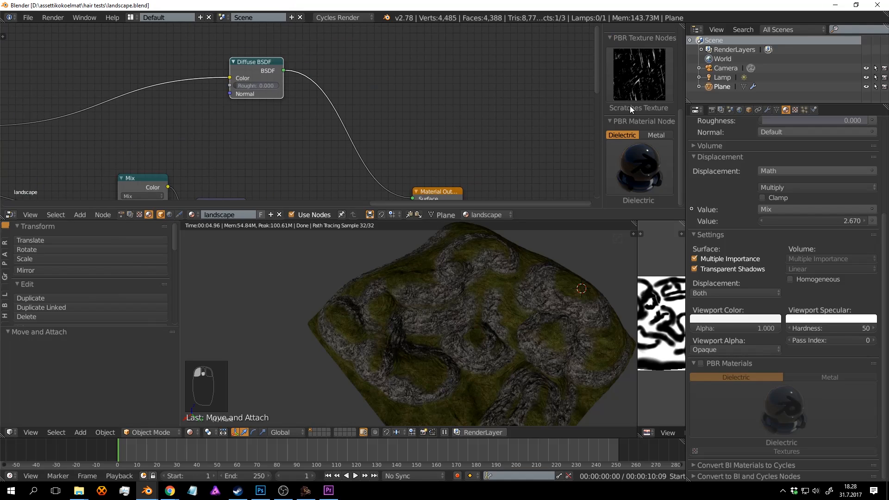
pyautogui.scroll(-1, 463, 106)
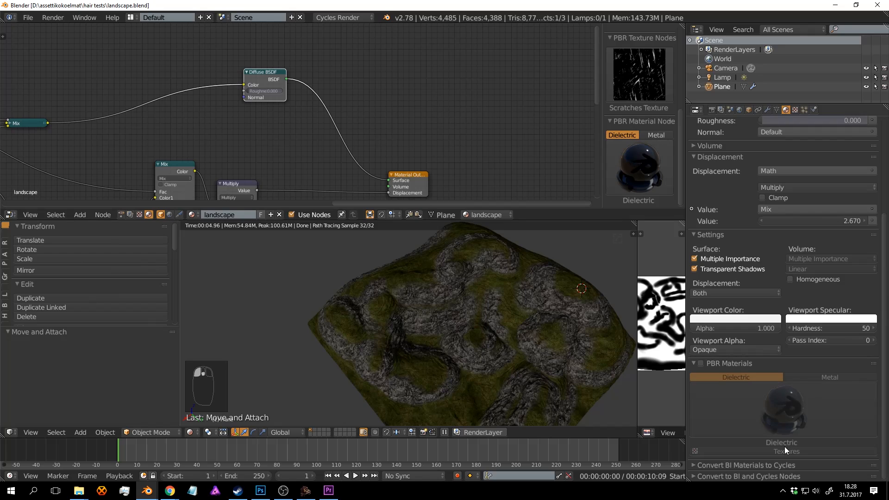
pyautogui.click(640, 170)
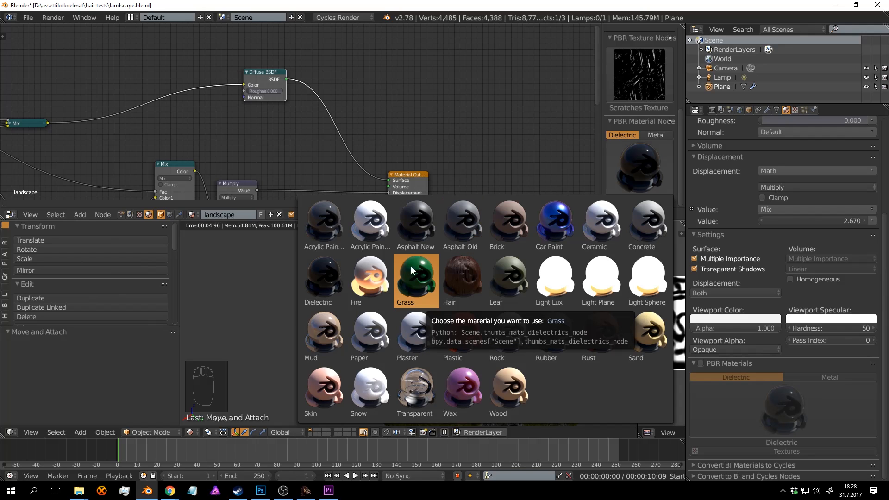
pyautogui.click(425, 277)
pyautogui.click(195, 72)
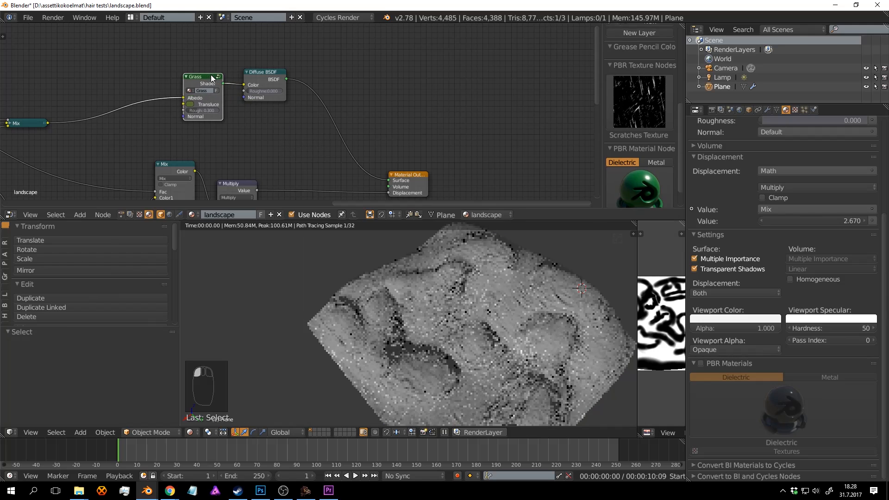
# Link the Grass node's Shader output to the Material Output's Surface input and delete the Diffuse BSDF node.
pyautogui.moveTo(221, 85); pyautogui.dragTo(388, 180)
pyautogui.moveTo(271, 72); pyautogui.dragTo(364, 56)
pyautogui.press('z')
pyautogui.press('x')
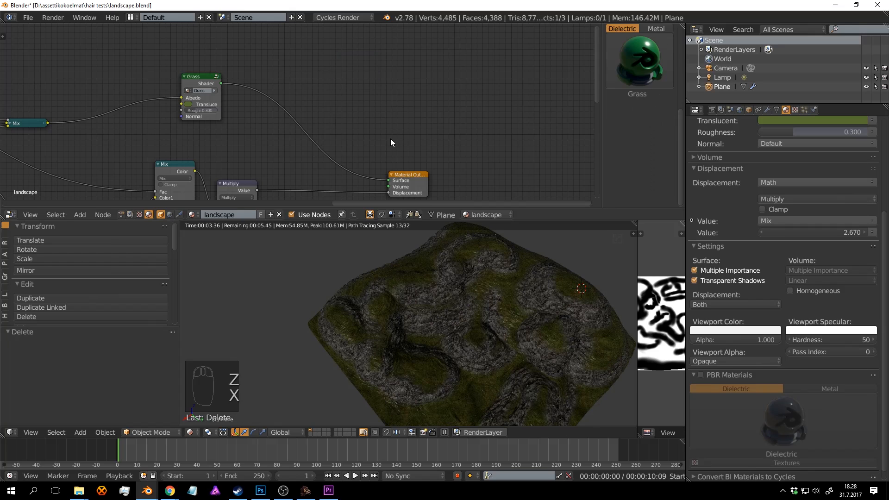
# Move the Grass node closer to the Material Output, save the file and inspect the rendered terrain up close.
pyautogui.moveTo(199, 76); pyautogui.dragTo(238, 74)
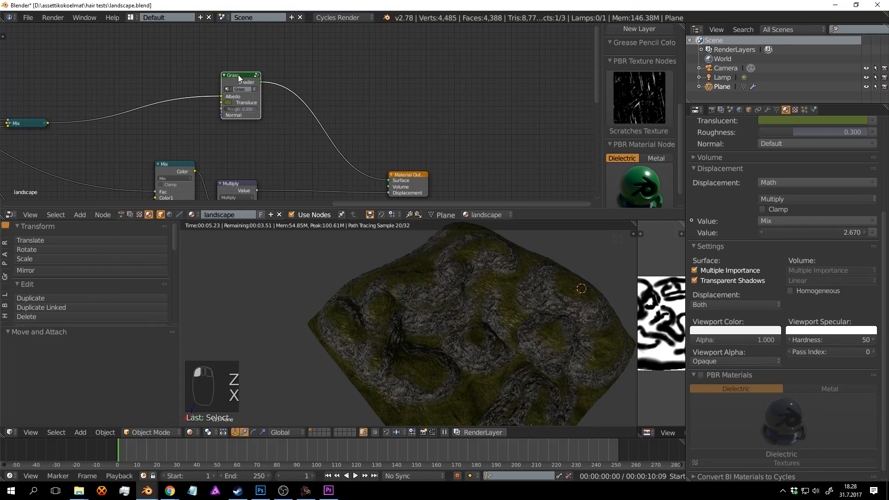
pyautogui.hotkey('ctrl', 's')
pyautogui.click(233, 74)
pyautogui.scroll(5, 535, 338)
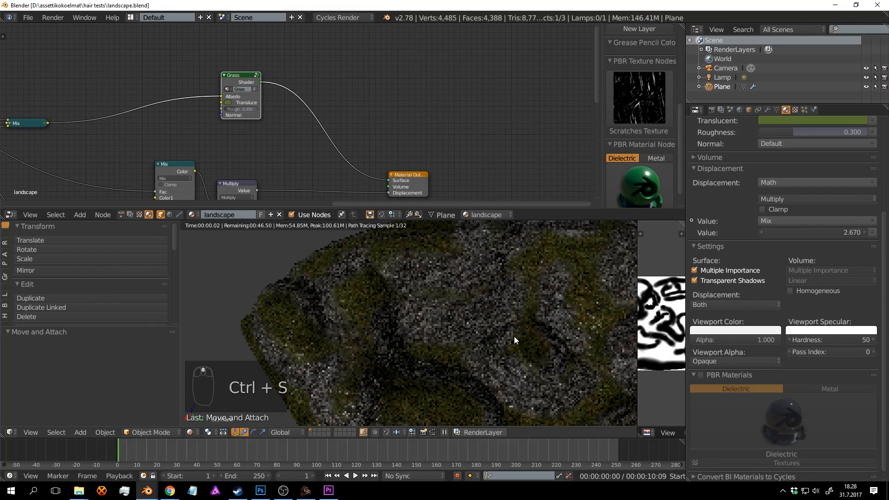
pyautogui.scroll(2, 501, 300)
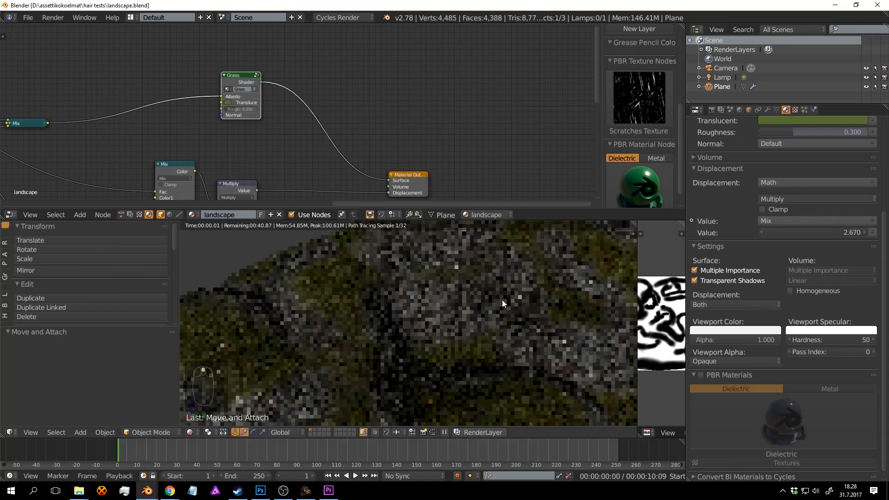
pyautogui.hotkey('ctrl', 's')
pyautogui.click(535, 304)
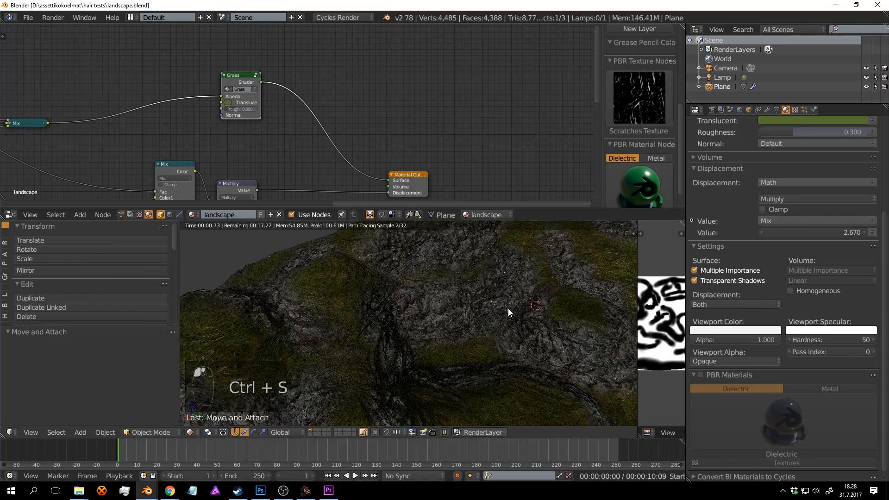
pyautogui.scroll(2, 542, 303)
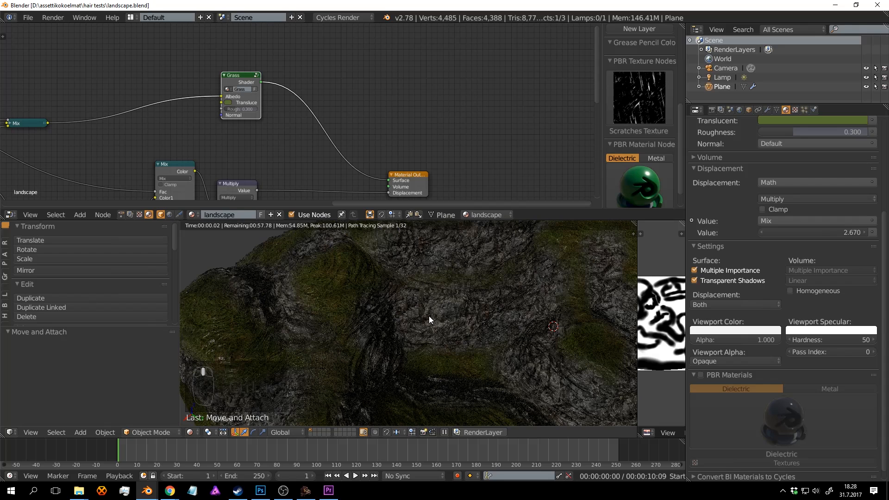
# Move the color Mix node feeding Grass nearer to the Grass node and save the file.
pyautogui.moveTo(274, 91); pyautogui.dragTo(326, 67, button='middle')
pyautogui.moveTo(197, 85); pyautogui.dragTo(299, 50)
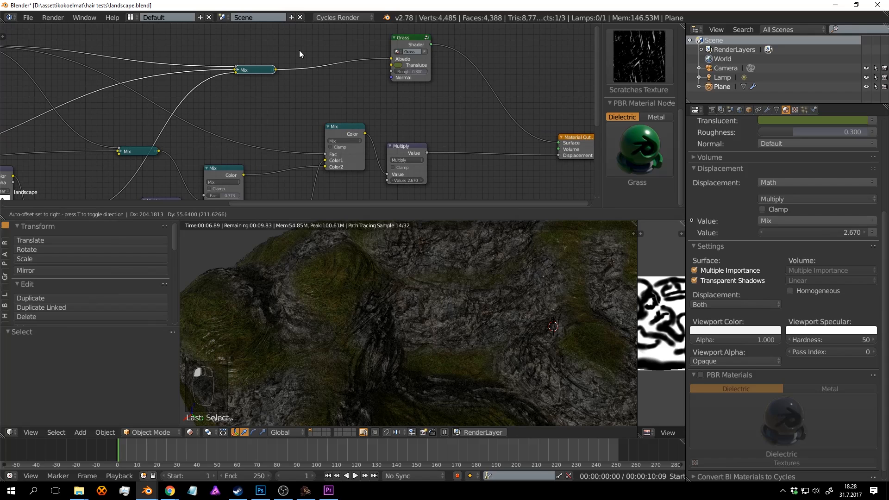
pyautogui.moveTo(299, 50); pyautogui.dragTo(366, 25)
pyautogui.hotkey('ctrl', 's')
pyautogui.moveTo(398, 86); pyautogui.dragTo(345, 133, button='middle')
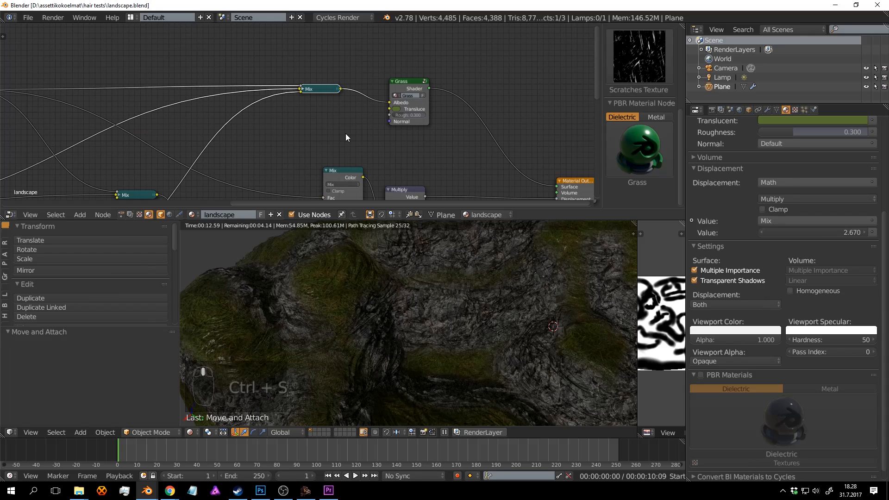
# Restart the rendered preview, limit it to a small square render border on the terrain, and save the file.
pyautogui.hotkey('shift', 'z')
pyautogui.hotkey('shift', 'z')
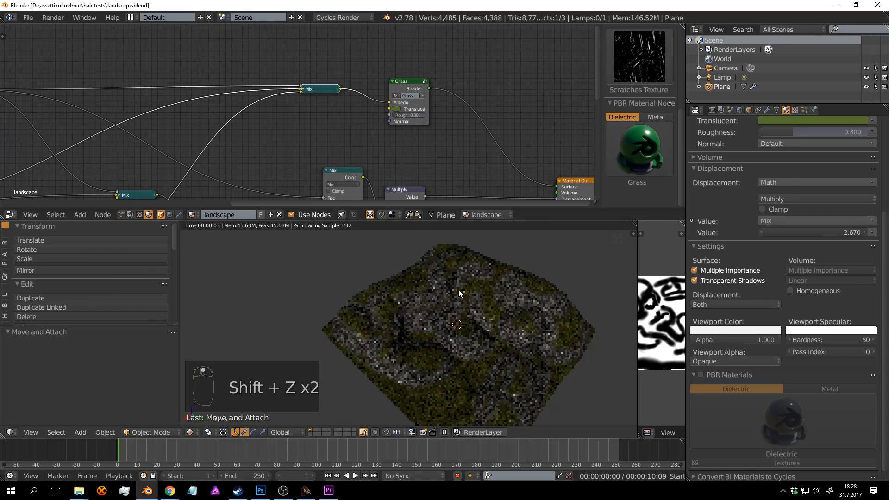
pyautogui.hotkey('ctrl', 'b')
pyautogui.moveTo(468, 282); pyautogui.dragTo(421, 328)
pyautogui.hotkey('ctrl', 's')
pyautogui.hotkey('ctrl', 's')
pyautogui.moveTo(499, 321)
pyautogui.mouseDown(button='middle')
pyautogui.moveTo(491, 348)
pyautogui.moveTo(502, 334)
pyautogui.mouseUp(button='middle')
pyautogui.scroll(3, 502, 323)
# Move the color Mix node and the stencil Image Texture node closer to the Grass node.
pyautogui.moveTo(355, 148); pyautogui.dragTo(367, 123, button='middle')
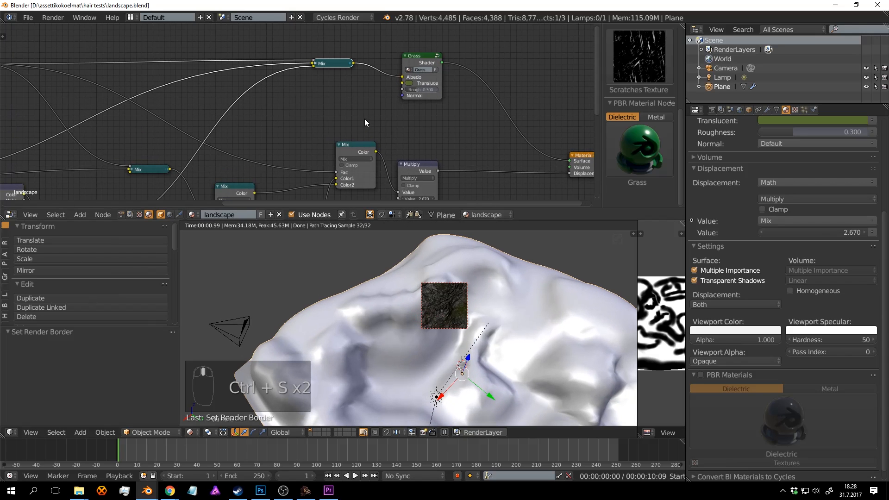
pyautogui.scroll(2, 364, 121)
pyautogui.moveTo(341, 67); pyautogui.dragTo(355, 69)
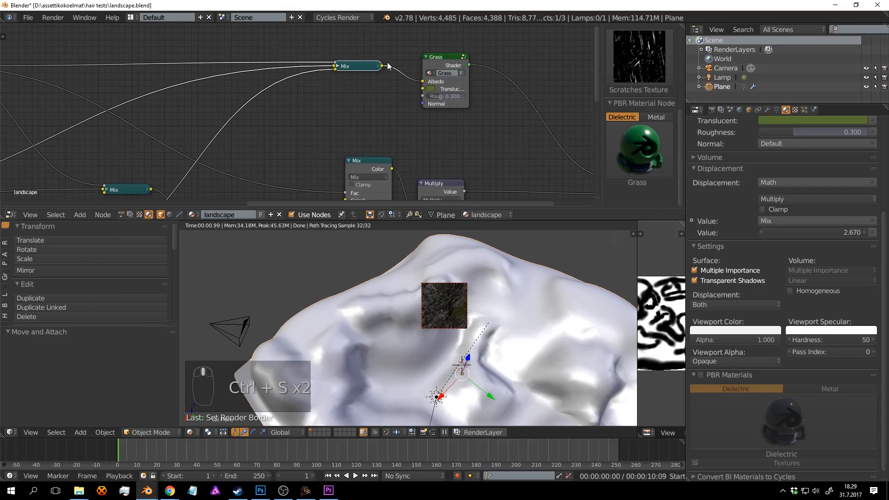
pyautogui.scroll(-2, 407, 84)
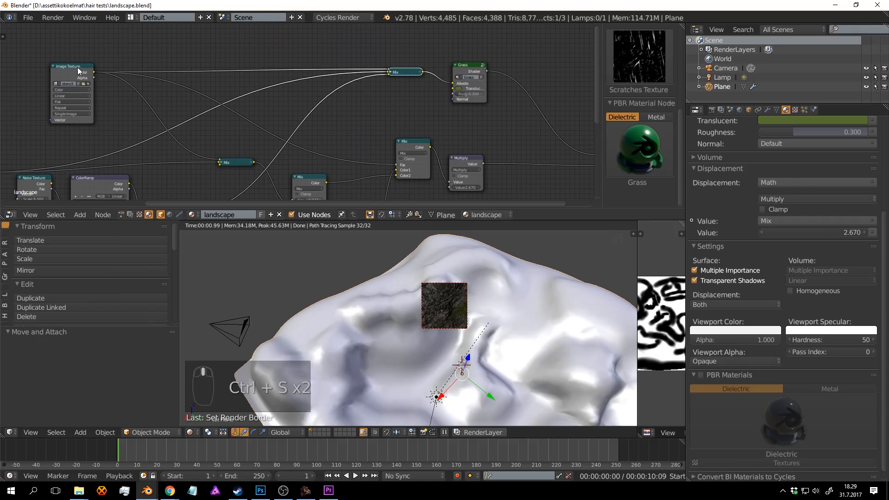
pyautogui.moveTo(78, 68); pyautogui.dragTo(168, 40)
pyautogui.moveTo(393, 78); pyautogui.dragTo(339, 84, button='middle')
pyautogui.scroll(2, 340, 84)
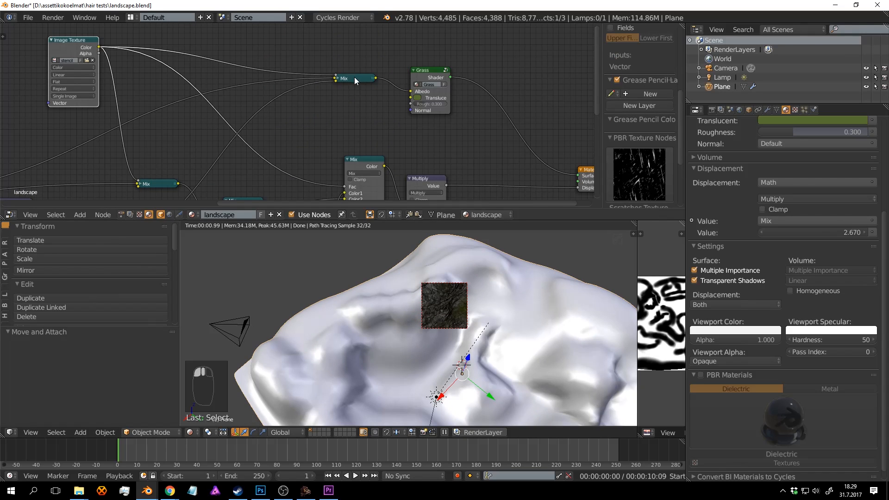
# Duplicate the Grass node and place the copy before the color Mix node.
pyautogui.moveTo(355, 77); pyautogui.dragTo(355, 78)
pyautogui.moveTo(430, 68)
pyautogui.mouseDown()
pyautogui.moveTo(419, 66)
pyautogui.moveTo(429, 65)
pyautogui.mouseUp()
pyautogui.click(430, 66)
pyautogui.hotkey('shift', 'd')
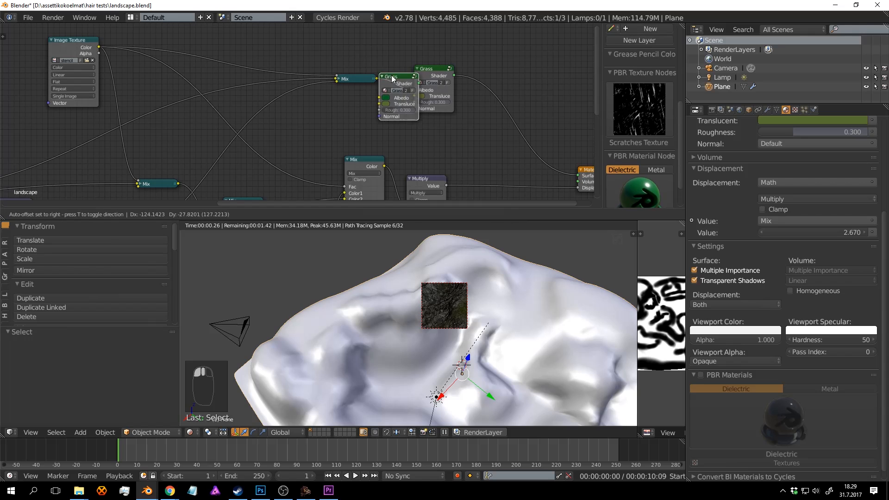
pyautogui.click(315, 106)
# Widen the lower Image Texture node beside the Mapping node so its full file name can be read.
pyautogui.moveTo(267, 120); pyautogui.dragTo(372, 201, button='middle')
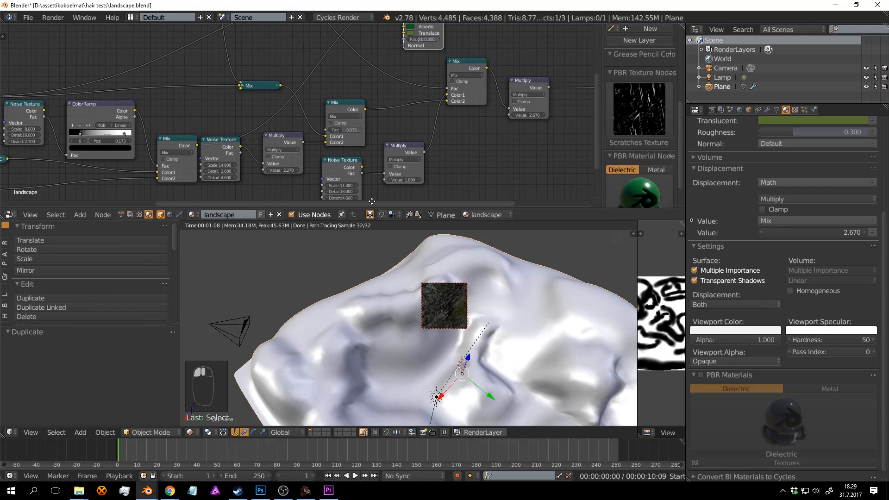
pyautogui.scroll(-3, 208, 122)
pyautogui.moveTo(207, 120); pyautogui.dragTo(253, 85, button='middle')
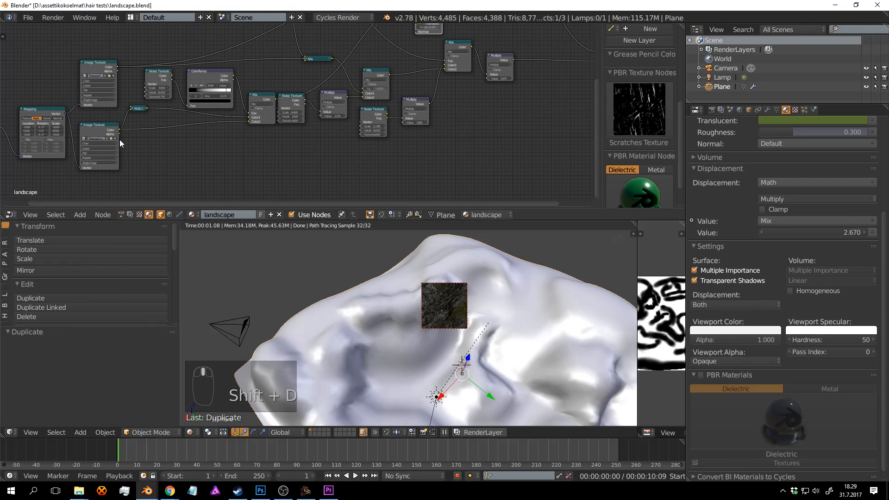
pyautogui.moveTo(118, 139); pyautogui.dragTo(192, 138)
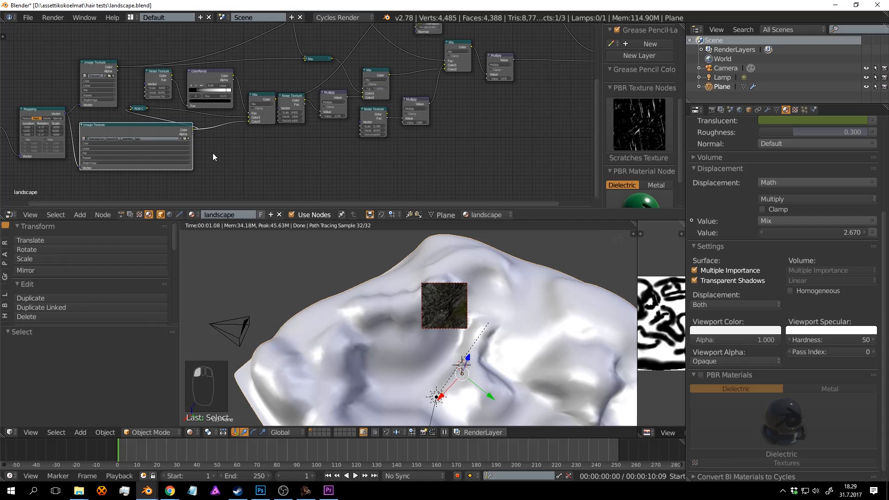
pyautogui.scroll(4, 215, 153)
pyautogui.moveTo(215, 152); pyautogui.dragTo(318, 149, button='middle')
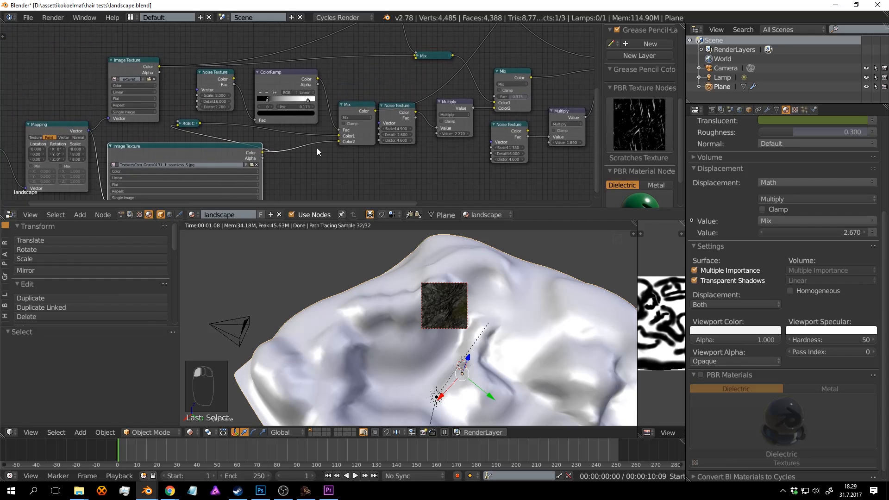
# Insert the duplicated Grass node between the noise-varied grass texture Mix and the color Mix, then move the color Mix up.
pyautogui.scroll(-2, 317, 151)
pyautogui.moveTo(329, 111); pyautogui.dragTo(334, 86)
pyautogui.moveTo(433, 52); pyautogui.dragTo(361, 132, button='middle')
pyautogui.scroll(4, 361, 132)
pyautogui.moveTo(422, 79); pyautogui.dragTo(413, 78)
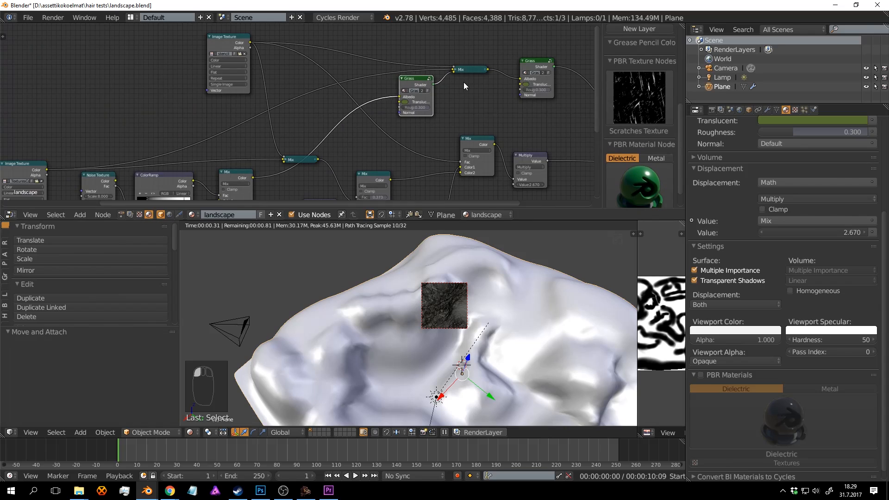
pyautogui.moveTo(457, 83); pyautogui.dragTo(388, 105, button='middle')
pyautogui.scroll(2, 388, 106)
pyautogui.moveTo(421, 86); pyautogui.dragTo(421, 68)
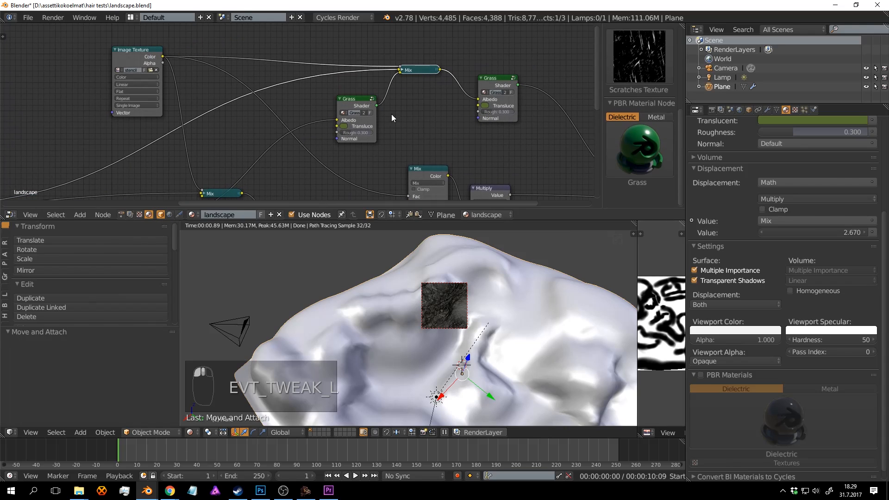
# Add the dielectric Rock PBR material node on the rock texture link feeding the color Mix node.
pyautogui.click(640, 157)
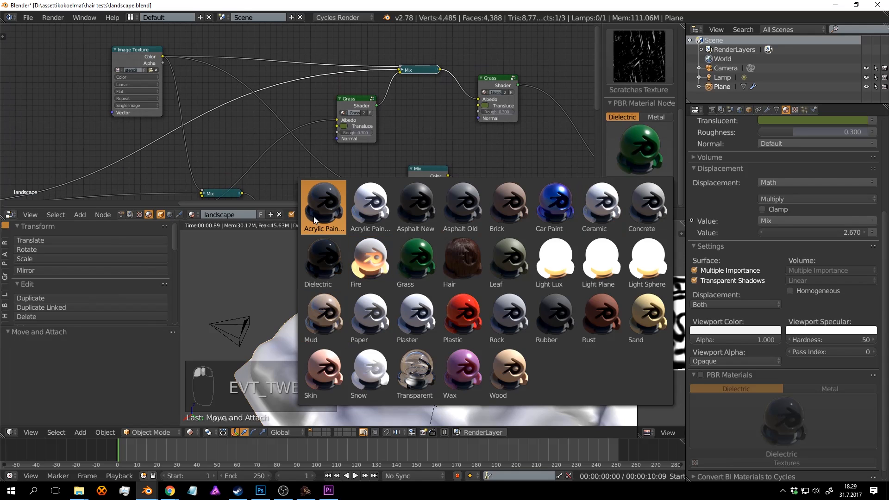
pyautogui.click(506, 307)
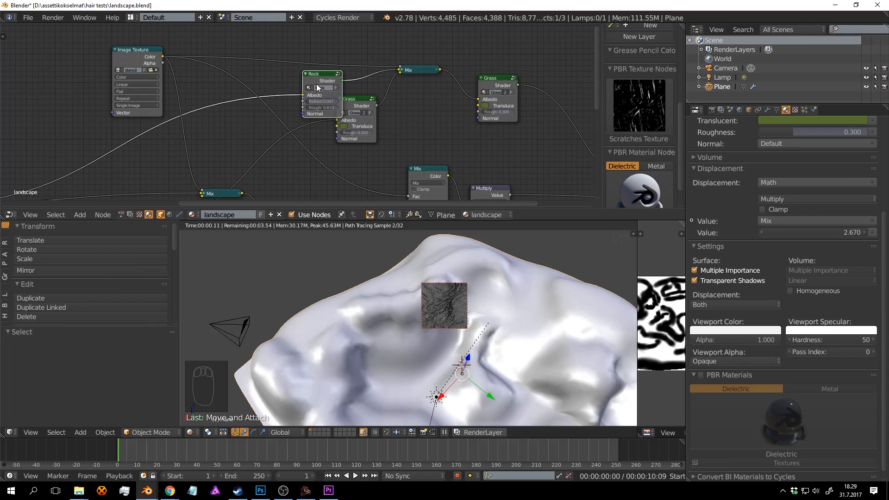
pyautogui.click(319, 83)
# Spread the Rock, duplicated Grass and color Mix nodes apart for clearer links.
pyautogui.moveTo(412, 73); pyautogui.dragTo(422, 83)
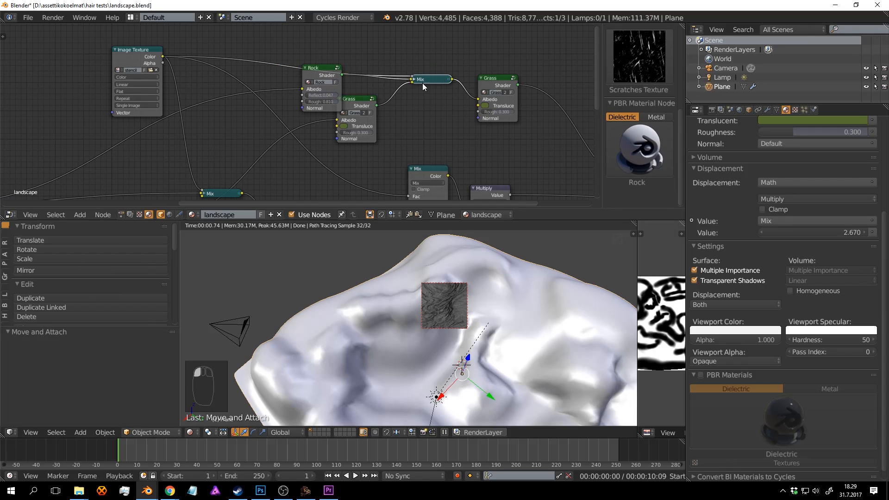
pyautogui.moveTo(359, 100); pyautogui.dragTo(366, 124)
pyautogui.moveTo(329, 74); pyautogui.dragTo(345, 90)
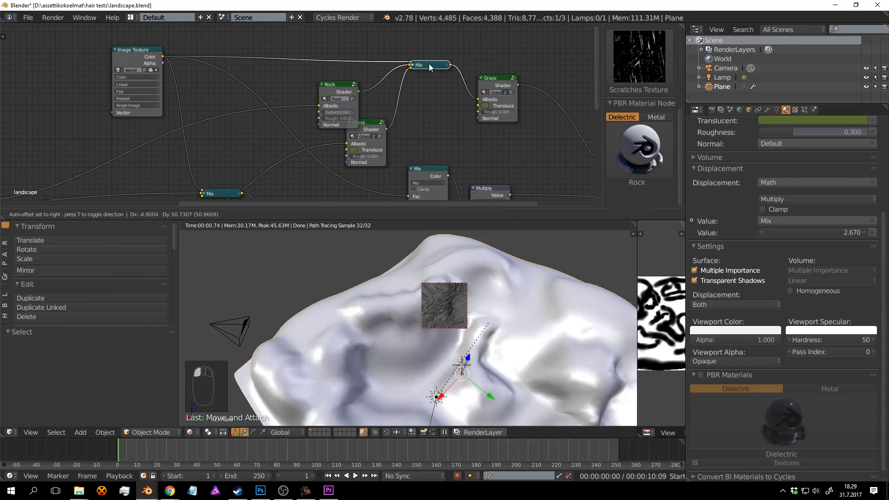
# Add a Mix Shader node on the link between the duplicated Grass node and the color Mix node.
pyautogui.scroll(1, 430, 69)
pyautogui.moveTo(447, 112); pyautogui.dragTo(409, 131, button='middle')
pyautogui.hotkey('shift', 'a')
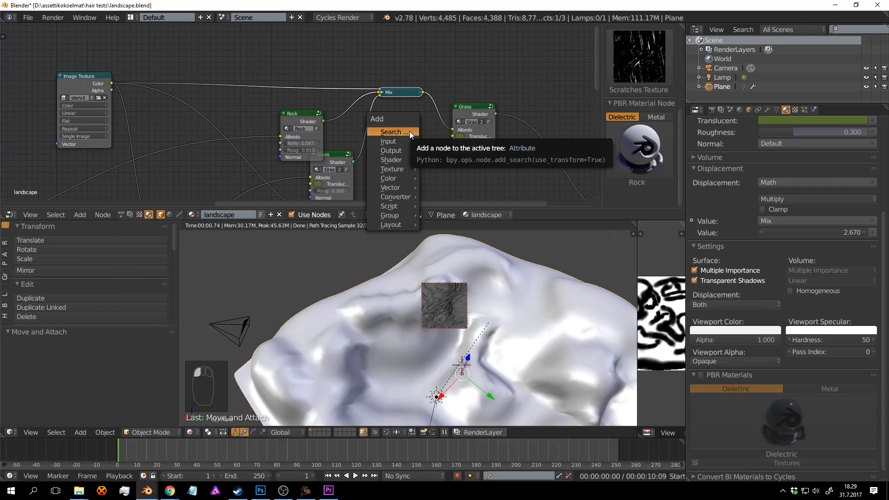
pyautogui.click(409, 131)
pyautogui.write('mix')
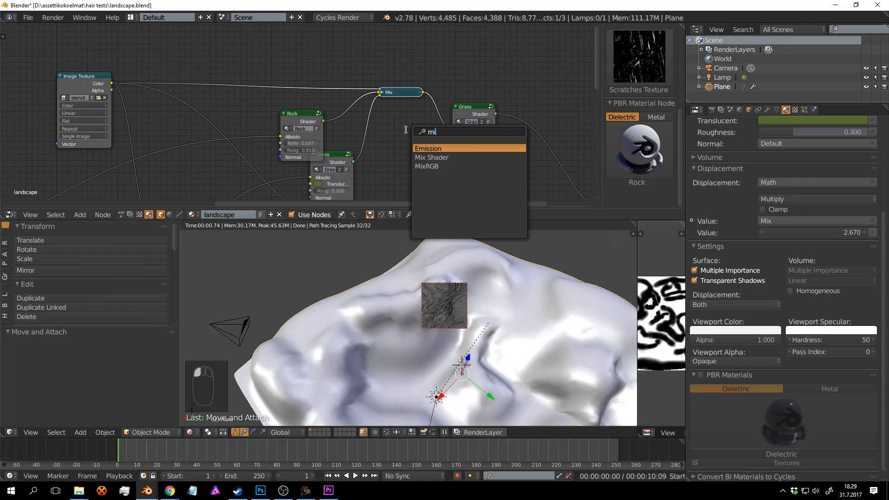
pyautogui.press('Down')
pyautogui.press('Return')
pyautogui.click(379, 116)
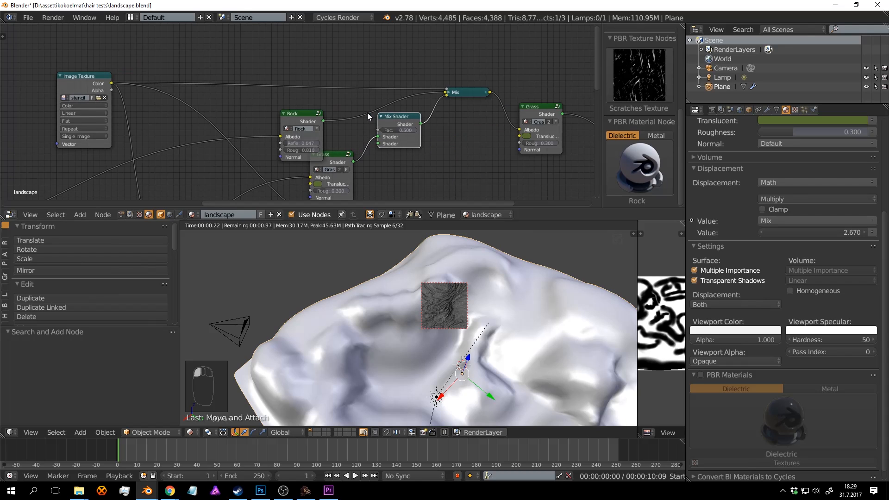
# Feed Rock into the Mix Shader's first shader input and the stencil color into Fac, and connect the Mix Shader to the Material Output.
pyautogui.moveTo(377, 143); pyautogui.dragTo(378, 144)
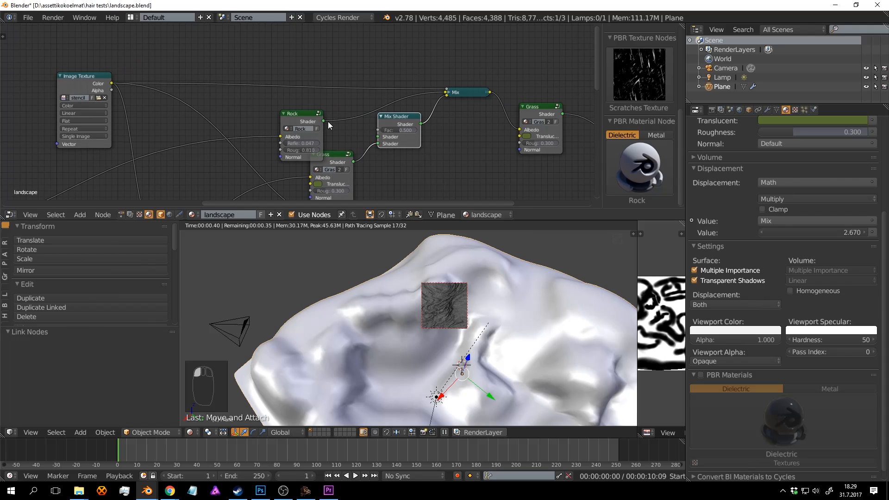
pyautogui.moveTo(323, 121); pyautogui.dragTo(377, 136)
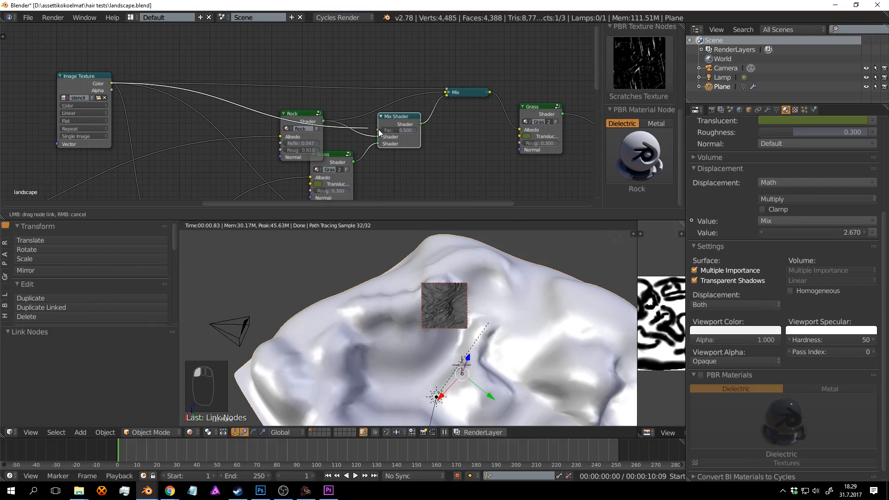
pyautogui.moveTo(411, 123); pyautogui.dragTo(288, 104, button='middle')
pyautogui.keyDown('ctrl'); pyautogui.keyDown('shift'); pyautogui.click(286, 104); pyautogui.keyUp('shift'); pyautogui.keyUp('ctrl')
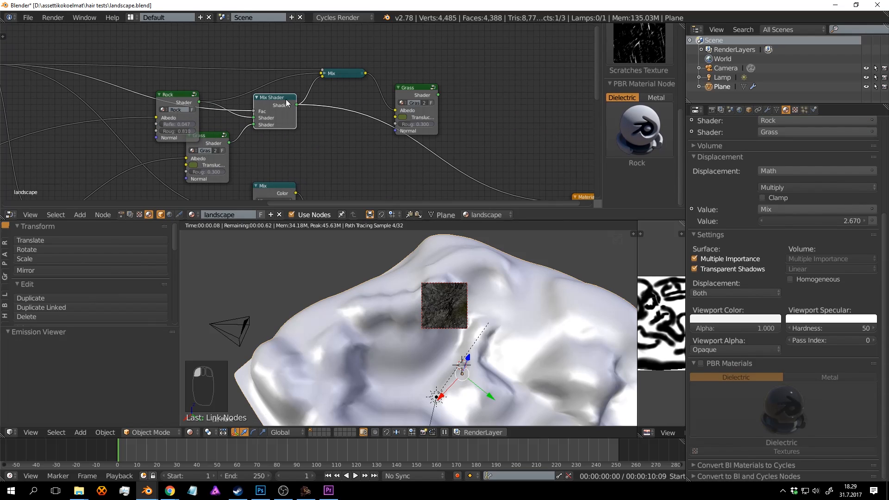
# Delete the original Grass node and the color Mix node that fed it.
pyautogui.click(419, 88)
pyautogui.press('x')
pyautogui.click(338, 73)
pyautogui.press('x')
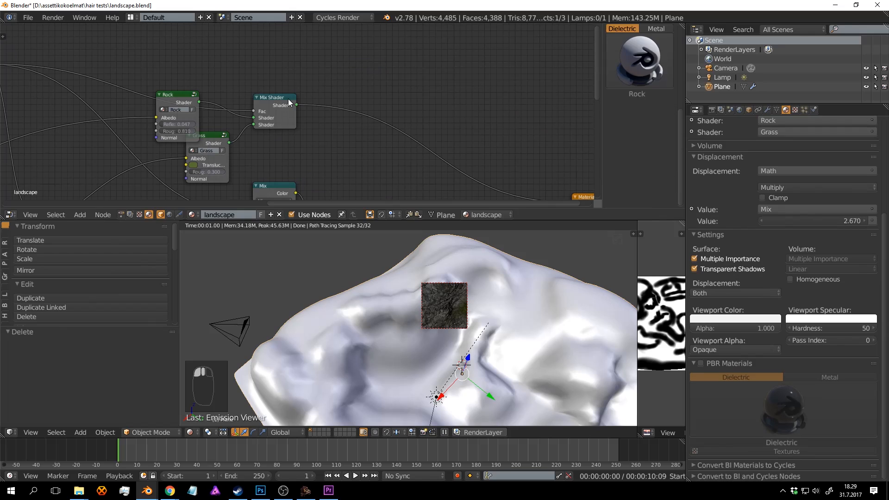
# Move the Mix Shader closer to the Material Output and stack the Rock node above the Grass node before it.
pyautogui.moveTo(271, 105); pyautogui.dragTo(426, 76)
pyautogui.moveTo(182, 95); pyautogui.dragTo(308, 48)
pyautogui.moveTo(227, 136); pyautogui.dragTo(324, 108)
# Clear the render border, save over landscape.blend and inspect the fully rendered terrain.
pyautogui.scroll(-4, 484, 279)
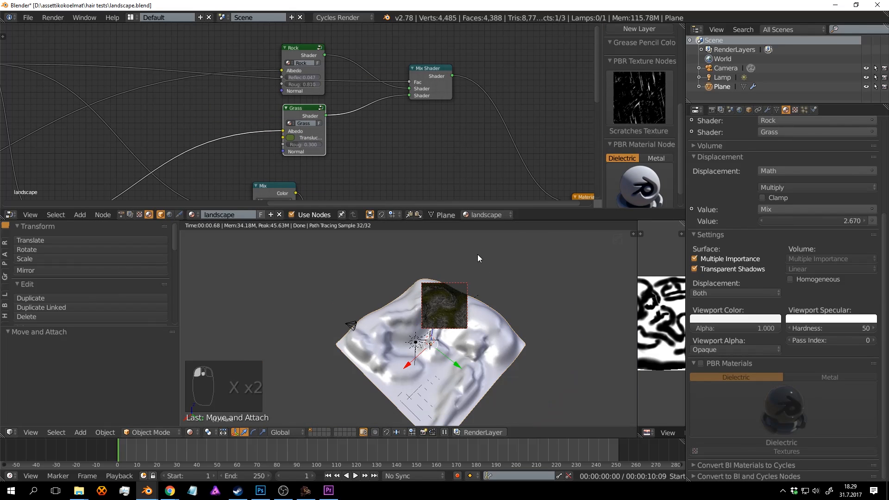
pyautogui.hotkey('ctrl', 'alt', 'b')
pyautogui.hotkey('ctrl', 's')
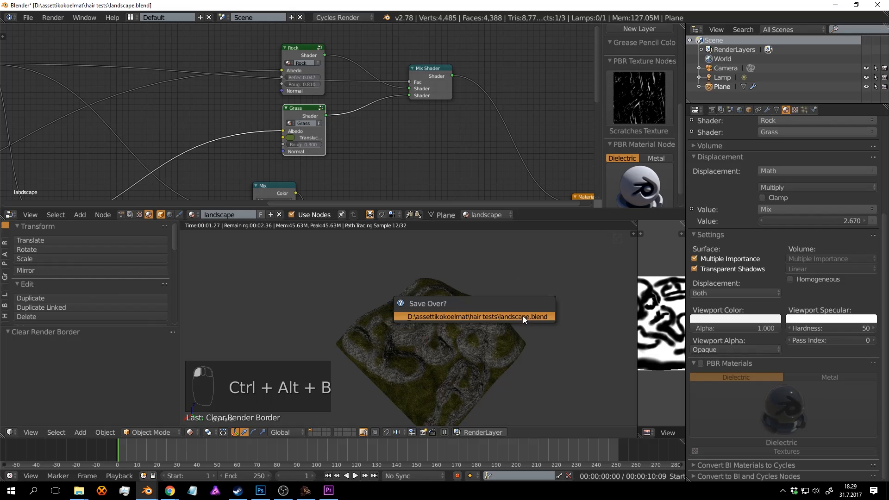
pyautogui.click(523, 316)
pyautogui.scroll(2, 528, 344)
pyautogui.scroll(3, 526, 313)
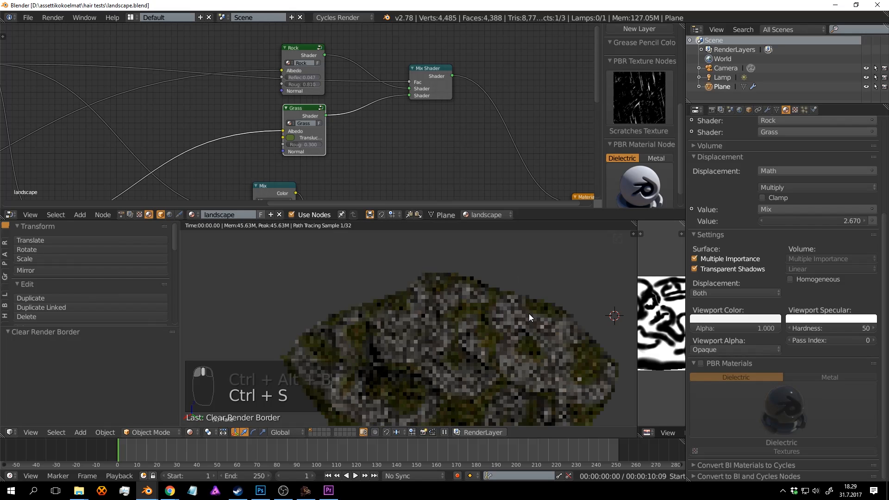
pyautogui.hotkey('ctrl', 's')
pyautogui.click(469, 282)
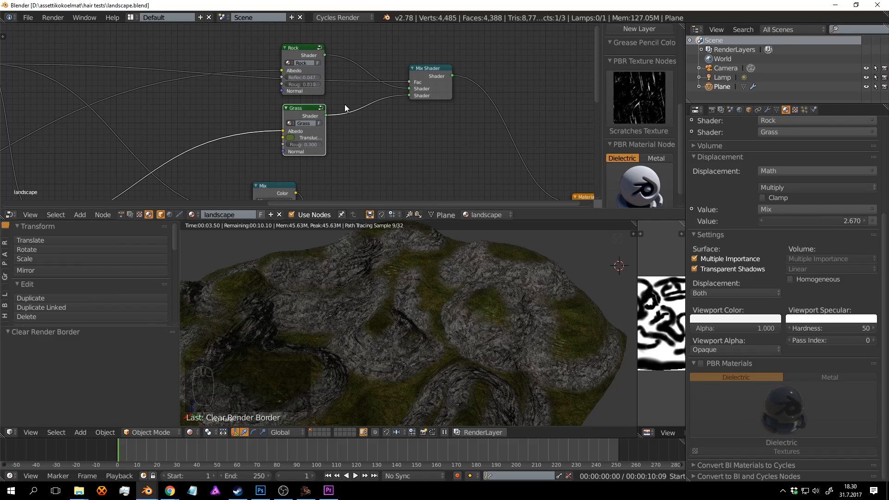
# Set the Grass node's roughness to 0.582 and save over landscape.blend.
pyautogui.moveTo(345, 105); pyautogui.dragTo(355, 149, button='middle')
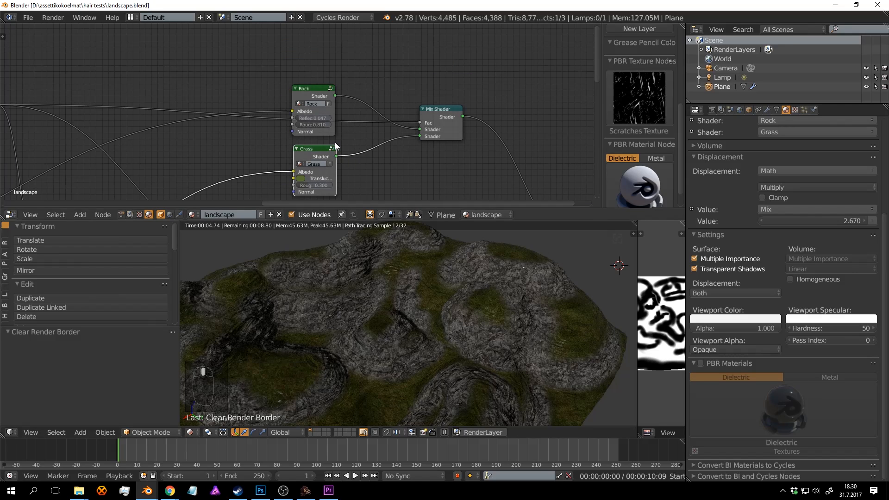
pyautogui.scroll(1, 360, 128)
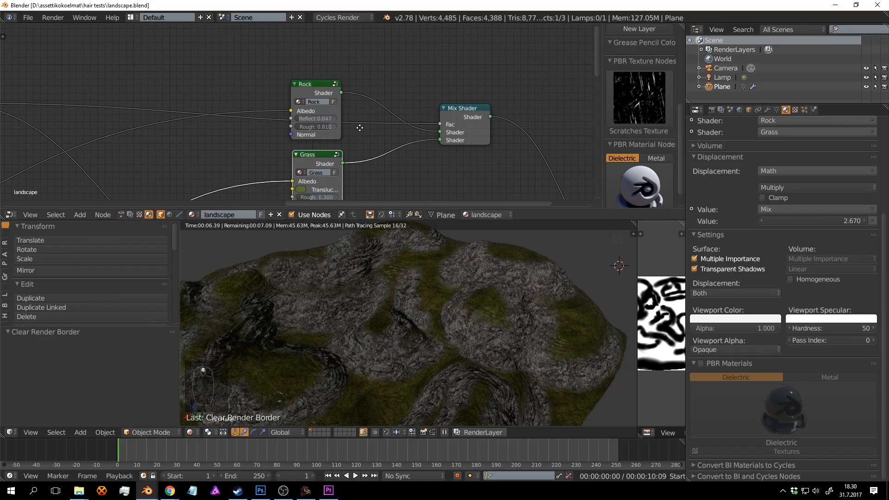
pyautogui.moveTo(360, 127); pyautogui.dragTo(361, 48, button='middle')
pyautogui.moveTo(319, 118)
pyautogui.mouseDown()
pyautogui.moveTo(308, 118)
pyautogui.moveTo(323, 118)
pyautogui.mouseUp()
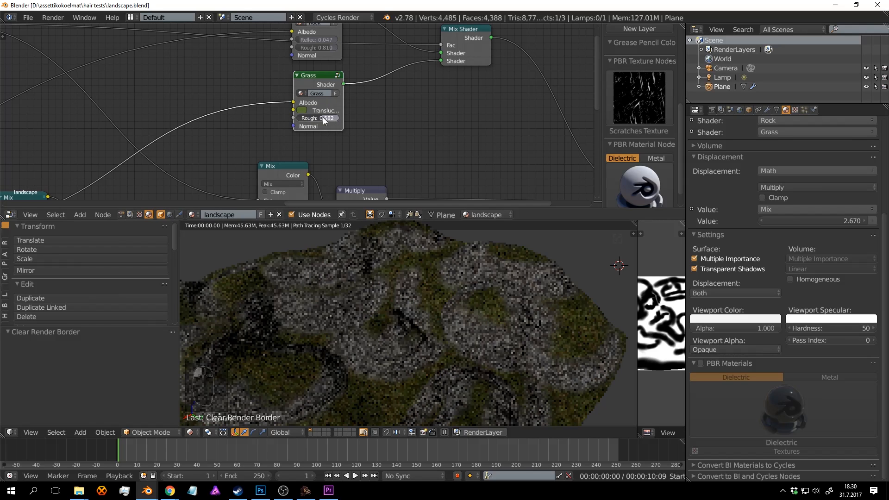
pyautogui.hotkey('ctrl', 's')
pyautogui.click(425, 131)
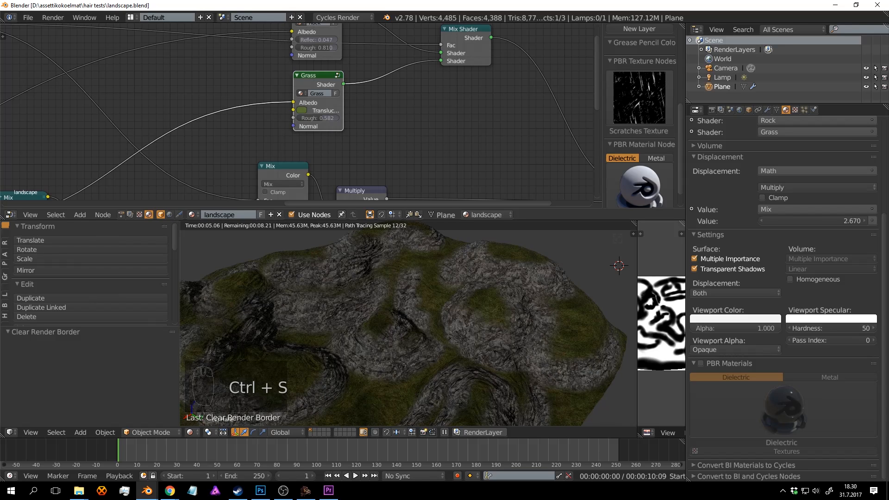
# Set the Grass node's roughness to 0.491 and save over landscape.blend.
pyautogui.moveTo(328, 118); pyautogui.dragTo(320, 117)
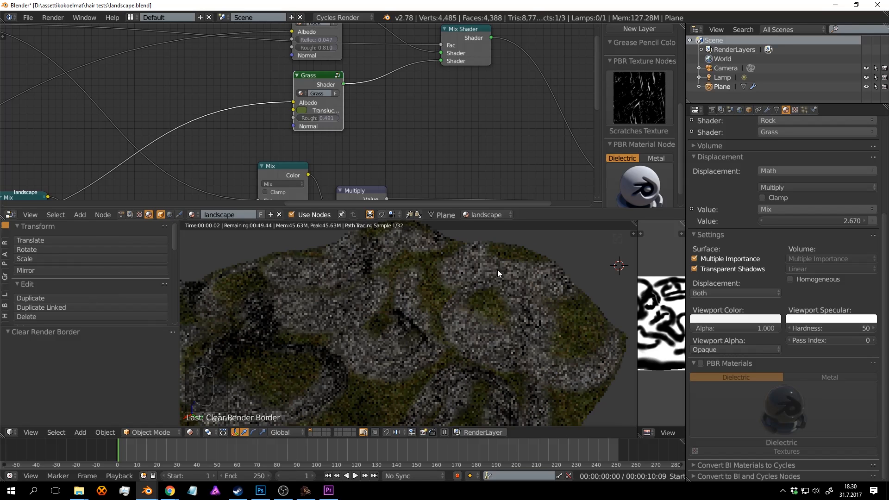
pyautogui.hotkey('ctrl', 's')
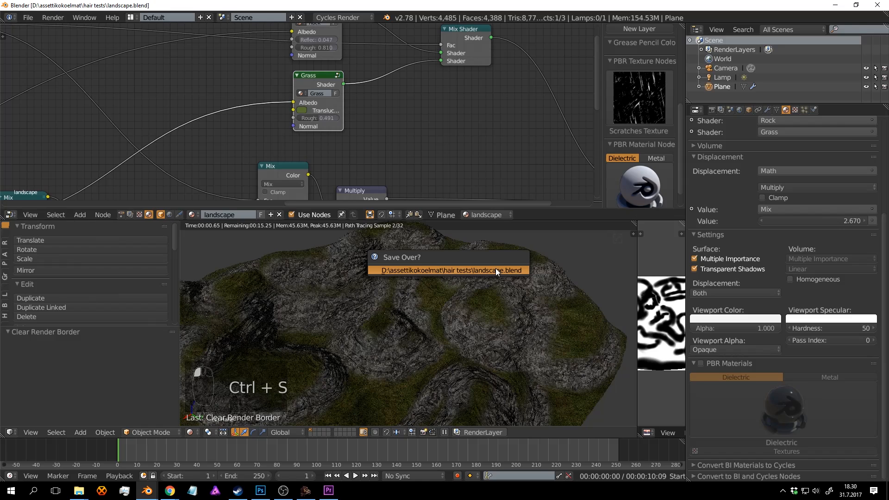
pyautogui.click(495, 270)
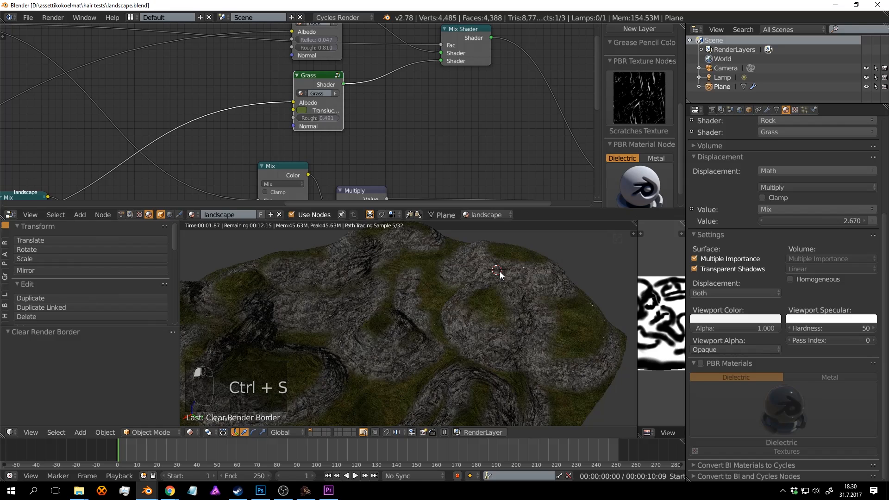
pyautogui.hotkey('ctrl', 's')
pyautogui.click(498, 304)
# Rearrange the Rock node and the stencil Image Texture, moving the stencil texture closer to the shader nodes.
pyautogui.scroll(-1, 248, 126)
pyautogui.moveTo(248, 126); pyautogui.dragTo(392, 155, button='middle')
pyautogui.moveTo(449, 65); pyautogui.dragTo(468, 37)
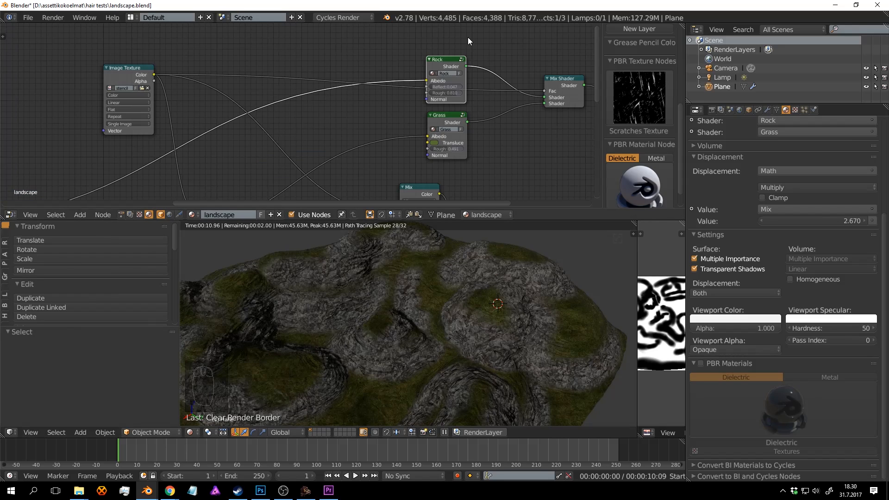
pyautogui.moveTo(119, 73); pyautogui.dragTo(341, 85)
pyautogui.moveTo(207, 149); pyautogui.dragTo(346, 84, button='middle')
pyautogui.scroll(-1, 347, 83)
pyautogui.moveTo(335, 136); pyautogui.dragTo(339, 142)
pyautogui.moveTo(260, 166); pyautogui.dragTo(290, 116, button='middle')
pyautogui.scroll(1, 290, 116)
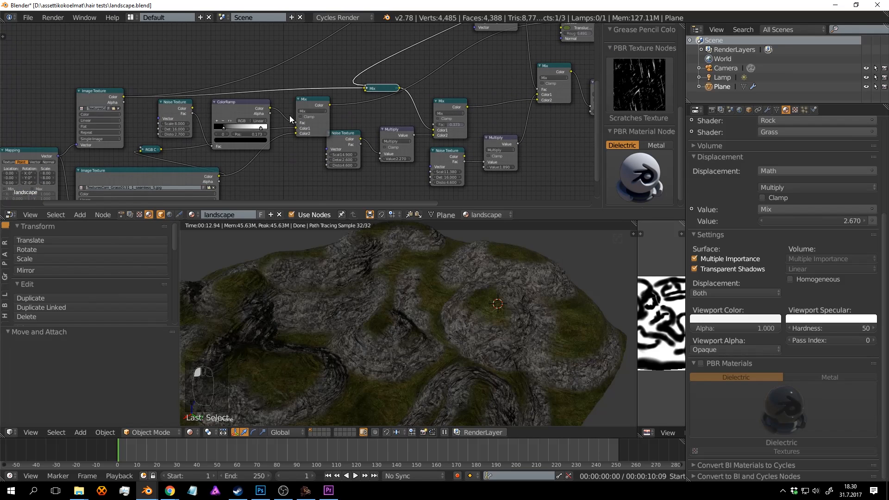
# Spread out the grass branch's ColorRamp, Mix and neighbouring Noise Texture nodes so they no longer overlap.
pyautogui.moveTo(247, 105); pyautogui.dragTo(242, 100)
pyautogui.moveTo(334, 115); pyautogui.dragTo(334, 85, button='middle')
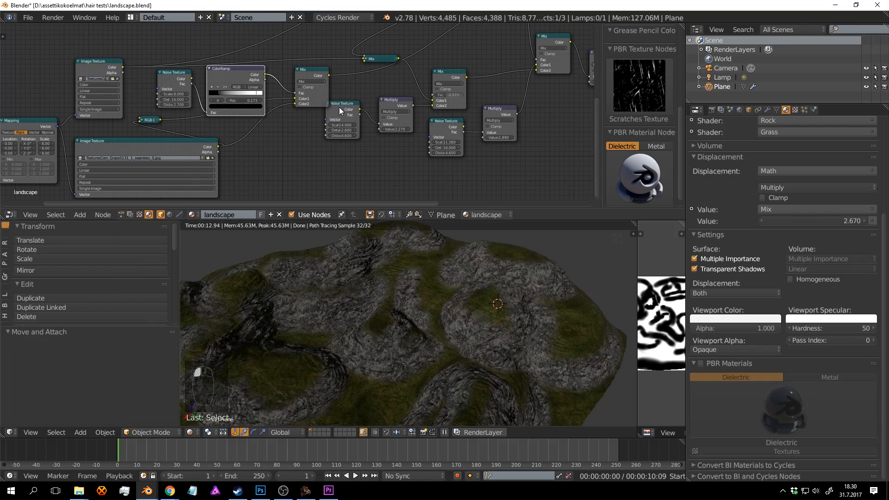
pyautogui.moveTo(340, 111); pyautogui.dragTo(334, 140)
pyautogui.moveTo(313, 73); pyautogui.dragTo(324, 88)
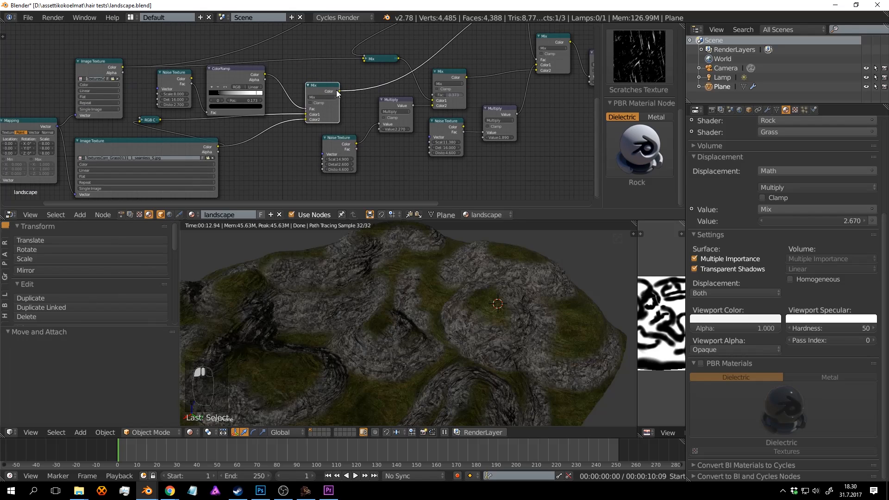
# Duplicate the grass branch's Noise Texture, ColorRamp and Mix nodes and place the copies before the Rock node.
pyautogui.scroll(-3, 338, 93)
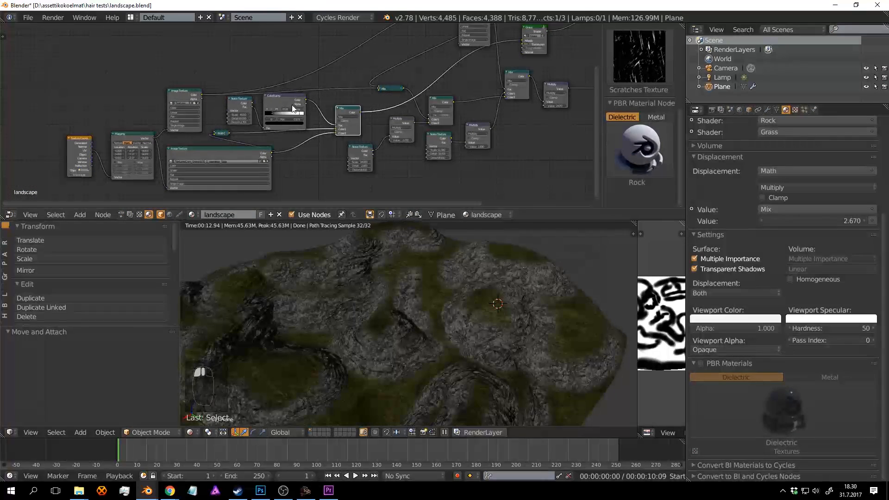
pyautogui.click(287, 96)
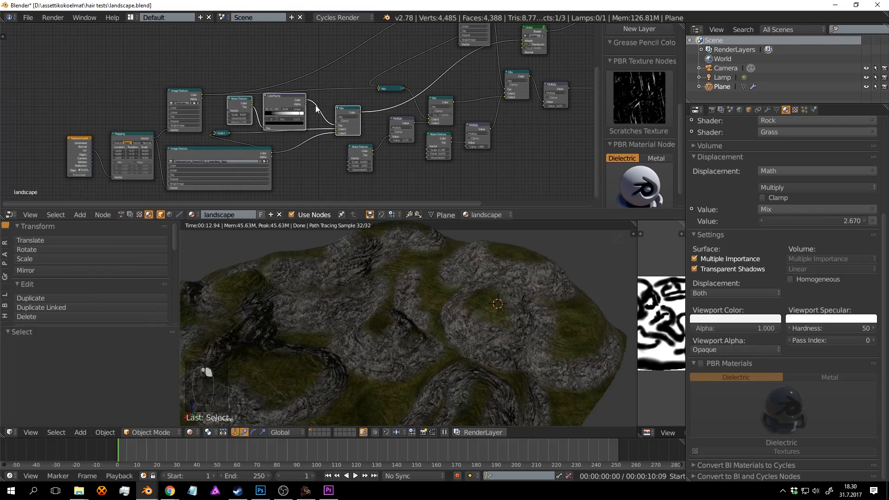
pyautogui.moveTo(316, 110); pyautogui.dragTo(283, 178, button='middle')
pyautogui.scroll(-3, 319, 118)
pyautogui.hotkey('shift', 'd')
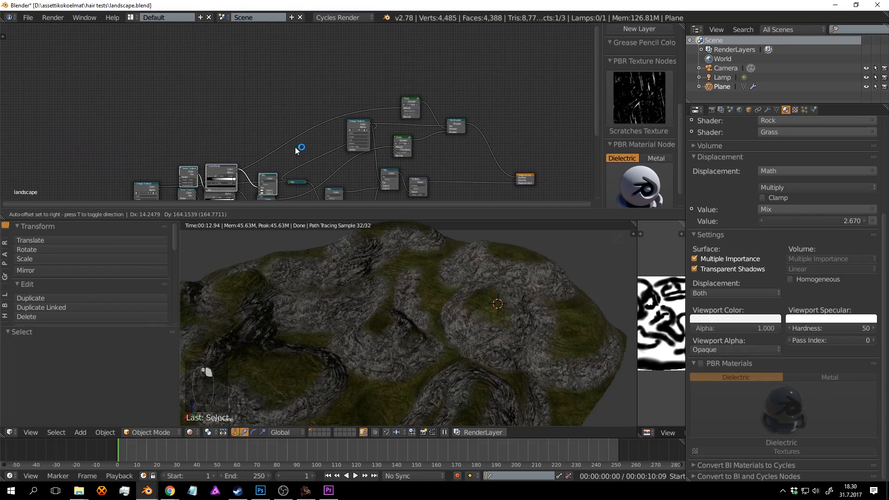
pyautogui.click(348, 93)
# Connect the cliff Image Texture's Color to the duplicated Mix's Color1 and its Alpha to Color2.
pyautogui.scroll(2, 306, 109)
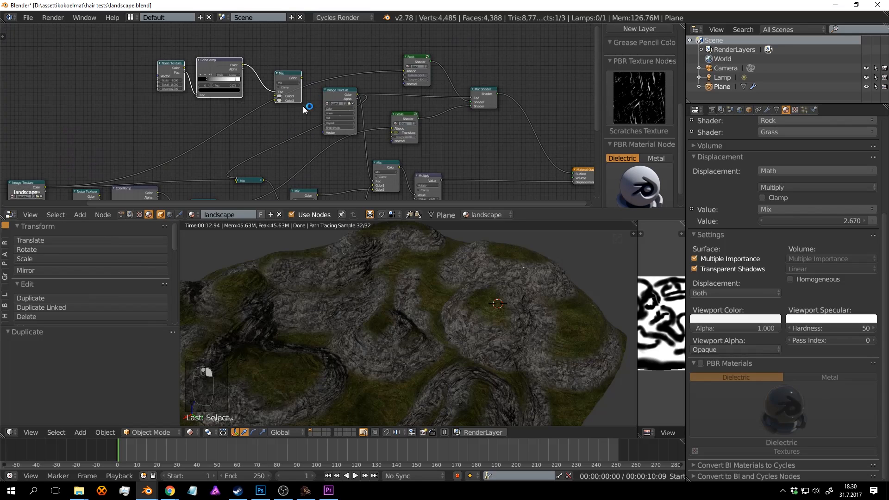
pyautogui.moveTo(304, 109); pyautogui.dragTo(313, 80, button='middle')
pyautogui.scroll(1, 313, 80)
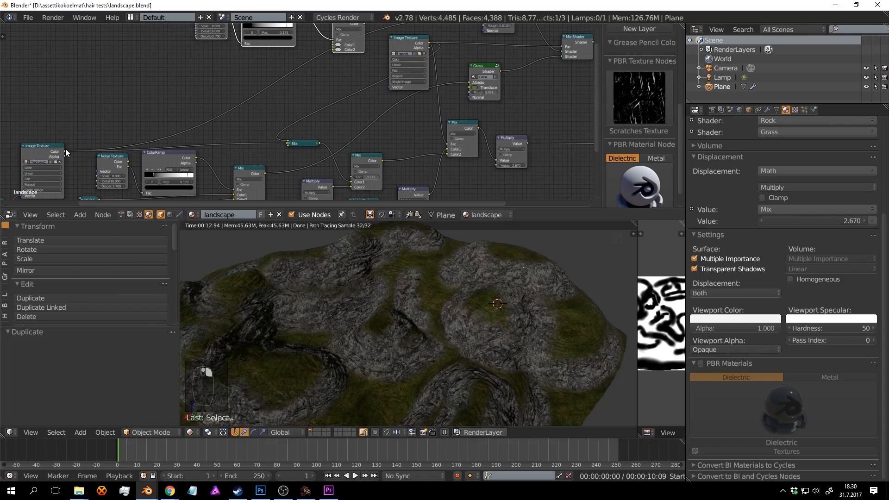
pyautogui.moveTo(64, 160); pyautogui.dragTo(83, 160)
pyautogui.moveTo(103, 147); pyautogui.dragTo(83, 168, button='middle')
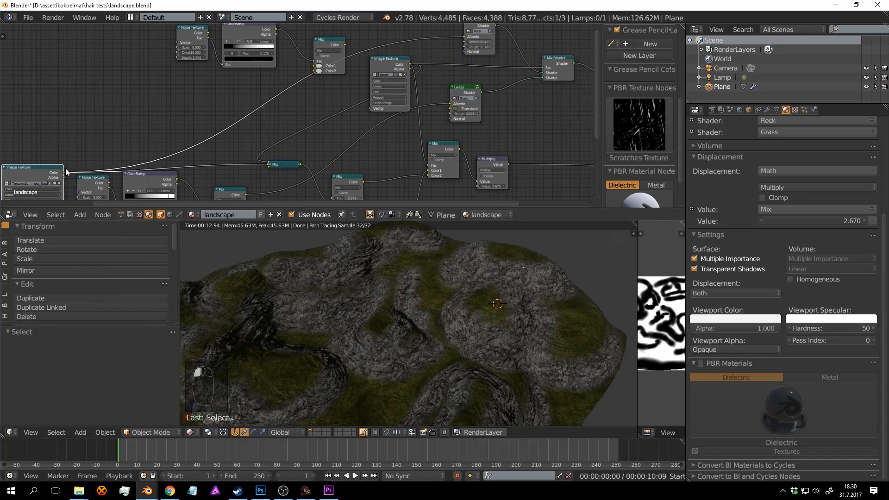
pyautogui.moveTo(60, 168); pyautogui.dragTo(313, 65)
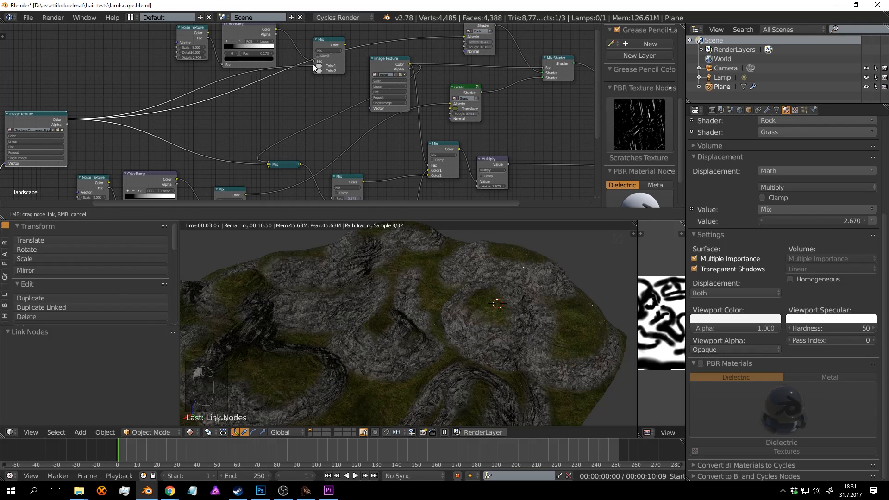
pyautogui.moveTo(67, 125); pyautogui.dragTo(314, 68)
# Cut the cliff texture's direct link to Rock, feed the duplicated Mix into Rock's Albedo, and save the file.
pyautogui.keyDown('ctrl'); pyautogui.moveTo(288, 110); pyautogui.dragTo(353, 41, button='right'); pyautogui.keyUp('ctrl')
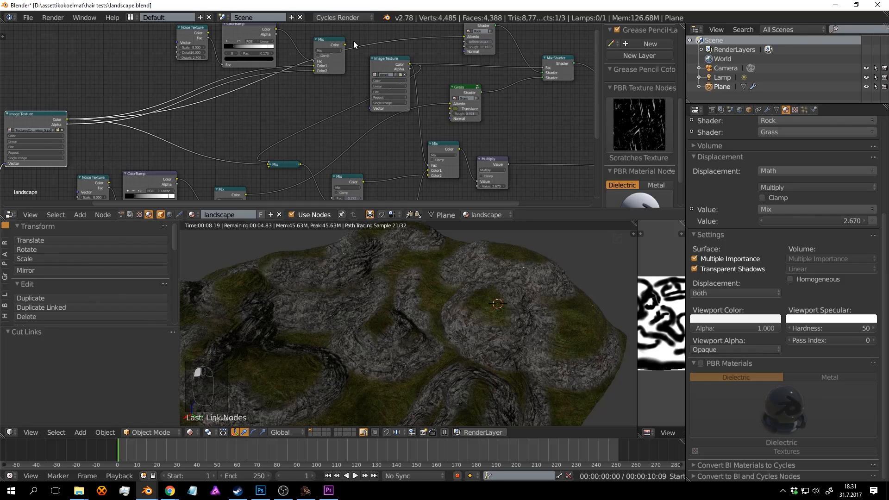
pyautogui.moveTo(354, 41); pyautogui.dragTo(310, 87, button='middle')
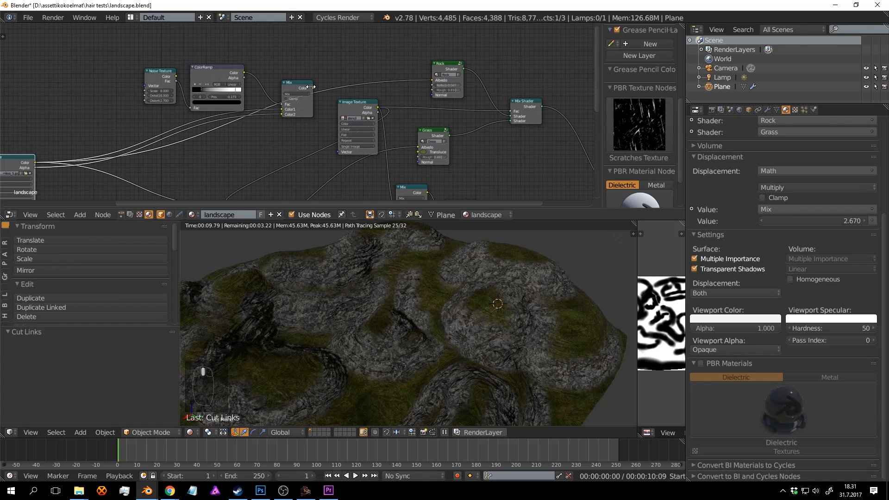
pyautogui.moveTo(310, 86); pyautogui.dragTo(435, 79)
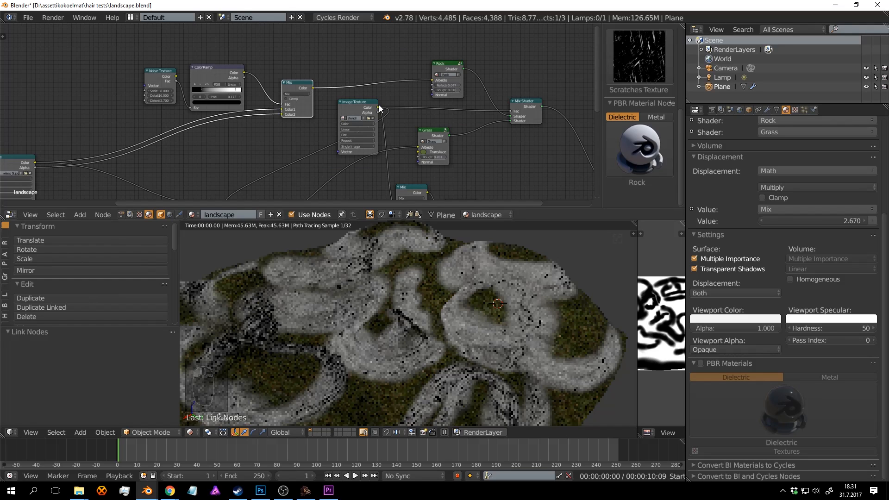
pyautogui.hotkey('ctrl', 's')
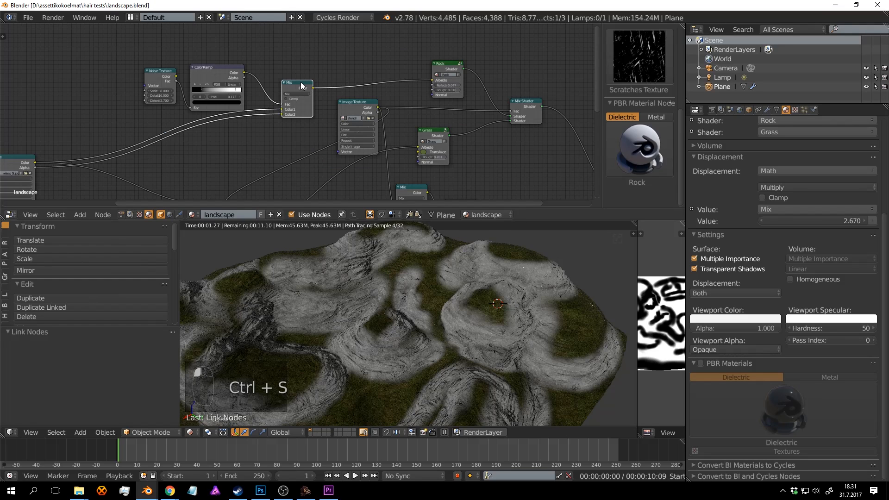
# Preview the duplicated Mix with the emission viewer and widen the cliff Image Texture node to fit its file name.
pyautogui.keyDown('ctrl'); pyautogui.keyDown('shift'); pyautogui.click(301, 86); pyautogui.keyUp('shift'); pyautogui.keyUp('ctrl')
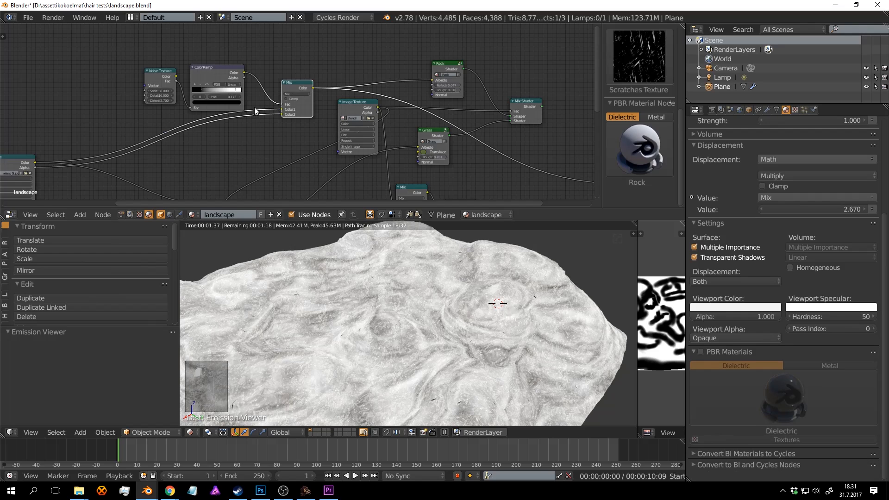
pyautogui.moveTo(282, 91); pyautogui.dragTo(383, 40, button='middle')
pyautogui.scroll(5, 233, 80)
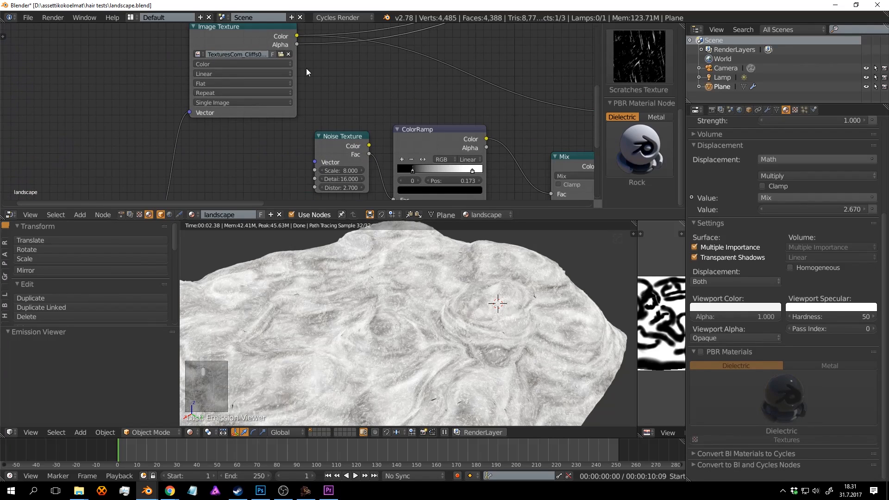
pyautogui.moveTo(296, 68); pyautogui.dragTo(401, 60)
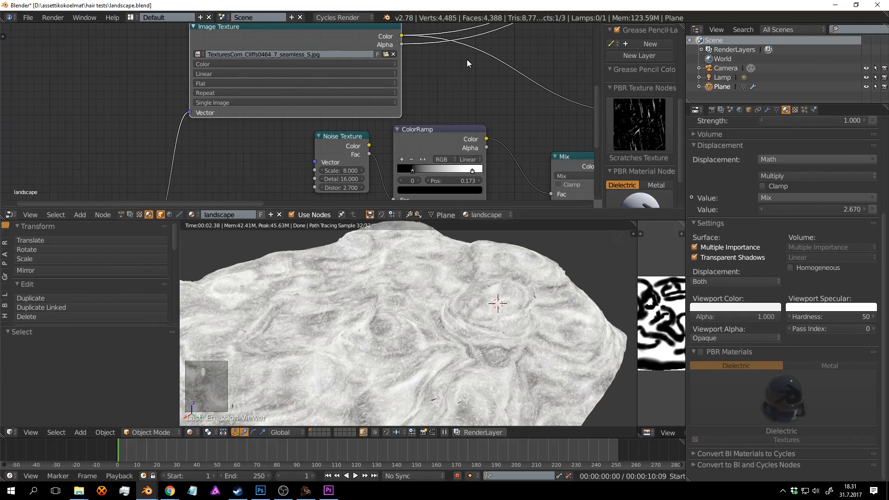
# Trace the links between the cliff Image Texture and the duplicated Mix, and preview the collapsed Mix node with the emission viewer.
pyautogui.moveTo(538, 36); pyautogui.dragTo(379, 146, button='middle')
pyautogui.scroll(-5, 380, 146)
pyautogui.moveTo(485, 145); pyautogui.dragTo(279, 136, button='middle')
pyautogui.scroll(3, 348, 148)
pyautogui.scroll(-1, 349, 148)
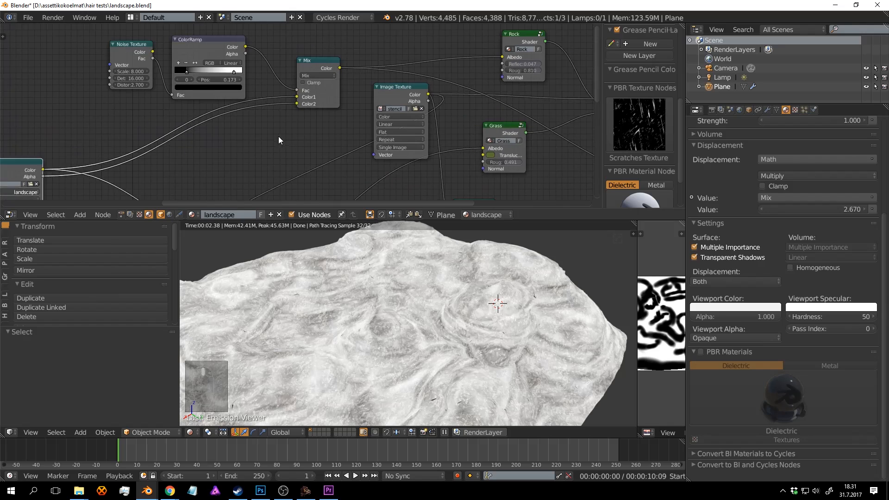
pyautogui.scroll(1, 342, 99)
pyautogui.moveTo(342, 98); pyautogui.dragTo(321, 124, button='middle')
pyautogui.moveTo(277, 143); pyautogui.dragTo(295, 120, button='middle')
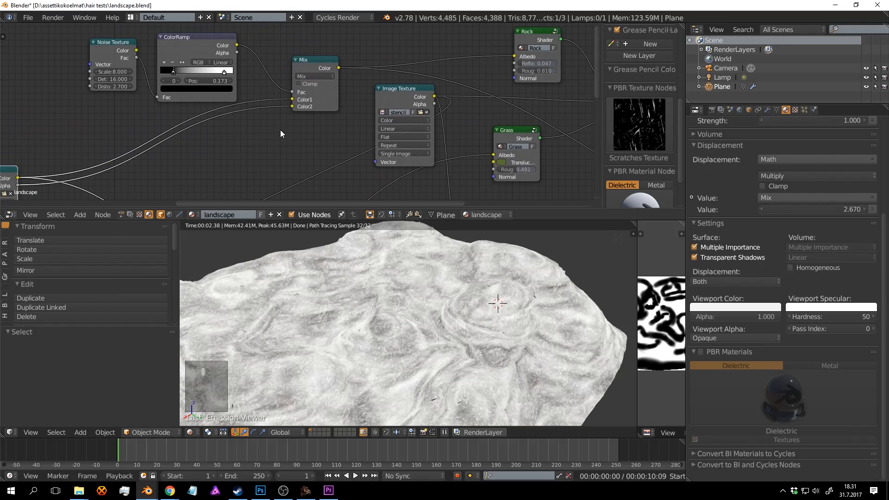
pyautogui.scroll(-4, 200, 158)
pyautogui.moveTo(164, 173); pyautogui.dragTo(303, 160, button='middle')
pyautogui.scroll(2, 280, 87)
pyautogui.moveTo(279, 88); pyautogui.dragTo(303, 60, button='middle')
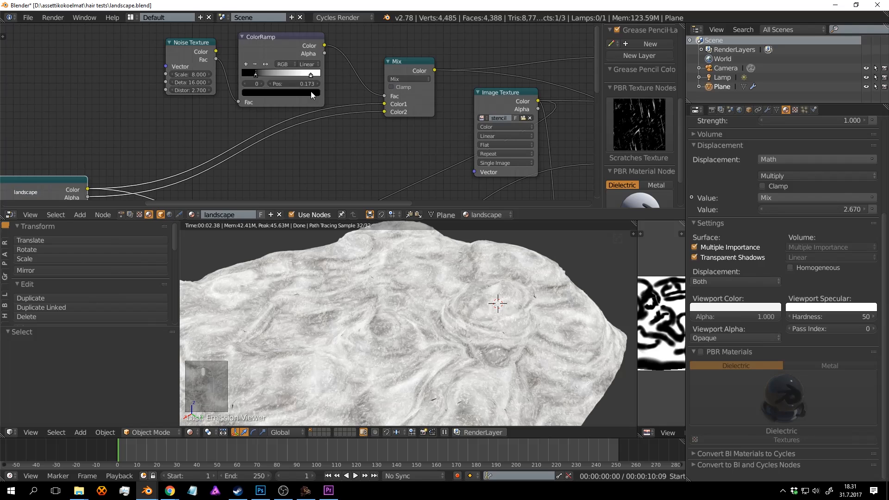
pyautogui.moveTo(363, 150); pyautogui.dragTo(405, 98, button='middle')
pyautogui.scroll(-4, 312, 110)
pyautogui.moveTo(277, 127); pyautogui.dragTo(236, 91, button='middle')
pyautogui.keyDown('ctrl'); pyautogui.keyDown('shift'); pyautogui.click(320, 147); pyautogui.keyUp('shift'); pyautogui.keyUp('ctrl')
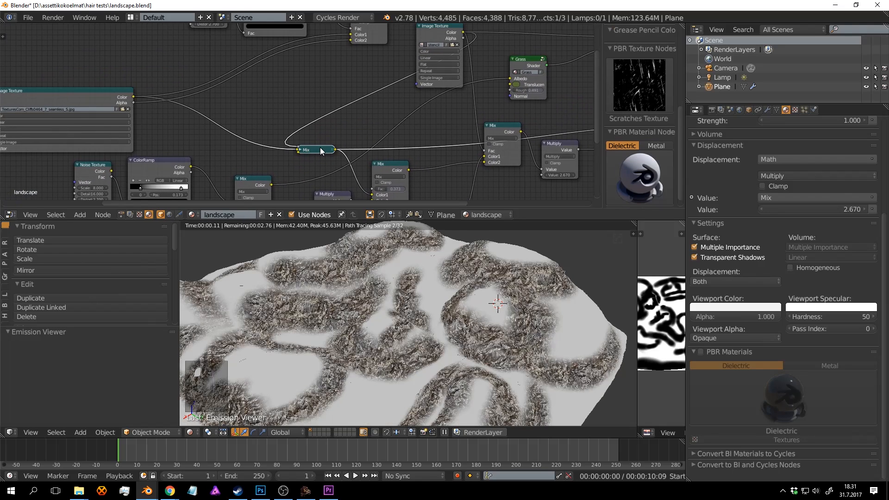
# Move the stencil Image Texture away from the shaders to just above the collapsed Mix node.
pyautogui.scroll(-2, 328, 113)
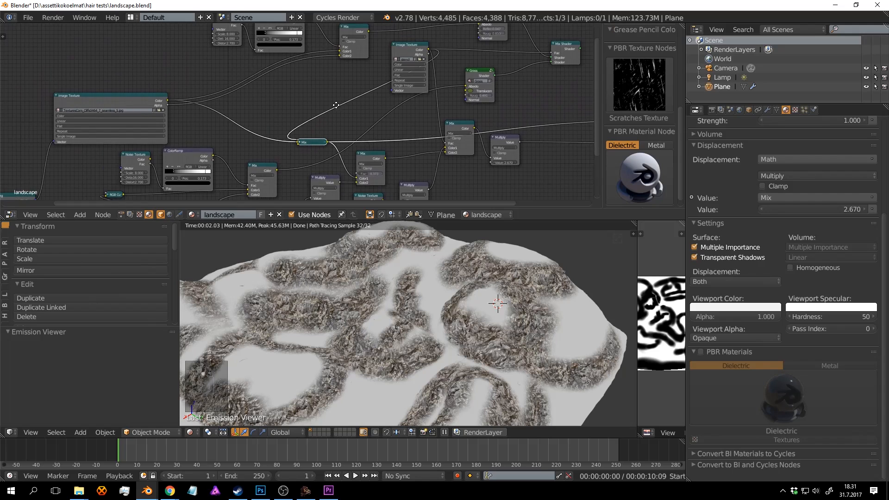
pyautogui.moveTo(337, 105); pyautogui.dragTo(313, 142, button='middle')
pyautogui.moveTo(375, 85); pyautogui.dragTo(255, 126)
pyautogui.moveTo(289, 119); pyautogui.dragTo(307, 134, button='middle')
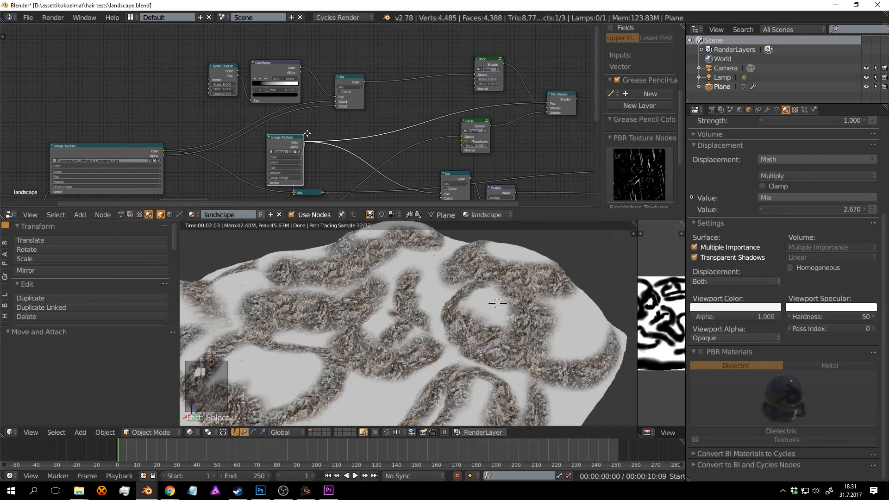
# Replace the cliff texture's Alpha link to the duplicated Mix with its Color output into Color2, and save.
pyautogui.scroll(2, 135, 135)
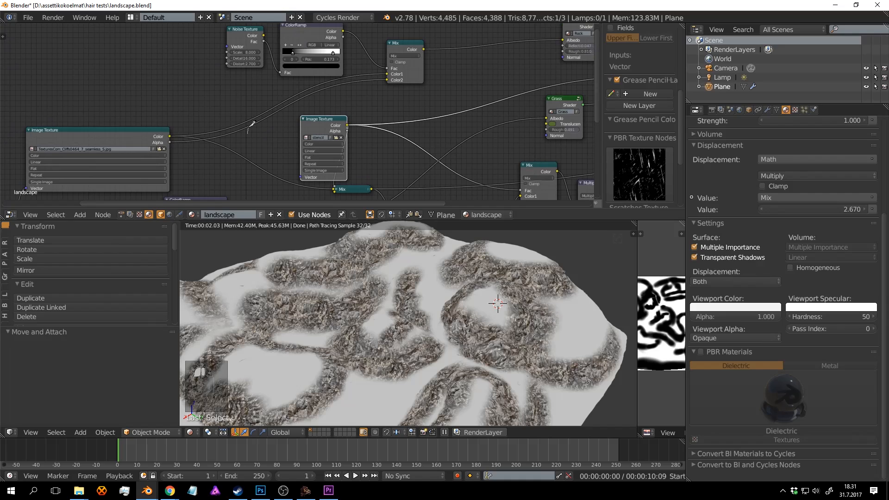
pyautogui.keyDown('ctrl'); pyautogui.moveTo(253, 123); pyautogui.dragTo(252, 124, button='right'); pyautogui.keyUp('ctrl')
pyautogui.moveTo(170, 137); pyautogui.dragTo(388, 80)
pyautogui.hotkey('ctrl', 's')
pyautogui.click(424, 87)
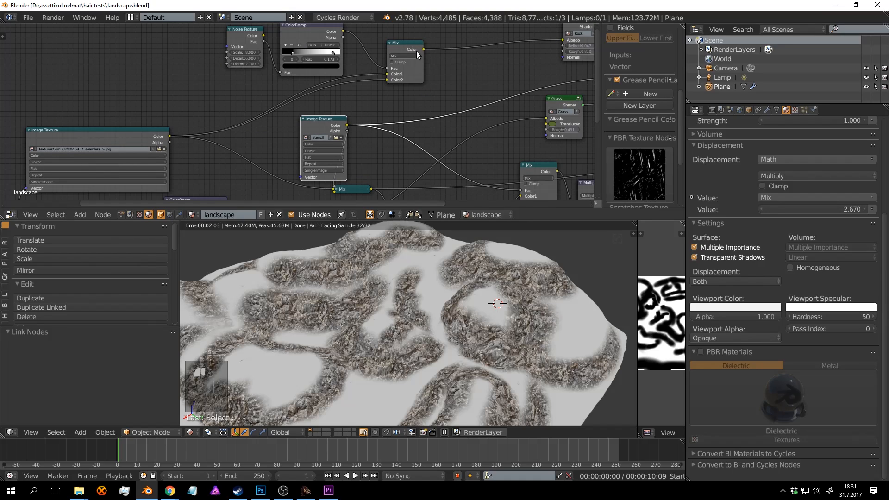
# Preview the duplicated Mix of the cliff texture with the emission viewer and save over the file.
pyautogui.keyDown('ctrl'); pyautogui.keyDown('shift'); pyautogui.click(413, 52); pyautogui.keyUp('shift'); pyautogui.keyUp('ctrl')
pyautogui.moveTo(447, 45); pyautogui.dragTo(358, 95, button='middle')
pyautogui.hotkey('ctrl', 's')
pyautogui.click(403, 68)
# Spread out the cliff texture's Mix and ColorRamp nodes and insert an RGB Curves node on the link into the Mix's Color2.
pyautogui.moveTo(319, 90); pyautogui.dragTo(382, 79)
pyautogui.moveTo(241, 74); pyautogui.dragTo(266, 21)
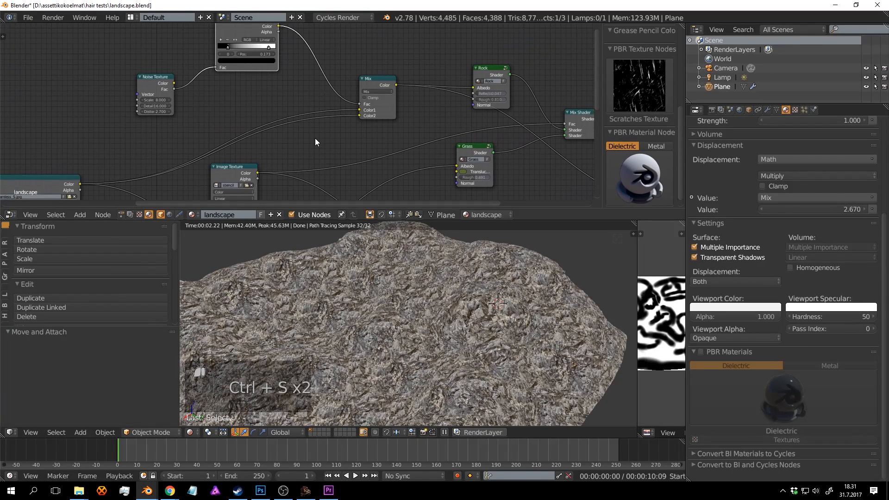
pyautogui.scroll(2, 315, 138)
pyautogui.hotkey('shift', 'a')
pyautogui.write('s')
pyautogui.write('cu')
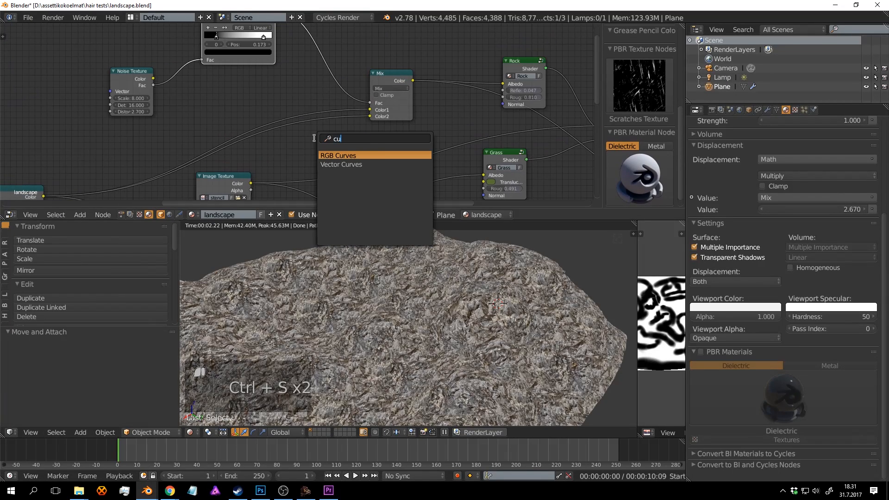
pyautogui.click(331, 155)
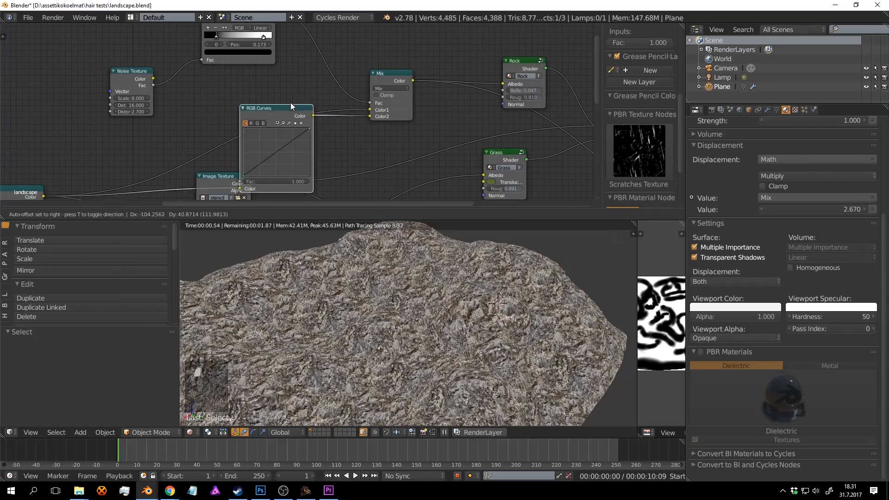
pyautogui.click(266, 128)
# Bend the RGB Curves line down to a point near X 0.814, Y 0.256, and preview the Mix with the emission viewer.
pyautogui.moveTo(266, 129); pyautogui.dragTo(283, 143)
pyautogui.moveTo(407, 118); pyautogui.dragTo(376, 131, button='middle')
pyautogui.keyDown('ctrl'); pyautogui.keyDown('shift'); pyautogui.click(365, 89); pyautogui.keyUp('shift'); pyautogui.keyUp('ctrl')
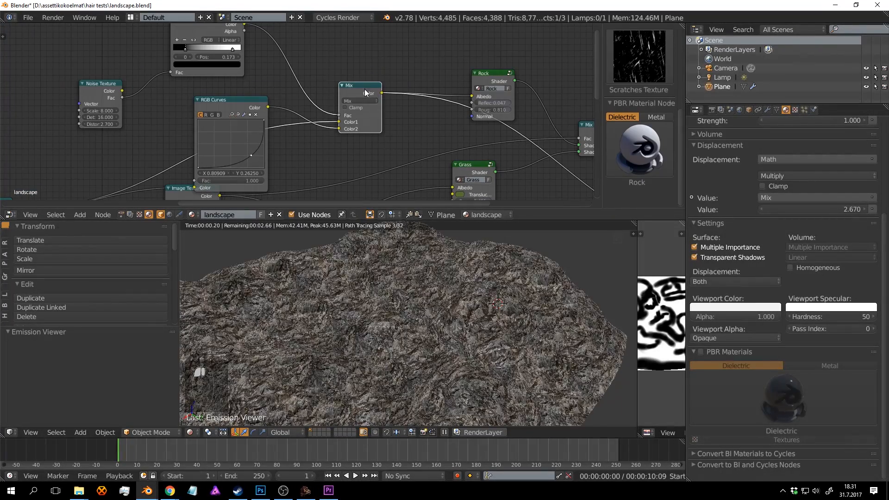
pyautogui.hotkey('ctrl', 's')
pyautogui.scroll(1, 314, 176)
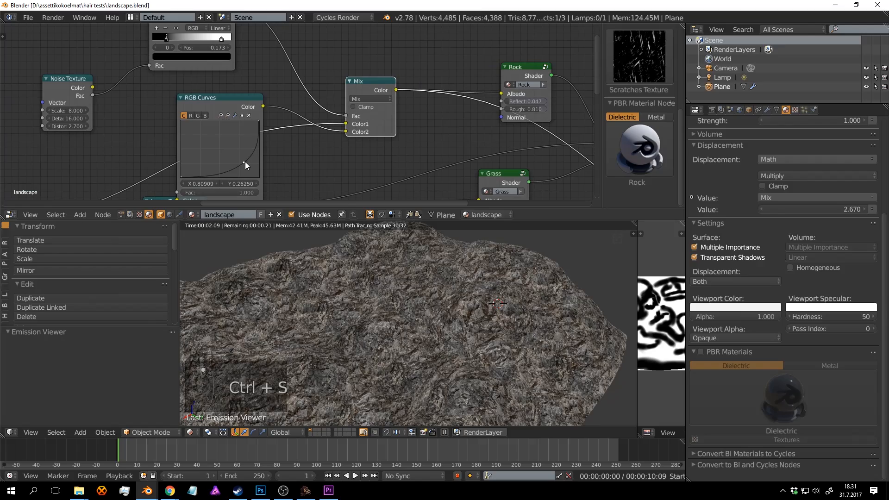
pyautogui.moveTo(245, 162); pyautogui.dragTo(251, 170)
# Move the ColorRamp's white stop to position 0.745, set the Noise Texture's scale to 28.6, and save.
pyautogui.moveTo(327, 110); pyautogui.dragTo(341, 183, button='middle')
pyautogui.moveTo(234, 110)
pyautogui.mouseDown()
pyautogui.moveTo(198, 108)
pyautogui.moveTo(225, 111)
pyautogui.mouseUp()
pyautogui.moveTo(91, 183); pyautogui.dragTo(157, 125, button='middle')
pyautogui.moveTo(157, 125)
pyautogui.mouseDown()
pyautogui.moveTo(194, 125)
pyautogui.moveTo(159, 130)
pyautogui.mouseUp()
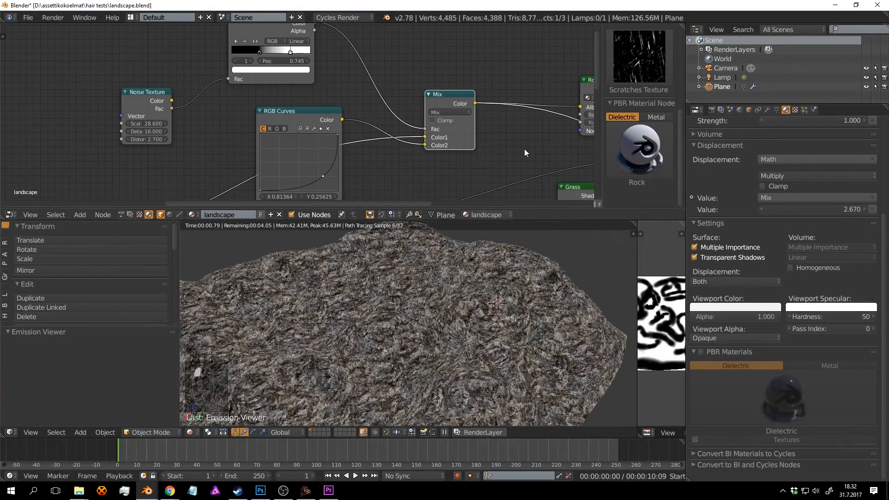
pyautogui.hotkey('ctrl', 's')
# Bring the ColorRamp stops closer together with the black stop at 0.400, set the noise distortion to 3.5, and save.
pyautogui.moveTo(260, 48)
pyautogui.mouseDown()
pyautogui.moveTo(285, 50)
pyautogui.moveTo(260, 49)
pyautogui.mouseUp()
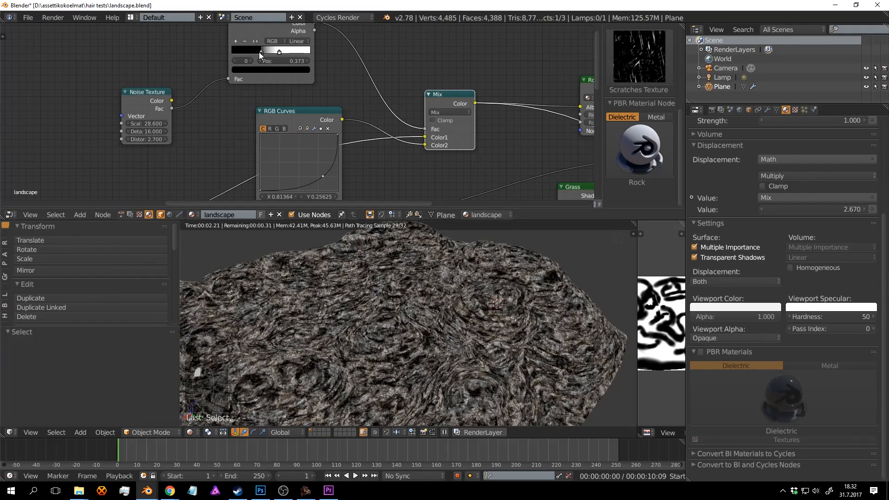
pyautogui.moveTo(259, 53); pyautogui.dragTo(257, 52)
pyautogui.moveTo(155, 140); pyautogui.dragTo(161, 140)
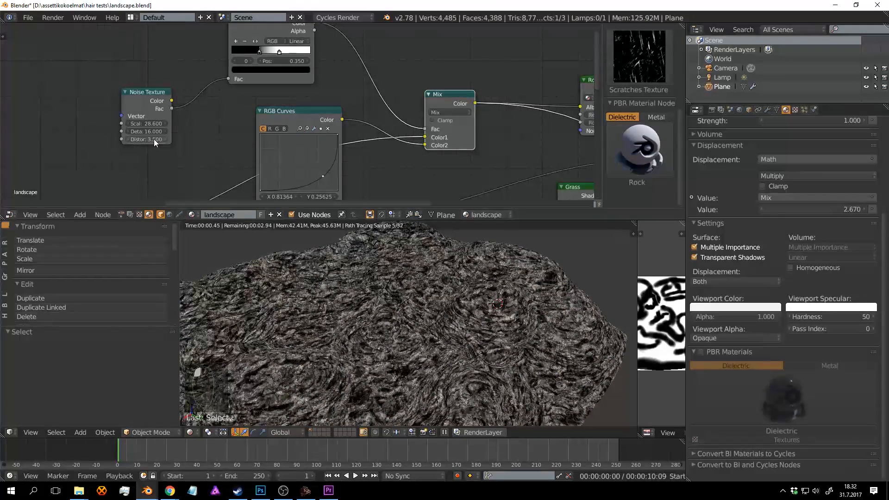
pyautogui.moveTo(262, 49)
pyautogui.mouseDown()
pyautogui.moveTo(293, 51)
pyautogui.moveTo(264, 51)
pyautogui.mouseUp()
pyautogui.hotkey('ctrl', 's')
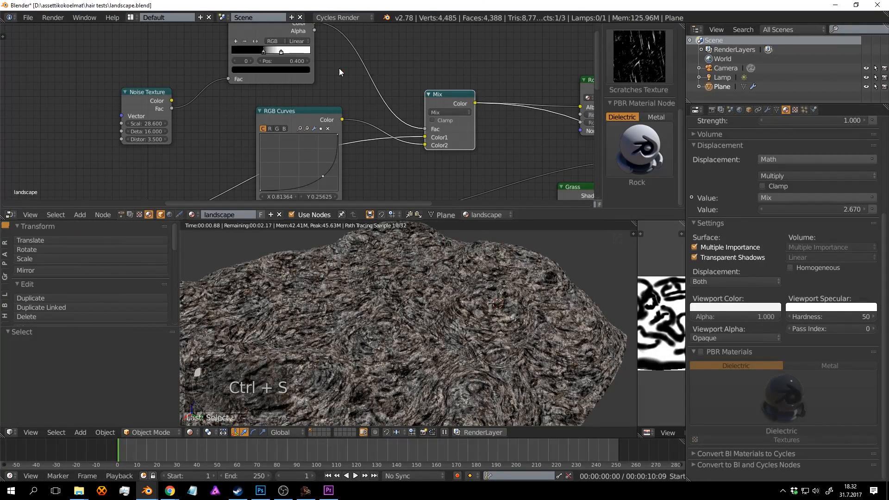
pyautogui.hotkey('ctrl', 's')
# Preview the Mix Shader output on the landscape, move that node farther from the Rock and Grass shaders, and save.
pyautogui.click(506, 329)
pyautogui.scroll(-2, 491, 314)
pyautogui.moveTo(490, 312); pyautogui.dragTo(492, 351, button='middle')
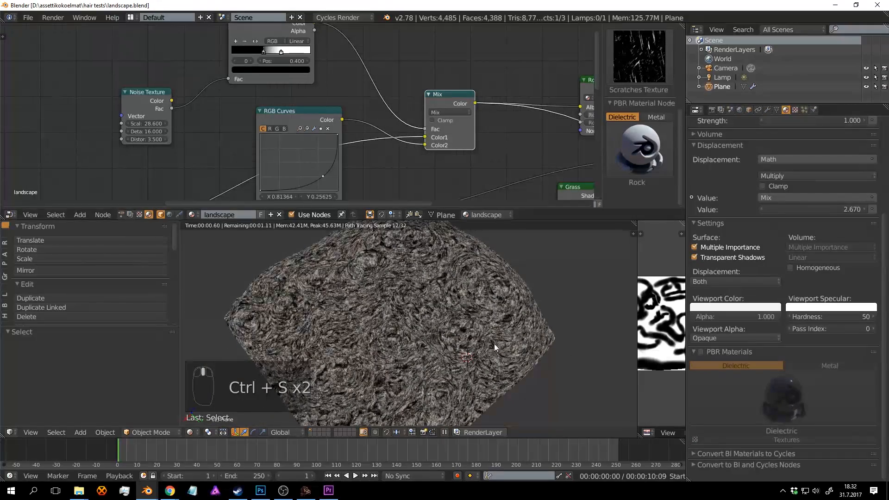
pyautogui.moveTo(411, 102); pyautogui.dragTo(169, 91, button='middle')
pyautogui.scroll(-1, 458, 89)
pyautogui.moveTo(456, 91); pyautogui.dragTo(350, 41, button='middle')
pyautogui.scroll(1, 340, 69)
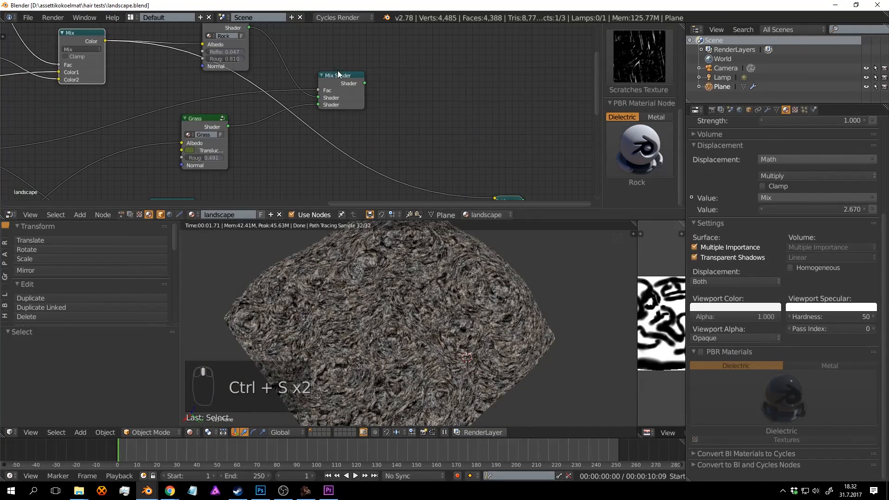
pyautogui.keyDown('ctrl'); pyautogui.keyDown('shift'); pyautogui.click(340, 75); pyautogui.keyUp('shift'); pyautogui.keyUp('ctrl')
pyautogui.moveTo(354, 86); pyautogui.dragTo(404, 114)
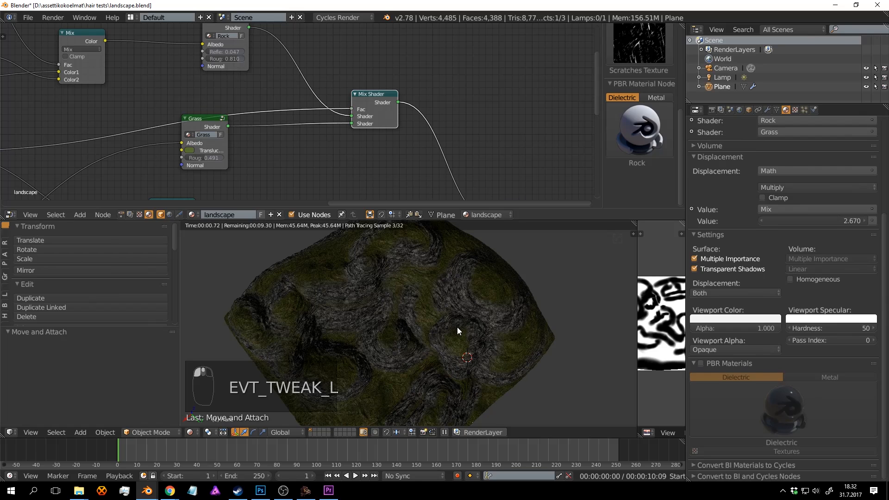
pyautogui.hotkey('ctrl', 's')
# Try other reflectivity values on the Rock shader, return it to 0.047, and save.
pyautogui.moveTo(300, 132); pyautogui.dragTo(350, 165, button='middle')
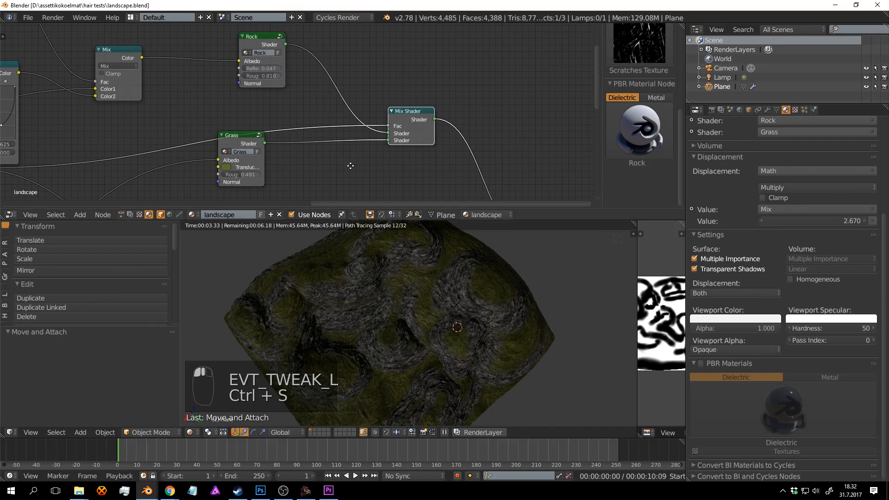
pyautogui.moveTo(307, 69); pyautogui.dragTo(323, 91, button='middle')
pyautogui.scroll(1, 280, 109)
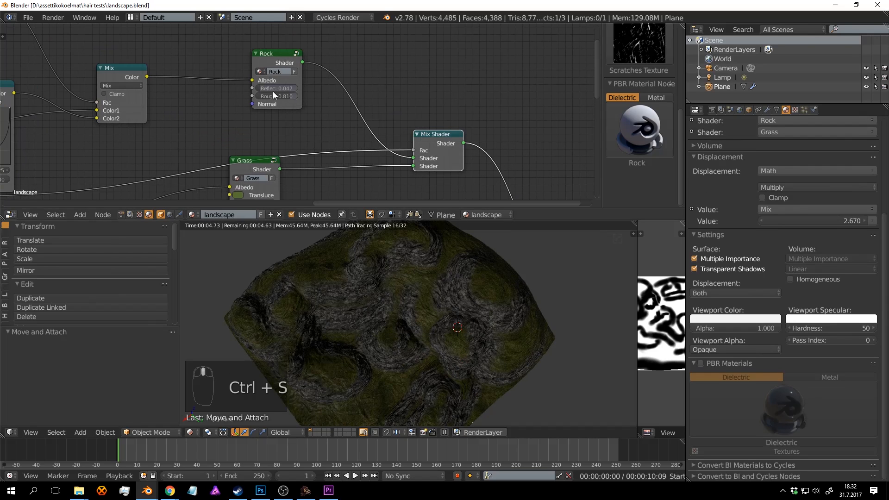
pyautogui.scroll(1, 273, 91)
pyautogui.moveTo(262, 87); pyautogui.dragTo(259, 86)
pyautogui.moveTo(269, 86)
pyautogui.mouseDown()
pyautogui.moveTo(260, 86)
pyautogui.moveTo(271, 87)
pyautogui.mouseUp()
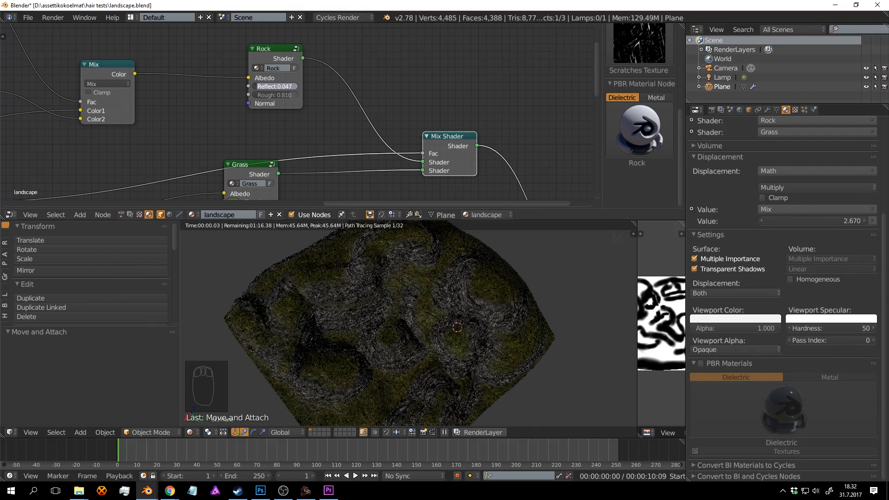
pyautogui.hotkey('ctrl', 's')
# Preview the Rock shader on its own, link the Mix's Color output to its Roughness input, and save.
pyautogui.click(390, 278)
pyautogui.moveTo(123, 75); pyautogui.dragTo(235, 72, button='middle')
pyautogui.keyDown('ctrl'); pyautogui.keyDown('shift'); pyautogui.click(219, 40); pyautogui.keyUp('shift'); pyautogui.keyUp('ctrl')
pyautogui.moveTo(226, 78); pyautogui.dragTo(341, 99)
pyautogui.scroll(4, 487, 286)
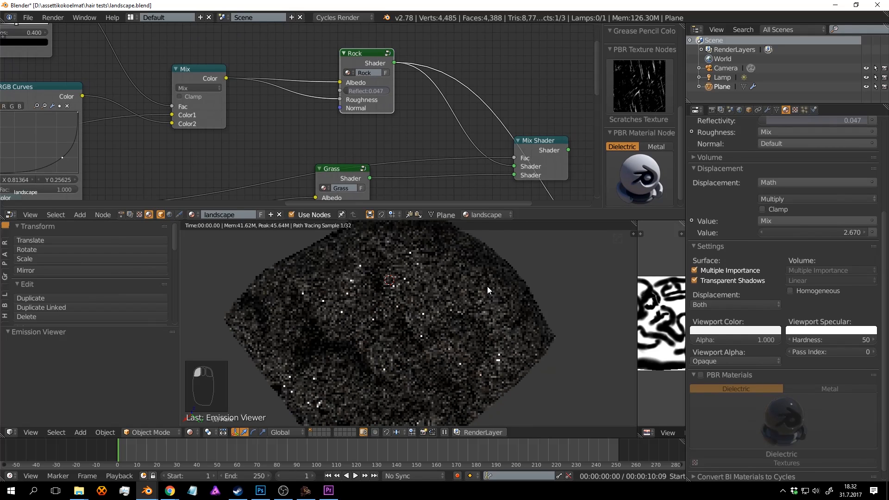
pyautogui.scroll(2, 479, 280)
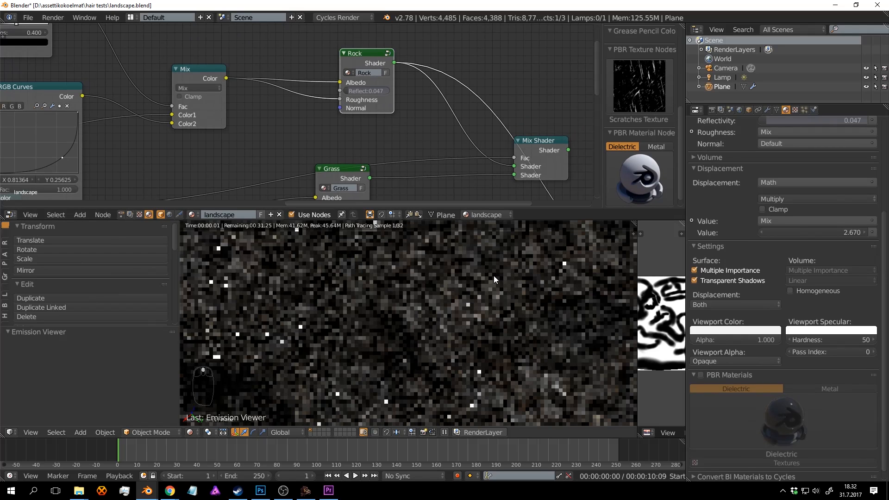
pyautogui.hotkey('ctrl', 's')
pyautogui.click(494, 276)
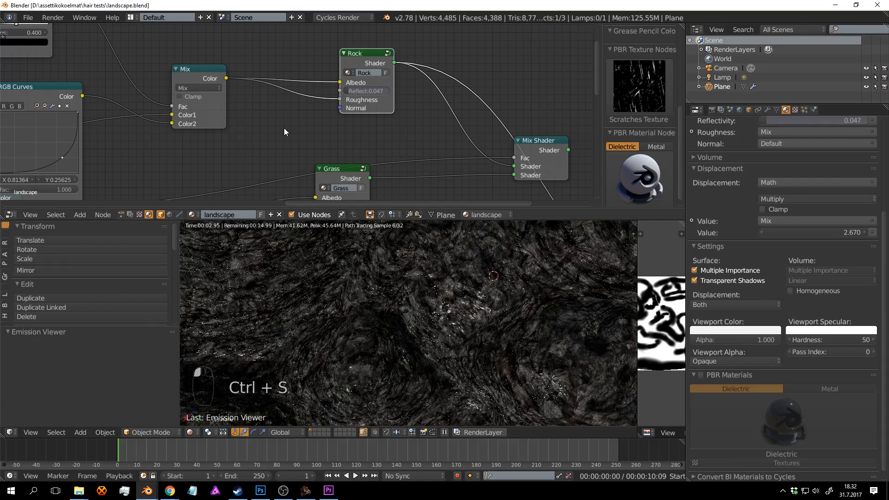
# Insert a ColorRamp node on the link between the Mix's Color output and the Rock shader's Roughness.
pyautogui.hotkey('shift', 'a')
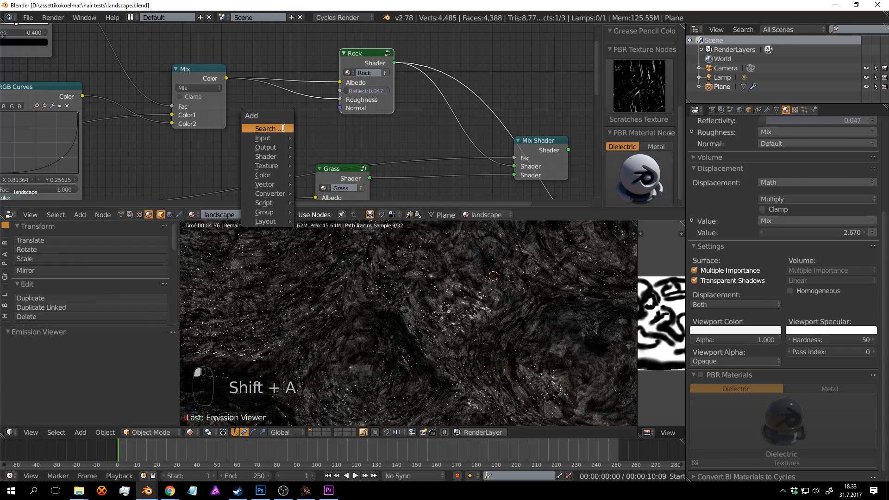
pyautogui.click(283, 128)
pyautogui.write('ram')
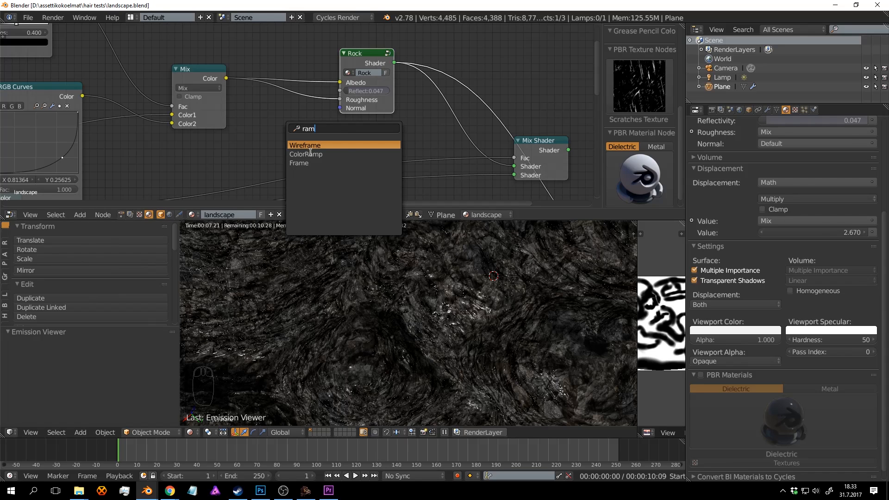
pyautogui.click(311, 154)
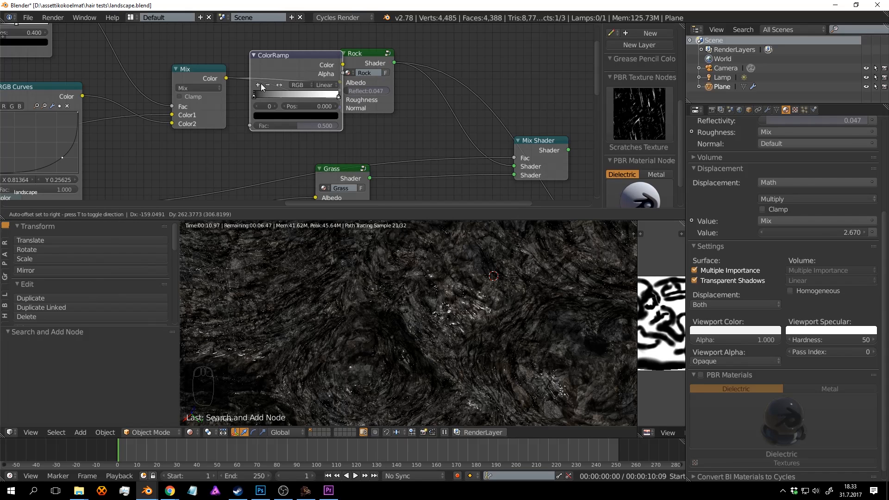
pyautogui.click(277, 121)
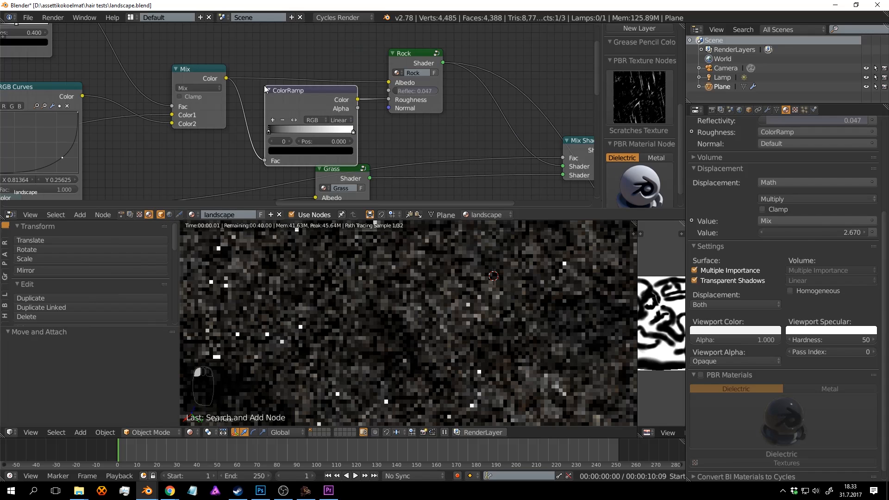
# Set the preview samples to 10 in the render sampling settings.
pyautogui.click(711, 110)
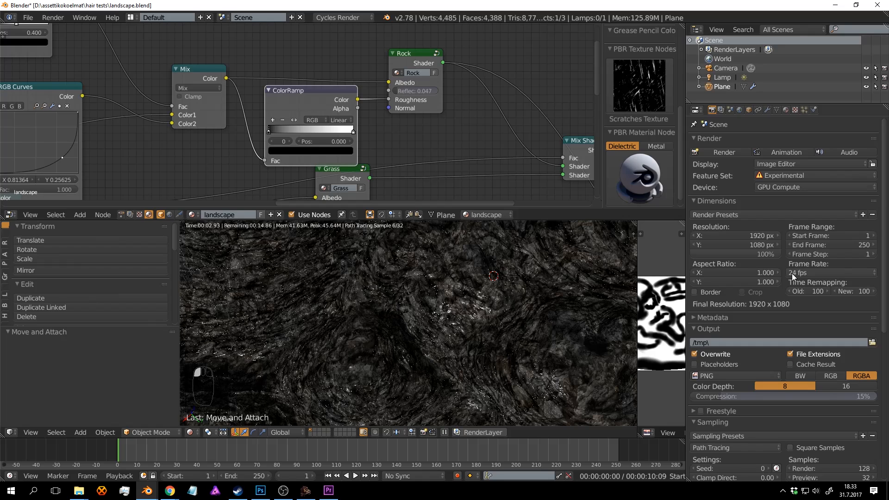
pyautogui.scroll(-5, 791, 273)
pyautogui.click(855, 385)
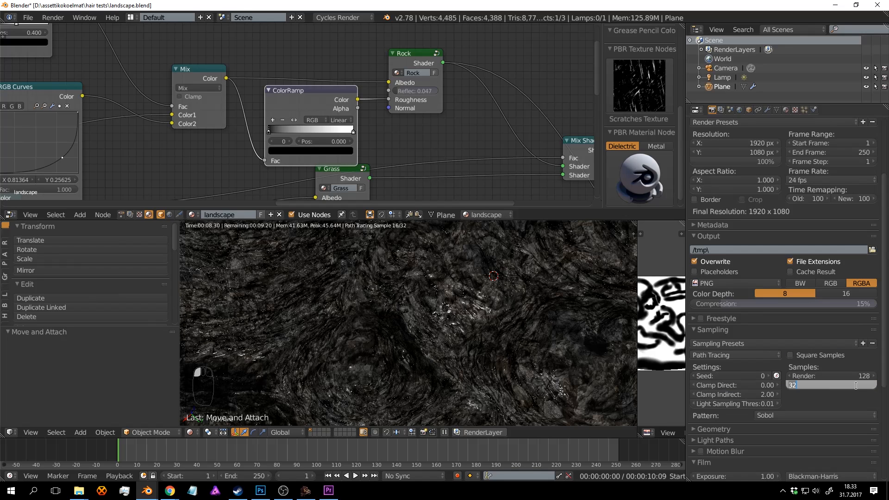
pyautogui.write('10')
pyautogui.press('Return')
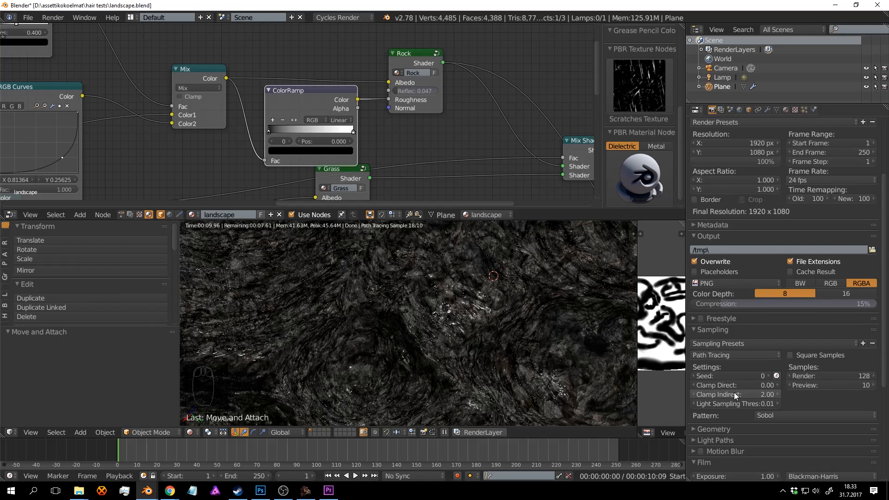
# Set the maximum light path bounces to 6 and save the file.
pyautogui.scroll(-3, 779, 385)
pyautogui.click(706, 384)
pyautogui.scroll(-4, 758, 373)
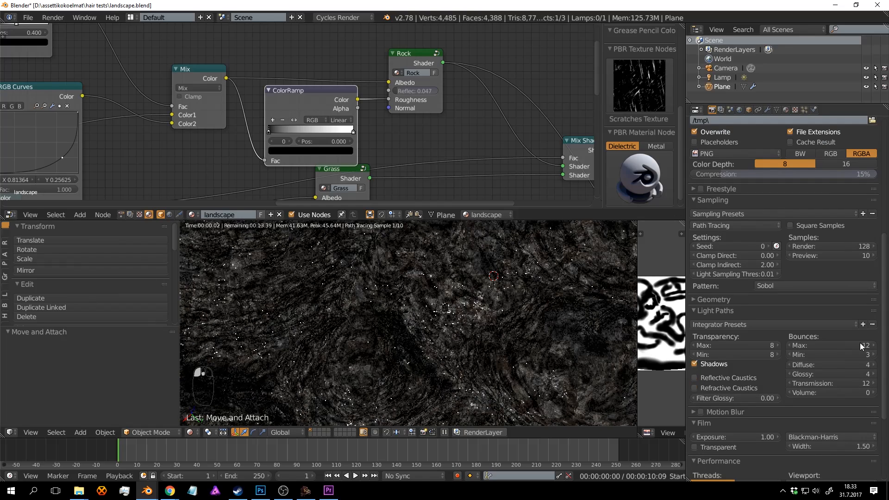
pyautogui.click(859, 345)
pyautogui.write('6')
pyautogui.press('Return')
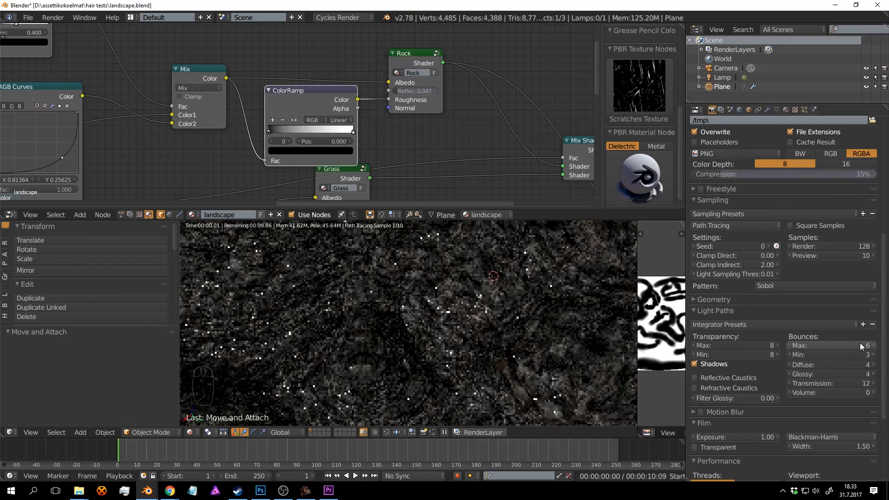
pyautogui.click(570, 319)
pyautogui.hotkey('ctrl', 's')
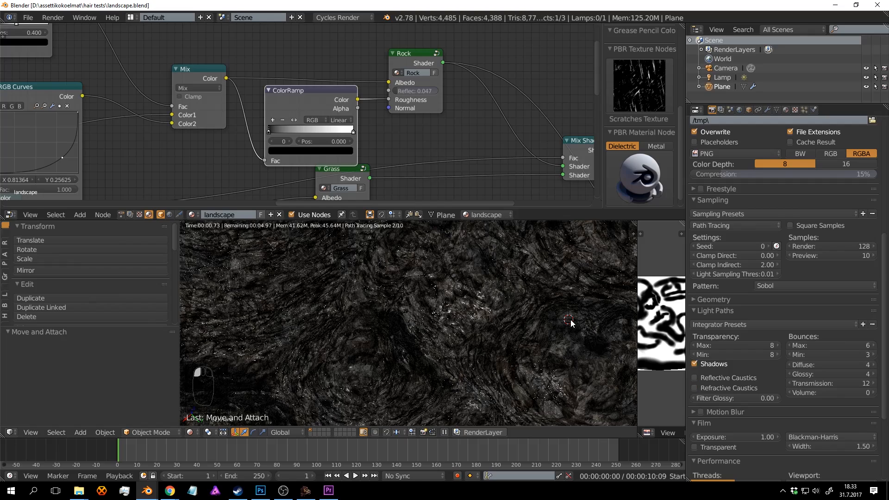
pyautogui.click(572, 321)
# Set the minimum light path bounces to 0 and the maximum to 5, and save.
pyautogui.click(860, 355)
pyautogui.write('0')
pyautogui.press('Return')
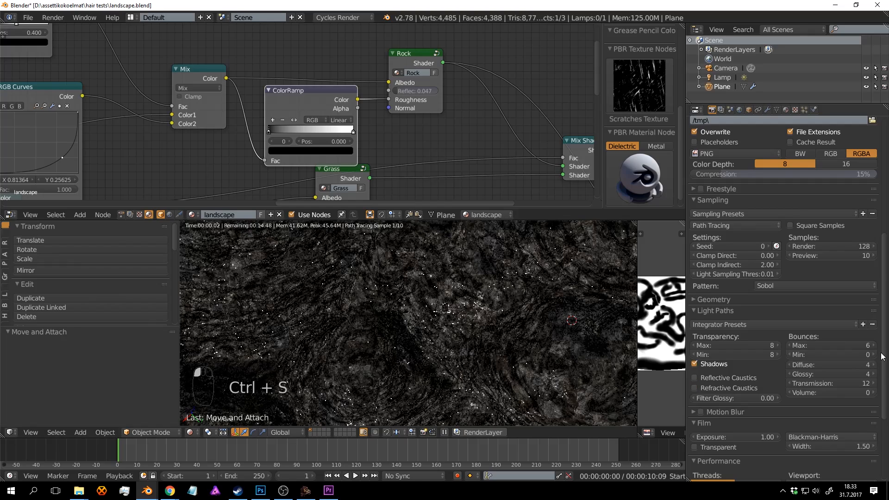
pyautogui.click(791, 345)
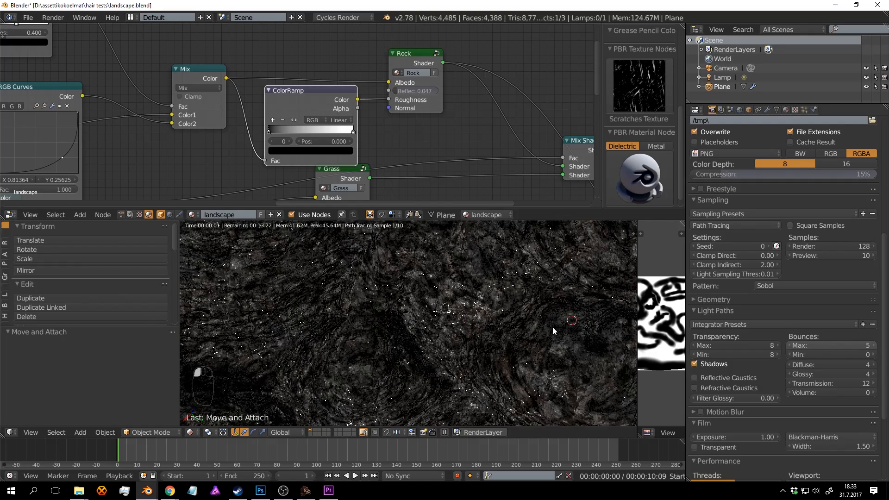
pyautogui.click(552, 328)
pyautogui.hotkey('ctrl', 's')
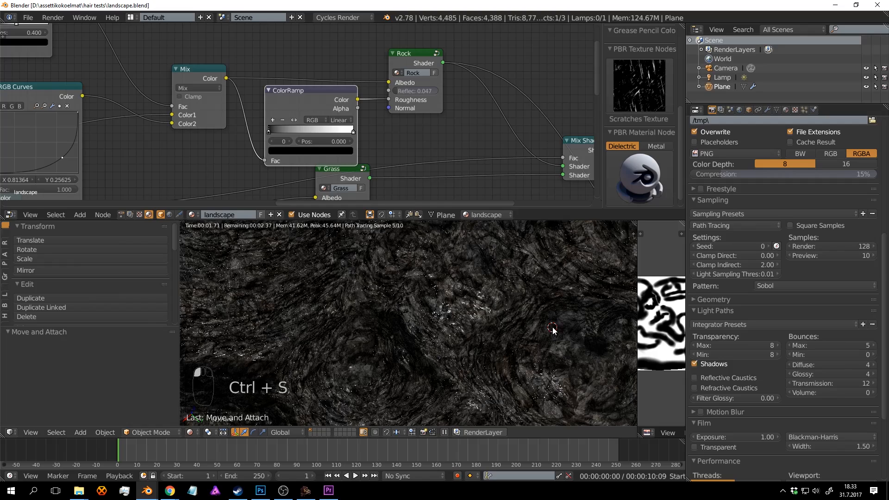
# Lower the transmission bounces to 7 and save the file.
pyautogui.click(790, 383)
pyautogui.click(790, 383)
pyautogui.click(790, 383)
pyautogui.click(789, 383)
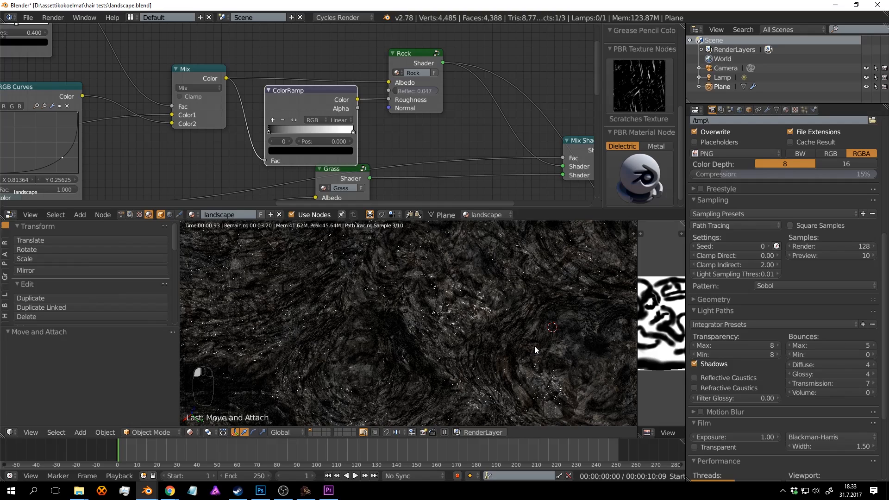
pyautogui.click(535, 346)
pyautogui.hotkey('ctrl', 's')
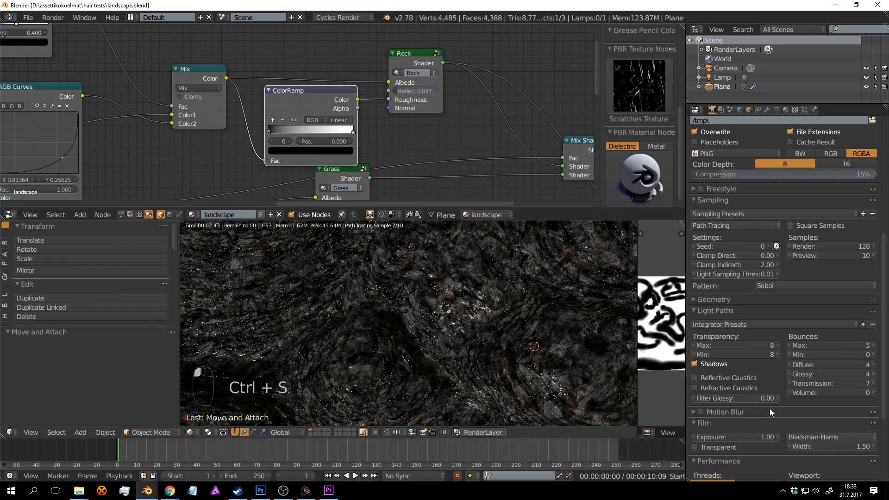
pyautogui.scroll(-3, 546, 354)
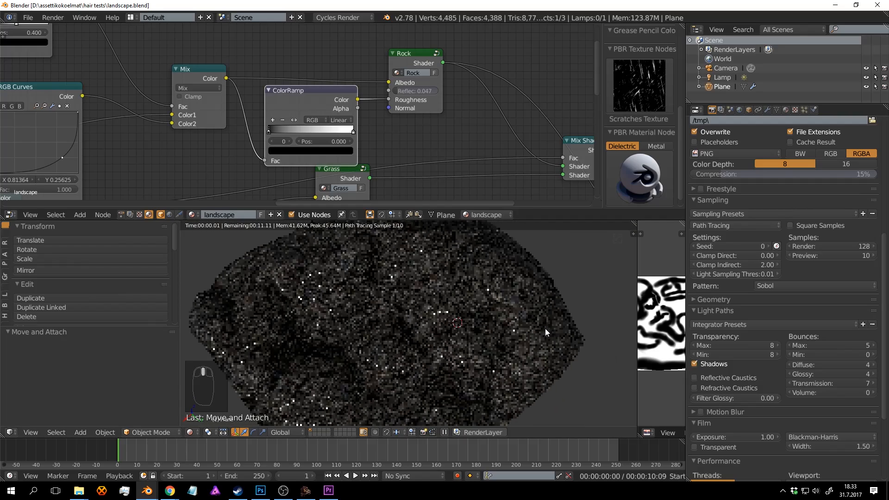
pyautogui.click(550, 309)
pyautogui.scroll(4, 550, 309)
pyautogui.hotkey('ctrl', 's')
pyautogui.click(550, 309)
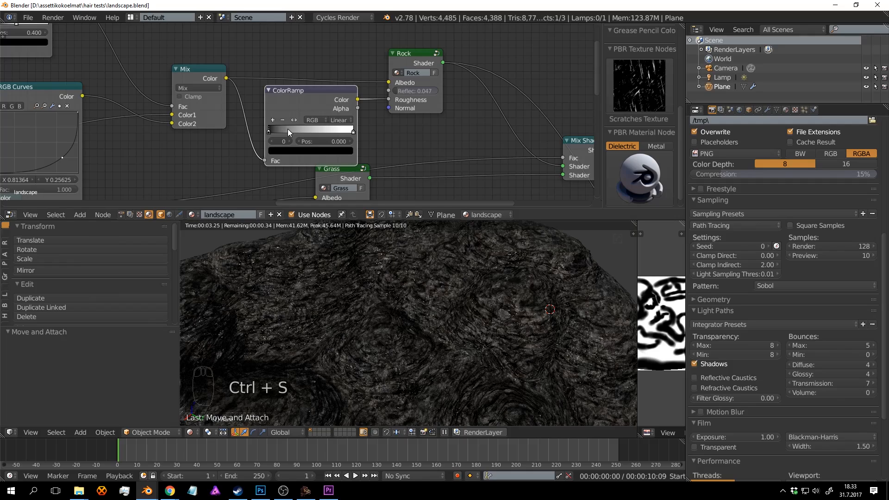
# Preview the ColorRamp output on the landscape and lighten the ramp's black start stop to grey.
pyautogui.keyDown('ctrl'); pyautogui.keyDown('shift'); pyautogui.click(318, 90); pyautogui.keyUp('shift'); pyautogui.keyUp('ctrl')
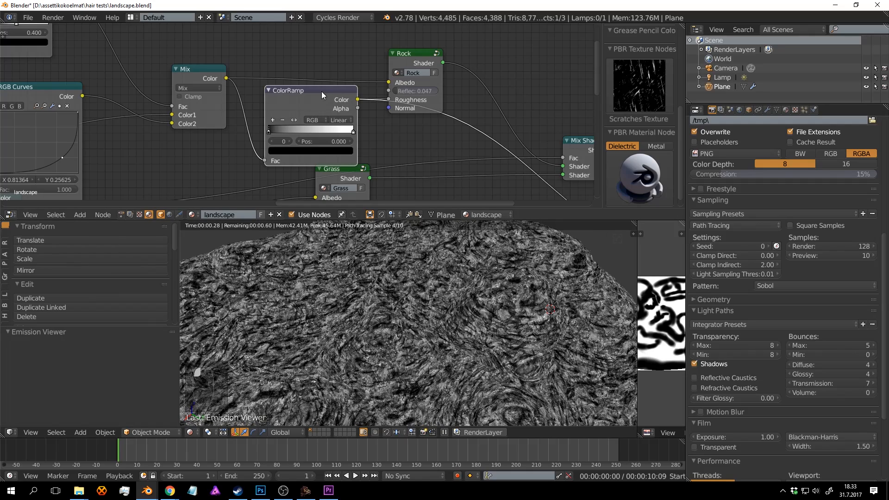
pyautogui.scroll(2, 321, 91)
pyautogui.scroll(1, 352, 135)
pyautogui.moveTo(215, 152)
pyautogui.mouseDown()
pyautogui.moveTo(241, 151)
pyautogui.moveTo(198, 147)
pyautogui.mouseUp()
pyautogui.moveTo(347, 159); pyautogui.dragTo(353, 137, button='middle')
pyautogui.moveTo(231, 132); pyautogui.dragTo(230, 133)
pyautogui.click(293, 166)
pyautogui.moveTo(337, 259); pyautogui.dragTo(337, 237)
pyautogui.moveTo(445, 151); pyautogui.dragTo(372, 196, button='middle')
# Preview the Rock shader on the landscape and save the file.
pyautogui.keyDown('ctrl'); pyautogui.keyDown('shift'); pyautogui.click(391, 50); pyautogui.keyUp('shift'); pyautogui.keyUp('ctrl')
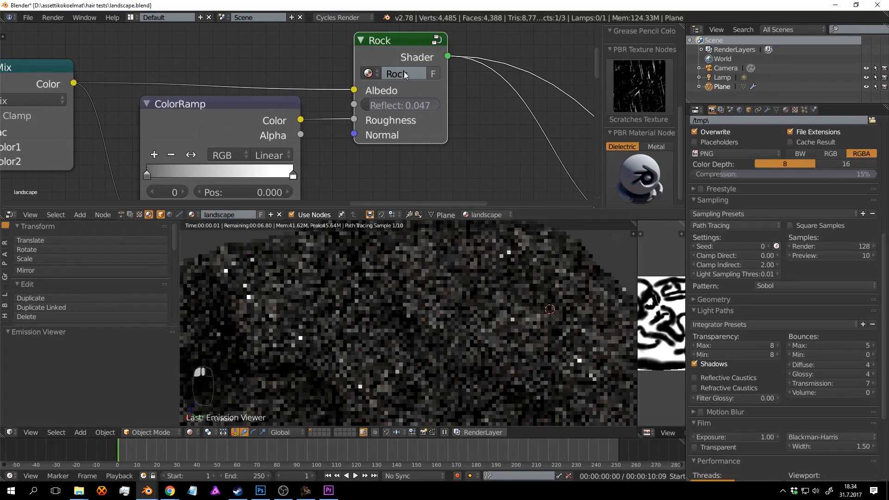
pyautogui.hotkey('ctrl', 's')
pyautogui.click(513, 301)
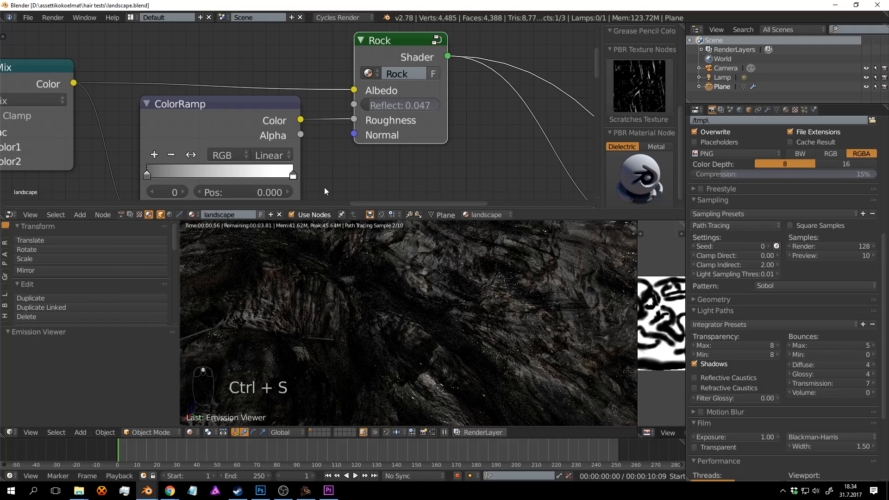
# Darken the ColorRamp's white end stop to a light grey with RGB values of 0.511.
pyautogui.click(284, 176)
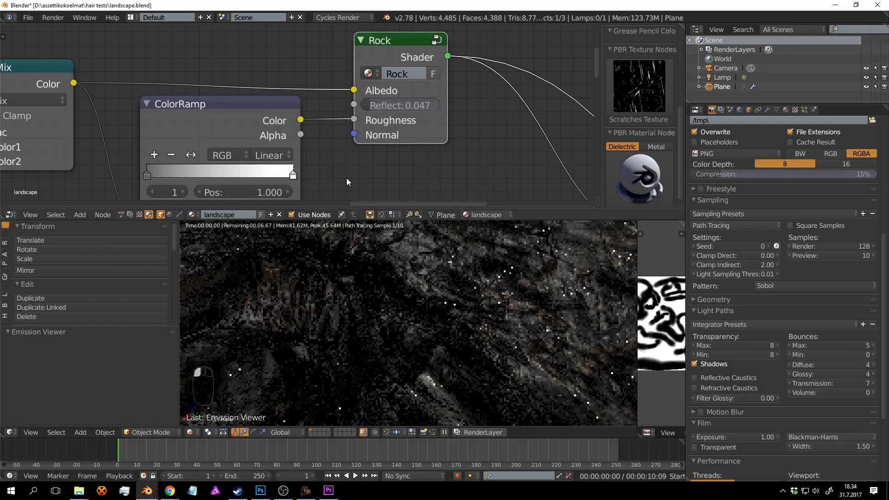
pyautogui.moveTo(347, 179); pyautogui.dragTo(341, 104, button='middle')
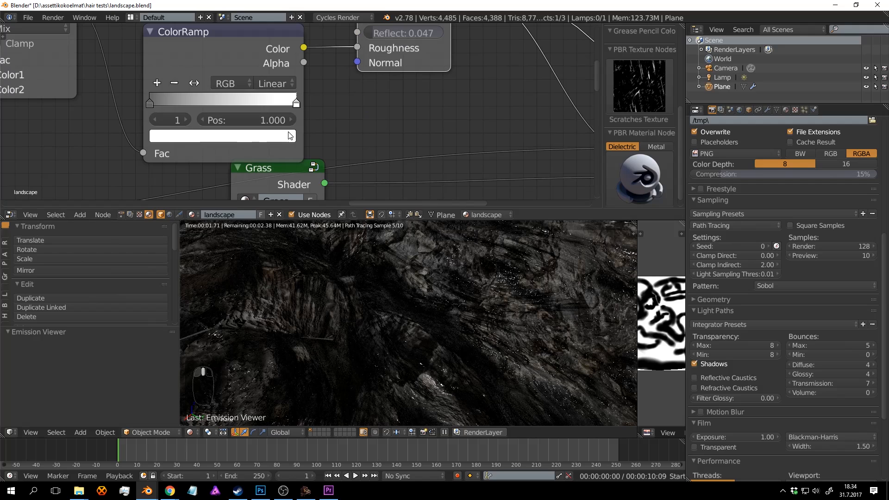
pyautogui.click(290, 135)
pyautogui.click(266, 175)
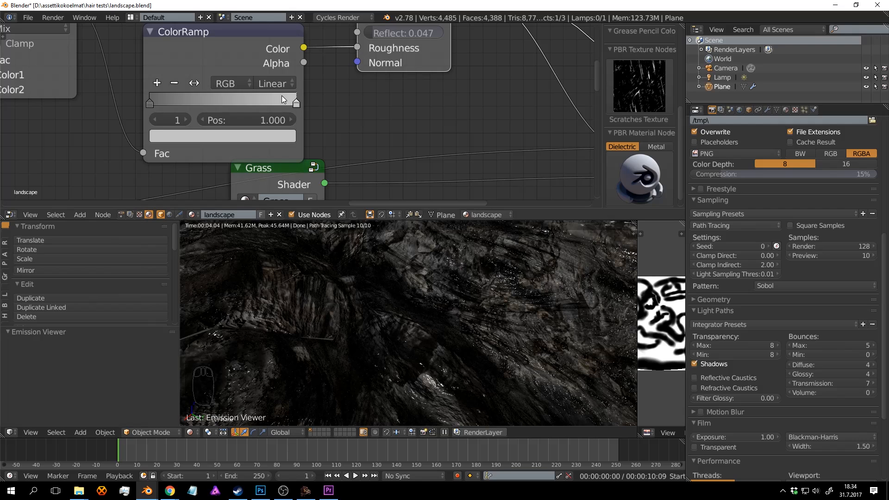
# Adjust the ColorRamp's start stop to a medium grey while previewing the ramp output on the terrain.
pyautogui.click(152, 99)
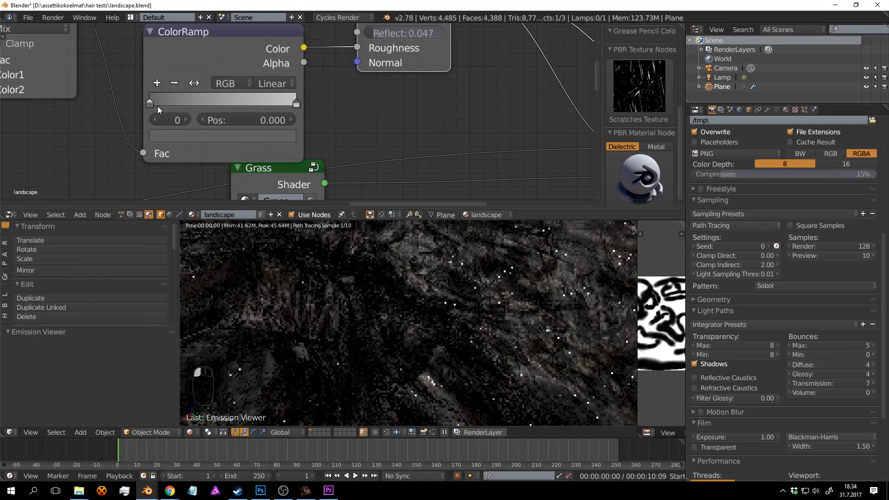
pyautogui.click(174, 132)
pyautogui.moveTo(264, 209); pyautogui.dragTo(265, 236)
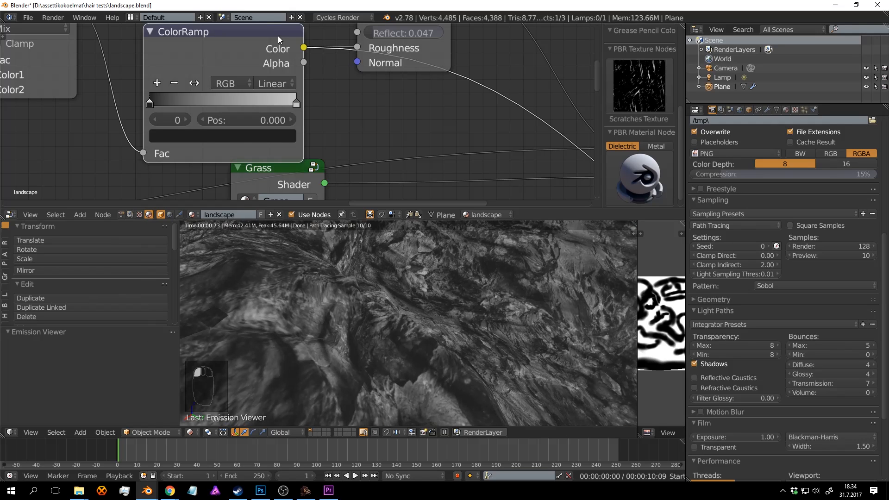
pyautogui.click(249, 139)
pyautogui.moveTo(266, 235); pyautogui.dragTo(265, 217)
# Preview the Mix Shader that combines Rock and Grass, and save the file.
pyautogui.moveTo(411, 117); pyautogui.dragTo(321, 142, button='middle')
pyautogui.scroll(-3, 335, 123)
pyautogui.scroll(1, 308, 133)
pyautogui.scroll(1, 309, 134)
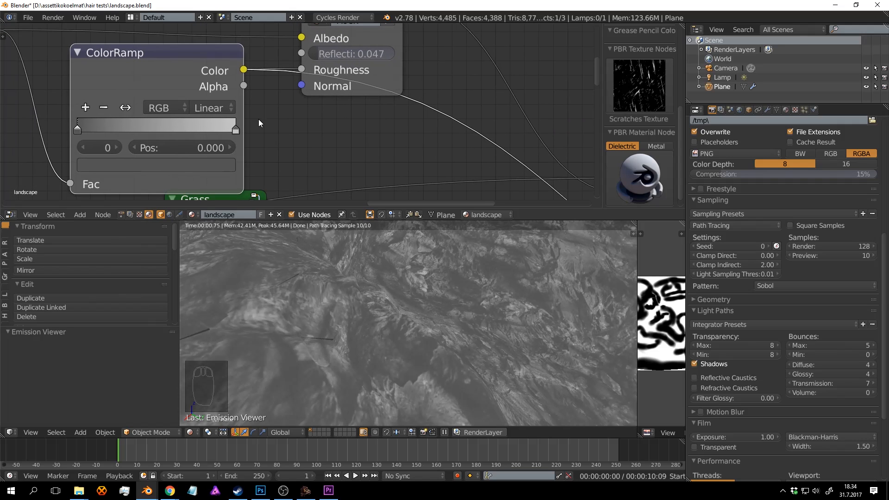
pyautogui.scroll(-3, 340, 117)
pyautogui.moveTo(453, 127); pyautogui.dragTo(292, 100, button='middle')
pyautogui.scroll(-2, 331, 118)
pyautogui.keyDown('ctrl'); pyautogui.keyDown('shift'); pyautogui.click(374, 104); pyautogui.keyUp('shift'); pyautogui.keyUp('ctrl')
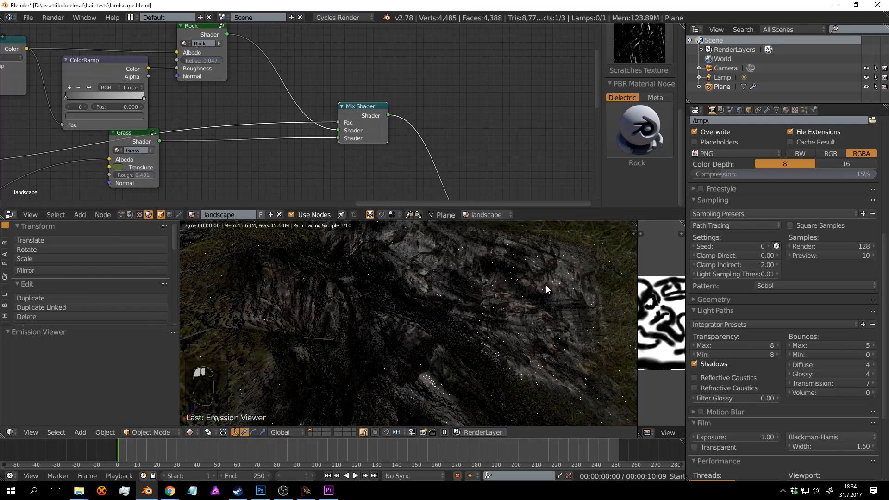
pyautogui.hotkey('ctrl', 's')
# Connect the ColorRamp's Color output to the Rock shader's Reflectivity input as well, and save.
pyautogui.scroll(3, 287, 121)
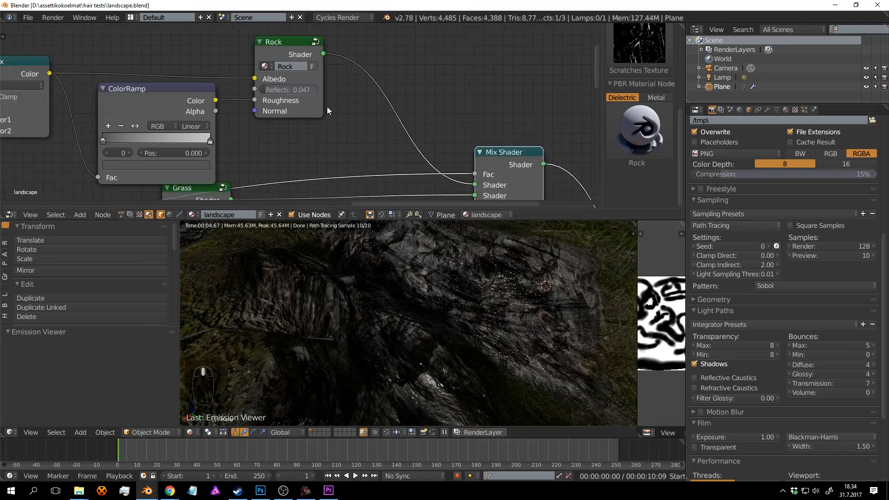
pyautogui.moveTo(194, 97); pyautogui.dragTo(244, 84)
pyautogui.hotkey('ctrl', 's')
pyautogui.click(346, 151)
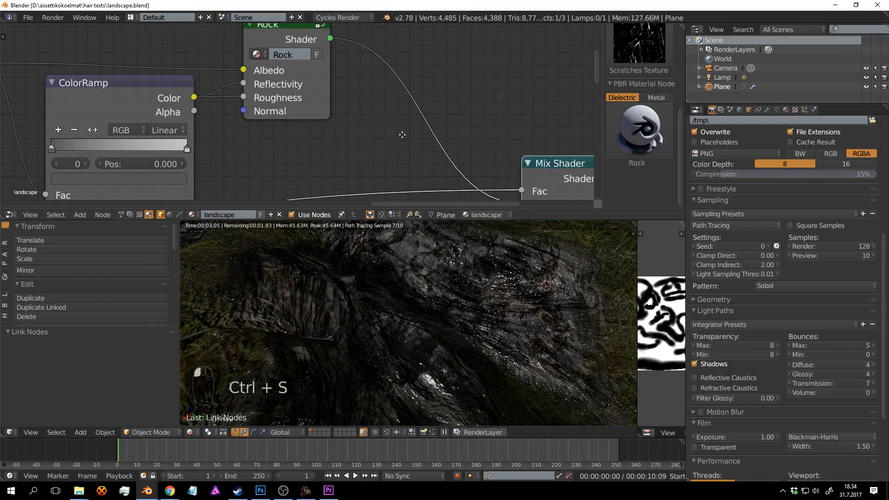
# Brighten the ColorRamp's end stop to near white.
pyautogui.moveTo(402, 134); pyautogui.dragTo(485, 126, button='middle')
pyautogui.click(176, 121)
pyautogui.click(176, 122)
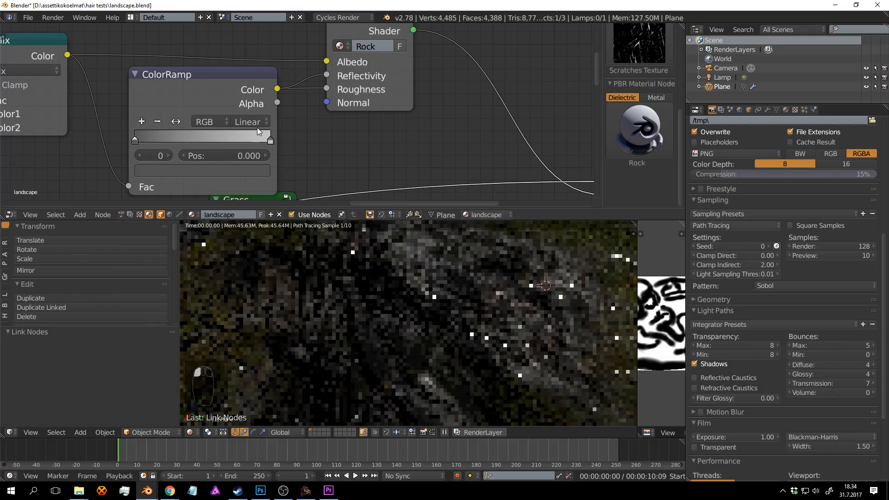
pyautogui.click(189, 169)
pyautogui.click(270, 139)
pyautogui.click(259, 170)
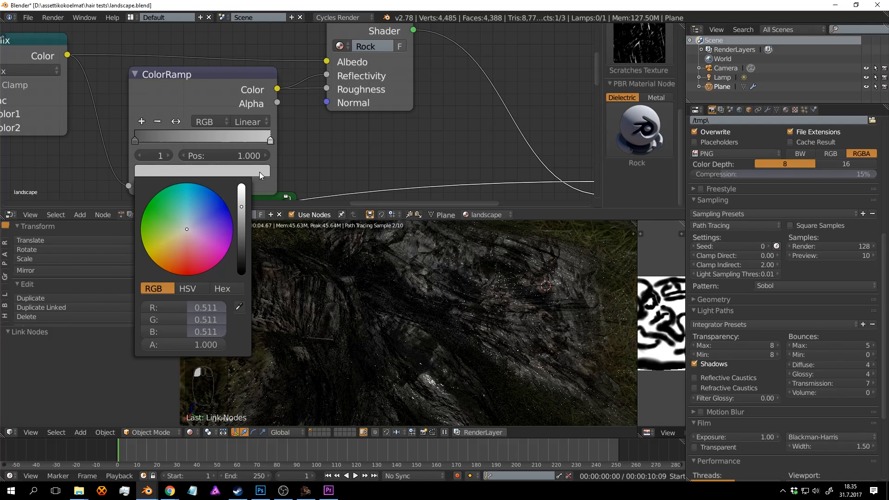
pyautogui.click(244, 274)
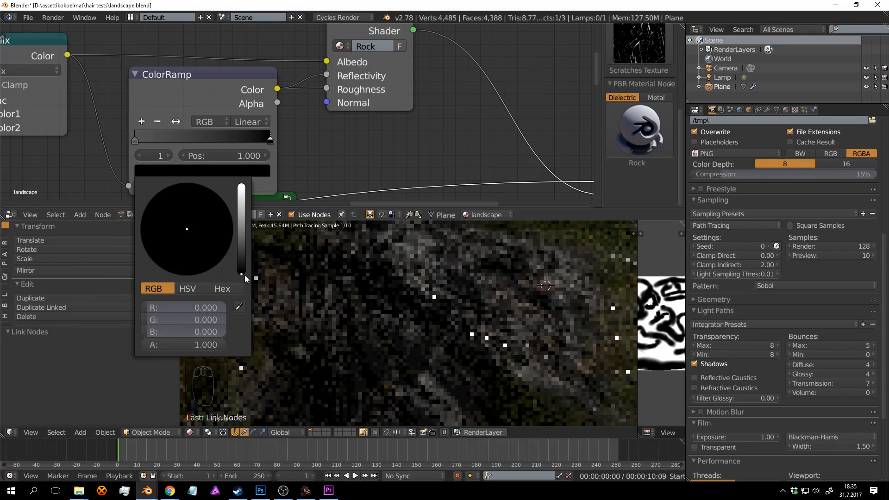
pyautogui.moveTo(244, 275); pyautogui.dragTo(243, 216)
# Adjust the brightness of the ColorRamp's dark grey start stop and save over landscape.blend.
pyautogui.click(135, 140)
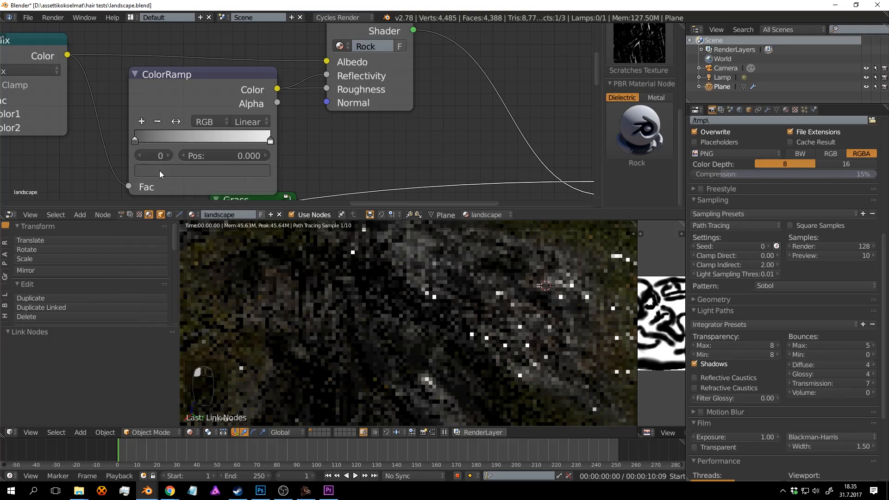
pyautogui.click(173, 174)
pyautogui.click(237, 254)
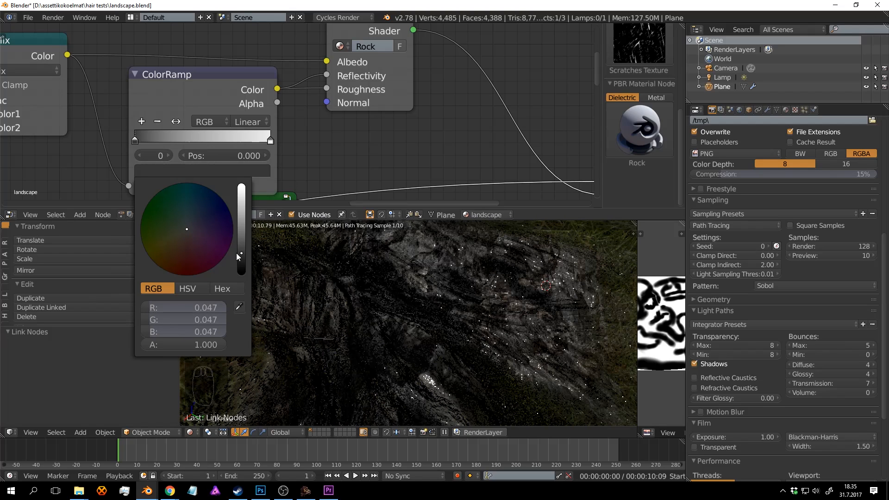
pyautogui.hotkey('ctrl', 's')
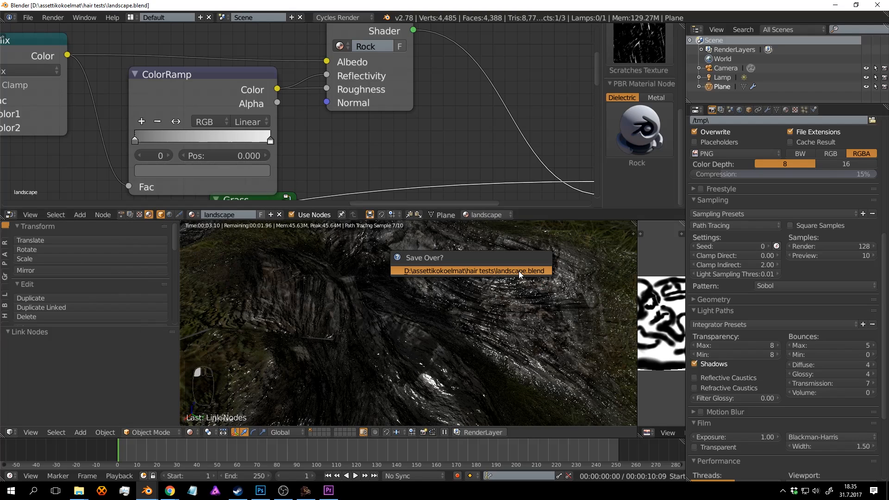
pyautogui.click(519, 271)
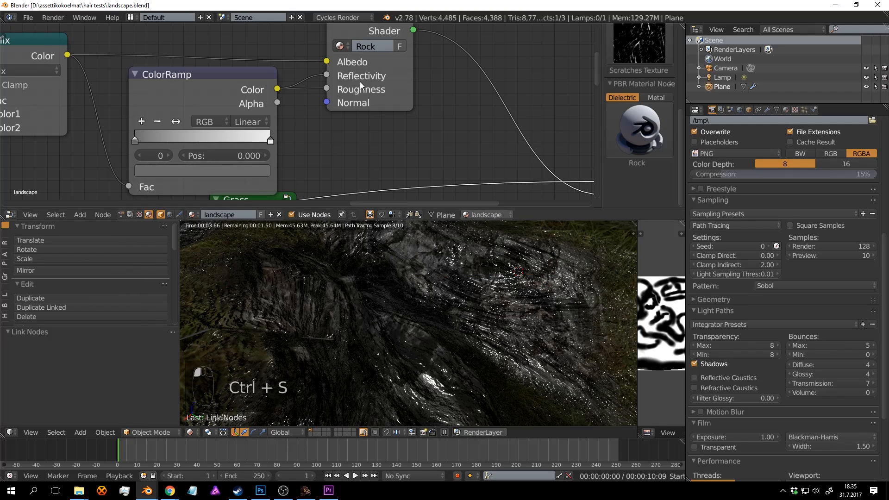
# Cut the link between the ColorRamp and the Rock shader's Reflectivity input, and save the file.
pyautogui.keyDown('ctrl'); pyautogui.moveTo(318, 79); pyautogui.dragTo(311, 70); pyautogui.keyUp('ctrl')
pyautogui.hotkey('ctrl', 's')
pyautogui.click(515, 239)
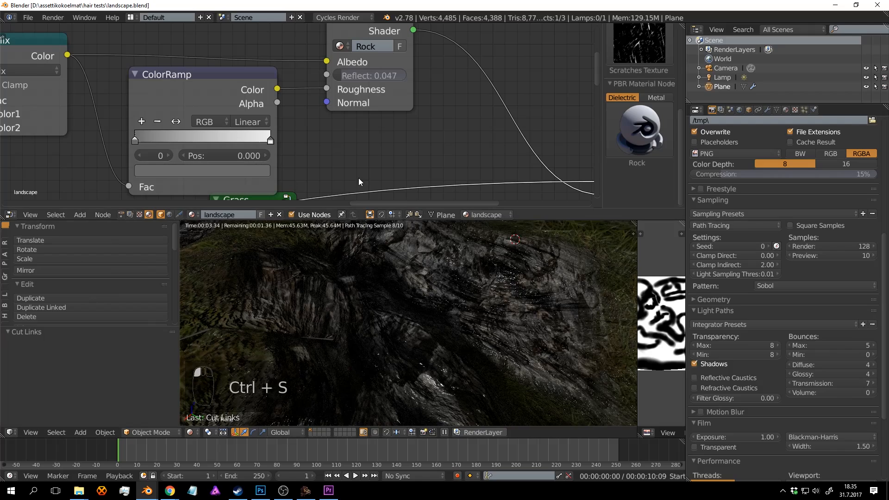
# Preview the ColorRamp output and darken both its end stop and its start stop to darker greys.
pyautogui.click(169, 155)
pyautogui.keyDown('ctrl'); pyautogui.keyDown('shift'); pyautogui.click(240, 83); pyautogui.keyUp('shift'); pyautogui.keyUp('ctrl')
pyautogui.click(222, 173)
pyautogui.moveTo(240, 189); pyautogui.dragTo(241, 253)
pyautogui.click(142, 157)
pyautogui.click(159, 170)
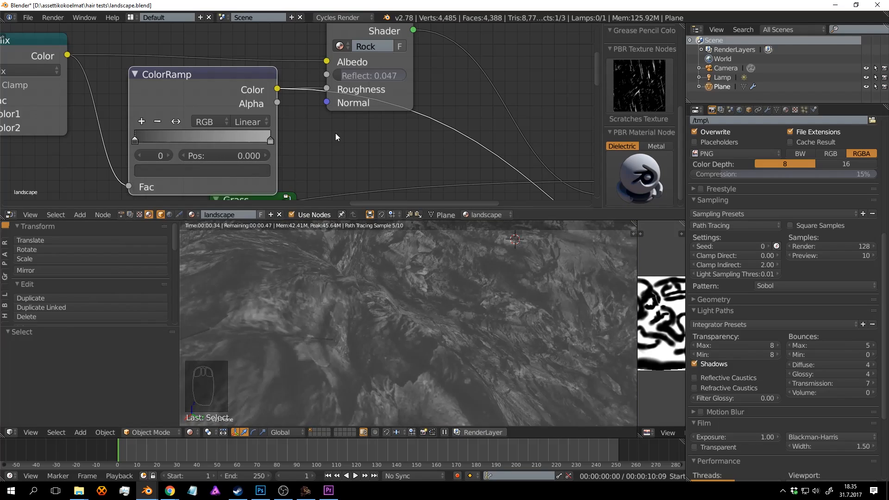
# Preview the Rock shader, save the file, and move the Mix Shader node farther away from the Rock node.
pyautogui.scroll(-1, 343, 123)
pyautogui.keyDown('ctrl'); pyautogui.keyDown('shift'); pyautogui.click(370, 98); pyautogui.keyUp('shift'); pyautogui.keyUp('ctrl')
pyautogui.hotkey('ctrl', 's')
pyautogui.click(495, 286)
pyautogui.moveTo(460, 275); pyautogui.dragTo(442, 298, button='middle')
pyautogui.moveTo(342, 131); pyautogui.dragTo(222, 94, button='middle')
pyautogui.scroll(-1, 222, 94)
pyautogui.moveTo(465, 116); pyautogui.dragTo(551, 123)
# Brighten the ColorRamp's end stop to white, set its start stop to RGB 0.375, and save the file.
pyautogui.moveTo(234, 122); pyautogui.dragTo(370, 139, button='middle')
pyautogui.scroll(1, 370, 139)
pyautogui.moveTo(329, 236); pyautogui.dragTo(382, 285, button='middle')
pyautogui.moveTo(340, 128); pyautogui.dragTo(344, 163, button='middle')
pyautogui.click(234, 175)
pyautogui.moveTo(267, 48)
pyautogui.mouseDown()
pyautogui.moveTo(268, 26)
pyautogui.moveTo(267, 48)
pyautogui.mouseUp()
pyautogui.hotkey('ctrl', 's')
pyautogui.click(279, 174)
pyautogui.click(205, 176)
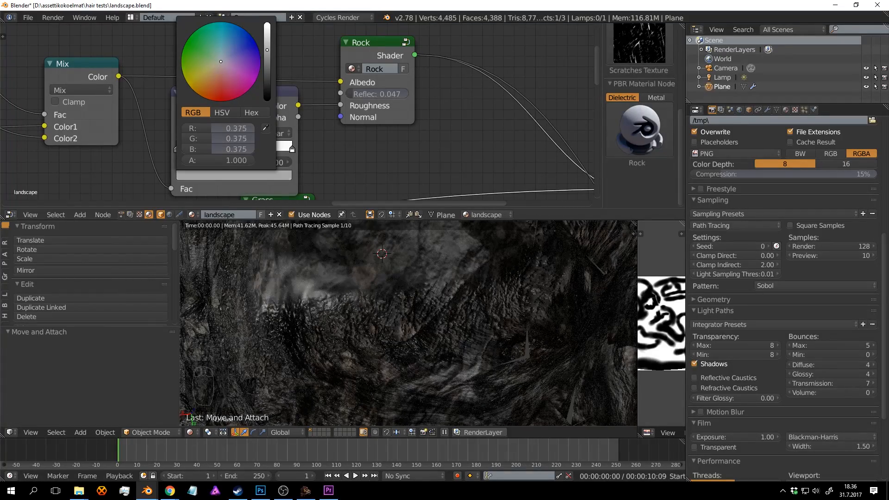
pyautogui.hotkey('ctrl', 's')
pyautogui.moveTo(491, 307); pyautogui.dragTo(498, 263, button='middle')
pyautogui.hotkey('ctrl', 's')
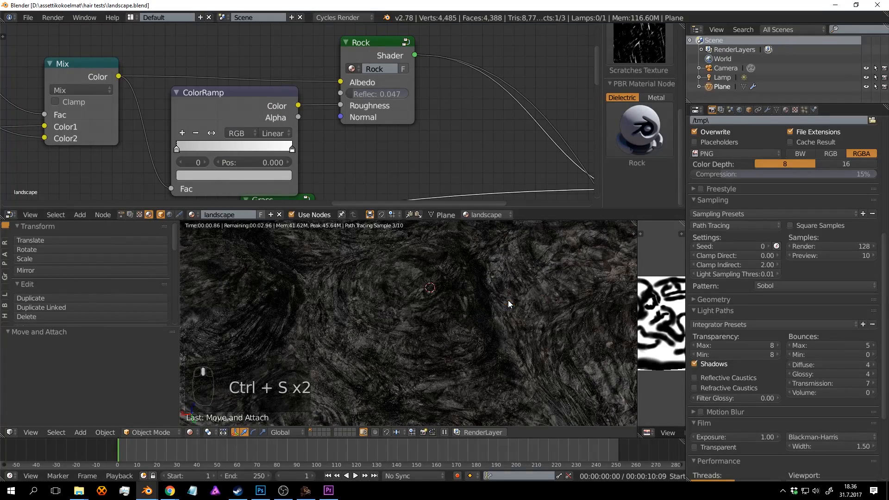
# Preview the Mix Shader on the whole landscape, save the file, and switch the viewport from rendered to solid shading.
pyautogui.scroll(-2, 441, 94)
pyautogui.moveTo(558, 142); pyautogui.dragTo(399, 94, button='middle')
pyautogui.keyDown('ctrl'); pyautogui.keyDown('shift'); pyautogui.click(427, 110); pyautogui.keyUp('shift'); pyautogui.keyUp('ctrl')
pyautogui.hotkey('ctrl', 's')
pyautogui.moveTo(571, 329); pyautogui.dragTo(466, 303, button='middle')
pyautogui.hotkey('ctrl', 's')
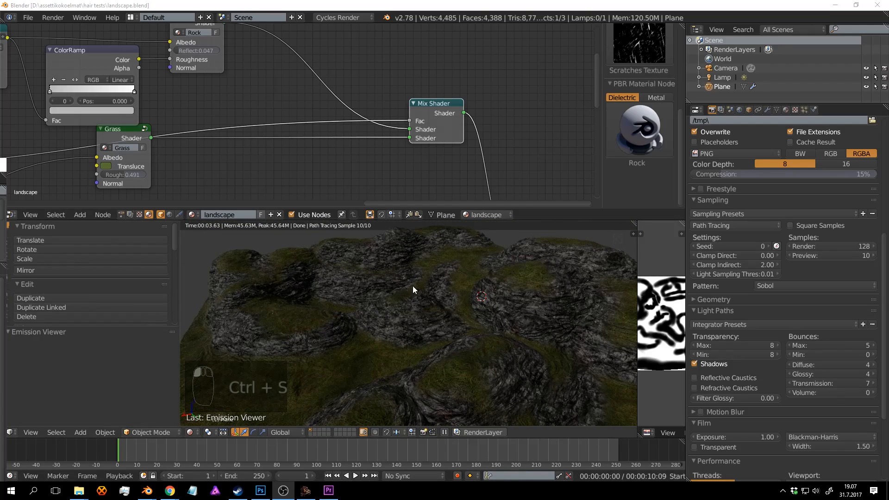
pyautogui.moveTo(413, 285)
pyautogui.mouseDown(button='middle')
pyautogui.moveTo(392, 273)
pyautogui.moveTo(406, 291)
pyautogui.moveTo(466, 282)
pyautogui.moveTo(397, 333)
pyautogui.moveTo(388, 314)
pyautogui.moveTo(461, 314)
pyautogui.moveTo(462, 304)
pyautogui.moveTo(459, 324)
pyautogui.moveTo(487, 313)
pyautogui.moveTo(477, 322)
pyautogui.moveTo(476, 313)
pyautogui.mouseUp(button='middle')
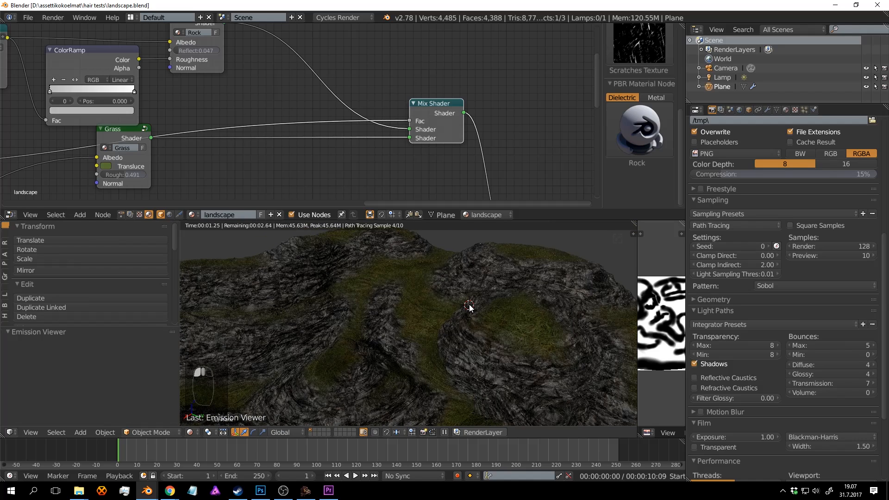
pyautogui.hotkey('shift', 'z')
# Switch to the Chrome window and search textures.com for "bush".
pyautogui.moveTo(180, 483)
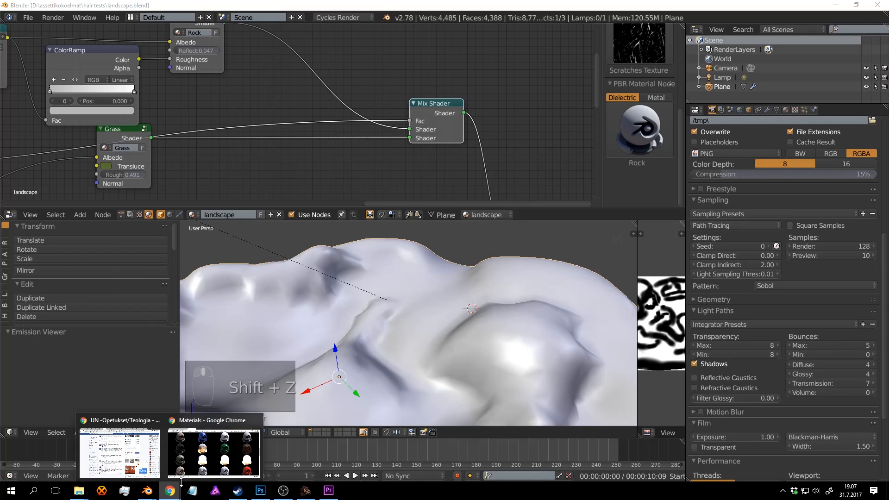
pyautogui.click(199, 459)
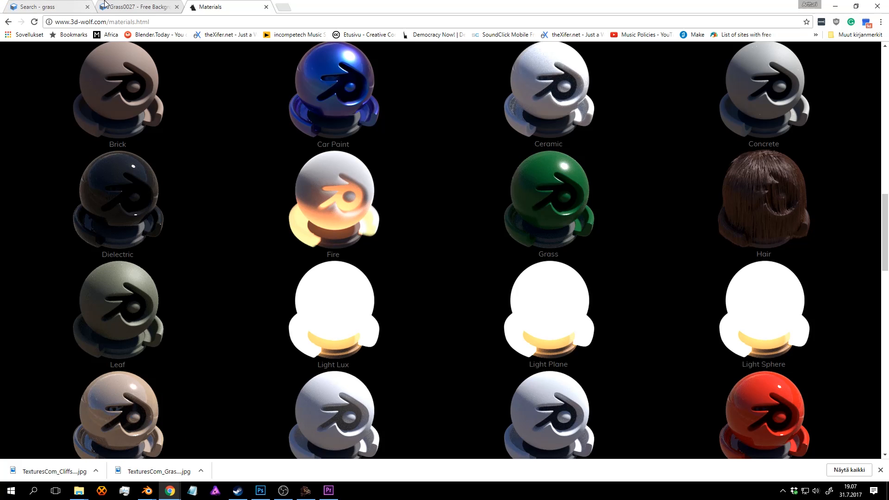
pyautogui.click(120, 7)
pyautogui.doubleClick(191, 82)
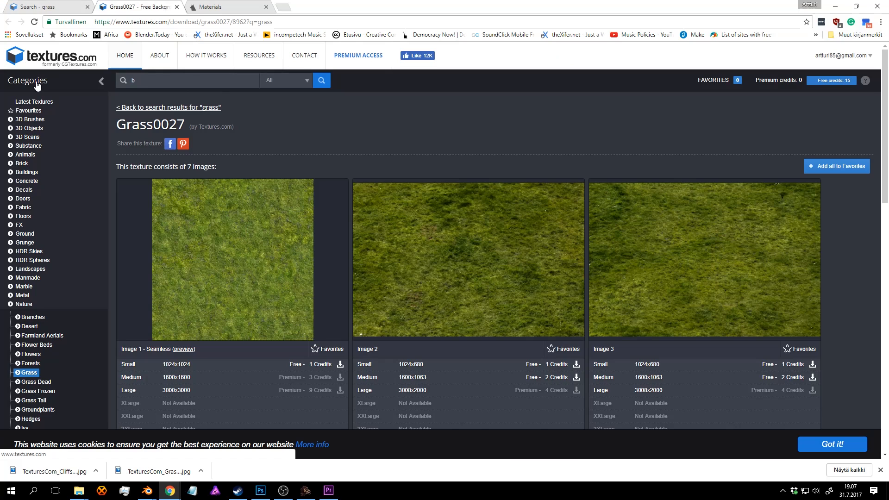
pyautogui.press('Return')
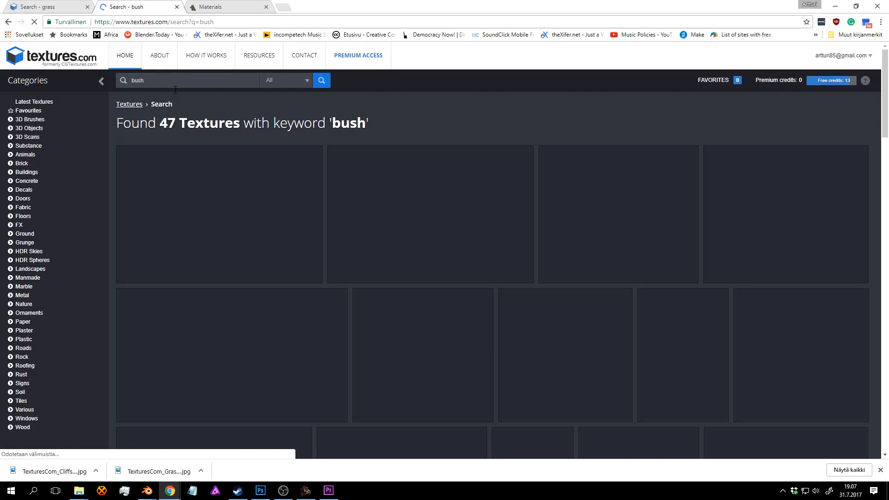
# Browse the bush results, open the masked dark green Trees0029 texture in a new tab, and bring up its page.
pyautogui.scroll(-6, 519, 205)
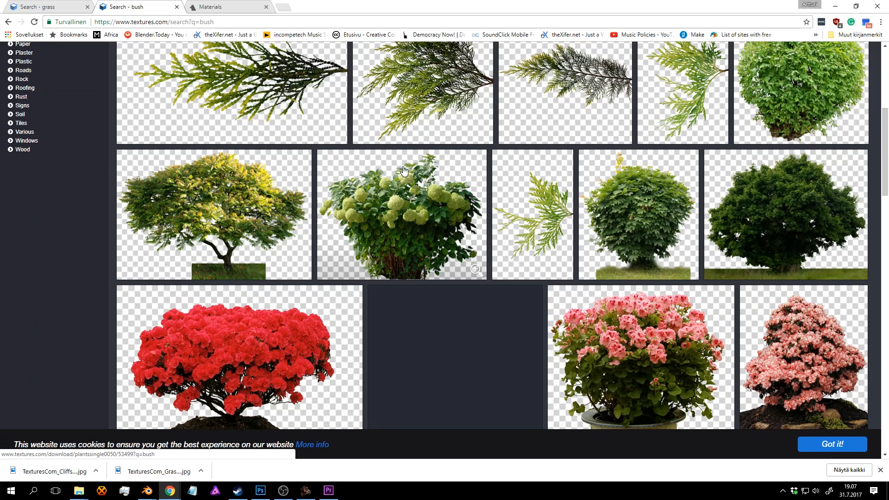
pyautogui.middleClick(799, 227)
pyautogui.scroll(-1, 790, 221)
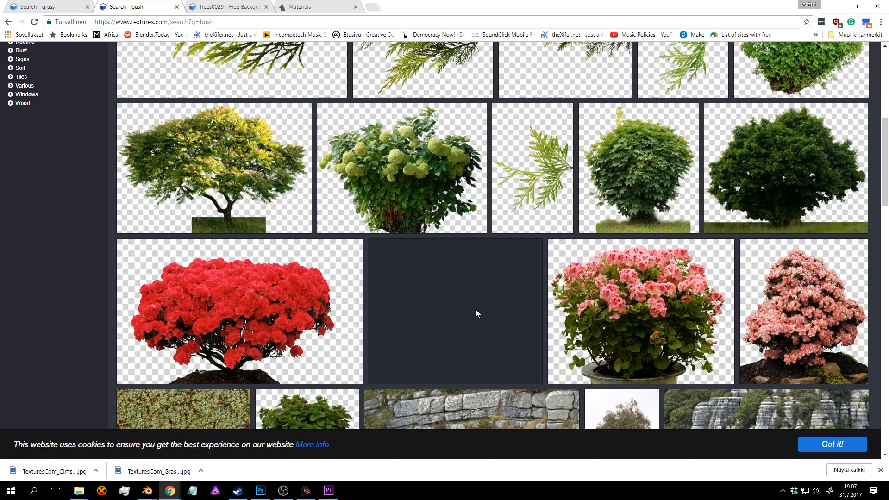
pyautogui.scroll(-1, 805, 305)
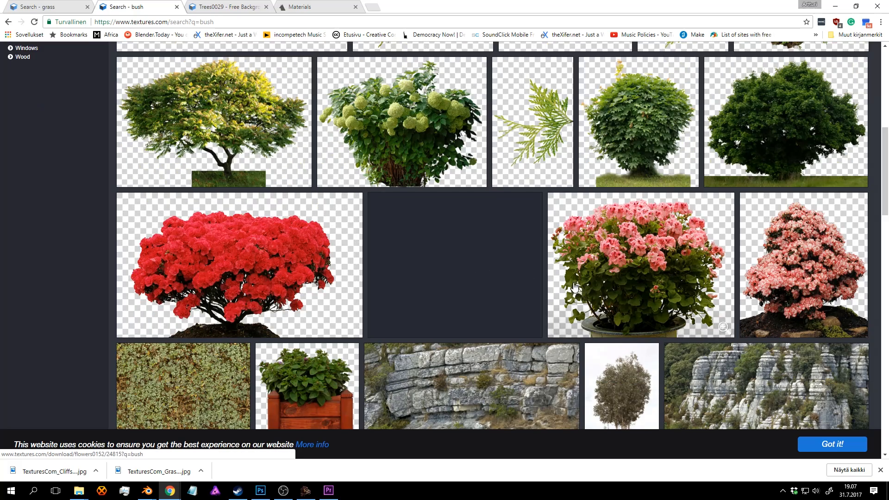
pyautogui.scroll(-4, 482, 242)
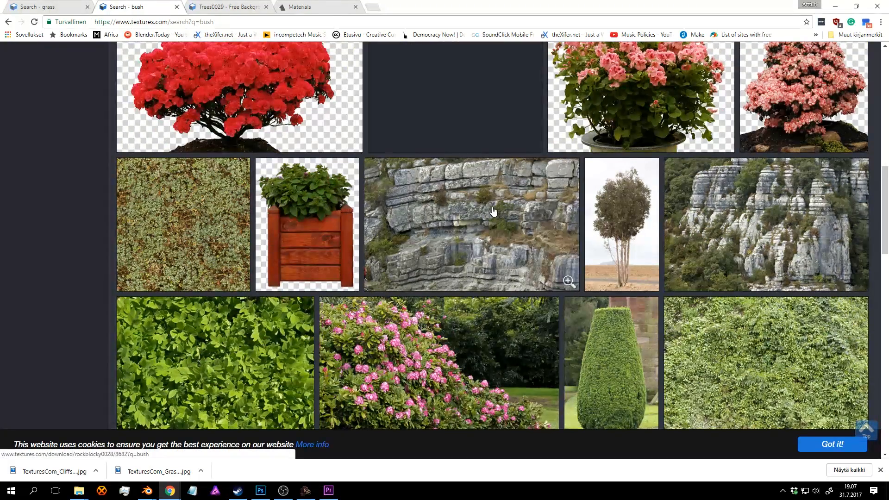
pyautogui.scroll(-4, 492, 212)
pyautogui.scroll(-4, 484, 209)
pyautogui.scroll(-11, 483, 209)
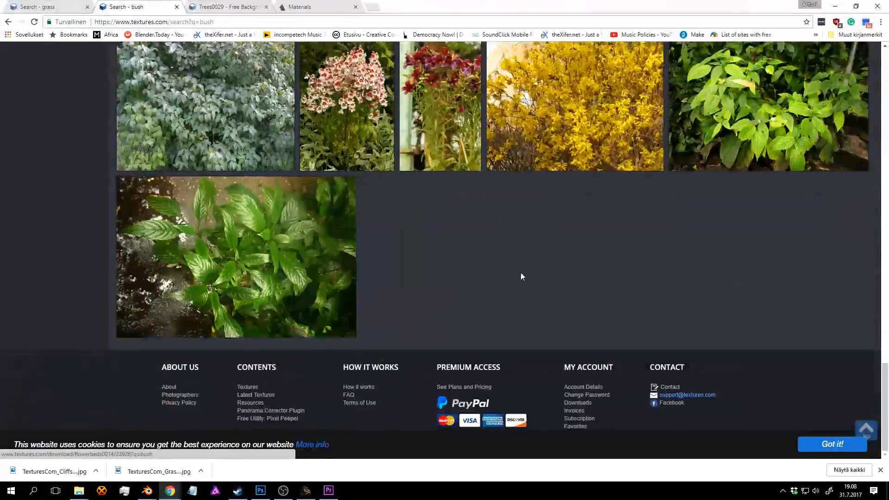
pyautogui.scroll(12, 438, 144)
pyautogui.click(238, 5)
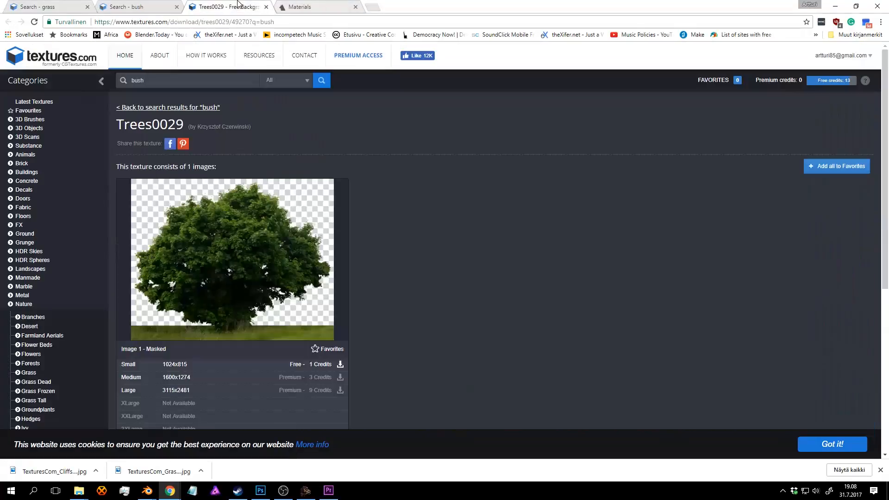
# Download the small 1024x815 version of the Trees0029 texture and show the file in its download folder.
pyautogui.scroll(-4, 390, 279)
pyautogui.click(321, 179)
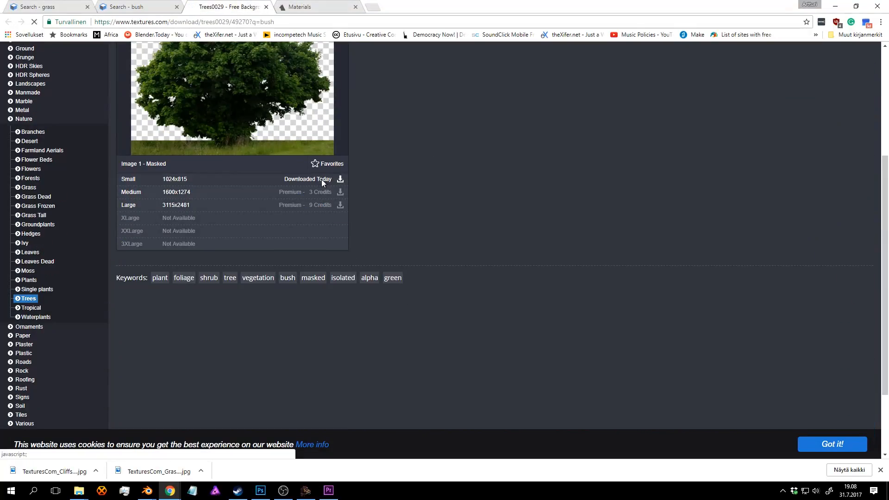
pyautogui.click(98, 470)
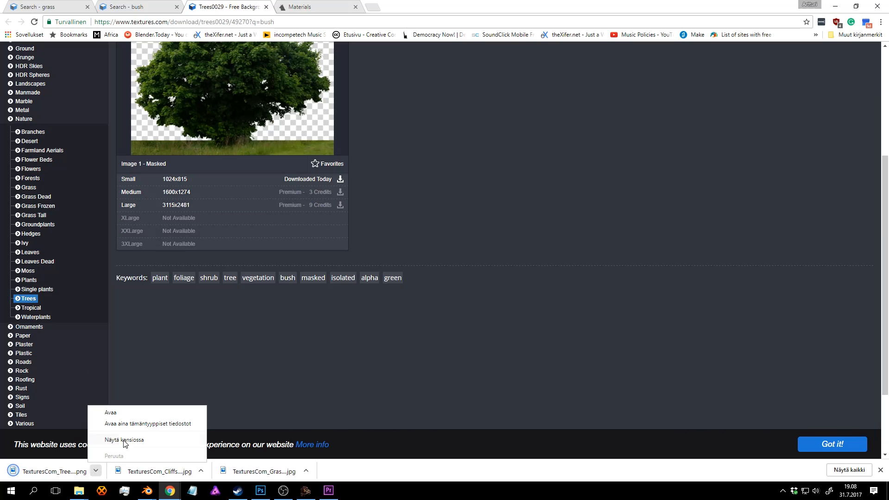
pyautogui.click(120, 442)
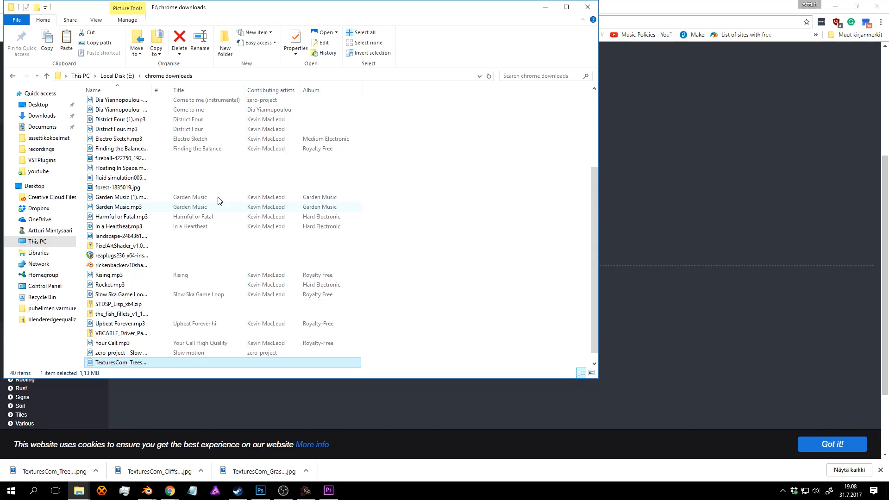
# Try to move the downloaded Trees0029 PNG into the backdrops folder of the tekstuureita texture collection.
pyautogui.click(78, 491)
pyautogui.click(138, 459)
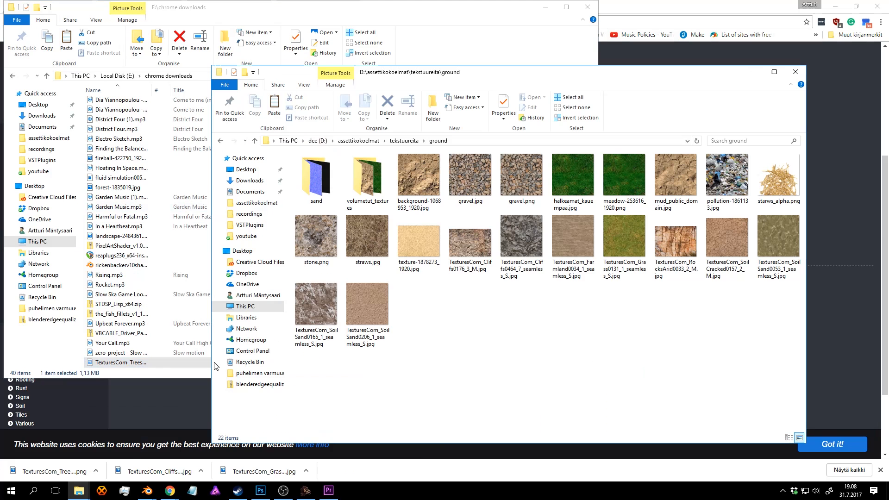
pyautogui.click(394, 142)
pyautogui.doubleClick(422, 172)
pyautogui.scroll(-2, 431, 181)
pyautogui.hotkey('ctrl', 'v')
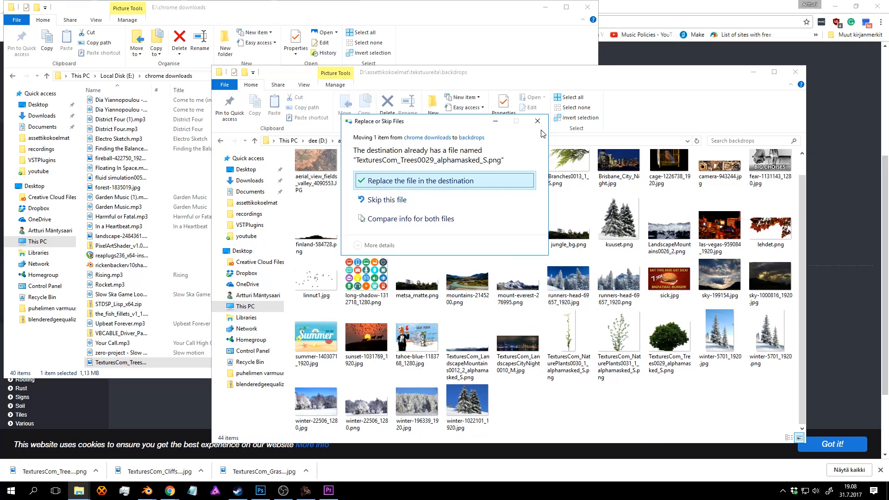
pyautogui.click(539, 122)
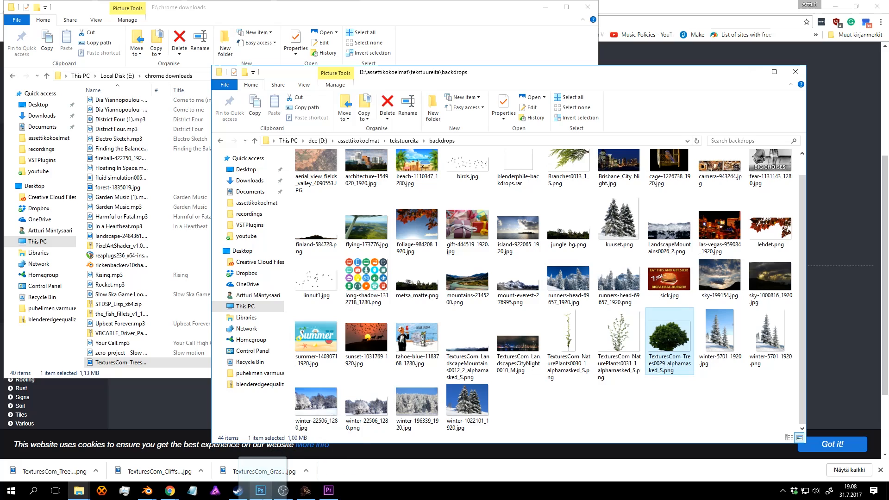
# Open TexturesCom_Trees0029_alphamasked_S.png from the backdrops folder in Photoshop and try to crop its canvas.
pyautogui.click(260, 490)
pyautogui.moveTo(294, 45); pyautogui.dragTo(323, 73)
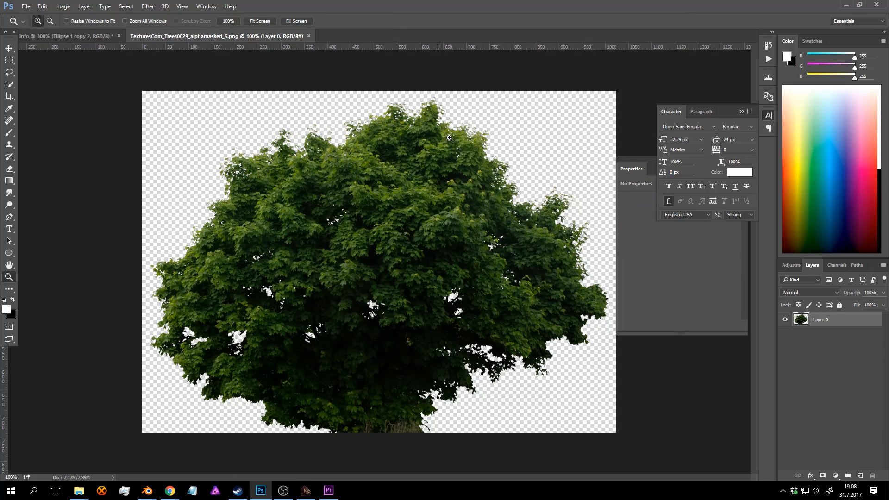
pyautogui.press('c')
pyautogui.moveTo(615, 89); pyautogui.dragTo(590, 111)
pyautogui.moveTo(385, 232); pyautogui.dragTo(430, 81)
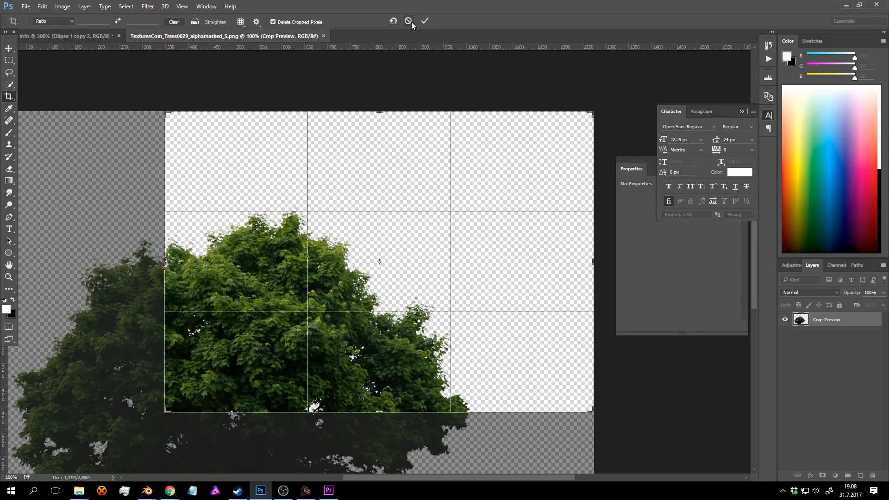
pyautogui.click(408, 20)
# Inspect the tree image's foliage and transparent background, and close the image.
pyautogui.press('z')
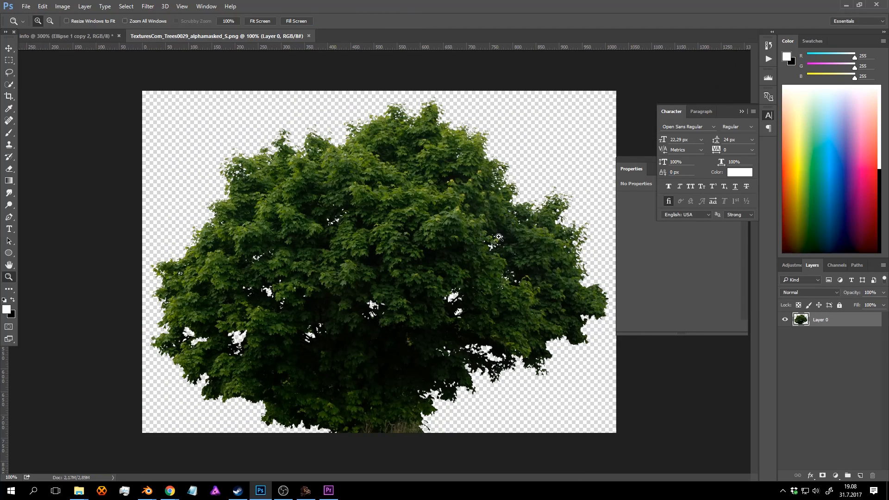
pyautogui.moveTo(334, 156); pyautogui.dragTo(603, 348)
pyautogui.keyDown('alt'); pyautogui.click(594, 141); pyautogui.keyUp('alt')
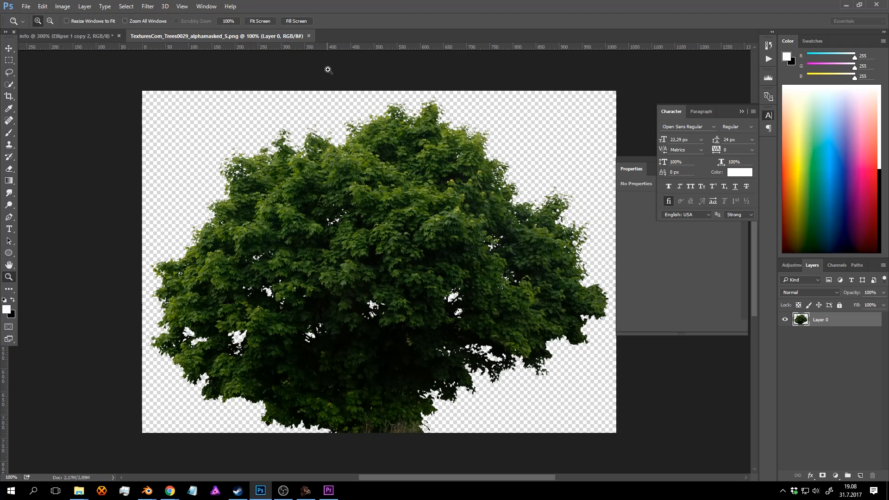
pyautogui.click(309, 36)
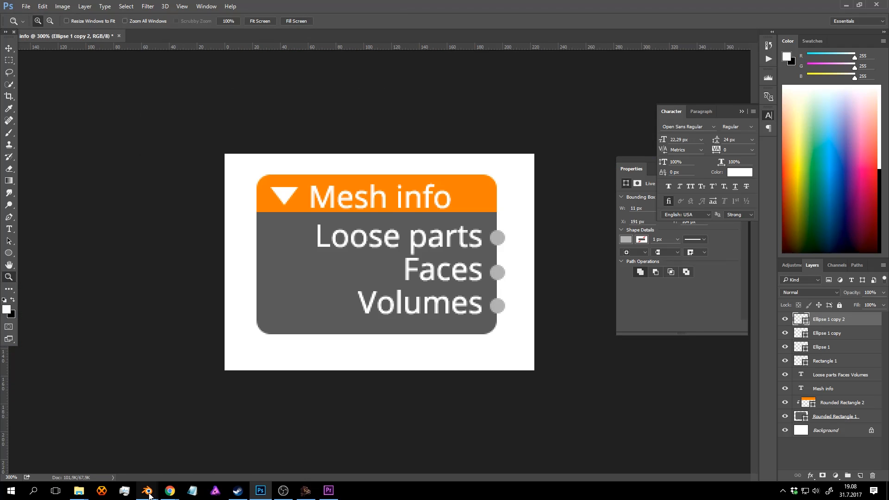
# Switch to the Blender window with landscape.blend and check the Import Images as Planes add-on by searching the add-ons for "impor".
pyautogui.moveTo(147, 490)
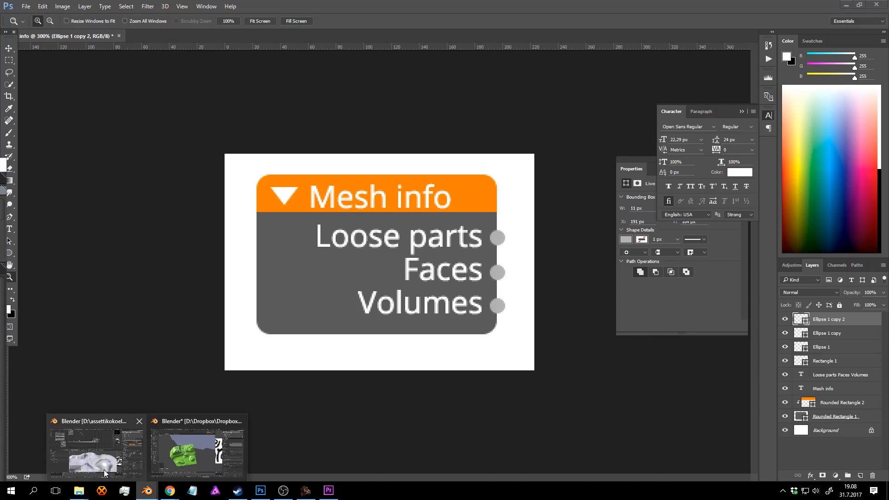
pyautogui.click(97, 452)
pyautogui.press('z')
pyautogui.moveTo(495, 263)
pyautogui.mouseDown(button='middle')
pyautogui.moveTo(499, 293)
pyautogui.moveTo(465, 340)
pyautogui.moveTo(459, 284)
pyautogui.moveTo(538, 290)
pyautogui.moveTo(460, 326)
pyautogui.moveTo(444, 299)
pyautogui.moveTo(493, 275)
pyautogui.mouseUp(button='middle')
pyautogui.press('z')
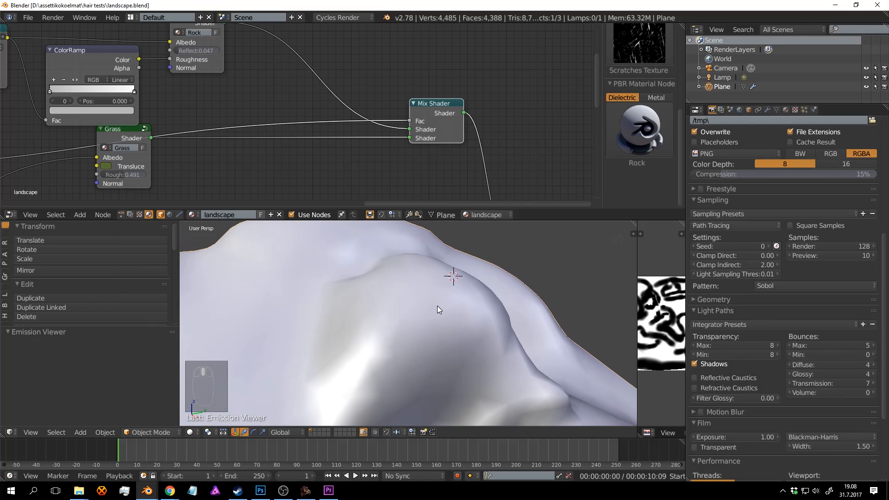
pyautogui.moveTo(437, 306); pyautogui.dragTo(417, 300, button='middle')
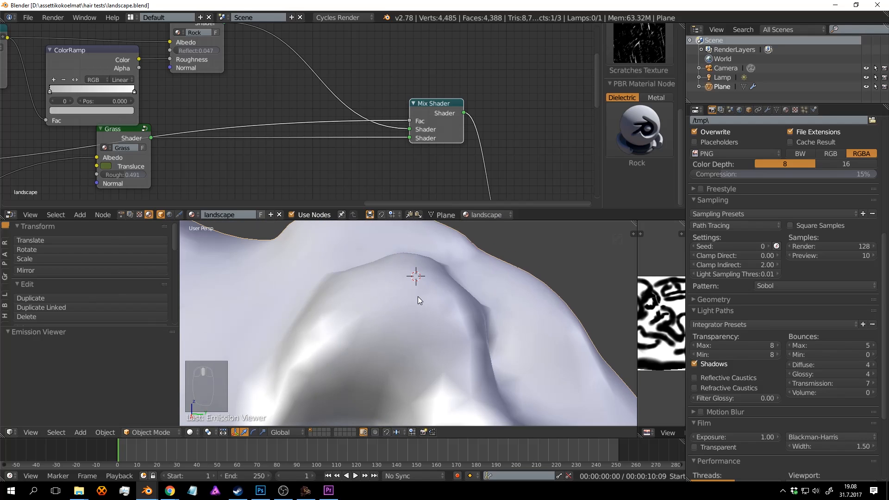
pyautogui.click(26, 17)
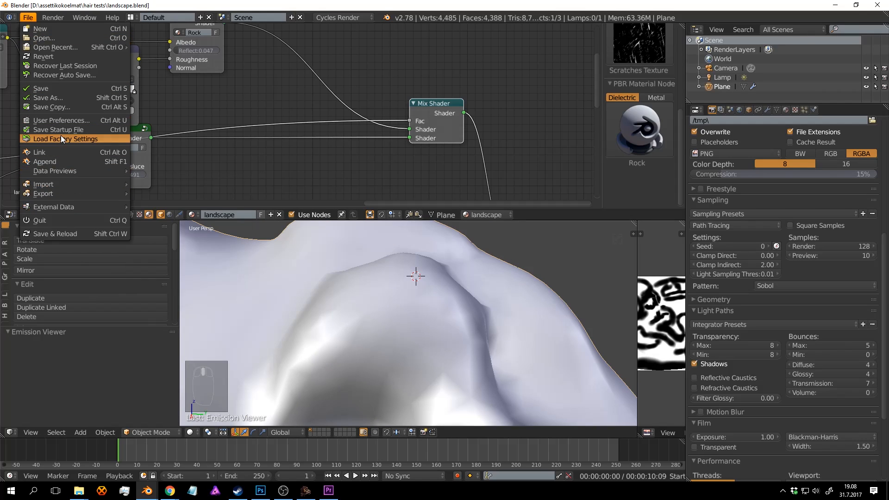
pyautogui.click(87, 117)
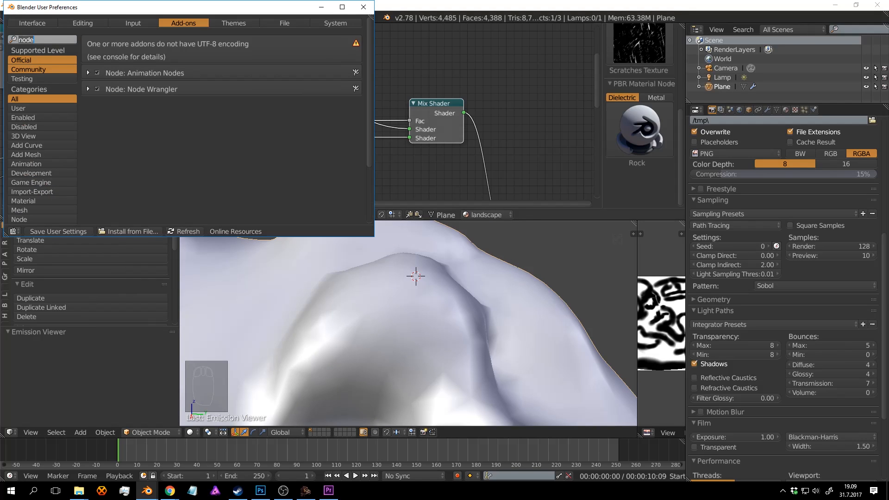
pyautogui.write('impor')
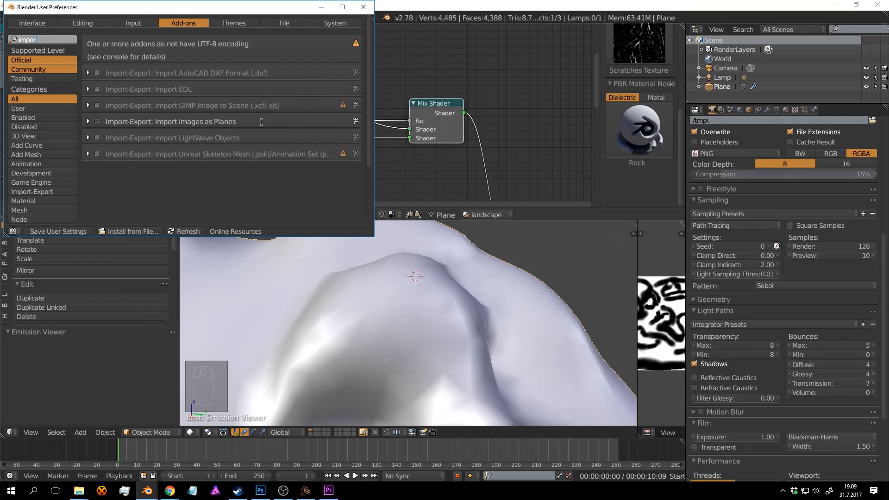
pyautogui.click(361, 10)
# Import TexturesCom_Trees0029_alphamasked_S.png as an image plane with Use Alpha enabled and the alpha mode set to Premultiplied.
pyautogui.moveTo(450, 259); pyautogui.dragTo(420, 262, button='middle')
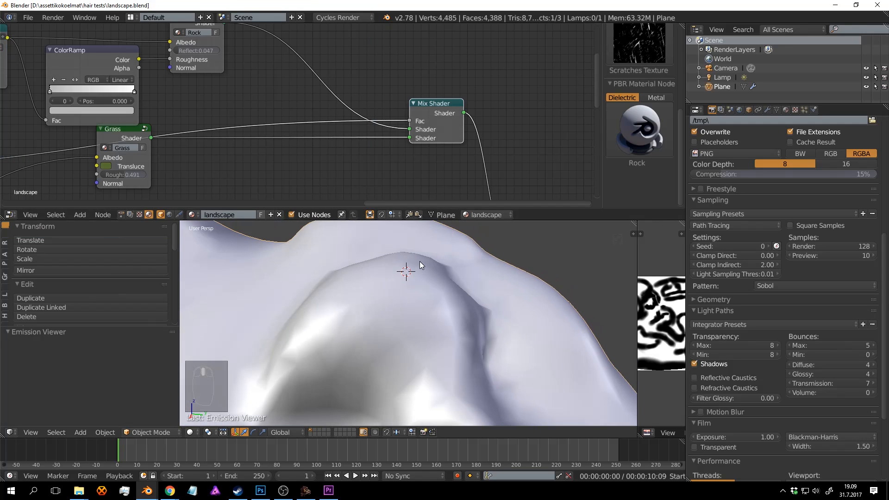
pyautogui.hotkey('shift', 'a')
pyautogui.moveTo(415, 260)
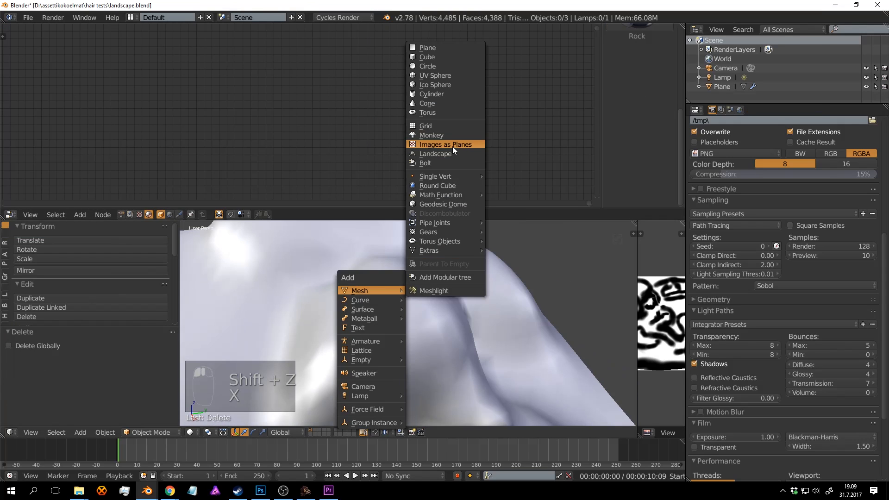
pyautogui.click(454, 116)
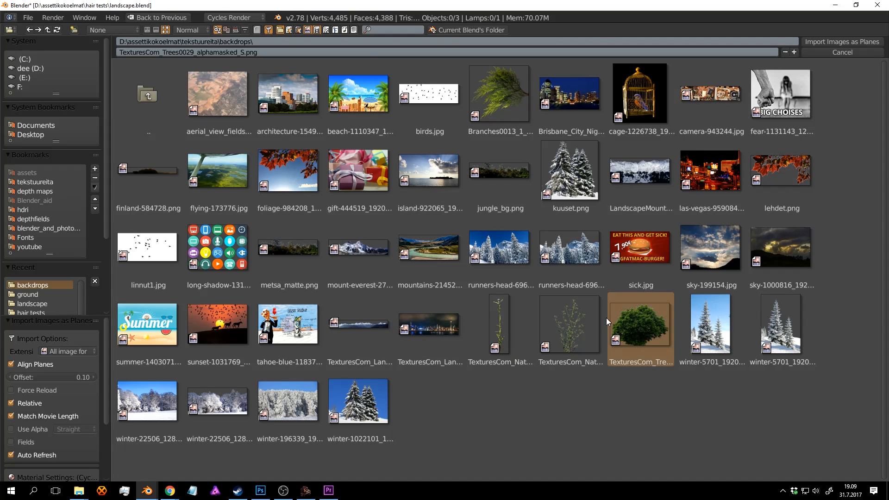
pyautogui.click(29, 431)
pyautogui.click(65, 432)
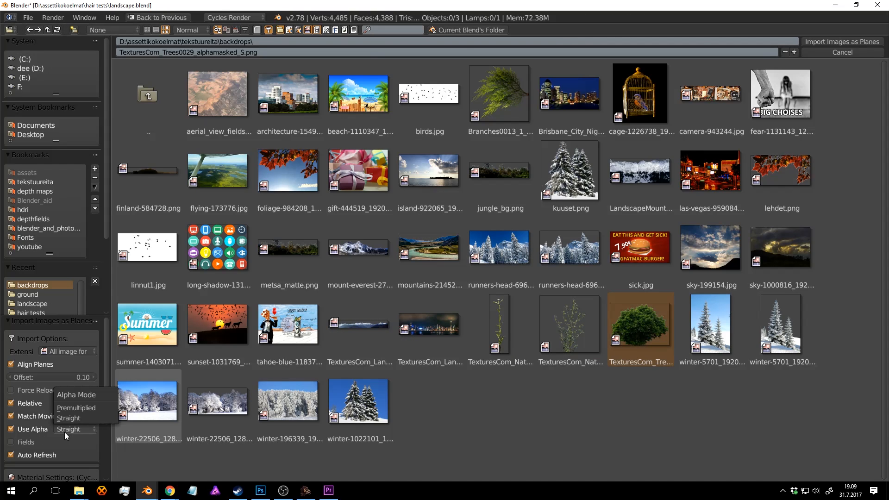
pyautogui.click(79, 405)
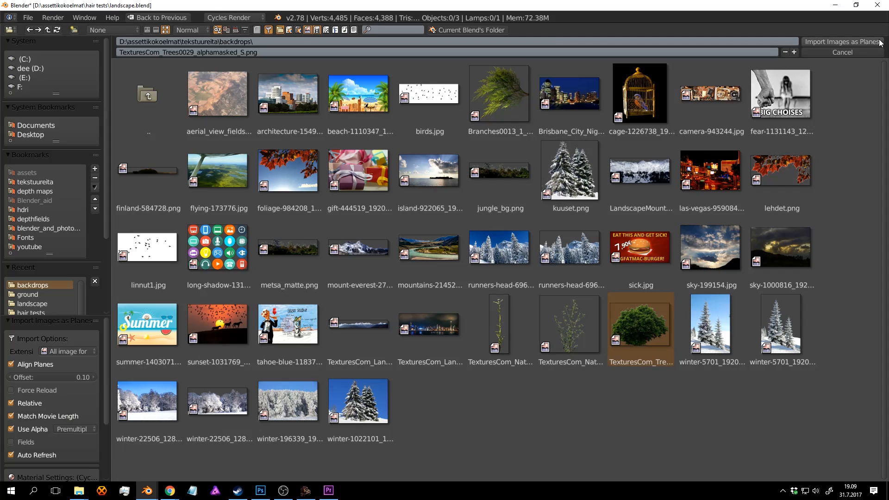
pyautogui.click(841, 41)
# Rotate the tree plane 90 degrees about the X axis and raise it about 0.392 along Z.
pyautogui.moveTo(497, 305)
pyautogui.mouseDown(button='middle')
pyautogui.moveTo(430, 296)
pyautogui.moveTo(500, 289)
pyautogui.mouseUp(button='middle')
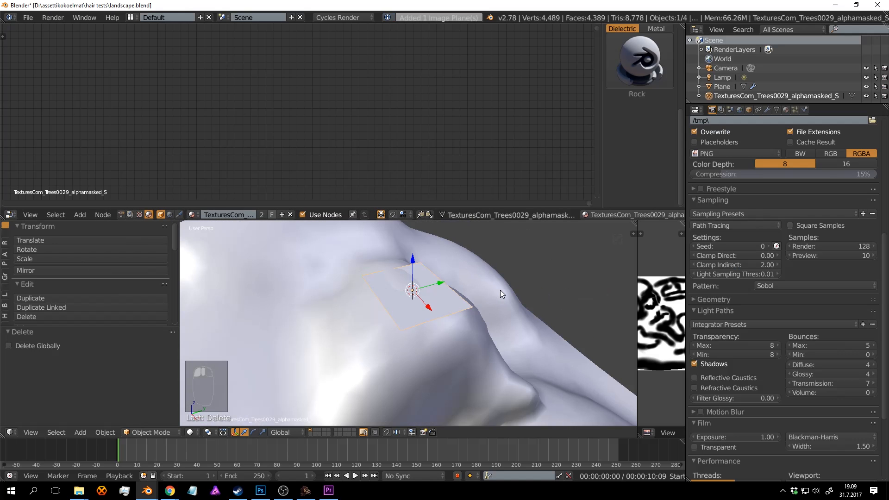
pyautogui.press('r')
pyautogui.press('x')
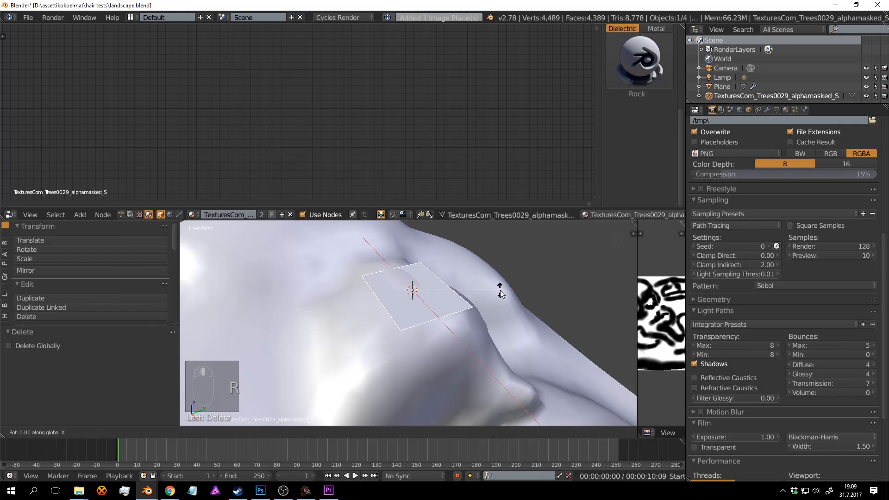
pyautogui.write('90')
pyautogui.press('Return')
pyautogui.press('g')
pyautogui.press('z')
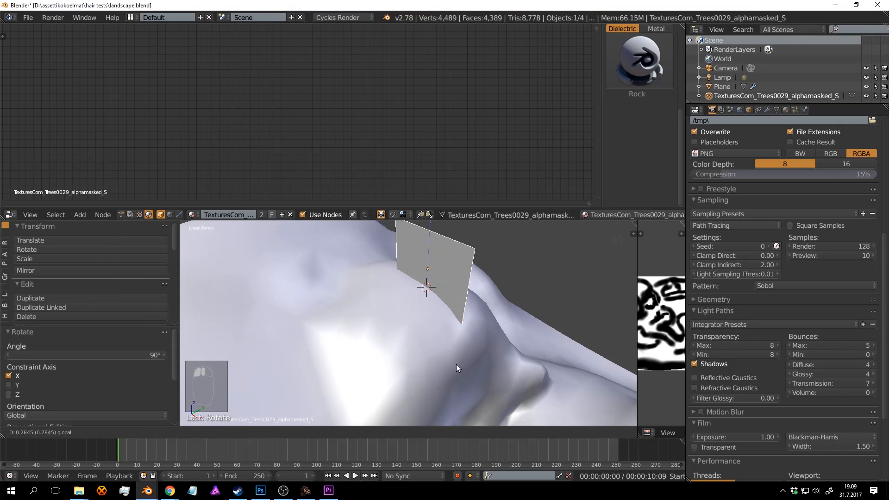
pyautogui.click(485, 296)
# Switch the viewport to Texture shading and save over landscape.blend.
pyautogui.click(197, 432)
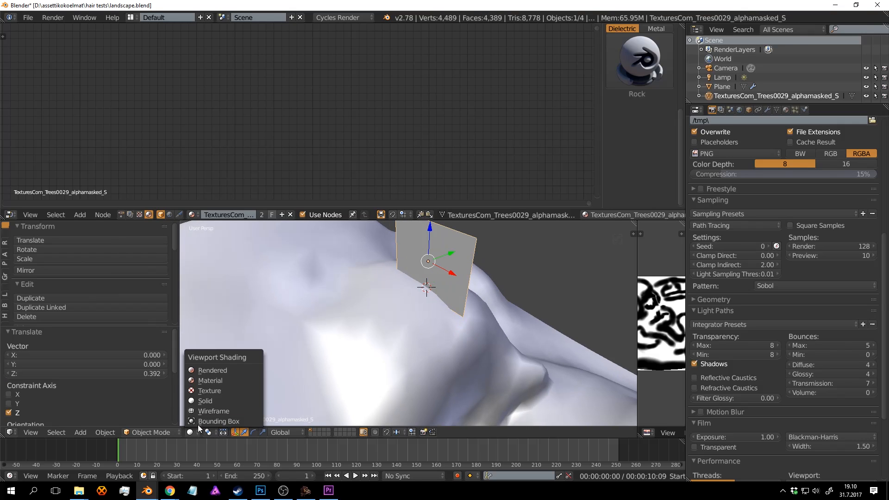
pyautogui.click(209, 393)
pyautogui.hotkey('ctrl', 's')
pyautogui.click(446, 343)
pyautogui.keyDown('shift'); pyautogui.moveTo(446, 343); pyautogui.dragTo(446, 323, button='middle'); pyautogui.keyUp('shift')
pyautogui.scroll(2, 473, 320)
# Duplicate the tree plane's face in place in Edit Mode.
pyautogui.press('Tab')
pyautogui.moveTo(511, 314); pyautogui.dragTo(517, 332, button='middle')
pyautogui.scroll(-2, 546, 316)
pyautogui.hotkey('shift', 'd')
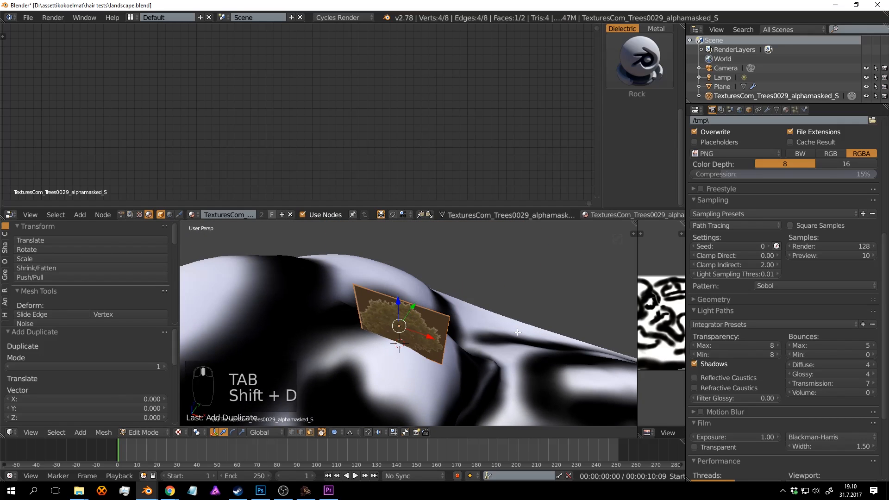
pyautogui.press('r')
pyautogui.rightClick(495, 341)
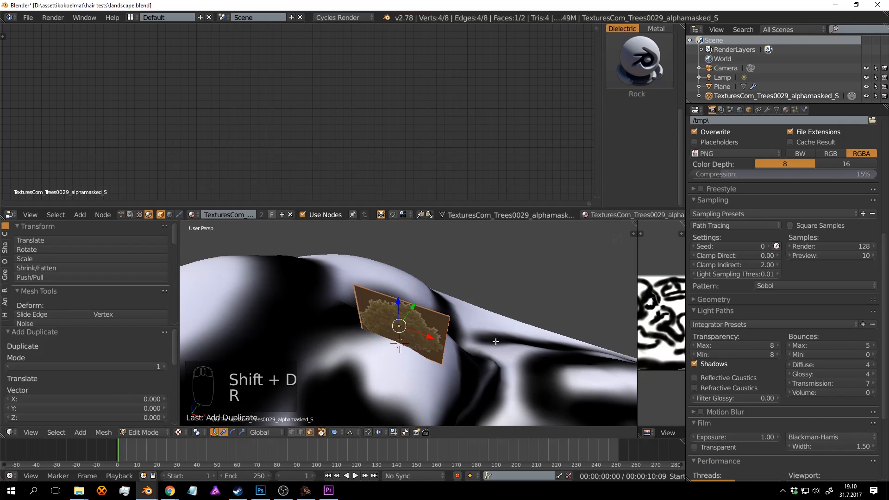
# Rotate the duplicated face about the vertical axis so it crosses the original, return to Object Mode, and save the file.
pyautogui.click(337, 432)
pyautogui.click(346, 424)
pyautogui.press('r')
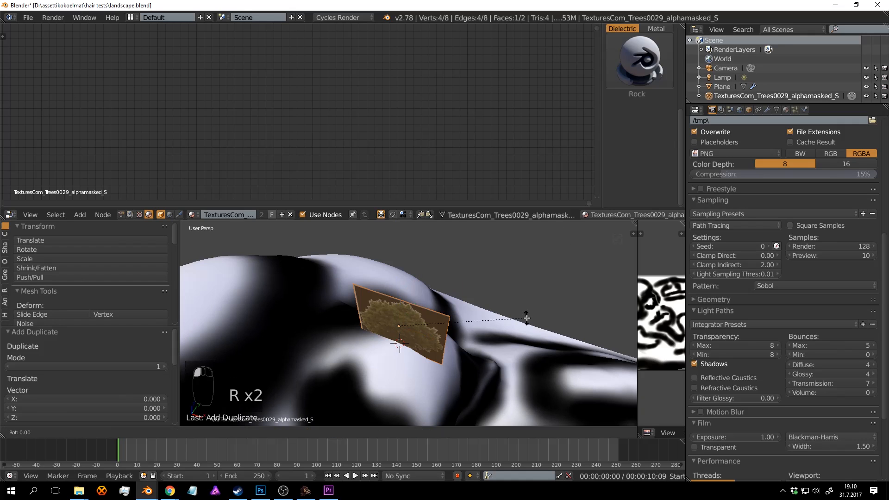
pyautogui.click(527, 318)
pyautogui.press('a')
pyautogui.moveTo(527, 317); pyautogui.dragTo(391, 267, button='middle')
pyautogui.press('Tab')
pyautogui.hotkey('ctrl', 's')
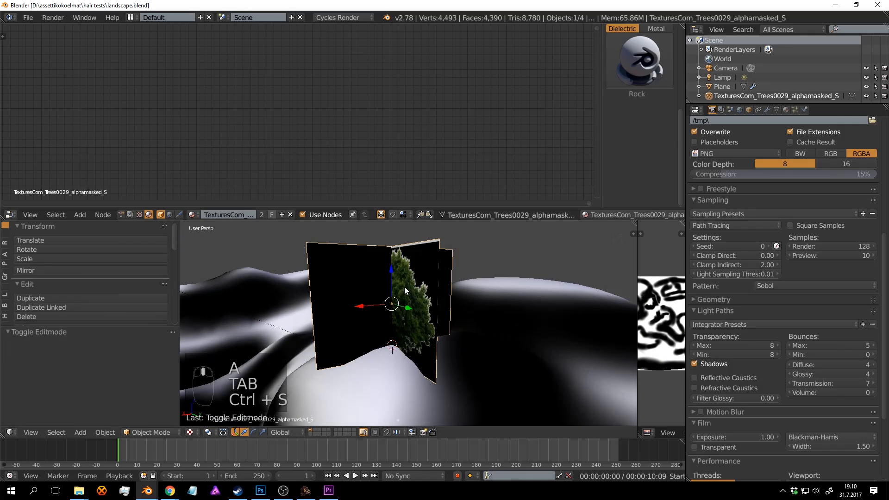
# Raise the crossed tree planes 0.104 along Z, lower them by 0.108, and save the file.
pyautogui.moveTo(392, 267); pyautogui.dragTo(420, 394)
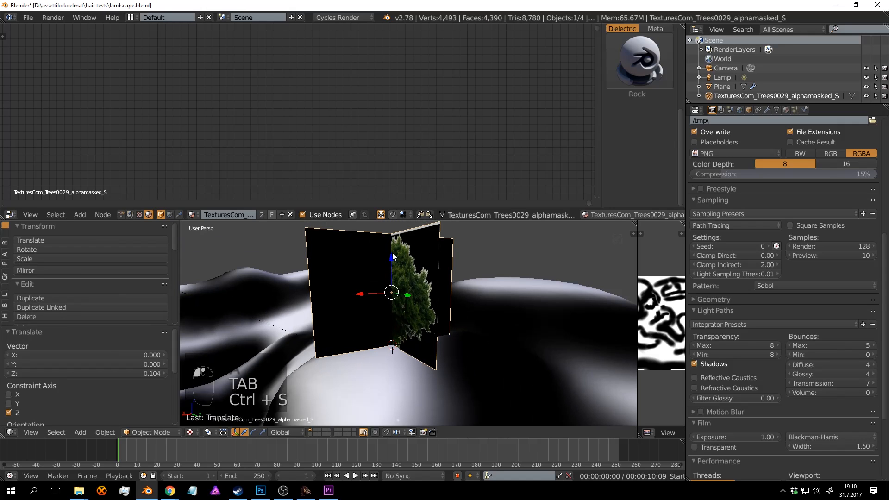
pyautogui.moveTo(392, 256); pyautogui.dragTo(397, 296)
pyautogui.hotkey('ctrl', 's')
pyautogui.click(399, 301)
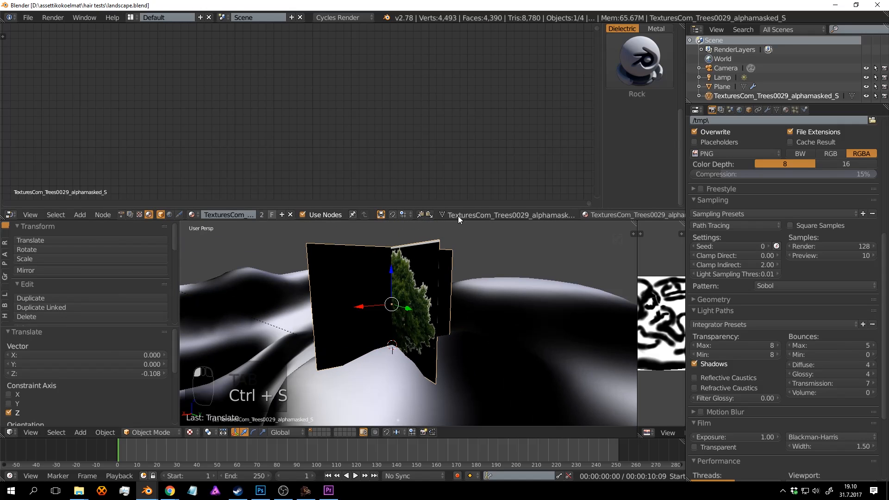
pyautogui.hotkey('ctrl', 's')
# Switch the viewport to Rendered shading, save over landscape.blend, and examine the crossed tree planes on the hill from several angles.
pyautogui.scroll(-5, 447, 304)
pyautogui.moveTo(447, 304); pyautogui.dragTo(462, 301, button='middle')
pyautogui.hotkey('shift', 'z')
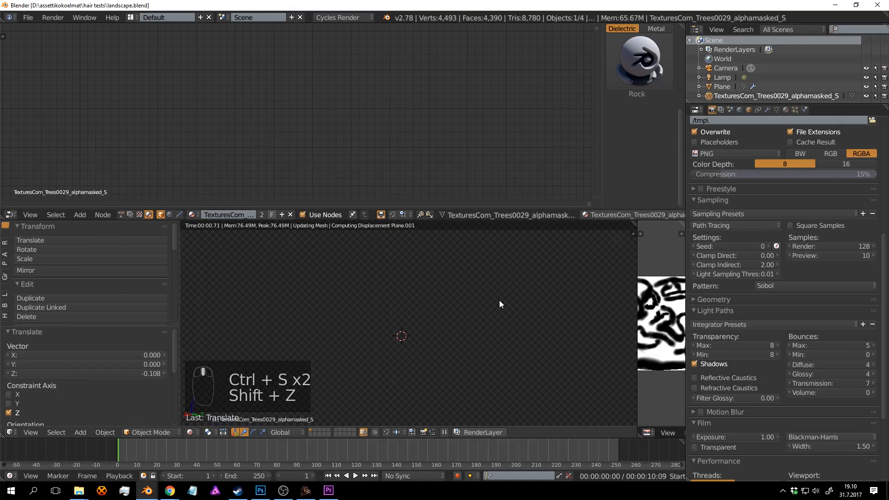
pyautogui.hotkey('ctrl', 's')
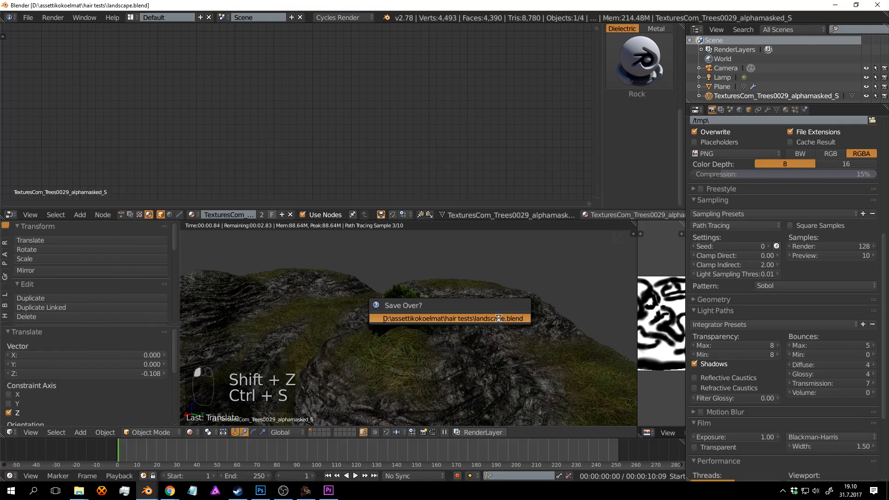
pyautogui.click(499, 319)
pyautogui.scroll(6, 479, 334)
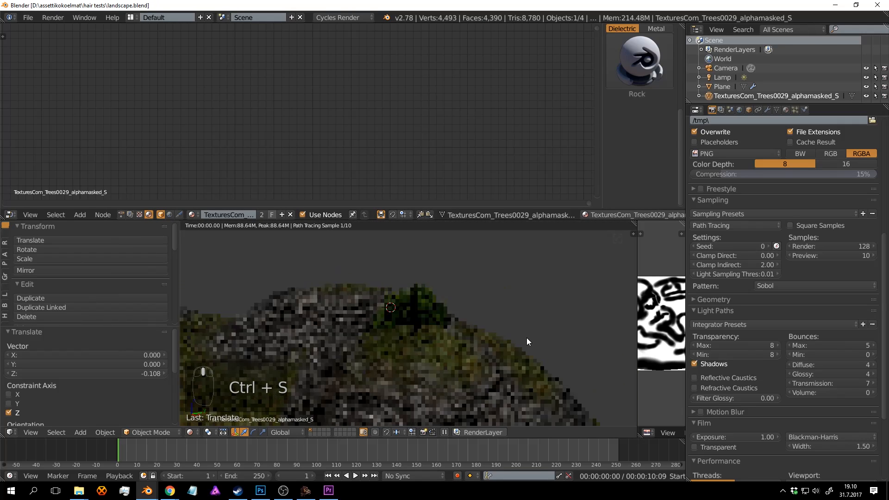
pyautogui.scroll(2, 509, 326)
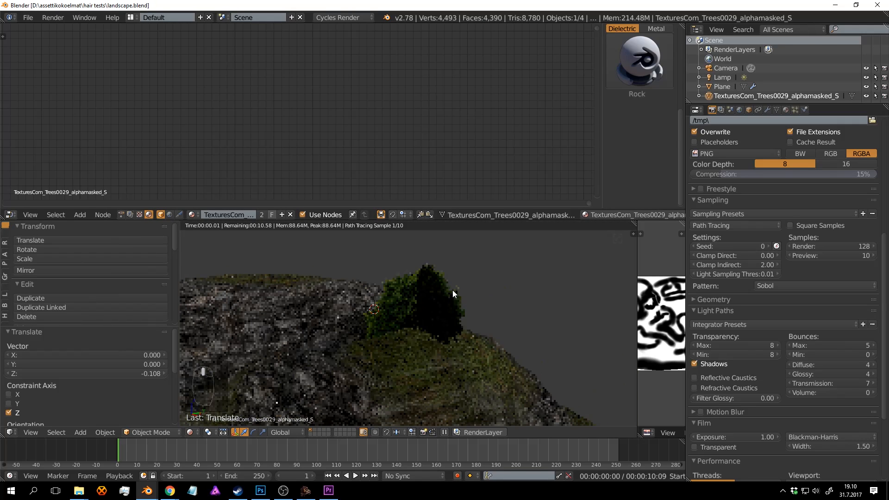
pyautogui.scroll(2, 457, 297)
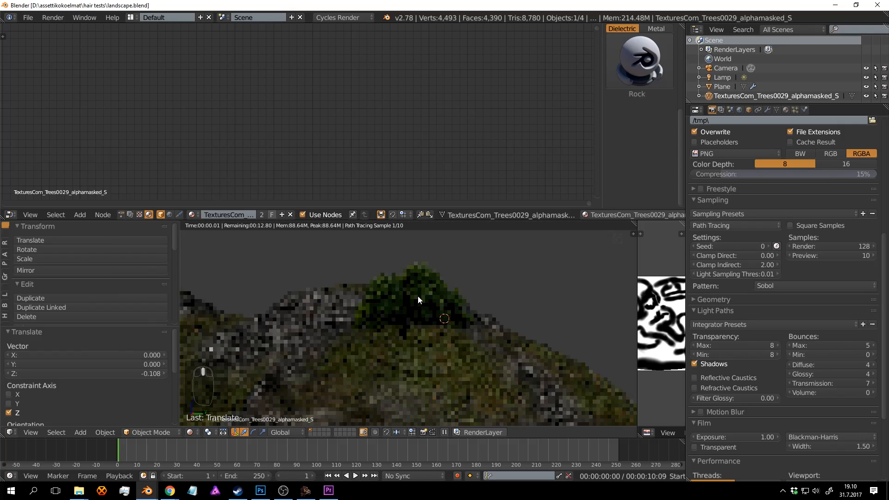
pyautogui.moveTo(418, 296); pyautogui.dragTo(401, 268, button='middle')
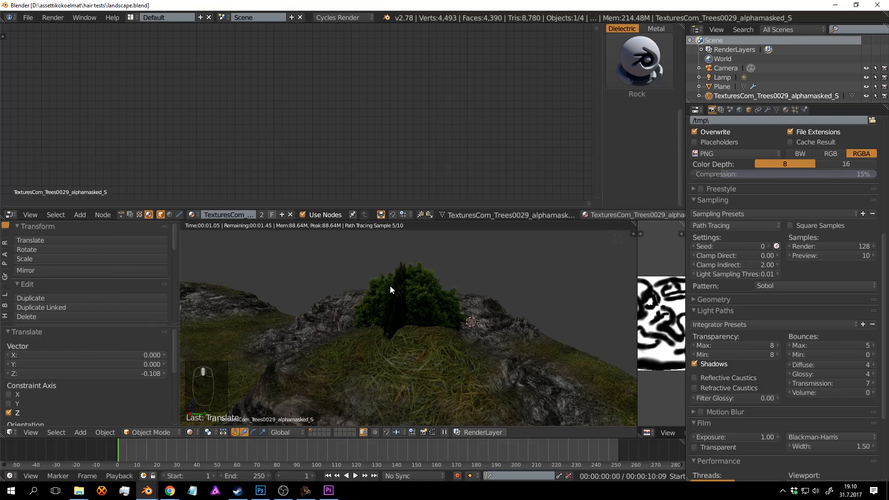
pyautogui.moveTo(421, 313); pyautogui.dragTo(368, 304, button='middle')
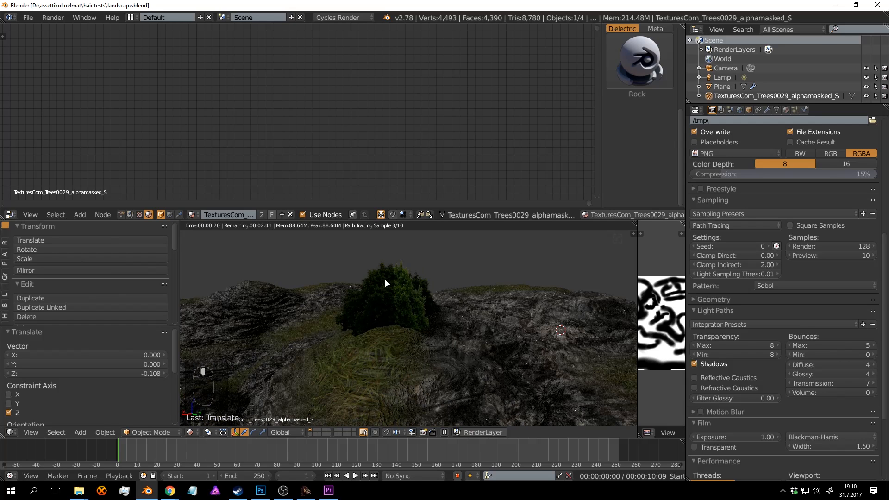
# Save landscape.blend and switch the 3D viewport out of rendered shading.
pyautogui.moveTo(427, 270); pyautogui.dragTo(462, 293, button='middle')
pyautogui.moveTo(408, 277); pyautogui.dragTo(442, 326, button='middle')
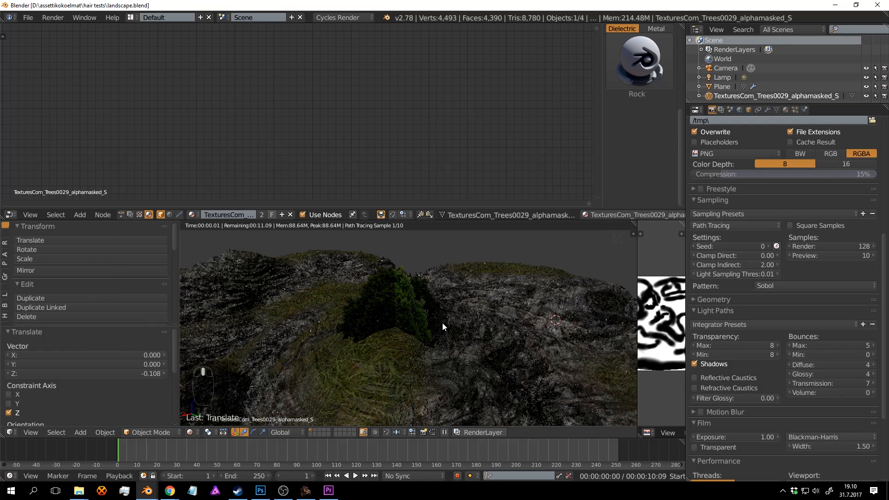
pyautogui.hotkey('ctrl', 's')
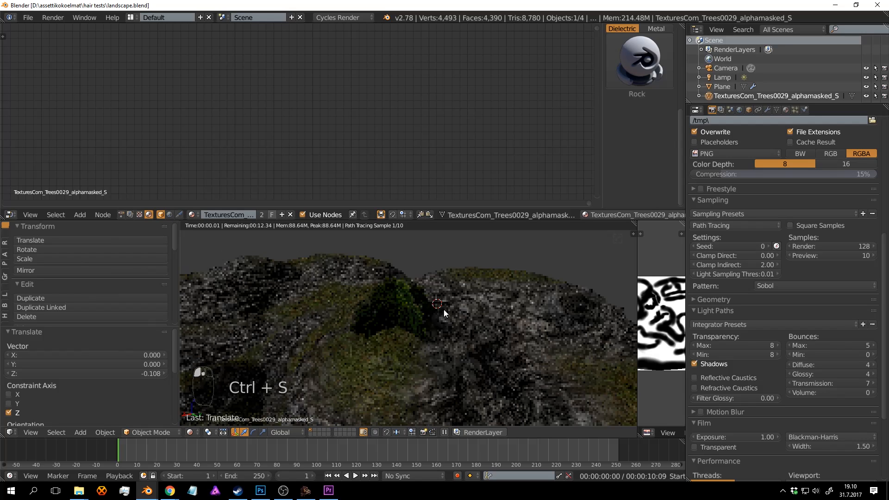
pyautogui.hotkey('shift', 'z')
pyautogui.hotkey('ctrl', 's')
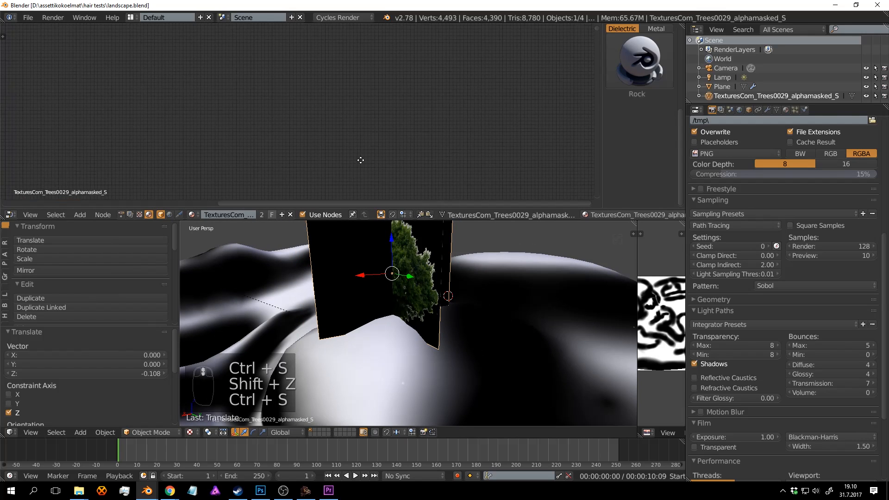
# Bring the tree material's nodes into view and spread out the Material Output, Mix Shader, Transparent and Diffuse nodes.
pyautogui.moveTo(267, 98); pyautogui.dragTo(314, 63, button='middle')
pyautogui.press('Home')
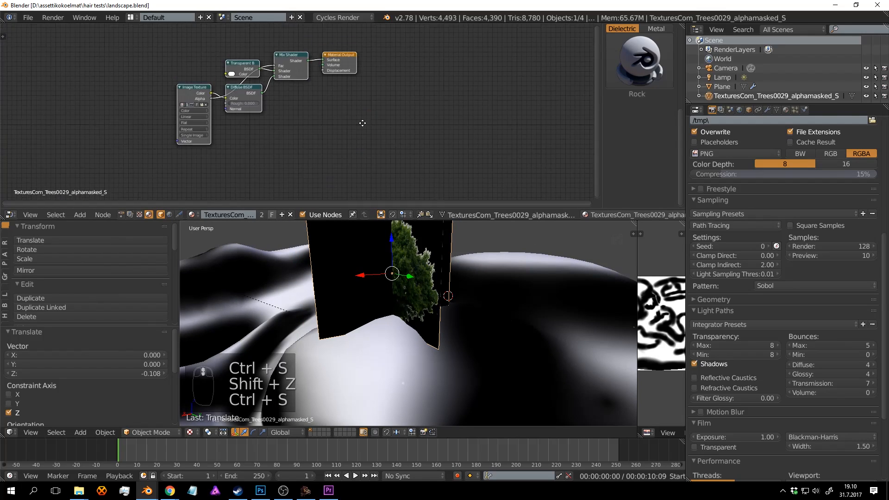
pyautogui.moveTo(363, 69); pyautogui.dragTo(449, 70)
pyautogui.moveTo(284, 67); pyautogui.dragTo(328, 57)
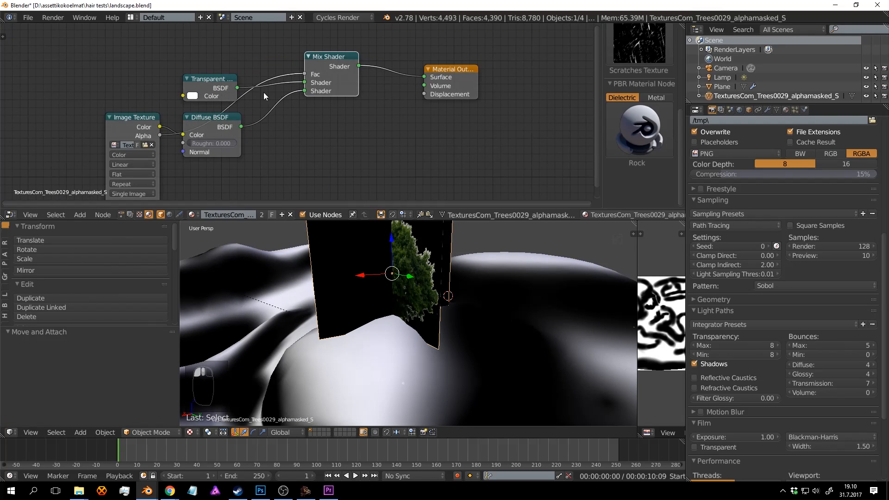
pyautogui.moveTo(257, 87); pyautogui.dragTo(259, 65, button='middle')
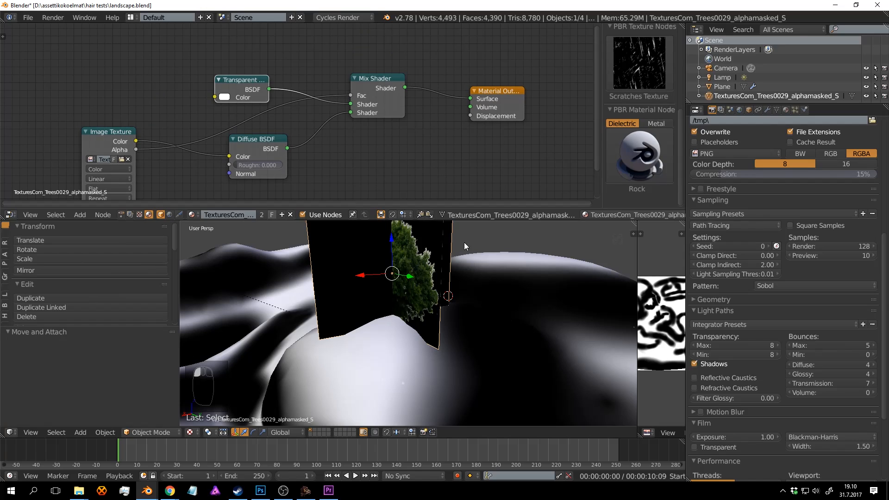
pyautogui.moveTo(467, 268); pyautogui.dragTo(462, 295, button='middle')
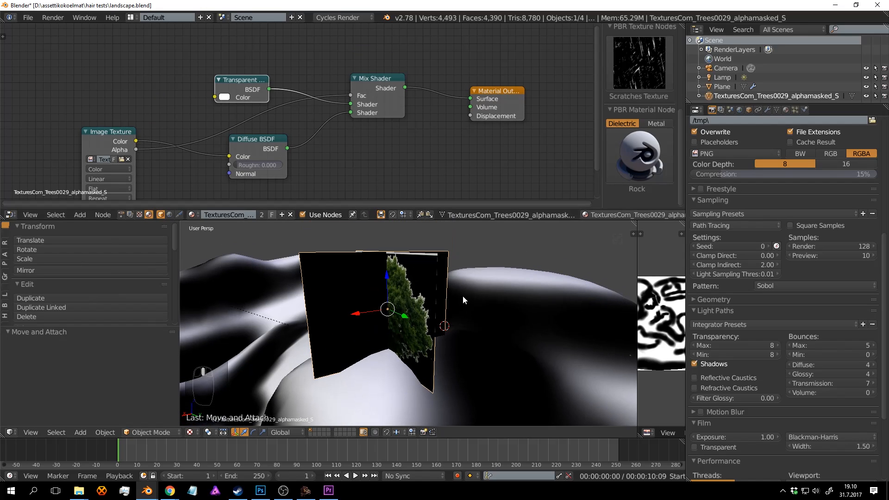
pyautogui.hotkey('ctrl', 's')
# Duplicate the Transparent BSDF, combine it with the existing Mix Shader through a new Mix Shader, and space out the output nodes.
pyautogui.hotkey('shift', 'd')
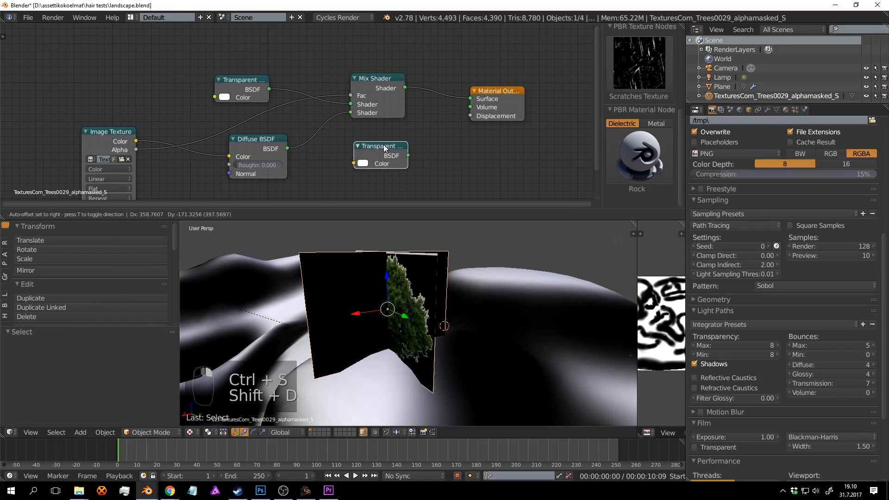
pyautogui.click(381, 135)
pyautogui.keyDown('ctrl'); pyautogui.keyDown('shift'); pyautogui.moveTo(386, 139); pyautogui.dragTo(372, 92, button='right'); pyautogui.keyUp('shift'); pyautogui.keyUp('ctrl')
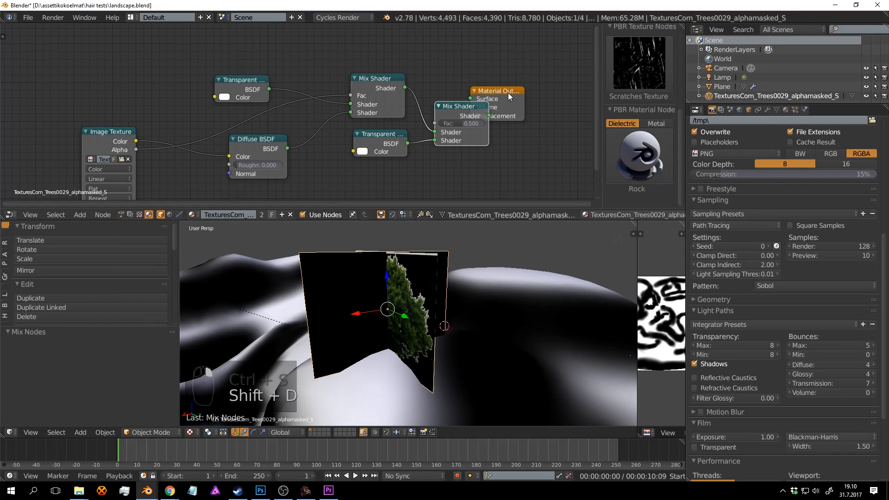
pyautogui.moveTo(508, 93); pyautogui.dragTo(570, 70)
pyautogui.moveTo(464, 103); pyautogui.dragTo(495, 68)
pyautogui.moveTo(481, 134)
pyautogui.mouseDown(button='middle')
pyautogui.moveTo(478, 181)
pyautogui.moveTo(470, 133)
pyautogui.mouseUp(button='middle')
# Show the tree in rendered shading and save over landscape.blend.
pyautogui.hotkey('shift', 'z')
pyautogui.click(519, 255)
pyautogui.hotkey('ctrl', 's')
pyautogui.click(519, 254)
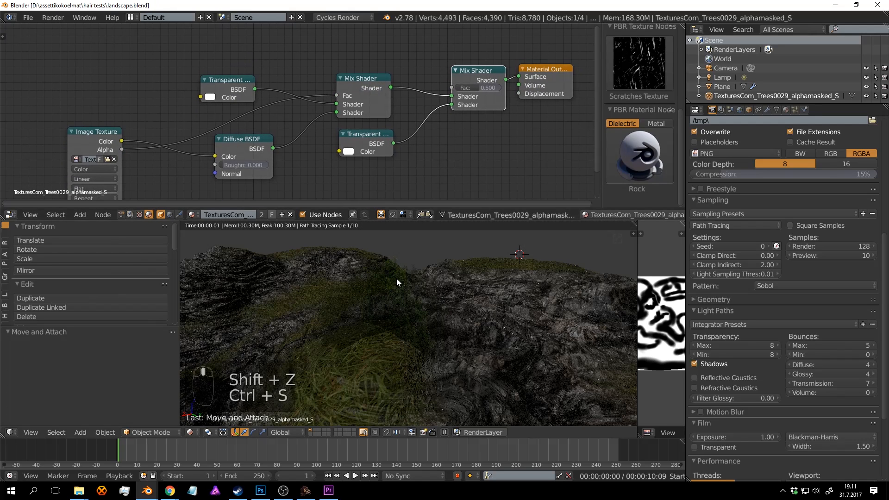
# Add a Layer Weight node and place it above the first Mix Shader.
pyautogui.moveTo(360, 28); pyautogui.dragTo(368, 48, button='middle')
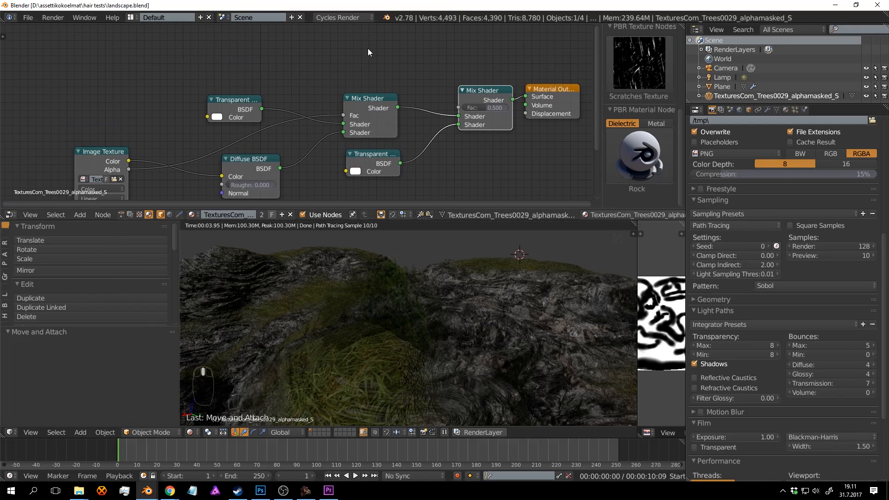
pyautogui.hotkey('shift', 'a')
pyautogui.click(366, 44)
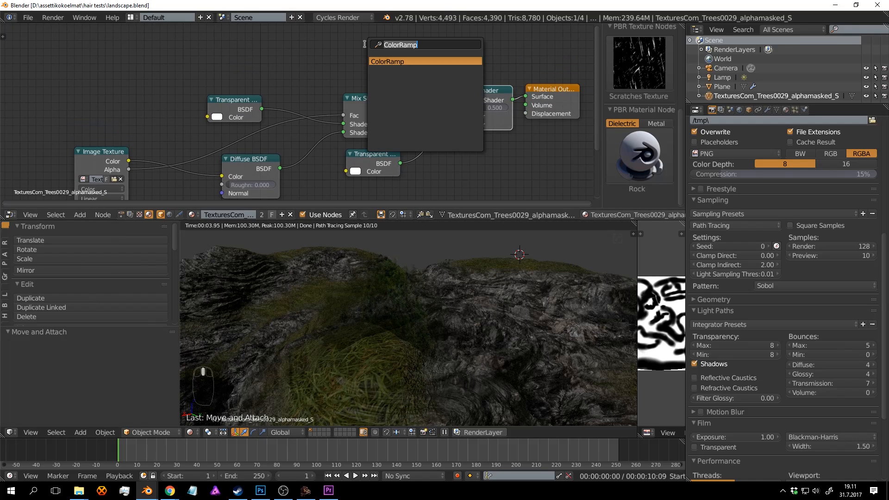
pyautogui.write('we')
pyautogui.click(391, 61)
pyautogui.click(336, 28)
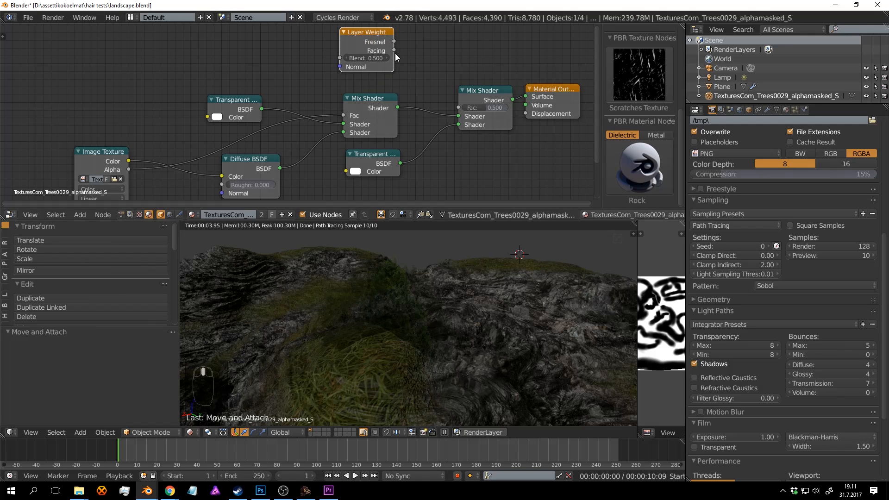
# Connect the Layer Weight's Facing output to the final Mix Shader's Fac input and set Blend to 0.600.
pyautogui.moveTo(394, 50); pyautogui.dragTo(421, 84)
pyautogui.moveTo(457, 109); pyautogui.dragTo(458, 109)
pyautogui.hotkey('ctrl', 's')
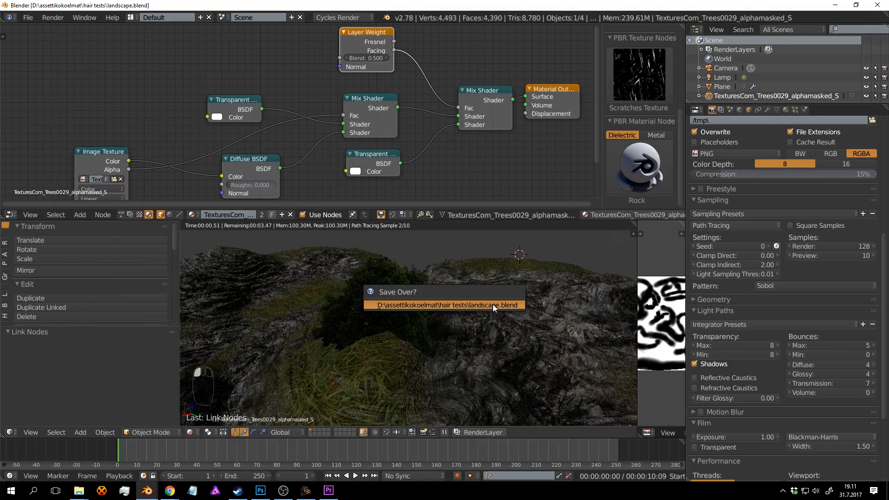
pyautogui.click(492, 304)
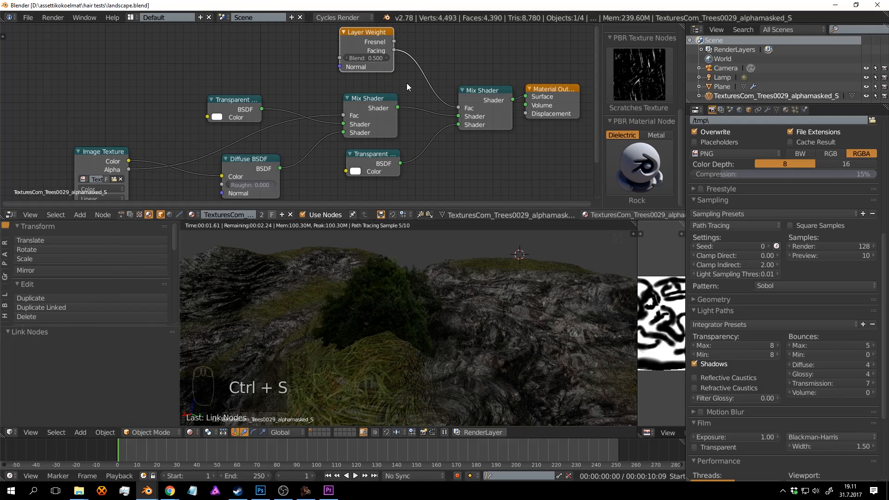
pyautogui.click(386, 58)
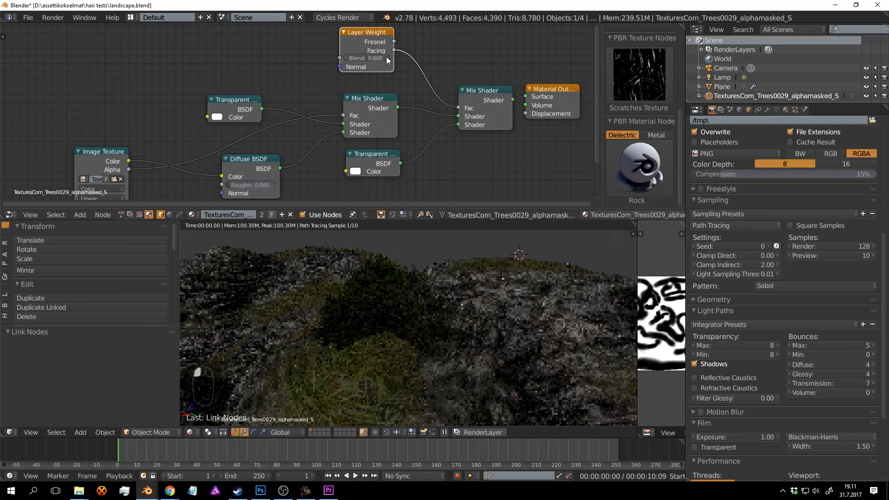
# Insert a ColorRamp between the Layer Weight's Facing output and the final Mix Shader's Fac, and move it clear of the other links.
pyautogui.hotkey('shift', 'a')
pyautogui.click(408, 87)
pyautogui.write('ra')
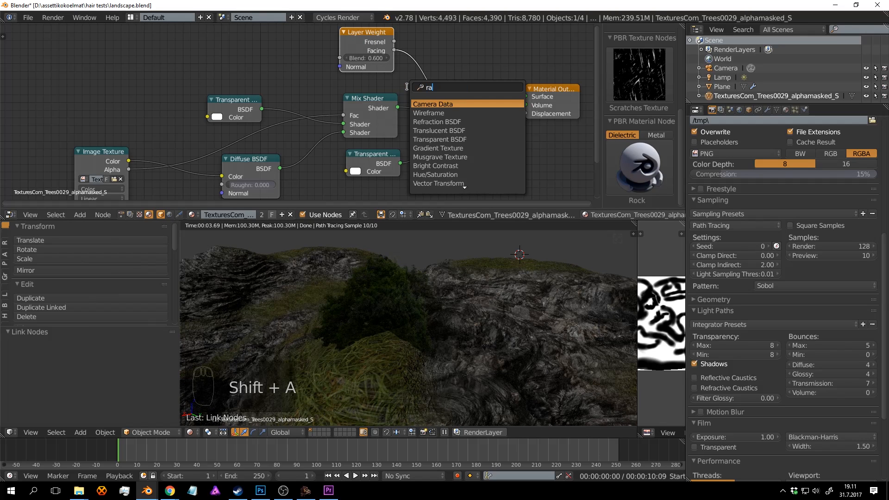
pyautogui.write('mp')
pyautogui.press('Return')
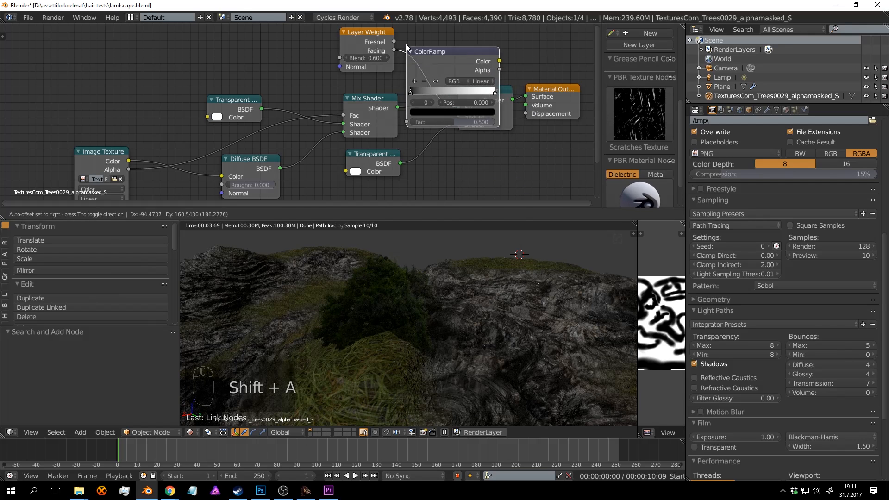
pyautogui.moveTo(512, 40); pyautogui.dragTo(400, 48, button='middle')
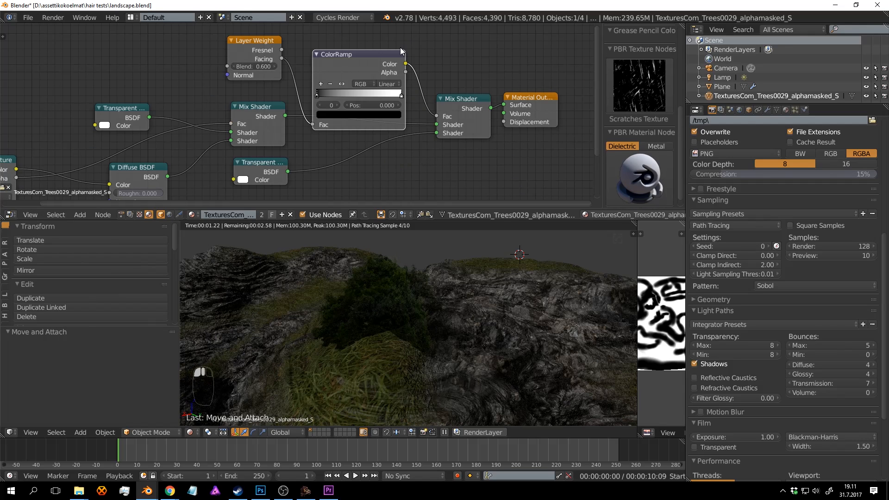
pyautogui.moveTo(373, 50); pyautogui.dragTo(372, 23)
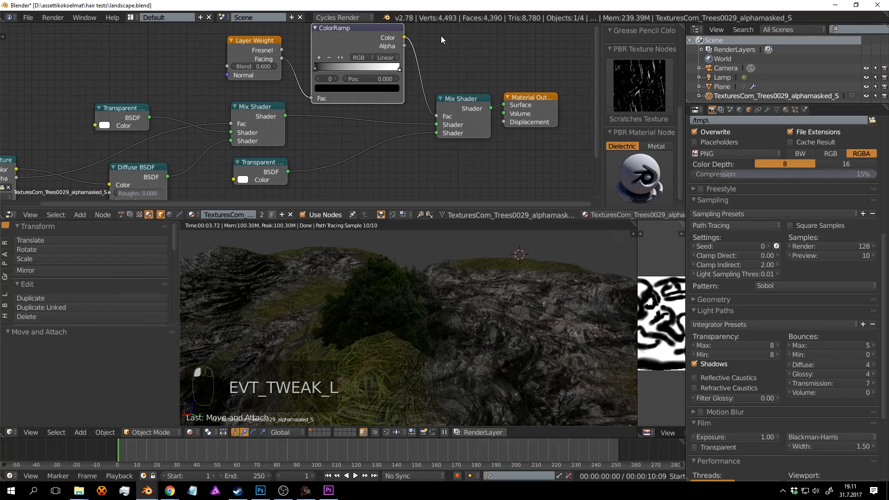
pyautogui.moveTo(416, 41); pyautogui.dragTo(378, 81, button='middle')
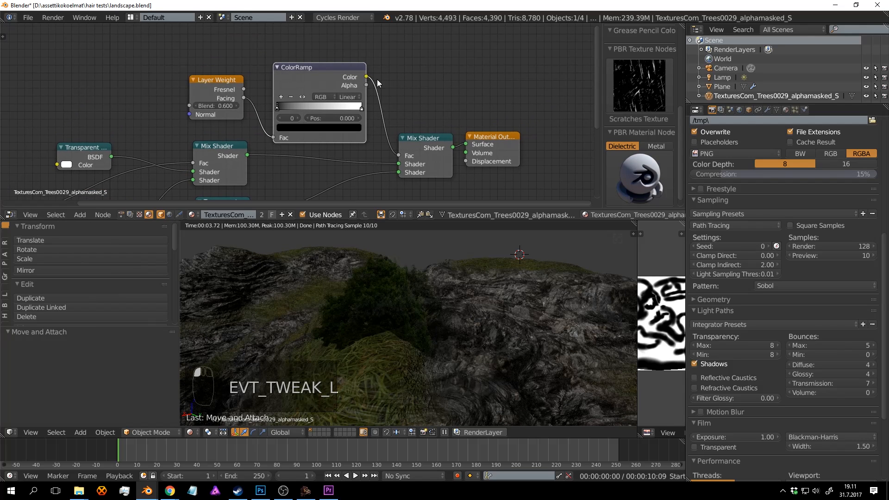
# Preview the ColorRamp on the tree planes and move its black stop to about 0.373 and white stop to about 0.714.
pyautogui.keyDown('ctrl'); pyautogui.keyDown('shift'); pyautogui.click(335, 68); pyautogui.keyUp('shift'); pyautogui.keyUp('ctrl')
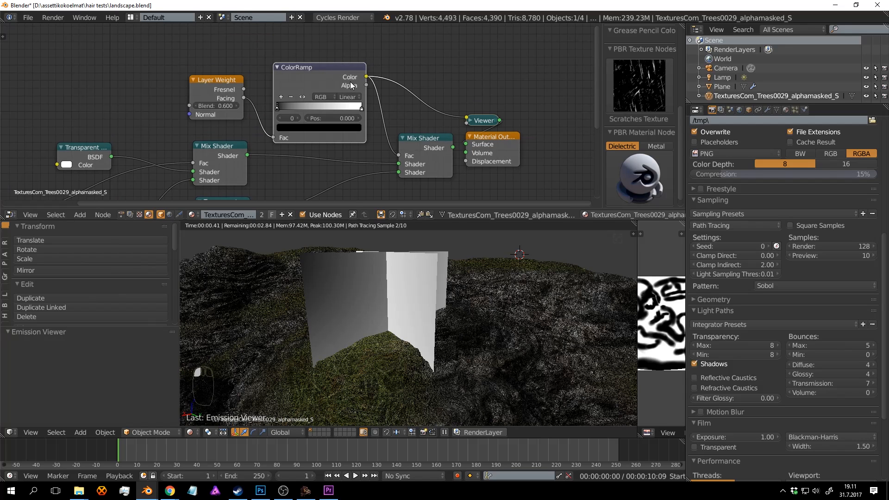
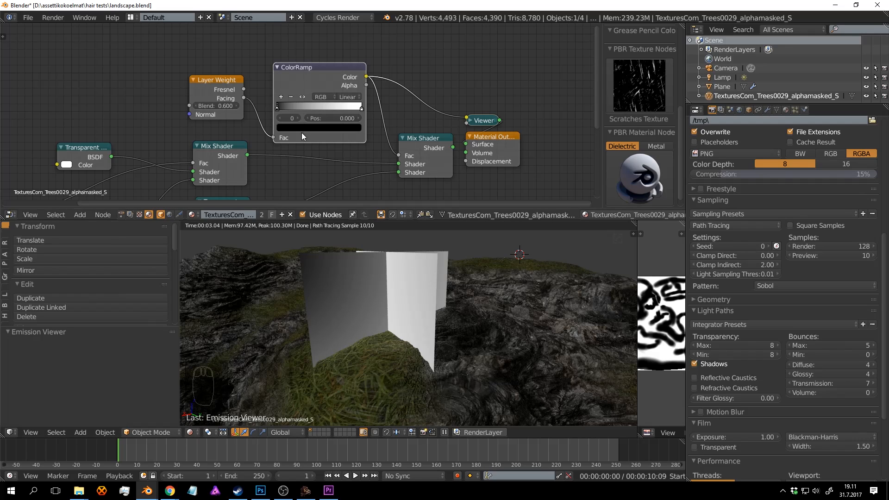
pyautogui.moveTo(278, 106); pyautogui.dragTo(307, 107)
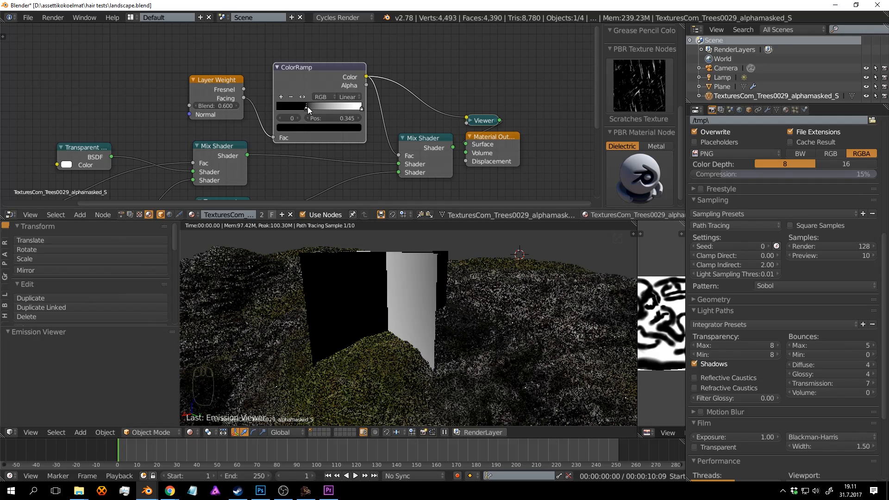
pyautogui.moveTo(361, 107); pyautogui.dragTo(309, 105)
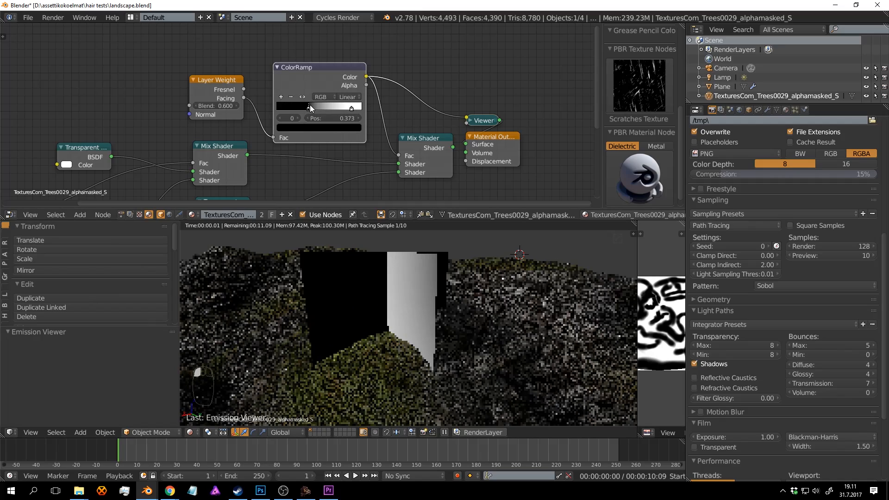
pyautogui.moveTo(524, 294); pyautogui.dragTo(425, 276, button='middle')
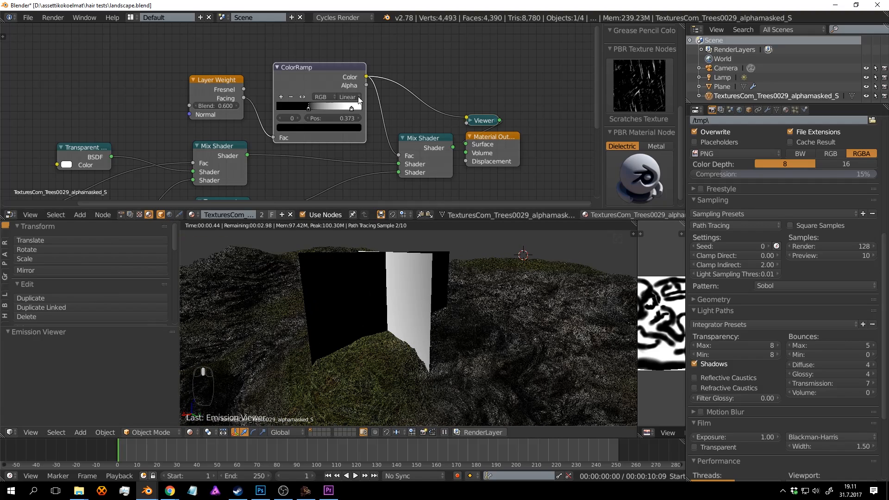
pyautogui.moveTo(349, 108); pyautogui.dragTo(338, 108)
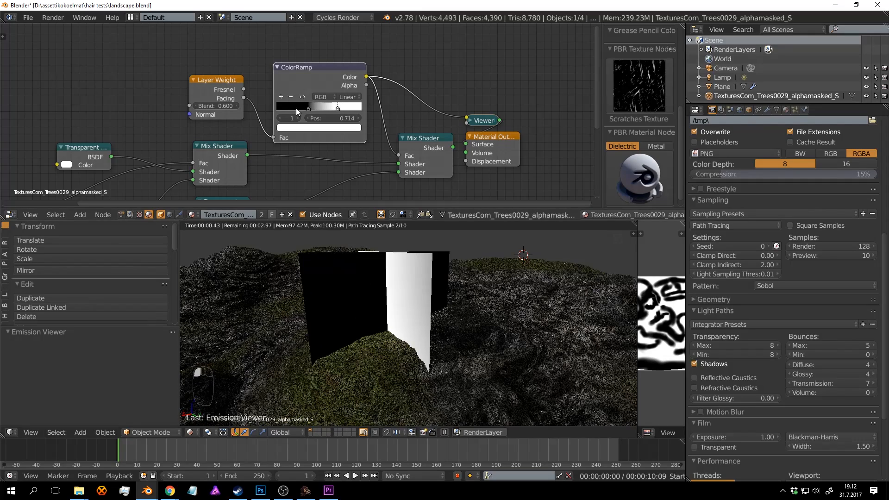
# Shift the ColorRamp's white stop slightly farther from the black stop and place the black stop at about 0.364.
pyautogui.moveTo(370, 227); pyautogui.dragTo(387, 220, button='middle')
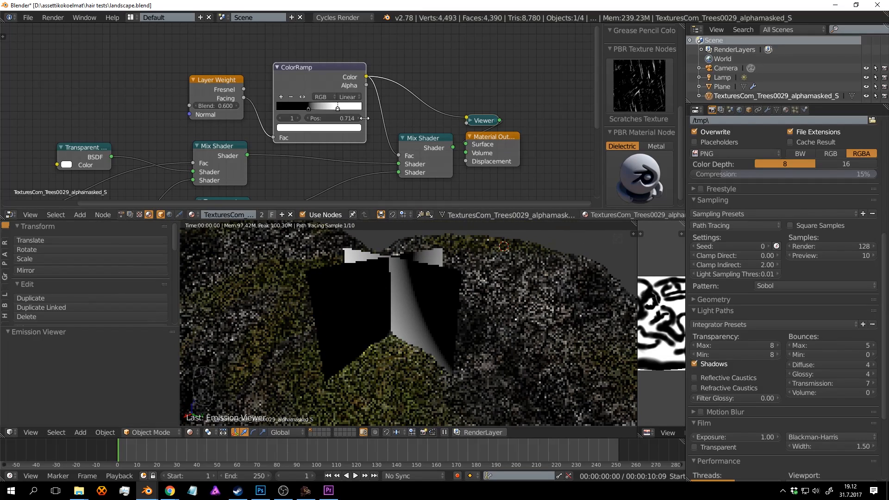
pyautogui.moveTo(342, 106)
pyautogui.mouseDown()
pyautogui.moveTo(348, 109)
pyautogui.moveTo(330, 107)
pyautogui.mouseUp()
pyautogui.moveTo(308, 105)
pyautogui.mouseDown()
pyautogui.moveTo(294, 106)
pyautogui.moveTo(308, 106)
pyautogui.mouseUp()
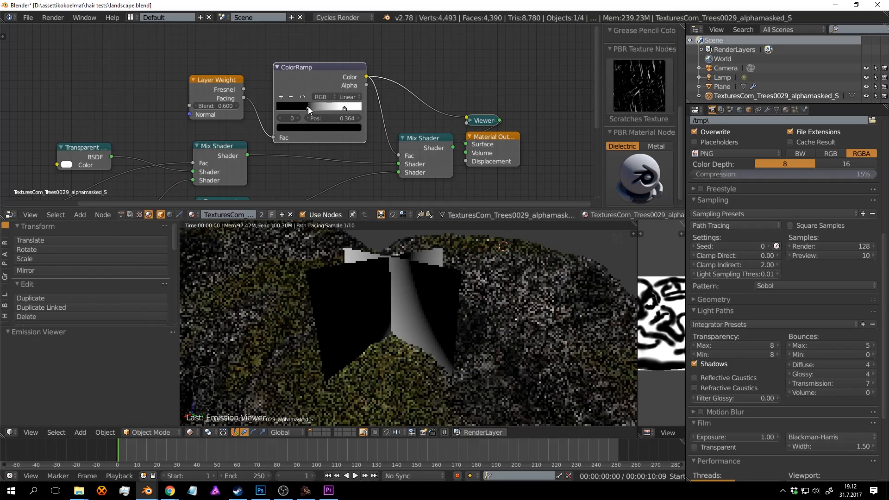
# Switch the material preview back to the final Mix Shader, check the rendered tree and save the file.
pyautogui.moveTo(451, 152); pyautogui.dragTo(407, 109, button='middle')
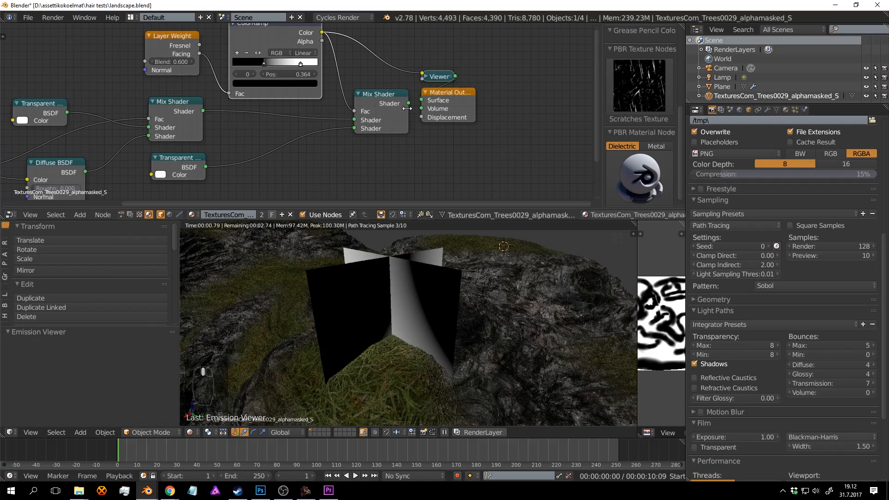
pyautogui.keyDown('ctrl'); pyautogui.keyDown('shift'); pyautogui.click(382, 95); pyautogui.keyUp('shift'); pyautogui.keyUp('ctrl')
pyautogui.hotkey('ctrl', 's')
pyautogui.click(489, 284)
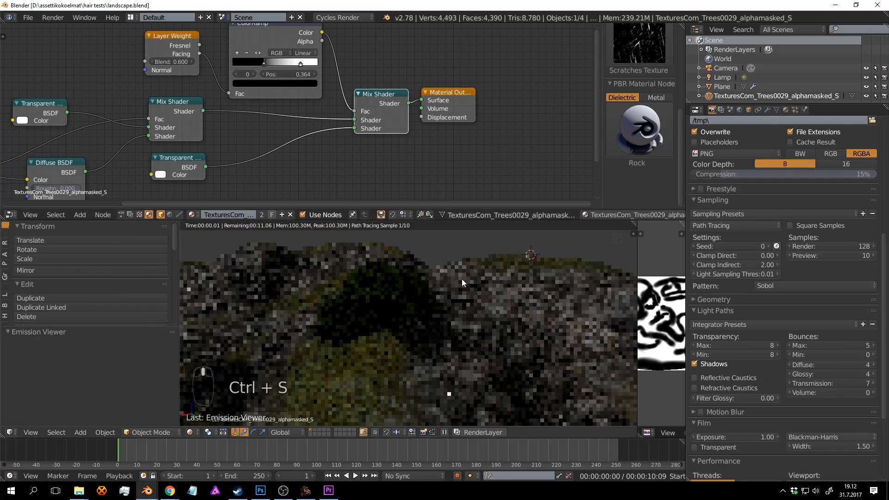
pyautogui.moveTo(462, 282)
pyautogui.mouseDown(button='middle')
pyautogui.moveTo(473, 283)
pyautogui.moveTo(441, 269)
pyautogui.moveTo(475, 276)
pyautogui.moveTo(468, 271)
pyautogui.moveTo(450, 275)
pyautogui.moveTo(475, 286)
pyautogui.moveTo(449, 290)
pyautogui.moveTo(428, 272)
pyautogui.moveTo(402, 288)
pyautogui.moveTo(493, 286)
pyautogui.moveTo(468, 284)
pyautogui.mouseUp(button='middle')
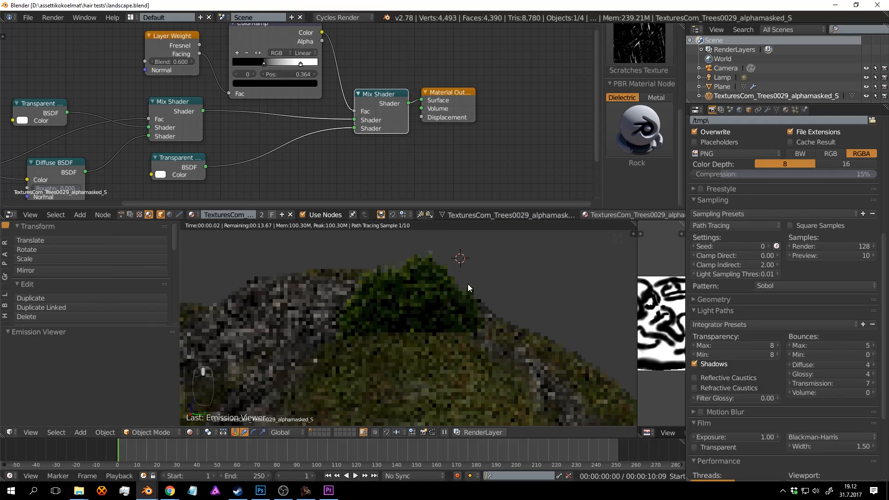
pyautogui.hotkey('ctrl', 's')
pyautogui.click(514, 280)
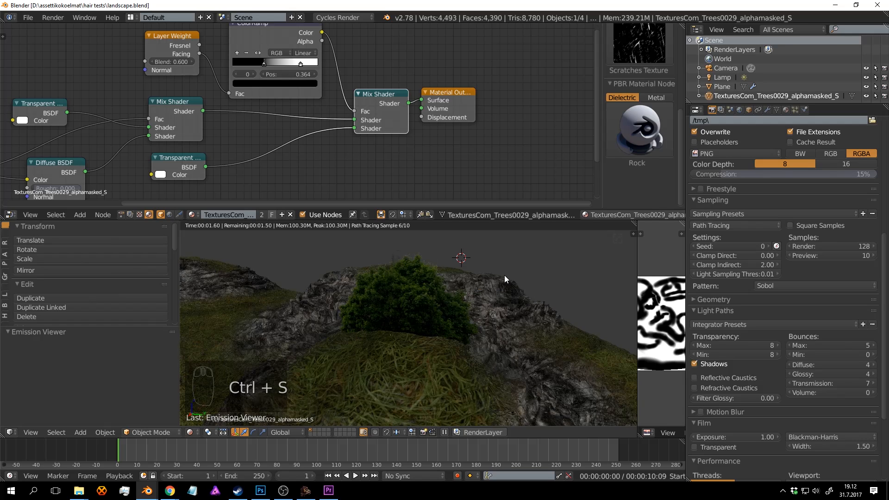
# Leave rendered shading in the 3D viewport and save the landscape file again.
pyautogui.moveTo(502, 276)
pyautogui.mouseDown(button='middle')
pyautogui.moveTo(519, 310)
pyautogui.moveTo(445, 293)
pyautogui.moveTo(445, 320)
pyautogui.moveTo(449, 313)
pyautogui.moveTo(402, 315)
pyautogui.moveTo(521, 301)
pyautogui.mouseUp(button='middle')
pyautogui.hotkey('shift', 'z')
pyautogui.hotkey('ctrl', 's')
pyautogui.scroll(-5, 448, 309)
pyautogui.scroll(-2, 345, 132)
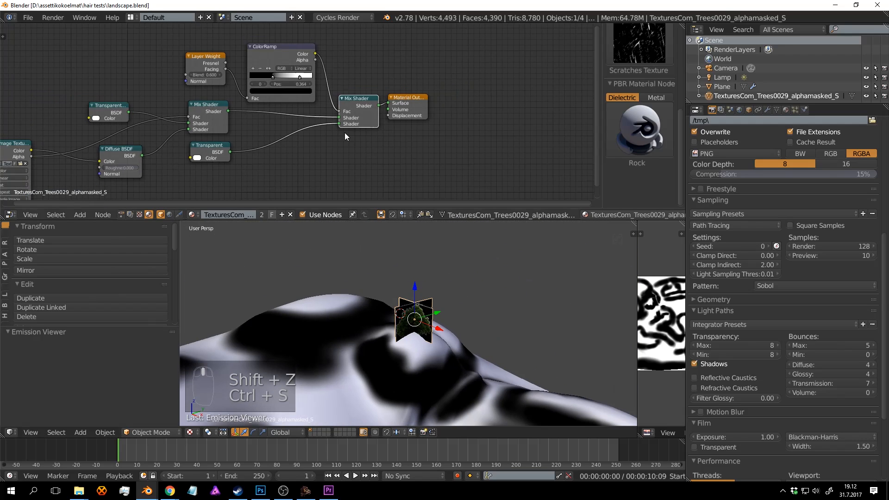
pyautogui.scroll(2, 345, 133)
pyautogui.scroll(3, 476, 342)
pyautogui.scroll(-3, 474, 341)
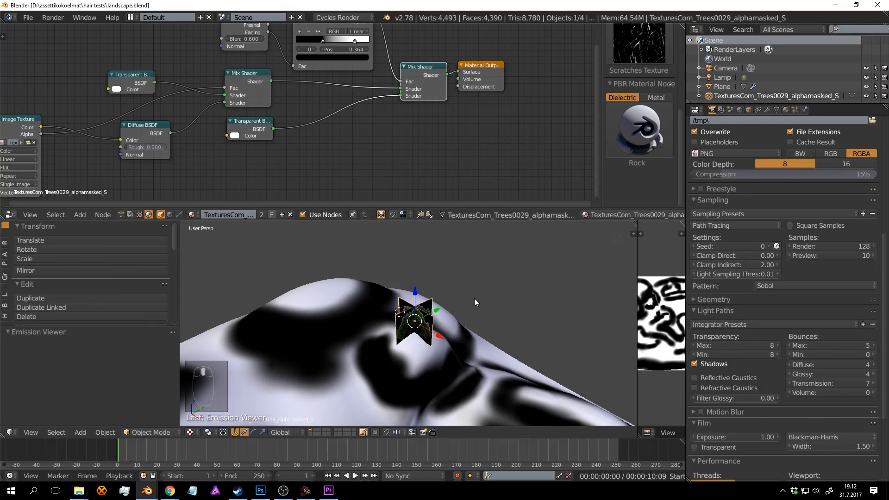
# Save the file and align the camera to a low view across the landscape with the tree on the far hilltop.
pyautogui.moveTo(474, 298); pyautogui.dragTo(455, 243, button='middle')
pyautogui.hotkey('ctrl', 's')
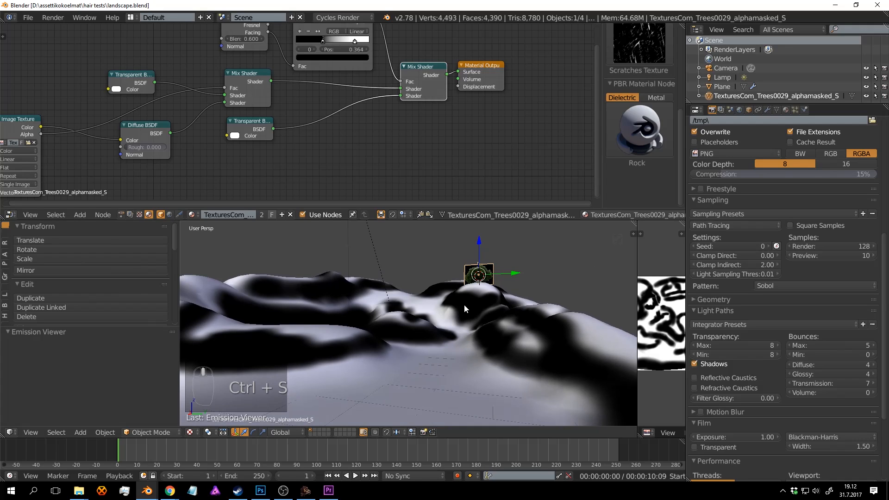
pyautogui.moveTo(463, 305); pyautogui.dragTo(434, 310, button='middle')
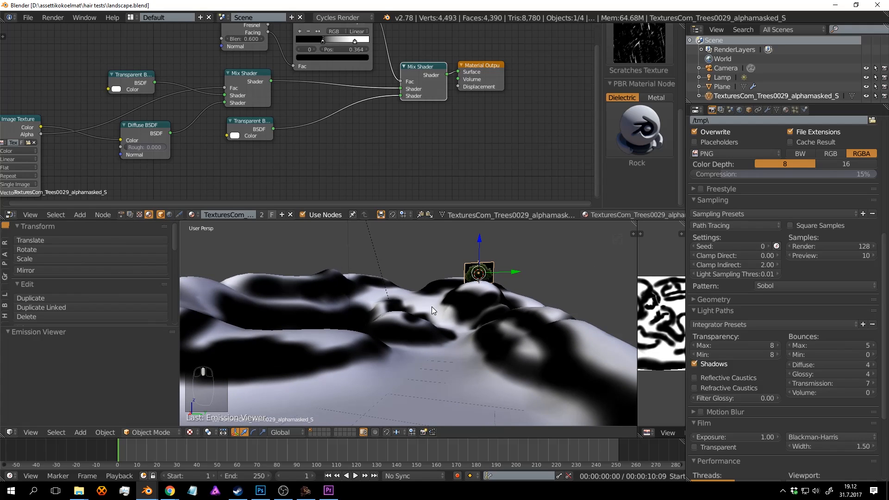
pyautogui.press('ctrl+alt+KP_0')
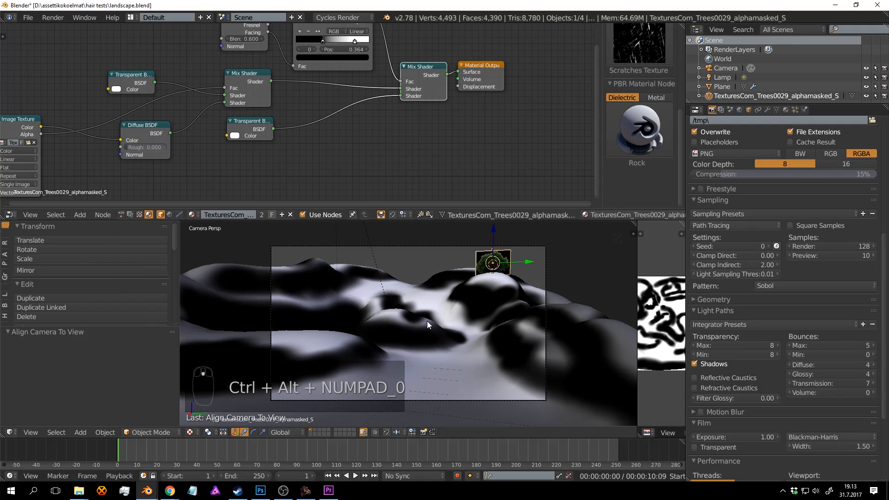
# Reframe the camera in walk navigation, backing away so the hills and the tree fit in the frame, and save the file.
pyautogui.hotkey('shift', 'f')
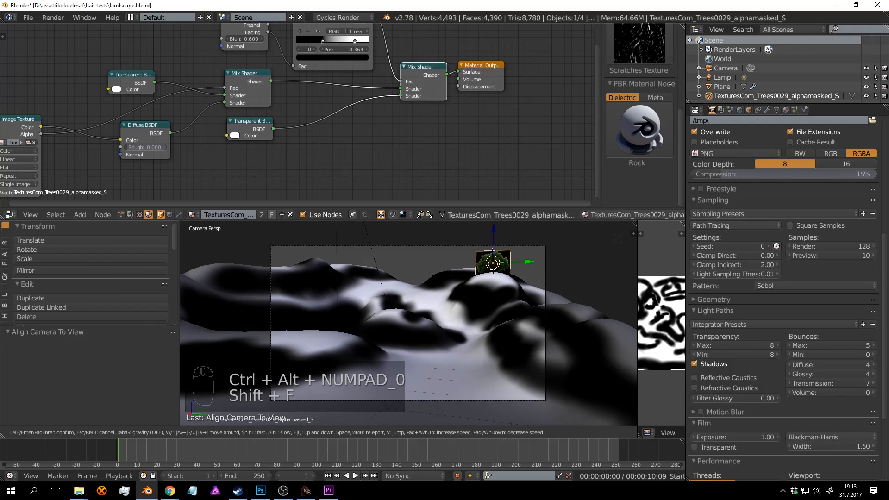
pyautogui.press('s')
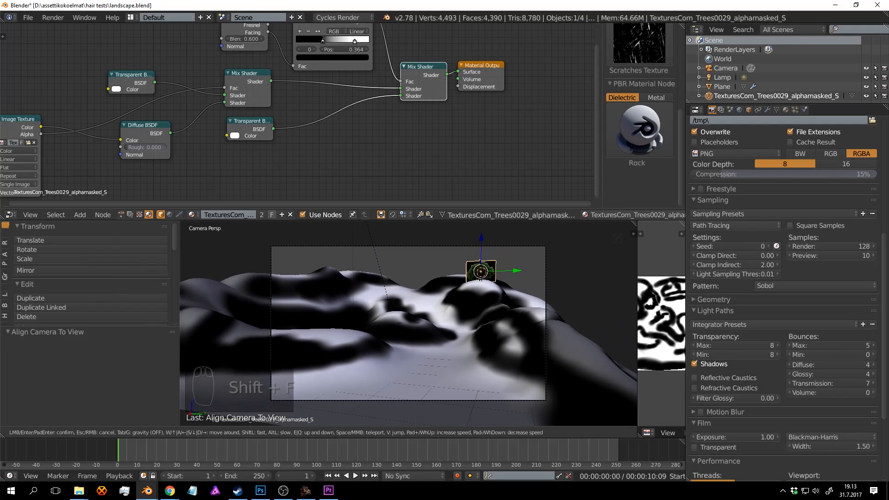
pyautogui.press('a')
pyautogui.press('s')
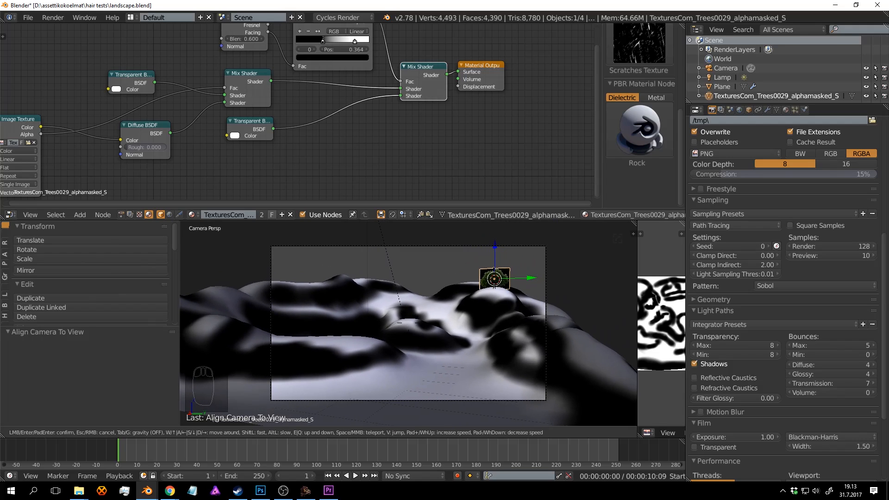
pyautogui.press('s')
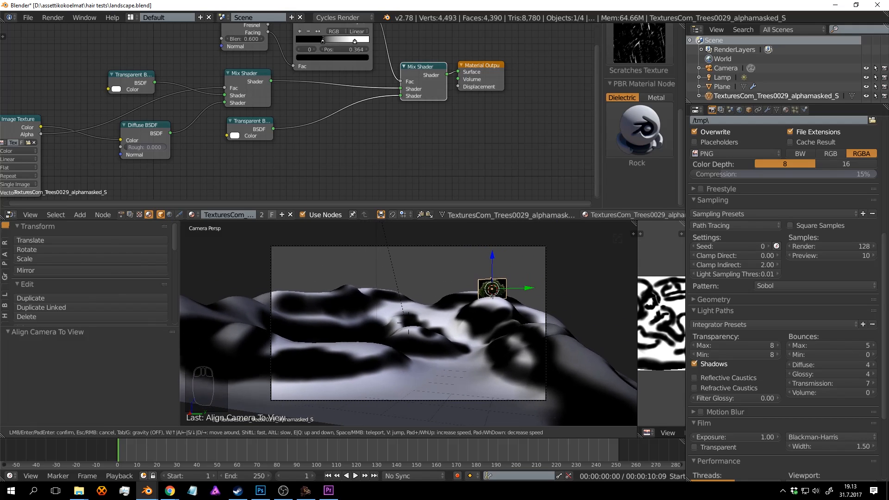
pyautogui.press('d')
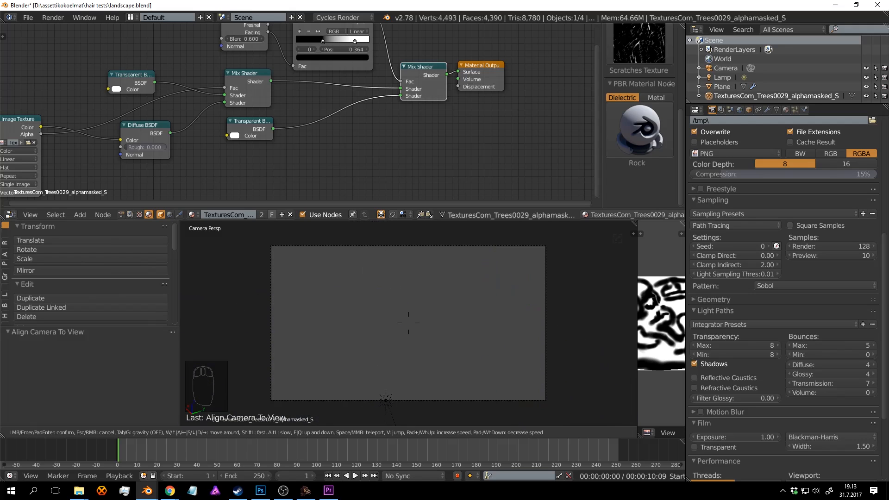
pyautogui.press('w')
pyautogui.press('s')
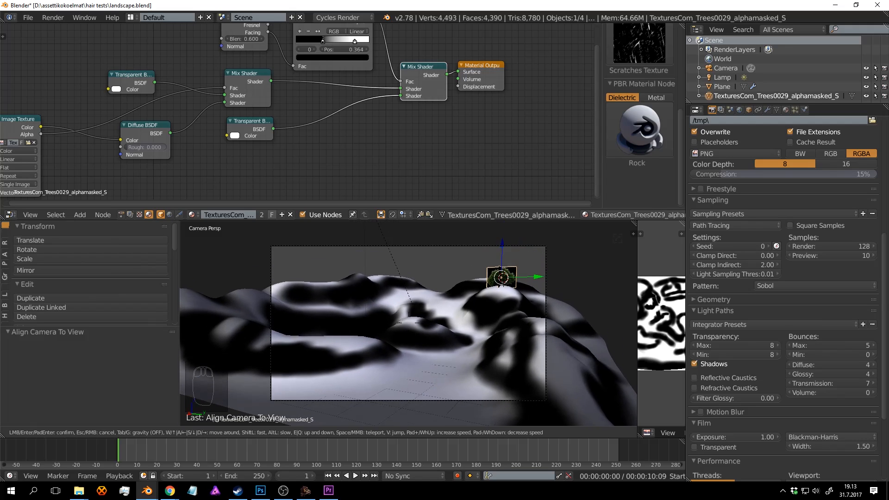
pyautogui.click(408, 323)
pyautogui.hotkey('ctrl', 's')
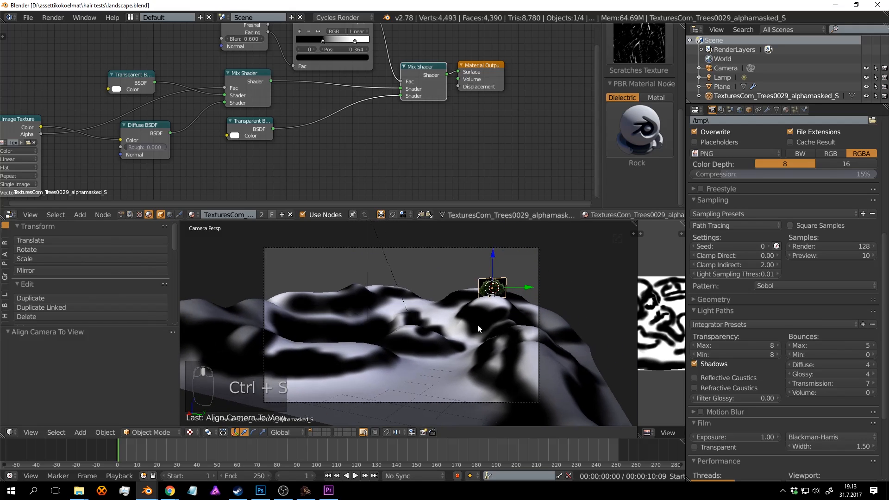
# Check the rendered camera view of the hills and tree, save the file and return to solid shading.
pyautogui.hotkey('shift', 'z')
pyautogui.click(588, 285)
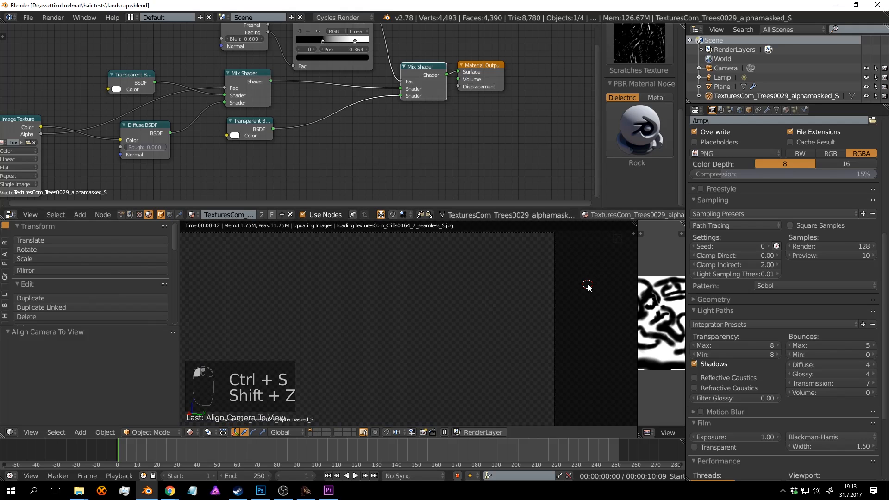
pyautogui.hotkey('ctrl', 's')
pyautogui.click(587, 284)
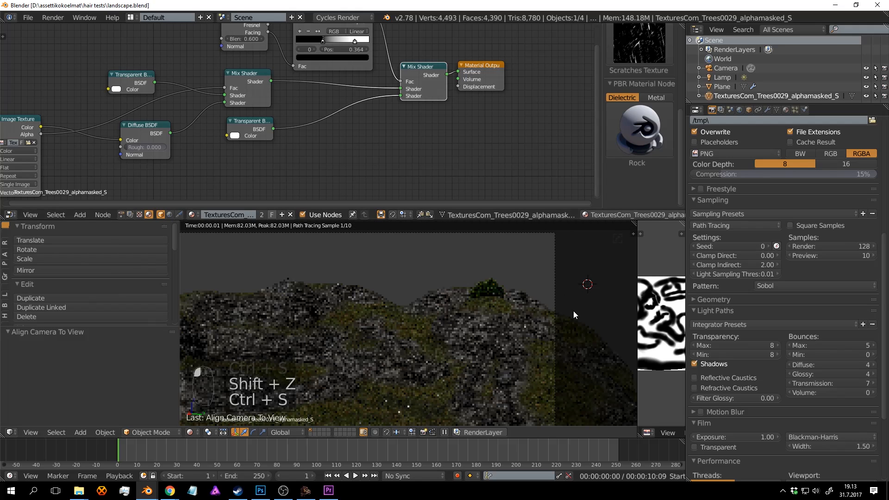
pyautogui.hotkey('shift', 'z')
pyautogui.hotkey('ctrl', 's')
# Rotate the lamp about -100.4° around the Z axis and save the landscape file.
pyautogui.rightClick(352, 240)
pyautogui.moveTo(360, 246); pyautogui.dragTo(501, 342, button='middle')
pyautogui.press('r')
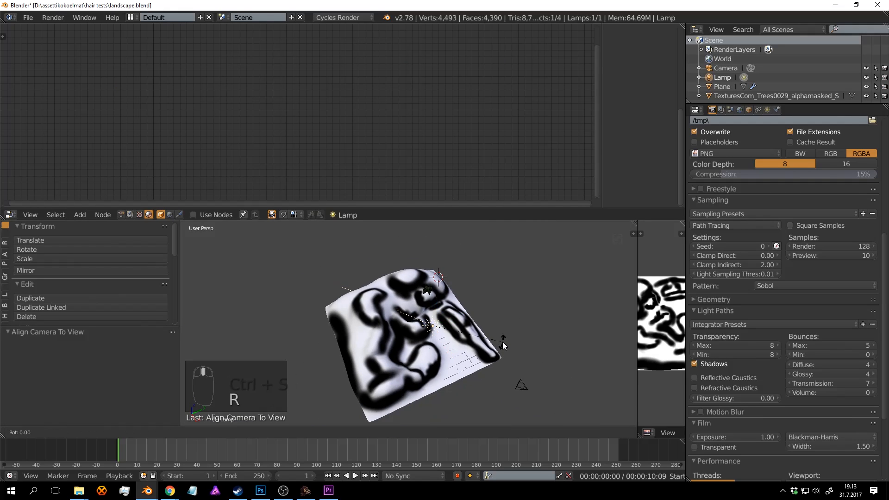
pyautogui.click(410, 379)
pyautogui.hotkey('ctrl', 's')
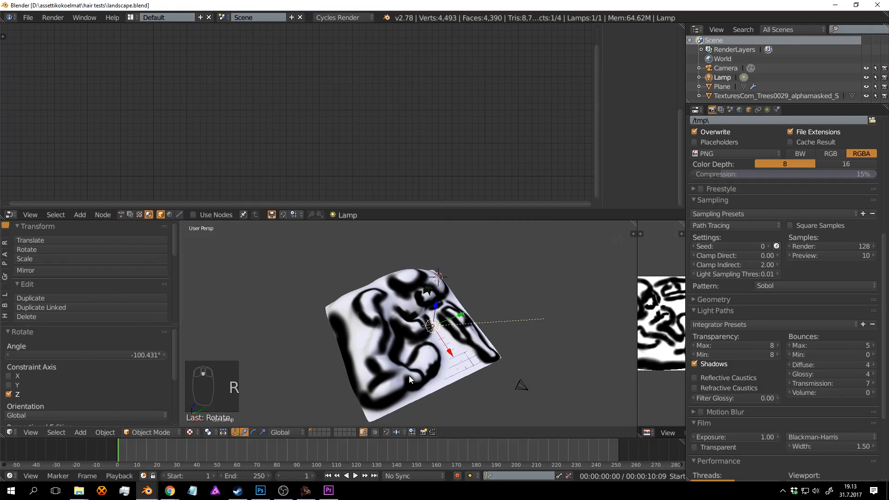
# From the camera view, rotate the lamp about a further -30° around Z and save the file.
pyautogui.press('KP_0')
pyautogui.hotkey('shift', 'z')
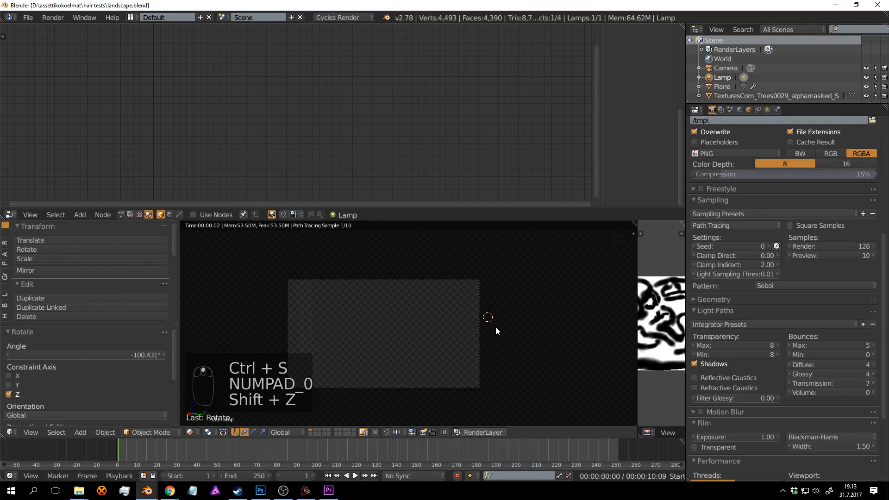
pyautogui.hotkey('shift', 'z')
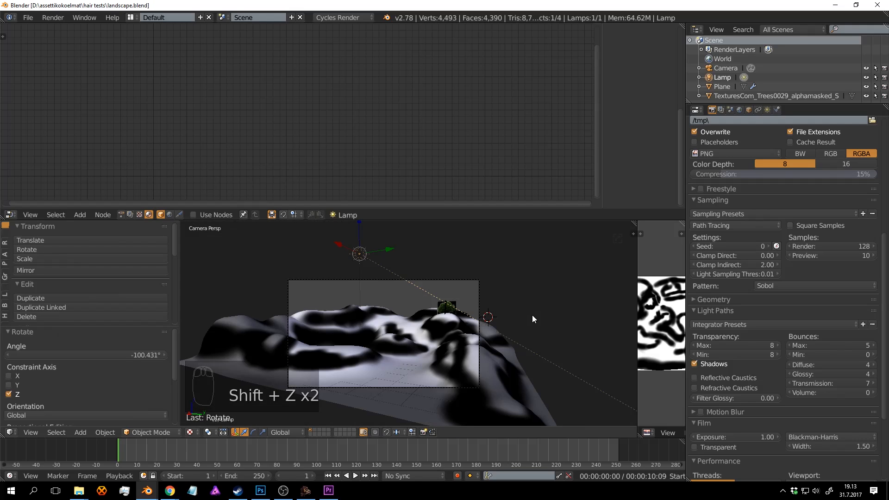
pyautogui.press('r')
pyautogui.click(462, 374)
pyautogui.hotkey('ctrl', 's')
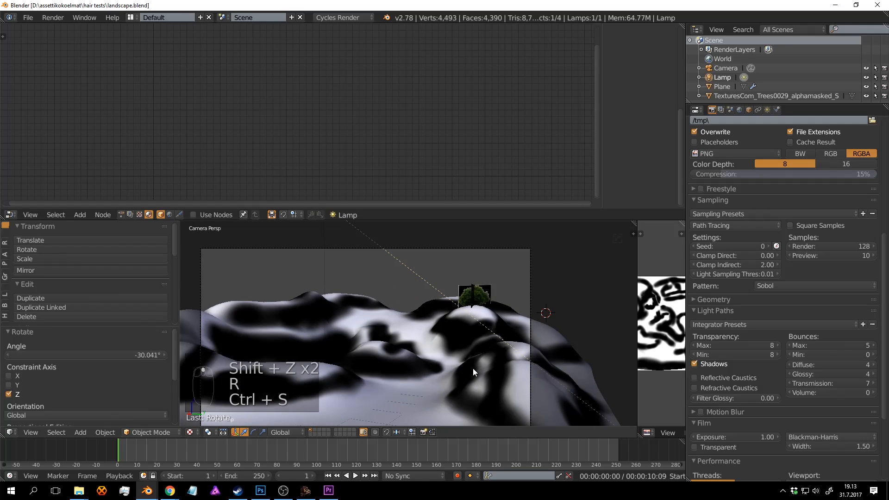
# Inspect the landscape lighting in rendered shading through the camera and save over landscape.blend.
pyautogui.hotkey('shift', 'z')
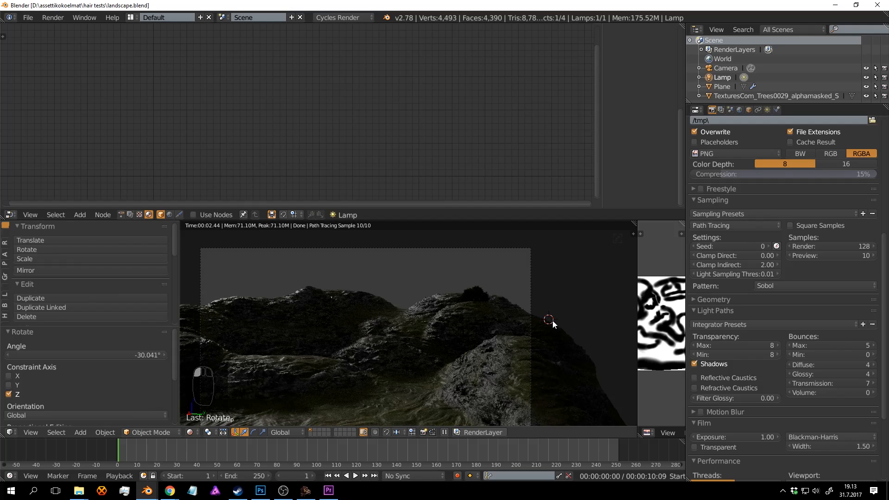
pyautogui.scroll(2, 550, 323)
pyautogui.hotkey('ctrl', 's')
pyautogui.click(483, 309)
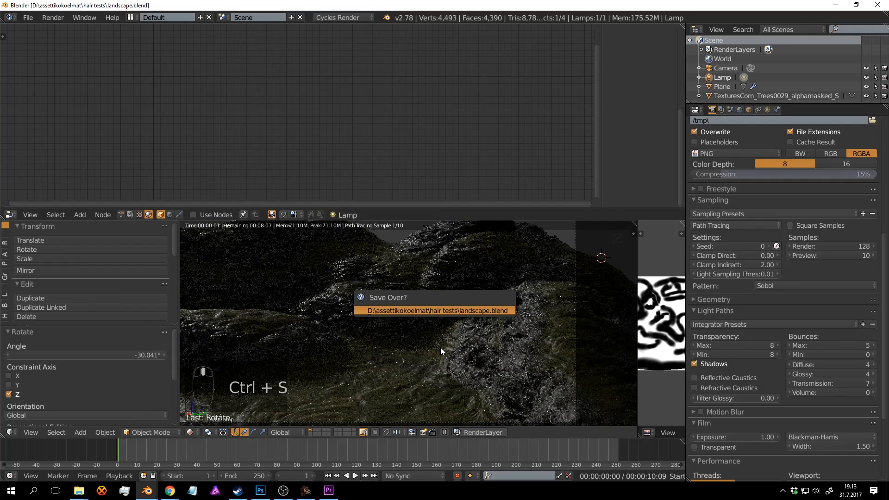
pyautogui.moveTo(441, 347)
pyautogui.keyDown('shift'); pyautogui.mouseDown(button='middle')
pyautogui.moveTo(487, 293)
pyautogui.moveTo(496, 298)
pyautogui.moveTo(475, 381)
pyautogui.mouseUp(button='middle'); pyautogui.keyUp('shift')
pyautogui.hotkey('ctrl', 's')
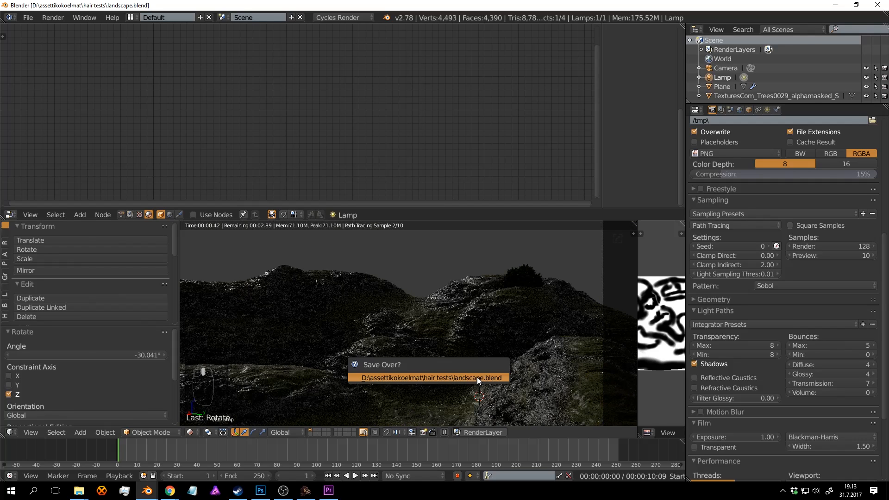
pyautogui.click(477, 377)
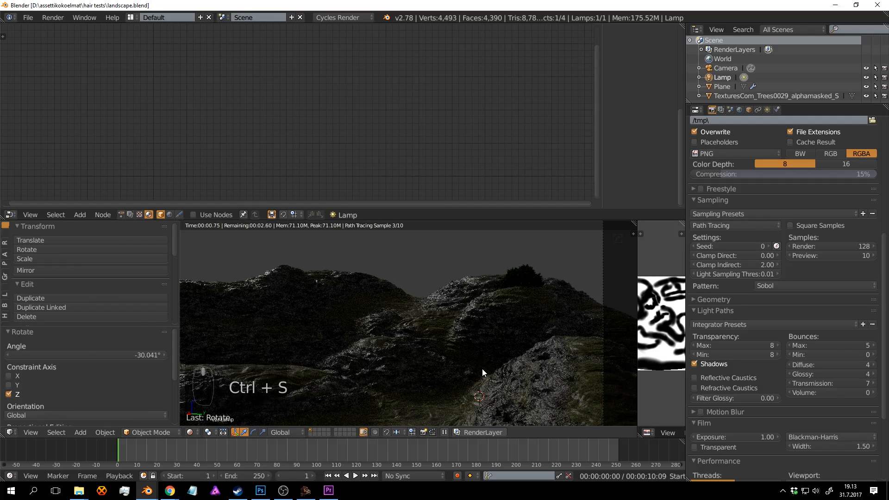
# In the terrain plane's landscape material, cut the ColorRamp link feeding the Rock node's Roughness and save the file.
pyautogui.rightClick(494, 321)
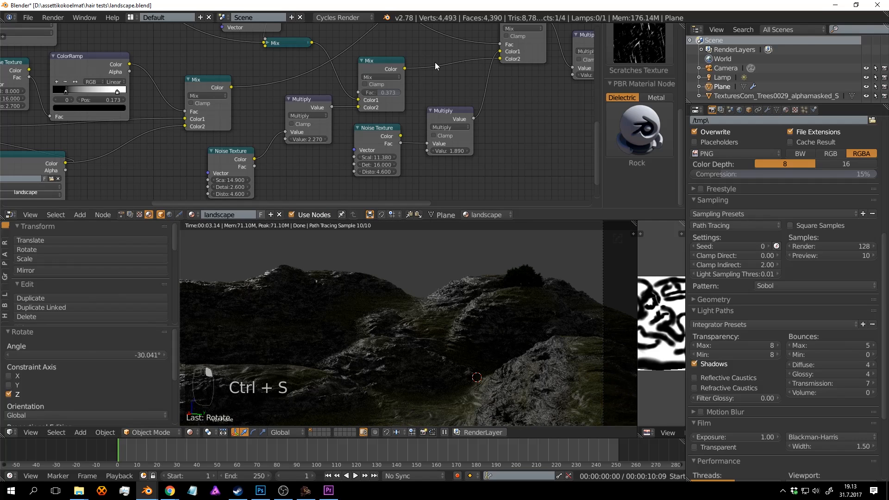
pyautogui.moveTo(434, 62); pyautogui.dragTo(401, 170, button='middle')
pyautogui.scroll(-5, 394, 165)
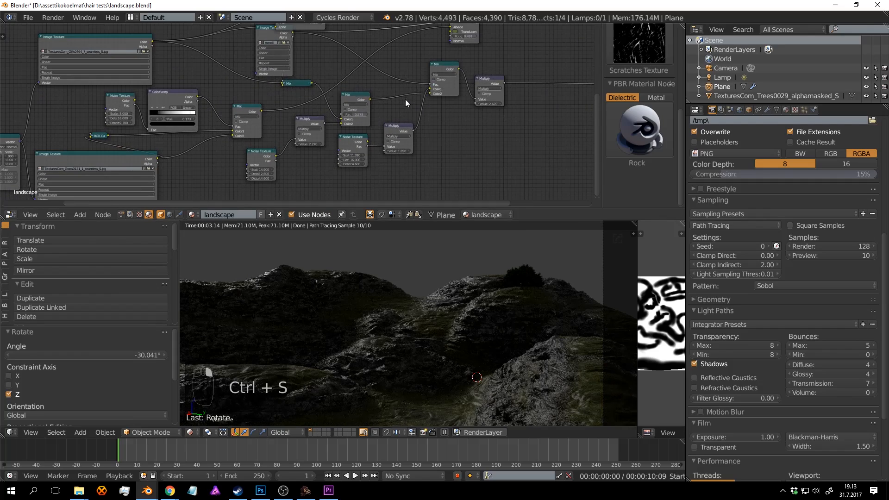
pyautogui.moveTo(368, 84); pyautogui.dragTo(315, 186, button='middle')
pyautogui.scroll(-4, 316, 187)
pyautogui.scroll(3, 341, 148)
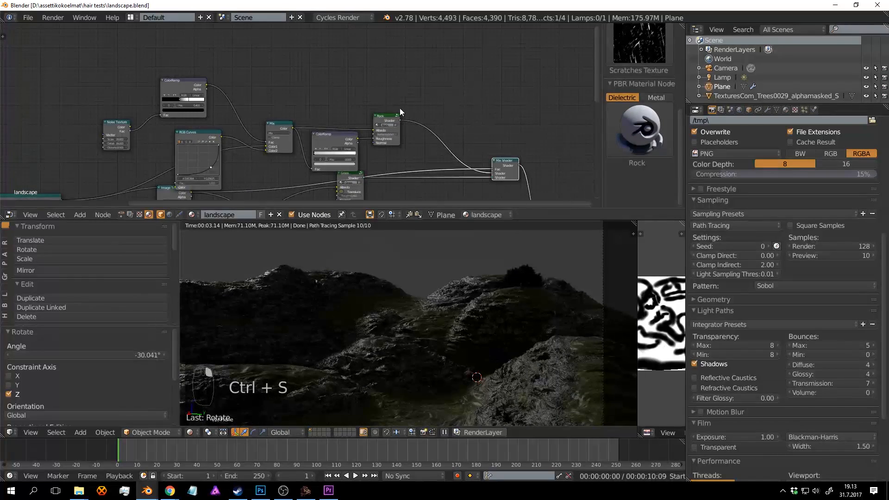
pyautogui.moveTo(399, 111); pyautogui.dragTo(450, 86)
pyautogui.moveTo(447, 88); pyautogui.dragTo(339, 94, button='middle')
pyautogui.scroll(5, 331, 98)
pyautogui.moveTo(295, 156)
pyautogui.mouseDown(button='middle')
pyautogui.moveTo(309, 131)
pyautogui.moveTo(309, 148)
pyautogui.mouseUp(button='middle')
pyautogui.keyDown('ctrl'); pyautogui.moveTo(311, 126); pyautogui.dragTo(308, 121, button='right'); pyautogui.keyUp('ctrl')
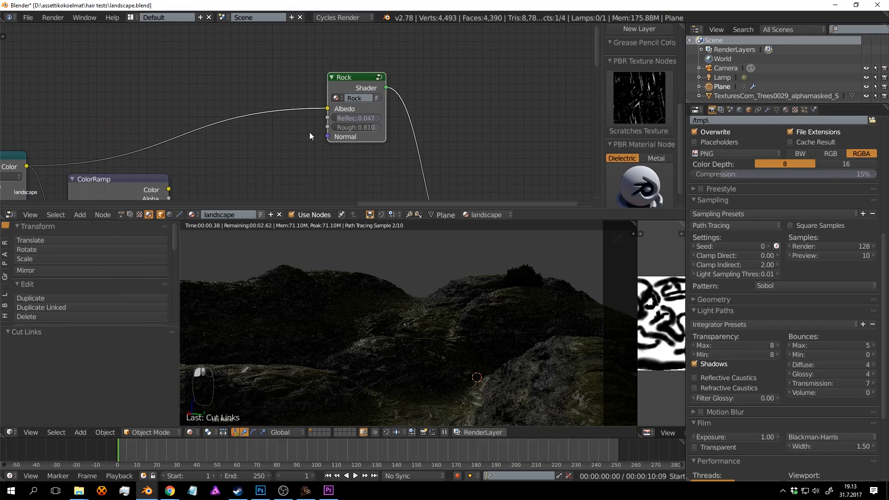
pyautogui.hotkey('ctrl', 's')
pyautogui.click(310, 132)
# Connect the Mix node's Color output to the Rock node's Reflectivity input and save the file.
pyautogui.moveTo(291, 154); pyautogui.dragTo(319, 111, button='middle')
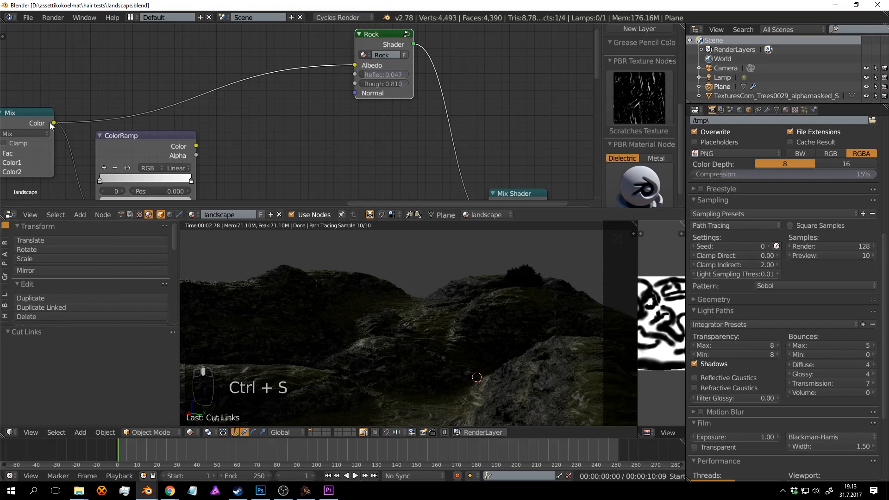
pyautogui.moveTo(54, 123); pyautogui.dragTo(299, 92)
pyautogui.moveTo(355, 74); pyautogui.dragTo(354, 74)
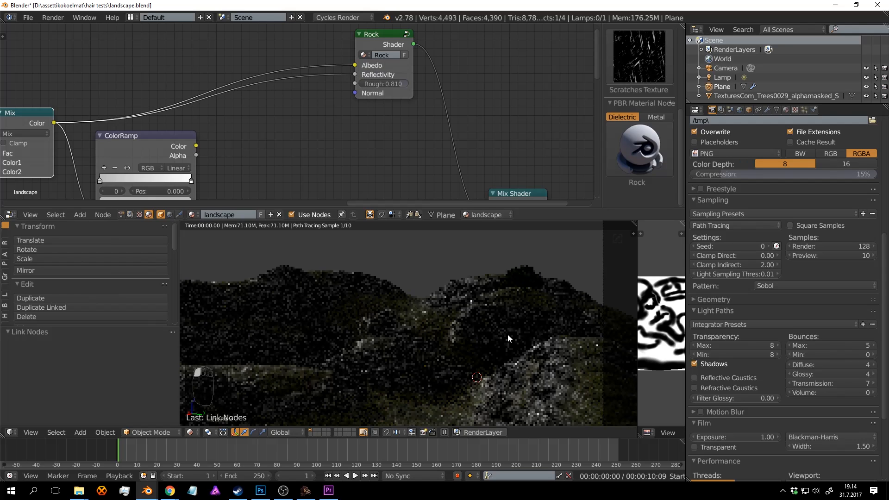
pyautogui.hotkey('ctrl', 's')
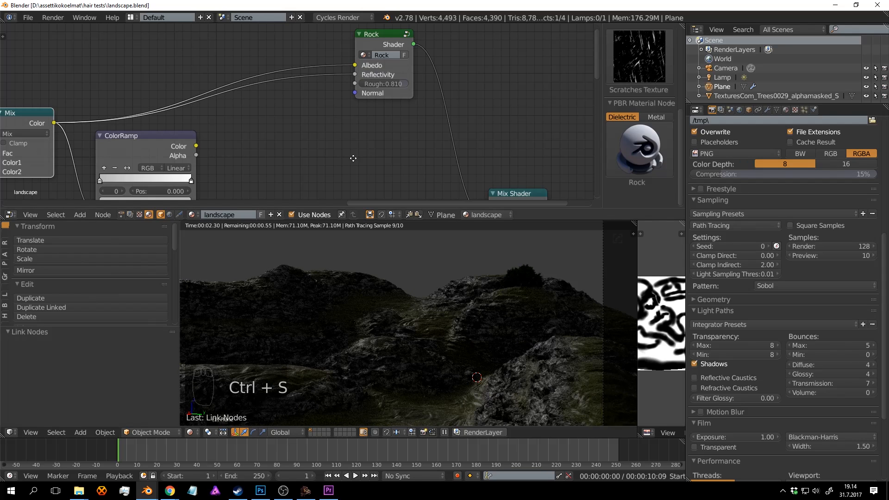
# Duplicate the ColorRamp and insert the copy on the link between the Mix node and the Rock node's Reflectivity.
pyautogui.moveTo(354, 159); pyautogui.dragTo(363, 194, button='middle')
pyautogui.moveTo(240, 176); pyautogui.dragTo(300, 118, button='middle')
pyautogui.click(233, 116)
pyautogui.hotkey('shift', 'd')
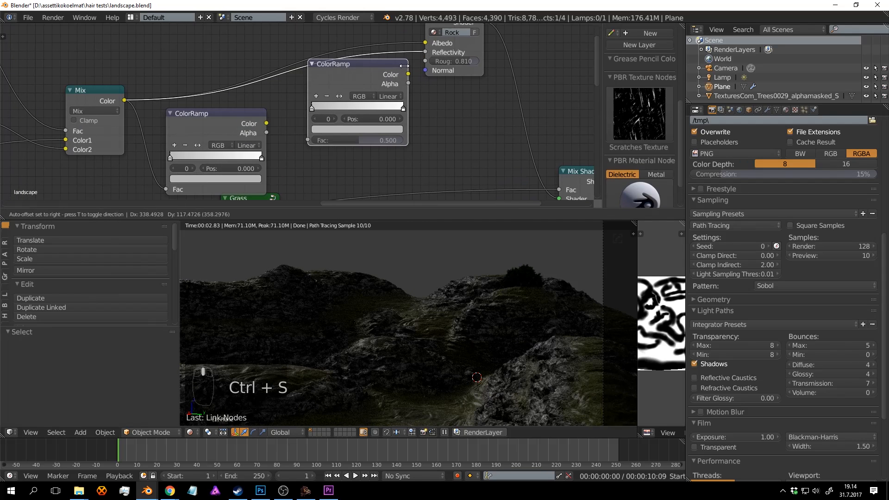
pyautogui.click(389, 66)
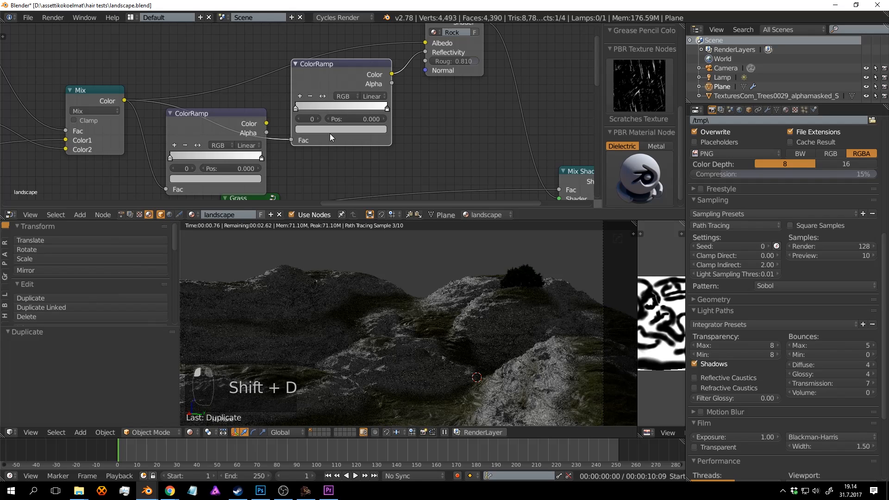
# Change the first stop of the Reflectivity ColorRamp to black and save the file.
pyautogui.click(364, 131)
pyautogui.moveTo(368, 156); pyautogui.dragTo(376, 199)
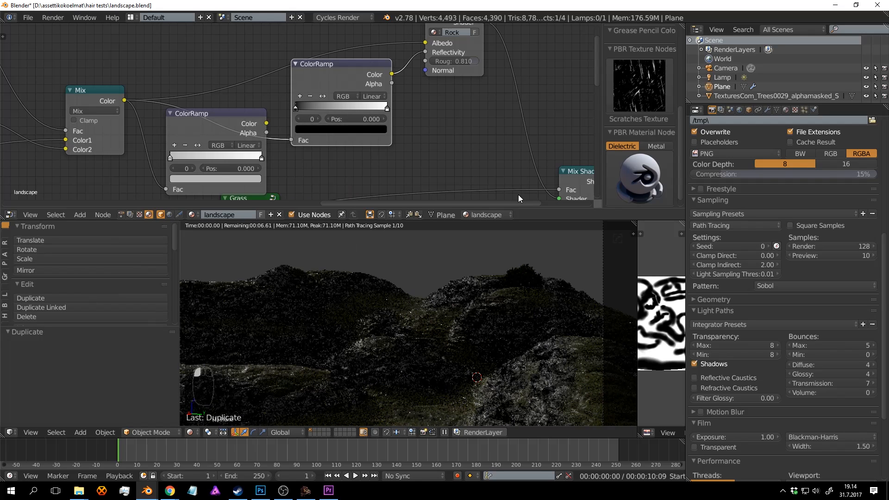
pyautogui.hotkey('ctrl', 's')
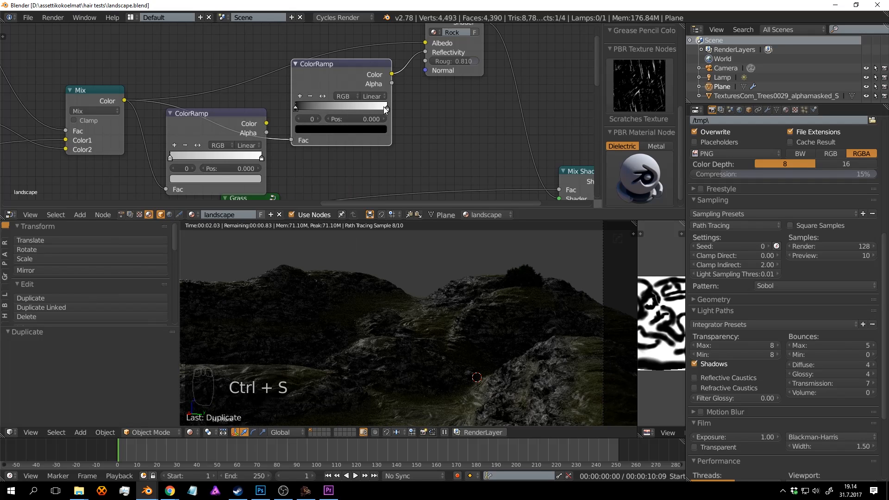
# Move the Reflectivity ColorRamp's white stop to about 0.332, preview the ramp on the terrain and select its black stop.
pyautogui.moveTo(384, 109); pyautogui.dragTo(324, 107)
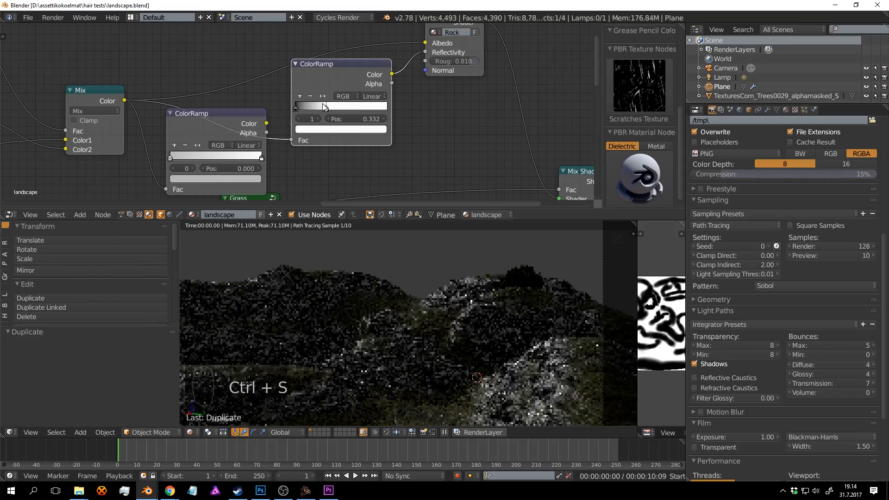
pyautogui.keyDown('ctrl'); pyautogui.keyDown('shift'); pyautogui.click(339, 66); pyautogui.keyUp('shift'); pyautogui.keyUp('ctrl')
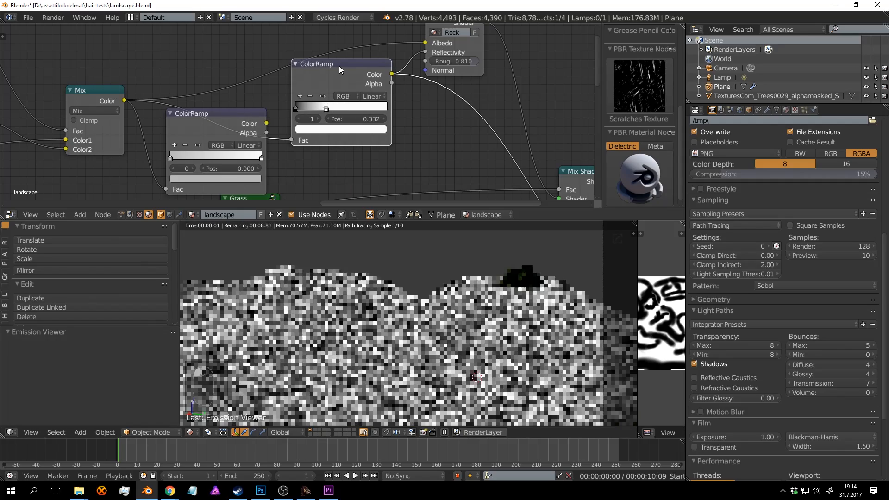
pyautogui.click(298, 106)
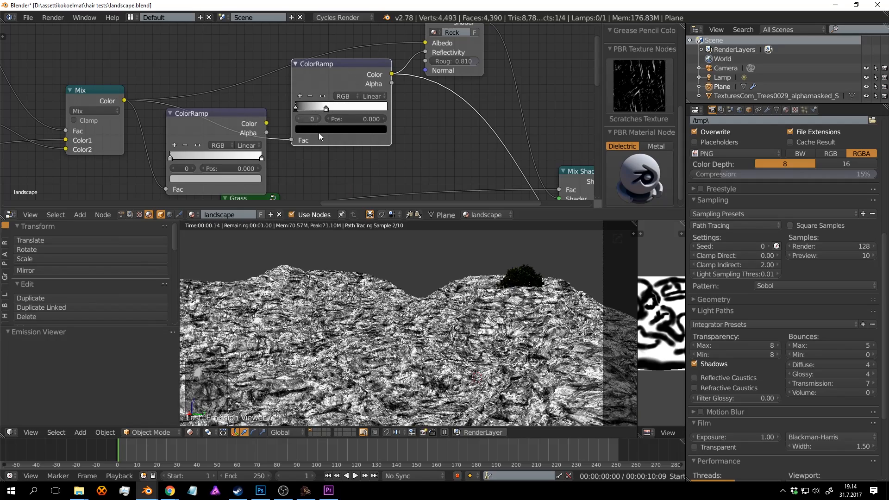
# Lighten the Reflectivity ColorRamp's black stop to about 0.167 grey, preview the Rock shader on the terrain and save the file.
pyautogui.click(318, 130)
pyautogui.click(319, 129)
pyautogui.click(319, 129)
pyautogui.moveTo(368, 194); pyautogui.dragTo(367, 144)
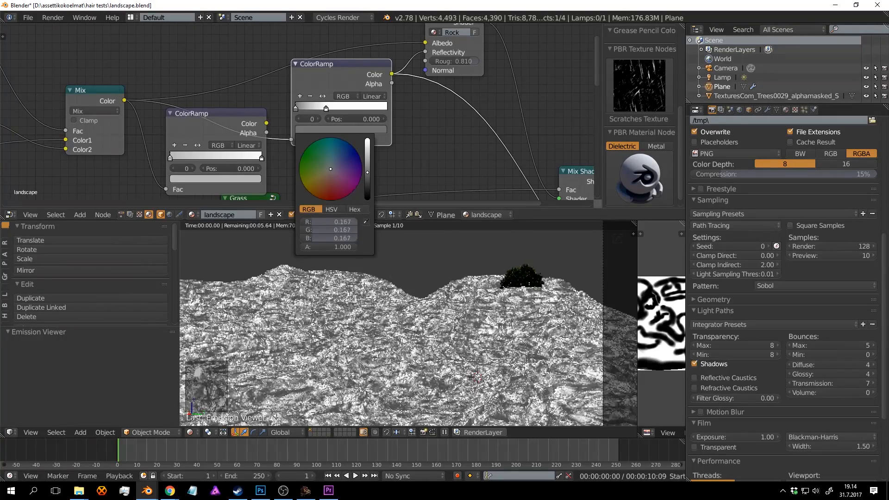
pyautogui.moveTo(437, 93); pyautogui.dragTo(395, 137, button='middle')
pyautogui.keyDown('ctrl'); pyautogui.keyDown('shift'); pyautogui.click(415, 53); pyautogui.keyUp('shift'); pyautogui.keyUp('ctrl')
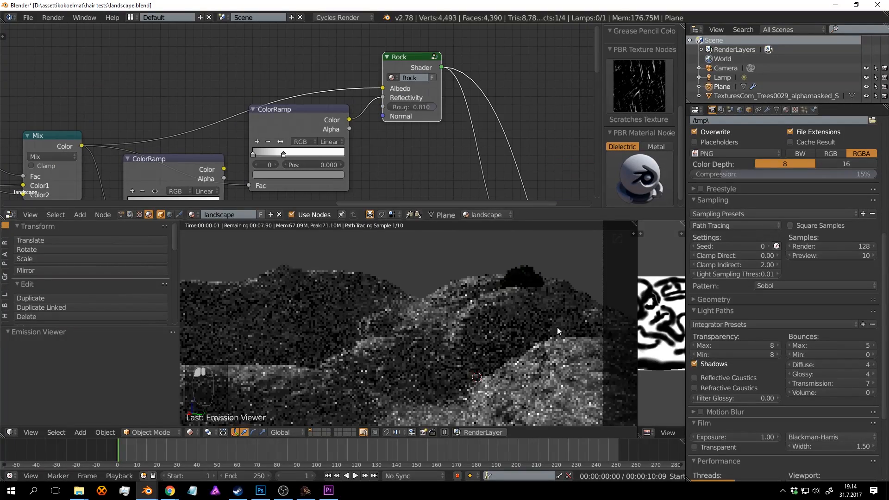
pyautogui.hotkey('ctrl', 's')
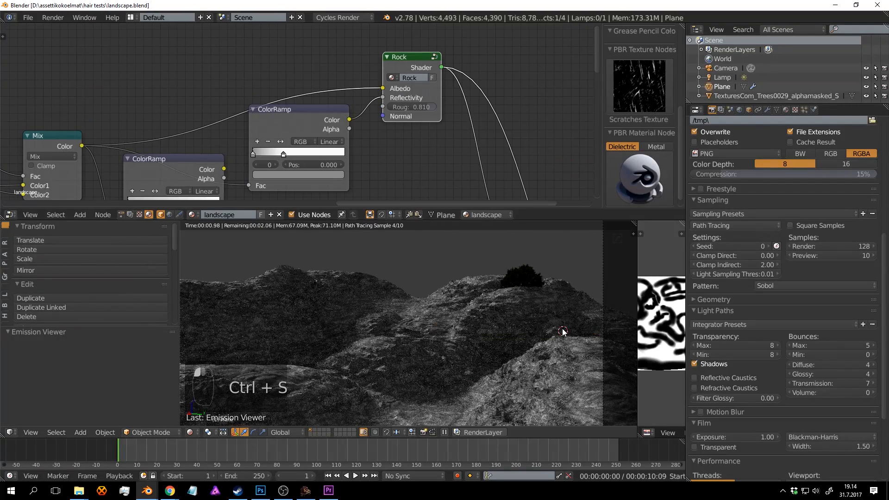
# Flip the Reflectivity ColorRamp and move its white stop to about 0.395.
pyautogui.click(280, 141)
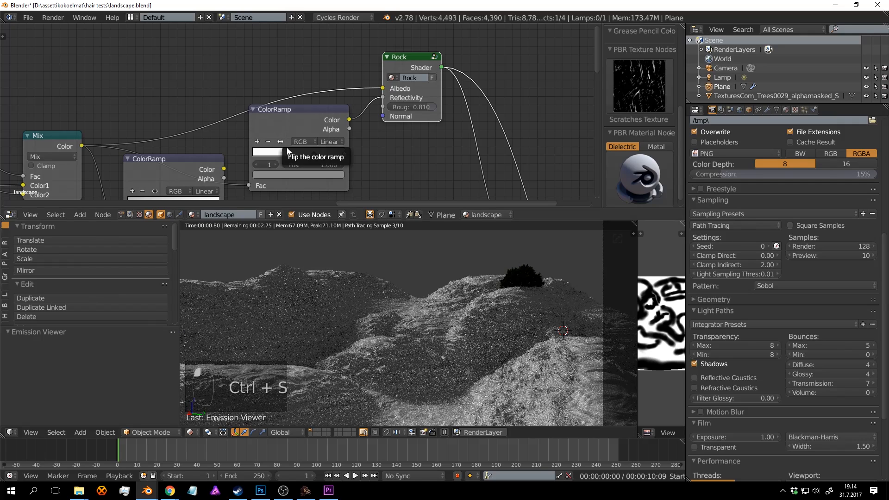
pyautogui.moveTo(313, 155); pyautogui.dragTo(289, 155)
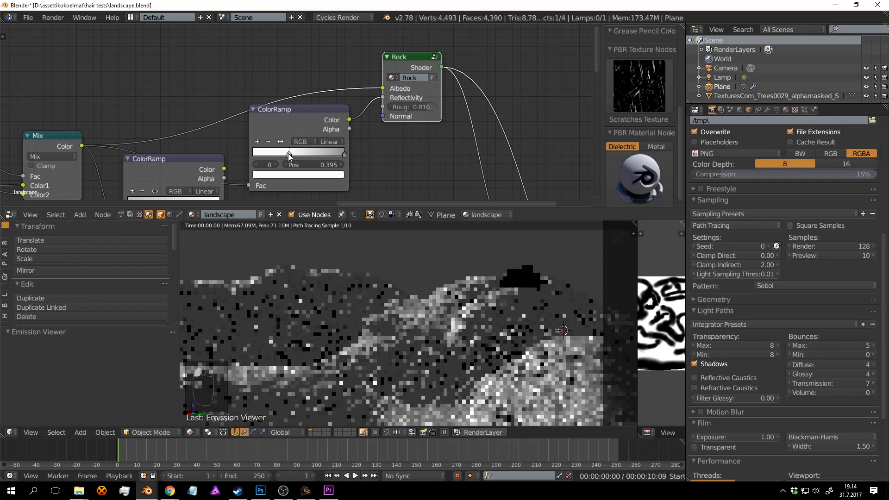
# Darken the Reflectivity ColorRamp's grey end stop to about 0.093 and save the file.
pyautogui.click(344, 153)
pyautogui.click(334, 176)
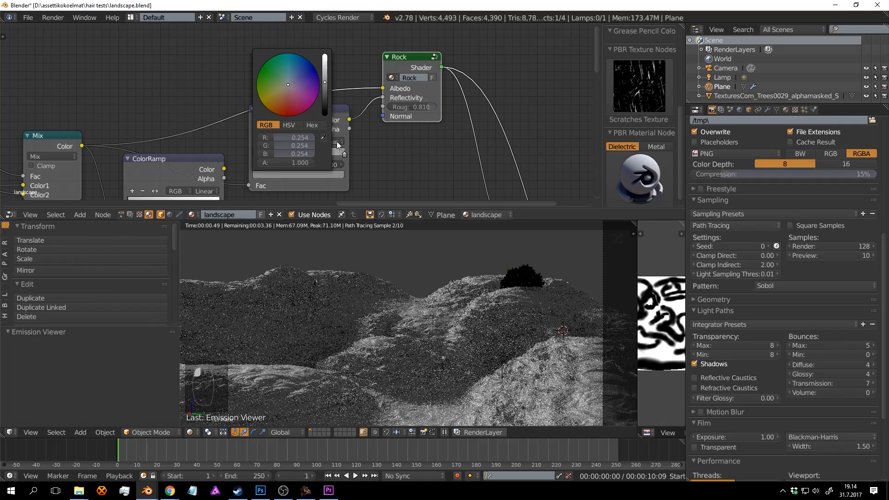
pyautogui.click(326, 99)
pyautogui.moveTo(326, 99); pyautogui.dragTo(326, 94)
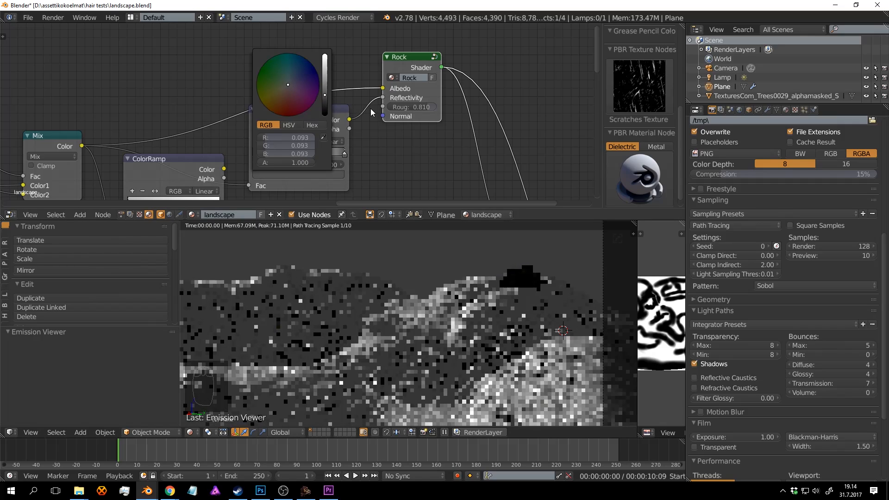
pyautogui.hotkey('ctrl', 's')
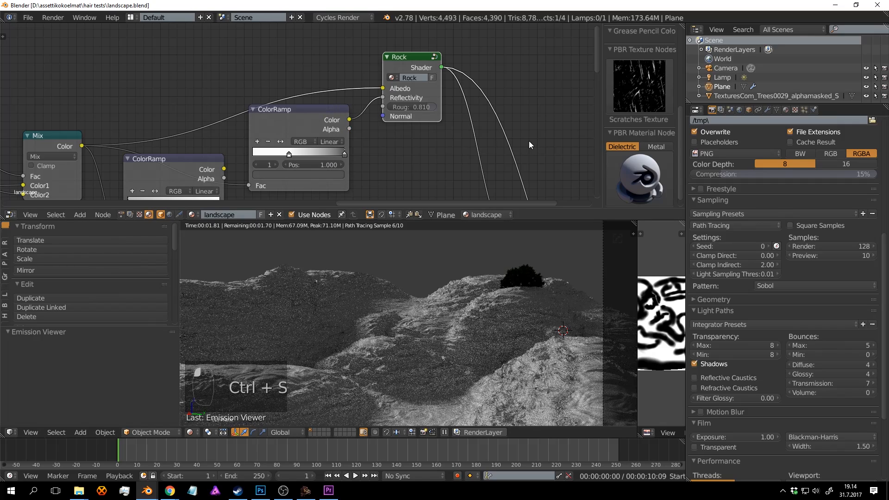
# Lower the Rock node's roughness to about 0.328 and save the file.
pyautogui.scroll(-2, 517, 151)
pyautogui.moveTo(522, 154); pyautogui.dragTo(386, 32, button='middle')
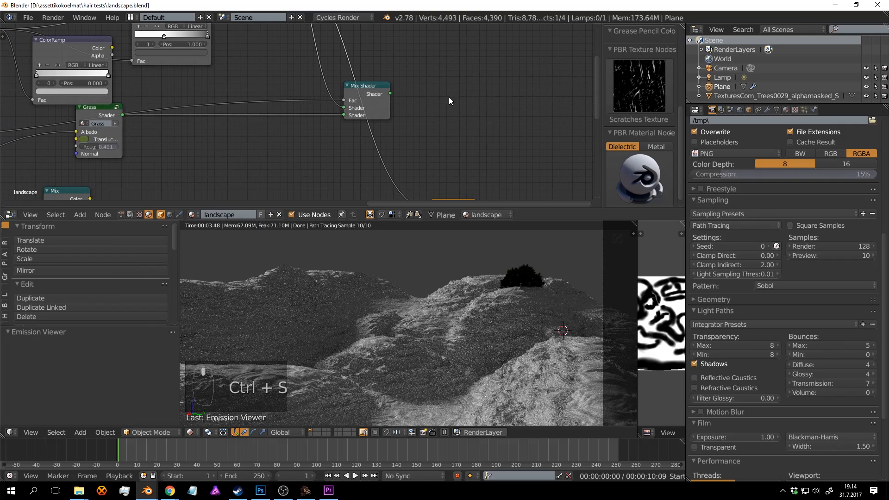
pyautogui.moveTo(446, 109); pyautogui.dragTo(475, 170, button='middle')
pyautogui.scroll(4, 310, 127)
pyautogui.scroll(2, 309, 128)
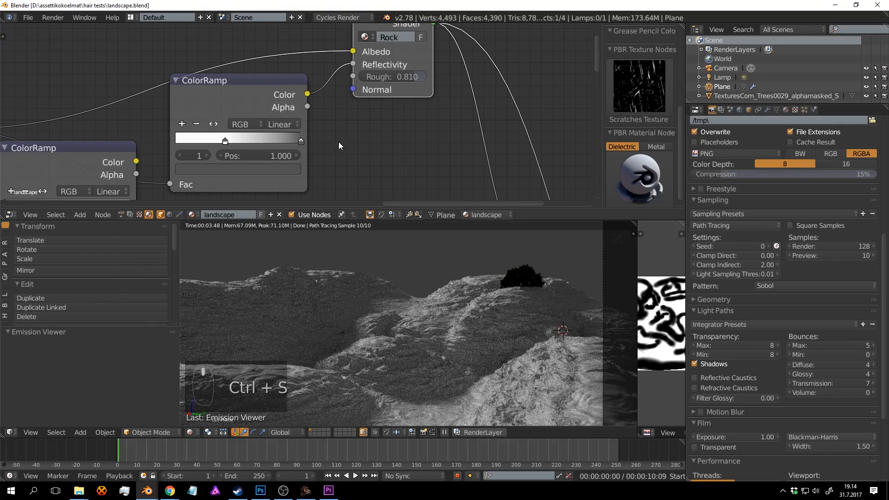
pyautogui.moveTo(415, 76); pyautogui.dragTo(385, 76)
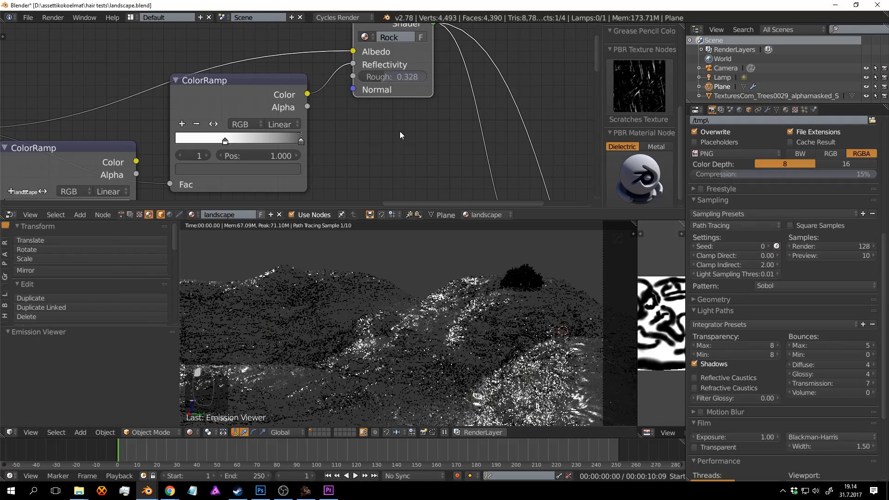
pyautogui.hotkey('ctrl', 's')
pyautogui.press('Return')
# Preview the Mix node's color on the terrain, return the preview to the Rock shader and save the file.
pyautogui.scroll(-1, 231, 107)
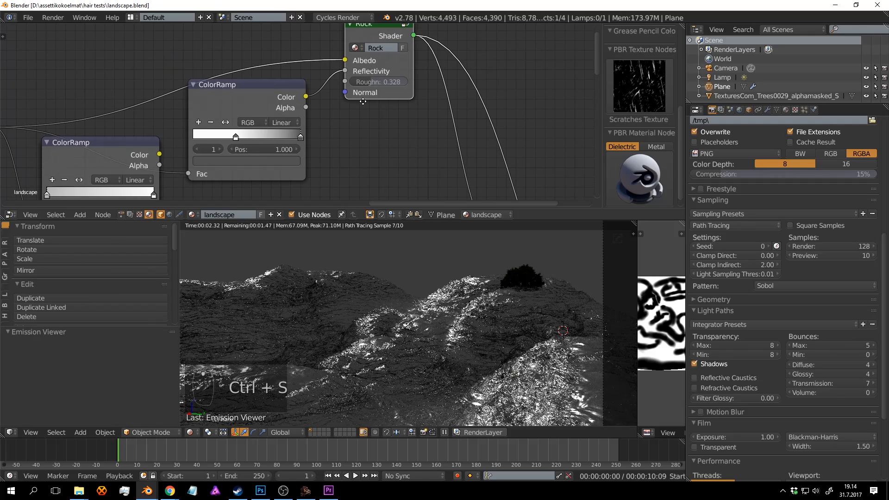
pyautogui.moveTo(231, 107); pyautogui.dragTo(458, 114, button='middle')
pyautogui.scroll(-2, 283, 121)
pyautogui.moveTo(276, 123); pyautogui.dragTo(266, 93, button='middle')
pyautogui.scroll(1, 251, 102)
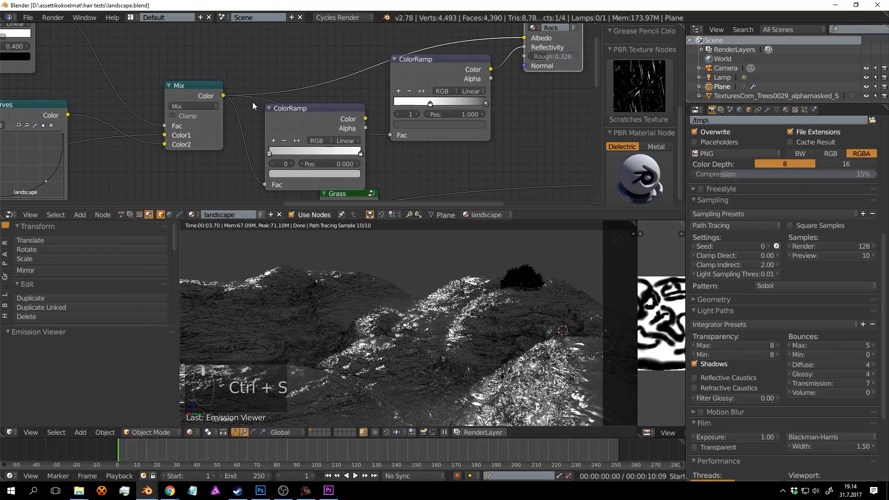
pyautogui.keyDown('ctrl'); pyautogui.keyDown('shift'); pyautogui.click(210, 87); pyautogui.keyUp('shift'); pyautogui.keyUp('ctrl')
pyautogui.moveTo(454, 61); pyautogui.dragTo(383, 131, button='middle')
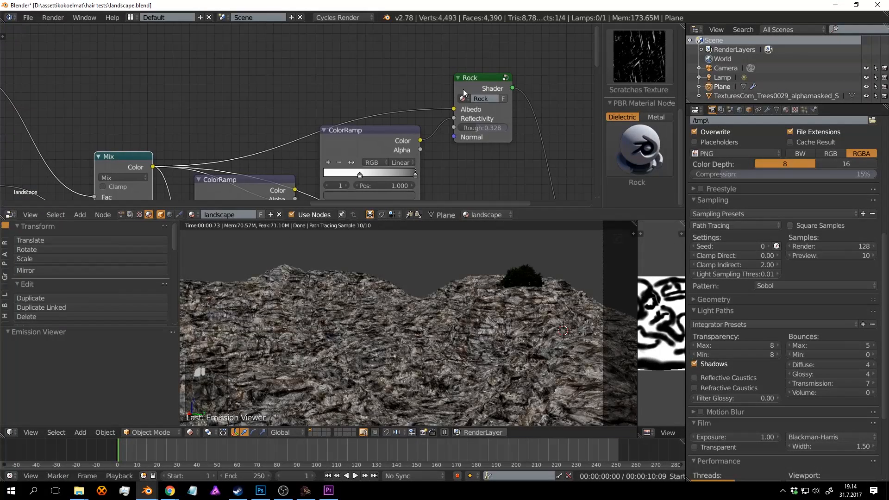
pyautogui.keyDown('ctrl'); pyautogui.keyDown('shift'); pyautogui.click(475, 74); pyautogui.keyUp('shift'); pyautogui.keyUp('ctrl')
pyautogui.hotkey('ctrl', 's')
pyautogui.press('Return')
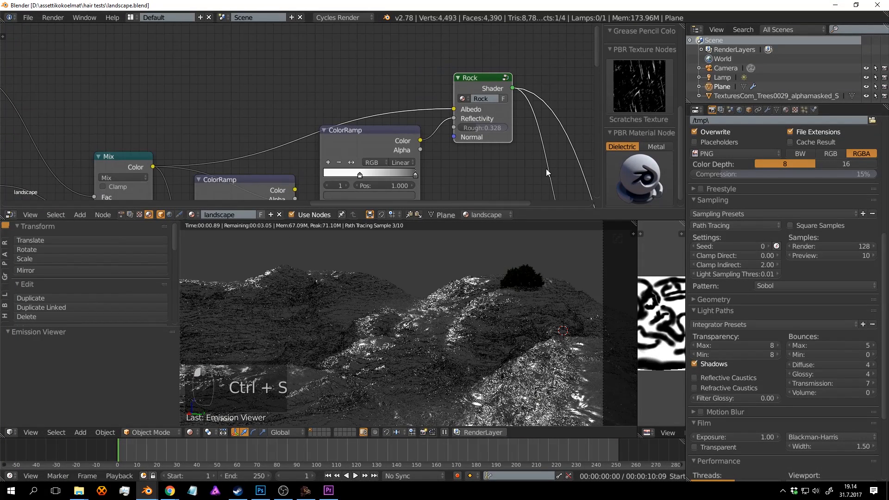
# Move the Reflectivity ColorRamp's white stop to position 0.000 and darken it to about 0.065 grey.
pyautogui.moveTo(450, 163); pyautogui.dragTo(381, 135, button='middle')
pyautogui.moveTo(293, 153); pyautogui.dragTo(250, 153)
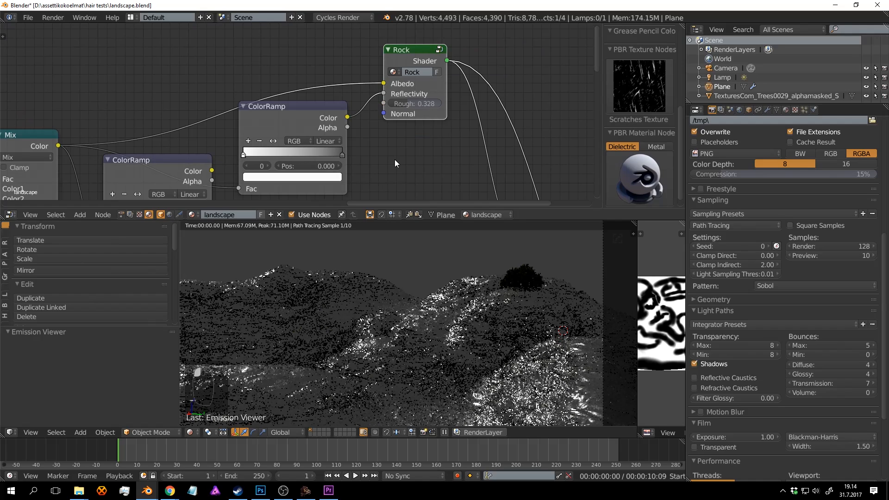
pyautogui.click(312, 176)
pyautogui.click(322, 87)
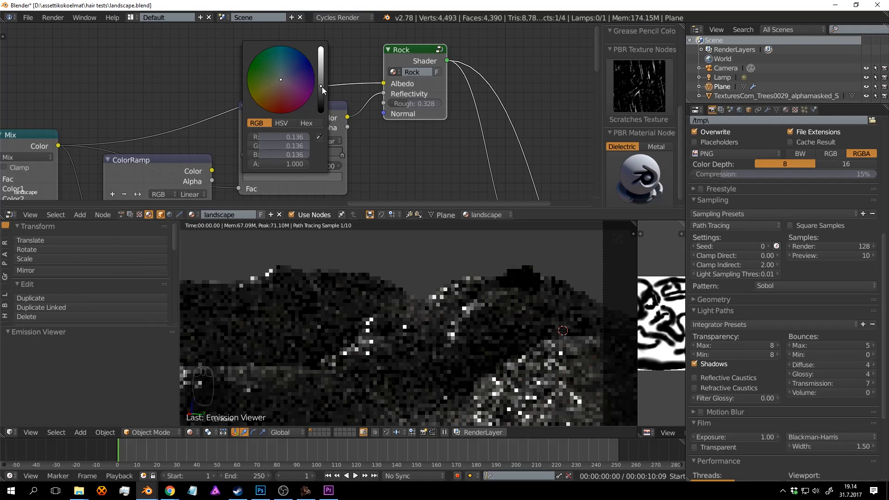
pyautogui.moveTo(322, 87)
pyautogui.mouseDown()
pyautogui.moveTo(320, 111)
pyautogui.moveTo(321, 94)
pyautogui.mouseUp()
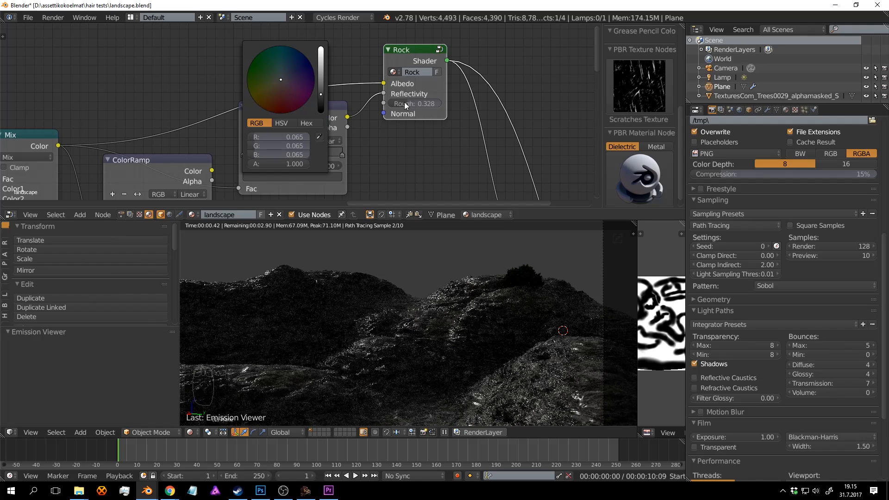
# Darken the Reflectivity ColorRamp's end stop to about 0.003 and set the Rock node's roughness to about 0.337.
pyautogui.click(335, 178)
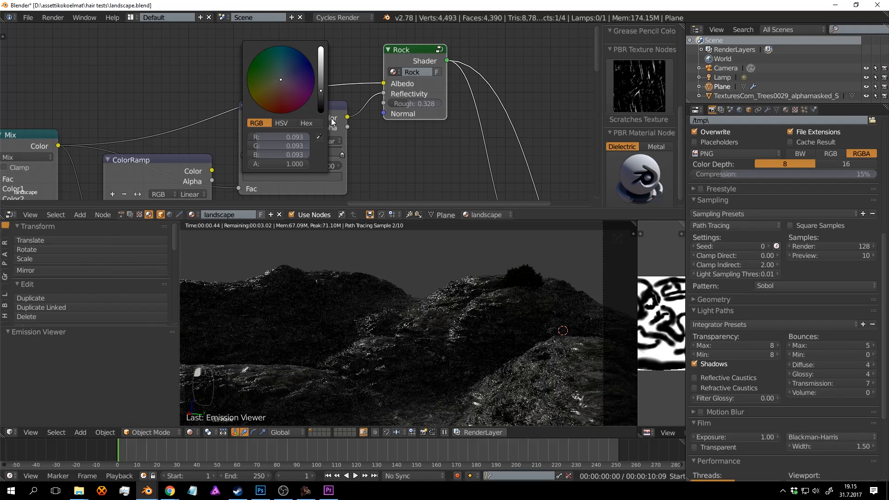
pyautogui.moveTo(320, 94); pyautogui.dragTo(321, 112)
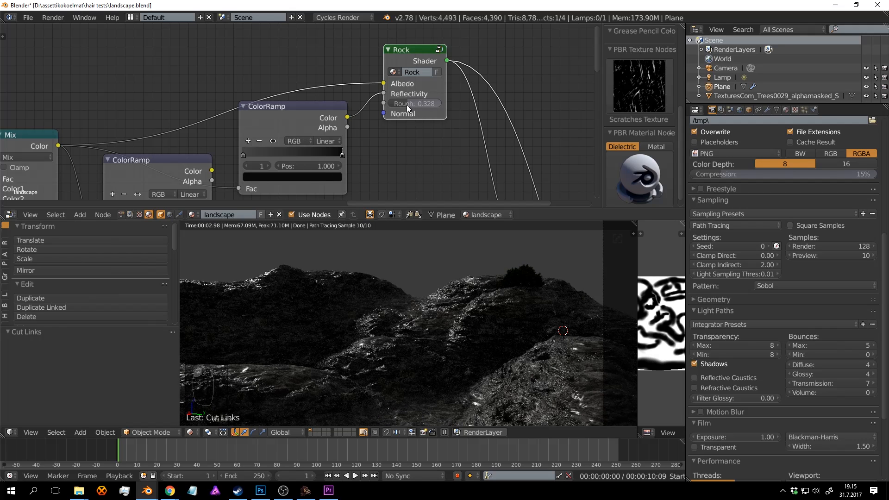
pyautogui.moveTo(406, 104); pyautogui.dragTo(410, 104)
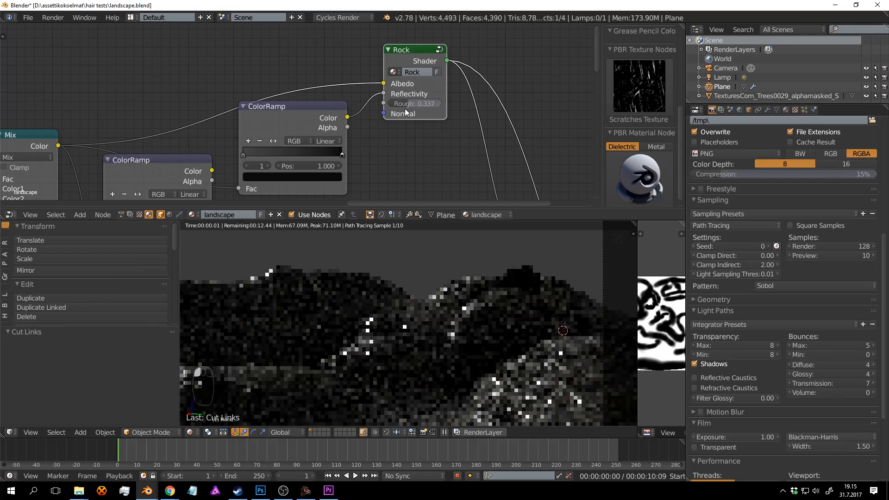
pyautogui.click(335, 174)
pyautogui.moveTo(321, 110); pyautogui.dragTo(321, 112)
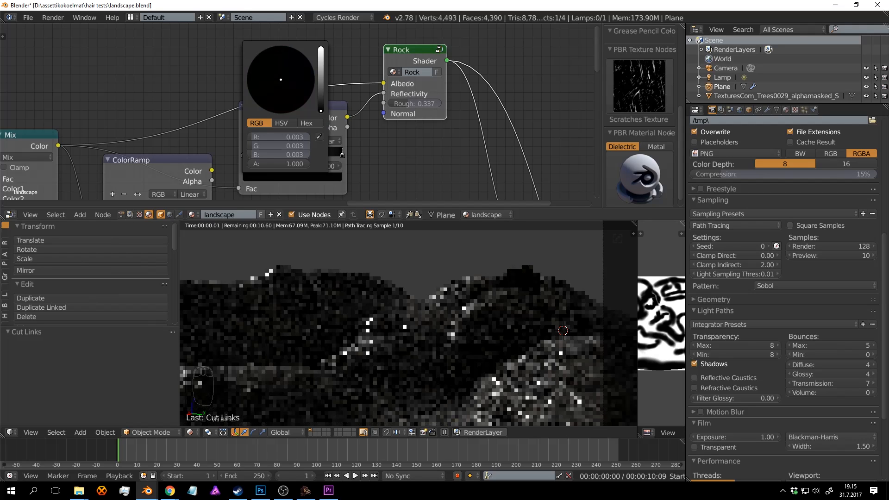
# Darken the Reflectivity ColorRamp's first stop to about 0.005 and save over landscape.blend.
pyautogui.click(254, 153)
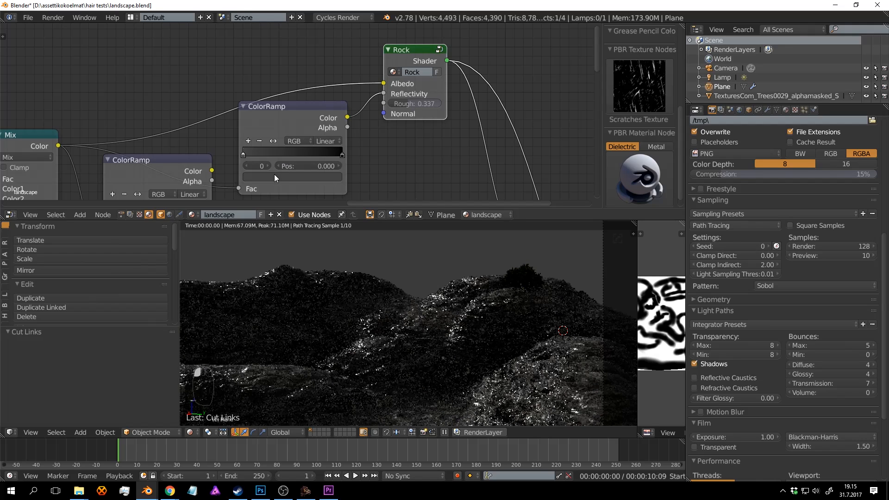
pyautogui.click(329, 176)
pyautogui.moveTo(325, 97); pyautogui.dragTo(323, 113)
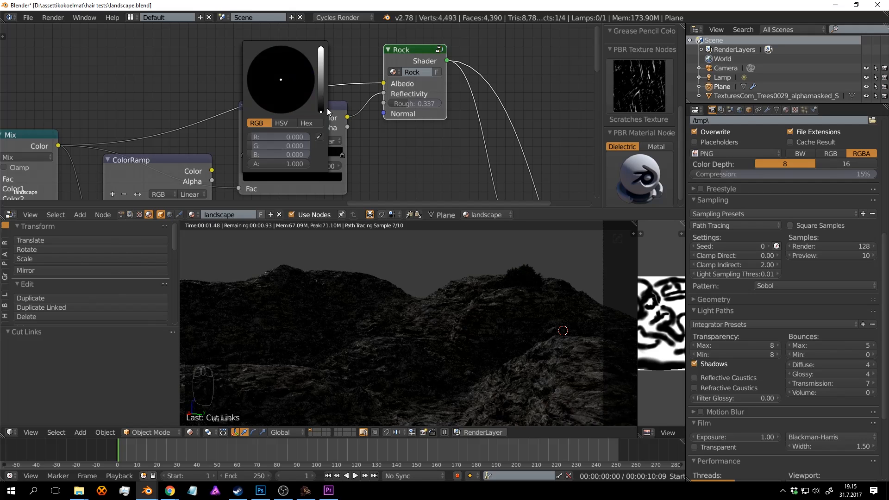
pyautogui.moveTo(321, 111); pyautogui.dragTo(320, 107)
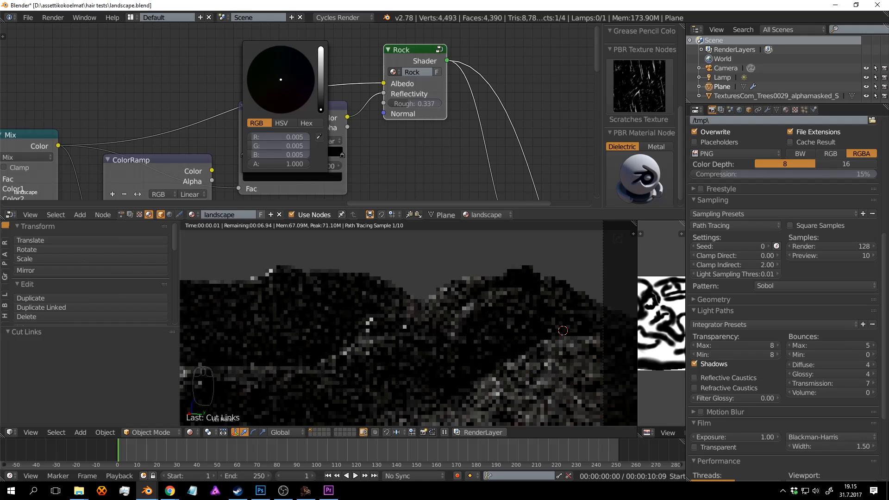
pyautogui.hotkey('ctrl', 's')
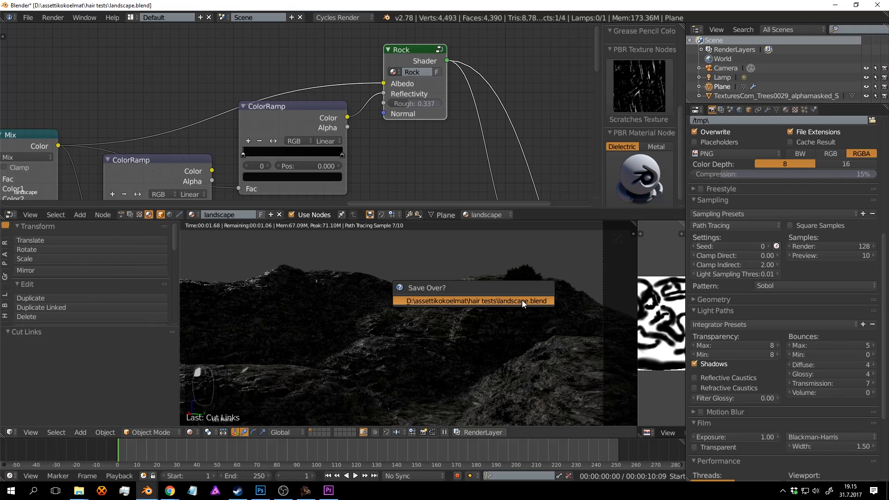
pyautogui.click(522, 303)
# Preview the Reflectivity ColorRamp on the terrain, return the preview to the Rock shader and save the file.
pyautogui.keyDown('ctrl'); pyautogui.keyDown('shift'); pyautogui.click(309, 105); pyautogui.keyUp('shift'); pyautogui.keyUp('ctrl')
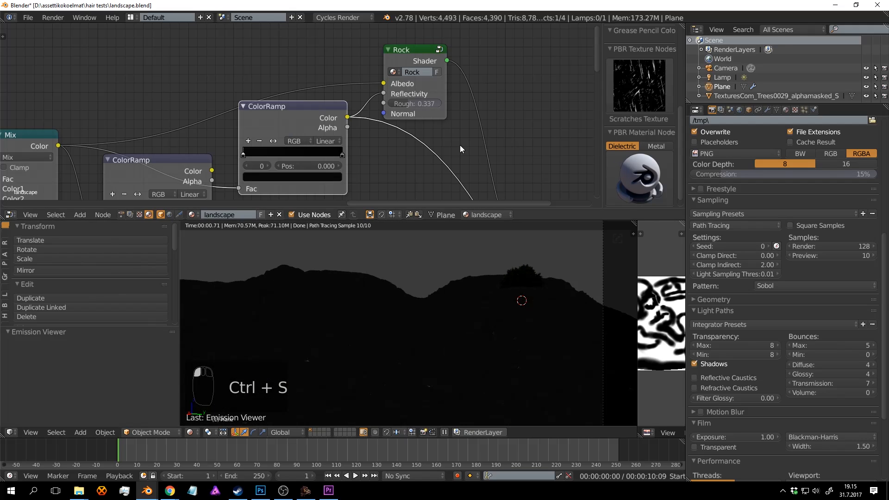
pyautogui.keyDown('ctrl'); pyautogui.keyDown('shift'); pyautogui.click(417, 49); pyautogui.keyUp('shift'); pyautogui.keyUp('ctrl')
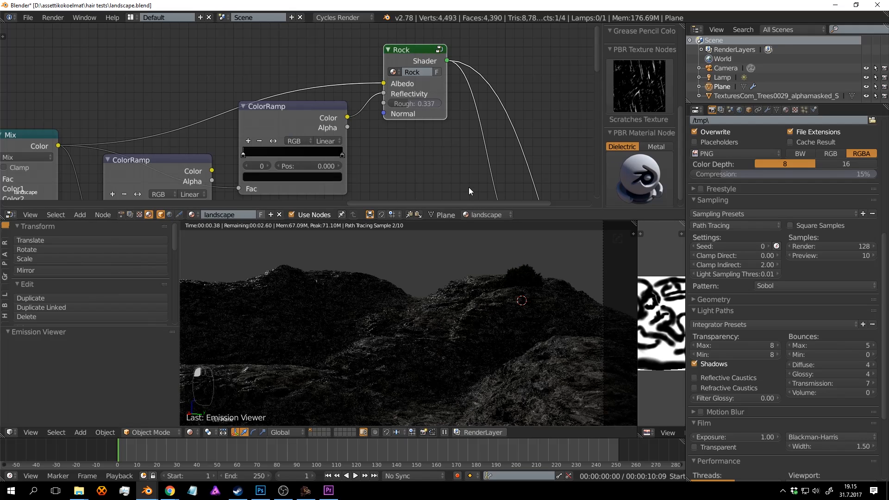
pyautogui.moveTo(458, 179); pyautogui.dragTo(390, 156, button='middle')
pyautogui.hotkey('ctrl', 's')
# Try driving the Rock node's Roughness from the Reflectivity ColorRamp, cut that link and save the file.
pyautogui.scroll(1, 390, 156)
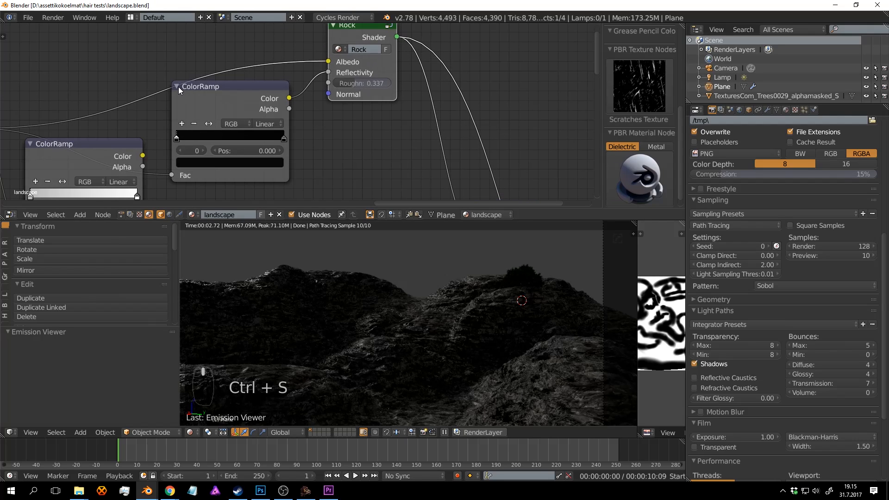
pyautogui.moveTo(289, 98); pyautogui.dragTo(331, 84)
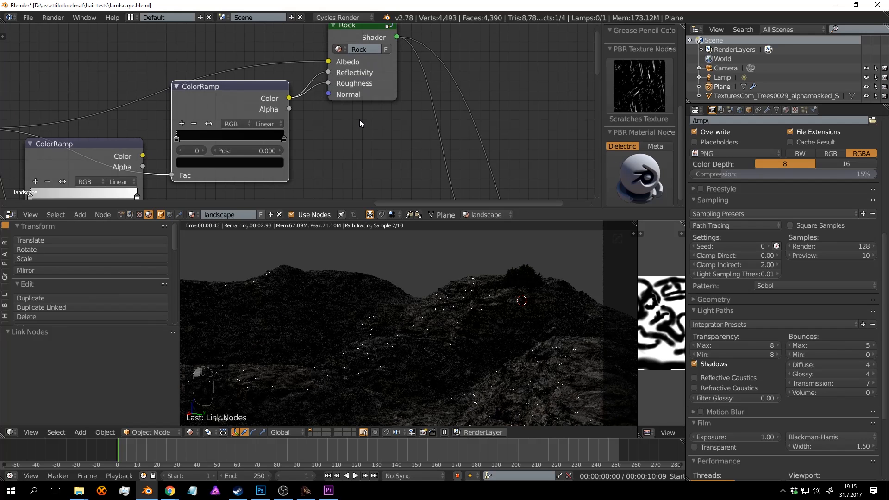
pyautogui.keyDown('ctrl'); pyautogui.moveTo(319, 106); pyautogui.dragTo(315, 76, button='right'); pyautogui.keyUp('ctrl')
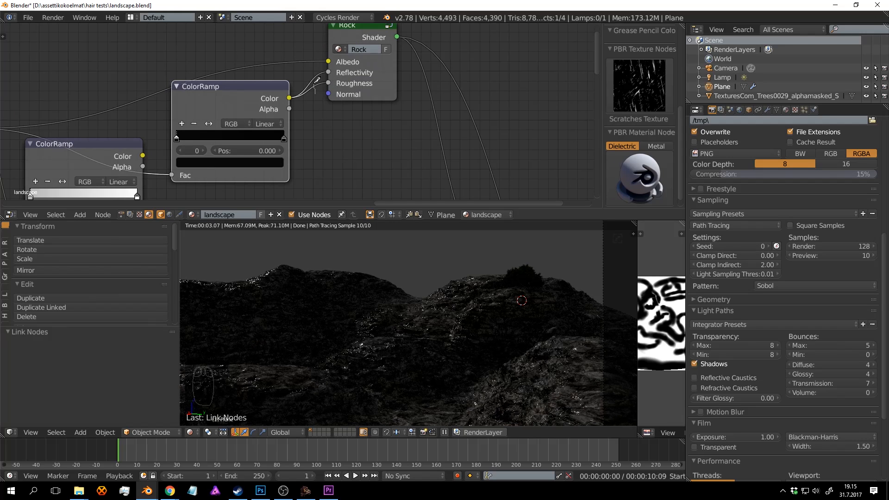
pyautogui.hotkey('ctrl', 's')
pyautogui.click(353, 128)
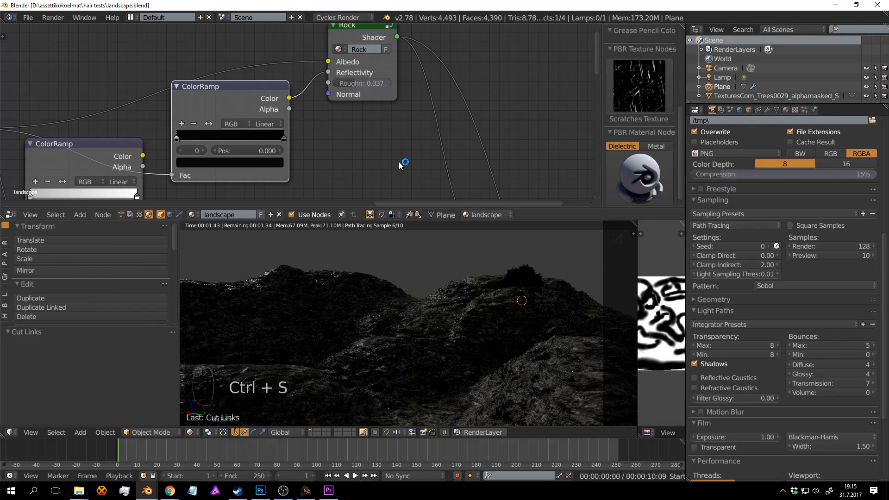
# Preview the Mix Shader combining Rock and Grass on the terrain and save the file.
pyautogui.scroll(-1, 401, 156)
pyautogui.scroll(-5, 407, 153)
pyautogui.moveTo(508, 129); pyautogui.dragTo(433, 81, button='middle')
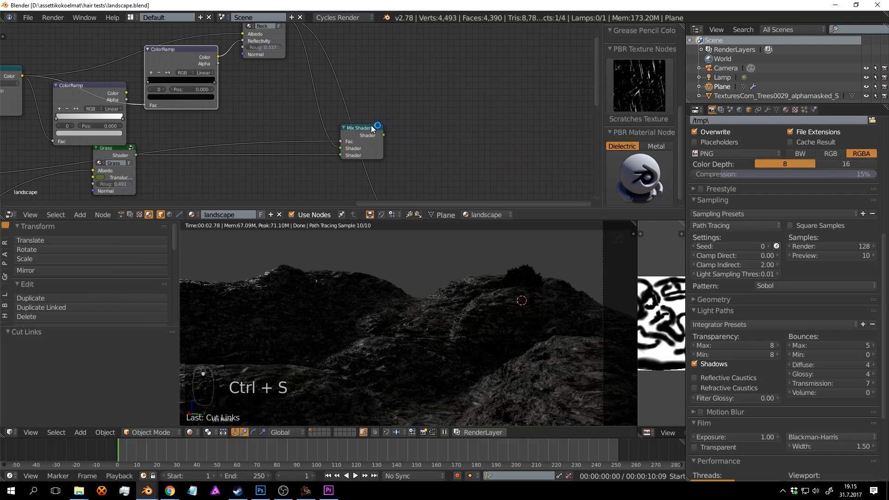
pyautogui.keyDown('ctrl'); pyautogui.keyDown('shift'); pyautogui.click(376, 130); pyautogui.keyUp('shift'); pyautogui.keyUp('ctrl')
pyautogui.click(491, 324)
pyautogui.hotkey('ctrl', 's')
pyautogui.click(491, 323)
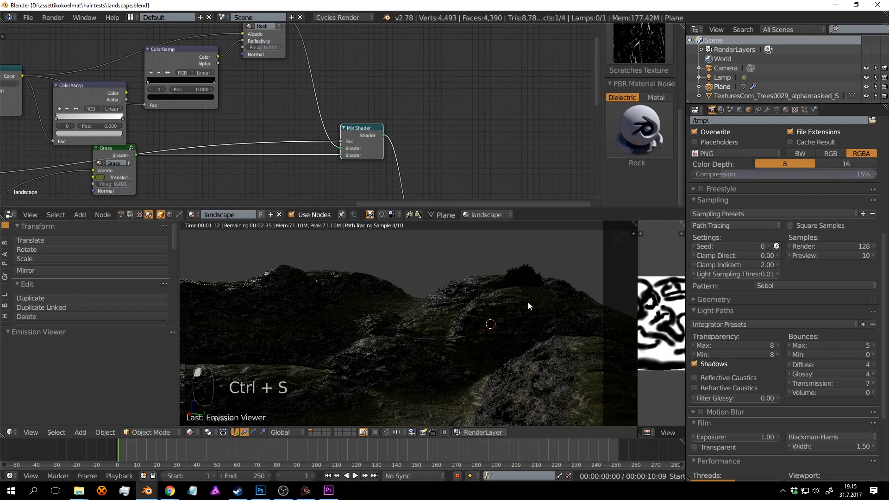
# Reposition the Mix node and its neighbouring nodes in the noise mask chain to space out the network.
pyautogui.scroll(-2, 382, 180)
pyautogui.moveTo(382, 180); pyautogui.dragTo(426, 151, button='middle')
pyautogui.moveTo(301, 127); pyautogui.dragTo(346, 98, button='middle')
pyautogui.scroll(5, 345, 98)
pyautogui.moveTo(303, 91); pyautogui.dragTo(436, 107)
pyautogui.moveTo(410, 123); pyautogui.dragTo(386, 82, button='middle')
pyautogui.scroll(2, 328, 136)
pyautogui.moveTo(326, 141); pyautogui.dragTo(402, 178)
pyautogui.moveTo(242, 126); pyautogui.dragTo(320, 173)
pyautogui.scroll(-3, 309, 122)
pyautogui.scroll(1, 312, 130)
pyautogui.moveTo(266, 123); pyautogui.dragTo(282, 84, button='middle')
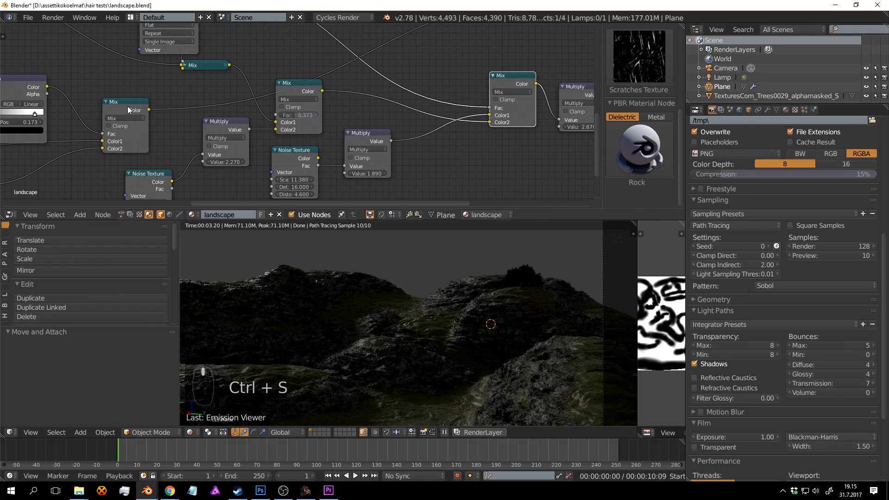
# Move the Mix node closer to the Grass node and link its Color output to Grass's Normal input.
pyautogui.moveTo(131, 110); pyautogui.dragTo(385, 26)
pyautogui.moveTo(451, 27); pyautogui.dragTo(288, 116, button='middle')
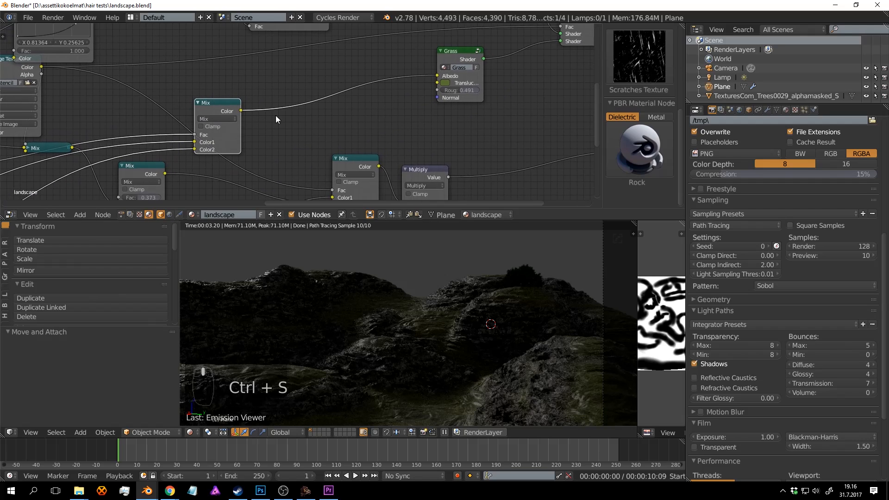
pyautogui.scroll(1, 276, 116)
pyautogui.moveTo(231, 110); pyautogui.dragTo(461, 95)
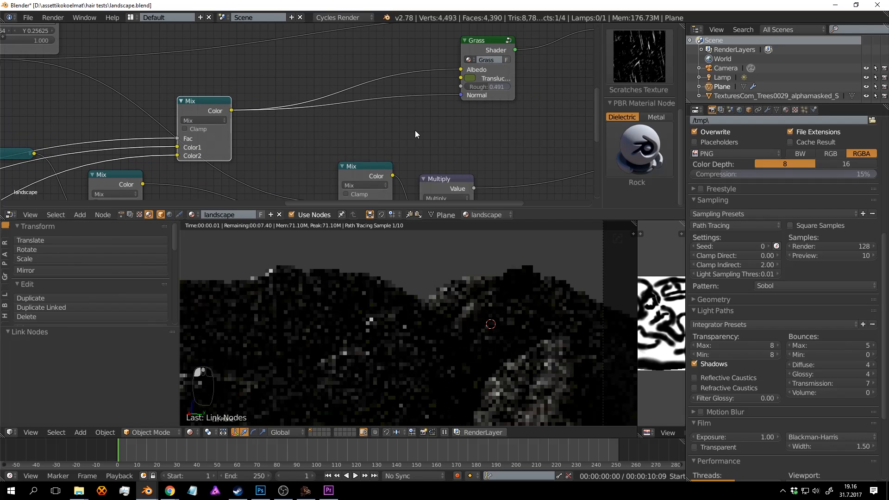
# Insert a Bump node between Mix and Grass's Normal, feed the Mix color into its Height input and save the file.
pyautogui.hotkey('shift', 'a')
pyautogui.click(419, 134)
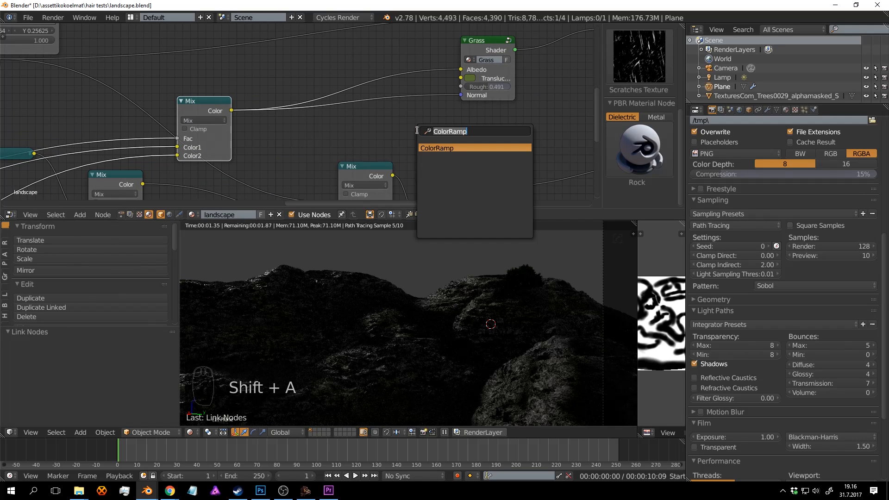
pyautogui.write('bump')
pyautogui.click(440, 148)
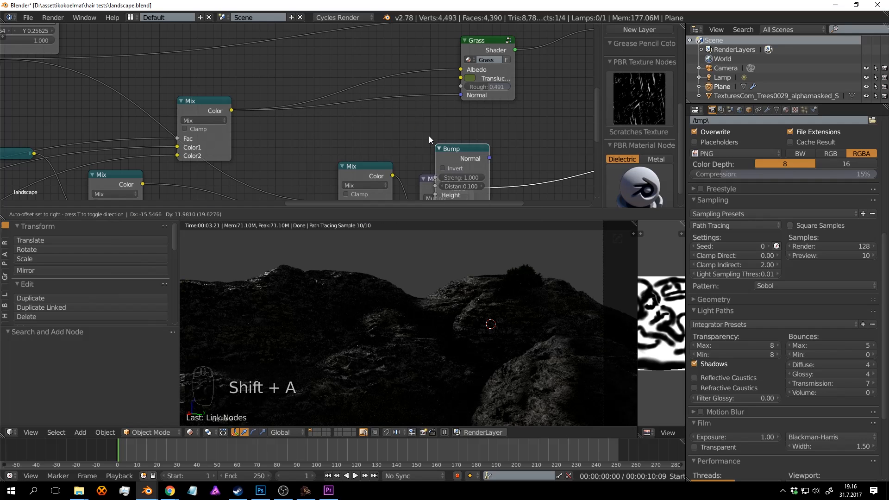
pyautogui.click(375, 90)
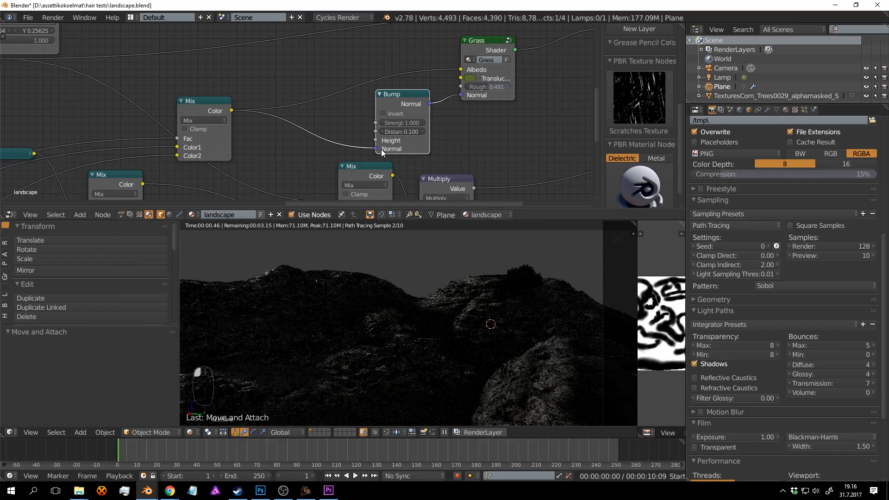
pyautogui.moveTo(380, 149); pyautogui.dragTo(375, 139)
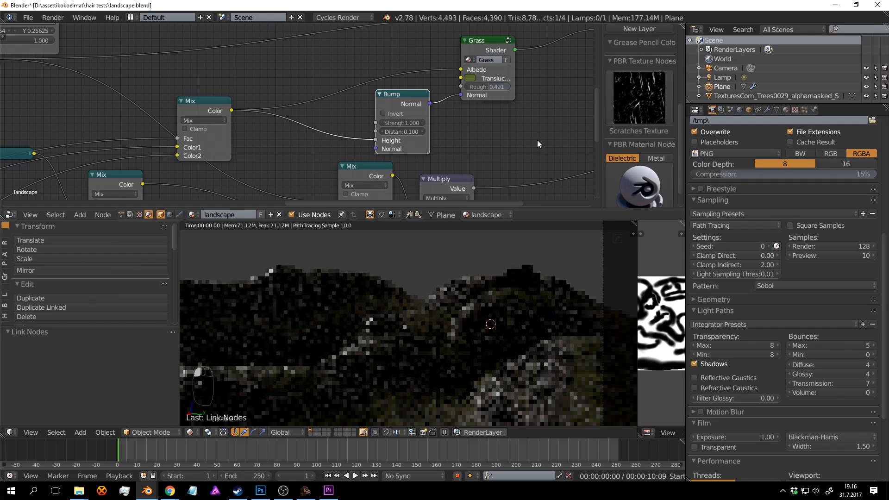
pyautogui.hotkey('ctrl', 's')
pyautogui.click(549, 145)
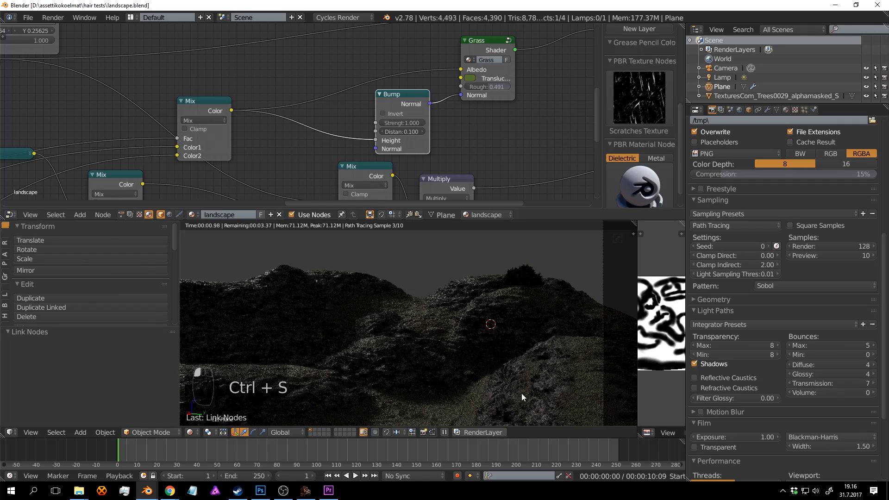
# Inspect the grass relief up close, set the Bump node's Strength to 0.827 and save the file.
pyautogui.hotkey('ctrl', 's')
pyautogui.click(518, 353)
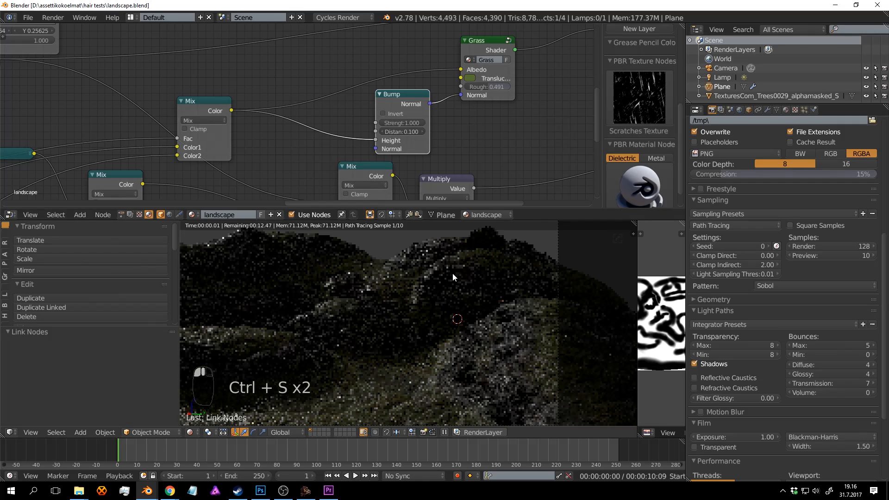
pyautogui.moveTo(452, 277); pyautogui.dragTo(429, 307, button='middle')
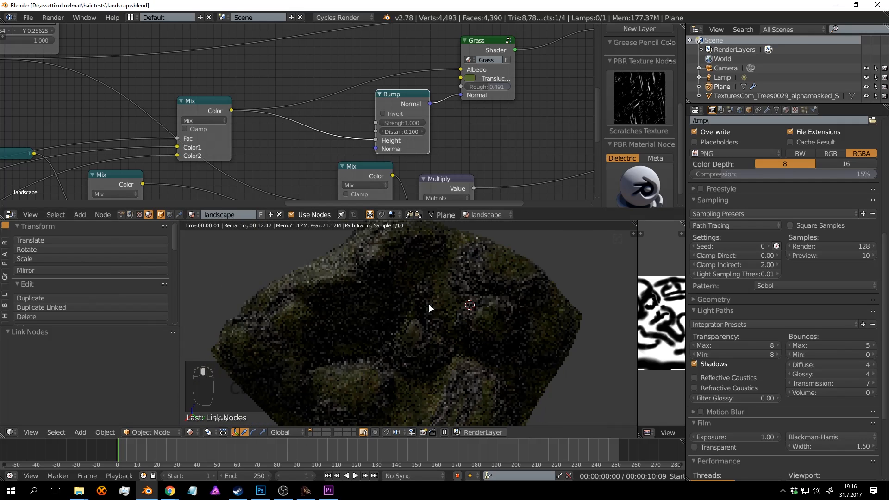
pyautogui.scroll(5, 425, 318)
pyautogui.hotkey('ctrl', 's')
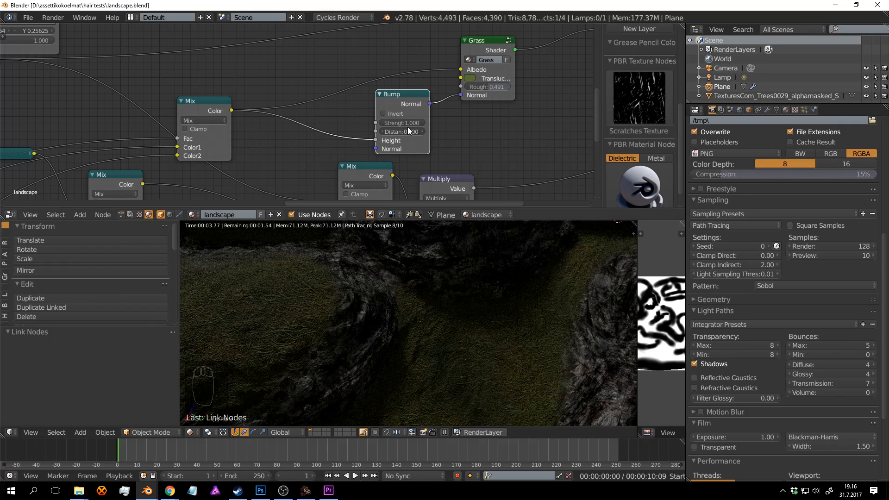
pyautogui.moveTo(413, 123)
pyautogui.mouseDown()
pyautogui.moveTo(391, 123)
pyautogui.moveTo(408, 124)
pyautogui.mouseUp()
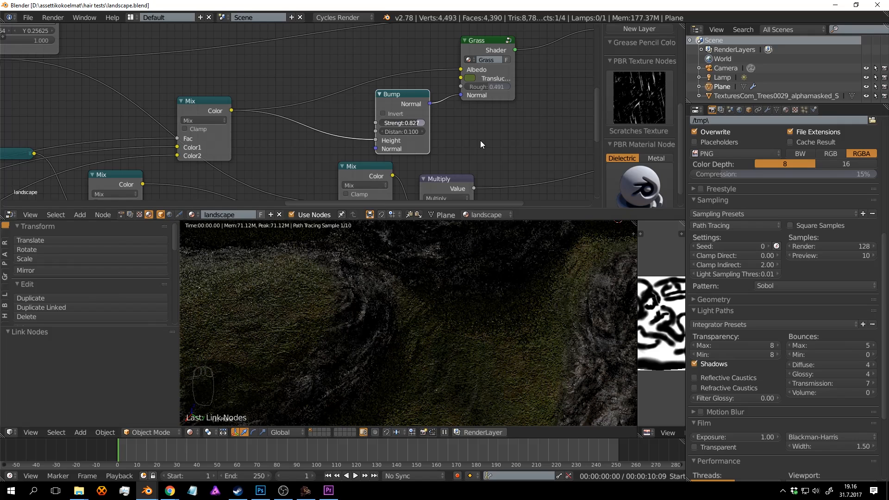
pyautogui.hotkey('ctrl', 's')
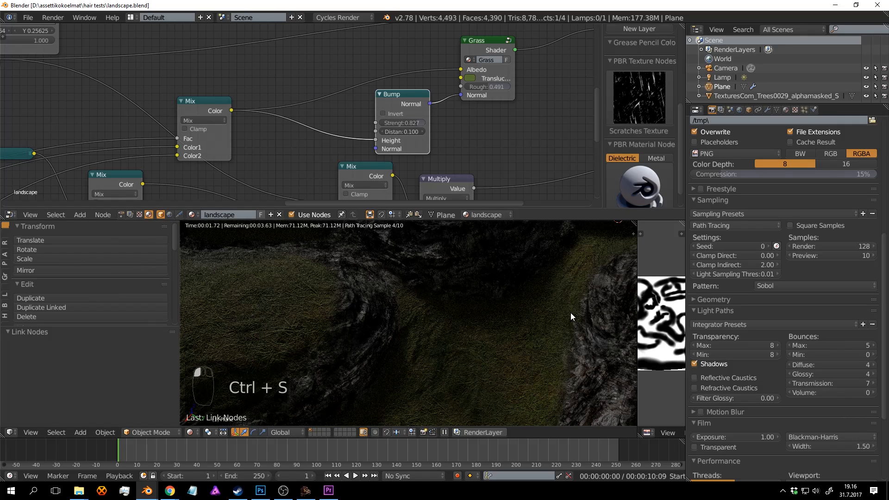
# Save the file again and view the terrain through the camera.
pyautogui.scroll(-2, 565, 284)
pyautogui.hotkey('ctrl', 's')
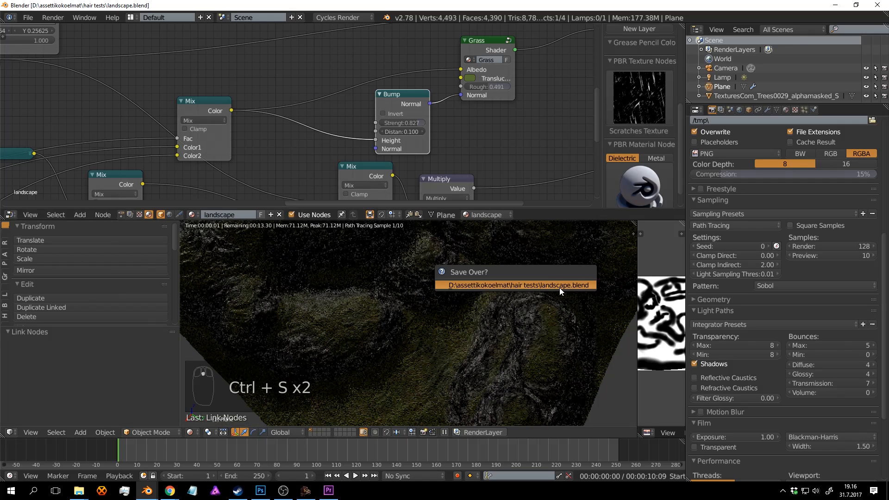
pyautogui.press('KP_0')
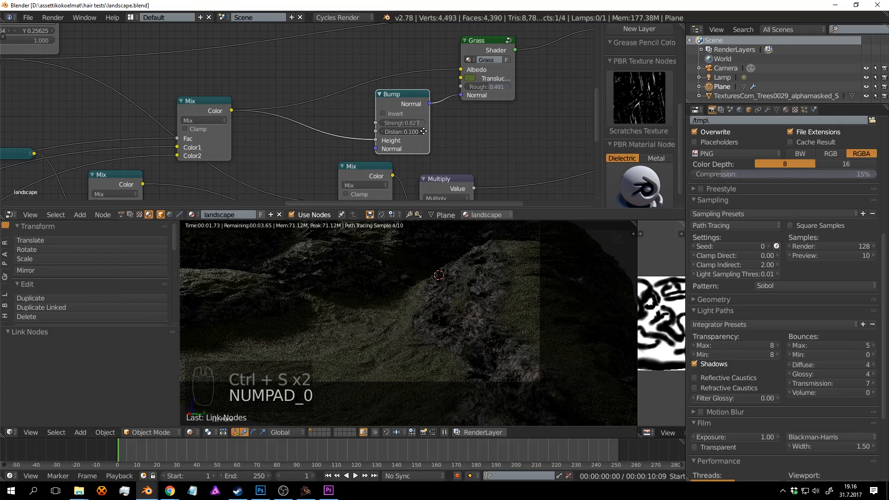
# Add a Wood dielectric PBR material node and place it beside the Grass node.
pyautogui.moveTo(423, 131); pyautogui.dragTo(357, 136, button='middle')
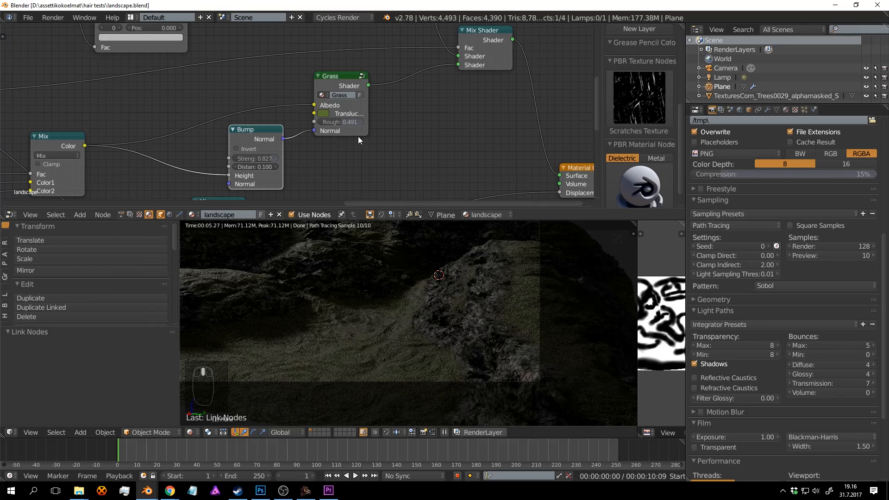
pyautogui.moveTo(402, 96); pyautogui.dragTo(369, 100, button='middle')
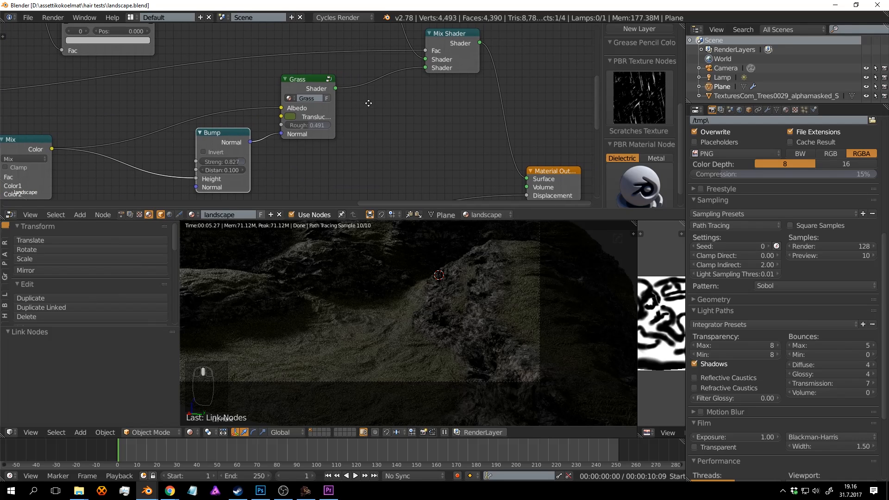
pyautogui.click(650, 178)
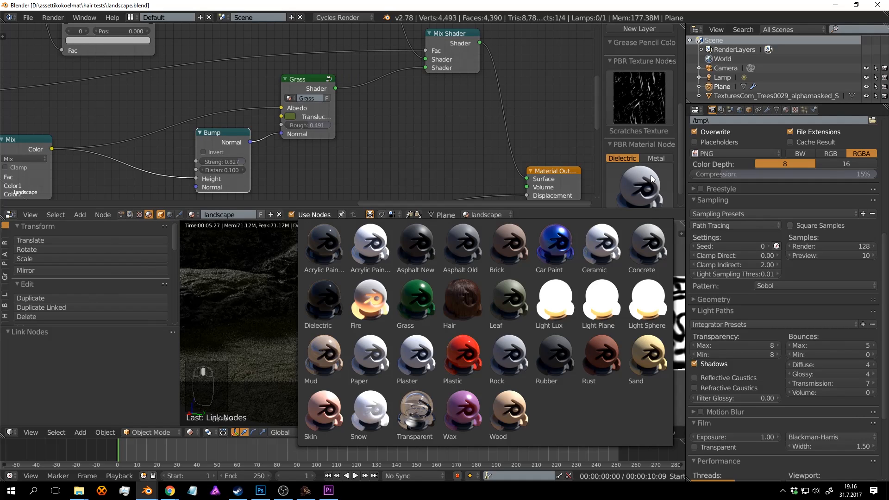
pyautogui.click(510, 410)
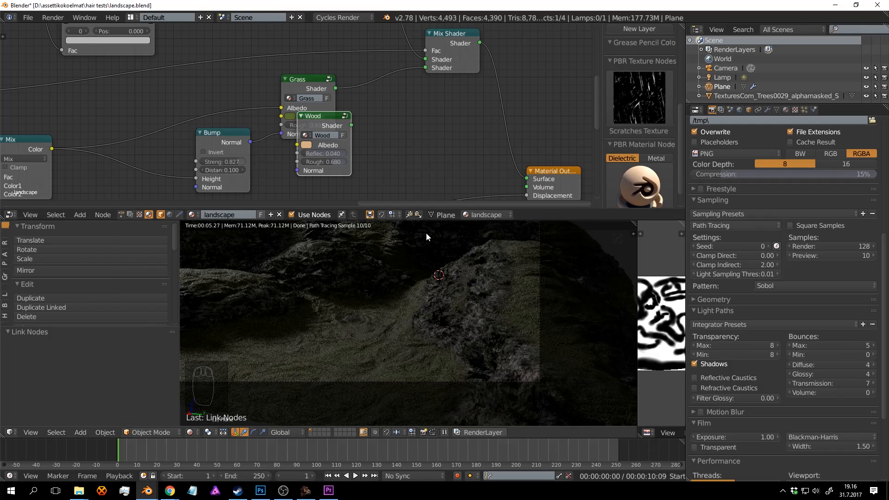
pyautogui.moveTo(328, 116); pyautogui.dragTo(385, 99)
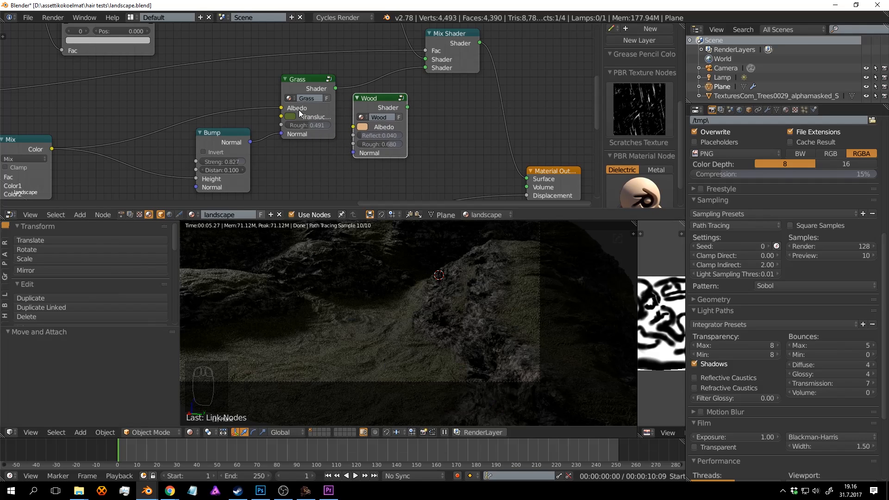
# Transfer the Albedo and Normal links from Grass to Wood and connect Wood's Shader to the Mix Shader's second shader input.
pyautogui.moveTo(281, 108); pyautogui.dragTo(354, 126)
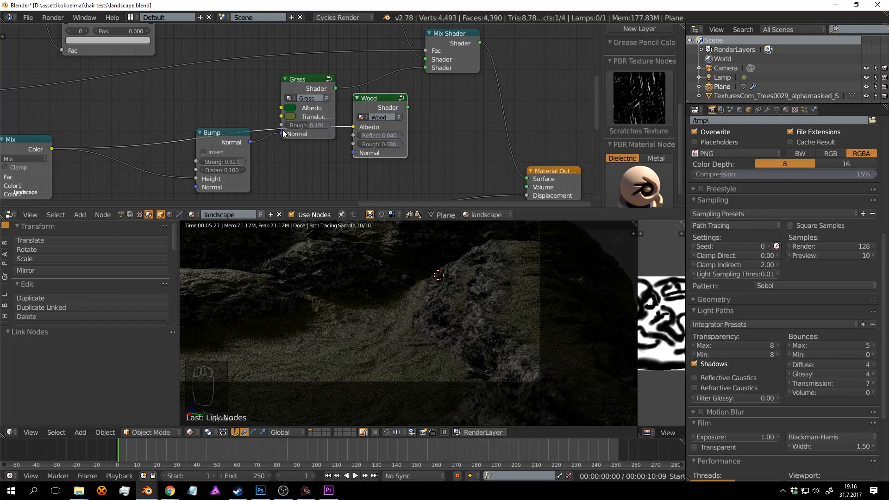
pyautogui.moveTo(283, 134); pyautogui.dragTo(354, 153)
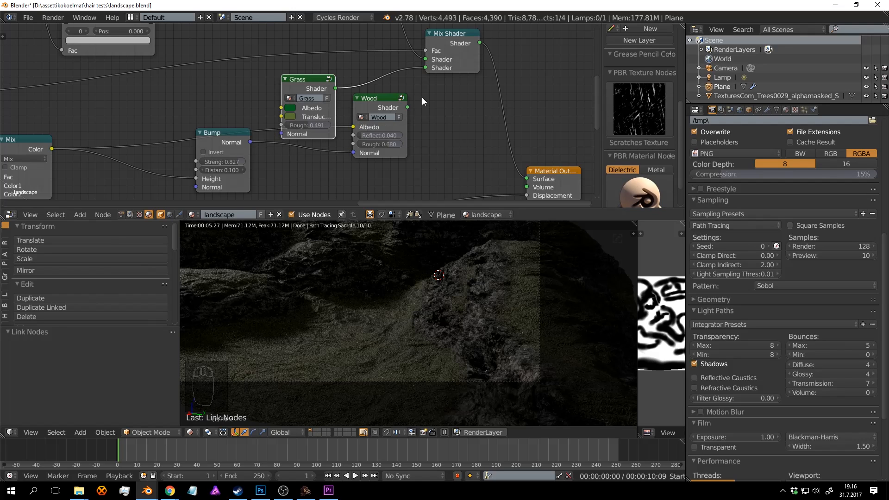
pyautogui.moveTo(313, 82); pyautogui.dragTo(310, 72)
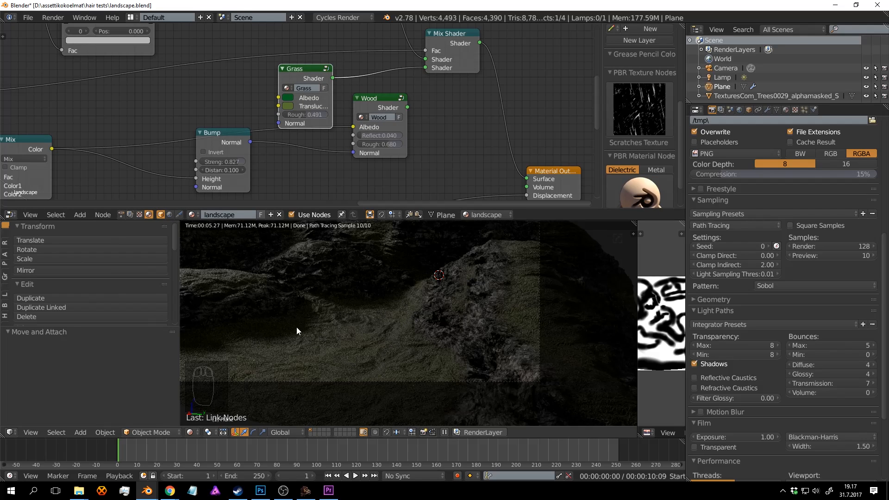
pyautogui.moveTo(407, 107); pyautogui.dragTo(426, 67)
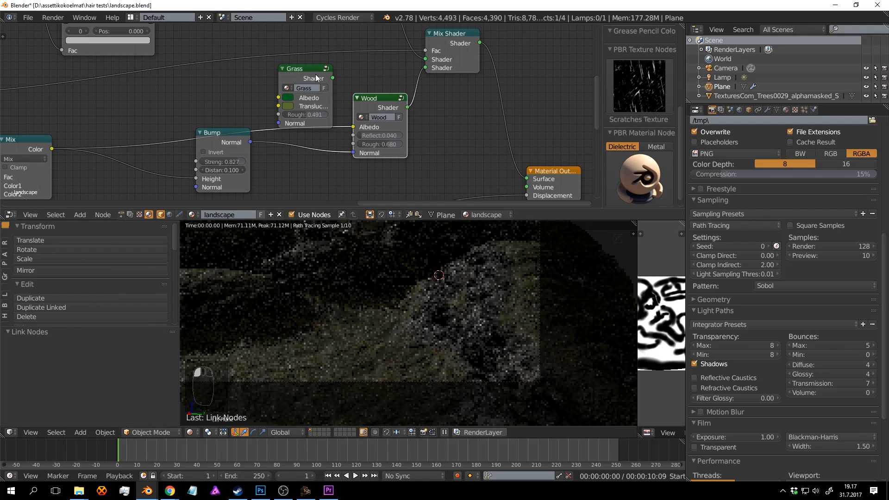
# Delete the disconnected Grass node, set the Wood node's Roughness to 0.825 and save the file.
pyautogui.click(325, 68)
pyautogui.moveTo(330, 69); pyautogui.dragTo(452, 129)
pyautogui.press('Delete')
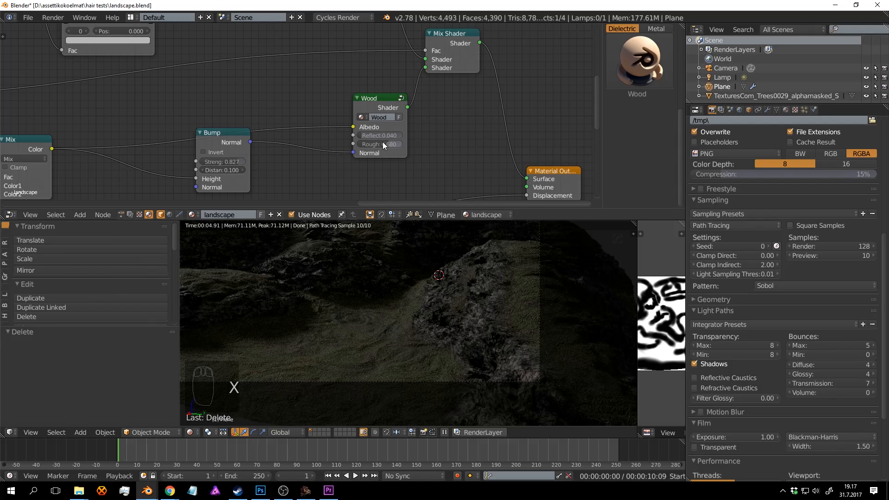
pyautogui.moveTo(383, 143); pyautogui.dragTo(396, 144)
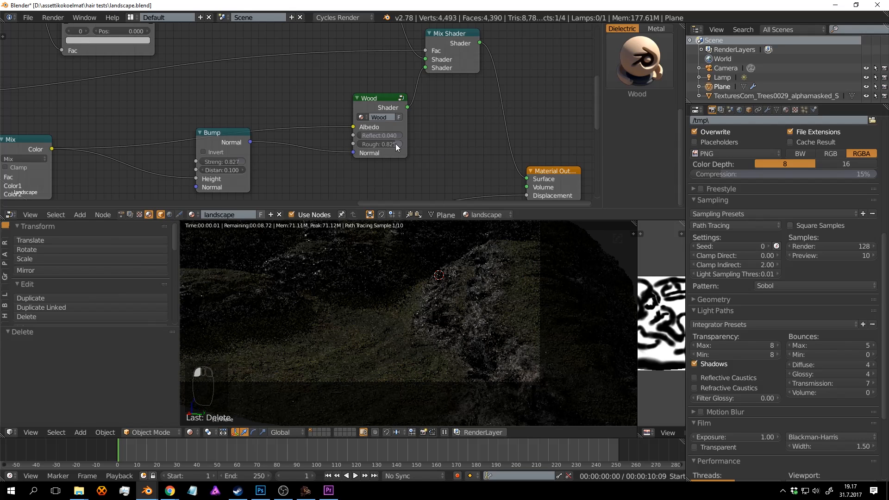
pyautogui.hotkey('ctrl', 's')
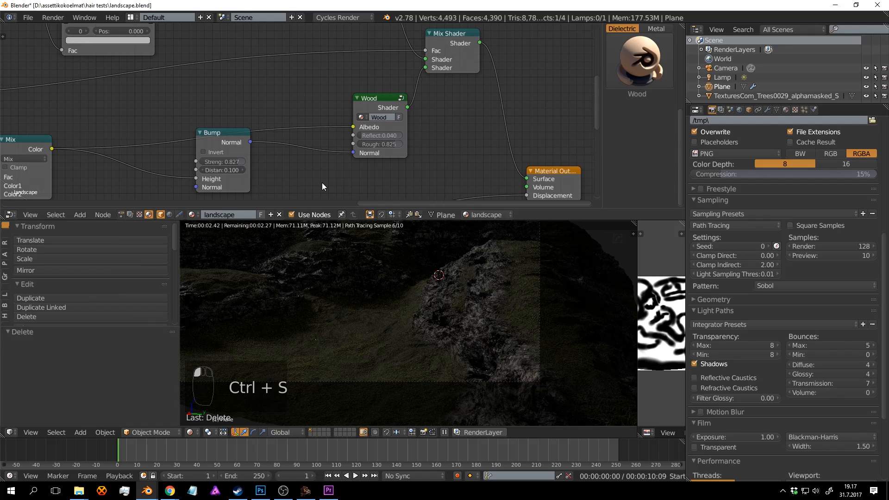
# Move the Mix node that feeds the Bump and Wood nodes back beside its ColorRamp.
pyautogui.scroll(-4, 242, 137)
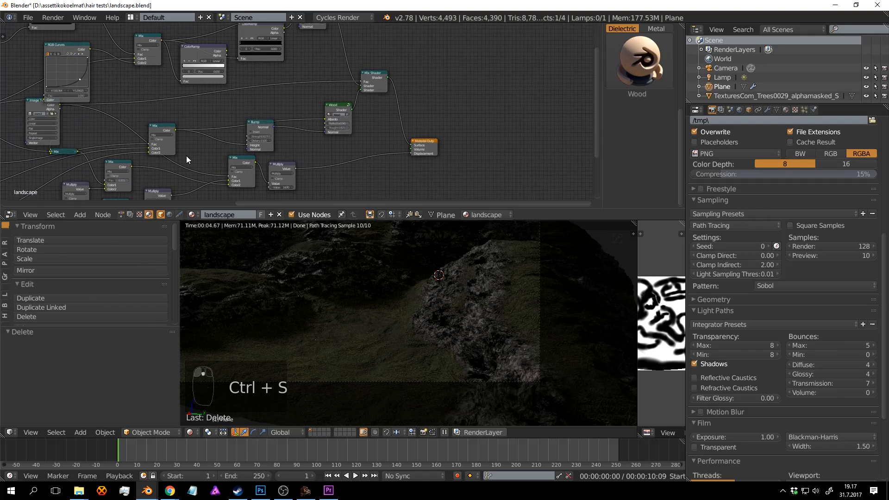
pyautogui.moveTo(186, 155); pyautogui.dragTo(477, 23, button='middle')
pyautogui.scroll(4, 250, 72)
pyautogui.moveTo(250, 73); pyautogui.dragTo(305, 79, button='middle')
pyautogui.moveTo(365, 74); pyautogui.dragTo(222, 126, button='middle')
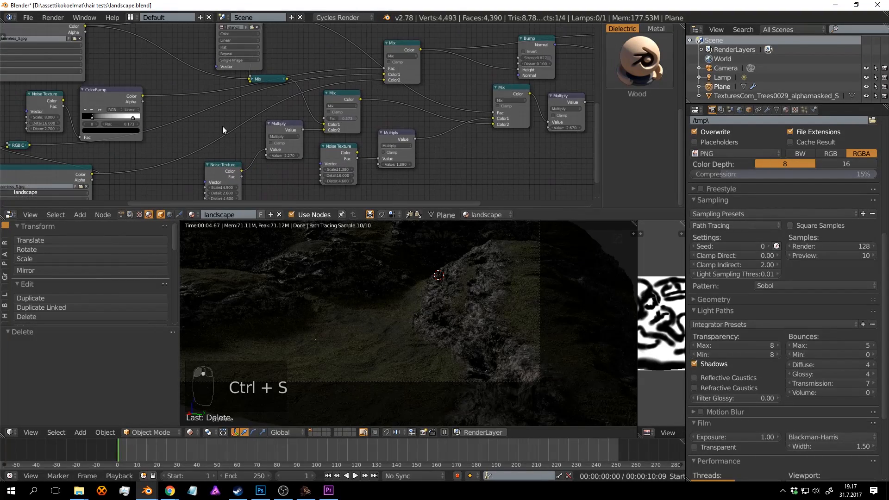
pyautogui.moveTo(344, 108); pyautogui.dragTo(240, 153, button='middle')
pyautogui.moveTo(292, 94); pyautogui.dragTo(124, 137)
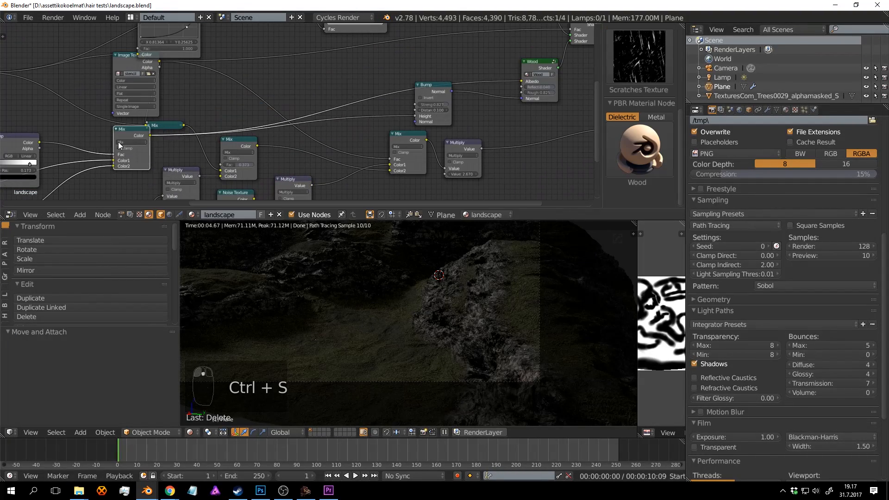
# Move the collapsed RGB Curves node below the noise ColorRamp and expand it.
pyautogui.moveTo(111, 140); pyautogui.dragTo(282, 64, button='middle')
pyautogui.scroll(2, 274, 62)
pyautogui.scroll(1, 274, 62)
pyautogui.moveTo(99, 142); pyautogui.dragTo(133, 114, button='middle')
pyautogui.scroll(1, 133, 115)
pyautogui.moveTo(109, 143); pyautogui.dragTo(72, 162)
pyautogui.moveTo(66, 104); pyautogui.dragTo(243, 132)
pyautogui.scroll(2, 260, 135)
pyautogui.click(204, 136)
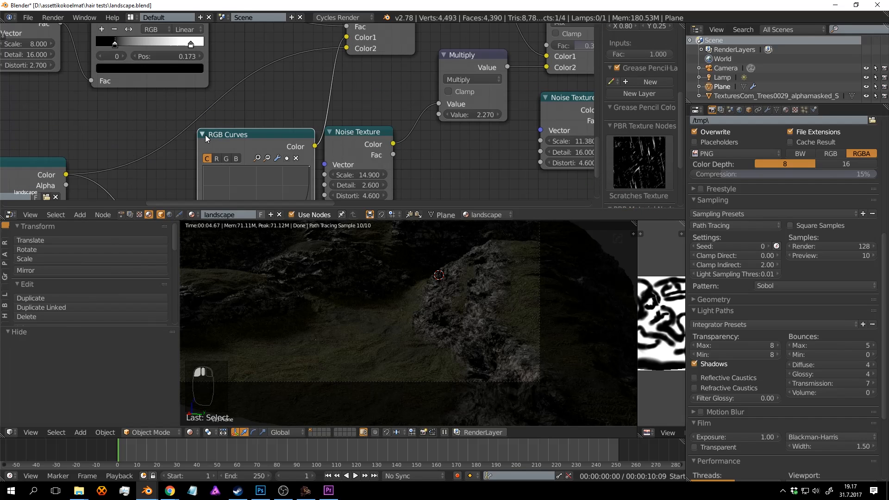
# Duplicate the RGB Curves node onto the link into the Mix's Color2 and move its combined-curve point to about X 0.477, Y 0.600.
pyautogui.hotkey('shift', 'd')
pyautogui.click(237, 84)
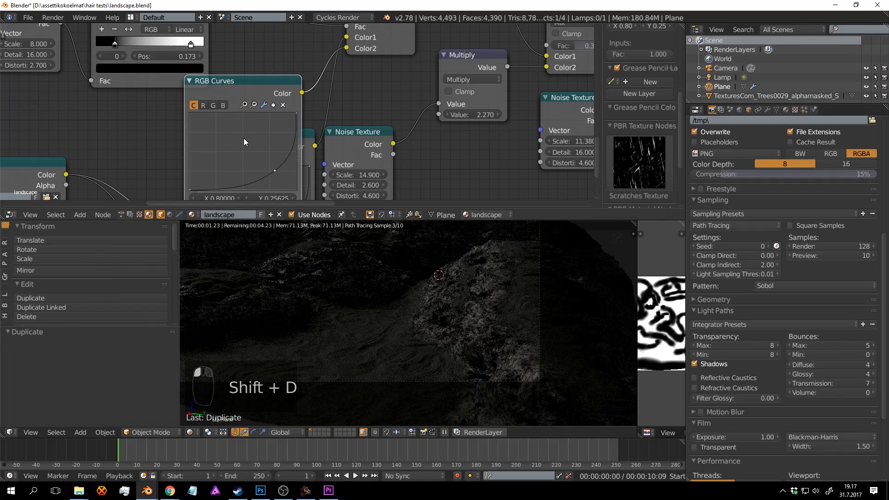
pyautogui.moveTo(275, 171); pyautogui.dragTo(240, 144)
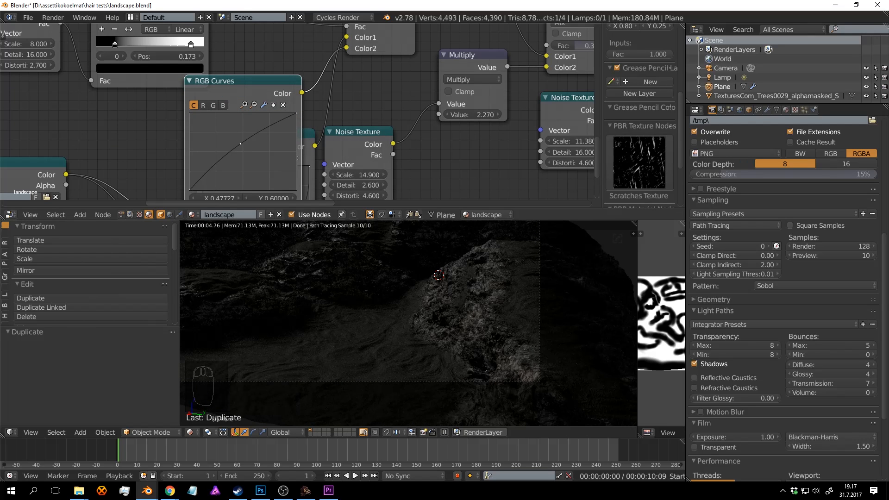
# Raise the duplicated RGB Curves node's red curve with a point at about X 0.464, Y 0.594.
pyautogui.click(203, 105)
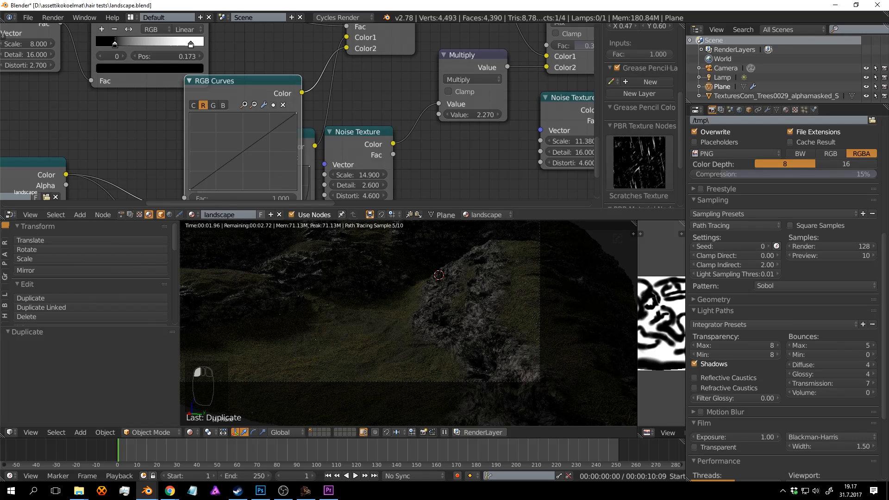
pyautogui.moveTo(237, 155); pyautogui.dragTo(237, 135)
pyautogui.moveTo(237, 133); pyautogui.dragTo(239, 144)
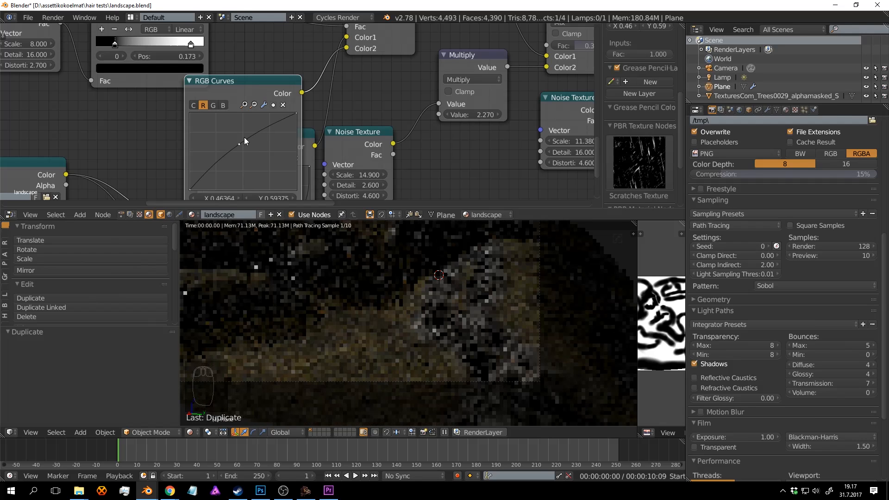
# Move the white stop of the ColorRamp driving the Mix factor to position 0.755.
pyautogui.moveTo(328, 134); pyautogui.dragTo(398, 216, button='middle')
pyautogui.moveTo(259, 125); pyautogui.dragTo(246, 124)
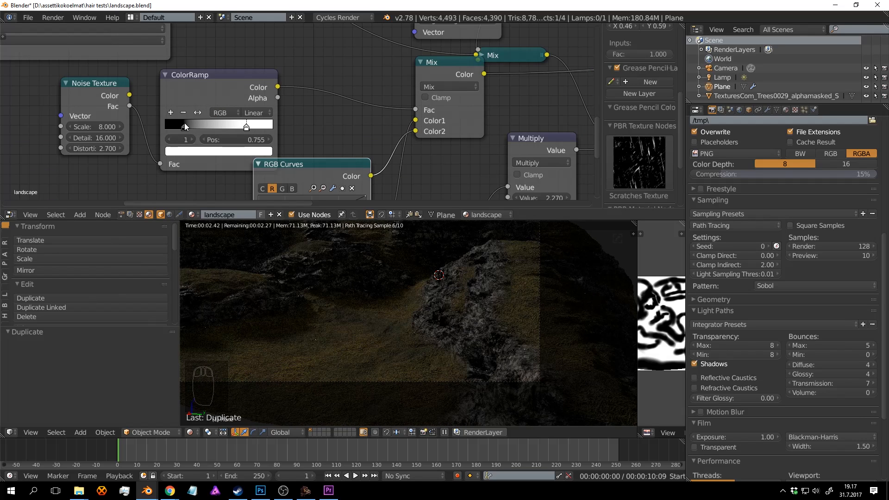
# Move the black stop of the ColorRamp driving the Mix factor to position 0.282 and save over landscape.blend.
pyautogui.moveTo(184, 123); pyautogui.dragTo(196, 123)
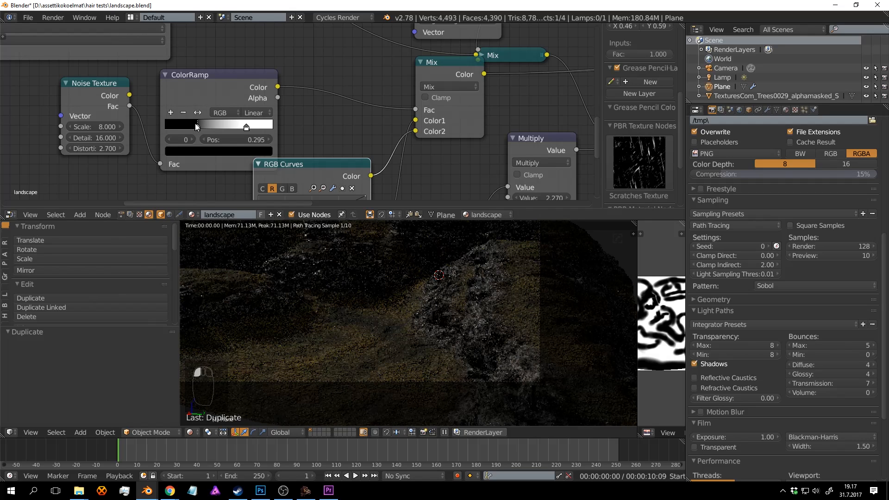
pyautogui.moveTo(194, 124); pyautogui.dragTo(192, 124)
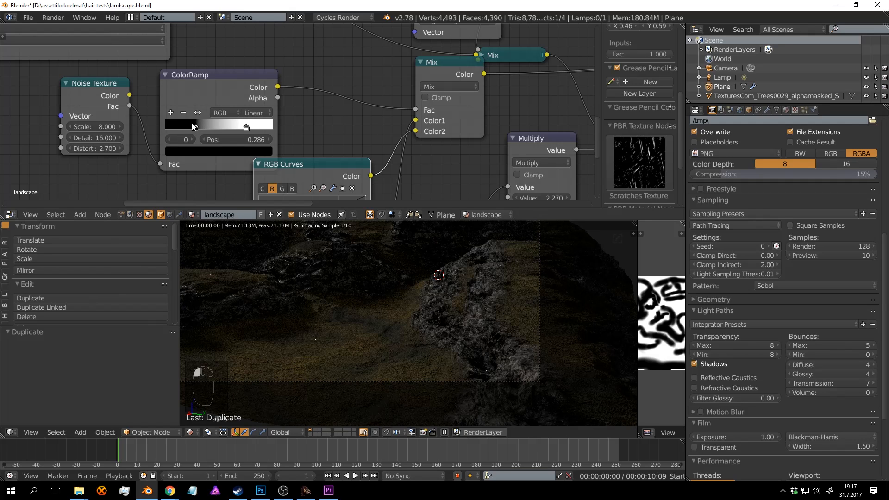
pyautogui.hotkey('ctrl', 's')
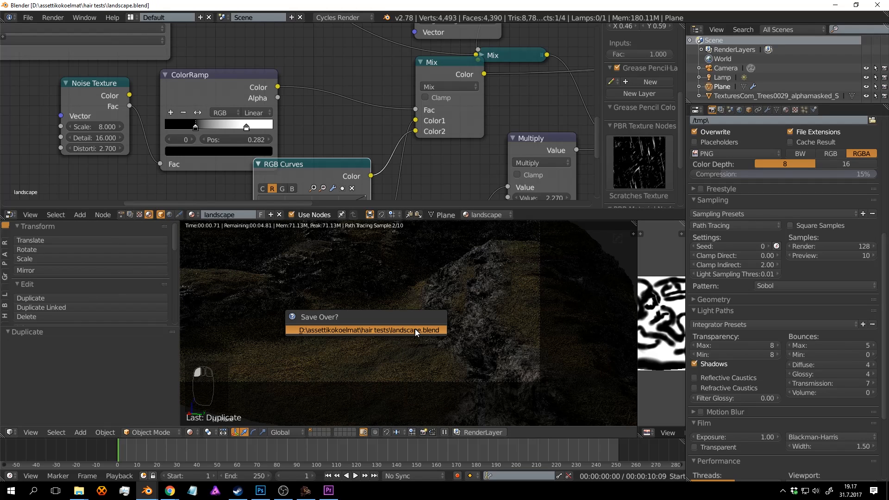
pyautogui.hotkey('ctrl', 's')
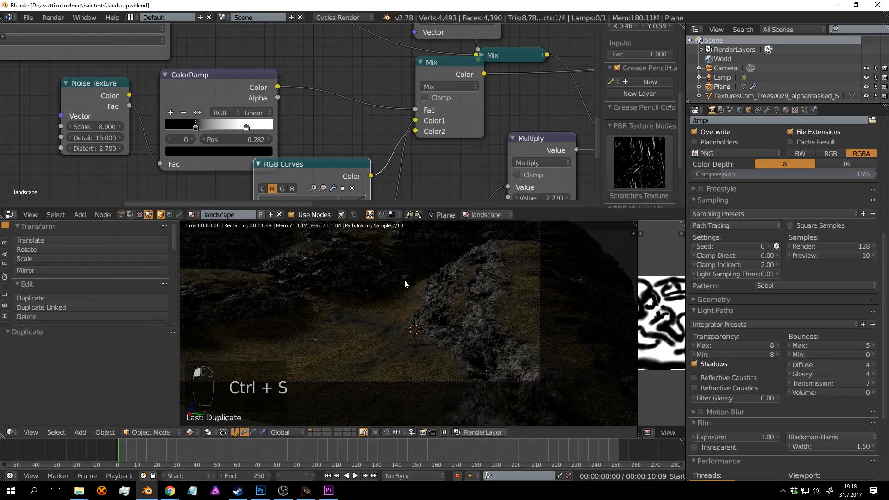
pyautogui.moveTo(405, 281); pyautogui.dragTo(440, 310, button='middle')
pyautogui.scroll(-1, 440, 310)
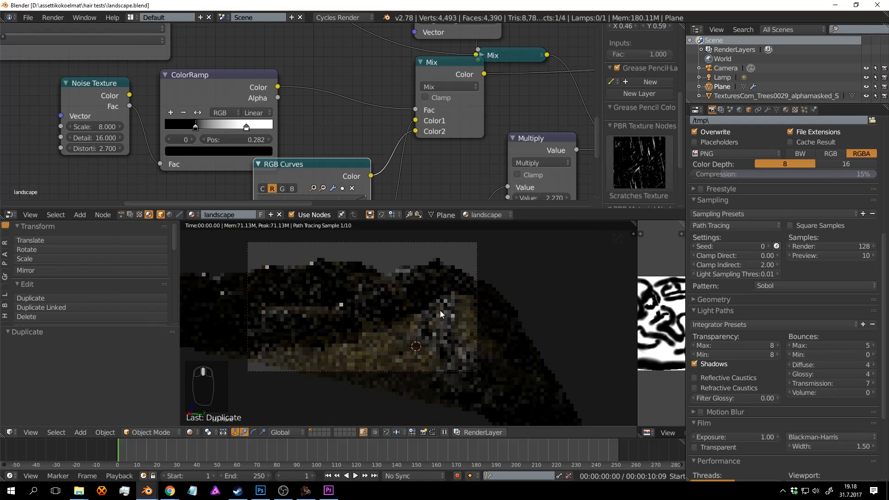
pyautogui.click(512, 315)
pyautogui.hotkey('ctrl', 's')
pyautogui.click(512, 315)
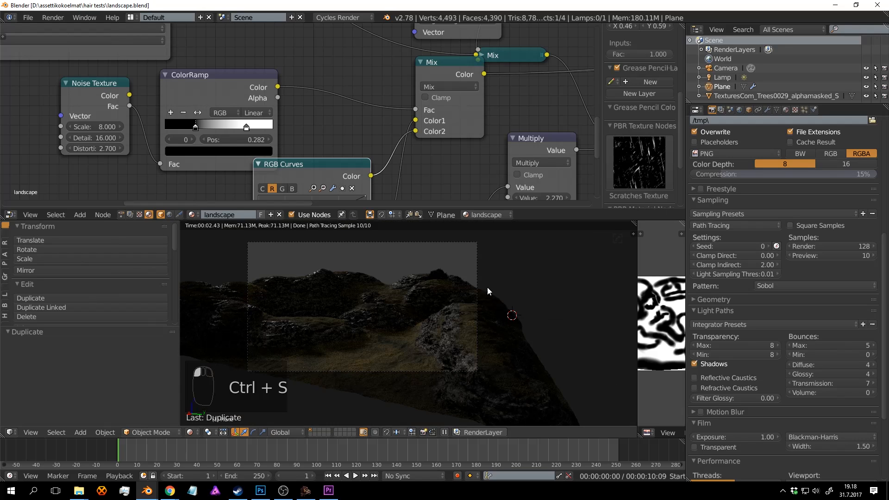
# Select the tree object and spread out its Material Output, final Mix Shader, ColorRamp and Layer Weight nodes.
pyautogui.rightClick(440, 273)
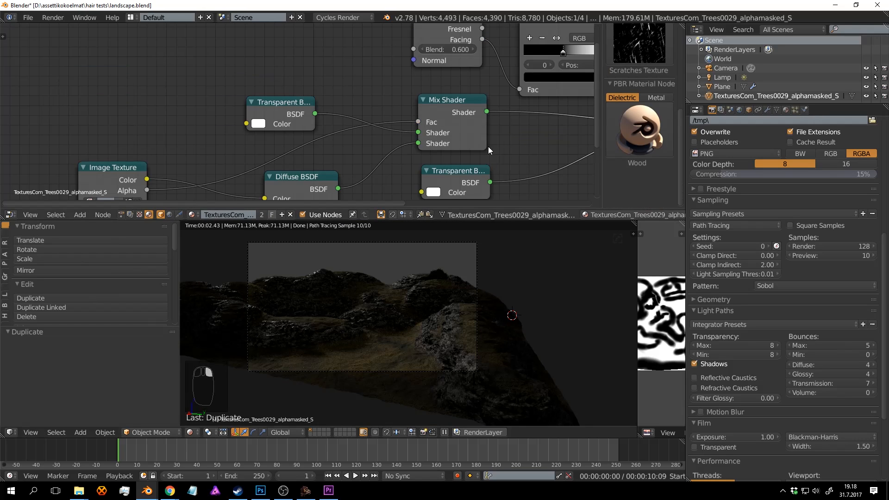
pyautogui.scroll(-8, 500, 134)
pyautogui.moveTo(515, 120); pyautogui.dragTo(359, 127, button='middle')
pyautogui.scroll(3, 359, 127)
pyautogui.moveTo(381, 119); pyautogui.dragTo(471, 119)
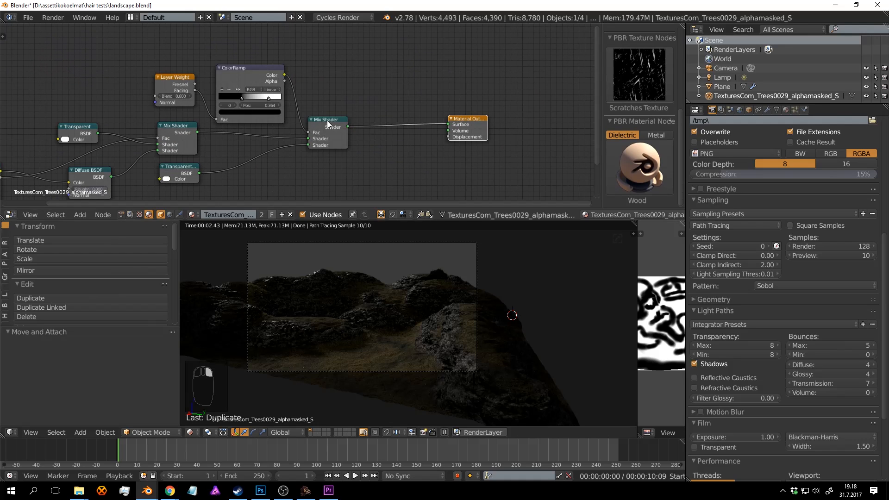
pyautogui.moveTo(326, 120); pyautogui.dragTo(374, 119)
pyautogui.moveTo(240, 68); pyautogui.dragTo(304, 31)
pyautogui.moveTo(188, 72); pyautogui.dragTo(292, 56, button='middle')
pyautogui.scroll(3, 292, 57)
pyautogui.moveTo(260, 72); pyautogui.dragTo(301, 47)
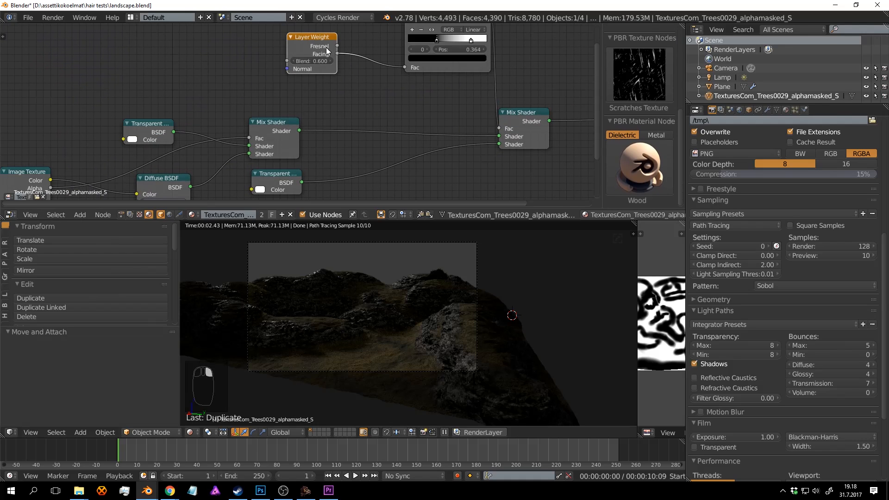
# Space out the tree material's first Mix Shader, Diffuse BSDF and Image Texture nodes to make room between them.
pyautogui.scroll(-2, 352, 74)
pyautogui.moveTo(351, 76); pyautogui.dragTo(418, 61, button='middle')
pyautogui.scroll(1, 419, 61)
pyautogui.moveTo(348, 104); pyautogui.dragTo(393, 77)
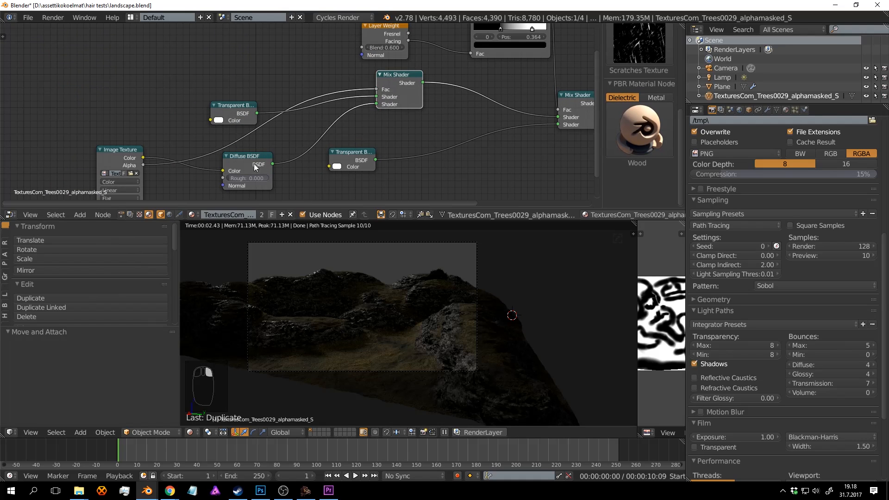
pyautogui.moveTo(254, 164); pyautogui.dragTo(270, 157, button='right')
pyautogui.moveTo(280, 164); pyautogui.dragTo(357, 104, button='middle')
pyautogui.scroll(1, 357, 104)
pyautogui.moveTo(183, 92); pyautogui.dragTo(101, 93, button='right')
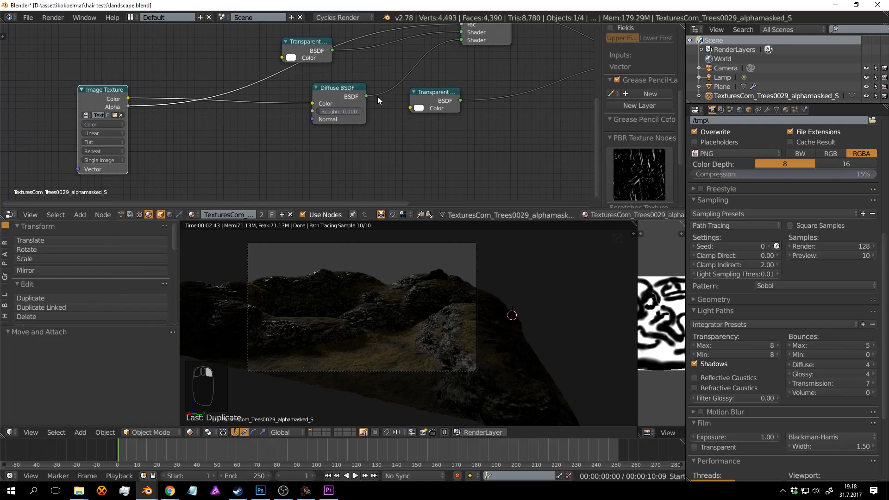
# Add the dielectric PBR Grass material node on the link between Image Texture and Diffuse BSDF, then shift it below that link.
pyautogui.scroll(-5, 630, 115)
pyautogui.click(639, 165)
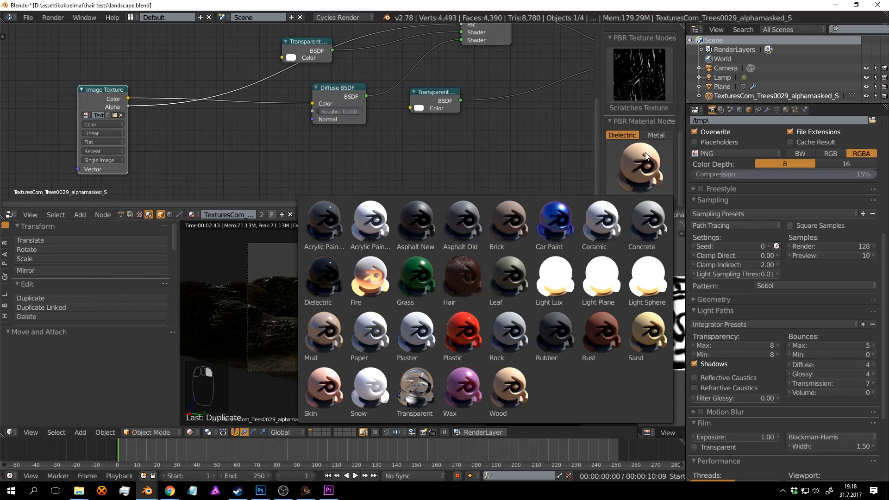
pyautogui.click(426, 285)
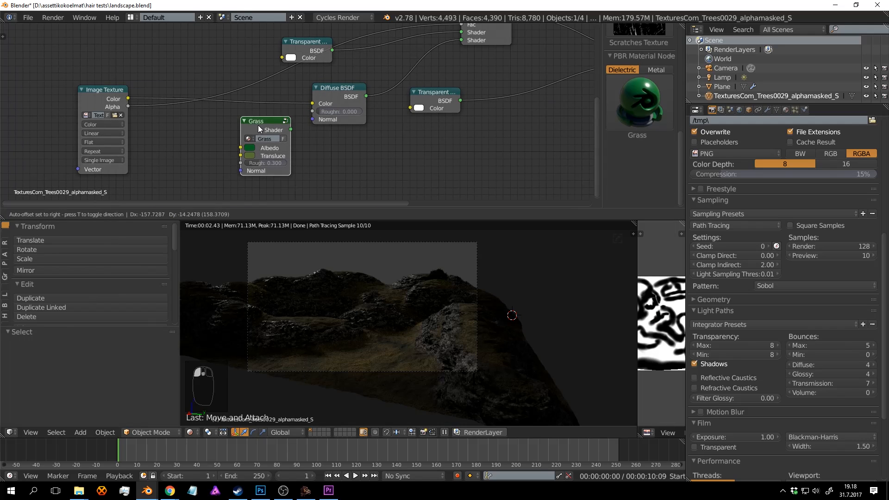
pyautogui.click(267, 101)
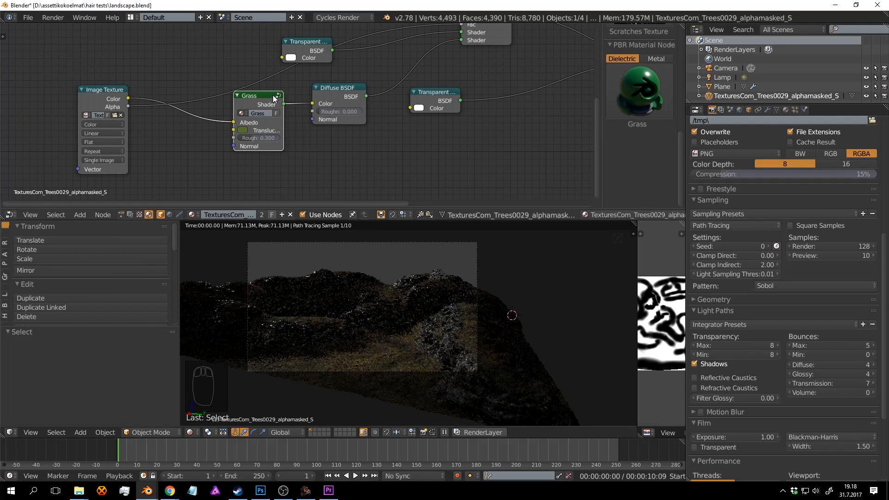
pyautogui.moveTo(273, 95); pyautogui.dragTo(269, 128)
# Link the Grass node's Shader output to the first Mix Shader's second Shader input and delete the Diffuse BSDF.
pyautogui.moveTo(341, 147); pyautogui.dragTo(338, 174, button='middle')
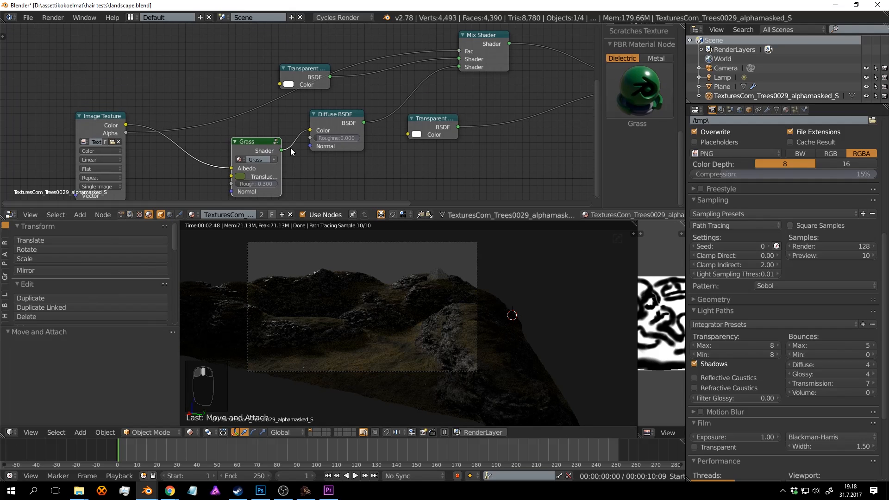
pyautogui.moveTo(282, 150); pyautogui.dragTo(455, 67)
pyautogui.moveTo(332, 114); pyautogui.dragTo(363, 156)
pyautogui.press('x')
# Move the Grass node into the deleted Diffuse BSDF's place and save over landscape.blend.
pyautogui.moveTo(265, 144); pyautogui.dragTo(348, 118)
pyautogui.hotkey('ctrl', 's')
pyautogui.scroll(5, 441, 301)
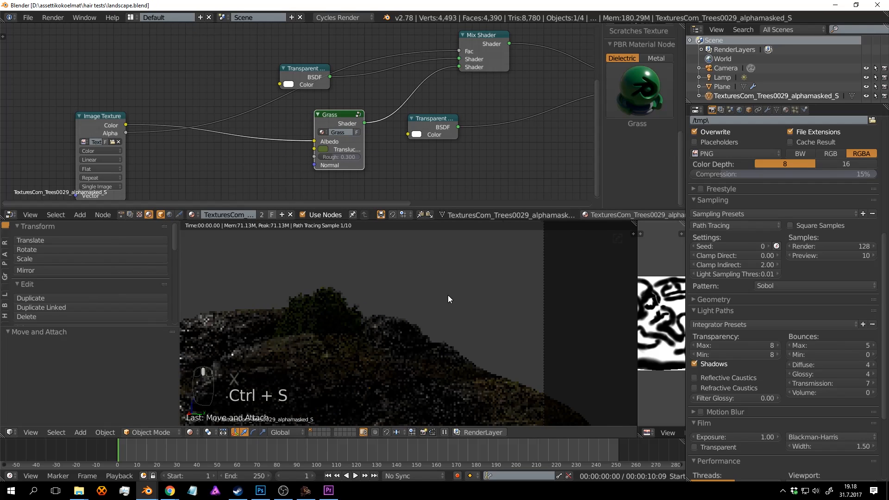
pyautogui.click(384, 271)
pyautogui.hotkey('ctrl', 's')
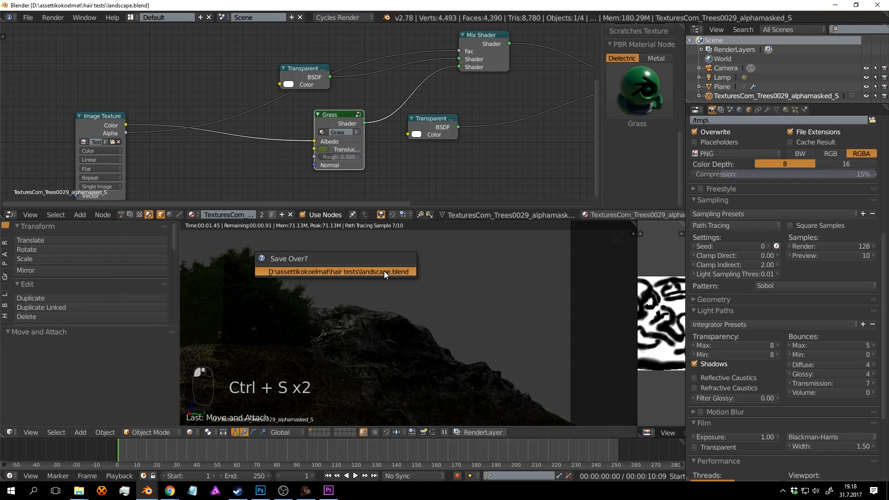
pyautogui.click(385, 271)
# Rotate the tree planes about -29.5° around the Z axis and return to the rendered preview.
pyautogui.hotkey('shift', 'z')
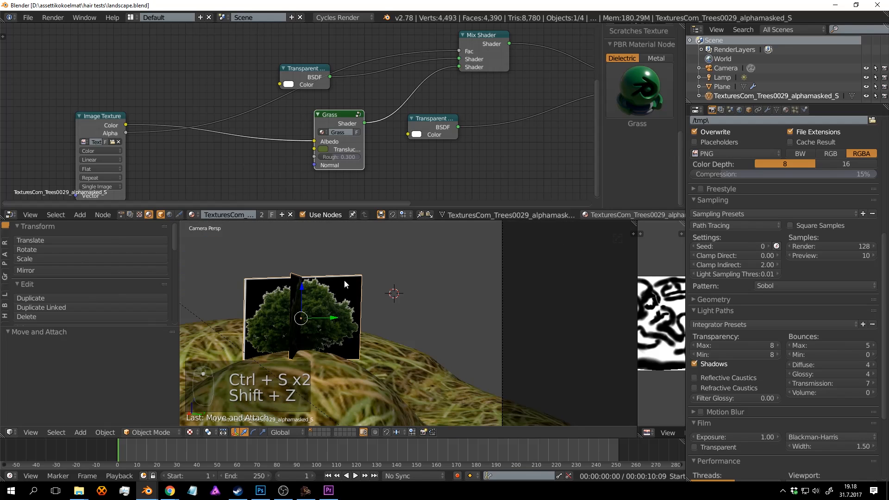
pyautogui.press('r')
pyautogui.click(366, 318)
pyautogui.hotkey('shift', 'z')
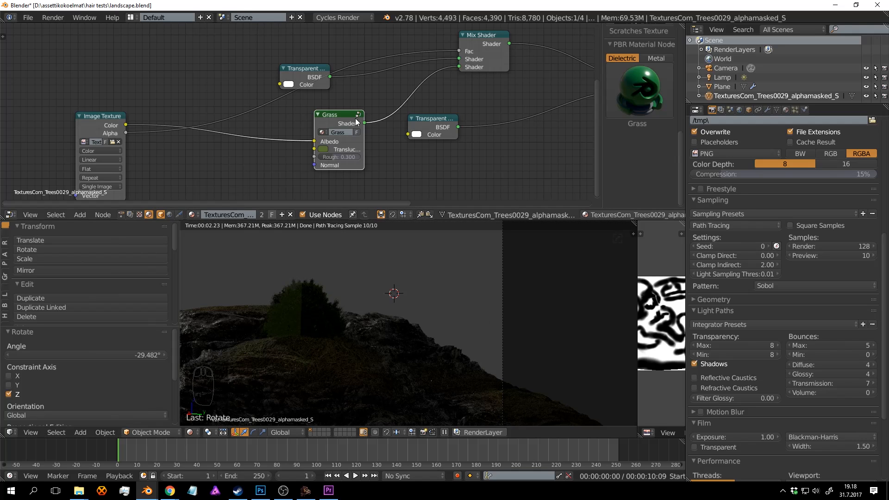
# Shift the Image Texture node away from Grass and add a Bump node between the two.
pyautogui.moveTo(355, 118); pyautogui.dragTo(430, 70, button='middle')
pyautogui.click(173, 77)
pyautogui.moveTo(173, 76); pyautogui.dragTo(131, 77)
pyautogui.hotkey('shift', 'a')
pyautogui.click(249, 119)
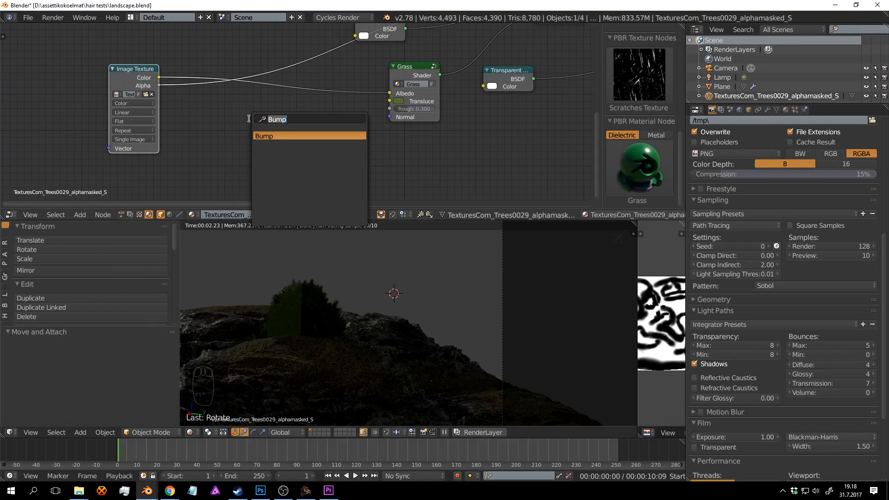
pyautogui.write('bum')
pyautogui.click(270, 135)
pyautogui.click(244, 104)
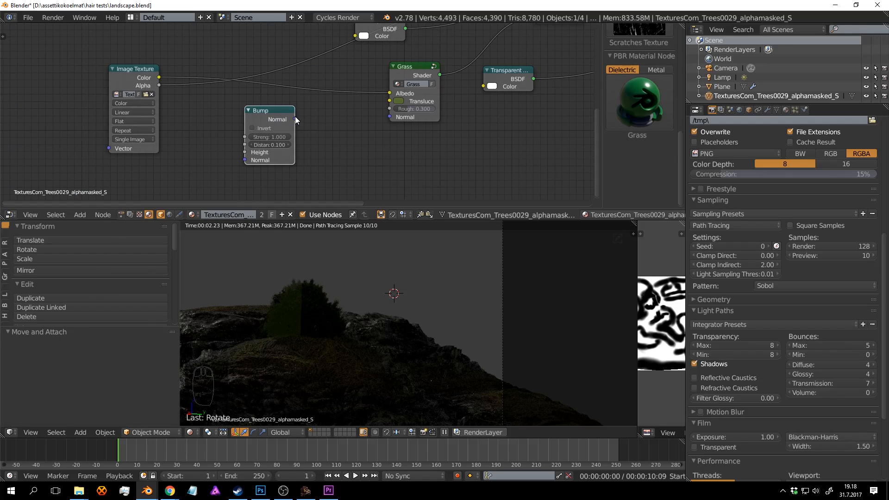
# Link Bump's Normal output to Grass's Normal and the Image Texture's Color to Bump's Height, then save.
pyautogui.moveTo(294, 119); pyautogui.dragTo(393, 116)
pyautogui.moveTo(159, 77); pyautogui.dragTo(245, 152)
pyautogui.hotkey('ctrl', 's')
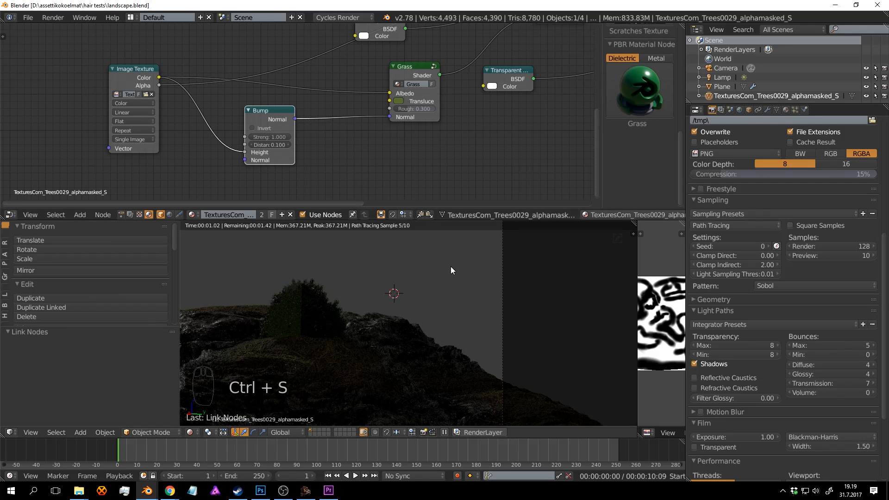
# Rotate the tree planes a further -19.6° or so around Z, save, and return to the rendered camera view.
pyautogui.moveTo(392, 292)
pyautogui.mouseDown(button='middle')
pyautogui.moveTo(379, 320)
pyautogui.moveTo(490, 282)
pyautogui.moveTo(388, 358)
pyautogui.moveTo(436, 345)
pyautogui.moveTo(474, 366)
pyautogui.moveTo(432, 310)
pyautogui.mouseUp(button='middle')
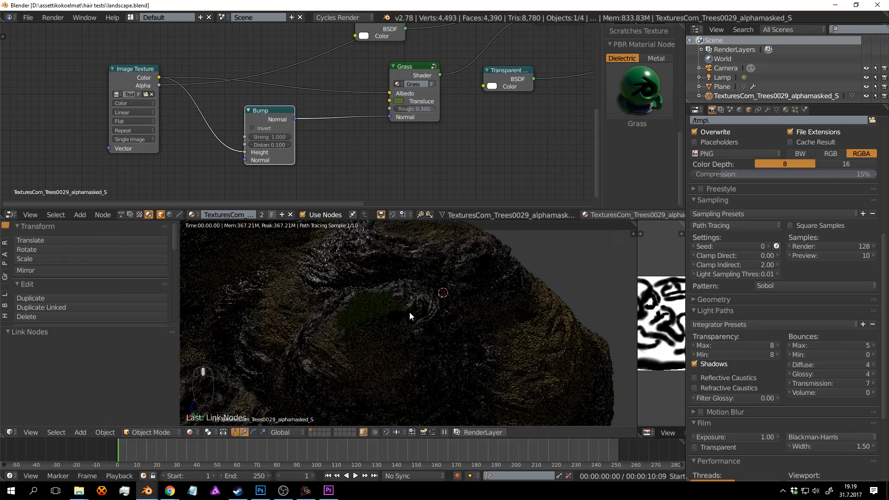
pyautogui.hotkey('shift', 'z')
pyautogui.press('r')
pyautogui.click(432, 346)
pyautogui.hotkey('ctrl', 's')
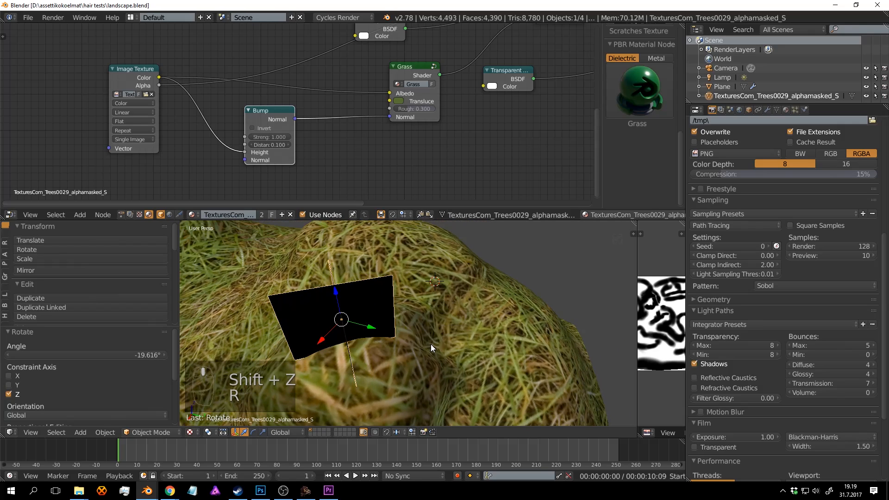
pyautogui.press('KP_0')
pyautogui.hotkey('shift', 'z')
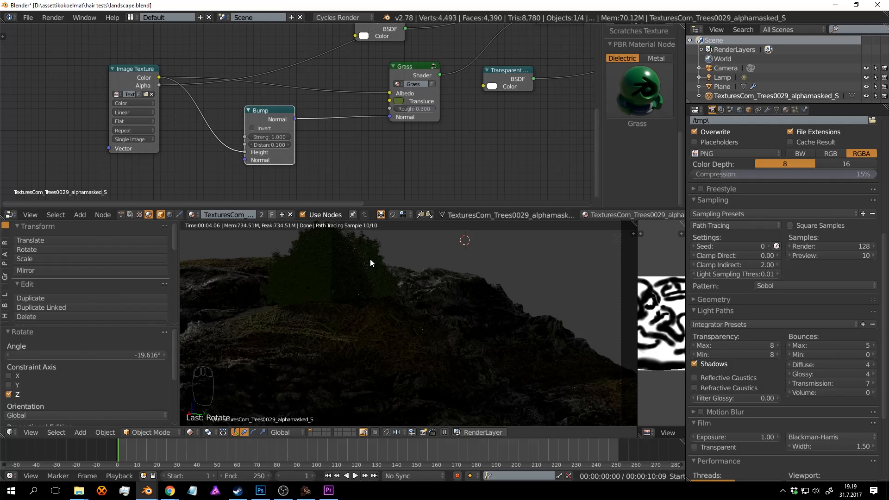
# Isolate the tree in local view and inspect its rendered shading from different angles.
pyautogui.press('KP_Divide')
pyautogui.moveTo(467, 321); pyautogui.dragTo(380, 321, button='middle')
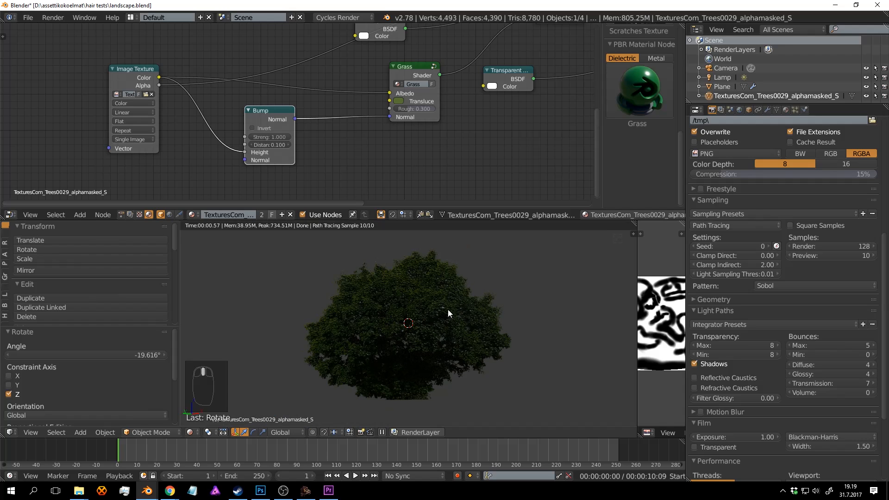
pyautogui.moveTo(449, 311); pyautogui.dragTo(409, 327, button='middle')
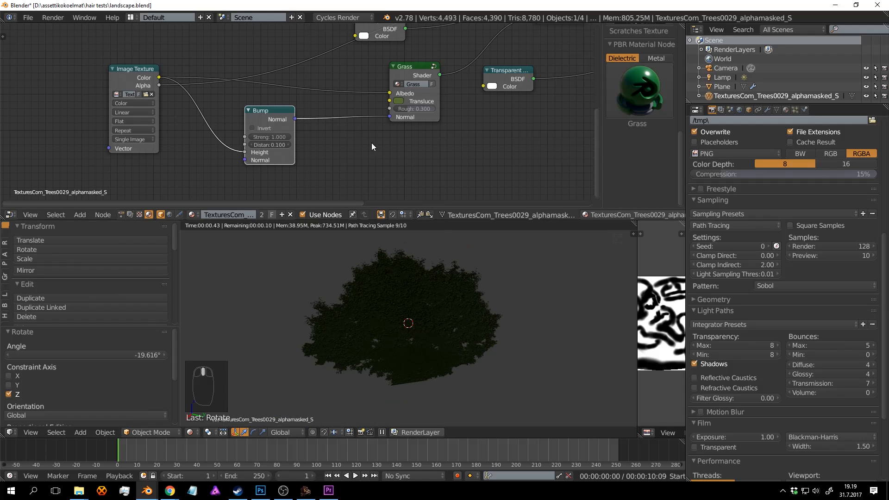
# Move the Bump node closer below Grass, set the Grass node's roughness to 0.364 and save.
pyautogui.moveTo(366, 139); pyautogui.dragTo(386, 115, button='middle')
pyautogui.scroll(2, 306, 108)
pyautogui.moveTo(299, 92); pyautogui.dragTo(368, 106)
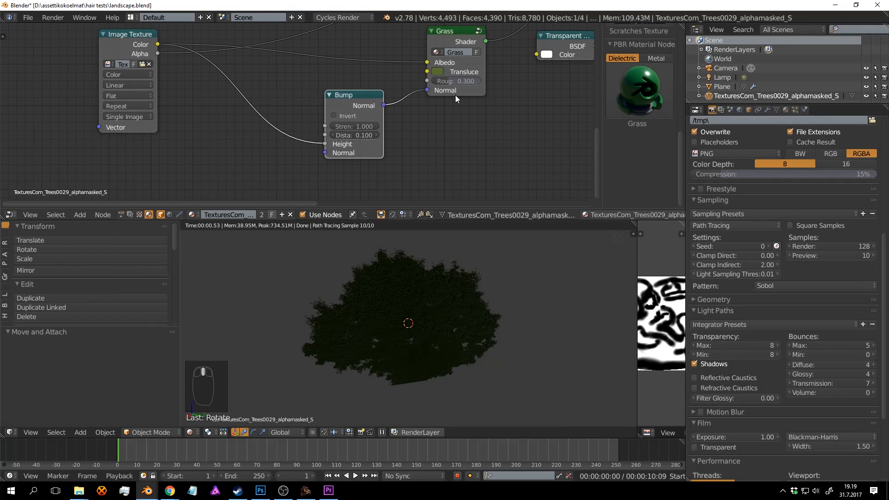
pyautogui.scroll(2, 358, 163)
pyautogui.moveTo(327, 158); pyautogui.dragTo(345, 157)
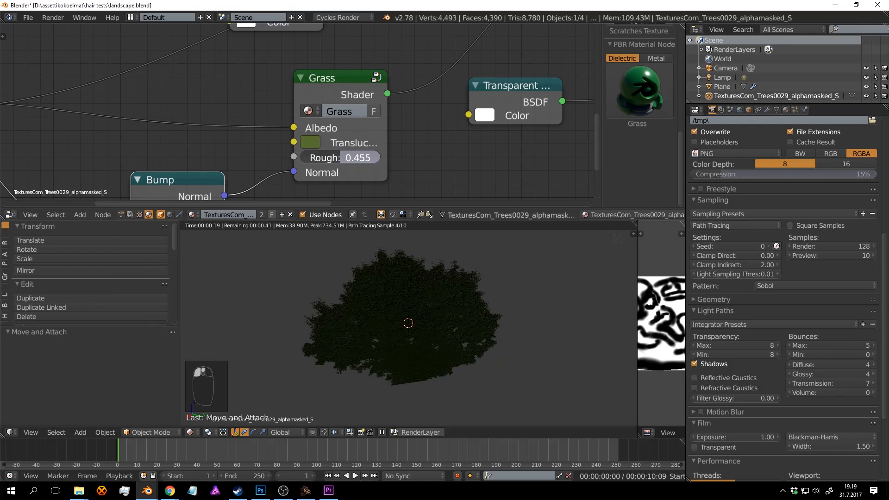
pyautogui.hotkey('ctrl', 's')
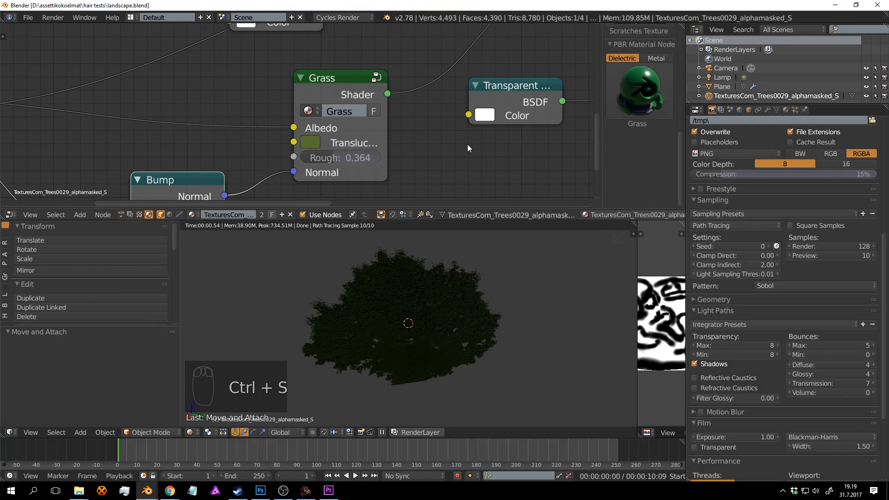
# Link the Image Texture's Color output to the Grass node's Translucent input and save the file.
pyautogui.scroll(-1, 381, 134)
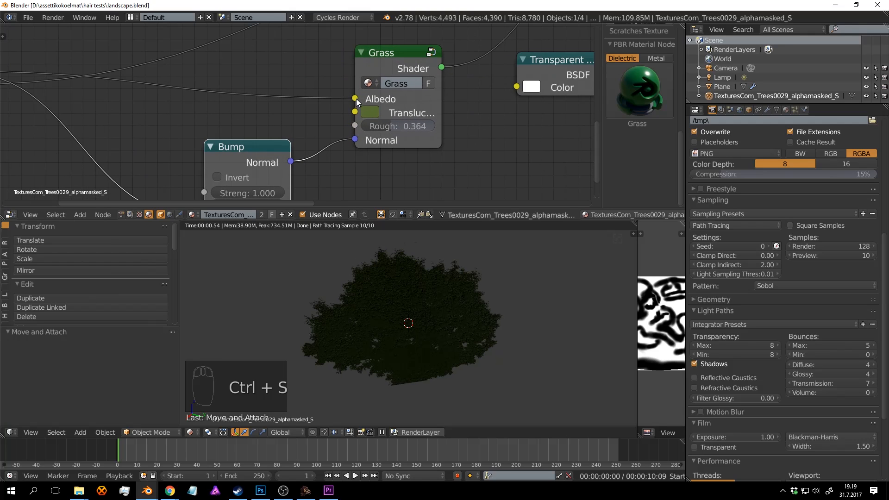
pyautogui.scroll(-2, 306, 109)
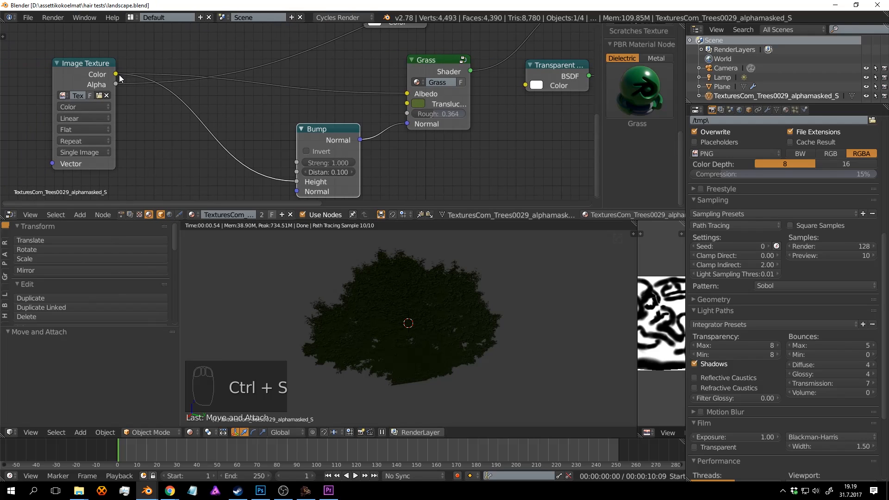
pyautogui.moveTo(115, 74); pyautogui.dragTo(407, 104)
pyautogui.hotkey('ctrl', 's')
pyautogui.click(537, 313)
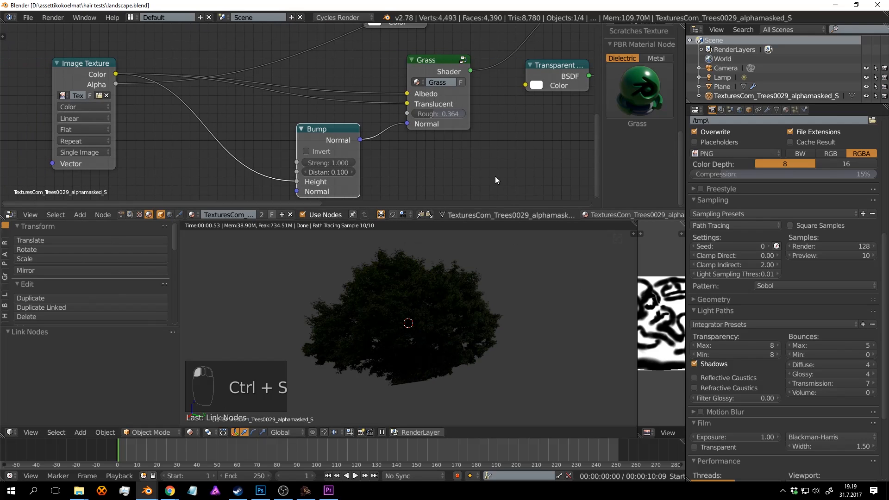
# Move the Bump node lower to free space beneath the links running into the Grass node.
pyautogui.moveTo(495, 180); pyautogui.dragTo(382, 188, button='middle')
pyautogui.moveTo(215, 139); pyautogui.dragTo(222, 148)
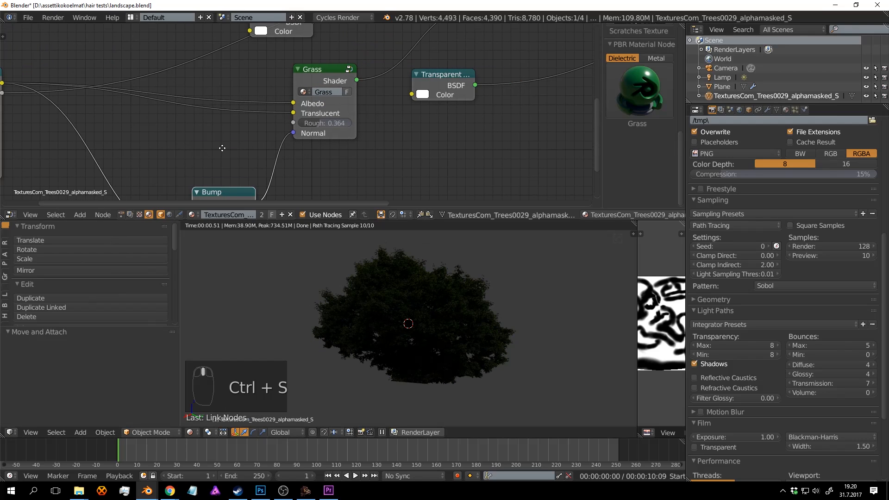
pyautogui.moveTo(222, 149); pyautogui.dragTo(287, 130, button='middle')
pyautogui.press('space')
pyautogui.write('ram')
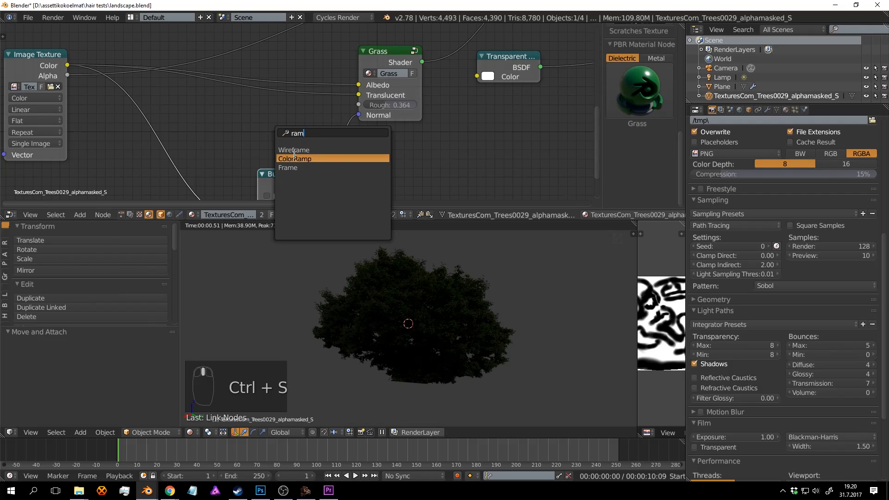
pyautogui.press('Escape')
# Insert an RGB Curves node into the link to Grass's Translucent input and bow its curve upward to brighten the color.
pyautogui.press('space')
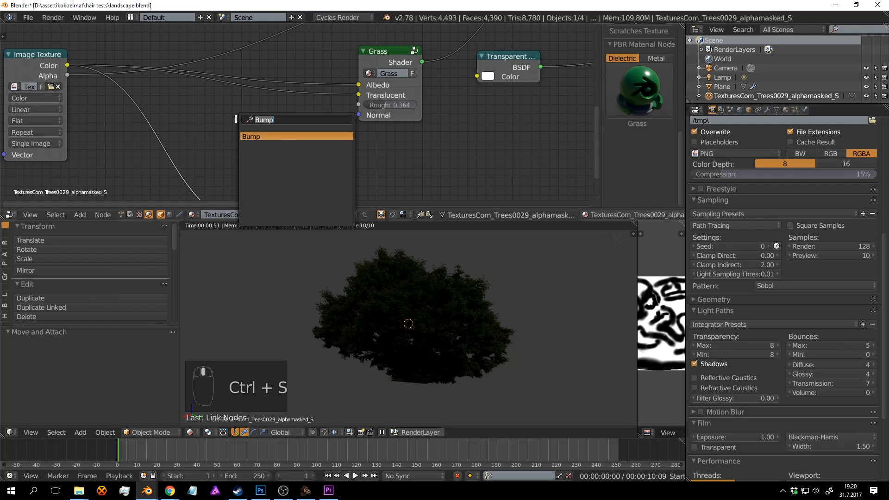
pyautogui.write('rgb')
pyautogui.press('Return')
pyautogui.click(276, 139)
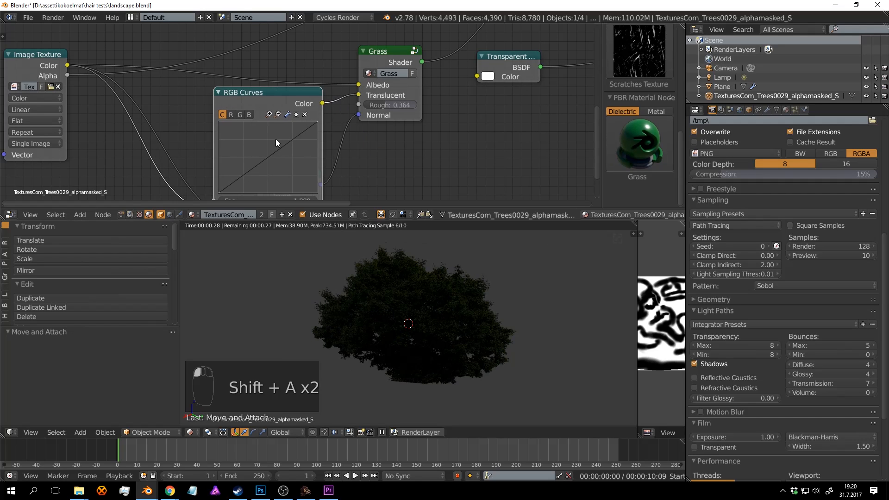
pyautogui.moveTo(277, 152); pyautogui.dragTo(257, 137)
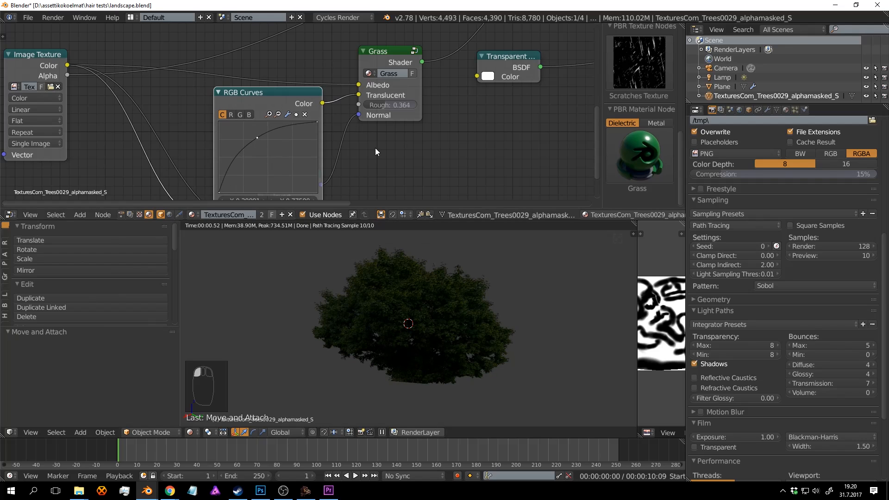
# Collapse the RGB Curves node, place it between the Image Texture and Grass nodes, and save the file.
pyautogui.click(218, 92)
pyautogui.moveTo(228, 93); pyautogui.dragTo(242, 122)
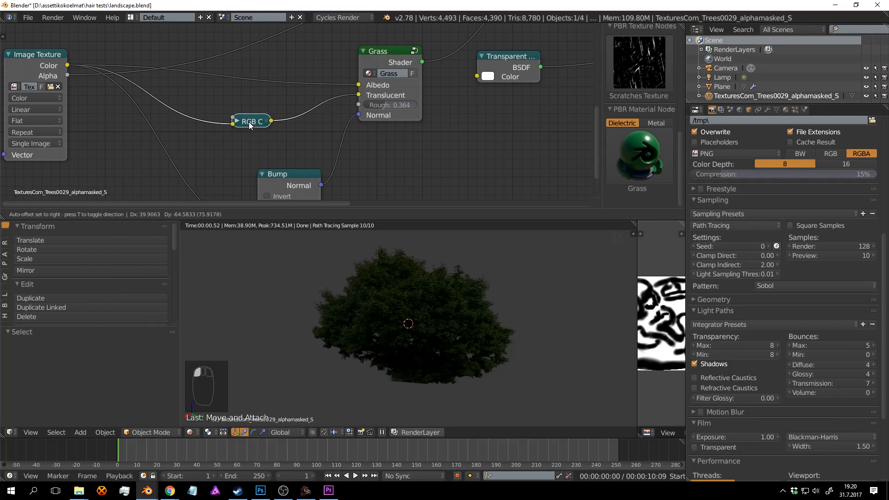
pyautogui.hotkey('ctrl', 's')
# Switch off the rendered shading, deselect everything, save, exit local view and preview the rendered landscape through the camera.
pyautogui.moveTo(528, 316)
pyautogui.mouseDown(button='middle')
pyautogui.moveTo(471, 309)
pyautogui.moveTo(448, 292)
pyautogui.moveTo(496, 284)
pyautogui.moveTo(492, 273)
pyautogui.moveTo(485, 287)
pyautogui.moveTo(502, 285)
pyautogui.moveTo(465, 292)
pyautogui.moveTo(506, 292)
pyautogui.moveTo(467, 299)
pyautogui.moveTo(498, 297)
pyautogui.moveTo(476, 304)
pyautogui.moveTo(497, 306)
pyautogui.moveTo(460, 309)
pyautogui.moveTo(507, 304)
pyautogui.moveTo(459, 311)
pyautogui.moveTo(501, 317)
pyautogui.mouseUp(button='middle')
pyautogui.hotkey('shift', 'z')
pyautogui.scroll(-3, 504, 318)
pyautogui.hotkey('ctrl', 's')
pyautogui.press('a')
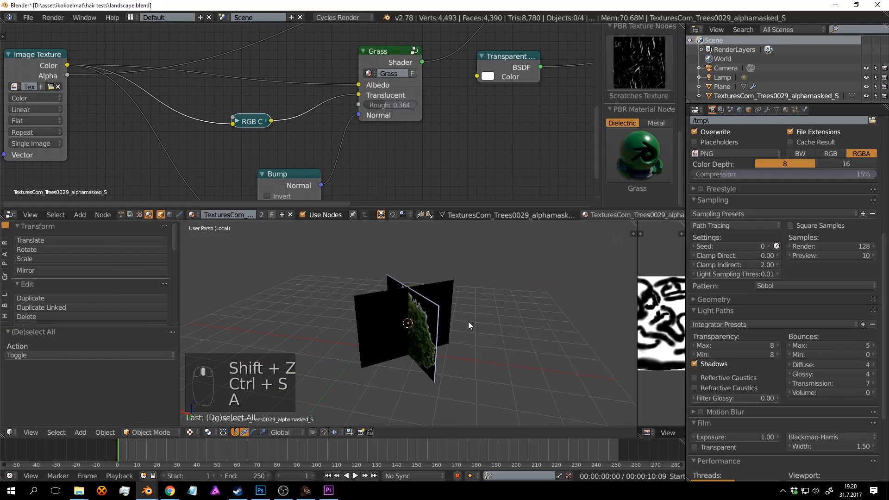
pyautogui.hotkey('ctrl', 's')
pyautogui.moveTo(482, 323); pyautogui.dragTo(468, 311, button='middle')
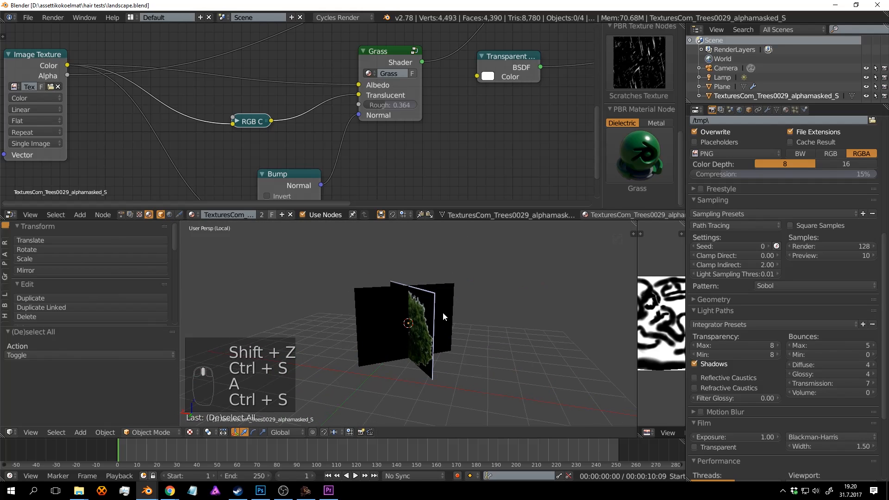
pyautogui.press('KP_Divide')
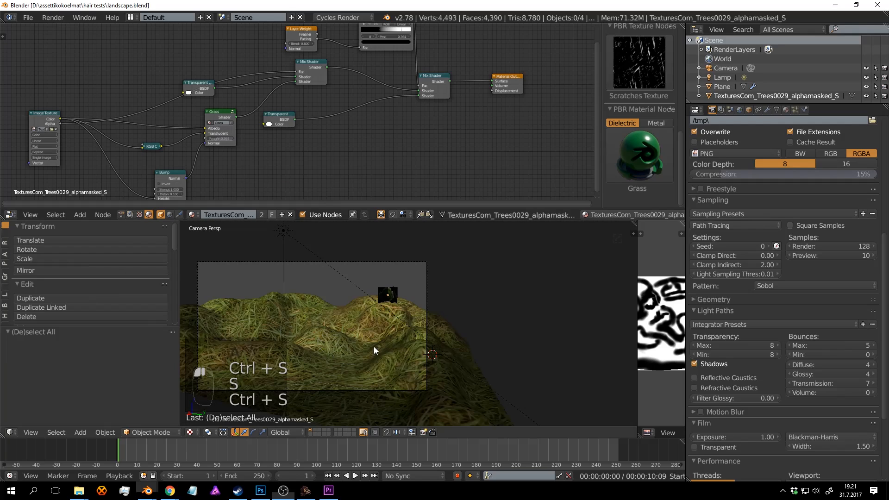
pyautogui.hotkey('shift', 'z')
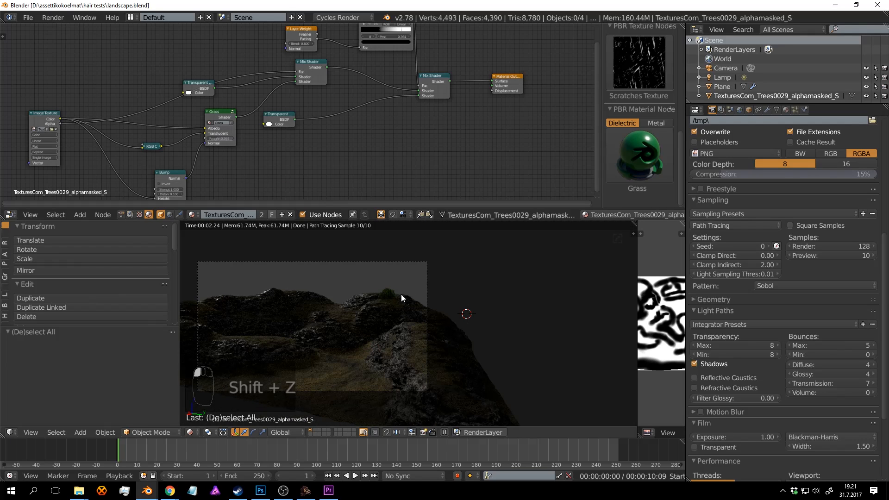
# Return to textured shading and place a linked duplicate of the tree from top view, offset about 3.939 in X and 1.274 in Y.
pyautogui.hotkey('shift', 'z')
pyautogui.press('s')
pyautogui.moveTo(454, 299); pyautogui.dragTo(423, 324, button='middle')
pyautogui.scroll(6, 424, 354)
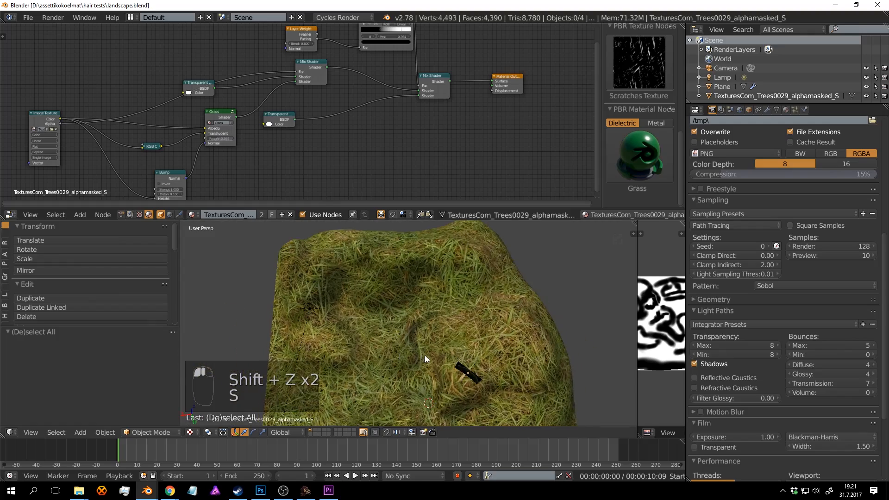
pyautogui.rightClick(430, 321)
pyautogui.scroll(-6, 481, 335)
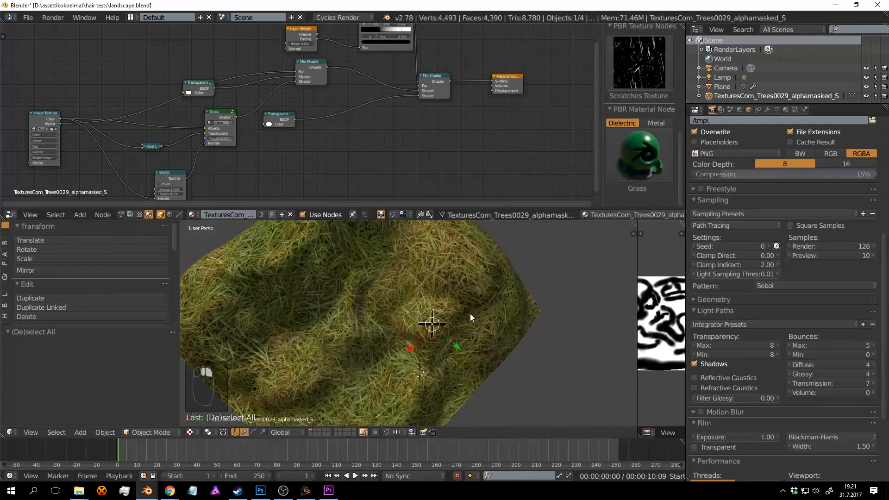
pyautogui.press('KP_7')
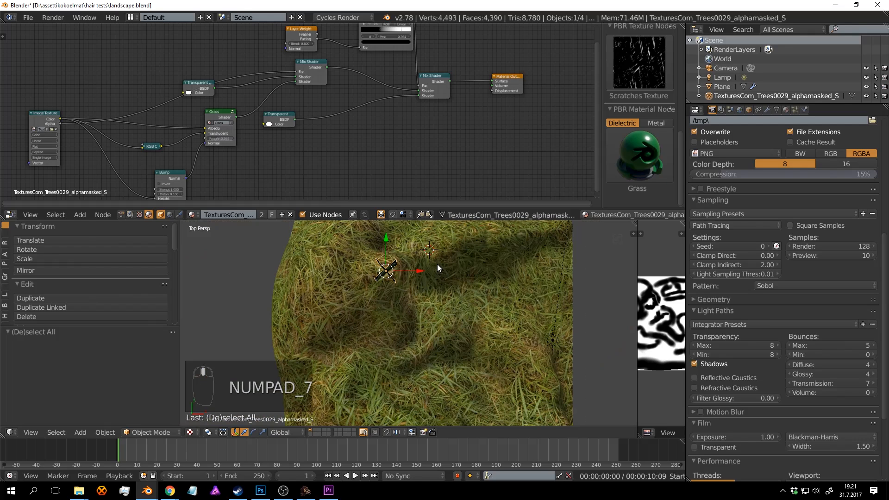
pyautogui.hotkey('alt', 'd')
pyautogui.click(514, 237)
# Lower the duplicated tree onto the slope, shift it about 0.473 along Y, save, and adjust its height by about 0.172.
pyautogui.keyDown('shift'); pyautogui.moveTo(515, 237); pyautogui.dragTo(412, 259, button='middle'); pyautogui.keyUp('shift')
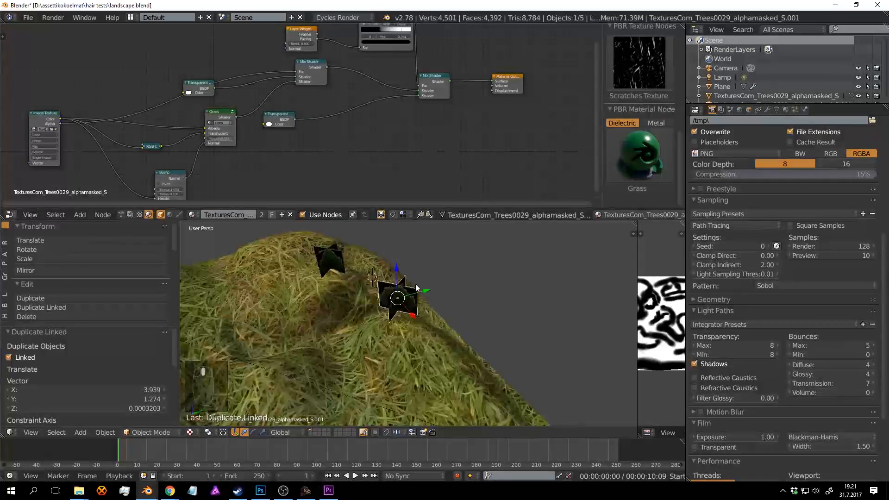
pyautogui.press('g')
pyautogui.press('z')
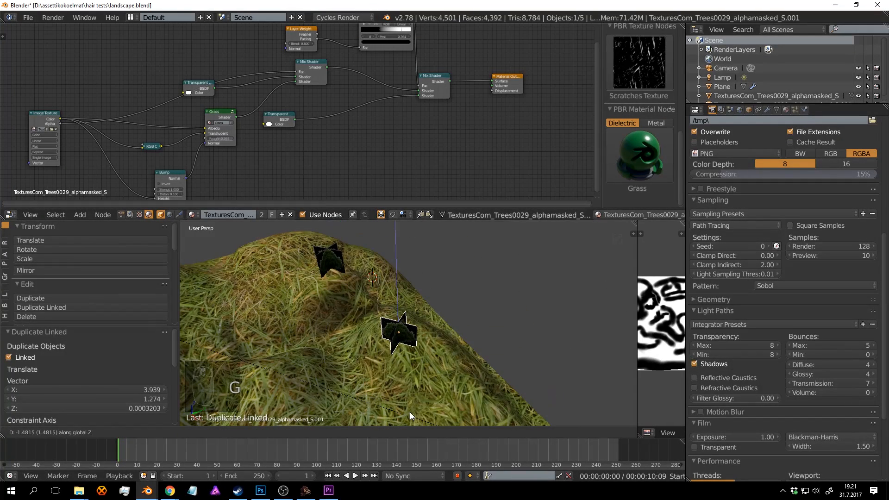
pyautogui.click(410, 242)
pyautogui.press('g')
pyautogui.press('y')
pyautogui.click(538, 299)
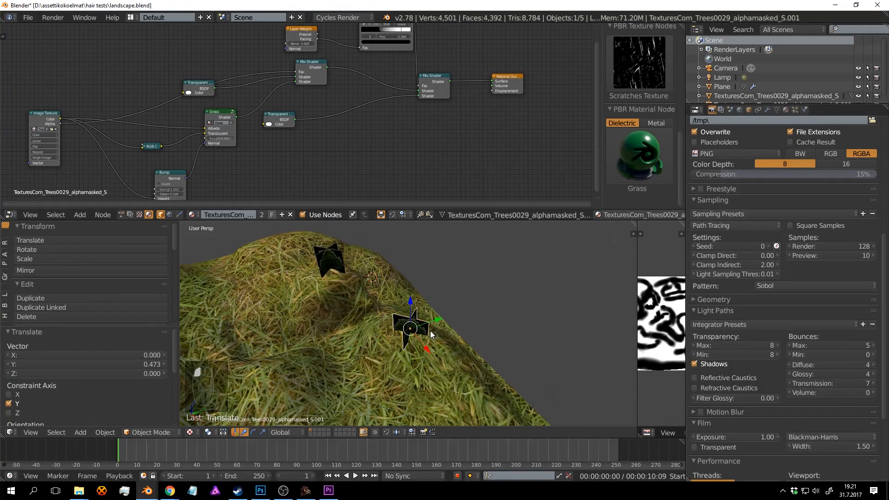
pyautogui.moveTo(430, 331); pyautogui.dragTo(413, 306, button='middle')
pyautogui.hotkey('ctrl', 's')
pyautogui.moveTo(410, 301); pyautogui.dragTo(427, 295)
pyautogui.moveTo(393, 266); pyautogui.dragTo(387, 299)
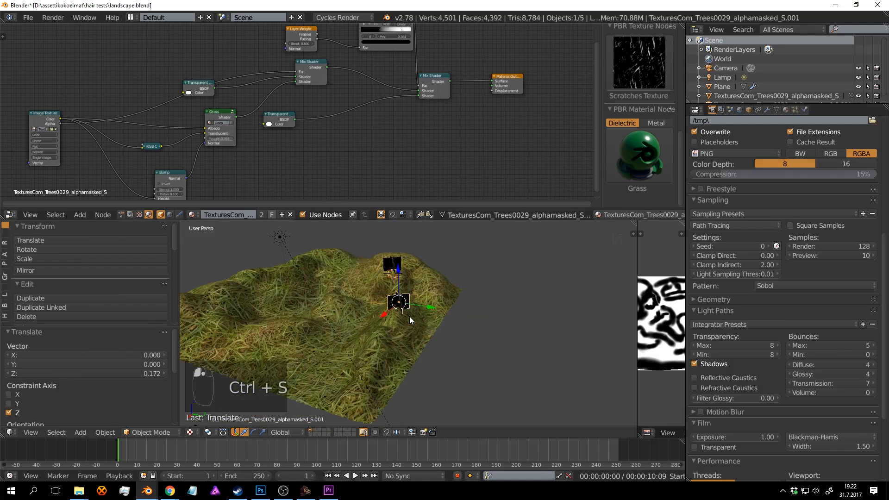
# Place another linked duplicate of the tree on the left hillside of the camera view, shifting it about 2.183 along Y.
pyautogui.moveTo(409, 316); pyautogui.dragTo(446, 285, button='middle')
pyautogui.scroll(3, 447, 285)
pyautogui.scroll(-3, 448, 303)
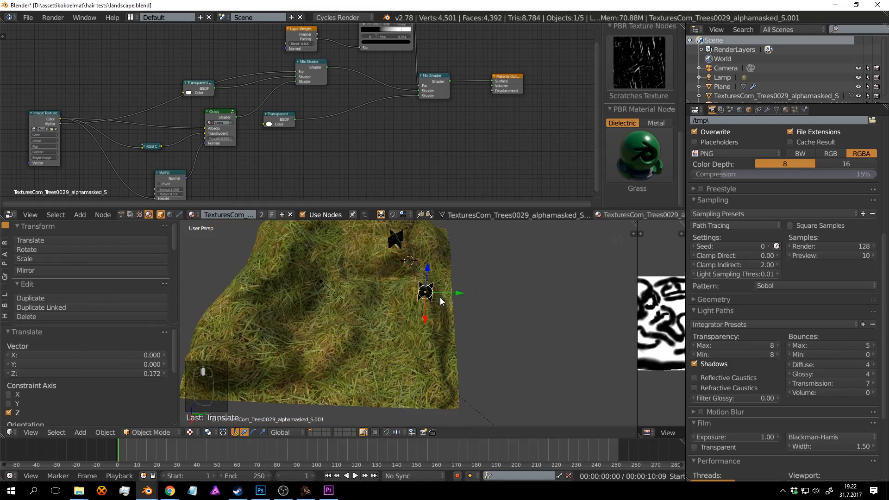
pyautogui.press('KP_0')
pyautogui.hotkey('alt', 'd')
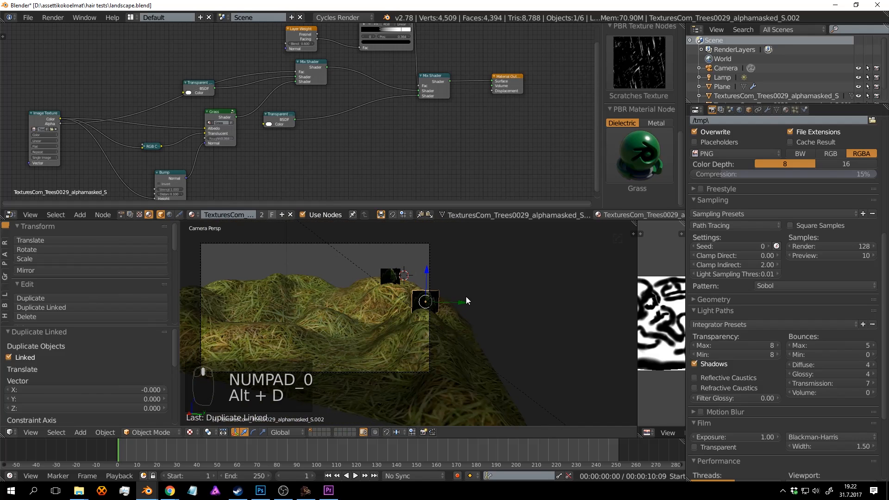
pyautogui.click(267, 309)
pyautogui.moveTo(253, 300); pyautogui.dragTo(212, 317)
pyautogui.moveTo(255, 300); pyautogui.dragTo(283, 309)
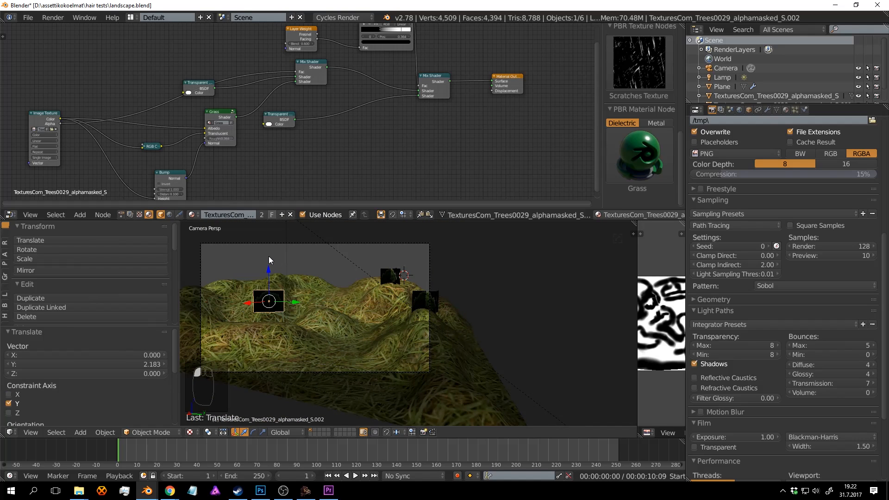
# Adjust the hillside tree's height and shift it about 0.482 along Y to seat it on the terrain.
pyautogui.click(268, 260)
pyautogui.moveTo(269, 276); pyautogui.dragTo(268, 250)
pyautogui.moveTo(269, 259); pyautogui.dragTo(301, 359, button='middle')
pyautogui.scroll(2, 320, 364)
pyautogui.keyDown('shift'); pyautogui.moveTo(361, 368); pyautogui.dragTo(401, 333, button='middle'); pyautogui.keyUp('shift')
pyautogui.moveTo(406, 371); pyautogui.dragTo(456, 340)
# Place a linked duplicate of the tree in the valley between the existing trees and lower it about 0.861 along Z.
pyautogui.moveTo(457, 341); pyautogui.dragTo(355, 301, button='middle')
pyautogui.hotkey('alt', 'd')
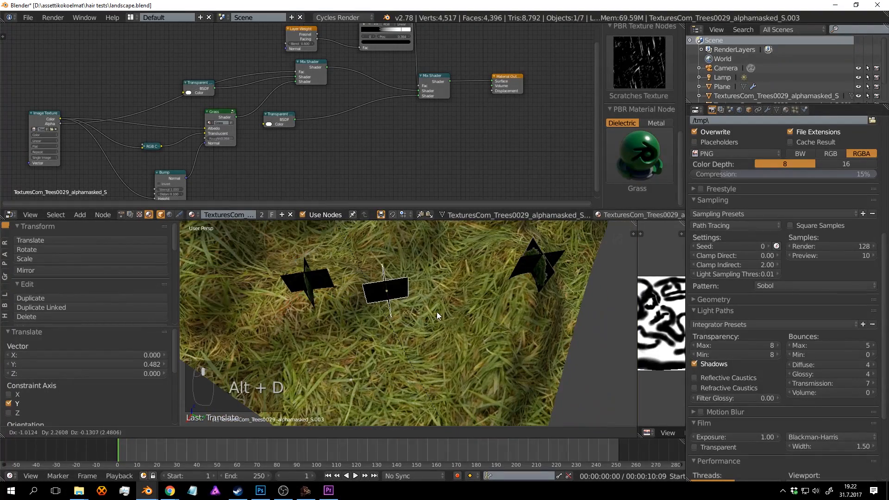
pyautogui.click(459, 306)
pyautogui.press('g')
pyautogui.moveTo(460, 308); pyautogui.dragTo(456, 347, button='middle')
pyautogui.click(456, 340)
# Add a linked duplicate of the tree on the far hill, offset about -7.686, -4.602, 1.857, and raise it along Z.
pyautogui.scroll(-5, 455, 327)
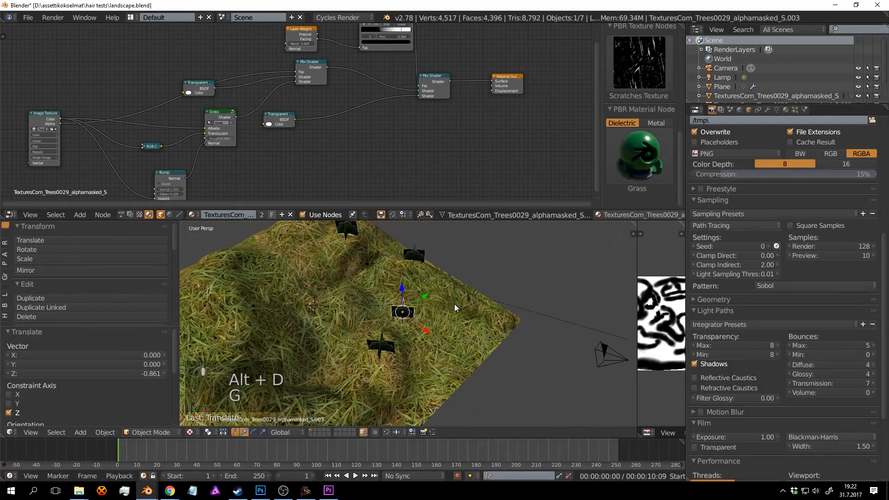
pyautogui.hotkey('alt', 'd')
pyautogui.click(338, 288)
pyautogui.moveTo(338, 288); pyautogui.dragTo(370, 306, button='middle')
pyautogui.press('g')
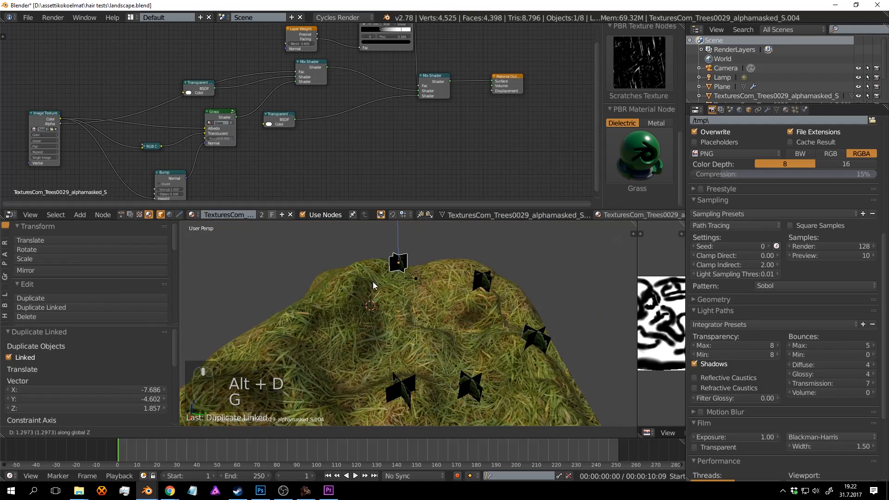
pyautogui.click(373, 281)
# Move the far tree by about 0.322, -1.748, -0.132, then by about -0.557, -0.215, -0.329, and save.
pyautogui.scroll(4, 481, 321)
pyautogui.press('g')
pyautogui.click(496, 326)
pyautogui.moveTo(496, 327); pyautogui.dragTo(373, 340, button='middle')
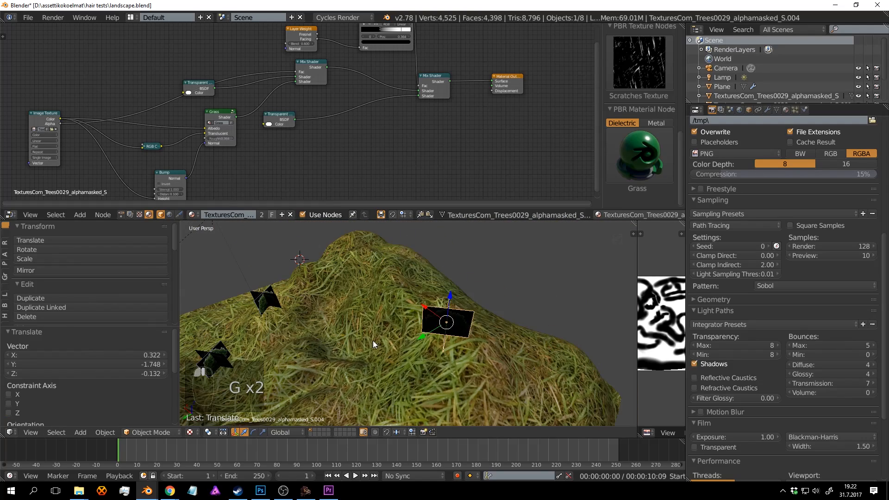
pyautogui.press('g')
pyautogui.click(433, 357)
pyautogui.scroll(-2, 432, 356)
pyautogui.hotkey('ctrl', 's')
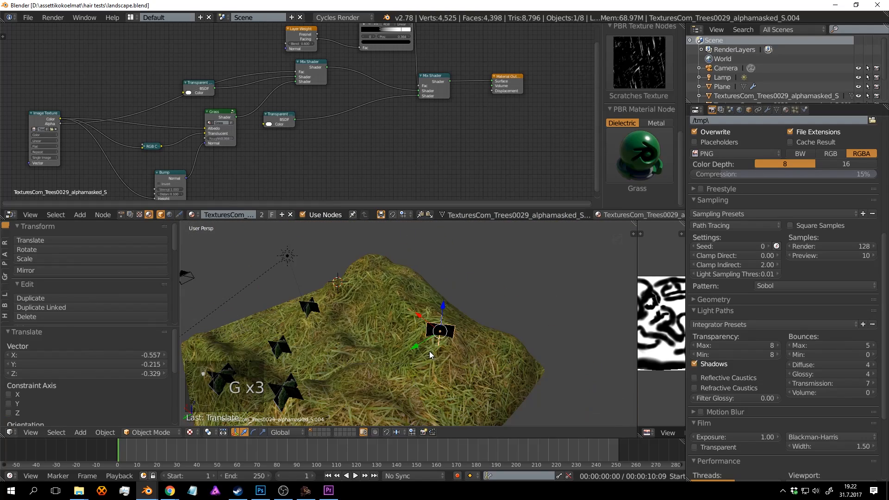
# Return to the camera view, deselect everything, save, and preview the scattered trees in rendered shading.
pyautogui.press('KP_0')
pyautogui.press('a')
pyautogui.press('a')
pyautogui.scroll(2, 445, 324)
pyautogui.hotkey('ctrl', 's')
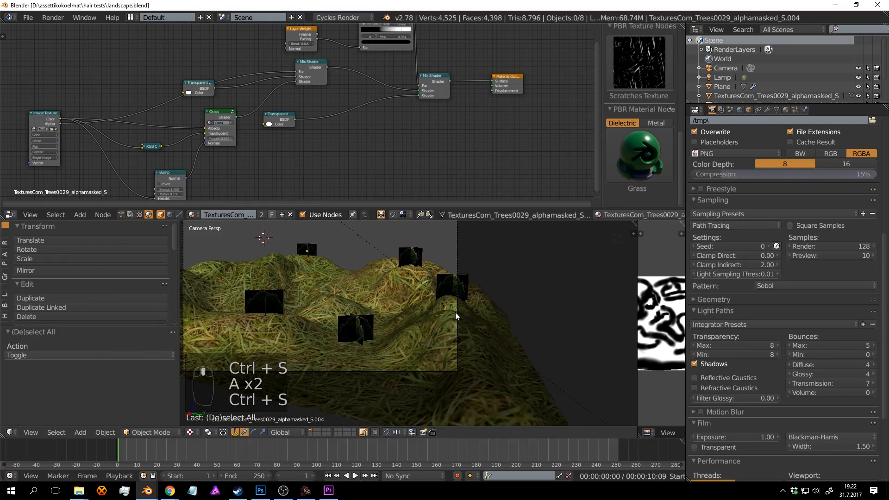
pyautogui.hotkey('shift', 'z')
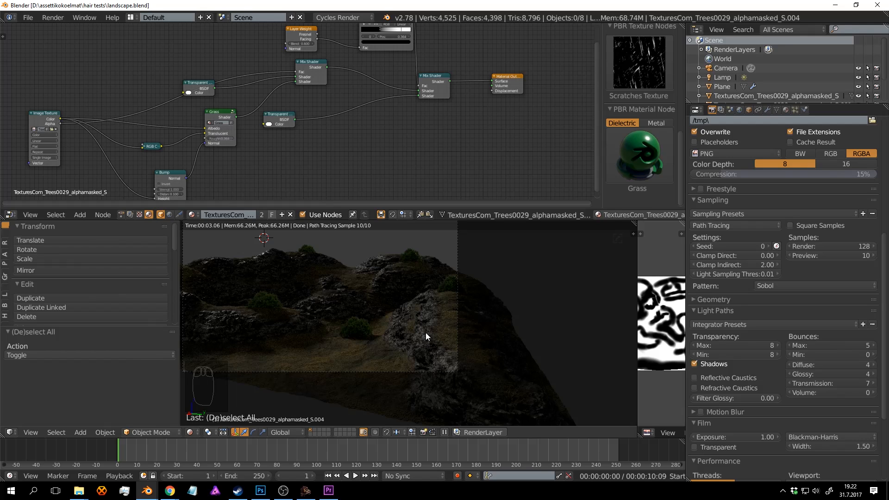
# Select the tree on the far ridge in textured shading and raise it about 0.15 along Z.
pyautogui.rightClick(349, 285)
pyautogui.hotkey('shift', 'z')
pyautogui.press('g')
pyautogui.press('z')
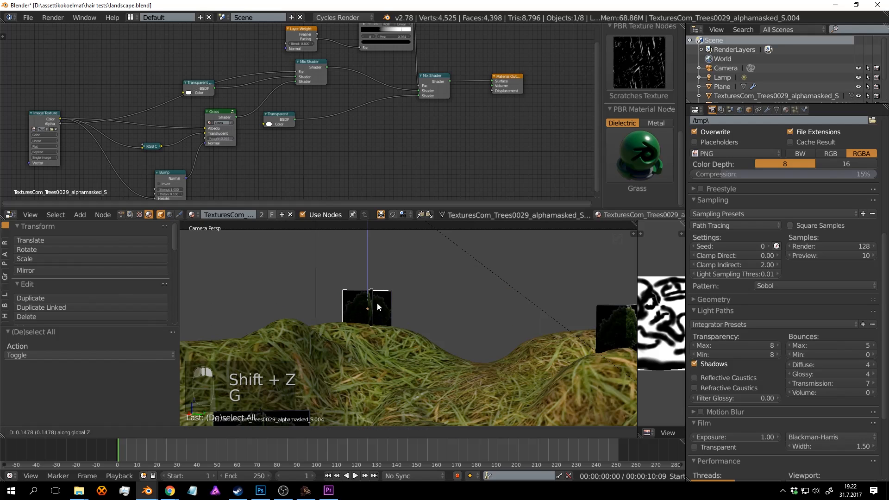
pyautogui.click(377, 307)
pyautogui.scroll(-3, 377, 307)
# Make a linked duplicate of the ridge tree, shift it about -8.828 along Y, and move it about 6.896, 7.534, 1.265.
pyautogui.hotkey('alt', 'd')
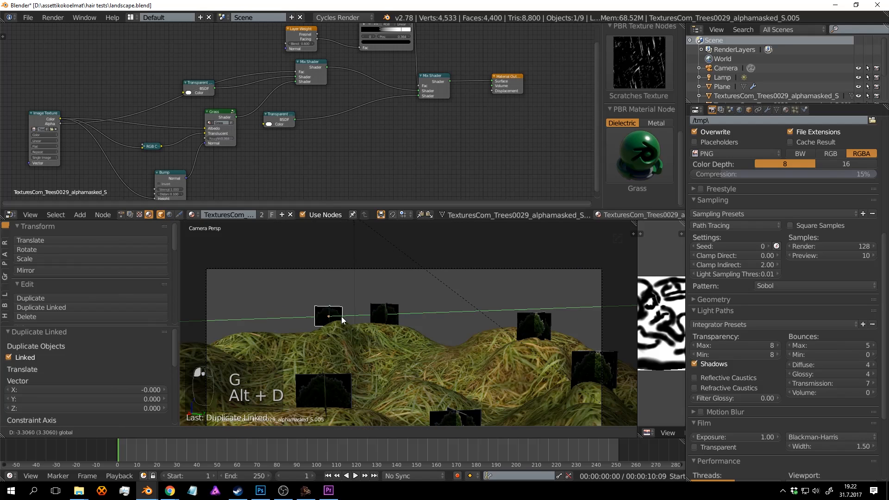
pyautogui.moveTo(342, 319); pyautogui.dragTo(278, 322)
pyautogui.moveTo(279, 321); pyautogui.dragTo(360, 372, button='middle')
pyautogui.scroll(-5, 361, 372)
pyautogui.press('g')
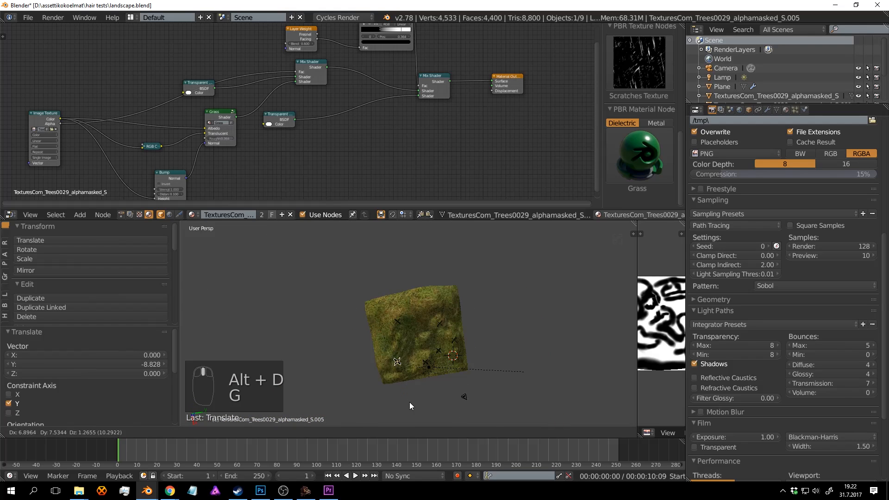
pyautogui.click(410, 402)
# In the camera view, lower the new tree about 2.291 along Z, shift it about -0.558 along Y, fine-tune its height and save.
pyautogui.press('KP_0')
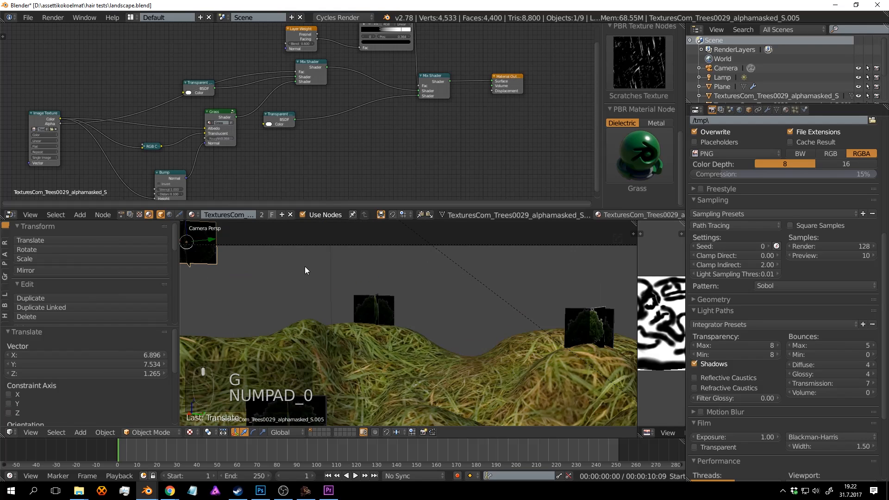
pyautogui.press('g')
pyautogui.press('z')
pyautogui.click(370, 315)
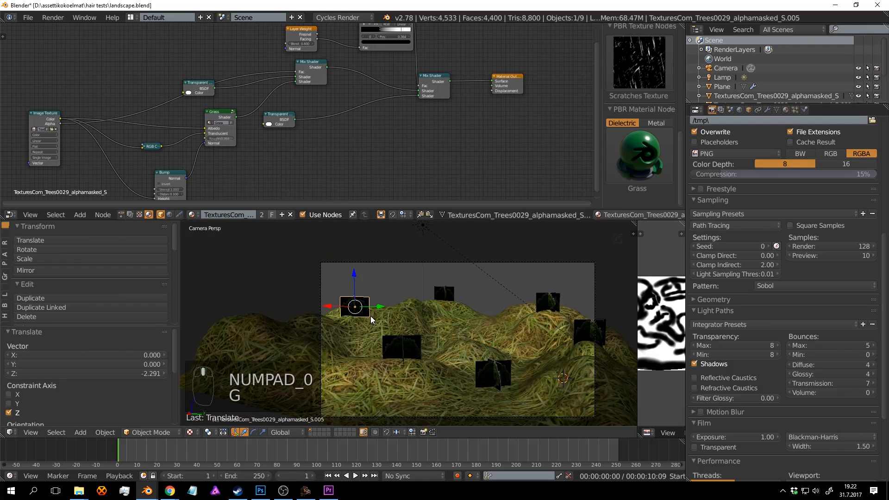
pyautogui.press('g')
pyautogui.press('y')
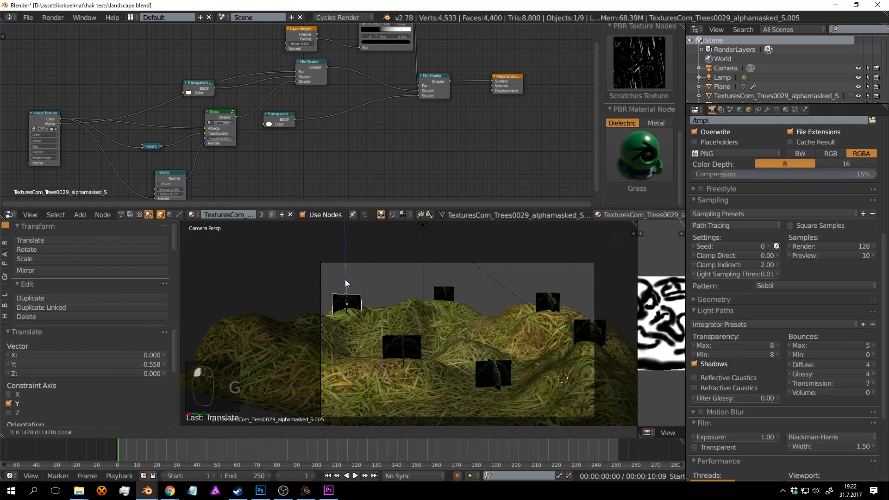
pyautogui.moveTo(346, 280); pyautogui.dragTo(368, 298)
pyautogui.press('a')
pyautogui.hotkey('ctrl', 's')
# Delete the tree in the foreground valley, save the file, and start the rendered camera preview.
pyautogui.scroll(-2, 493, 348)
pyautogui.scroll(4, 463, 344)
pyautogui.rightClick(451, 351)
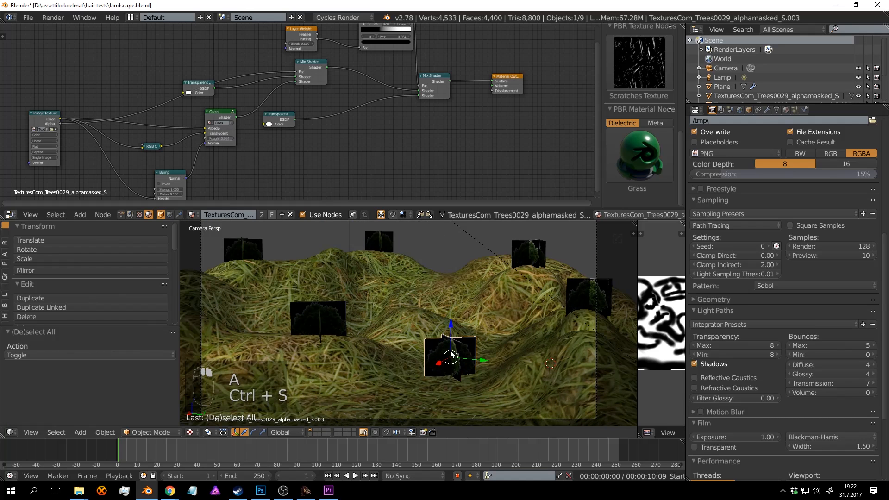
pyautogui.press('x')
pyautogui.click(451, 354)
pyautogui.hotkey('ctrl', 's')
pyautogui.click(437, 322)
pyautogui.hotkey('shift', 'z')
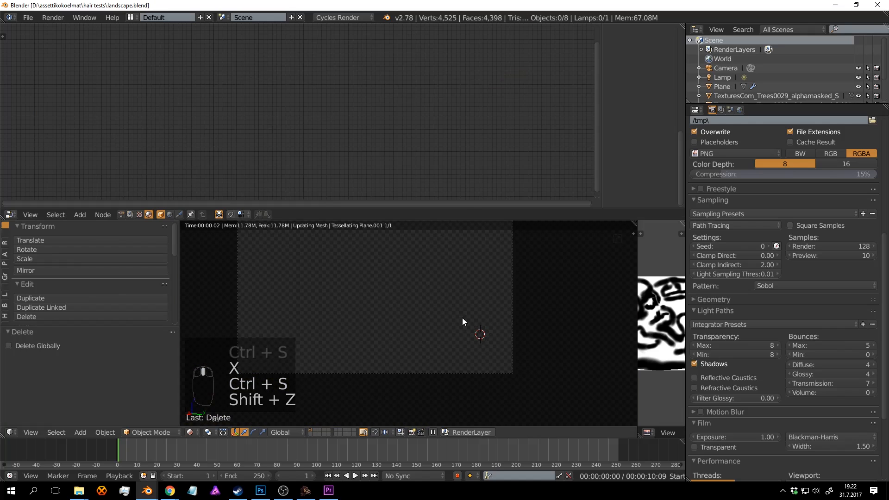
# Make a linked duplicate of the tree on the back ridge in textured shading and shift it about 3.661 along Y.
pyautogui.click(548, 301)
pyautogui.hotkey('ctrl', 's')
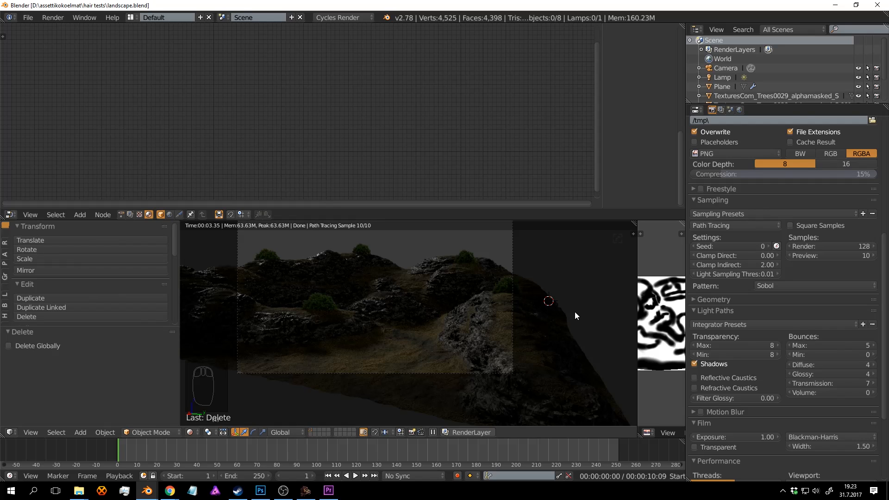
pyautogui.rightClick(410, 279)
pyautogui.hotkey('shift', 'z')
pyautogui.keyDown('shift'); pyautogui.moveTo(409, 283); pyautogui.dragTo(388, 323, button='middle'); pyautogui.keyUp('shift')
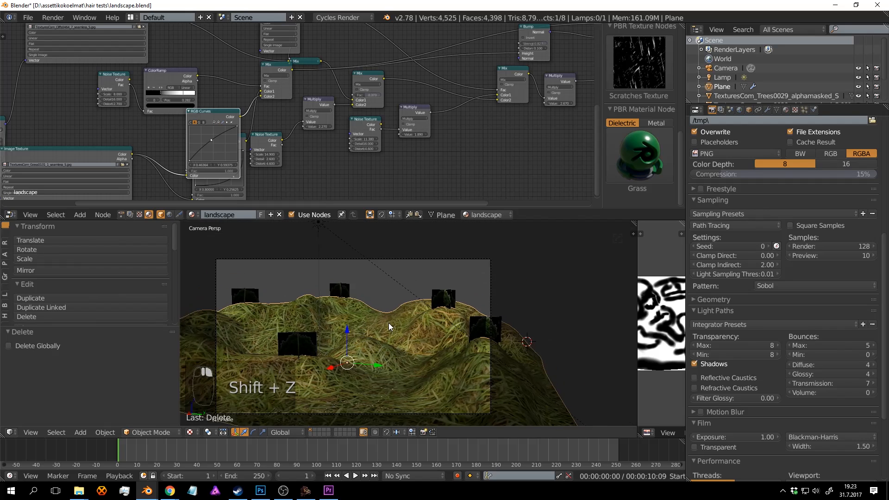
pyautogui.scroll(3, 387, 323)
pyautogui.rightClick(294, 268)
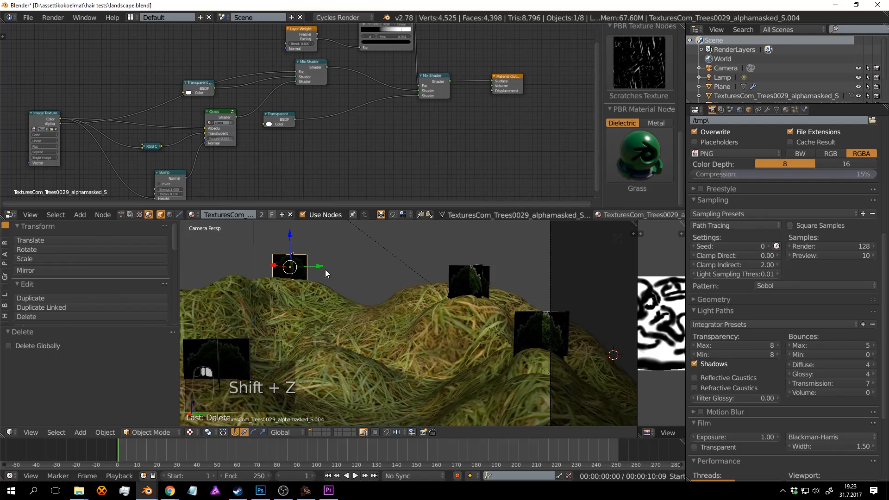
pyautogui.hotkey('alt', 'd')
pyautogui.press('y')
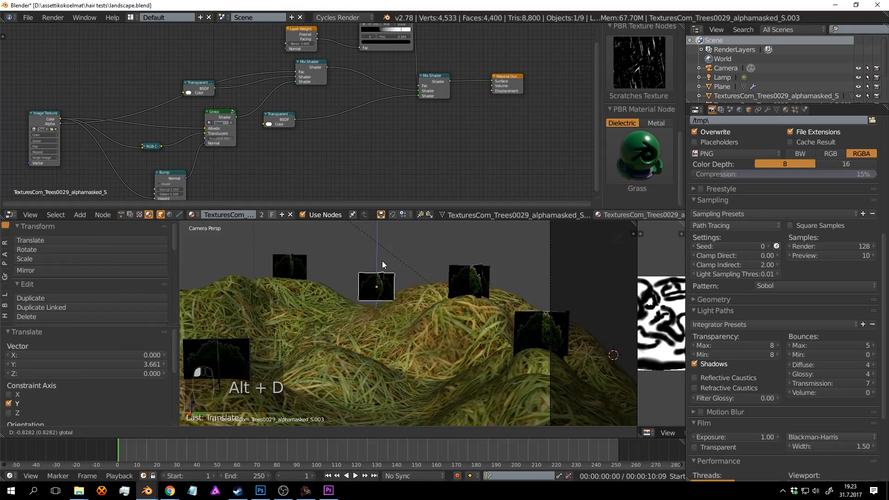
# Move the new tree about 1.904 along X, lower it onto the saddle between the hills, deselect everything, save and start the rendered preview.
pyautogui.press('x')
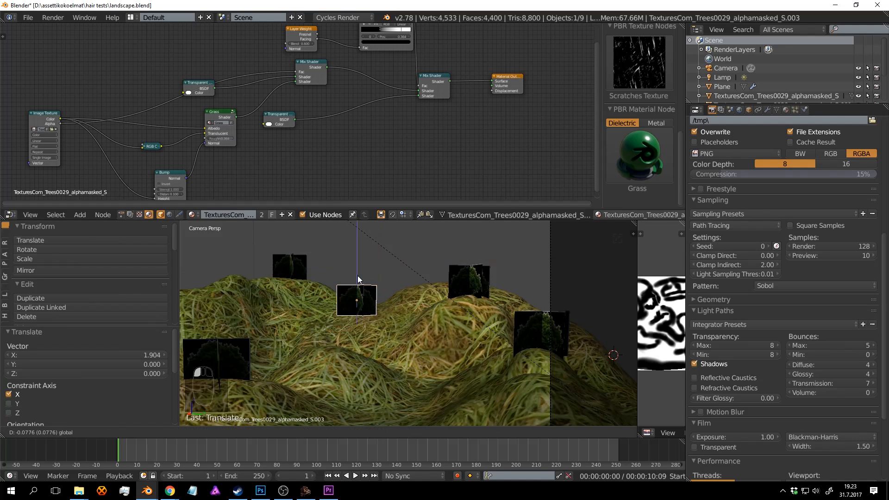
pyautogui.click(359, 280)
pyautogui.scroll(-2, 451, 343)
pyautogui.press('a')
pyautogui.hotkey('ctrl', 's')
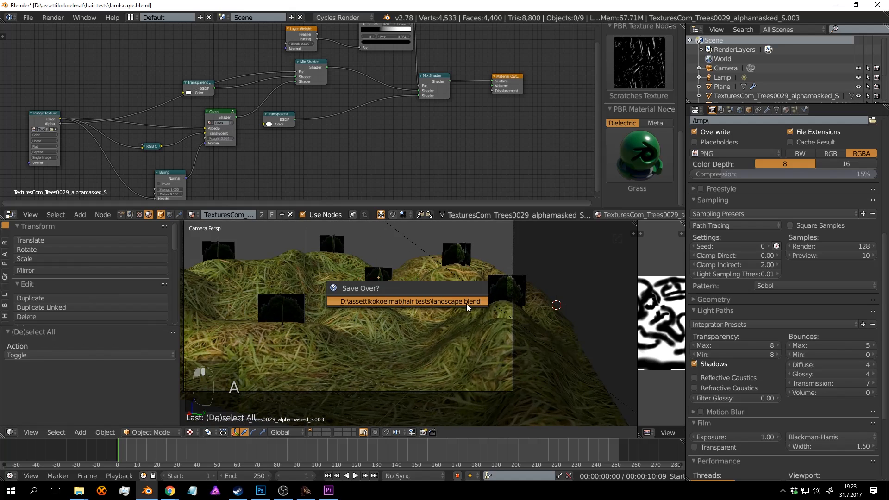
pyautogui.click(466, 305)
pyautogui.hotkey('shift', 'z')
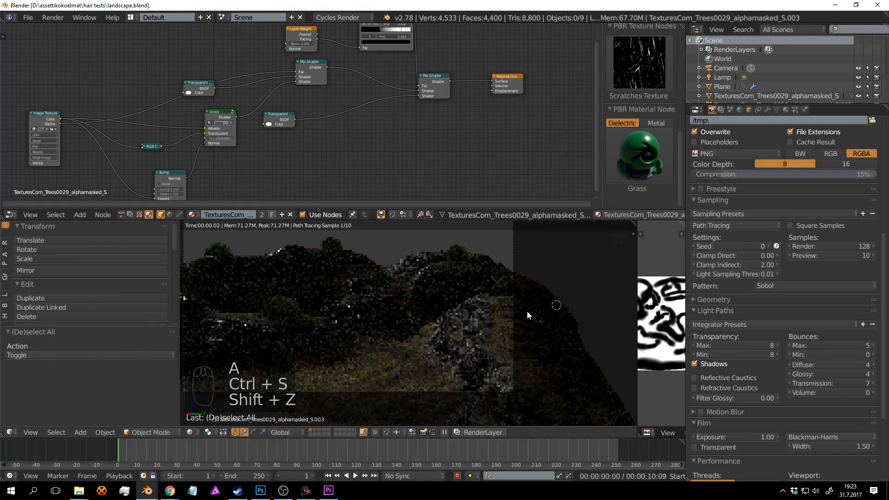
# Raise the tree in the saddle about 0.16 along Z, render the camera preview, and save the file.
pyautogui.hotkey('shift', 'z')
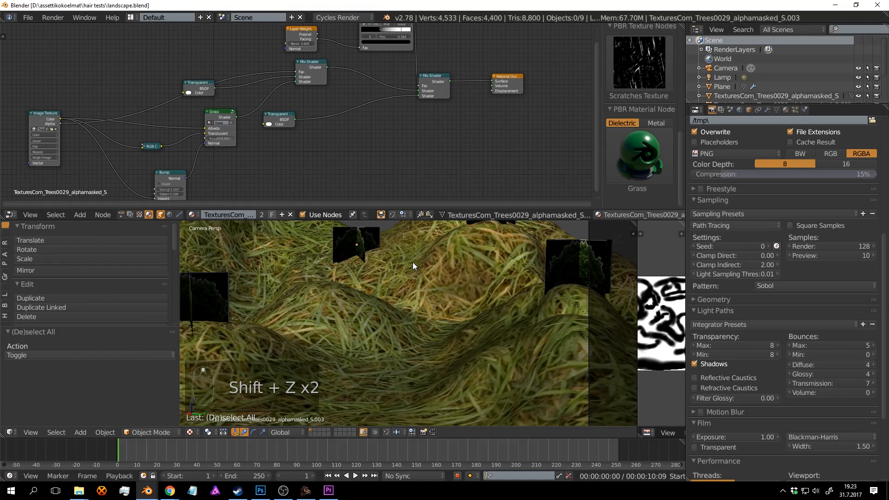
pyautogui.scroll(2, 402, 265)
pyautogui.rightClick(391, 270)
pyautogui.press('g')
pyautogui.press('z')
pyautogui.click(455, 369)
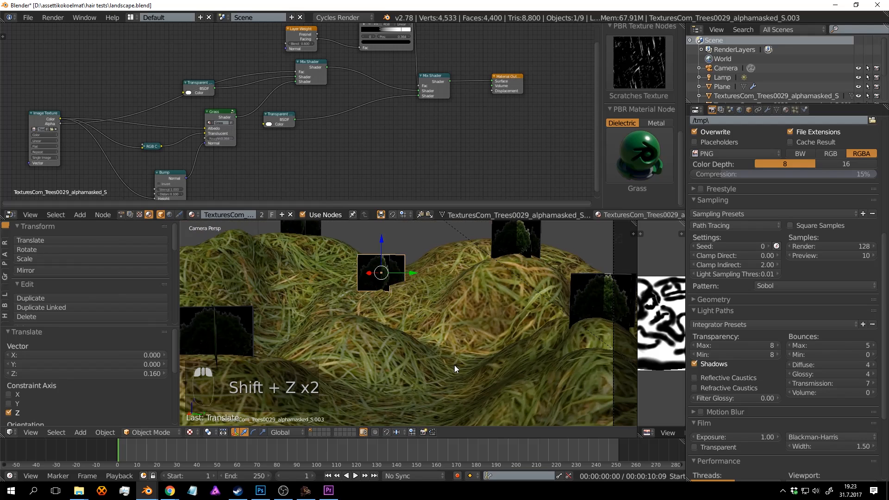
pyautogui.hotkey('shift', 'z')
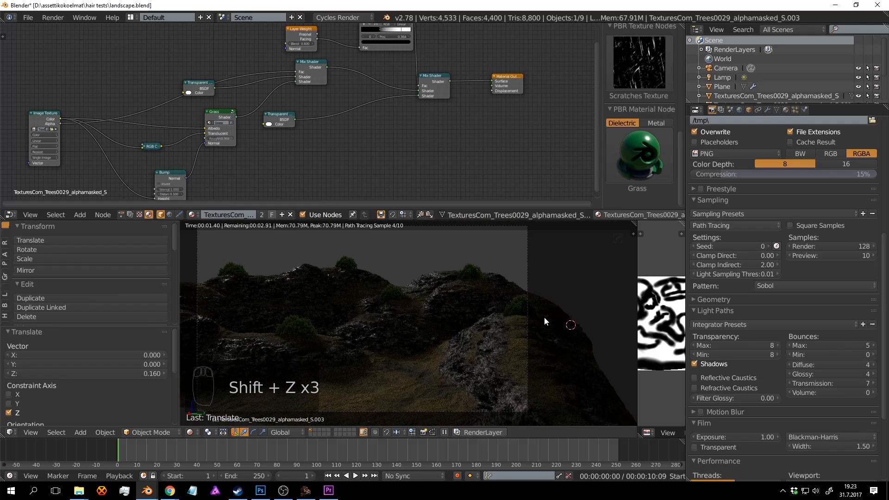
pyautogui.hotkey('ctrl', 's')
pyautogui.click(544, 317)
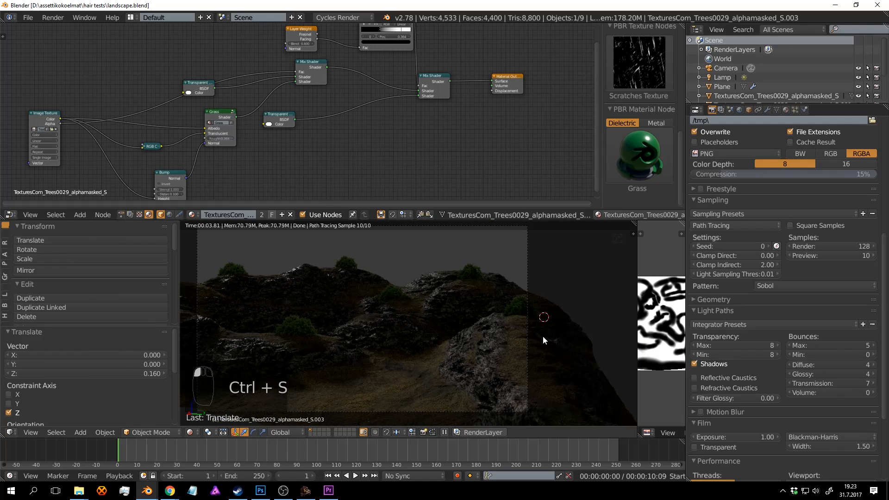
# Select the terrain, save, and spread out its grass Image Texture node and the two overlapping RGB Curves nodes.
pyautogui.moveTo(352, 122); pyautogui.dragTo(517, 84, button='middle')
pyautogui.scroll(6, 421, 104)
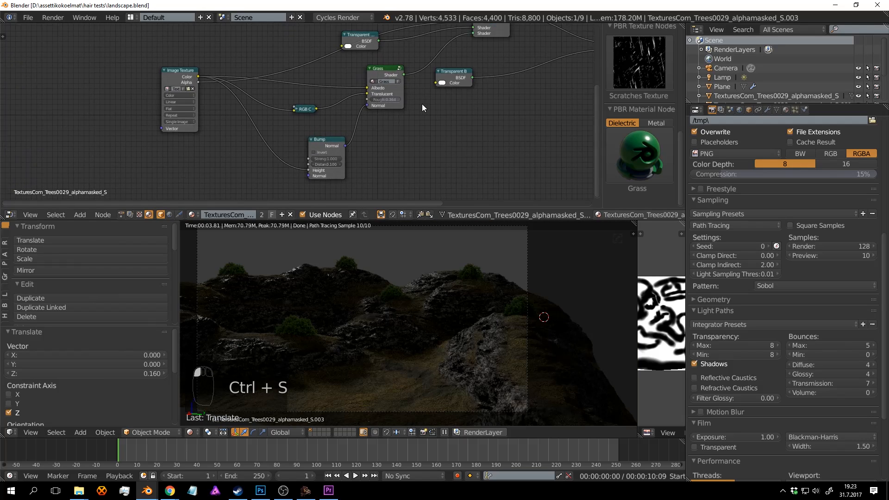
pyautogui.moveTo(331, 120); pyautogui.dragTo(335, 136, button='middle')
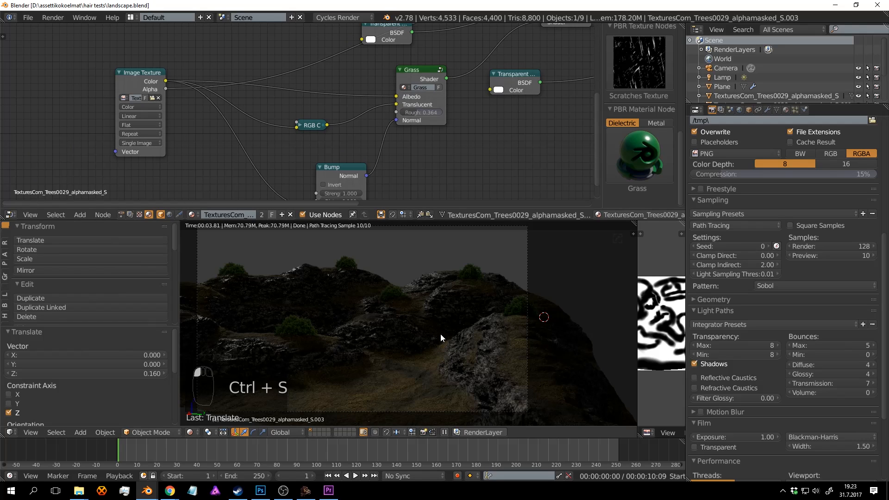
pyautogui.click(422, 364)
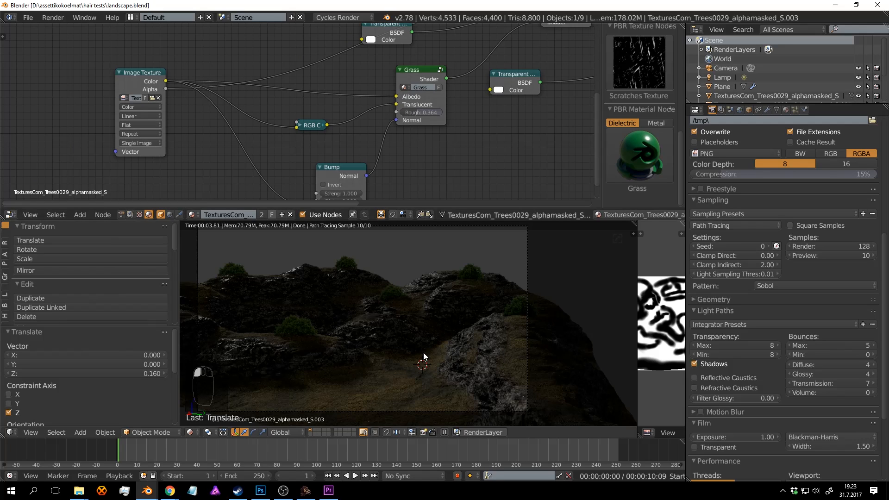
pyautogui.rightClick(433, 389)
pyautogui.hotkey('ctrl', 's')
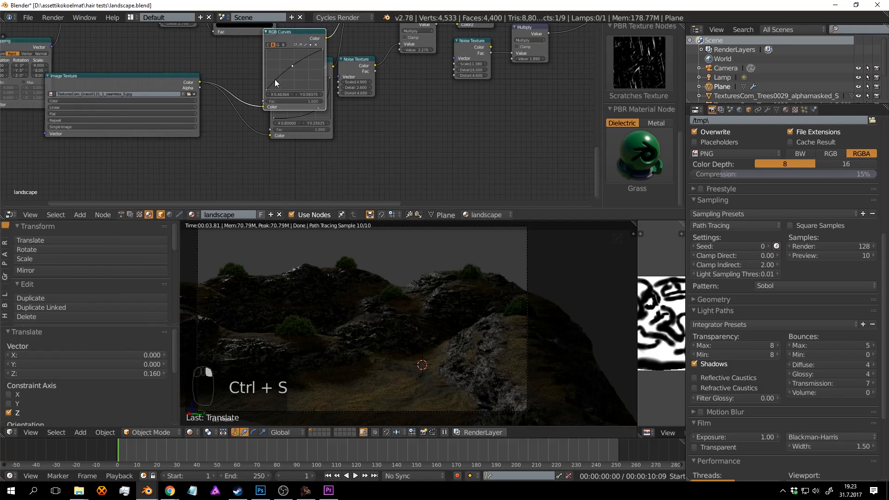
pyautogui.moveTo(274, 80); pyautogui.dragTo(304, 122, button='middle')
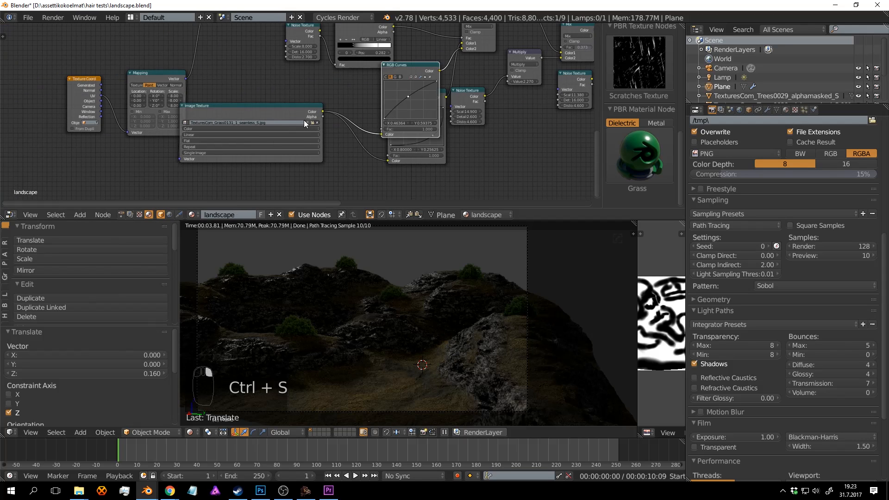
pyautogui.moveTo(262, 107); pyautogui.dragTo(283, 140)
pyautogui.scroll(2, 394, 135)
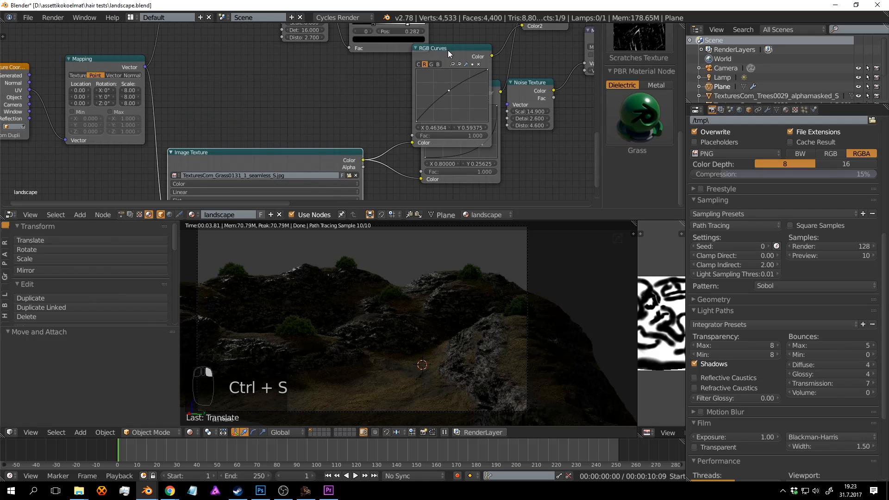
pyautogui.moveTo(449, 50); pyautogui.dragTo(357, 43)
pyautogui.moveTo(457, 89); pyautogui.dragTo(460, 149)
pyautogui.scroll(2, 414, 107)
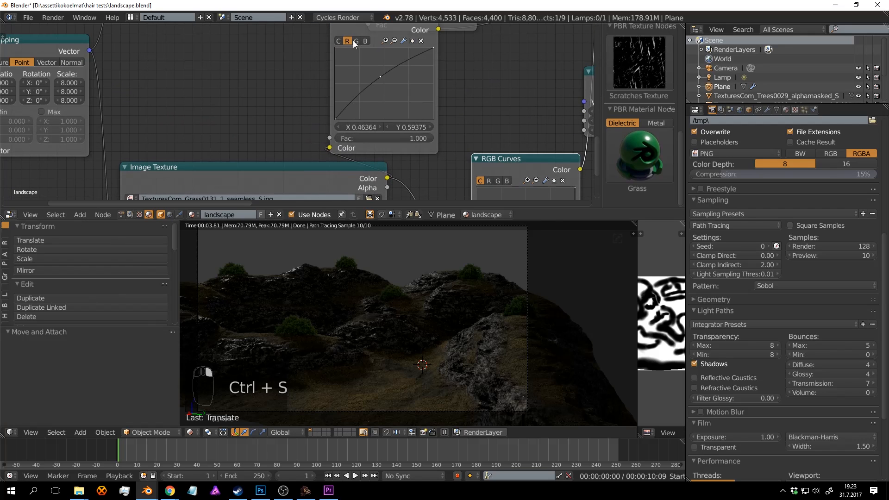
# Bend the green channel of the grass texture's RGB Curves node to about X 0.459, Y 0.675 and save the file.
pyautogui.click(355, 41)
pyautogui.moveTo(380, 74); pyautogui.dragTo(377, 68)
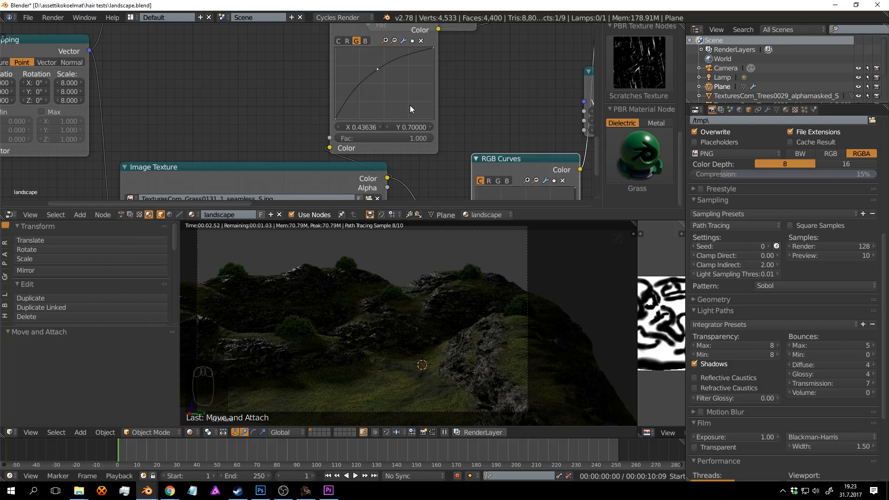
pyautogui.moveTo(380, 74); pyautogui.dragTo(380, 71)
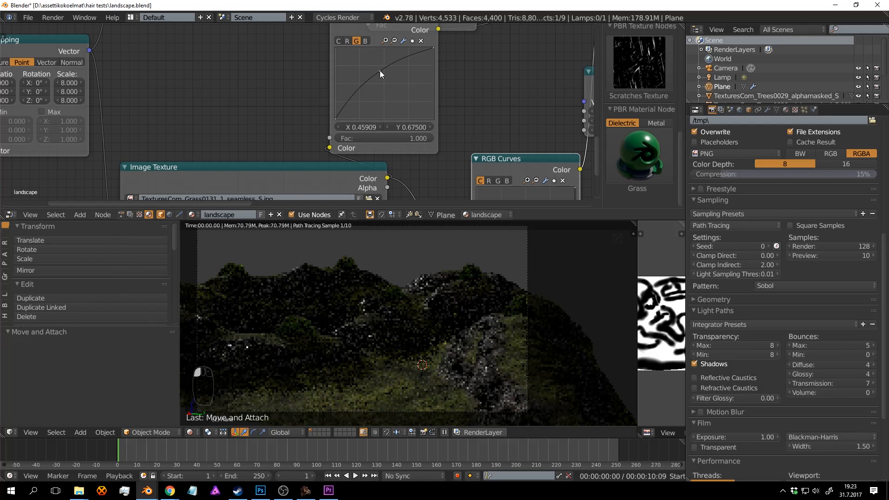
pyautogui.hotkey('ctrl', 's')
pyautogui.click(509, 126)
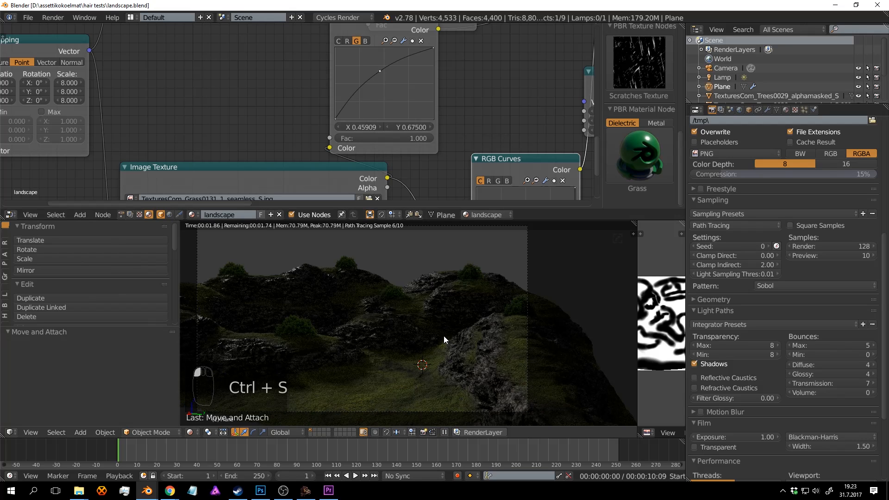
pyautogui.hotkey('ctrl', 's')
pyautogui.click(518, 316)
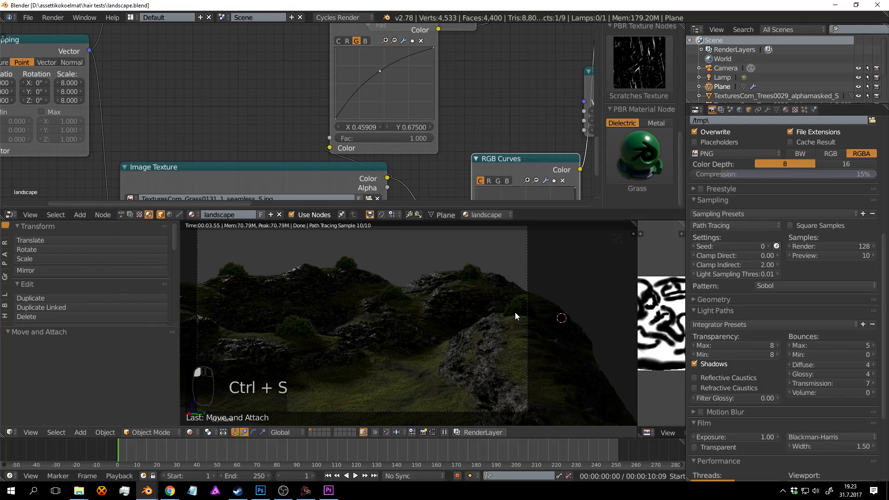
# Rotate the lamp about 7.364°, save the file, and render the preview from the camera view.
pyautogui.moveTo(515, 312)
pyautogui.mouseDown(button='middle')
pyautogui.moveTo(494, 318)
pyautogui.moveTo(466, 284)
pyautogui.moveTo(426, 287)
pyautogui.moveTo(513, 263)
pyautogui.moveTo(521, 317)
pyautogui.mouseUp(button='middle')
pyautogui.hotkey('shift', 'z')
pyautogui.rightClick(407, 269)
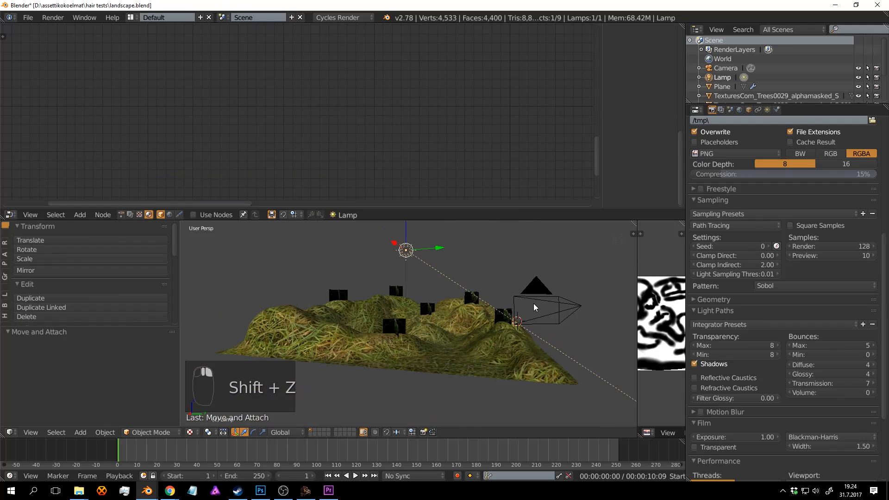
pyautogui.press('r')
pyautogui.click(520, 321)
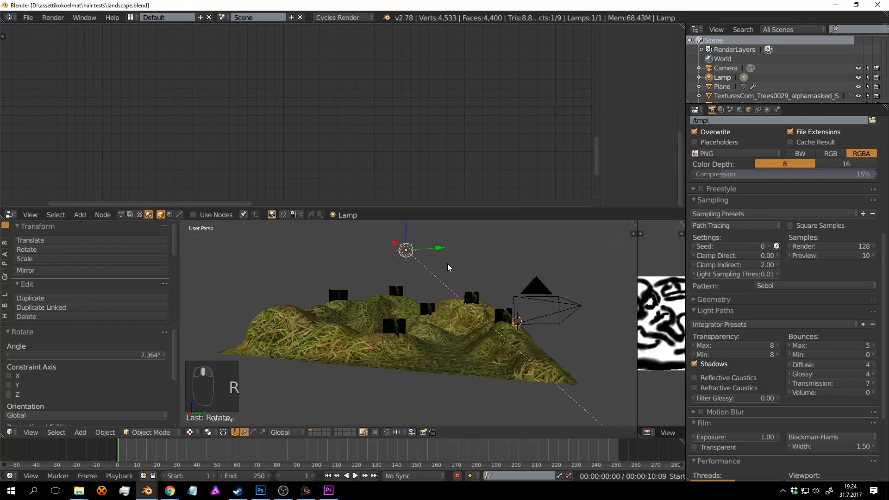
pyautogui.hotkey('ctrl', 's')
pyautogui.press('KP_0')
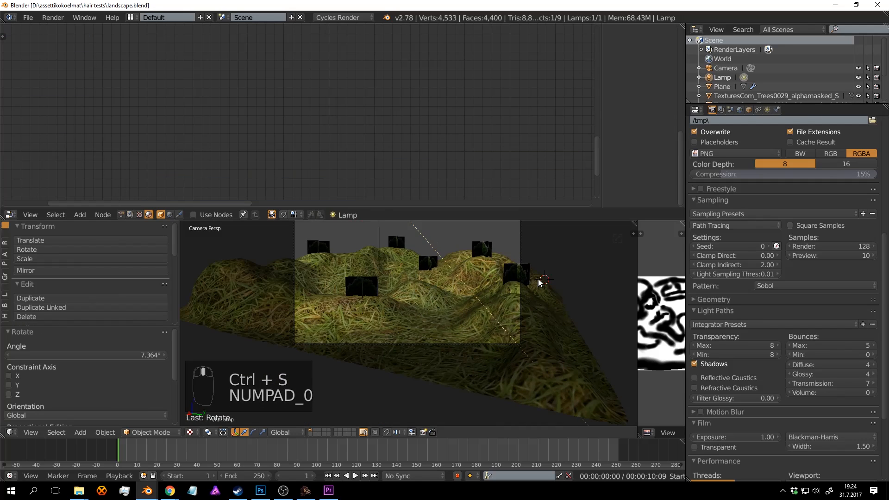
pyautogui.hotkey('shift', 'z')
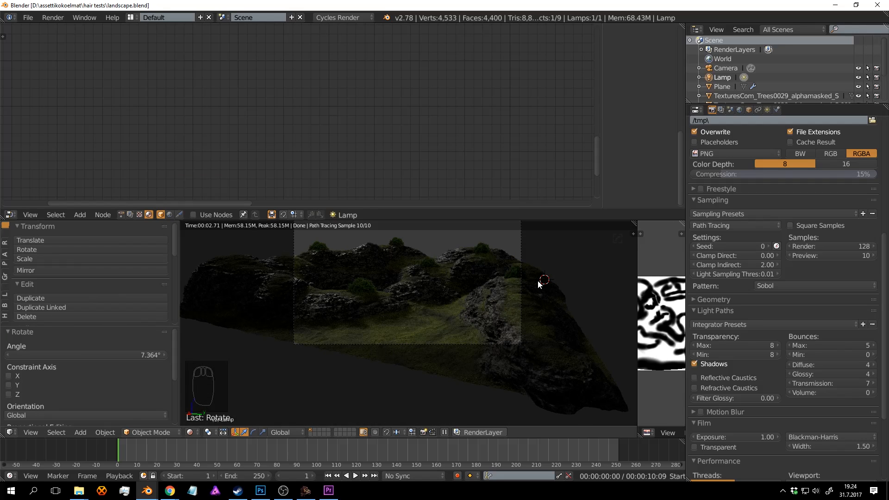
# Move the camera about -0.876, -0.353, 0.010, save the file, and render the preview through the camera.
pyautogui.hotkey('shift', 'z')
pyautogui.hotkey('ctrl', 's')
pyautogui.rightClick(521, 245)
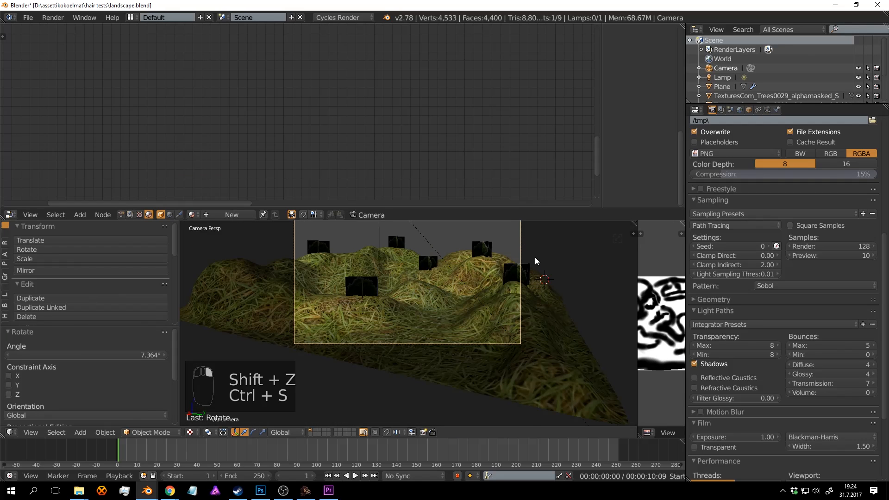
pyautogui.moveTo(536, 261); pyautogui.dragTo(387, 321, button='middle')
pyautogui.press('g')
pyautogui.click(405, 316)
pyautogui.hotkey('ctrl', 's')
pyautogui.press('KP_0')
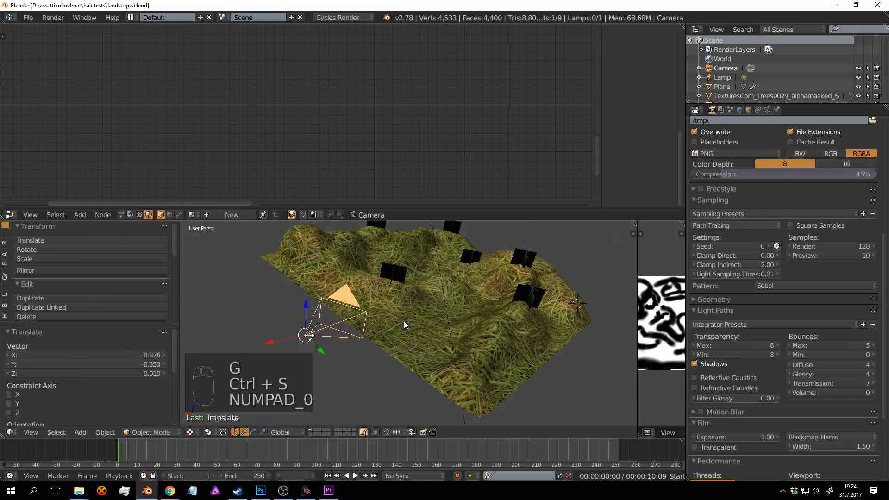
pyautogui.scroll(5, 354, 285)
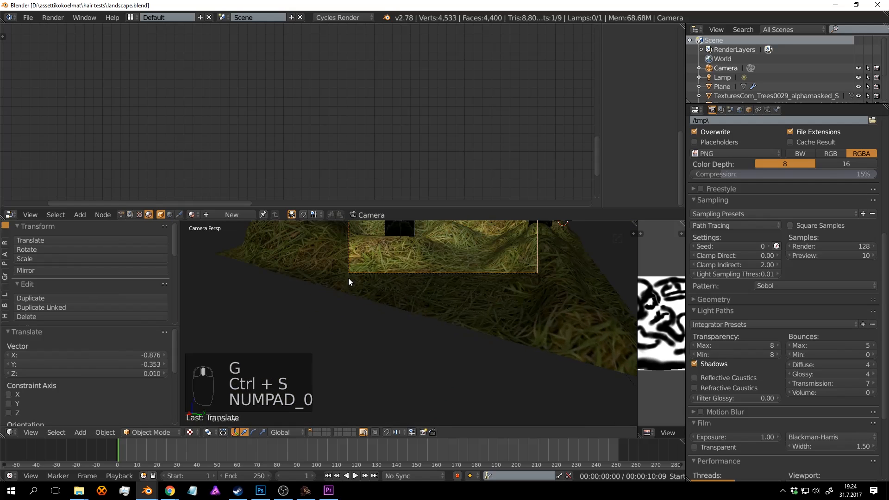
pyautogui.hotkey('shift', 'z')
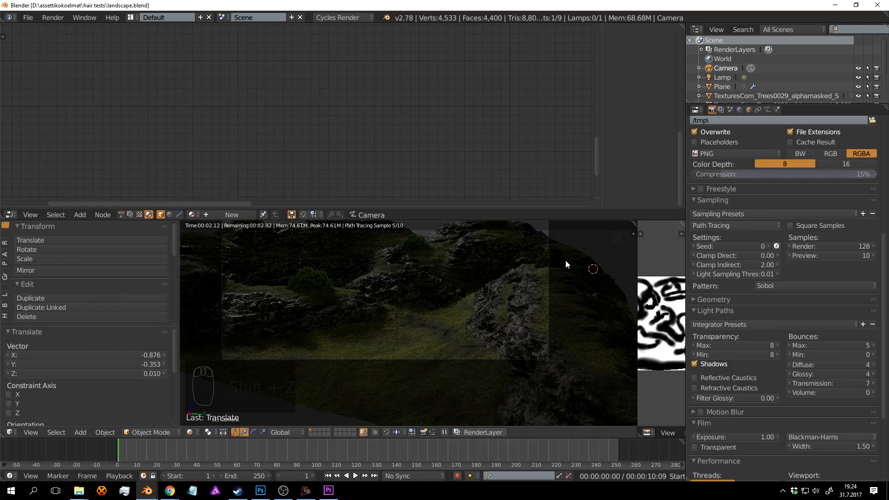
# Save the file, add a mesh plane in the middle of the terrain, and scale it up about 6.56 times.
pyautogui.hotkey('shift', 'z')
pyautogui.hotkey('ctrl', 's')
pyautogui.moveTo(565, 260)
pyautogui.mouseDown(button='middle')
pyautogui.moveTo(436, 338)
pyautogui.moveTo(456, 323)
pyautogui.moveTo(442, 293)
pyautogui.moveTo(429, 291)
pyautogui.mouseUp(button='middle')
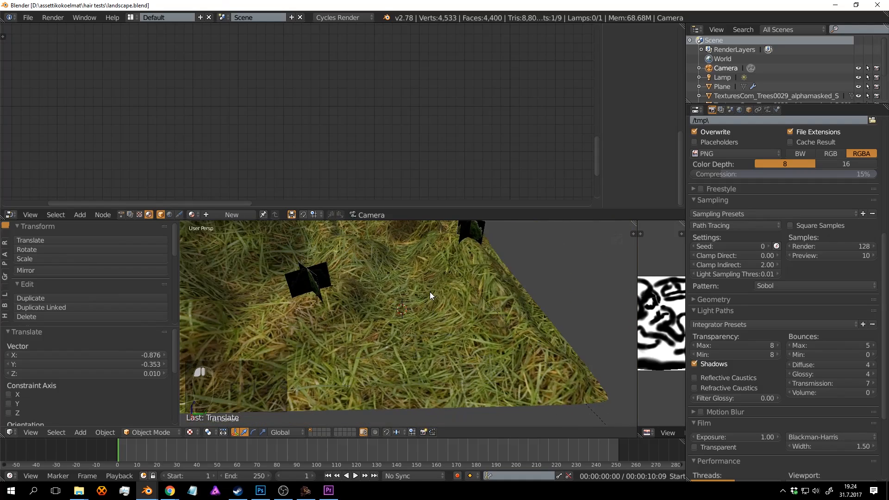
pyautogui.hotkey('shift', 'a')
pyautogui.moveTo(430, 292)
pyautogui.click(476, 47)
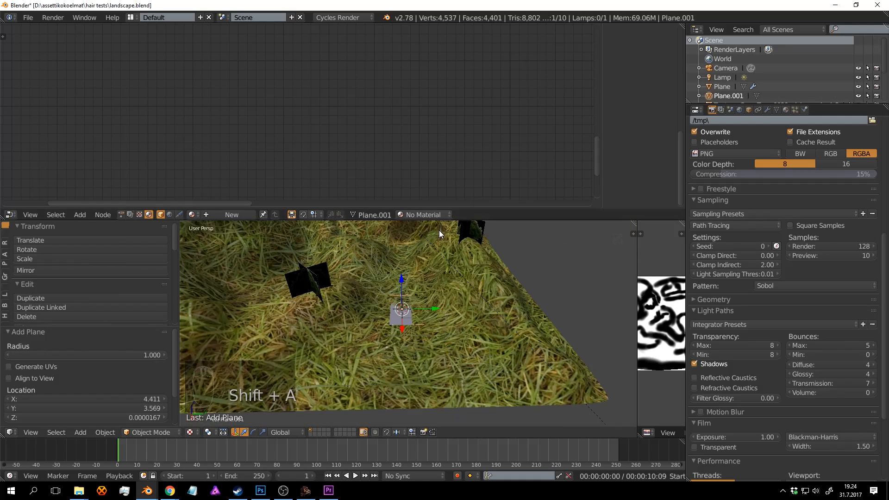
pyautogui.scroll(-3, 428, 305)
pyautogui.press('s')
pyautogui.click(523, 326)
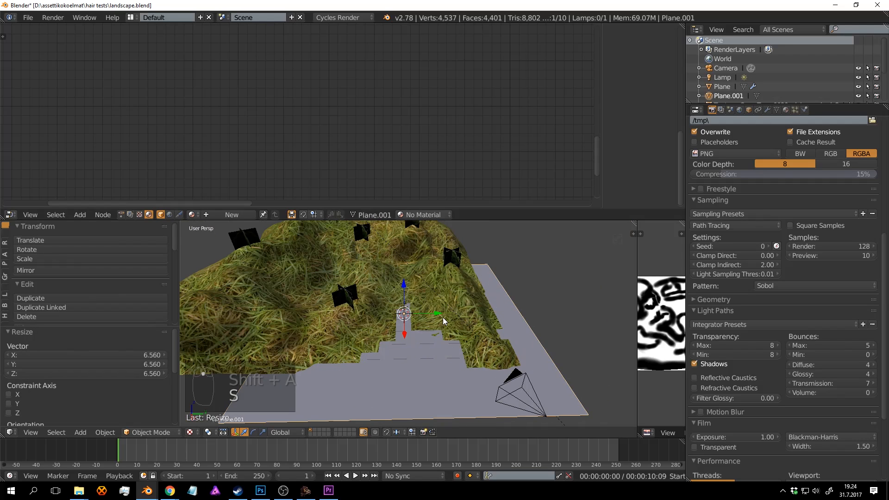
# Raise the plane about 0.808, move it about -2.330 along X, save the file, and look through the camera.
pyautogui.press('s')
pyautogui.moveTo(404, 273)
pyautogui.mouseDown()
pyautogui.moveTo(403, 261)
pyautogui.moveTo(400, 274)
pyautogui.mouseUp()
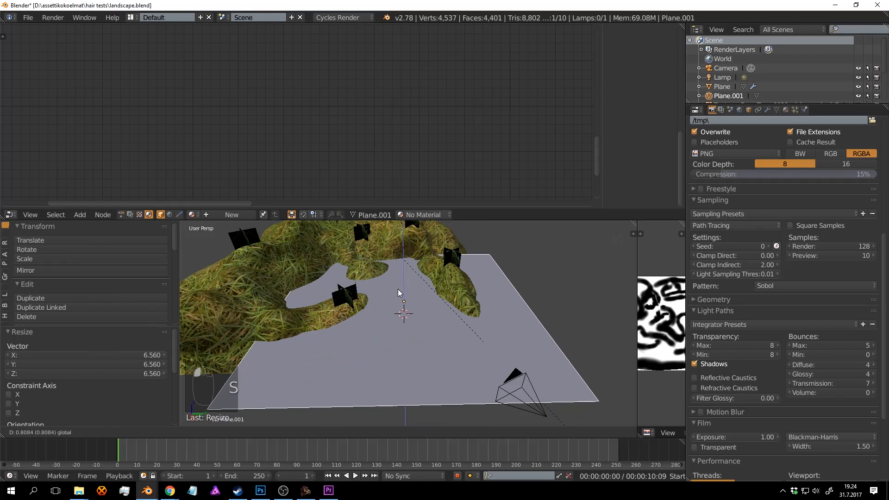
pyautogui.moveTo(398, 290); pyautogui.dragTo(399, 311, button='middle')
pyautogui.moveTo(398, 311); pyautogui.dragTo(383, 281)
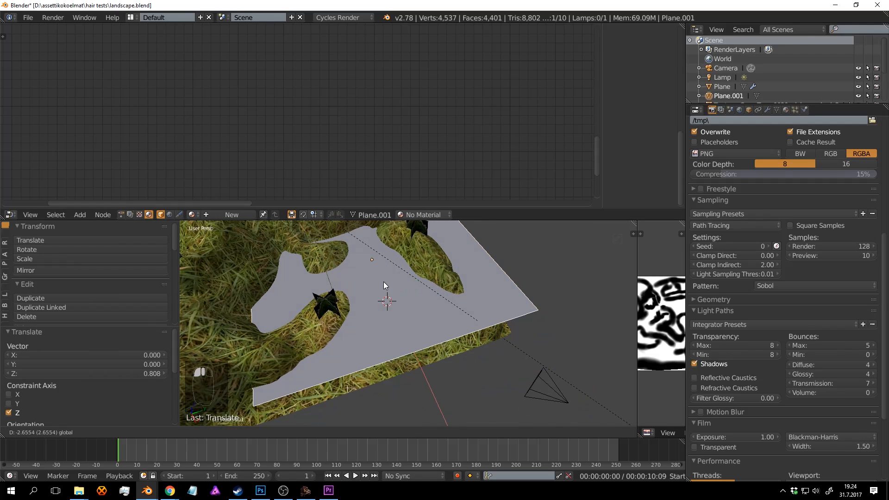
pyautogui.hotkey('ctrl', 's')
pyautogui.click(397, 318)
pyautogui.press('KP_0')
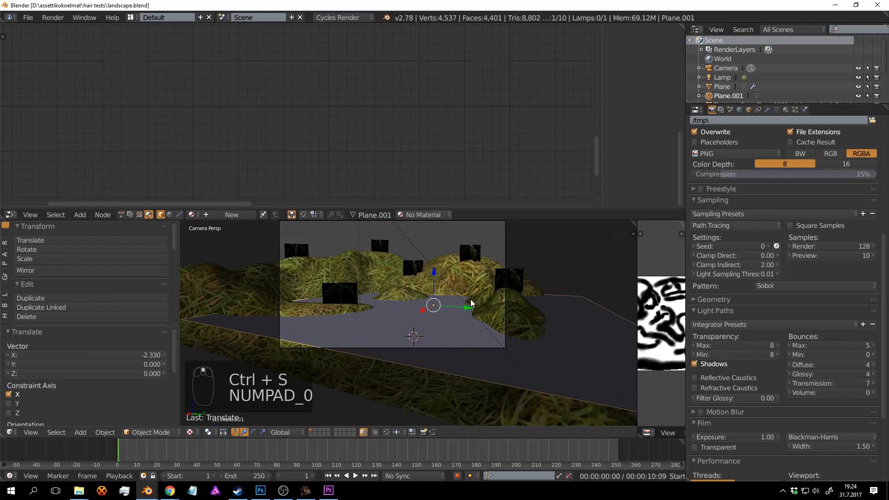
# Lower the valley plane about 0.376 along Z and shift it about -0.178 along X.
pyautogui.rightClick(506, 258)
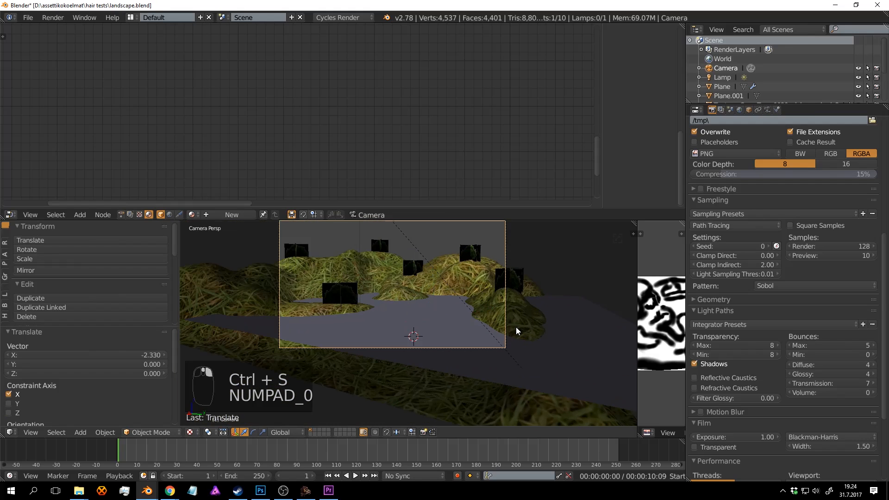
pyautogui.rightClick(587, 318)
pyautogui.press('g')
pyautogui.press('z')
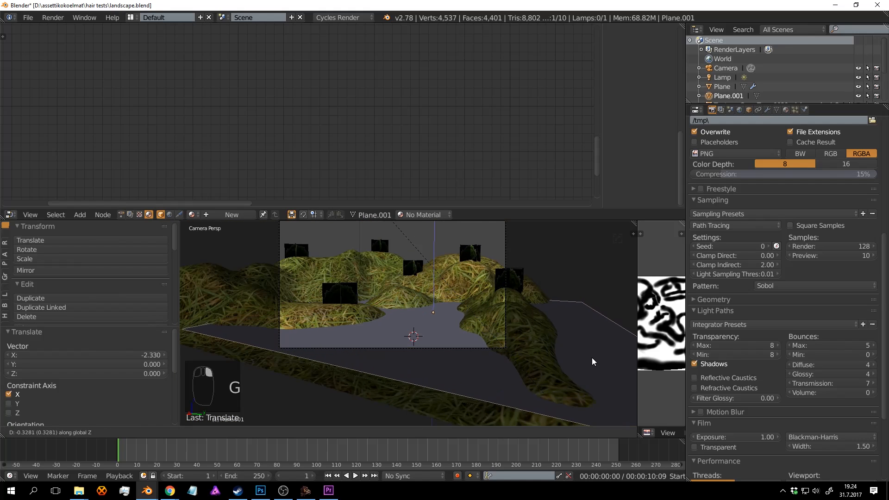
pyautogui.click(594, 370)
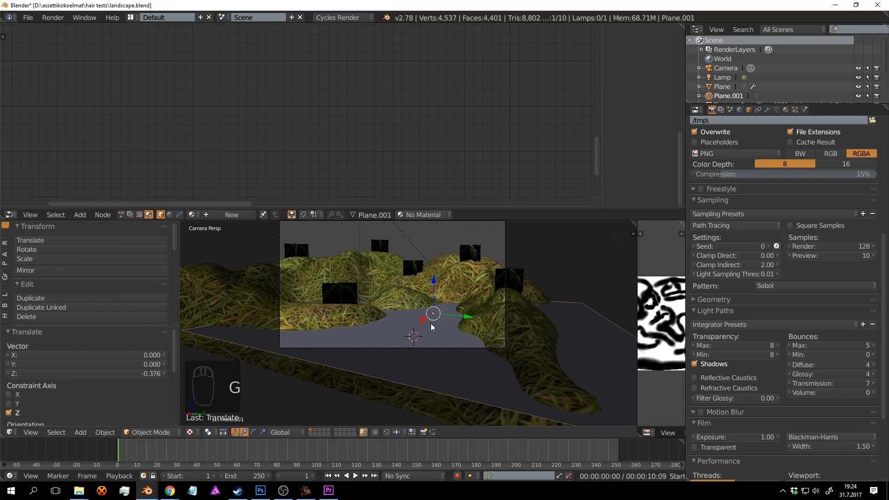
pyautogui.moveTo(422, 319); pyautogui.dragTo(436, 313)
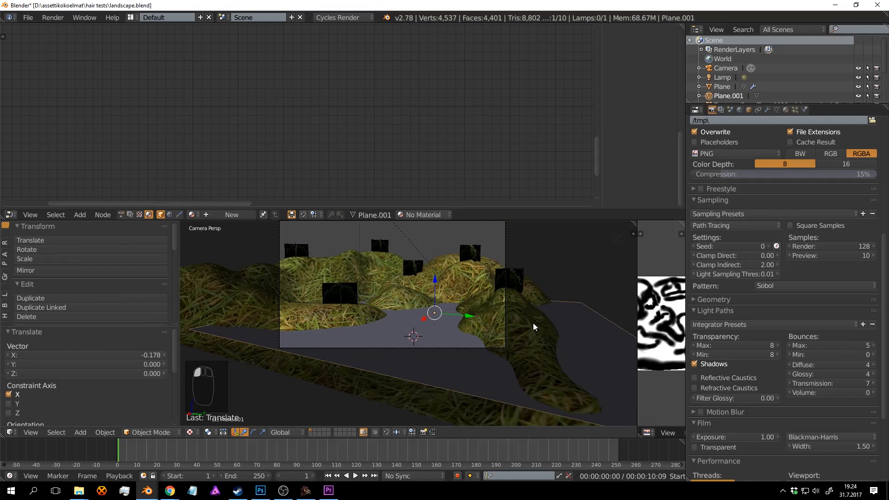
# Deselect everything, save the file, and check the valley plane in the rendered camera preview.
pyautogui.press('a')
pyautogui.hotkey('ctrl', 's')
pyautogui.hotkey('shift', 'z')
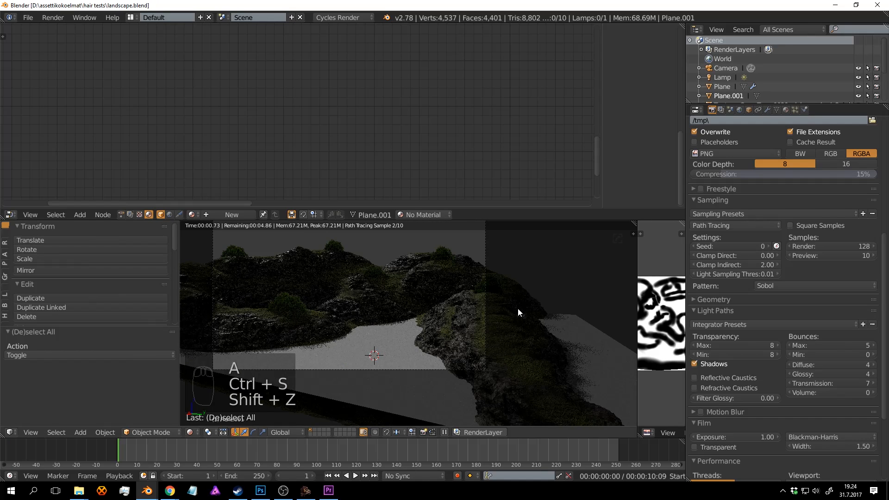
pyautogui.hotkey('shift', 'z')
pyautogui.hotkey('ctrl', 's')
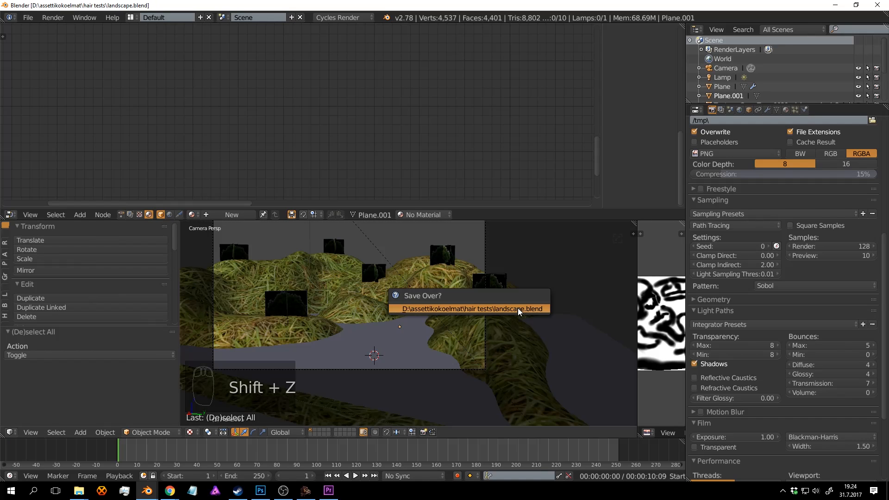
# Save the file, create a new material for the valley plane, and enable PBR Materials to browse the dielectric presets.
pyautogui.rightClick(571, 324)
pyautogui.hotkey('ctrl', 's')
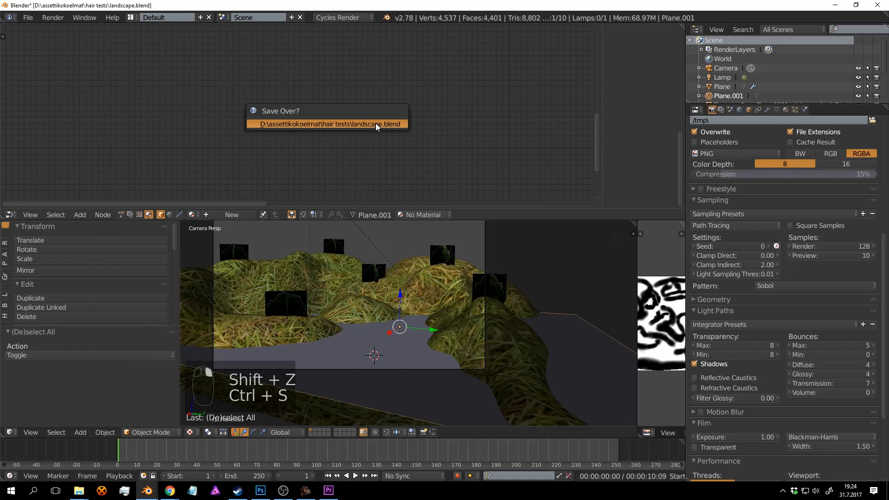
pyautogui.click(376, 123)
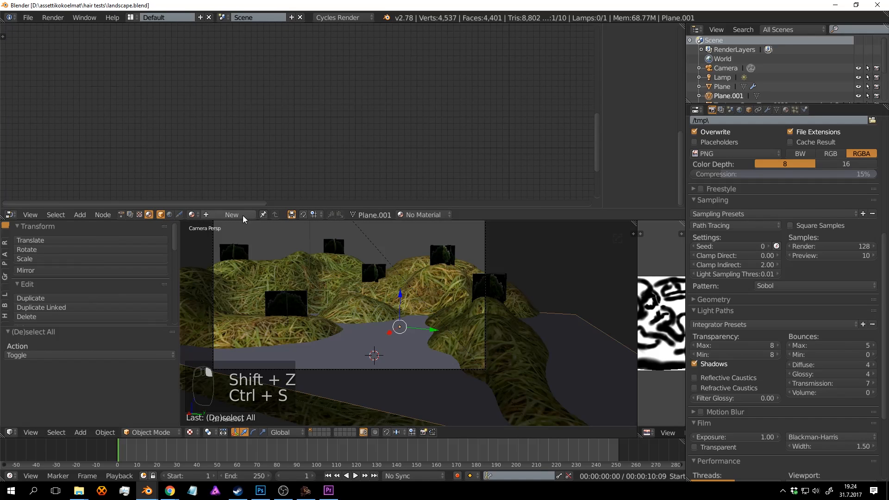
pyautogui.click(787, 111)
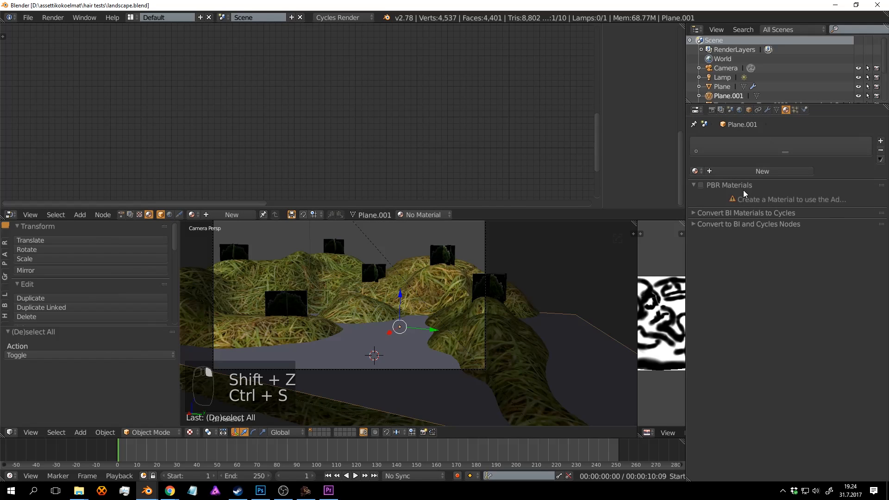
pyautogui.click(746, 171)
pyautogui.scroll(-5, 777, 301)
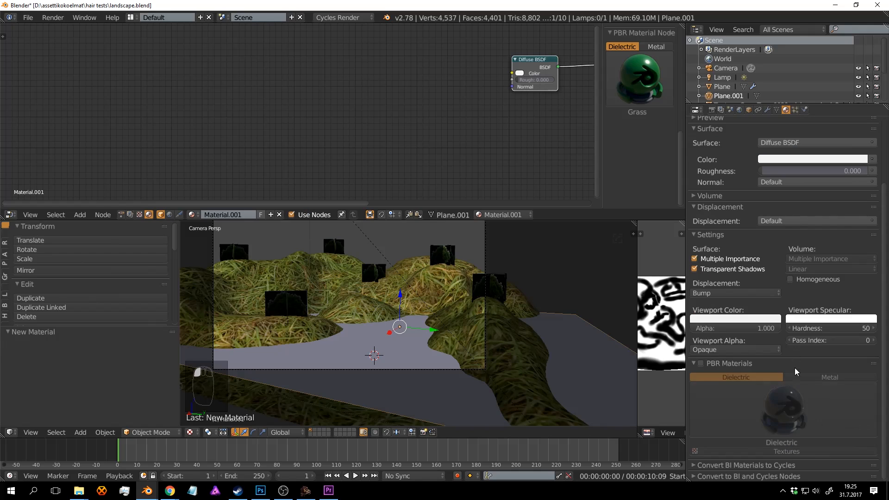
pyautogui.click(700, 363)
pyautogui.click(787, 407)
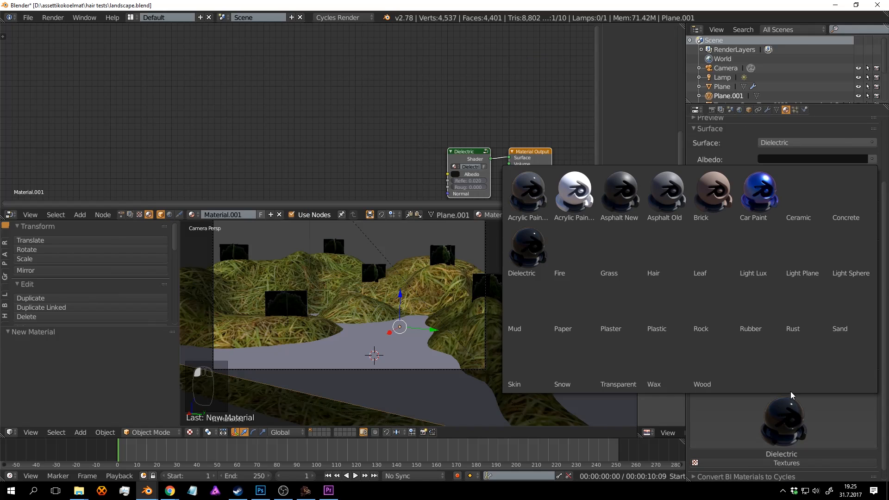
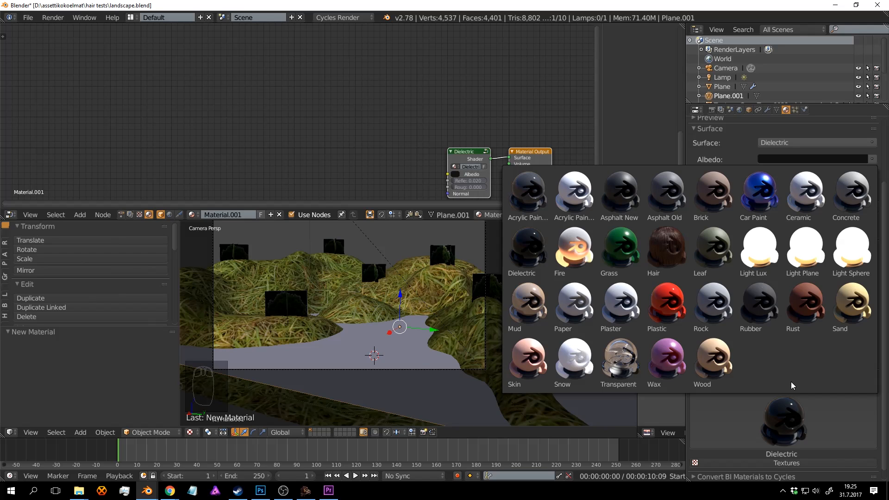
pyautogui.click(387, 125)
# Spread the material nodes apart, cut the link between Dielectric and Material Output, and delete the Dielectric node.
pyautogui.moveTo(395, 128); pyautogui.dragTo(314, 96, button='middle')
pyautogui.scroll(3, 477, 115)
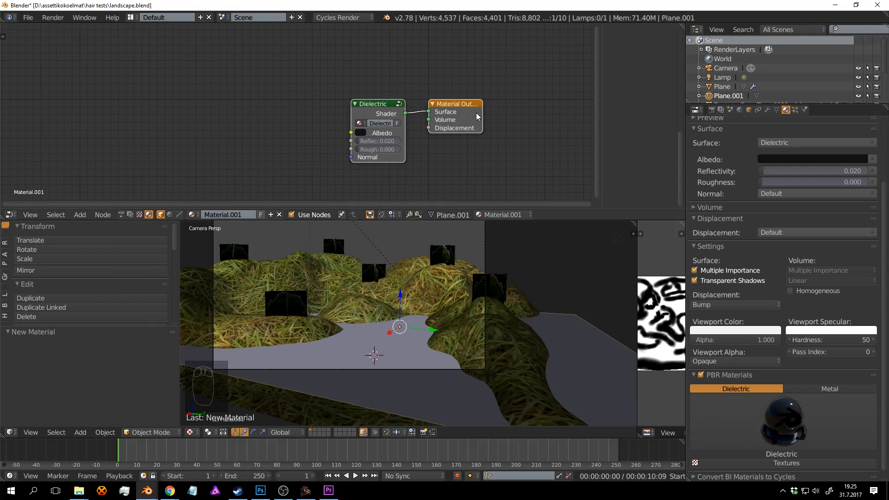
pyautogui.moveTo(477, 116); pyautogui.dragTo(529, 106)
pyautogui.moveTo(389, 114); pyautogui.dragTo(308, 95)
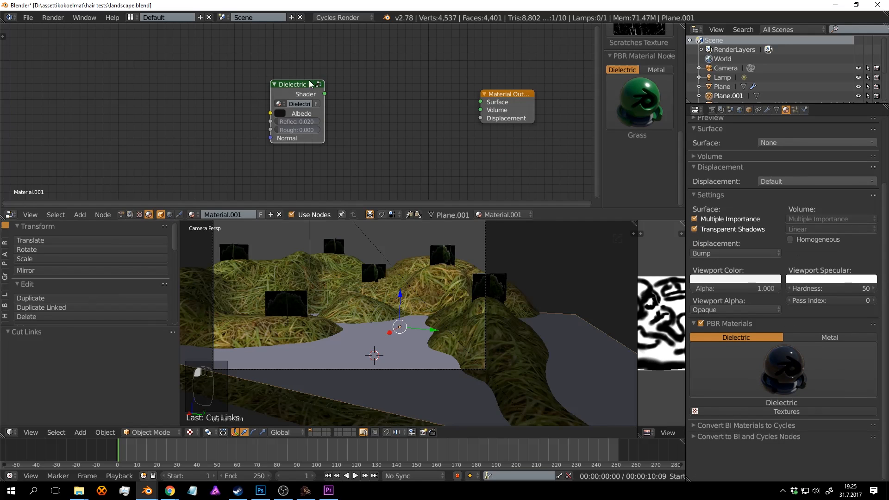
pyautogui.click(294, 92)
pyautogui.press('x')
# Add a Glossy BSDF node, connect it to the Material Output's Surface input, and save the file.
pyautogui.hotkey('ctrl', 'f')
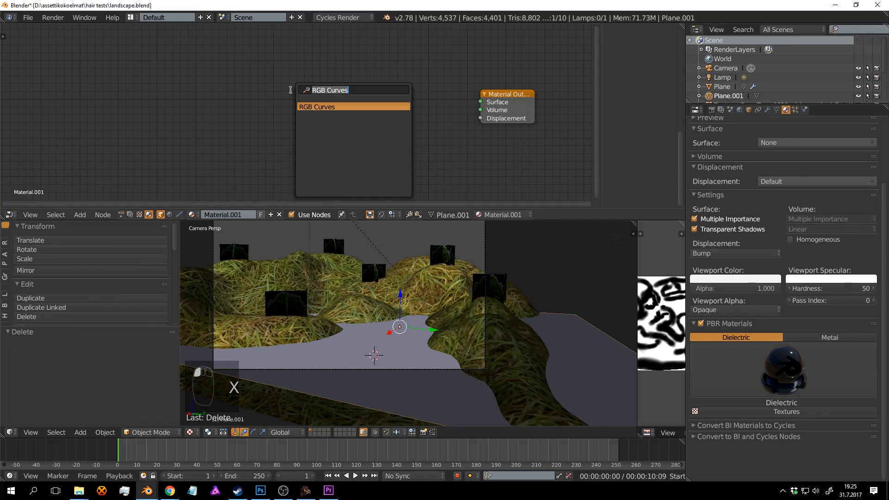
pyautogui.write('glo')
pyautogui.press('Return')
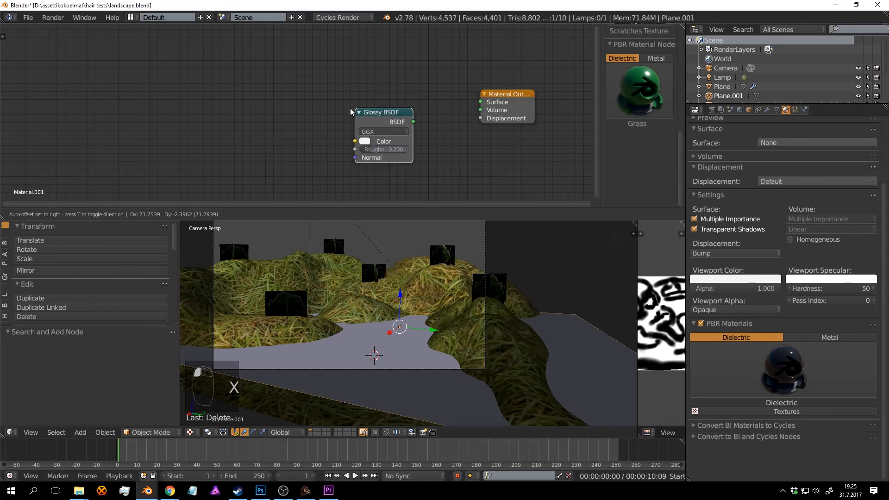
pyautogui.moveTo(392, 121); pyautogui.dragTo(480, 101)
pyautogui.hotkey('ctrl', 's')
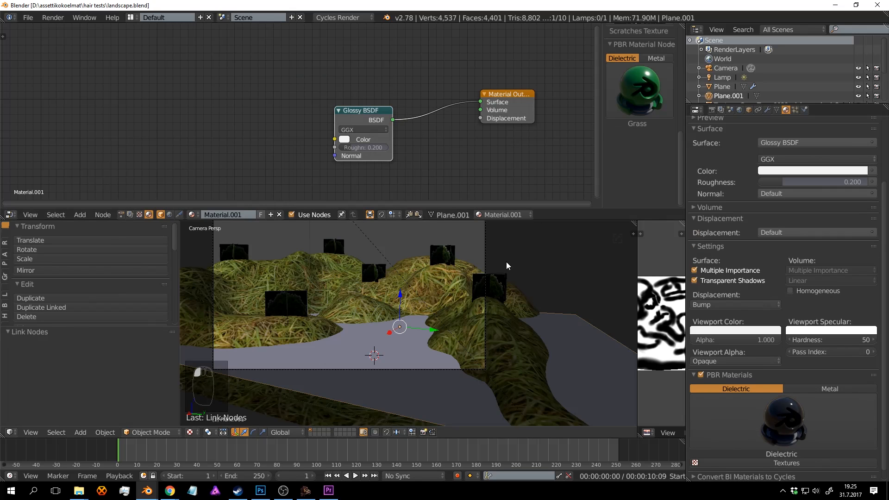
# Render the preview of the glossy plane through the camera and save the file.
pyautogui.keyDown('shift'); pyautogui.moveTo(506, 262); pyautogui.dragTo(490, 270, button='middle'); pyautogui.keyUp('shift')
pyautogui.hotkey('shift', 'z')
pyautogui.hotkey('ctrl', 's')
pyautogui.click(529, 271)
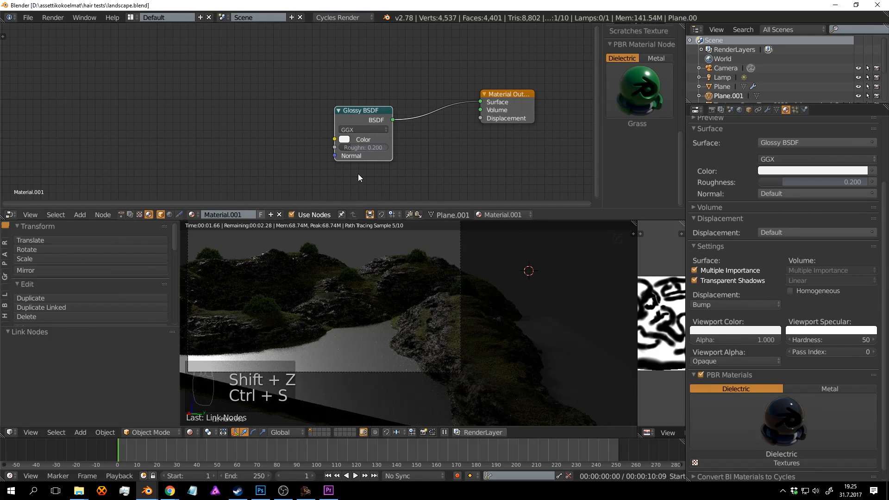
# Set the Glossy BSDF roughness to 0.020 and save the file.
pyautogui.moveTo(355, 147)
pyautogui.mouseDown()
pyautogui.moveTo(324, 147)
pyautogui.moveTo(346, 147)
pyautogui.mouseUp()
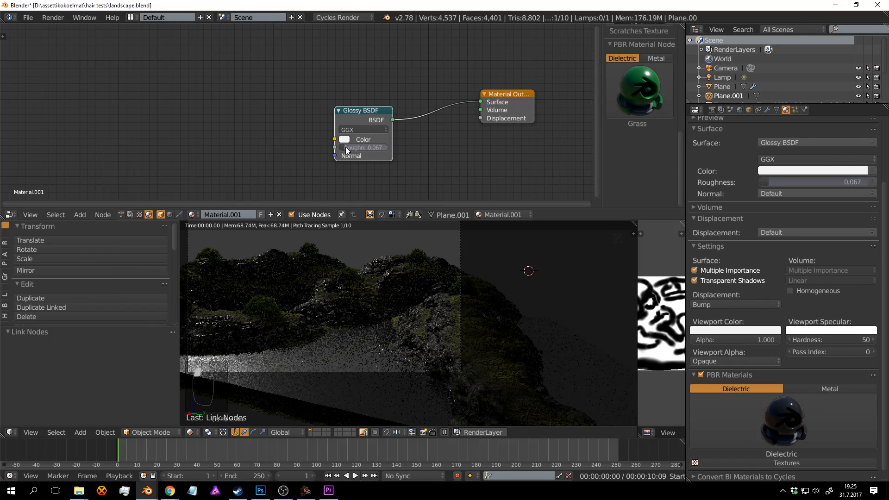
pyautogui.click(376, 147)
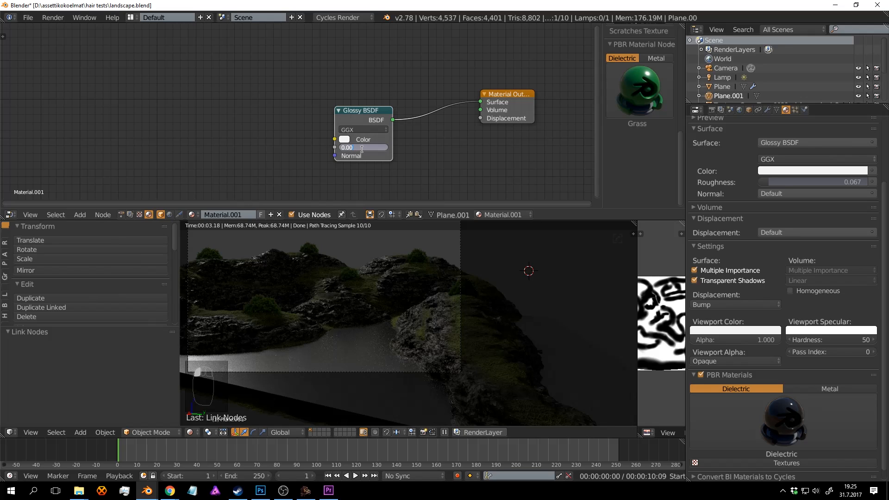
pyautogui.press('Return')
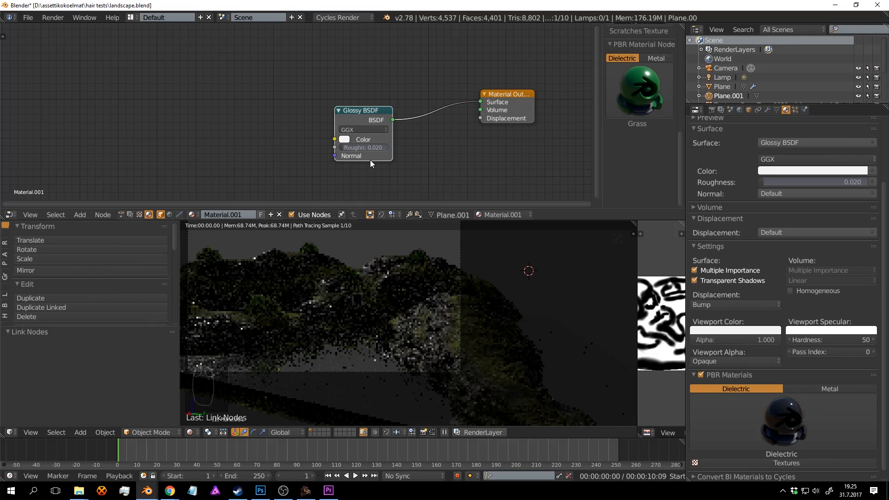
pyautogui.hotkey('ctrl', 's')
pyautogui.click(571, 301)
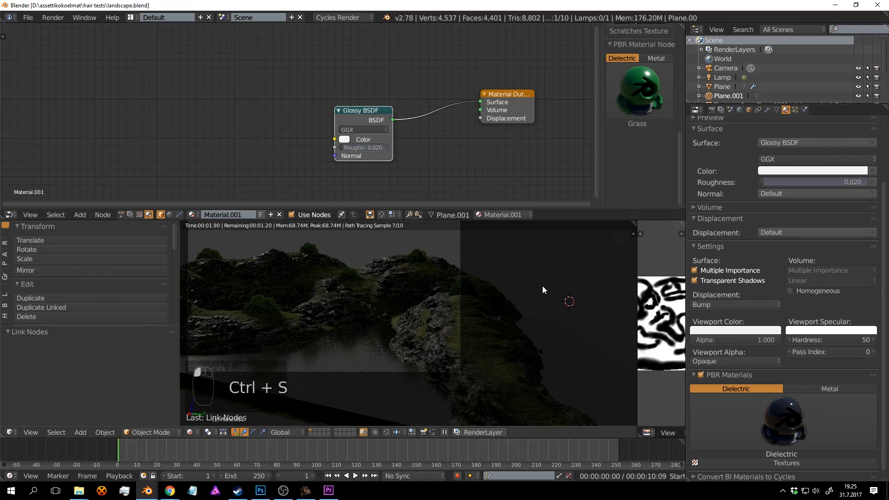
# Reduce the Glossy BSDF roughness to 0.015 and save the file.
pyautogui.click(381, 146)
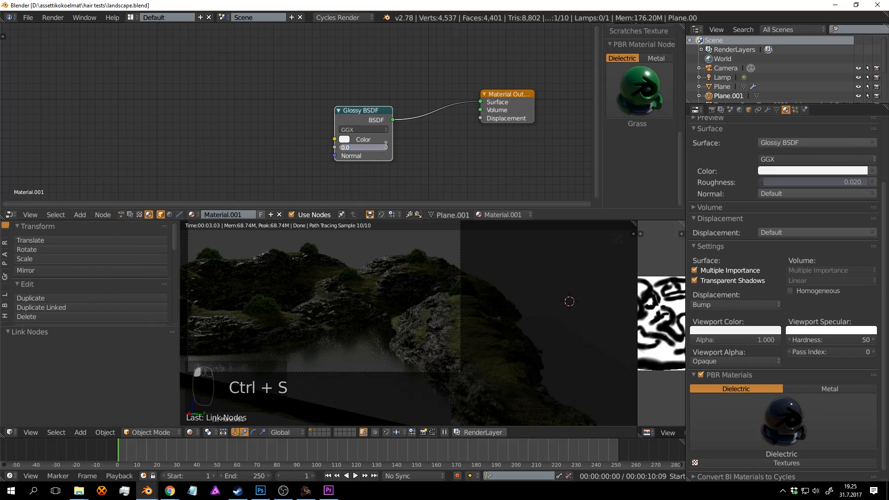
pyautogui.write('0.015')
pyautogui.press('Return')
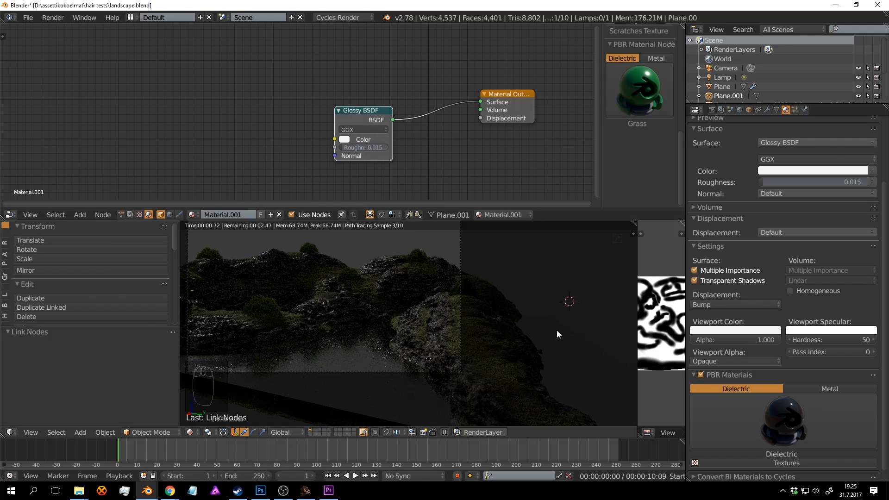
pyautogui.hotkey('ctrl', 's')
pyautogui.click(557, 331)
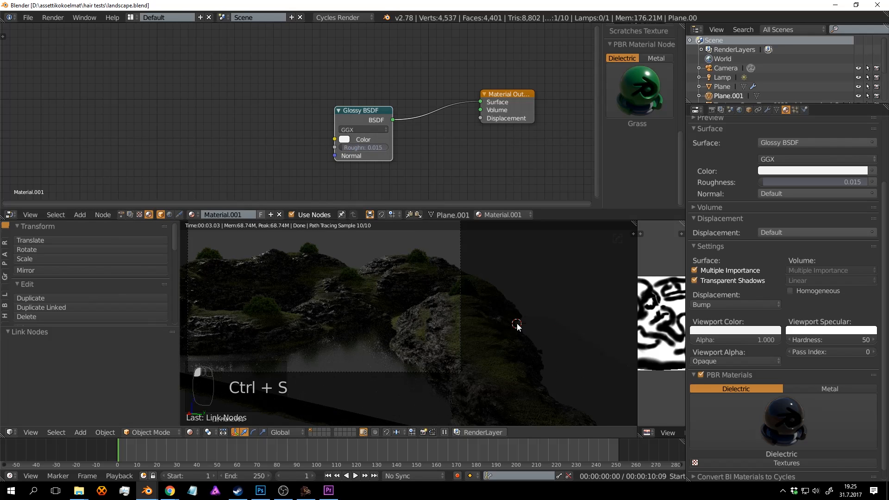
# Darken the Glossy BSDF color from white to a neutral grey and save the file.
pyautogui.scroll(1, 354, 145)
pyautogui.click(351, 144)
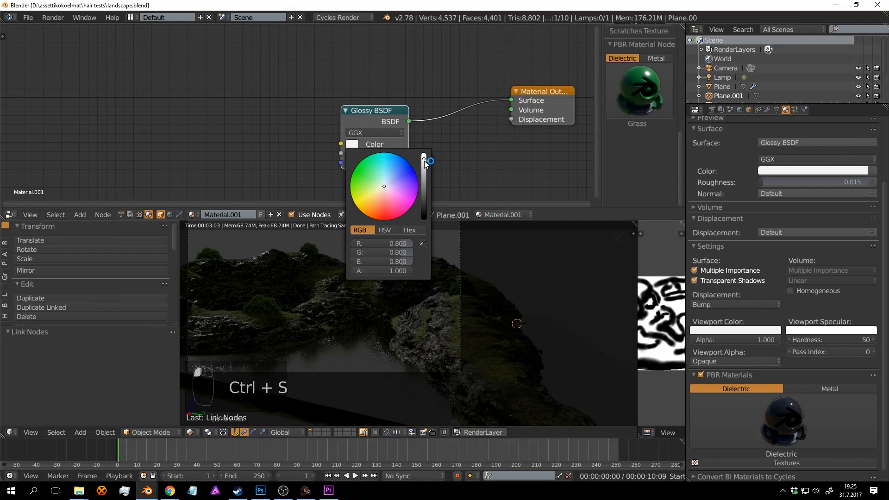
pyautogui.moveTo(425, 163); pyautogui.dragTo(426, 168)
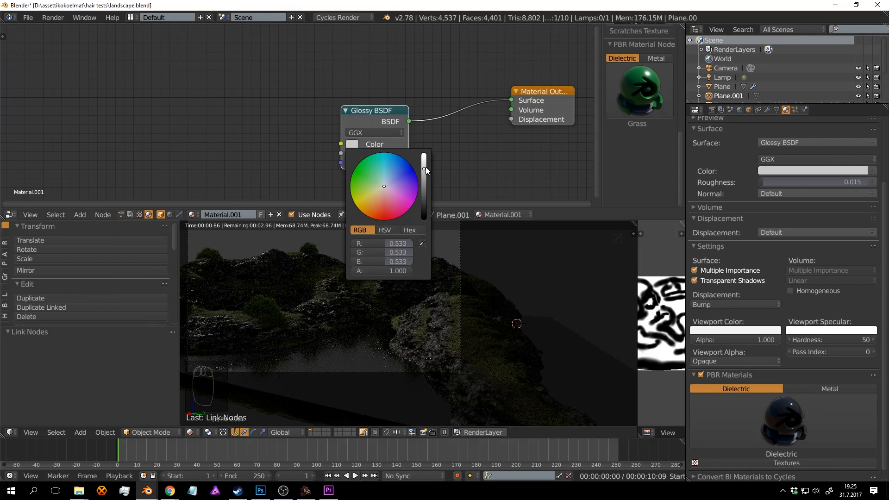
pyautogui.moveTo(426, 167); pyautogui.dragTo(424, 171)
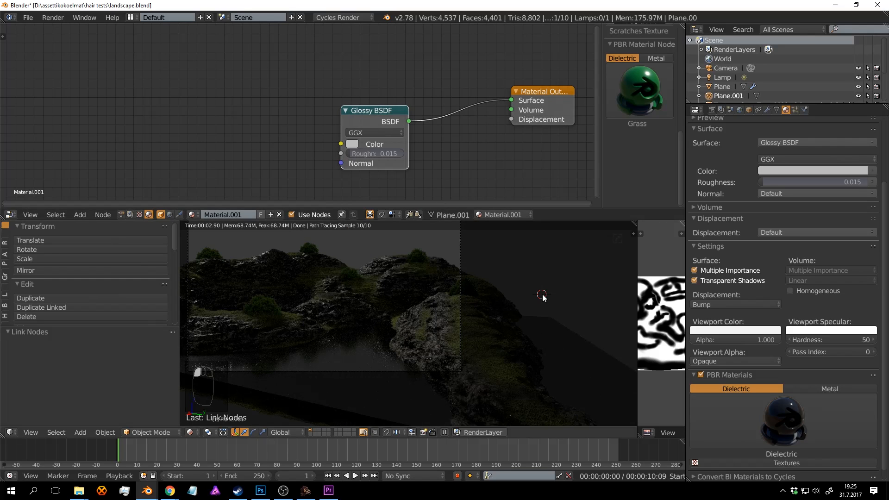
pyautogui.hotkey('ctrl', 's')
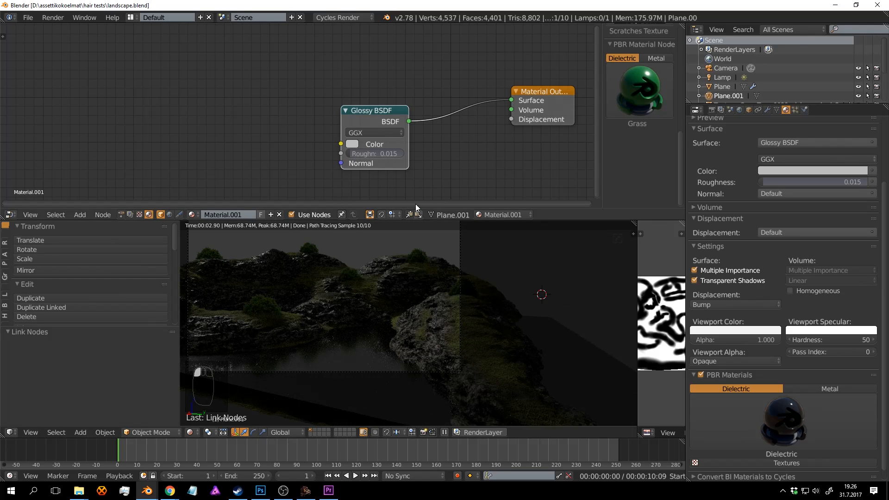
# Try a Glossy BSDF roughness of 0.010, save the file, and reduce the roughness to 0.005.
pyautogui.click(374, 154)
pyautogui.write('0.015')
pyautogui.press('Return')
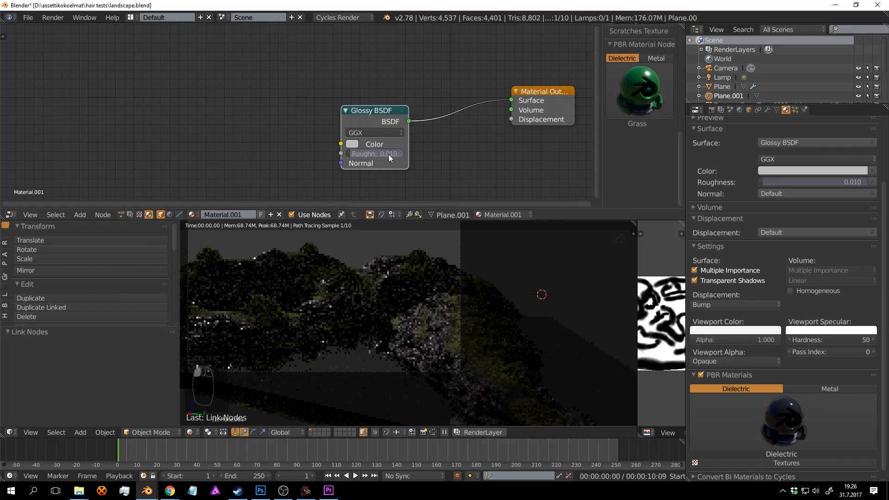
pyautogui.hotkey('ctrl', 's')
pyautogui.click(542, 285)
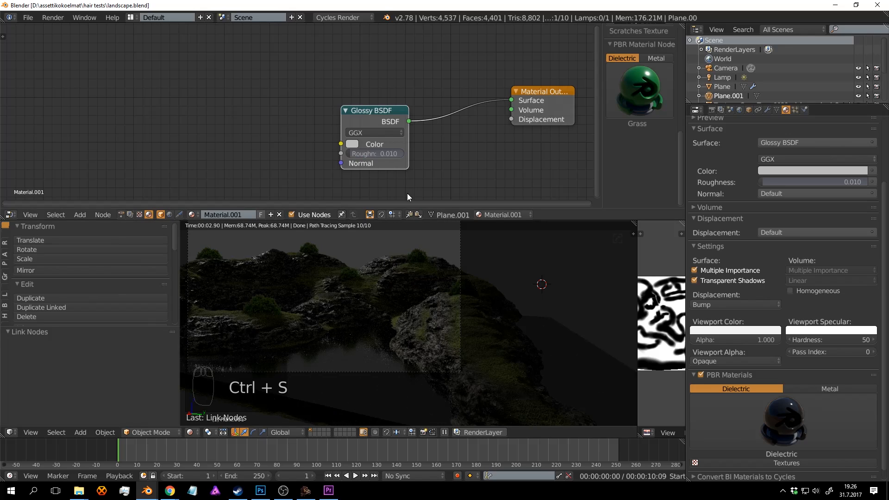
pyautogui.click(378, 153)
pyautogui.press('Return')
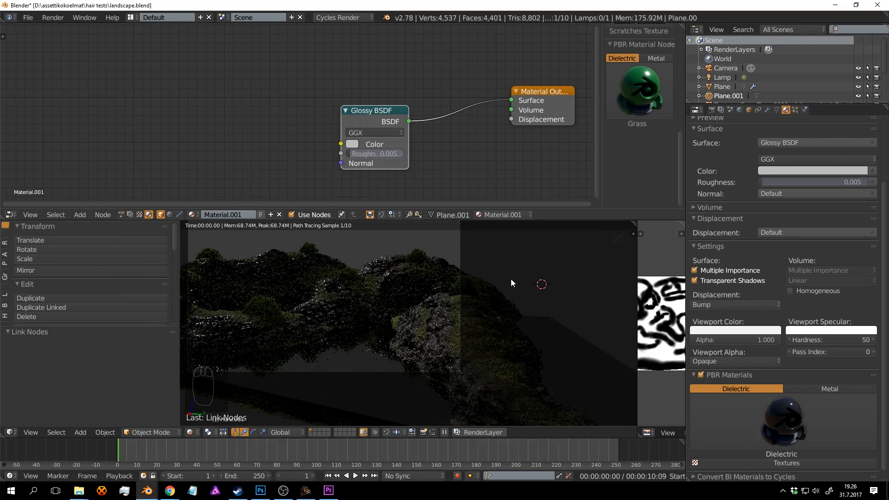
# Place the 3D cursor in the empty area beside the terrain and save the file.
pyautogui.click(510, 278)
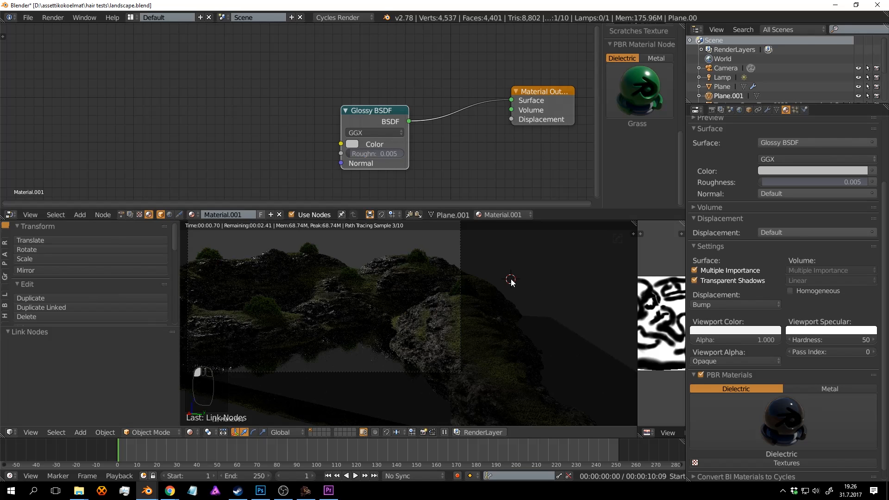
pyautogui.hotkey('ctrl', 's')
pyautogui.click(552, 319)
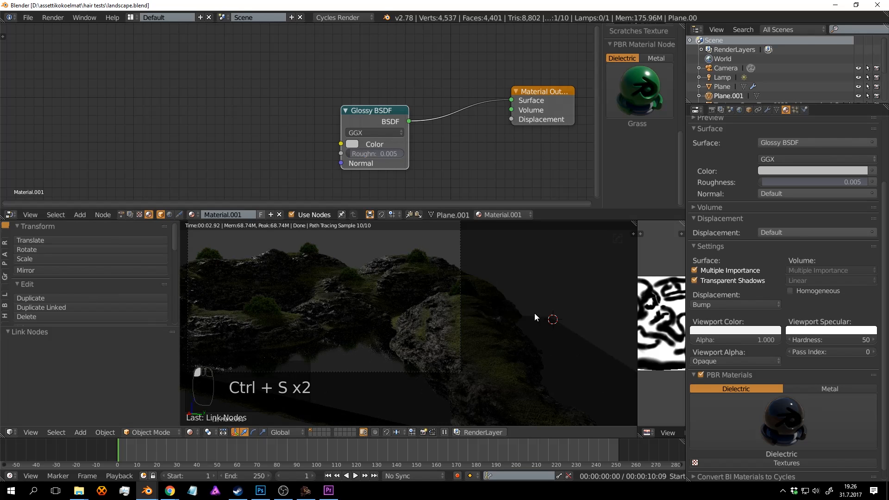
# Change the Glossy BSDF color to a dark, muted blue with a blue value of 0.155 and save the file.
pyautogui.click(353, 145)
pyautogui.moveTo(422, 183); pyautogui.dragTo(425, 191)
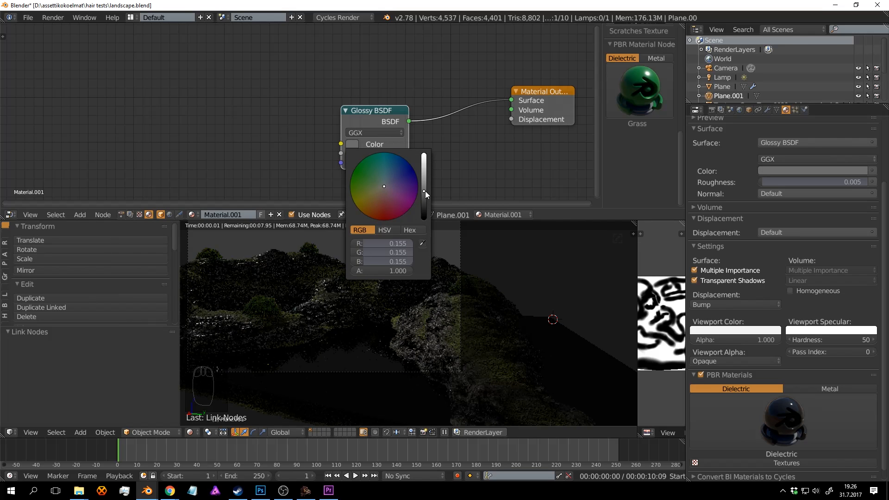
pyautogui.click(396, 171)
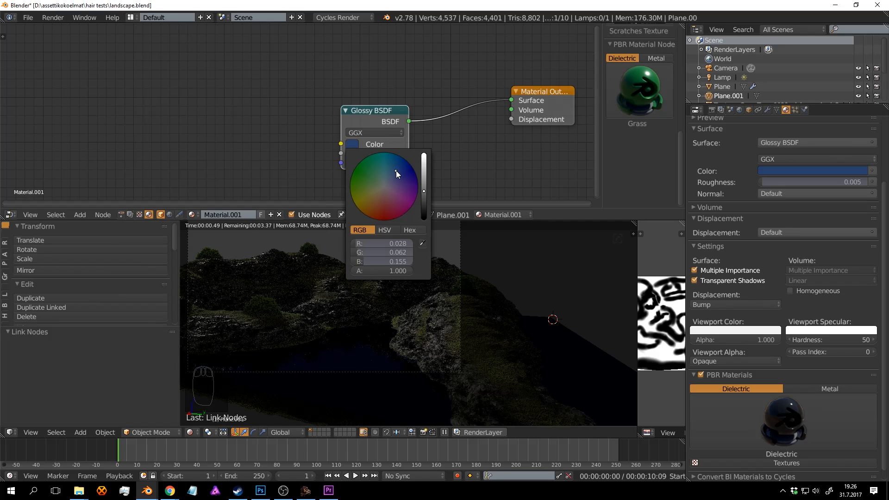
pyautogui.click(386, 218)
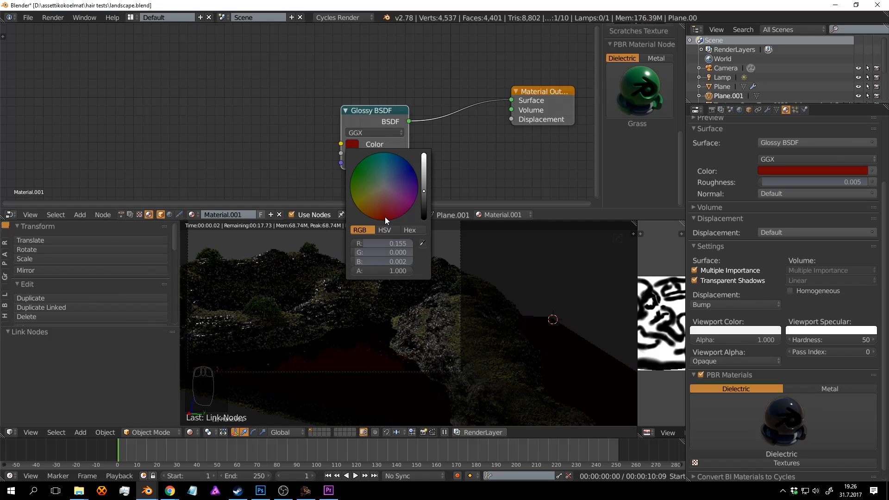
pyautogui.moveTo(385, 218)
pyautogui.mouseDown()
pyautogui.moveTo(391, 168)
pyautogui.moveTo(391, 178)
pyautogui.mouseUp()
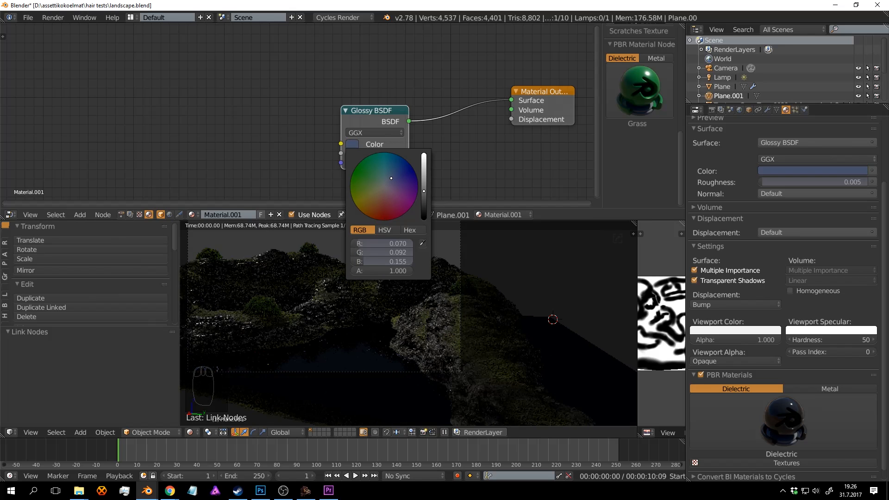
pyautogui.click(550, 328)
pyautogui.hotkey('ctrl', 's')
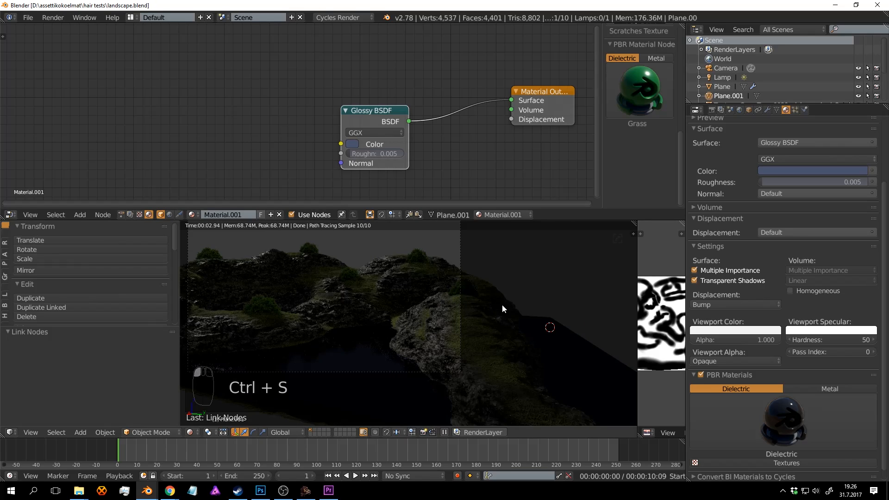
pyautogui.click(502, 305)
pyautogui.hotkey('ctrl', 's')
pyautogui.click(476, 279)
pyautogui.hotkey('ctrl', 's')
pyautogui.hotkey('ctrl', 's')
pyautogui.click(521, 305)
pyautogui.hotkey('ctrl', 's')
# Inspect the whole terrain and water plane outside the rendered camera view, save the file, and return to the camera view.
pyautogui.hotkey('shift', 'z')
pyautogui.moveTo(471, 305)
pyautogui.mouseDown(button='middle')
pyautogui.moveTo(382, 335)
pyautogui.moveTo(402, 304)
pyautogui.moveTo(407, 310)
pyautogui.mouseUp(button='middle')
pyautogui.press('a')
pyautogui.hotkey('ctrl', 's')
pyautogui.scroll(-3, 382, 335)
pyautogui.click(381, 334)
pyautogui.press('s')
pyautogui.hotkey('ctrl', 's')
pyautogui.click(382, 335)
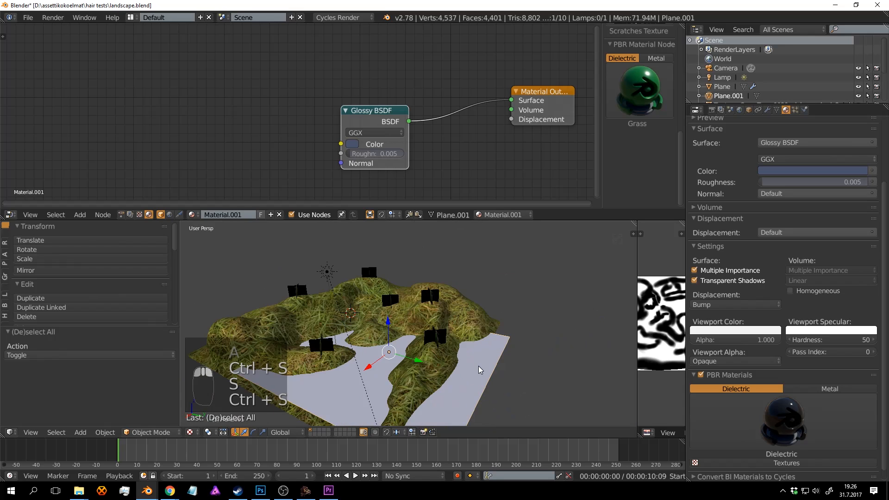
pyautogui.press('KP_0')
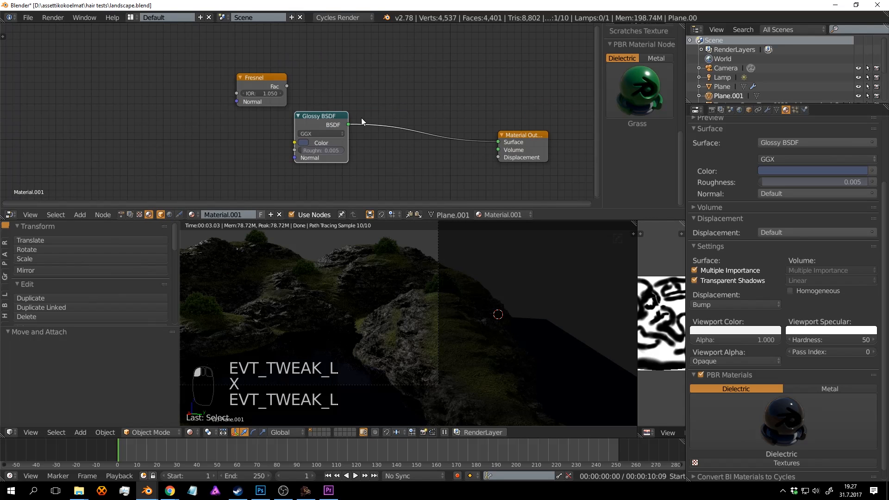
# Move the Fresnel node up and away from the Glossy BSDF to clear space in the node tree.
pyautogui.moveTo(262, 80); pyautogui.dragTo(307, 69)
pyautogui.moveTo(287, 42); pyautogui.dragTo(230, 38)
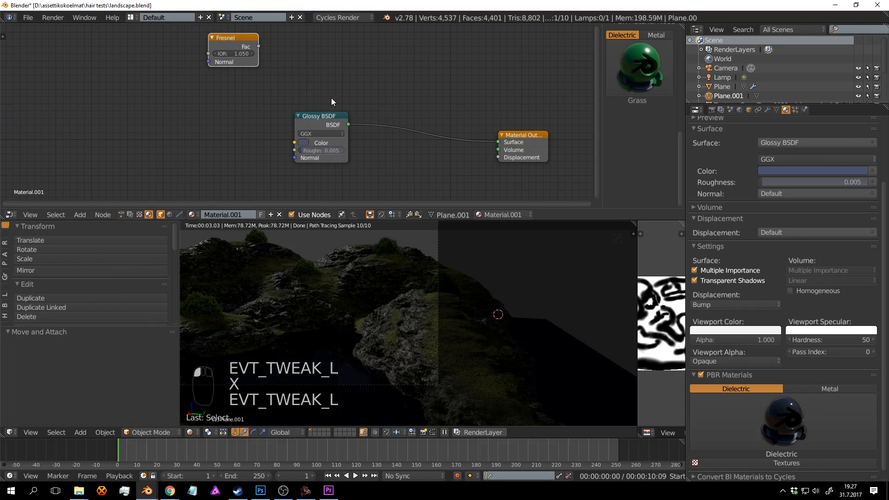
pyautogui.moveTo(327, 73); pyautogui.dragTo(312, 57, button='middle')
pyautogui.moveTo(309, 104); pyautogui.dragTo(293, 99)
# Add a Noise Texture node ahead of the Glossy BSDF, leaving room for another node between them.
pyautogui.moveTo(224, 121); pyautogui.dragTo(296, 118, button='middle')
pyautogui.hotkey('shift', 'a')
pyautogui.click(296, 118)
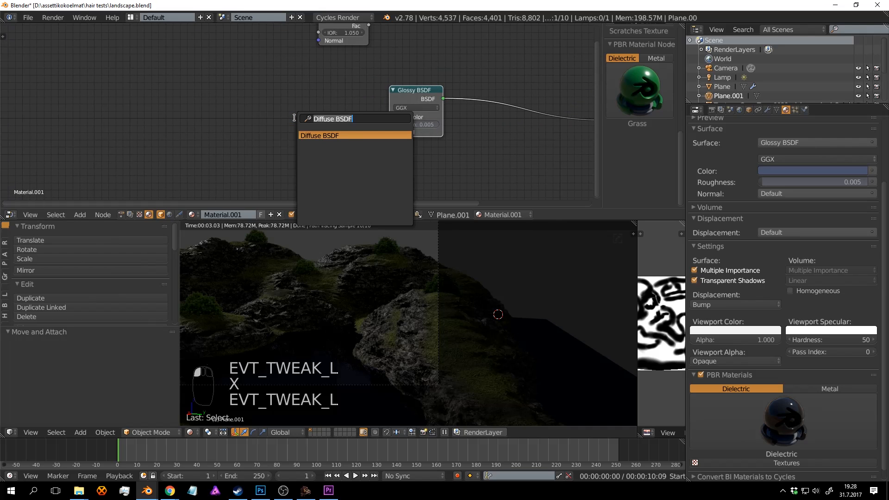
pyautogui.write('noi')
pyautogui.click(319, 136)
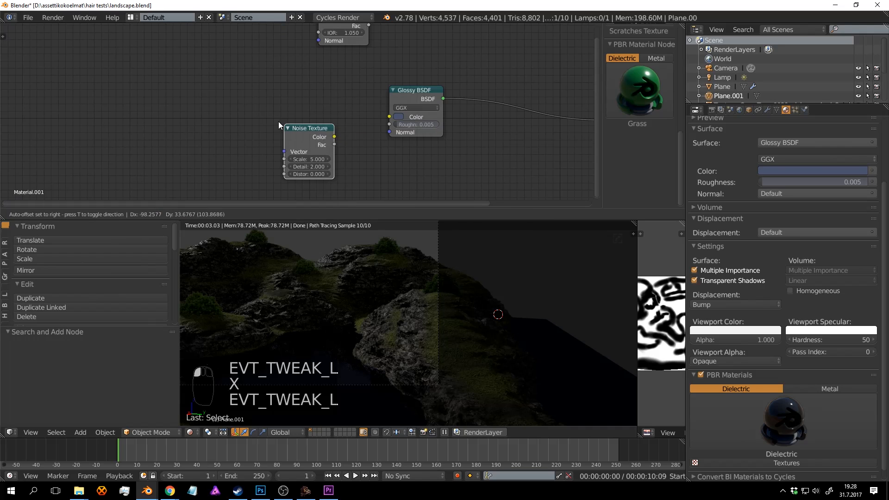
pyautogui.click(229, 111)
# Add a Bump node between the Noise Texture and the Glossy BSDF.
pyautogui.hotkey('shift', 'a')
pyautogui.click(305, 133)
pyautogui.write('bum')
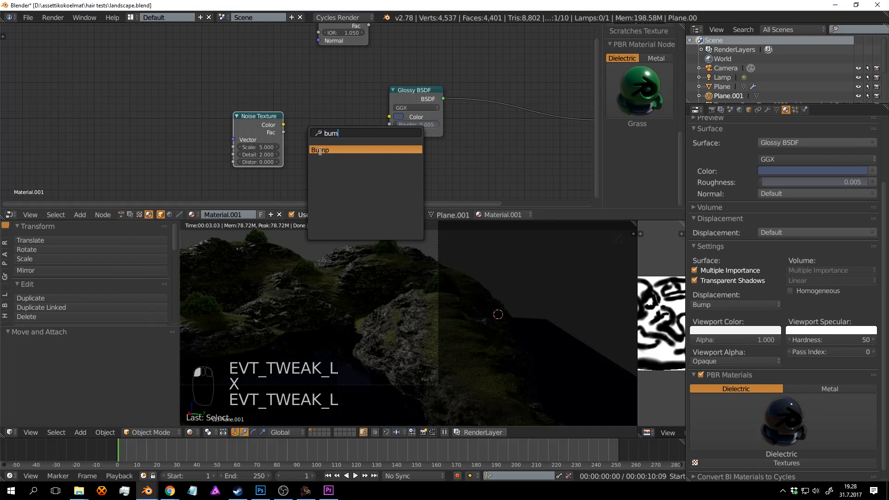
pyautogui.click(319, 150)
pyautogui.click(333, 136)
# Link the Bump output to the Glossy BSDF Normal and the Noise Texture Fac to the Bump Height, then save the file.
pyautogui.moveTo(347, 136); pyautogui.dragTo(389, 132)
pyautogui.moveTo(241, 122); pyautogui.dragTo(301, 169)
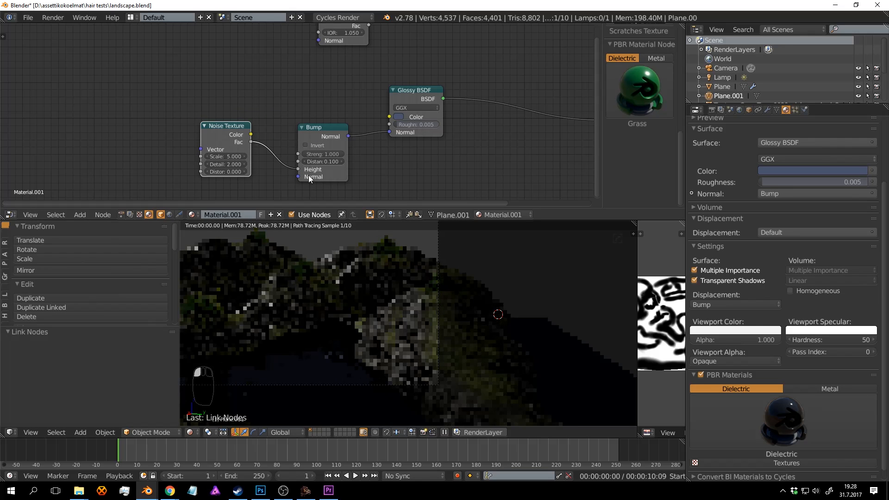
pyautogui.hotkey('ctrl', 's')
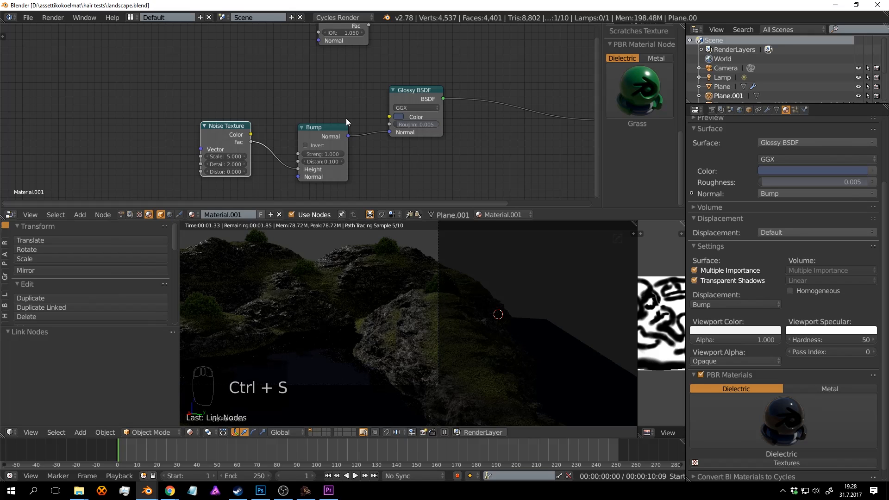
# Try a Noise Texture scale of 16.500 and save the file.
pyautogui.moveTo(231, 156); pyautogui.dragTo(232, 156)
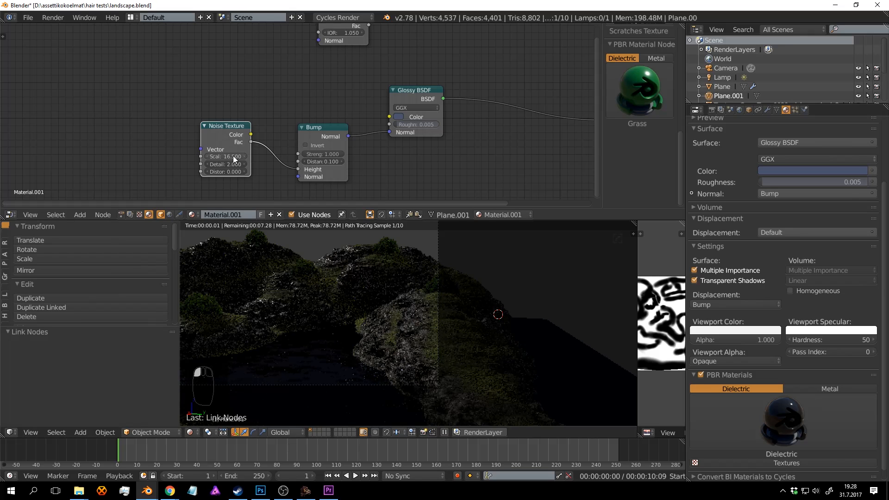
pyautogui.hotkey('ctrl', 's')
pyautogui.click(368, 349)
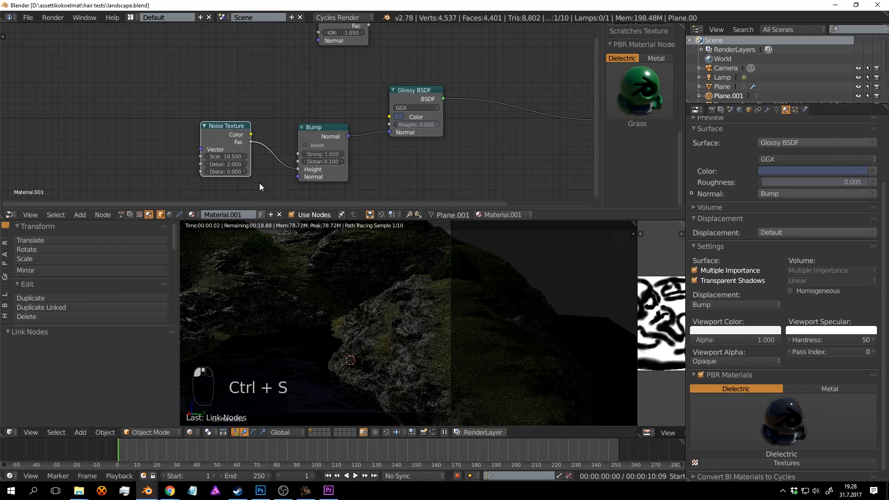
# Set the Noise Texture to detail 6.000, distortion 3.400 and scale 10.100, and save over landscape.blend.
pyautogui.moveTo(230, 156); pyautogui.dragTo(234, 157)
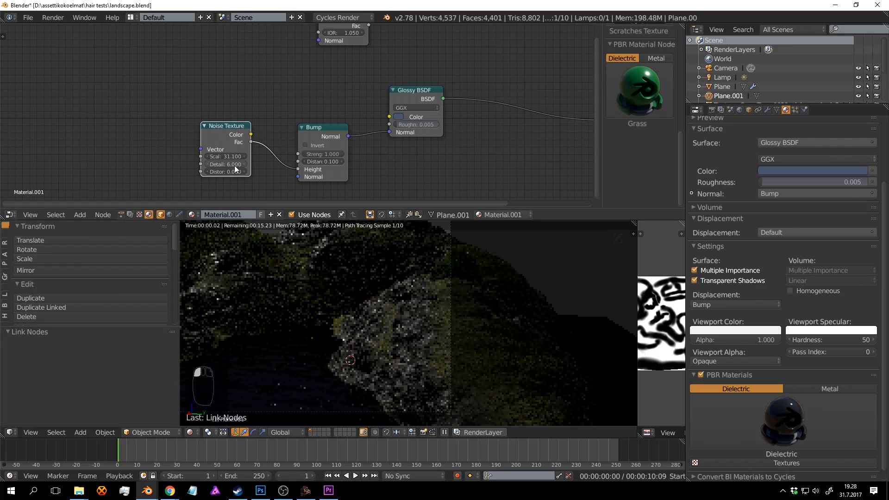
pyautogui.moveTo(234, 165)
pyautogui.mouseDown()
pyautogui.moveTo(245, 165)
pyautogui.moveTo(240, 171)
pyautogui.mouseUp()
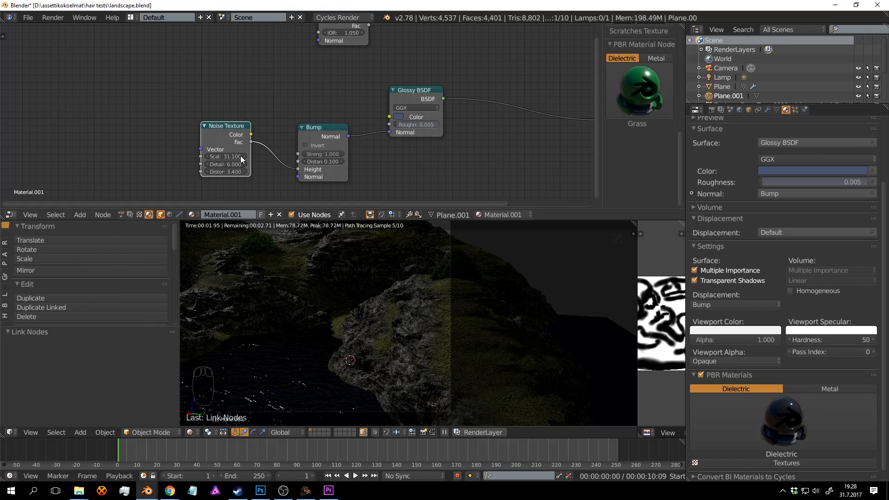
pyautogui.moveTo(239, 155); pyautogui.dragTo(220, 156)
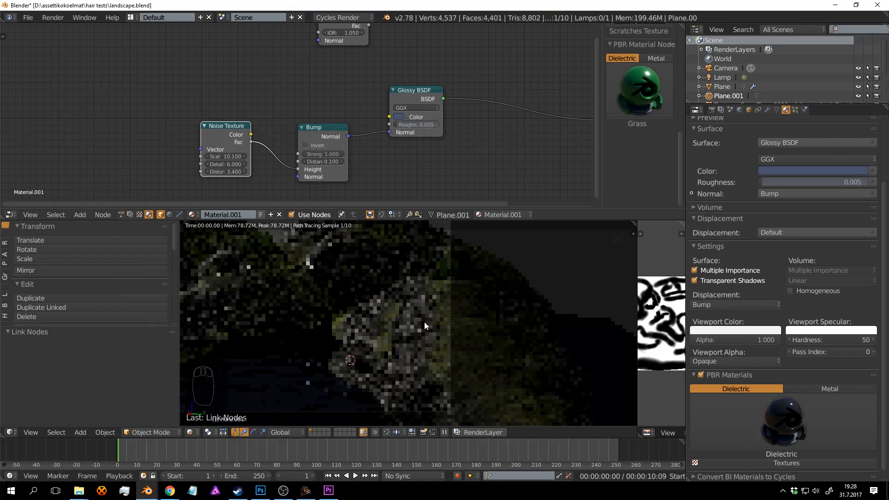
pyautogui.hotkey('ctrl', 's')
pyautogui.click(423, 321)
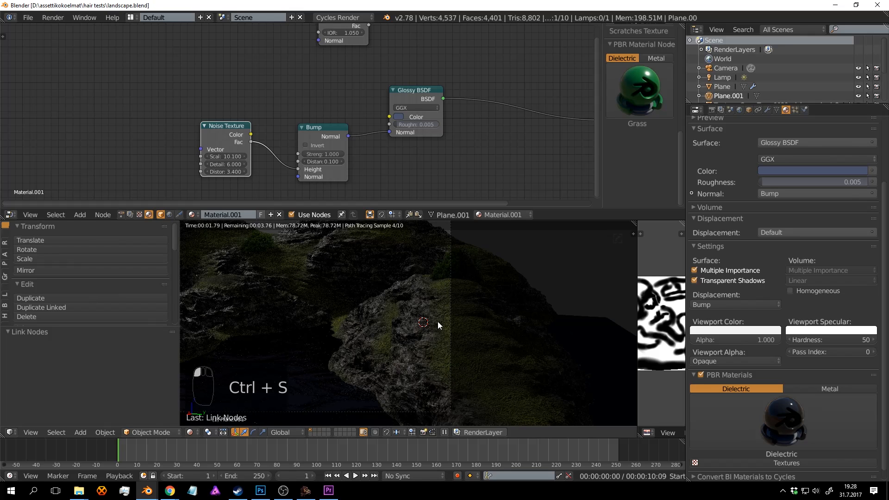
pyautogui.moveTo(408, 123); pyautogui.dragTo(339, 111, button='middle')
pyautogui.moveTo(497, 350); pyautogui.dragTo(490, 336, button='middle')
pyautogui.hotkey('ctrl', 's')
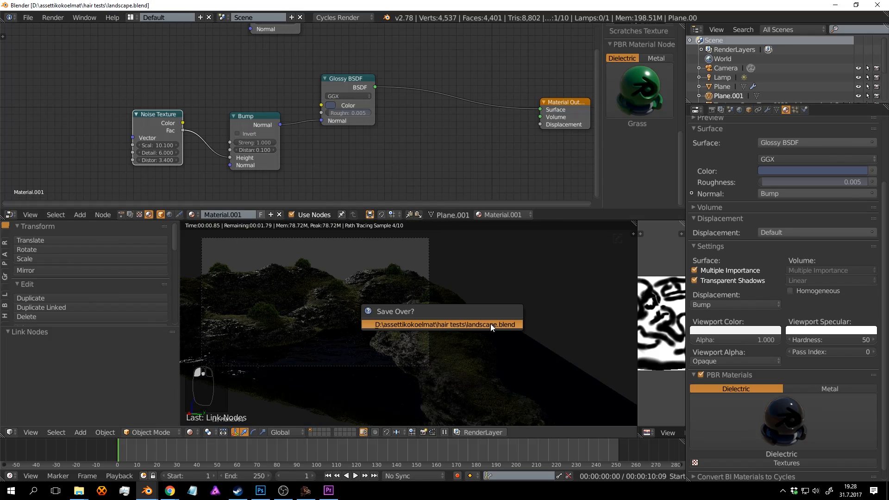
pyautogui.click(491, 323)
# Brighten the Glossy BSDF color to a light blue (R 0.314, G 0.385, B 0.651) and save the file.
pyautogui.click(331, 105)
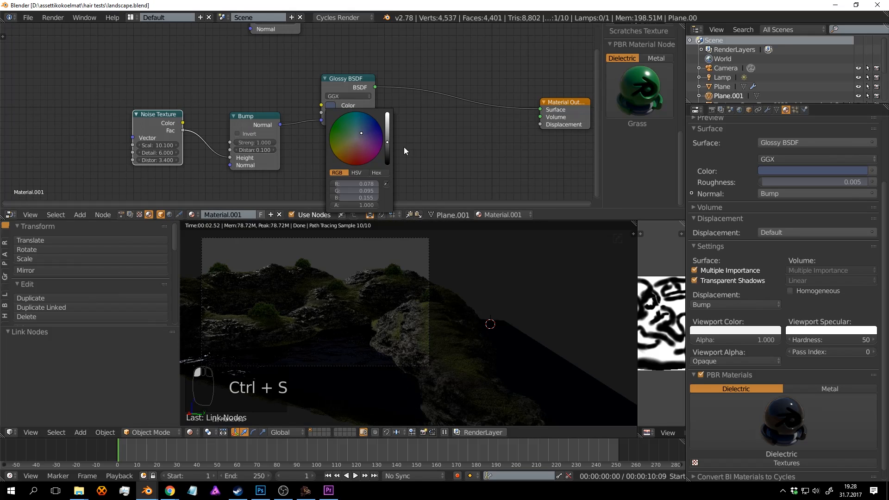
pyautogui.moveTo(387, 140); pyautogui.dragTo(388, 114)
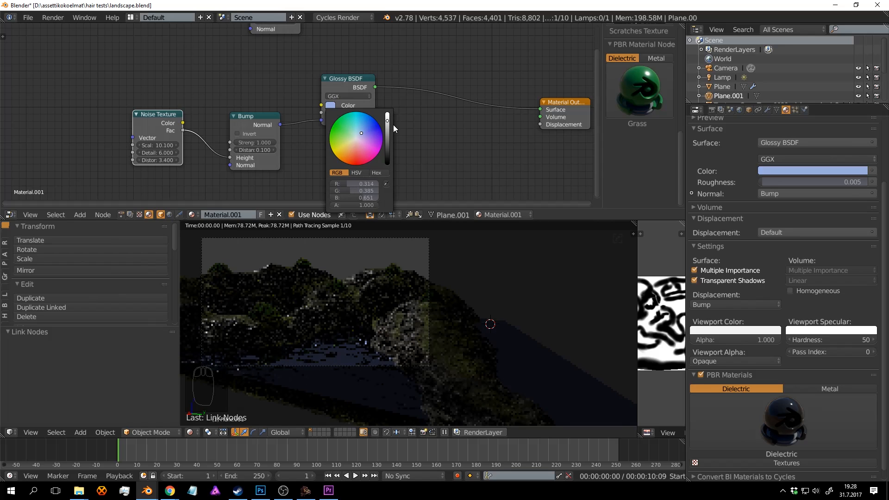
pyautogui.click(541, 321)
pyautogui.hotkey('ctrl', 's')
pyautogui.click(540, 320)
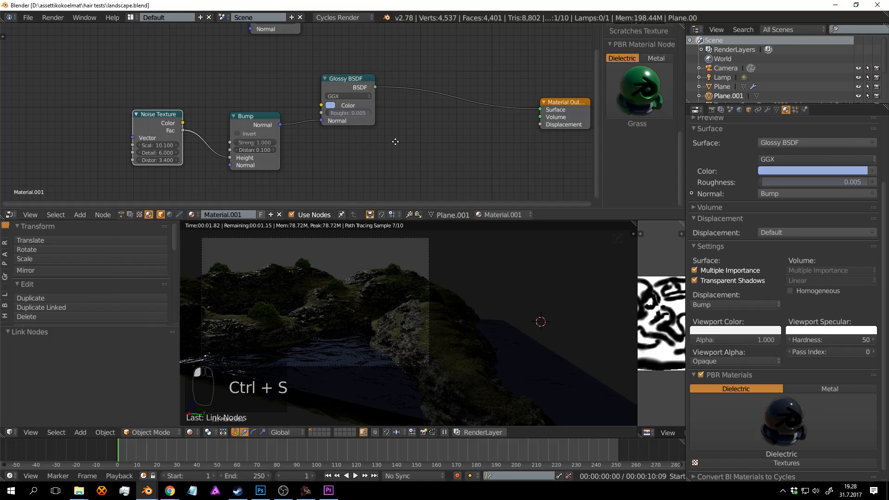
# Move the Fresnel and Glossy BSDF nodes apart to make room for a node between them.
pyautogui.moveTo(387, 129); pyautogui.dragTo(424, 184, button='middle')
pyautogui.moveTo(324, 67); pyautogui.dragTo(257, 66)
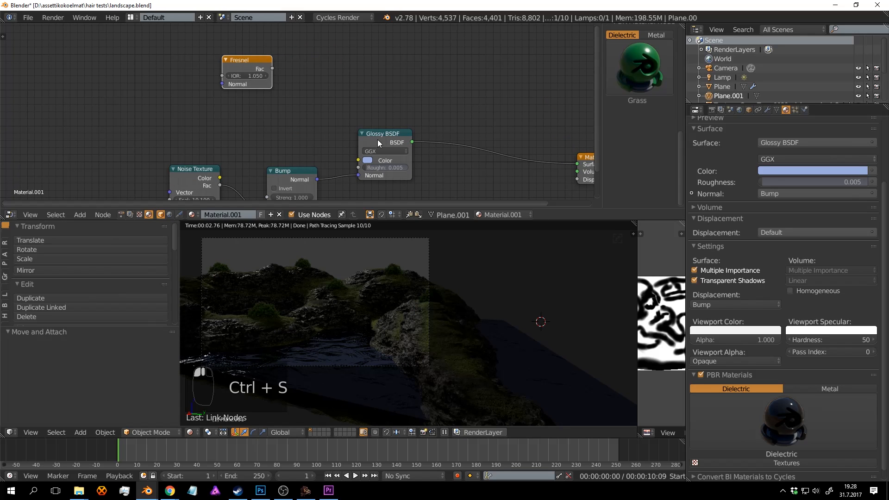
pyautogui.moveTo(377, 140); pyautogui.dragTo(418, 126)
# Add a color Mix node between the Fresnel node and the Glossy BSDF.
pyautogui.scroll(1, 329, 123)
pyautogui.hotkey('shift', 'a')
pyautogui.click(333, 124)
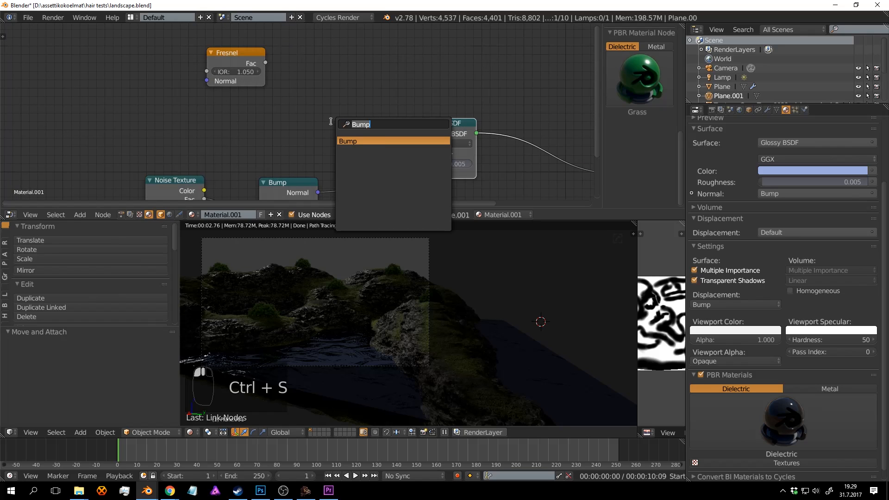
pyautogui.write('mi')
pyautogui.click(350, 158)
pyautogui.click(301, 86)
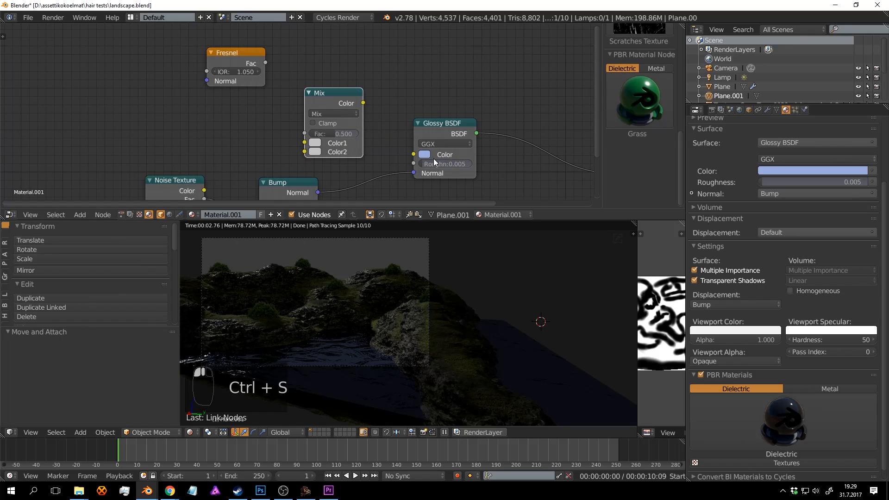
# Give the Mix node the Glossy BSDF's light blue as Color1 and a deep saturated blue as Color2.
pyautogui.moveTo(345, 144); pyautogui.dragTo(315, 144)
pyautogui.click(317, 152)
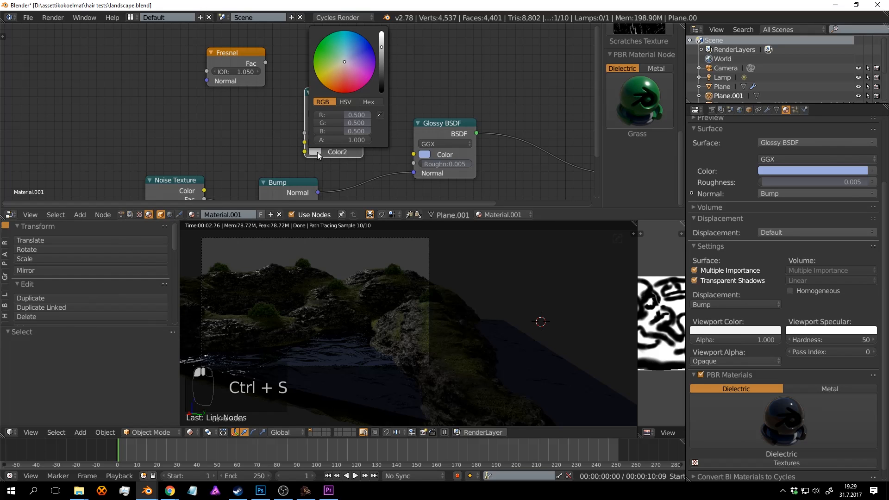
pyautogui.moveTo(360, 57); pyautogui.dragTo(381, 59)
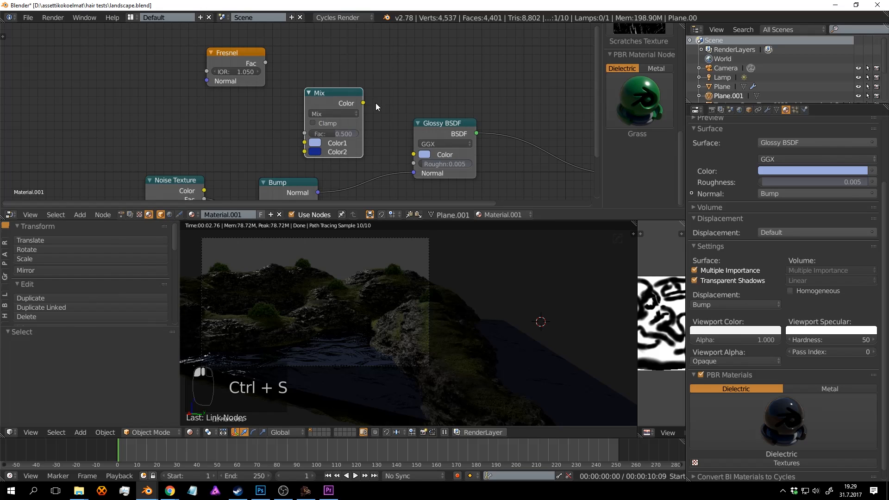
# Link the Mix color to the Glossy BSDF Color and the Fresnel Fac to the Mix Fac, then save the file.
pyautogui.moveTo(363, 103); pyautogui.dragTo(414, 155)
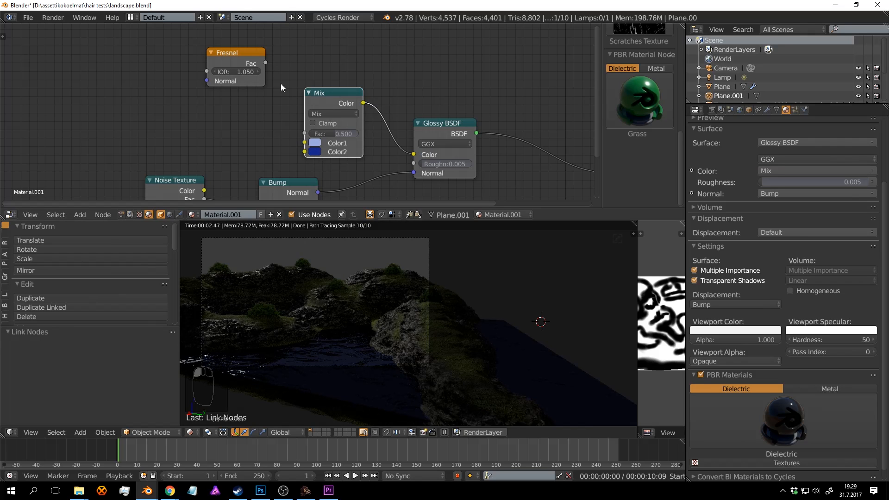
pyautogui.moveTo(265, 62); pyautogui.dragTo(305, 134)
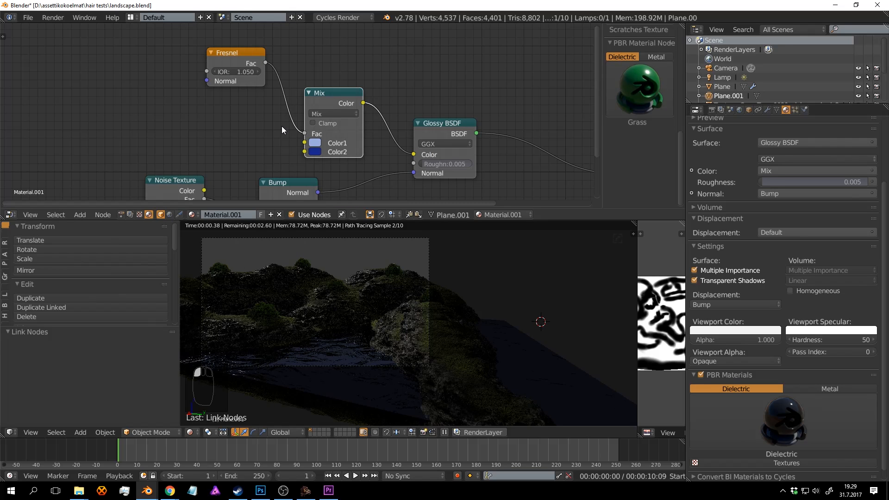
pyautogui.hotkey('ctrl', 's')
# Preview the Fresnel node's output through the emission viewer, reconnect the Glossy BSDF to the material output, and save the file.
pyautogui.keyDown('ctrl'); pyautogui.keyDown('shift'); pyautogui.click(245, 55); pyautogui.keyUp('shift'); pyautogui.keyUp('ctrl')
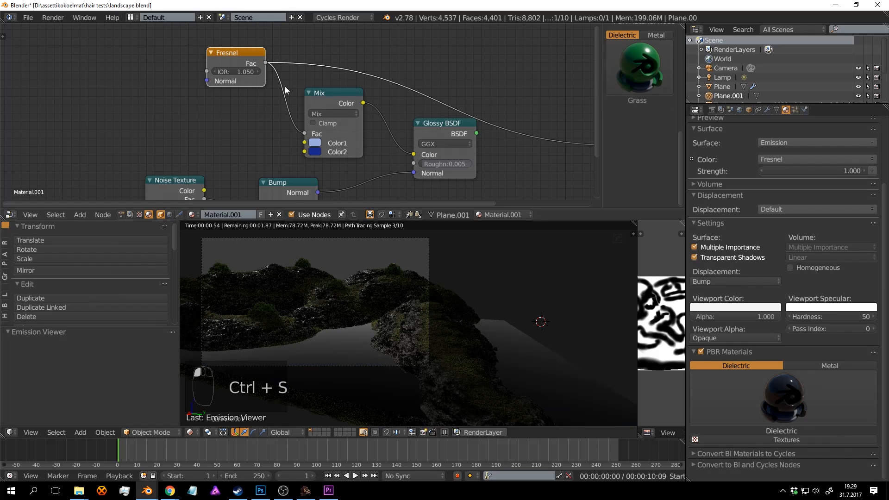
pyautogui.keyDown('ctrl'); pyautogui.keyDown('shift'); pyautogui.click(447, 123); pyautogui.keyUp('shift'); pyautogui.keyUp('ctrl')
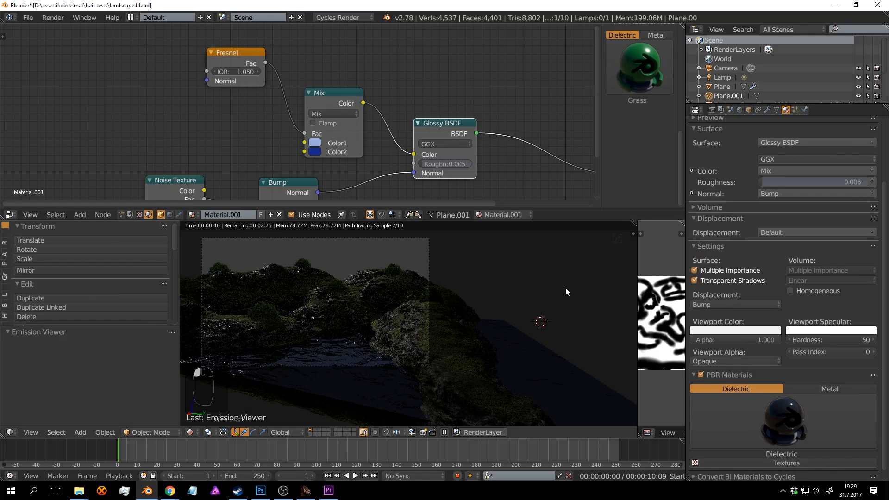
pyautogui.hotkey('ctrl', 's')
pyautogui.press('Return')
# Copy the Mix node's deep blue from Color2 to Color1 and make Color2 white.
pyautogui.moveTo(309, 145); pyautogui.dragTo(316, 147)
pyautogui.click(316, 152)
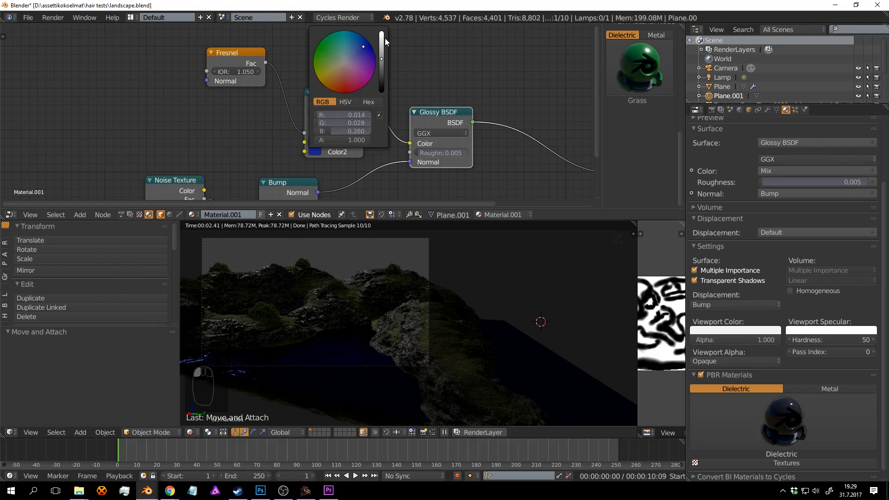
pyautogui.moveTo(384, 38); pyautogui.dragTo(382, 32)
pyautogui.click(345, 61)
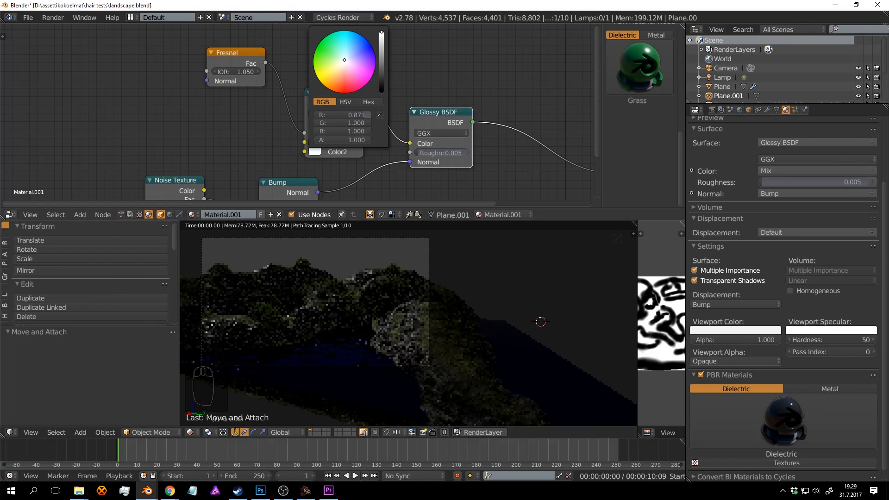
# Add a ColorRamp node on the link between the Fresnel Fac output and the Mix Fac input.
pyautogui.hotkey('shift', 'a')
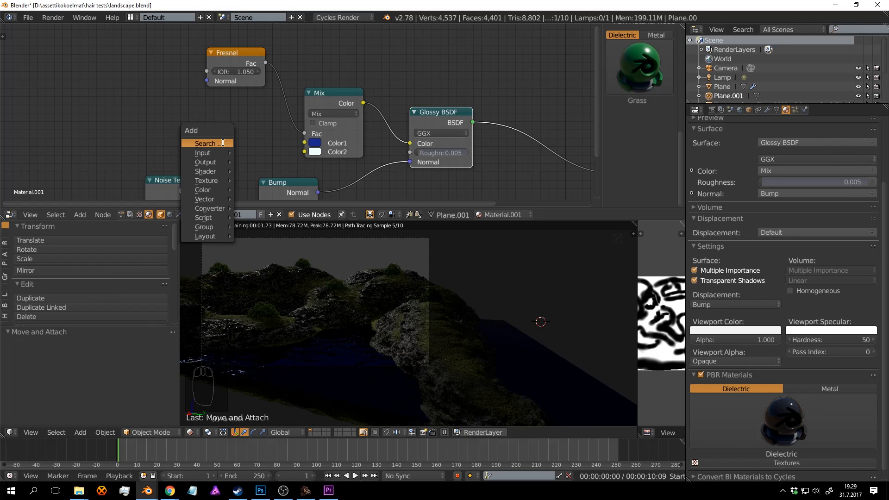
pyautogui.click(229, 150)
pyautogui.write('ram')
pyautogui.click(255, 169)
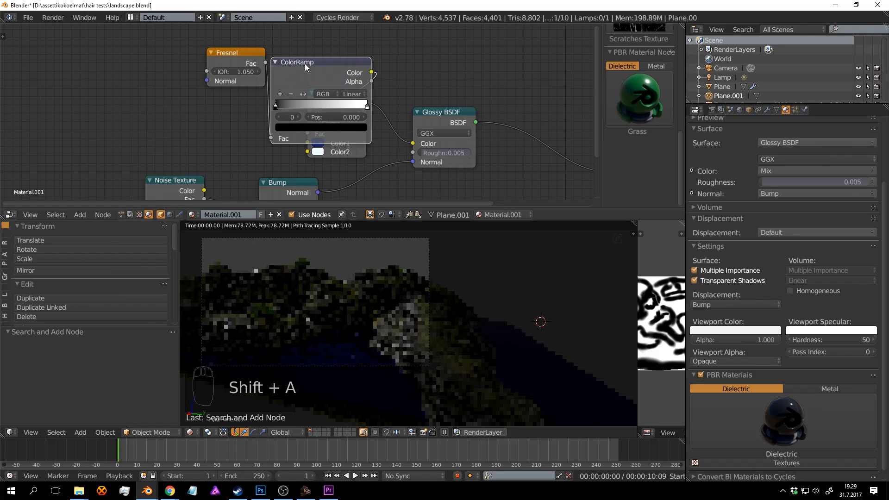
pyautogui.click(332, 65)
# Set the ColorRamp's black stop to 0.355 and its white stop to 0.700.
pyautogui.moveTo(335, 104); pyautogui.dragTo(338, 105)
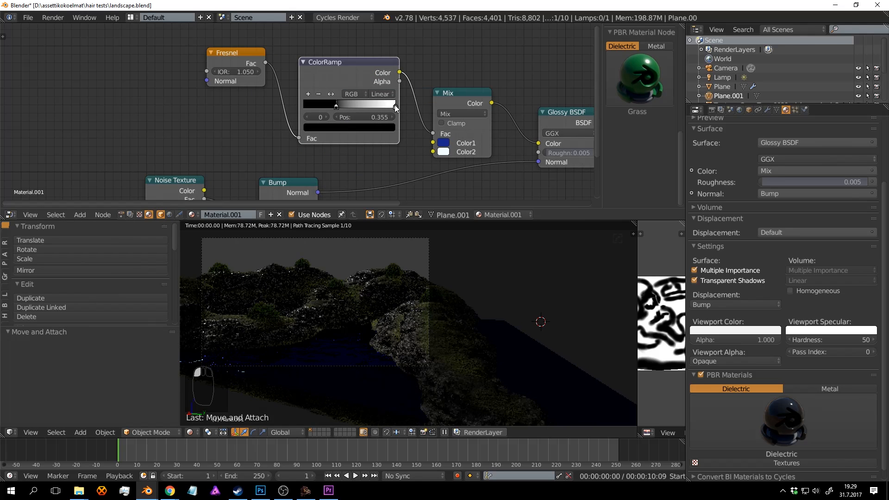
pyautogui.moveTo(394, 106); pyautogui.dragTo(368, 106)
pyautogui.moveTo(435, 100); pyautogui.dragTo(375, 118, button='middle')
pyautogui.moveTo(216, 111); pyautogui.dragTo(380, 126, button='middle')
pyautogui.scroll(-1, 325, 122)
pyautogui.scroll(-1, 325, 123)
pyautogui.scroll(2, 315, 123)
pyautogui.scroll(2, 381, 126)
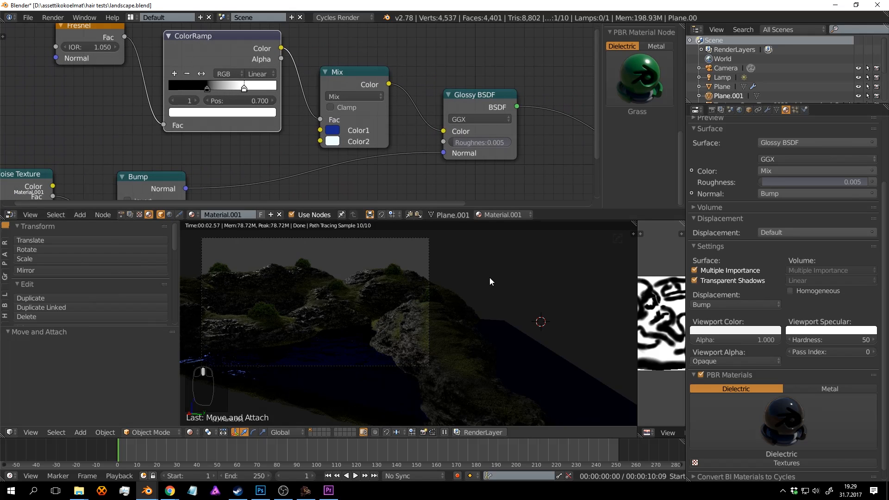
# Move the ColorRamp's black stop to 0.086 and its white stop to 0.482.
pyautogui.keyDown('shift'); pyautogui.moveTo(498, 266); pyautogui.dragTo(484, 277, button='middle'); pyautogui.keyUp('shift')
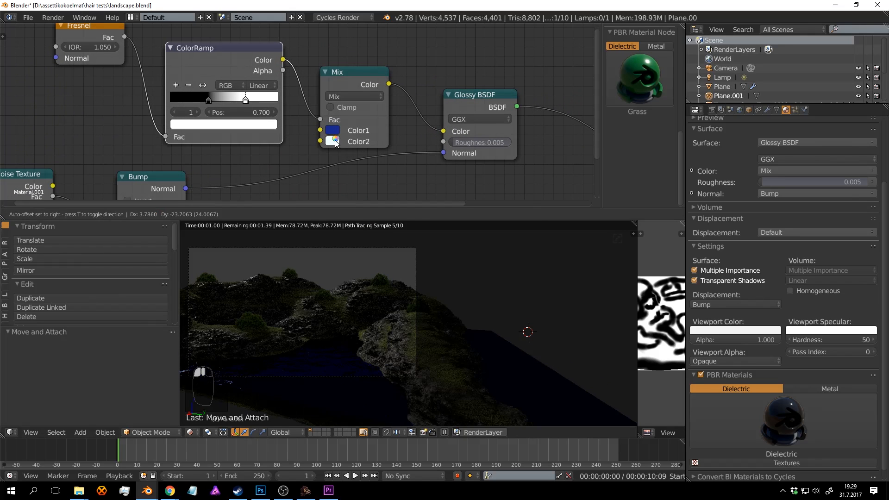
pyautogui.click(227, 101)
pyautogui.moveTo(210, 101); pyautogui.dragTo(175, 100)
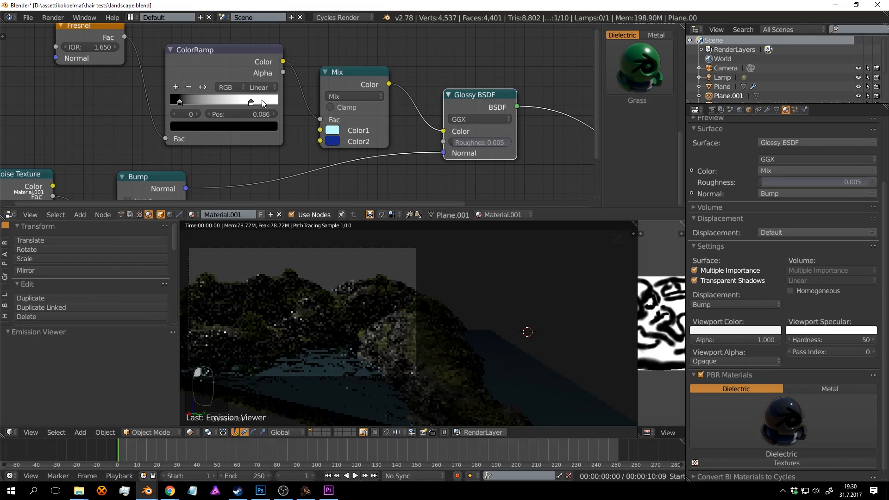
pyautogui.moveTo(250, 102); pyautogui.dragTo(202, 100)
# Give the Mix node a dark blue Color1 (R 0, G 0.080, B 0.260) and a bright azure Color2.
pyautogui.moveTo(329, 141); pyautogui.dragTo(331, 131)
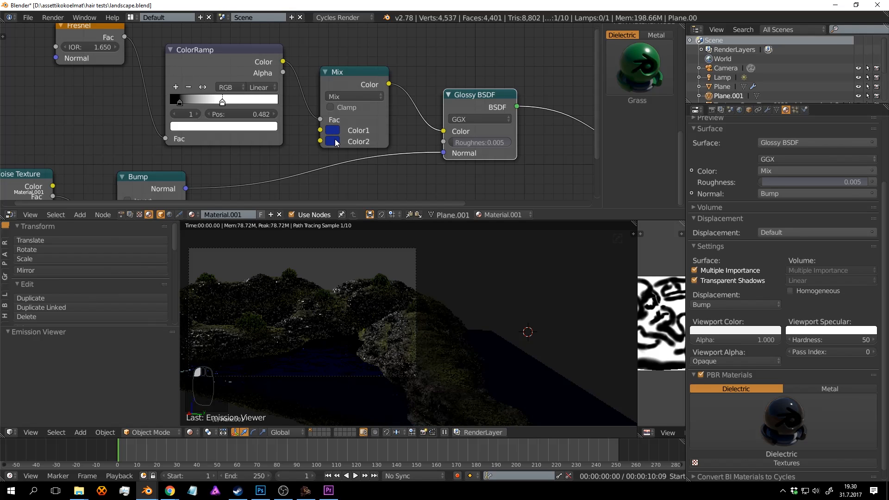
pyautogui.click(336, 142)
pyautogui.moveTo(389, 168); pyautogui.dragTo(383, 153)
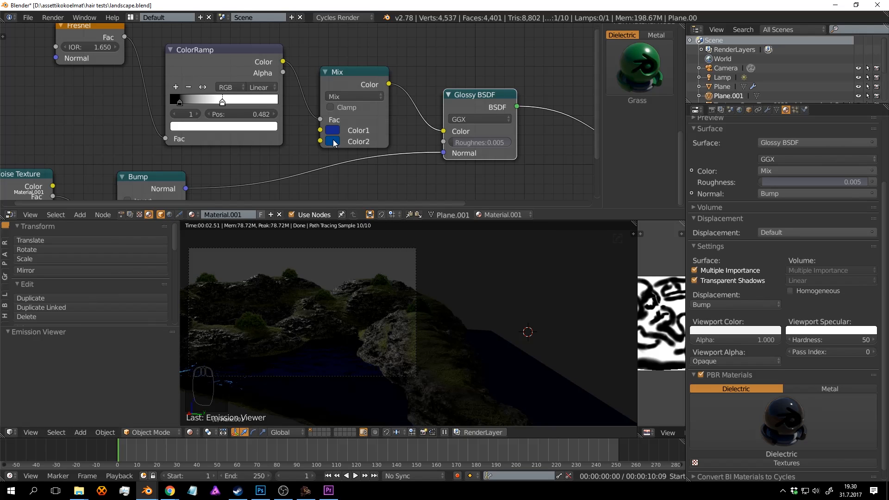
pyautogui.moveTo(335, 143); pyautogui.dragTo(331, 131)
pyautogui.click(332, 143)
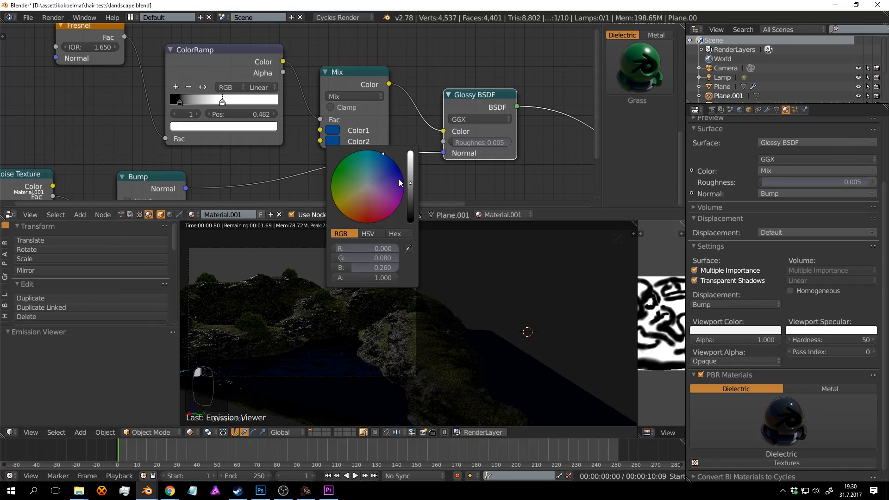
pyautogui.moveTo(399, 182)
pyautogui.mouseDown()
pyautogui.moveTo(373, 174)
pyautogui.moveTo(410, 155)
pyautogui.mouseUp()
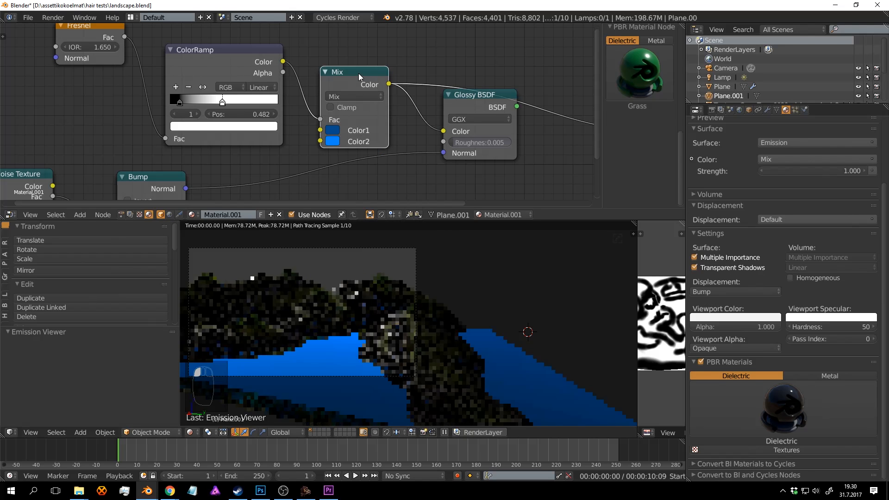
# Copy the bright azure from Color2 to Color1 on the Mix node and make Color2 a pure saturated blue.
pyautogui.moveTo(335, 133); pyautogui.dragTo(333, 131)
pyautogui.click(335, 142)
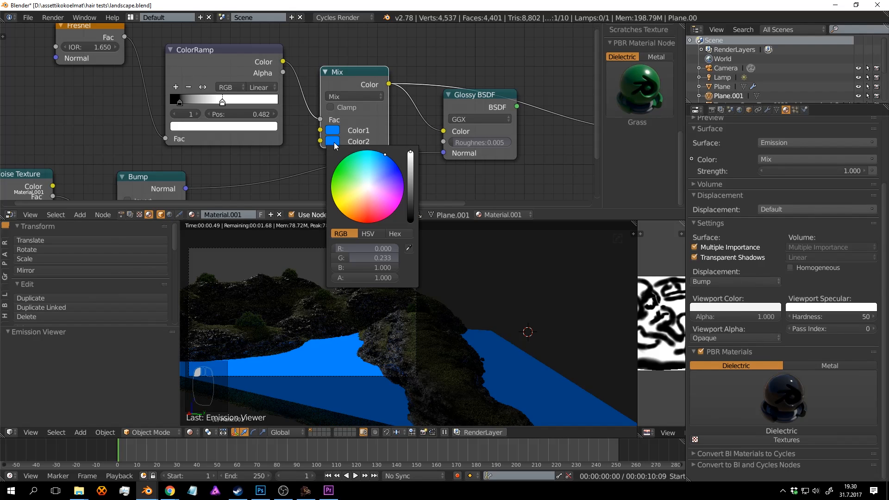
pyautogui.moveTo(375, 167); pyautogui.dragTo(399, 168)
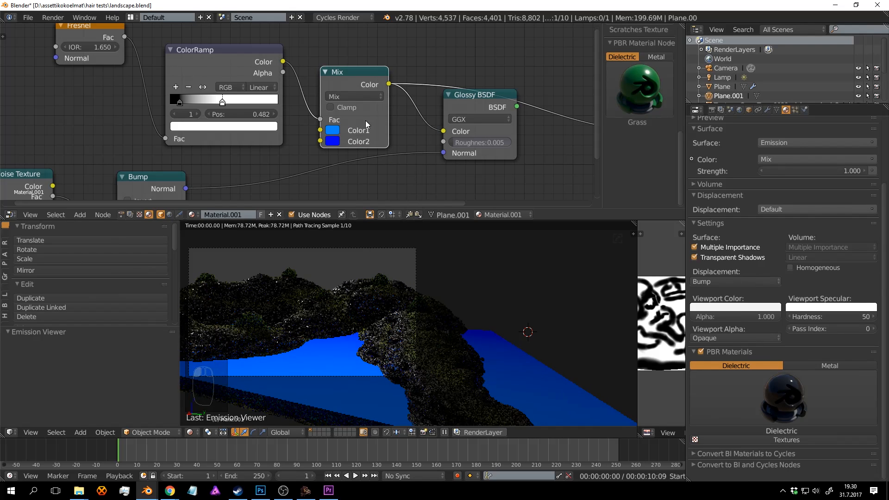
# Copy the saturated blue to the Mix node's Color1, change Color2 to a bright azure, and save the file.
pyautogui.moveTo(333, 140); pyautogui.dragTo(332, 131)
pyautogui.click(336, 143)
pyautogui.moveTo(378, 175); pyautogui.dragTo(388, 156)
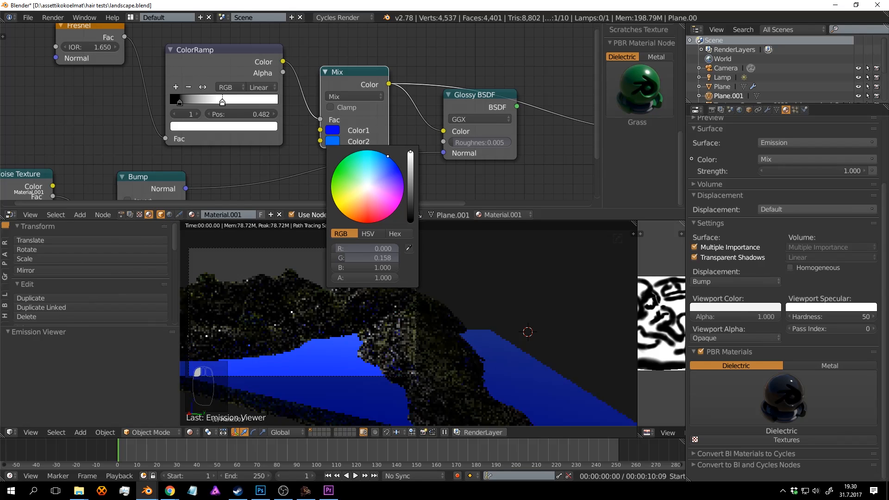
pyautogui.hotkey('ctrl', 's')
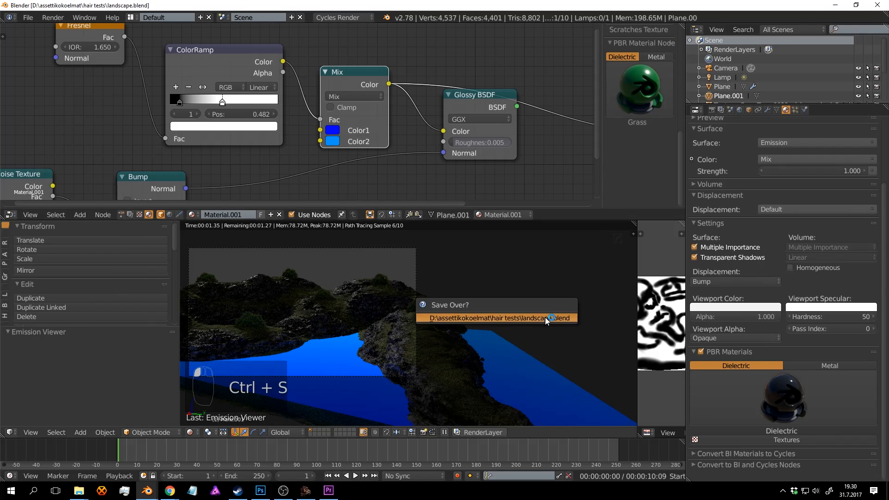
pyautogui.click(548, 318)
# Copy the Mix node's azure Color2 to Color1 and set Color2 to a deeper blue (R 0, G 0.051, B 1).
pyautogui.moveTo(335, 133); pyautogui.dragTo(335, 131)
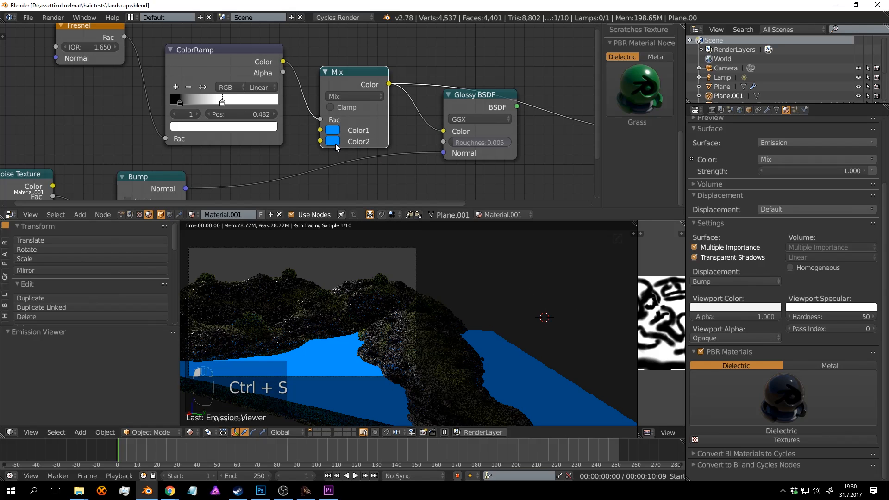
pyautogui.click(332, 140)
pyautogui.click(393, 161)
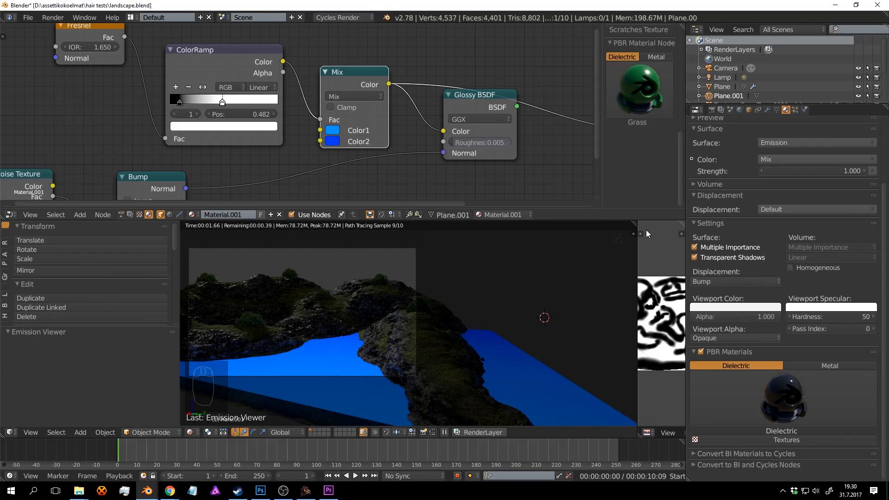
# Copy the deeper blue to Color1, set Color2 to sky blue (R 0, G 0.485, B 1), and save the file.
pyautogui.moveTo(335, 142); pyautogui.dragTo(333, 130)
pyautogui.click(333, 141)
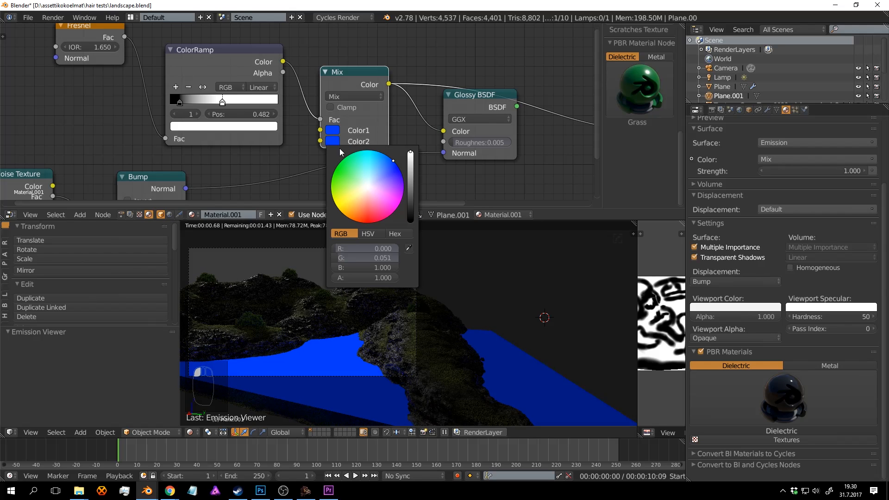
pyautogui.click(375, 177)
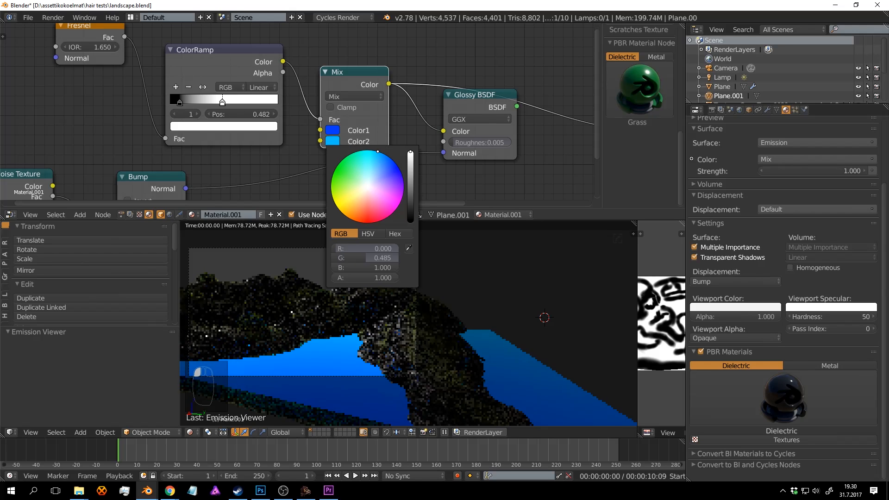
pyautogui.hotkey('ctrl', 's')
pyautogui.click(539, 320)
# Reconnect the Glossy BSDF to the material output in place of the emission viewer and save the file.
pyautogui.moveTo(472, 119); pyautogui.dragTo(335, 132, button='middle')
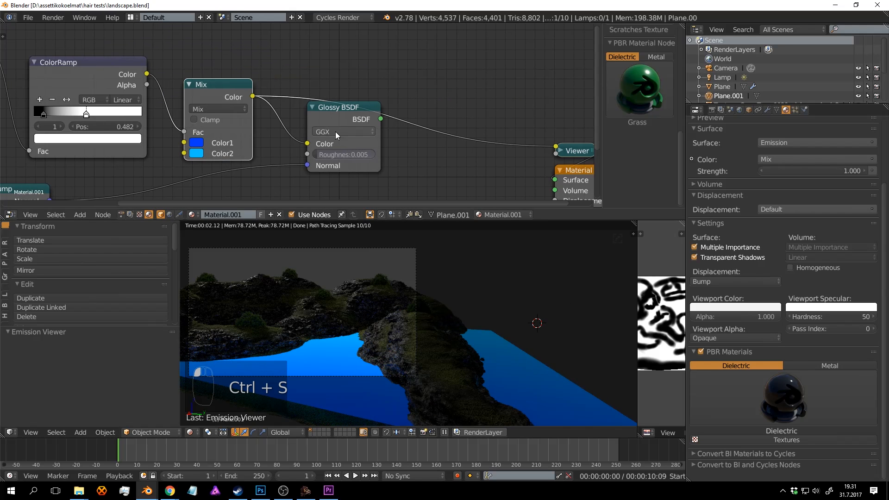
pyautogui.keyDown('ctrl'); pyautogui.keyDown('shift'); pyautogui.click(349, 112); pyautogui.keyUp('shift'); pyautogui.keyUp('ctrl')
pyautogui.hotkey('ctrl', 's')
pyautogui.click(464, 160)
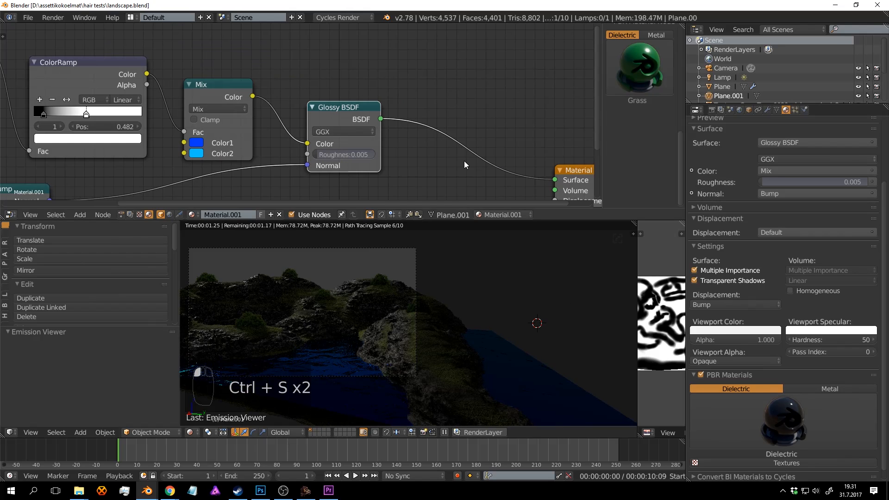
# While previewing the ColorRamp through the emission viewer, move its black stop to 0.195 and its white stop to about 0.8, then save.
pyautogui.moveTo(257, 127); pyautogui.dragTo(481, 105, button='middle')
pyautogui.moveTo(365, 89); pyautogui.dragTo(353, 124, button='middle')
pyautogui.scroll(1, 350, 125)
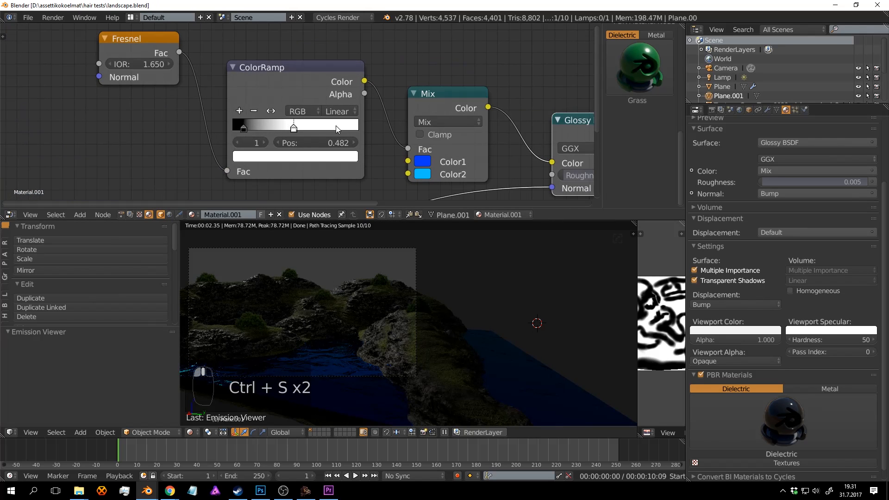
pyautogui.keyDown('ctrl'); pyautogui.keyDown('shift'); pyautogui.click(303, 77); pyautogui.keyUp('shift'); pyautogui.keyUp('ctrl')
pyautogui.moveTo(292, 128); pyautogui.dragTo(338, 127)
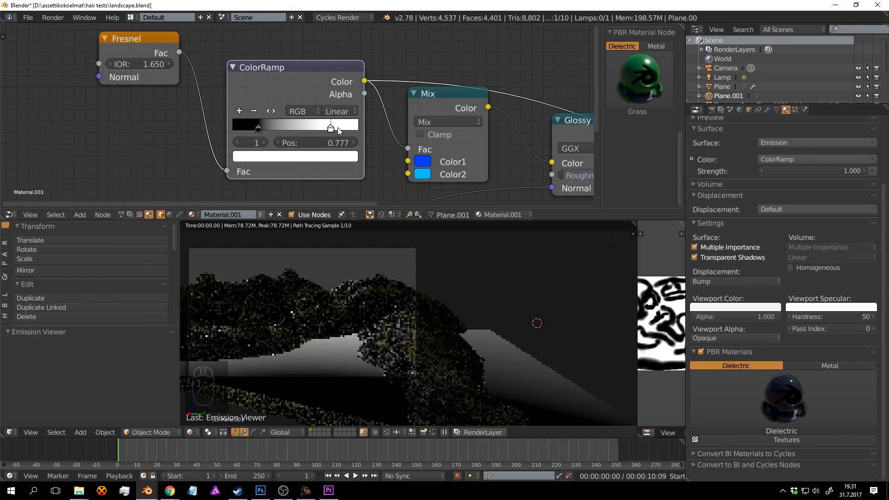
pyautogui.click(258, 126)
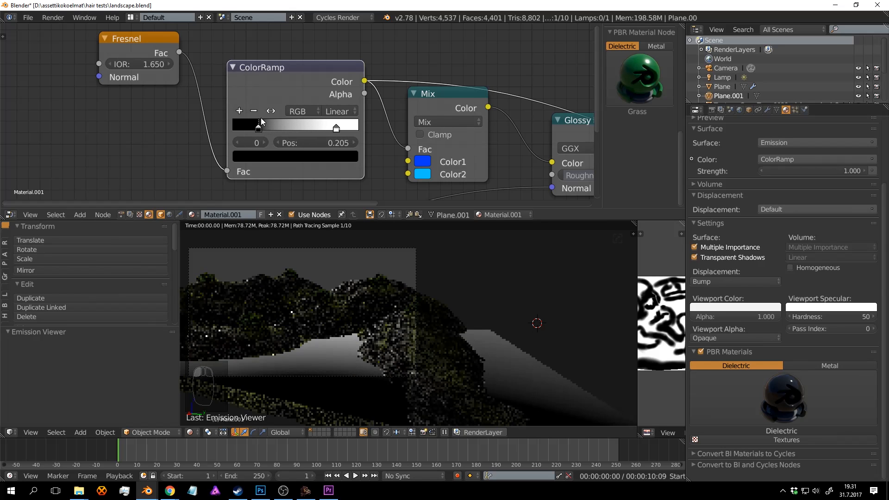
pyautogui.moveTo(262, 122); pyautogui.dragTo(261, 122)
pyautogui.hotkey('ctrl', 's')
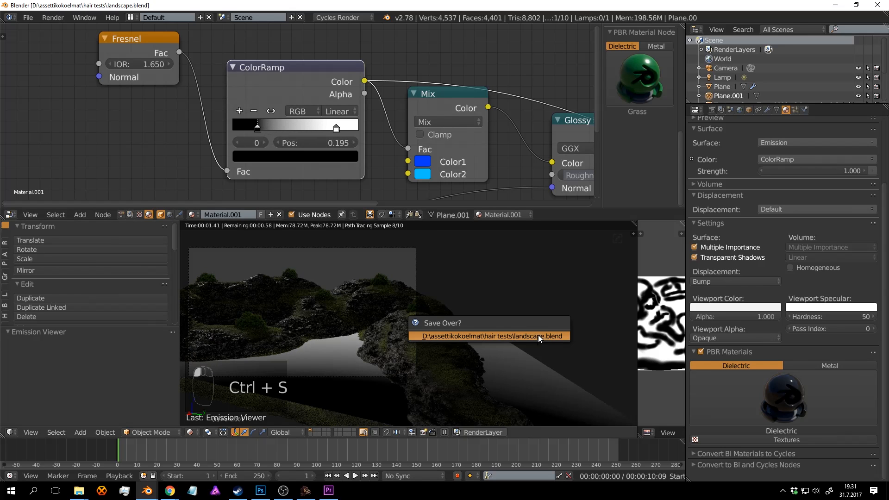
pyautogui.click(538, 336)
# Route the Glossy BSDF back into the material output after the ColorRamp preview and save the file.
pyautogui.scroll(-8, 507, 122)
pyautogui.moveTo(460, 107); pyautogui.dragTo(334, 106, button='middle')
pyautogui.scroll(2, 338, 111)
pyautogui.keyDown('ctrl'); pyautogui.keyDown('shift'); pyautogui.click(345, 121); pyautogui.keyUp('shift'); pyautogui.keyUp('ctrl')
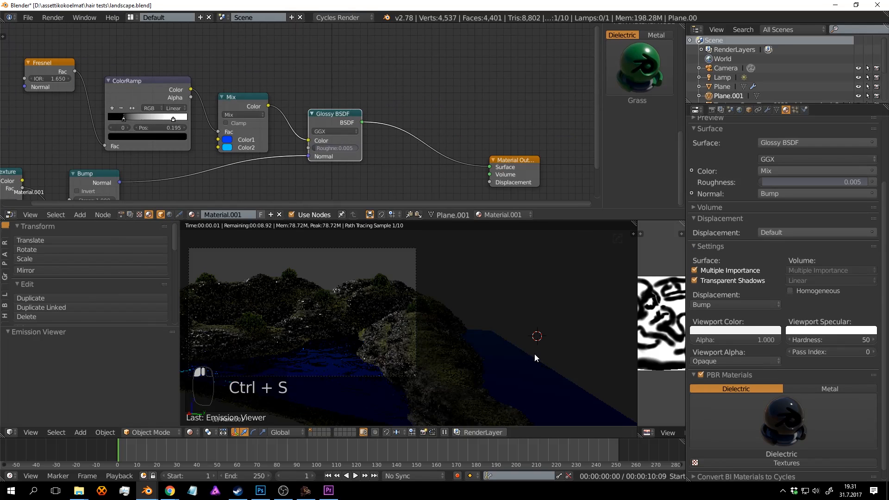
pyautogui.hotkey('ctrl', 's')
pyautogui.click(532, 351)
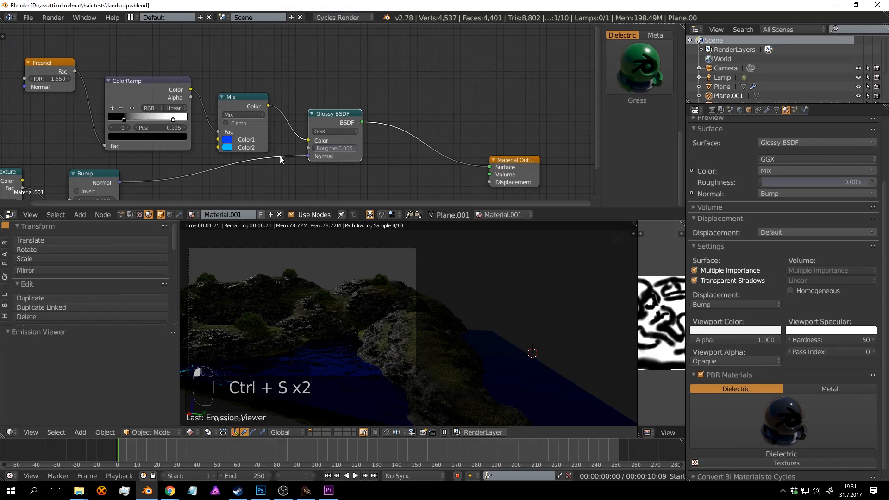
# Change the Mix node's Color1 to a lighter, less saturated sky blue.
pyautogui.moveTo(280, 156); pyautogui.dragTo(335, 107, button='middle')
pyautogui.scroll(2, 282, 109)
pyautogui.click(279, 99)
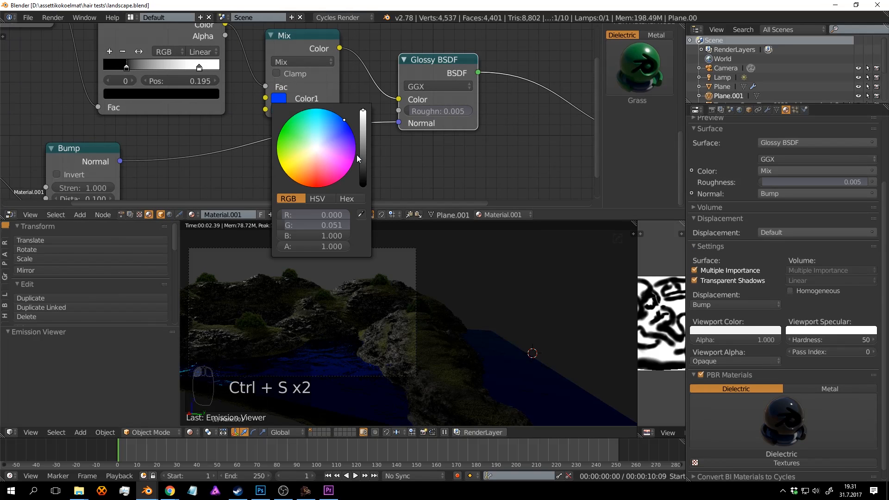
pyautogui.moveTo(344, 120)
pyautogui.mouseDown()
pyautogui.moveTo(334, 112)
pyautogui.moveTo(327, 129)
pyautogui.mouseUp()
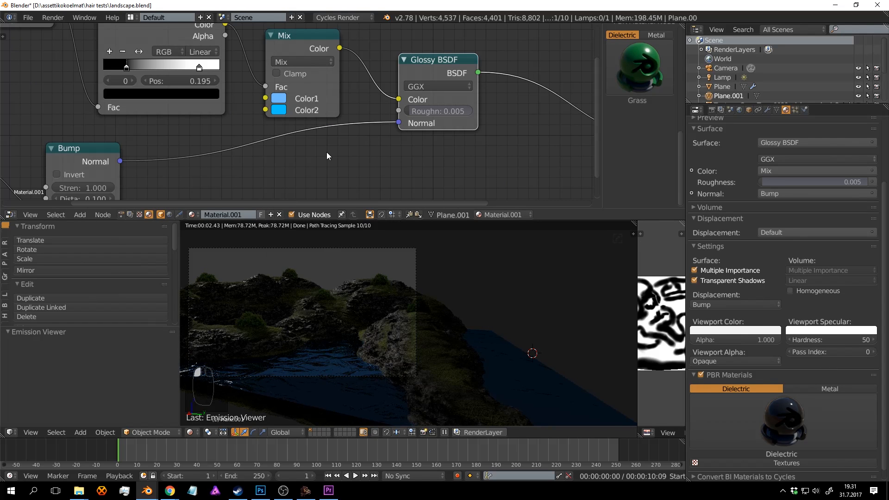
# Change the Mix node's Color2 to a very pale blue and save the file.
pyautogui.click(278, 110)
pyautogui.hotkey('ctrl', 's')
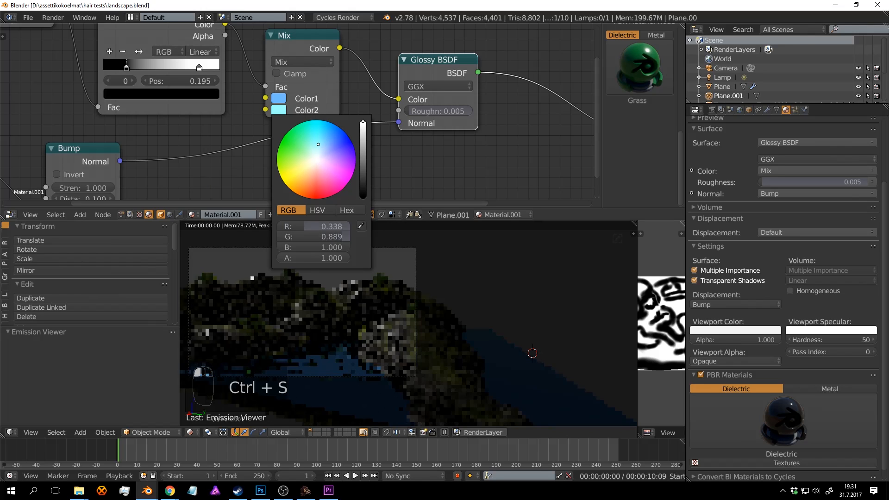
pyautogui.click(321, 161)
pyautogui.moveTo(322, 162); pyautogui.dragTo(322, 152)
pyautogui.keyDown('ctrl'); pyautogui.click(466, 179); pyautogui.keyUp('ctrl')
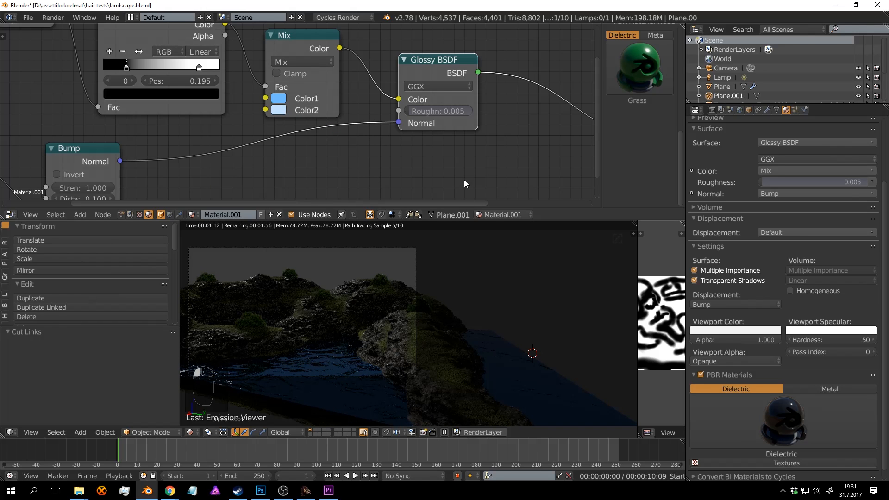
pyautogui.scroll(-1, 490, 302)
pyautogui.click(493, 303)
pyautogui.hotkey('ctrl', 's')
pyautogui.scroll(1, 491, 306)
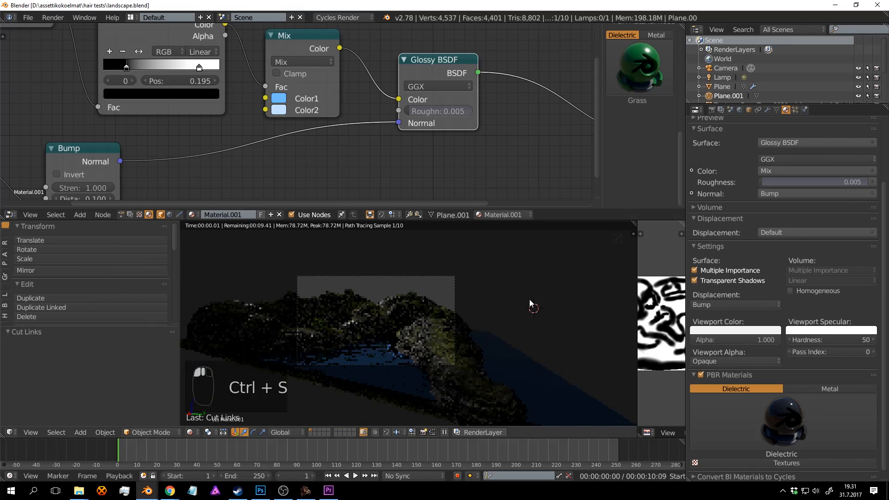
pyautogui.hotkey('ctrl', 's')
pyautogui.click(547, 303)
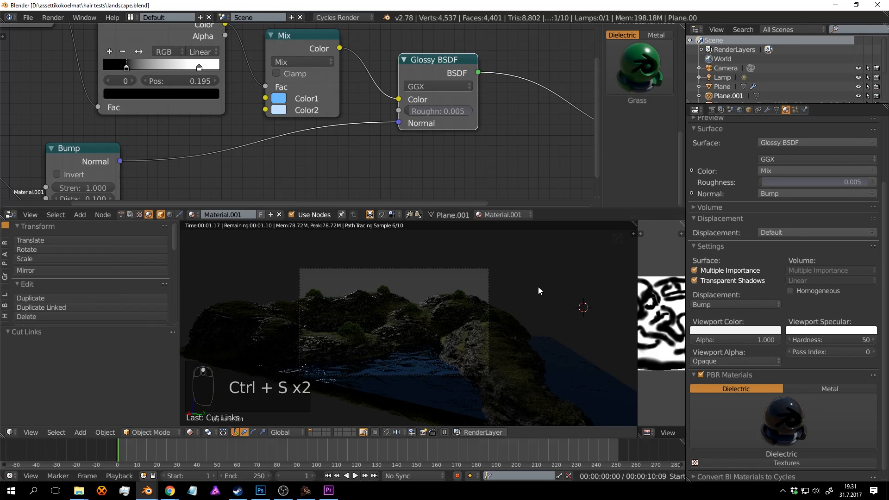
# Examine the rendered water, its ripples and the surrounding cliffs around the camera frame, keeping the file saved.
pyautogui.click(560, 293)
pyautogui.scroll(1, 555, 292)
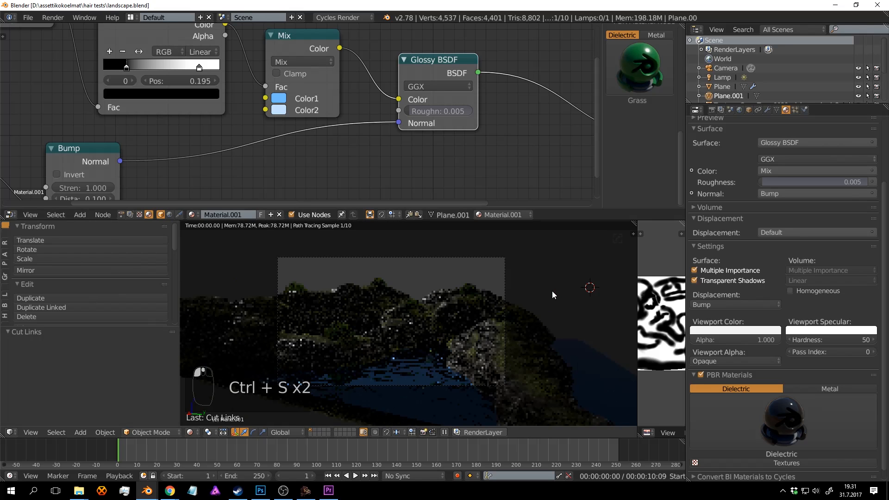
pyautogui.hotkey('ctrl', 's')
pyautogui.click(552, 291)
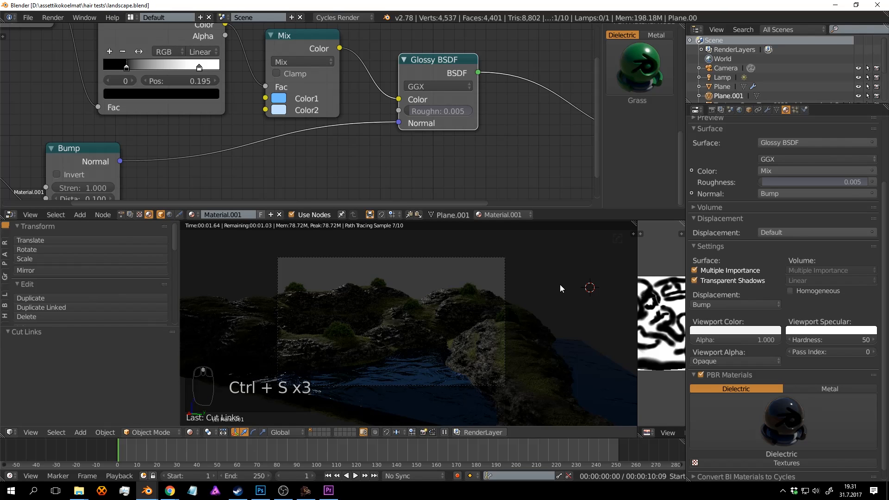
pyautogui.keyDown('shift'); pyautogui.moveTo(543, 281); pyautogui.dragTo(530, 285, button='middle'); pyautogui.keyUp('shift')
pyautogui.hotkey('ctrl', 's')
pyautogui.click(527, 288)
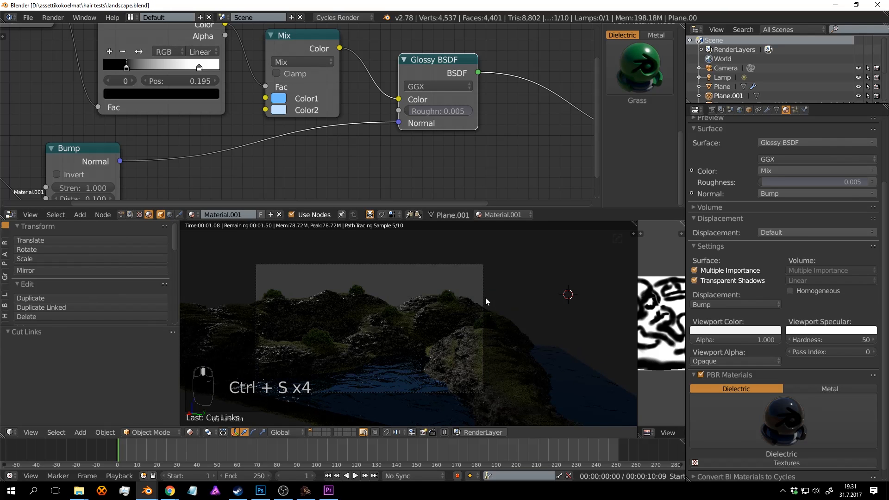
pyautogui.click(541, 302)
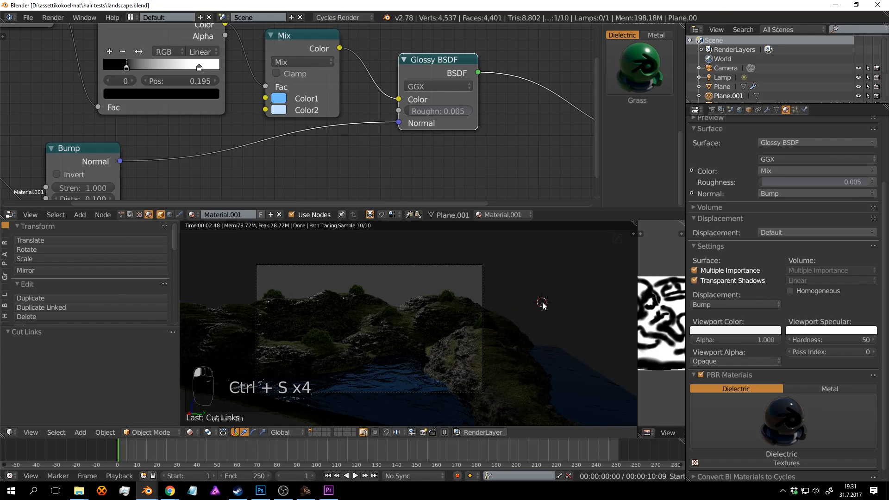
pyautogui.keyDown('shift'); pyautogui.moveTo(538, 308); pyautogui.dragTo(512, 305, button='middle'); pyautogui.keyUp('shift')
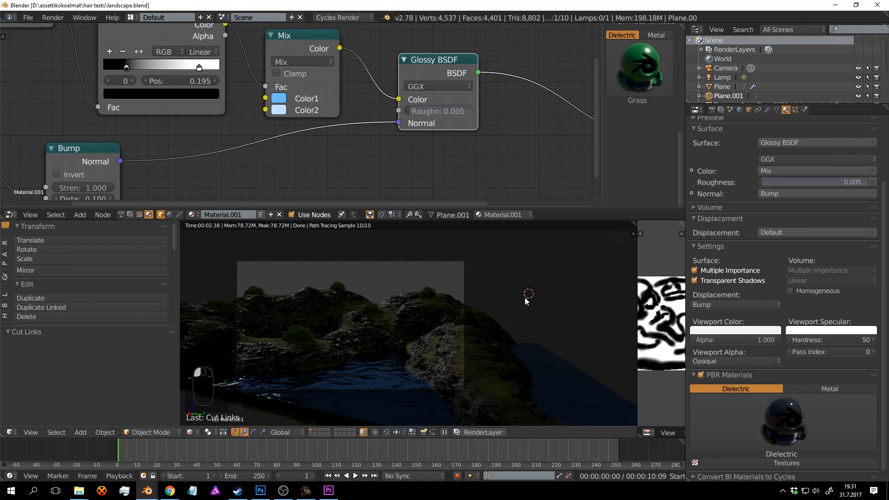
pyautogui.keyDown('shift'); pyautogui.moveTo(526, 301); pyautogui.dragTo(495, 305, button='middle'); pyautogui.keyUp('shift')
pyautogui.hotkey('ctrl', 's')
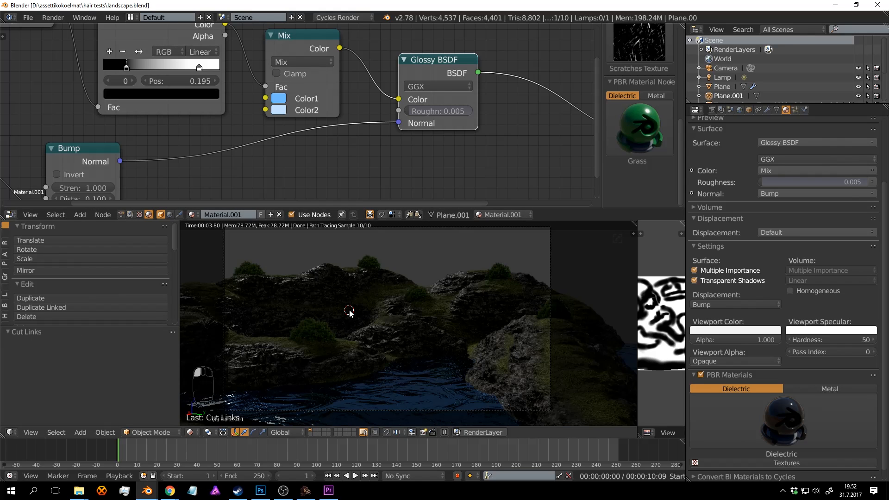
# Save the file and set the world background's colour source to an Environment Texture.
pyautogui.hotkey('ctrl', 's')
pyautogui.click(349, 309)
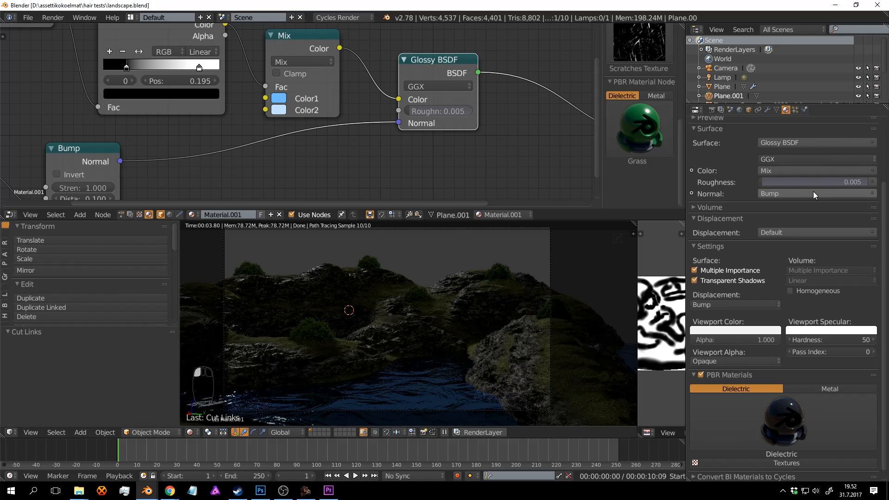
pyautogui.click(740, 110)
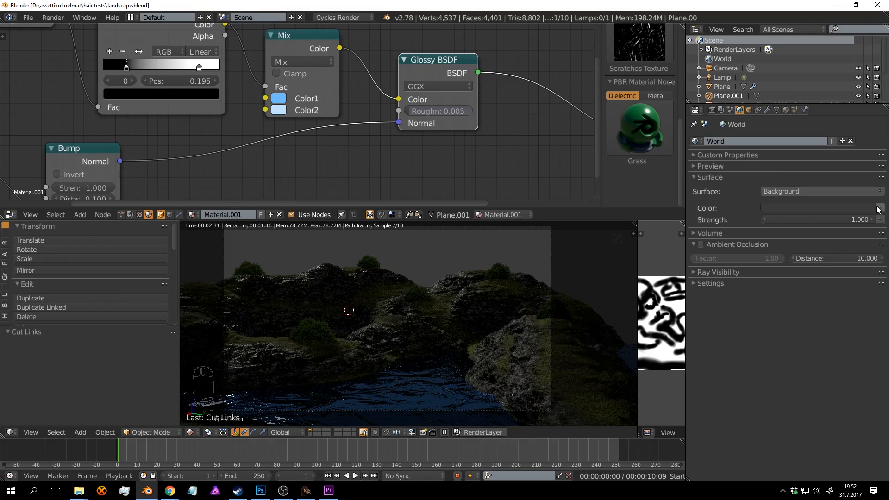
pyautogui.click(881, 211)
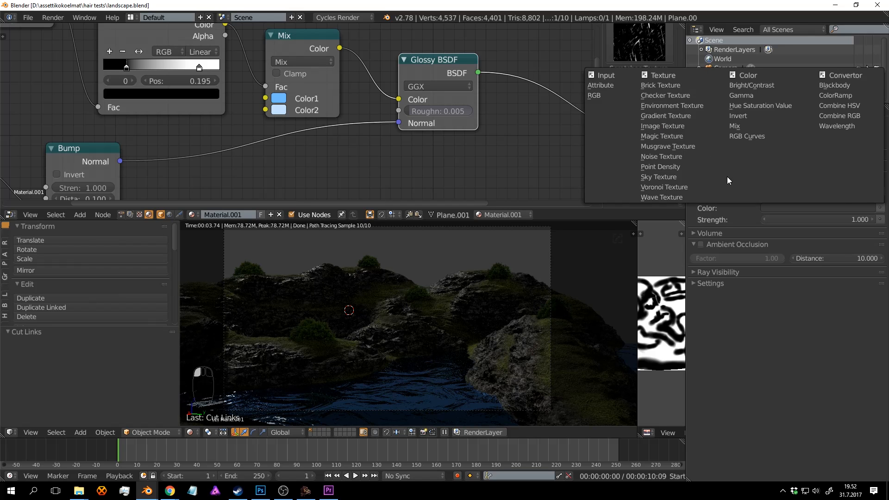
pyautogui.click(674, 105)
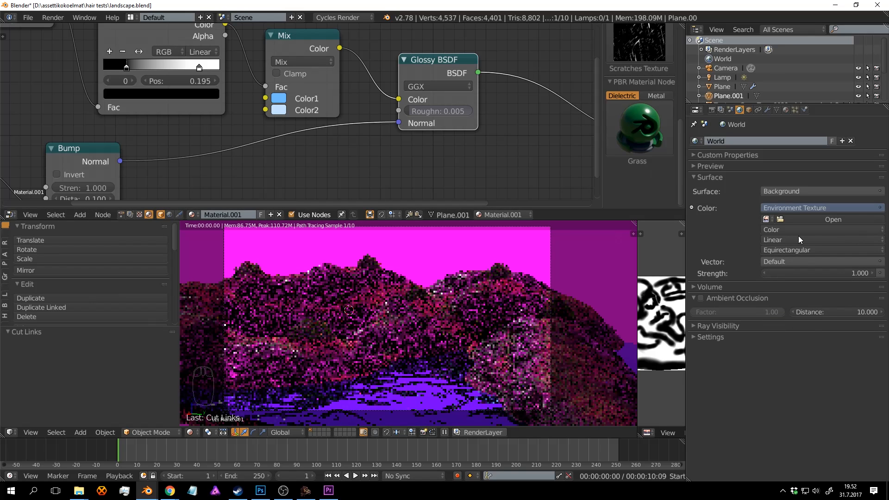
# Load Sierra_Madre_B_Ref.hdr from the bookmarked hdri folder as the world's environment image.
pyautogui.click(817, 218)
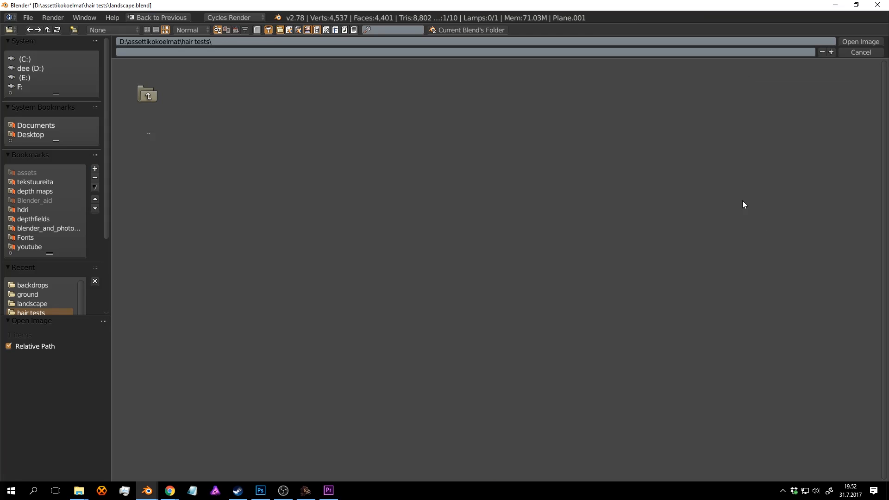
pyautogui.click(23, 210)
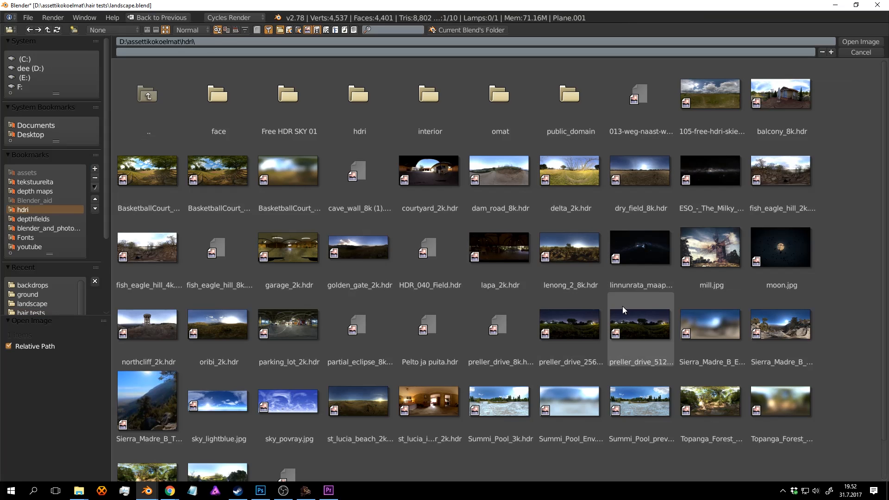
pyautogui.scroll(-2, 602, 337)
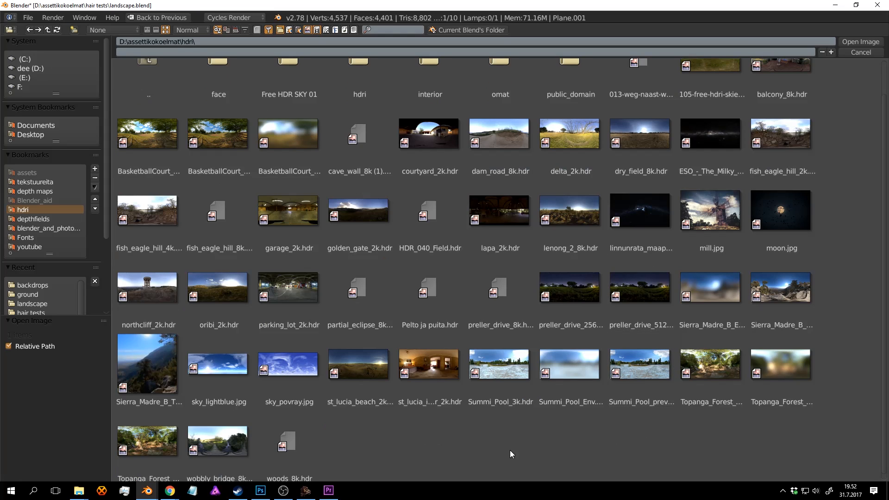
pyautogui.scroll(-1, 400, 427)
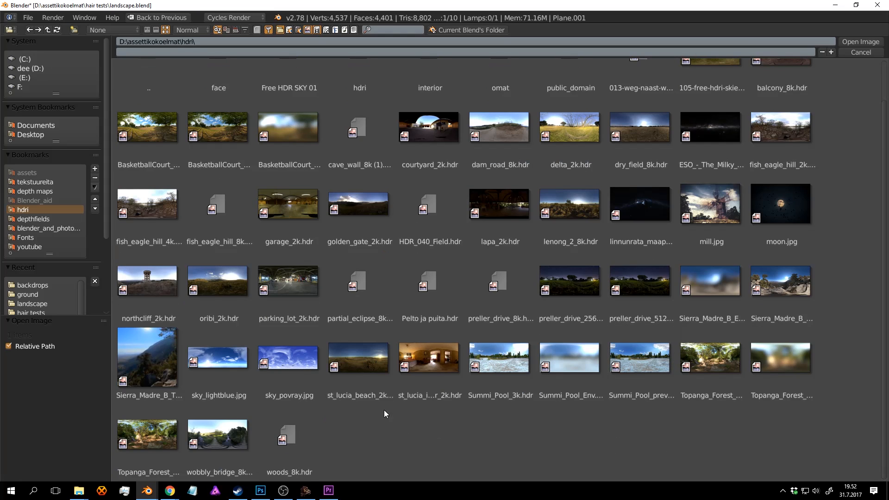
pyautogui.doubleClick(794, 277)
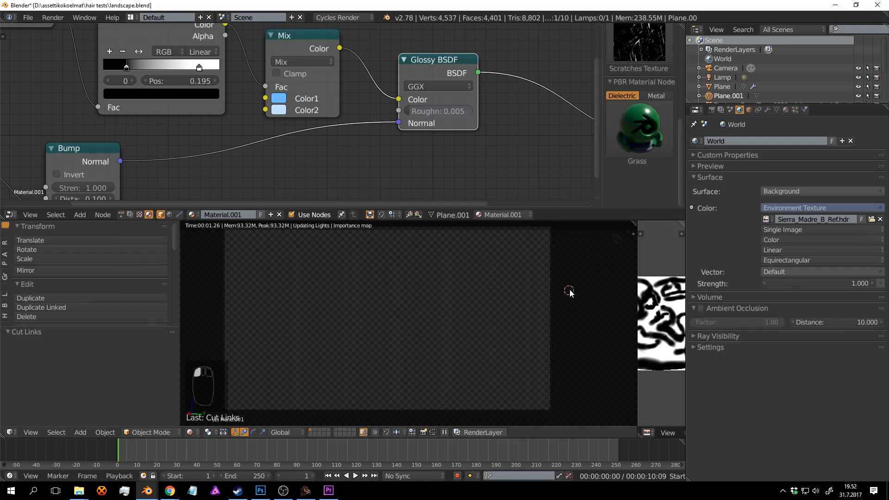
# Save over landscape.blend with the HDR environment loaded, checking how it surrounds the terrain.
pyautogui.hotkey('ctrl', 's')
pyautogui.click(453, 290)
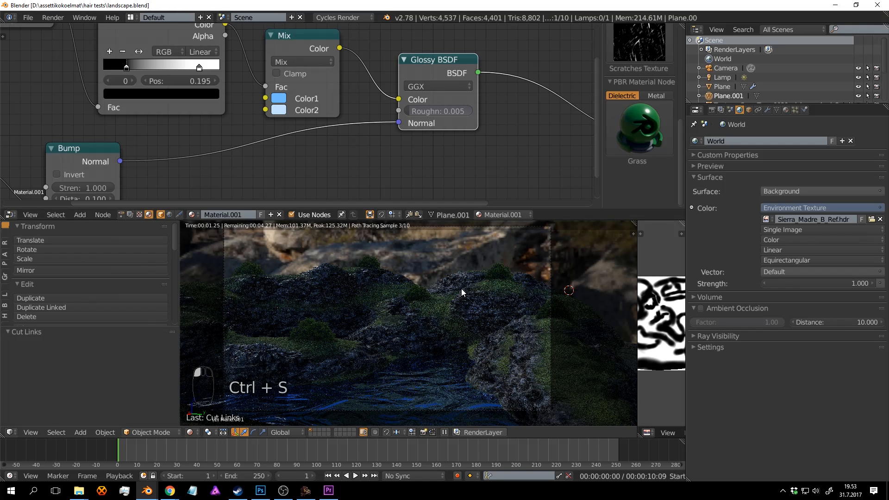
pyautogui.moveTo(521, 278); pyautogui.dragTo(396, 312, button='middle')
pyautogui.hotkey('ctrl', 's')
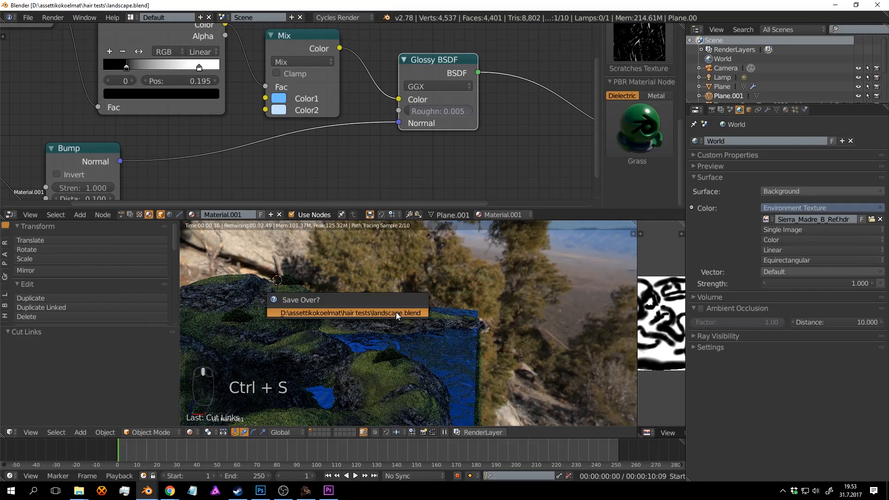
pyautogui.click(395, 312)
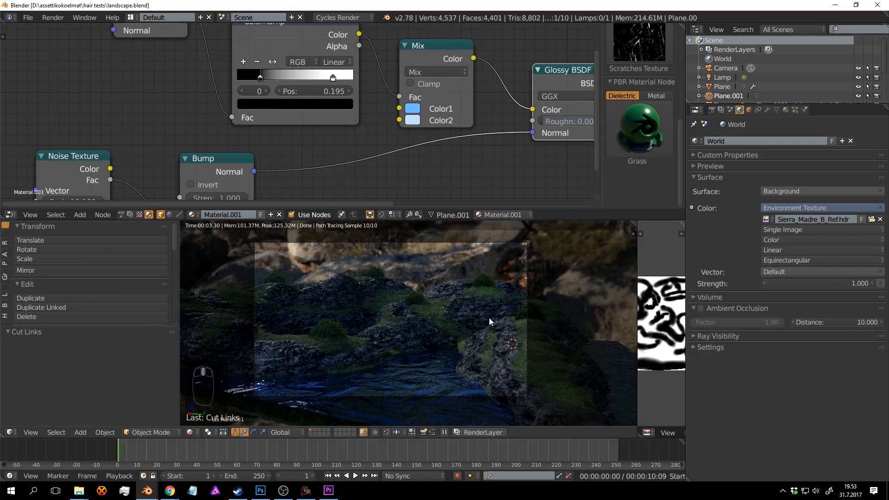
# Show the World nodes and add Texture Coordinate and Mapping nodes to the Environment Texture node.
pyautogui.scroll(-5, 369, 134)
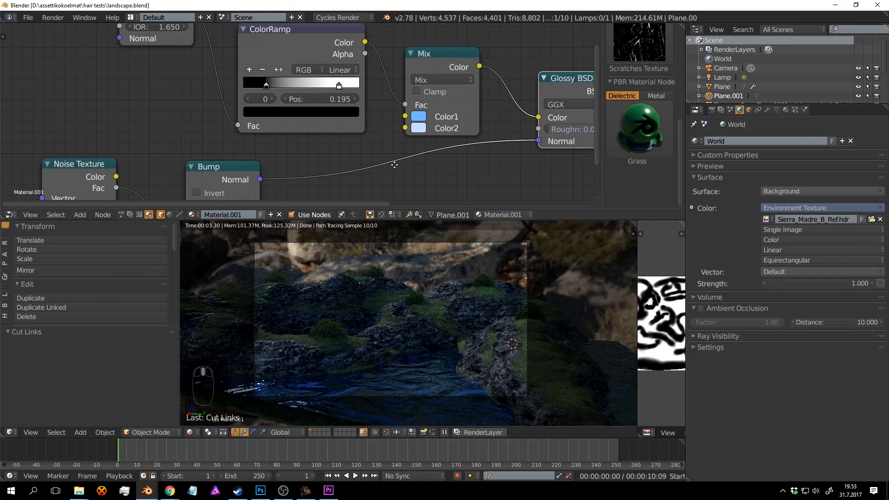
pyautogui.scroll(4, 269, 148)
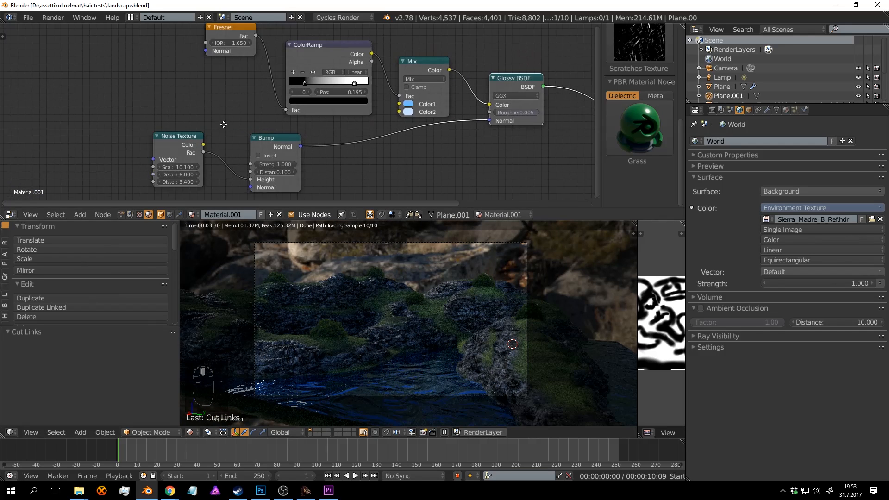
pyautogui.click(170, 215)
pyautogui.scroll(-3, 389, 107)
pyautogui.moveTo(398, 98); pyautogui.dragTo(273, 158, button='middle')
pyautogui.scroll(2, 324, 135)
pyautogui.click(354, 63)
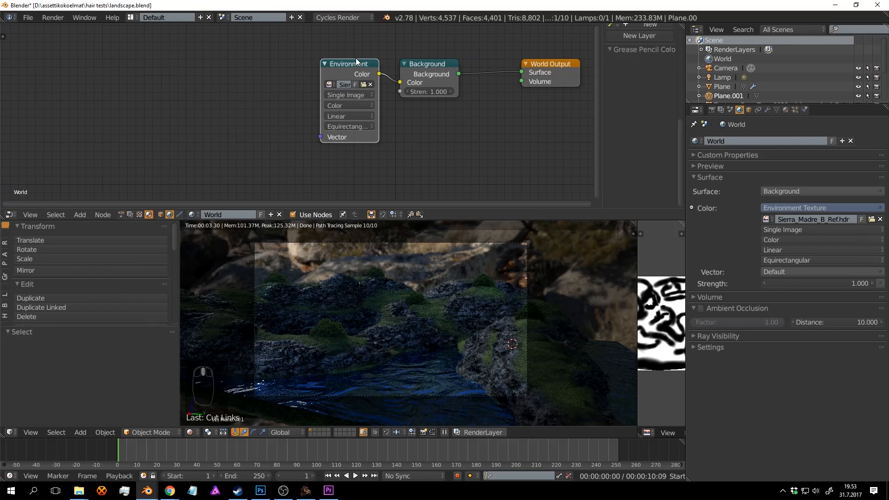
pyautogui.hotkey('ctrl', 't')
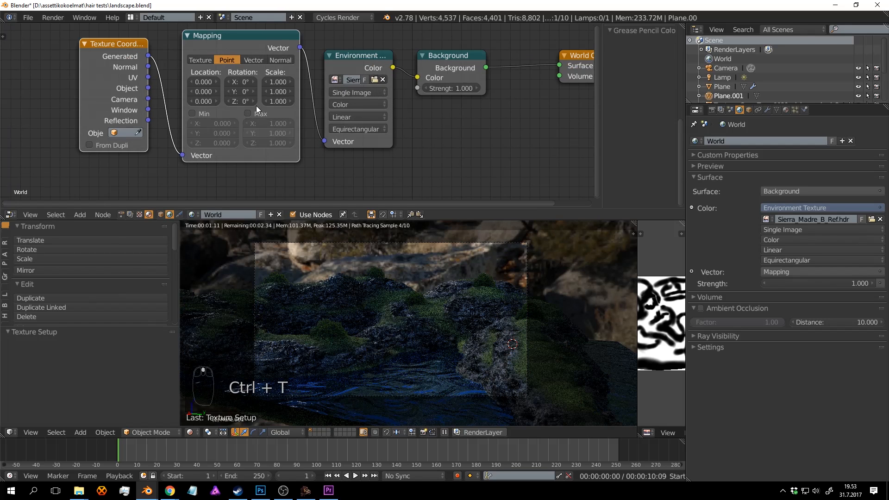
# Save the file with the mapping nodes added and check the surrounding environment through the rendered camera view.
pyautogui.moveTo(524, 274); pyautogui.dragTo(506, 286, button='middle')
pyautogui.hotkey('ctrl', 's')
pyautogui.press('KP_0')
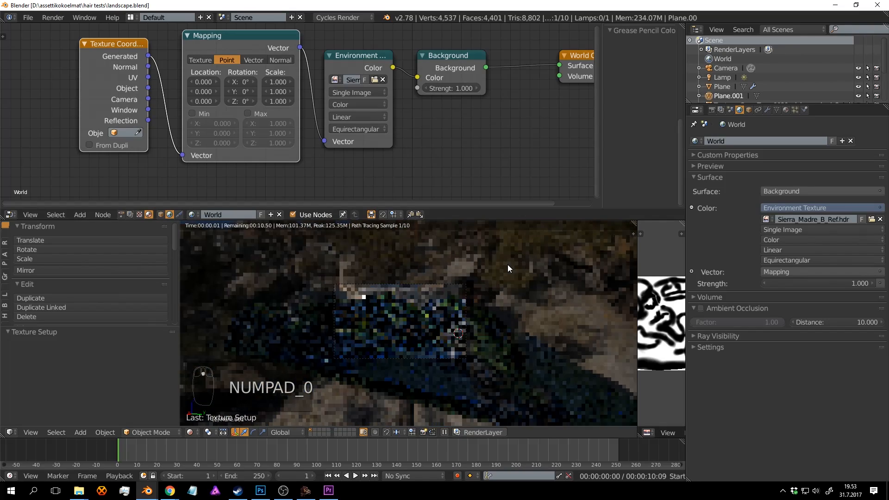
pyautogui.hotkey('ctrl', 's')
pyautogui.moveTo(507, 322); pyautogui.dragTo(508, 262, button='middle')
pyautogui.scroll(3, 508, 262)
pyautogui.hotkey('ctrl', 's')
pyautogui.keyDown('shift'); pyautogui.moveTo(496, 322); pyautogui.dragTo(489, 289, button='middle'); pyautogui.keyUp('shift')
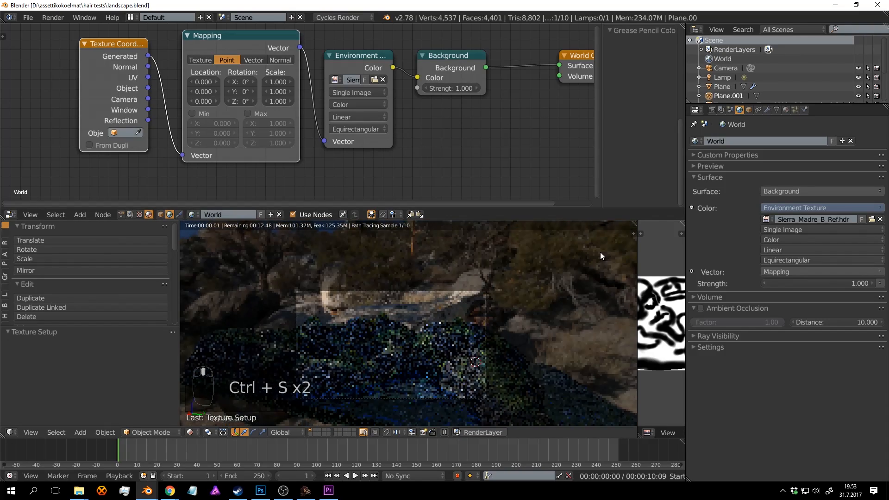
# Switch the 3D viewport from Rendered to Solid shading and save the file.
pyautogui.moveTo(630, 231); pyautogui.dragTo(622, 230)
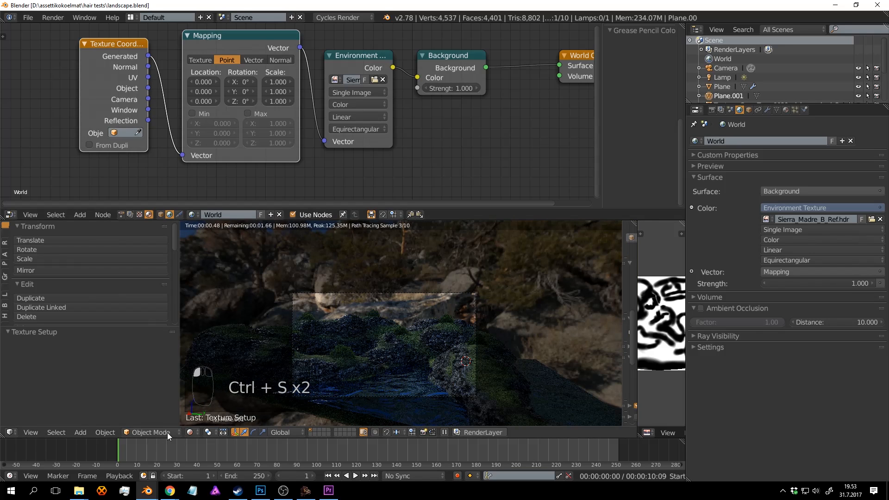
pyautogui.click(190, 432)
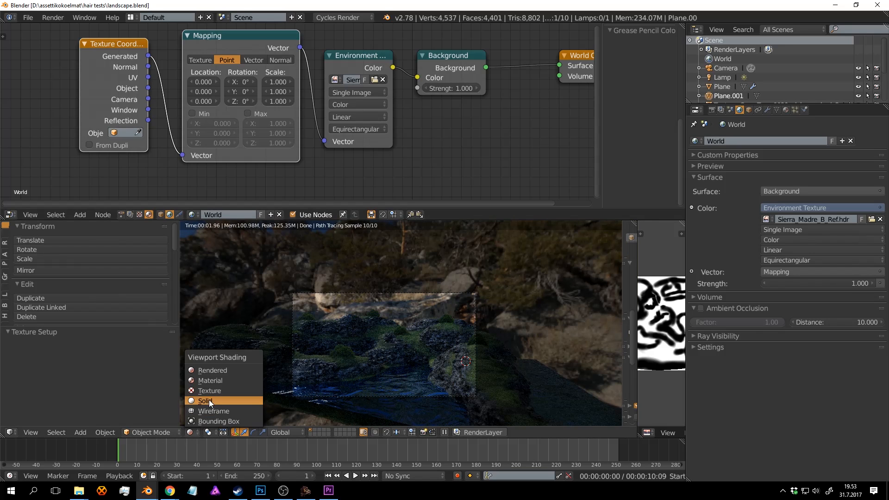
pyautogui.click(209, 399)
pyautogui.keyDown('shift'); pyautogui.moveTo(529, 315); pyautogui.dragTo(474, 318, button='middle'); pyautogui.keyUp('shift')
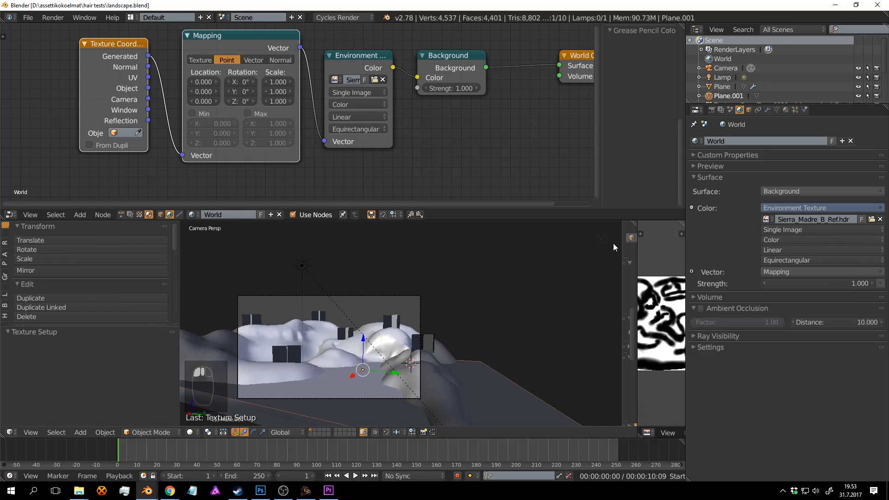
pyautogui.hotkey('ctrl', 's')
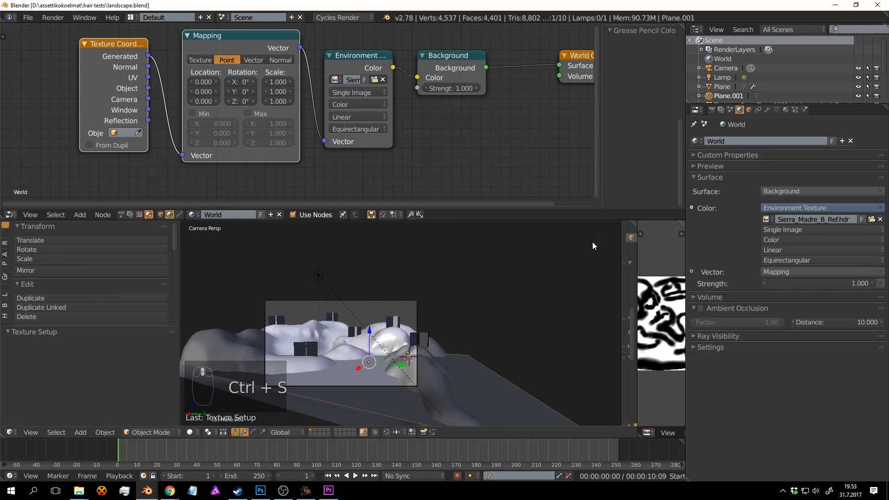
# Turn on World Background in the 3D viewport's display settings.
pyautogui.press('n')
pyautogui.press('n')
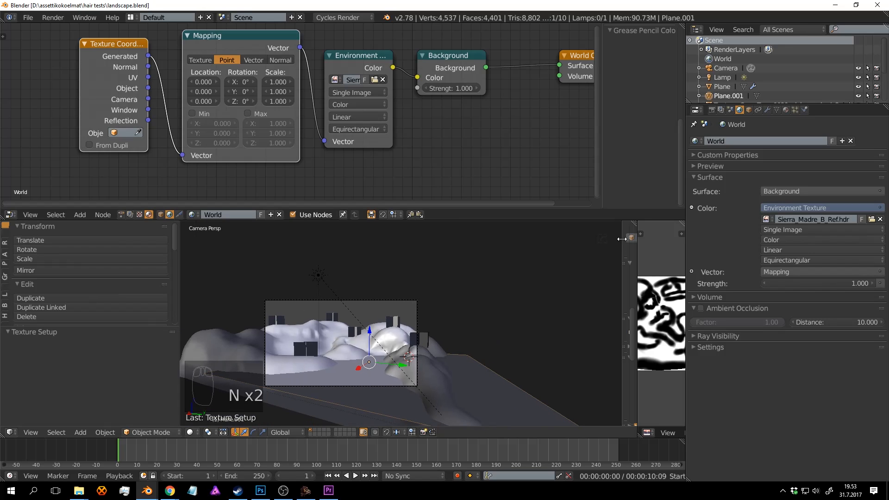
pyautogui.moveTo(622, 239); pyautogui.dragTo(528, 241)
pyautogui.scroll(-5, 604, 296)
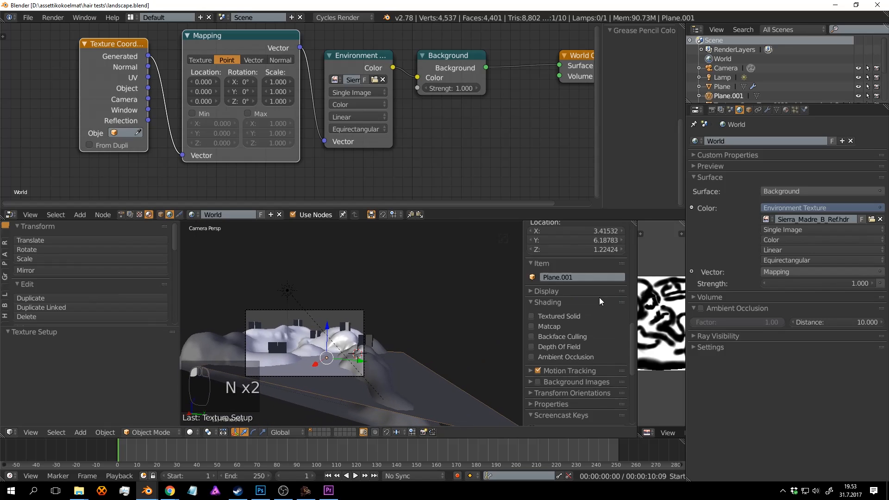
pyautogui.scroll(-5, 604, 297)
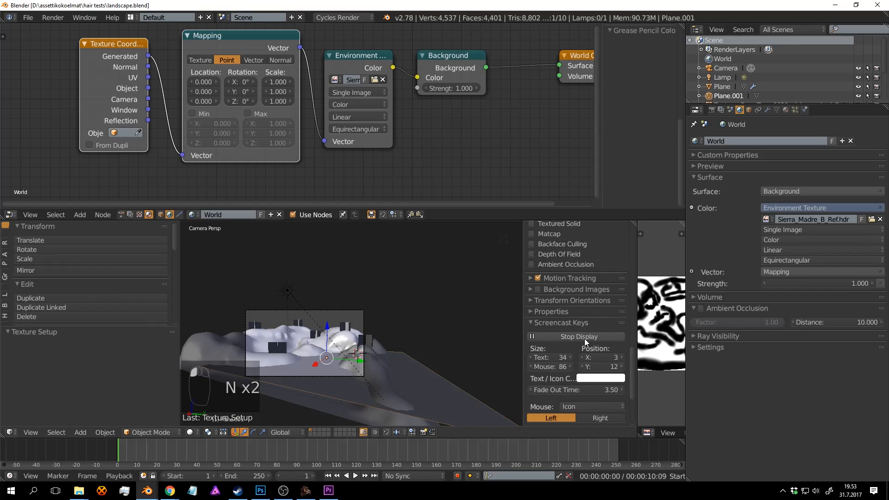
pyautogui.scroll(-2, 584, 342)
pyautogui.click(531, 286)
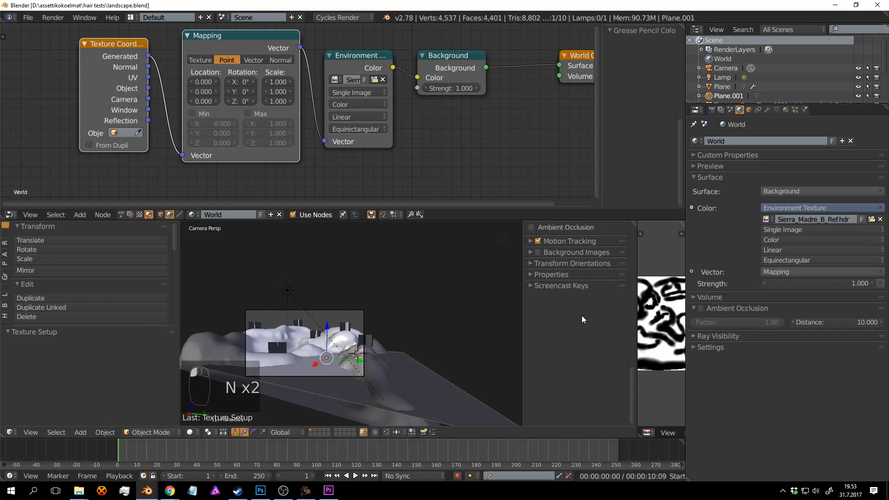
pyautogui.scroll(10, 583, 319)
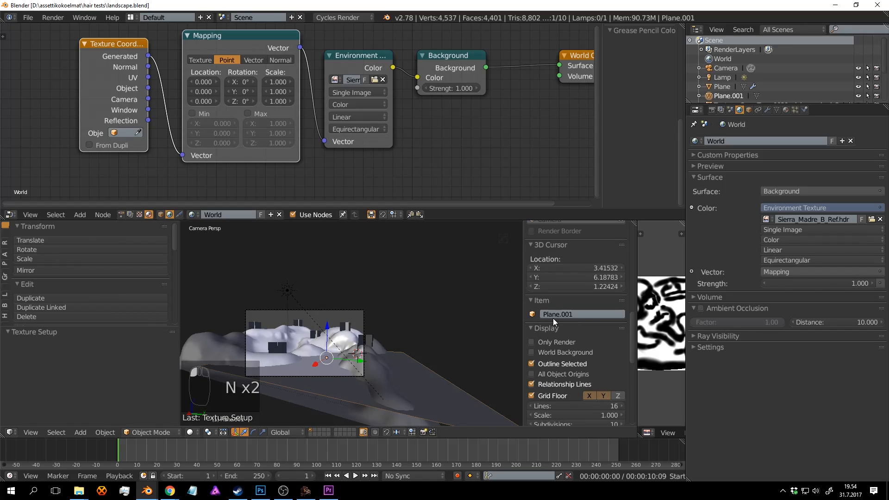
pyautogui.scroll(-3, 553, 318)
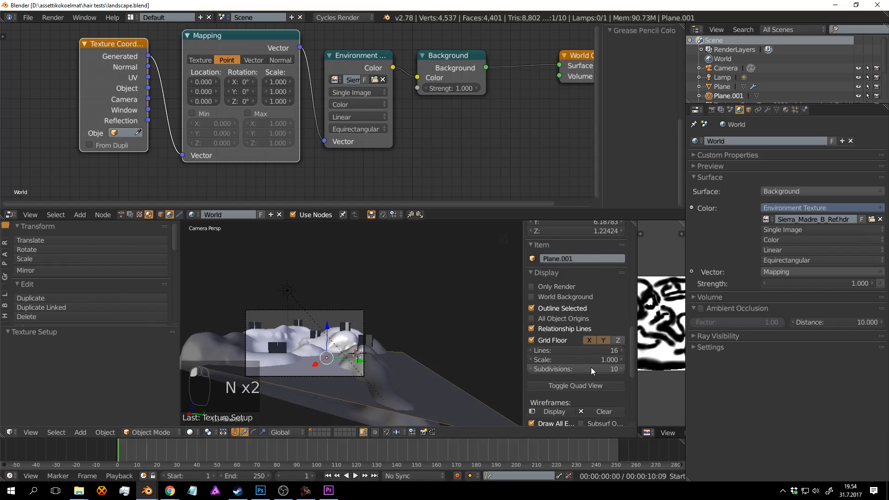
pyautogui.click(531, 296)
# Save landscape.blend with the world background shown behind the landscape in the camera view.
pyautogui.scroll(2, 402, 298)
pyautogui.keyDown('shift'); pyautogui.moveTo(413, 293); pyautogui.dragTo(457, 267, button='middle'); pyautogui.keyUp('shift')
pyautogui.hotkey('ctrl', 's')
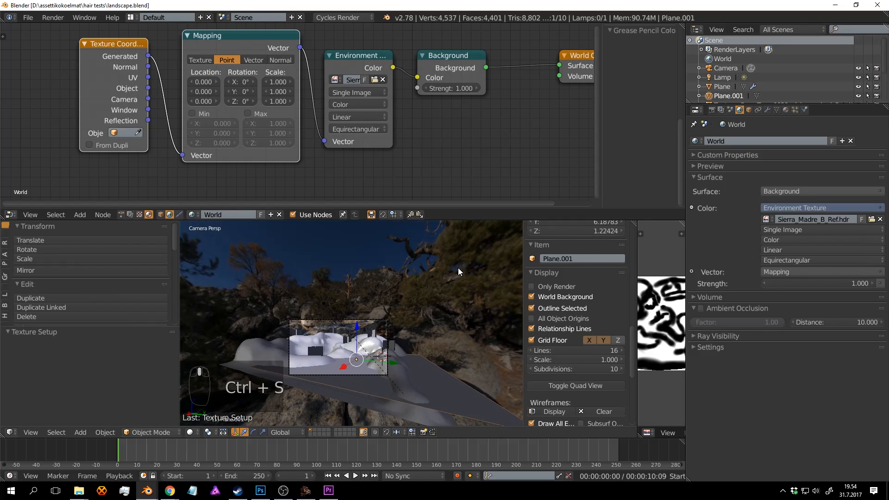
pyautogui.hotkey('ctrl', 's')
pyautogui.scroll(1, 359, 267)
pyautogui.moveTo(377, 264)
pyautogui.keyDown('shift'); pyautogui.mouseDown(button='middle')
pyautogui.moveTo(393, 254)
pyautogui.moveTo(389, 273)
pyautogui.mouseUp(button='middle'); pyautogui.keyUp('shift')
pyautogui.scroll(2, 401, 255)
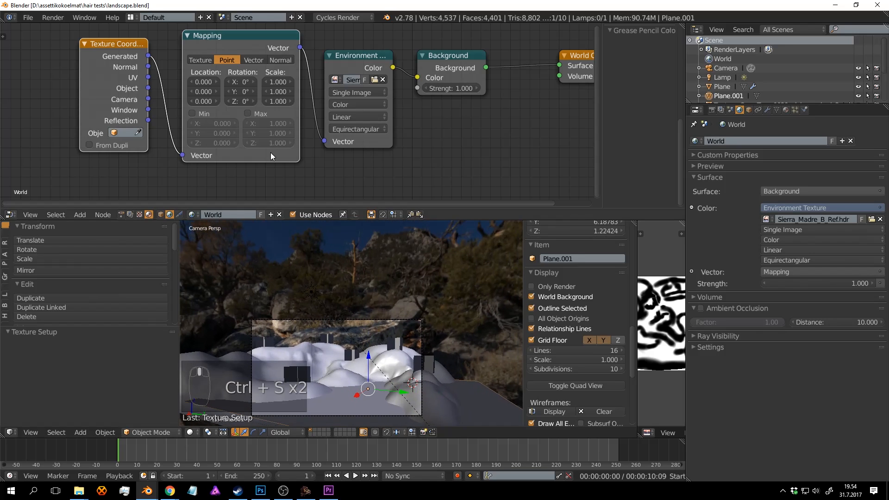
# Set the Mapping node's Z rotation to 92.3° so the sun and sky come behind the terrain, and save the file.
pyautogui.moveTo(241, 101); pyautogui.dragTo(308, 101)
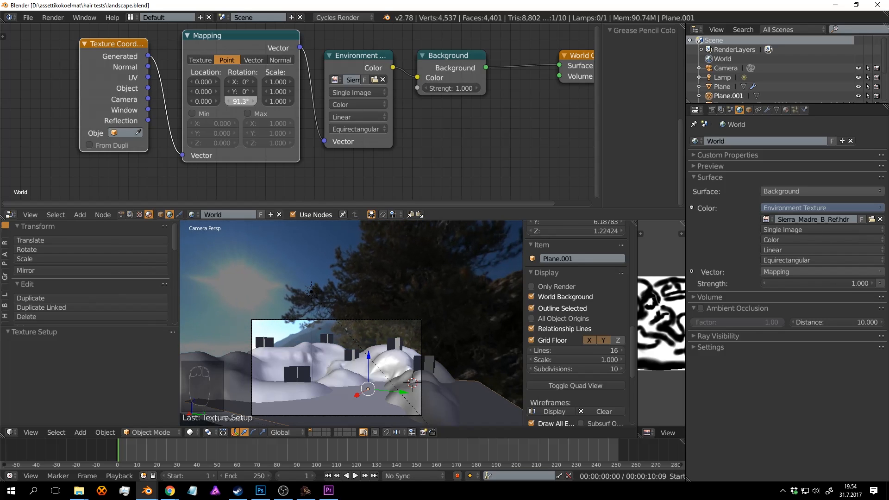
pyautogui.hotkey('ctrl', 's')
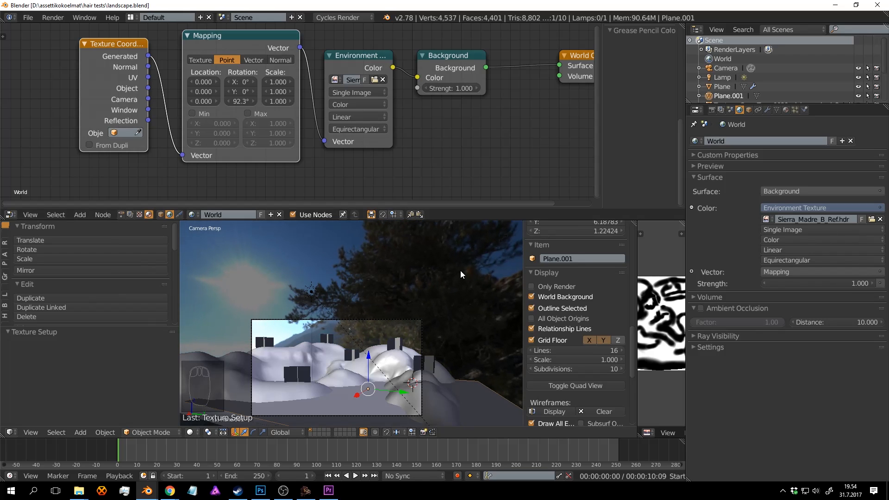
pyautogui.hotkey('ctrl', 's')
pyautogui.scroll(-1, 455, 238)
pyautogui.scroll(2, 458, 243)
pyautogui.scroll(-2, 445, 258)
pyautogui.hotkey('ctrl', 's')
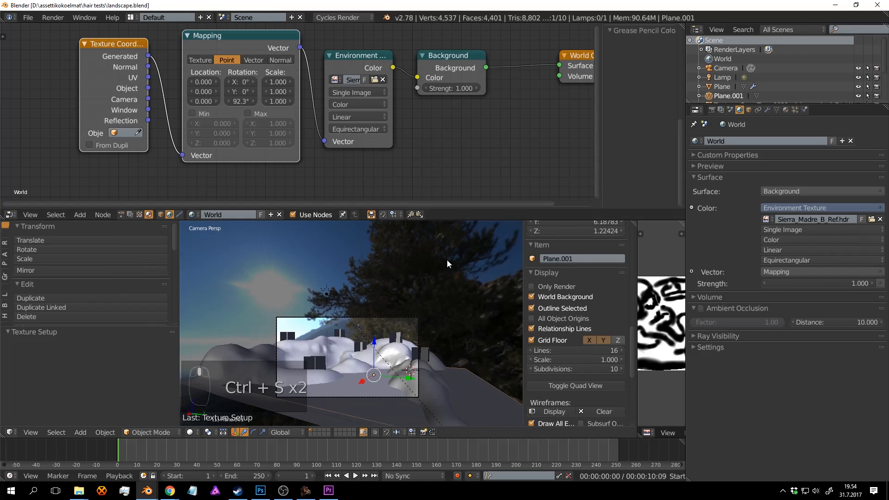
pyautogui.scroll(1, 424, 267)
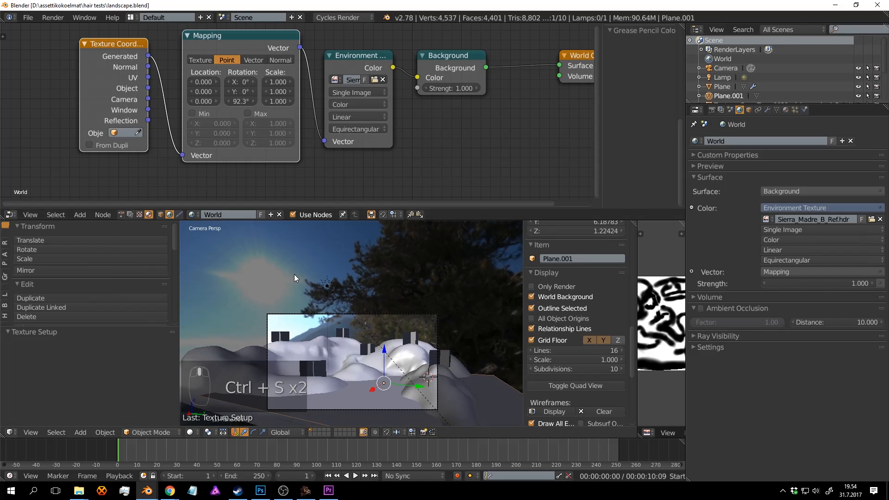
# Reduce the Mapping node's Z rotation to 89.5°, save over landscape.blend and return to the camera view.
pyautogui.moveTo(241, 100); pyautogui.dragTo(235, 101)
pyautogui.hotkey('ctrl', 's')
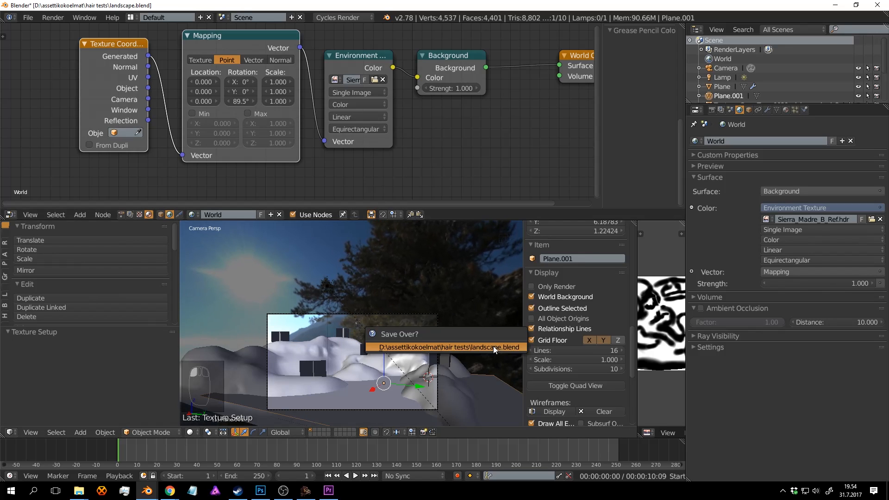
pyautogui.click(496, 347)
pyautogui.scroll(-1, 477, 316)
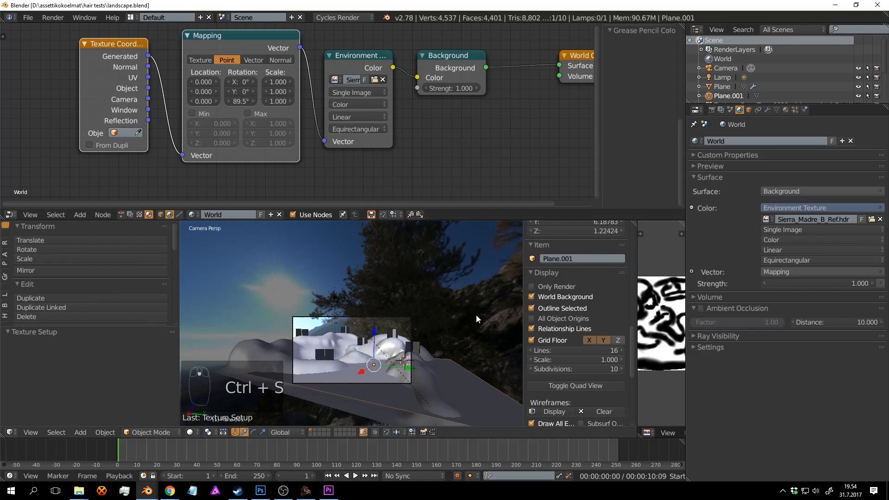
pyautogui.moveTo(476, 318)
pyautogui.mouseDown(button='middle')
pyautogui.moveTo(403, 318)
pyautogui.moveTo(463, 325)
pyautogui.mouseUp(button='middle')
pyautogui.hotkey('ctrl', 's')
pyautogui.hotkey('ctrl', 's')
pyautogui.press('KP_0')
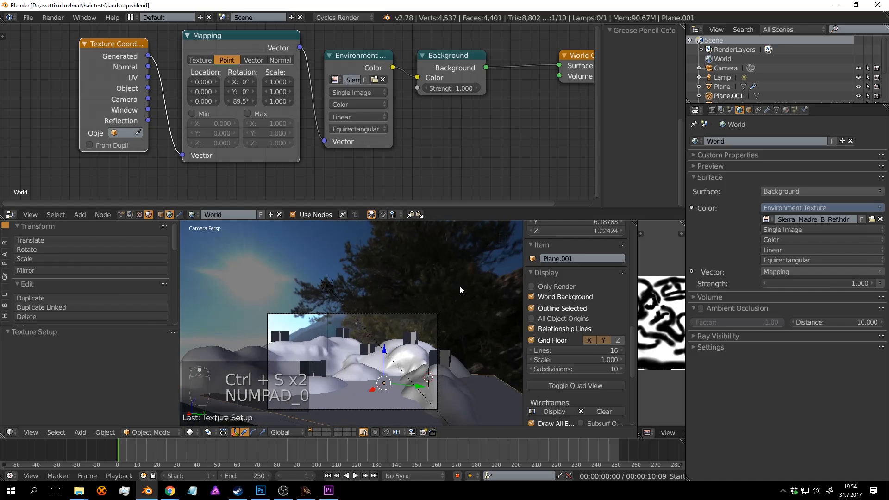
# With the viewport in Rendered shading, set the Mapping node's Z rotation to 87.1° and save the file.
pyautogui.hotkey('shift', 'z')
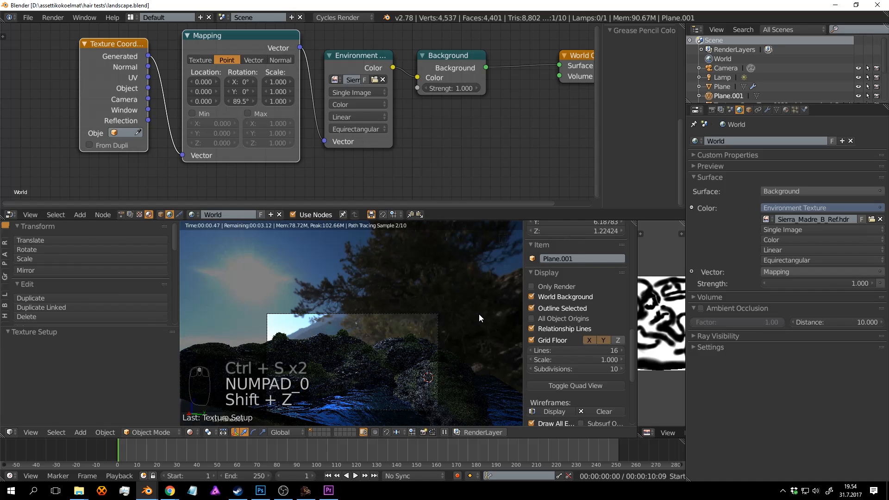
pyautogui.scroll(3, 477, 296)
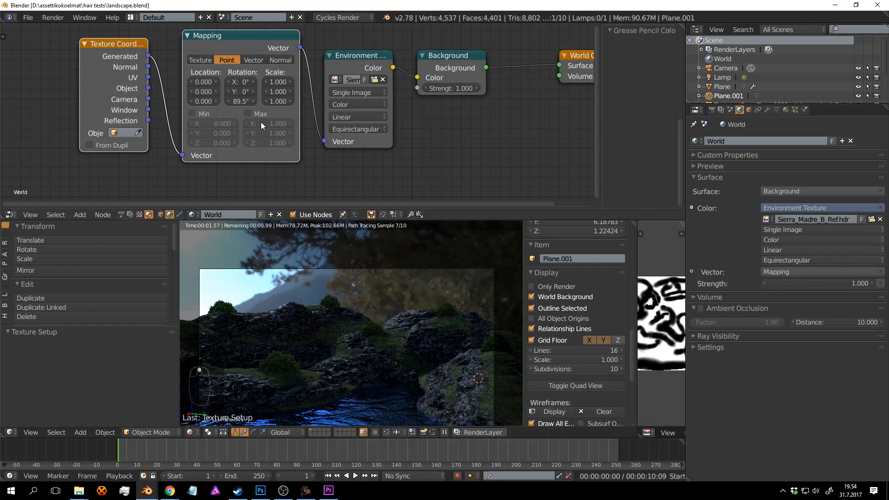
pyautogui.moveTo(241, 101); pyautogui.dragTo(238, 101)
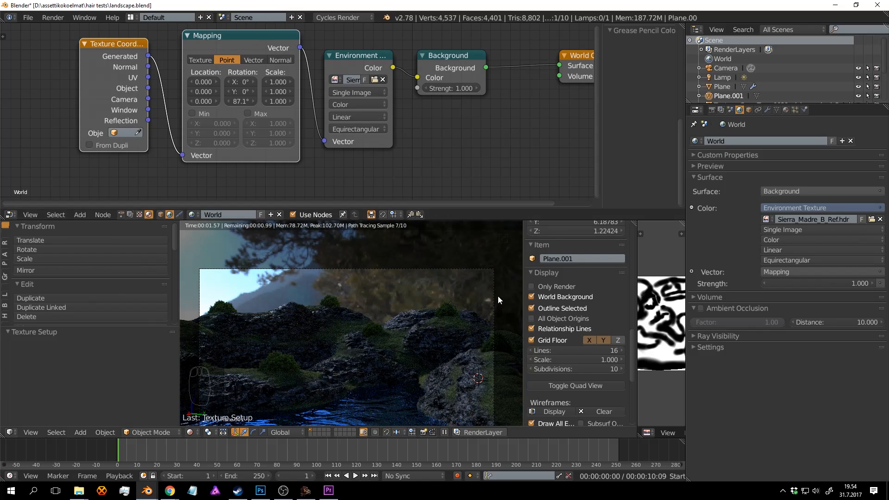
pyautogui.moveTo(498, 296); pyautogui.dragTo(406, 285, button='middle')
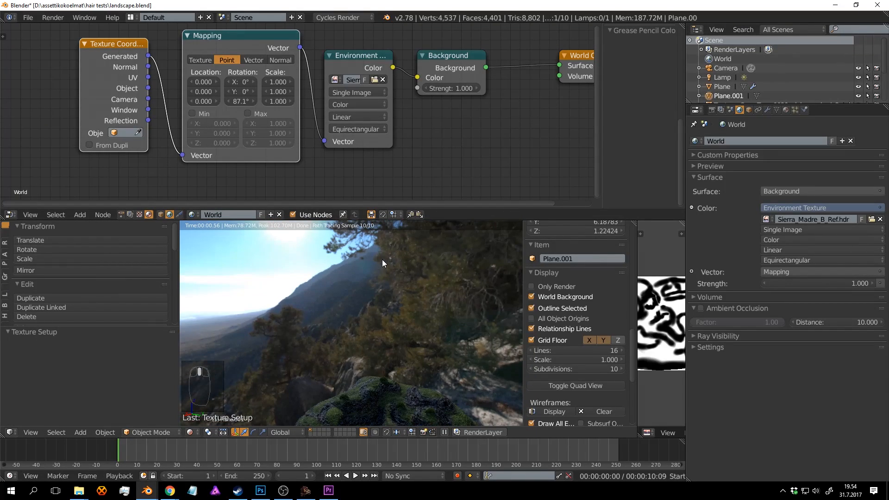
pyautogui.moveTo(382, 258); pyautogui.dragTo(332, 303, button='middle')
pyautogui.hotkey('ctrl', 's')
pyautogui.press('KP_0')
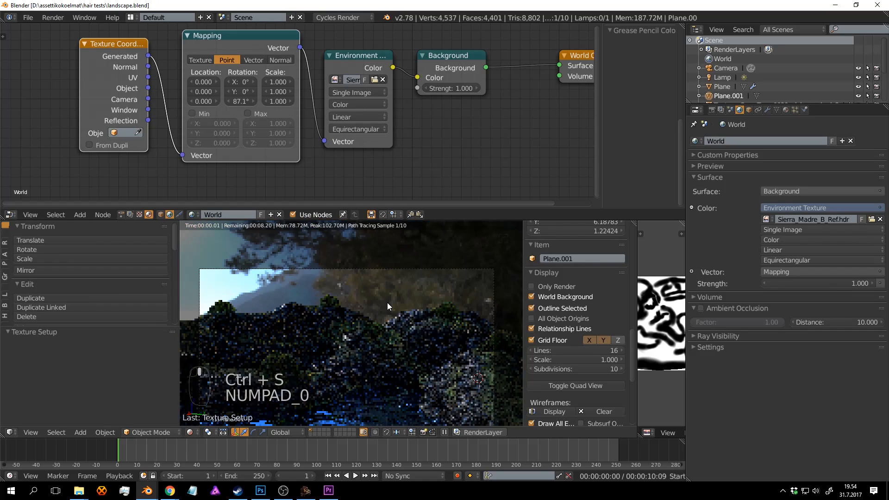
# Enable nodes on the sun lamp, set its emission strength to 5, and save the file.
pyautogui.click(722, 77)
pyautogui.hotkey('shift', 'z')
pyautogui.hotkey('shift', 'z')
pyautogui.click(767, 109)
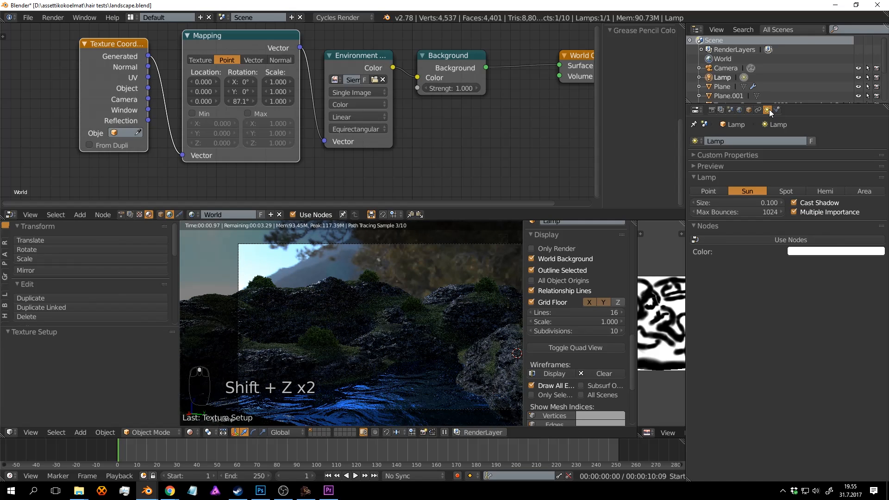
pyautogui.click(789, 240)
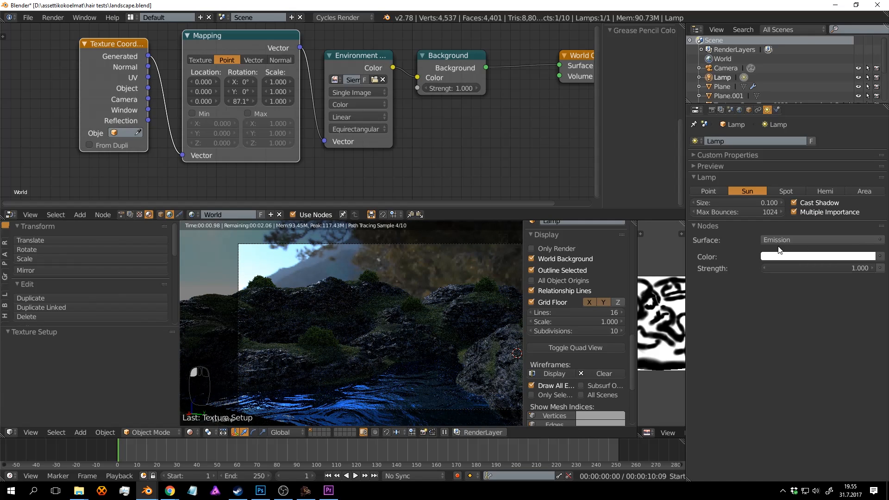
pyautogui.click(851, 269)
pyautogui.write('5')
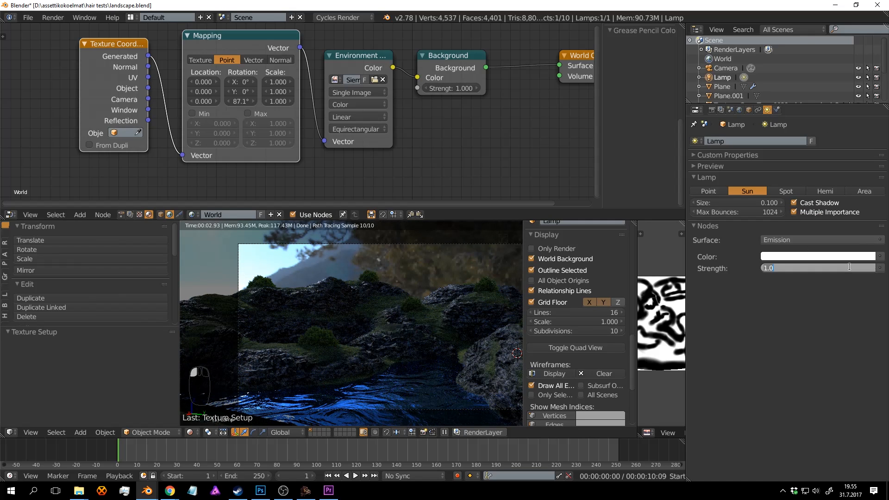
pyautogui.press('Return')
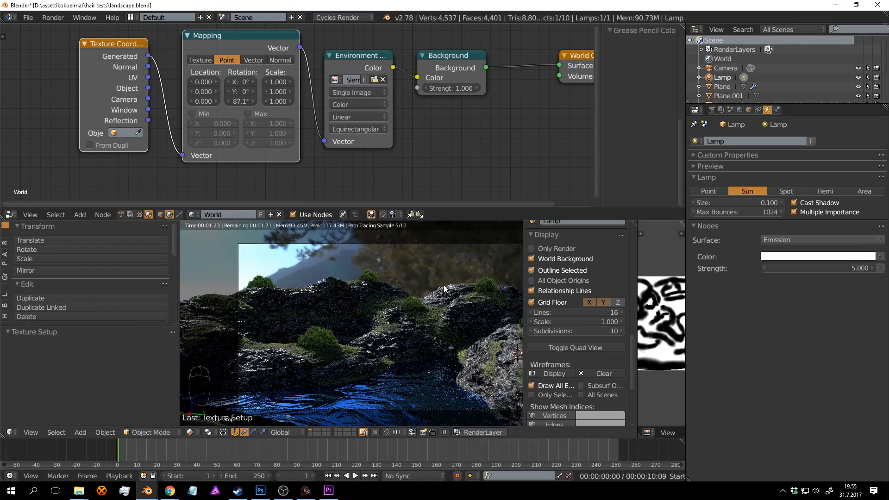
pyautogui.hotkey('ctrl', 's')
pyautogui.click(444, 284)
# Tint the sun lamp's colour slightly warm yellow with RGB 1.000, 0.972, 0.817, and save the file.
pyautogui.click(823, 258)
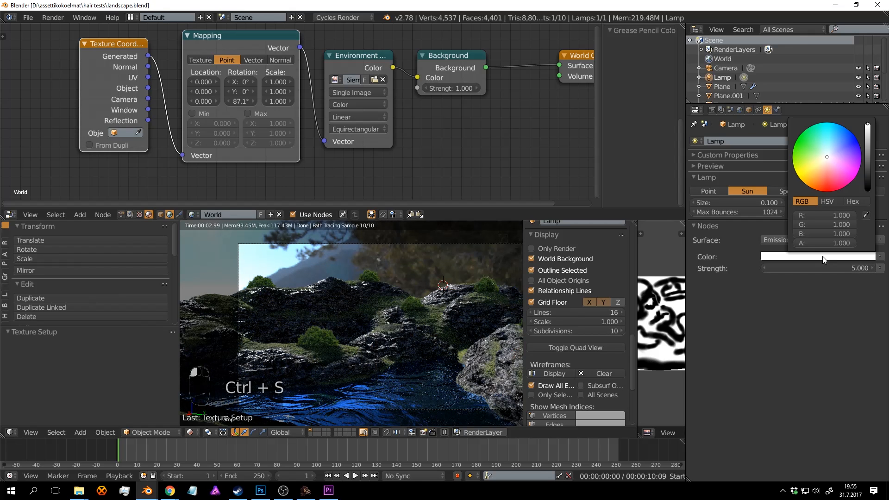
pyautogui.click(824, 158)
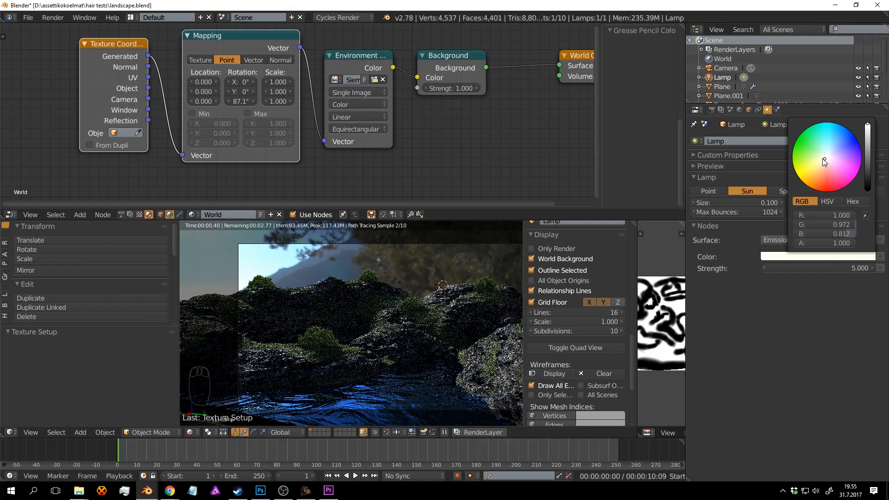
pyautogui.hotkey('ctrl', 's')
pyautogui.click(440, 303)
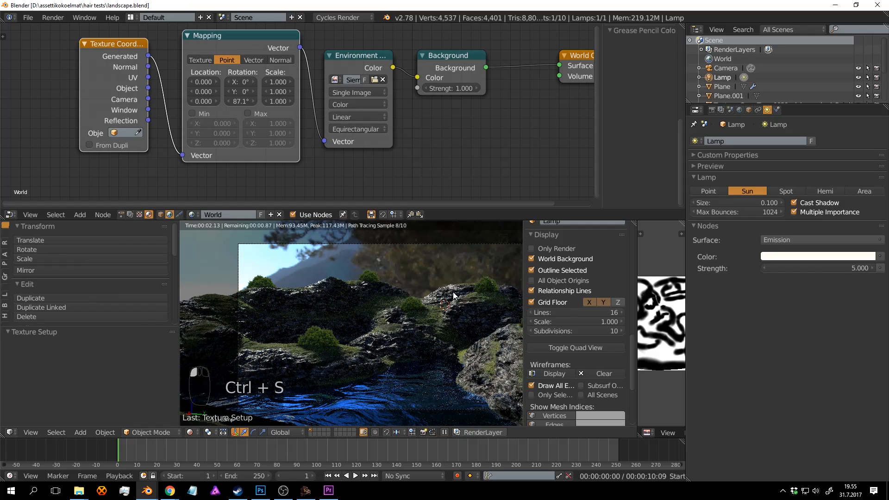
# Save landscape.blend with the sun lamp changes and switch the 3D viewport back to Solid shading.
pyautogui.keyDown('shift'); pyautogui.moveTo(451, 290); pyautogui.dragTo(404, 288, button='middle'); pyautogui.keyUp('shift')
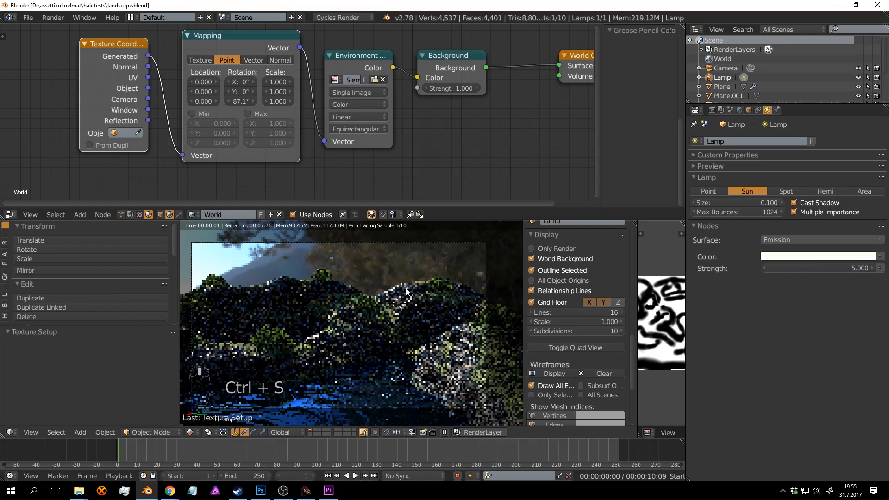
pyautogui.hotkey('ctrl', 's')
pyautogui.hotkey('ctrl', 's')
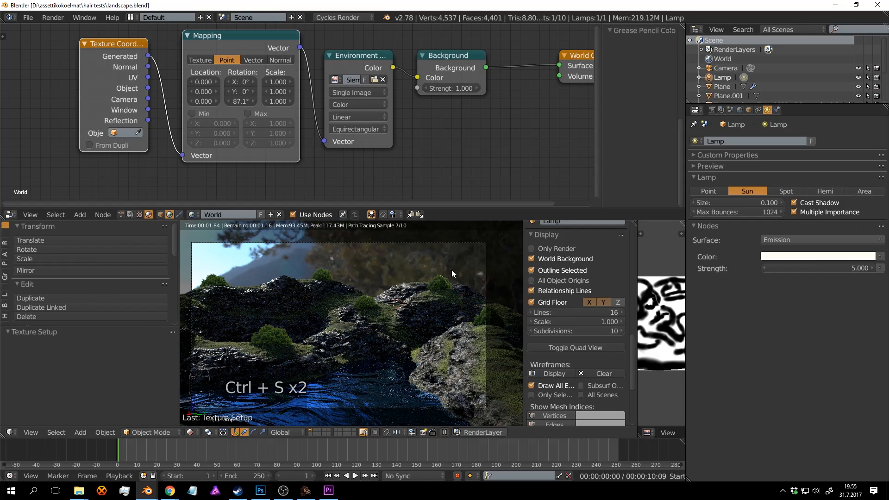
pyautogui.keyDown('shift'); pyautogui.moveTo(451, 267); pyautogui.dragTo(450, 285, button='middle'); pyautogui.keyUp('shift')
pyautogui.hotkey('ctrl', 's')
pyautogui.click(451, 286)
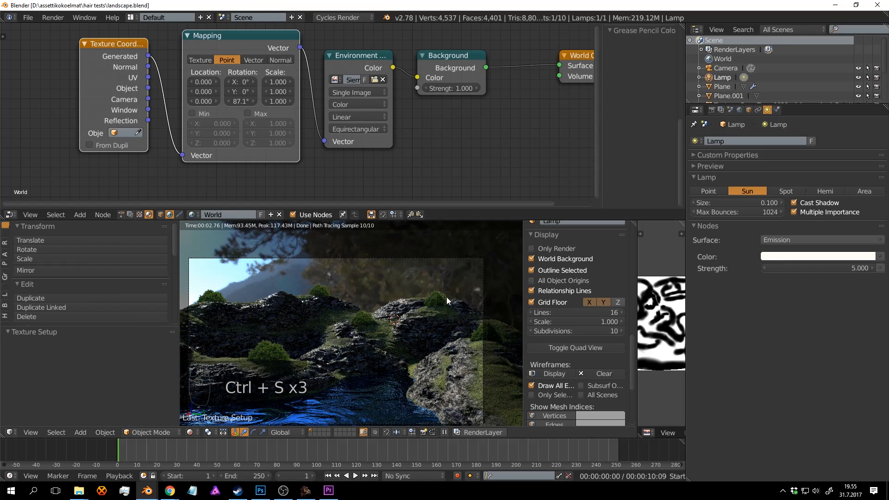
pyautogui.hotkey('ctrl', 's')
pyautogui.click(458, 293)
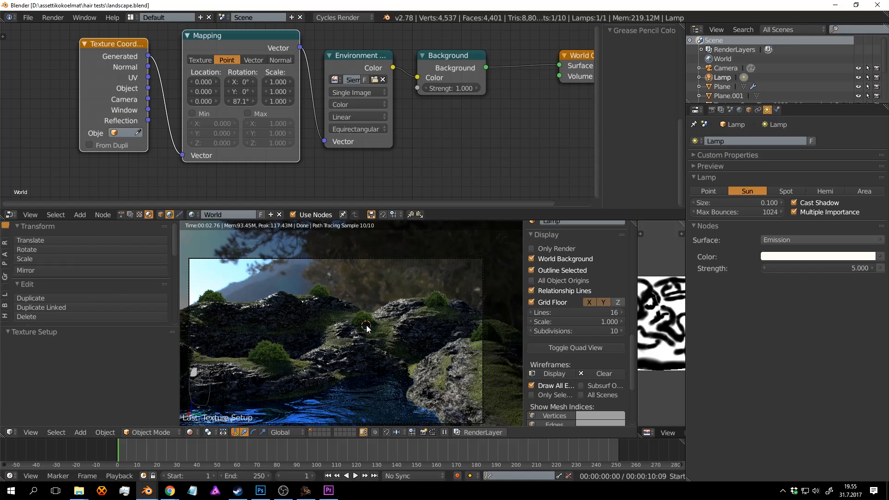
pyautogui.hotkey('shift', 'z')
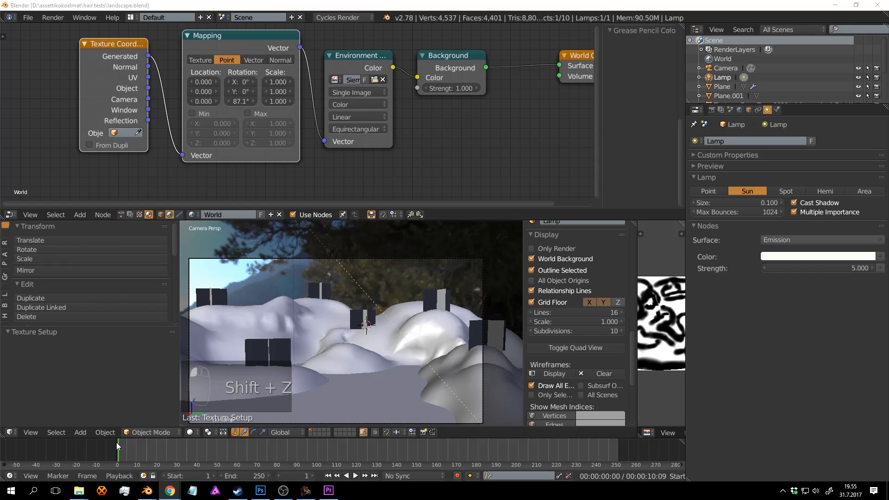
# Switch to Chrome, open pixabay.com and search the image library for "mountains".
pyautogui.click(221, 442)
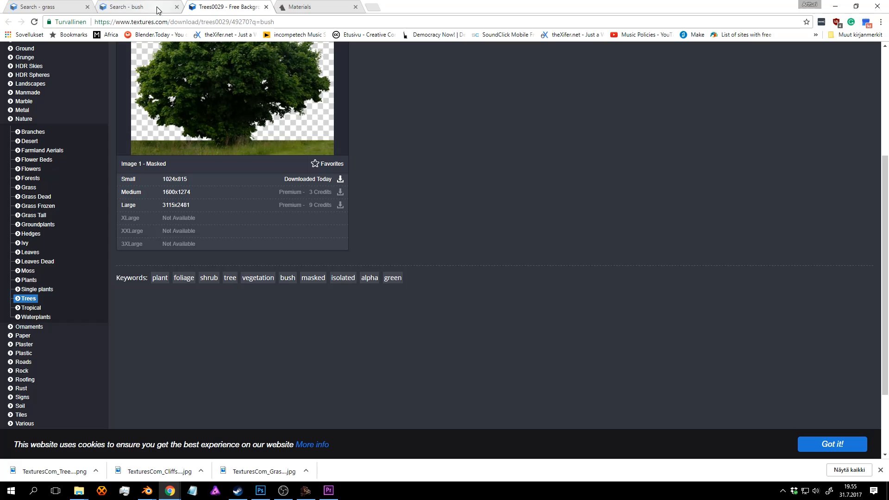
pyautogui.click(160, 21)
pyautogui.write('pixabay.com')
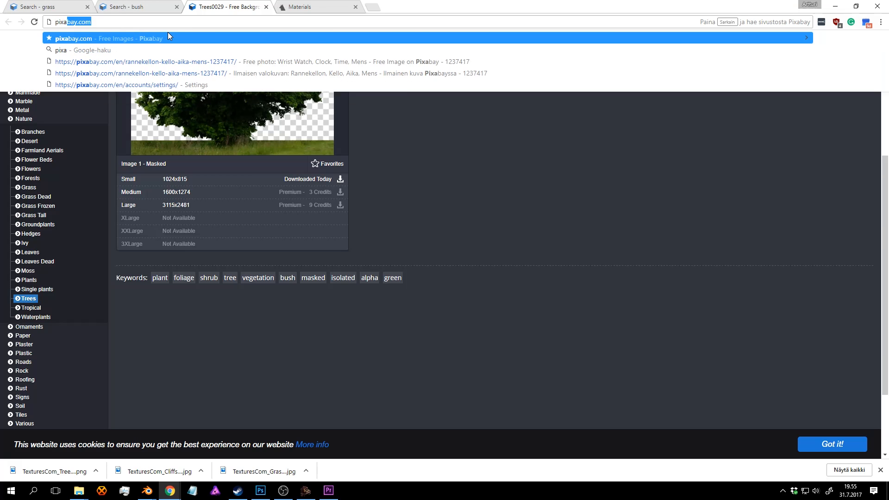
pyautogui.press('Return')
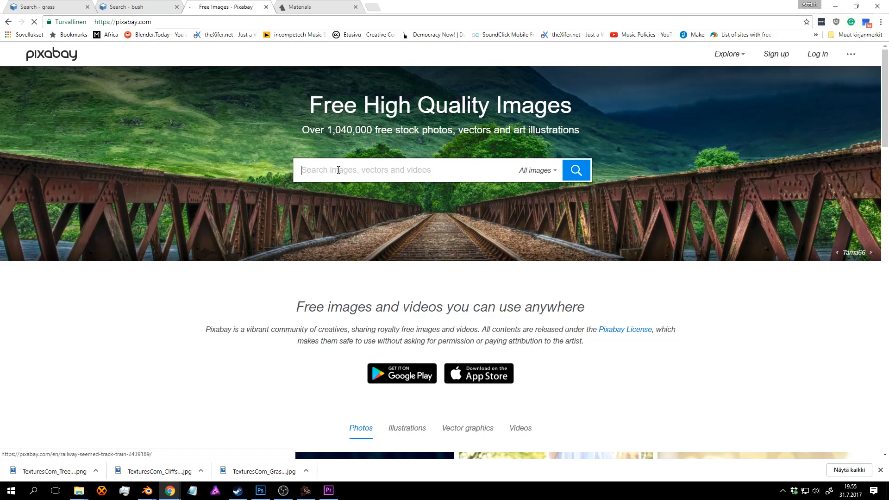
pyautogui.write('mount')
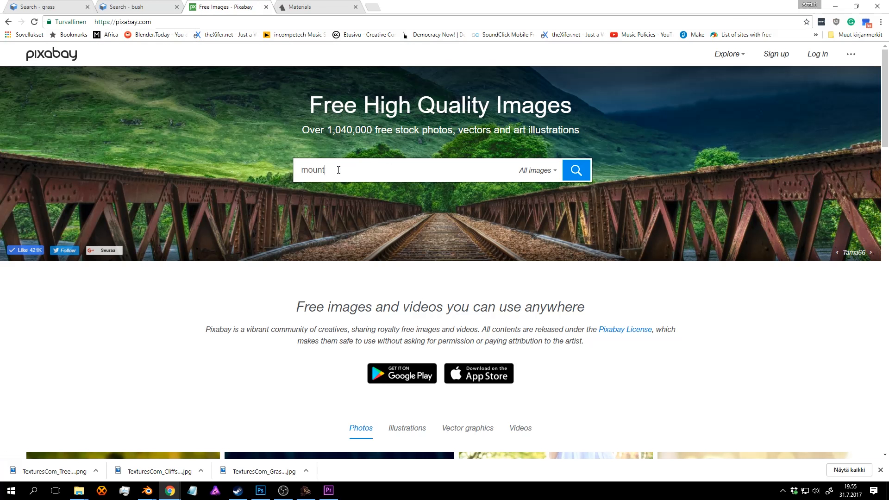
pyautogui.write('rain')
pyautogui.write('ins')
pyautogui.press('Return')
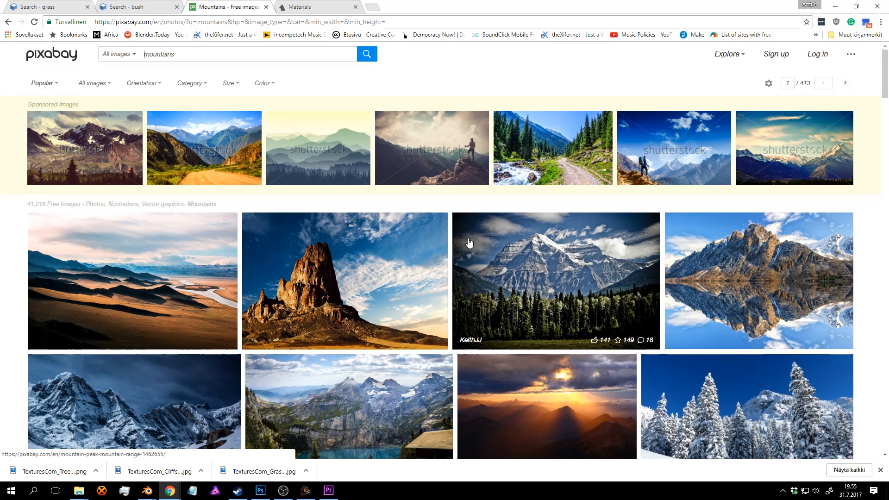
# Browse the mountain search results and open the page of the Corsica photo showing a rocky, forested river valley.
pyautogui.scroll(-4, 470, 243)
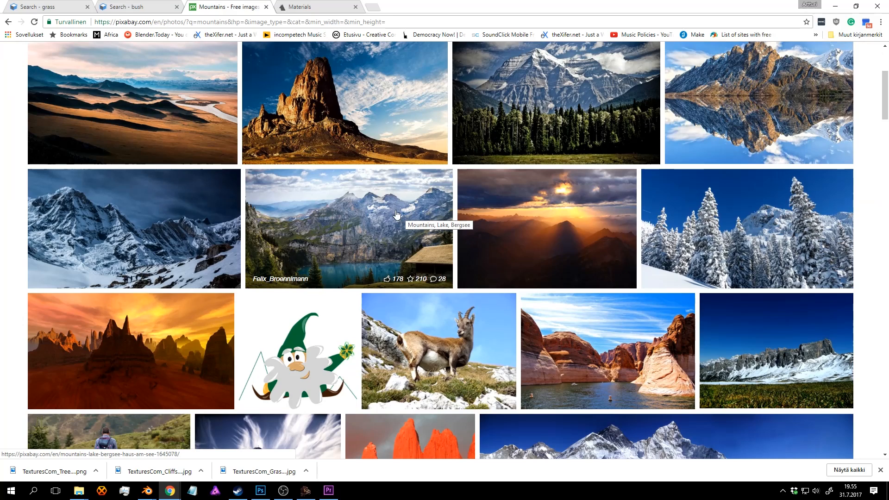
pyautogui.scroll(-13, 378, 221)
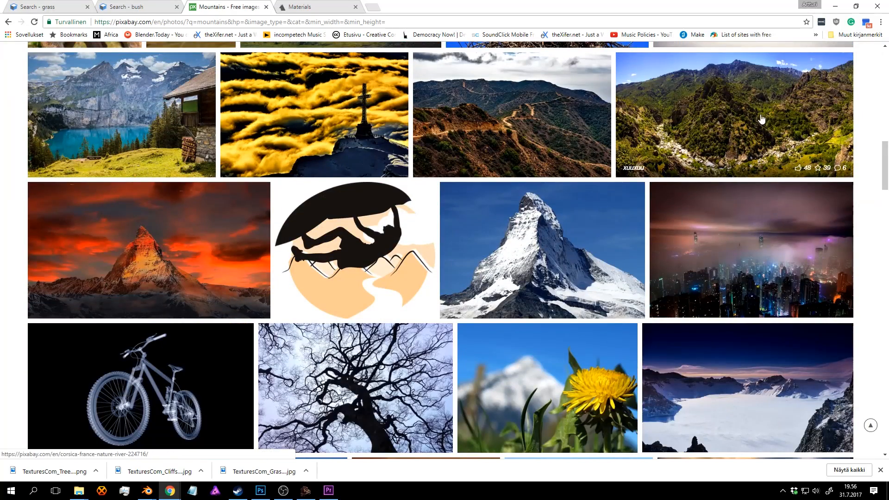
pyautogui.scroll(2, 562, 213)
pyautogui.scroll(-5, 562, 213)
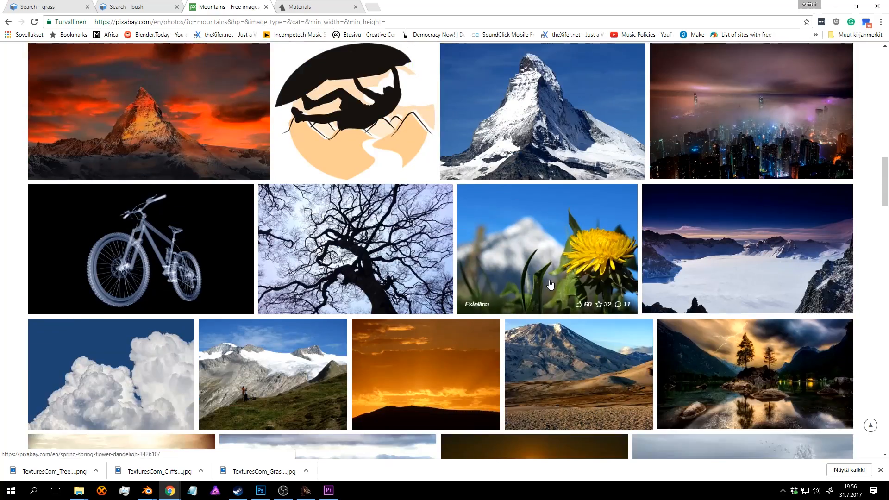
pyautogui.scroll(5, 805, 211)
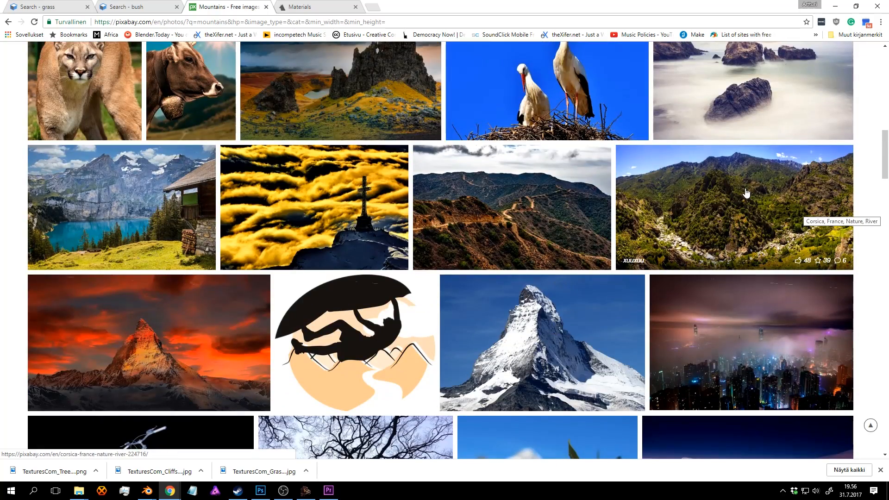
pyautogui.click(746, 193)
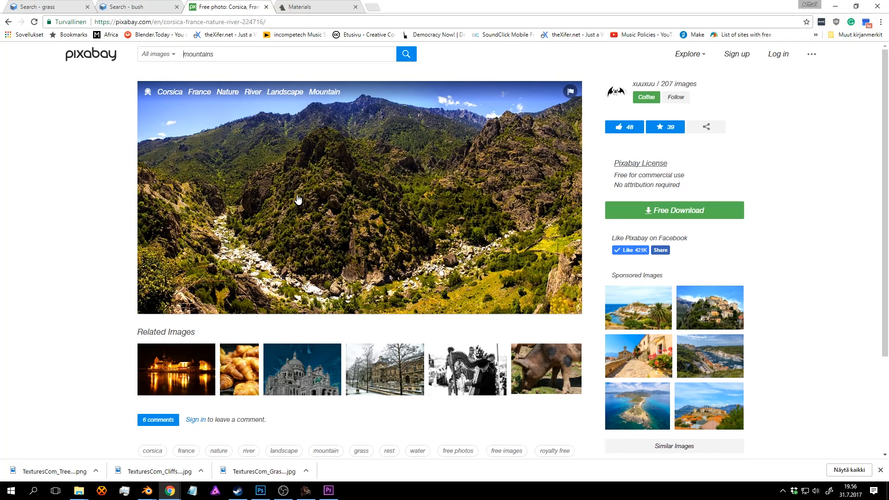
# Download the Corsica photo at 3999×2099 and open corsica-224716.jpg in Photoshop from the chrome downloads folder.
pyautogui.click(662, 210)
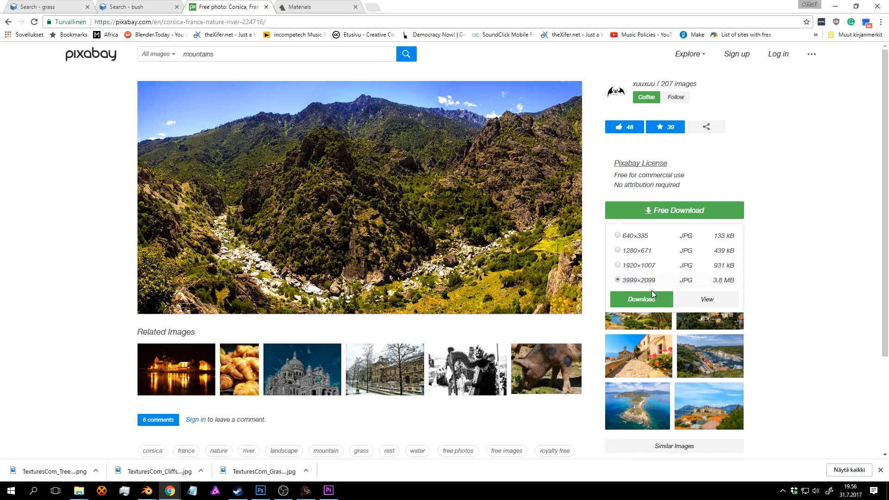
pyautogui.click(641, 300)
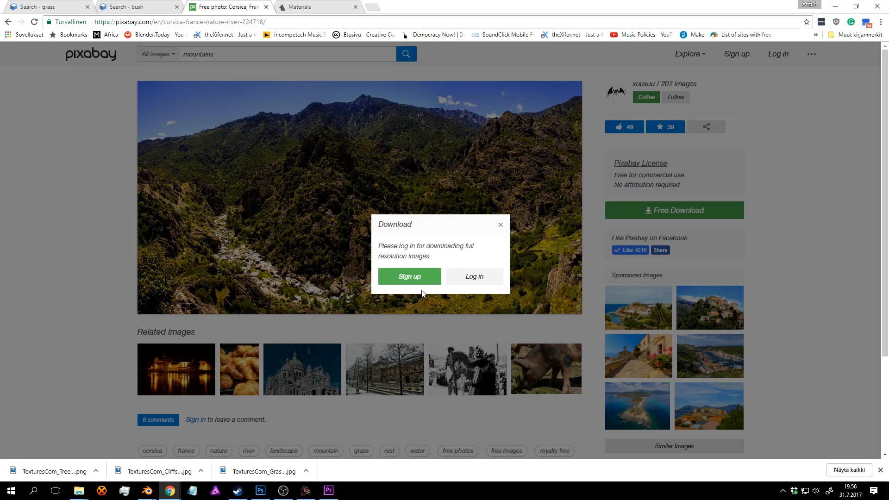
pyautogui.click(95, 471)
pyautogui.click(125, 459)
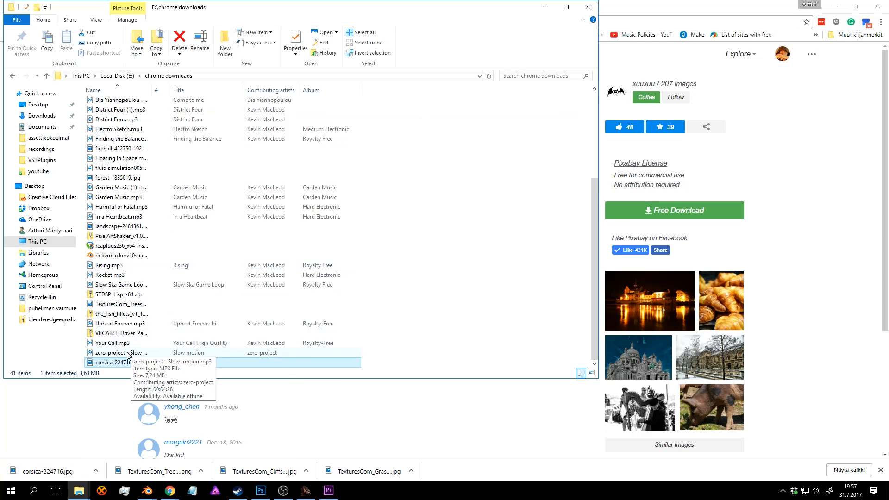
pyautogui.moveTo(126, 363); pyautogui.dragTo(269, 38)
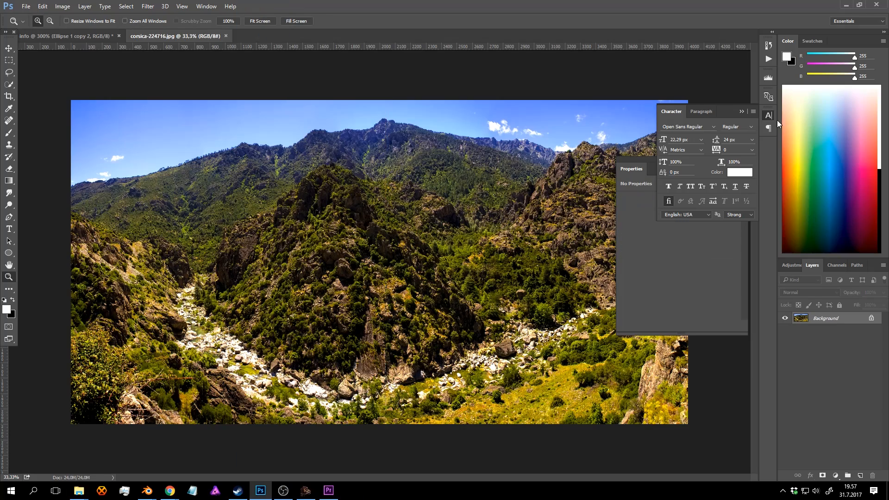
# Put away the floating Character and Properties panels and examine the photo's rocks, forest and skyline up close.
pyautogui.click(741, 111)
pyautogui.click(573, 140)
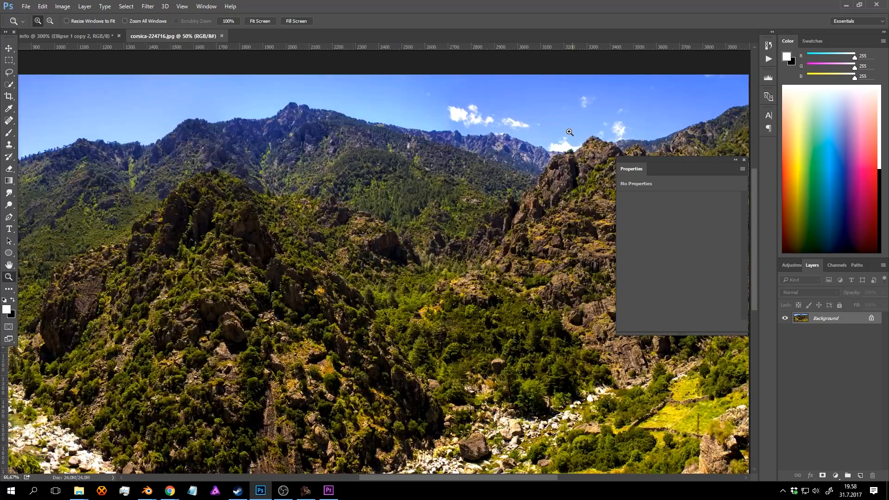
pyautogui.click(572, 140)
pyautogui.click(573, 140)
pyautogui.click(573, 141)
pyautogui.moveTo(516, 246); pyautogui.dragTo(469, 94)
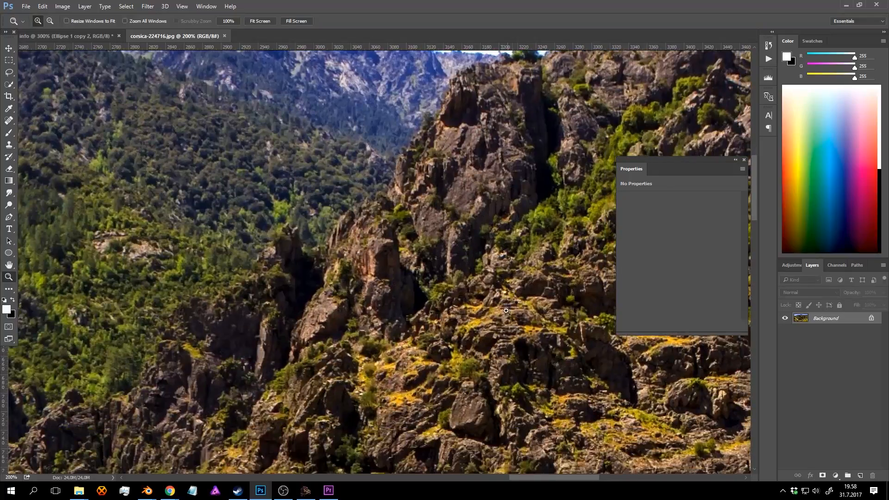
pyautogui.keyDown('alt'); pyautogui.click(481, 328); pyautogui.keyUp('alt')
pyautogui.moveTo(384, 296); pyautogui.dragTo(476, 42)
pyautogui.moveTo(295, 74); pyautogui.dragTo(283, 236)
pyautogui.keyDown('alt'); pyautogui.click(354, 199); pyautogui.keyUp('alt')
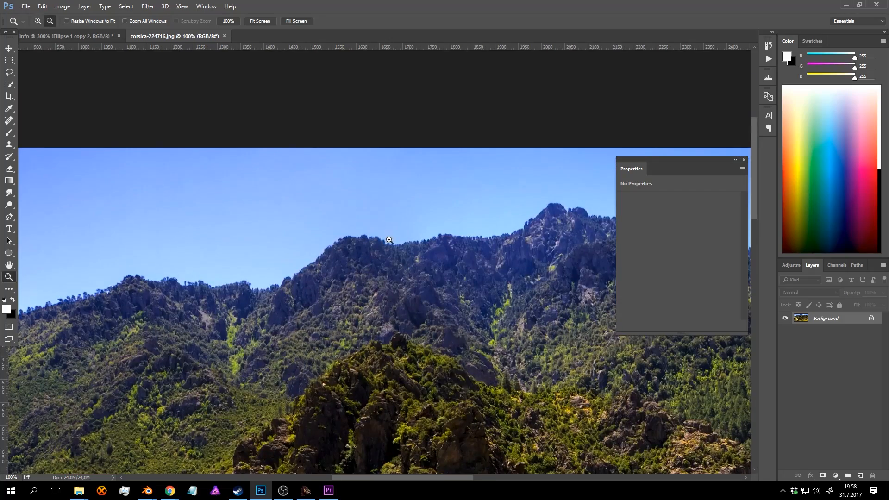
pyautogui.click(744, 159)
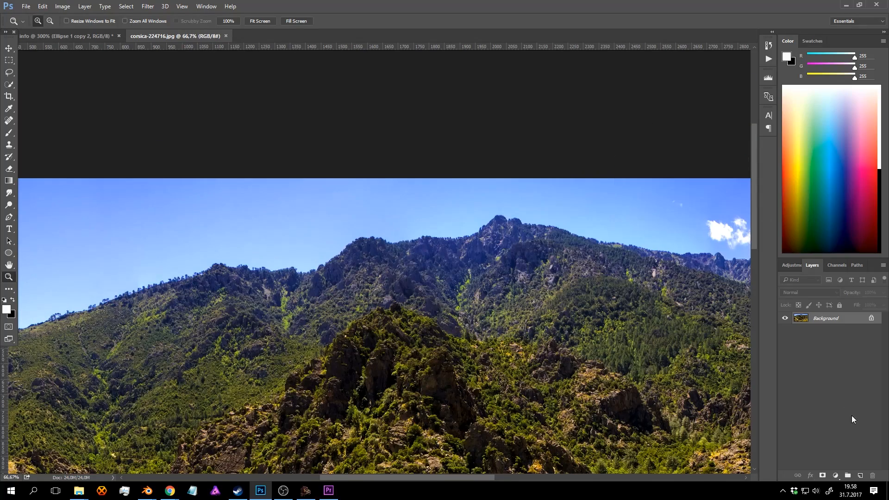
pyautogui.moveTo(621, 277); pyautogui.dragTo(504, 213)
pyautogui.moveTo(664, 186); pyautogui.dragTo(533, 172)
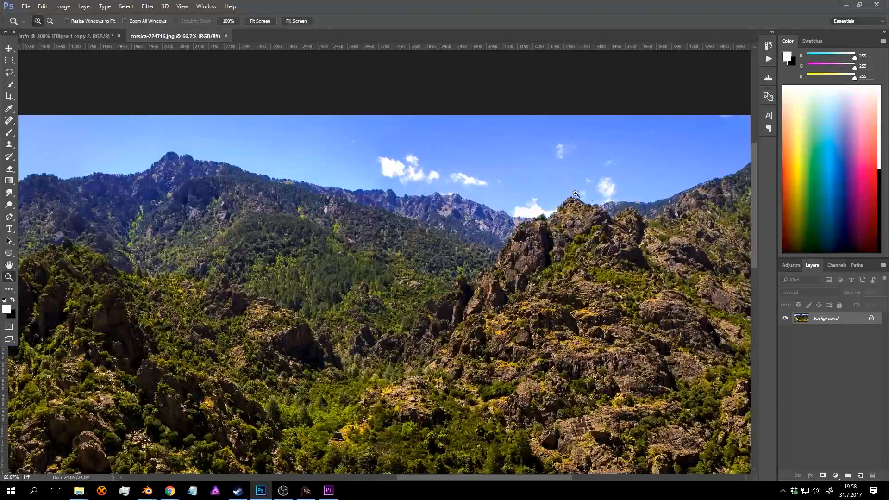
pyautogui.moveTo(577, 195); pyautogui.dragTo(531, 186)
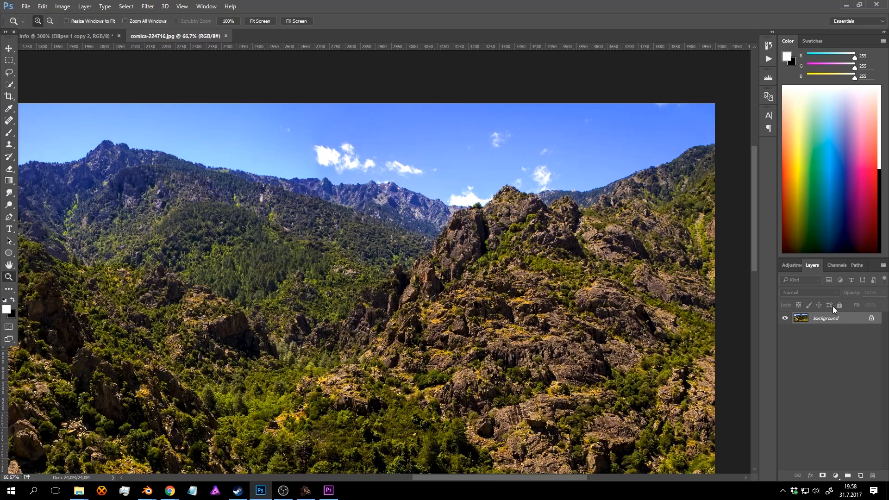
# Convert the locked Background into the editable layer Layer 0 and choose the Background Eraser tool.
pyautogui.doubleClick(833, 318)
pyautogui.click(521, 157)
pyautogui.moveTo(492, 181); pyautogui.dragTo(457, 191)
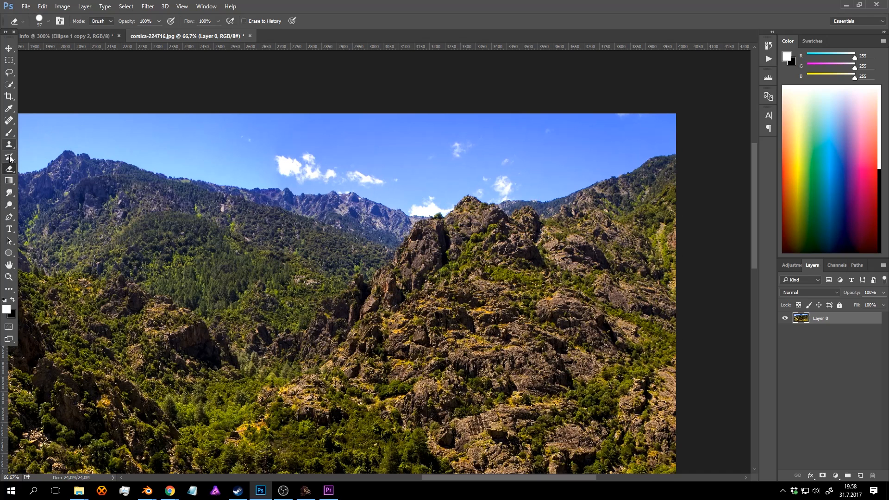
pyautogui.rightClick(9, 170)
pyautogui.click(51, 178)
# Erase the blue sky and clouds above the right-hand ridge and the main peak, working towards the left slope.
pyautogui.moveTo(314, 169)
pyautogui.mouseDown()
pyautogui.moveTo(411, 182)
pyautogui.moveTo(431, 171)
pyautogui.moveTo(425, 209)
pyautogui.moveTo(611, 135)
pyautogui.moveTo(660, 131)
pyautogui.mouseUp()
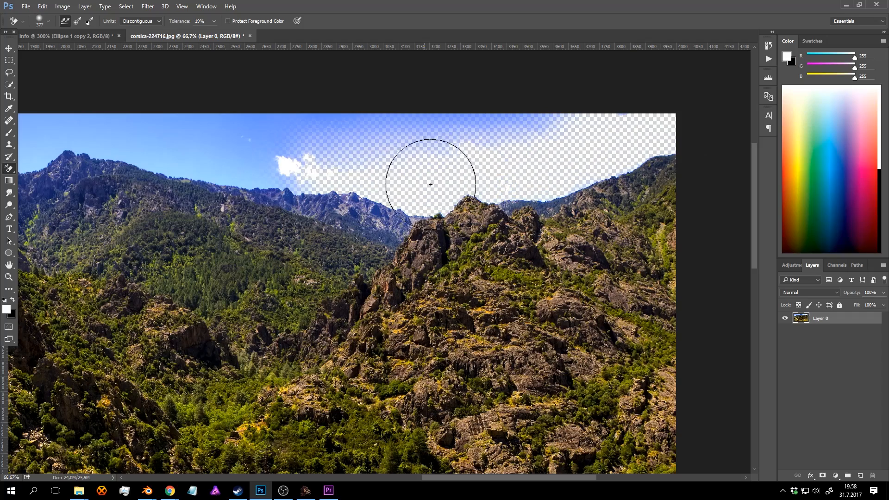
pyautogui.moveTo(251, 172)
pyautogui.mouseDown()
pyautogui.moveTo(203, 152)
pyautogui.moveTo(119, 140)
pyautogui.mouseUp()
pyautogui.press('space')
pyautogui.moveTo(256, 153); pyautogui.dragTo(426, 171)
pyautogui.moveTo(231, 145)
pyautogui.mouseDown()
pyautogui.moveTo(224, 159)
pyautogui.moveTo(161, 171)
pyautogui.moveTo(105, 163)
pyautogui.mouseUp()
pyautogui.press('space')
pyautogui.moveTo(132, 163); pyautogui.dragTo(253, 159)
pyautogui.moveTo(193, 157)
pyautogui.mouseDown()
pyautogui.moveTo(182, 181)
pyautogui.moveTo(109, 182)
pyautogui.moveTo(256, 179)
pyautogui.moveTo(115, 204)
pyautogui.mouseUp()
# Erase the sky above the long left slope out to the photo's left edge.
pyautogui.press('space')
pyautogui.press('space')
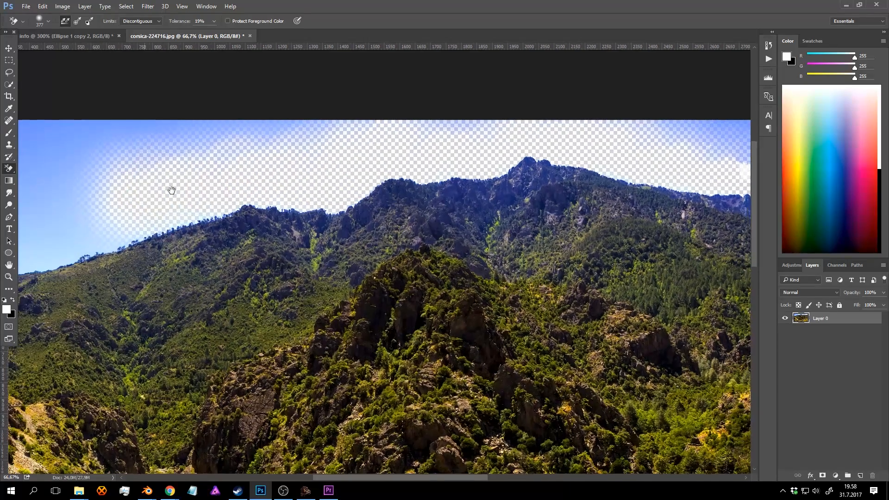
pyautogui.moveTo(171, 191); pyautogui.dragTo(300, 149)
pyautogui.moveTo(234, 169)
pyautogui.mouseDown()
pyautogui.moveTo(172, 189)
pyautogui.moveTo(98, 195)
pyautogui.moveTo(84, 211)
pyautogui.mouseUp()
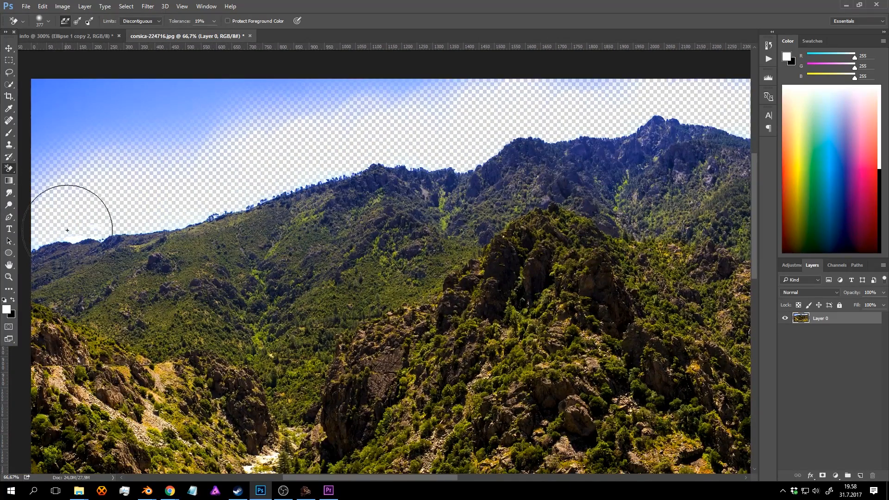
pyautogui.moveTo(75, 118); pyautogui.dragTo(123, 171)
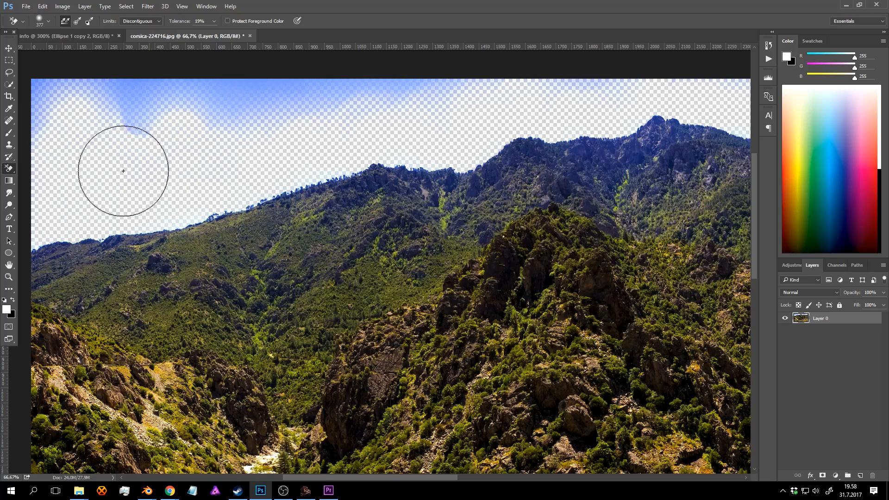
# Erase the remaining strip of blue sky along the photo's upper edge from the left side past the main peak.
pyautogui.press('space')
pyautogui.moveTo(397, 116); pyautogui.dragTo(347, 141)
pyautogui.moveTo(485, 124)
pyautogui.mouseDown()
pyautogui.moveTo(185, 142)
pyautogui.moveTo(51, 116)
pyautogui.mouseUp()
pyautogui.press('space')
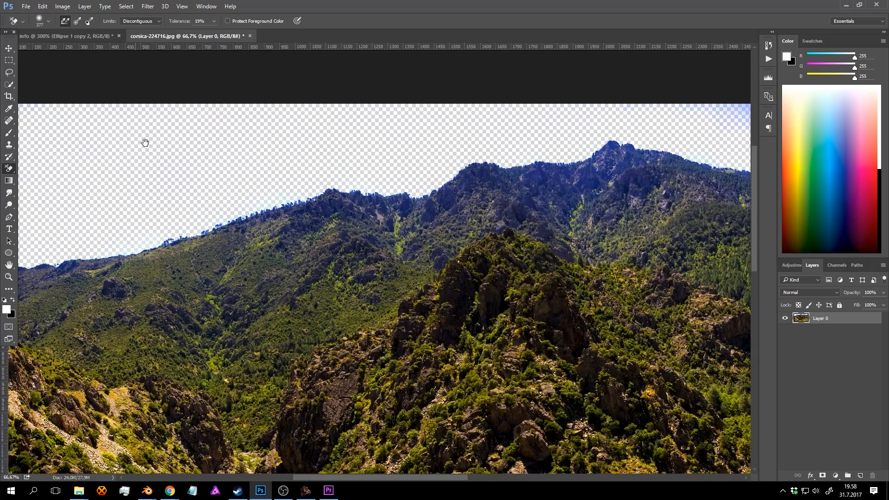
pyautogui.moveTo(131, 142)
pyautogui.mouseDown()
pyautogui.moveTo(208, 135)
pyautogui.moveTo(65, 139)
pyautogui.mouseUp()
pyautogui.press('space')
pyautogui.moveTo(616, 149); pyautogui.dragTo(334, 151)
pyautogui.moveTo(402, 154)
pyautogui.mouseDown()
pyautogui.moveTo(549, 140)
pyautogui.moveTo(357, 131)
pyautogui.moveTo(419, 172)
pyautogui.mouseUp()
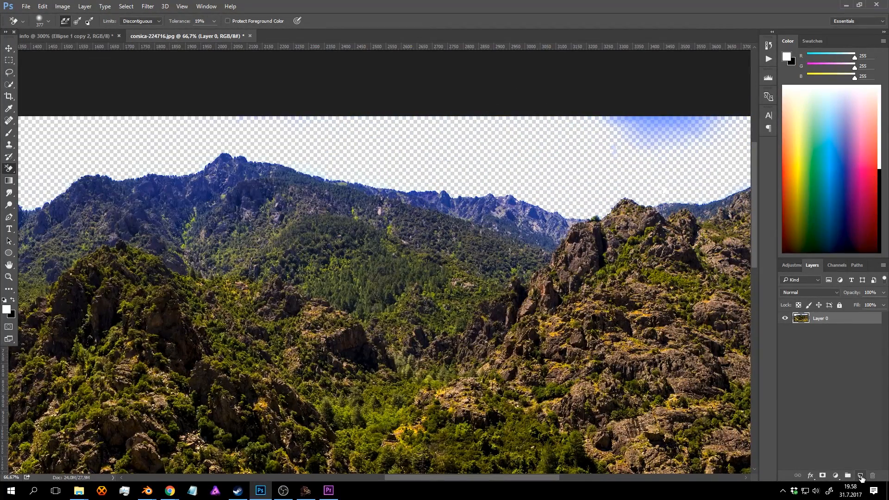
# Add a new layer beneath Layer 0 and fill it with black as a contrasting backdrop.
pyautogui.click(860, 476)
pyautogui.moveTo(826, 319); pyautogui.dragTo(829, 338)
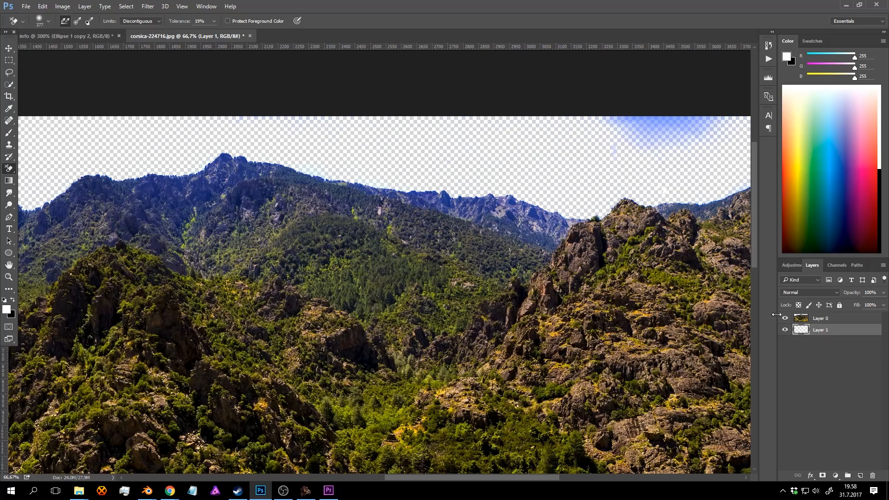
pyautogui.hotkey('ctrl', 'BackSpace')
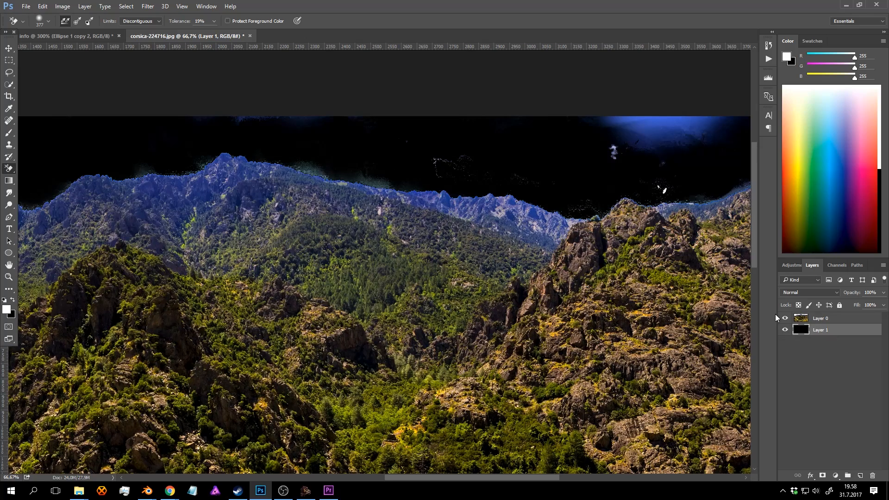
# On Layer 0, erase the leftover sky specks and haze along the right-hand ridge and above the rocky summit.
pyautogui.click(841, 319)
pyautogui.moveTo(633, 188); pyautogui.dragTo(339, 237)
pyautogui.press('z')
pyautogui.click(453, 222)
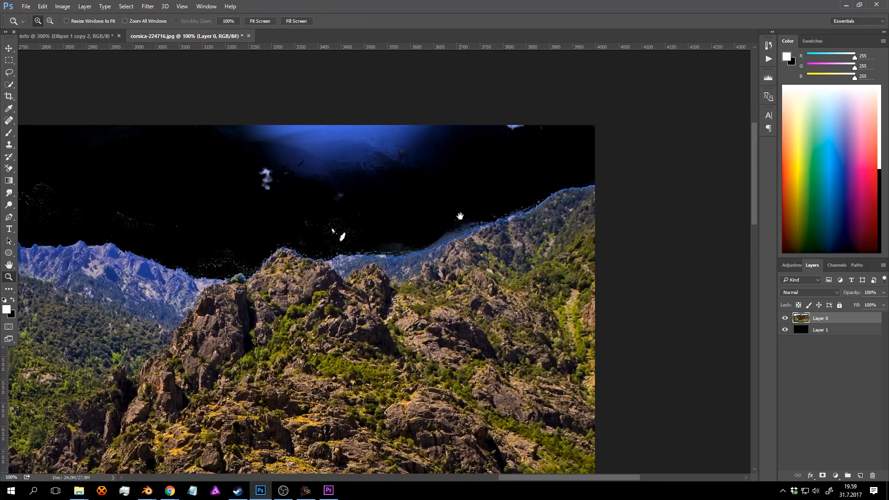
pyautogui.press('e')
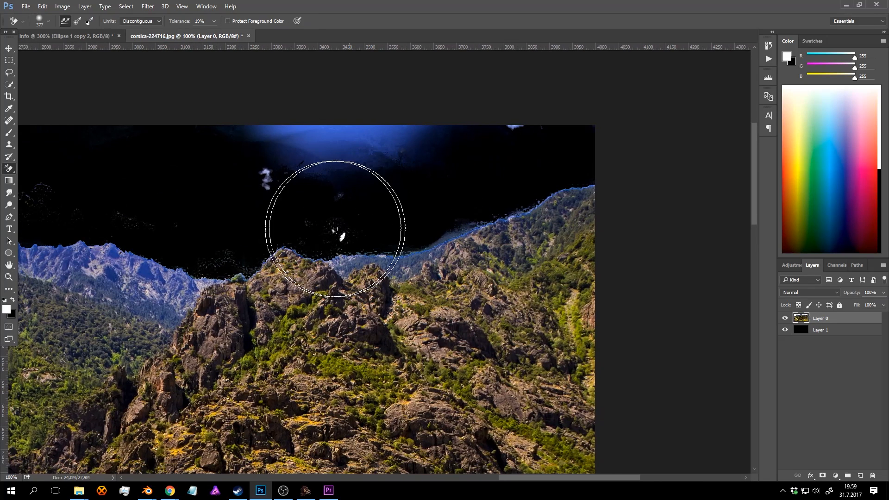
pyautogui.moveTo(344, 236)
pyautogui.mouseDown()
pyautogui.moveTo(454, 225)
pyautogui.moveTo(450, 232)
pyautogui.moveTo(516, 190)
pyautogui.moveTo(529, 200)
pyautogui.moveTo(529, 135)
pyautogui.mouseUp()
pyautogui.moveTo(306, 238); pyautogui.dragTo(402, 221)
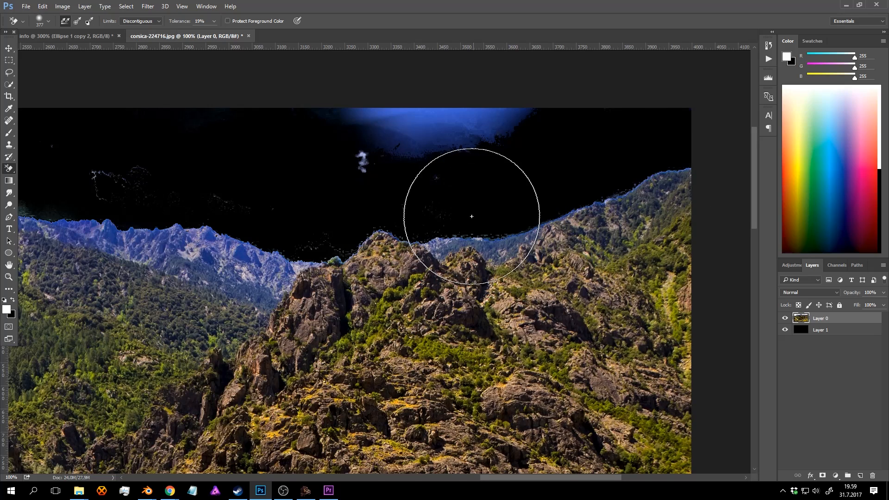
pyautogui.moveTo(426, 204)
pyautogui.mouseDown()
pyautogui.moveTo(376, 144)
pyautogui.moveTo(321, 244)
pyautogui.mouseUp()
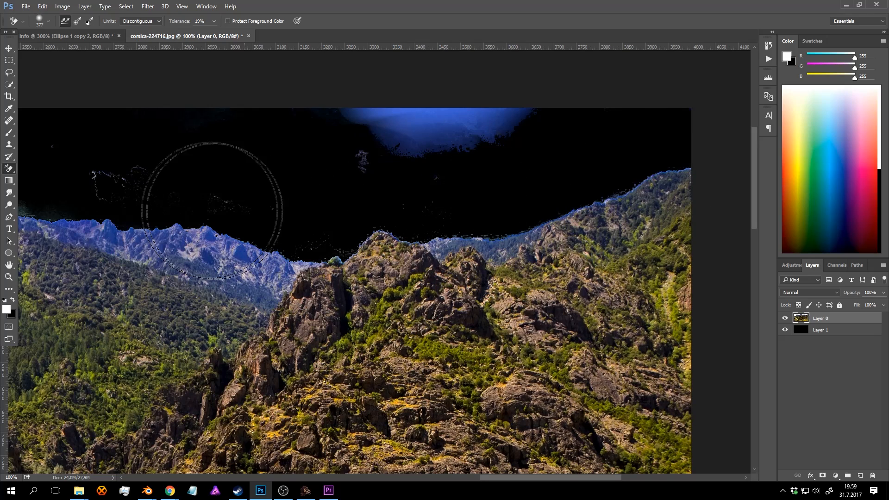
# Erase the sky fringe along the main peak's right slope, undo that stroke, and erase there again.
pyautogui.moveTo(162, 181)
pyautogui.mouseDown()
pyautogui.moveTo(364, 189)
pyautogui.moveTo(326, 212)
pyautogui.moveTo(280, 215)
pyautogui.moveTo(243, 188)
pyautogui.moveTo(183, 189)
pyautogui.moveTo(160, 175)
pyautogui.moveTo(171, 193)
pyautogui.mouseUp()
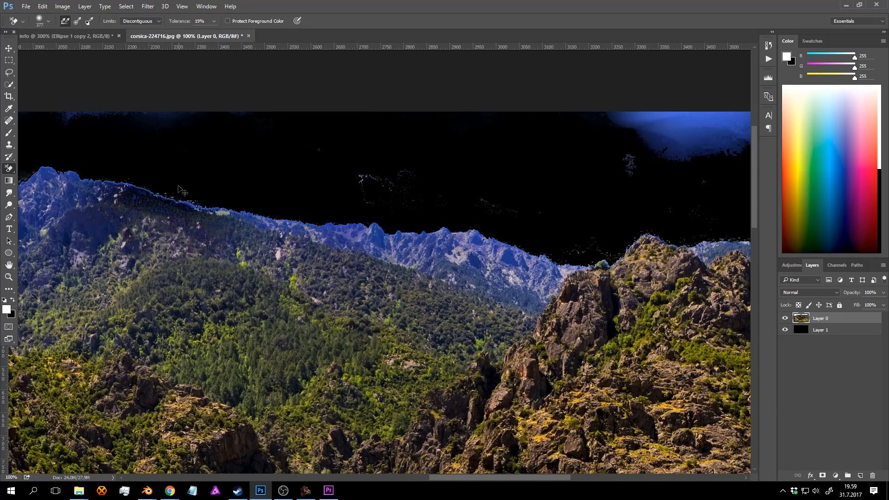
pyautogui.hotkey('ctrl', 'z')
pyautogui.click(187, 186)
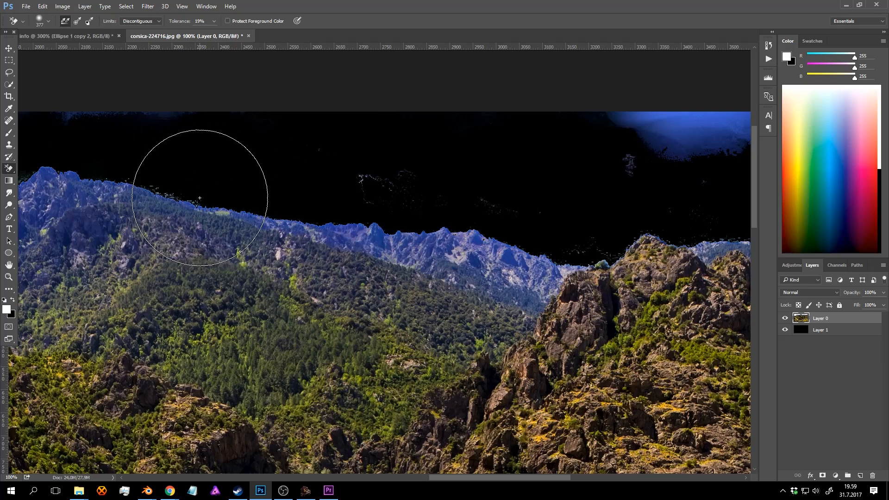
# Erase the remaining sky fringe and haze on Layer 0 along the ridge from the main peak down to the photo's left edge.
pyautogui.moveTo(111, 146); pyautogui.dragTo(375, 169)
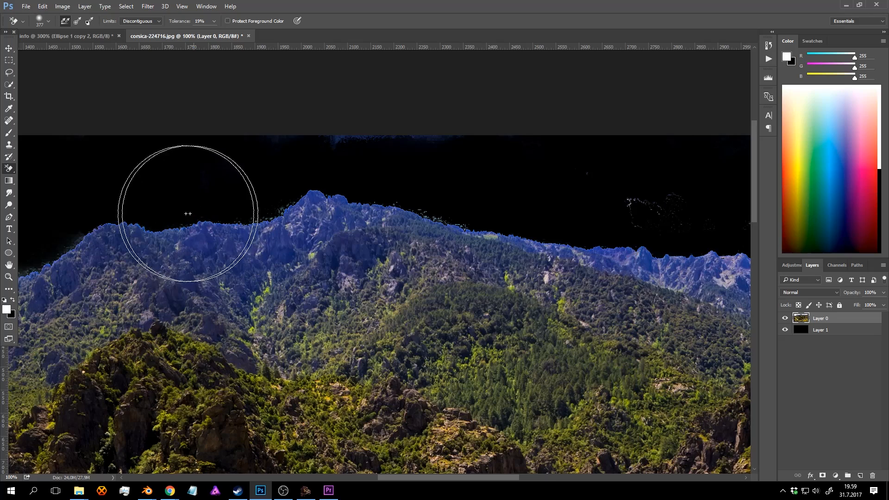
pyautogui.moveTo(179, 214); pyautogui.dragTo(324, 194)
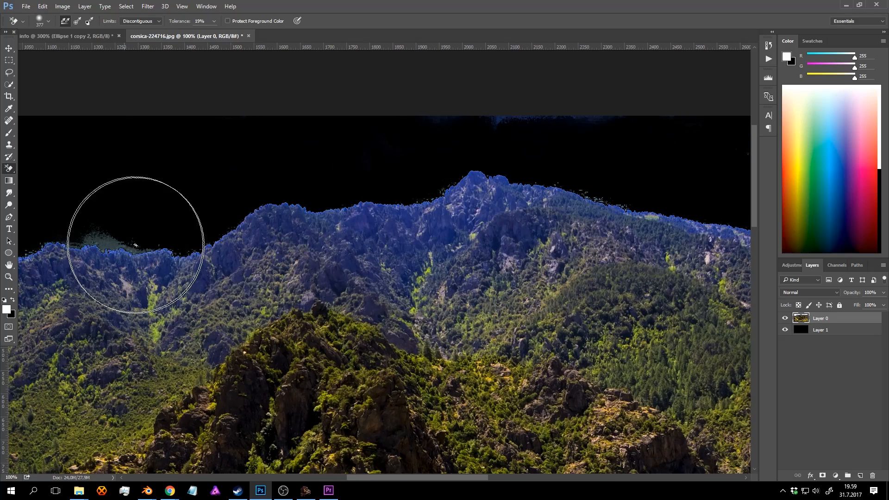
pyautogui.moveTo(135, 245)
pyautogui.mouseDown()
pyautogui.moveTo(128, 244)
pyautogui.moveTo(265, 213)
pyautogui.mouseUp()
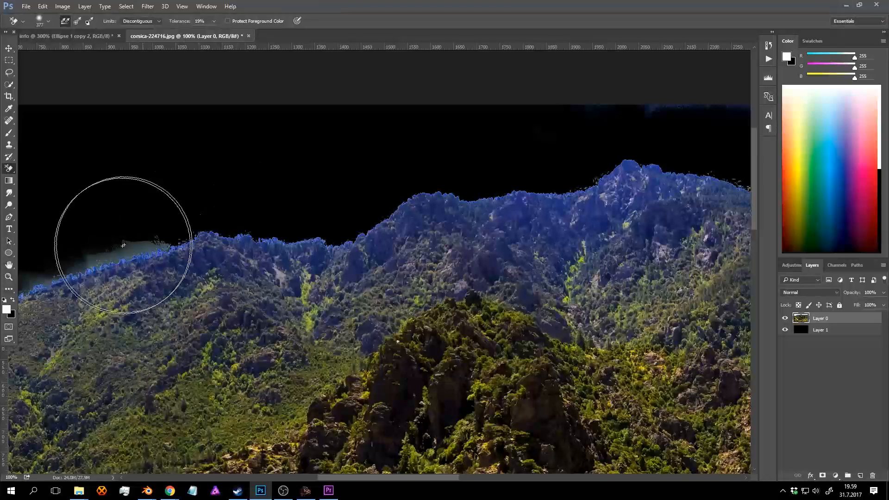
pyautogui.moveTo(123, 244); pyautogui.dragTo(138, 243)
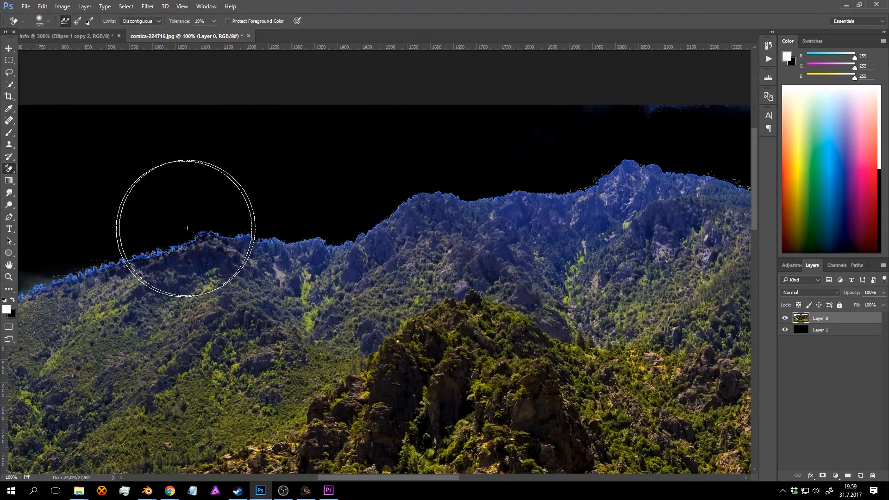
pyautogui.moveTo(144, 230); pyautogui.dragTo(241, 200)
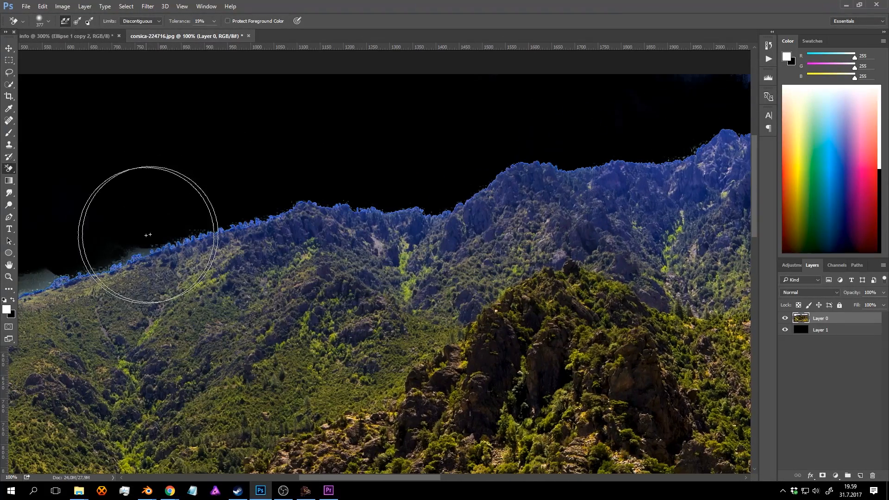
pyautogui.moveTo(137, 242); pyautogui.dragTo(343, 175)
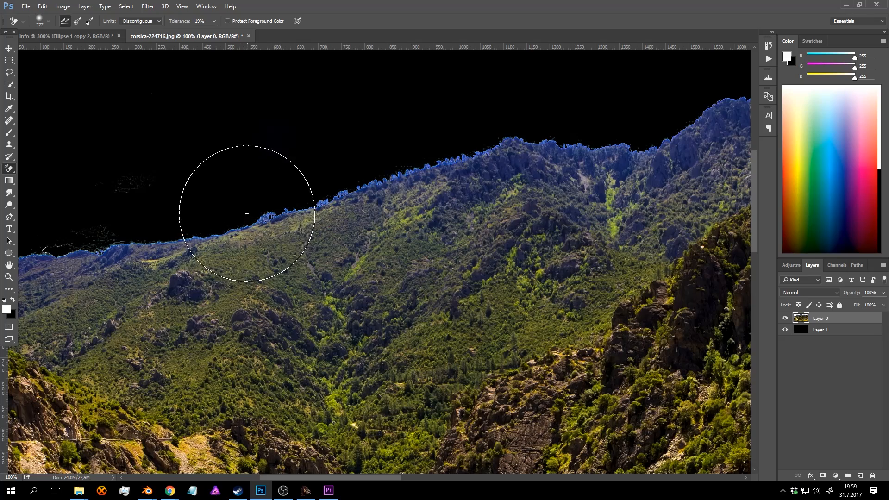
pyautogui.moveTo(107, 232); pyautogui.dragTo(232, 203)
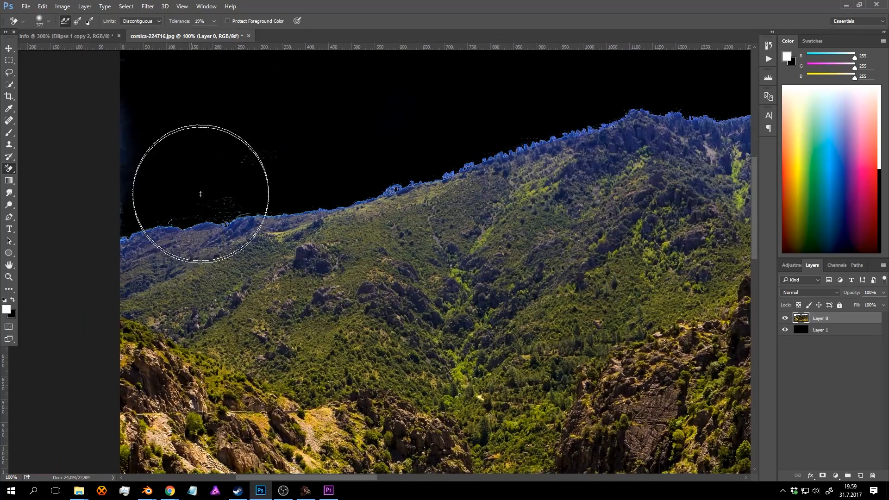
pyautogui.moveTo(137, 201); pyautogui.dragTo(100, 219)
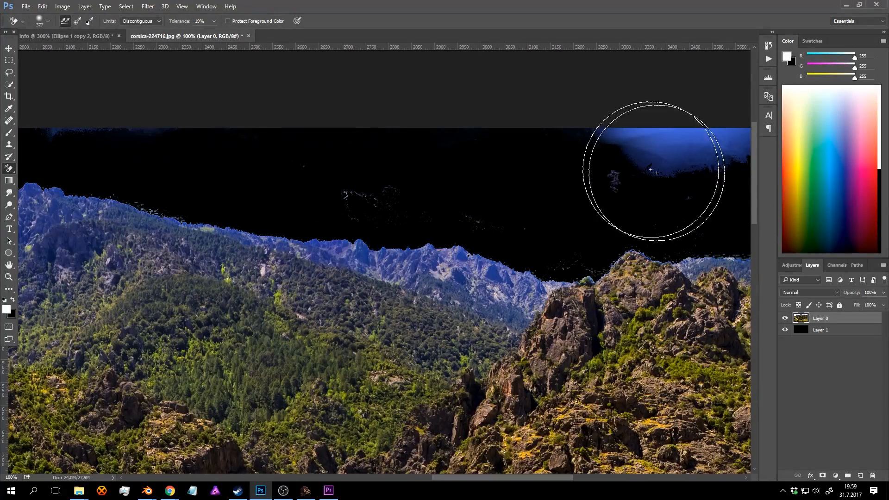
# Add a layer mask to Layer 0 and paint it black over the blue sky patch and specks above the rocky right-hand summit.
pyautogui.click(822, 476)
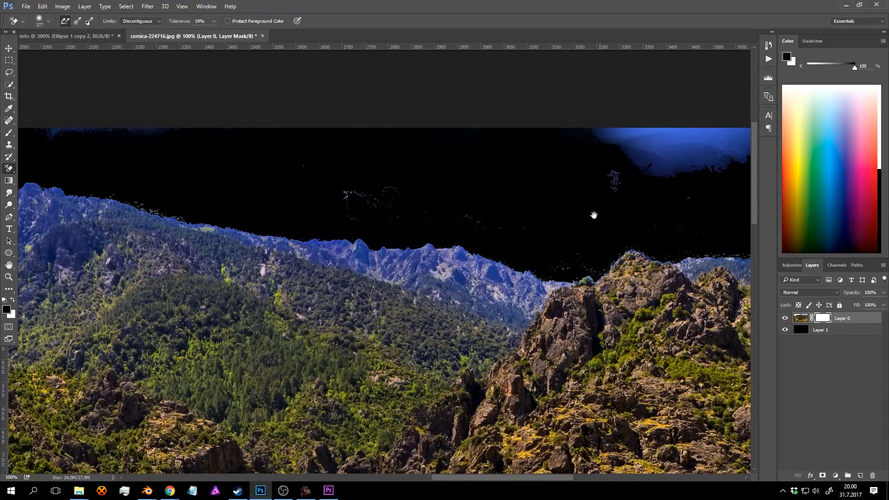
pyautogui.moveTo(594, 212)
pyautogui.mouseDown()
pyautogui.moveTo(492, 173)
pyautogui.moveTo(504, 159)
pyautogui.moveTo(567, 160)
pyautogui.moveTo(437, 147)
pyautogui.mouseUp()
pyautogui.press('b')
pyautogui.press('x')
pyautogui.rightClick(548, 182)
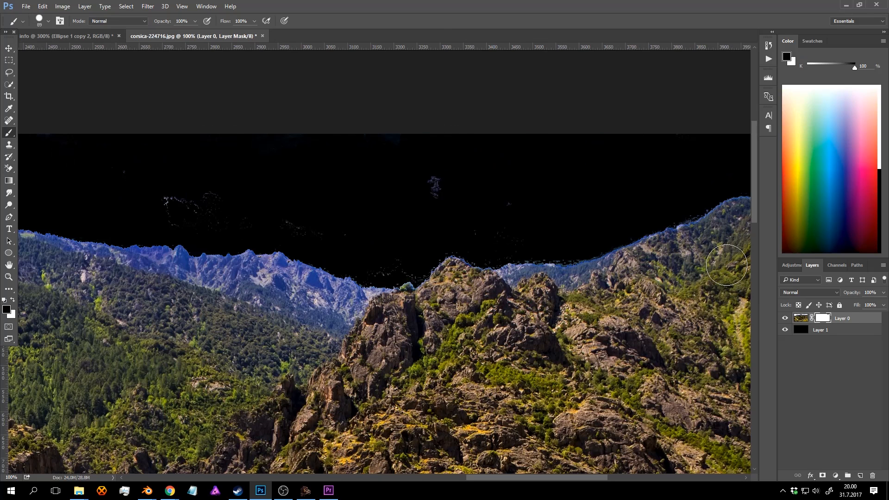
pyautogui.press('z')
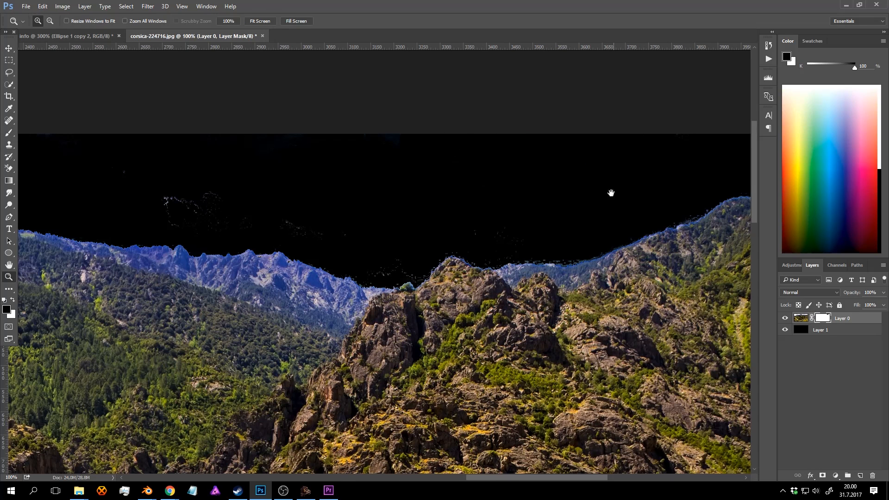
pyautogui.moveTo(611, 192); pyautogui.dragTo(439, 208)
pyautogui.press('v')
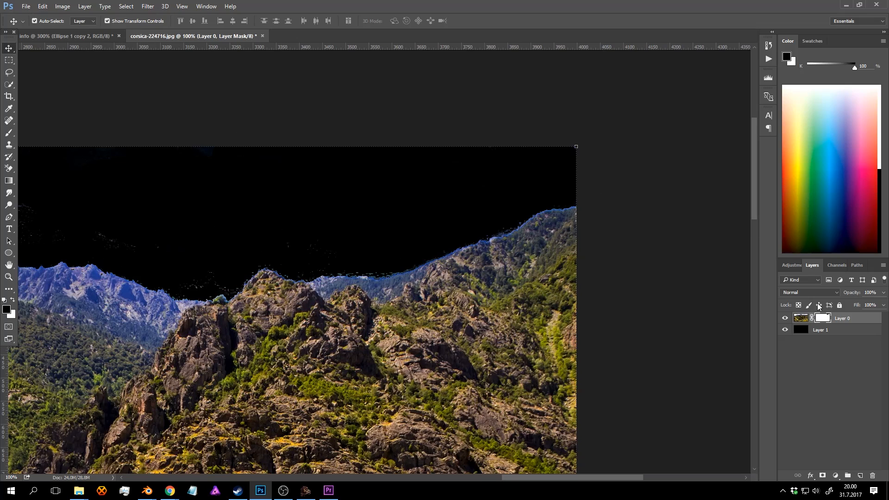
pyautogui.press('e')
pyautogui.click(462, 152)
pyautogui.click(447, 181)
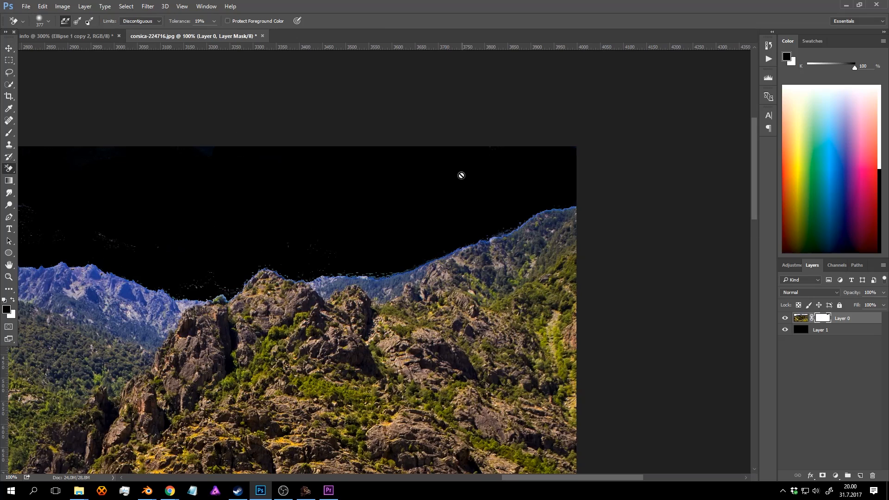
# Mask out the leftover sky specks above the middle ridge with a black brush, enlarged to 243 px for the wider areas.
pyautogui.press('b')
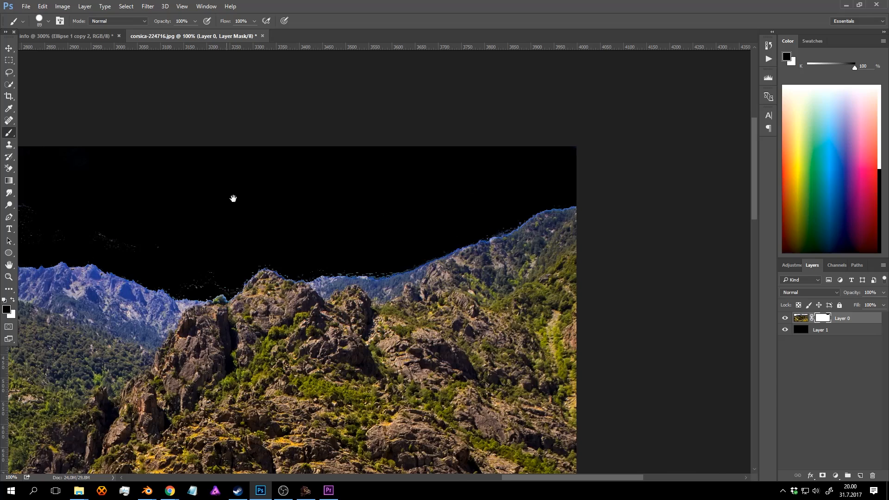
pyautogui.moveTo(234, 198); pyautogui.dragTo(485, 186)
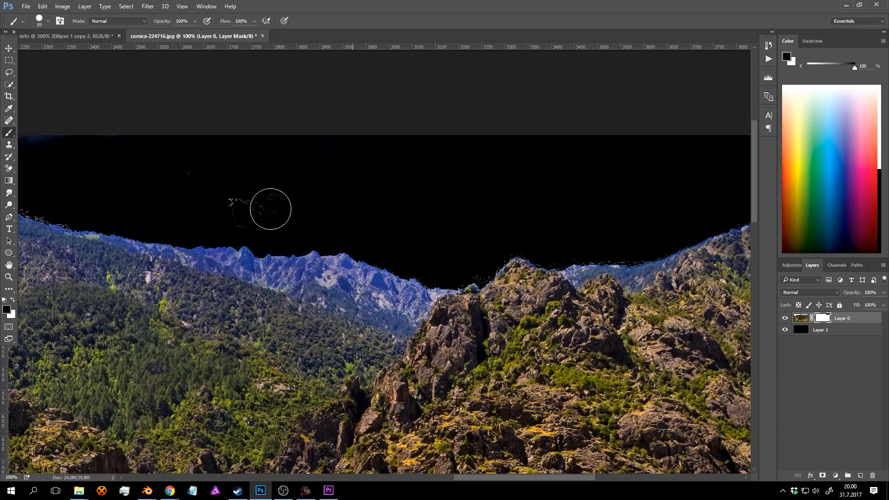
pyautogui.rightClick(318, 213)
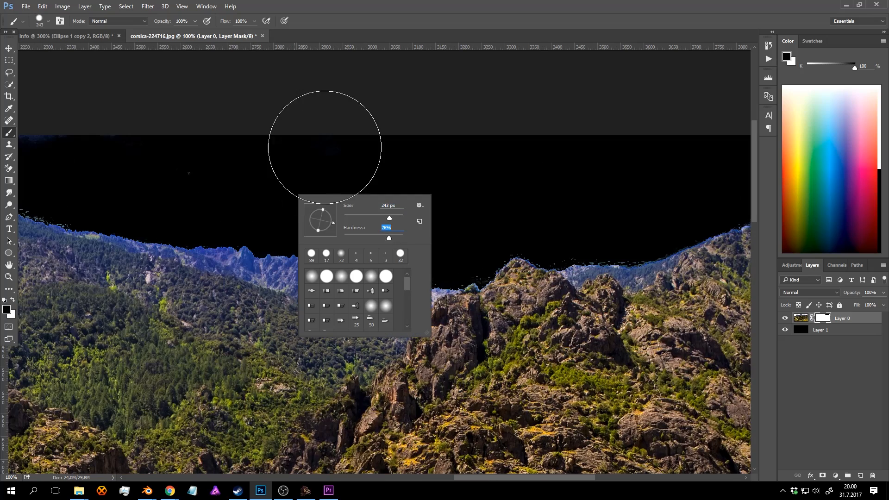
pyautogui.press('Return')
pyautogui.moveTo(182, 129); pyautogui.dragTo(341, 155)
pyautogui.moveTo(188, 139); pyautogui.dragTo(346, 145)
pyautogui.moveTo(269, 147)
pyautogui.mouseDown()
pyautogui.moveTo(217, 158)
pyautogui.moveTo(314, 162)
pyautogui.mouseUp()
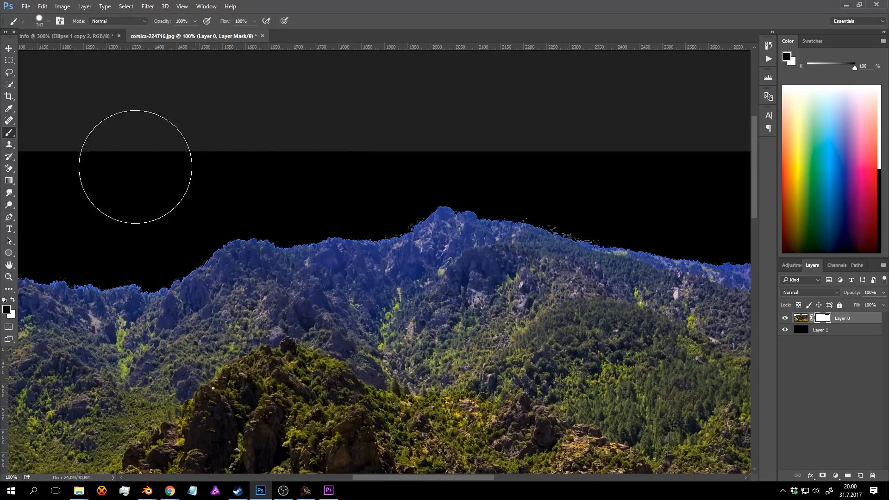
# Mask out the faint sky remnants above the main peak and the long left-hand slope with the large black brush.
pyautogui.moveTo(134, 163); pyautogui.dragTo(417, 155)
pyautogui.moveTo(224, 183); pyautogui.dragTo(311, 167)
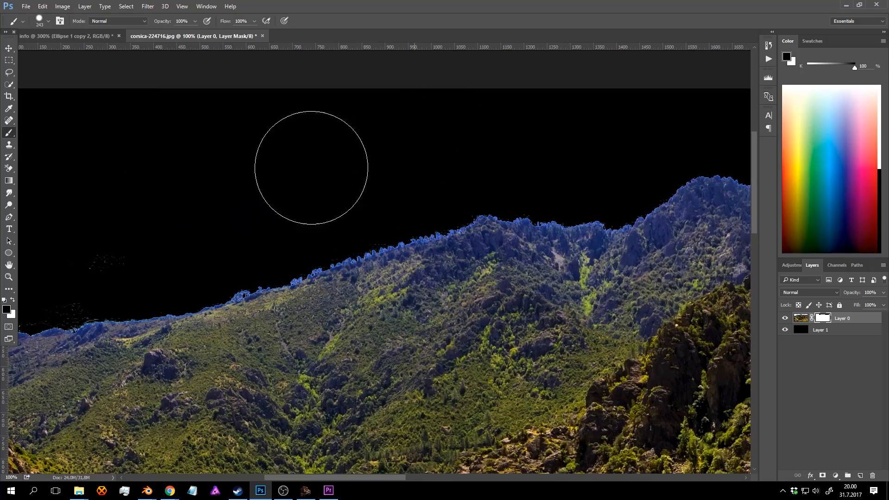
pyautogui.moveTo(240, 198); pyautogui.dragTo(495, 134)
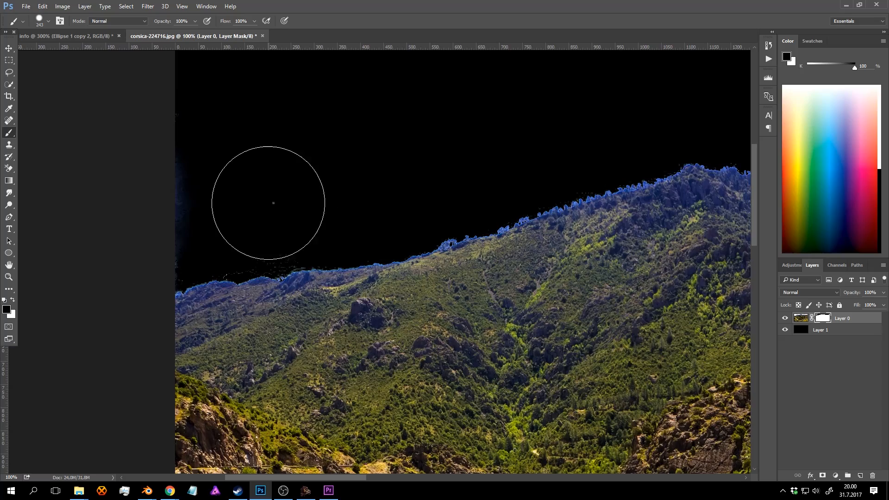
# Reduce the brush size and mask out the fine specks hugging the ridge line from the left slope across to the right.
pyautogui.rightClick(269, 204)
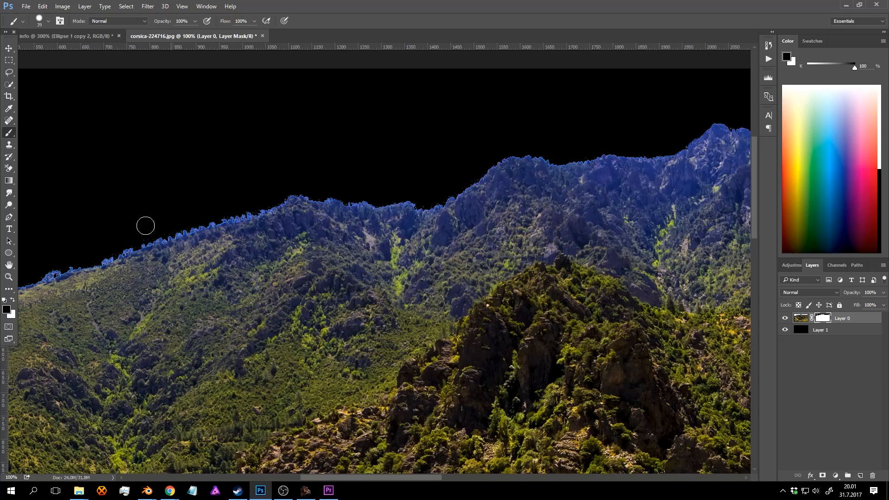
pyautogui.moveTo(145, 226); pyautogui.dragTo(307, 172)
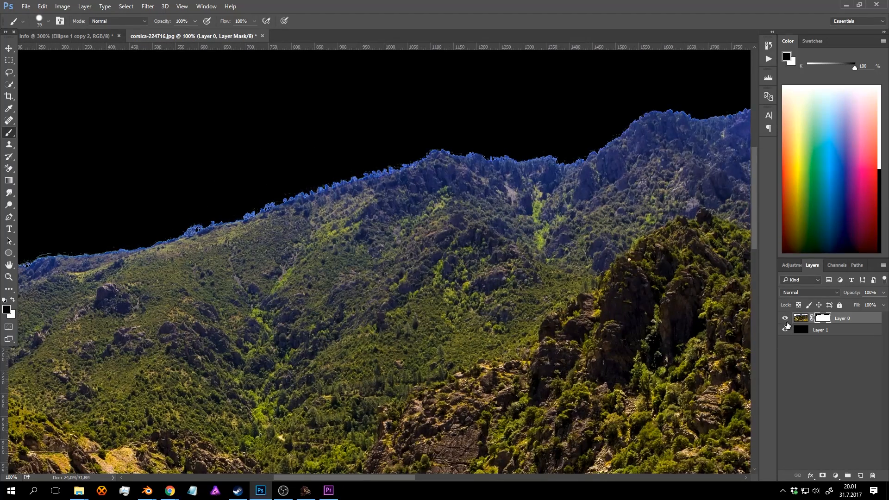
pyautogui.moveTo(652, 175); pyautogui.dragTo(447, 168)
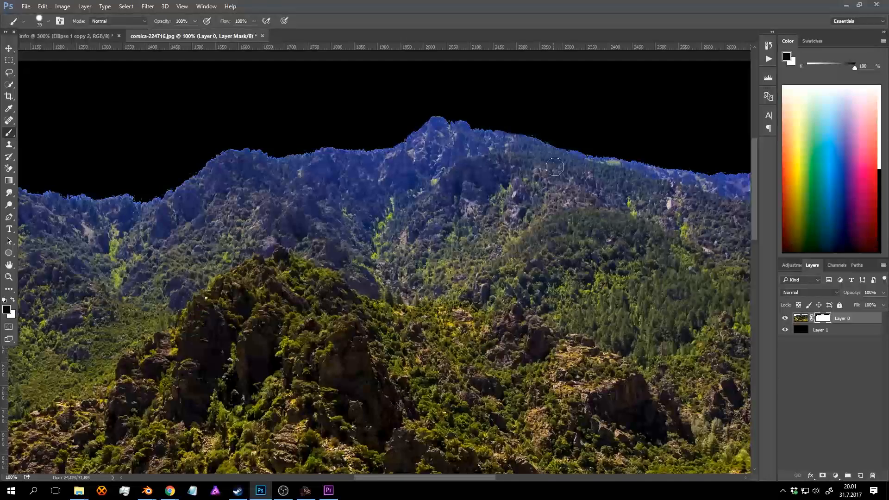
pyautogui.moveTo(555, 166); pyautogui.dragTo(325, 180)
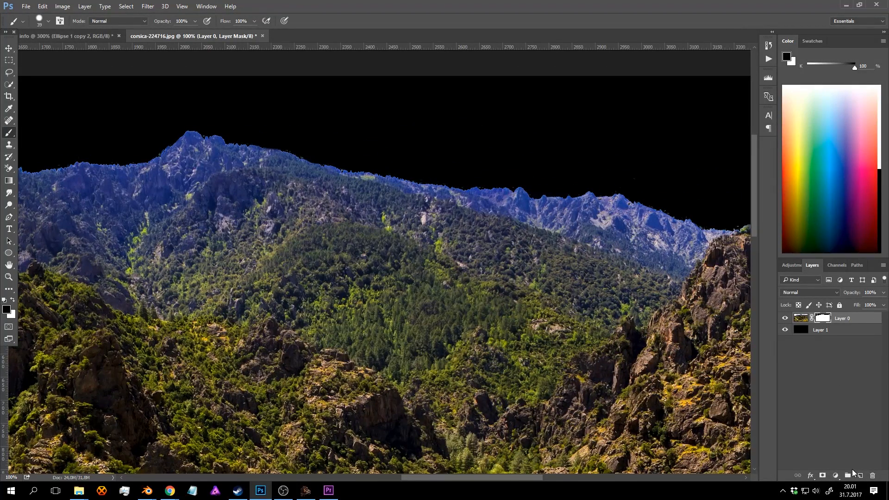
# Add a new layer clipped to Layer 0 and sample a dark grey-green from the hillside for a soft 354 px brush.
pyautogui.rightClick(833, 318)
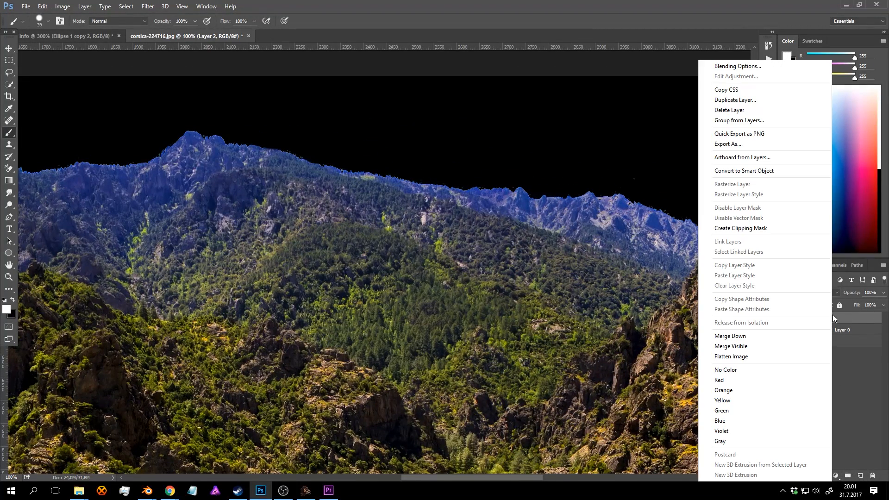
pyautogui.click(771, 227)
pyautogui.moveTo(639, 216)
pyautogui.mouseDown()
pyautogui.moveTo(485, 193)
pyautogui.moveTo(485, 218)
pyautogui.mouseUp()
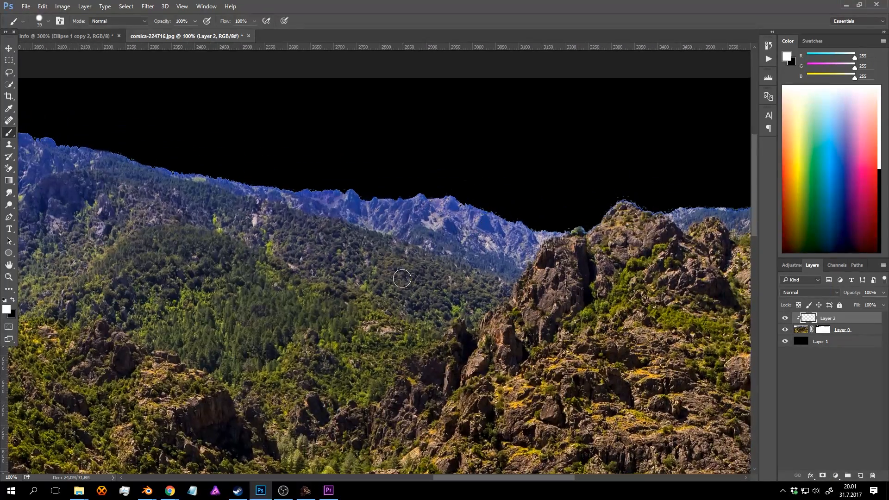
pyautogui.keyDown('alt'); pyautogui.click(407, 264); pyautogui.keyUp('alt')
pyautogui.rightClick(431, 241)
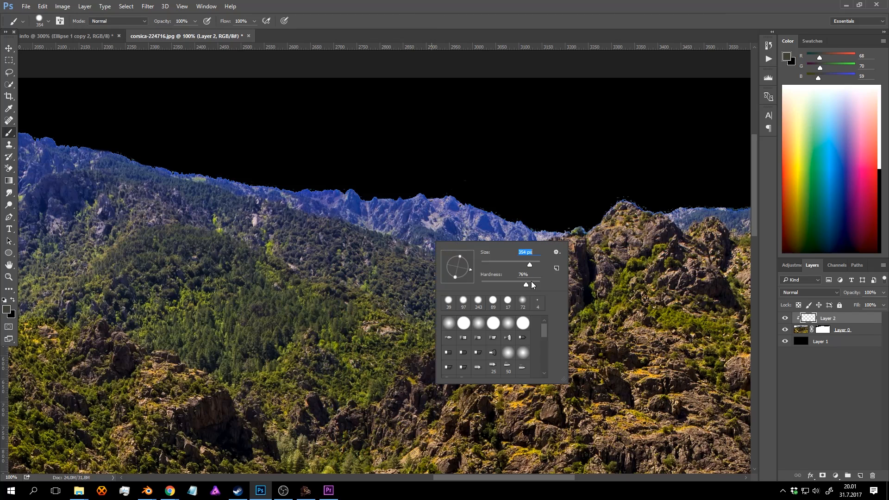
# Paint the sampled grey-green over the bluish distant ridge and the skyline on the photo's right side.
pyautogui.moveTo(423, 163)
pyautogui.mouseDown()
pyautogui.moveTo(460, 199)
pyautogui.moveTo(377, 188)
pyautogui.mouseUp()
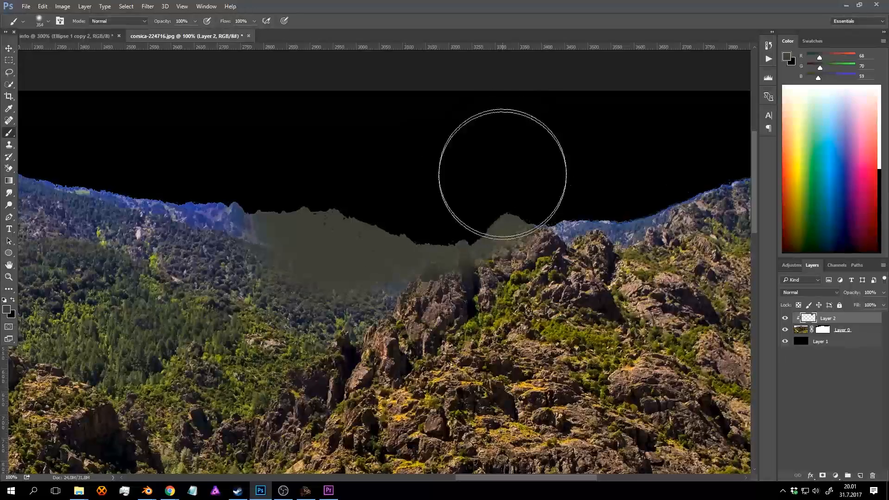
pyautogui.moveTo(514, 181); pyautogui.dragTo(730, 113)
pyautogui.moveTo(572, 168); pyautogui.dragTo(476, 177)
pyautogui.moveTo(625, 204); pyautogui.dragTo(696, 119)
# Continue painting the grey-green over the bluish ridge from the middle across the main peak to the photo's left edge.
pyautogui.moveTo(97, 195)
pyautogui.mouseDown()
pyautogui.moveTo(461, 184)
pyautogui.moveTo(472, 169)
pyautogui.moveTo(83, 152)
pyautogui.mouseUp()
pyautogui.moveTo(210, 147); pyautogui.dragTo(407, 132)
pyautogui.moveTo(178, 155)
pyautogui.mouseDown()
pyautogui.moveTo(121, 174)
pyautogui.moveTo(419, 156)
pyautogui.mouseUp()
pyautogui.moveTo(344, 158)
pyautogui.mouseDown()
pyautogui.moveTo(105, 179)
pyautogui.moveTo(349, 120)
pyautogui.moveTo(78, 216)
pyautogui.mouseUp()
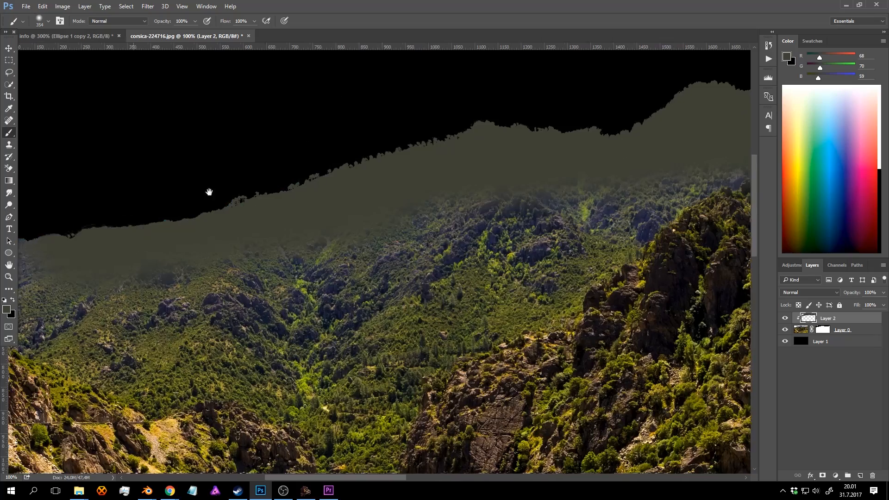
pyautogui.moveTo(209, 192); pyautogui.dragTo(534, 140)
pyautogui.moveTo(324, 223); pyautogui.dragTo(218, 200)
pyautogui.moveTo(484, 173); pyautogui.dragTo(314, 173)
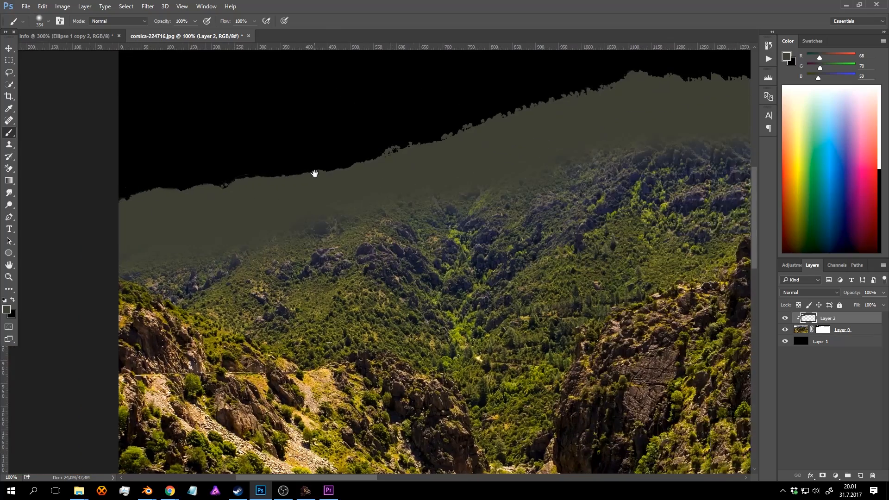
# Try the Overlay blend mode at 51% opacity on the painted clipped layer.
pyautogui.click(833, 294)
pyautogui.click(810, 385)
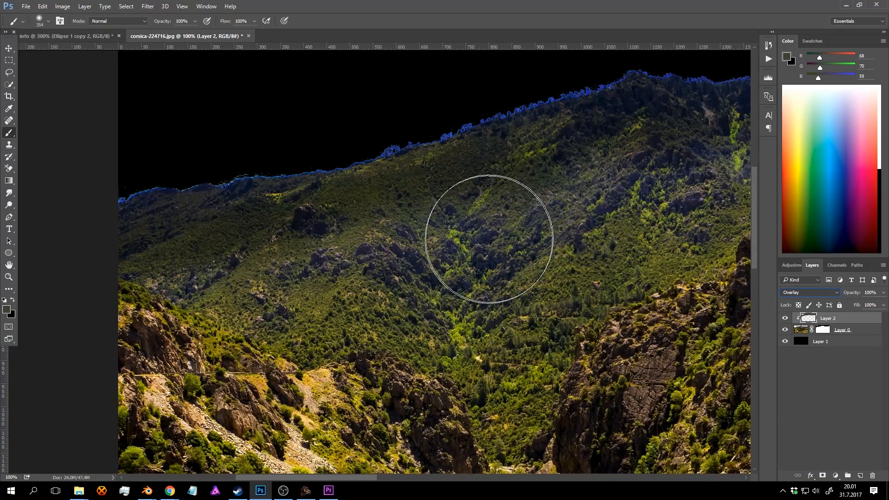
pyautogui.moveTo(487, 238); pyautogui.dragTo(300, 239)
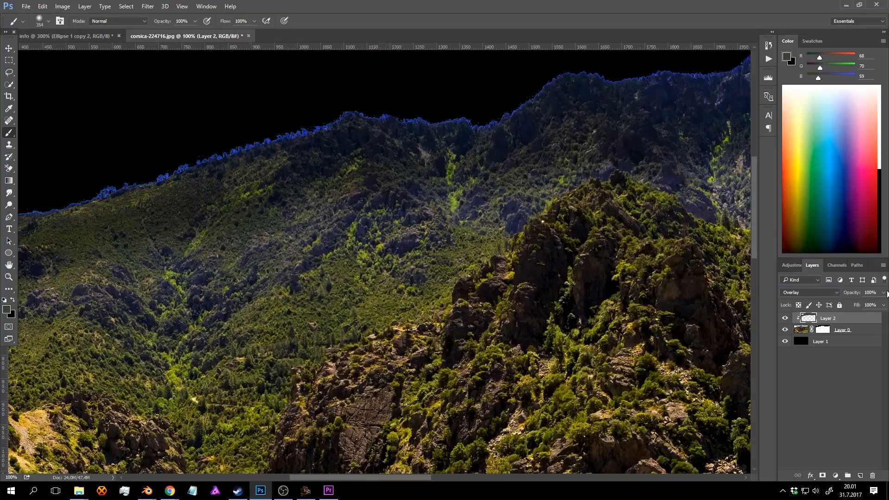
pyautogui.moveTo(837, 306); pyautogui.dragTo(857, 306)
pyautogui.press('z')
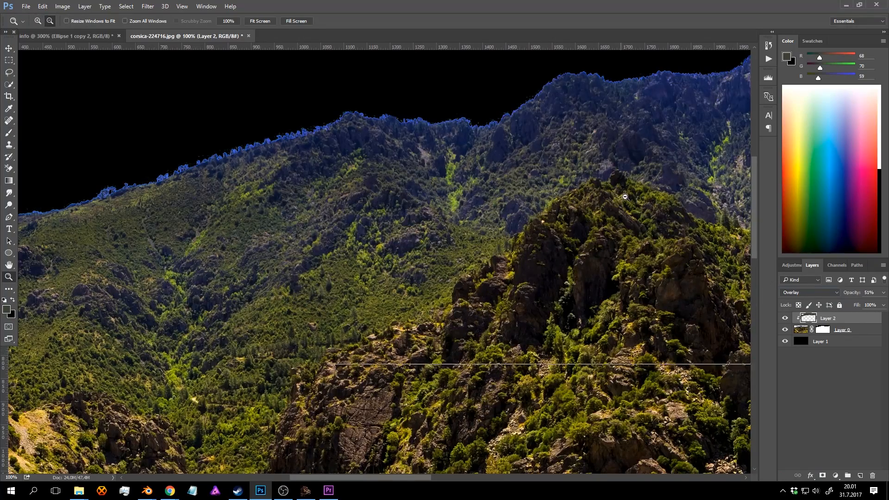
pyautogui.hotkey('ctrl', '-')
pyautogui.moveTo(631, 162); pyautogui.dragTo(519, 186)
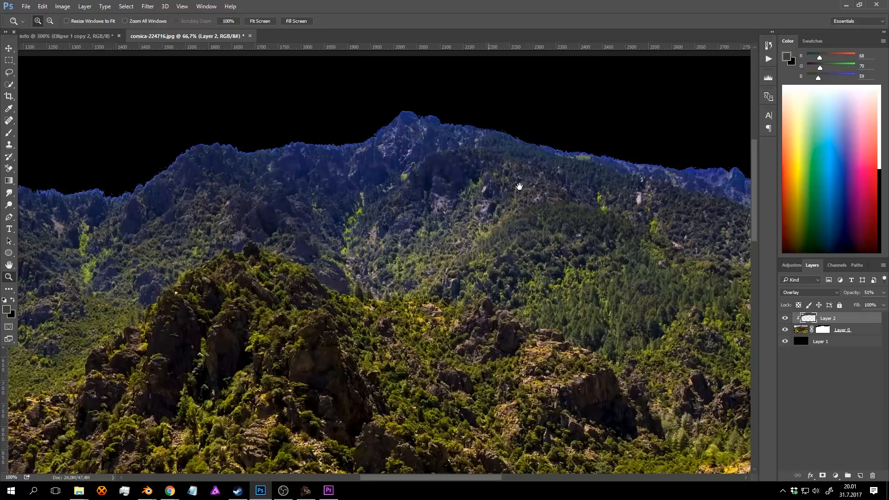
# Set the painted clipped layer's blend mode to Color and its opacity to 100%.
pyautogui.click(800, 293)
pyautogui.click(796, 465)
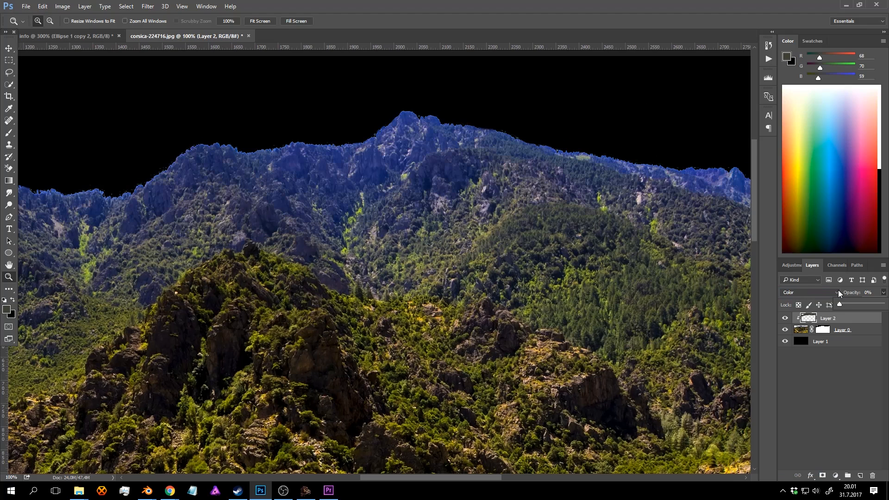
pyautogui.moveTo(838, 291); pyautogui.dragTo(850, 290)
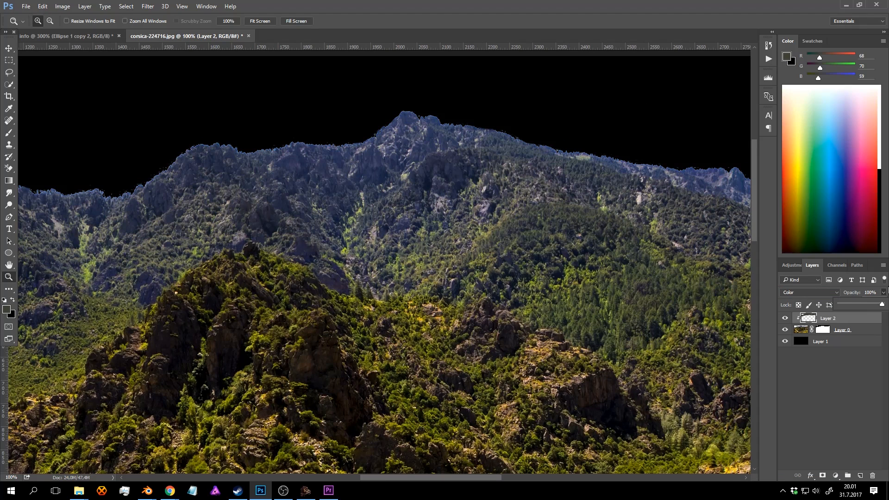
# Set the painted clipped layer's blend mode to Overlay and its opacity to 42%.
pyautogui.press('0')
pyautogui.click(819, 292)
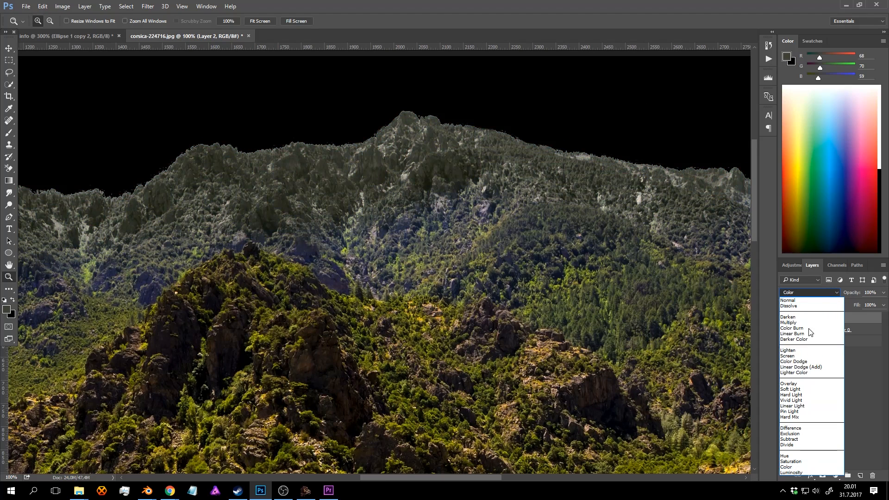
pyautogui.click(802, 384)
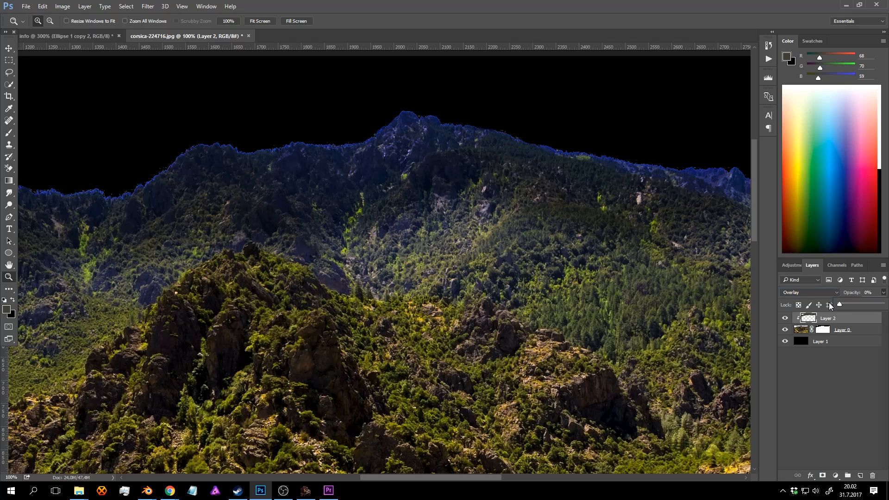
pyautogui.moveTo(831, 305); pyautogui.dragTo(858, 299)
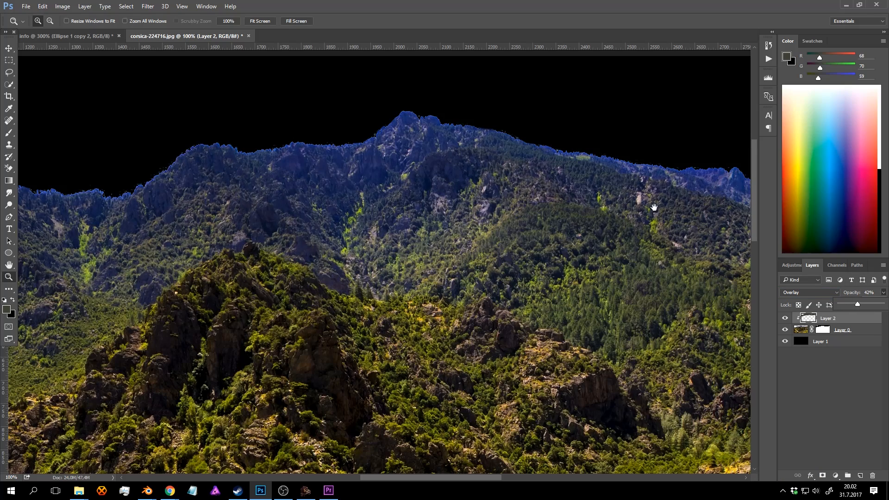
pyautogui.moveTo(654, 207); pyautogui.dragTo(408, 209)
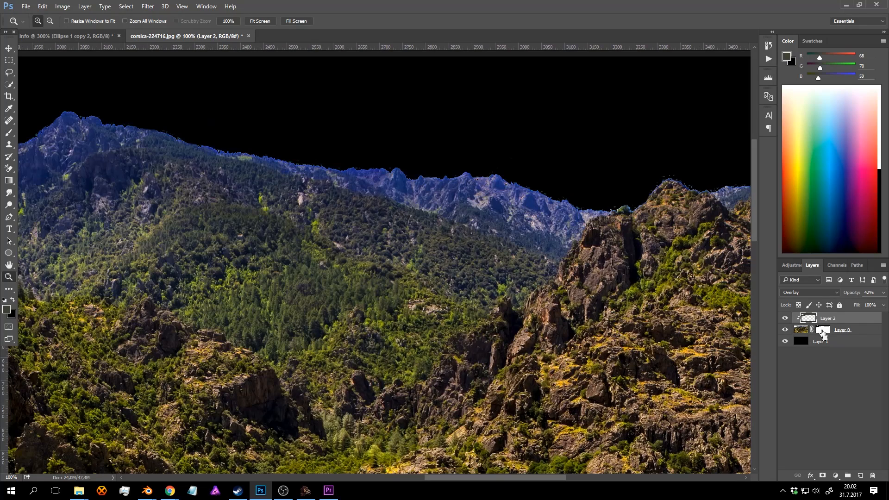
# Load the mountain photo layer's pixels as a selection and make that layer active.
pyautogui.keyDown('ctrl'); pyautogui.click(805, 329); pyautogui.keyUp('ctrl')
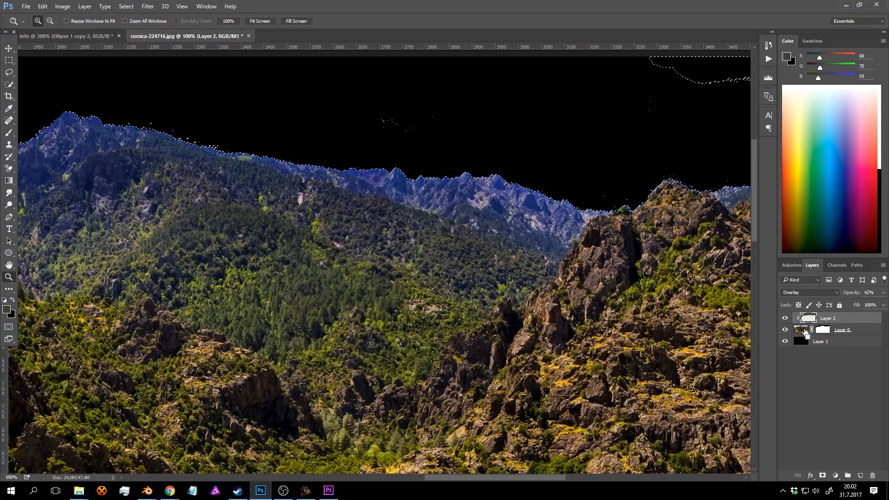
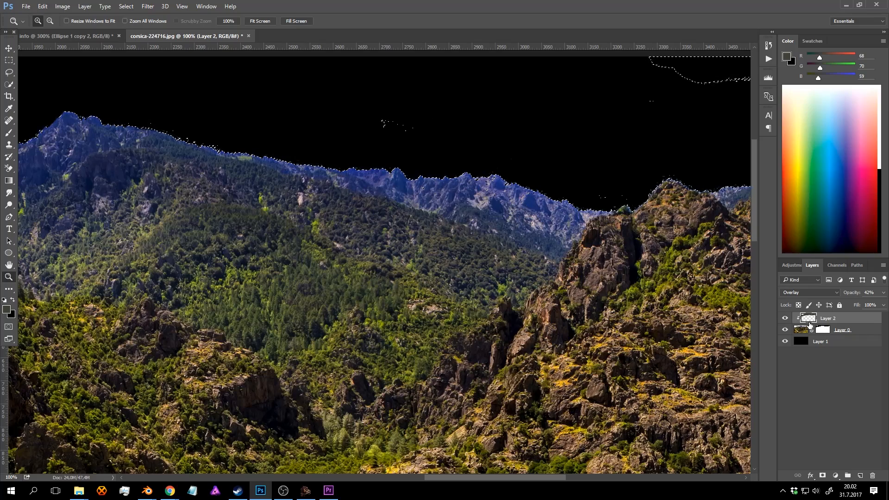
pyautogui.moveTo(681, 261); pyautogui.dragTo(526, 209)
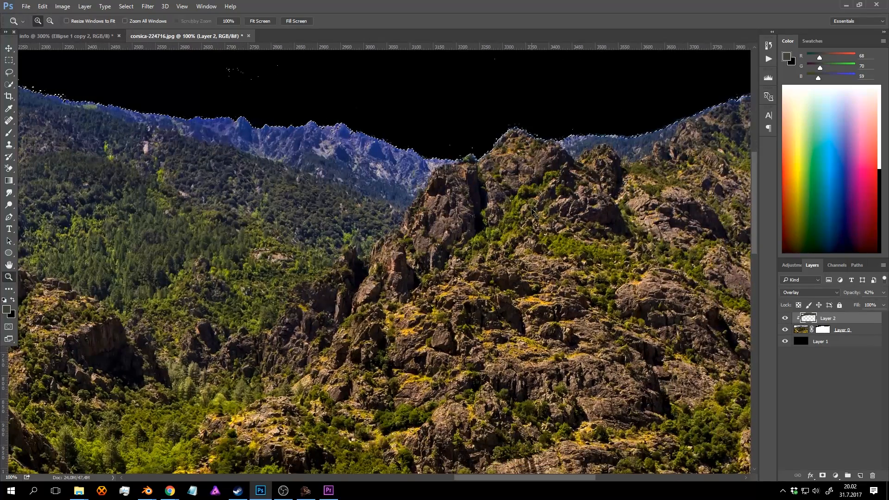
pyautogui.moveTo(640, 107); pyautogui.dragTo(513, 248)
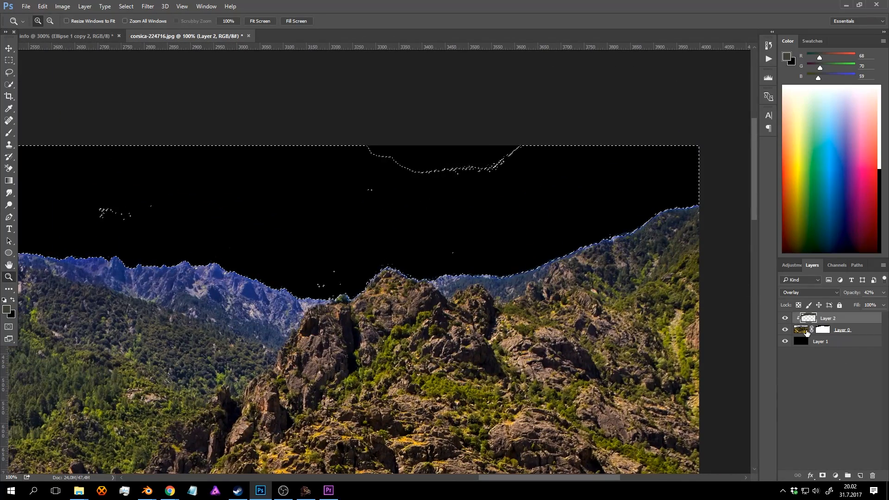
pyautogui.click(805, 330)
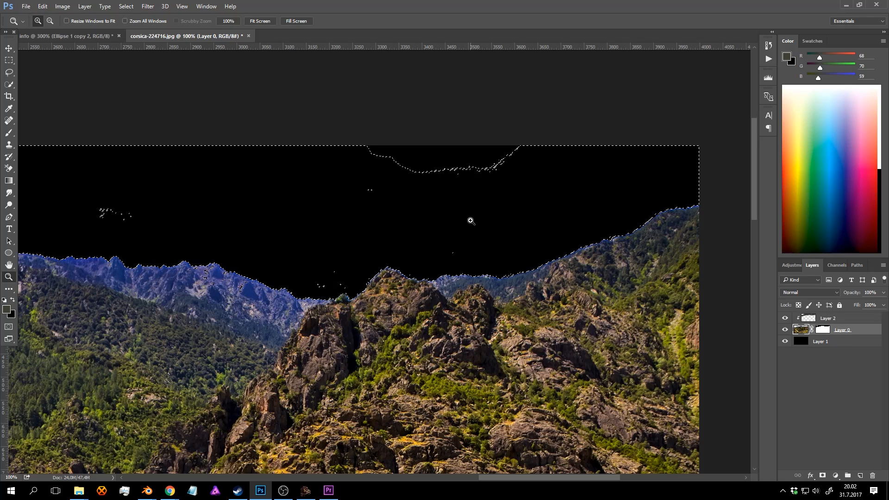
# Examine the cut-out skyline up close from the photo's right side across to the left hillside.
pyautogui.click(477, 264)
pyautogui.click(477, 263)
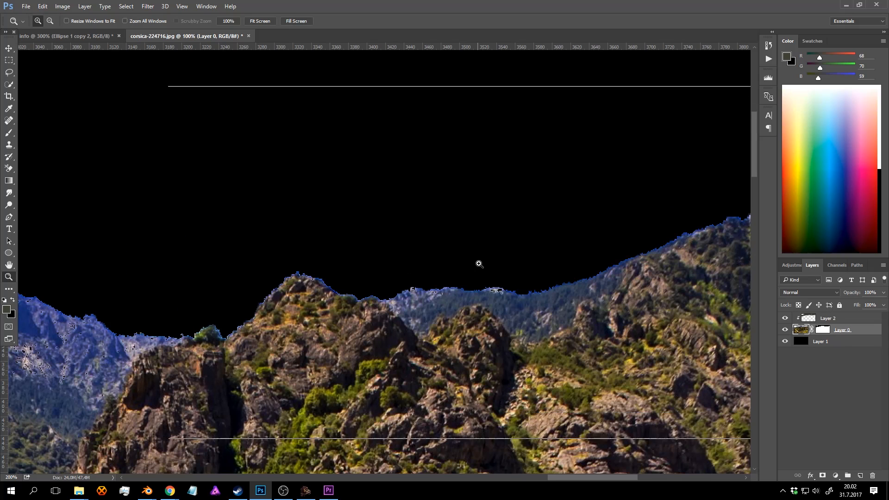
pyautogui.keyDown('alt'); pyautogui.click(472, 254); pyautogui.keyUp('alt')
pyautogui.keyDown('alt'); pyautogui.click(472, 253); pyautogui.keyUp('alt')
pyautogui.moveTo(262, 253); pyautogui.dragTo(546, 232)
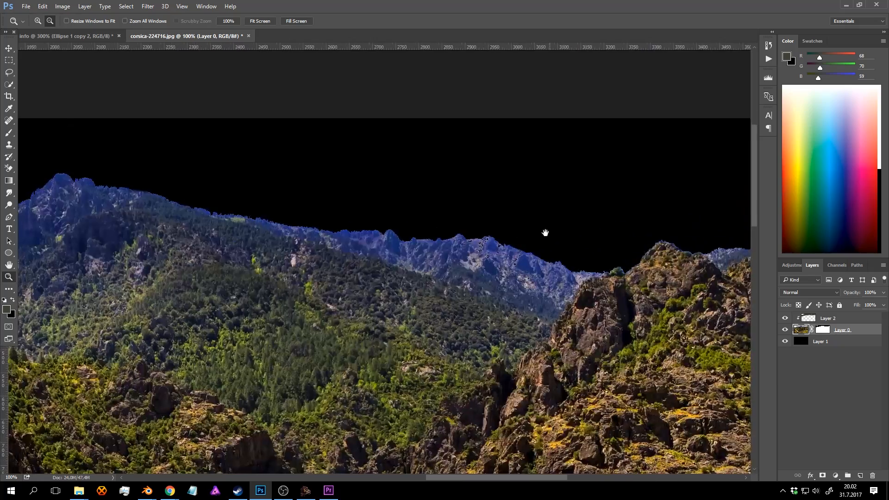
pyautogui.moveTo(284, 224); pyautogui.dragTo(512, 230)
pyautogui.click(315, 218)
pyautogui.moveTo(278, 222); pyautogui.dragTo(514, 176)
pyautogui.moveTo(274, 262); pyautogui.dragTo(491, 217)
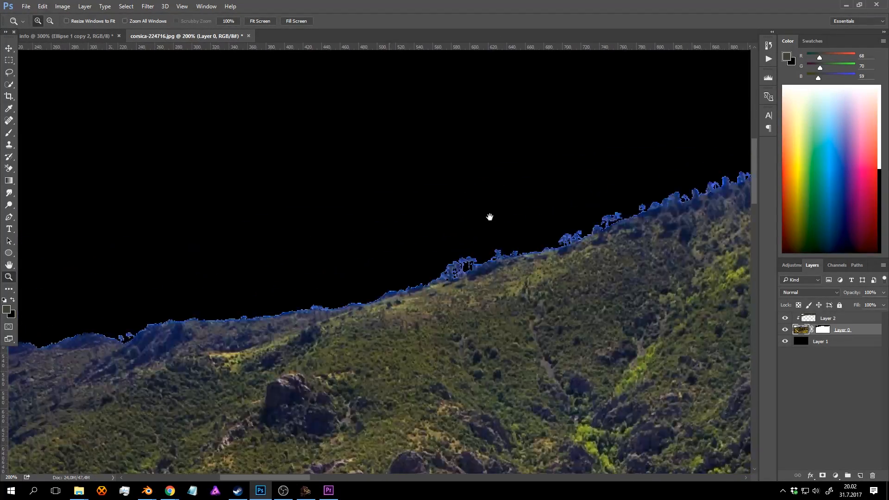
pyautogui.moveTo(359, 231); pyautogui.dragTo(550, 213)
pyautogui.moveTo(456, 235); pyautogui.dragTo(521, 212)
pyautogui.keyDown('alt'); pyautogui.click(550, 192); pyautogui.keyUp('alt')
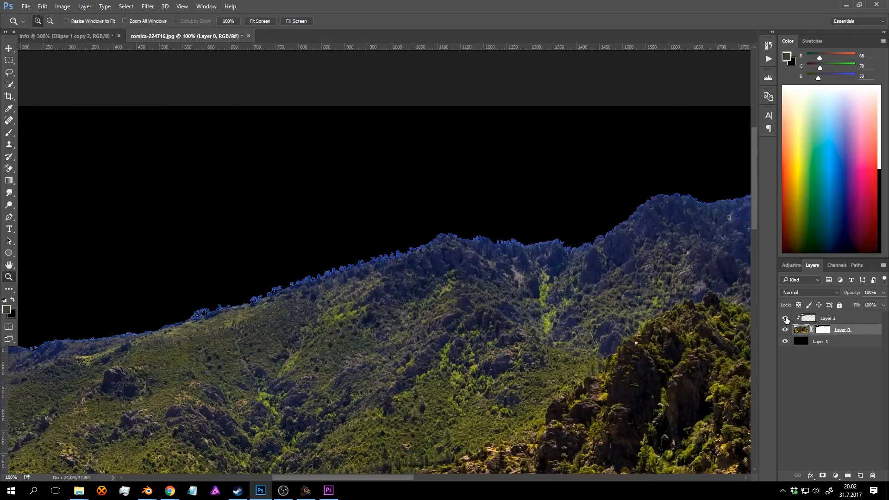
# Toggle the painted clipped layer off and on to compare the ridge colour.
pyautogui.click(785, 318)
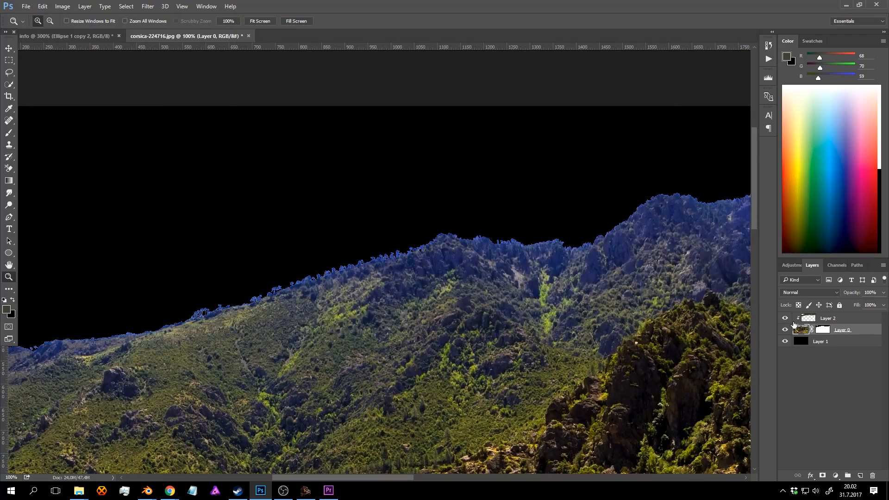
pyautogui.click(784, 319)
pyautogui.moveTo(556, 203); pyautogui.dragTo(359, 202)
# Add a new layer and place it beneath the mountain photo layer.
pyautogui.moveTo(419, 200); pyautogui.dragTo(563, 158)
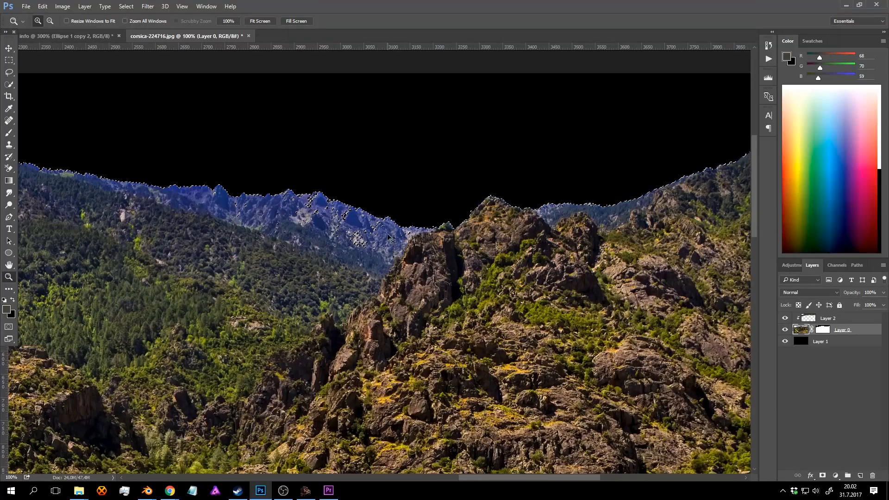
pyautogui.click(367, 227)
pyautogui.click(364, 227)
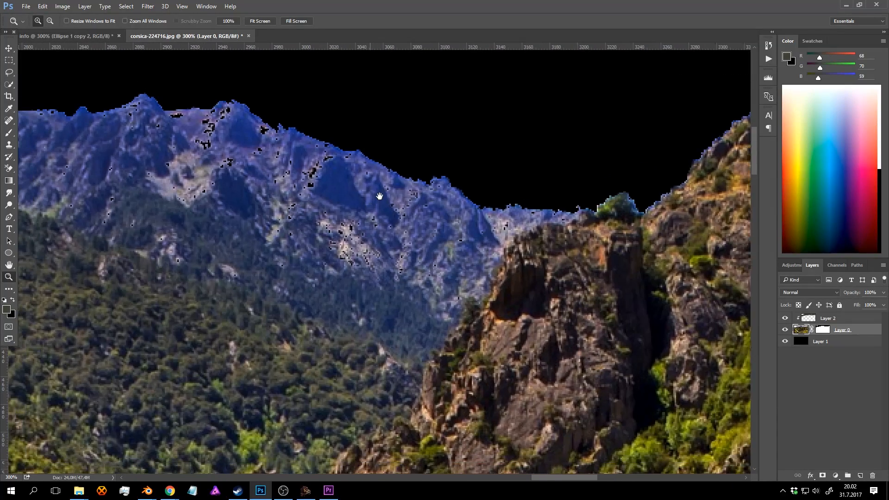
pyautogui.click(859, 476)
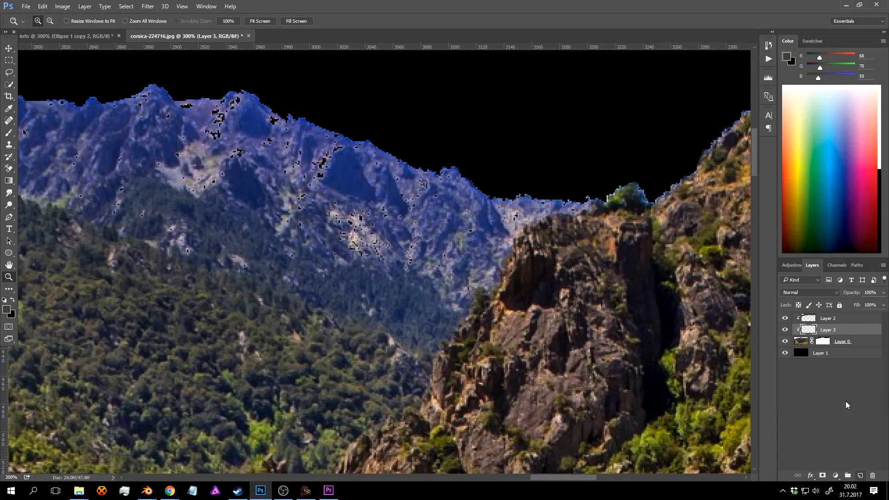
pyautogui.moveTo(830, 333); pyautogui.dragTo(829, 345)
# Sample the bluish ridge colour, try filling the holes with a soft 80 px brush, and undo the stroke.
pyautogui.press('b')
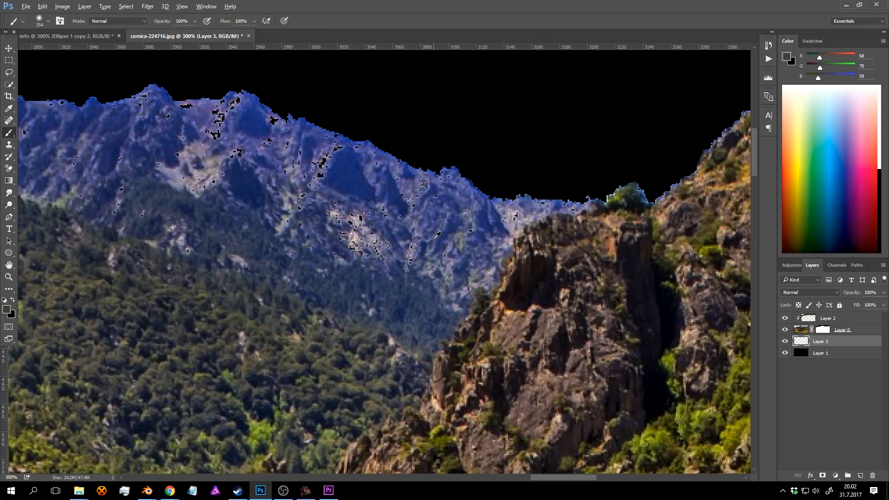
pyautogui.keyDown('alt'); pyautogui.click(452, 247); pyautogui.keyUp('alt')
pyautogui.rightClick(457, 255)
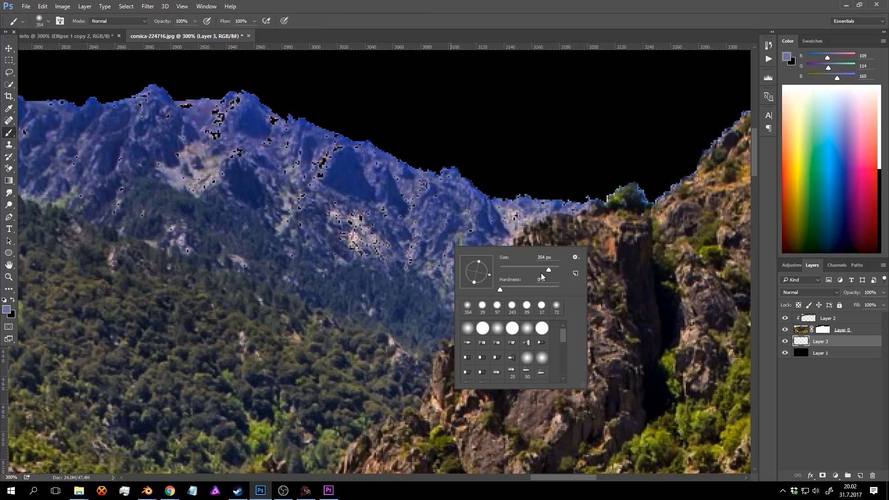
pyautogui.click(387, 250)
pyautogui.moveTo(296, 186); pyautogui.dragTo(307, 200)
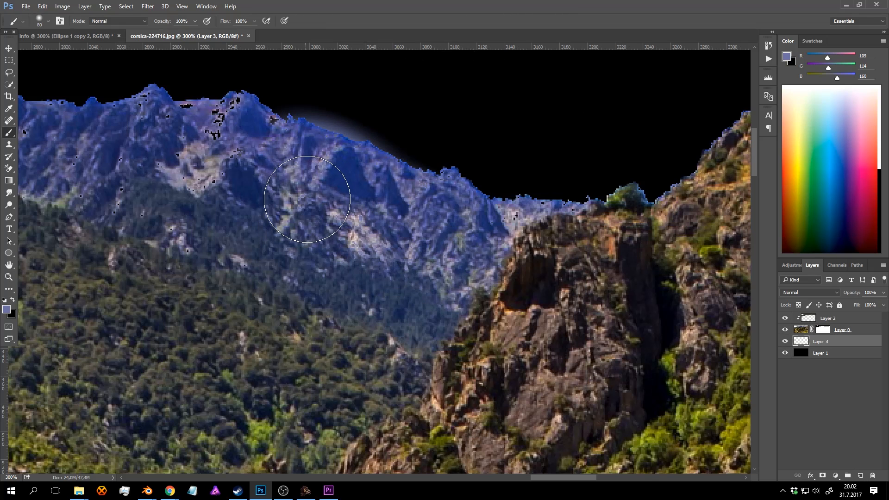
pyautogui.hotkey('ctrl', 'z')
# Set the brush to 78 px with 95% hardness and paint behind the holes in the distant rocky ridge.
pyautogui.rightClick(344, 192)
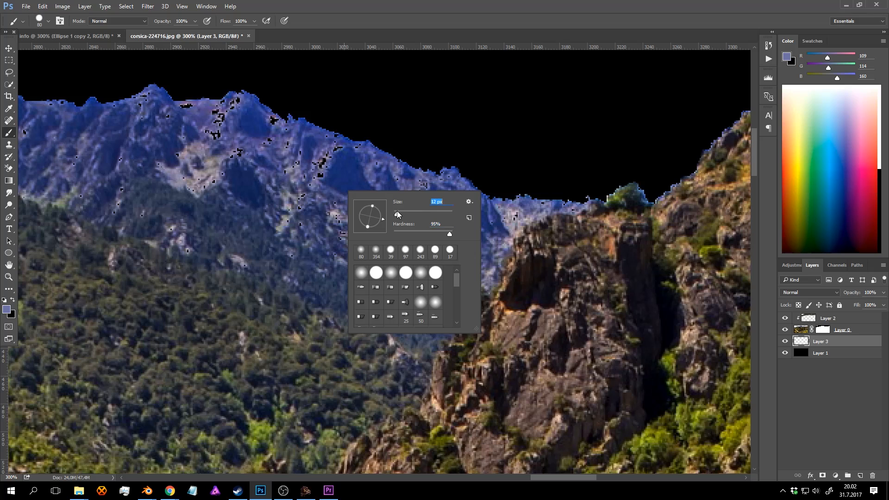
pyautogui.click(339, 212)
pyautogui.rightClick(390, 251)
pyautogui.click(455, 272)
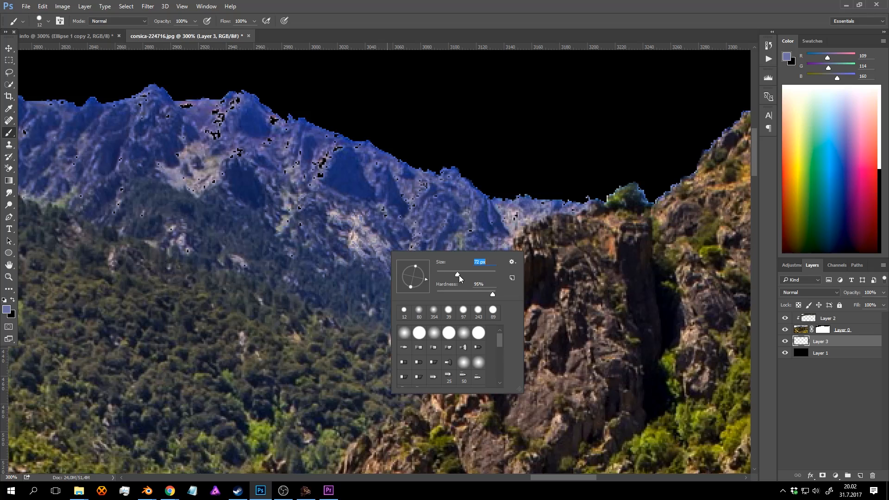
pyautogui.click(384, 239)
pyautogui.moveTo(384, 243); pyautogui.dragTo(411, 235)
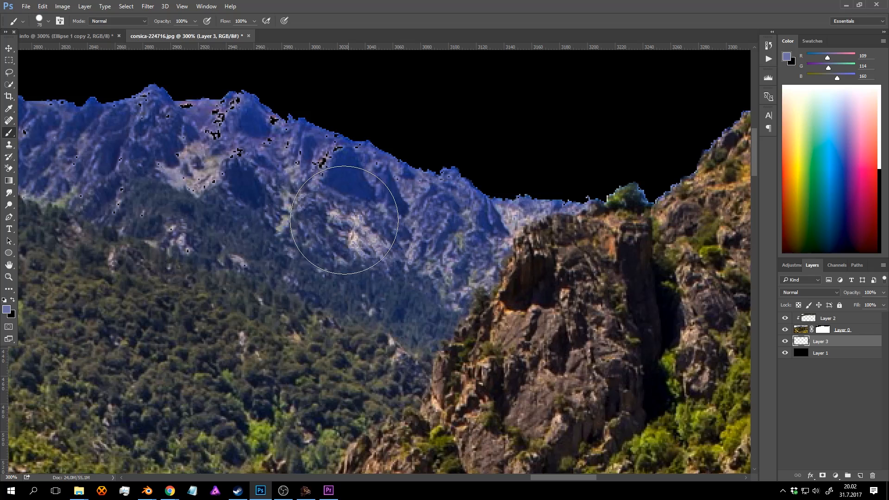
pyautogui.moveTo(348, 204)
pyautogui.mouseDown()
pyautogui.moveTo(279, 205)
pyautogui.moveTo(226, 184)
pyautogui.mouseUp()
pyautogui.moveTo(249, 184); pyautogui.dragTo(333, 221)
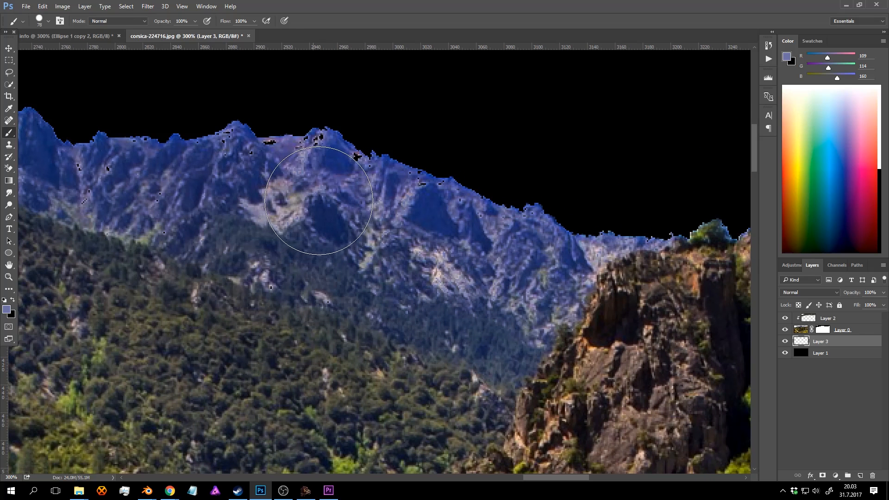
# Reduce the brush to 39 px and fill the remaining small holes just below the ridge's skyline.
pyautogui.rightClick(362, 224)
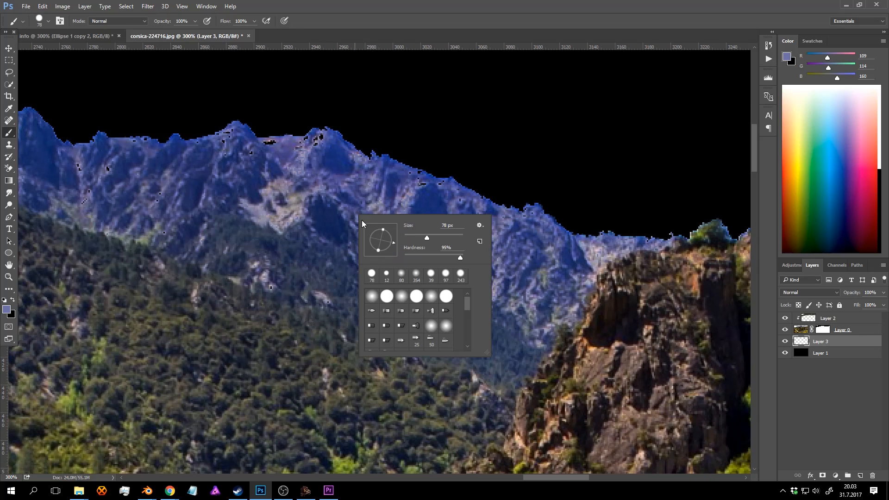
pyautogui.click(422, 205)
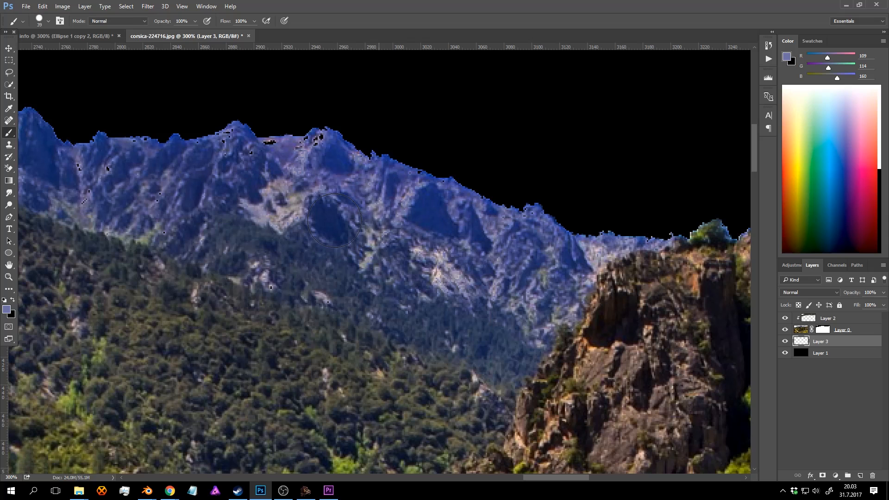
pyautogui.moveTo(268, 204); pyautogui.dragTo(388, 277)
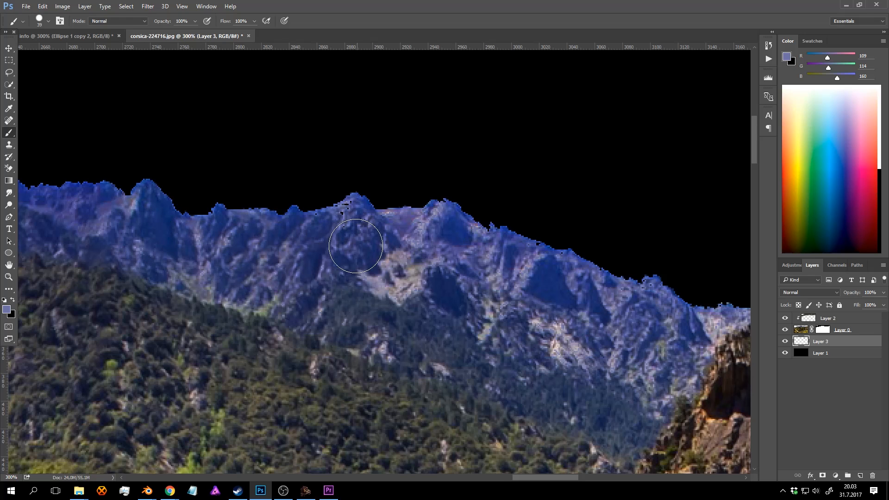
pyautogui.moveTo(284, 252); pyautogui.dragTo(387, 245)
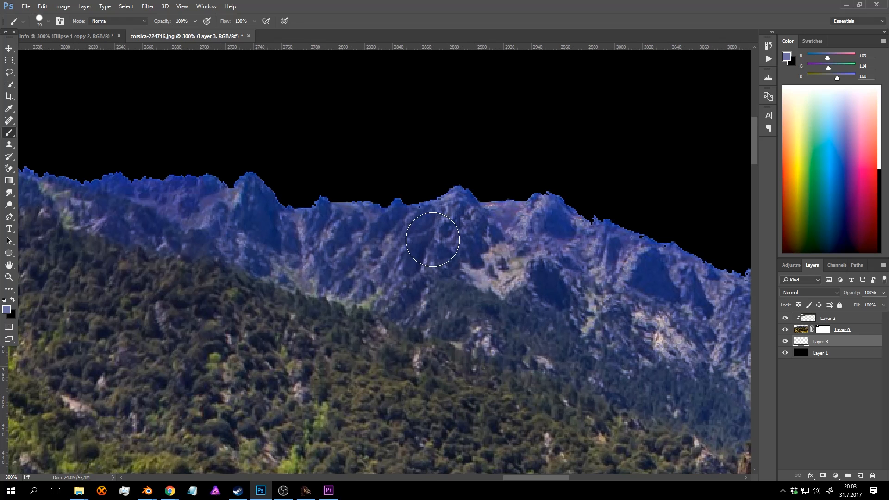
# Check the rest of the skyline for holes across to the photo's left edge.
pyautogui.moveTo(298, 234); pyautogui.dragTo(593, 248)
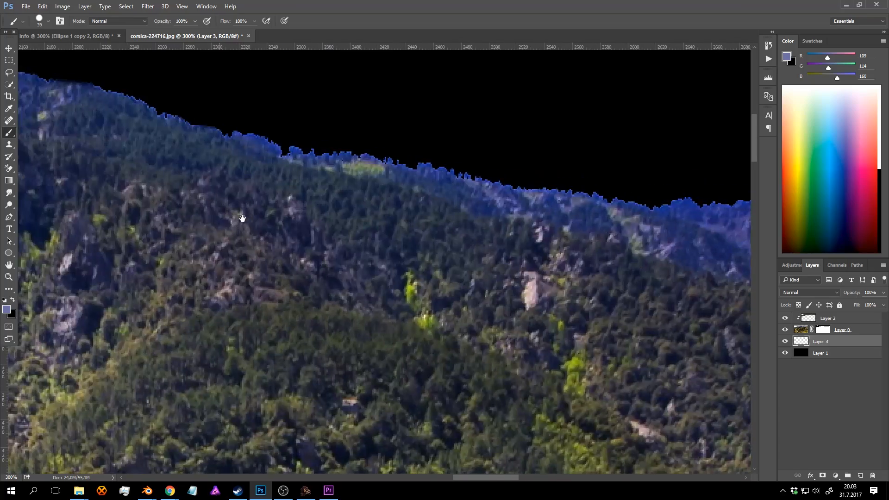
pyautogui.moveTo(240, 217); pyautogui.dragTo(745, 111)
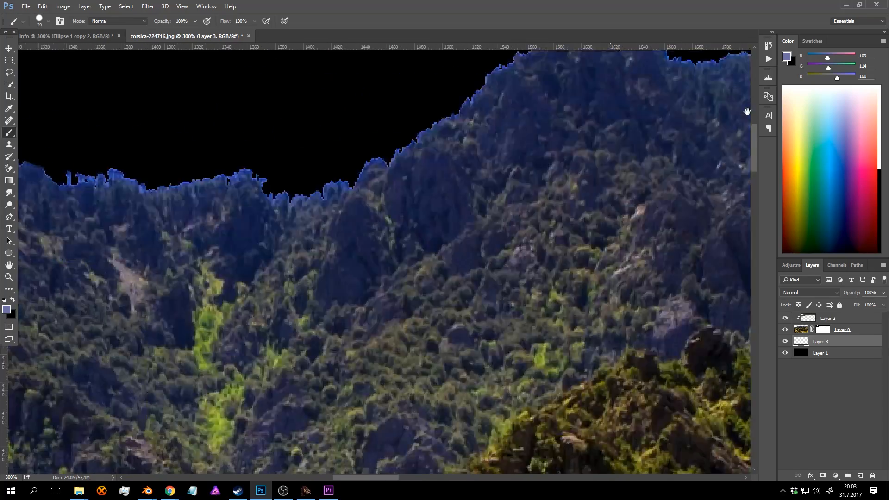
pyautogui.moveTo(629, 193); pyautogui.dragTo(675, 171)
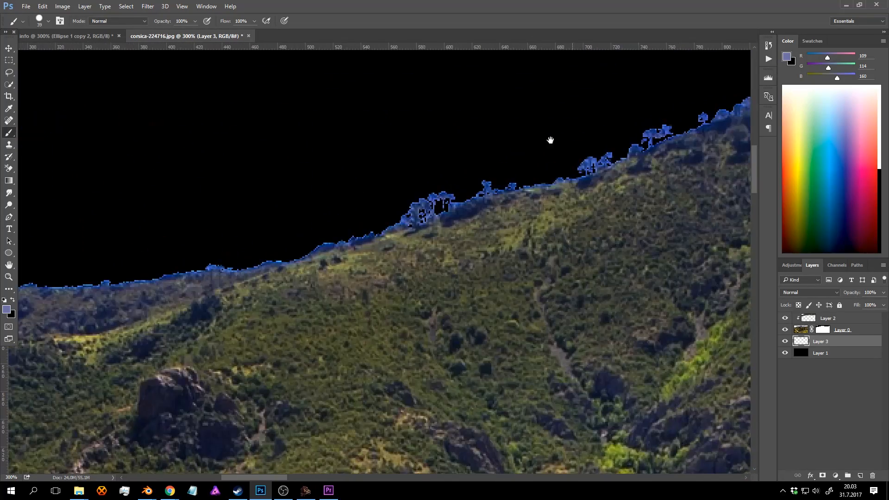
pyautogui.press('z')
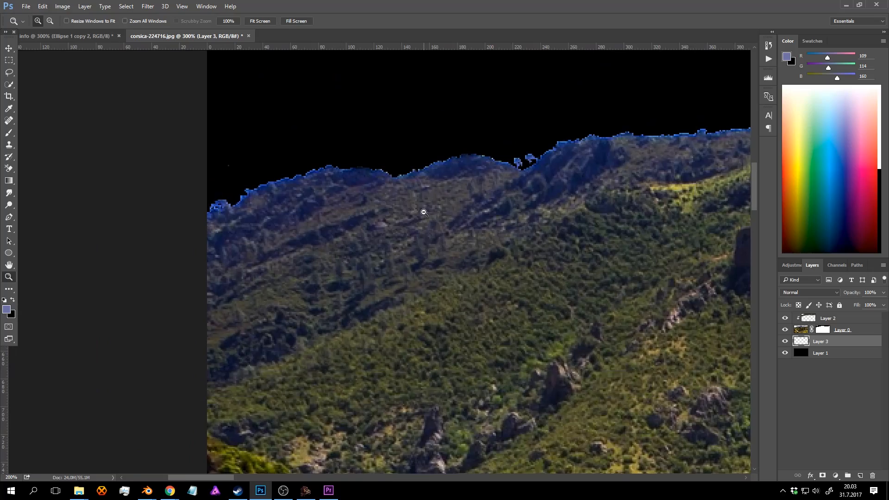
pyautogui.keyDown('alt'); pyautogui.click(566, 246); pyautogui.keyUp('alt')
pyautogui.moveTo(722, 257); pyautogui.dragTo(296, 257)
pyautogui.keyDown('alt'); pyautogui.click(647, 224); pyautogui.keyUp('alt')
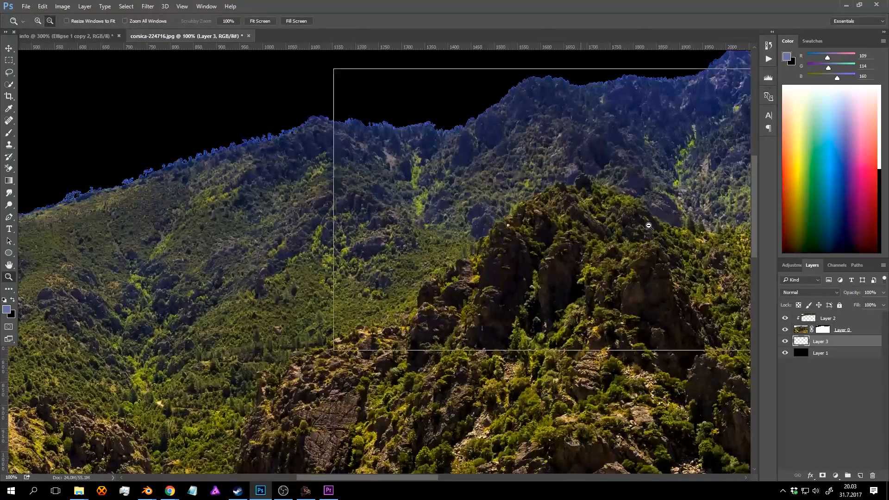
# Hide the black backdrop layer so the sky area is transparent.
pyautogui.moveTo(669, 236); pyautogui.dragTo(469, 197)
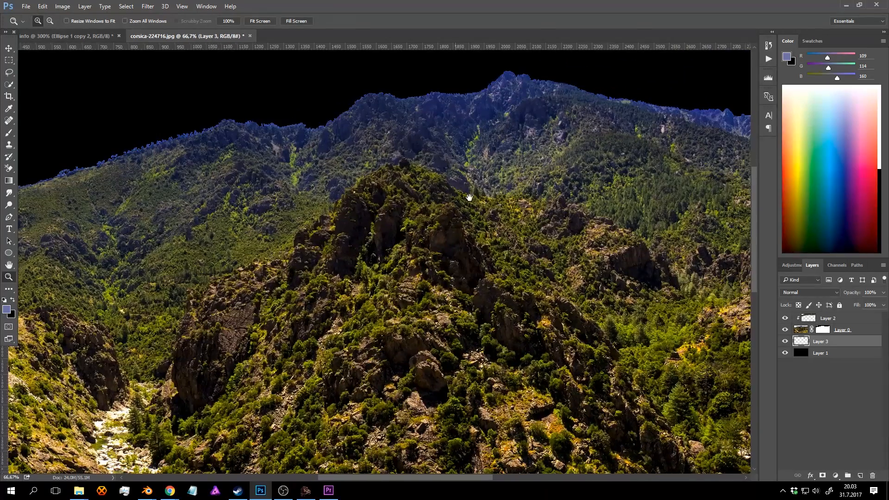
pyautogui.click(784, 353)
pyautogui.keyDown('alt'); pyautogui.click(570, 220); pyautogui.keyUp('alt')
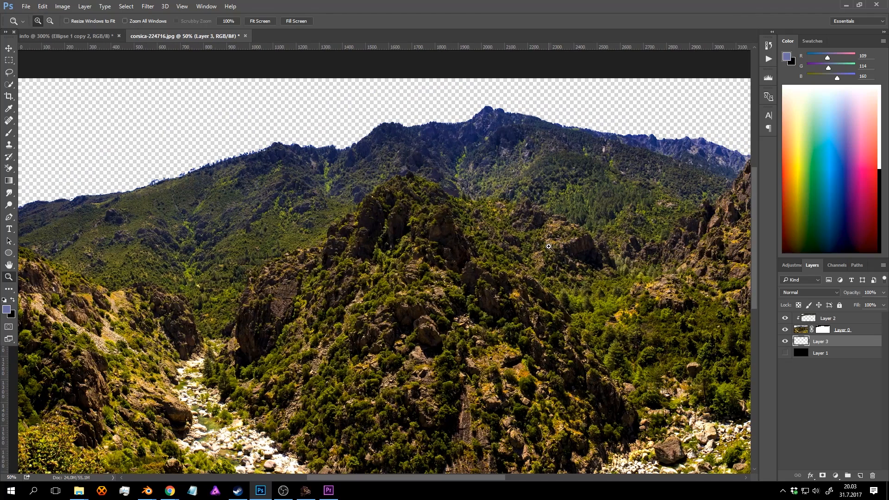
# Prepare to save a copy of the cut-out as PNG in assettikokoelmat\tekstuureita\backdrops on the D: drive.
pyautogui.hotkey('ctrl', 'shift', 's')
pyautogui.click(158, 215)
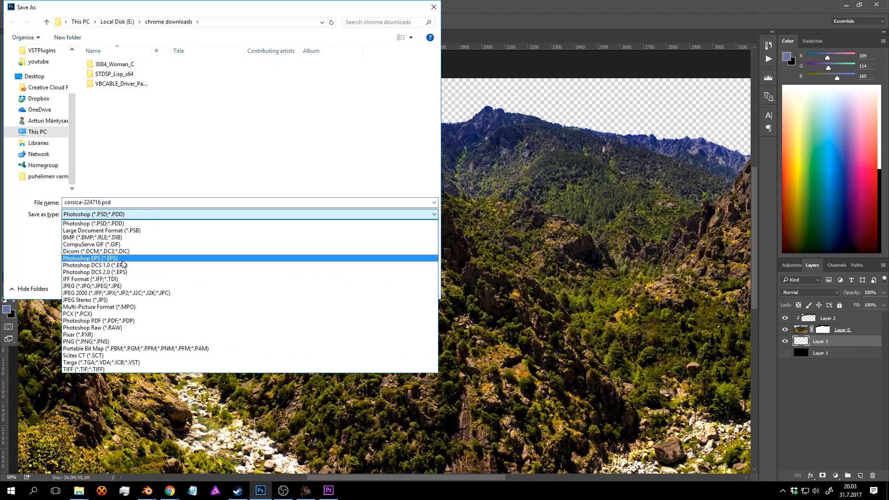
pyautogui.click(118, 341)
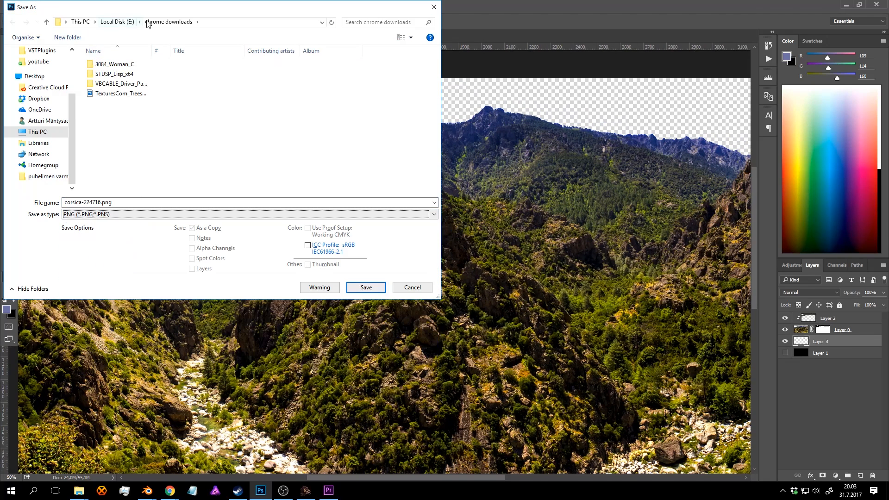
pyautogui.click(40, 132)
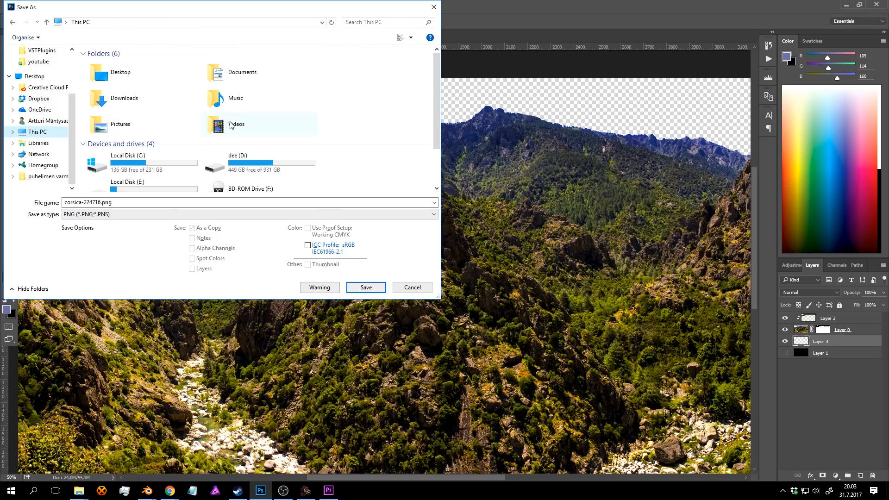
pyautogui.doubleClick(237, 167)
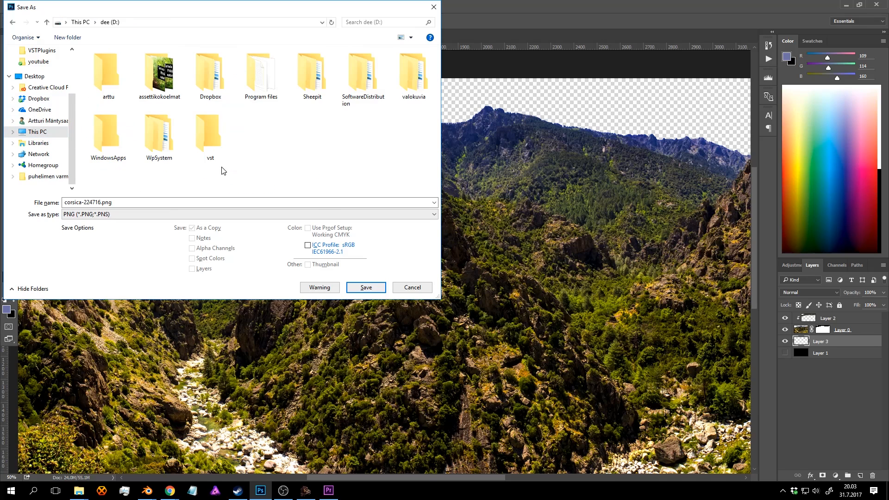
pyautogui.doubleClick(162, 86)
pyautogui.write('te')
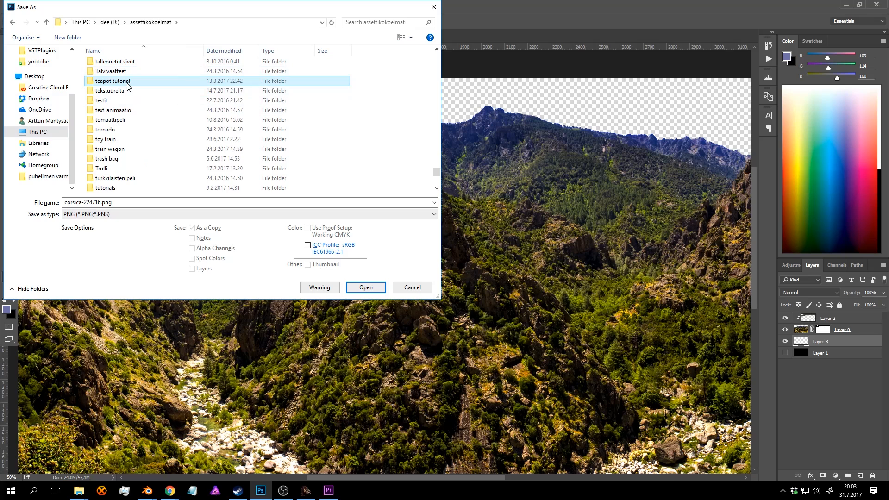
pyautogui.write('k')
pyautogui.press('Return')
pyautogui.doubleClick(156, 77)
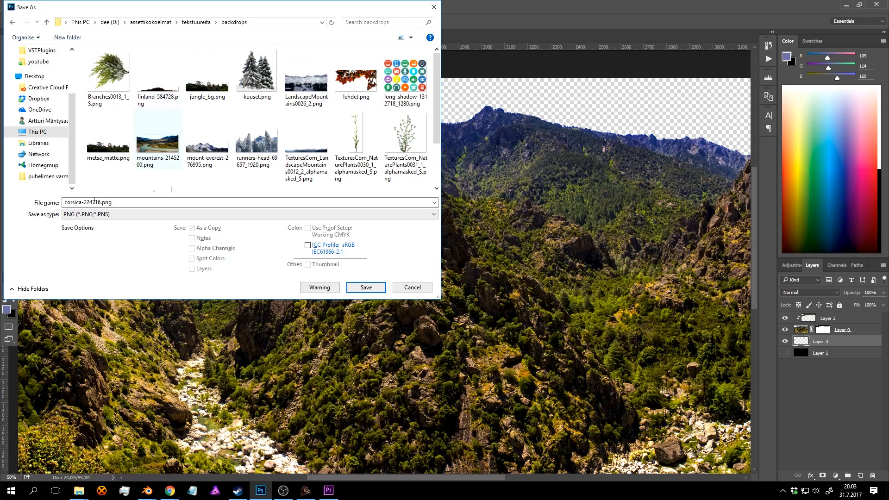
# Save the image as corsica-224716.png with smallest/slow compression and no interlacing.
pyautogui.tripleClick(88, 200)
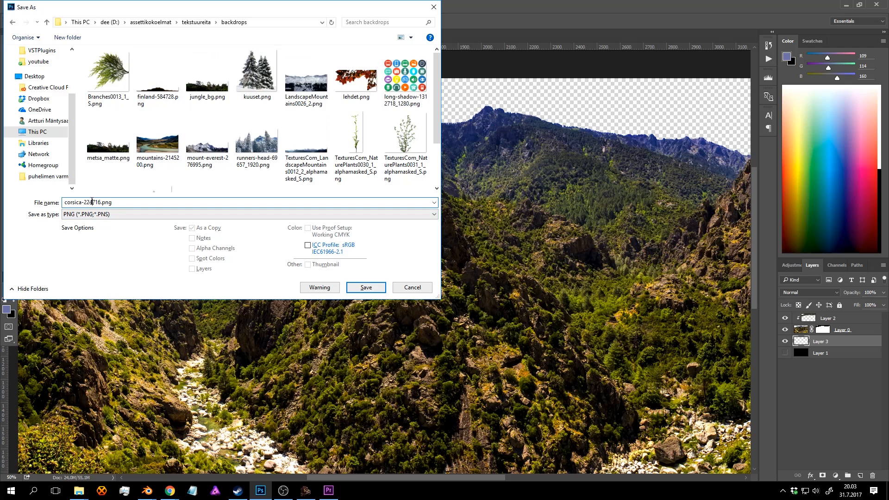
pyautogui.click(366, 288)
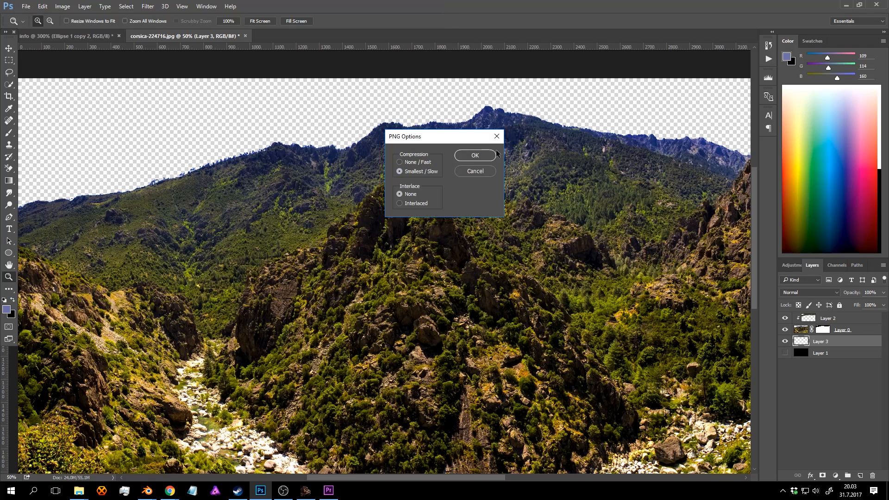
pyautogui.click(475, 155)
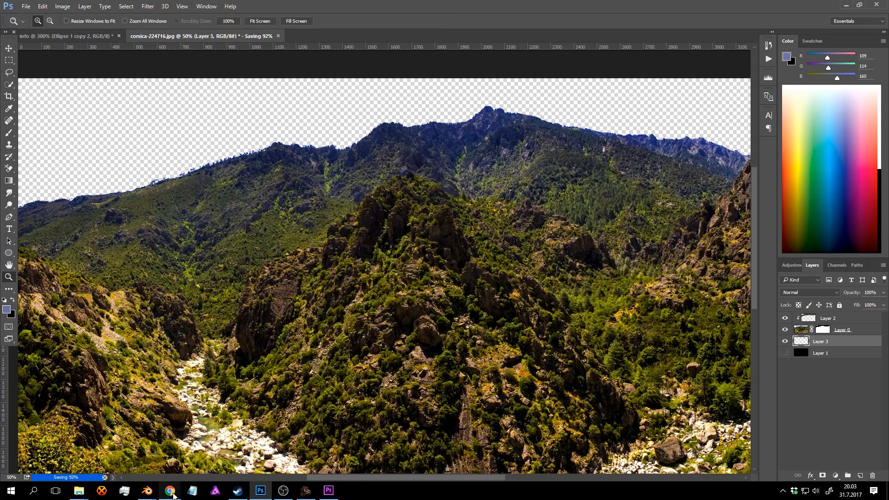
# Switch to the landscape.blend window in Blender and import corsica-224716.png from the backdrops folder as an image plane.
pyautogui.moveTo(154, 494)
pyautogui.click(180, 453)
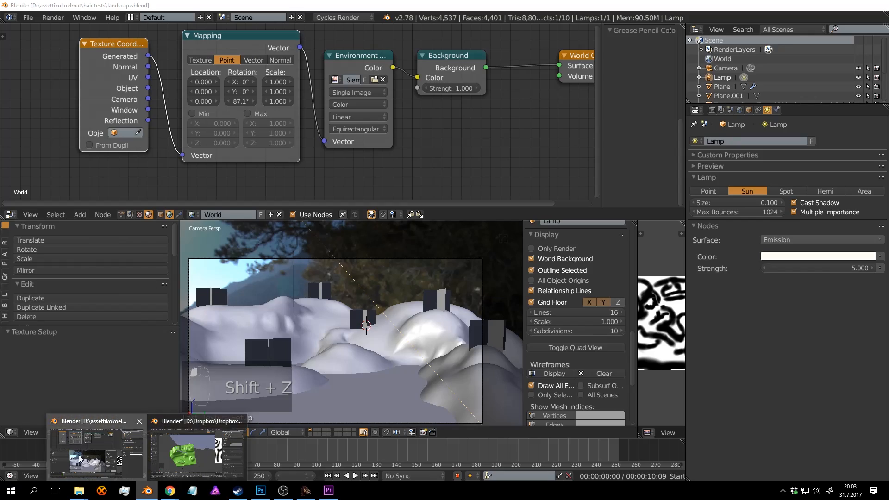
pyautogui.scroll(-4, 455, 286)
pyautogui.moveTo(424, 291); pyautogui.dragTo(368, 267, button='middle')
pyautogui.press('s')
pyautogui.click(413, 315)
pyautogui.scroll(3, 355, 281)
pyautogui.hotkey('shift', 'a')
pyautogui.moveTo(367, 268)
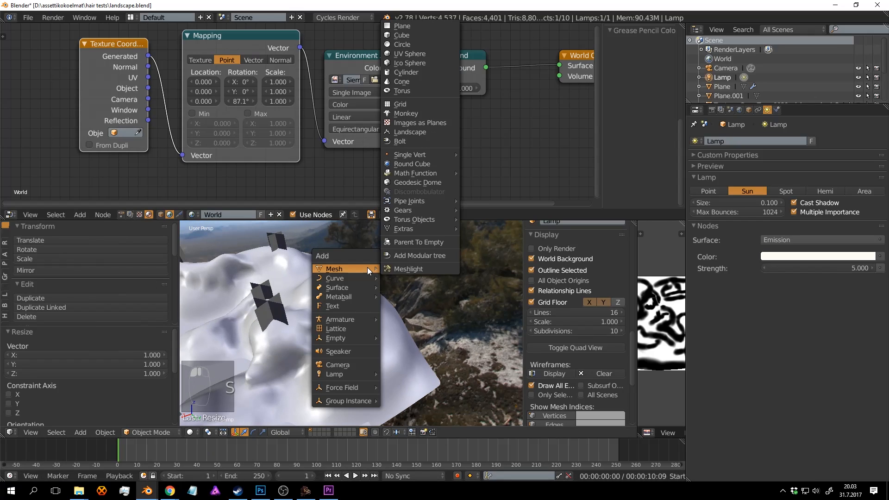
pyautogui.click(421, 124)
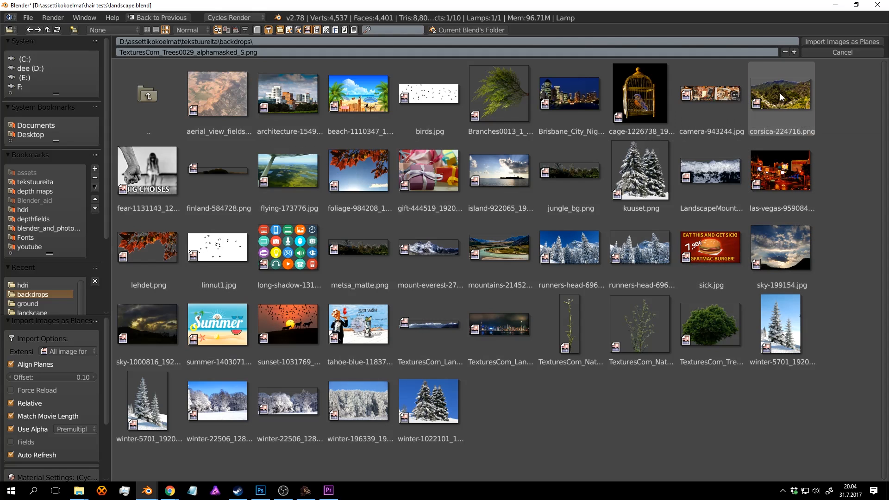
pyautogui.press('Return')
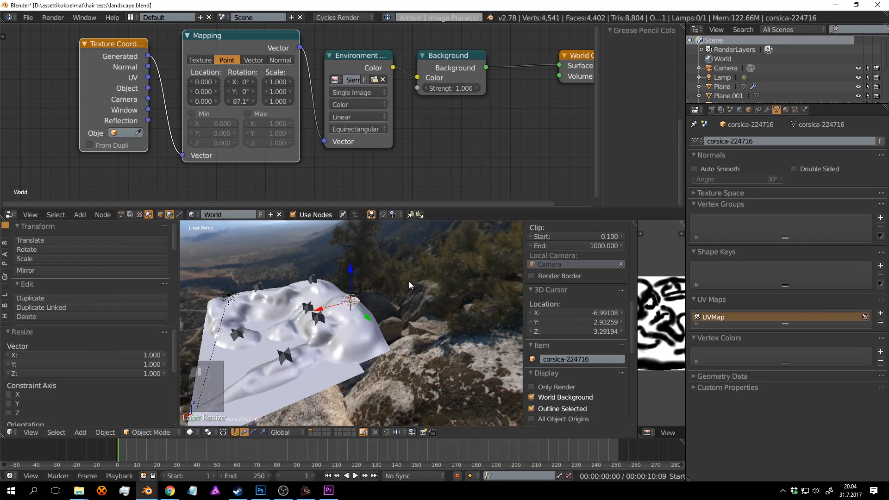
# Rotate the imported mountain plane 90° about the X axis and 90° about the global Z axis.
pyautogui.write('90')
pyautogui.press('Return')
pyautogui.press('r')
pyautogui.press('z')
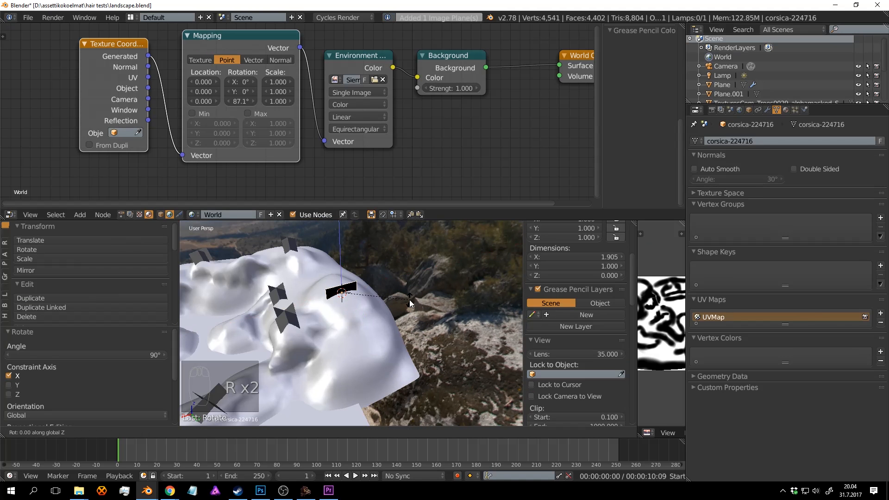
pyautogui.write('90')
pyautogui.press('Return')
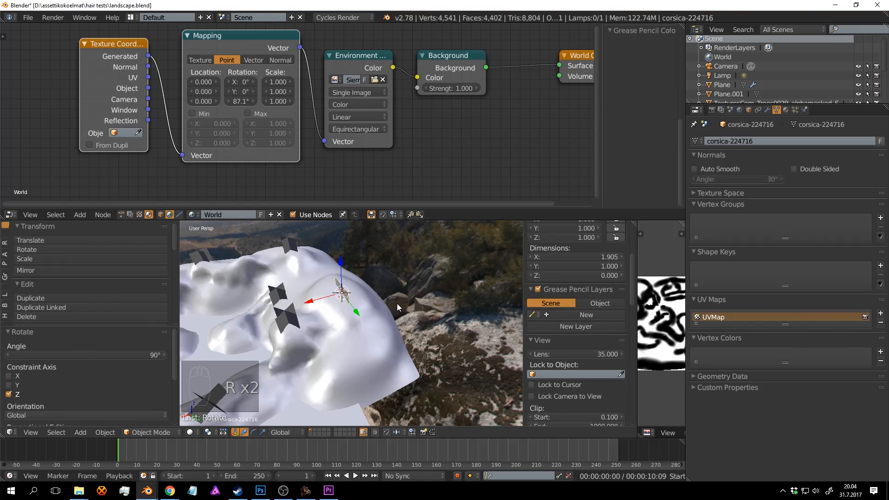
# Scale the mountain plane up about 7.9 times and save the file.
pyautogui.moveTo(409, 299); pyautogui.dragTo(380, 301, button='middle')
pyautogui.press('s')
pyautogui.click(234, 309)
pyautogui.hotkey('ctrl', 's')
pyautogui.click(235, 309)
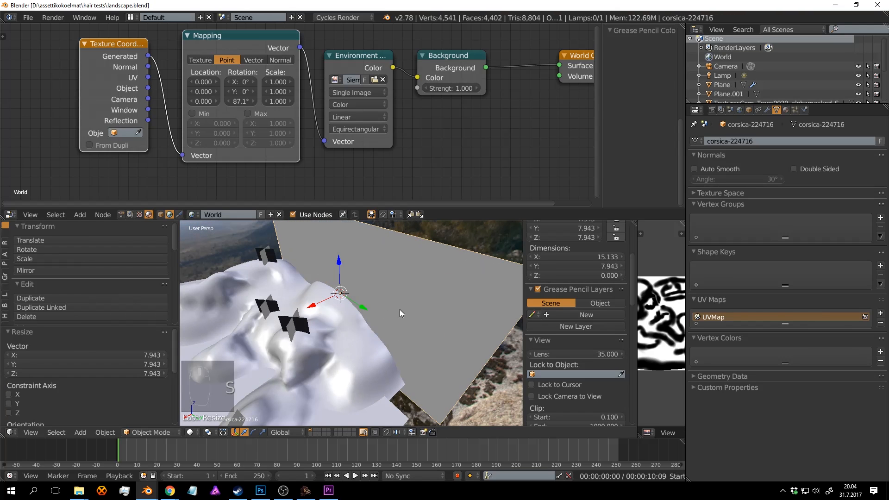
# In camera view, move the mountain plane about -8.2 along Y, rotate it about 24° around Z, and save.
pyautogui.press('KP_0')
pyautogui.scroll(1, 430, 311)
pyautogui.moveTo(444, 307); pyautogui.dragTo(356, 309)
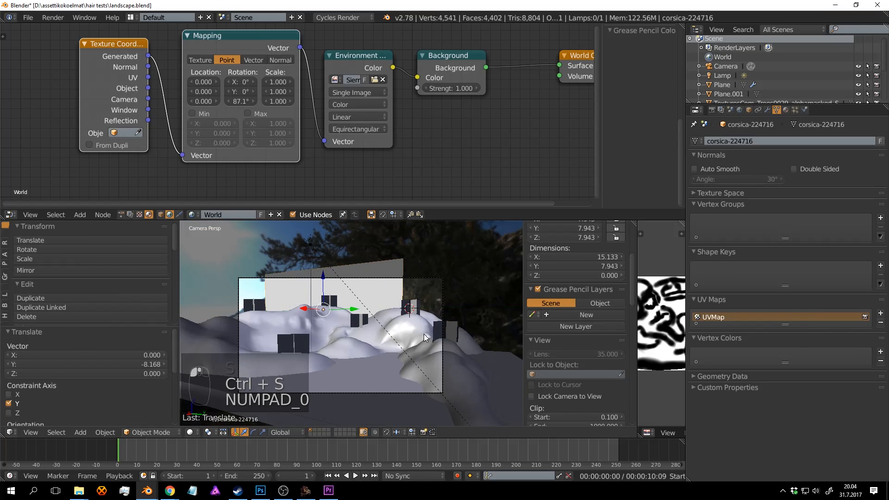
pyautogui.press('r')
pyautogui.press('z')
pyautogui.click(435, 294)
pyautogui.hotkey('ctrl', 's')
pyautogui.click(434, 295)
# Enlarge the mountain plane about 1.58 times and lower it about 3 units along Z to fill the background.
pyautogui.press('s')
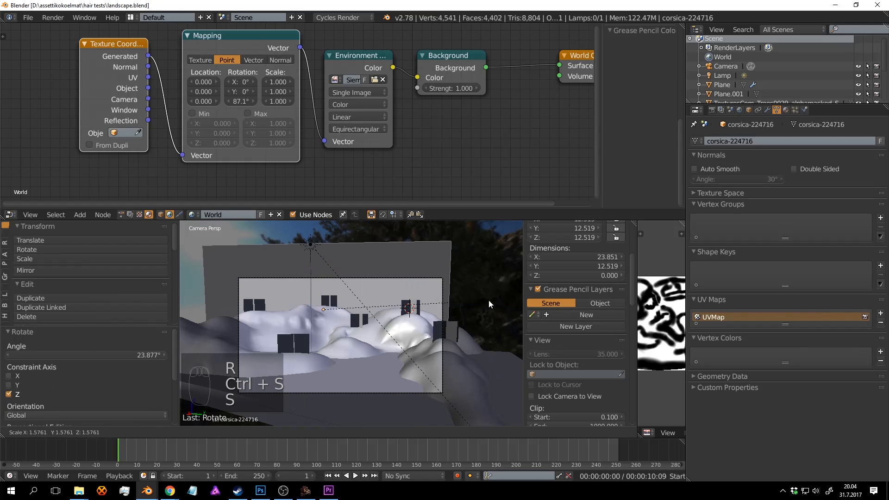
pyautogui.click(488, 301)
pyautogui.press('g')
pyautogui.press('z')
pyautogui.click(479, 325)
# Preview the mountain backdrop in the rendered camera view, save the file, and return to solid shading.
pyautogui.hotkey('shift', 'z')
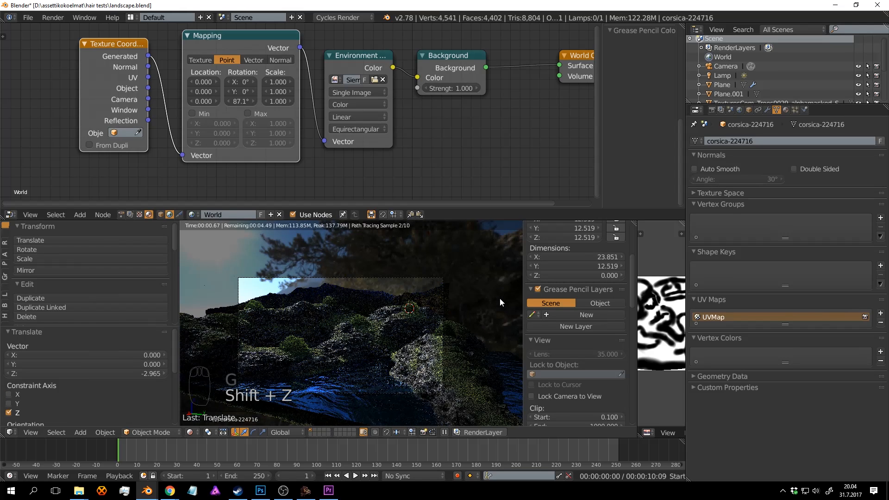
pyautogui.hotkey('ctrl', 's')
pyautogui.click(466, 280)
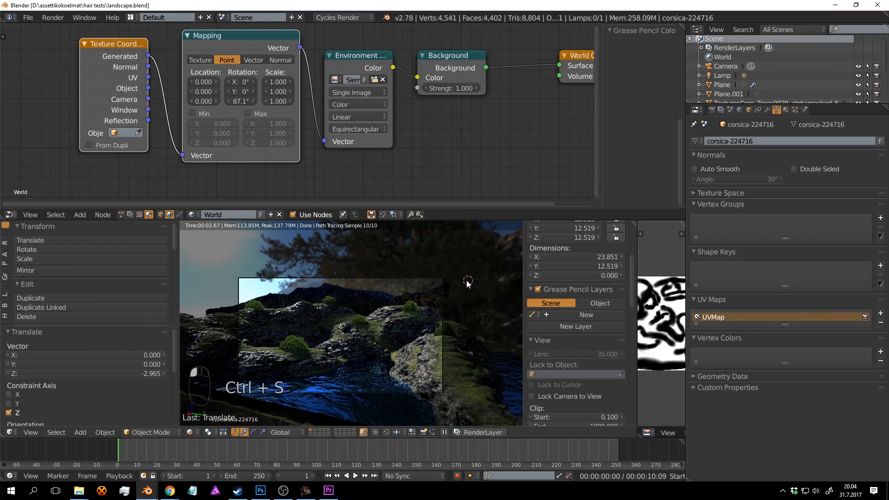
pyautogui.hotkey('ctrl', 's')
pyautogui.hotkey('shift', 'z')
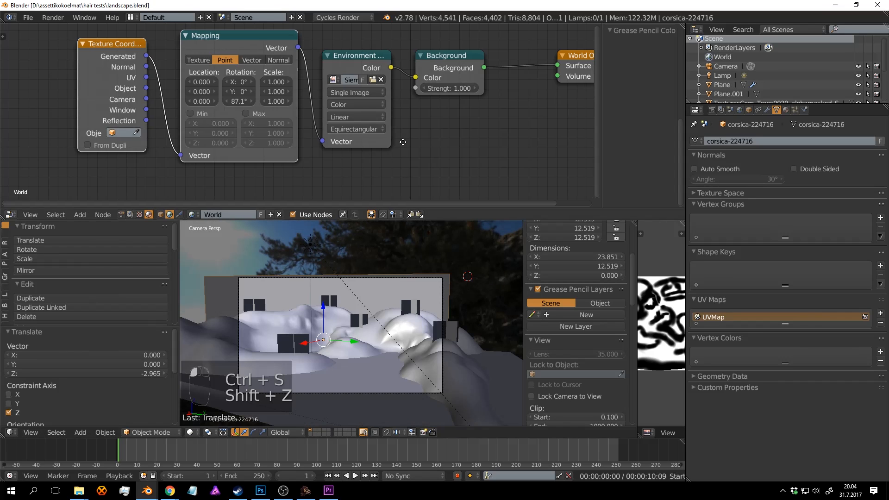
# Show the mountain plane's material nodes and move the Material Output and Mix Shader nodes away from the others to make room.
pyautogui.scroll(3, 370, 105)
pyautogui.scroll(-2, 370, 106)
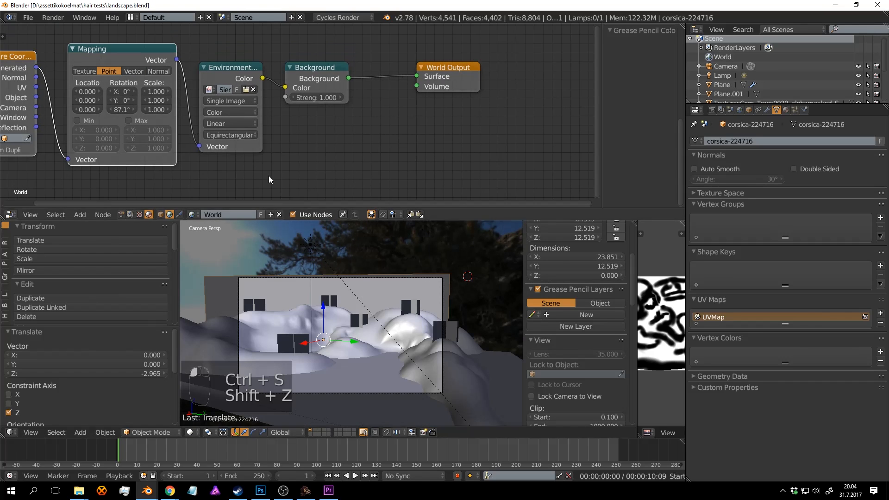
pyautogui.click(160, 215)
pyautogui.moveTo(404, 82); pyautogui.dragTo(491, 79)
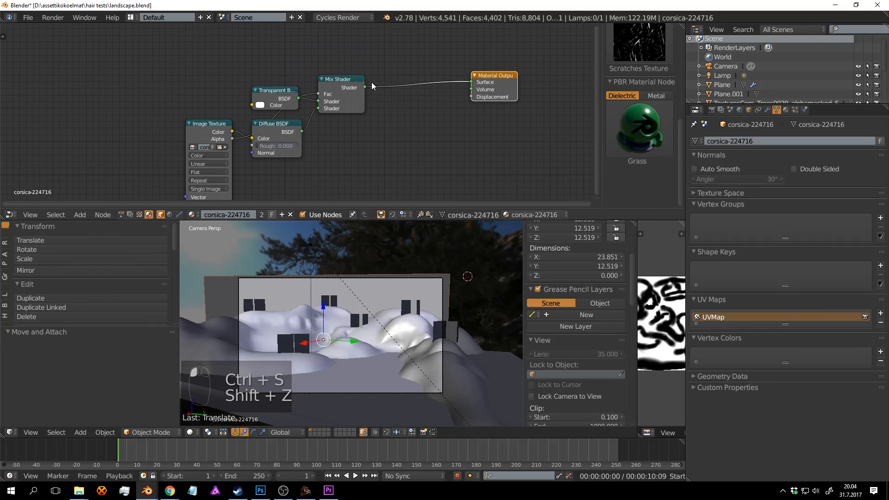
pyautogui.moveTo(345, 86); pyautogui.dragTo(429, 75)
# Replace the Diffuse BSDF node in the mountain material with an Emission shader.
pyautogui.moveTo(284, 132); pyautogui.dragTo(336, 150)
pyautogui.press('x')
pyautogui.hotkey('shift', 'a')
pyautogui.click(336, 149)
pyautogui.write('e')
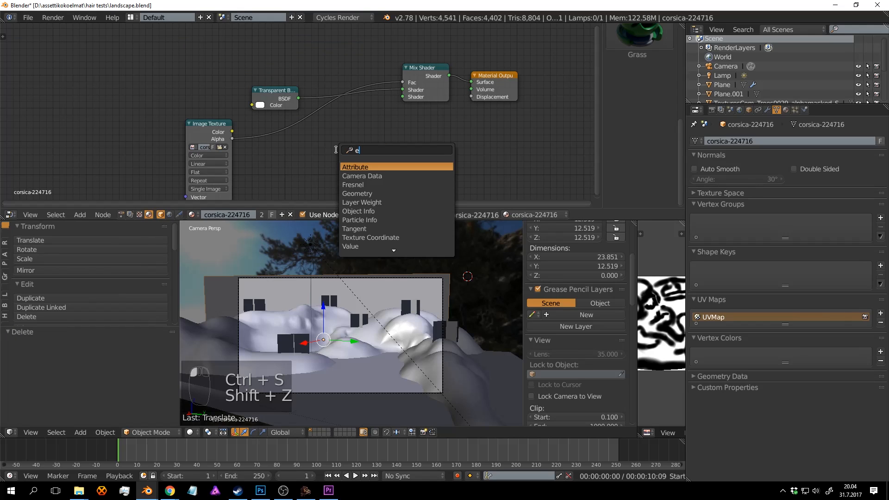
pyautogui.write('mi')
pyautogui.press('Return')
# Link the image's Alpha output to the Emission color and Emission to the second Mix Shader input, preview the render and save.
pyautogui.moveTo(326, 153); pyautogui.dragTo(397, 104)
pyautogui.moveTo(233, 139); pyautogui.dragTo(317, 145)
pyautogui.hotkey('shift', 'z')
pyautogui.hotkey('ctrl', 's')
pyautogui.click(511, 304)
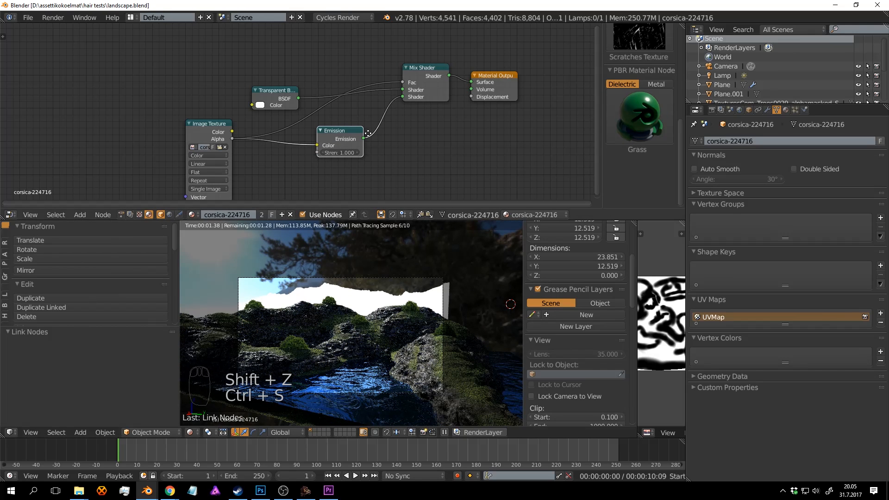
# Tidy the Mix Shader and Emission nodes, link the image texture's Color output to the Emission color, and save the file.
pyautogui.moveTo(405, 119); pyautogui.dragTo(367, 133, button='middle')
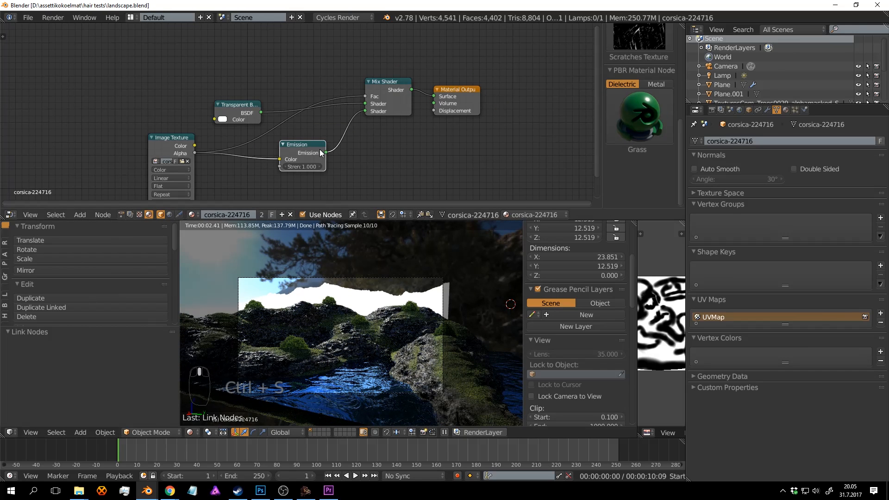
pyautogui.moveTo(390, 84); pyautogui.dragTo(374, 88)
pyautogui.scroll(1, 368, 100)
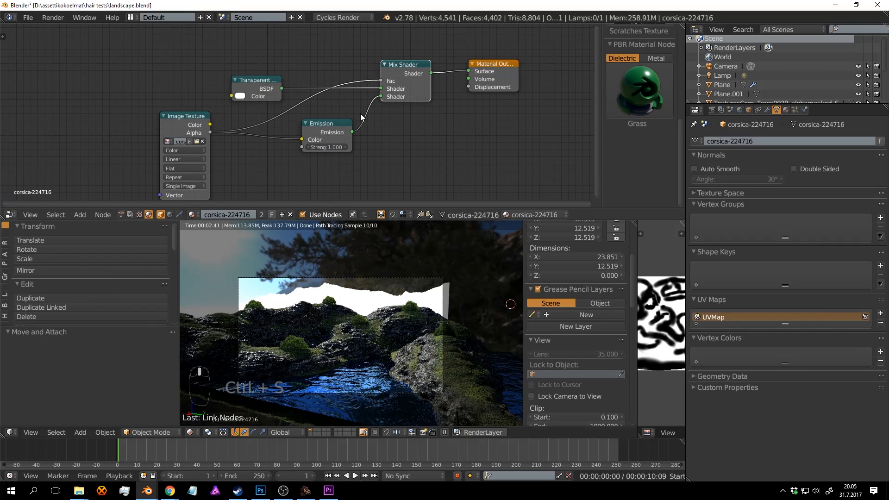
pyautogui.moveTo(333, 122); pyautogui.dragTo(321, 122)
pyautogui.moveTo(210, 124); pyautogui.dragTo(224, 134)
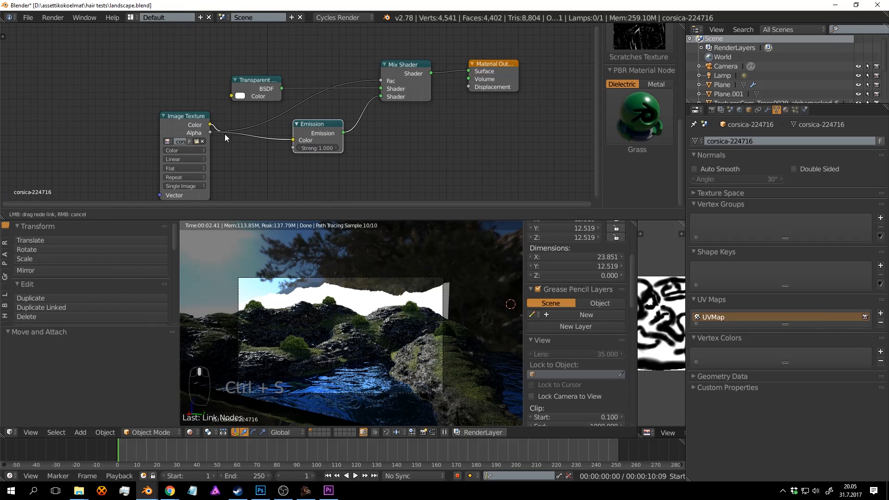
pyautogui.moveTo(293, 139); pyautogui.dragTo(294, 139)
pyautogui.hotkey('ctrl', 's')
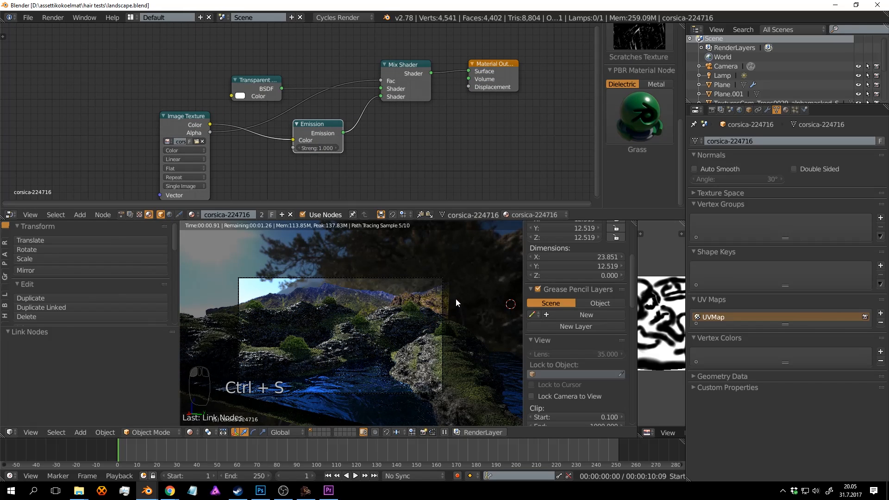
pyautogui.scroll(2, 495, 293)
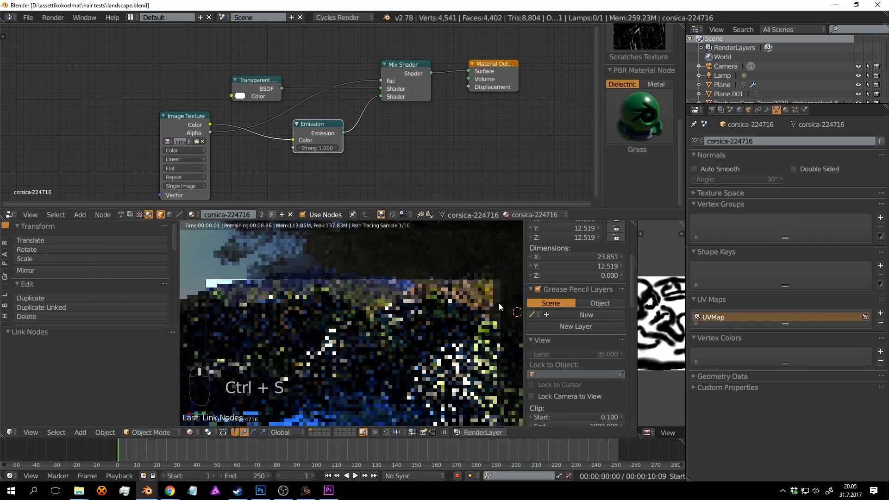
pyautogui.hotkey('ctrl', 's')
pyautogui.hotkey('ctrl', 's')
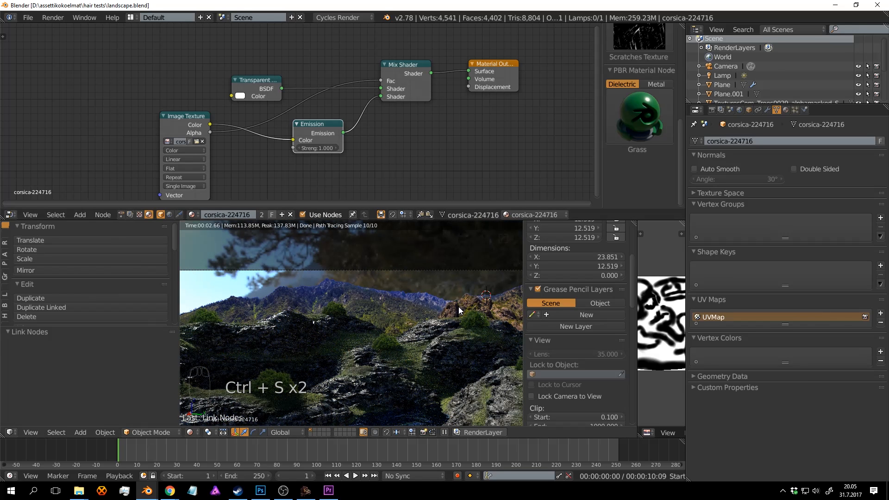
# Set the mountain material's Emission strength to 0.300 and save the file.
pyautogui.scroll(1, 333, 164)
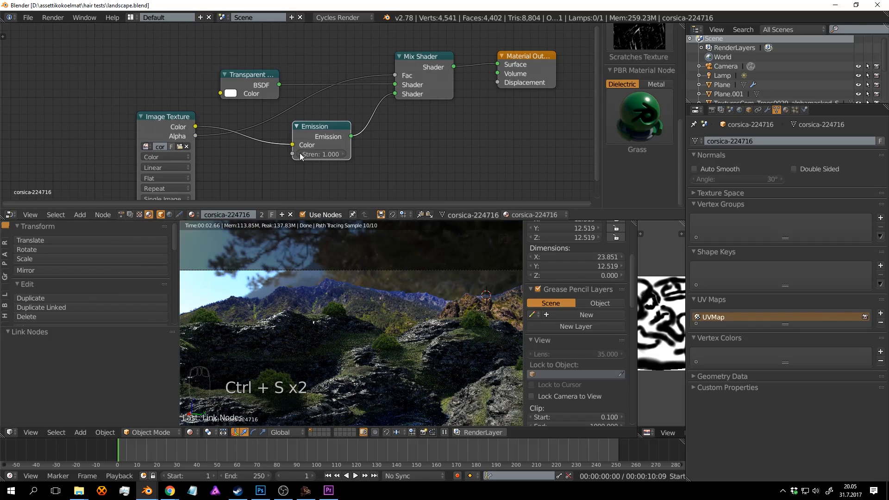
pyautogui.click(300, 155)
pyautogui.click(300, 154)
pyautogui.click(300, 155)
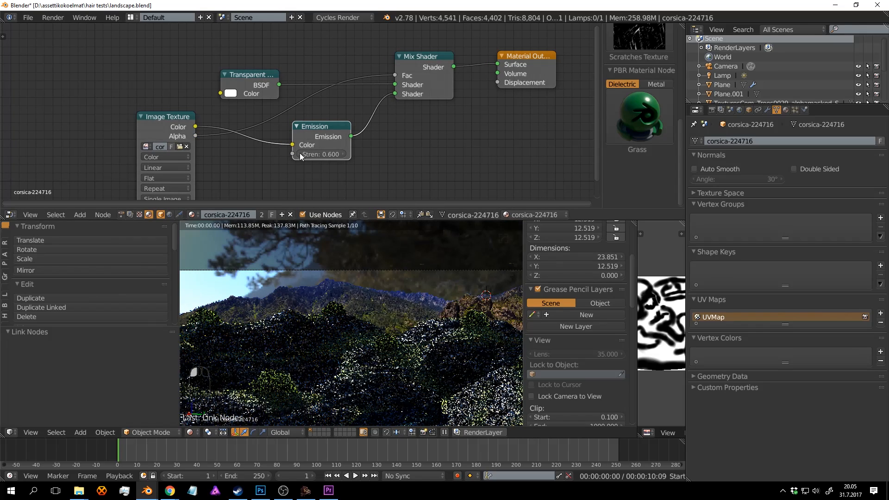
pyautogui.click(300, 155)
pyautogui.click(300, 155)
pyautogui.click(300, 155)
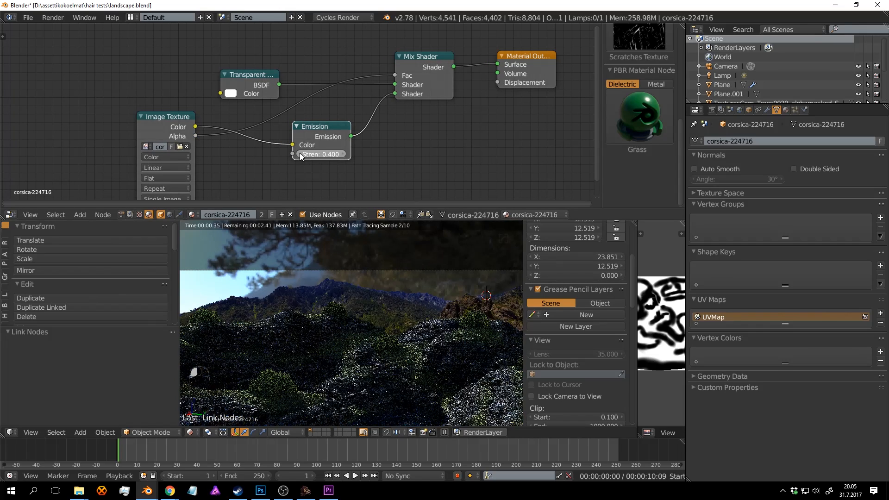
pyautogui.click(300, 155)
pyautogui.moveTo(483, 140); pyautogui.dragTo(403, 135, button='middle')
pyautogui.hotkey('ctrl', 's')
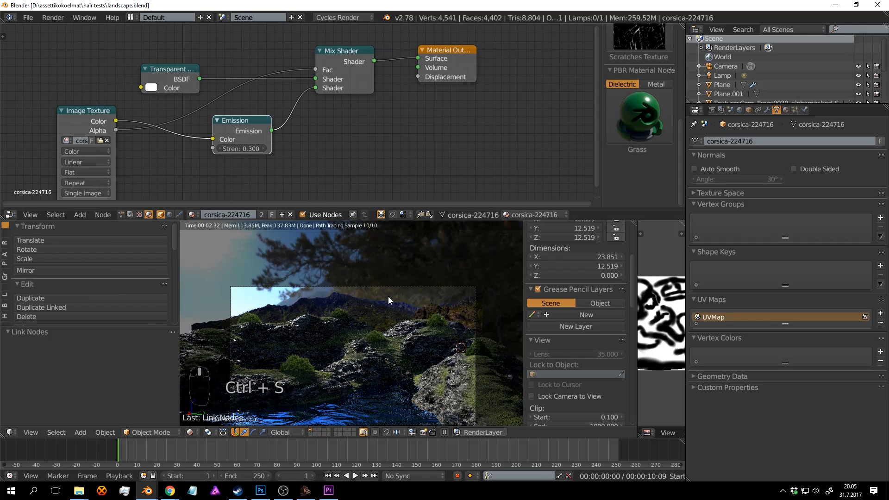
# Save the file and import the island-922065 sky picture from the backdrops folder as an image plane.
pyautogui.click(472, 298)
pyautogui.hotkey('ctrl', 's')
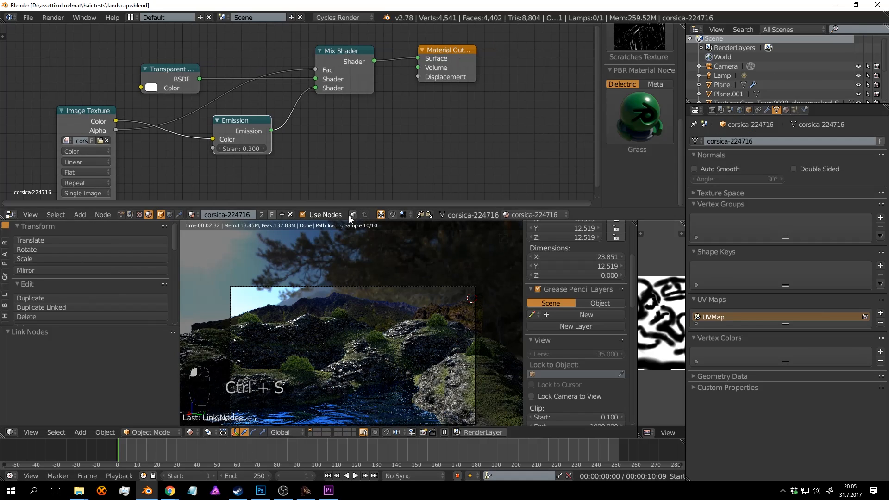
pyautogui.hotkey('shift', 'a')
pyautogui.moveTo(438, 324)
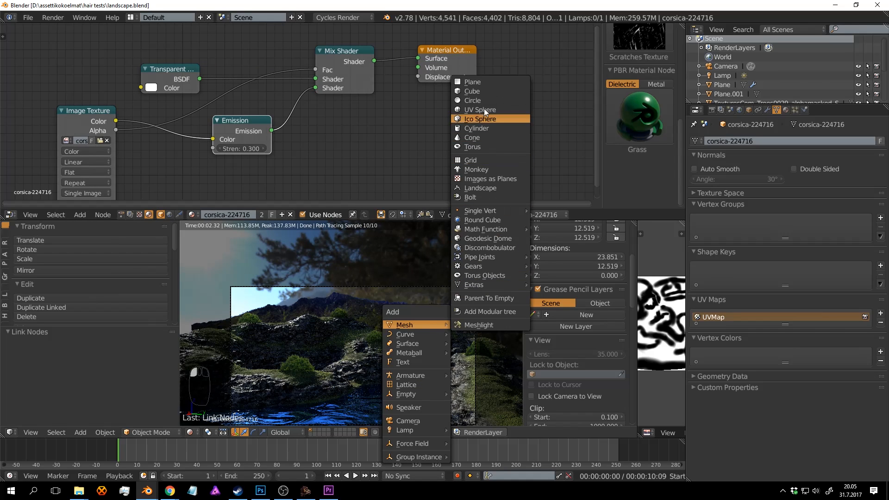
pyautogui.click(490, 179)
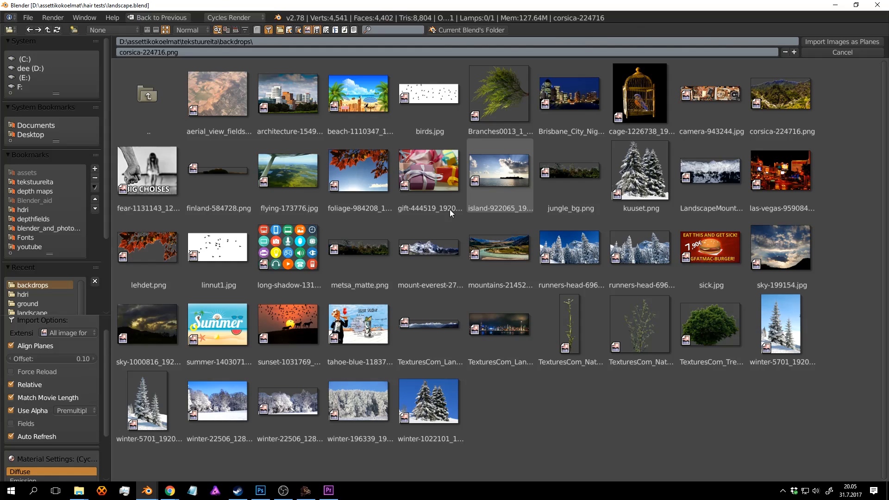
pyautogui.doubleClick(516, 171)
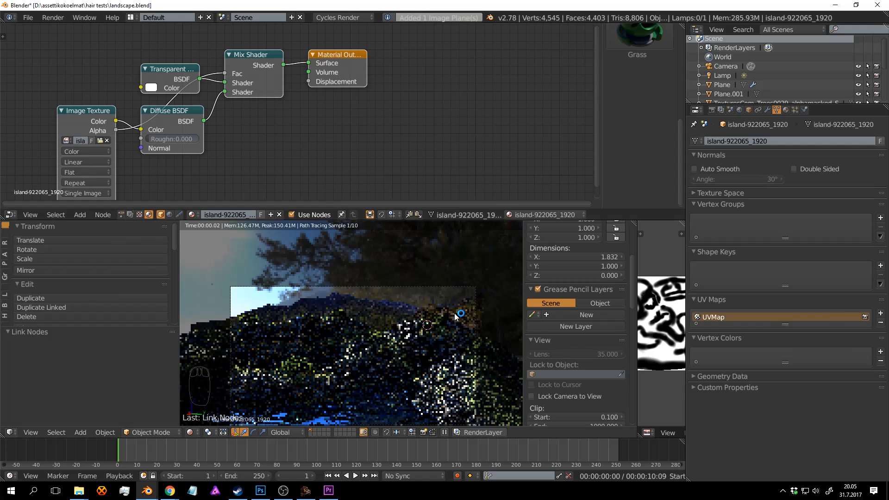
# Scale the island sky plane up about 5.1 times and rotate it 90° about X so it stands upright.
pyautogui.hotkey('shift', 'z')
pyautogui.moveTo(387, 318); pyautogui.dragTo(407, 355, button='middle')
pyautogui.press('s')
pyautogui.click(239, 366)
pyautogui.scroll(-2, 245, 364)
pyautogui.press('r')
pyautogui.press('x')
pyautogui.press('0')
pyautogui.press('Return')
pyautogui.press('r')
pyautogui.press('z')
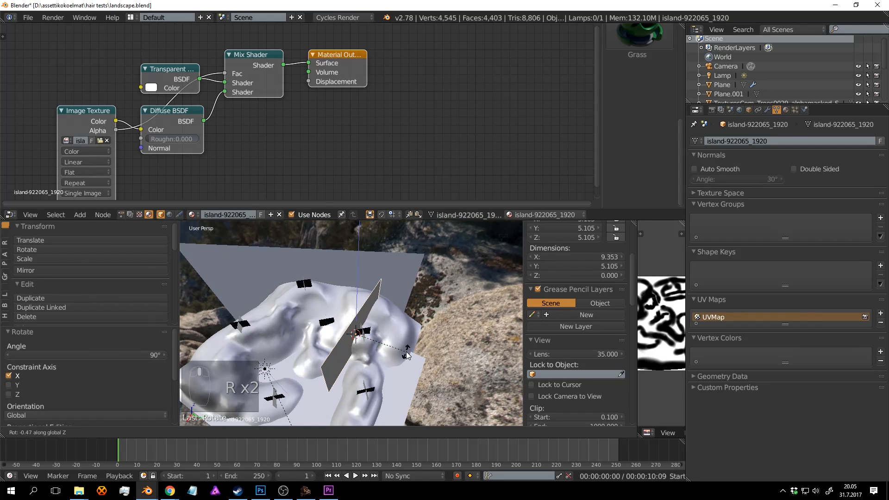
pyautogui.write('8')
pyautogui.write('90')
pyautogui.press('Return')
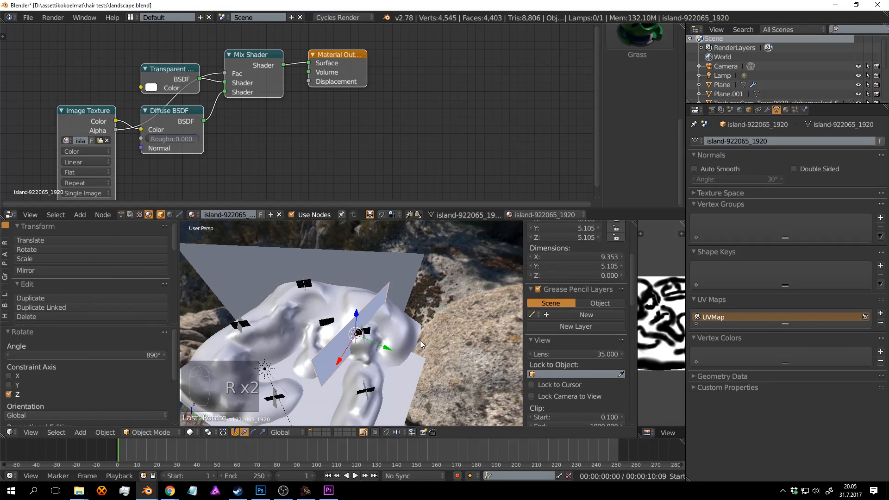
pyautogui.hotkey('ctrl', 'z')
# Rotate the island sky plane 90° about Z and enlarge it by a factor of about 2.9.
pyautogui.write('r')
pyautogui.write('90')
pyautogui.press('Return')
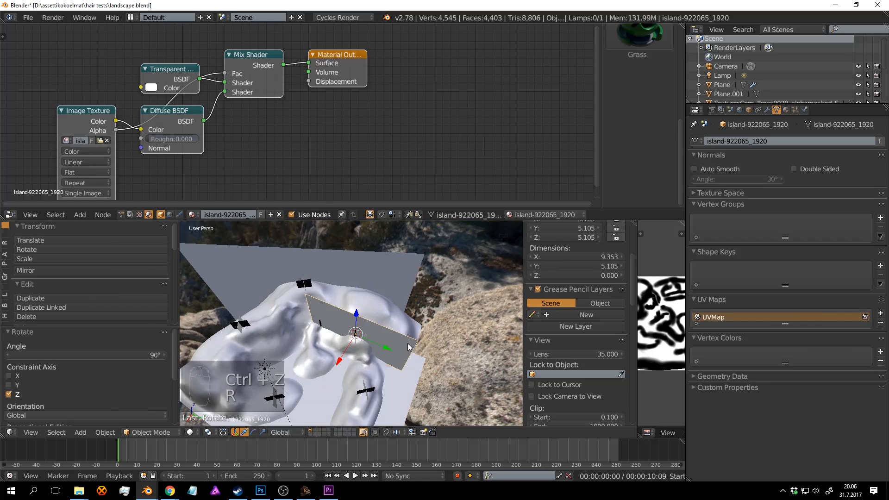
pyautogui.press('s')
pyautogui.click(528, 356)
# Turn the sky plane about Z and move it about 10 units along negative Y, behind the mountain plane, checking through the camera.
pyautogui.scroll(-2, 627, 366)
pyautogui.press('r')
pyautogui.press('z')
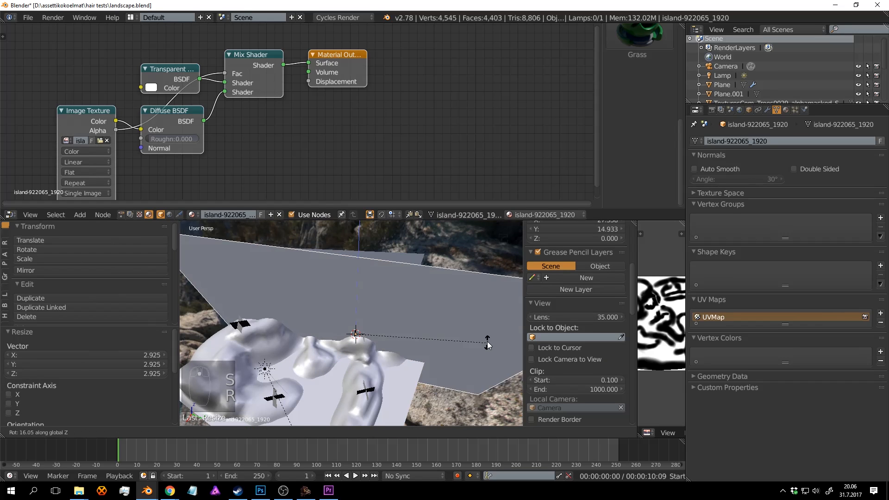
pyautogui.click(493, 324)
pyautogui.moveTo(339, 360); pyautogui.dragTo(355, 258)
pyautogui.press('KP_0')
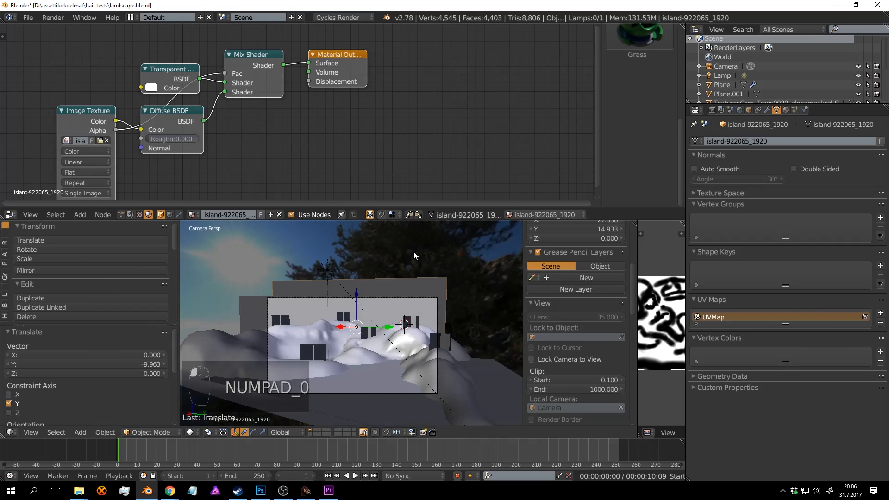
# Scale the sky plane up by about 1.14 and lower it about 1.9 units along Z to fill the camera frame.
pyautogui.press('s')
pyautogui.click(475, 286)
pyautogui.press('z')
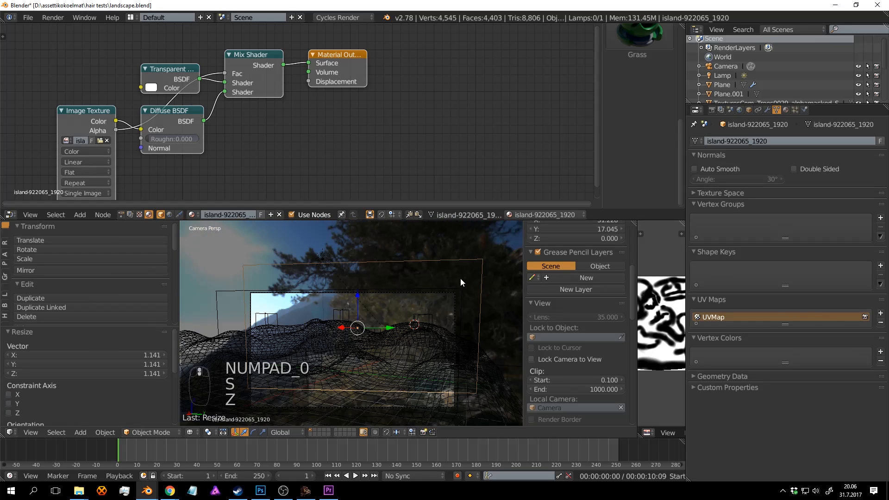
pyautogui.press('g')
pyautogui.press('z')
pyautogui.click(491, 314)
# Rotate the sky plane about 6.6° around Z and preview the render.
pyautogui.press('r')
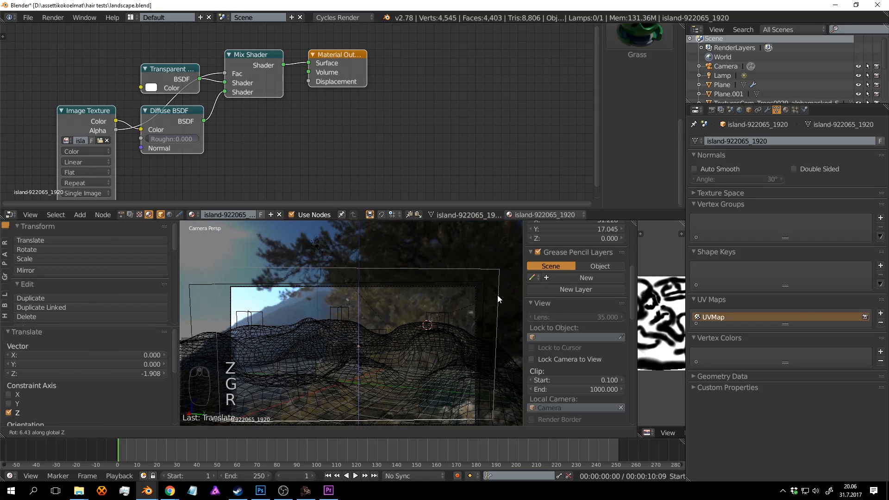
pyautogui.click(491, 314)
pyautogui.hotkey('shift', 'z')
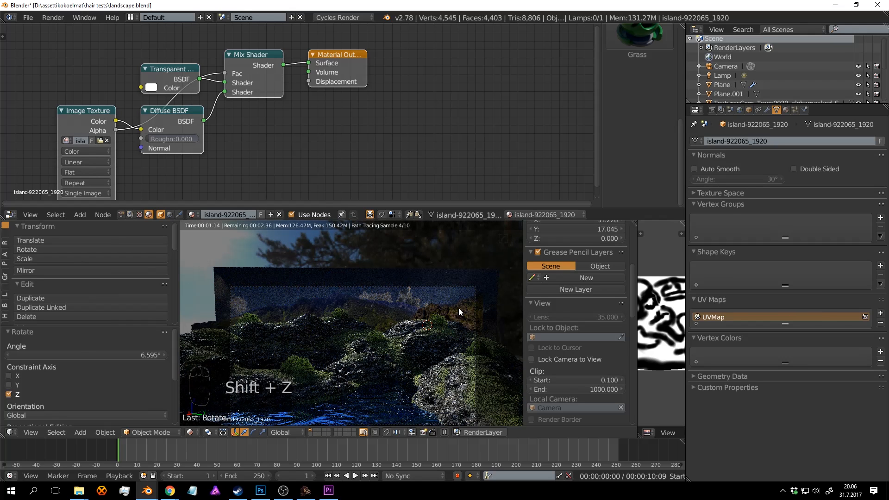
pyautogui.hotkey('shift', 'z')
# Move the Diffuse BSDF node aside and insert an Emission shader between it and the Image Texture's Color output.
pyautogui.moveTo(168, 116); pyautogui.dragTo(197, 152)
pyautogui.moveTo(217, 157); pyautogui.dragTo(305, 132, button='middle')
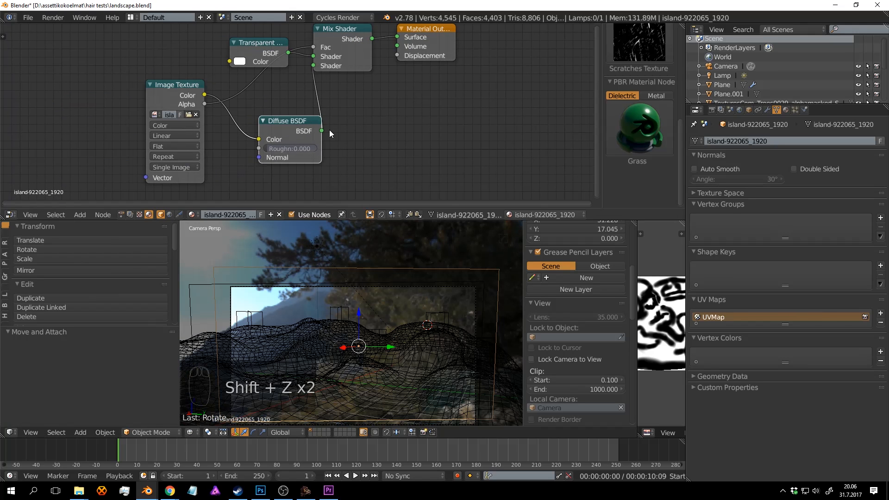
pyautogui.hotkey('shift', 'a')
pyautogui.click(329, 130)
pyautogui.press('Return')
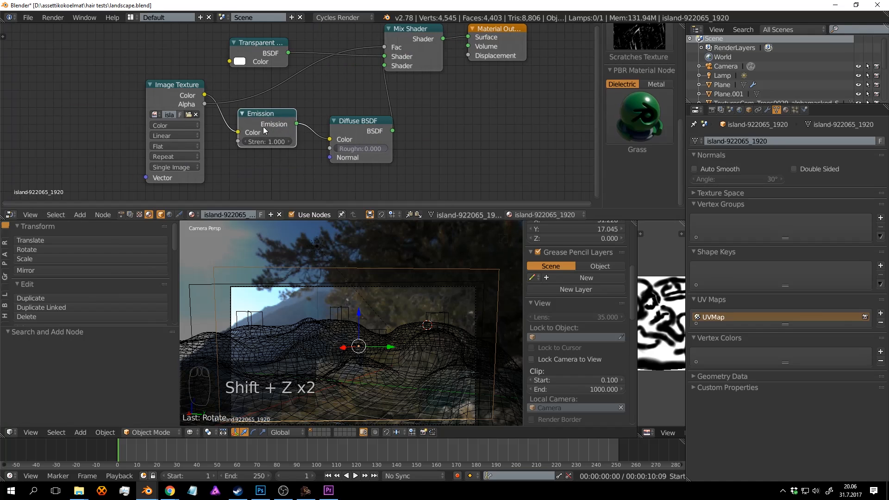
# Link Emission to the second Mix Shader input, delete the Diffuse BSDF node, preview the render and save the file.
pyautogui.click(335, 112)
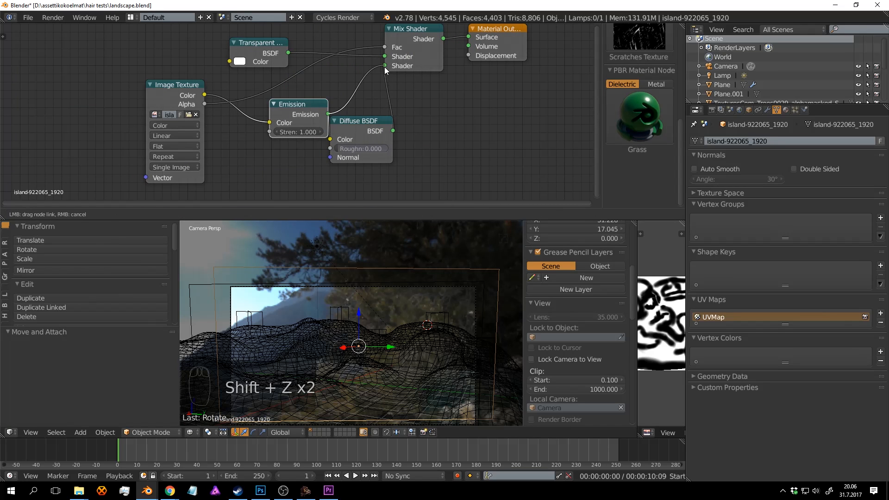
pyautogui.click(401, 146)
pyautogui.press('x')
pyautogui.hotkey('shift', 'z')
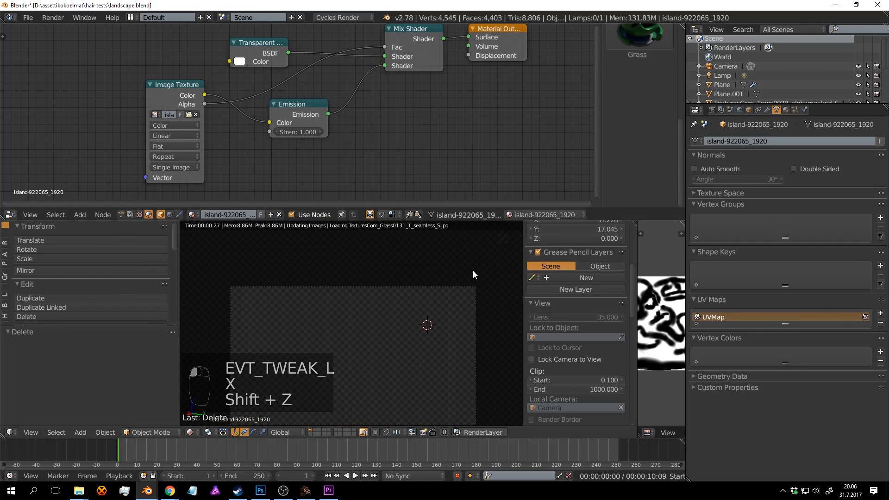
pyautogui.hotkey('ctrl', 's')
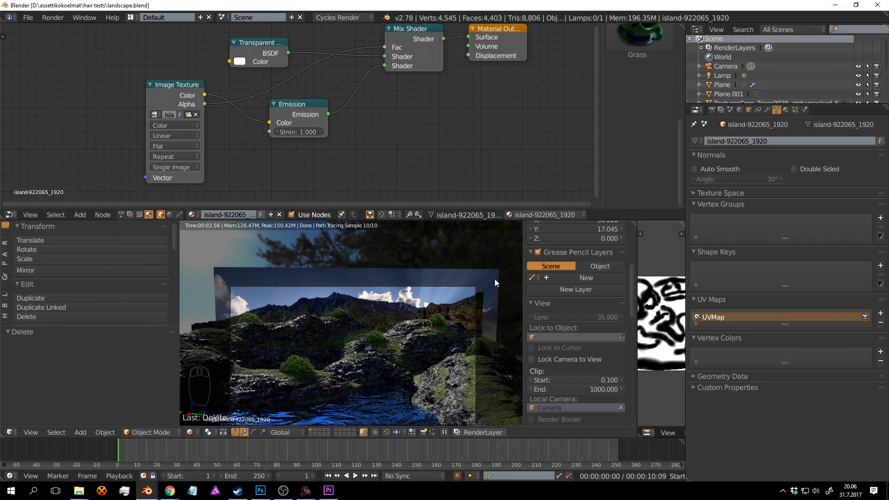
# Turn the sky plane around the Z axis to flip its picture, nudge it into place, preview the render and save.
pyautogui.hotkey('shift', 'z')
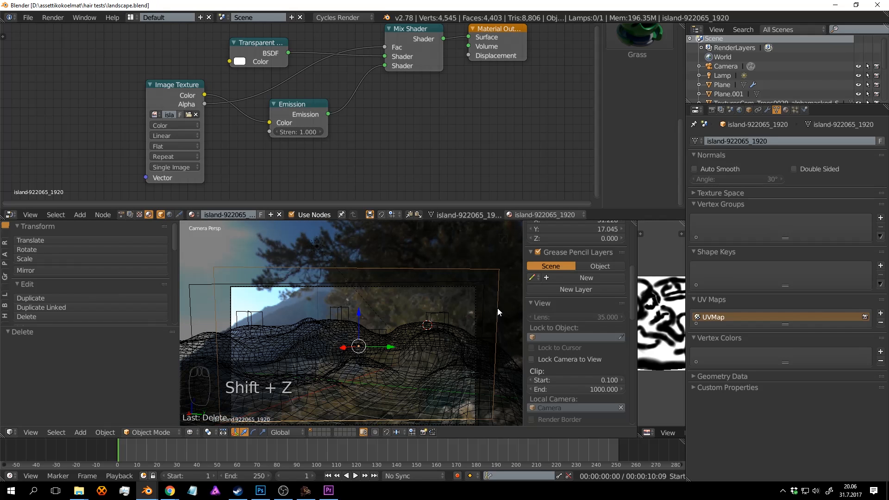
pyautogui.press('r')
pyautogui.press('z')
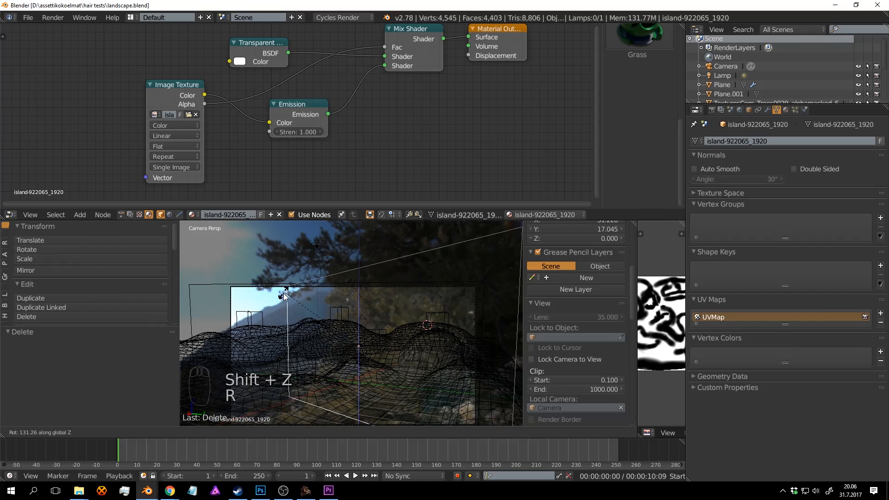
pyautogui.click(304, 360)
pyautogui.press('g')
pyautogui.click(473, 322)
pyautogui.hotkey('ctrl', 's')
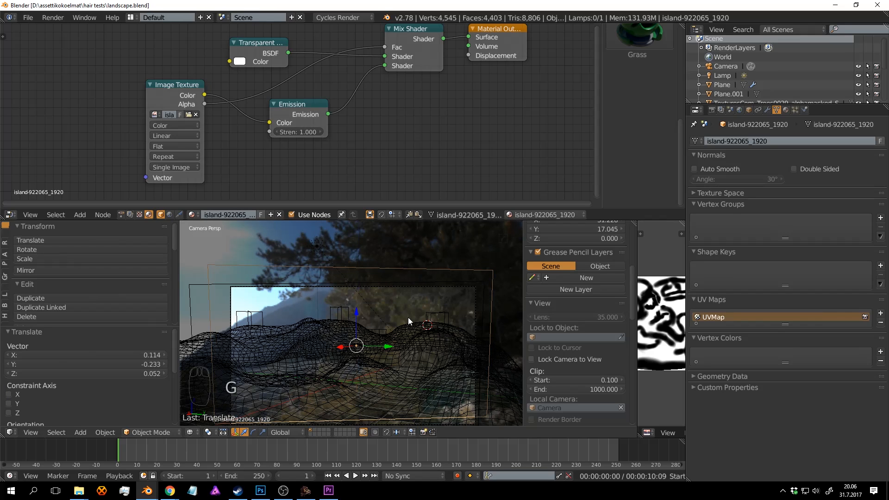
pyautogui.hotkey('shift', 'z')
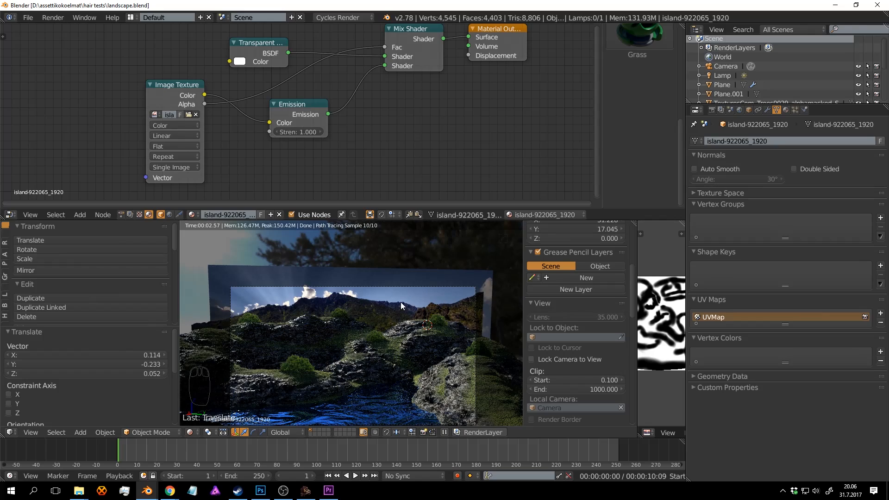
pyautogui.hotkey('ctrl', 's')
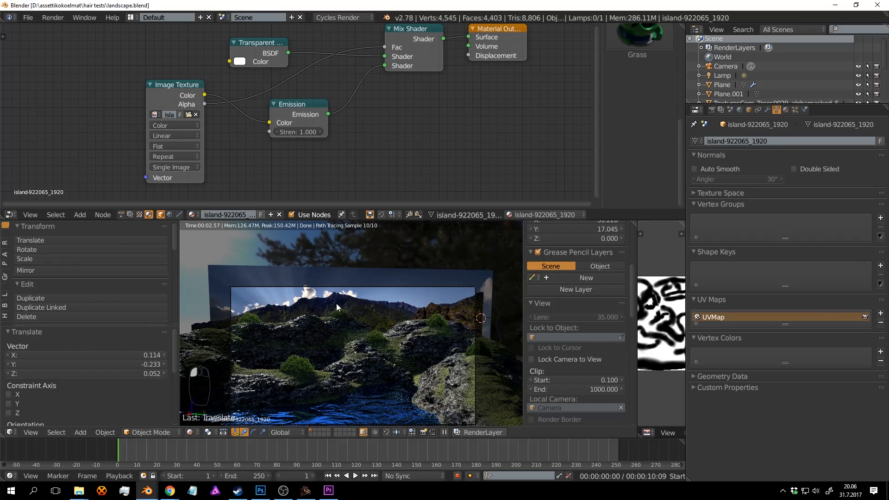
# Leave the render preview, save, select the sun lamp and rotate it by about 8.8°.
pyautogui.hotkey('shift', 'z')
pyautogui.hotkey('ctrl', 's')
pyautogui.moveTo(337, 302)
pyautogui.mouseDown(button='middle')
pyautogui.moveTo(374, 280)
pyautogui.moveTo(426, 340)
pyautogui.moveTo(454, 342)
pyautogui.moveTo(428, 337)
pyautogui.moveTo(440, 349)
pyautogui.moveTo(451, 283)
pyautogui.mouseUp(button='middle')
pyautogui.rightClick(376, 260)
pyautogui.scroll(-5, 453, 342)
pyautogui.press('z')
pyautogui.press('r')
pyautogui.click(435, 339)
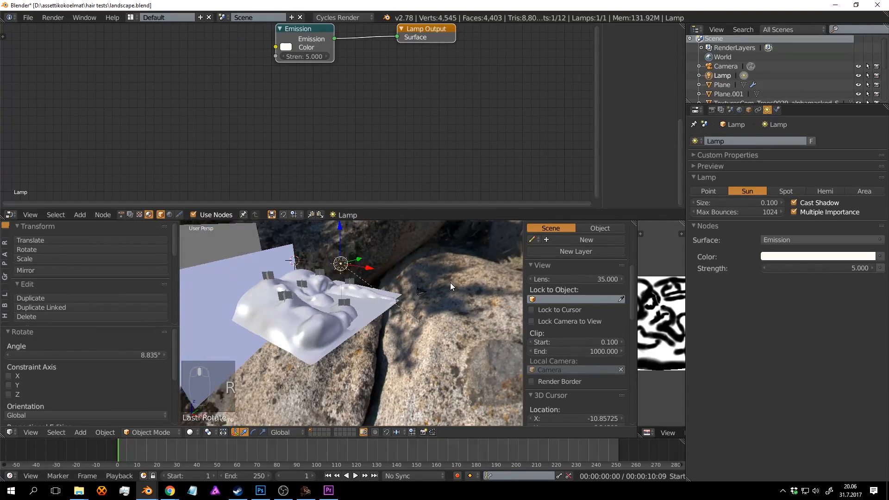
# Rotate the sun lamp by about -4.9° from the new viewing angle and save the file.
pyautogui.scroll(3, 447, 286)
pyautogui.press('r')
pyautogui.click(450, 277)
pyautogui.hotkey('ctrl', 's')
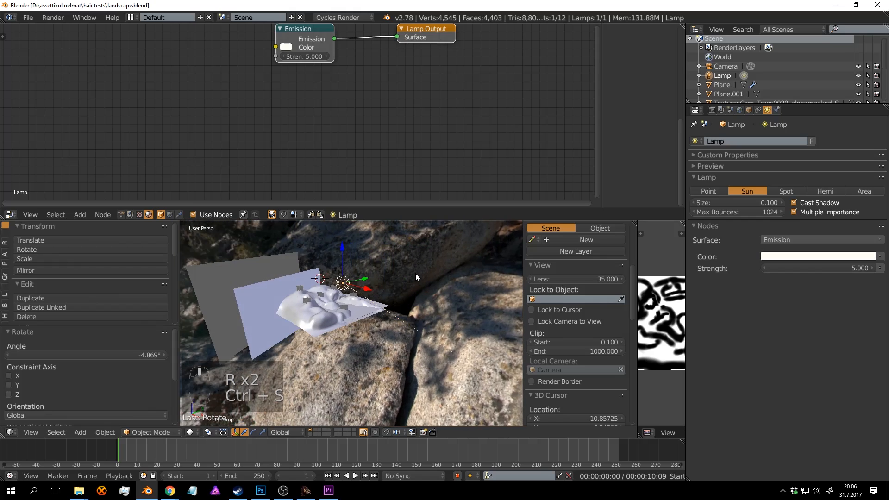
# Examine the rendered camera view with the adjusted sun direction and save the file.
pyautogui.press('KP_0')
pyautogui.hotkey('shift', 'z')
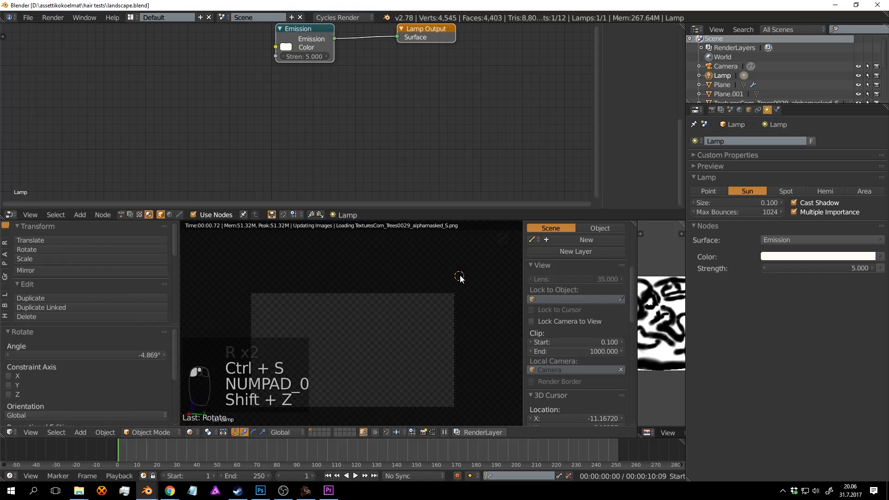
pyautogui.hotkey('ctrl', 's')
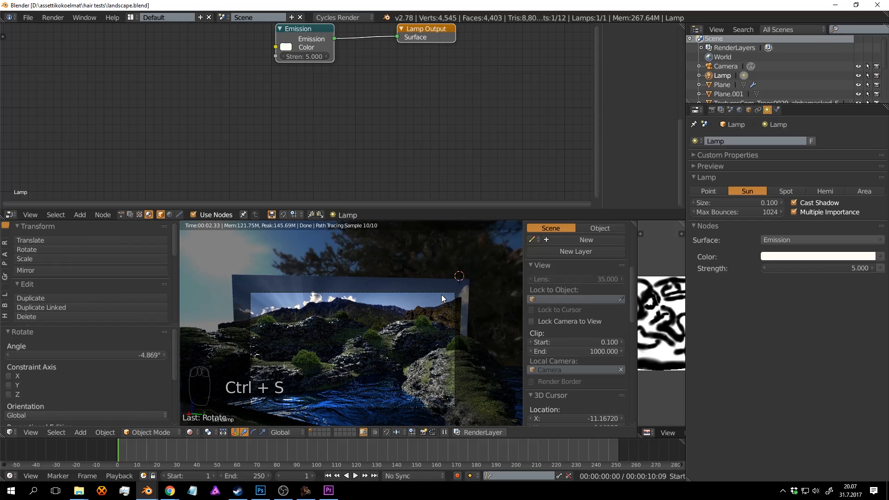
pyautogui.click(479, 300)
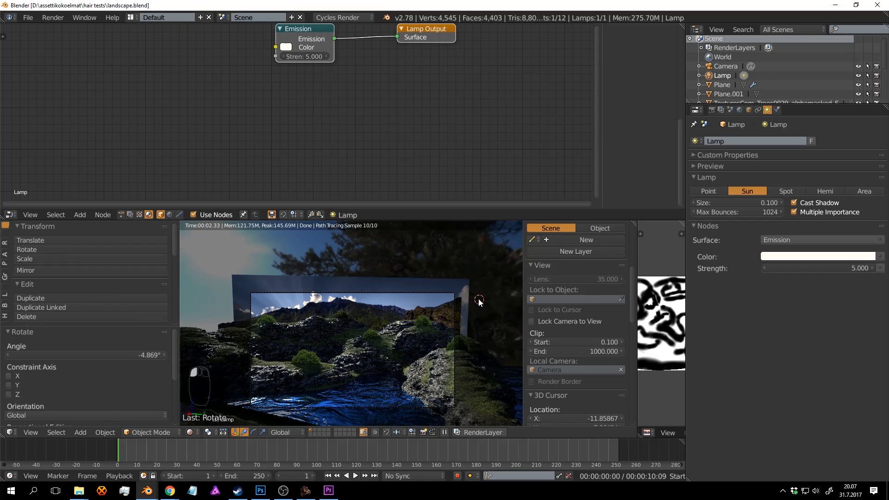
pyautogui.hotkey('ctrl', 's')
pyautogui.keyDown('shift'); pyautogui.moveTo(466, 291); pyautogui.dragTo(444, 263, button='middle'); pyautogui.keyUp('shift')
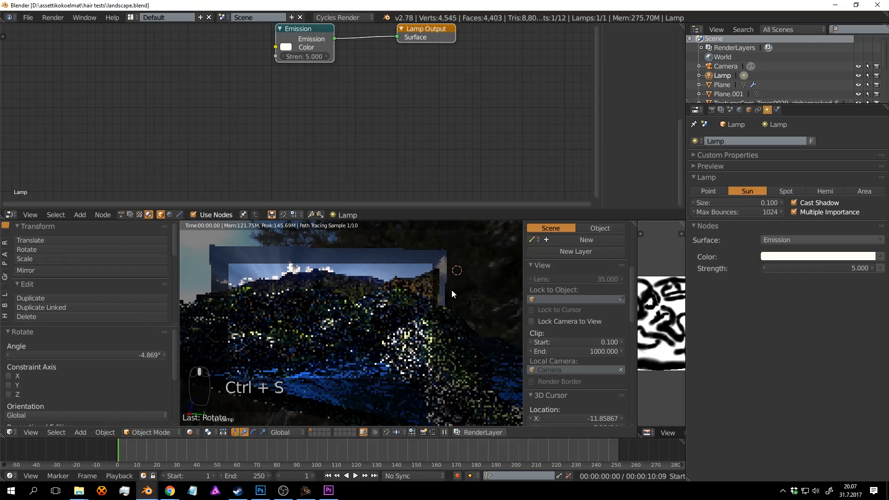
pyautogui.scroll(1, 451, 290)
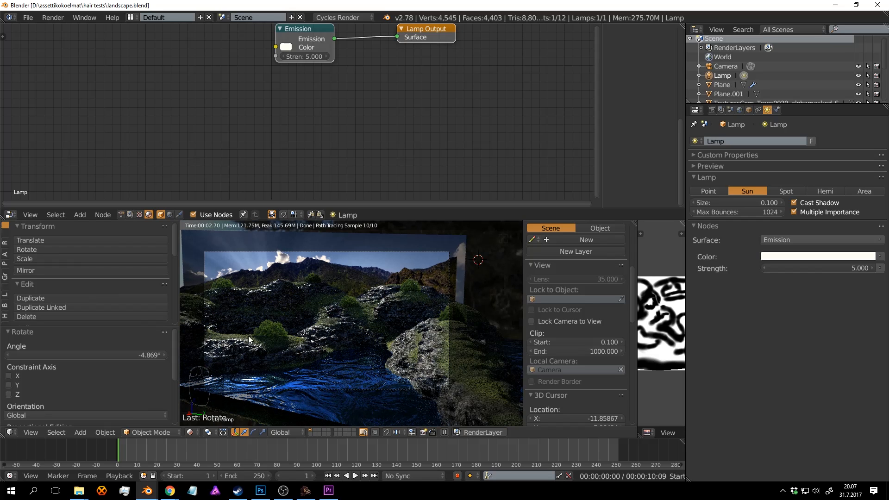
# Switch to an empty layer, reset the 3D cursor to the origin and add a plane mesh in solid view.
pyautogui.hotkey('shift', 'c')
pyautogui.hotkey('shift', 'z')
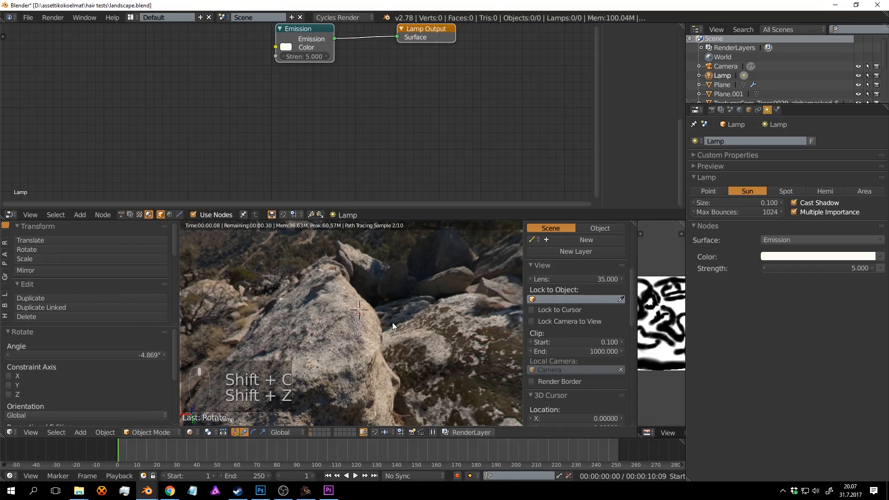
pyautogui.hotkey('shift', 'z')
pyautogui.hotkey('shift', 'a')
pyautogui.moveTo(386, 334)
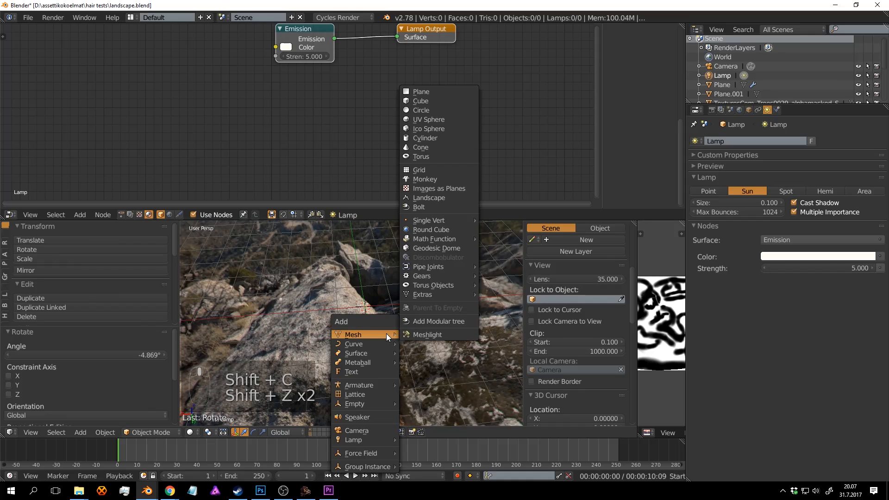
pyautogui.click(433, 92)
# Enter Edit Mode on the new plane and narrow it along X into a thin strip.
pyautogui.press('Tab')
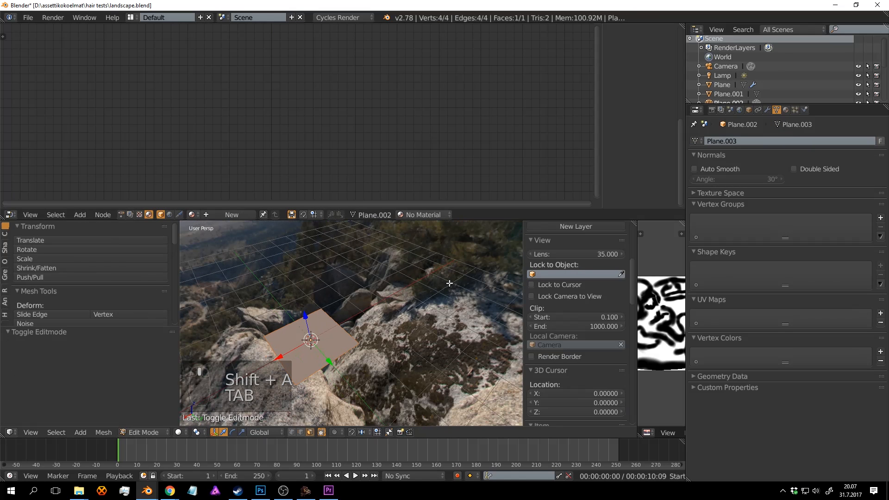
pyautogui.press('s')
pyautogui.press('x')
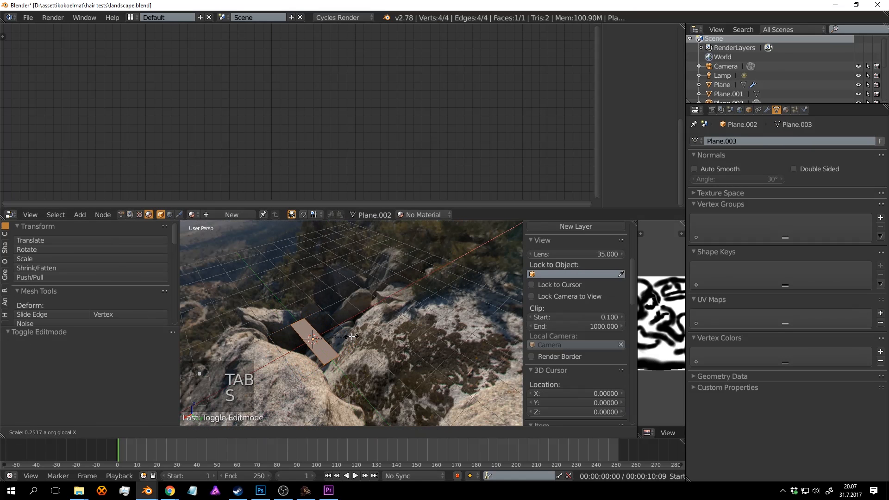
pyautogui.click(329, 340)
# In edge select mode, extrude the strip's end edge by about 1.02 along Y and slightly upward as a new segment.
pyautogui.moveTo(330, 341); pyautogui.dragTo(407, 352, button='middle')
pyautogui.scroll(-5, 576, 324)
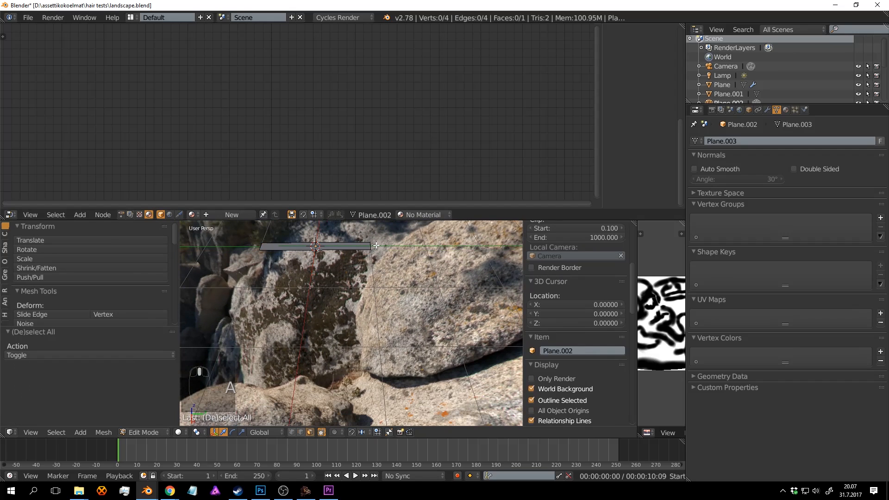
pyautogui.press('a')
pyautogui.click(299, 435)
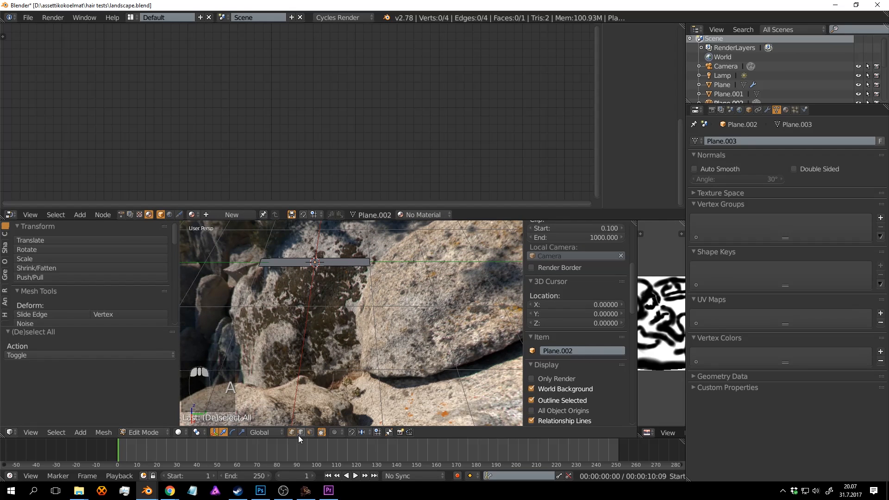
pyautogui.rightClick(374, 265)
pyautogui.keyDown('shift'); pyautogui.moveTo(373, 309); pyautogui.dragTo(369, 318, button='middle'); pyautogui.keyUp('shift')
pyautogui.press('e')
pyautogui.click(419, 296)
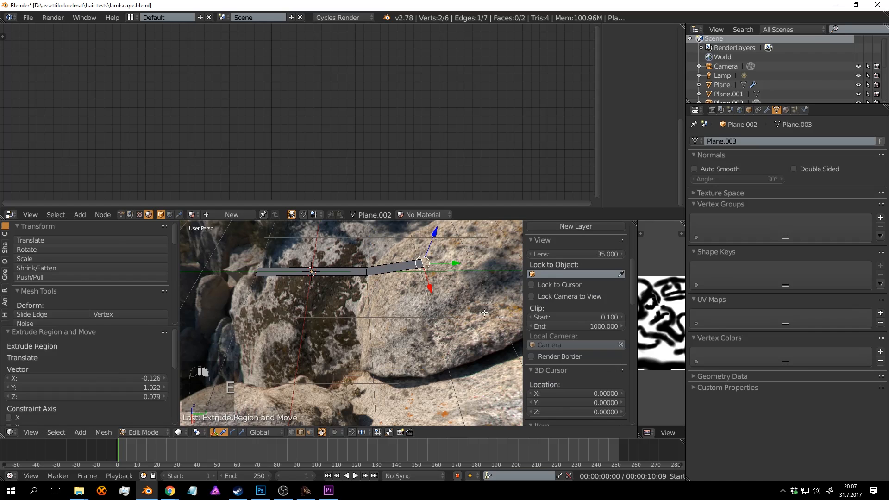
# Narrow the extruded end edge into a tip and move it outward and upward.
pyautogui.press('s')
pyautogui.click(442, 291)
pyautogui.press('g')
pyautogui.click(459, 267)
# Bevel the middle edge where the two strip segments meet to smooth the blade's bend.
pyautogui.press('a')
pyautogui.rightClick(369, 271)
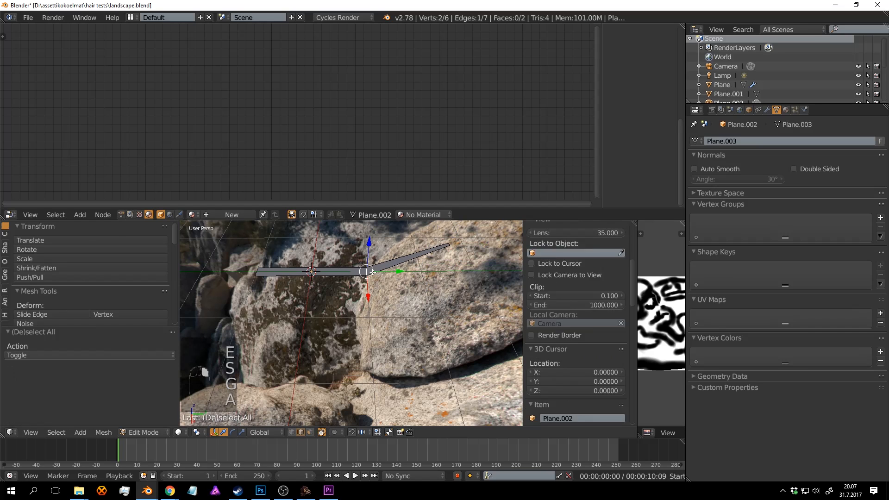
pyautogui.hotkey('ctrl', 'b')
pyautogui.click(433, 281)
# Duplicate the whole blade and scale the copy to about 0.57.
pyautogui.press('a')
pyautogui.press('a')
pyautogui.press('a')
pyautogui.hotkey('shift', 'd')
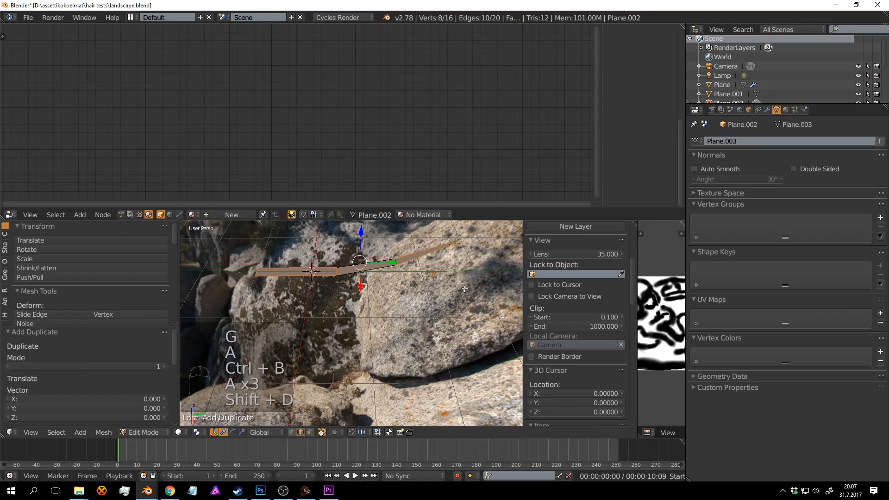
pyautogui.press('s')
pyautogui.click(433, 299)
# Rotate the smaller blade about the X axis and move it by about -0.146, 0.087 and 0.126.
pyautogui.moveTo(444, 315); pyautogui.dragTo(445, 309, button='middle')
pyautogui.press('r')
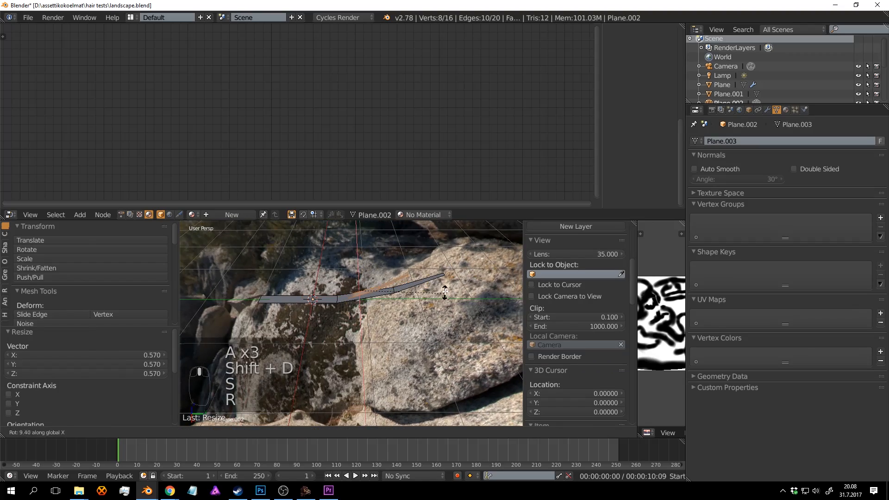
pyautogui.press('x')
pyautogui.click(443, 278)
pyautogui.press('g')
pyautogui.click(447, 269)
# Reposition the smaller blade, rotate it by about 1.8° and shift it about -0.25 along X onto the large blade.
pyautogui.moveTo(447, 270); pyautogui.dragTo(377, 311, button='middle')
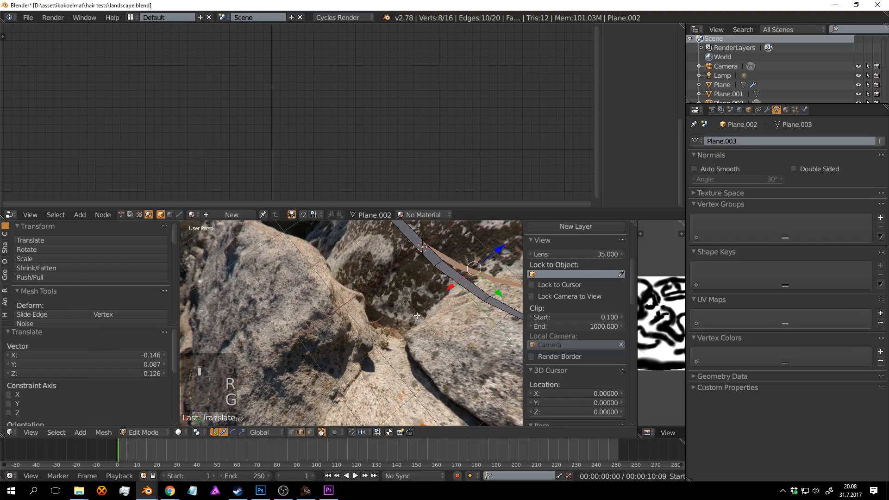
pyautogui.keyDown('shift'); pyautogui.moveTo(461, 316); pyautogui.dragTo(343, 287, button='middle'); pyautogui.keyUp('shift')
pyautogui.press('KP_Decimal')
pyautogui.scroll(-1, 403, 311)
pyautogui.press('g')
pyautogui.click(397, 313)
pyautogui.press('g')
pyautogui.click(368, 280)
pyautogui.press('r')
pyautogui.click(352, 286)
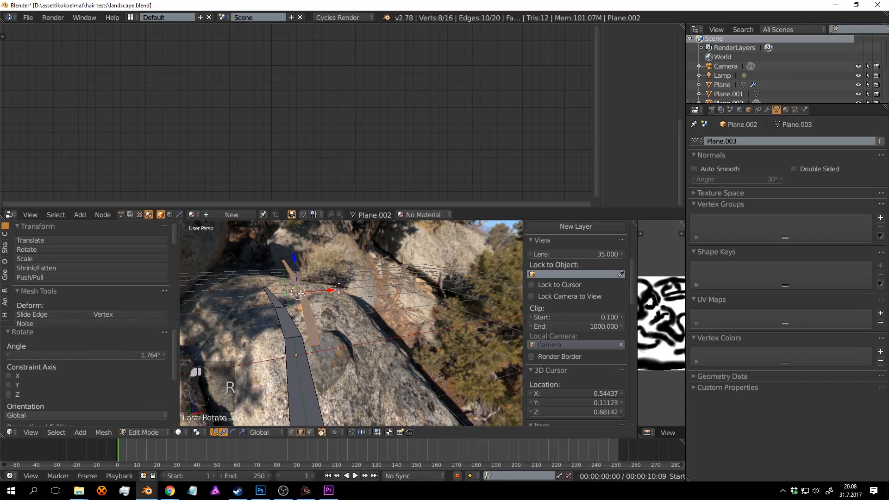
pyautogui.moveTo(336, 289); pyautogui.dragTo(230, 301)
pyautogui.scroll(-3, 241, 302)
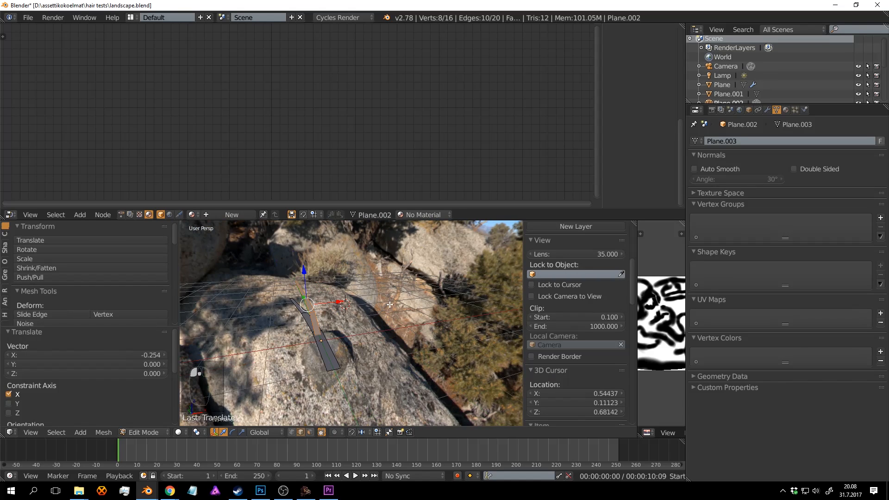
# Duplicate both blades in place and rotate the copied pair by about -96°.
pyautogui.press('a')
pyautogui.press('a')
pyautogui.moveTo(424, 315); pyautogui.dragTo(416, 316, button='middle')
pyautogui.hotkey('shift', 'd')
pyautogui.rightClick(416, 321)
pyautogui.press('r')
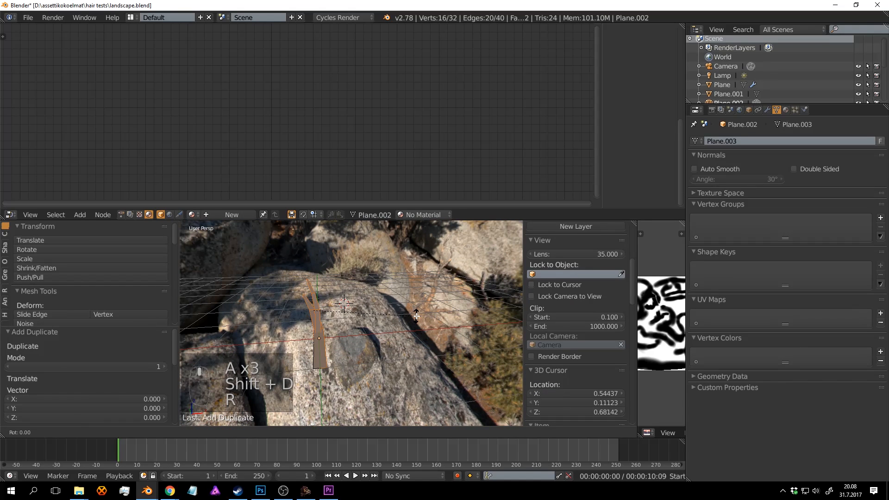
pyautogui.click(306, 369)
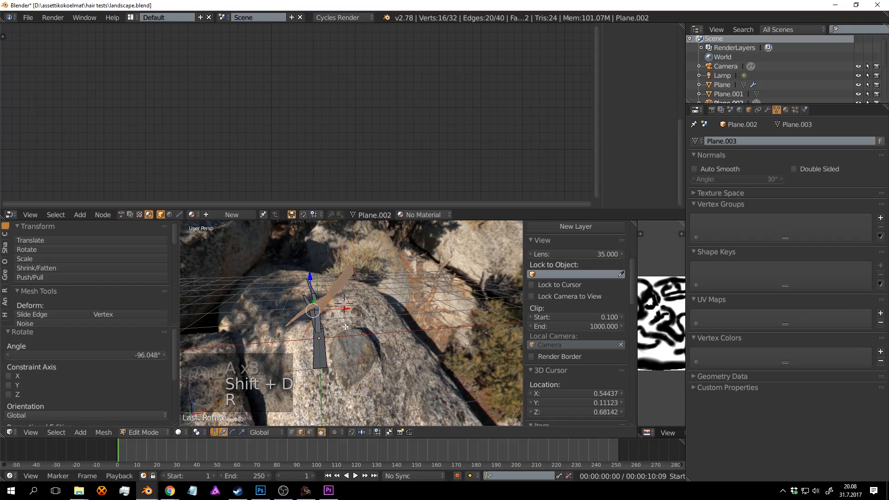
# Rotate the copied blade pair by about 41.8° from a side view and scale it to about 0.65.
pyautogui.moveTo(307, 361); pyautogui.dragTo(408, 282, button='middle')
pyautogui.press('r')
pyautogui.click(417, 357)
pyautogui.press('s')
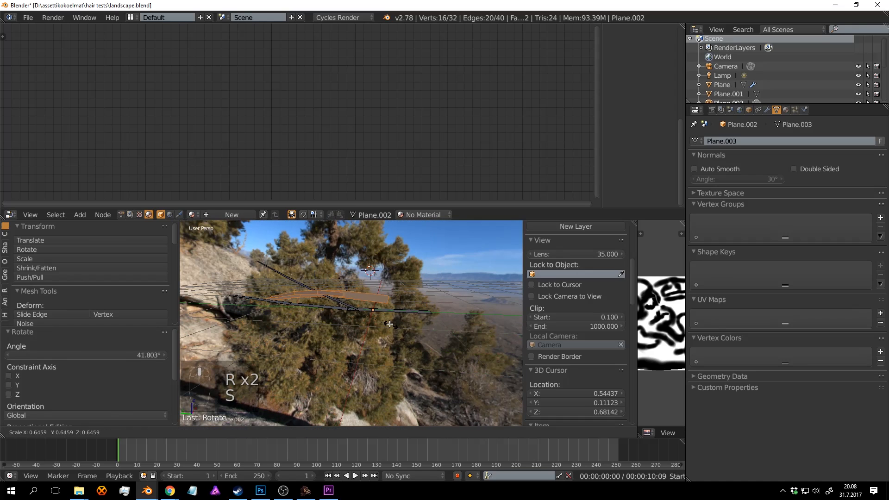
pyautogui.click(392, 325)
# Move and rotate the copied blade pair from several angles so it branches off the original blades.
pyautogui.press('g')
pyautogui.click(373, 350)
pyautogui.moveTo(373, 349); pyautogui.dragTo(414, 306, button='middle')
pyautogui.press('r')
pyautogui.click(424, 267)
pyautogui.moveTo(424, 267); pyautogui.dragTo(392, 304, button='middle')
pyautogui.press('g')
pyautogui.click(410, 291)
pyautogui.press('g')
pyautogui.click(345, 323)
pyautogui.press('g')
pyautogui.click(410, 271)
# Leave Edit Mode, select the blade cluster object and save over landscape.blend.
pyautogui.press('a')
pyautogui.scroll(-4, 435, 299)
pyautogui.press('Tab')
pyautogui.press('a')
pyautogui.hotkey('ctrl', 's')
pyautogui.click(404, 324)
pyautogui.rightClick(405, 299)
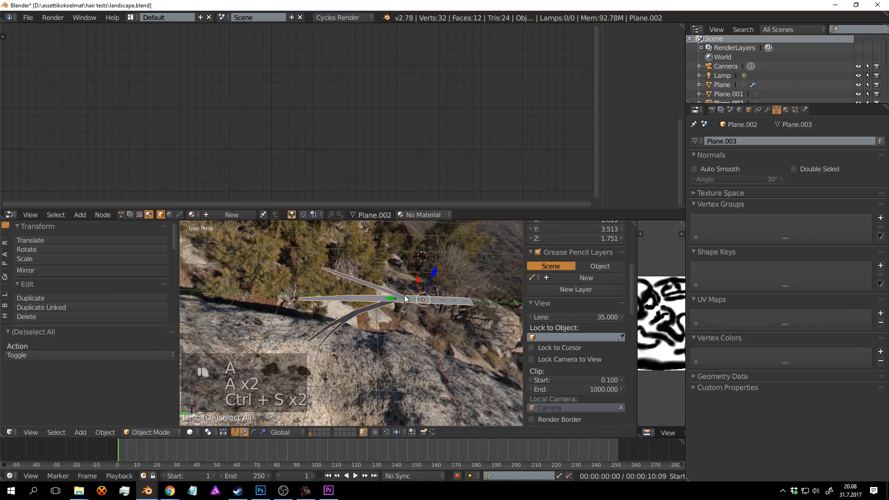
pyautogui.hotkey('ctrl', 's')
pyautogui.click(450, 321)
pyautogui.moveTo(429, 290); pyautogui.dragTo(393, 294, button='middle')
pyautogui.hotkey('ctrl', 's')
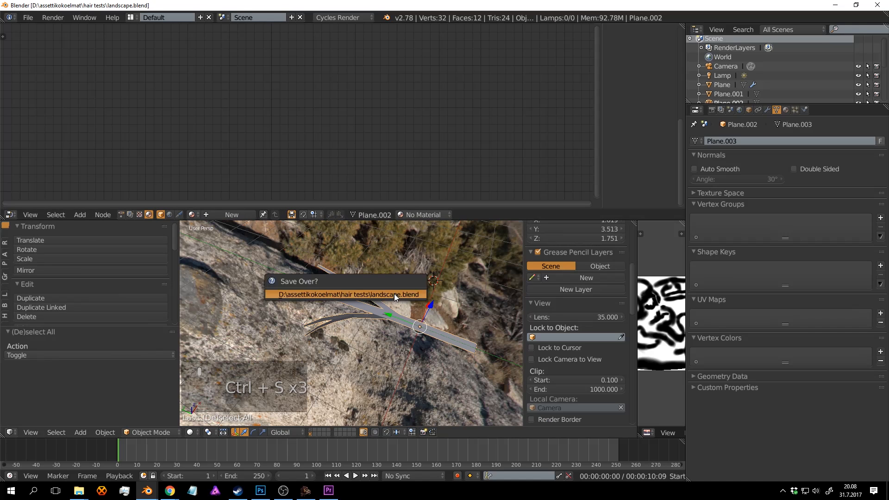
pyautogui.click(393, 294)
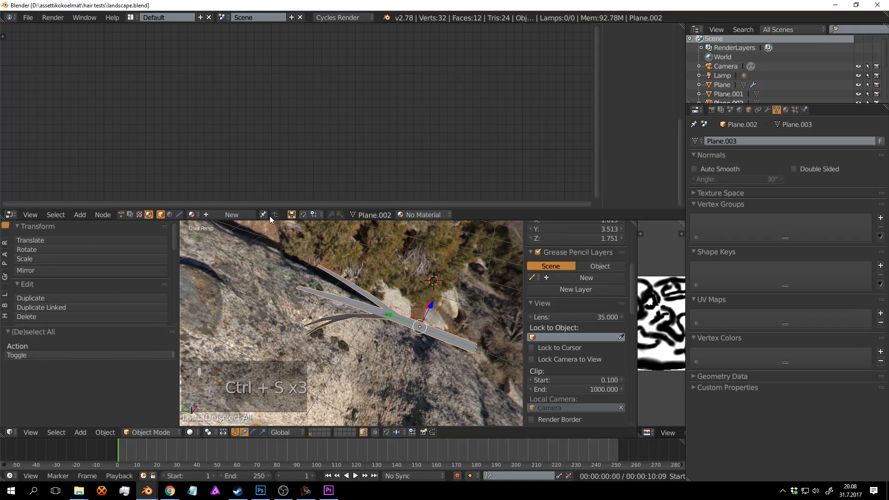
# Create a new material for the blade cluster and add the dielectric Grass node from the PBR materials.
pyautogui.click(232, 216)
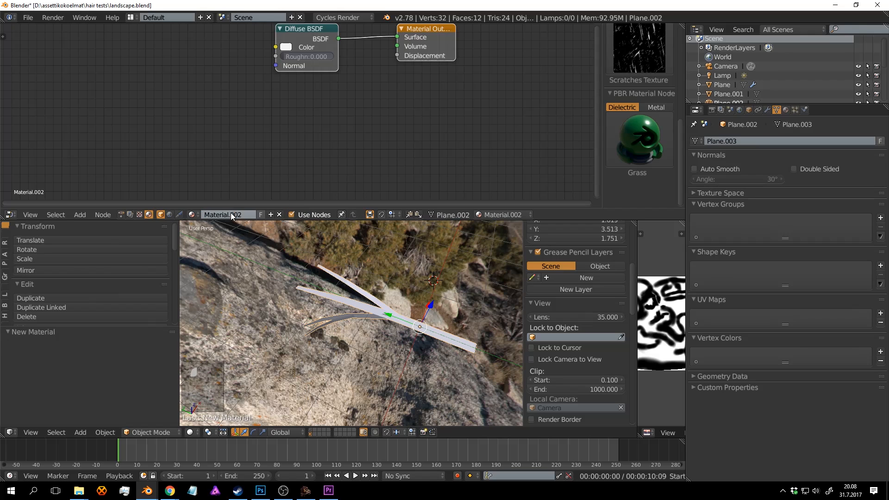
pyautogui.scroll(1, 353, 45)
pyautogui.hotkey('shift', 'a')
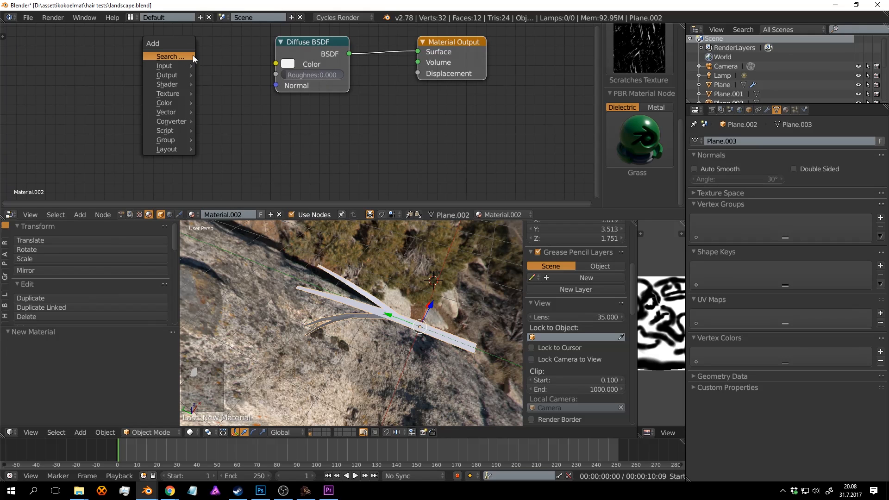
pyautogui.click(631, 133)
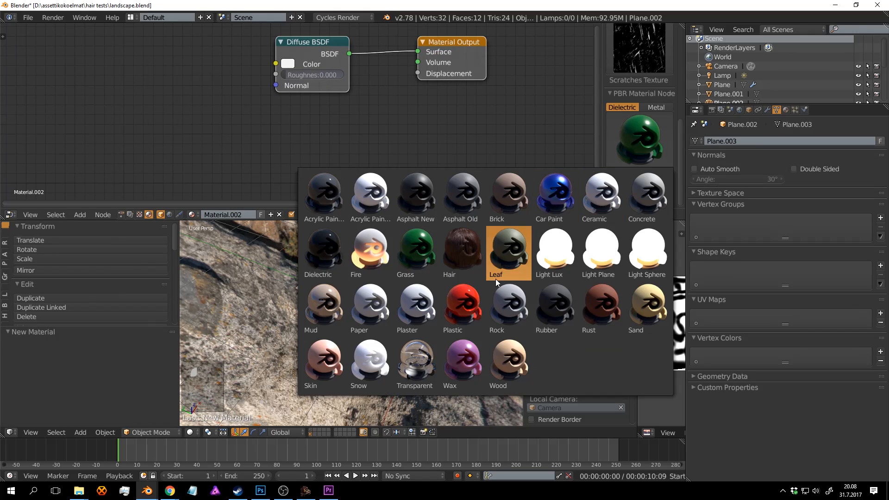
pyautogui.click(396, 246)
# Connect the Grass shader to the Material Output surface, delete the Diffuse BSDF node and save the file.
pyautogui.moveTo(332, 117); pyautogui.dragTo(418, 51)
pyautogui.click(317, 54)
pyautogui.press('x')
pyautogui.hotkey('ctrl', 's')
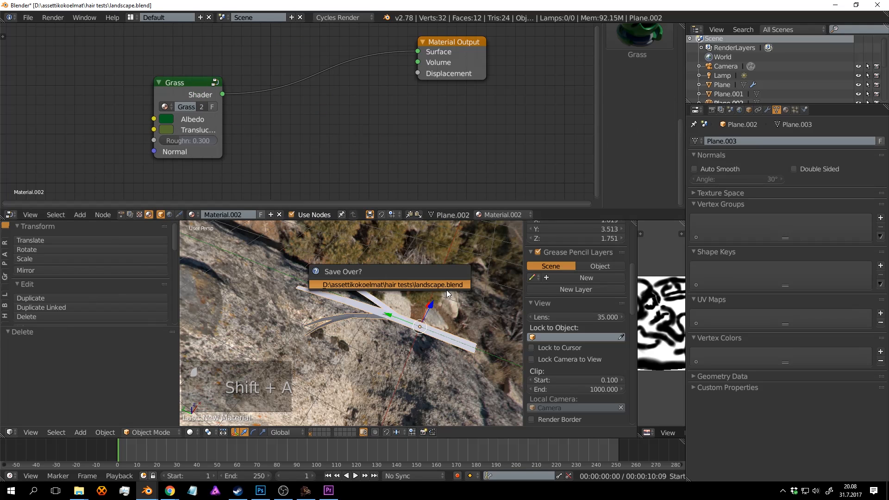
pyautogui.click(428, 298)
pyautogui.hotkey('ctrl', 's')
pyautogui.click(427, 299)
# Preview the blade cluster in Rendered shading, return to Solid shading and save the file.
pyautogui.hotkey('shift', 'z')
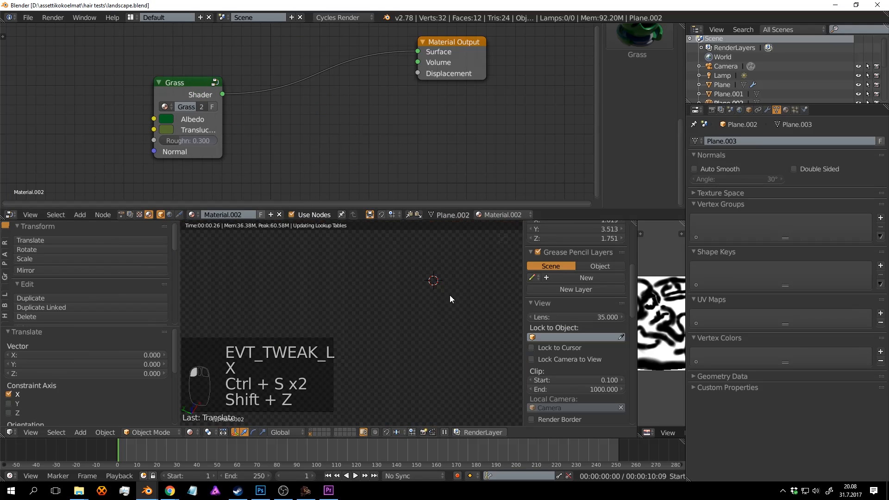
pyautogui.hotkey('shift', 'z')
pyautogui.hotkey('ctrl', 's')
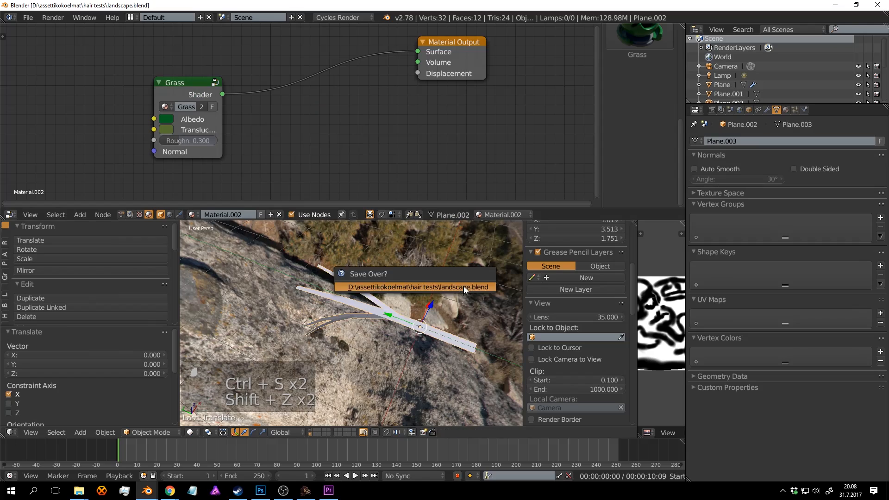
pyautogui.click(464, 287)
pyautogui.moveTo(464, 287)
pyautogui.mouseDown(button='middle')
pyautogui.moveTo(416, 283)
pyautogui.moveTo(472, 232)
pyautogui.moveTo(584, 222)
pyautogui.mouseUp(button='middle')
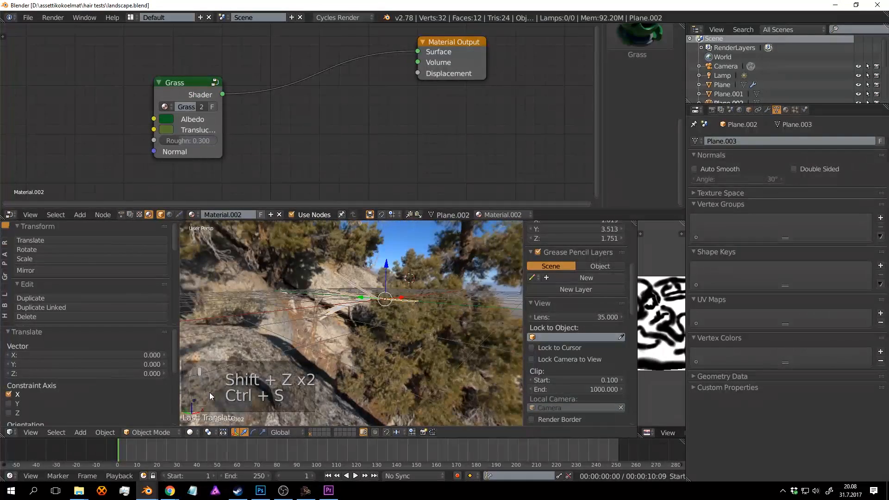
# Rename the blade cluster object to grass, deselect everything and save the file.
pyautogui.scroll(-5, 776, 46)
pyautogui.scroll(5, 779, 60)
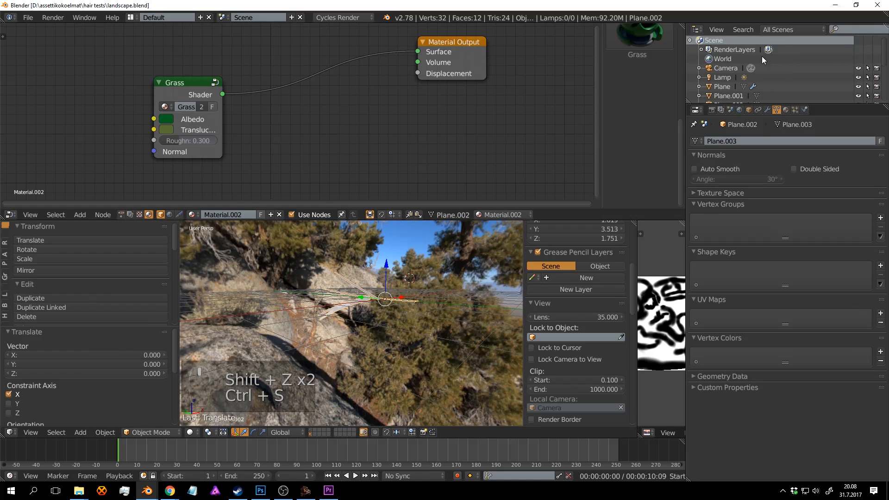
pyautogui.scroll(-2, 759, 62)
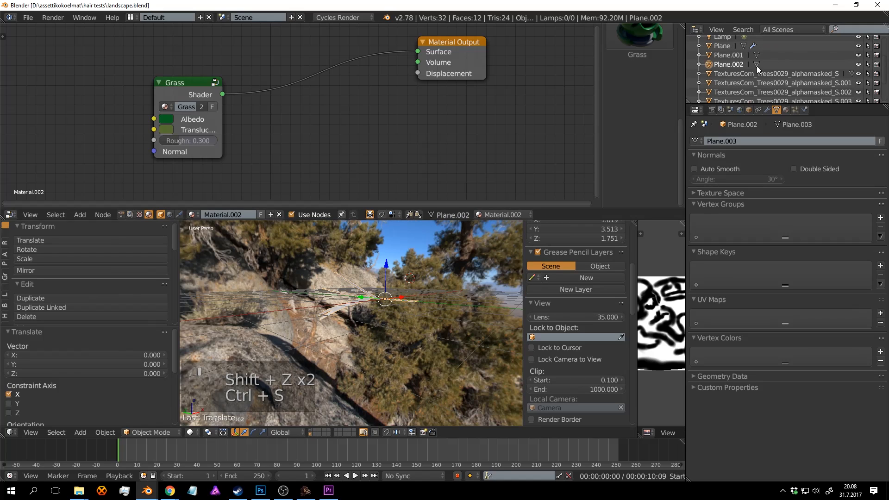
pyautogui.doubleClick(729, 65)
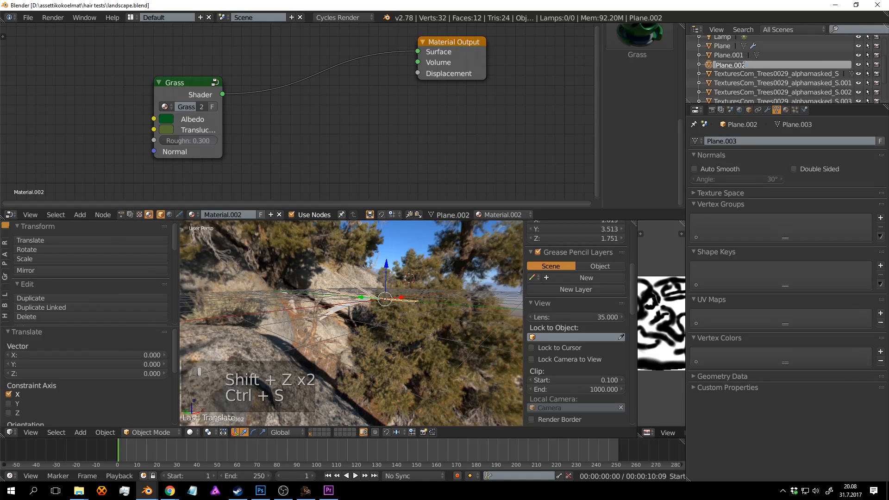
pyautogui.write('grass')
pyautogui.press('Return')
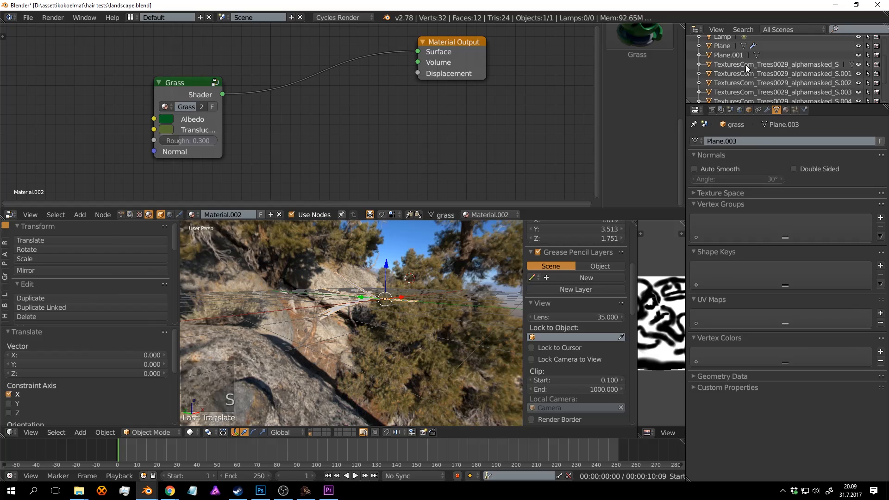
pyautogui.press('a')
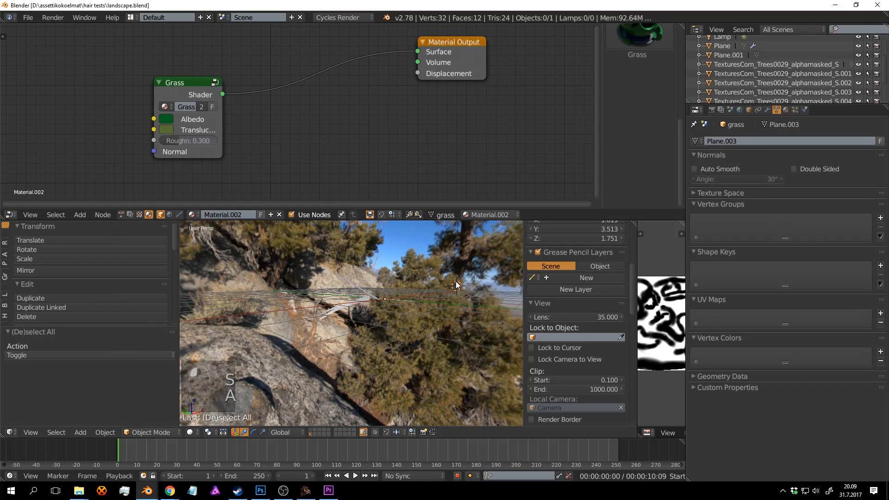
pyautogui.hotkey('ctrl', 's')
# Switch to the terrain layer, examine the landscape from above and save the file.
pyautogui.click(311, 430)
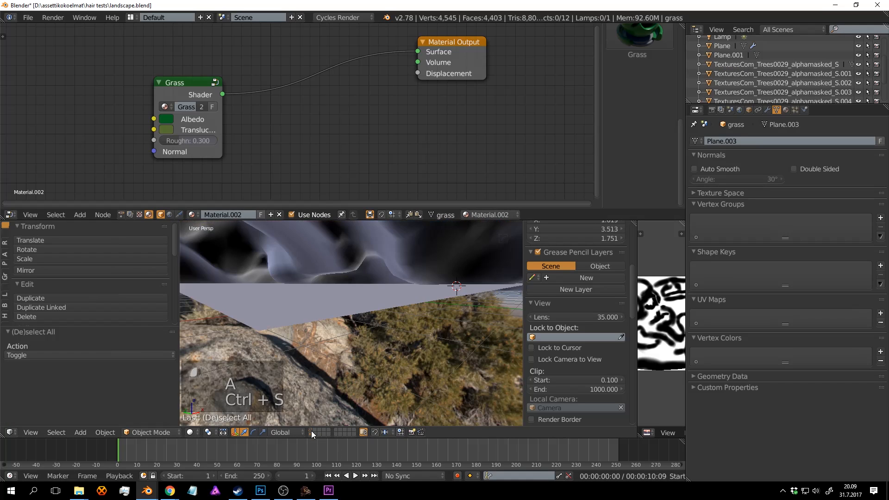
pyautogui.scroll(-10, 452, 282)
pyautogui.moveTo(452, 282); pyautogui.dragTo(390, 305, button='middle')
pyautogui.scroll(-2, 437, 296)
pyautogui.hotkey('ctrl', 's')
pyautogui.scroll(5, 451, 315)
pyautogui.scroll(4, 390, 305)
pyautogui.hotkey('ctrl', 's')
pyautogui.scroll(-5, 367, 292)
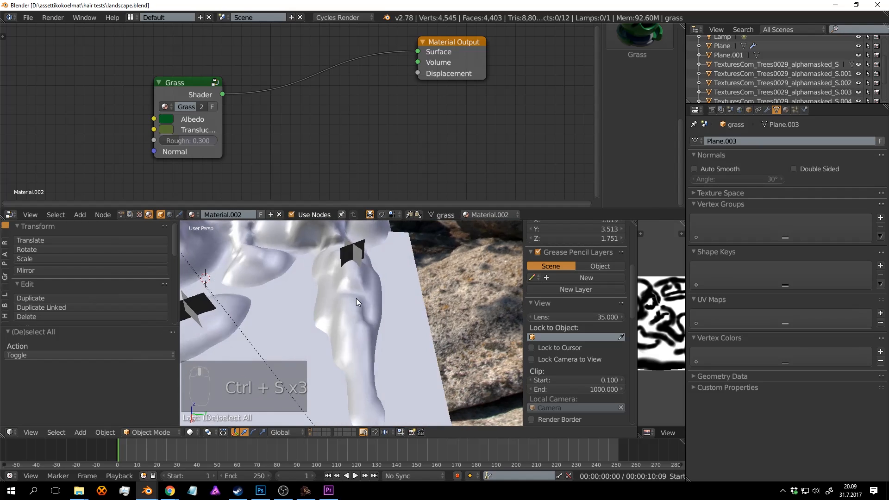
# Select the terrain plane, move the stencil Image Texture node clear of the RGB Curves node in its landscape material and save.
pyautogui.rightClick(354, 304)
pyautogui.moveTo(227, 162); pyautogui.dragTo(240, 98, button='middle')
pyautogui.moveTo(199, 98); pyautogui.dragTo(256, 132)
pyautogui.moveTo(196, 108); pyautogui.dragTo(303, 44, button='middle')
pyautogui.hotkey('ctrl', 's')
pyautogui.scroll(-3, 335, 140)
pyautogui.scroll(4, 302, 43)
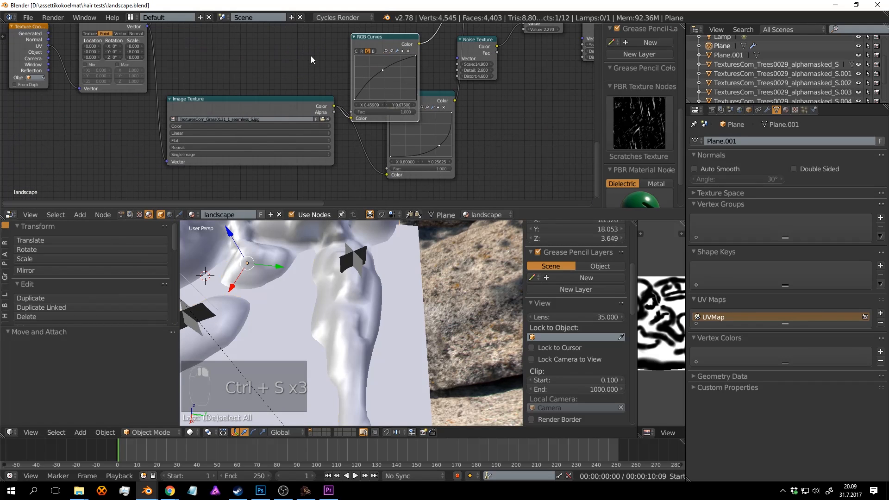
pyautogui.moveTo(469, 116); pyautogui.dragTo(377, 181, button='middle')
pyautogui.scroll(-2, 435, 132)
pyautogui.moveTo(439, 131); pyautogui.dragTo(398, 152, button='middle')
pyautogui.scroll(3, 330, 135)
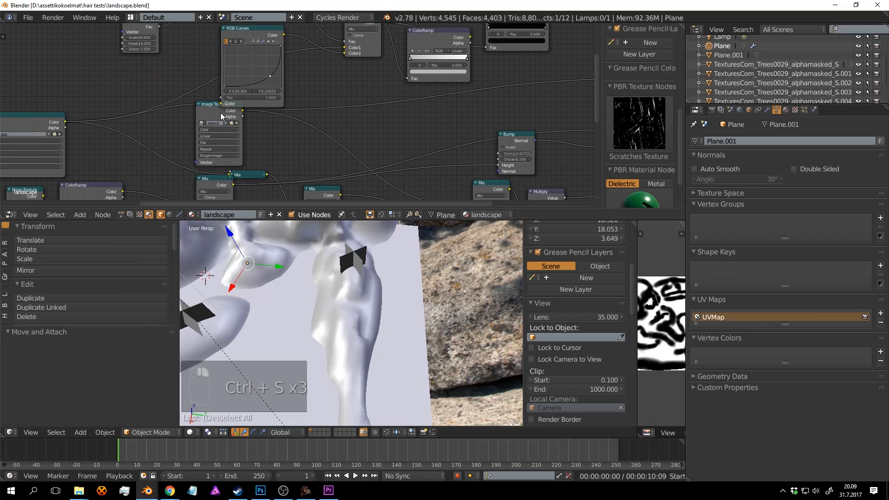
pyautogui.moveTo(219, 112); pyautogui.dragTo(300, 119)
pyautogui.scroll(4, 357, 127)
pyautogui.hotkey('ctrl', 's')
pyautogui.click(361, 128)
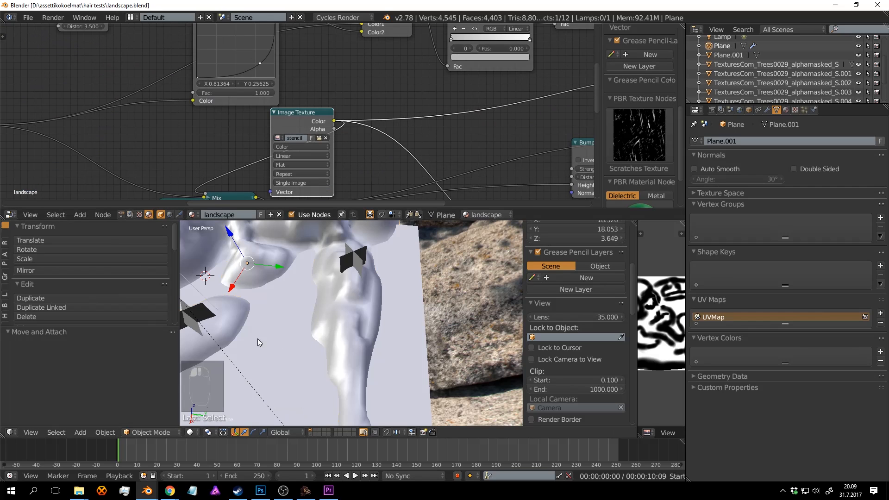
# Inspect the terrain in Texture shading, select the flat plane around it and return to Solid shading.
pyautogui.click(191, 432)
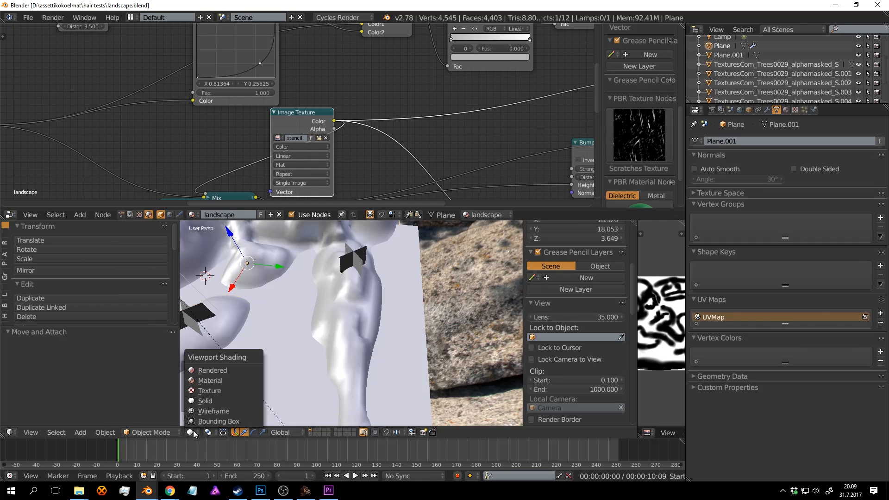
pyautogui.click(216, 390)
pyautogui.moveTo(370, 313); pyautogui.dragTo(380, 288, button='middle')
pyautogui.scroll(1, 379, 289)
pyautogui.rightClick(407, 289)
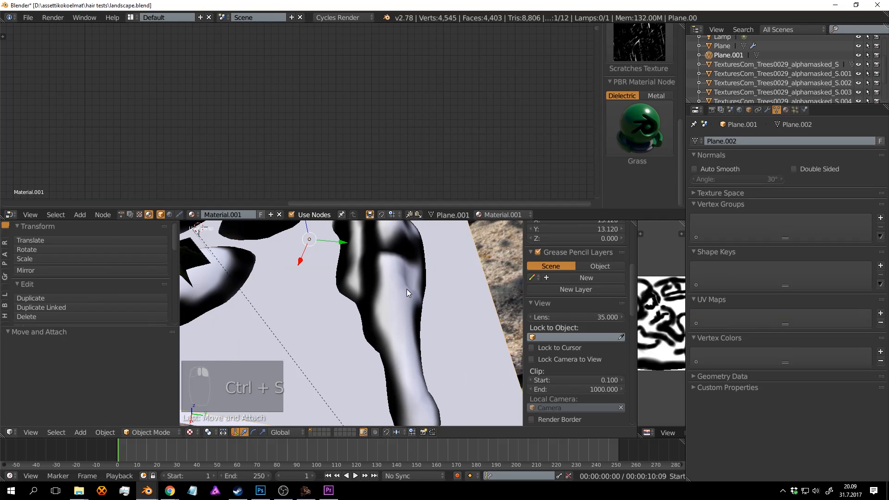
pyautogui.press('z')
pyautogui.press('z')
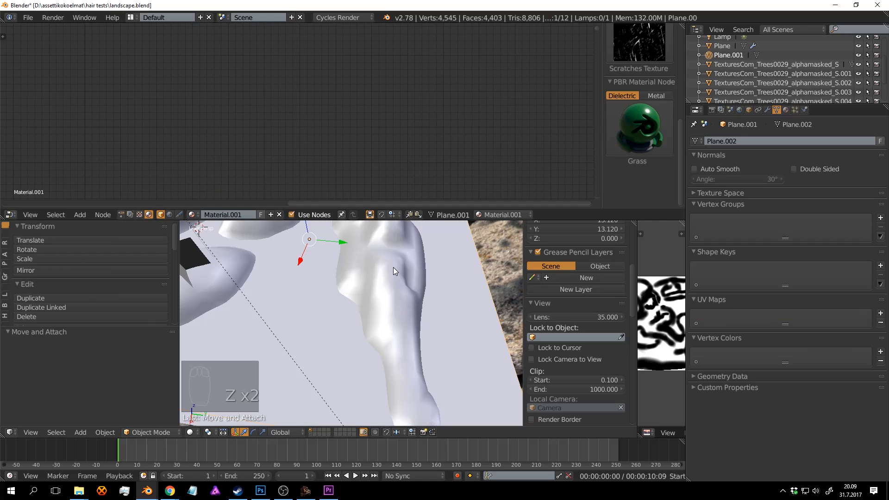
# Open the terrain plane for mesh editing with nothing selected and show it in Texture shading.
pyautogui.rightClick(393, 267)
pyautogui.press('Tab')
pyautogui.moveTo(394, 268); pyautogui.dragTo(301, 333, button='middle')
pyautogui.press('a')
pyautogui.press('a')
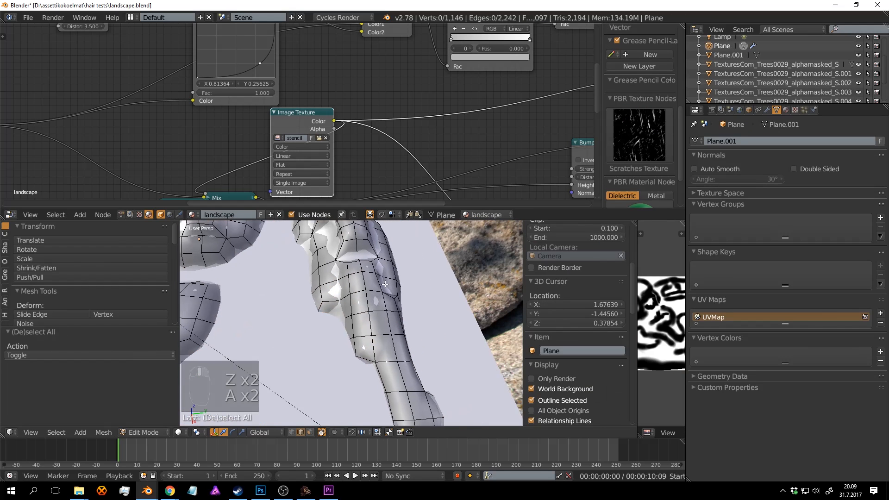
pyautogui.click(177, 432)
pyautogui.click(194, 348)
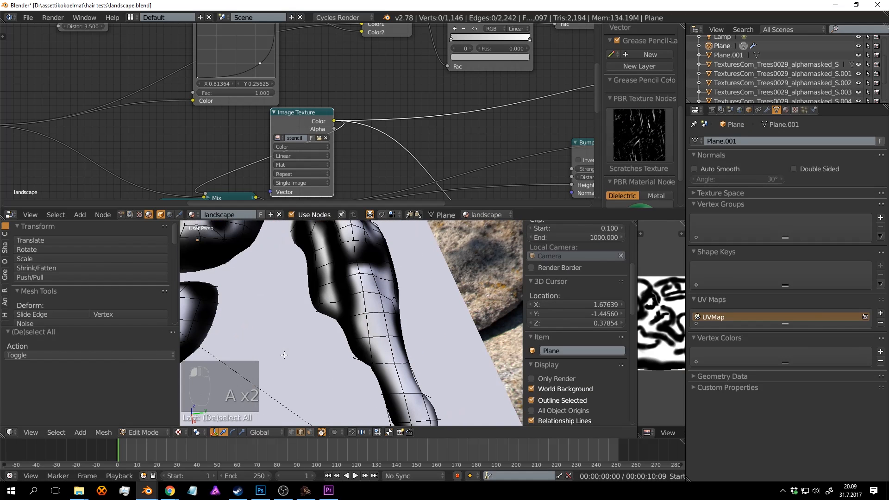
pyautogui.moveTo(439, 277); pyautogui.dragTo(276, 402, button='middle')
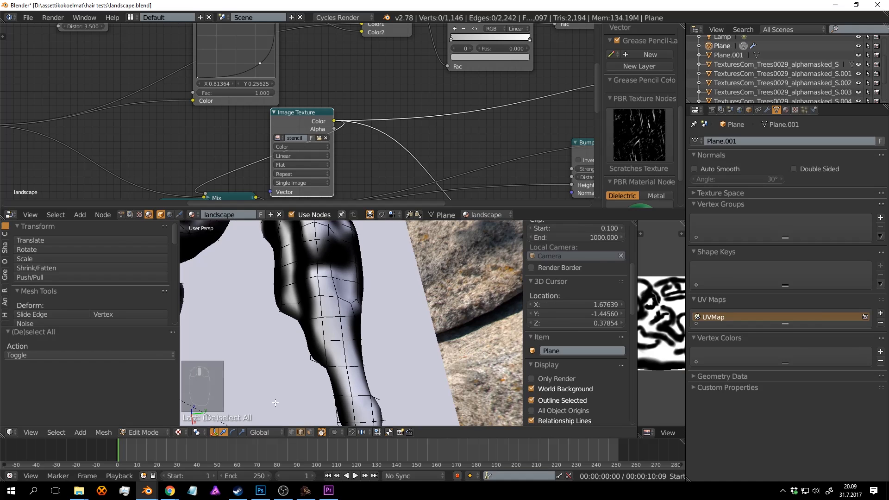
# In face select mode, circle-select the white-painted faces along the end of the terrain's long narrow ridge.
pyautogui.click(293, 433)
pyautogui.moveTo(374, 288); pyautogui.dragTo(357, 296, button='middle')
pyautogui.press('c')
pyautogui.scroll(2, 346, 300)
pyautogui.moveTo(337, 303)
pyautogui.mouseDown()
pyautogui.moveTo(308, 351)
pyautogui.moveTo(326, 398)
pyautogui.mouseUp()
pyautogui.moveTo(326, 398); pyautogui.dragTo(339, 302, button='middle')
pyautogui.rightClick(327, 308)
pyautogui.rightClick(328, 306)
pyautogui.scroll(-8, 329, 305)
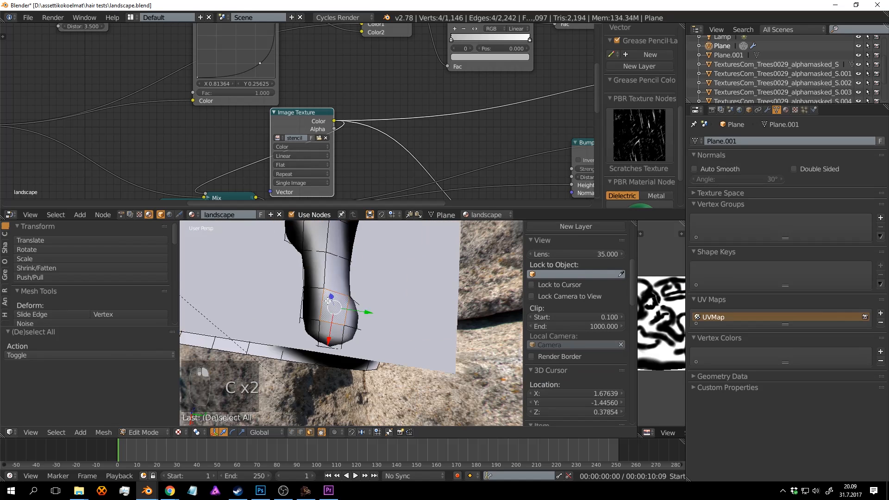
pyautogui.hotkey('ctrl', 'z')
pyautogui.keyDown('shift'); pyautogui.rightClick(346, 316); pyautogui.keyUp('shift')
# Extend the face selection to the white areas around the plant on the upper ridge and its narrow side strip.
pyautogui.keyDown('shift'); pyautogui.moveTo(365, 258); pyautogui.dragTo(367, 336, button='middle'); pyautogui.keyUp('shift')
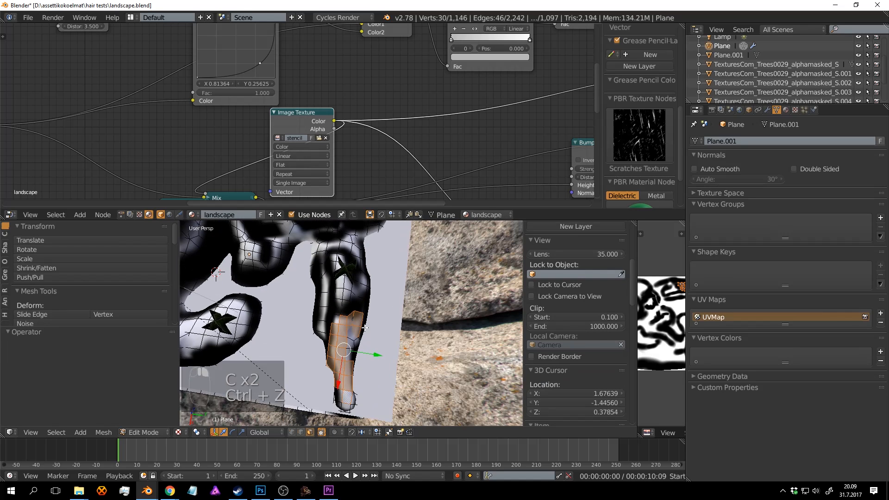
pyautogui.scroll(2, 367, 336)
pyautogui.scroll(1, 367, 297)
pyautogui.press('c')
pyautogui.moveTo(344, 293)
pyautogui.mouseDown()
pyautogui.moveTo(334, 258)
pyautogui.moveTo(317, 268)
pyautogui.mouseUp()
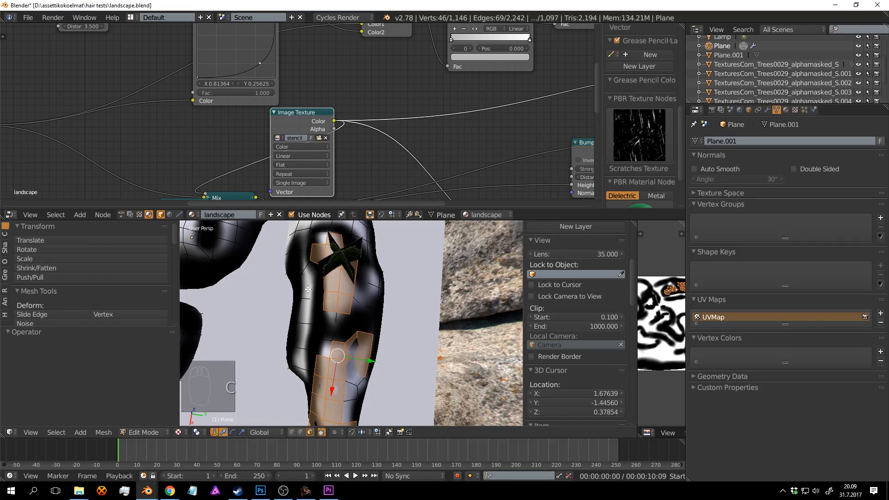
pyautogui.keyDown('shift'); pyautogui.rightClick(308, 288); pyautogui.keyUp('shift')
pyautogui.keyDown('shift'); pyautogui.rightClick(306, 308); pyautogui.keyUp('shift')
pyautogui.keyDown('shift'); pyautogui.rightClick(303, 329); pyautogui.keyUp('shift')
pyautogui.keyDown('shift'); pyautogui.moveTo(346, 232); pyautogui.dragTo(372, 310, button='middle'); pyautogui.keyUp('shift')
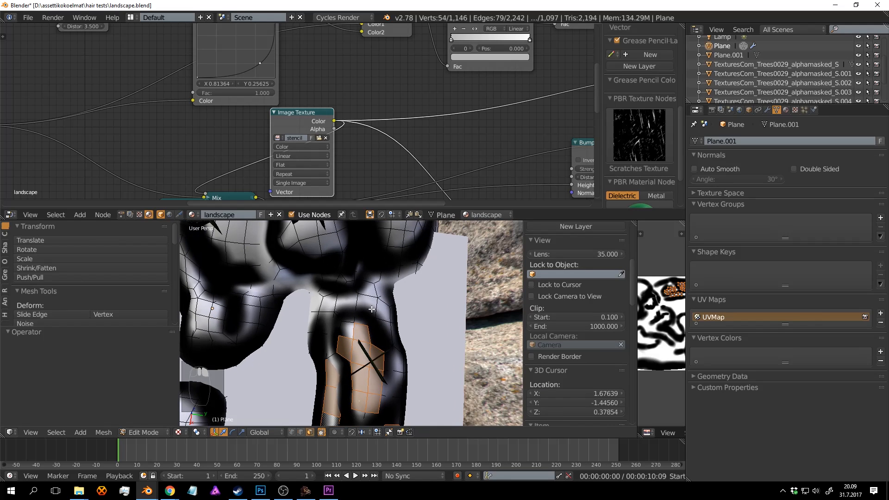
# Add the white faces across the ridge's upper junction and inside the adjoining black ring to the selection.
pyautogui.keyDown('shift'); pyautogui.rightClick(384, 310); pyautogui.keyUp('shift')
pyautogui.keyDown('shift'); pyautogui.rightClick(371, 304); pyautogui.keyUp('shift')
pyautogui.keyDown('shift'); pyautogui.rightClick(367, 289); pyautogui.keyUp('shift')
pyautogui.keyDown('shift'); pyautogui.rightClick(348, 300); pyautogui.keyUp('shift')
pyautogui.keyDown('shift'); pyautogui.rightClick(337, 293); pyautogui.keyUp('shift')
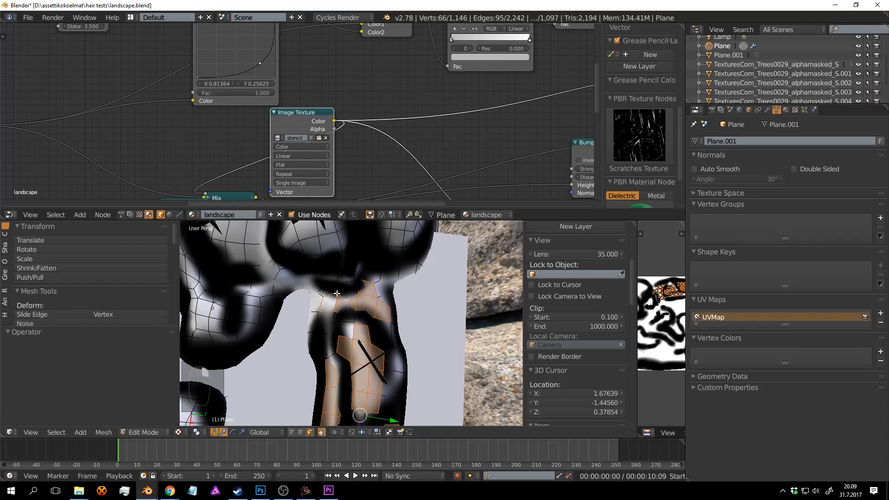
pyautogui.keyDown('shift'); pyautogui.scroll(5, 343, 295); pyautogui.keyUp('shift')
pyautogui.keyDown('shift'); pyautogui.rightClick(342, 293); pyautogui.keyUp('shift')
pyautogui.keyDown('shift'); pyautogui.rightClick(345, 312); pyautogui.keyUp('shift')
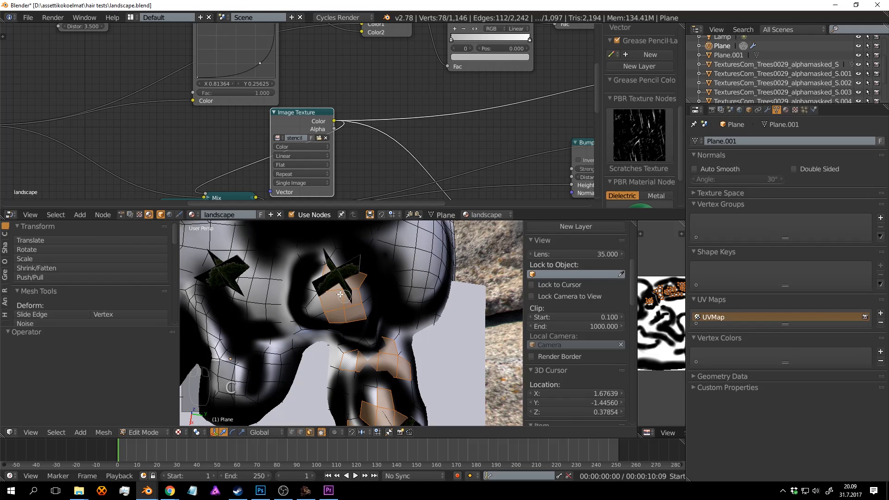
pyautogui.keyDown('shift'); pyautogui.rightClick(326, 309); pyautogui.keyUp('shift')
# Circle-select the white faces on the side and crown of the large rounded hill, keeping the existing selection.
pyautogui.moveTo(418, 239); pyautogui.dragTo(420, 255)
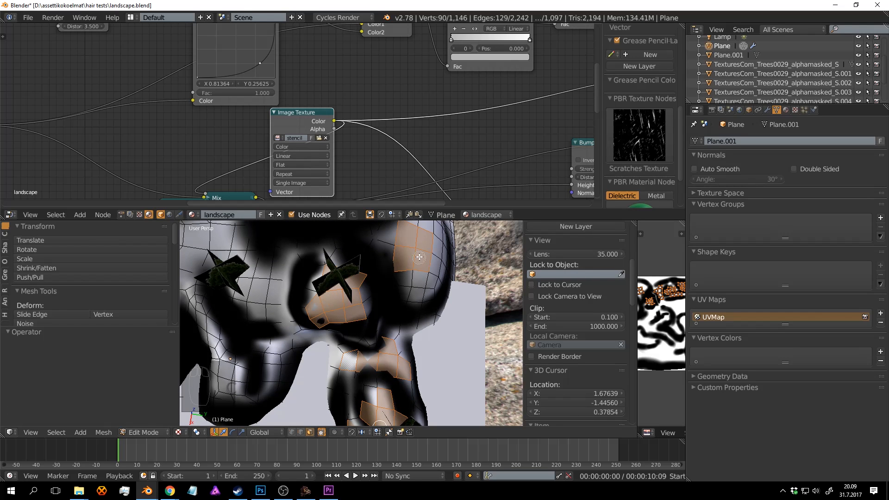
pyautogui.rightClick(421, 254)
pyautogui.moveTo(420, 254); pyautogui.dragTo(409, 300, button='middle')
pyautogui.press('c')
pyautogui.moveTo(406, 329)
pyautogui.mouseDown()
pyautogui.moveTo(414, 311)
pyautogui.moveTo(400, 265)
pyautogui.mouseUp()
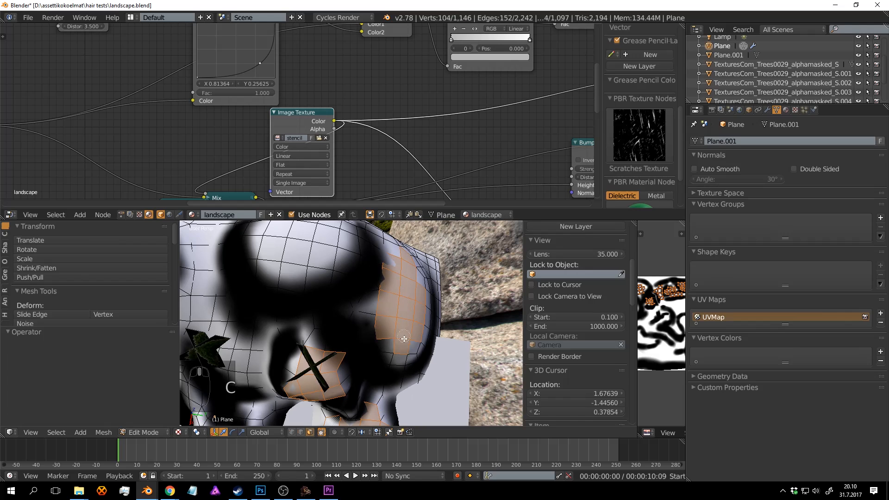
pyautogui.rightClick(373, 301)
pyautogui.moveTo(372, 301); pyautogui.dragTo(357, 276, button='middle')
pyautogui.press('c')
pyautogui.moveTo(357, 275)
pyautogui.mouseDown()
pyautogui.moveTo(373, 295)
pyautogui.moveTo(362, 314)
pyautogui.moveTo(346, 292)
pyautogui.mouseUp()
pyautogui.rightClick(346, 292)
# Circle-select the white-painted faces over the rest of the terrain's hills, adding them to the selection.
pyautogui.keyDown('shift'); pyautogui.moveTo(305, 307); pyautogui.dragTo(395, 281, button='middle'); pyautogui.keyUp('shift')
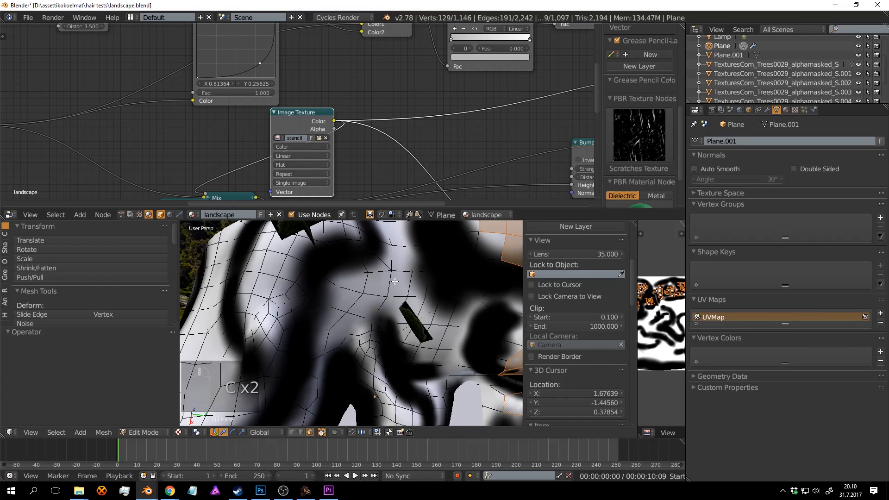
pyautogui.click(388, 278)
pyautogui.click(401, 279)
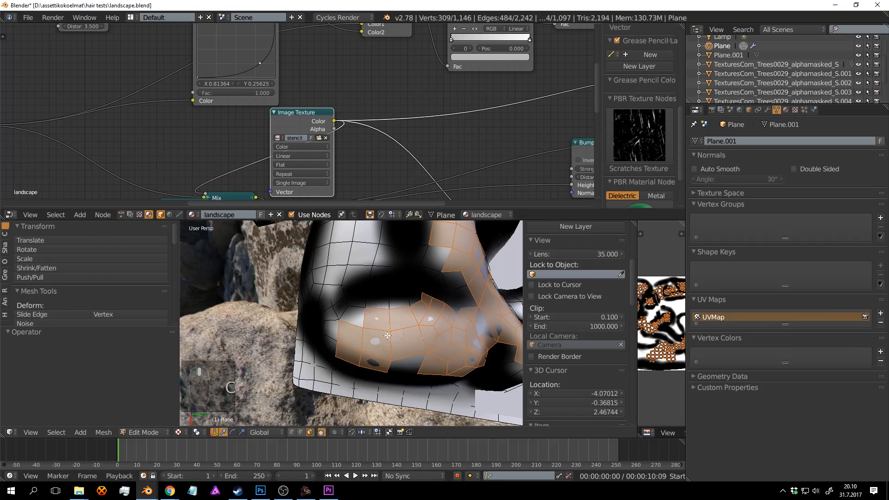
pyautogui.moveTo(421, 334); pyautogui.dragTo(360, 311, button='middle')
pyautogui.moveTo(359, 255)
pyautogui.mouseDown()
pyautogui.moveTo(348, 327)
pyautogui.moveTo(338, 327)
pyautogui.mouseUp()
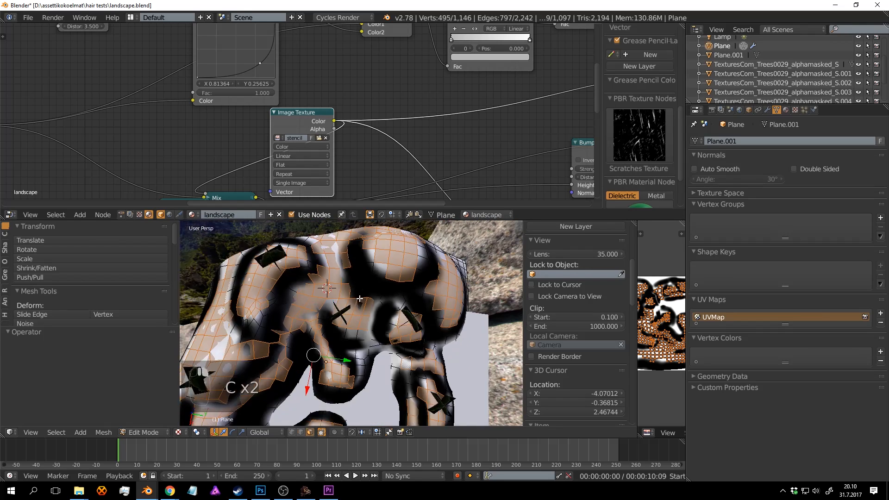
pyautogui.moveTo(359, 298)
pyautogui.mouseDown(button='middle')
pyautogui.moveTo(364, 308)
pyautogui.moveTo(410, 241)
pyautogui.mouseUp(button='middle')
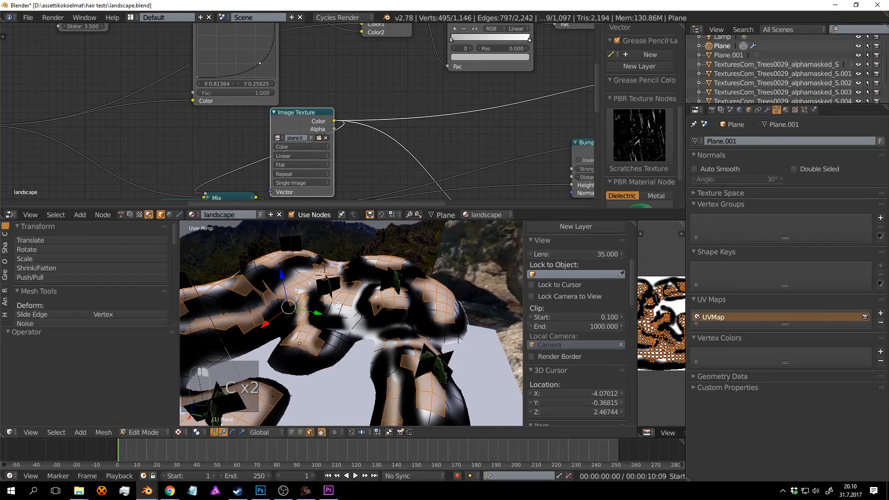
pyautogui.press('c')
pyautogui.moveTo(338, 304)
pyautogui.mouseDown()
pyautogui.moveTo(355, 327)
pyautogui.moveTo(332, 346)
pyautogui.mouseUp()
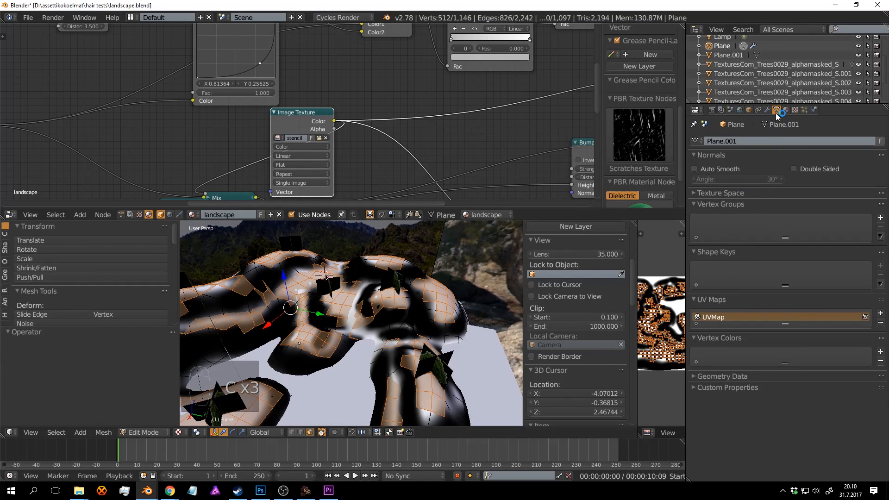
# Create a vertex group named grass on the terrain and assign the selected faces to it.
pyautogui.click(880, 218)
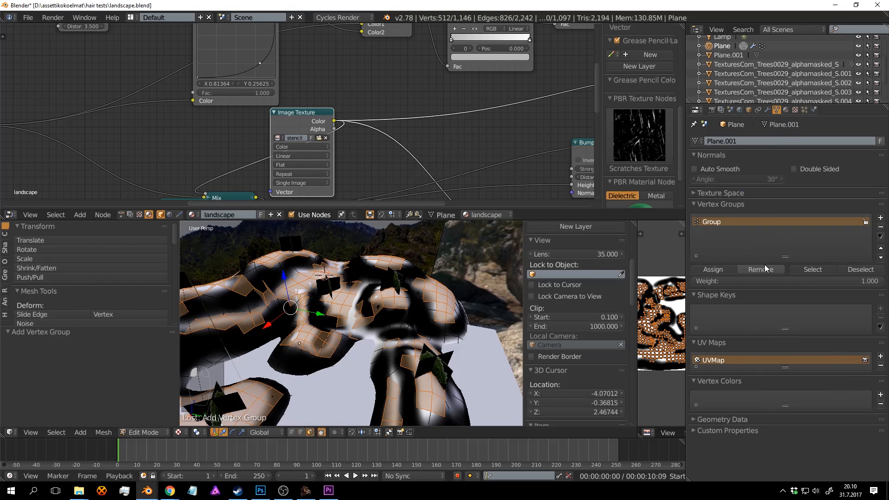
pyautogui.click(714, 222)
pyautogui.write('grass')
pyautogui.press('Return')
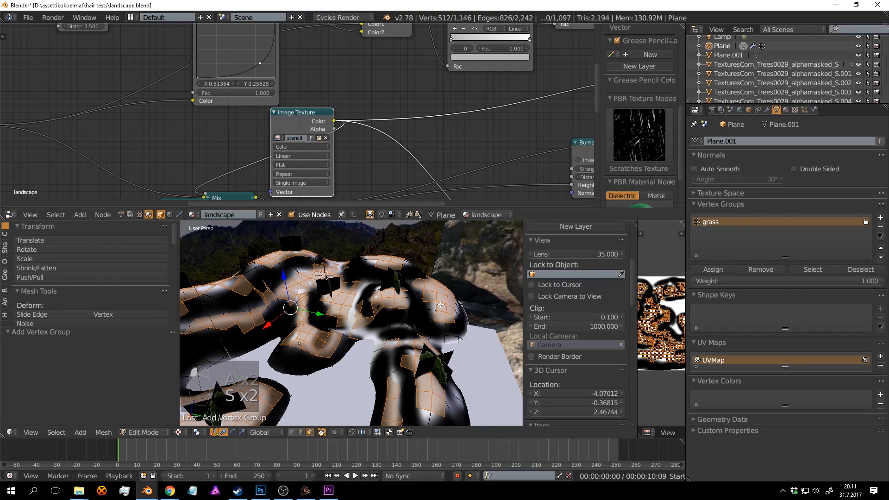
# Clear the selection and reselect the grass vertex group to check which faces it covers.
pyautogui.press('a')
pyautogui.press('a')
pyautogui.press('a')
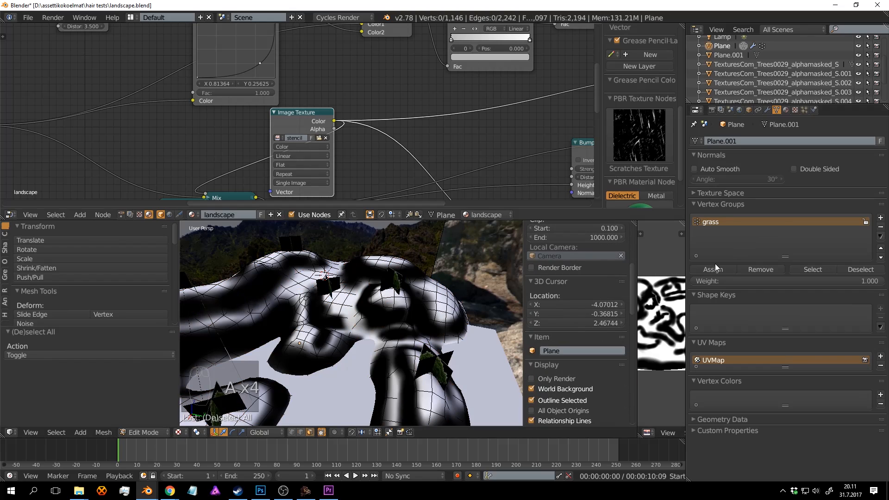
pyautogui.click(800, 272)
pyautogui.moveTo(456, 313); pyautogui.dragTo(445, 323, button='middle')
pyautogui.scroll(5, 445, 324)
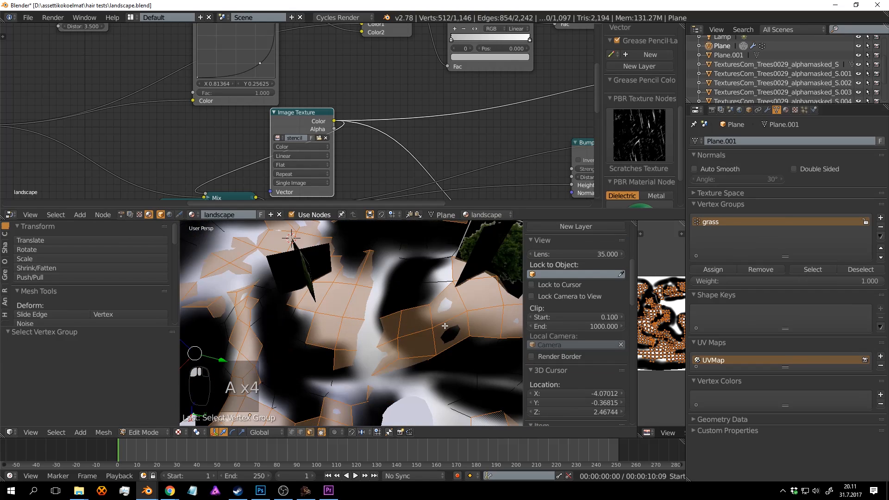
# Deselect the terrain faces, return to Object Mode and save the file.
pyautogui.scroll(-4, 446, 322)
pyautogui.press('a')
pyautogui.press('Tab')
pyautogui.hotkey('ctrl', 's')
pyautogui.hotkey('ctrl', 's')
pyautogui.scroll(-4, 430, 306)
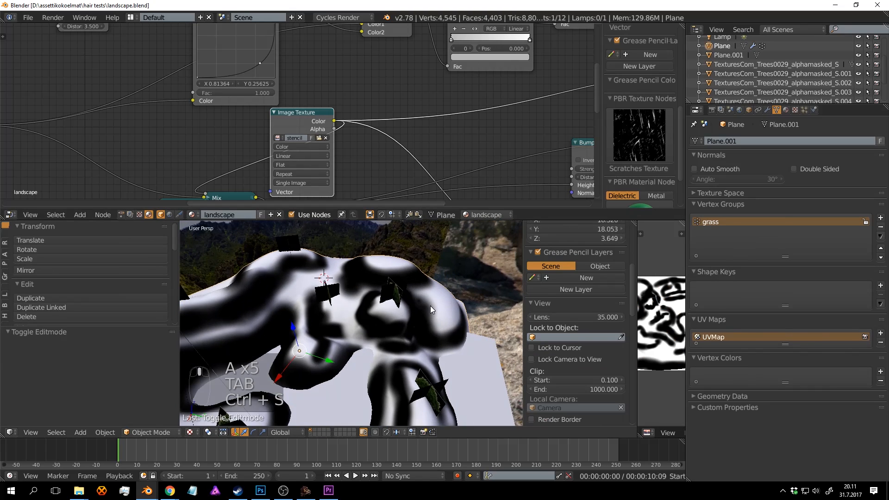
# Move the corsica-224716 backdrop plane by -2.890 along the X axis.
pyautogui.moveTo(427, 290); pyautogui.dragTo(368, 327, button='middle')
pyautogui.rightClick(378, 302)
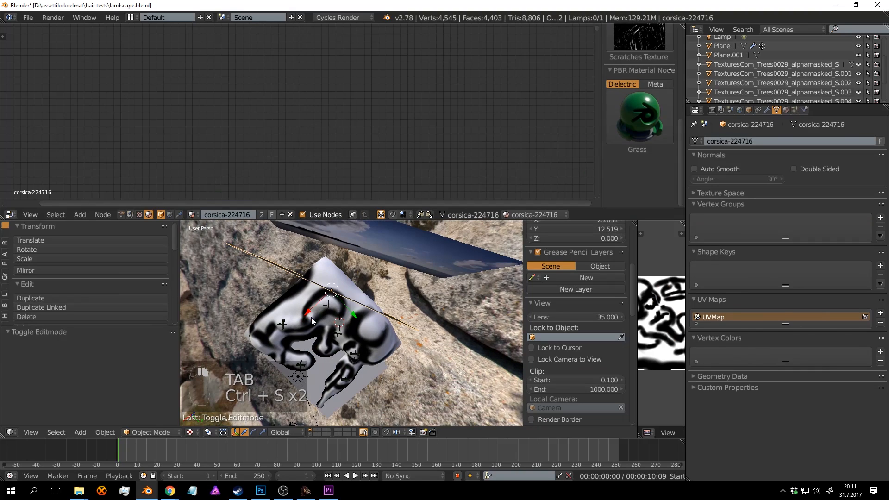
pyautogui.moveTo(312, 307); pyautogui.dragTo(329, 301)
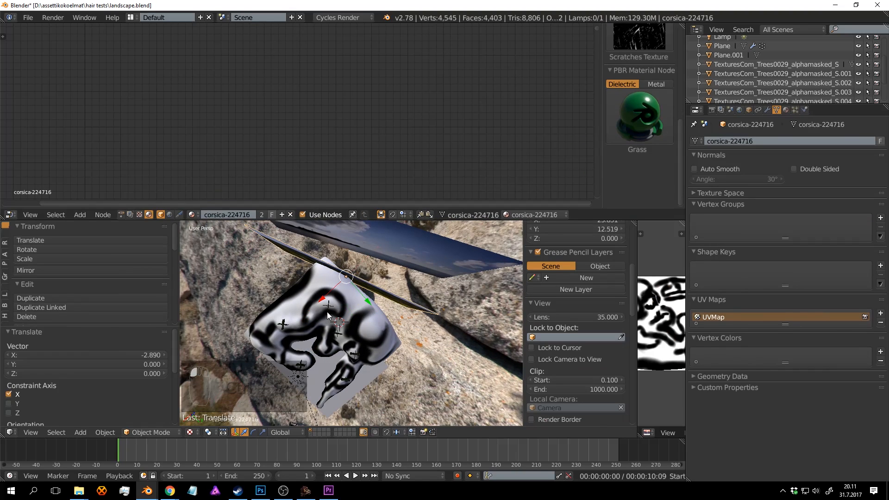
# View the scene through the camera, deselect everything and save the file.
pyautogui.press('KP_0')
pyautogui.press('a')
pyautogui.press('a')
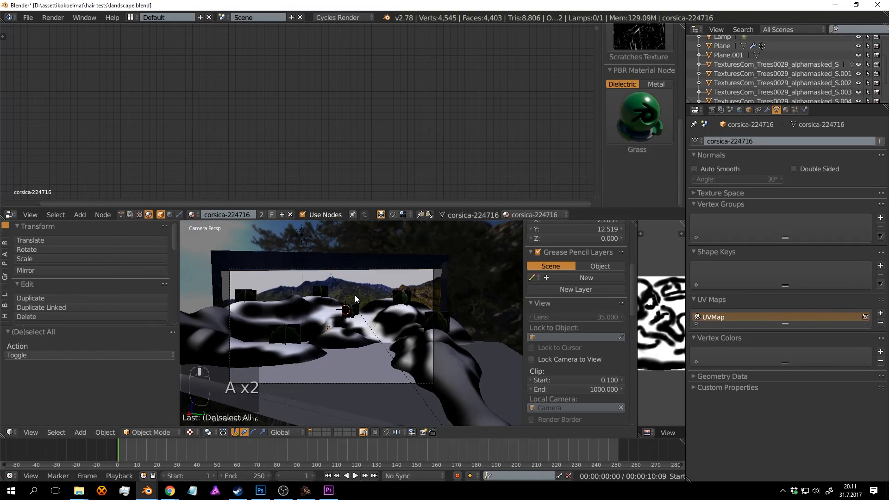
pyautogui.press('a')
pyautogui.press('a')
pyautogui.press('a')
pyautogui.hotkey('ctrl', 's')
pyautogui.scroll(-2, 414, 329)
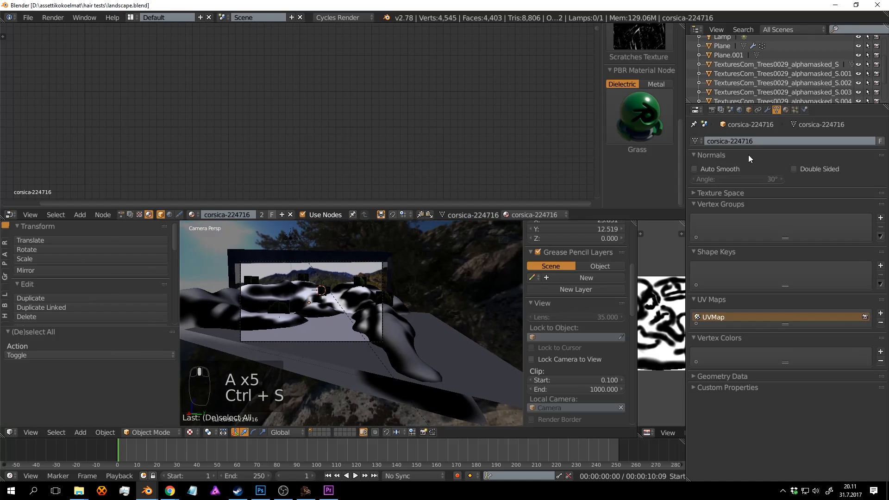
pyautogui.click(795, 110)
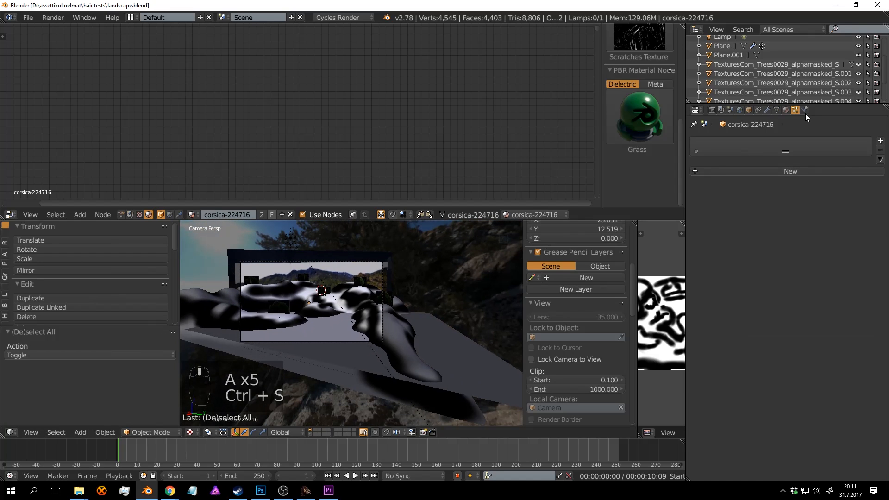
pyautogui.click(768, 171)
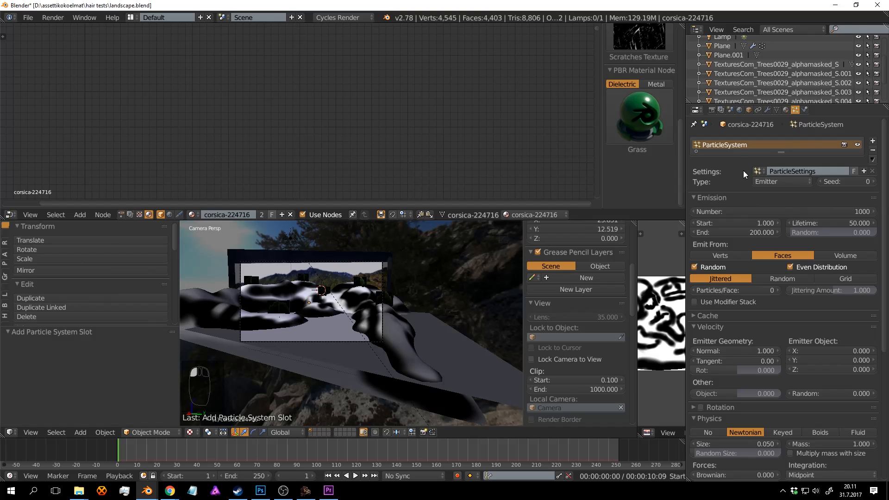
pyautogui.doubleClick(738, 145)
pyautogui.write('grass')
pyautogui.press('Return')
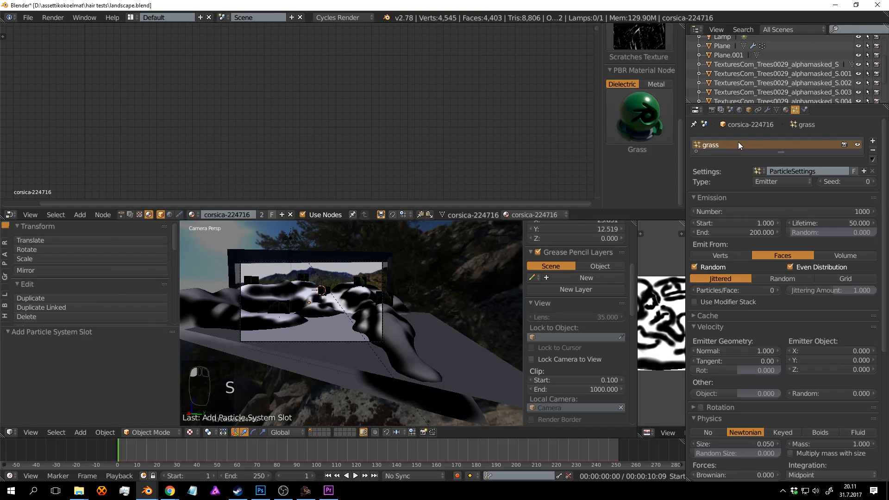
pyautogui.scroll(-6, 745, 262)
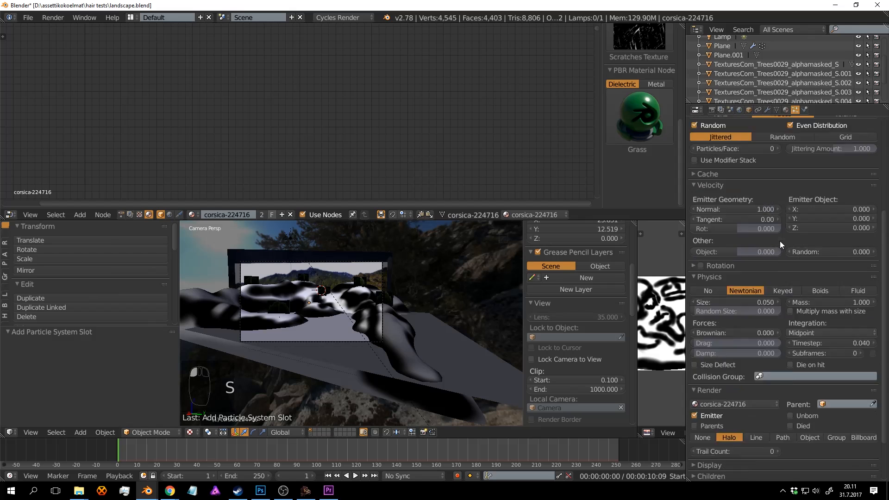
pyautogui.scroll(7, 780, 240)
pyautogui.click(796, 181)
pyautogui.click(785, 159)
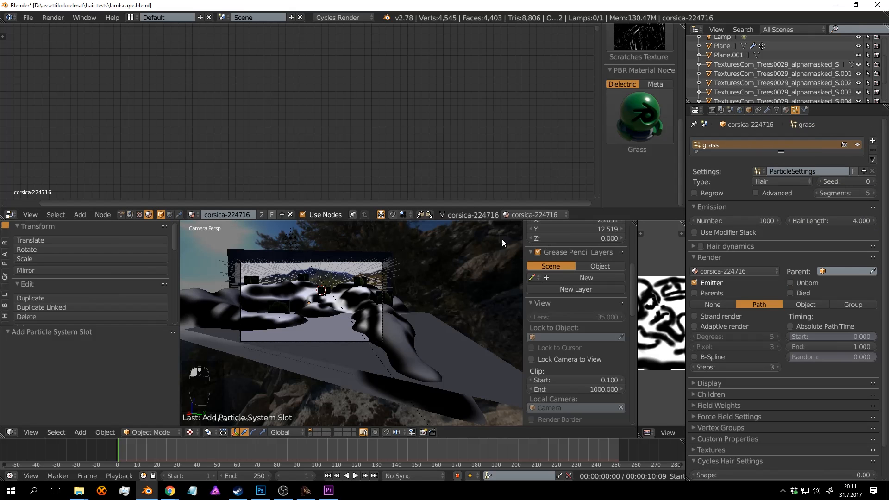
pyautogui.hotkey('ctrl', 's')
pyautogui.moveTo(439, 277)
pyautogui.mouseDown(button='middle')
pyautogui.moveTo(443, 265)
pyautogui.moveTo(437, 283)
pyautogui.mouseUp(button='middle')
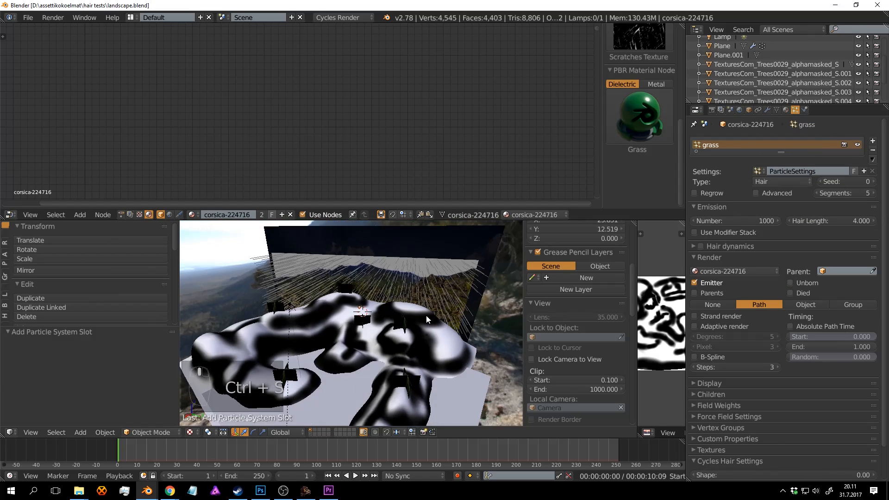
pyautogui.hotkey('ctrl', 'z')
# Select the terrain plane and add a particle system named grass to it.
pyautogui.rightClick(397, 338)
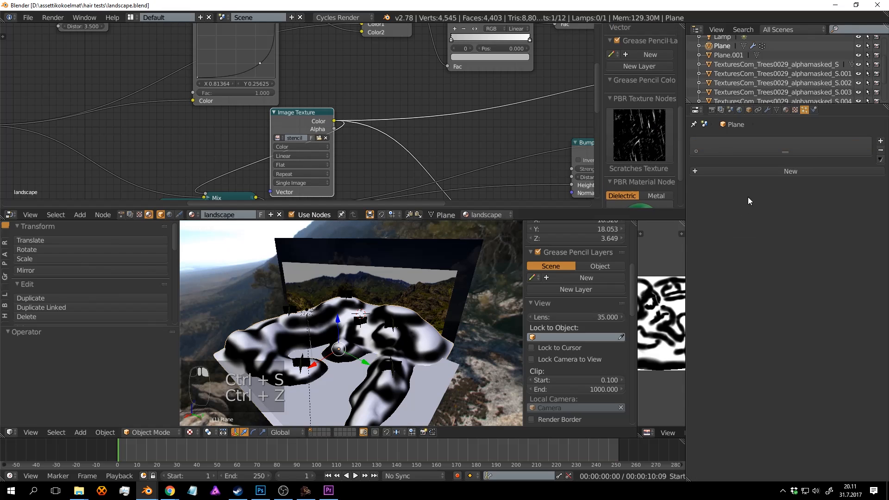
pyautogui.click(763, 172)
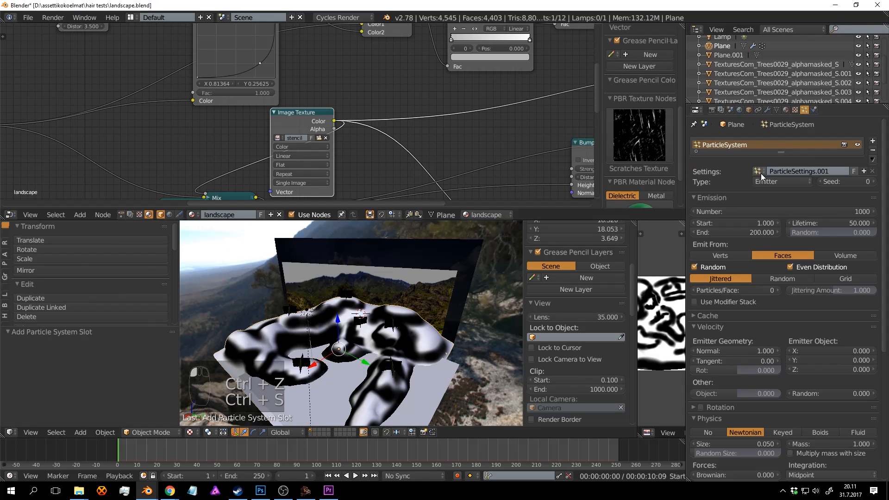
pyautogui.doubleClick(736, 146)
pyautogui.write('grass')
pyautogui.press('Return')
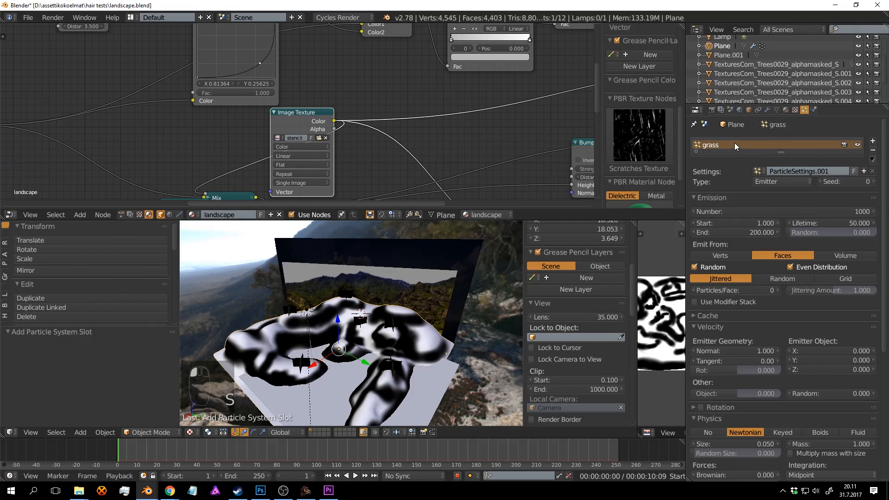
# Set the terrain's grass particle system type to Hair and save the file.
pyautogui.click(773, 180)
pyautogui.click(770, 170)
pyautogui.keyDown('shift'); pyautogui.moveTo(437, 297); pyautogui.dragTo(451, 254, button='middle'); pyautogui.keyUp('shift')
pyautogui.hotkey('ctrl', 's')
pyautogui.scroll(-2, 740, 283)
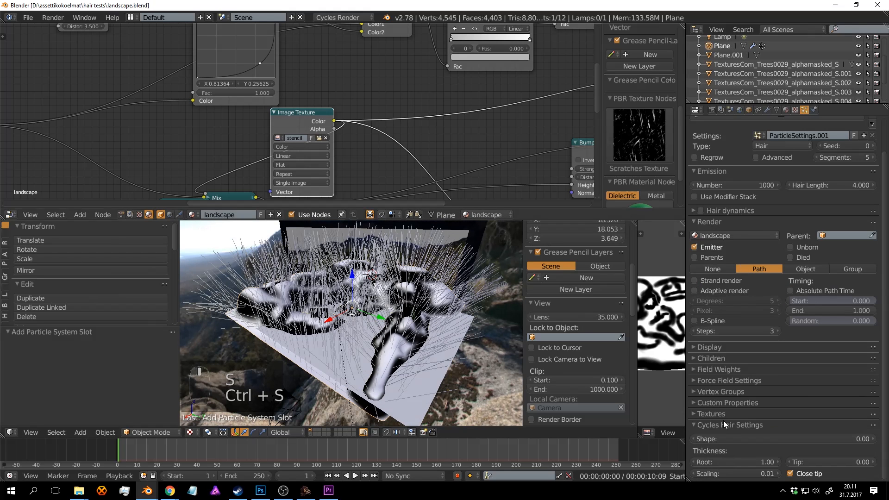
# Limit the grass particles' density to the grass vertex group.
pyautogui.click(715, 391)
pyautogui.scroll(-4, 722, 388)
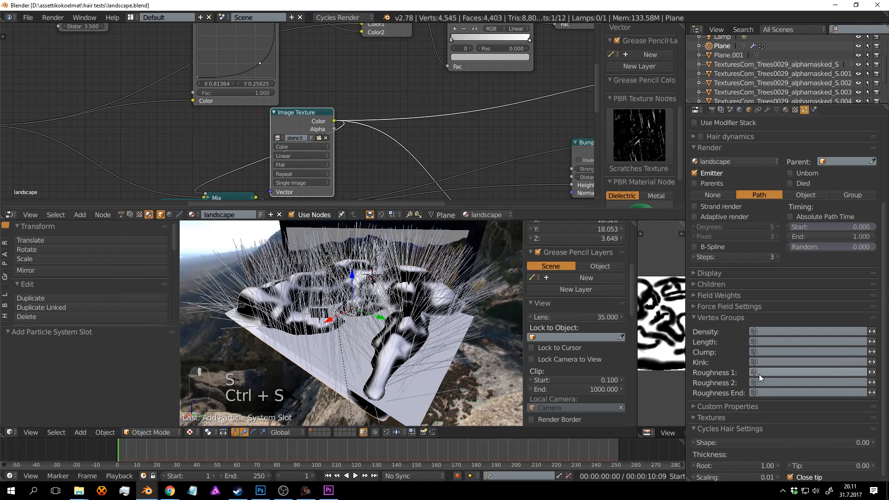
pyautogui.click(807, 331)
pyautogui.click(758, 345)
pyautogui.scroll(5, 396, 325)
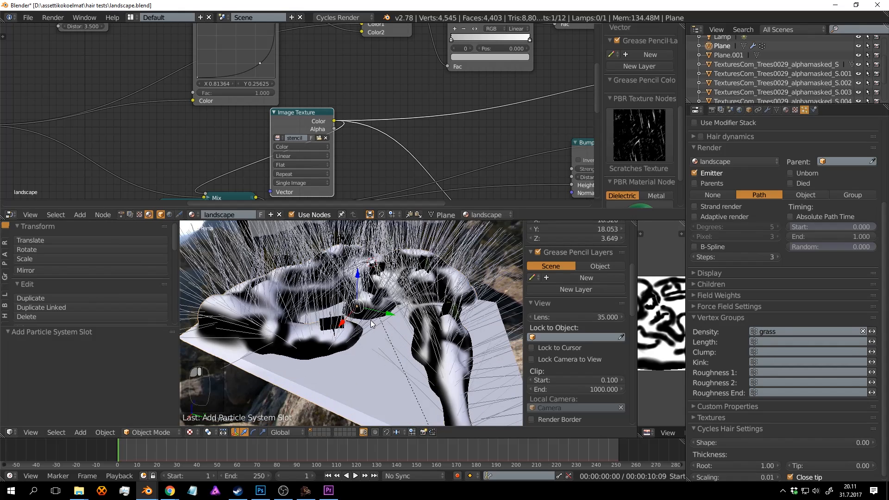
pyautogui.scroll(2, 397, 325)
# Render the hair particles as the grass object and save the file.
pyautogui.scroll(5, 746, 262)
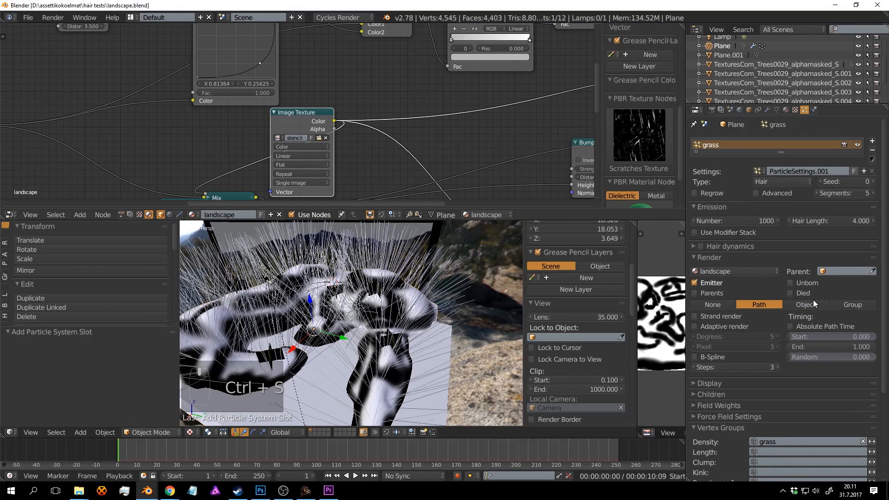
pyautogui.click(810, 304)
pyautogui.click(805, 316)
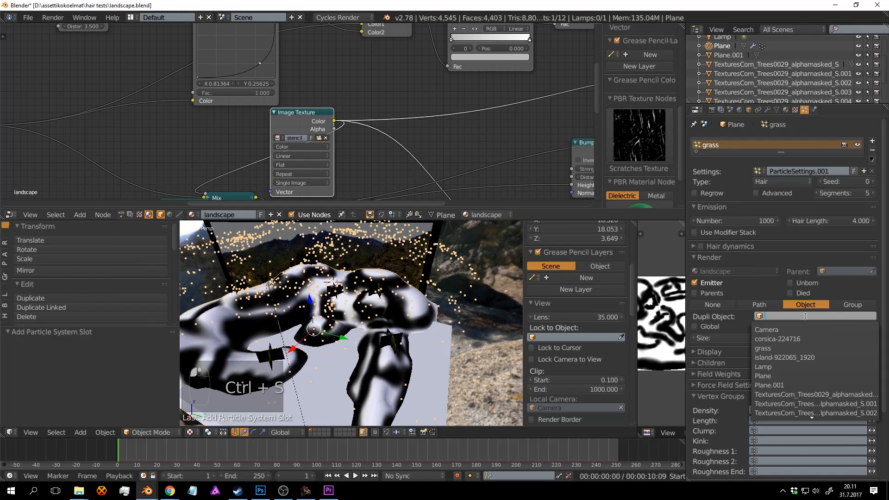
pyautogui.click(763, 348)
pyautogui.scroll(3, 417, 282)
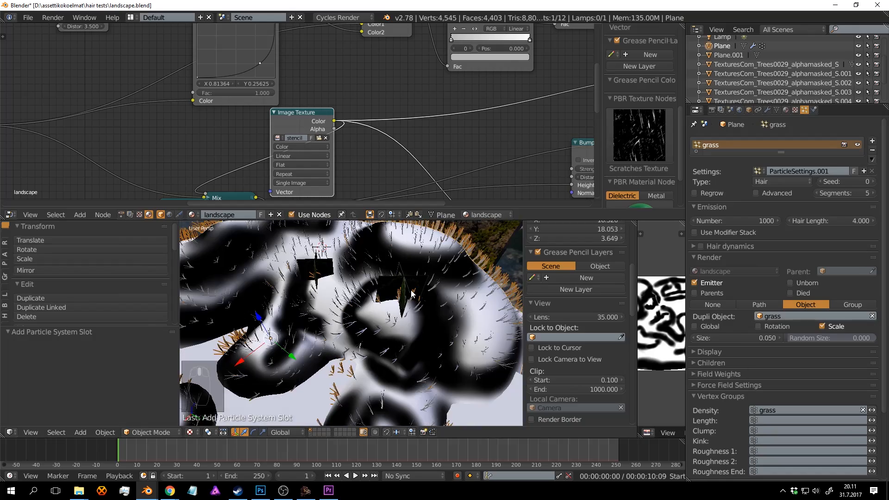
pyautogui.press('a')
pyautogui.hotkey('ctrl', 's')
pyautogui.click(410, 290)
pyautogui.scroll(5, 422, 275)
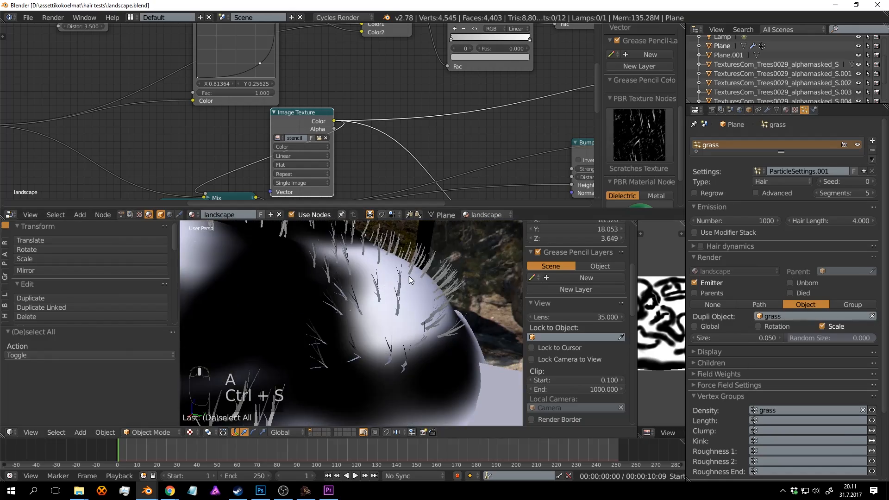
pyautogui.moveTo(409, 277); pyautogui.dragTo(386, 308, button='middle')
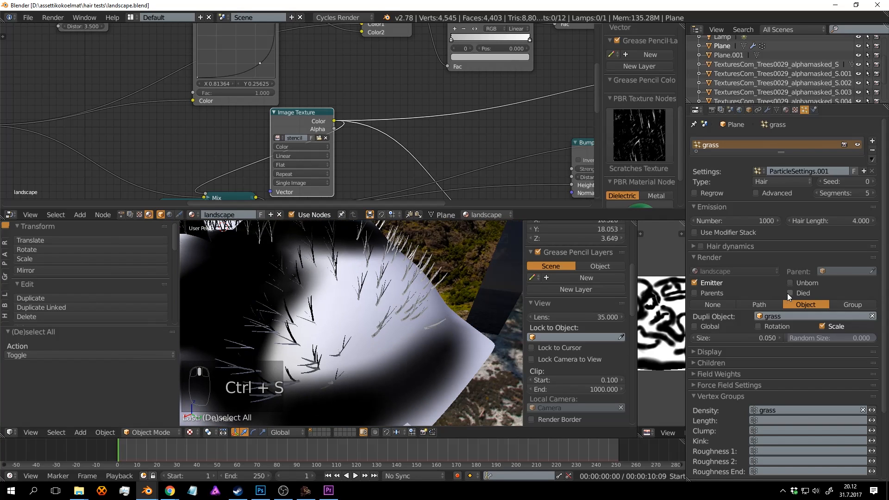
# Enable the advanced hair settings, set particle random size to 0.266 and size to 0.019, and save the file.
pyautogui.click(757, 193)
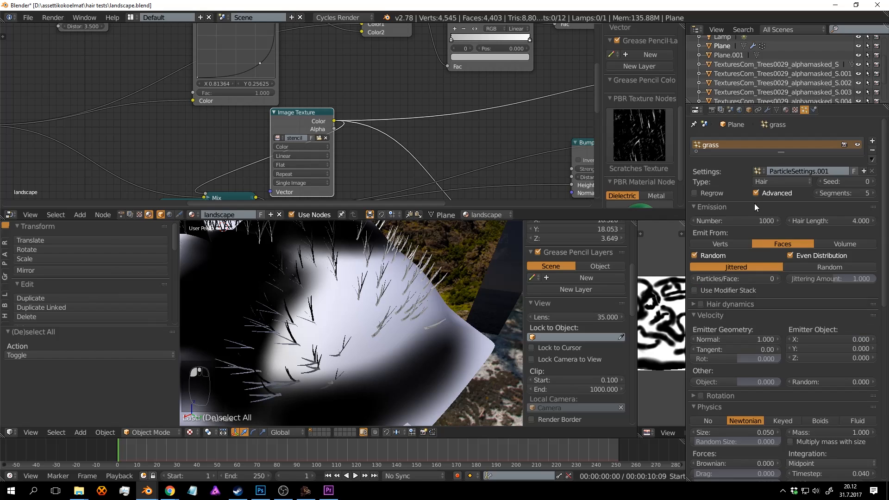
pyautogui.scroll(-5, 764, 259)
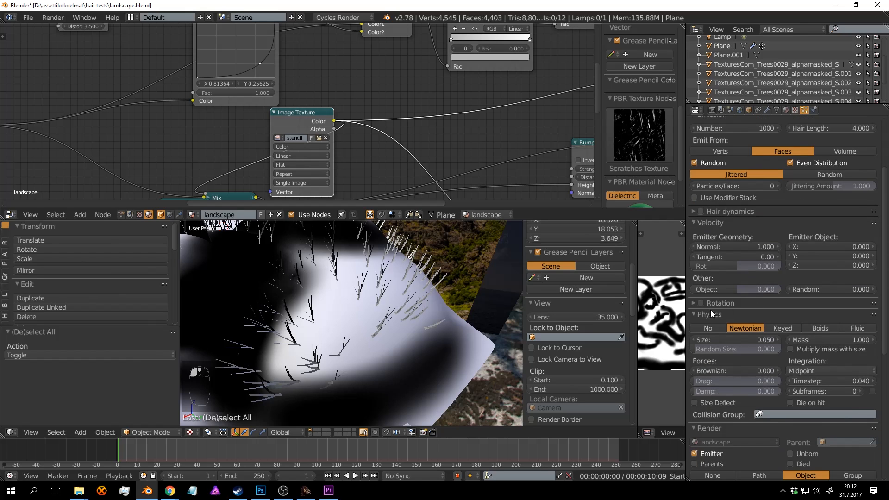
pyautogui.scroll(-2, 732, 330)
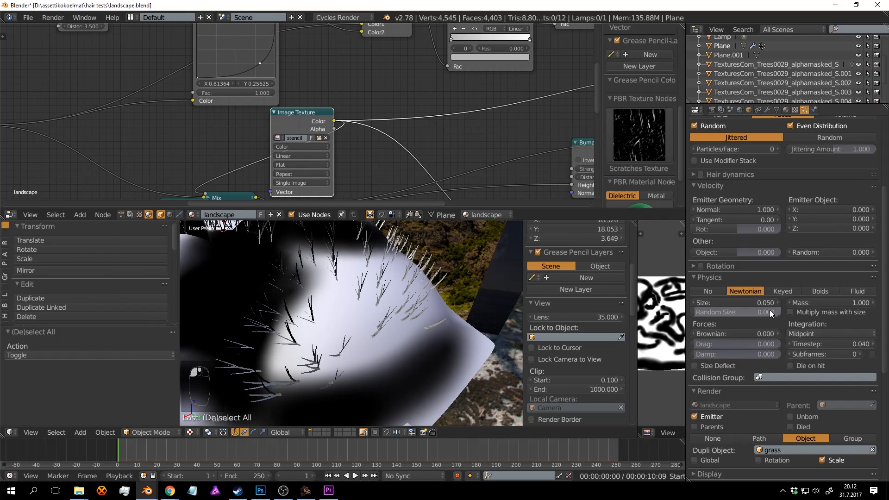
pyautogui.moveTo(701, 311); pyautogui.dragTo(757, 301)
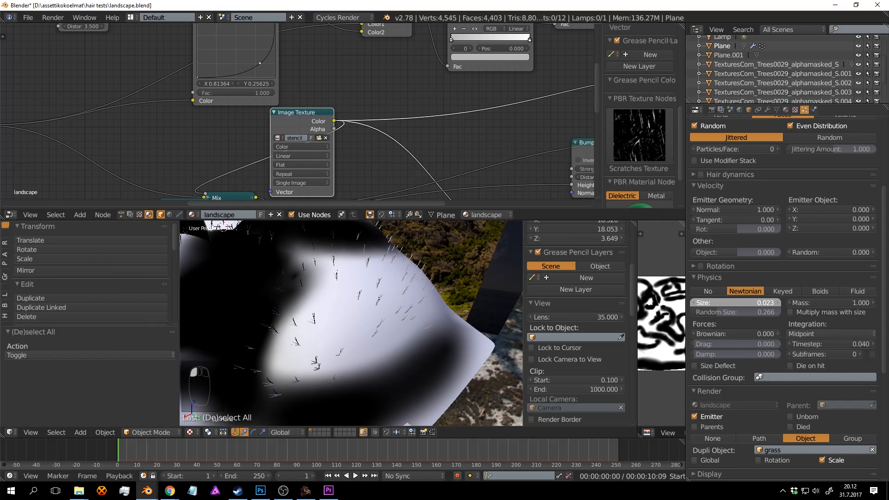
pyautogui.hotkey('ctrl', 's')
pyautogui.moveTo(437, 304); pyautogui.dragTo(458, 283, button='middle')
pyautogui.hotkey('ctrl', 's')
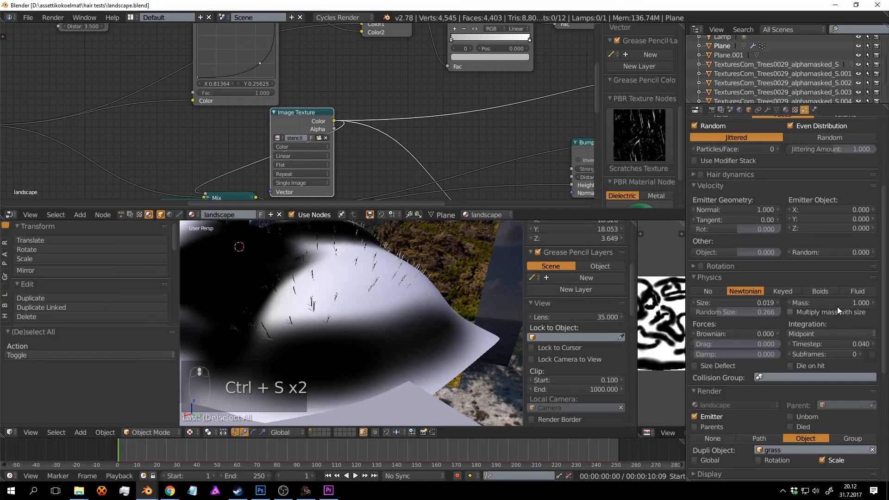
# Enable particle rotation with phase 1.000 and random phase 2.000, then save the file.
pyautogui.click(701, 267)
pyautogui.click(693, 267)
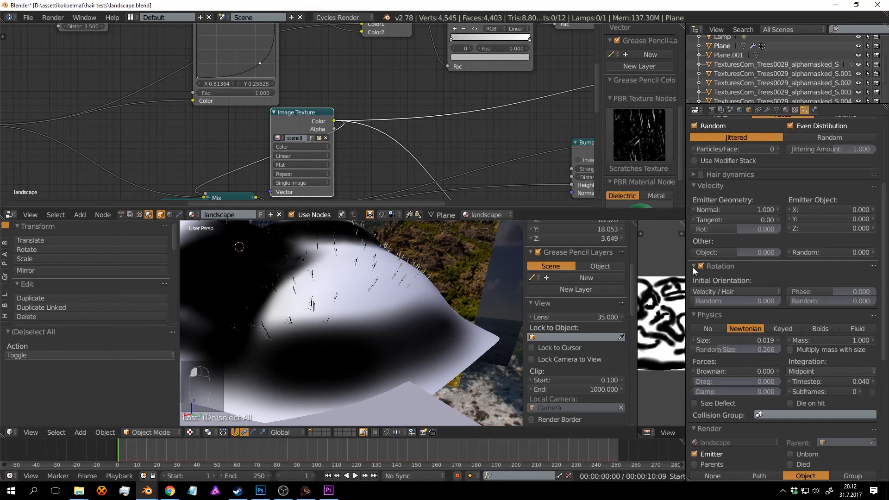
pyautogui.moveTo(839, 289); pyautogui.dragTo(878, 291)
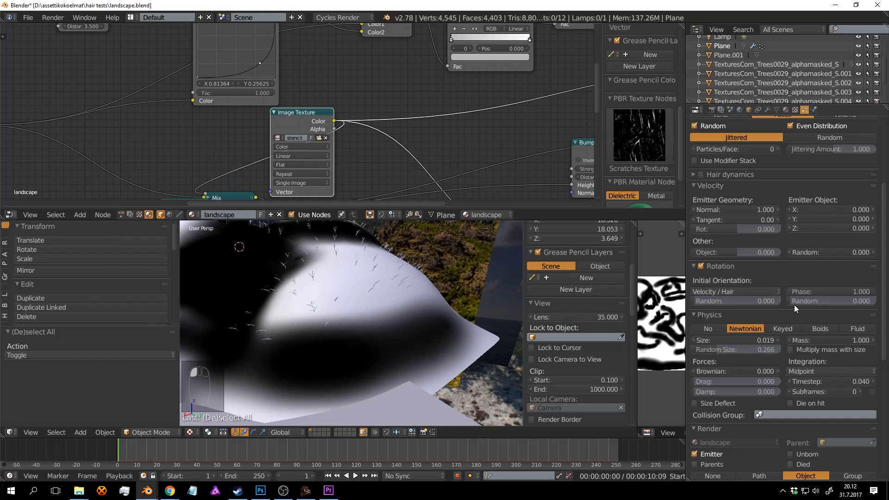
pyautogui.moveTo(796, 302); pyautogui.dragTo(877, 302)
pyautogui.hotkey('ctrl', 's')
pyautogui.click(399, 303)
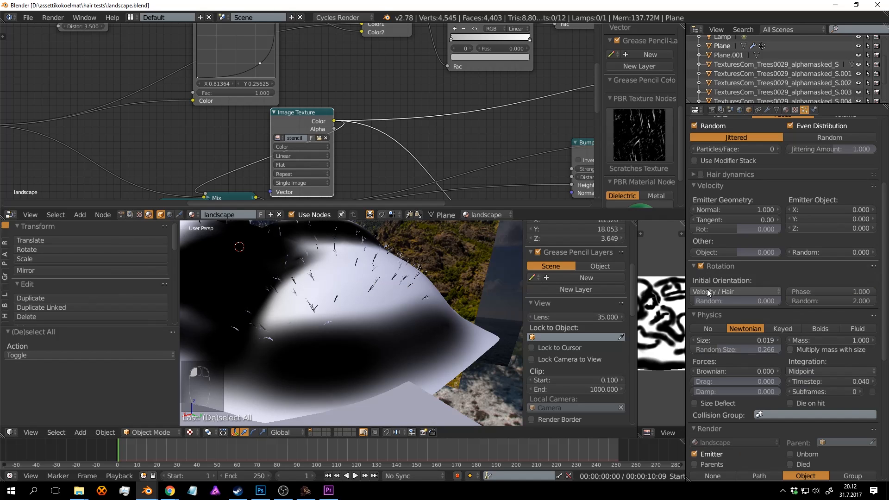
# Set the grass particles' initial orientation to Global Z with a random rotation of 0.143 and save the file.
pyautogui.moveTo(699, 300); pyautogui.dragTo(721, 299)
pyautogui.click(723, 292)
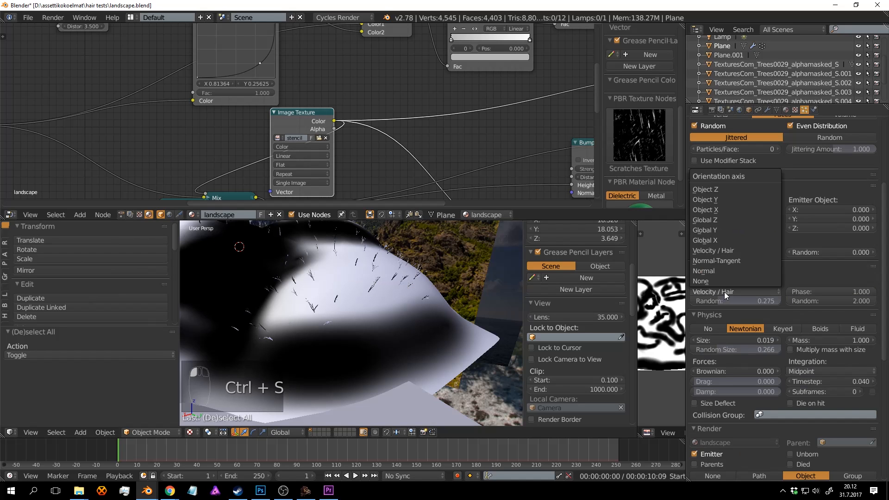
pyautogui.click(729, 219)
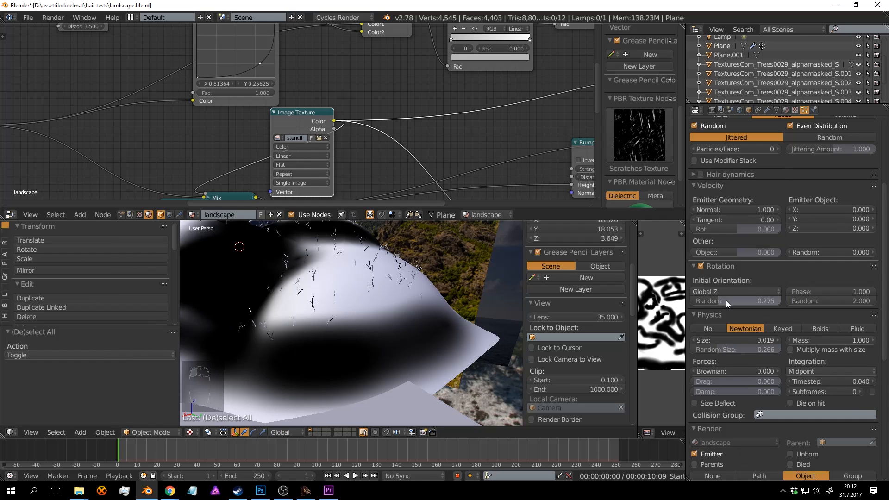
pyautogui.moveTo(726, 300); pyautogui.dragTo(715, 300)
pyautogui.hotkey('ctrl', 's')
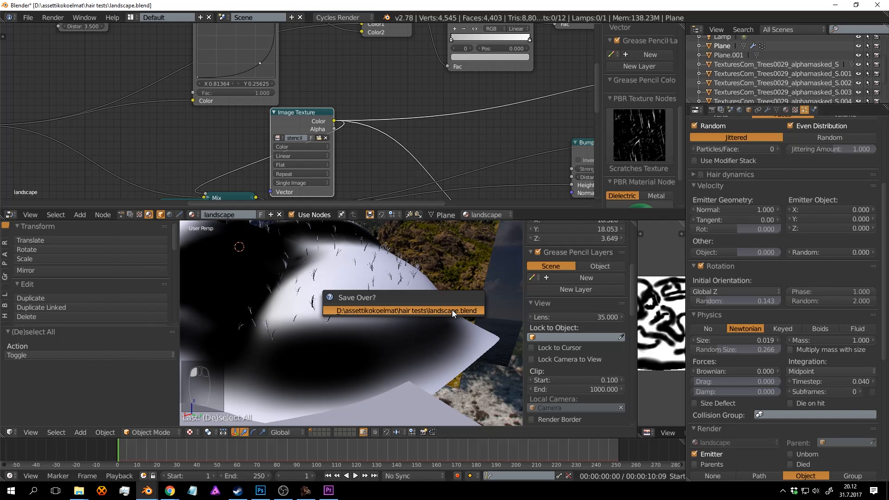
pyautogui.click(452, 310)
pyautogui.hotkey('ctrl', 's')
pyautogui.click(436, 308)
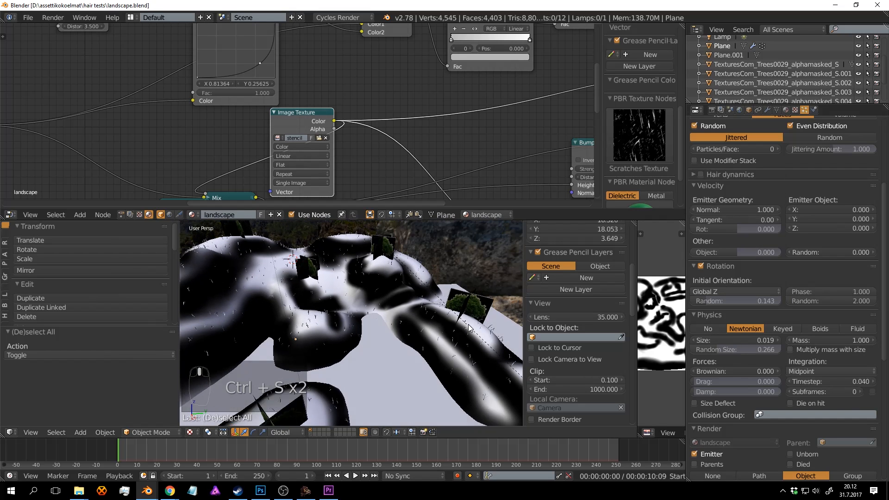
# View the scattered grass through the camera and save the file.
pyautogui.moveTo(468, 324); pyautogui.dragTo(469, 327, button='middle')
pyautogui.hotkey('ctrl', 's')
pyautogui.press('KP_0')
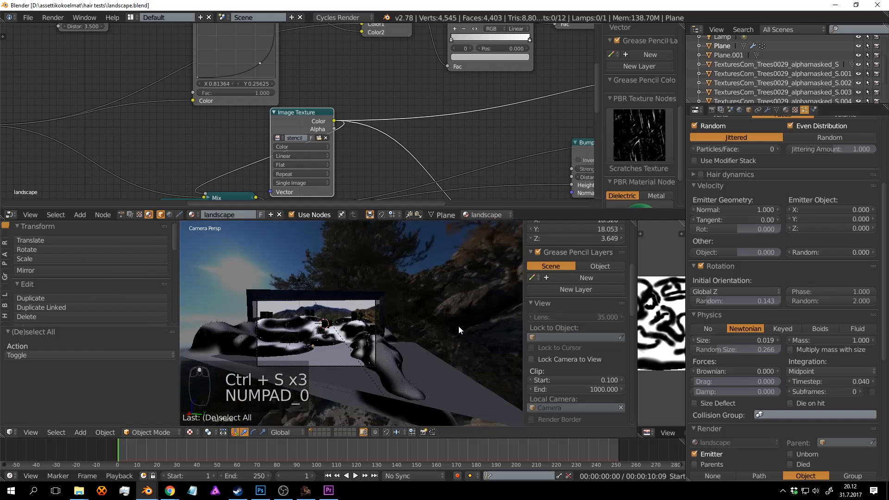
pyautogui.hotkey('ctrl', 's')
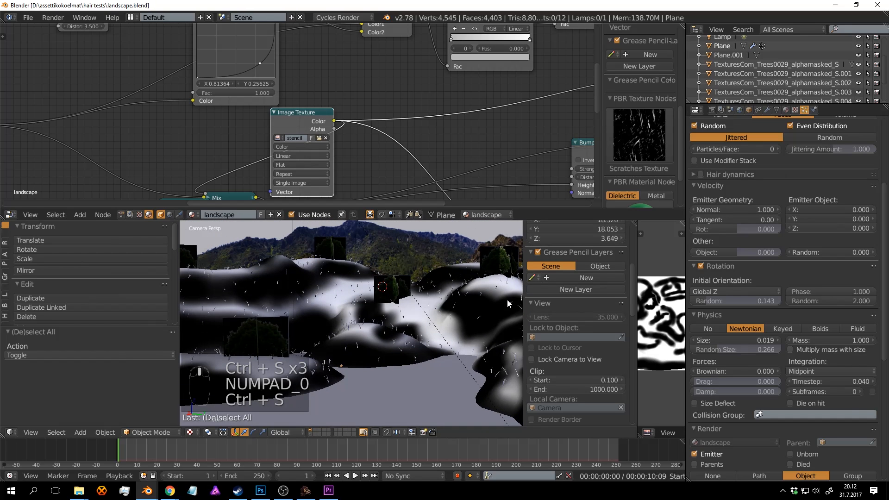
# Set the grass particle emission number to 10000.
pyautogui.scroll(5, 766, 245)
pyautogui.scroll(2, 766, 245)
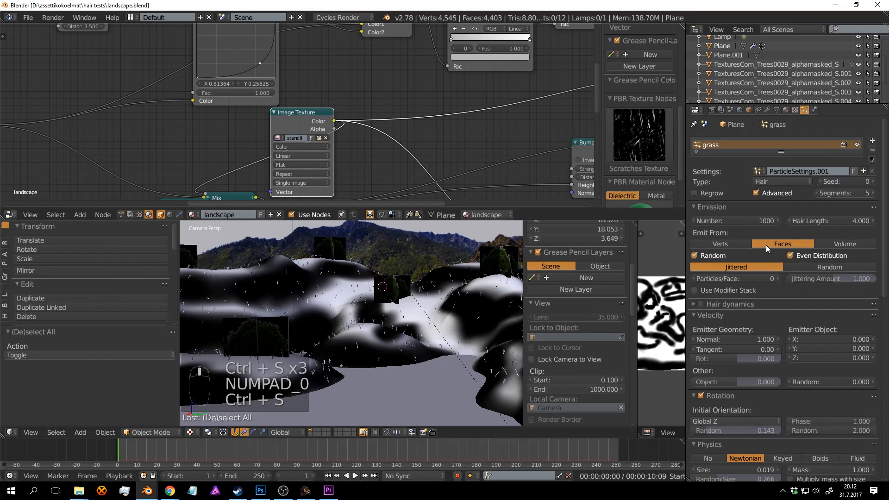
pyautogui.click(765, 221)
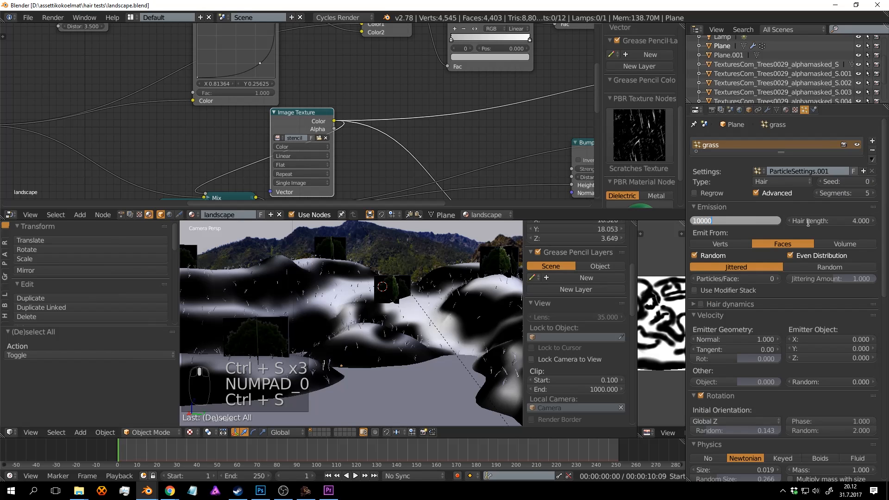
pyautogui.press('Return')
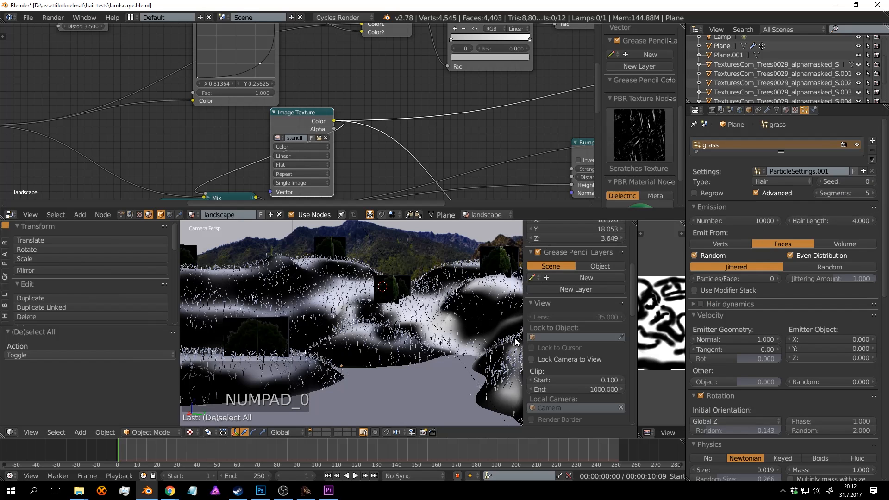
# Save the file and preview the scene through the camera in rendered shading.
pyautogui.press('a')
pyautogui.press('a')
pyautogui.press('a')
pyautogui.hotkey('ctrl', 's')
pyautogui.click(477, 337)
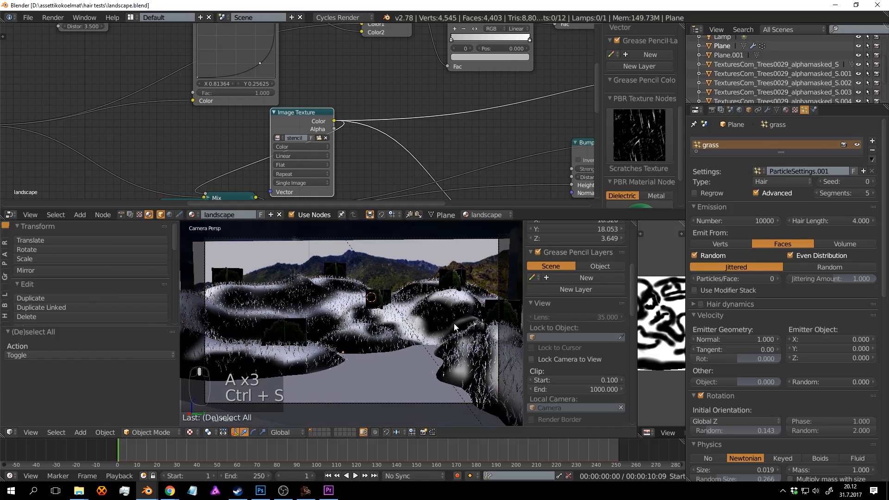
pyautogui.hotkey('shift', 'z')
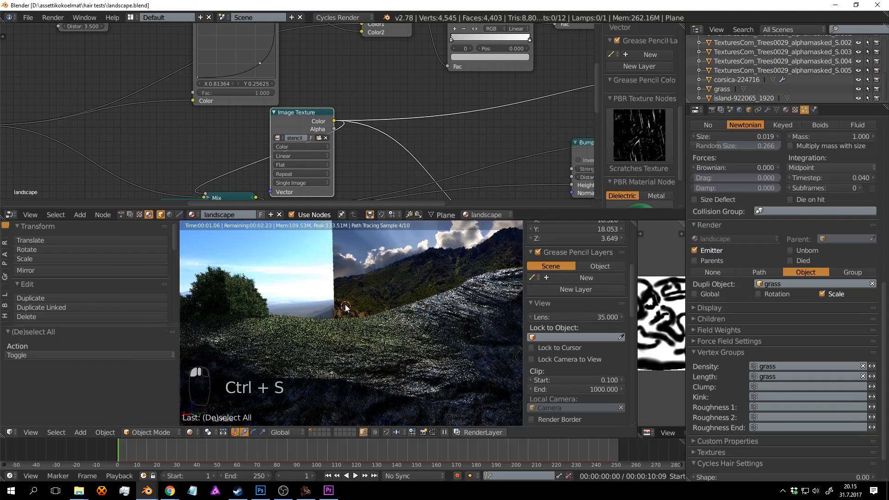
pyautogui.press('KP_0')
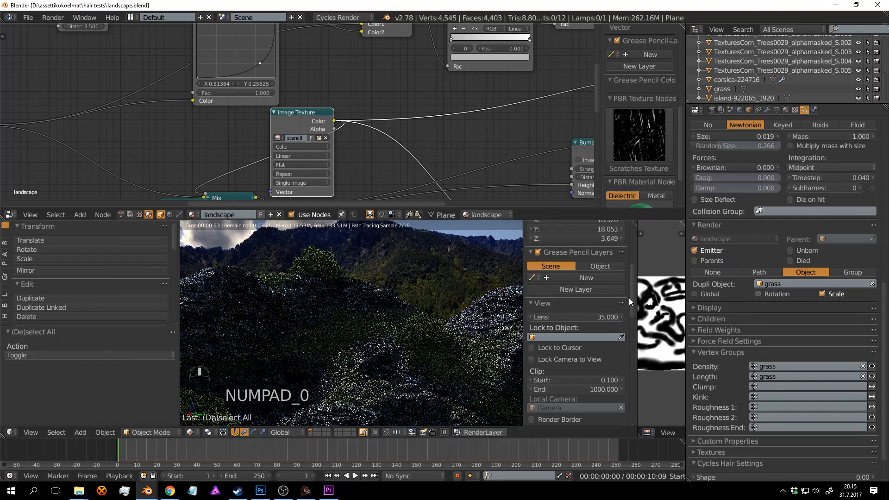
# Increase the grass particle size to 0.049 and save the file.
pyautogui.scroll(1, 818, 211)
pyautogui.scroll(3, 816, 210)
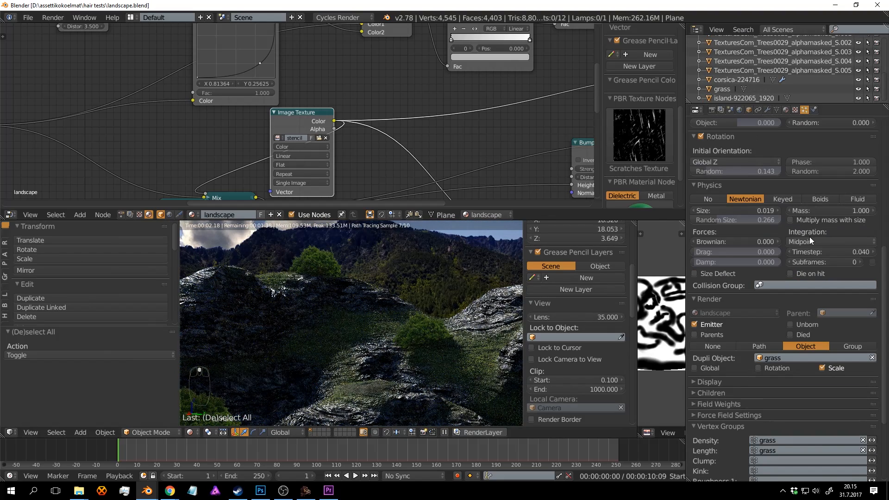
pyautogui.click(778, 210)
pyautogui.click(779, 210)
pyautogui.click(779, 210)
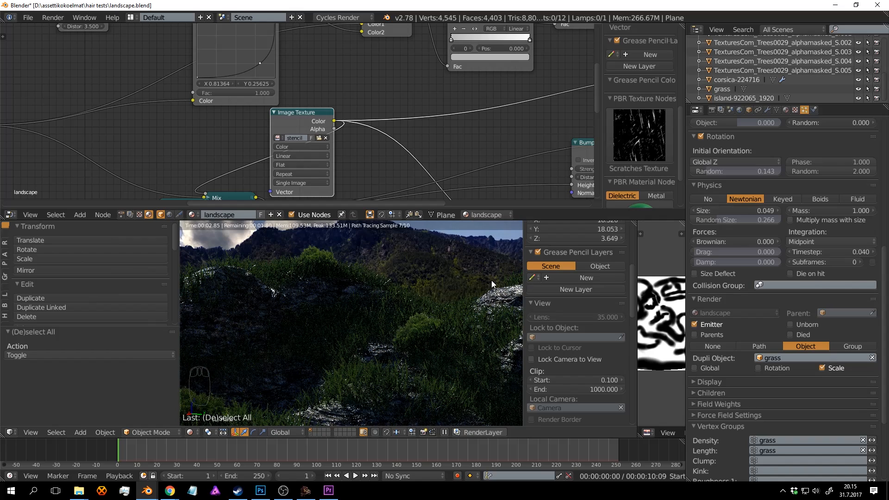
pyautogui.moveTo(491, 280); pyautogui.dragTo(436, 288, button='middle')
pyautogui.hotkey('ctrl', 's')
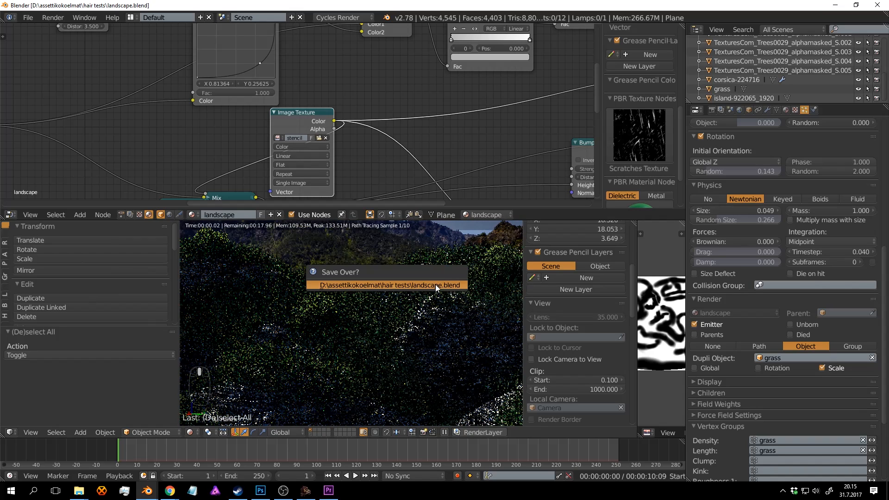
pyautogui.click(435, 286)
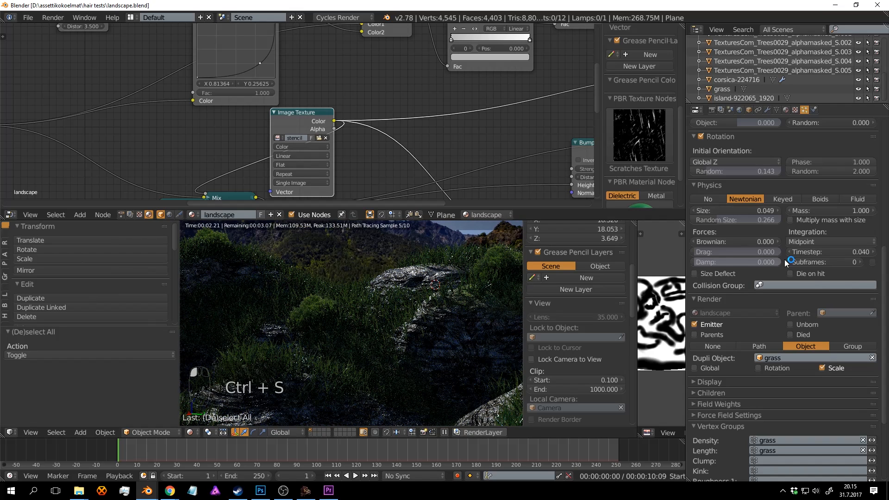
# Set the grass particle size to 0.03 and save the file.
pyautogui.click(768, 210)
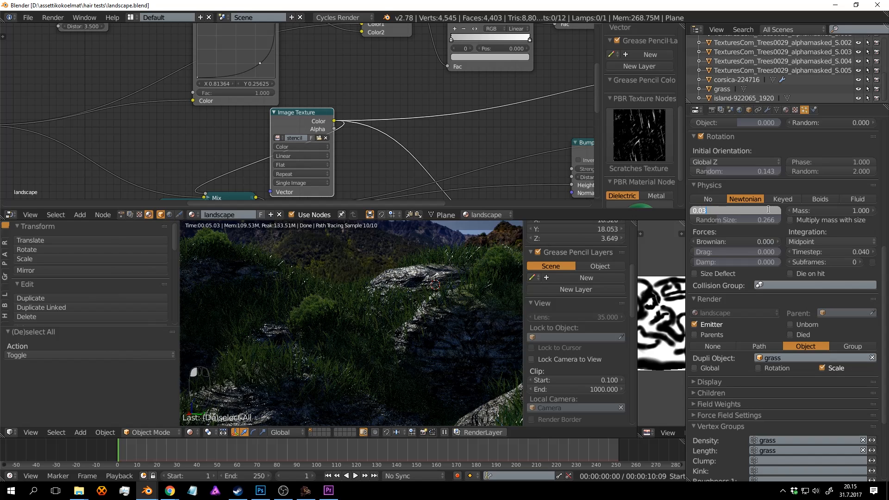
pyautogui.write('0.03')
pyautogui.press('Return')
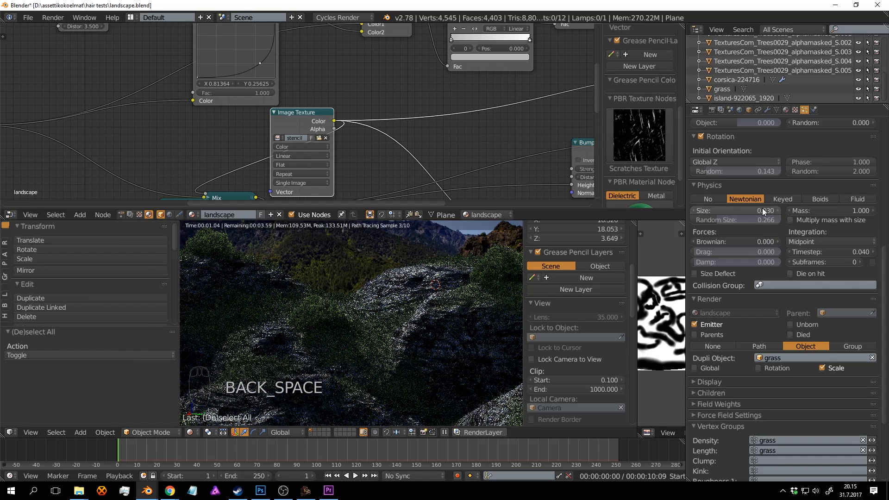
pyautogui.hotkey('ctrl', 's')
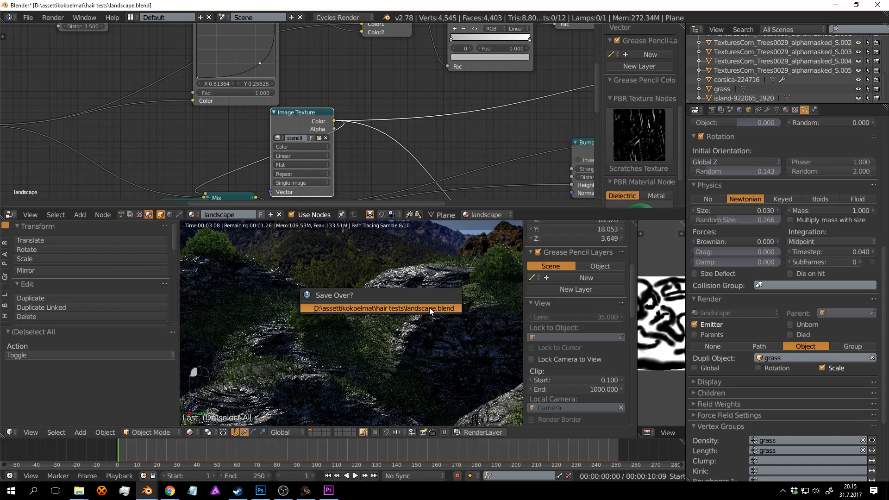
pyautogui.click(457, 304)
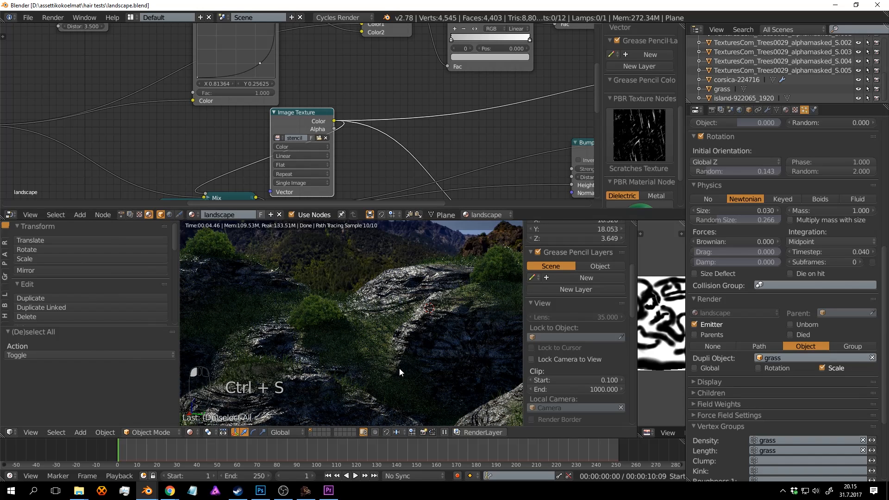
# Isolate the grass clump's layer in wireframe display, select the clump to bring up its material nodes, and save the file.
pyautogui.keyDown('shift'); pyautogui.click(310, 434); pyautogui.keyUp('shift')
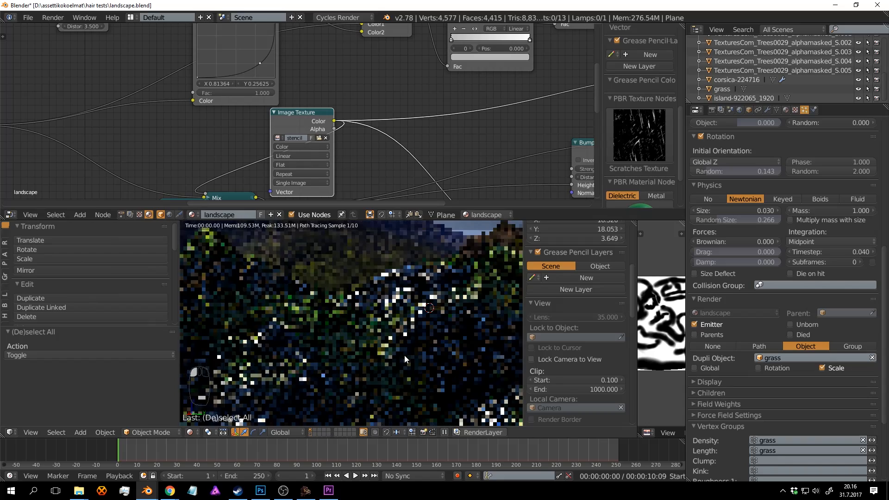
pyautogui.press('z')
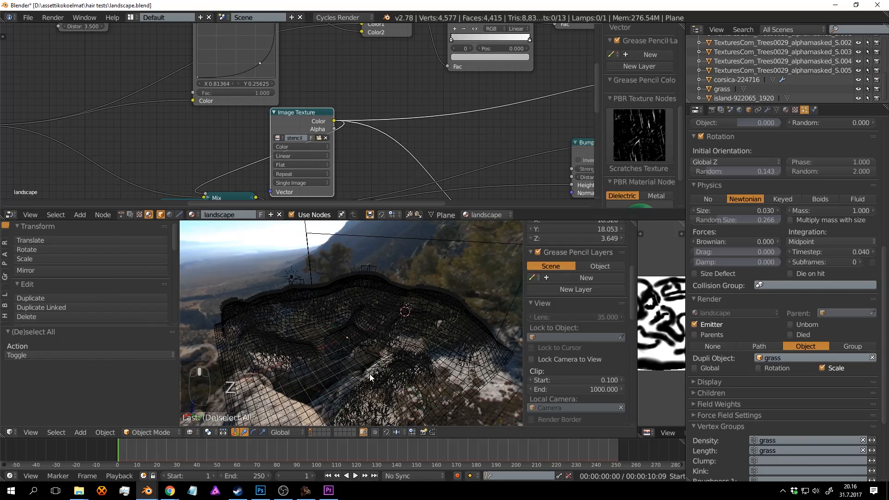
pyautogui.click(309, 434)
pyautogui.rightClick(366, 375)
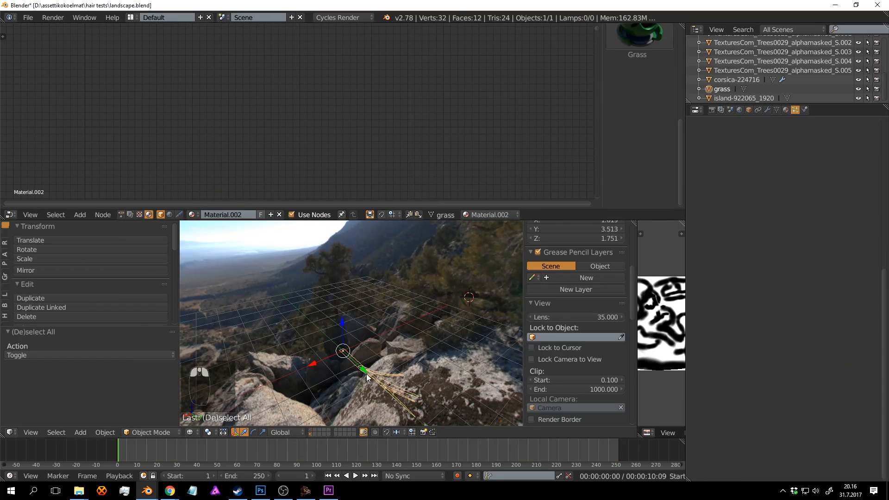
pyautogui.moveTo(367, 377); pyautogui.dragTo(271, 177, button='middle')
pyautogui.scroll(-10, 298, 154)
pyautogui.moveTo(305, 128); pyautogui.dragTo(390, 92, button='middle')
pyautogui.scroll(9, 390, 92)
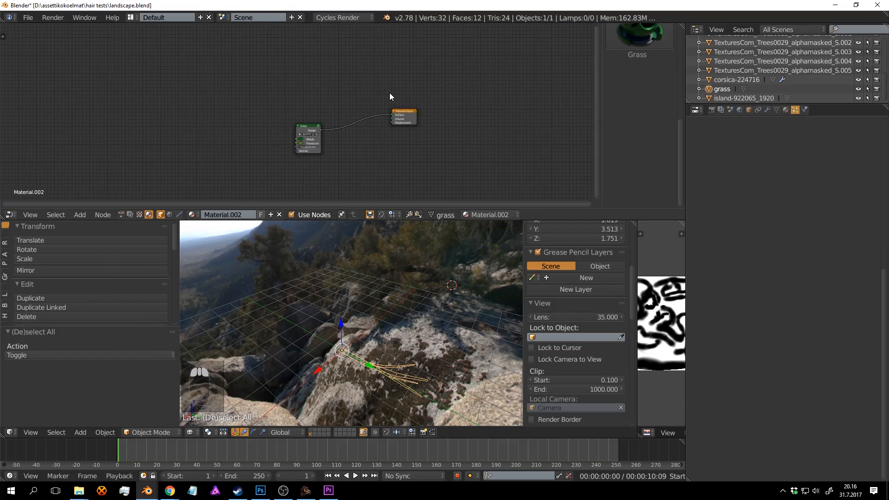
pyautogui.hotkey('ctrl', 's')
# Reposition the Grass shader node and add an Object Info node before it in the grass material.
pyautogui.moveTo(383, 160); pyautogui.dragTo(386, 119, button='middle')
pyautogui.scroll(5, 385, 119)
pyautogui.moveTo(319, 74); pyautogui.dragTo(342, 49)
pyautogui.moveTo(343, 49); pyautogui.dragTo(435, 76, button='middle')
pyautogui.scroll(1, 333, 80)
pyautogui.hotkey('shift', 'a')
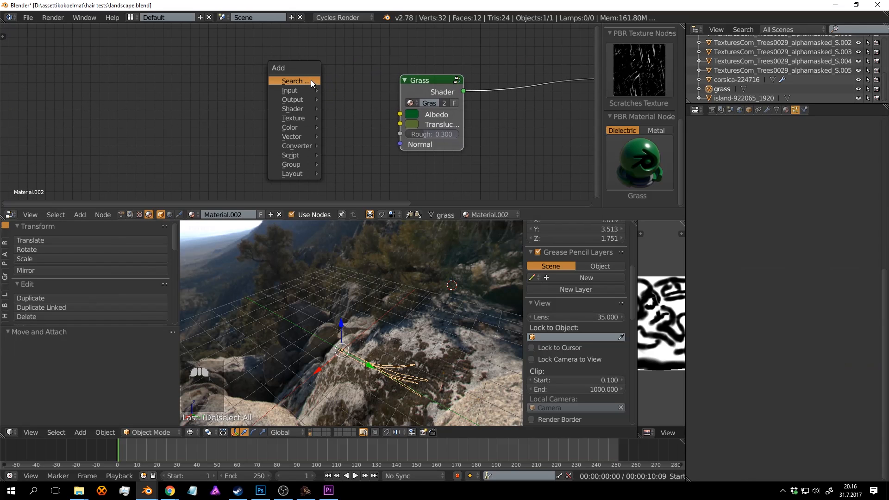
pyautogui.click(309, 81)
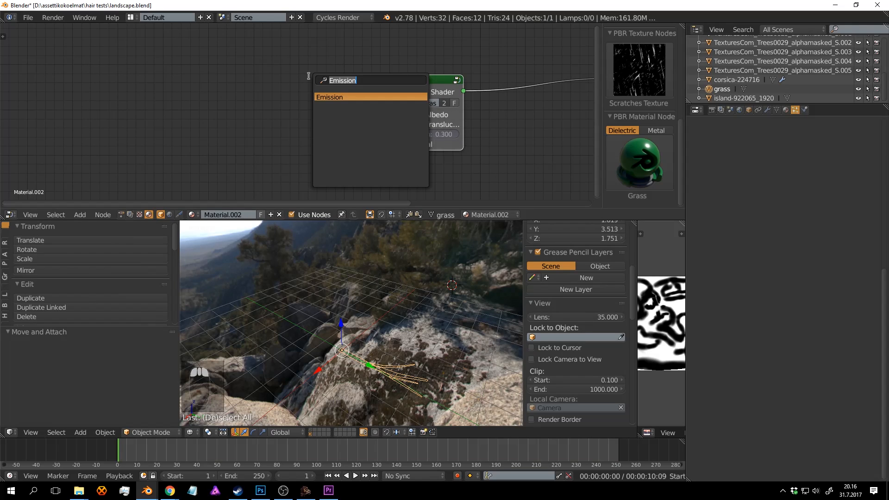
pyautogui.write('obj')
pyautogui.press('Return')
pyautogui.click(248, 107)
pyautogui.scroll(1, 285, 121)
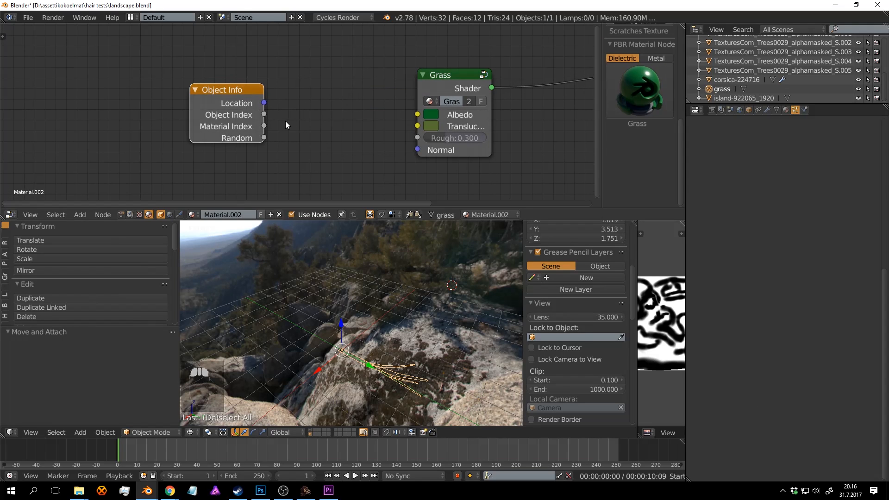
# Add a ColorRamp node between Object Info and Grass, and copy the Grass node's Albedo green into its first stop.
pyautogui.hotkey('shift', 'a')
pyautogui.click(330, 132)
pyautogui.write('ramp')
pyautogui.press('Return')
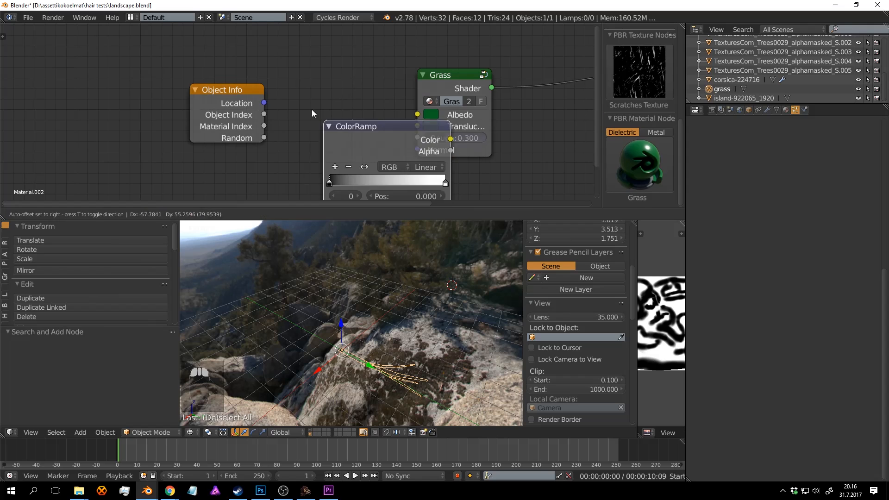
pyautogui.click(274, 82)
pyautogui.moveTo(434, 115); pyautogui.dragTo(310, 180)
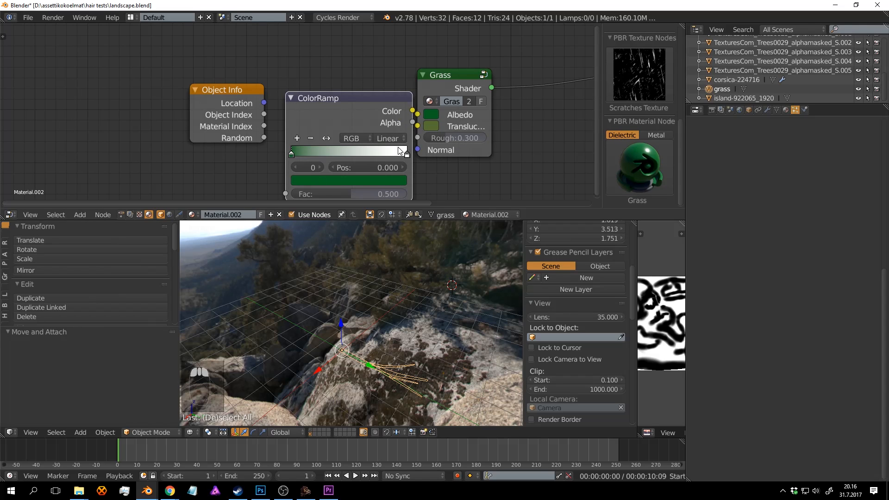
# Connect the ColorRamp's Color output to the Grass node's Albedo input and space the nodes apart.
pyautogui.moveTo(354, 103); pyautogui.dragTo(341, 97)
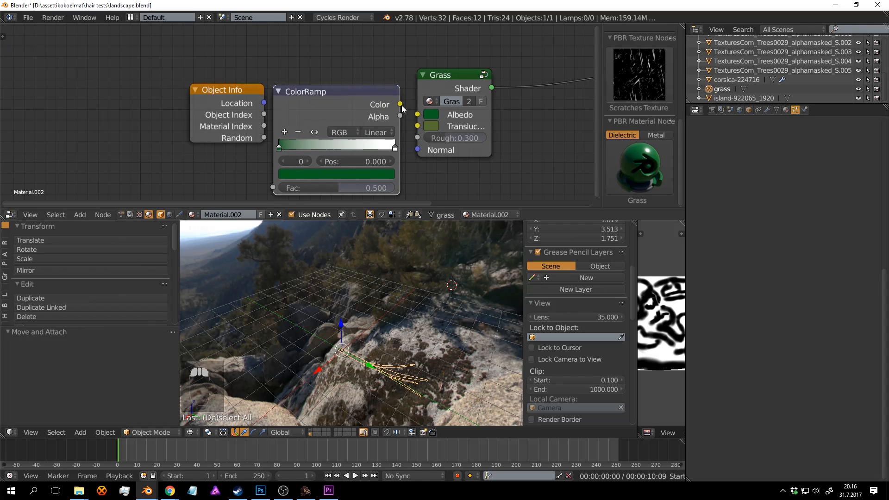
pyautogui.moveTo(401, 104); pyautogui.dragTo(422, 118)
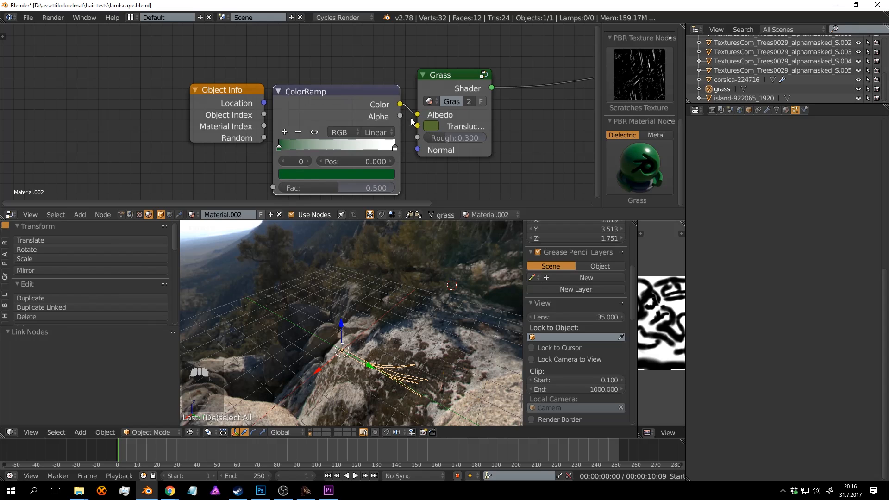
pyautogui.moveTo(231, 90); pyautogui.dragTo(190, 94)
pyautogui.moveTo(374, 92); pyautogui.dragTo(329, 77)
pyautogui.moveTo(375, 104); pyautogui.dragTo(389, 87, button='middle')
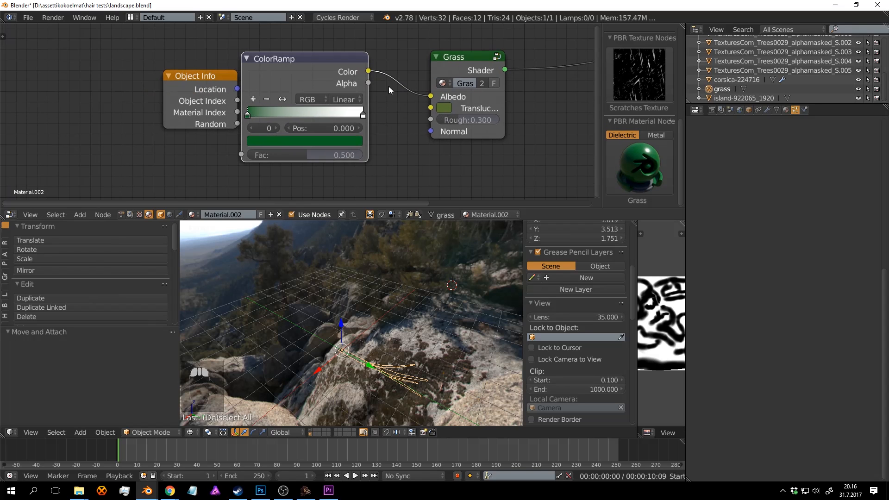
# Set the ColorRamp's last stop to a bright yellow-green, R 0.616, G 1.000, B 0.000.
pyautogui.click(363, 114)
pyautogui.click(350, 139)
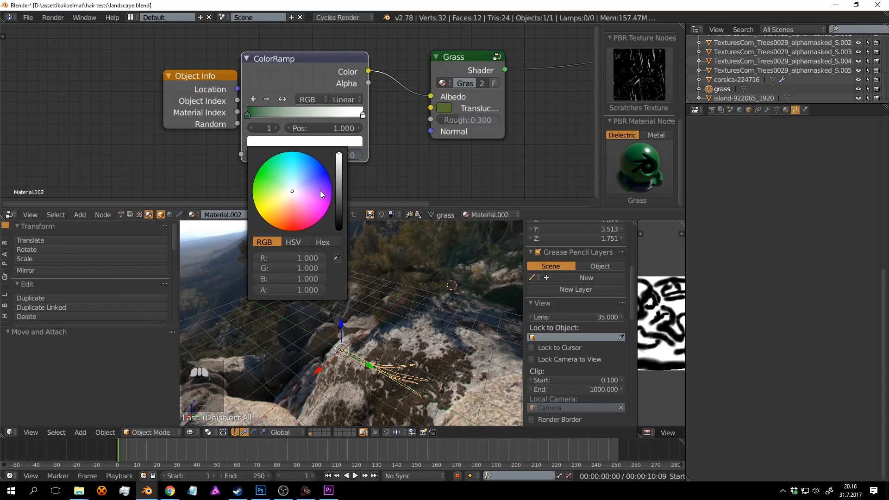
pyautogui.moveTo(282, 189); pyautogui.dragTo(253, 191)
pyautogui.click(265, 199)
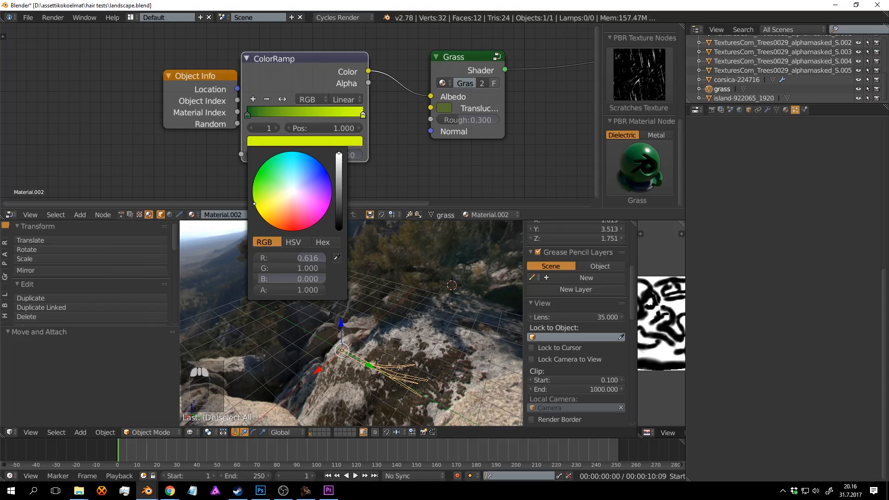
# Add a middle ColorRamp stop at position 0.500 and set it to a dark muted green, R 0.052, G 0.085, B 0.033.
pyautogui.click(253, 99)
pyautogui.click(304, 140)
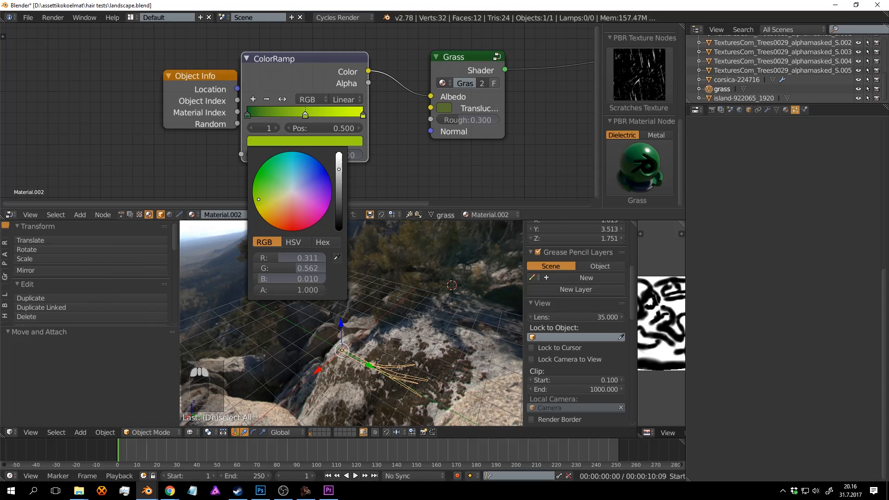
pyautogui.moveTo(278, 185); pyautogui.dragTo(258, 171)
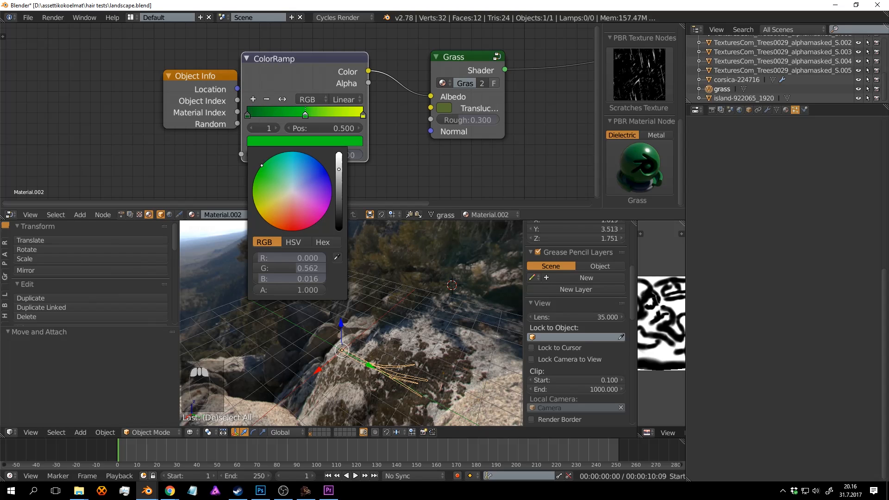
pyautogui.moveTo(340, 171); pyautogui.dragTo(339, 153)
pyautogui.moveTo(257, 184); pyautogui.dragTo(270, 182)
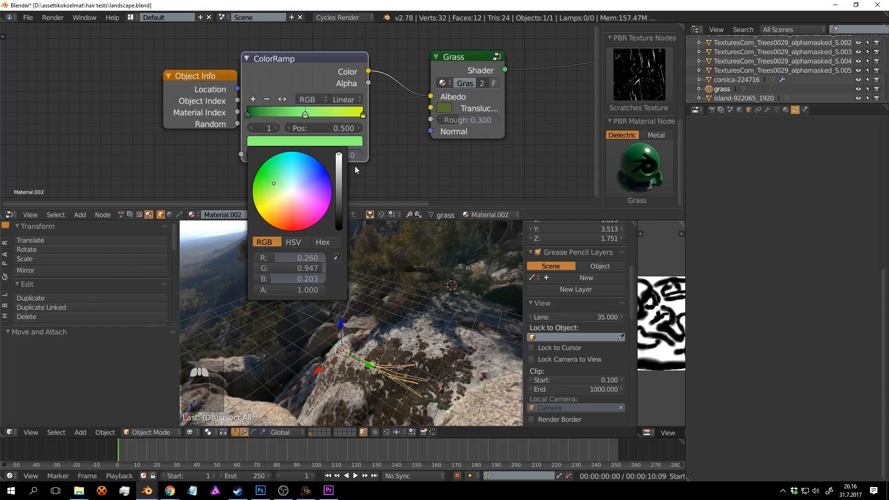
pyautogui.moveTo(339, 153); pyautogui.dragTo(339, 179)
pyautogui.moveTo(273, 185); pyautogui.dragTo(277, 190)
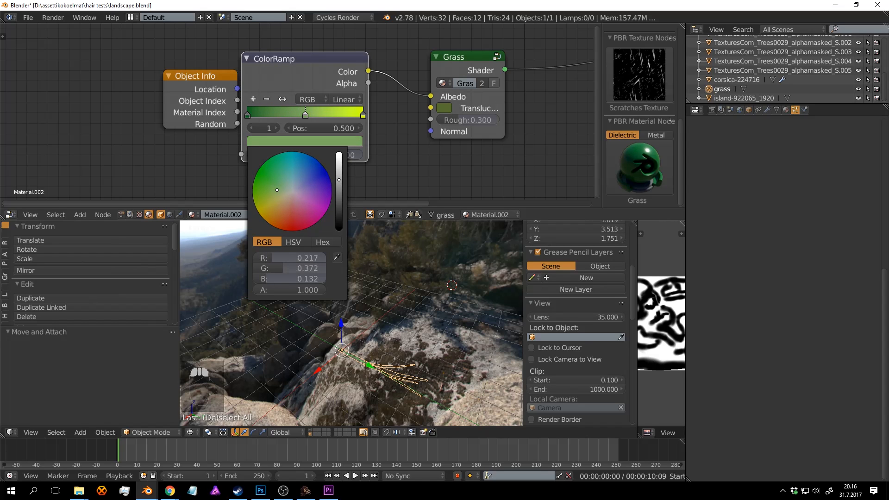
pyautogui.click(299, 141)
pyautogui.moveTo(342, 181); pyautogui.dragTo(342, 194)
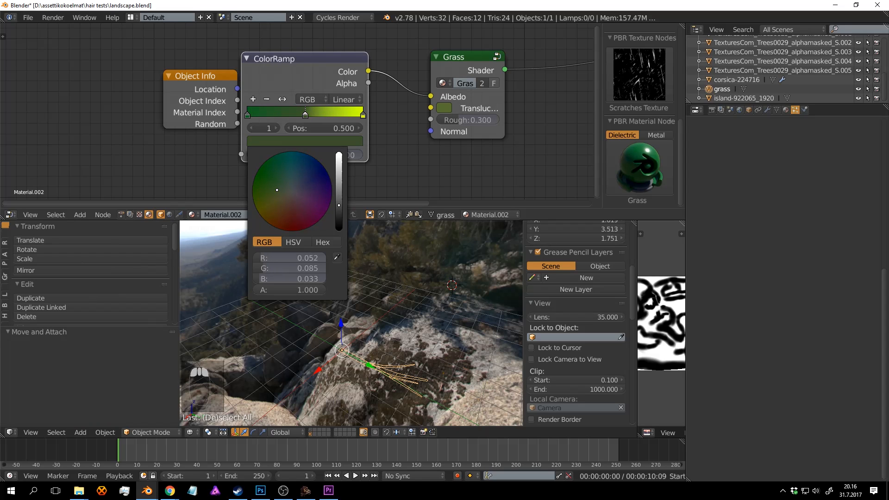
# Link the Object Info node's Random output to the ColorRamp's Fac input, save the file and preview the viewport in rendered shading.
pyautogui.moveTo(213, 92); pyautogui.dragTo(159, 101)
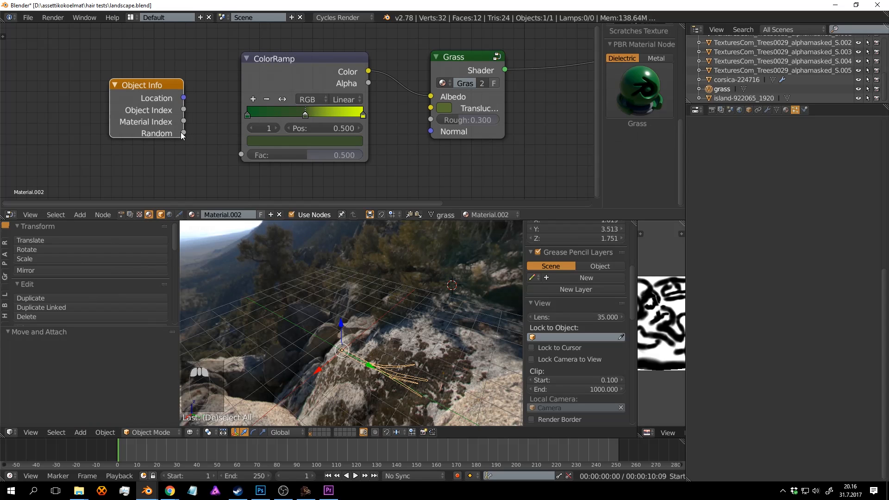
pyautogui.moveTo(184, 133); pyautogui.dragTo(241, 155)
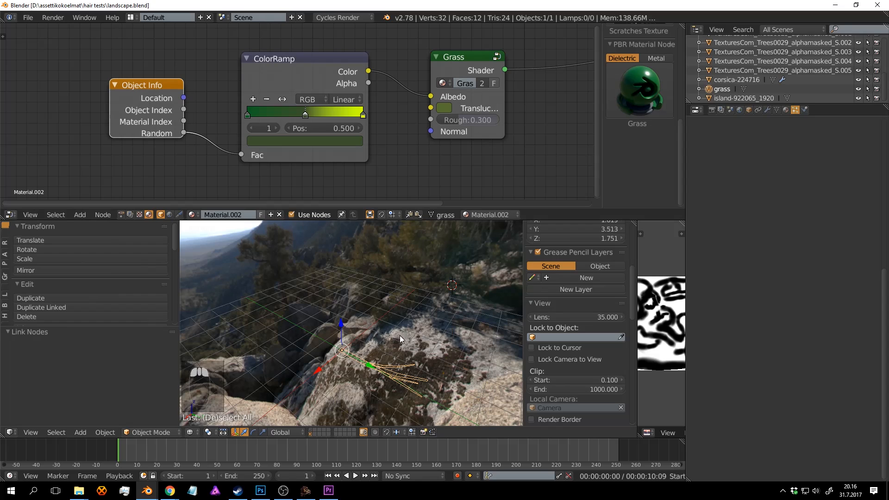
pyautogui.hotkey('ctrl', 's')
pyautogui.hotkey('shift', 'z')
# Duplicate the grass object four times and place the copies around the rock to test the random color variation.
pyautogui.hotkey('shift', 'd')
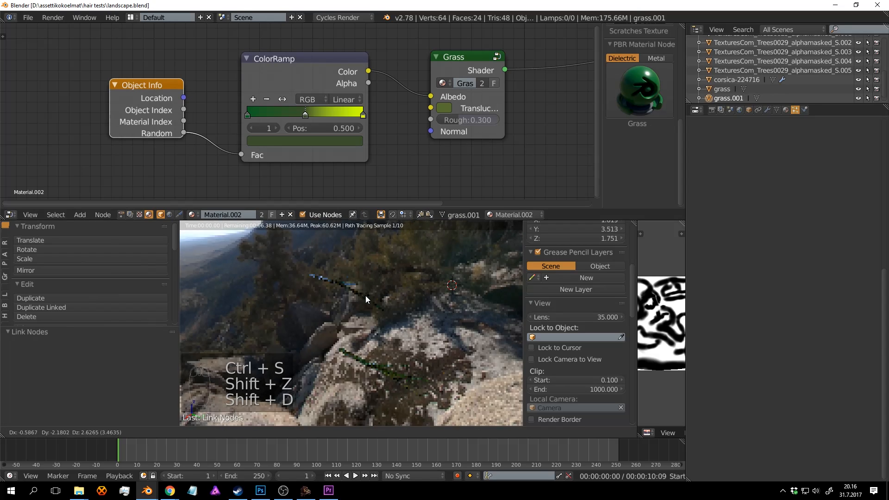
pyautogui.click(375, 301)
pyautogui.hotkey('shift', 'd')
pyautogui.click(336, 351)
pyautogui.hotkey('shift', 'd')
pyautogui.click(470, 332)
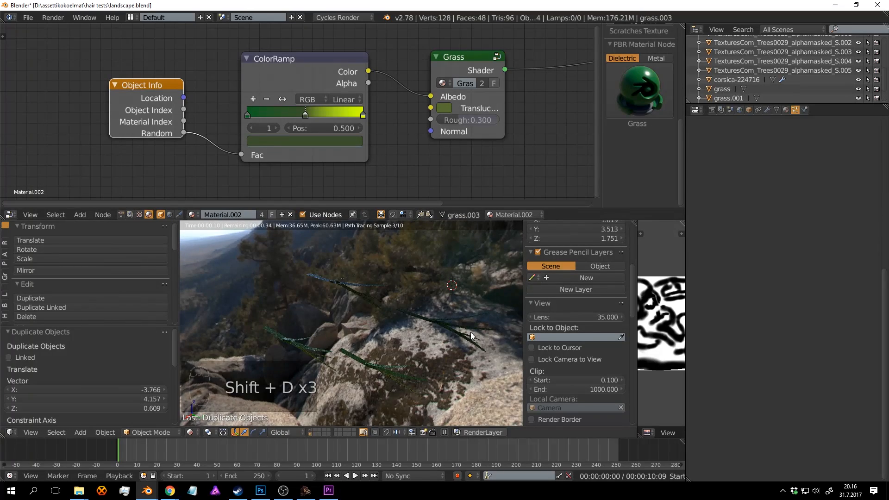
pyautogui.hotkey('shift', 'd')
pyautogui.click(488, 310)
# Delete the duplicated grass objects around the rock, keeping only the original.
pyautogui.press('x')
pyautogui.click(454, 324)
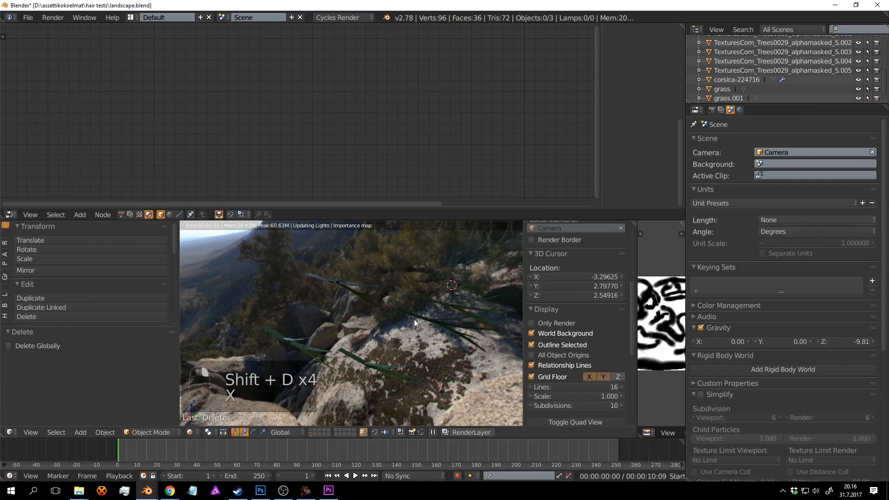
pyautogui.rightClick(360, 286)
pyautogui.press('x')
pyautogui.click(359, 285)
pyautogui.rightClick(299, 348)
pyautogui.press('x')
pyautogui.click(299, 347)
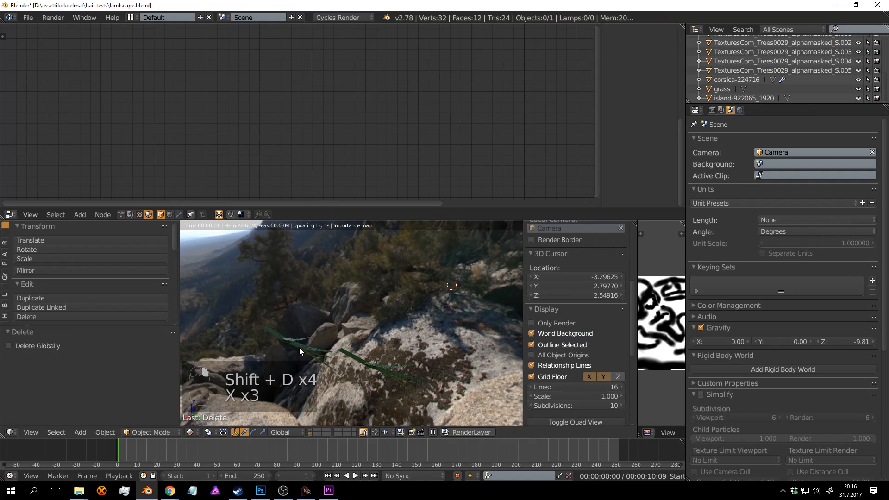
# Select the original grass object and save the file.
pyautogui.click(383, 368)
pyautogui.rightClick(382, 368)
pyautogui.scroll(-2, 388, 143)
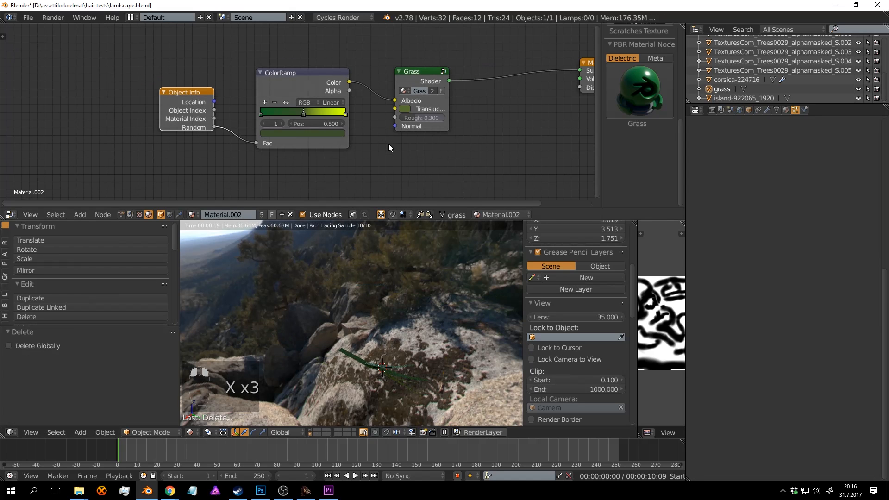
pyautogui.hotkey('ctrl', 's')
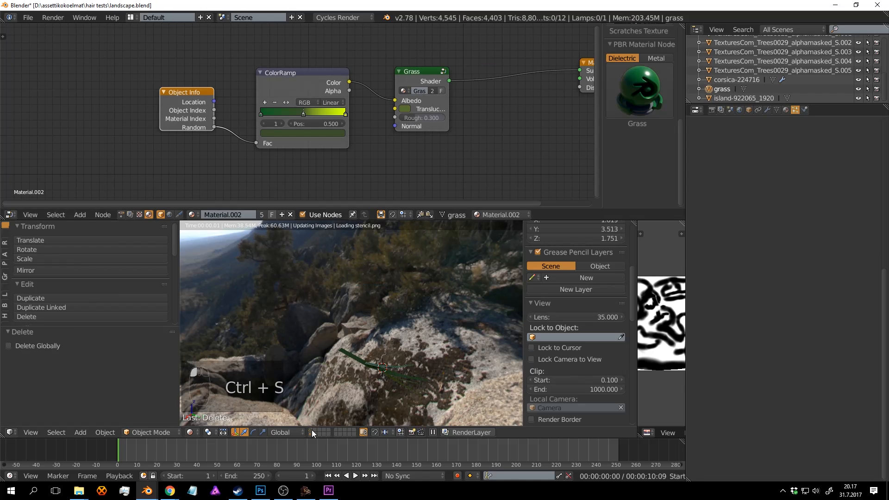
# Show the landscape layer through the scene camera and examine the rendered grass up close, saving the file.
pyautogui.press('KP_0')
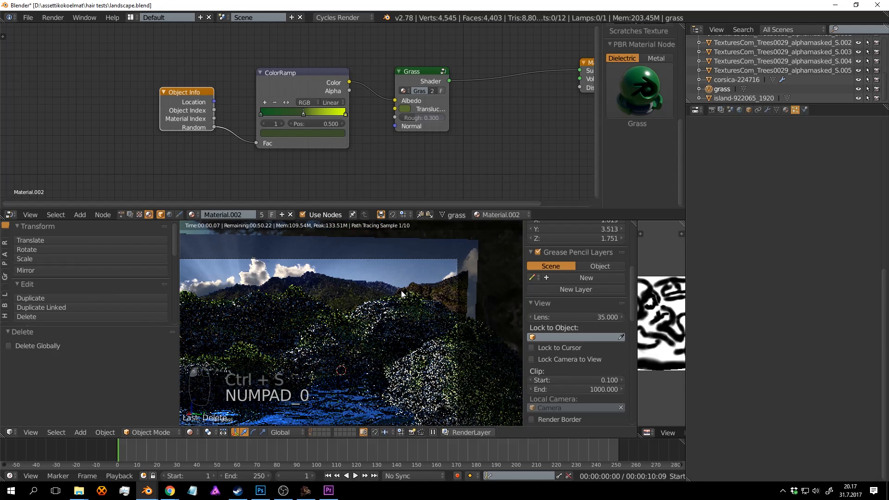
pyautogui.click(402, 289)
pyautogui.hotkey('ctrl', 's')
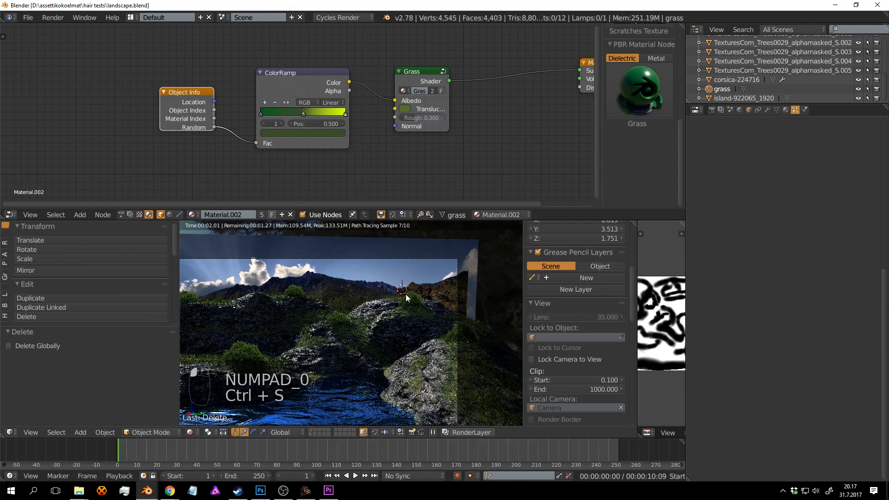
pyautogui.moveTo(306, 324); pyautogui.dragTo(382, 302, button='middle')
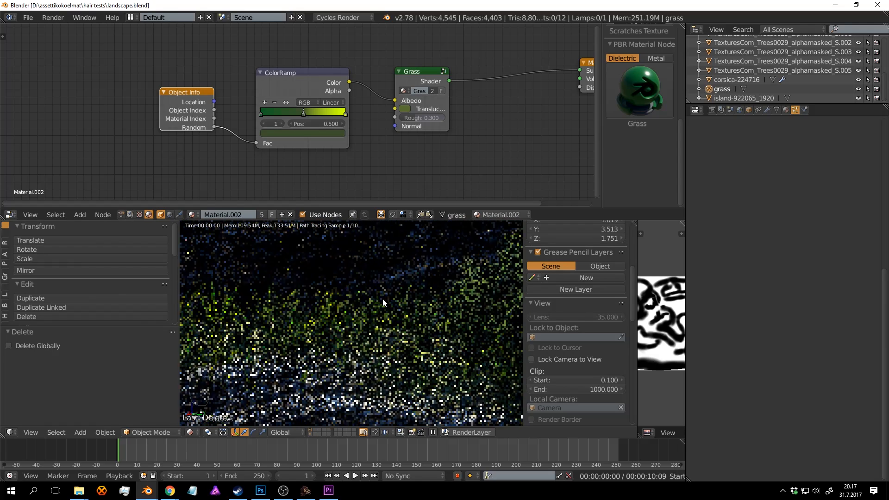
pyautogui.hotkey('ctrl', 's')
pyautogui.click(382, 298)
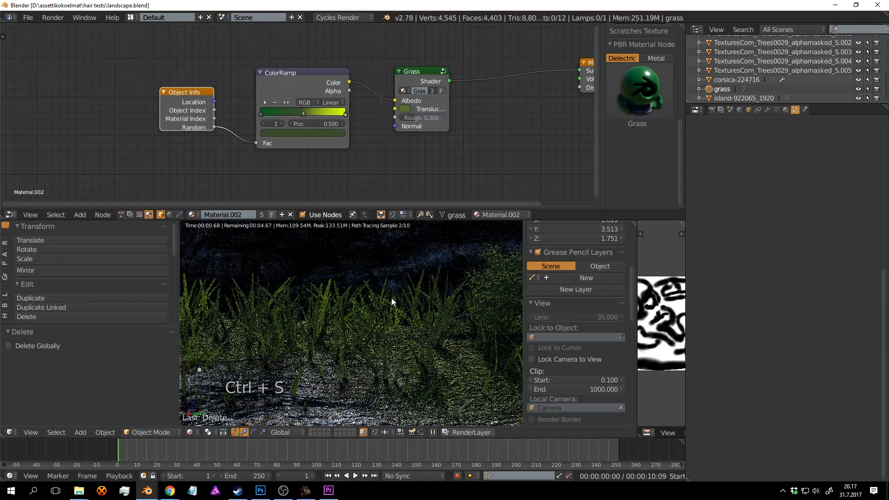
# Link the ColorRamp's Color output to the Grass node's Translucent input as well, and save the file.
pyautogui.moveTo(340, 83); pyautogui.dragTo(318, 89)
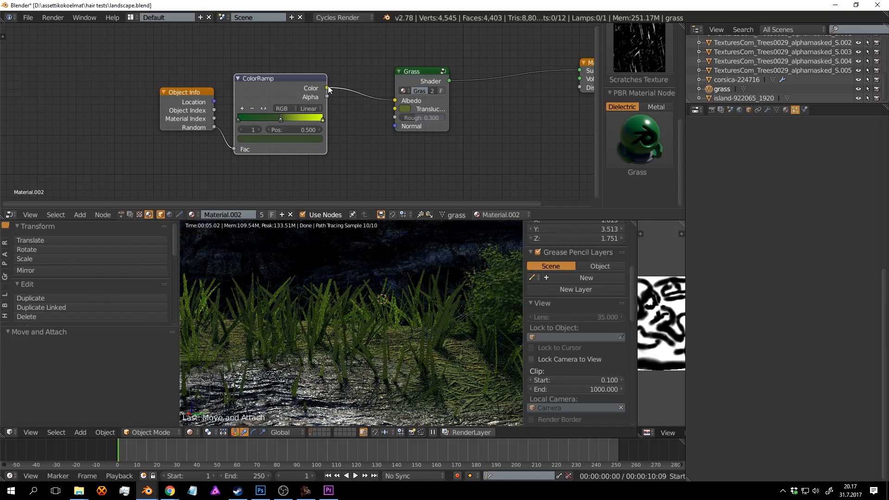
pyautogui.moveTo(327, 88); pyautogui.dragTo(395, 109)
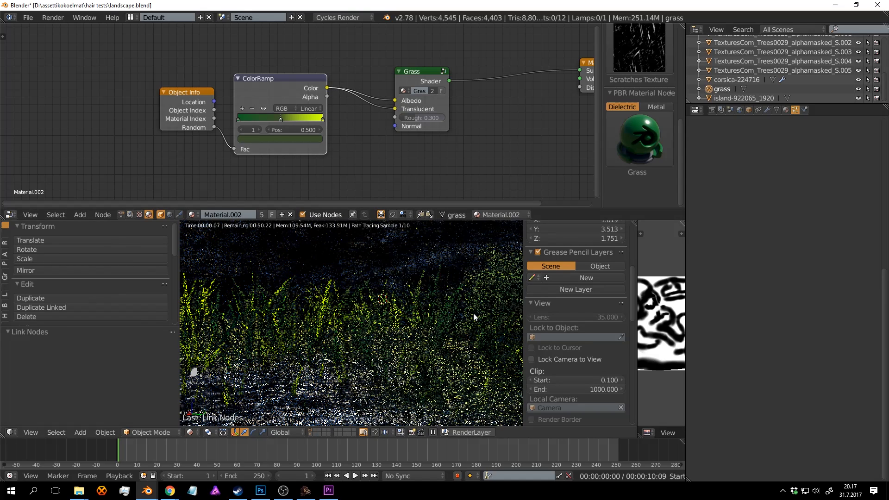
pyautogui.hotkey('ctrl', 's')
pyautogui.click(474, 314)
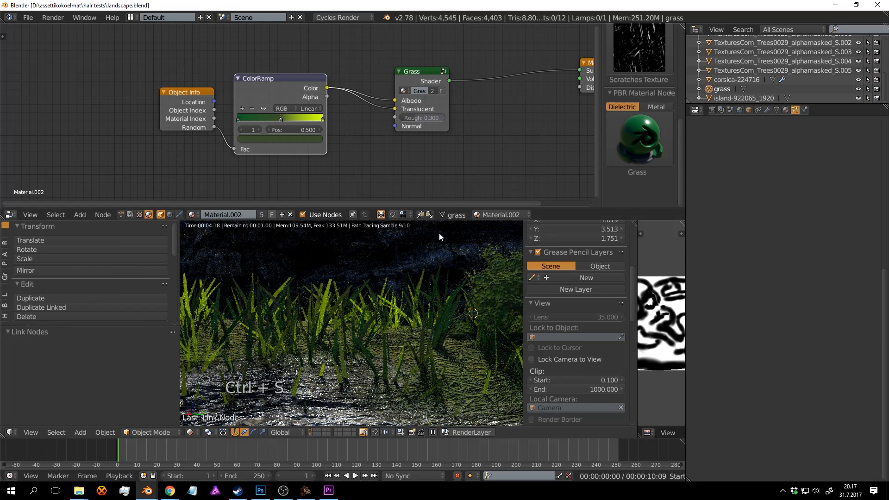
# Insert an RGB Curves node between the ColorRamp's Color output and the Grass node's Translucent input.
pyautogui.hotkey('shift', 'a')
pyautogui.click(344, 139)
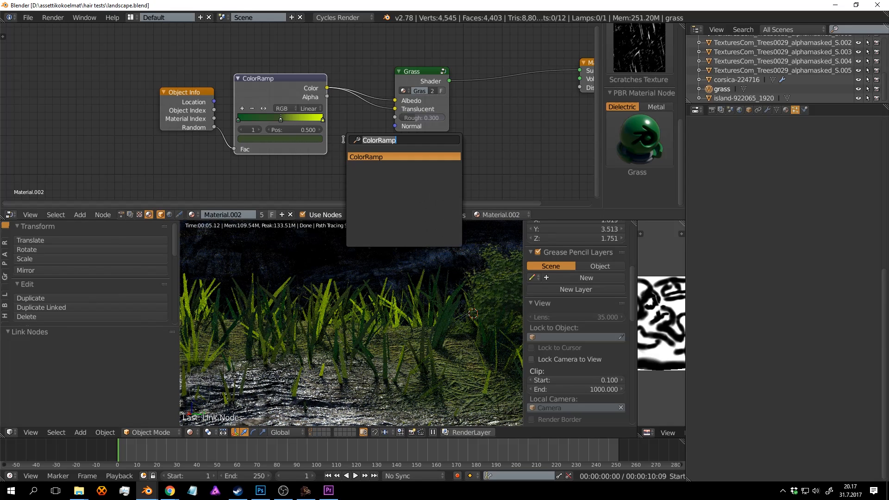
pyautogui.write('cu')
pyautogui.click(365, 157)
pyautogui.click(355, 105)
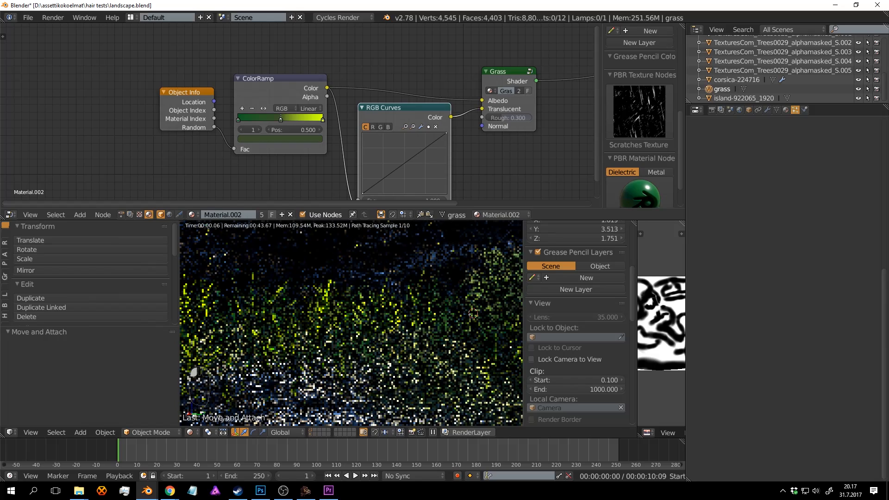
# Raise the middle of the RGB Curves curve to brighten the translucent color, save the file and collapse the node.
pyautogui.moveTo(405, 163); pyautogui.dragTo(406, 149)
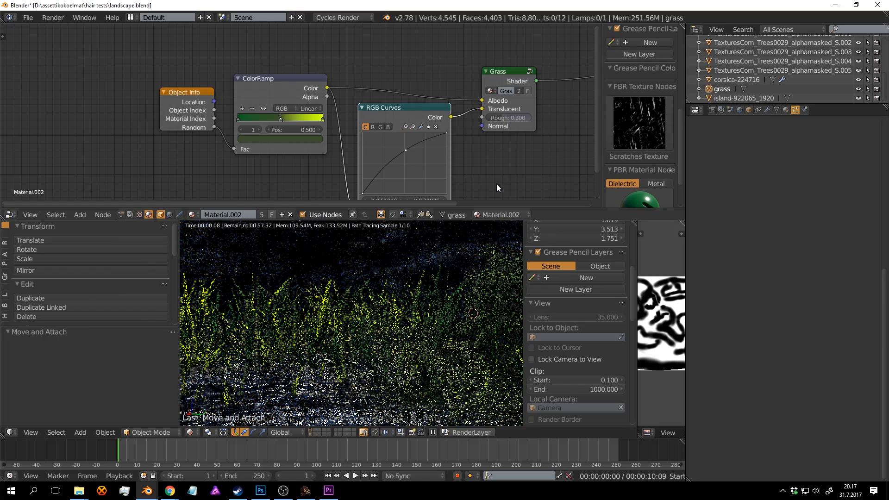
pyautogui.hotkey('ctrl', 's')
pyautogui.click(444, 253)
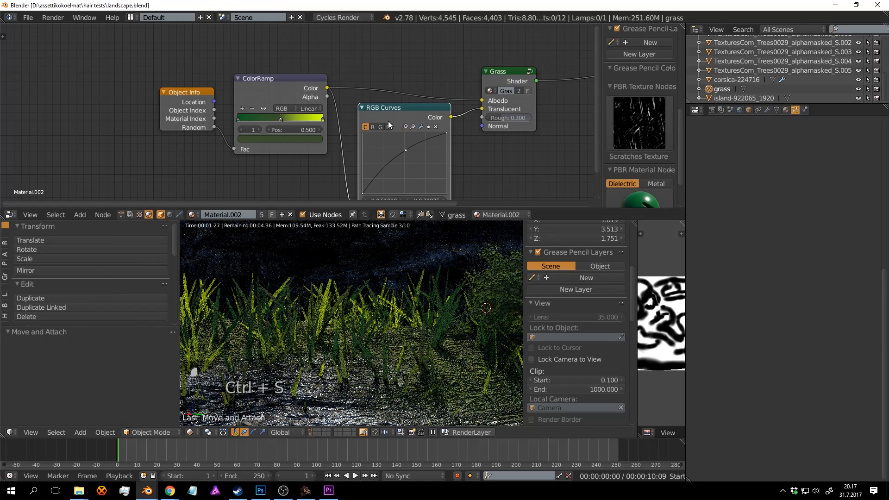
pyautogui.click(362, 107)
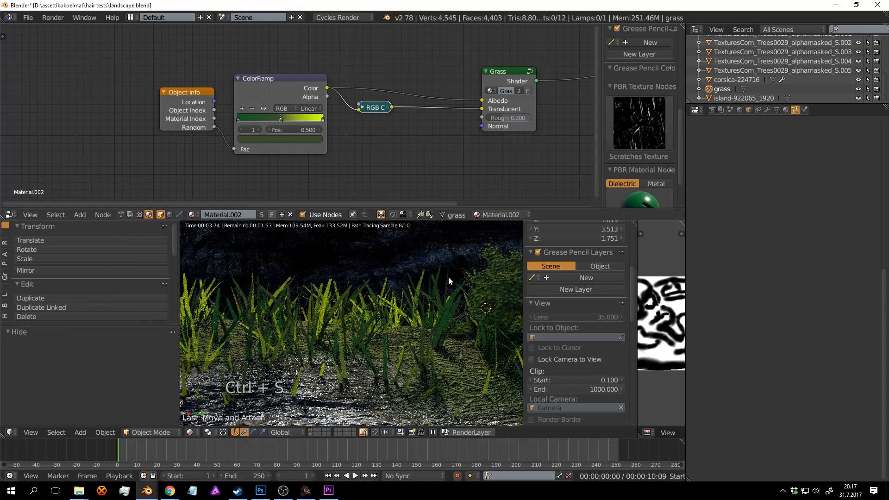
# Set a render border around the camera frame in the viewport and save the file.
pyautogui.scroll(-5, 448, 277)
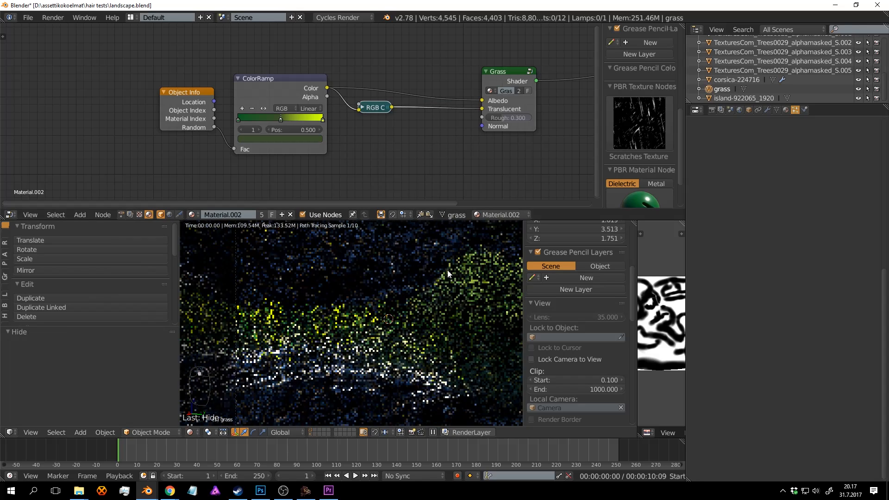
pyautogui.keyDown('shift'); pyautogui.moveTo(440, 261); pyautogui.dragTo(388, 271, button='middle'); pyautogui.keyUp('shift')
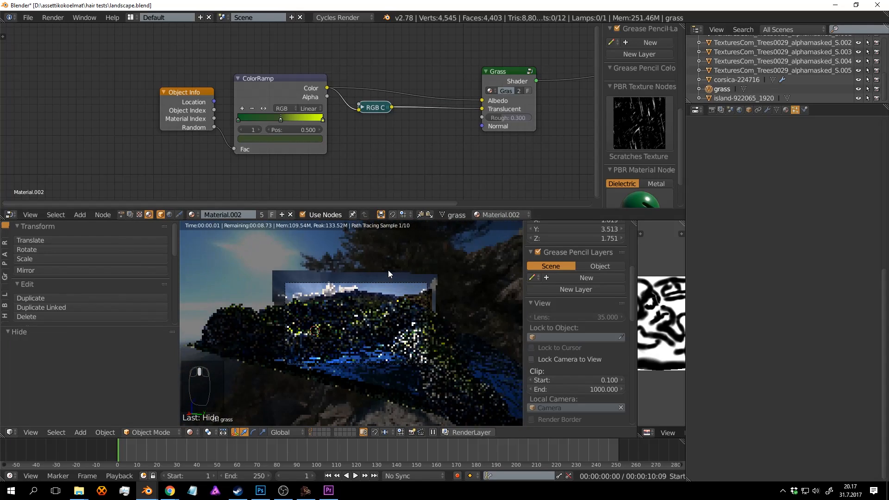
pyautogui.scroll(1, 388, 270)
pyautogui.hotkey('ctrl', 'b')
pyautogui.moveTo(463, 252); pyautogui.dragTo(261, 383)
pyautogui.hotkey('ctrl', 's')
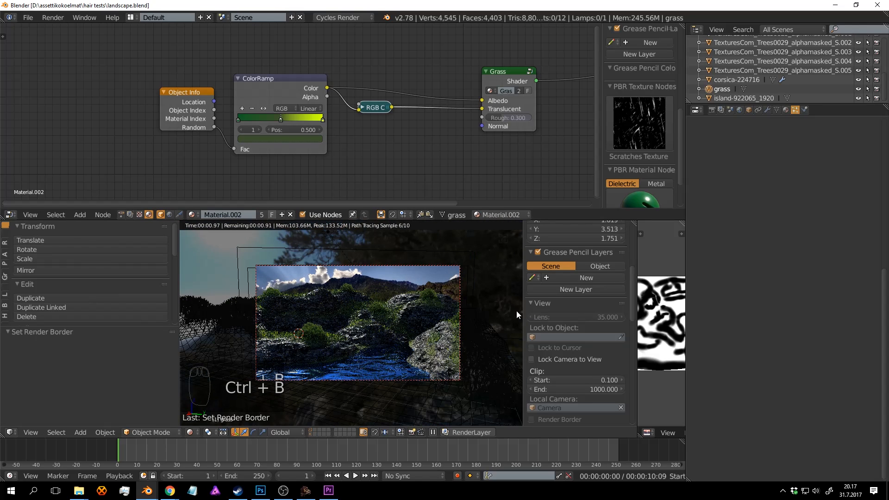
pyautogui.keyDown('shift'); pyautogui.moveTo(467, 284); pyautogui.dragTo(463, 276, button='middle'); pyautogui.keyUp('shift')
pyautogui.scroll(1, 463, 277)
pyautogui.hotkey('ctrl', 's')
pyautogui.click(463, 277)
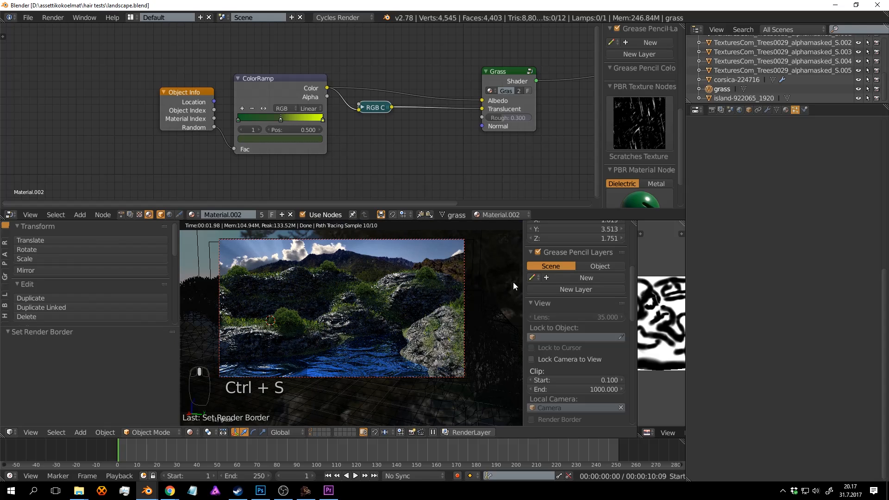
pyautogui.hotkey('ctrl', 's')
pyautogui.click(512, 282)
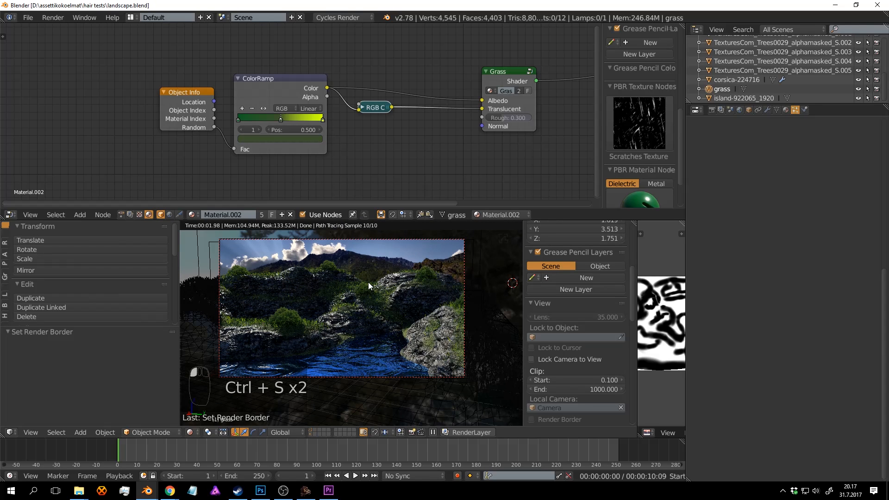
# Switch the viewport to wireframe shading and select the tree plane on the hill near the camera frame's far-right edge.
pyautogui.rightClick(294, 315)
pyautogui.press('Home')
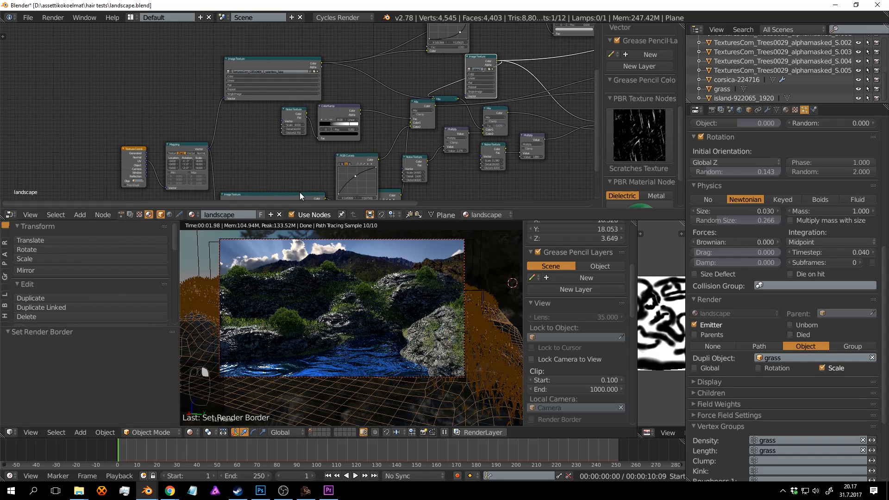
pyautogui.press('z')
pyautogui.rightClick(427, 270)
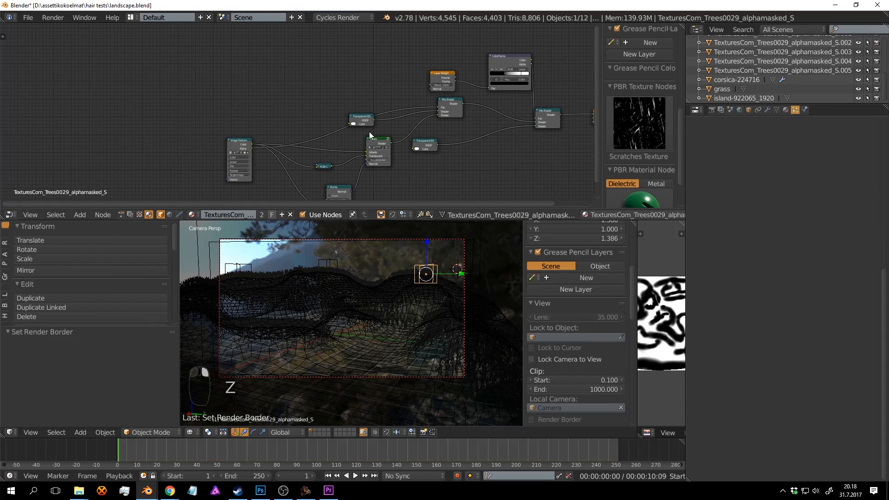
# Duplicate the tree material's collapsed RGB Curves node onto the link between the Image Texture's Color and the Grass node's Albedo.
pyautogui.scroll(12, 296, 137)
pyautogui.moveTo(297, 120); pyautogui.dragTo(371, 52, button='middle')
pyautogui.scroll(2, 296, 105)
pyautogui.moveTo(240, 93); pyautogui.dragTo(344, 76, button='middle')
pyautogui.moveTo(302, 114); pyautogui.dragTo(312, 132)
pyautogui.hotkey('shift', 'd')
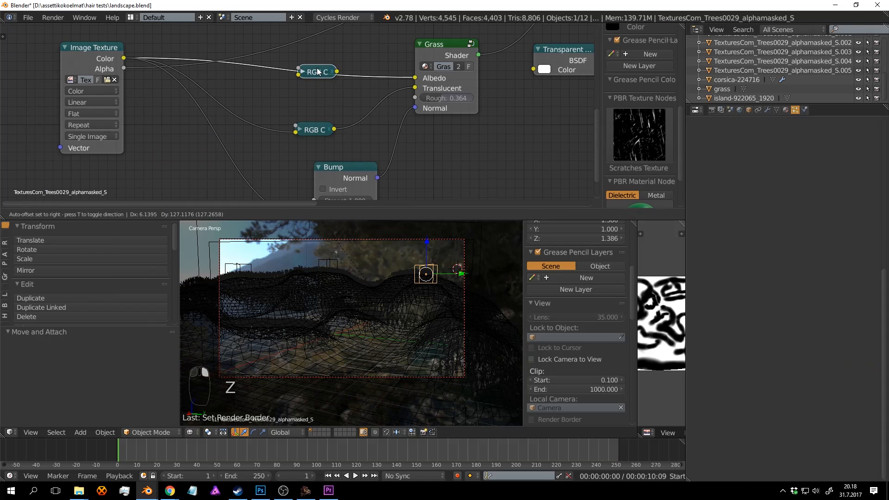
pyautogui.click(293, 72)
# Expand the duplicated RGB Curves node and pull its curve point down to about X 0.61, Y 0.39 to darken the albedo.
pyautogui.moveTo(323, 82); pyautogui.dragTo(340, 118, button='middle')
pyautogui.scroll(1, 338, 109)
pyautogui.scroll(-2, 320, 120)
pyautogui.scroll(4, 295, 113)
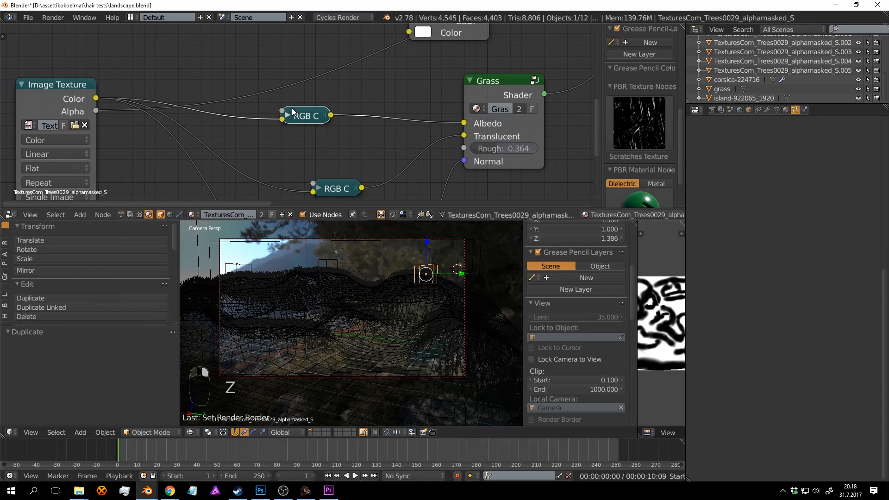
pyautogui.press('h')
pyautogui.moveTo(366, 167); pyautogui.dragTo(363, 104, button='middle')
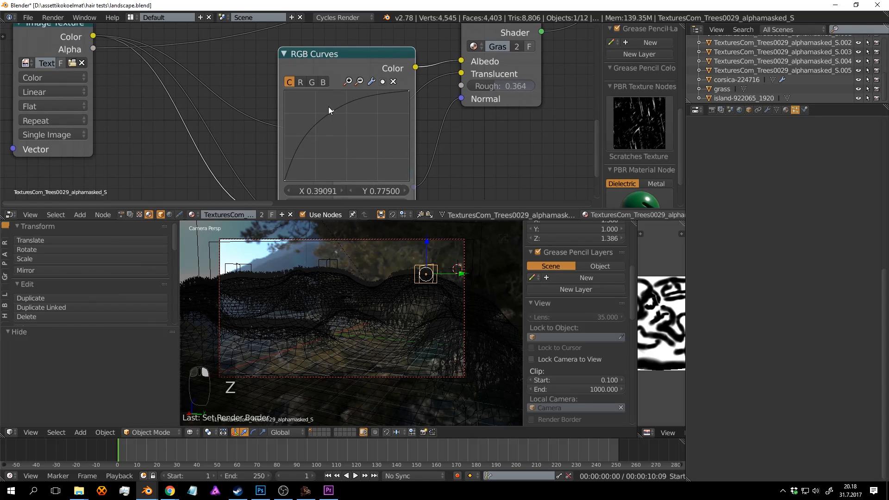
pyautogui.moveTo(333, 111); pyautogui.dragTo(361, 146)
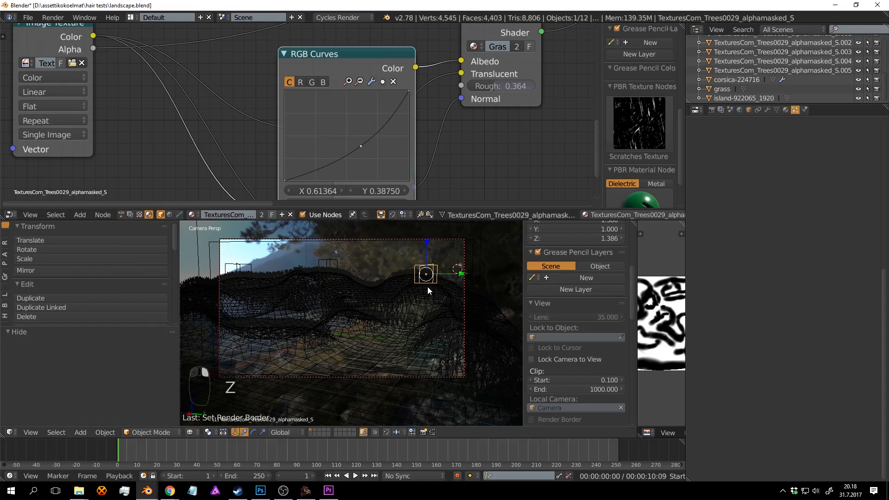
# Switch the viewport to rendered shading, reconnect the final Mix Shader to the Material Output's Surface, and save the file.
pyautogui.hotkey('shift', 'z')
pyautogui.moveTo(480, 144)
pyautogui.mouseDown(button='middle')
pyautogui.moveTo(411, 119)
pyautogui.moveTo(242, 161)
pyautogui.mouseUp(button='middle')
pyautogui.moveTo(482, 97); pyautogui.dragTo(455, 105, button='middle')
pyautogui.scroll(-8, 459, 101)
pyautogui.moveTo(490, 72); pyautogui.dragTo(362, 161, button='middle')
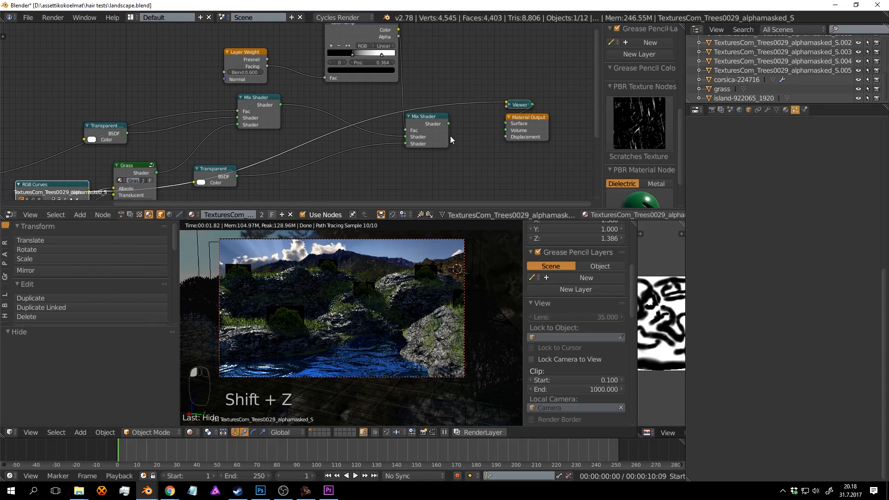
pyautogui.keyDown('ctrl'); pyautogui.keyDown('shift'); pyautogui.click(441, 134); pyautogui.keyUp('shift'); pyautogui.keyUp('ctrl')
pyautogui.hotkey('ctrl', 's')
pyautogui.click(506, 287)
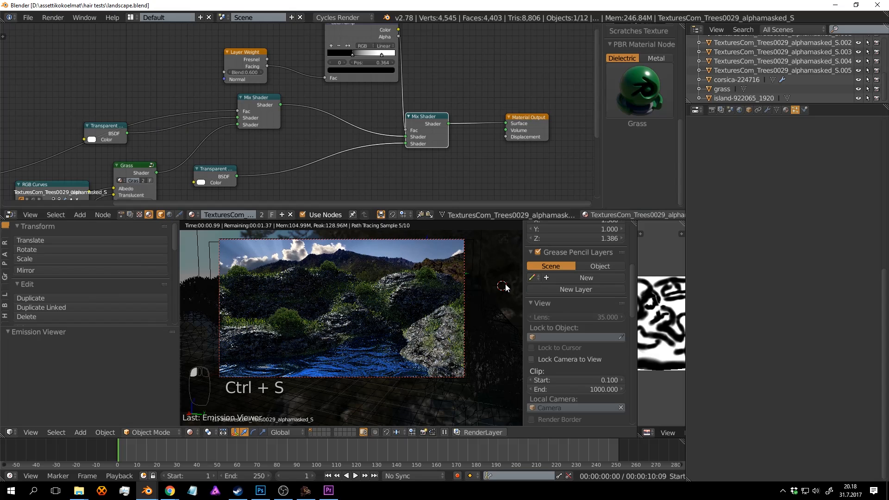
pyautogui.moveTo(159, 190); pyautogui.dragTo(322, 114, button='middle')
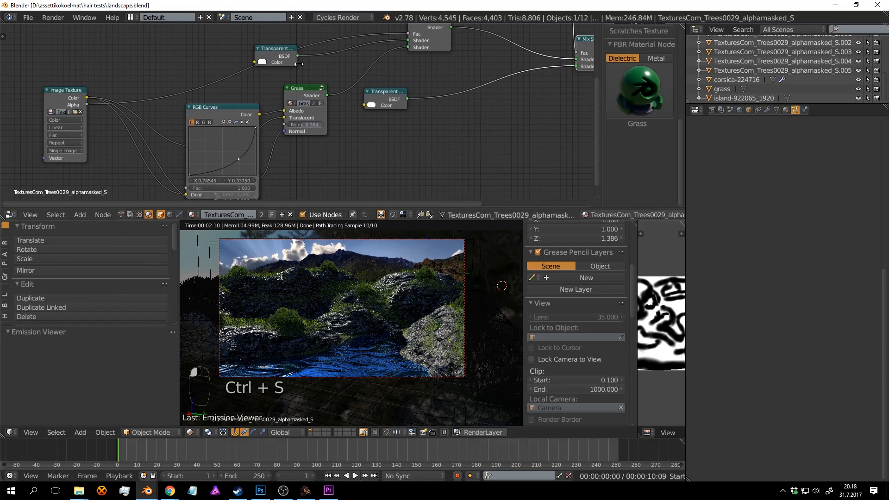
pyautogui.scroll(-5, 325, 116)
pyautogui.hotkey('ctrl', 's')
pyautogui.click(496, 286)
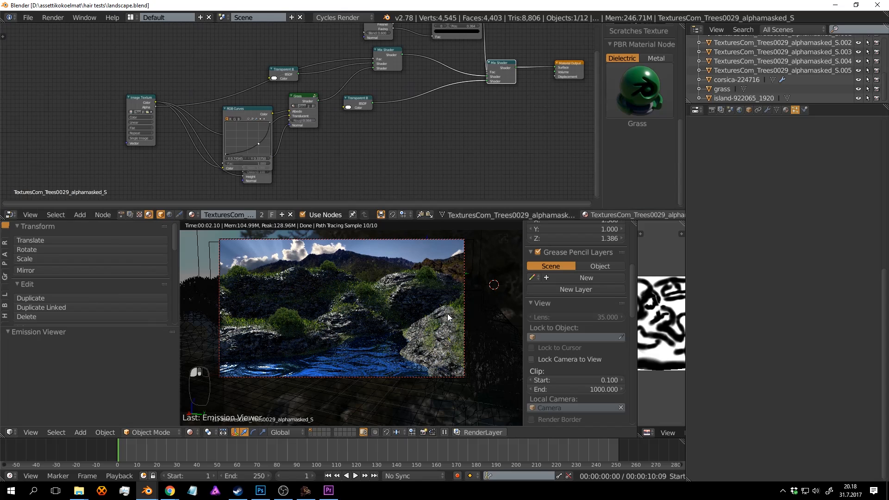
# Select the landscape plane and narrow the cliffs Image Texture node in its material node tree.
pyautogui.rightClick(404, 294)
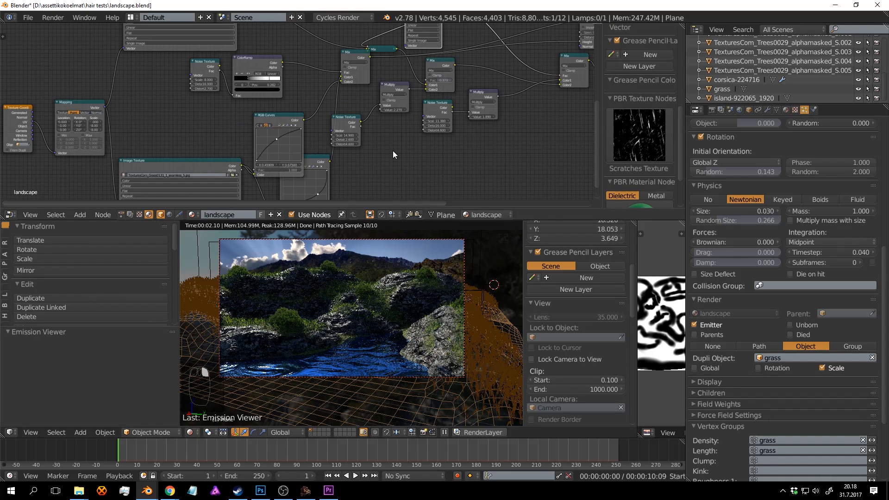
pyautogui.moveTo(393, 151); pyautogui.dragTo(416, 131, button='middle')
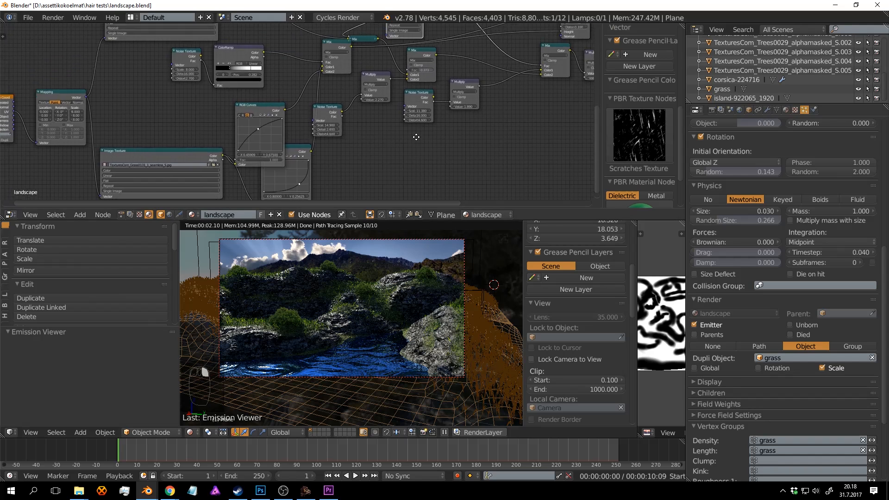
pyautogui.scroll(-5, 418, 128)
pyautogui.moveTo(371, 106); pyautogui.dragTo(407, 159, button='middle')
pyautogui.scroll(9, 407, 158)
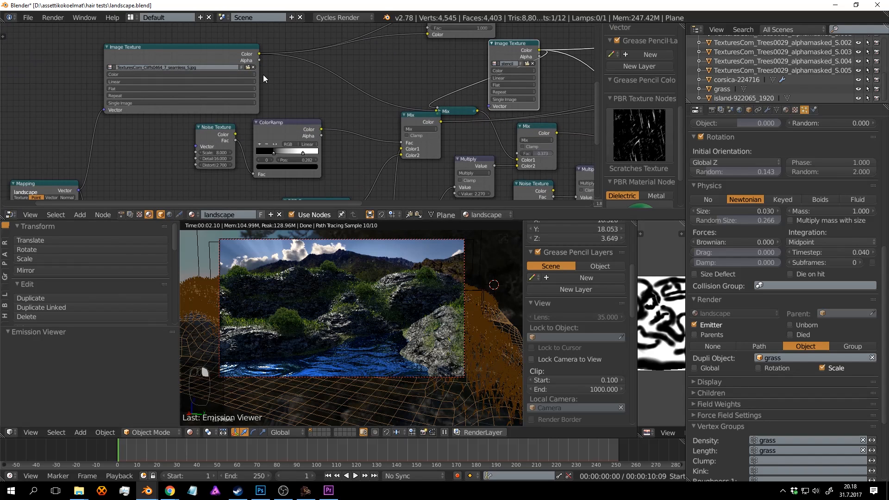
pyautogui.moveTo(257, 72); pyautogui.dragTo(180, 40)
pyautogui.moveTo(329, 79); pyautogui.dragTo(205, 129, button='middle')
pyautogui.hotkey('ctrl', 's')
pyautogui.click(245, 125)
pyautogui.moveTo(307, 34); pyautogui.dragTo(259, 111, button='middle')
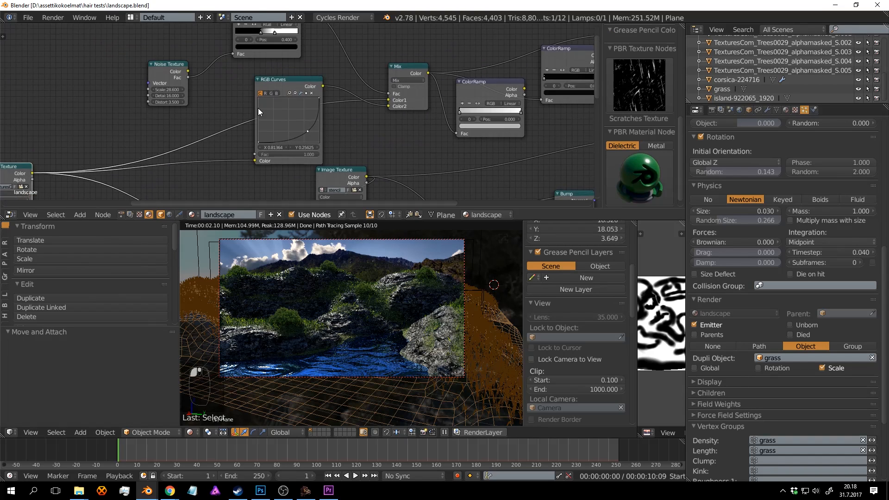
# Collapse the RGB Curves node fed by the cliffs texture and move it down clear of the Mix node.
pyautogui.click(258, 80)
pyautogui.moveTo(257, 79); pyautogui.dragTo(257, 163)
pyautogui.moveTo(351, 156); pyautogui.dragTo(263, 41, button='middle')
pyautogui.scroll(2, 263, 41)
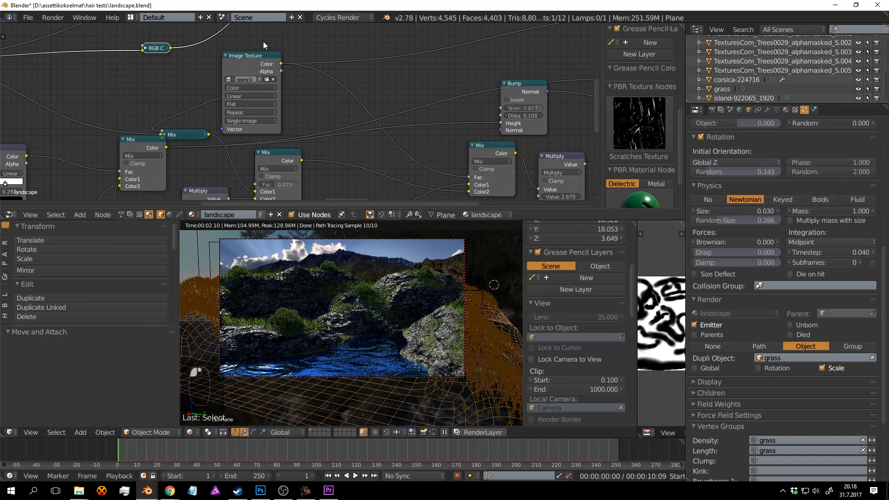
# Move the collapsed Mix node beside the stencil Image Texture, and shift the Mix and Multiply nodes below it toward the output.
pyautogui.moveTo(186, 136); pyautogui.dragTo(200, 138)
pyautogui.moveTo(371, 117); pyautogui.dragTo(378, 109)
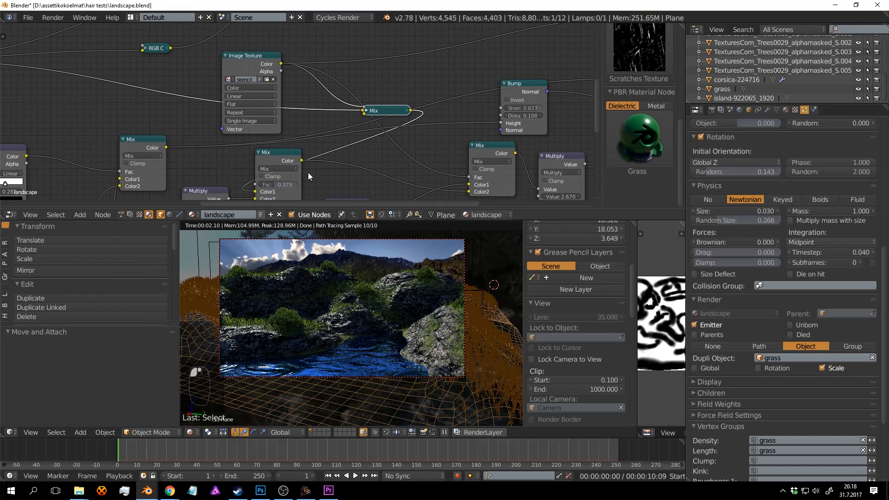
pyautogui.moveTo(308, 173); pyautogui.dragTo(277, 97, button='middle')
pyautogui.moveTo(250, 76); pyautogui.dragTo(377, 63)
pyautogui.moveTo(315, 140); pyautogui.dragTo(432, 153)
# Space out the final Multiply node and the two Mix nodes that lead into it, closer to the Material Output.
pyautogui.moveTo(563, 94); pyautogui.dragTo(499, 118, button='middle')
pyautogui.moveTo(485, 104); pyautogui.dragTo(577, 93)
pyautogui.moveTo(396, 95); pyautogui.dragTo(521, 104)
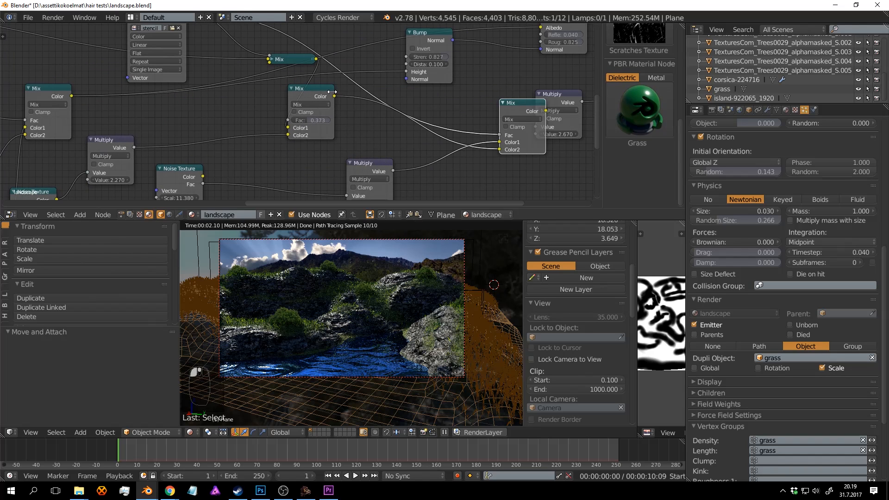
pyautogui.moveTo(309, 90); pyautogui.dragTo(410, 102)
# Reposition the Bump node just before the Wood node, above the row of Mix nodes.
pyautogui.moveTo(468, 82); pyautogui.dragTo(393, 131, button='middle')
pyautogui.hotkey('ctrl', 's')
pyautogui.click(393, 132)
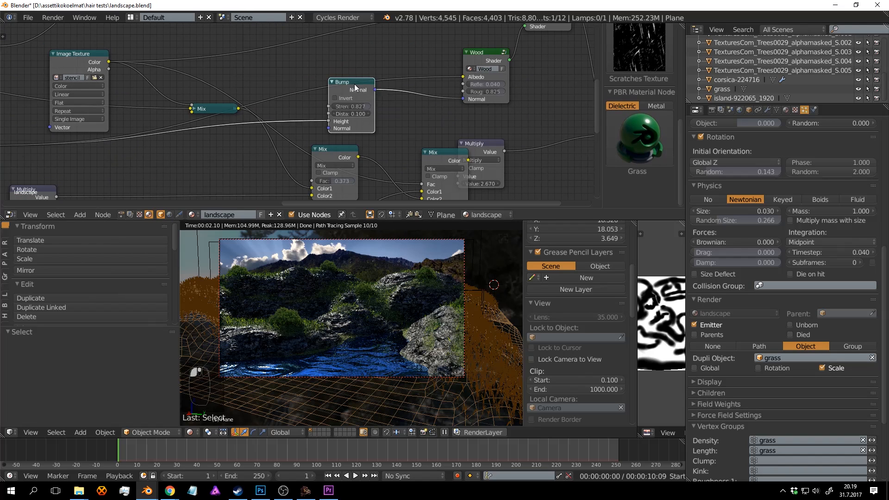
pyautogui.moveTo(354, 84); pyautogui.dragTo(458, 67)
pyautogui.moveTo(303, 158); pyautogui.dragTo(313, 123, button='middle')
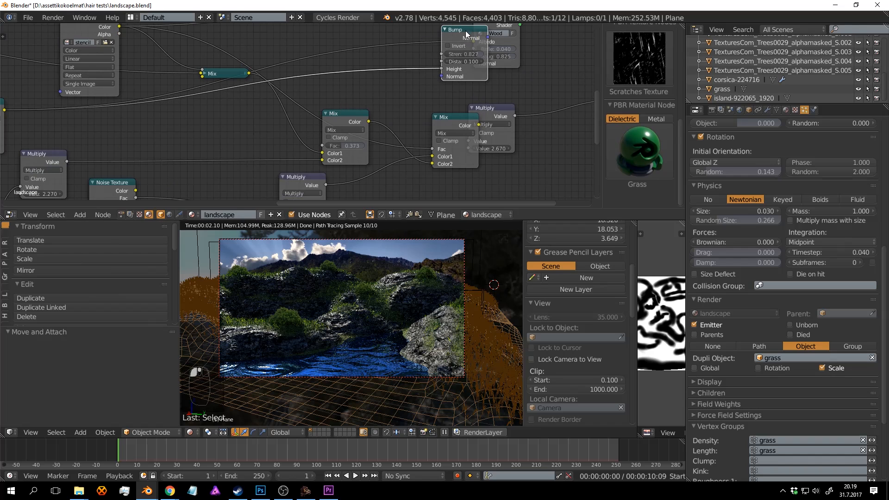
pyautogui.moveTo(465, 31); pyautogui.dragTo(396, 48)
pyautogui.hotkey('ctrl', 's')
pyautogui.click(339, 49)
pyautogui.moveTo(87, 148); pyautogui.dragTo(204, 73, button='middle')
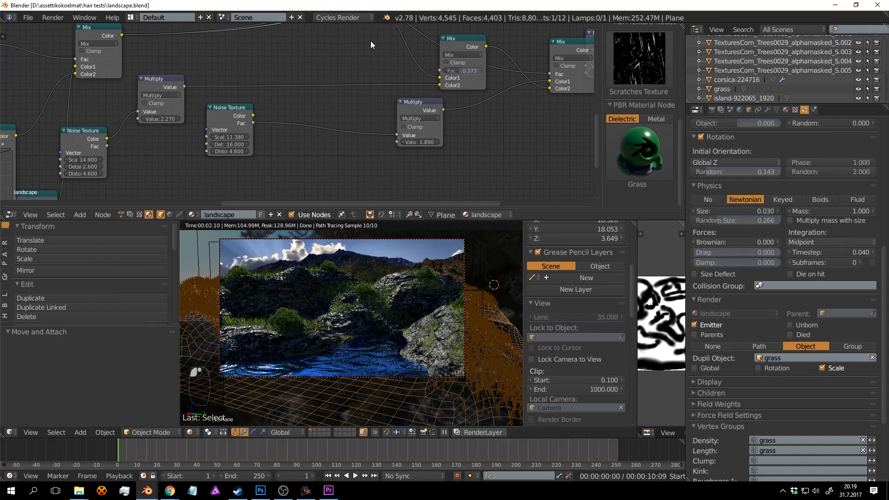
# Move the collapsed Mix node down level with the row of Mix nodes below the stencil Image Texture.
pyautogui.moveTo(371, 41); pyautogui.dragTo(349, 135, button='middle')
pyautogui.moveTo(391, 97); pyautogui.dragTo(339, 130, button='middle')
pyautogui.moveTo(279, 126); pyautogui.dragTo(280, 189)
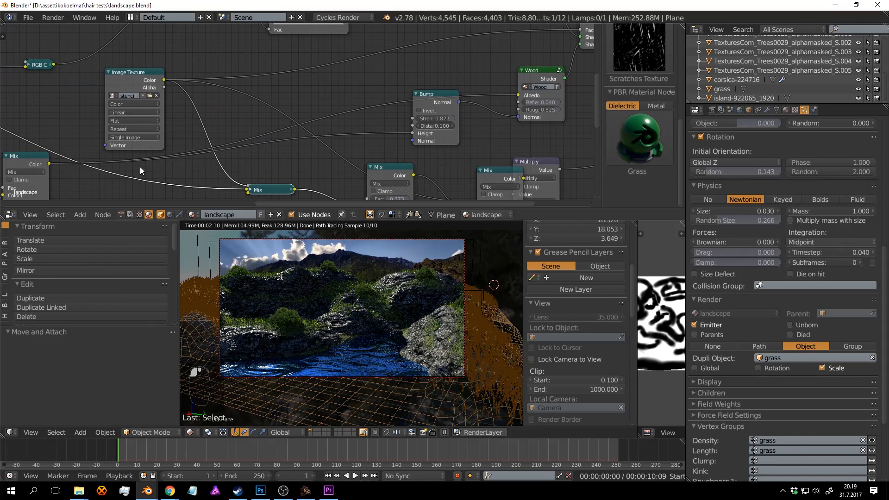
# Move the lower RGB Curves node near the grass texture down so it clears the RGB Curves node above it.
pyautogui.moveTo(140, 170); pyautogui.dragTo(300, 68, button='middle')
pyautogui.moveTo(262, 71); pyautogui.dragTo(274, 122)
pyautogui.moveTo(276, 84); pyautogui.dragTo(305, 193, button='middle')
pyautogui.moveTo(184, 183); pyautogui.dragTo(279, 110, button='middle')
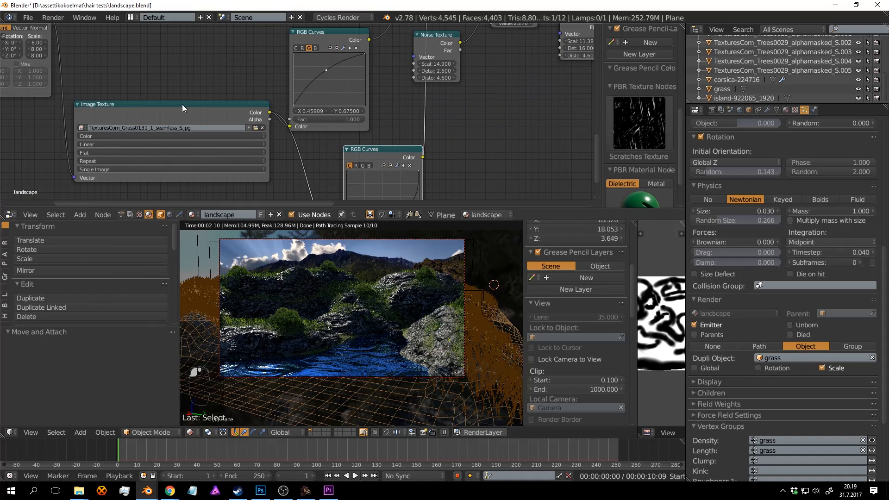
# Widen the cliffs Image Texture node so that its full image file name is readable.
pyautogui.moveTo(251, 80); pyautogui.dragTo(268, 174, button='middle')
pyautogui.scroll(-3, 334, 113)
pyautogui.moveTo(334, 112); pyautogui.dragTo(293, 185, button='middle')
pyautogui.moveTo(204, 126); pyautogui.dragTo(310, 158, button='middle')
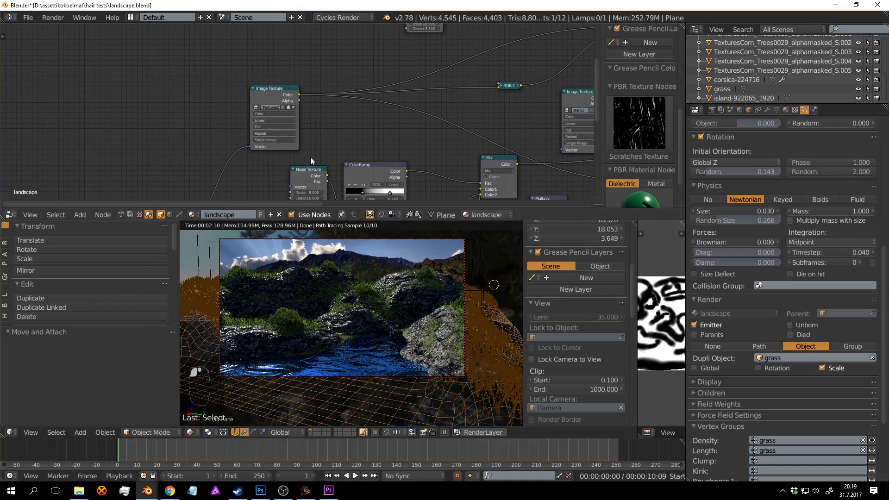
pyautogui.scroll(2, 302, 113)
pyautogui.moveTo(299, 111); pyautogui.dragTo(409, 113)
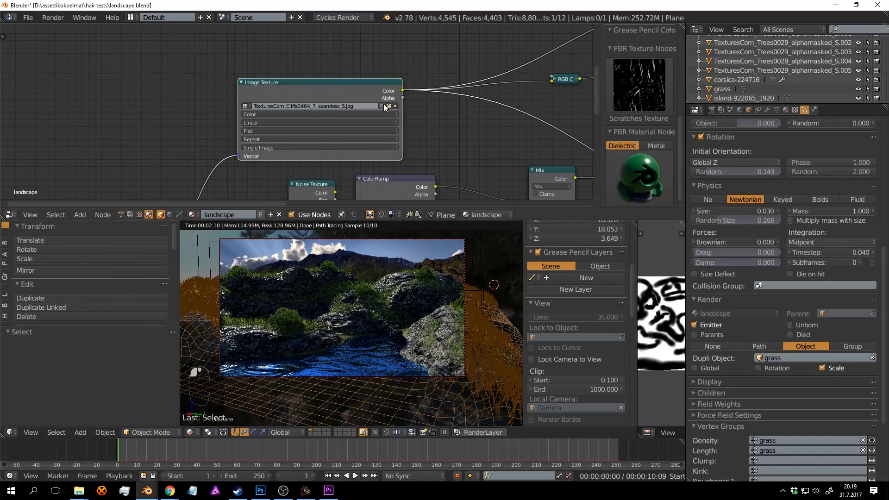
pyautogui.moveTo(425, 109); pyautogui.dragTo(252, 105, button='middle')
pyautogui.scroll(-8, 277, 106)
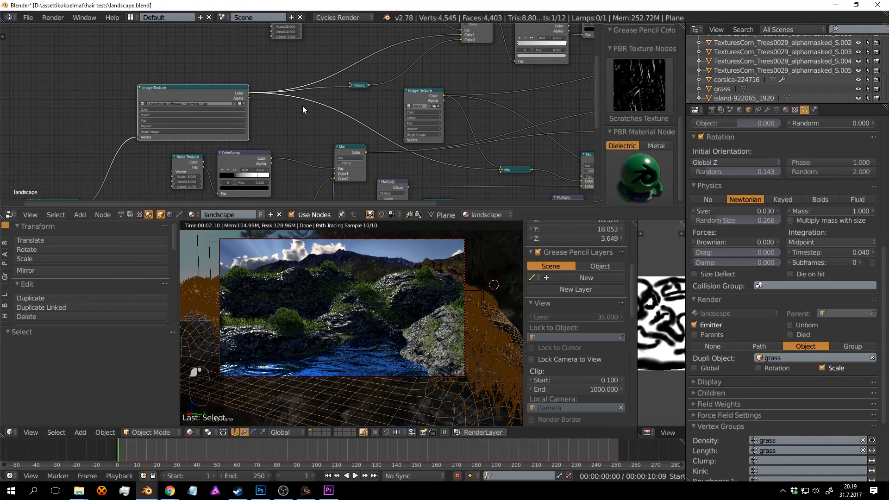
# Arrange the collapsed Mix node, the last Mix node and the Multiply node before Material Output so that none overlap.
pyautogui.moveTo(354, 99); pyautogui.dragTo(270, 97, button='middle')
pyautogui.scroll(3, 353, 74)
pyautogui.moveTo(353, 78); pyautogui.dragTo(289, 101, button='middle')
pyautogui.moveTo(316, 147); pyautogui.dragTo(298, 152)
pyautogui.moveTo(456, 139); pyautogui.dragTo(437, 143)
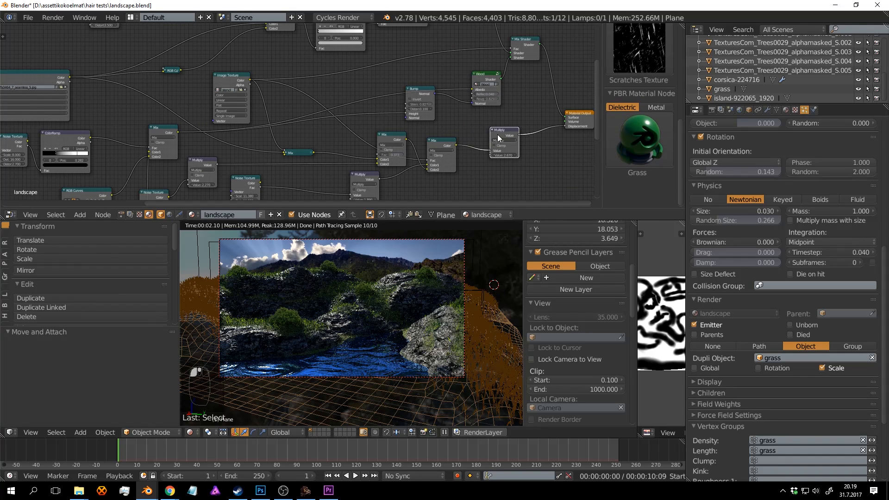
pyautogui.click(497, 134)
# Insert an RGB Curves node on the link between the Mix node's Color and the Rock node's Albedo.
pyautogui.moveTo(303, 112); pyautogui.dragTo(364, 118, button='middle')
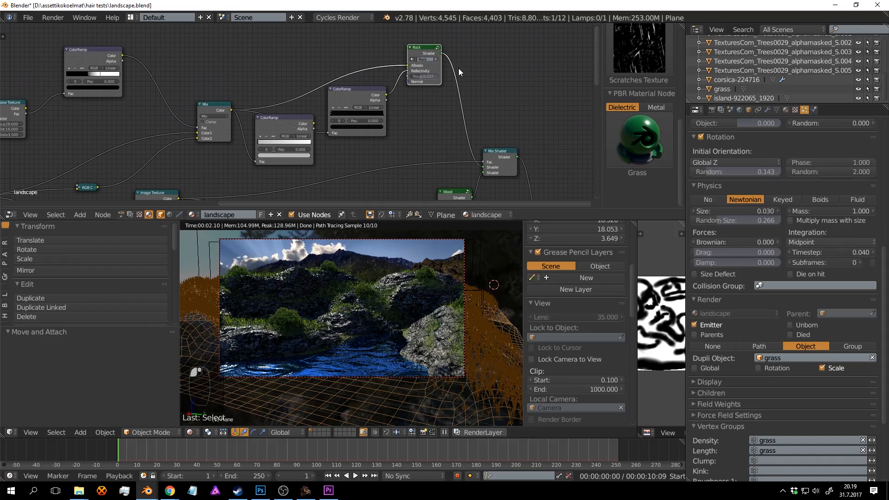
pyautogui.scroll(2, 404, 106)
pyautogui.moveTo(407, 129); pyautogui.dragTo(399, 174, button='middle')
pyautogui.scroll(1, 375, 96)
pyautogui.moveTo(181, 156); pyautogui.dragTo(220, 110, button='middle')
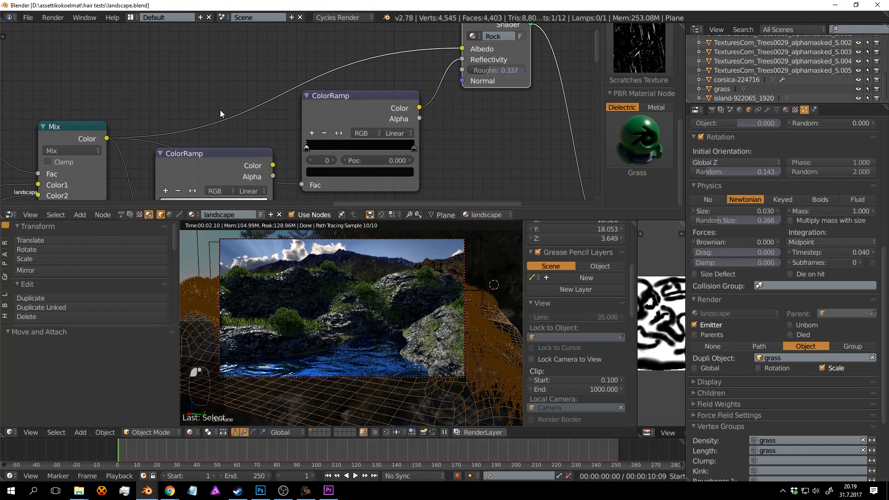
pyautogui.scroll(-2, 232, 81)
pyautogui.hotkey('shift', 'a')
pyautogui.click(263, 47)
pyautogui.write('ra')
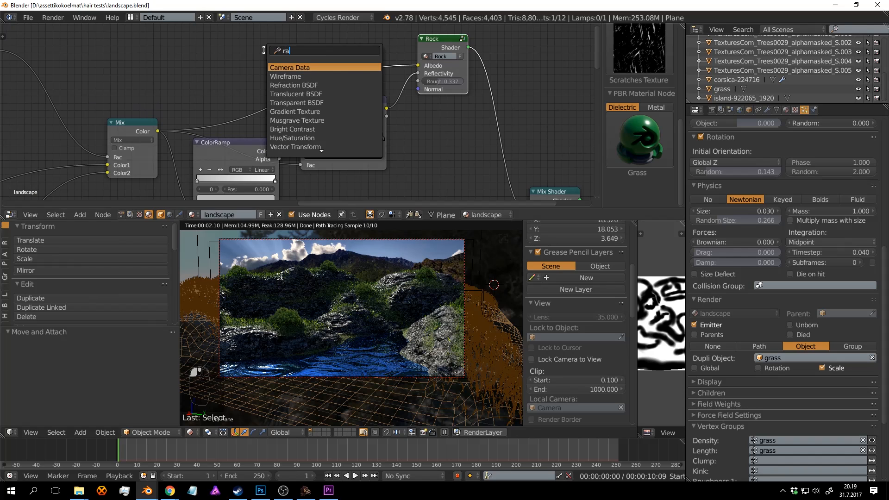
pyautogui.press('BackSpace')
pyautogui.press('BackSpace')
pyautogui.write('cu')
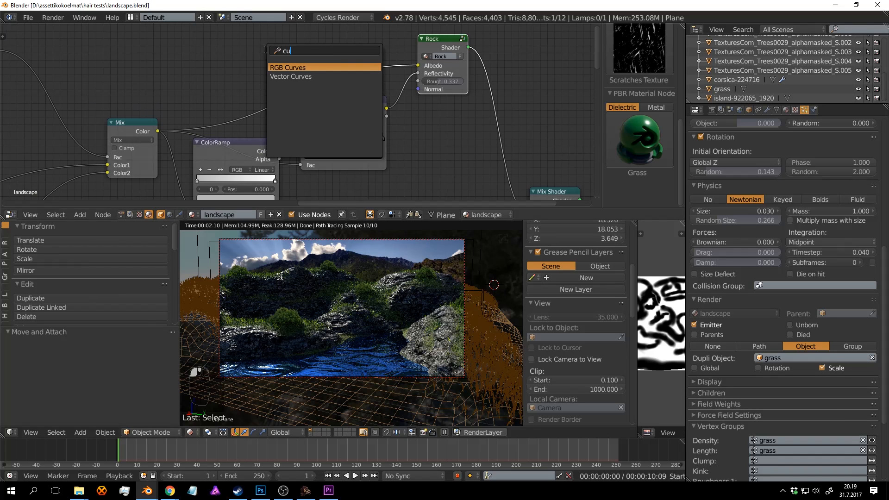
pyautogui.click(282, 69)
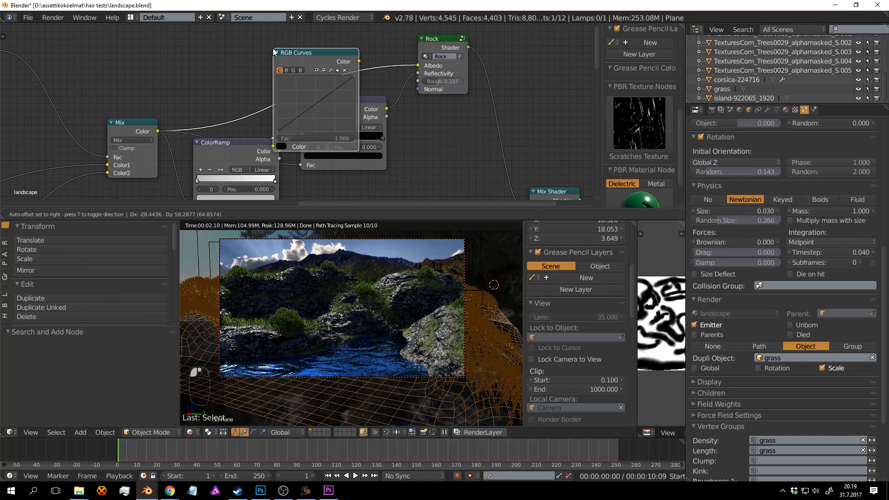
pyautogui.click(294, 192)
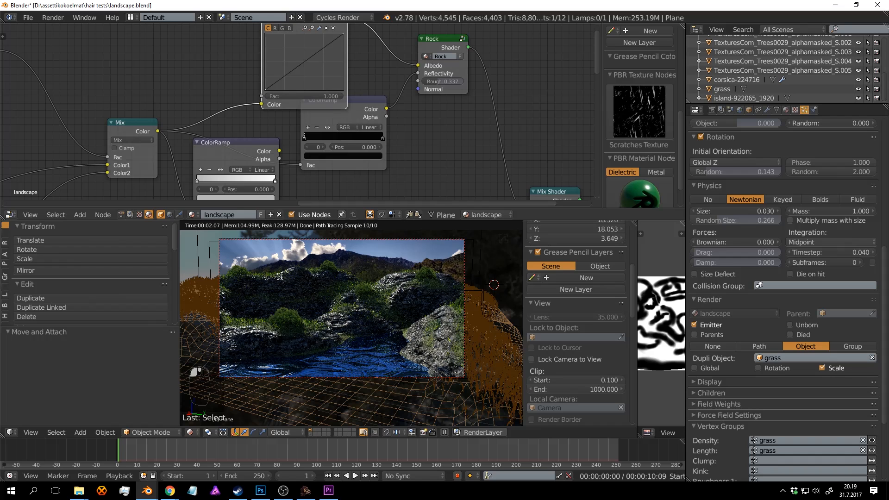
# Darken the rock albedo by pulling the new curve's point to about X 0.70, Y 0.32, and save the file over landscape.blend.
pyautogui.moveTo(312, 57)
pyautogui.mouseDown()
pyautogui.moveTo(324, 77)
pyautogui.moveTo(319, 71)
pyautogui.mouseUp()
pyautogui.hotkey('ctrl', 's')
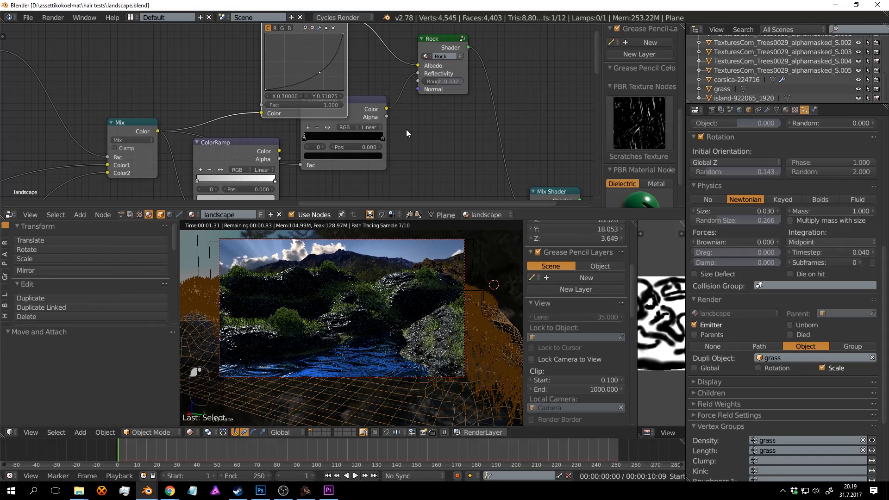
pyautogui.hotkey('ctrl', '5')
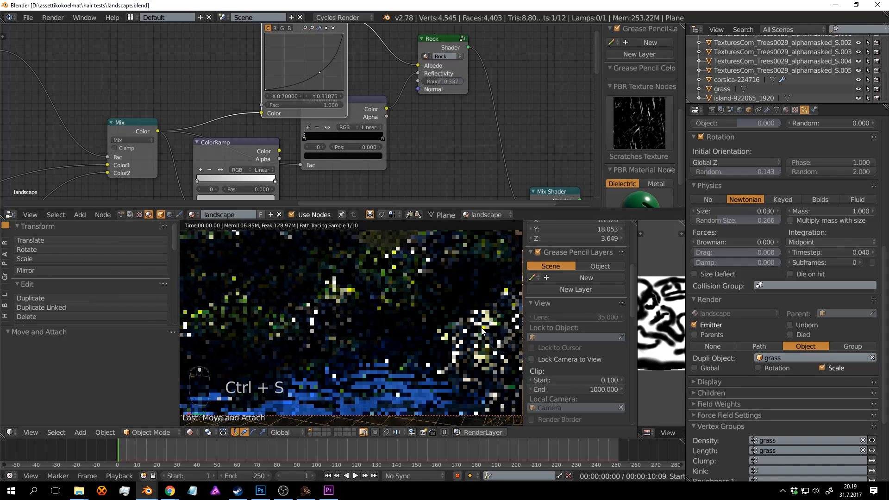
pyautogui.hotkey('ctrl', 's')
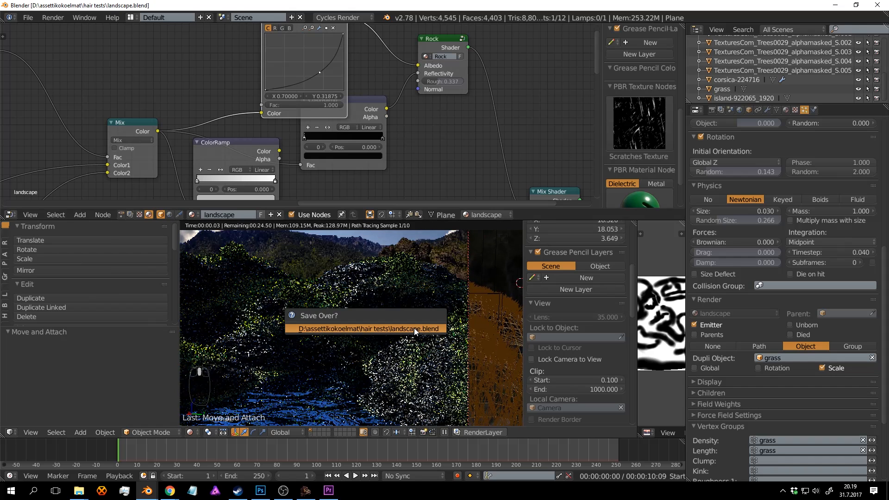
pyautogui.click(414, 327)
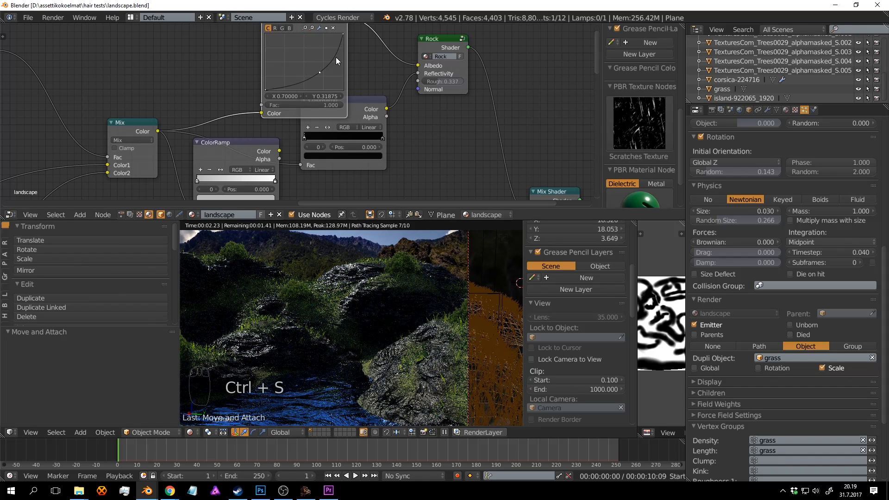
# Collapse the new RGB Curves node to uncover the ColorRamp beside it.
pyautogui.moveTo(365, 77); pyautogui.dragTo(415, 77, button='middle')
pyautogui.scroll(1, 359, 108)
pyautogui.click(263, 42)
pyautogui.scroll(1, 416, 76)
# Cut the ColorRamp link into the Rock node's Reflectivity and set Reflectivity to 0.01.
pyautogui.keyDown('ctrl'); pyautogui.moveTo(417, 44); pyautogui.dragTo(435, 63, button='right'); pyautogui.keyUp('ctrl')
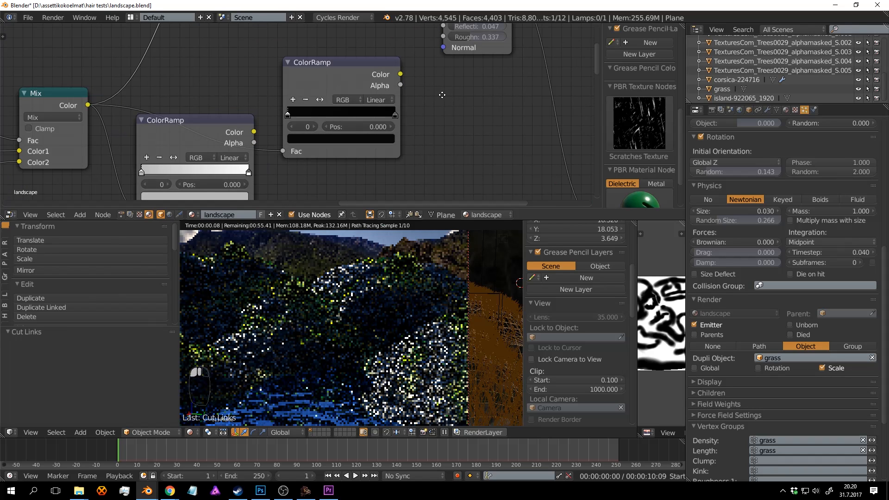
pyautogui.moveTo(463, 68); pyautogui.dragTo(424, 115, button='middle')
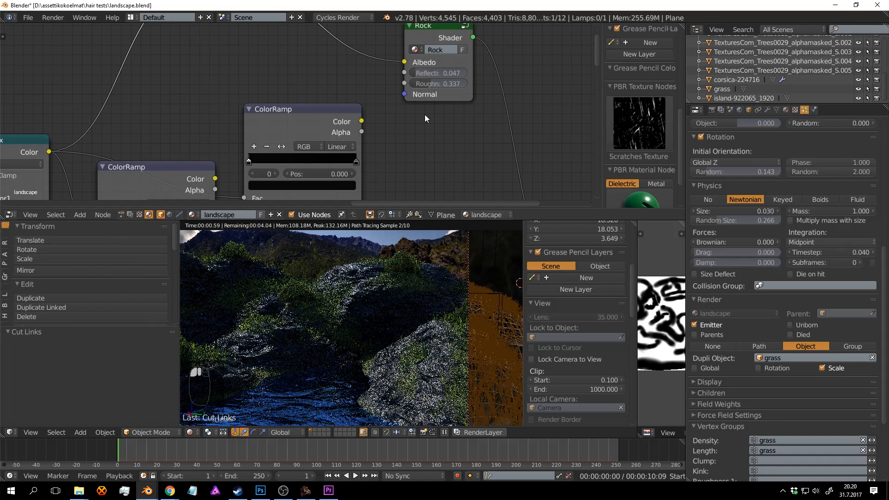
pyautogui.click(455, 73)
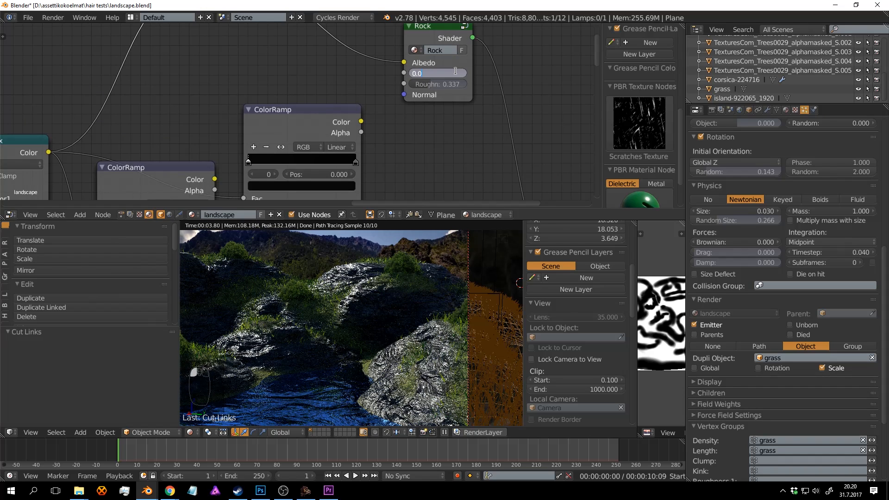
pyautogui.write('1')
pyautogui.press('Return')
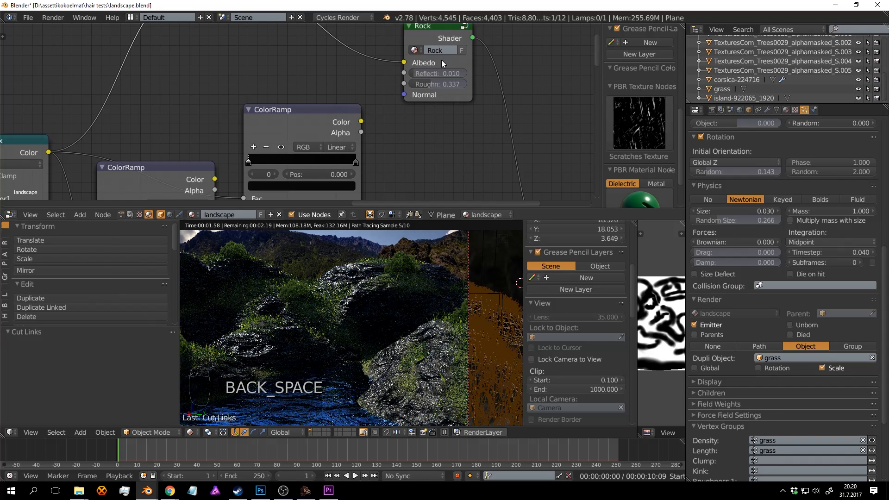
# Set the Rock node's Reflectivity to 0.005.
pyautogui.click(459, 74)
pyautogui.write('0.0')
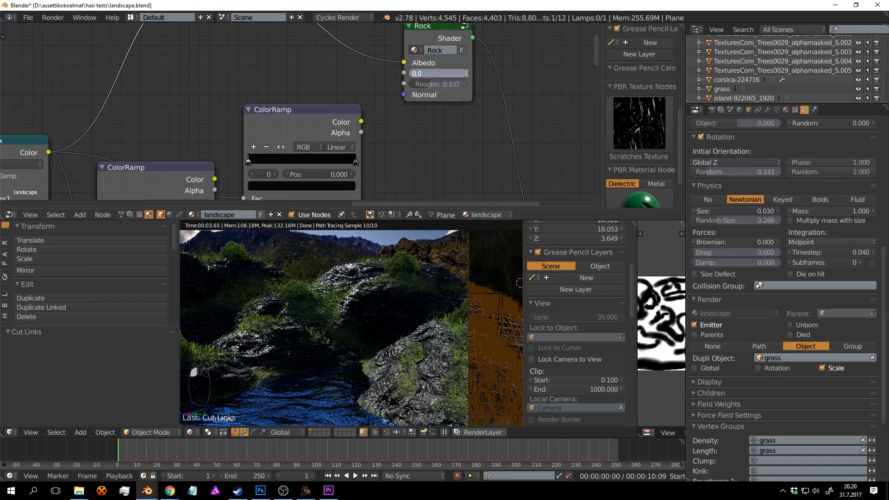
pyautogui.write('05')
pyautogui.press('Return')
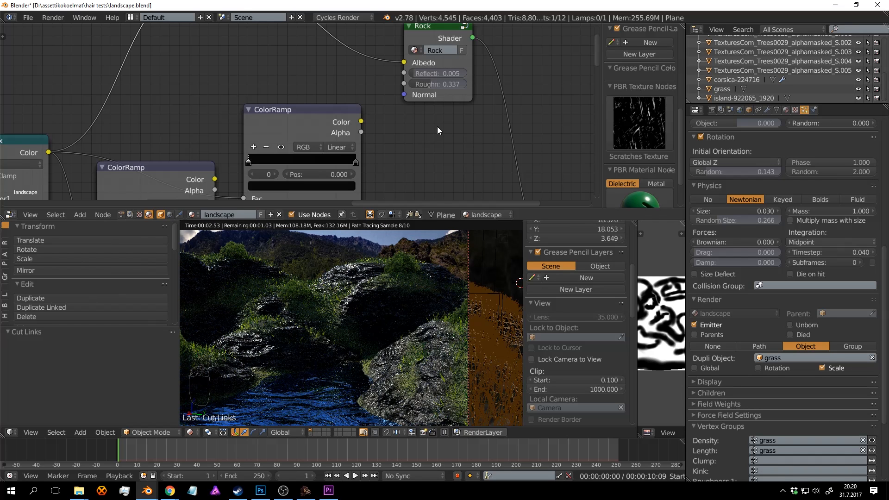
# Set the Rock node's Roughness to about 0.583 and reconnect the ColorRamp's Color to its Reflectivity.
pyautogui.moveTo(437, 84); pyautogui.dragTo(447, 86)
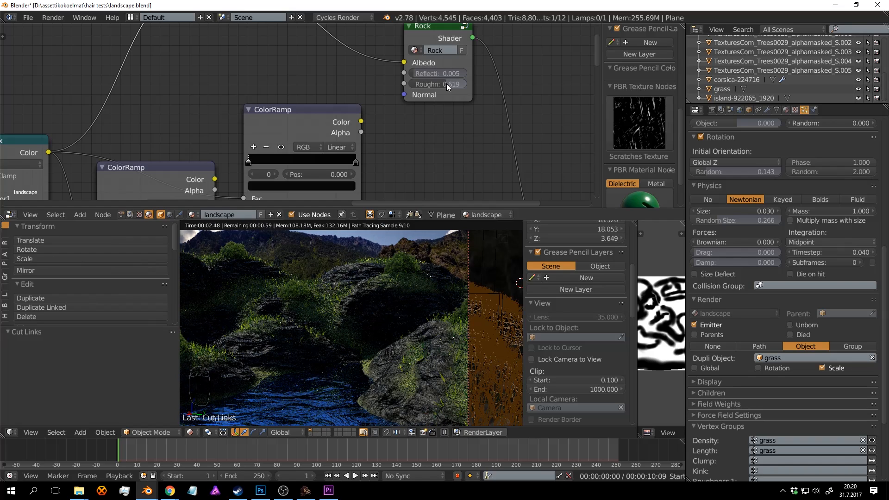
pyautogui.moveTo(446, 84); pyautogui.dragTo(448, 84)
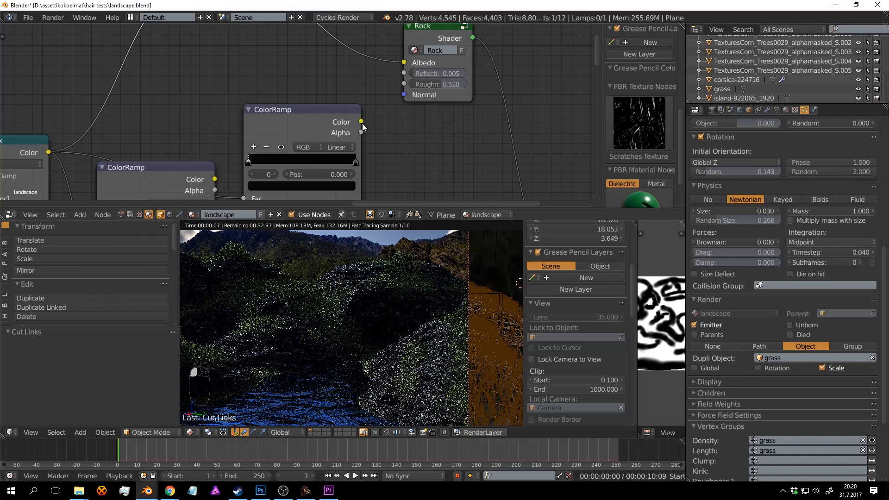
pyautogui.moveTo(362, 121)
pyautogui.mouseDown()
pyautogui.moveTo(405, 73)
pyautogui.moveTo(450, 83)
pyautogui.moveTo(433, 83)
pyautogui.mouseUp()
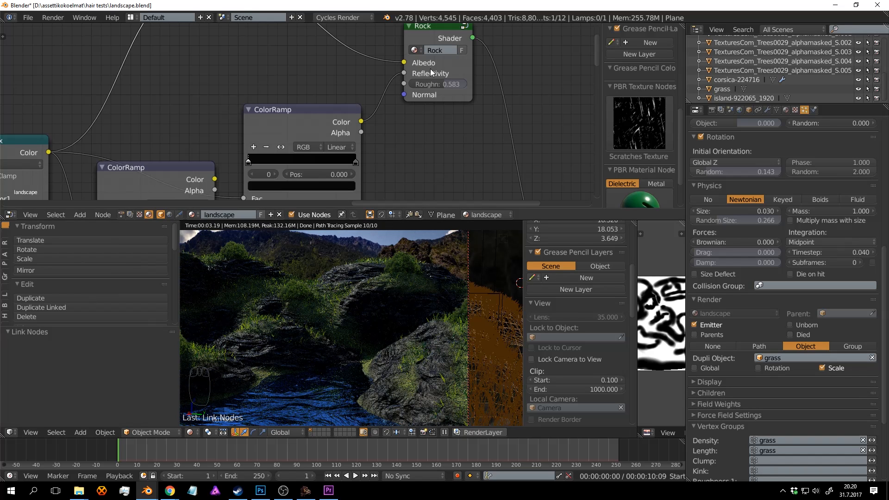
# Set the Rock node's Roughness to 0.519 and save the file over the existing one.
pyautogui.moveTo(440, 84); pyautogui.dragTo(435, 83)
pyautogui.hotkey('ctrl', 's')
pyautogui.click(497, 317)
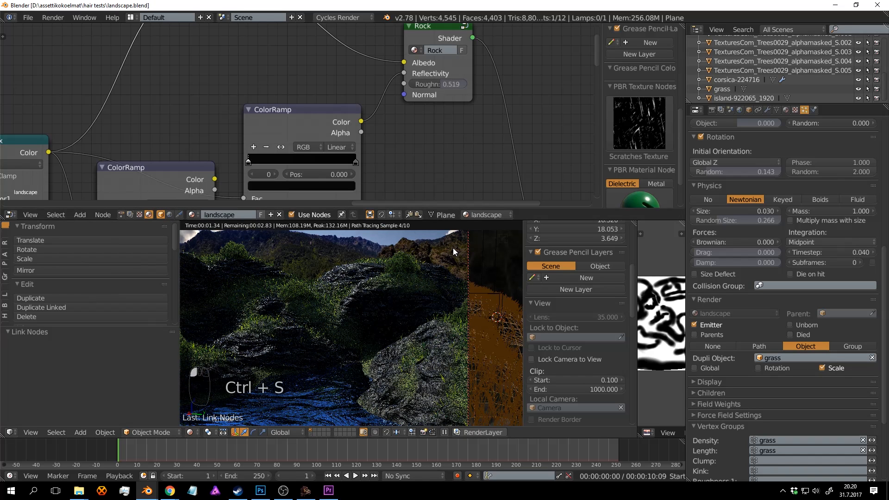
# Expand the Rock's RGB Curves node, move its curve point to about X 0.645, Y 0.419, and save the file.
pyautogui.moveTo(257, 98); pyautogui.dragTo(342, 157, button='middle')
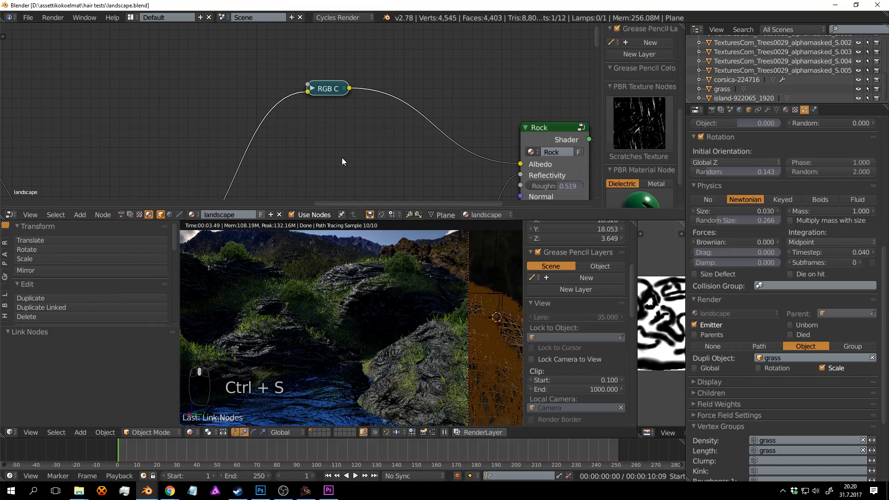
pyautogui.click(280, 46)
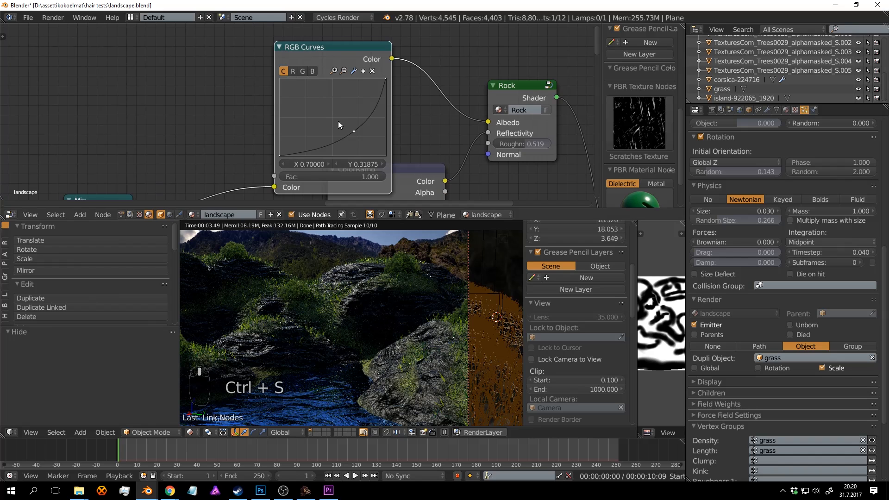
pyautogui.moveTo(352, 130); pyautogui.dragTo(348, 123)
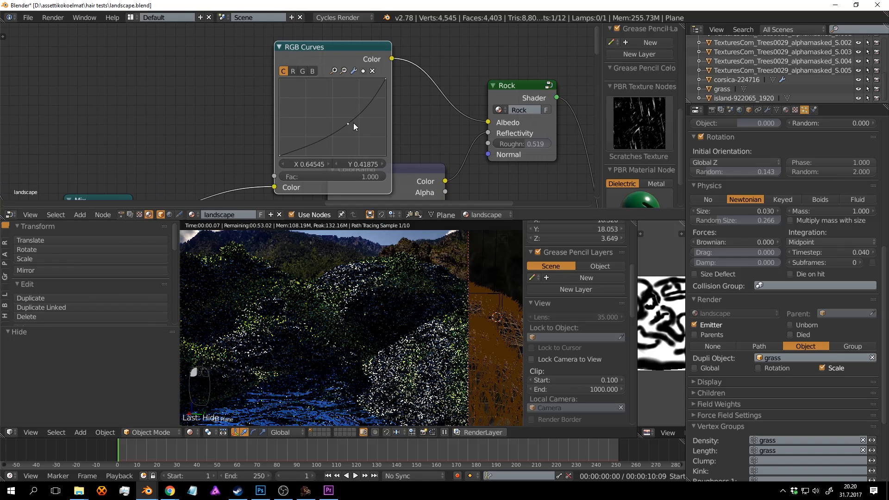
pyautogui.hotkey('ctrl', 's')
pyautogui.click(490, 316)
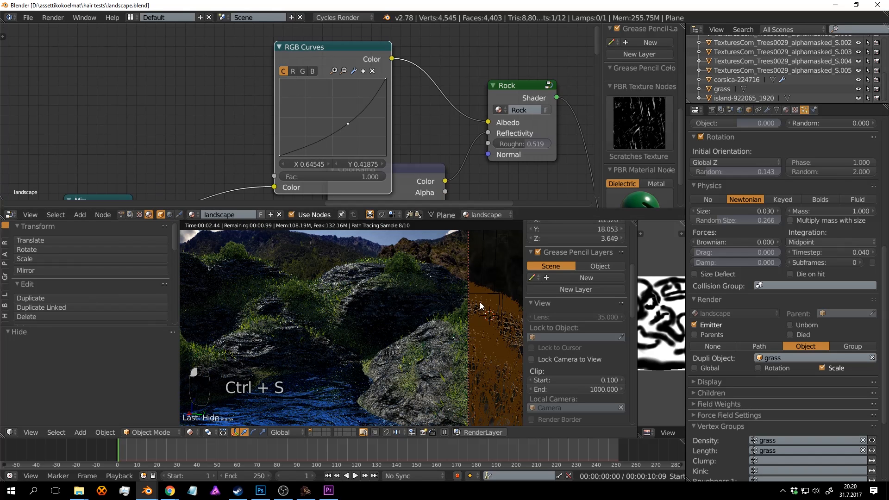
# Collapse the RGB Curves node again, move it lower in the node graph, and save the file.
pyautogui.click(280, 46)
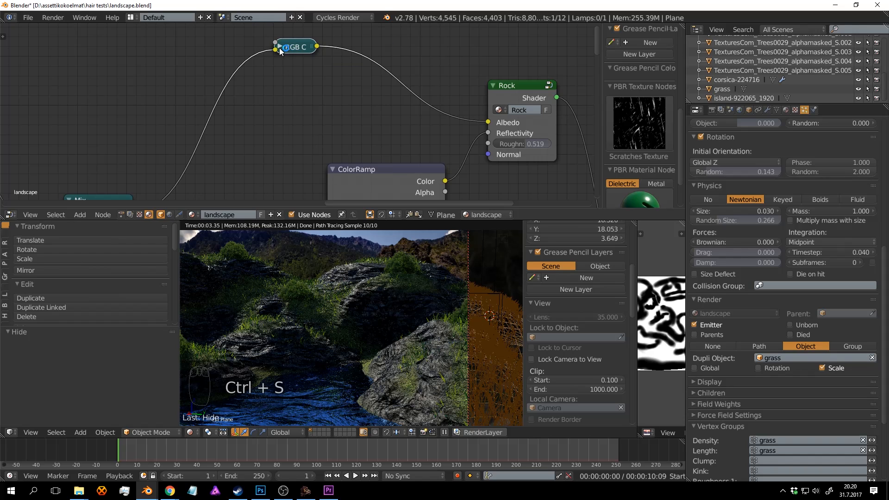
pyautogui.moveTo(296, 49); pyautogui.dragTo(287, 98)
pyautogui.moveTo(402, 112); pyautogui.dragTo(332, 81, button='middle')
pyautogui.hotkey('ctrl', 's')
pyautogui.click(333, 82)
# Set the Rock node's Roughness to 0.592 and save the file.
pyautogui.moveTo(334, 145); pyautogui.dragTo(316, 113, button='middle')
pyautogui.scroll(1, 316, 114)
pyautogui.hotkey('ctrl', 's')
pyautogui.moveTo(450, 79); pyautogui.dragTo(454, 79)
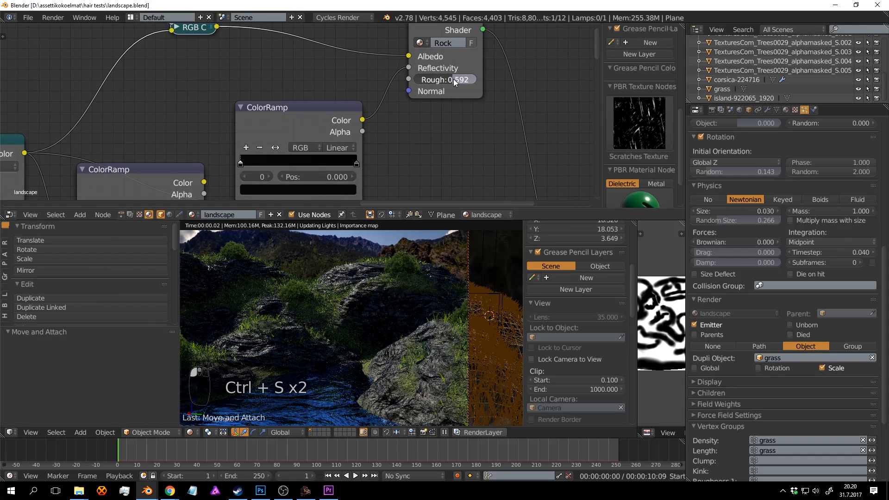
pyautogui.hotkey('ctrl', 's')
pyautogui.click(496, 310)
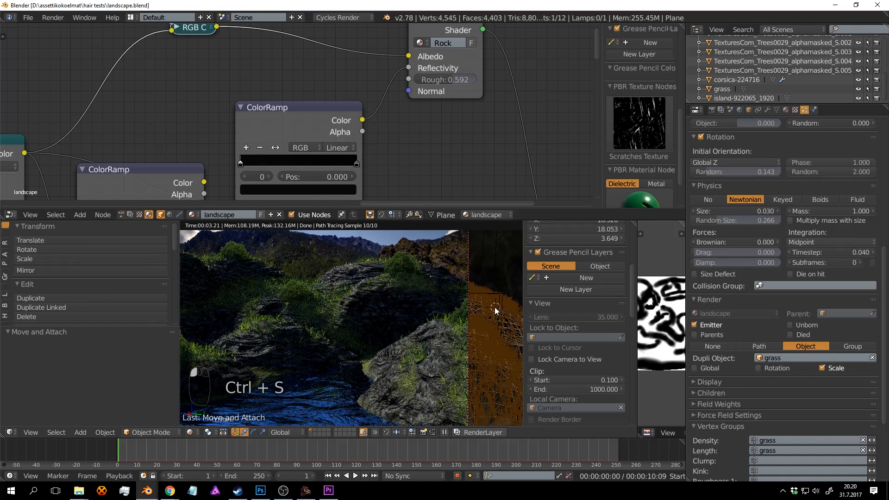
# Examine the full rendered camera frame for the look of the rocks, grass and water, saving the file along the way.
pyautogui.scroll(-5, 349, 313)
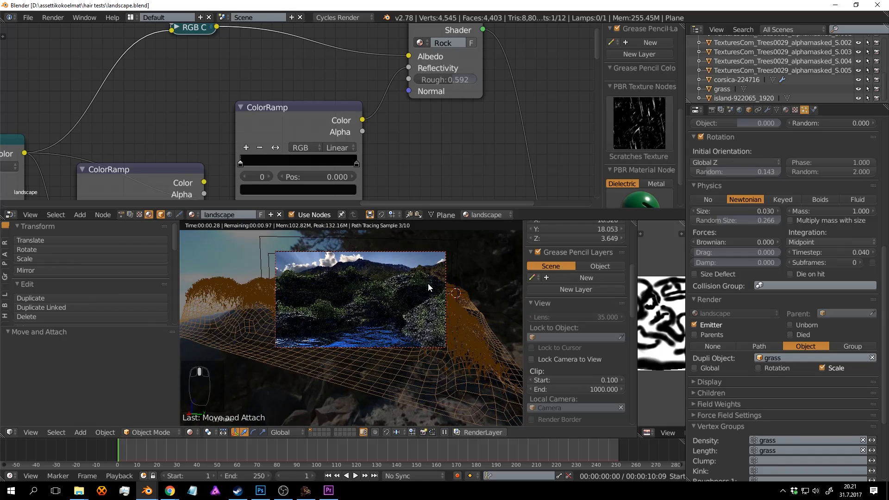
pyautogui.scroll(2, 428, 283)
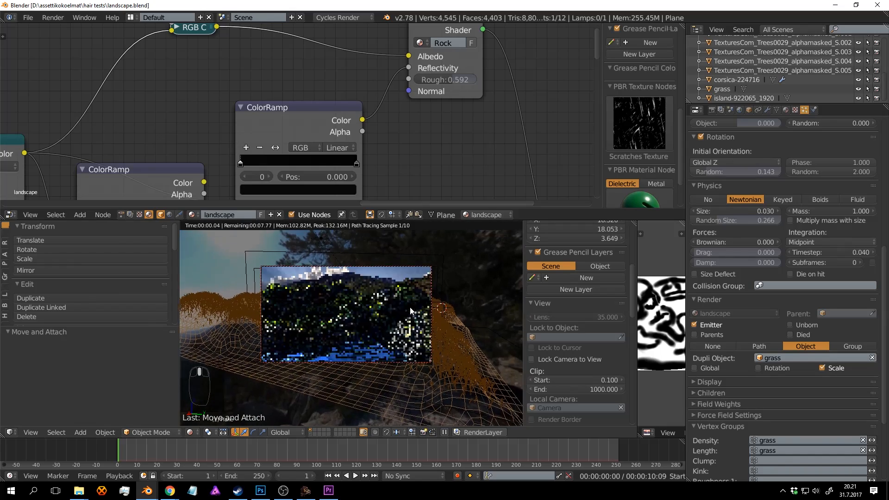
pyautogui.hotkey('ctrl', 's')
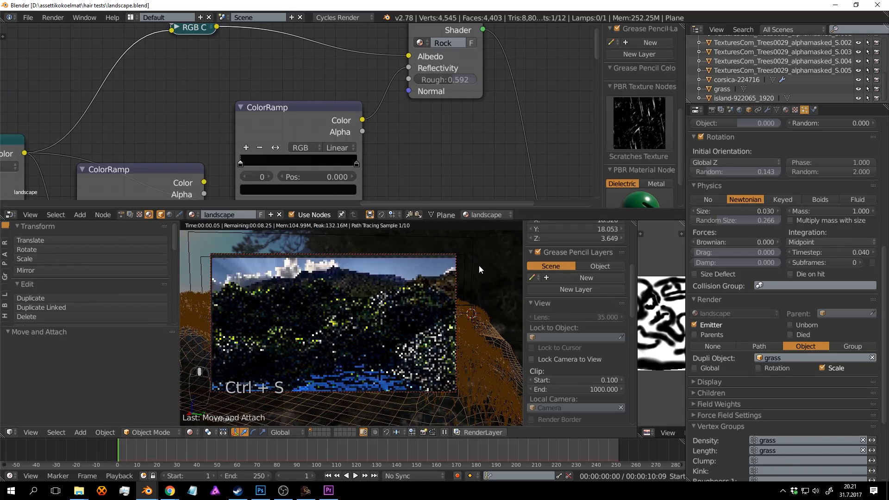
pyautogui.moveTo(472, 280)
pyautogui.keyDown('shift'); pyautogui.mouseDown(button='middle')
pyautogui.moveTo(479, 265)
pyautogui.moveTo(466, 266)
pyautogui.moveTo(473, 290)
pyautogui.mouseUp(button='middle'); pyautogui.keyUp('shift')
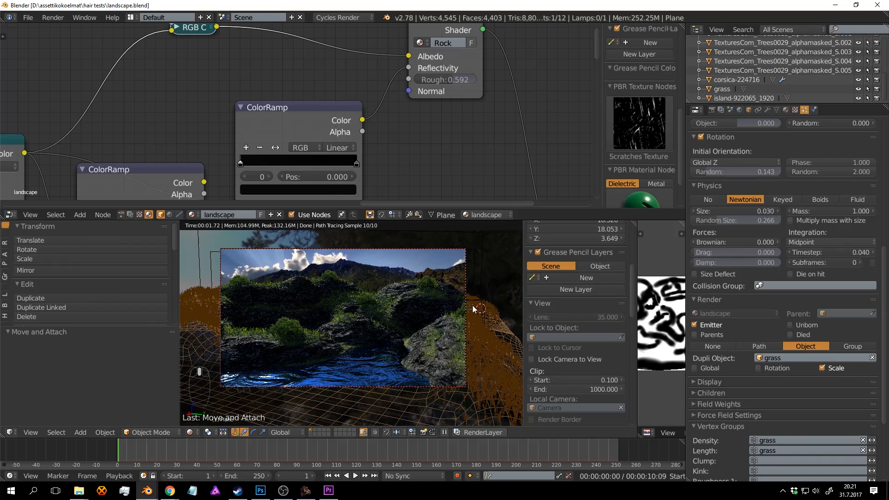
pyautogui.click(496, 281)
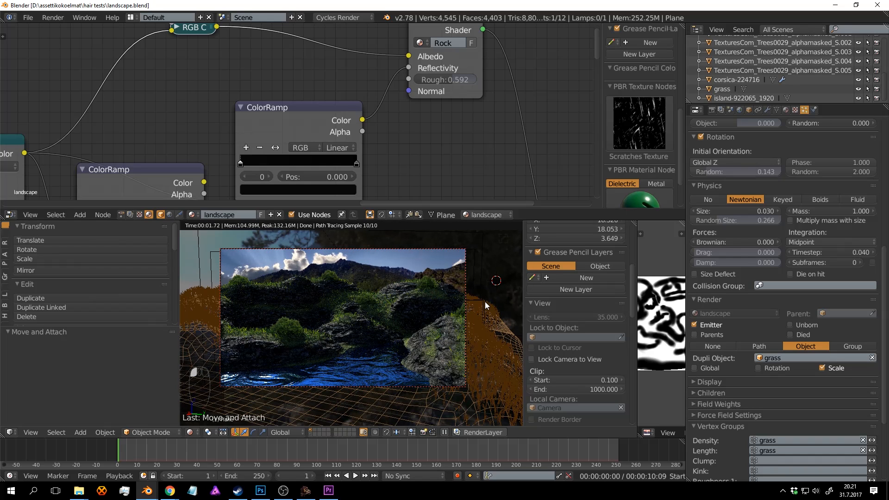
pyautogui.hotkey('ctrl', 's')
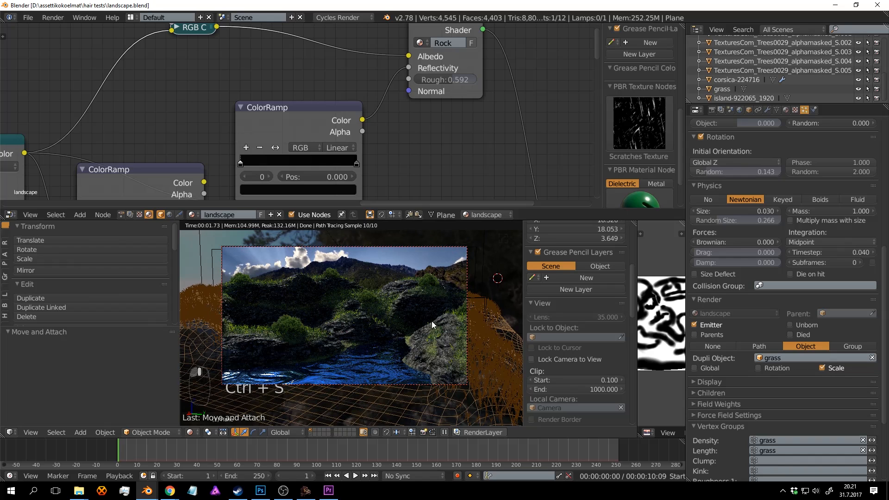
pyautogui.keyDown('shift'); pyautogui.moveTo(431, 321); pyautogui.dragTo(429, 332, button='middle'); pyautogui.keyUp('shift')
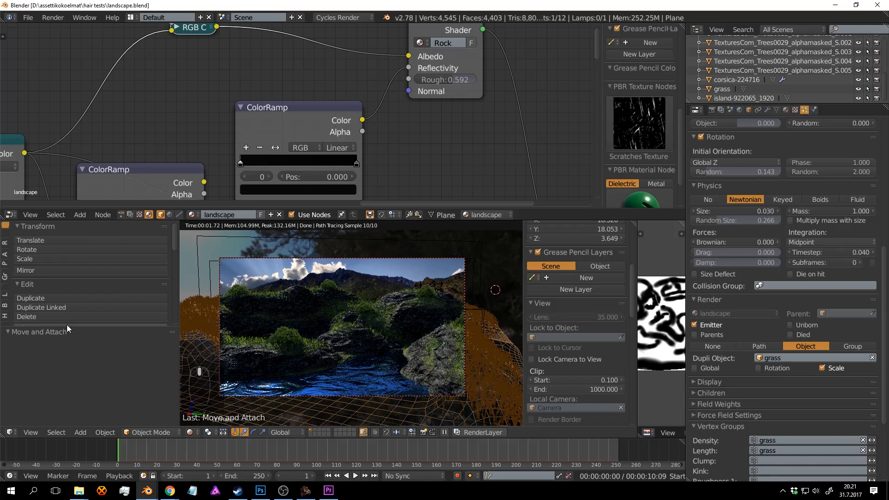
pyautogui.click(400, 318)
pyautogui.hotkey('ctrl', 's')
pyautogui.click(401, 319)
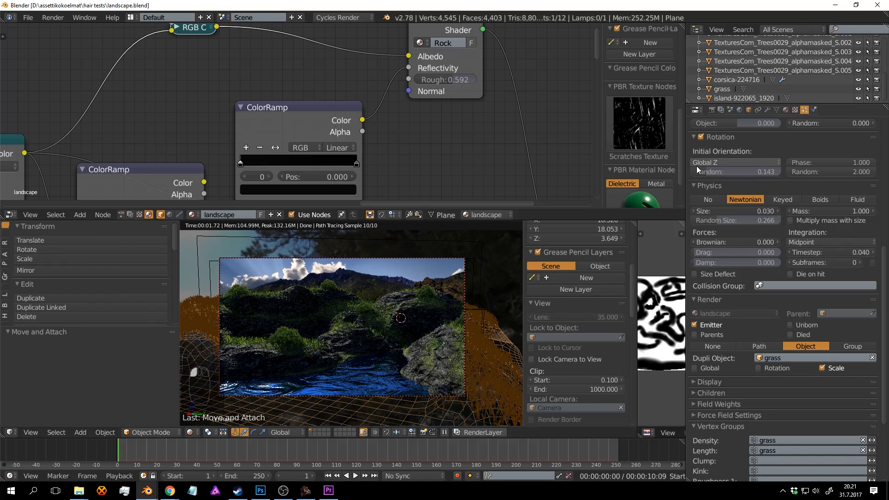
# Review the scene's Sampling, Geometry and Light Paths render settings, expanding the Geometry section and saving the file.
pyautogui.click(712, 110)
pyautogui.scroll(-6, 741, 254)
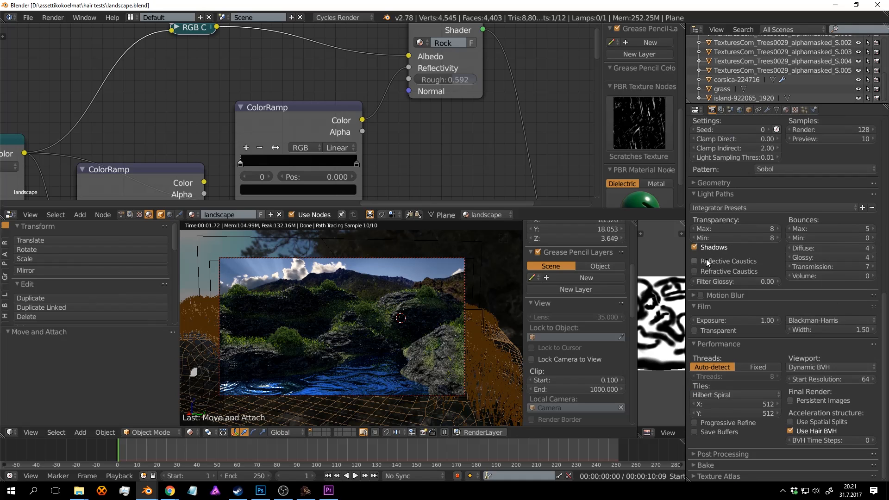
pyautogui.scroll(3, 761, 287)
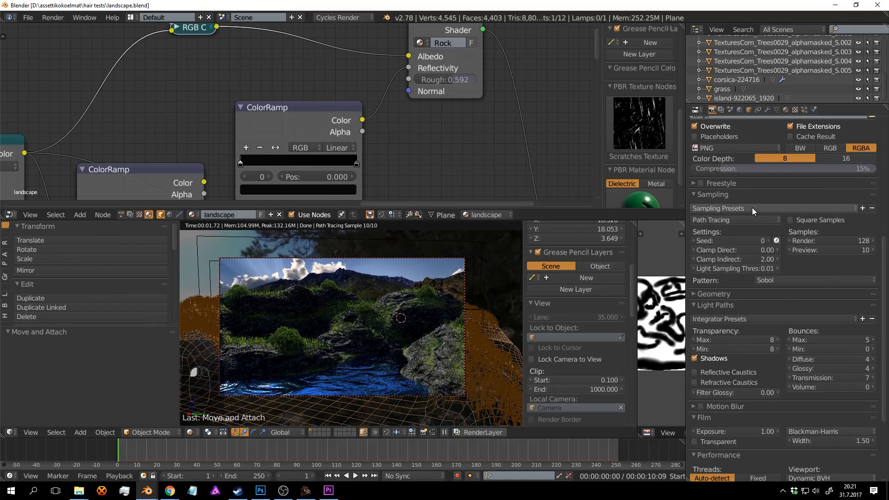
pyautogui.click(694, 237)
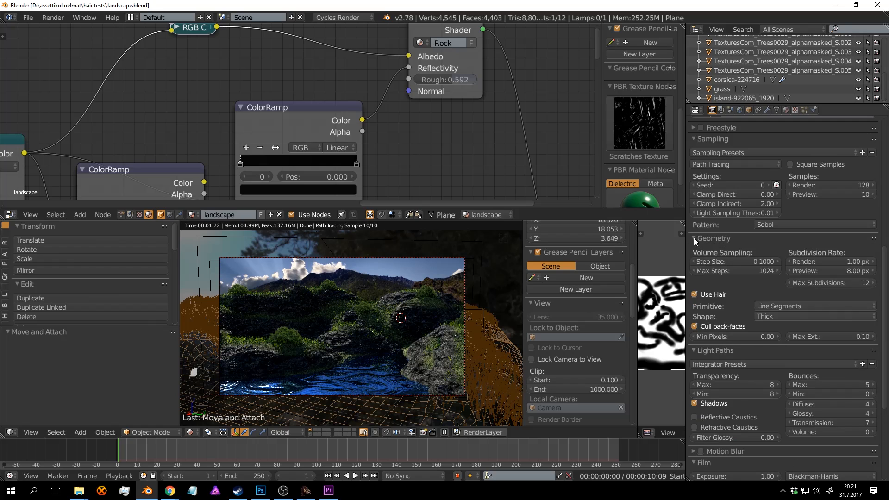
pyautogui.scroll(-5, 743, 244)
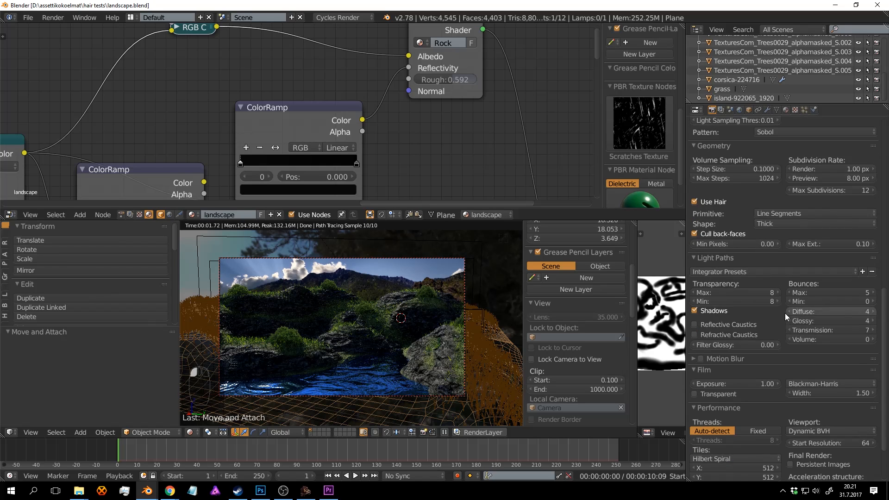
pyautogui.scroll(-3, 785, 313)
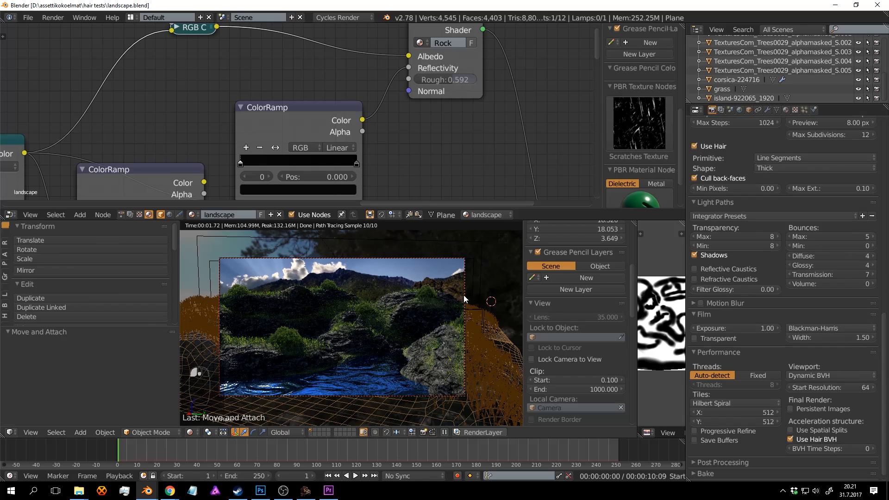
pyautogui.hotkey('ctrl', 's')
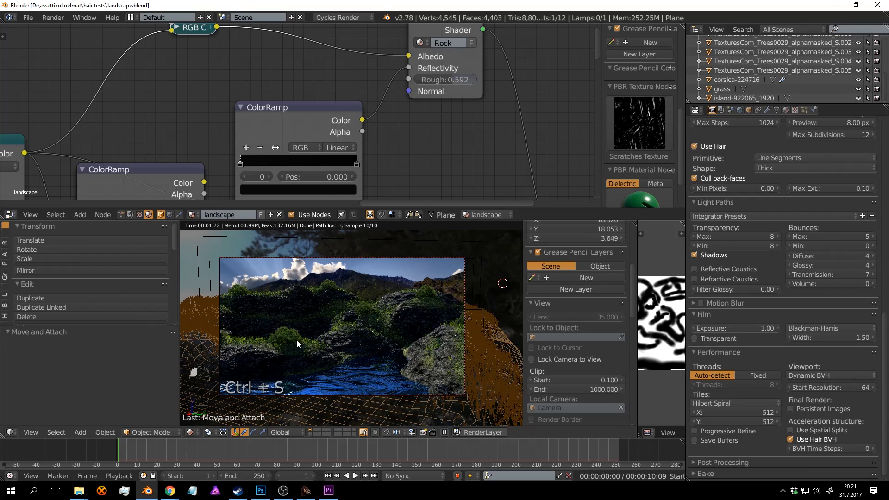
pyautogui.hotkey('ctrl', 's')
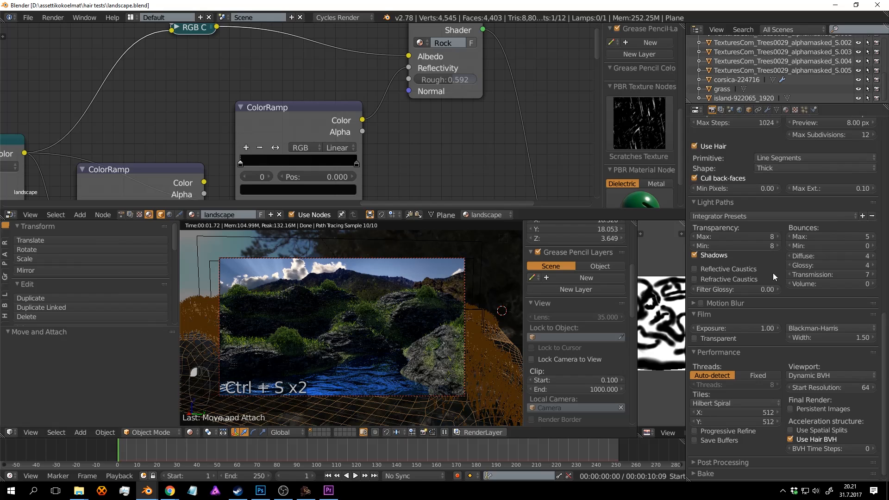
pyautogui.scroll(-1, 732, 267)
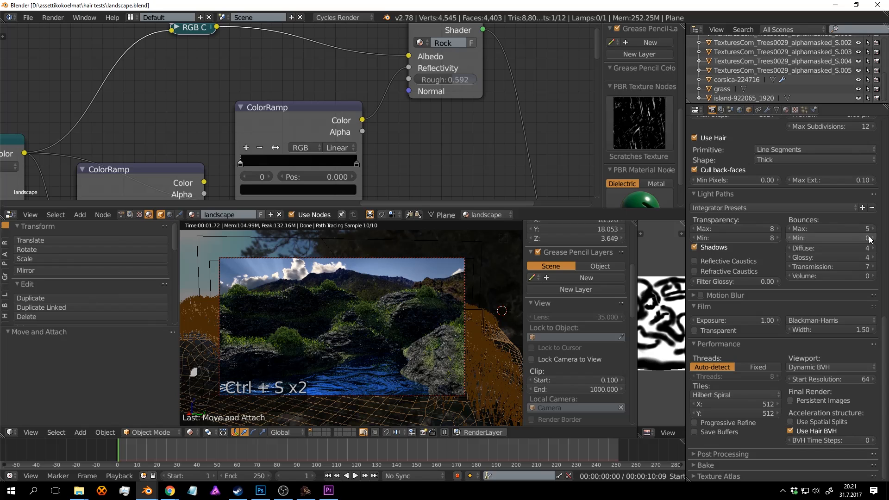
pyautogui.scroll(3, 775, 256)
pyautogui.scroll(11, 775, 253)
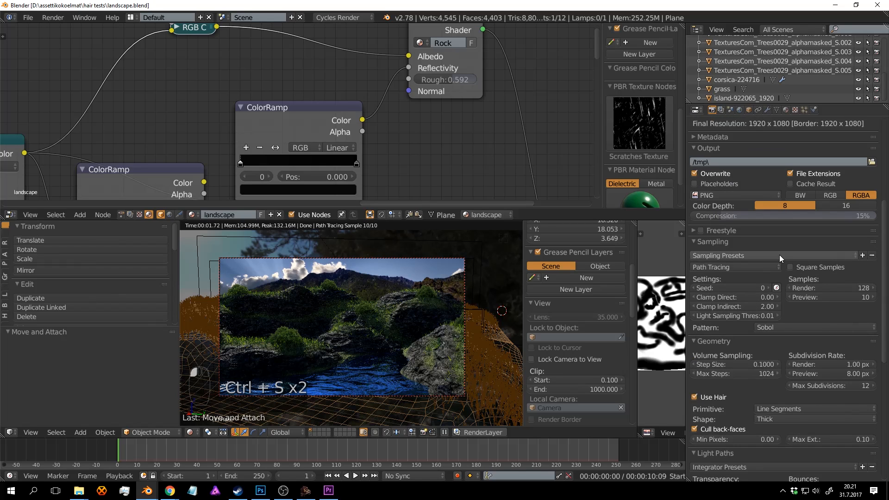
# Move the plane's ParticleSystem 1 modifier above Subsurf, refresh the mesh by toggling Edit Mode, and save the file.
pyautogui.click(767, 110)
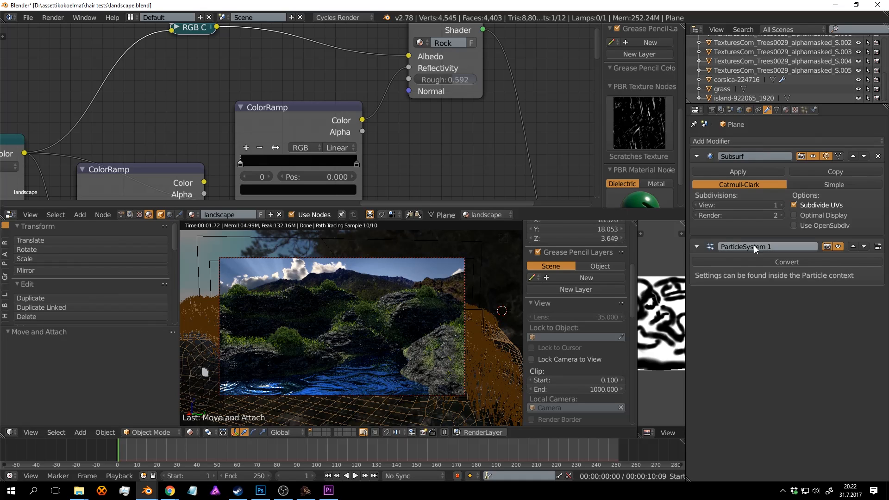
pyautogui.click(853, 248)
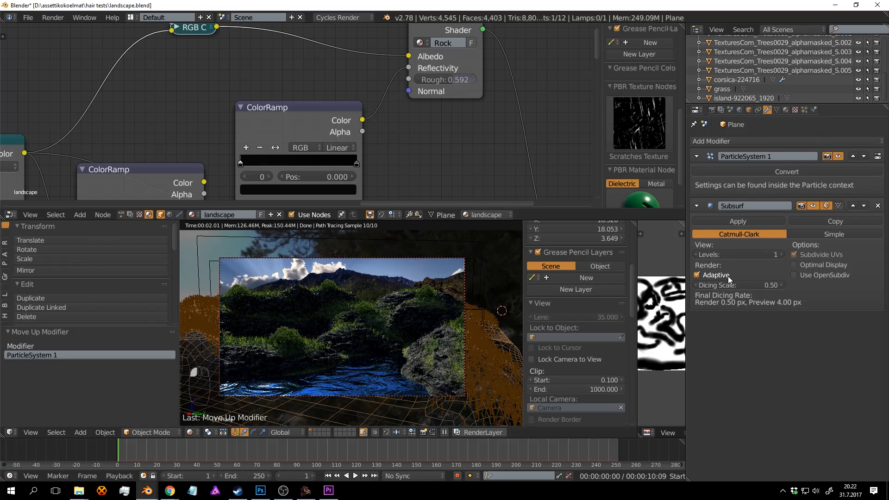
pyautogui.press('Tab')
pyautogui.press('Tab')
pyautogui.press('Tab')
pyautogui.press('Tab')
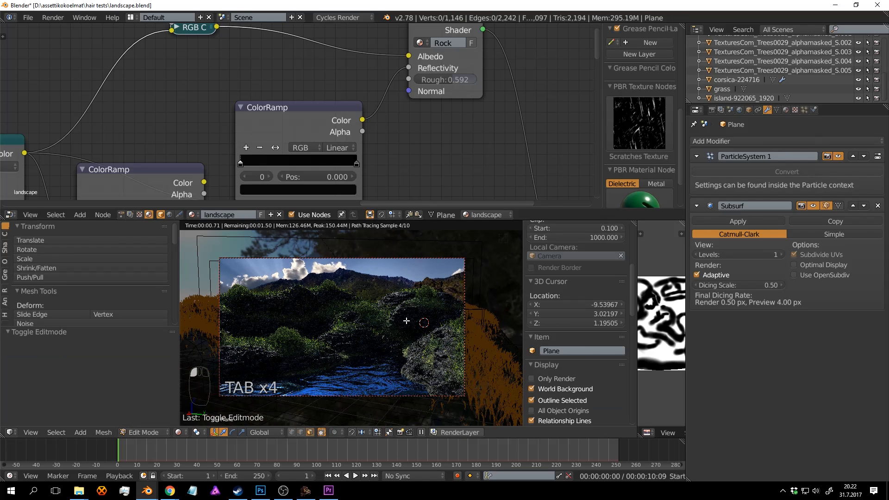
pyautogui.hotkey('ctrl', 's')
pyautogui.click(406, 320)
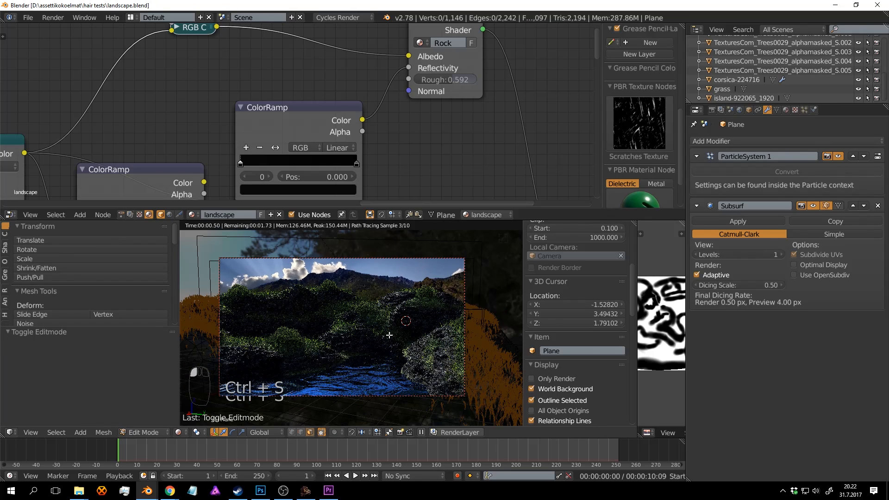
pyautogui.press('Tab')
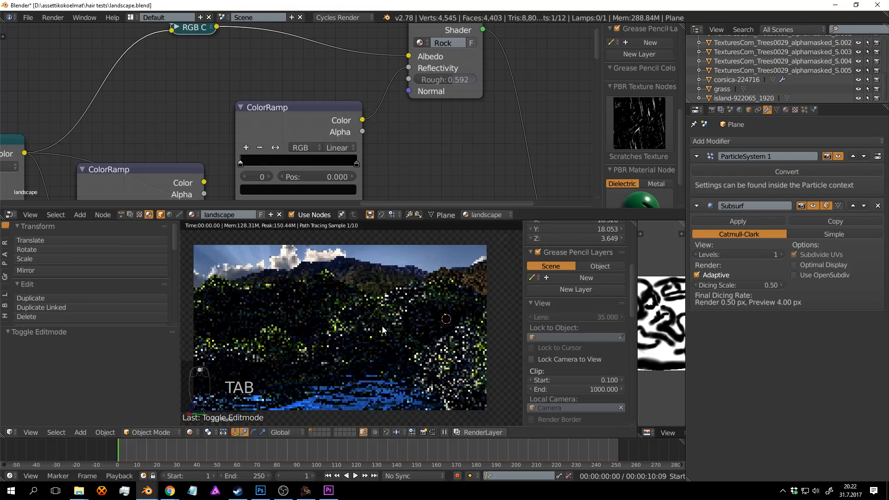
# Inspect the rendered grass and rocks up close, return to the camera view and save the file.
pyautogui.moveTo(383, 329); pyautogui.dragTo(396, 328, button='middle')
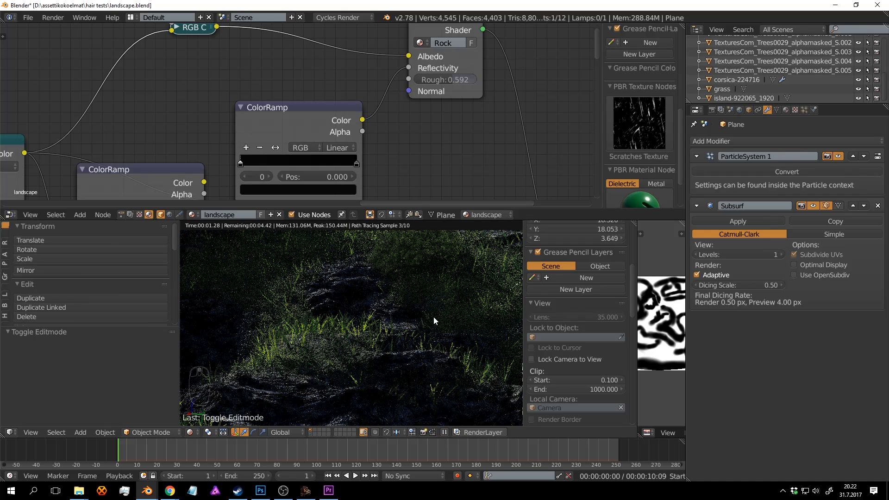
pyautogui.press('KP_0')
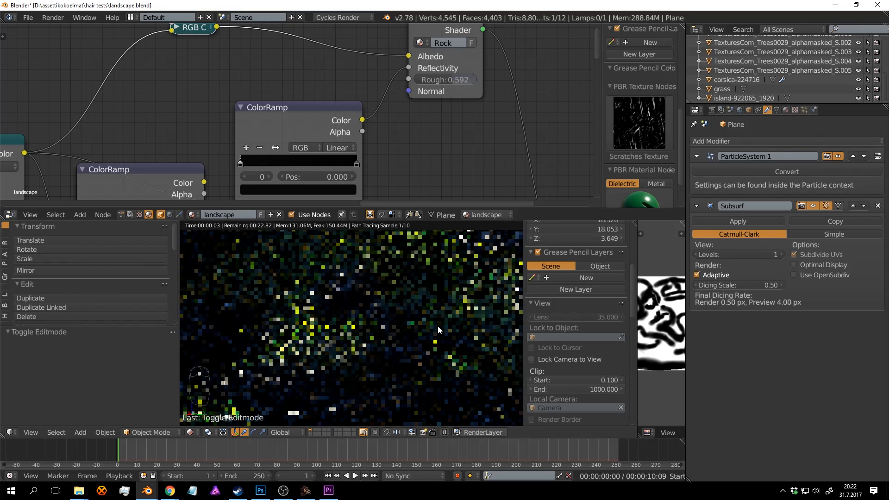
pyautogui.hotkey('ctrl', 's')
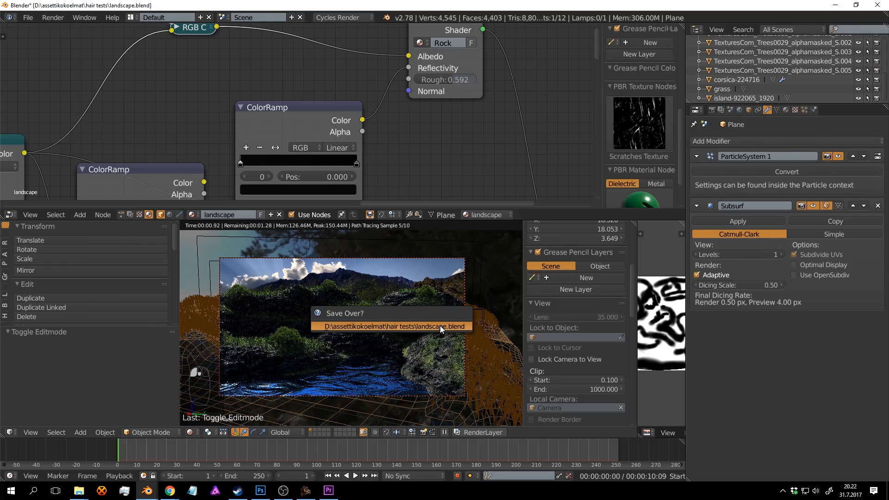
pyautogui.click(441, 326)
# Set the Subsurf modifier's Dicing Scale to 1.00 and save the file.
pyautogui.click(769, 287)
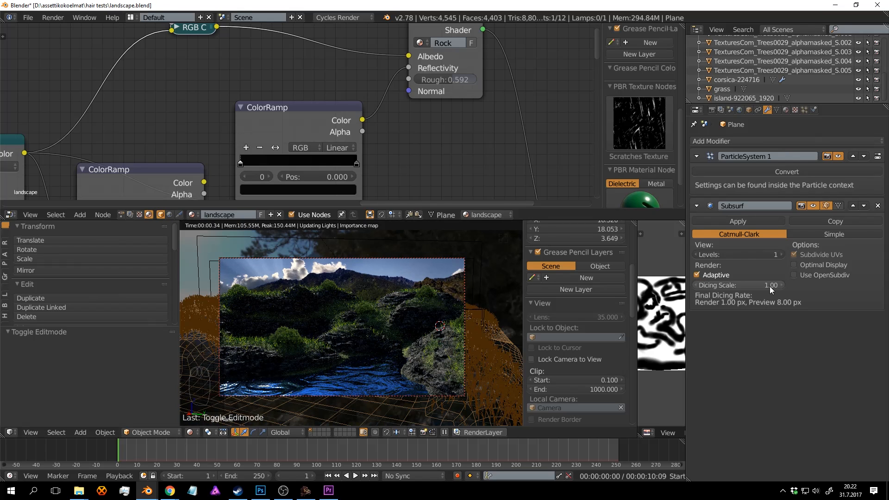
pyautogui.press('Return')
pyautogui.hotkey('ctrl', 's')
pyautogui.press('Return')
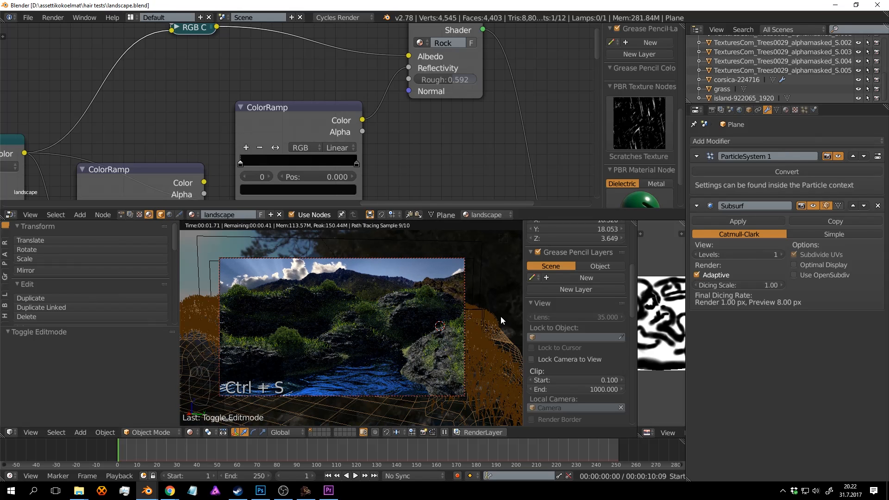
# Check the render settings, set the render sample count to 500 and save the file.
pyautogui.click(492, 304)
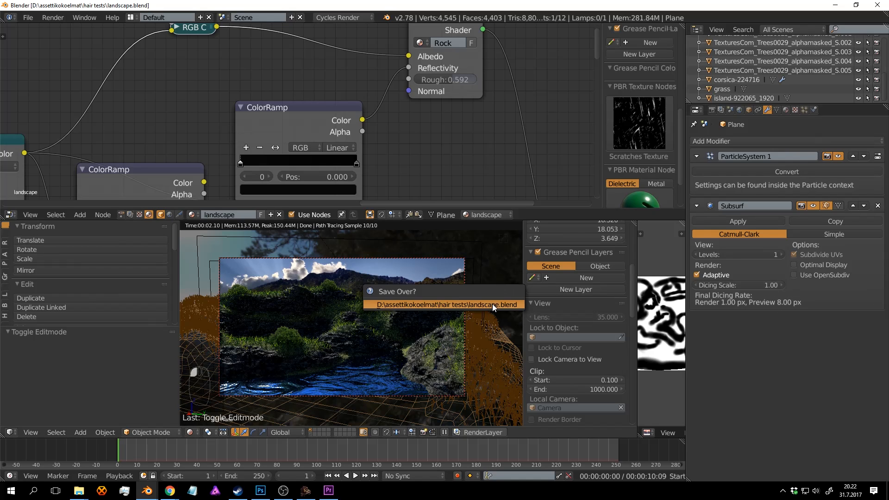
pyautogui.click(493, 304)
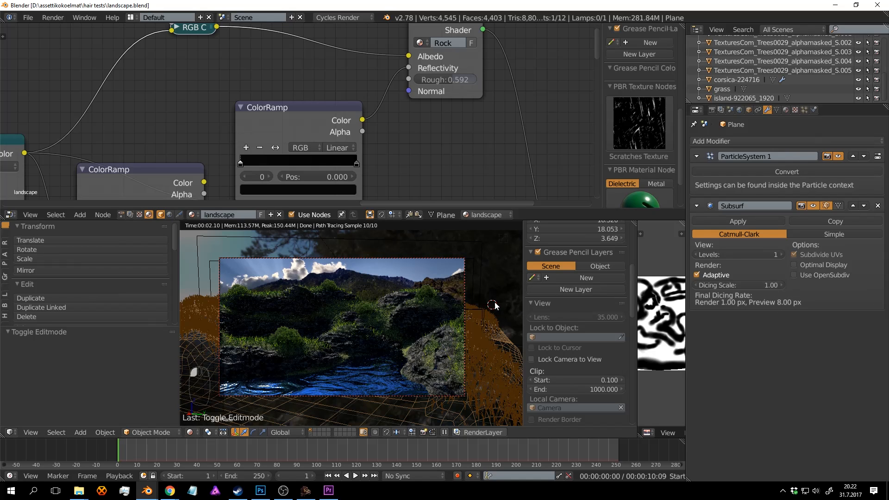
pyautogui.click(740, 110)
pyautogui.click(712, 109)
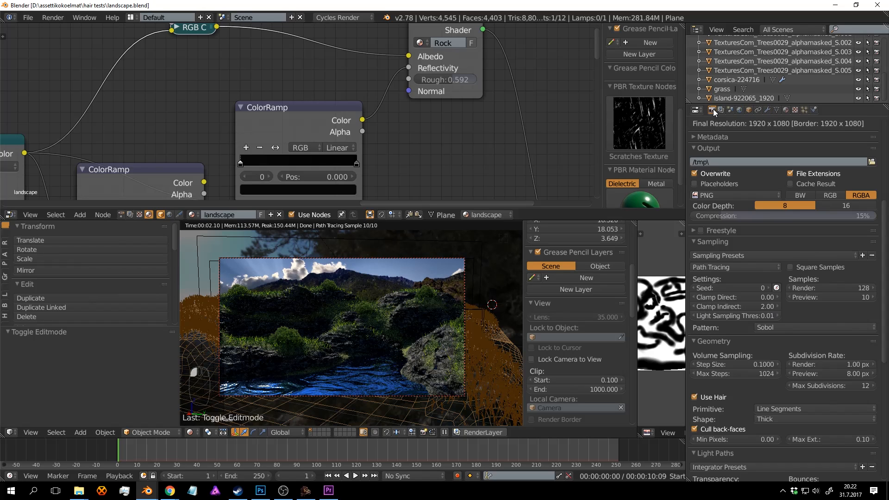
pyautogui.scroll(-8, 787, 319)
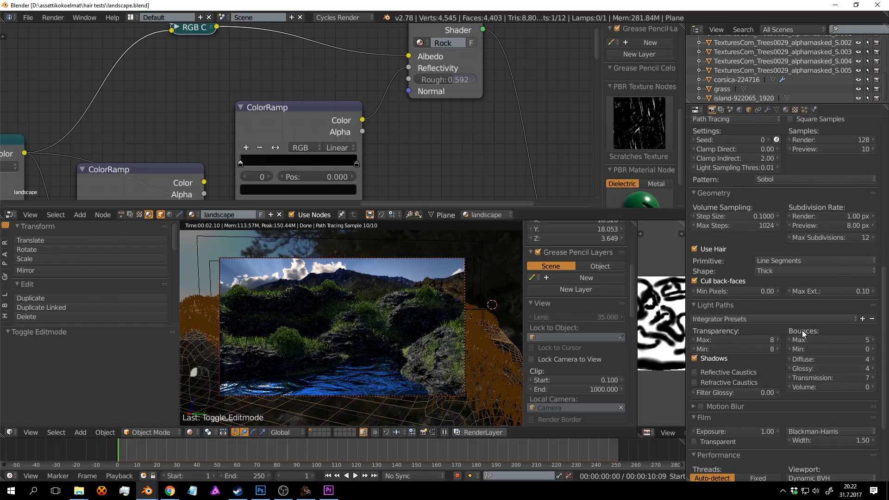
pyautogui.scroll(-5, 796, 323)
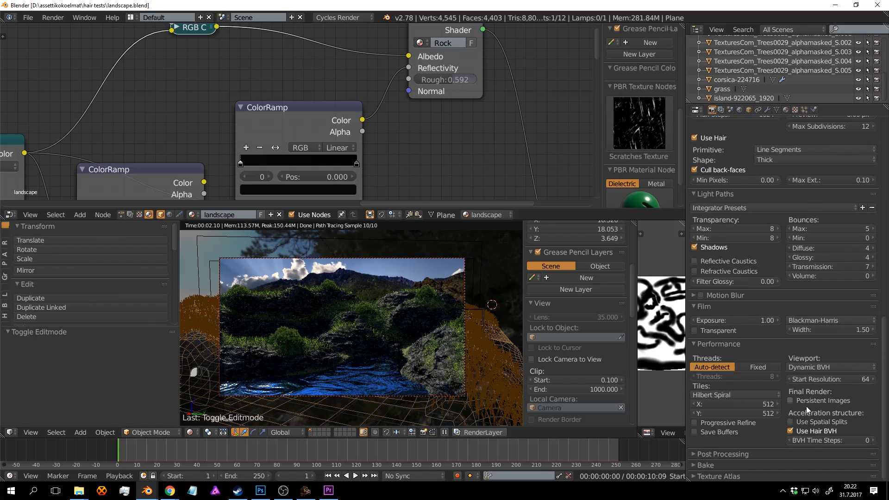
pyautogui.scroll(3, 787, 388)
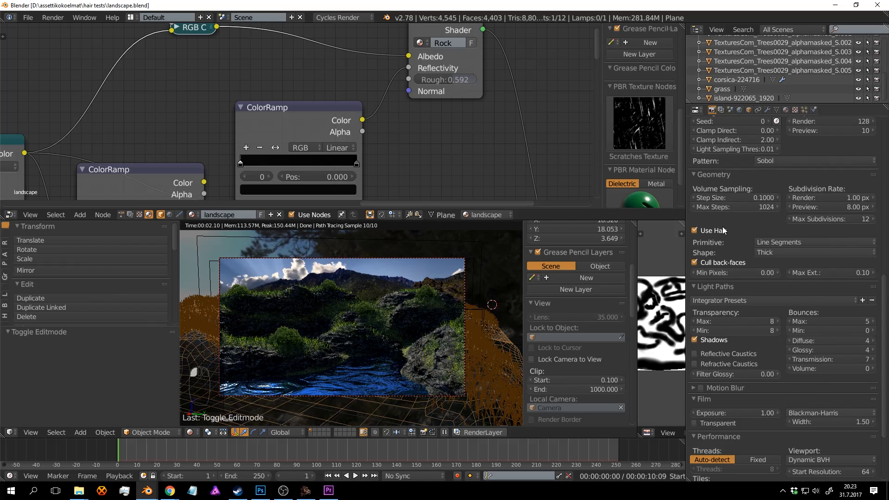
pyautogui.scroll(6, 725, 230)
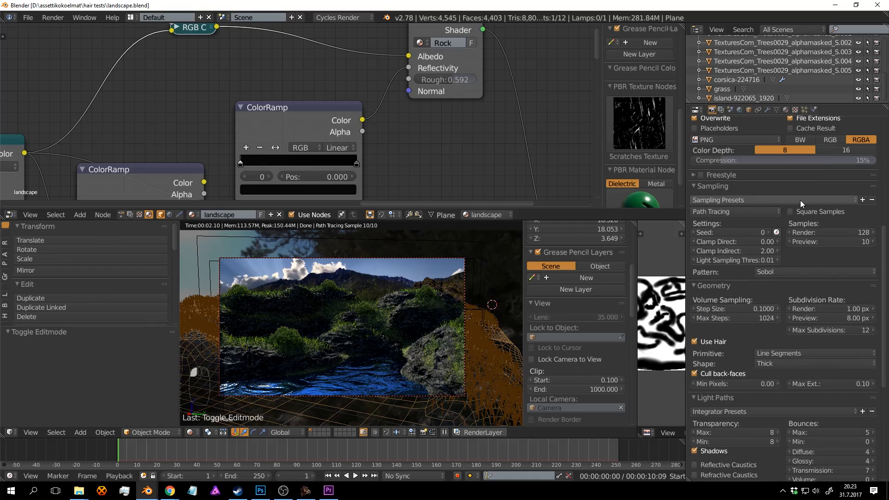
pyautogui.click(853, 232)
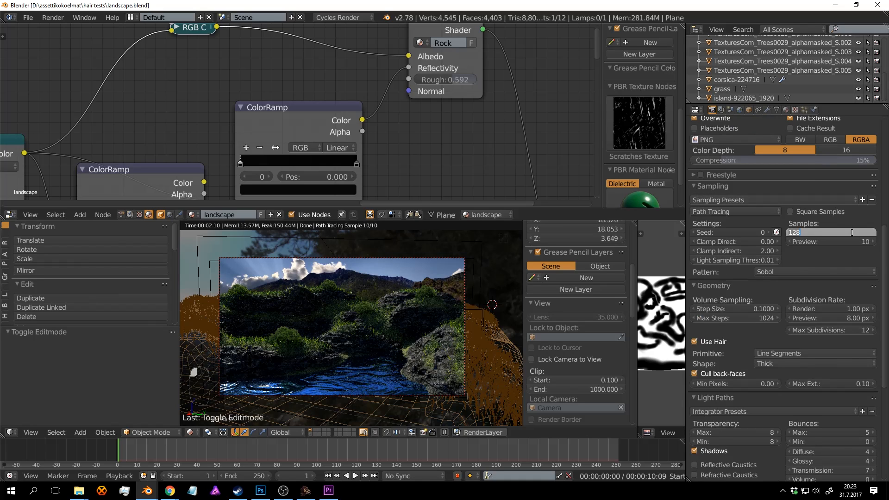
pyautogui.press('Return')
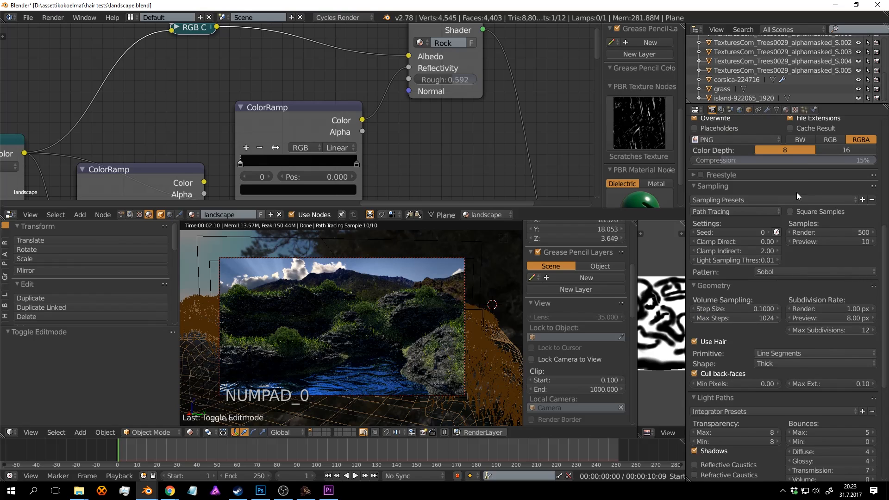
pyautogui.hotkey('ctrl', 's')
pyautogui.click(490, 289)
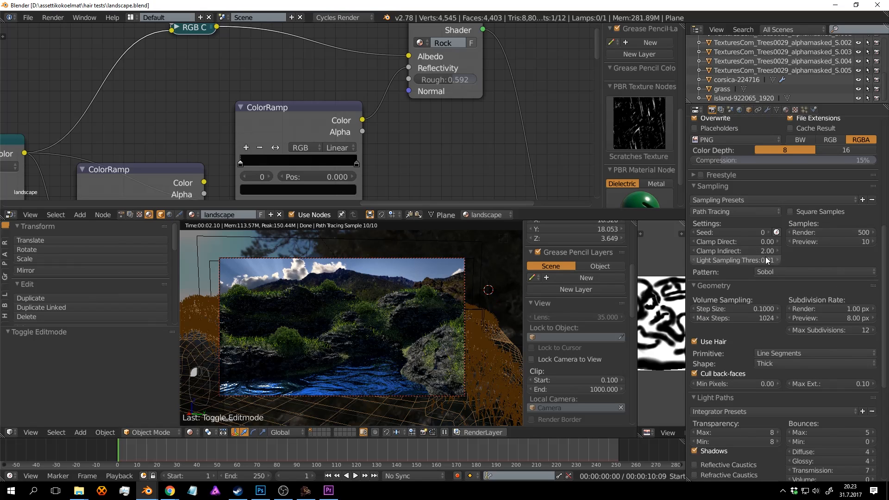
# Set the render's Clamp Direct to 3.78 and save over the existing file.
pyautogui.moveTo(763, 242); pyautogui.dragTo(808, 241)
pyautogui.hotkey('ctrl', 's')
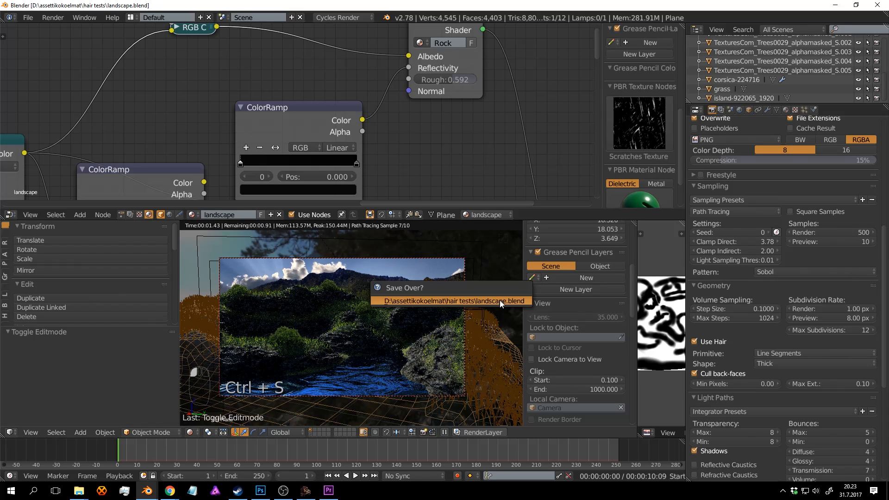
pyautogui.press('Return')
# Widen the Properties editor, collapse the 3D viewport's View settings and save the file.
pyautogui.moveTo(688, 255); pyautogui.dragTo(667, 255)
pyautogui.click(543, 303)
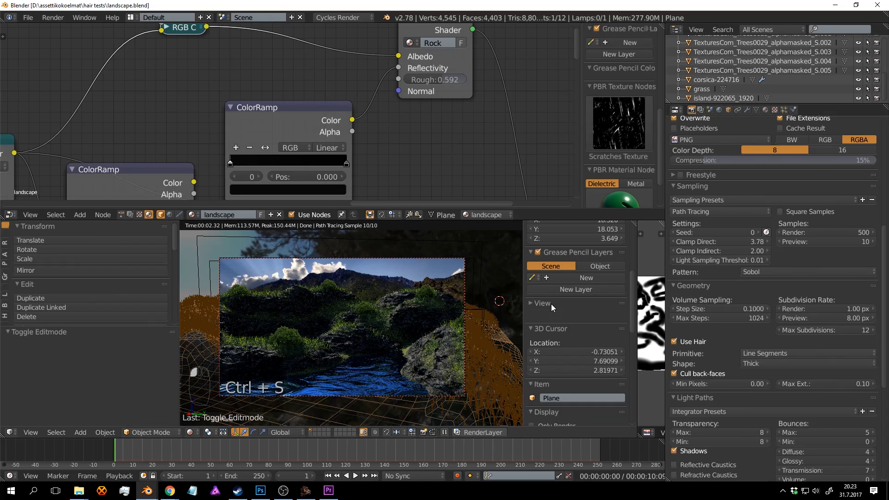
pyautogui.click(482, 308)
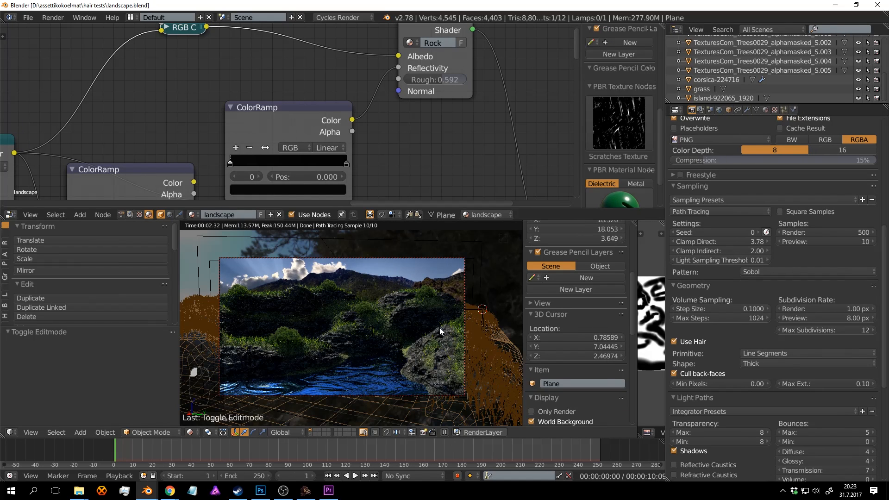
pyautogui.hotkey('ctrl', 's')
# Select the water plane Plane.001 and isolate it in local view with rendered shading.
pyautogui.moveTo(420, 162); pyautogui.dragTo(424, 94, button='middle')
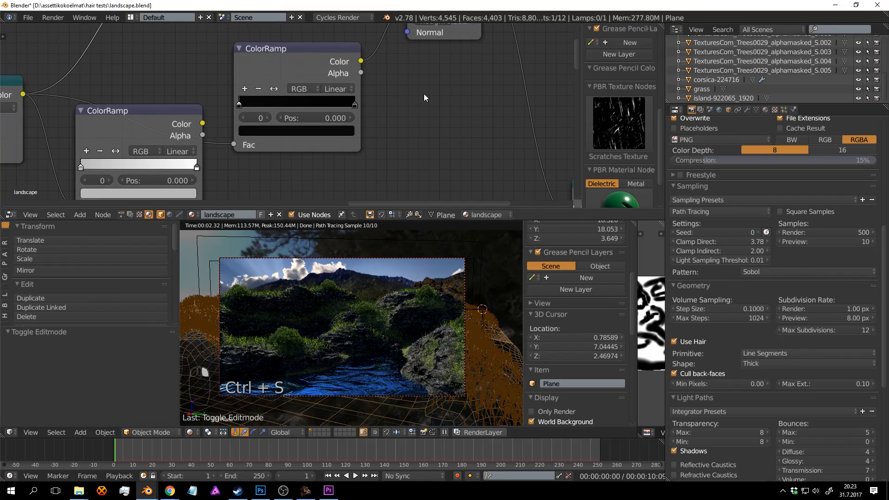
pyautogui.scroll(-5, 419, 111)
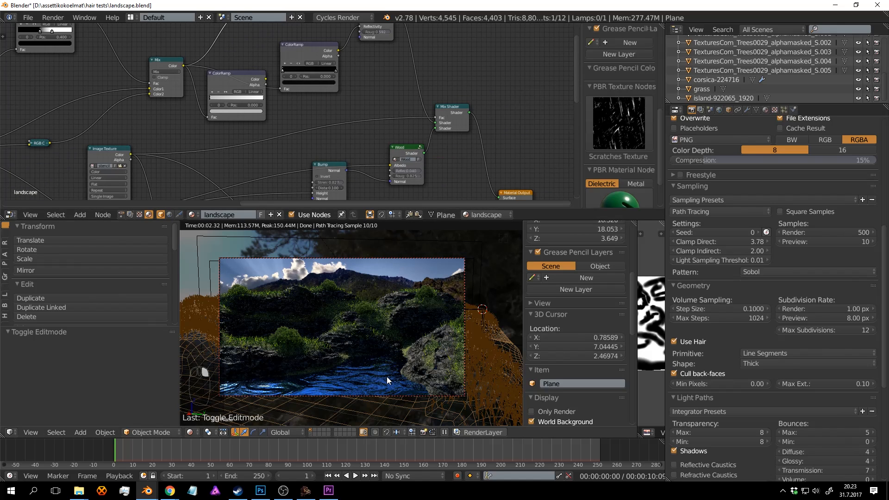
pyautogui.moveTo(366, 410)
pyautogui.mouseDown(button='middle')
pyautogui.moveTo(235, 339)
pyautogui.moveTo(323, 308)
pyautogui.mouseUp(button='middle')
pyautogui.press('z')
pyautogui.press('z')
pyautogui.press('z')
pyautogui.rightClick(235, 336)
pyautogui.hotkey('ctrl', 's')
pyautogui.press('KP_0')
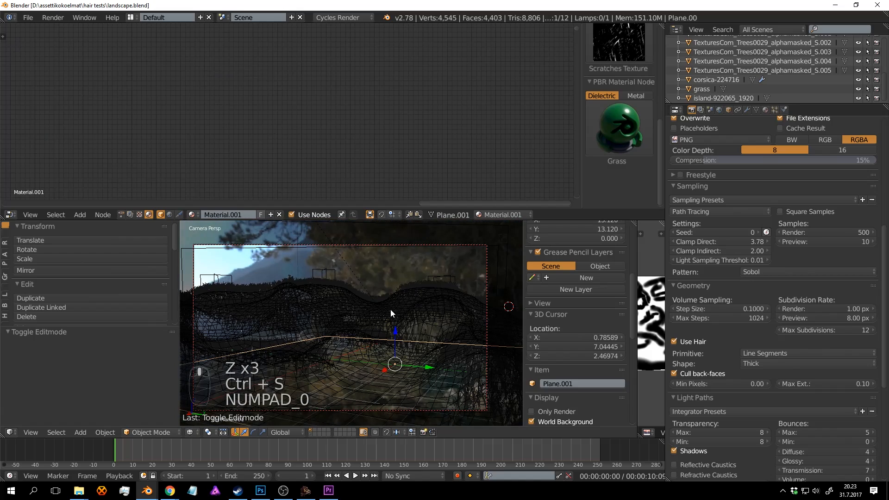
pyautogui.press('KP_Divide')
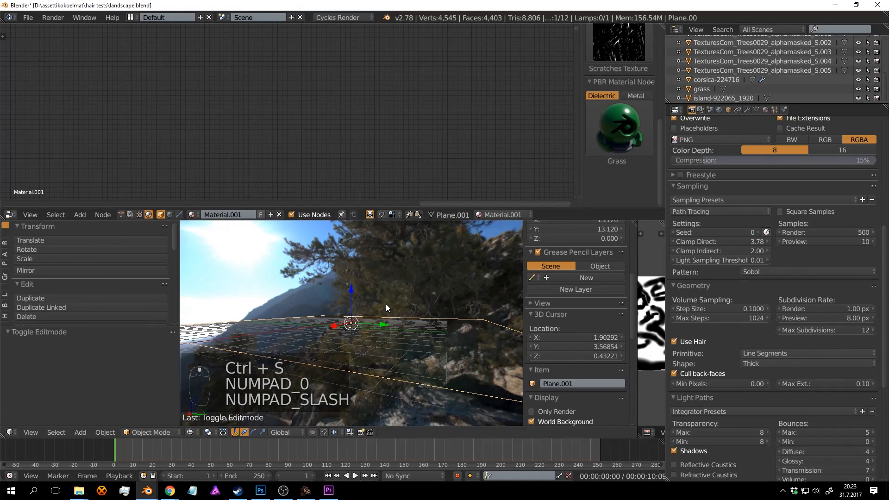
pyautogui.hotkey('shift', 'z')
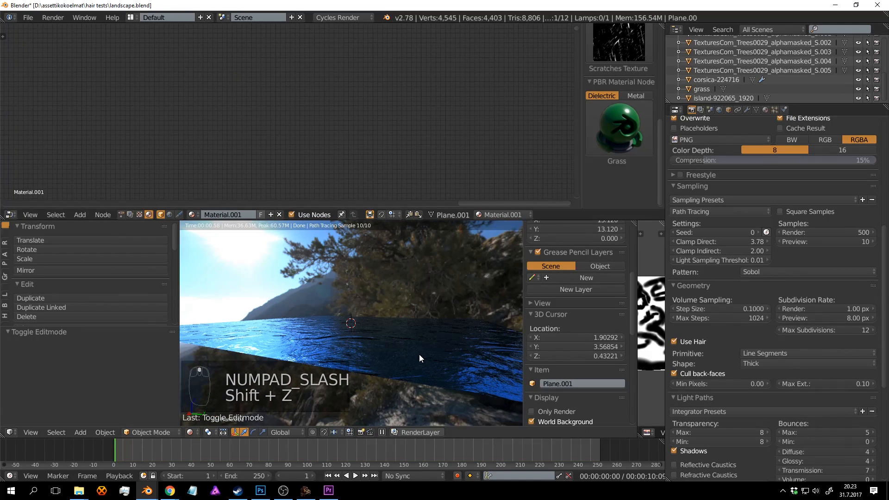
# Bring the water plane's node tree into view and rename its material to water.
pyautogui.scroll(-6, 307, 150)
pyautogui.moveTo(237, 171); pyautogui.dragTo(304, 152, button='middle')
pyautogui.moveTo(215, 203); pyautogui.dragTo(274, 160, button='middle')
pyautogui.scroll(2, 274, 159)
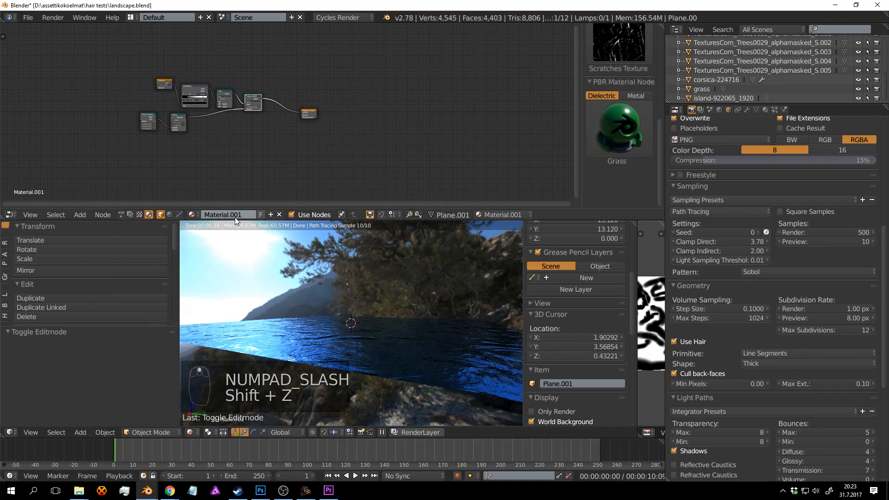
pyautogui.click(234, 214)
pyautogui.press('Return')
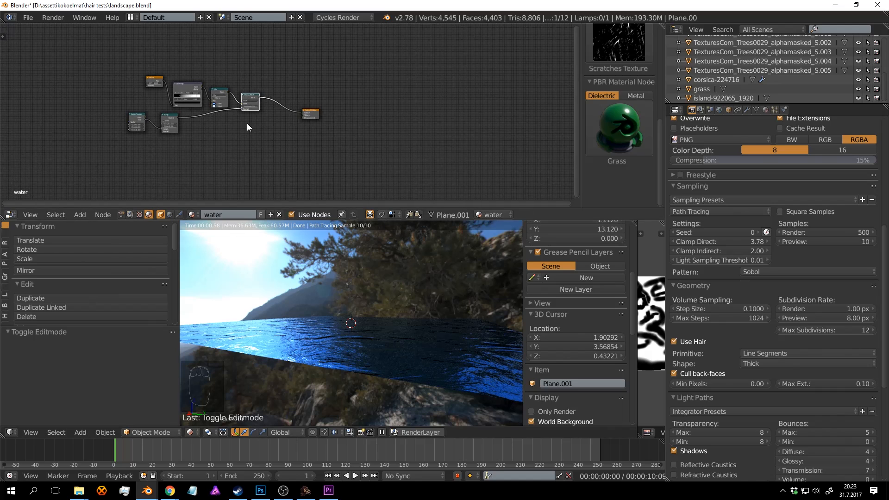
# Set the water material's Noise Texture scale to 20.7 and distortion to 0.9, checking the isolated plane, and save the file.
pyautogui.scroll(4, 247, 123)
pyautogui.scroll(4, 243, 150)
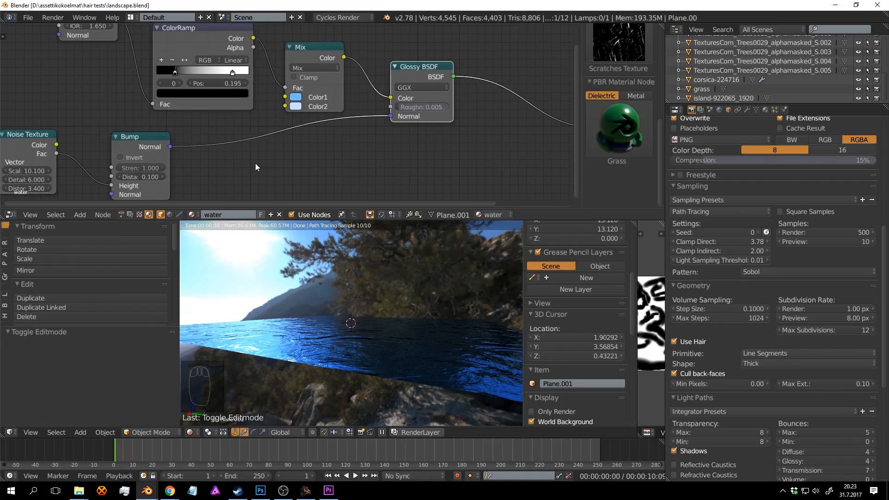
pyautogui.moveTo(97, 142); pyautogui.dragTo(139, 141)
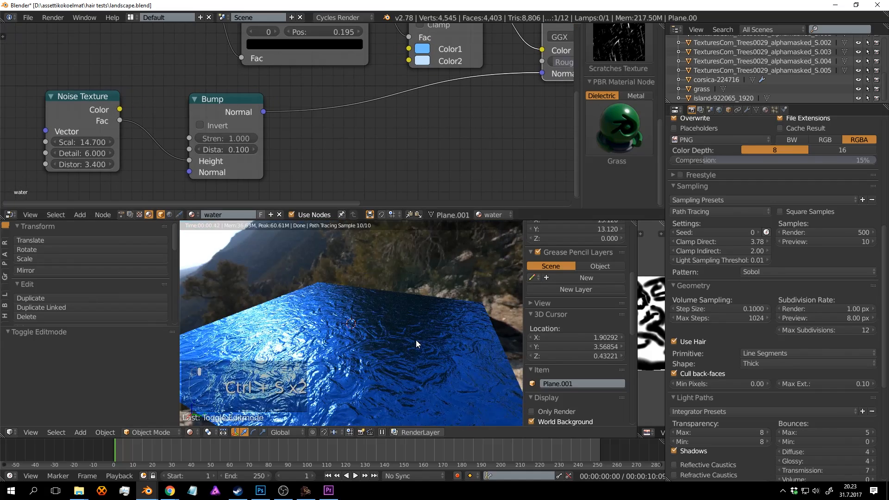
pyautogui.keyDown('shift'); pyautogui.moveTo(416, 340); pyautogui.dragTo(413, 307, button='middle'); pyautogui.keyUp('shift')
pyautogui.hotkey('ctrl', 's')
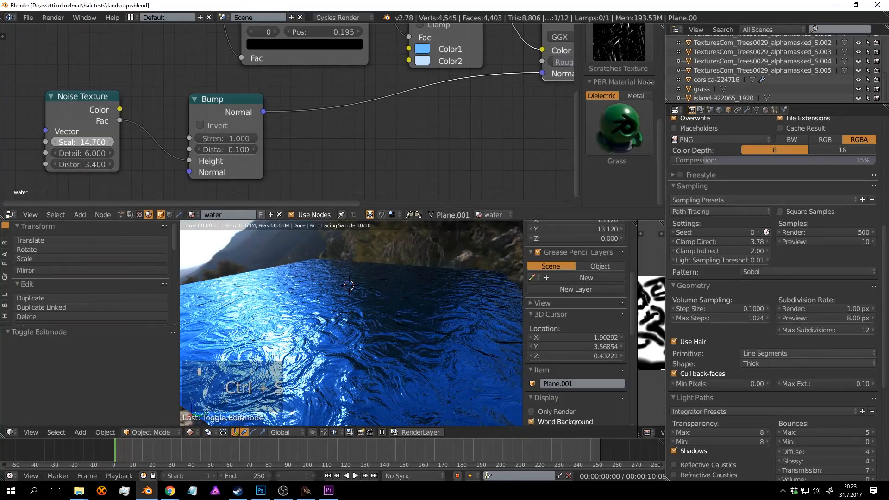
pyautogui.moveTo(93, 144); pyautogui.dragTo(115, 166)
pyautogui.hotkey('ctrl', 's')
pyautogui.click(381, 320)
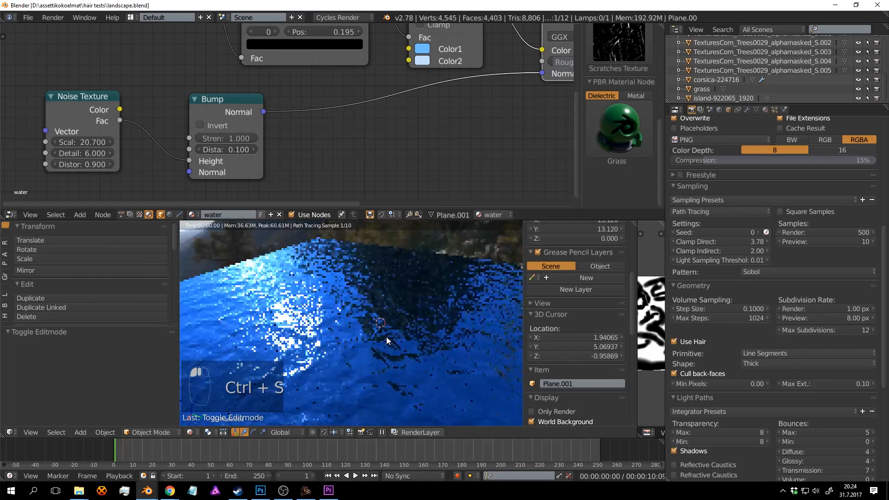
pyautogui.hotkey('ctrl', 's')
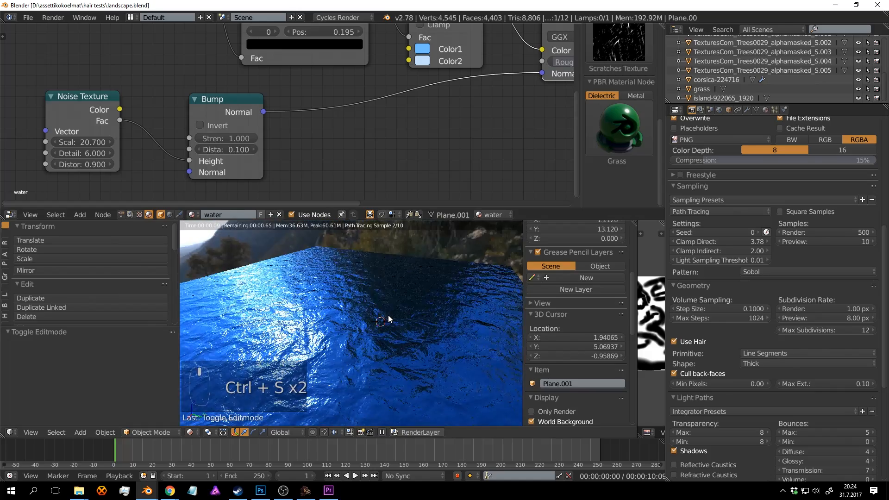
# Leave local view, check the water in the rendered camera view of the full scene and save the file.
pyautogui.press('KP_Divide')
pyautogui.press('z')
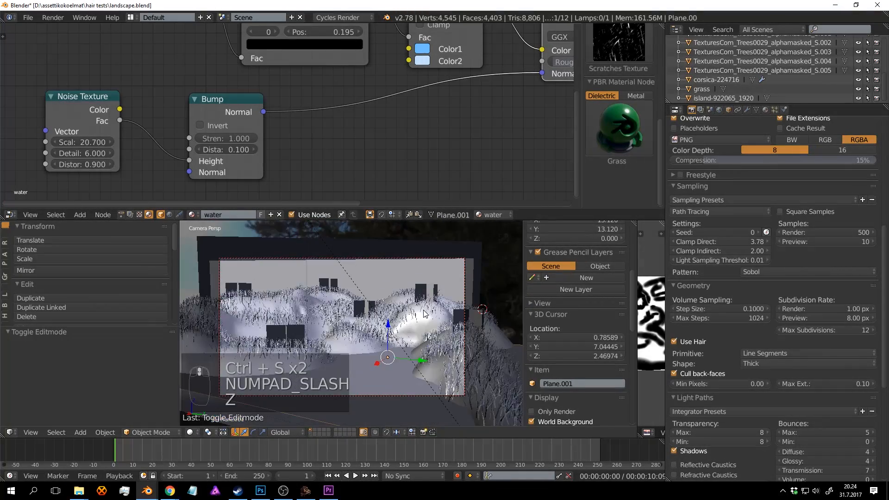
pyautogui.hotkey('shift', 'z')
pyautogui.click(490, 278)
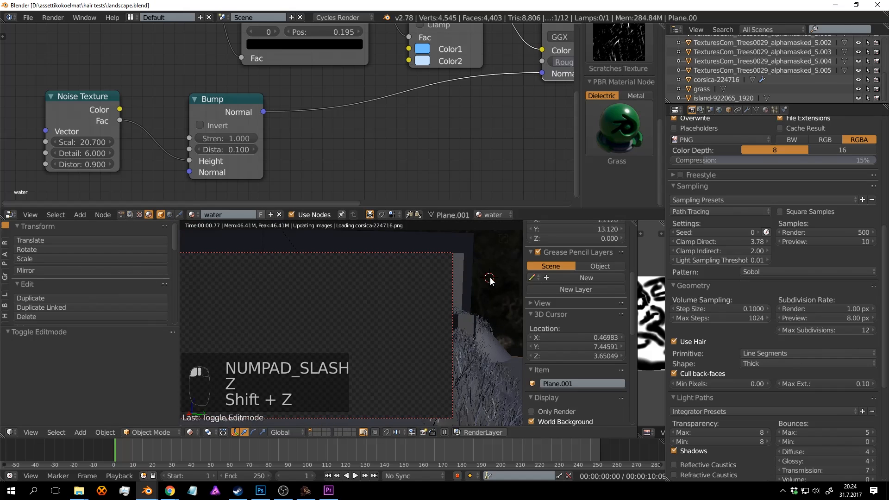
pyautogui.hotkey('ctrl', 's')
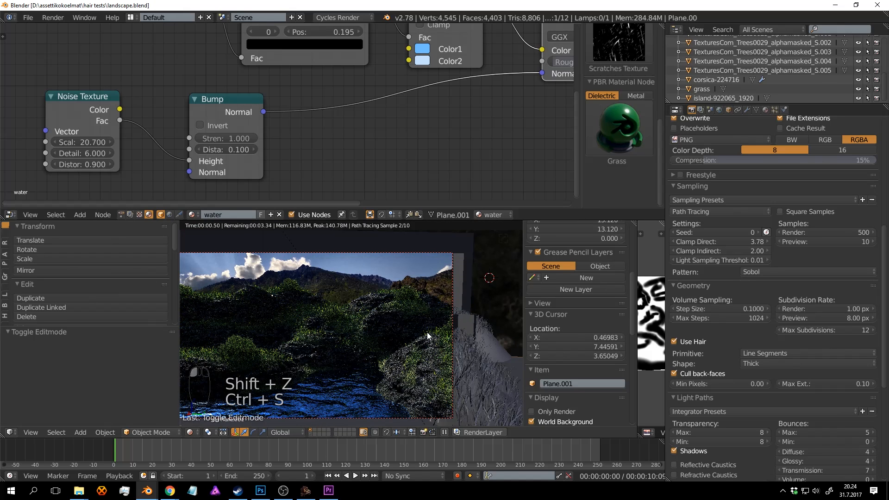
pyautogui.click(427, 332)
pyautogui.hotkey('ctrl', 's')
pyautogui.click(426, 332)
pyautogui.scroll(-2, 391, 342)
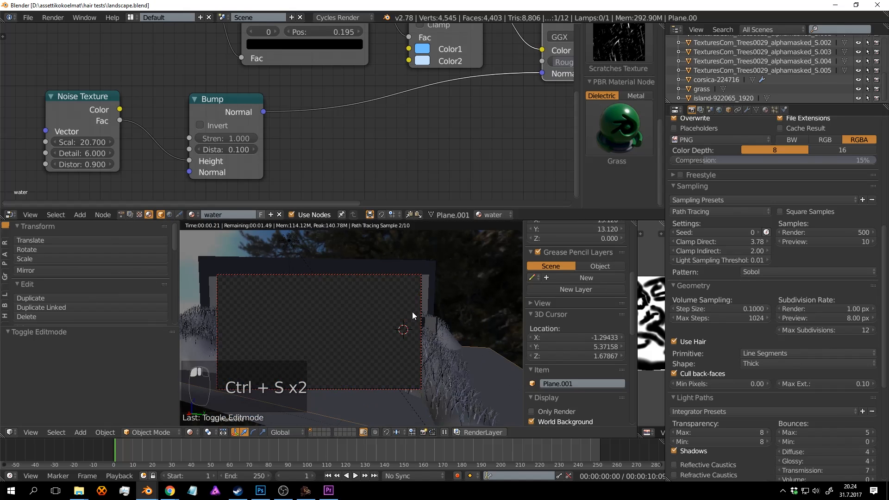
pyautogui.scroll(2, 412, 314)
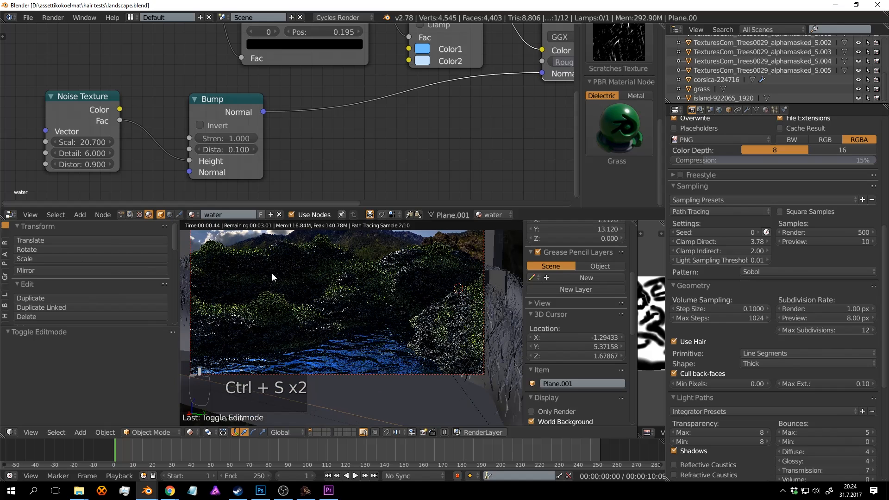
# Set the water material's Noise Texture detail to 16.
pyautogui.click(90, 152)
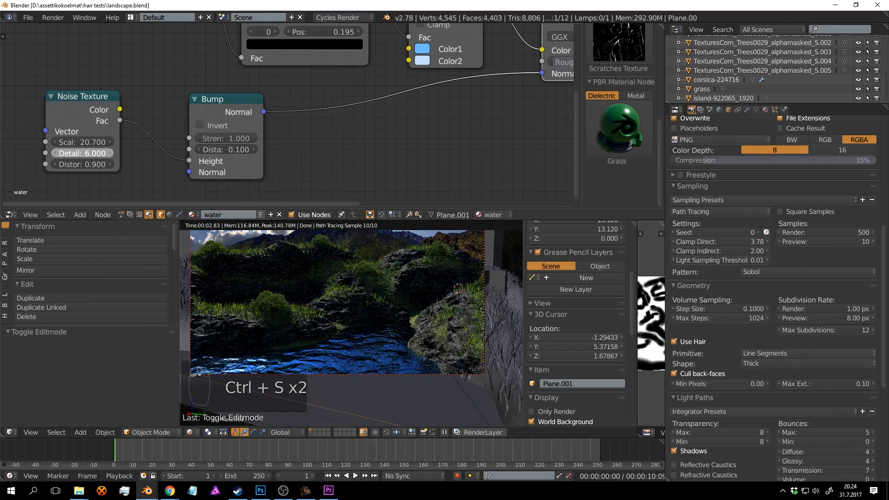
pyautogui.write('16')
pyautogui.press('Return')
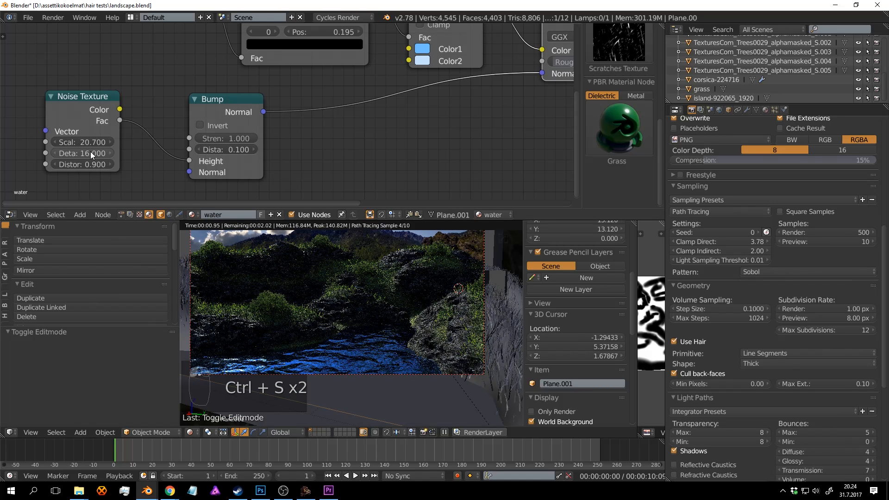
# Set the water material's Bump strength to 0.182 and distance to 0.5.
pyautogui.moveTo(386, 129); pyautogui.dragTo(351, 141, button='middle')
pyautogui.moveTo(198, 151)
pyautogui.mouseDown()
pyautogui.moveTo(213, 149)
pyautogui.moveTo(188, 149)
pyautogui.mouseUp()
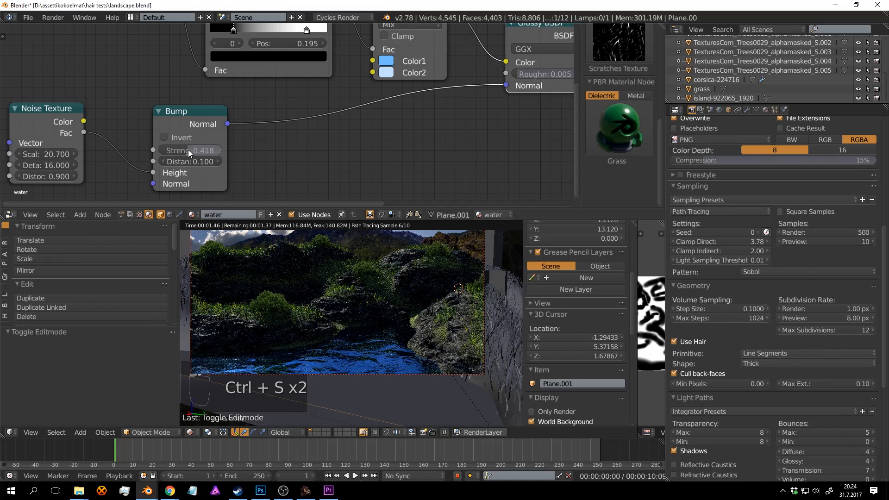
pyautogui.moveTo(188, 149); pyautogui.dragTo(175, 149)
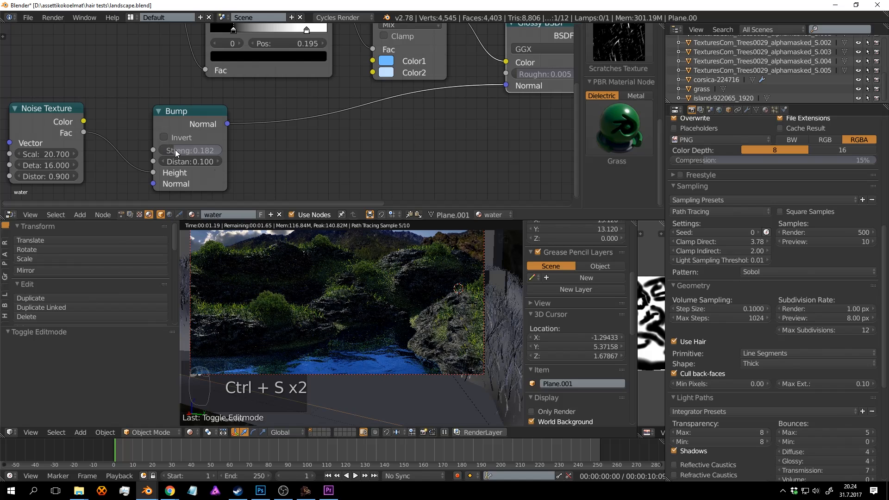
pyautogui.click(218, 161)
pyautogui.click(218, 161)
pyautogui.click(218, 160)
pyautogui.click(218, 160)
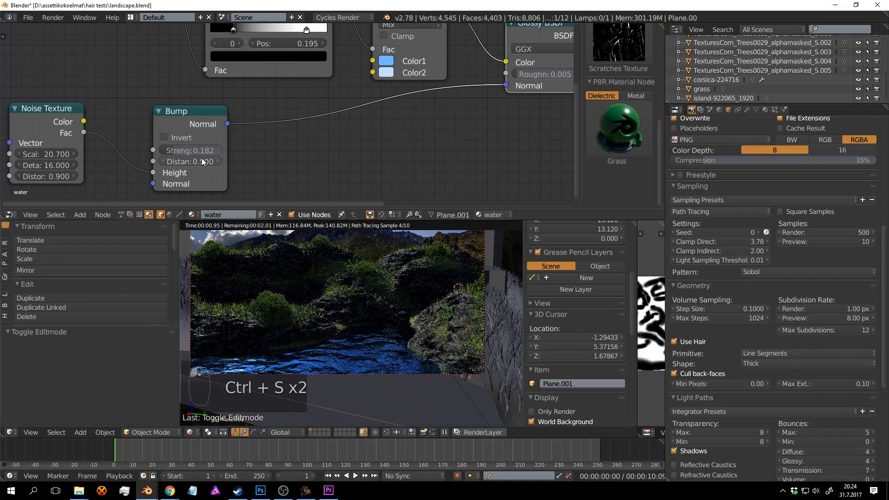
# Set the water material's Bump strength to 0.091, save the file and inspect the water surface up close in the render preview.
pyautogui.moveTo(175, 151); pyautogui.dragTo(169, 150)
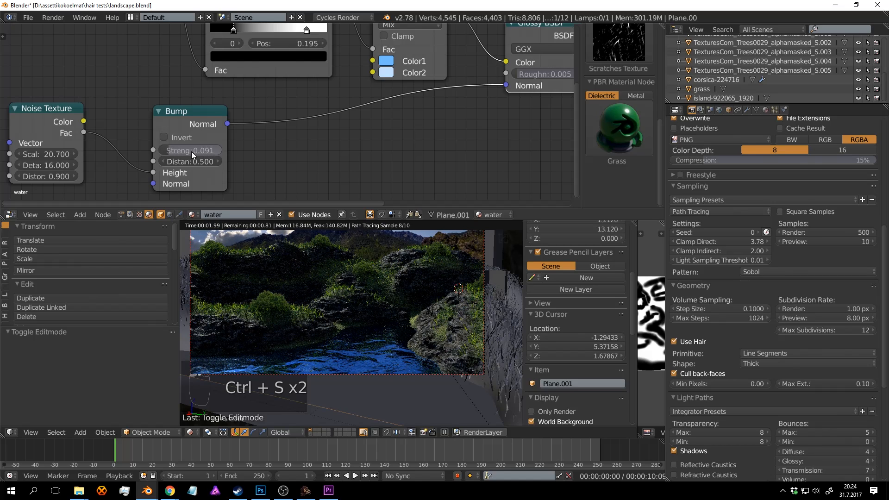
pyautogui.click(440, 333)
pyautogui.hotkey('ctrl', 's')
pyautogui.click(438, 338)
pyautogui.scroll(3, 435, 366)
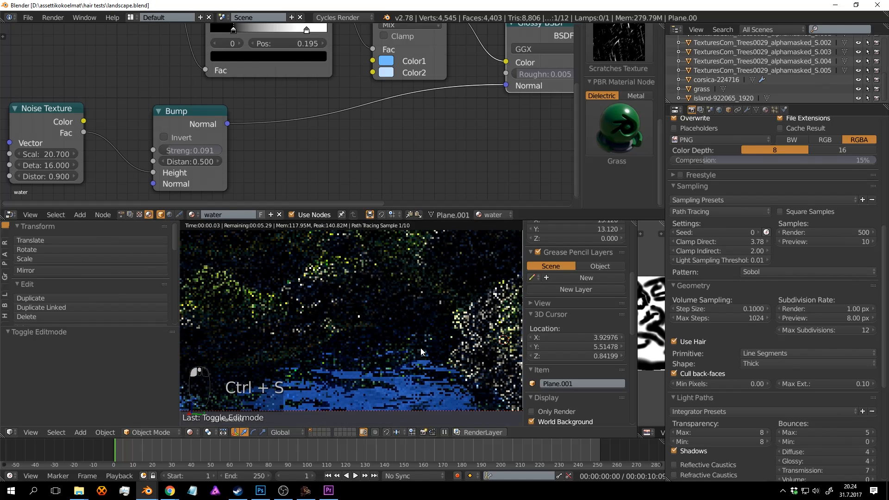
pyautogui.keyDown('shift'); pyautogui.moveTo(420, 348); pyautogui.dragTo(390, 310, button='middle'); pyautogui.keyUp('shift')
pyautogui.scroll(2, 391, 310)
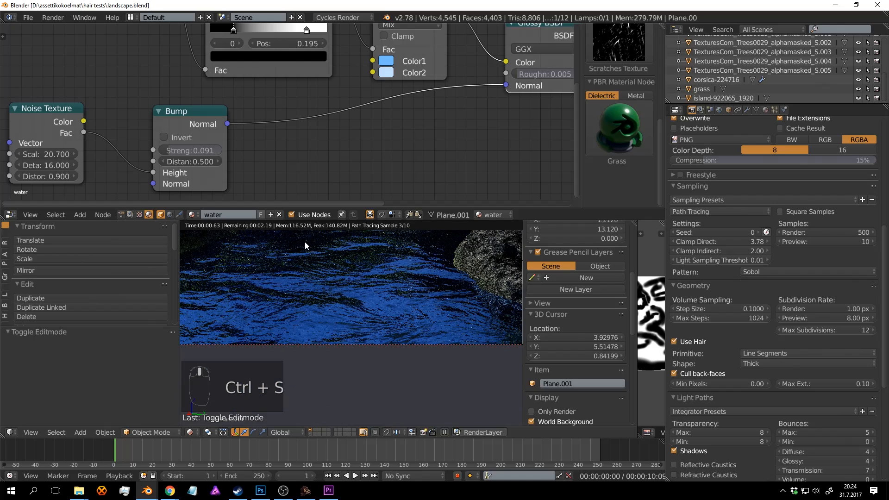
# Set the water material's Bump strength to 0.05 and distance to 0.3.
pyautogui.click(210, 149)
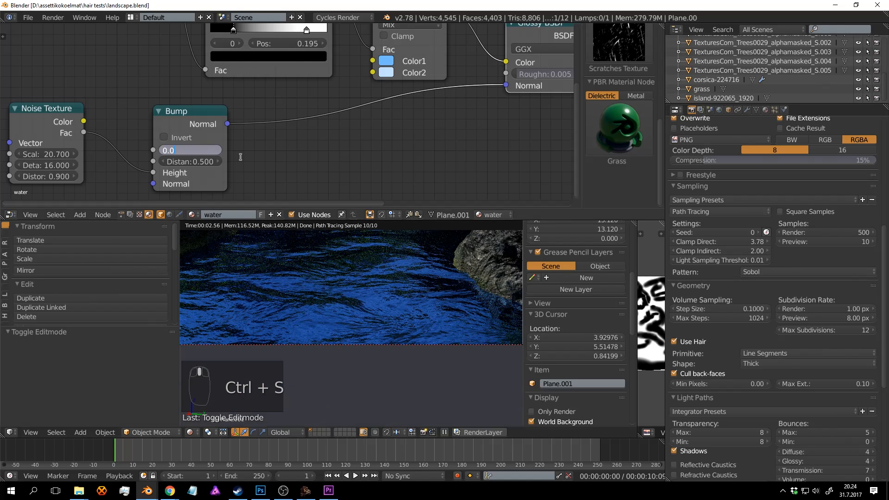
pyautogui.write('0.05')
pyautogui.press('Return')
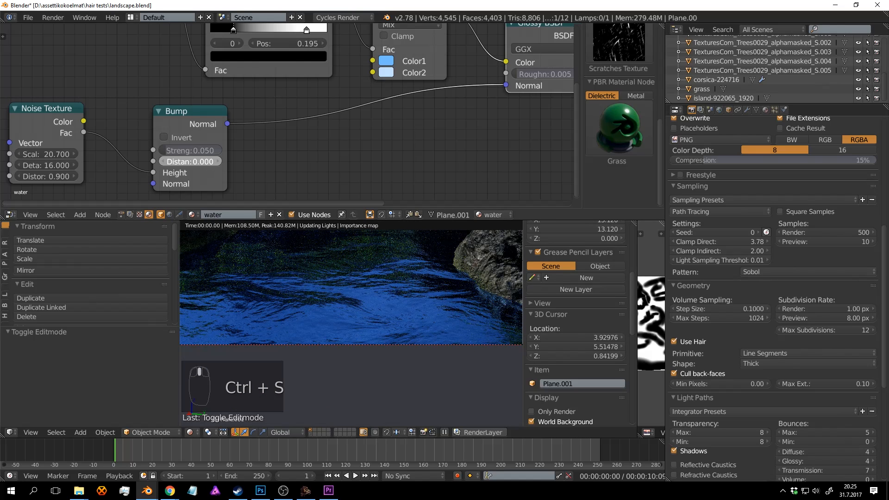
pyautogui.click(218, 160)
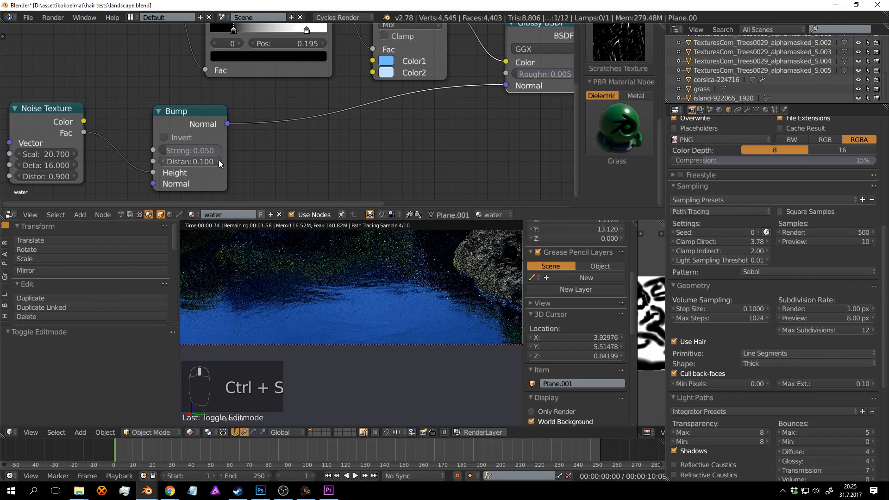
pyautogui.click(218, 160)
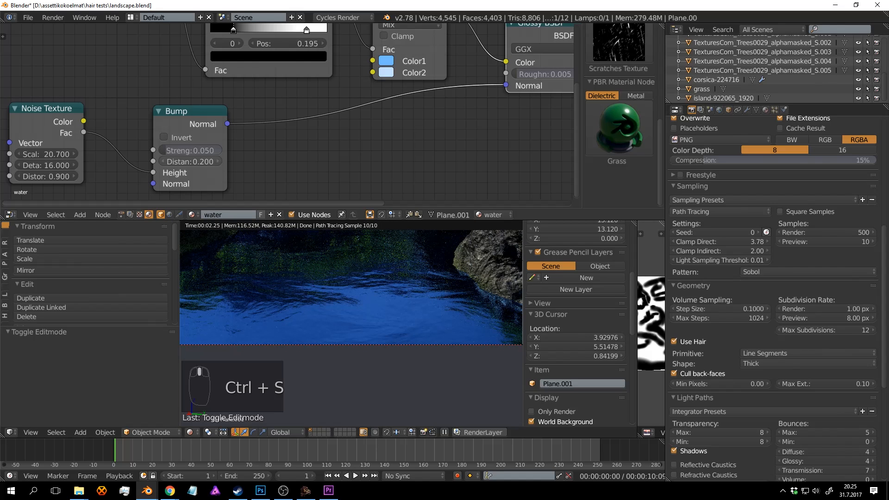
pyautogui.click(218, 160)
# Save the file and check the water within the whole rendered camera frame.
pyautogui.click(425, 300)
pyautogui.hotkey('ctrl', 's')
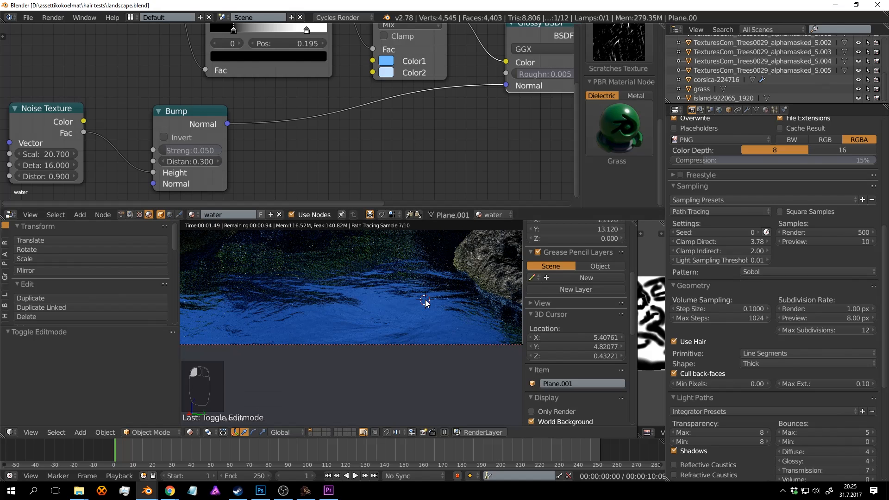
pyautogui.scroll(-6, 398, 312)
pyautogui.keyDown('shift'); pyautogui.moveTo(387, 297); pyautogui.dragTo(420, 358, button='middle'); pyautogui.keyUp('shift')
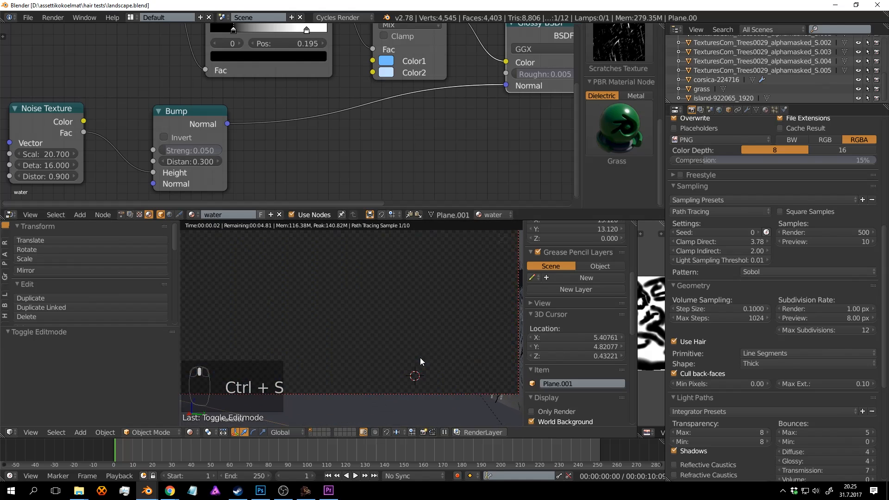
pyautogui.scroll(-2, 399, 312)
pyautogui.keyDown('shift'); pyautogui.moveTo(399, 313); pyautogui.dragTo(412, 330, button='middle'); pyautogui.keyUp('shift')
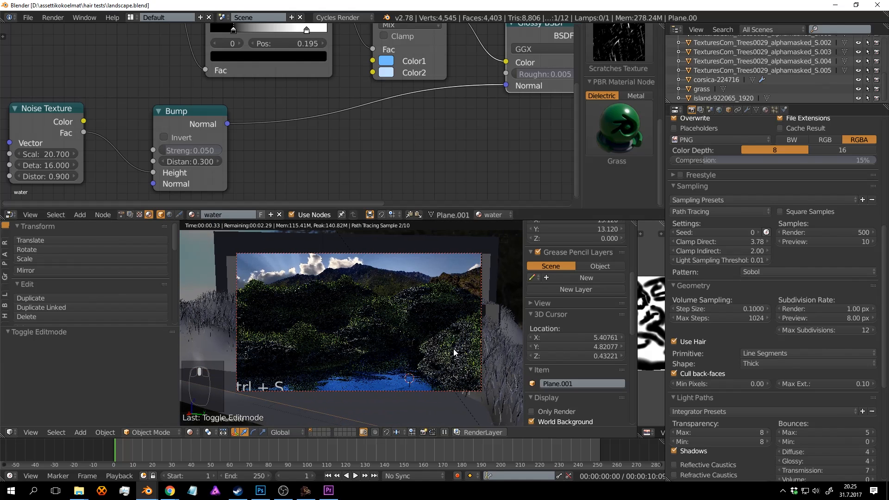
pyautogui.click(458, 350)
pyautogui.hotkey('ctrl', 's')
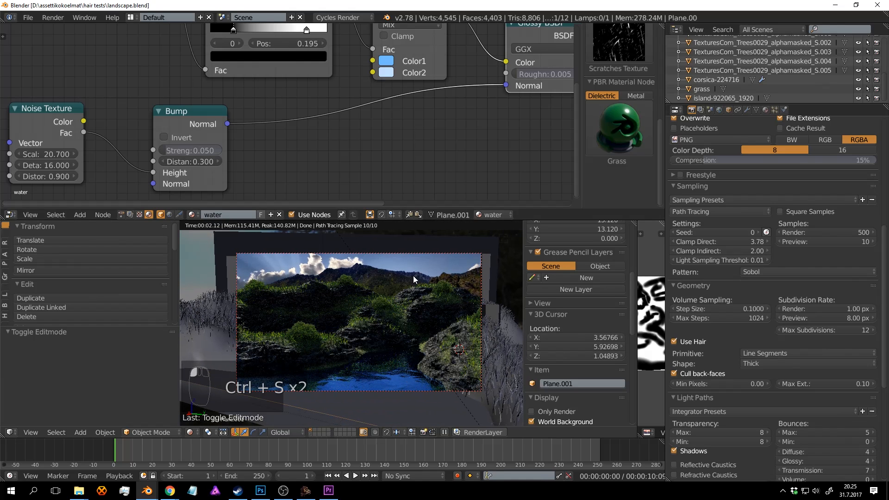
# Select the island-922065_1920 backdrop and spread out its Transparent, Emission, Mix Shader, Material Output and Image Texture nodes.
pyautogui.rightClick(460, 241)
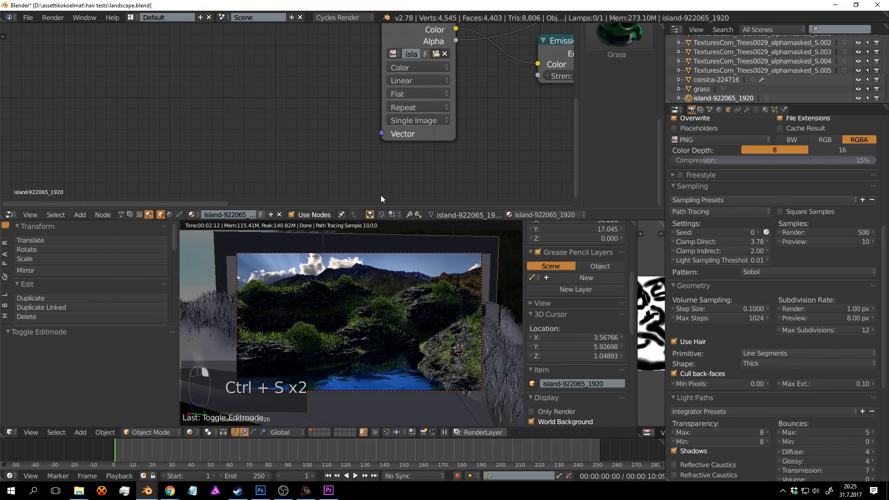
pyautogui.scroll(-2, 444, 157)
pyautogui.moveTo(510, 118); pyautogui.dragTo(377, 134, button='middle')
pyautogui.moveTo(426, 105); pyautogui.dragTo(380, 152, button='middle')
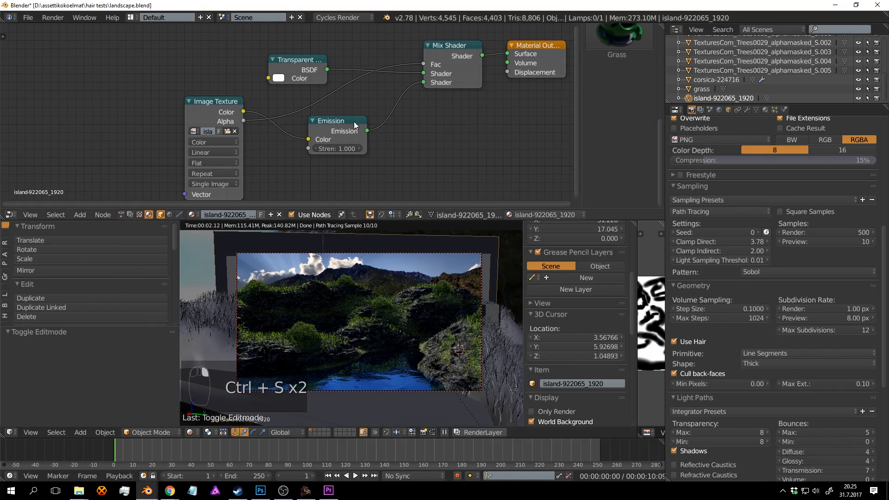
pyautogui.moveTo(355, 125); pyautogui.dragTo(406, 134)
pyautogui.moveTo(412, 123); pyautogui.dragTo(395, 151, button='middle')
pyautogui.moveTo(294, 89); pyautogui.dragTo(330, 46)
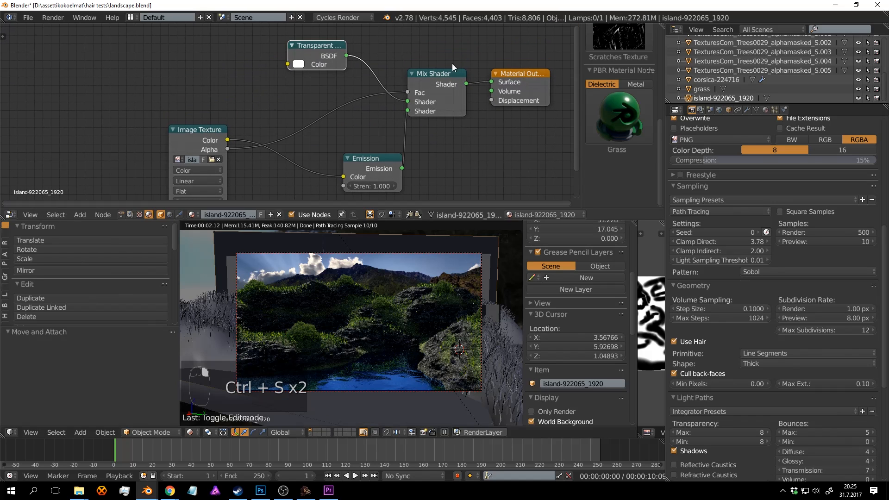
pyautogui.moveTo(451, 72); pyautogui.dragTo(450, 56)
pyautogui.moveTo(504, 74); pyautogui.dragTo(513, 44)
pyautogui.moveTo(213, 132); pyautogui.dragTo(168, 126)
pyautogui.moveTo(307, 117); pyautogui.dragTo(310, 133, button='middle')
pyautogui.scroll(2, 350, 128)
pyautogui.moveTo(347, 105)
pyautogui.mouseDown(button='middle')
pyautogui.moveTo(335, 122)
pyautogui.moveTo(358, 104)
pyautogui.mouseUp(button='middle')
# Add an RGB Curves node to the backdrop material and pull its combined curve down to X 0.65, Y 0.456.
pyautogui.hotkey('shift', 'a')
pyautogui.click(357, 137)
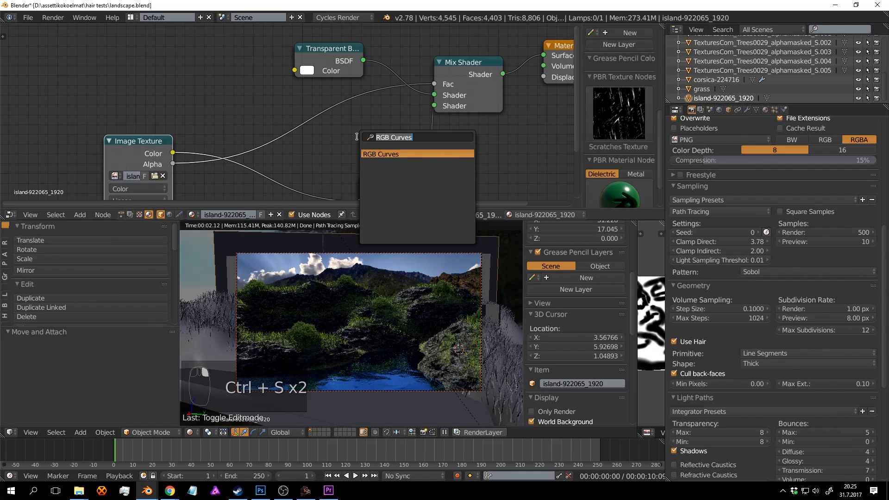
pyautogui.click(379, 155)
pyautogui.click(301, 96)
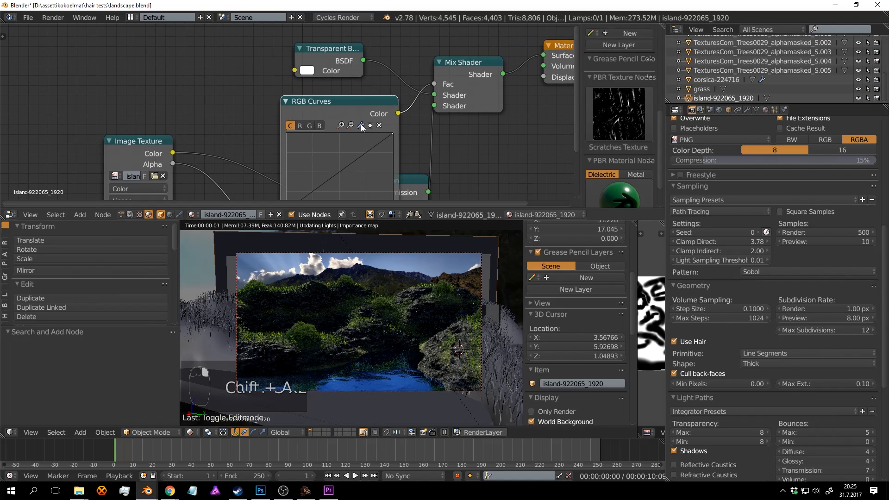
pyautogui.moveTo(357, 97); pyautogui.dragTo(347, 45, button='middle')
pyautogui.moveTo(332, 111)
pyautogui.mouseDown()
pyautogui.moveTo(352, 138)
pyautogui.moveTo(343, 122)
pyautogui.mouseUp()
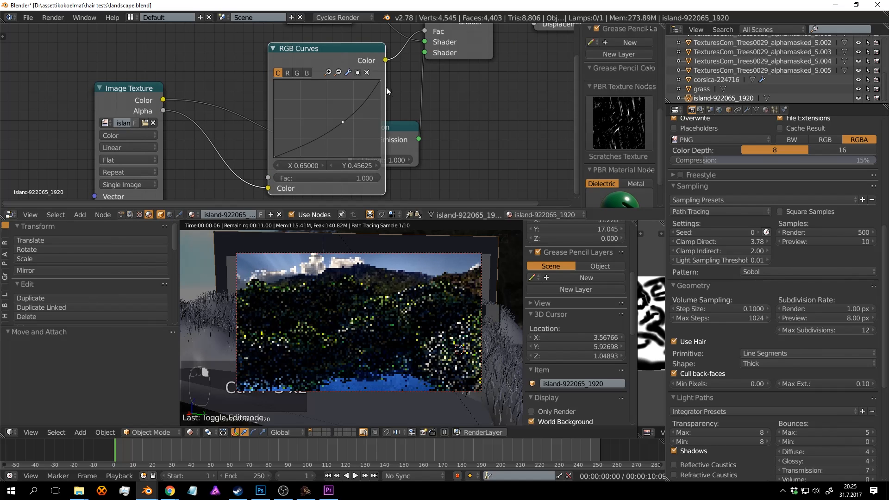
# Reconnect the image's Alpha directly to the Mix Shader's Fac and insert RGB Curves between the Image Texture's Color and the Emission node.
pyautogui.scroll(-1, 376, 98)
pyautogui.scroll(-1, 376, 98)
pyautogui.moveTo(376, 98); pyautogui.dragTo(355, 64, button='middle')
pyautogui.moveTo(328, 36); pyautogui.dragTo(301, 106)
pyautogui.scroll(-3, 291, 111)
pyautogui.moveTo(292, 112); pyautogui.dragTo(320, 90, button='middle')
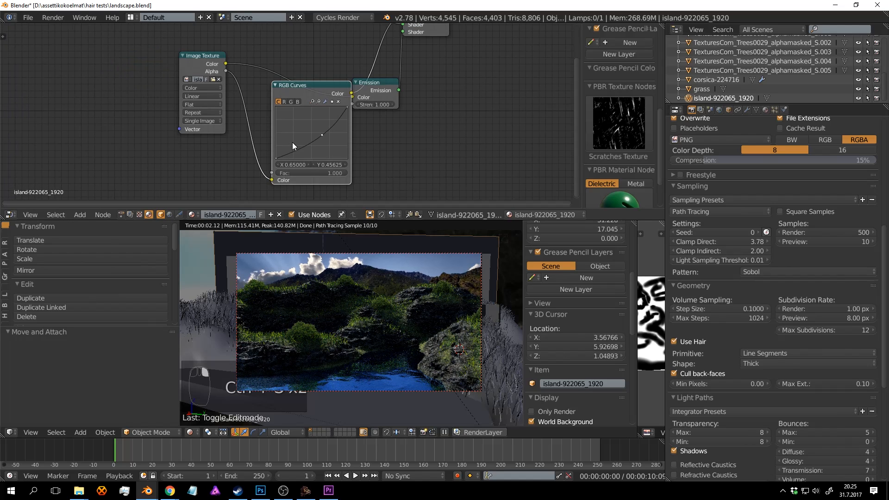
pyautogui.scroll(-3, 293, 143)
pyautogui.moveTo(293, 143); pyautogui.dragTo(280, 160, button='middle')
pyautogui.moveTo(265, 187); pyautogui.dragTo(369, 61)
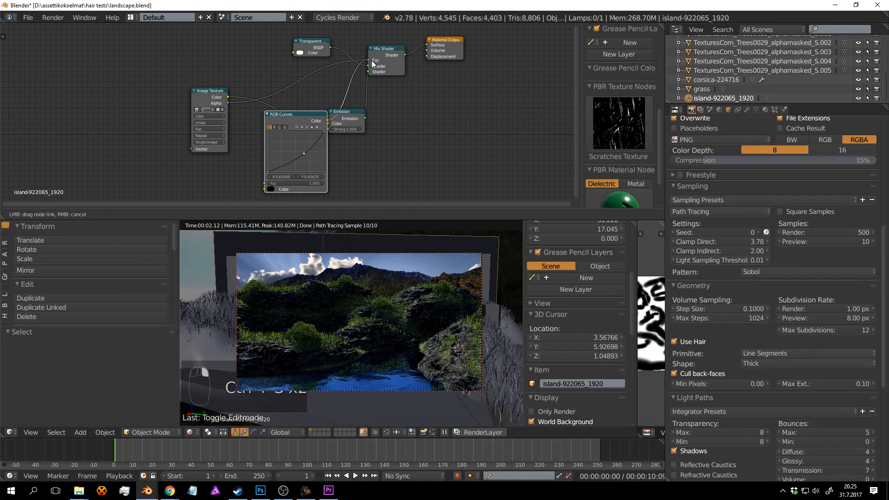
pyautogui.moveTo(297, 120)
pyautogui.mouseDown()
pyautogui.moveTo(285, 127)
pyautogui.moveTo(290, 116)
pyautogui.mouseUp()
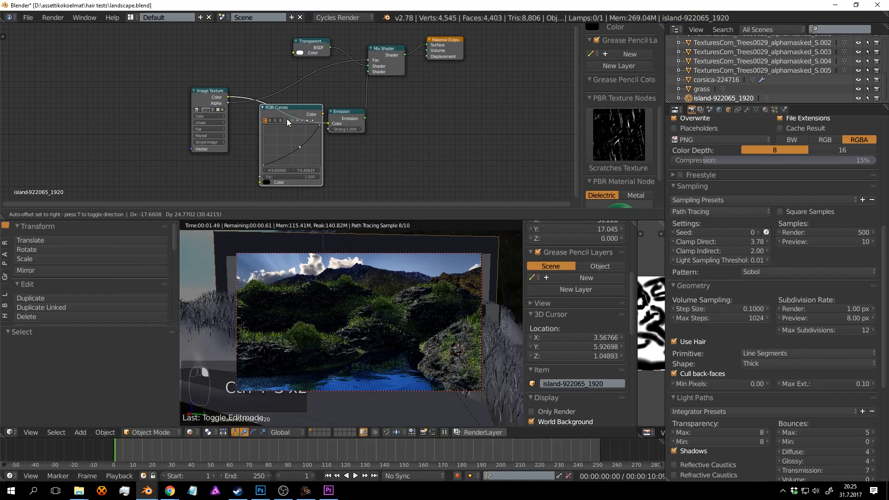
# Lower the backdrop's combined RGB curve to about X 0.67, Y 0.36 and raise its blue channel curve.
pyautogui.moveTo(300, 147); pyautogui.dragTo(303, 154)
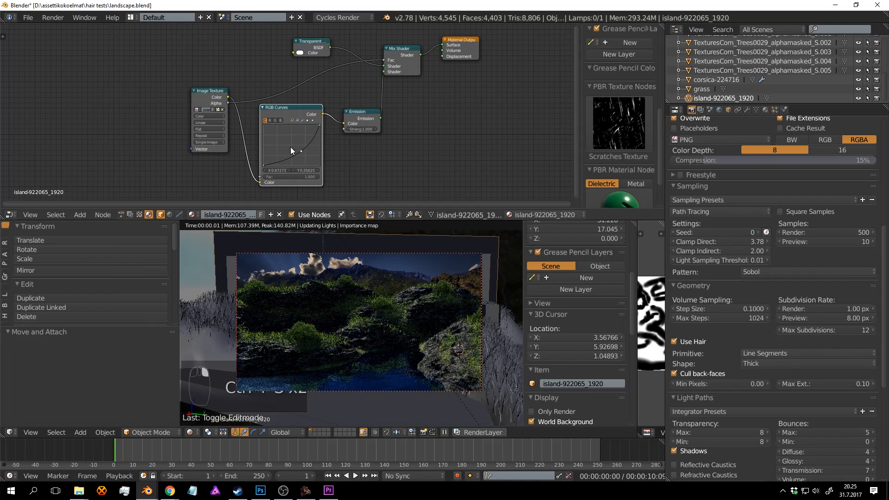
pyautogui.click(281, 121)
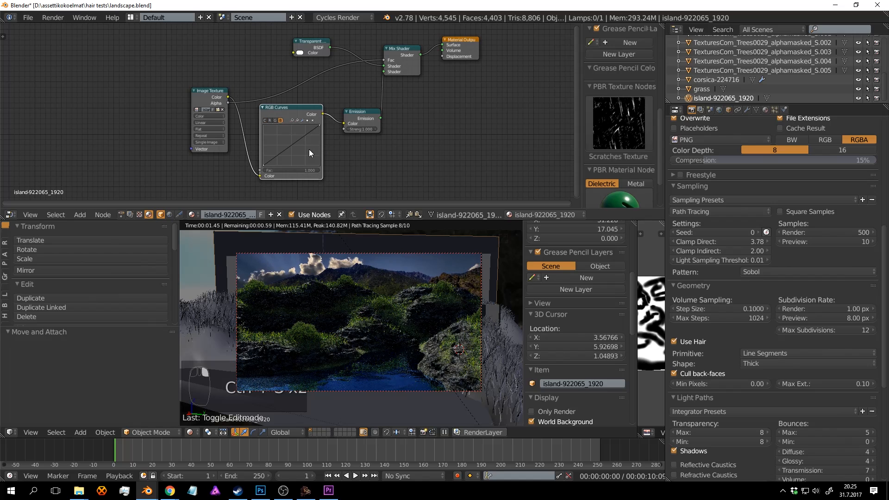
pyautogui.click(290, 137)
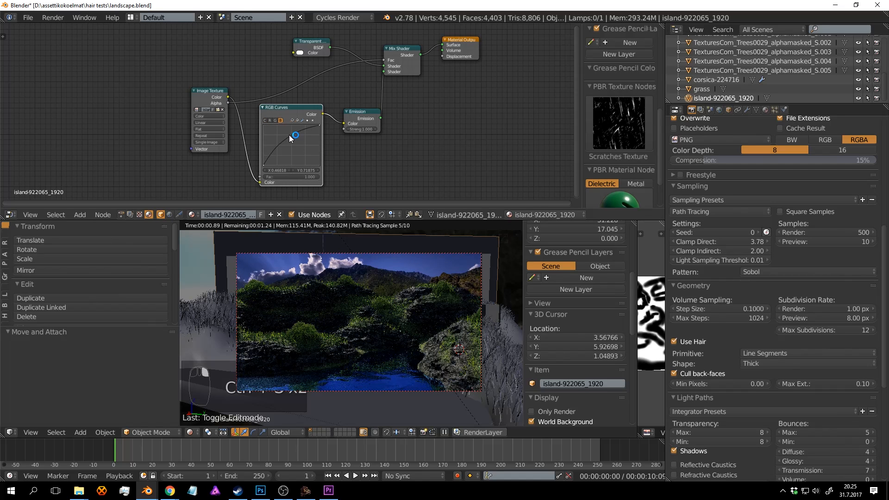
pyautogui.moveTo(291, 137); pyautogui.dragTo(287, 132)
# Lower the backdrop's red curve to about X 0.64, Y 0.40, set the combined curve point to about X 0.61, Y 0.47, and save.
pyautogui.click(274, 120)
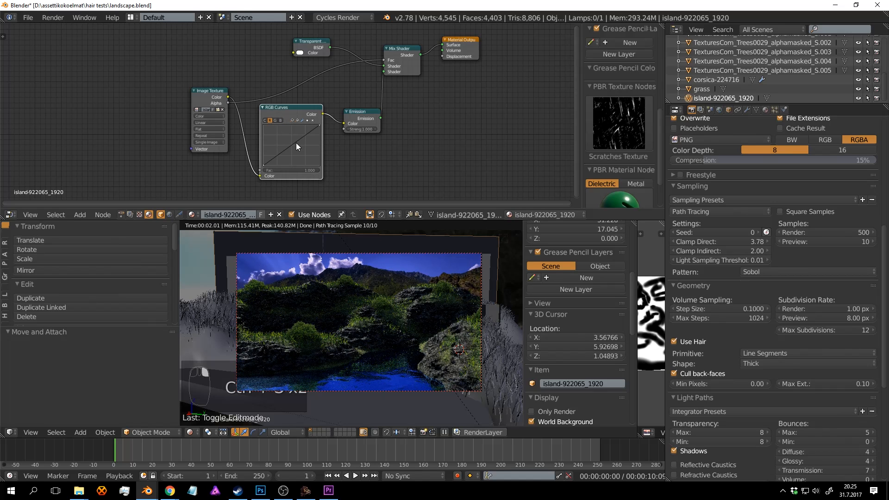
pyautogui.moveTo(294, 142); pyautogui.dragTo(298, 149)
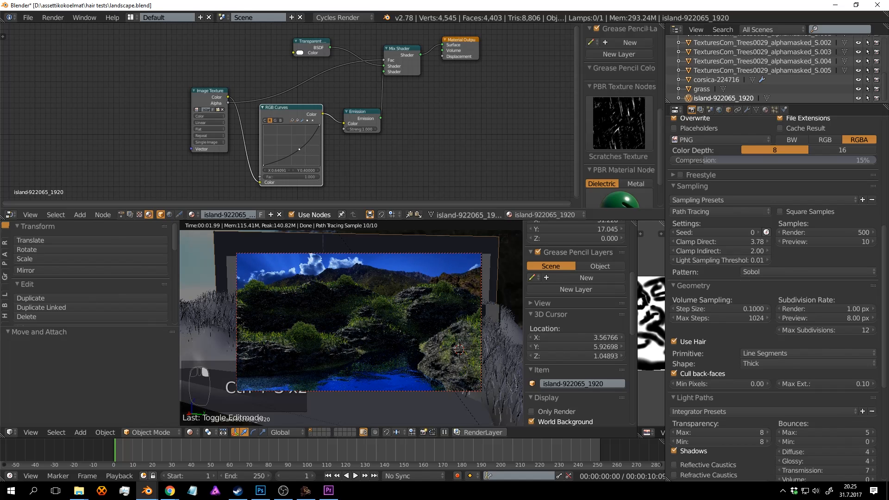
pyautogui.click(263, 121)
pyautogui.moveTo(297, 144); pyautogui.dragTo(296, 146)
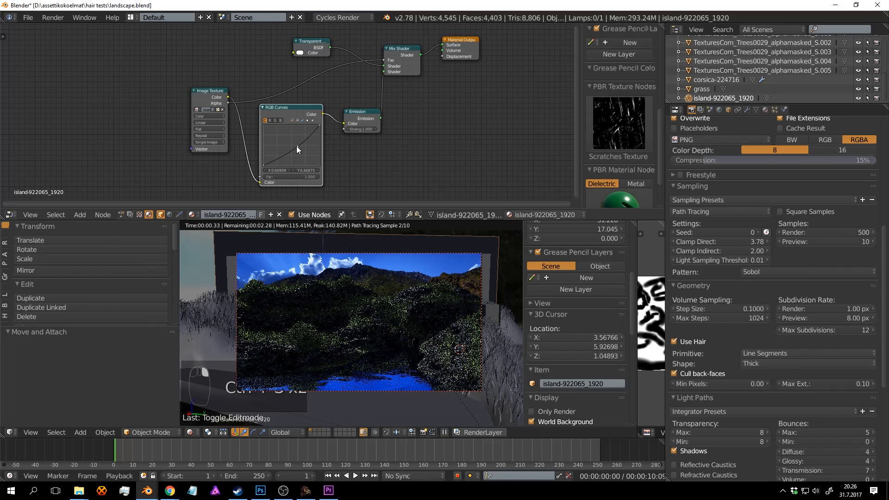
pyautogui.click(496, 260)
pyautogui.hotkey('ctrl', 's')
pyautogui.click(496, 259)
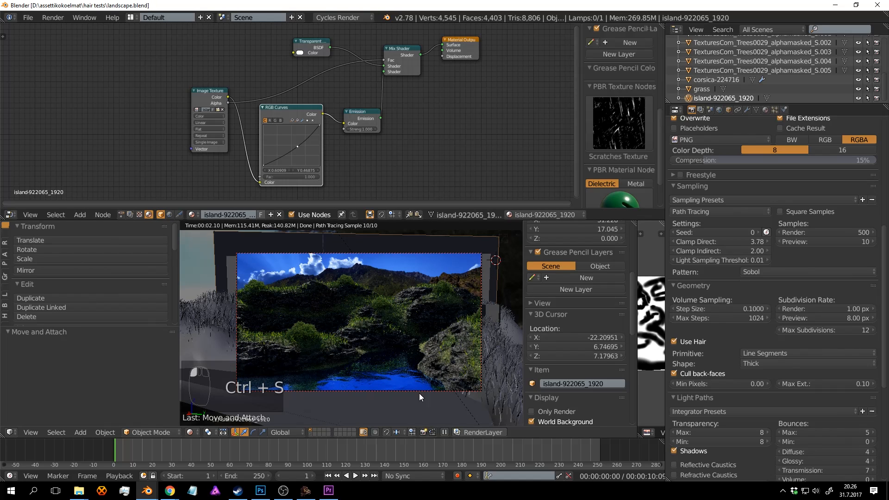
# Change Color1 of the water material's Mix node to pale blue (R 0.529, G 0.670, B 1.000) and save the file.
pyautogui.rightClick(410, 405)
pyautogui.moveTo(245, 158); pyautogui.dragTo(376, 121, button='middle')
pyautogui.scroll(3, 338, 134)
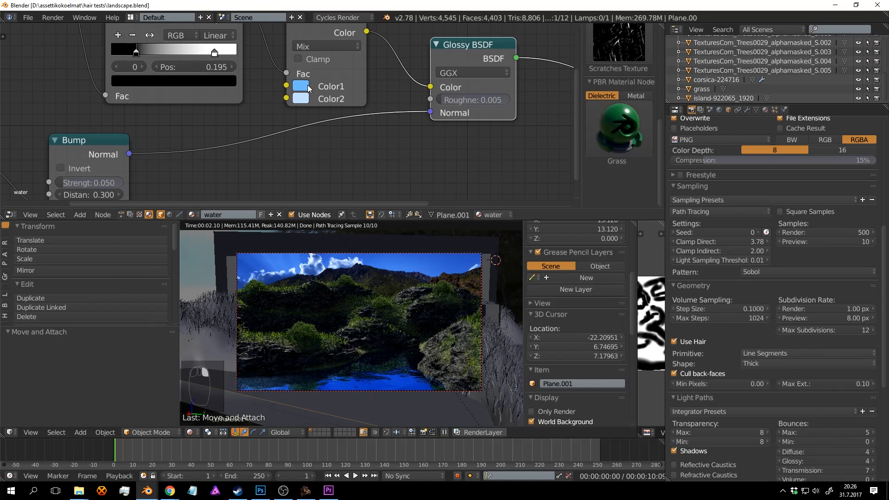
pyautogui.click(306, 86)
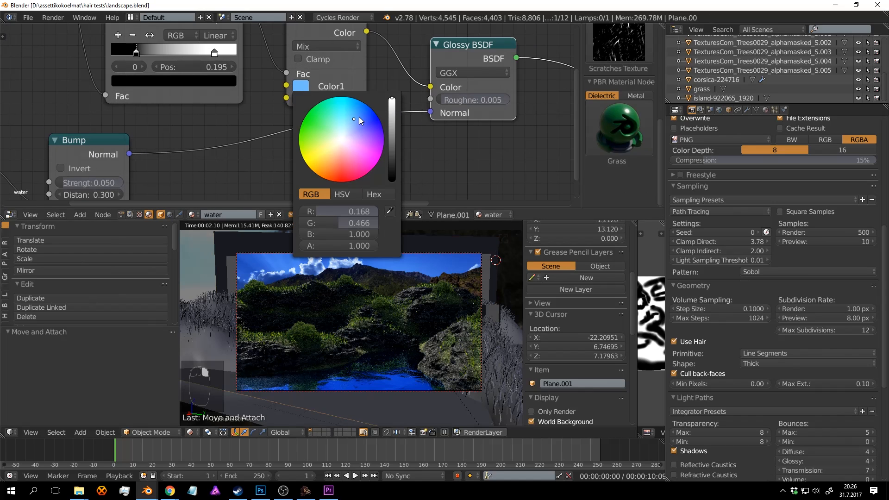
pyautogui.click(346, 134)
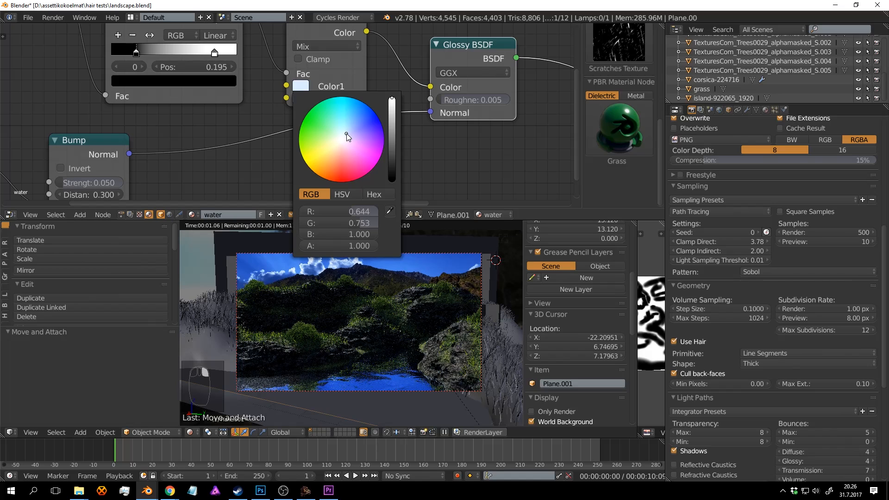
pyautogui.click(342, 138)
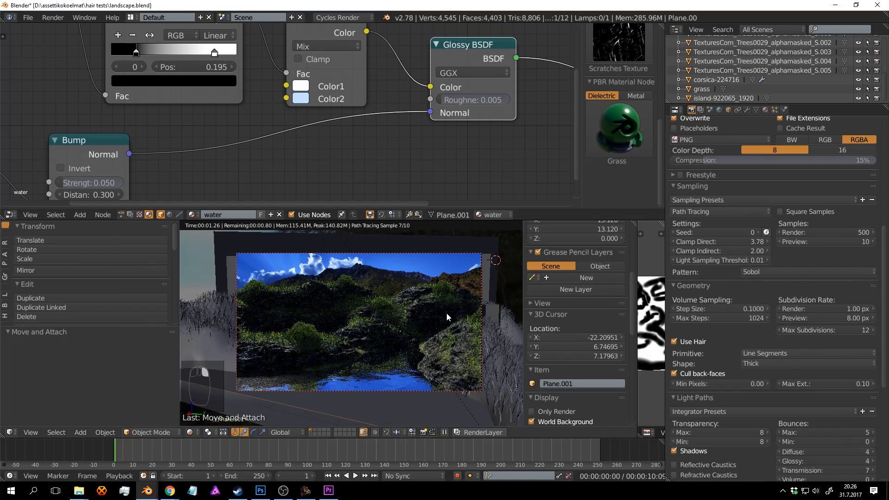
pyautogui.click(302, 87)
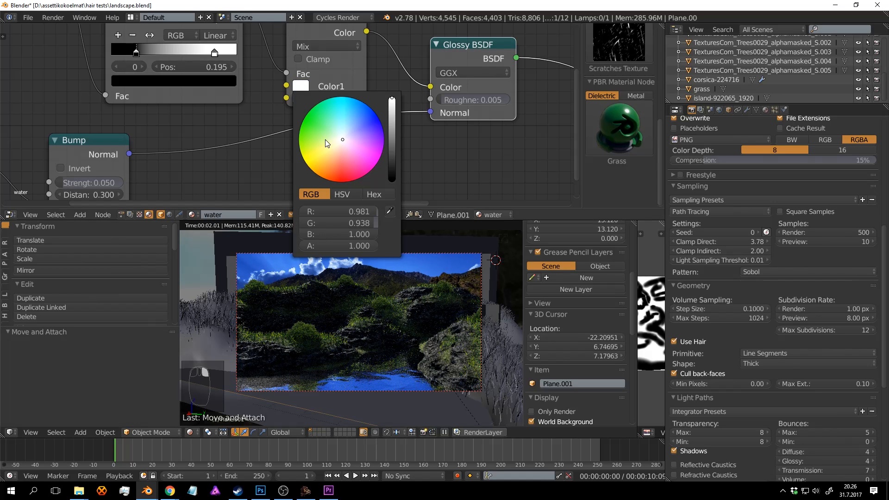
pyautogui.moveTo(343, 139); pyautogui.dragTo(348, 132)
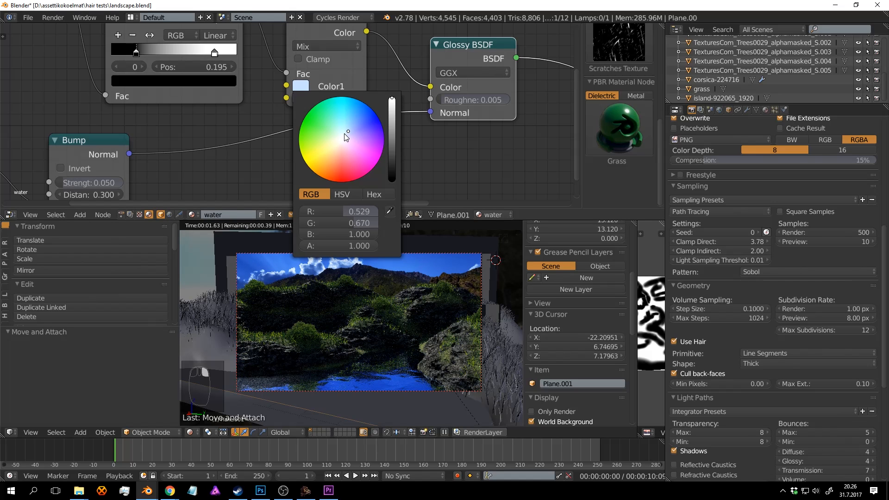
pyautogui.hotkey('ctrl', 's')
pyautogui.click(410, 357)
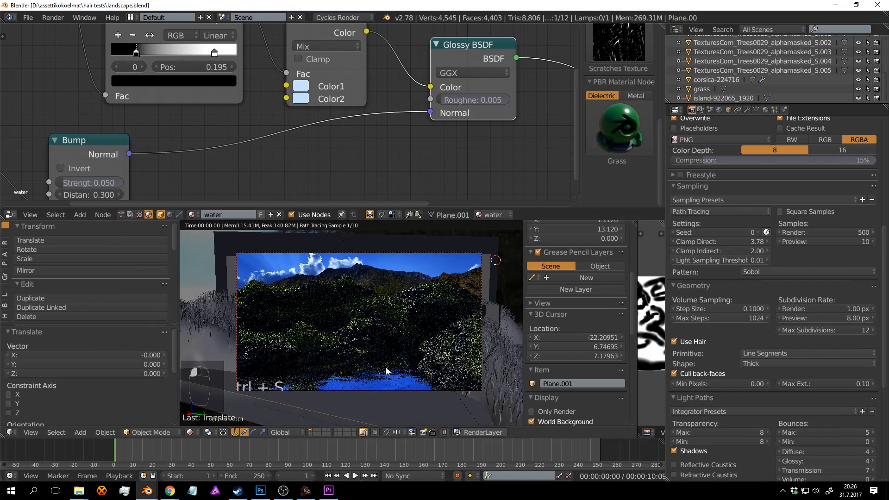
# Set Color2 of the water material's Mix node to near-white (R 0.883, G 1.000, B 0.911) and save the file.
pyautogui.moveTo(334, 98); pyautogui.dragTo(343, 133, button='middle')
pyautogui.click(305, 132)
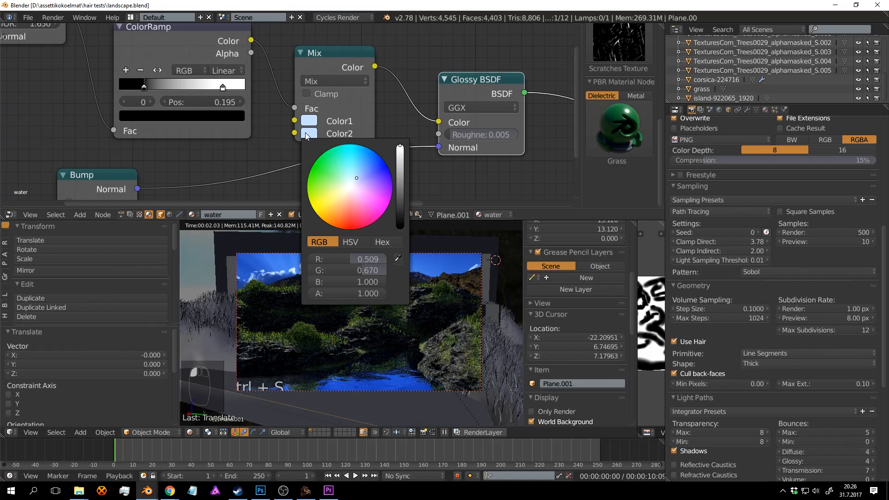
pyautogui.moveTo(357, 183); pyautogui.dragTo(349, 185)
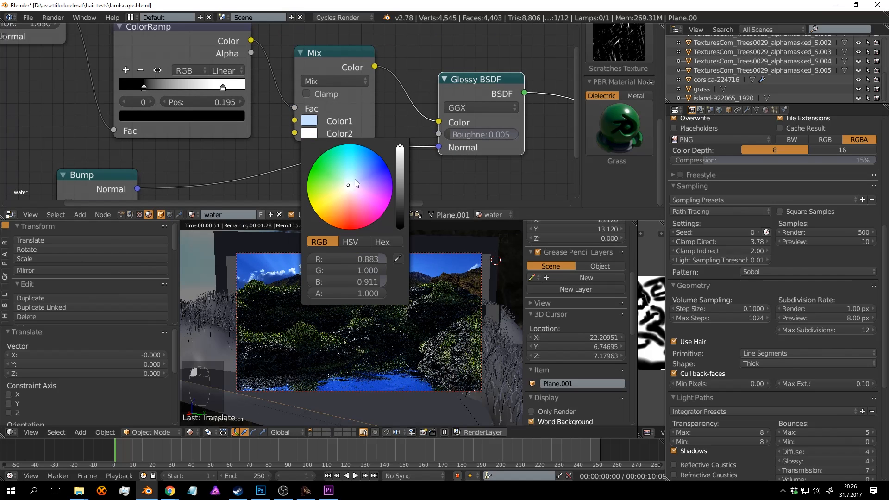
pyautogui.hotkey('ctrl', 's')
pyautogui.click(413, 193)
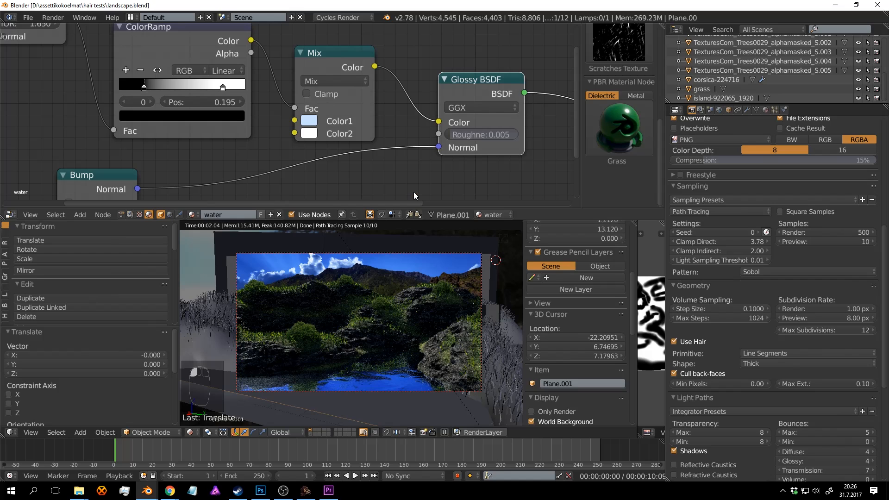
# Set Color1 of the water material's Mix node to pale cyan (R 0.531, G 1.000, B 0.942) and save the file.
pyautogui.click(309, 121)
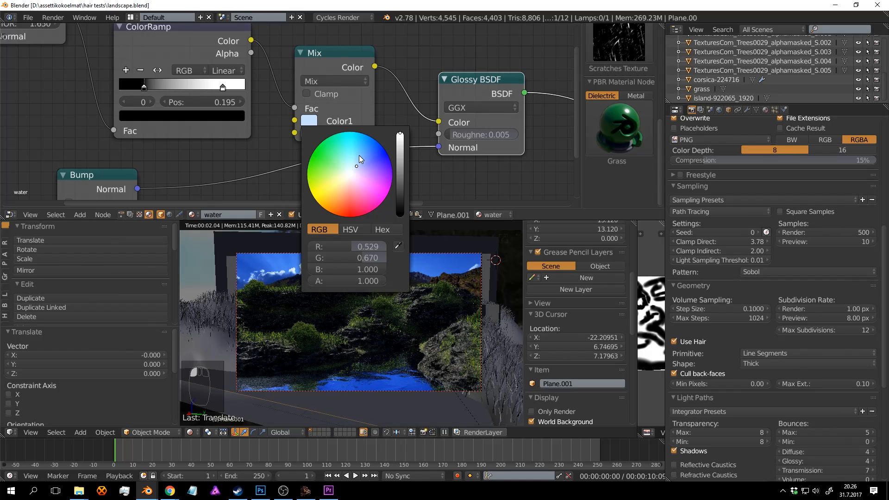
pyautogui.click(357, 161)
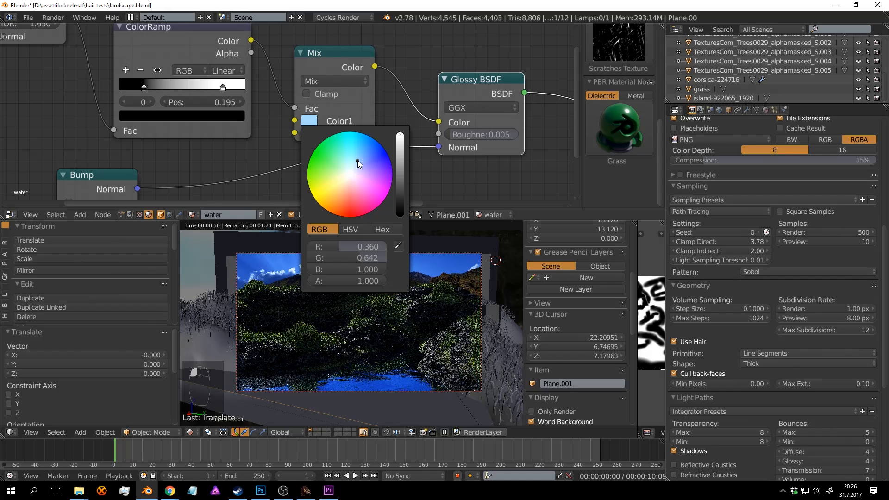
pyautogui.moveTo(357, 160)
pyautogui.mouseDown()
pyautogui.moveTo(373, 140)
pyautogui.moveTo(350, 175)
pyautogui.moveTo(350, 164)
pyautogui.mouseUp()
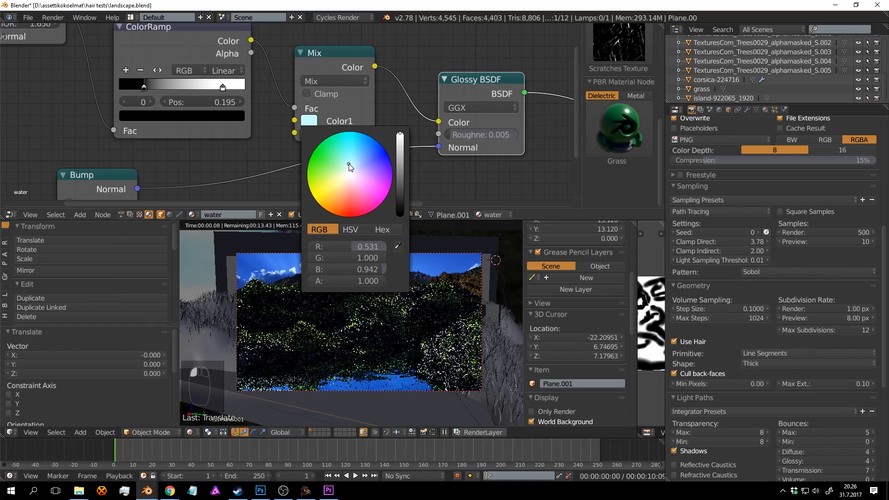
pyautogui.hotkey('ctrl', 's')
pyautogui.click(425, 330)
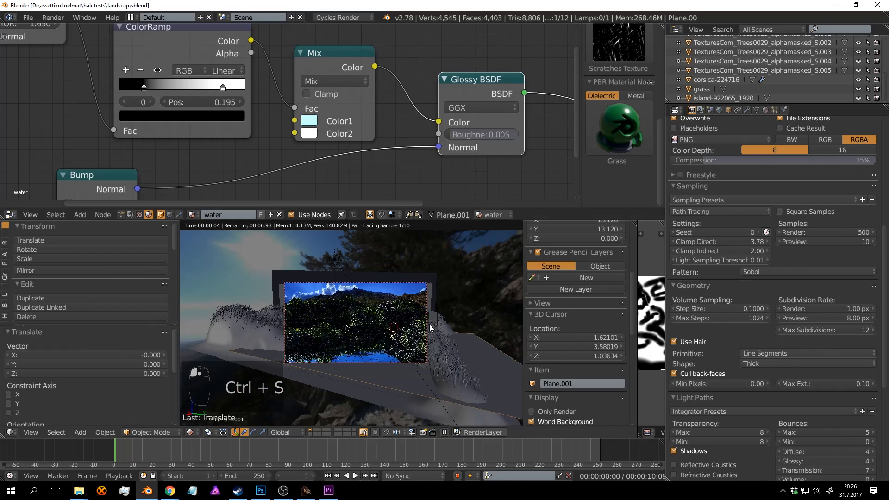
# Switch the viewport out of rendered shading, save the file, and render the camera view as a full image.
pyautogui.keyDown('shift'); pyautogui.moveTo(430, 328); pyautogui.dragTo(390, 325, button='middle'); pyautogui.keyUp('shift')
pyautogui.scroll(3, 390, 325)
pyautogui.hotkey('shift', 'z')
pyautogui.hotkey('ctrl', 's')
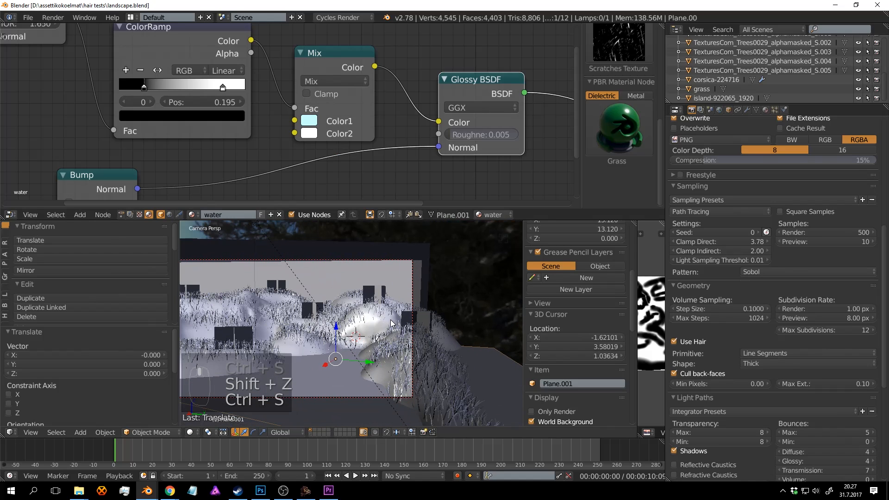
pyautogui.press('F12')
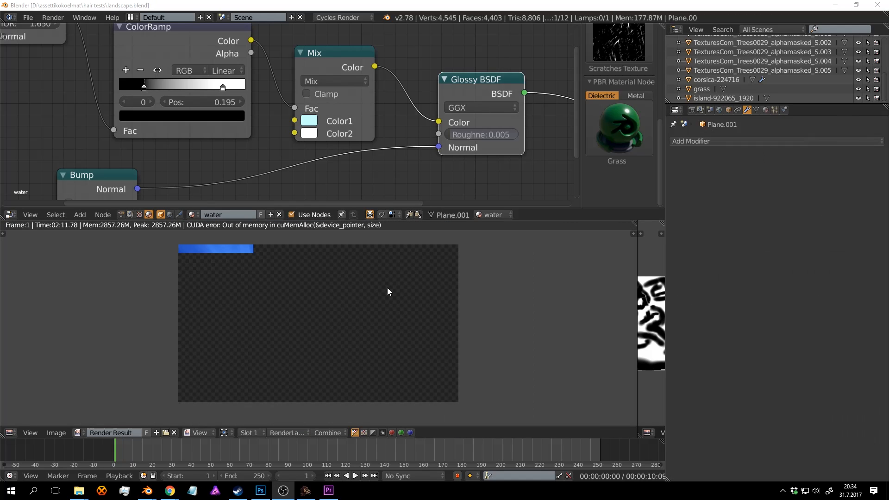
pyautogui.scroll(1, 388, 287)
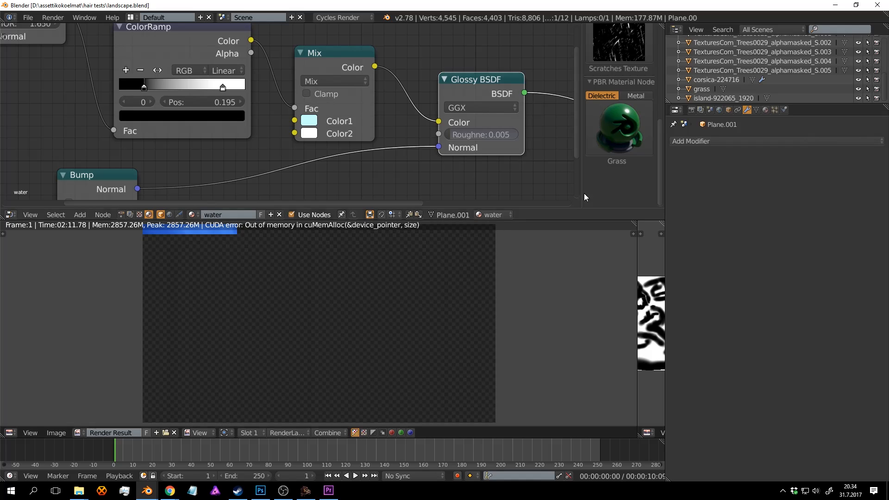
pyautogui.scroll(-2, 398, 301)
pyautogui.press('F11')
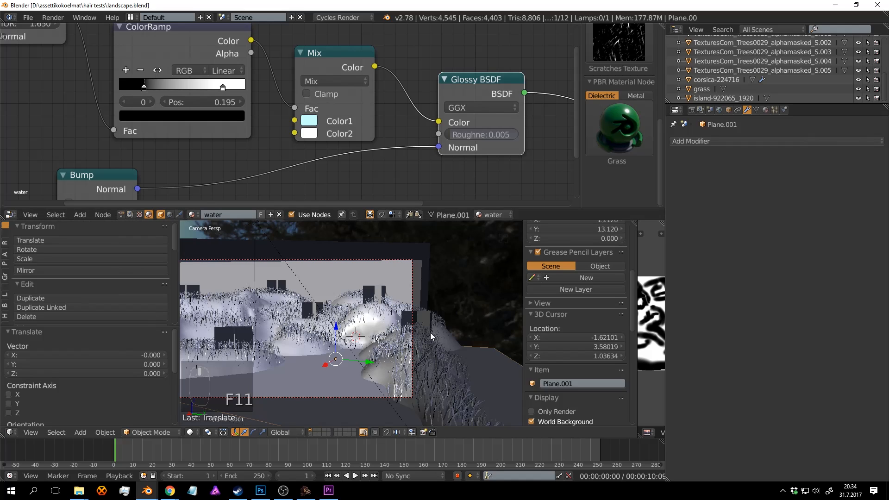
# Set the terrain plane's adaptive Subsurf dicing scale to 1.50, render the scene again and inspect the image.
pyautogui.rightClick(456, 337)
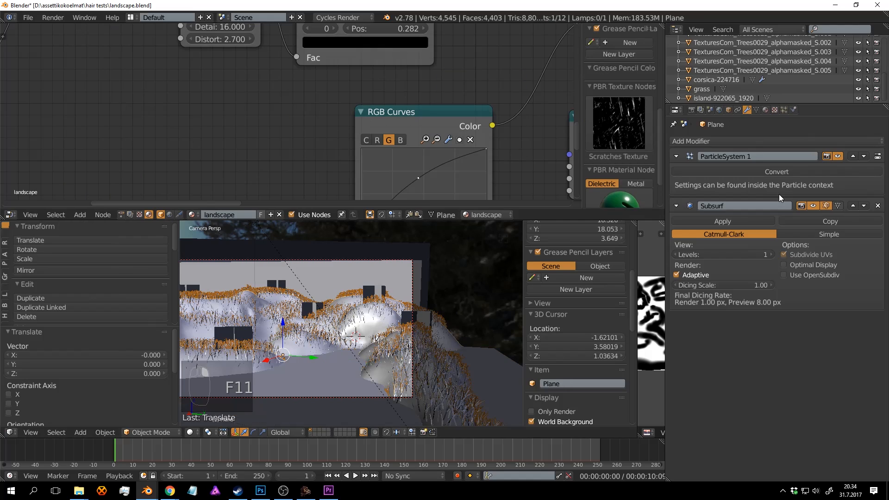
pyautogui.click(758, 286)
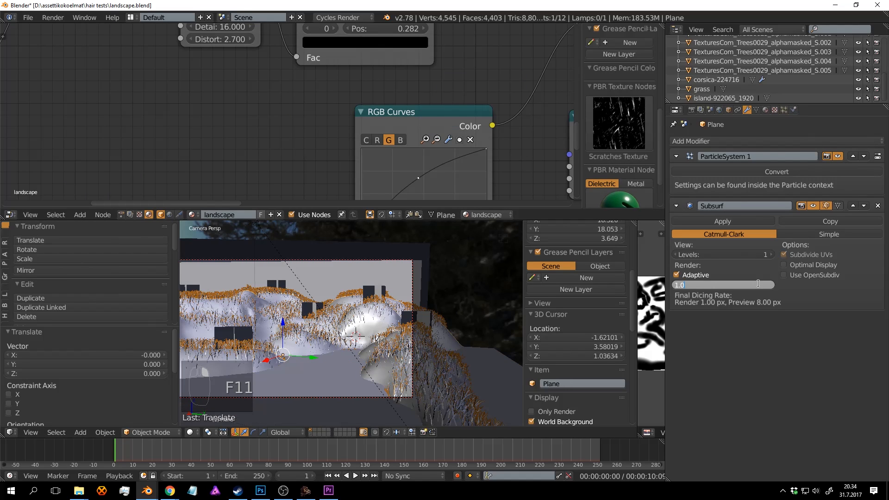
pyautogui.write('1.5')
pyautogui.press('Return')
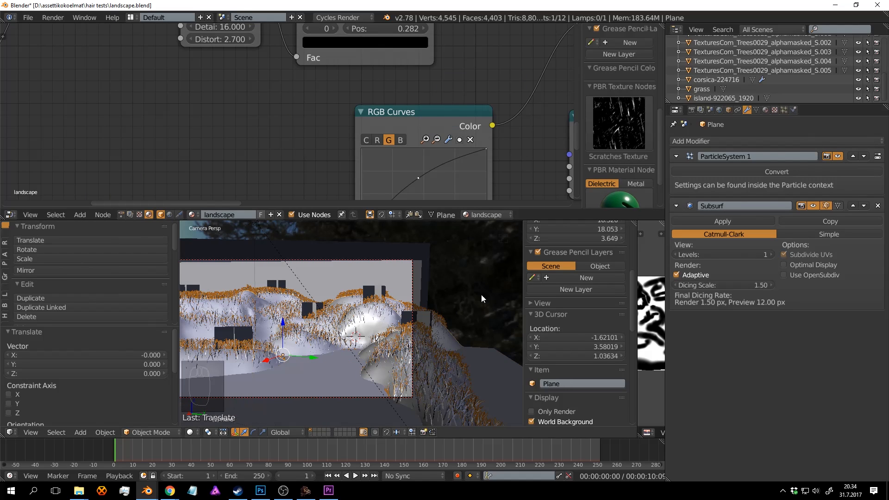
pyautogui.press('F12')
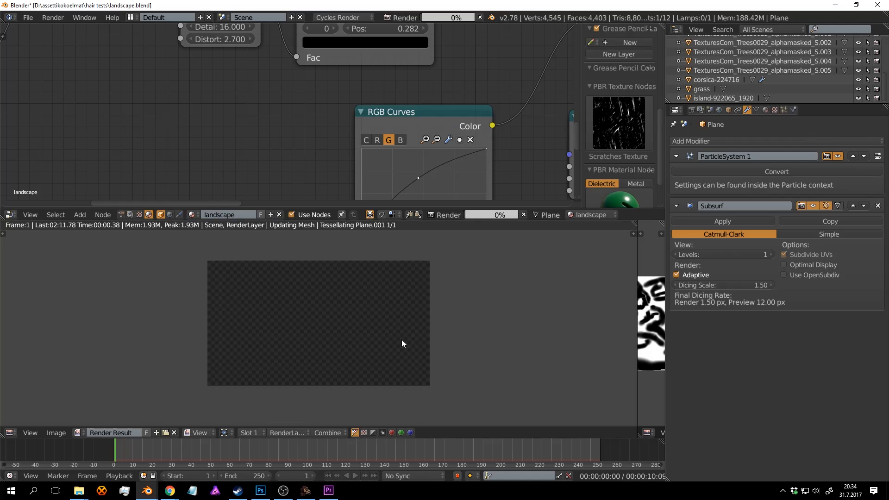
pyautogui.scroll(1, 398, 324)
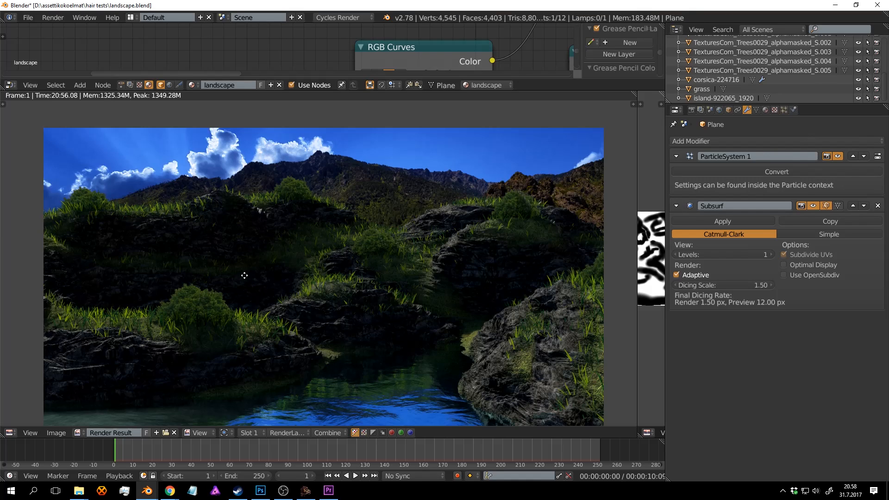
pyautogui.moveTo(270, 263); pyautogui.dragTo(371, 248, button='middle')
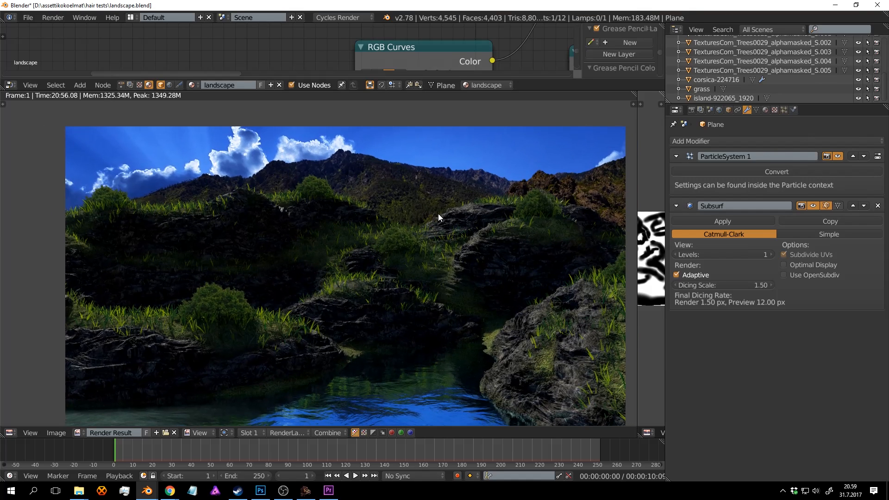
pyautogui.scroll(-1, 430, 199)
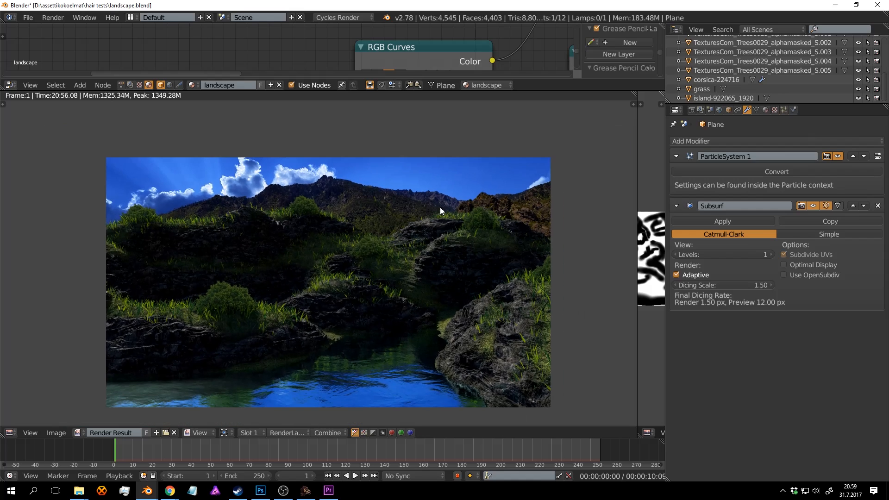
pyautogui.moveTo(441, 191)
pyautogui.mouseDown(button='middle')
pyautogui.moveTo(435, 216)
pyautogui.moveTo(447, 191)
pyautogui.mouseUp(button='middle')
pyautogui.press('F11')
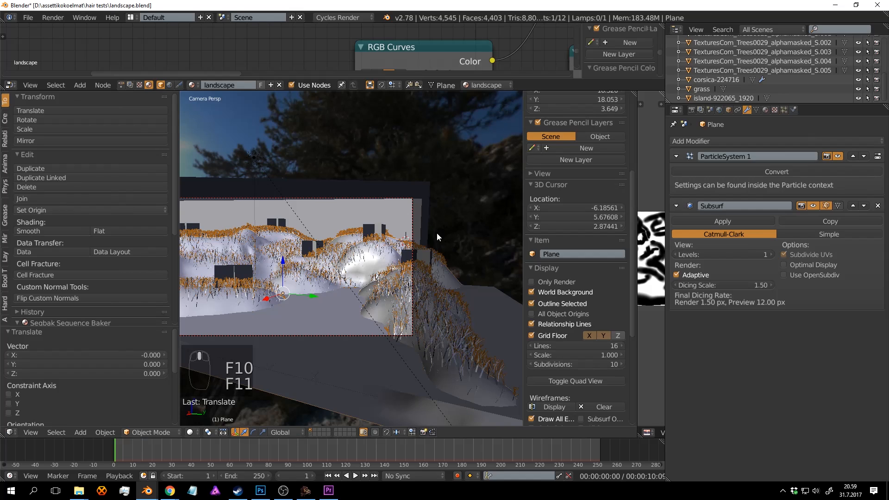
# Select the camera, save the file, and enable the Mist display in the camera's settings.
pyautogui.moveTo(437, 233); pyautogui.dragTo(340, 186, button='middle')
pyautogui.rightClick(404, 212)
pyautogui.scroll(-1, 339, 196)
pyautogui.hotkey('ctrl', 's')
pyautogui.scroll(-2, 338, 194)
pyautogui.click(746, 110)
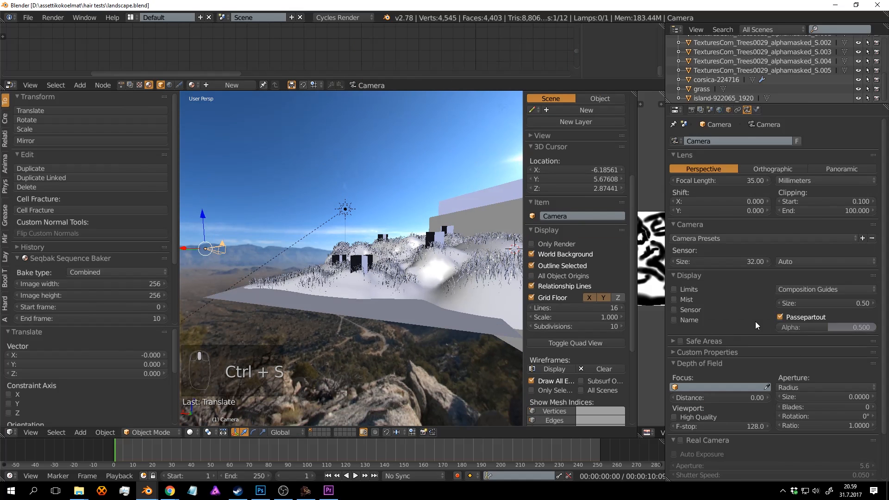
pyautogui.scroll(-2, 755, 321)
pyautogui.click(687, 259)
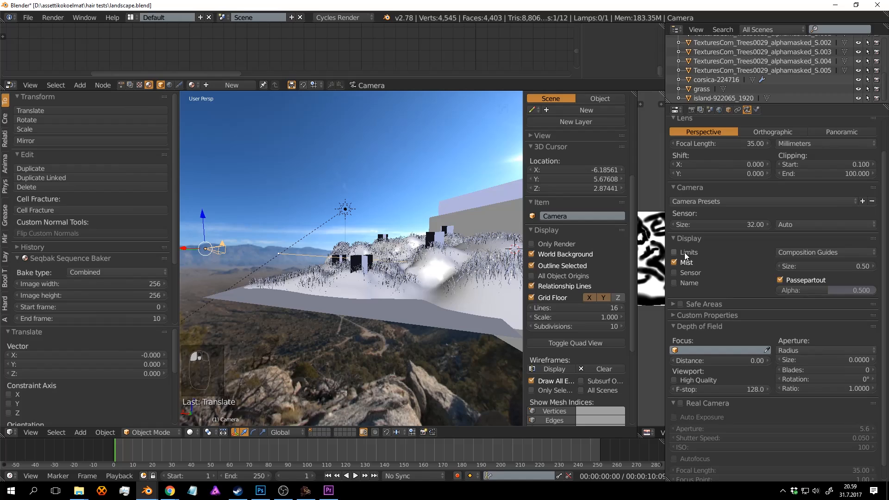
pyautogui.click(674, 253)
pyautogui.moveTo(359, 220); pyautogui.dragTo(356, 258, button='middle')
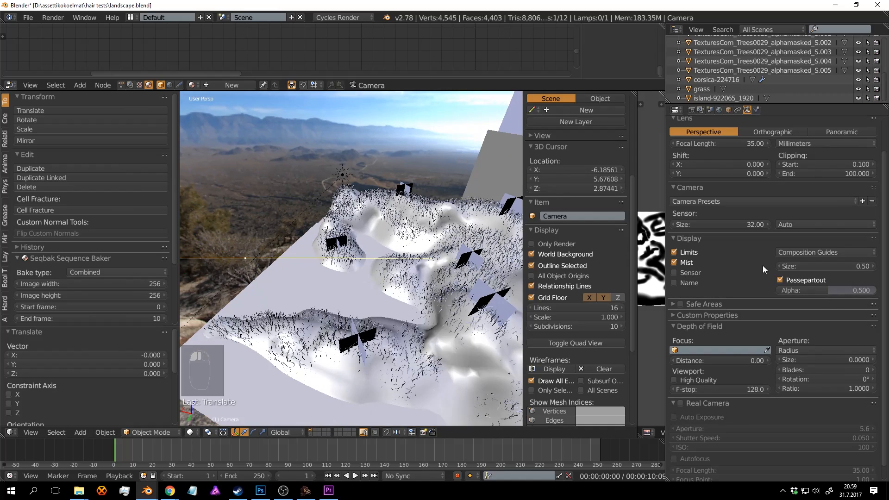
pyautogui.click(674, 252)
# Examine the camera's mist range against the terrain and backdrop, and save over the existing file.
pyautogui.moveTo(407, 231)
pyautogui.mouseDown(button='middle')
pyautogui.moveTo(428, 183)
pyautogui.moveTo(468, 236)
pyautogui.moveTo(364, 224)
pyautogui.moveTo(386, 220)
pyautogui.moveTo(352, 235)
pyautogui.moveTo(393, 252)
pyautogui.moveTo(401, 227)
pyautogui.moveTo(387, 228)
pyautogui.moveTo(401, 235)
pyautogui.moveTo(357, 252)
pyautogui.moveTo(357, 270)
pyautogui.moveTo(390, 254)
pyautogui.moveTo(358, 269)
pyautogui.moveTo(395, 274)
pyautogui.moveTo(369, 294)
pyautogui.moveTo(357, 282)
pyautogui.moveTo(407, 262)
pyautogui.moveTo(412, 244)
pyautogui.moveTo(403, 252)
pyautogui.moveTo(468, 259)
pyautogui.mouseUp(button='middle')
pyautogui.press('z')
pyautogui.press('z')
pyautogui.hotkey('ctrl', 's')
pyautogui.press('Return')
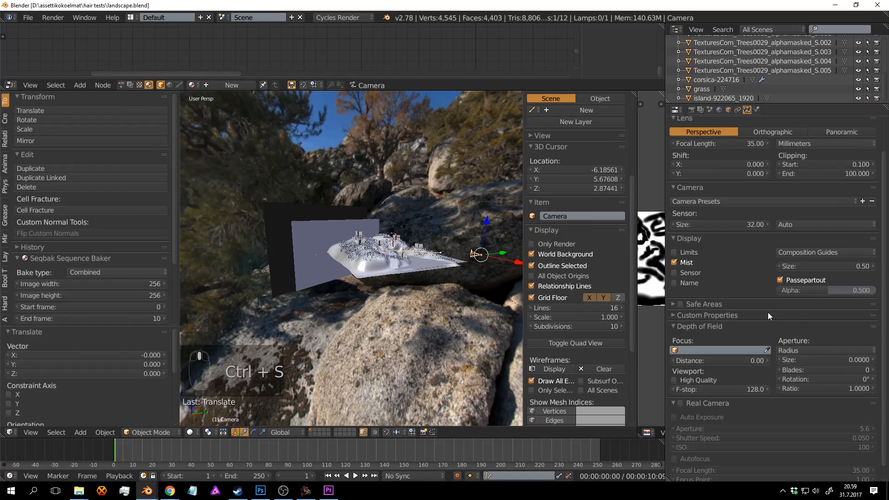
# Enable the Mist pass for the render layer and save the file.
pyautogui.click(719, 110)
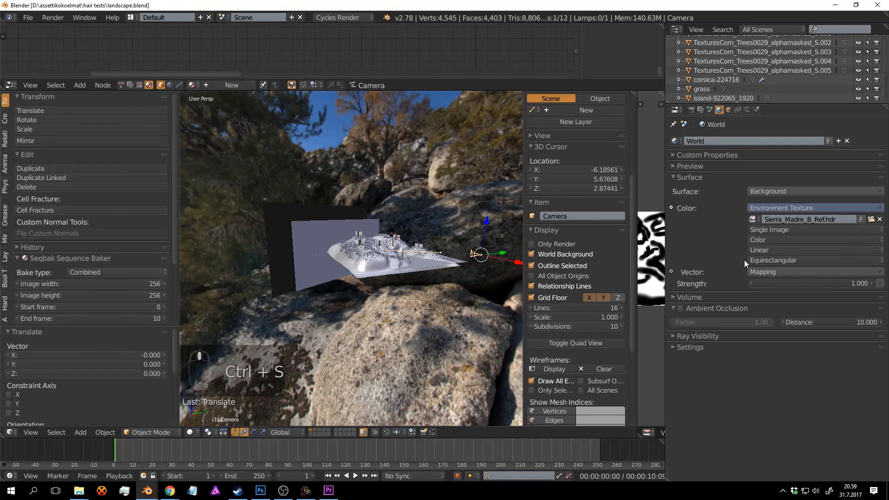
pyautogui.click(700, 110)
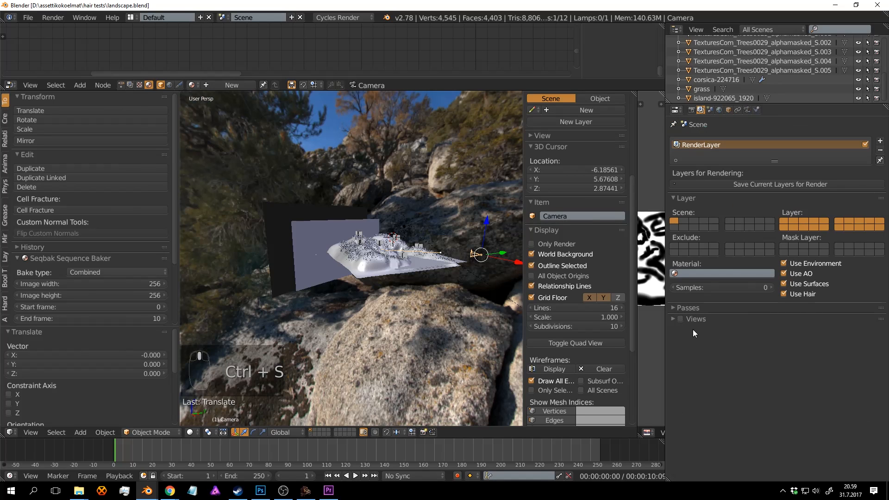
pyautogui.click(679, 308)
pyautogui.click(688, 341)
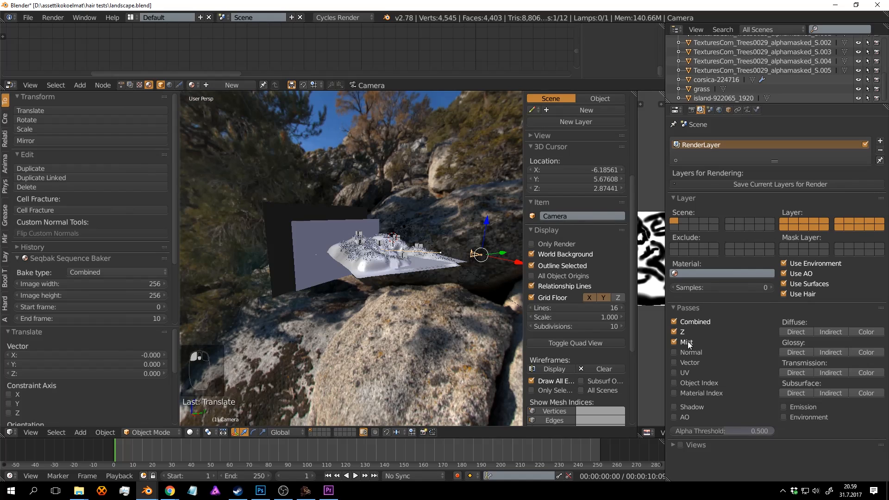
pyautogui.keyDown('shift'); pyautogui.moveTo(489, 234); pyautogui.dragTo(443, 258, button='middle'); pyautogui.keyUp('shift')
pyautogui.hotkey('ctrl', 's')
pyautogui.click(443, 258)
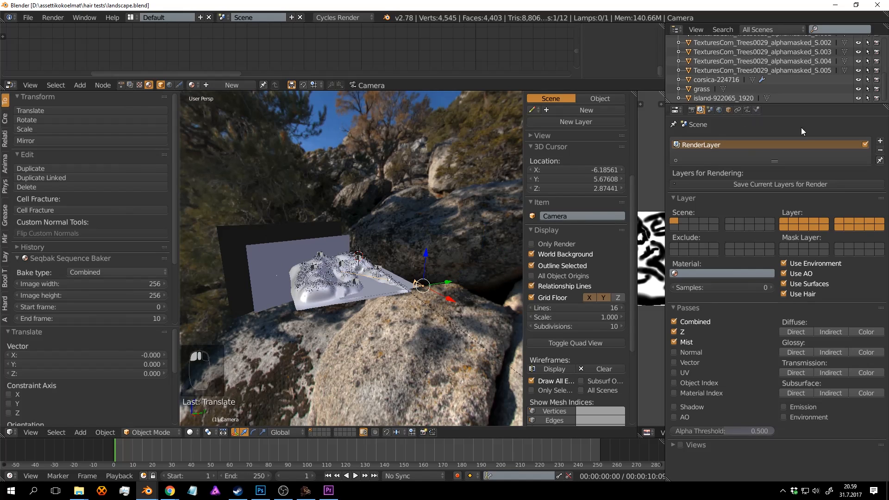
# Expand the world's Mist Pass settings, examine the mist range over the terrain, and save the file.
pyautogui.click(749, 109)
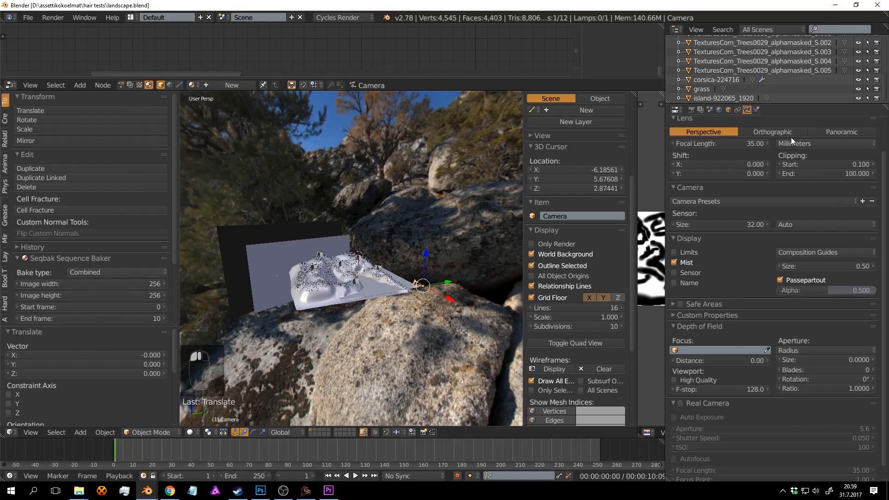
pyautogui.click(719, 110)
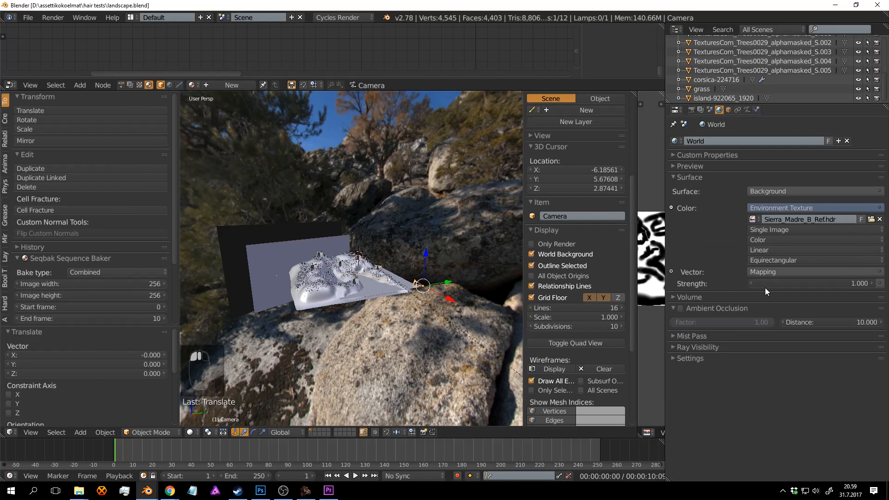
pyautogui.click(675, 336)
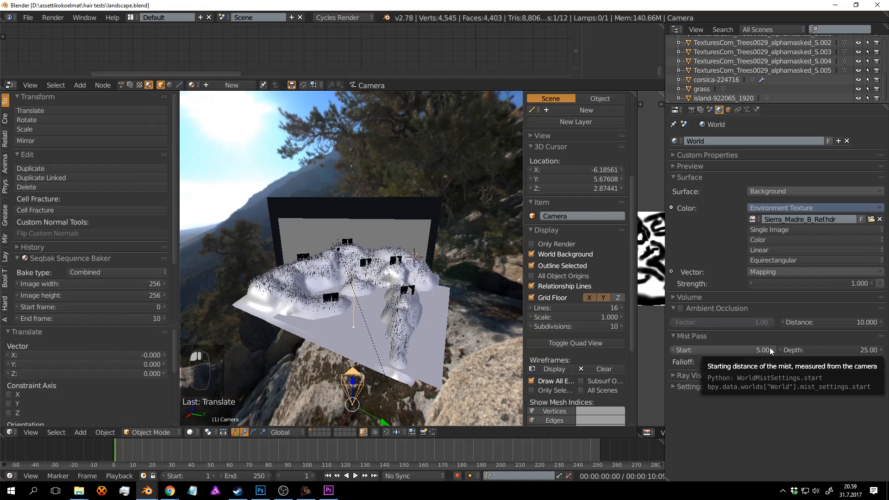
pyautogui.moveTo(458, 314); pyautogui.dragTo(426, 276, button='middle')
pyautogui.scroll(3, 369, 284)
pyautogui.hotkey('ctrl', 's')
pyautogui.click(386, 282)
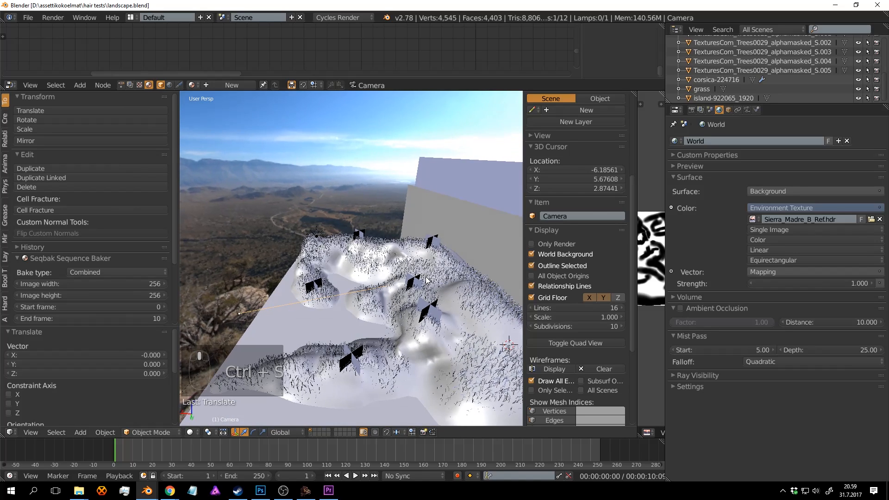
# Bring up the finished render and prepare to save it as a TIFF image with 16-bit colour depth.
pyautogui.press('F11')
pyautogui.scroll(-1, 401, 252)
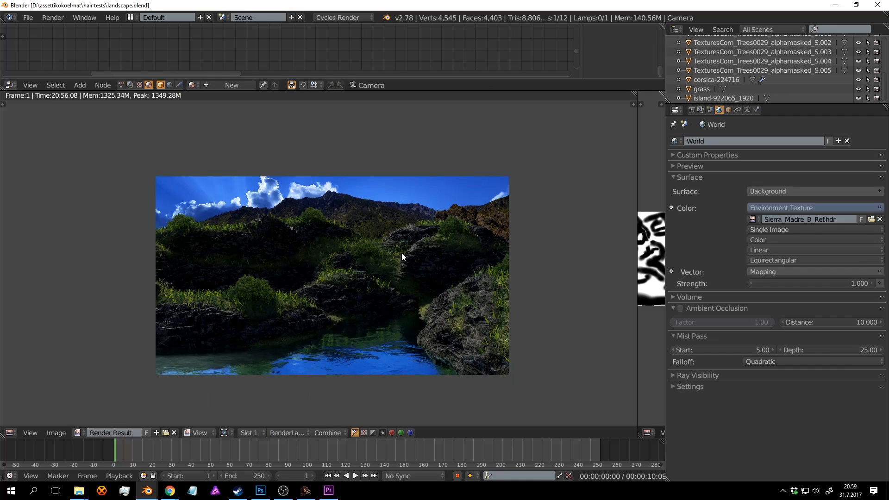
pyautogui.scroll(2, 423, 234)
pyautogui.moveTo(253, 331); pyautogui.dragTo(240, 310, button='middle')
pyautogui.press('F11')
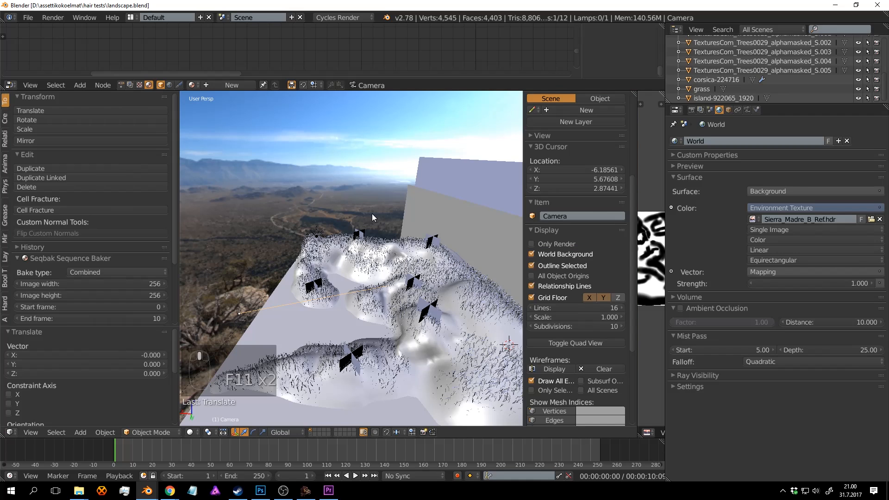
pyautogui.press('F11')
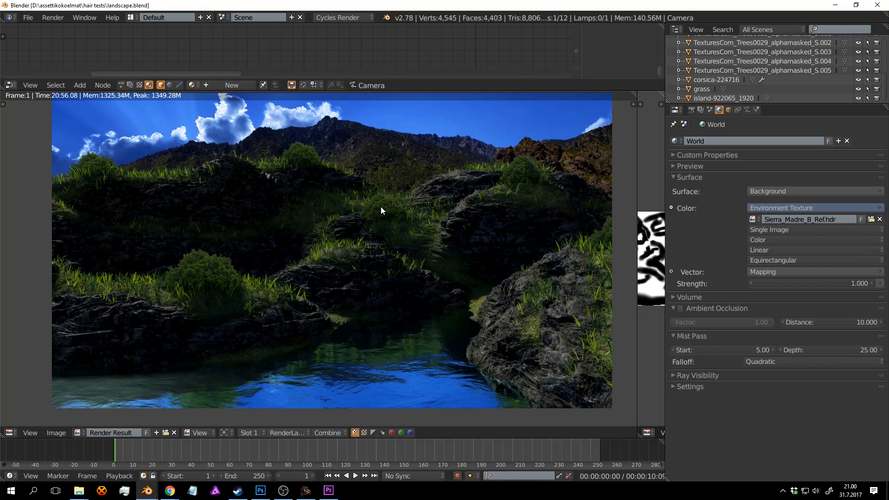
pyautogui.press('F3')
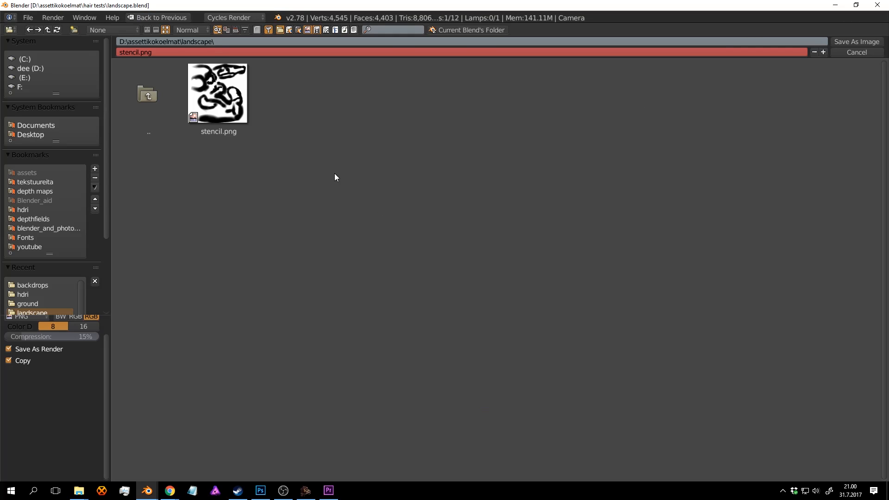
pyautogui.click(88, 327)
pyautogui.moveTo(110, 327); pyautogui.dragTo(141, 389)
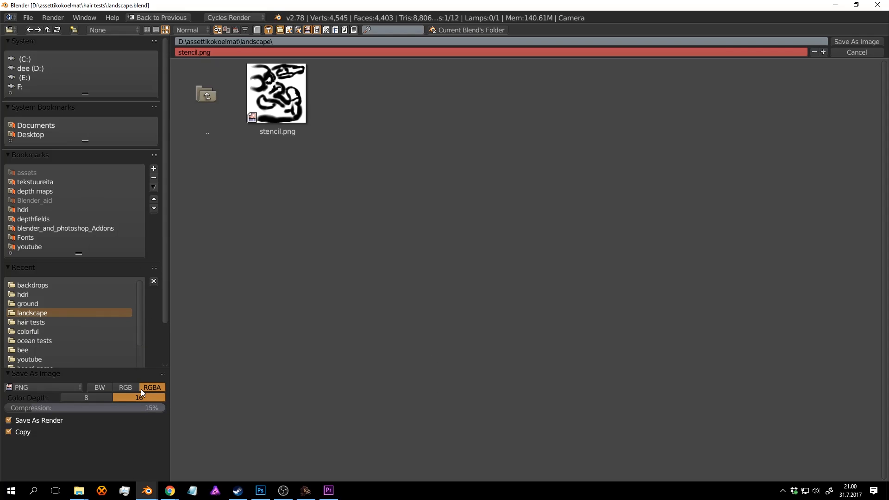
pyautogui.click(65, 391)
pyautogui.click(84, 377)
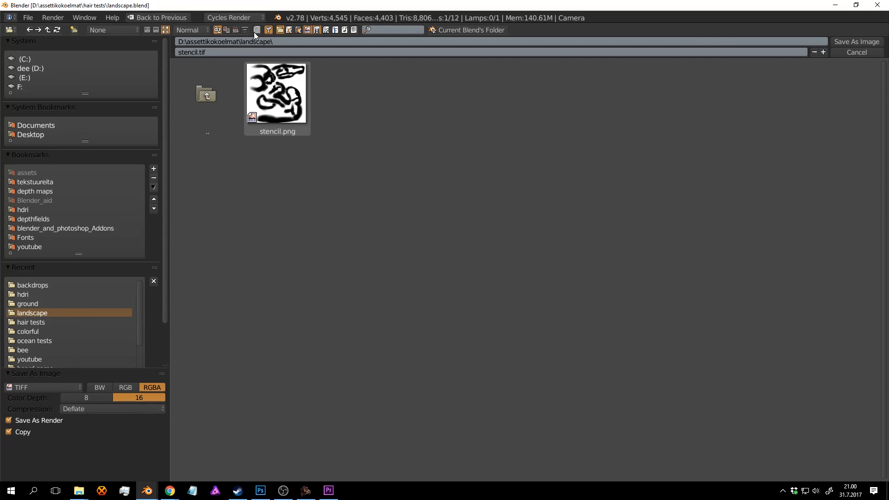
# Save the render as 1.tif in the landscape folder and save the blend file.
pyautogui.click(194, 51)
pyautogui.write('1')
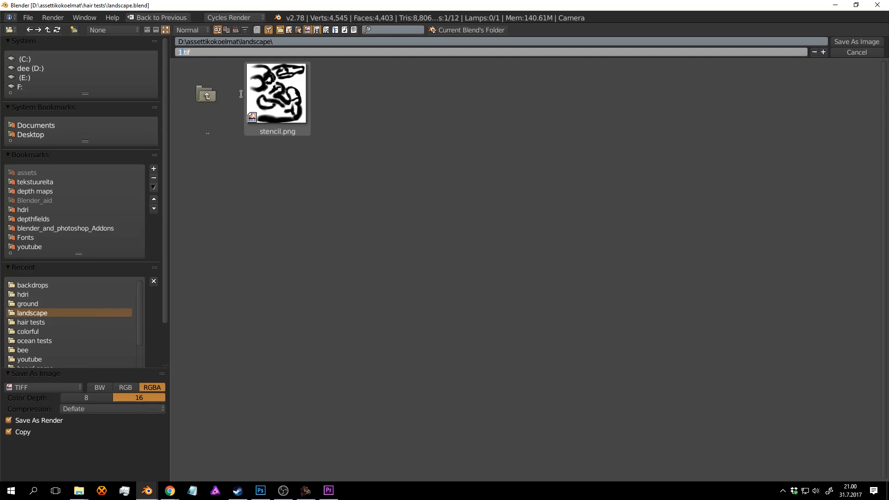
pyautogui.click(388, 229)
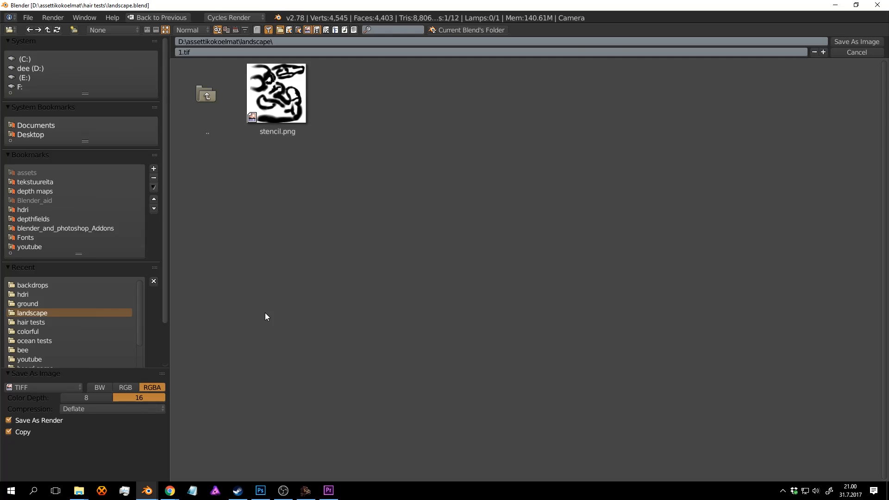
pyautogui.click(847, 42)
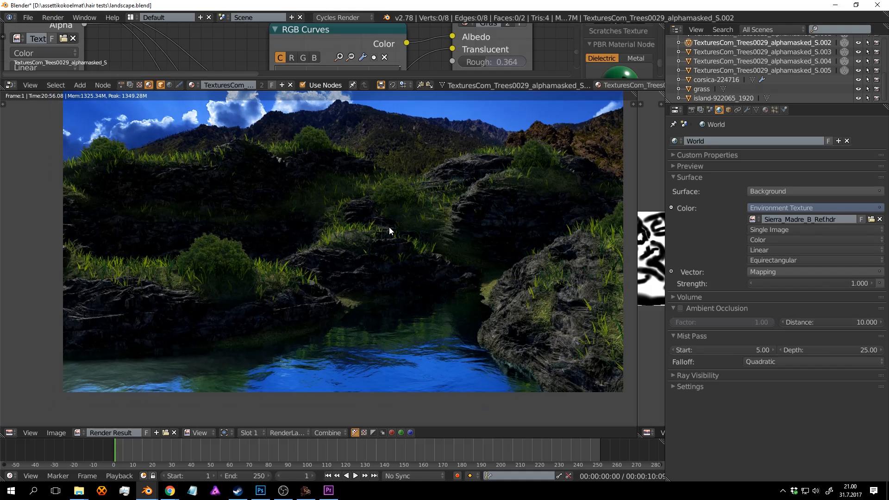
pyautogui.hotkey('ctrl', 's')
pyautogui.click(389, 227)
# Switch the render result to Slot 2, review the render settings, and collapse the Film section.
pyautogui.click(247, 434)
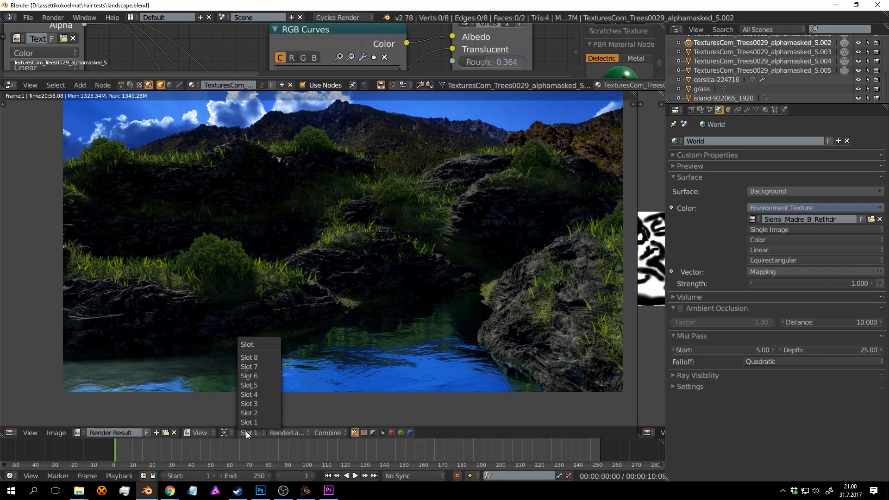
pyautogui.click(261, 413)
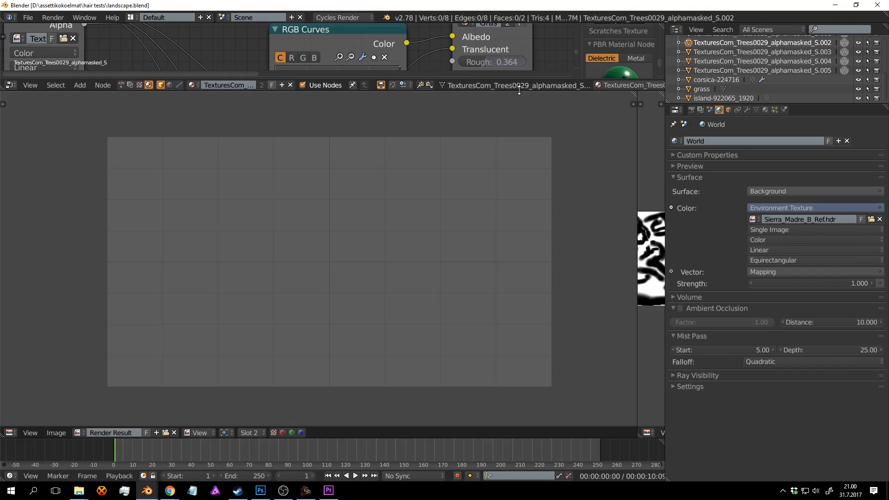
pyautogui.click(692, 110)
pyautogui.scroll(-3, 819, 385)
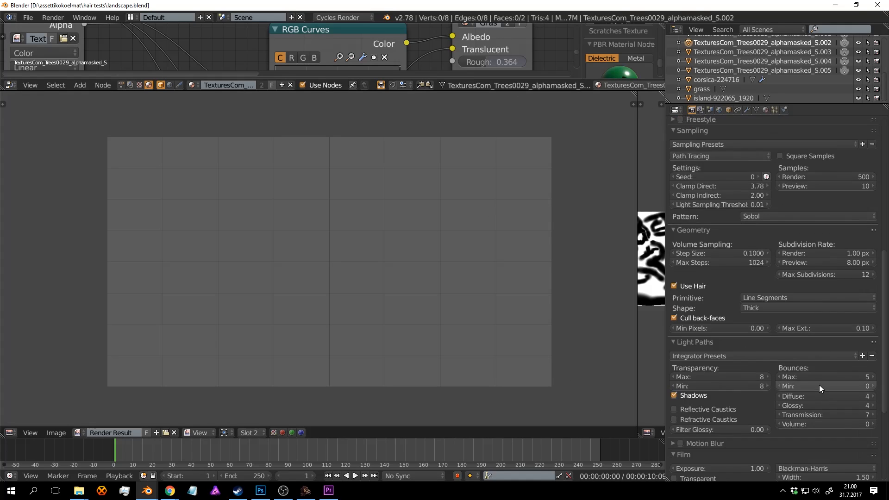
pyautogui.scroll(-8, 857, 274)
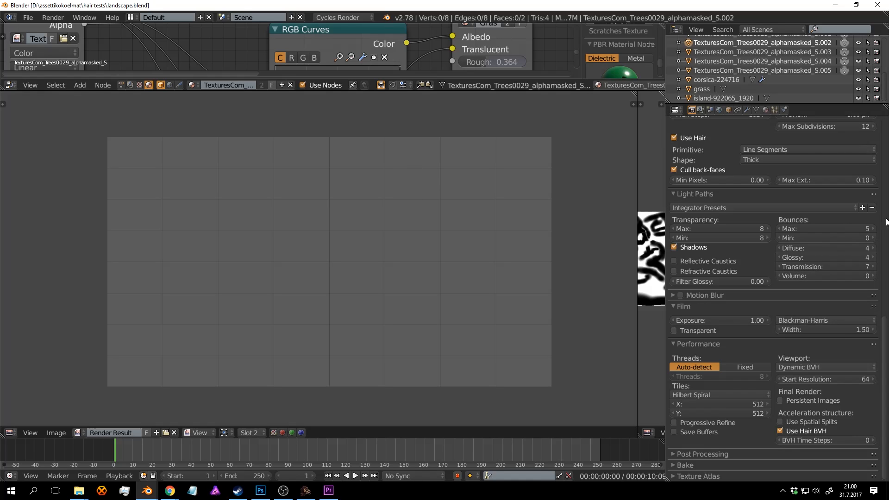
pyautogui.scroll(4, 826, 249)
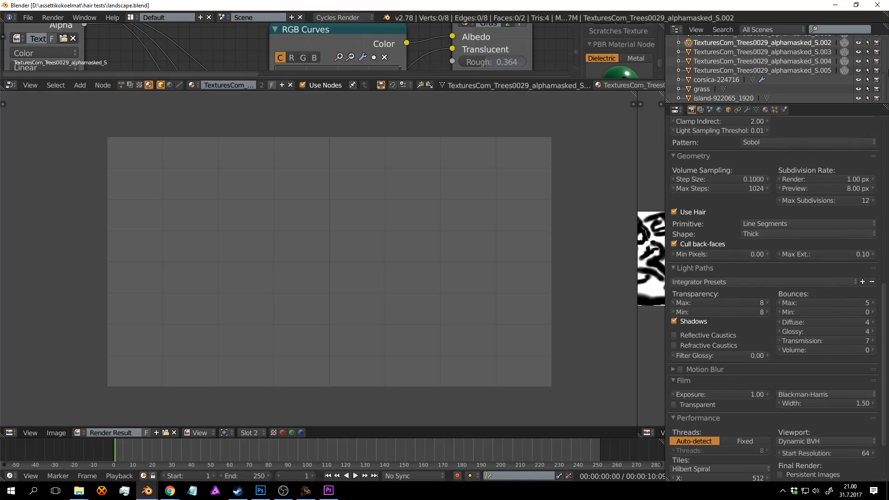
pyautogui.scroll(-4, 767, 227)
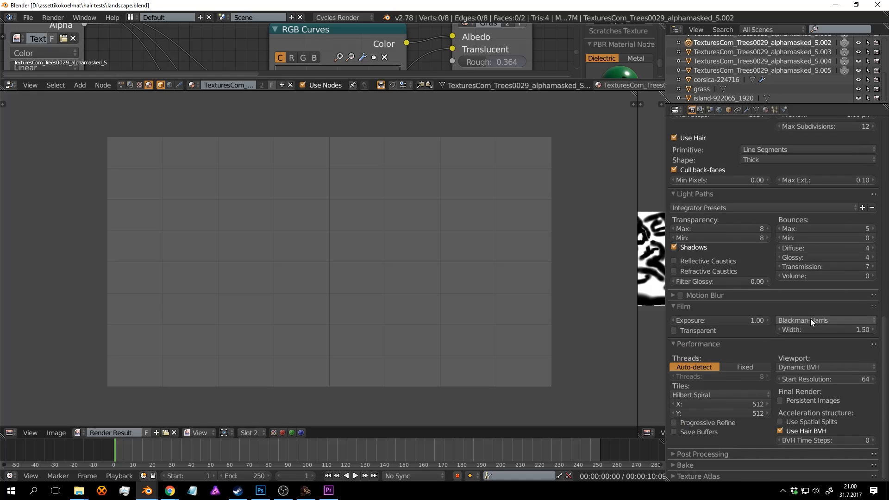
pyautogui.click(674, 306)
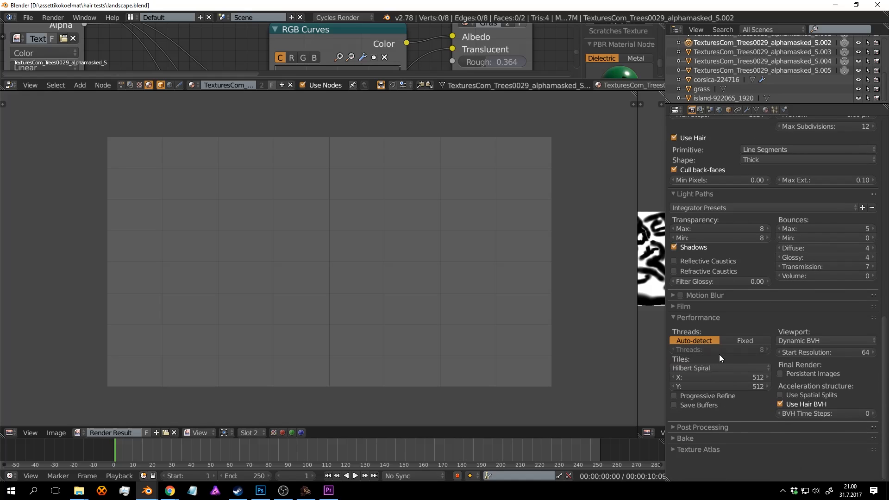
pyautogui.scroll(4, 720, 307)
pyautogui.scroll(10, 708, 298)
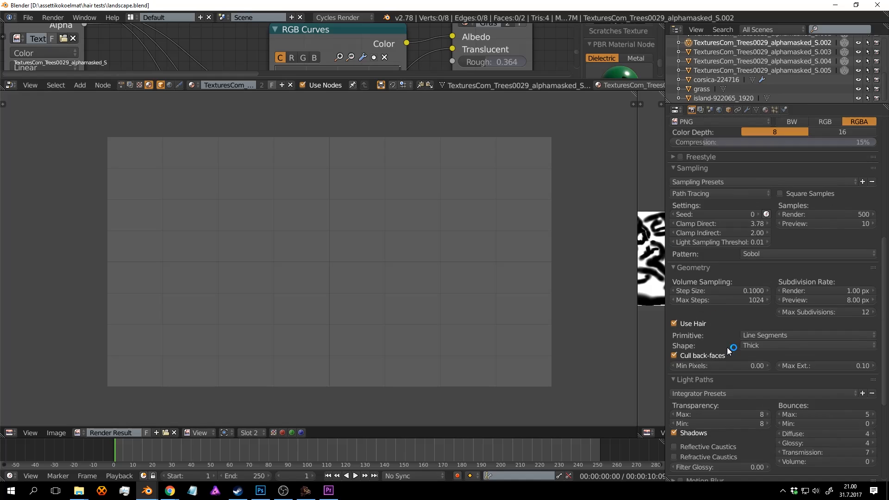
# Set the render samples to 31.
pyautogui.click(860, 307)
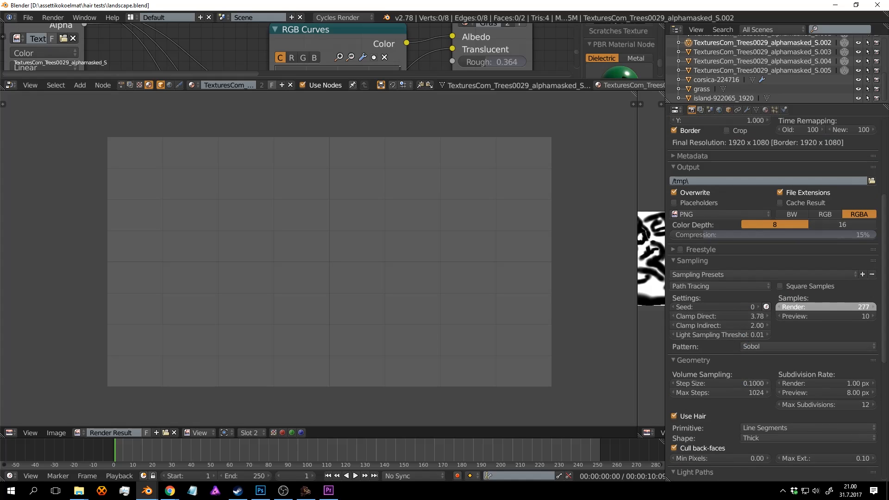
pyautogui.write('1')
pyautogui.press('Return')
pyautogui.click(876, 307)
pyautogui.click(876, 307)
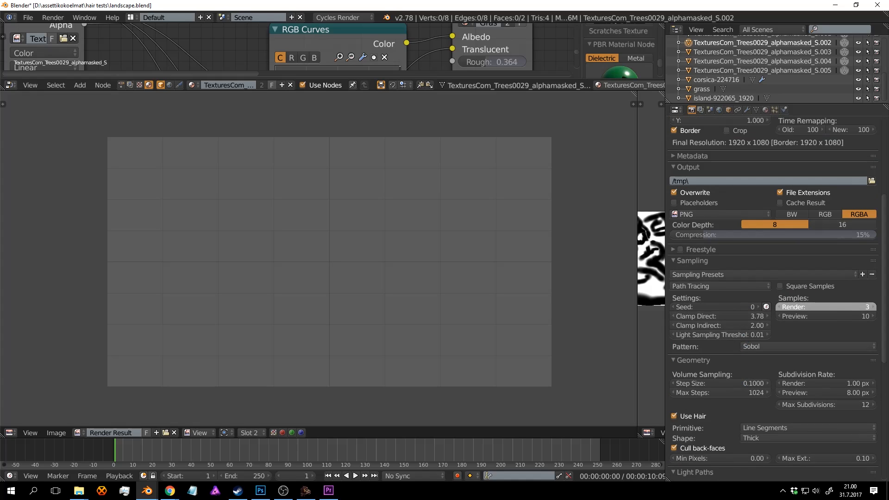
pyautogui.click(876, 307)
pyautogui.click(875, 308)
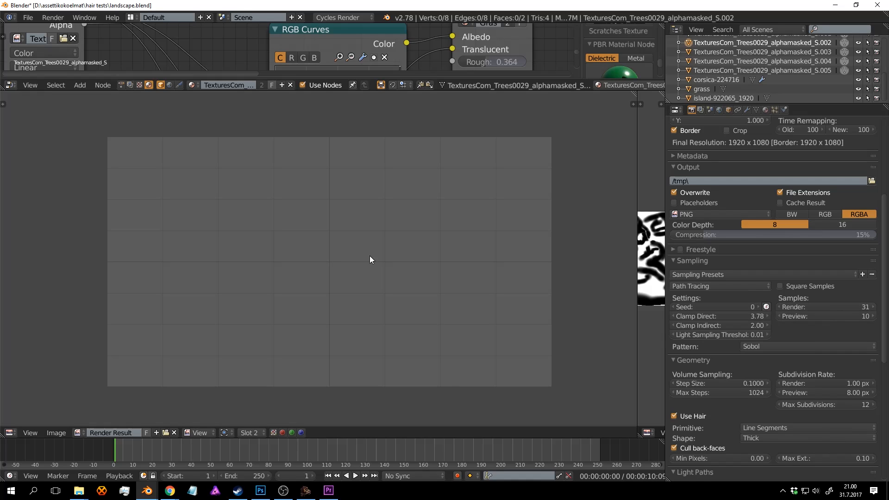
# Save the file and render the scene into Slot 2.
pyautogui.hotkey('ctrl', 's')
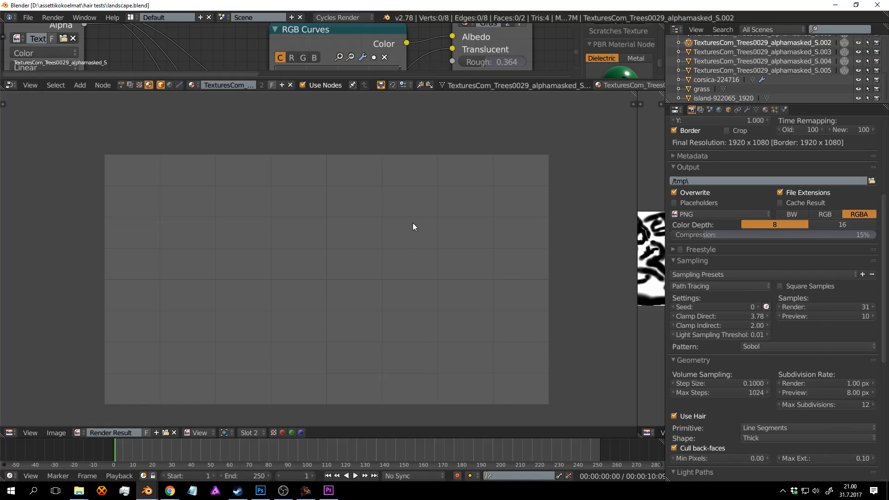
pyautogui.press('F12')
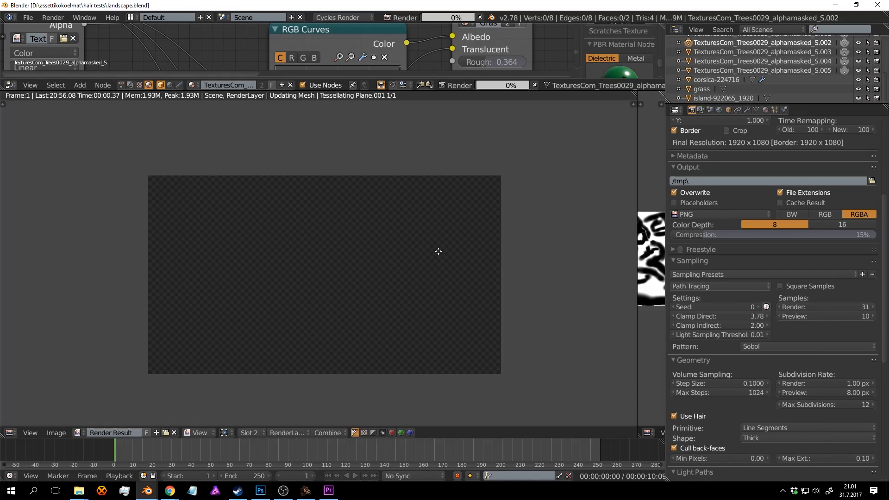
pyautogui.moveTo(439, 252); pyautogui.dragTo(442, 256, button='middle')
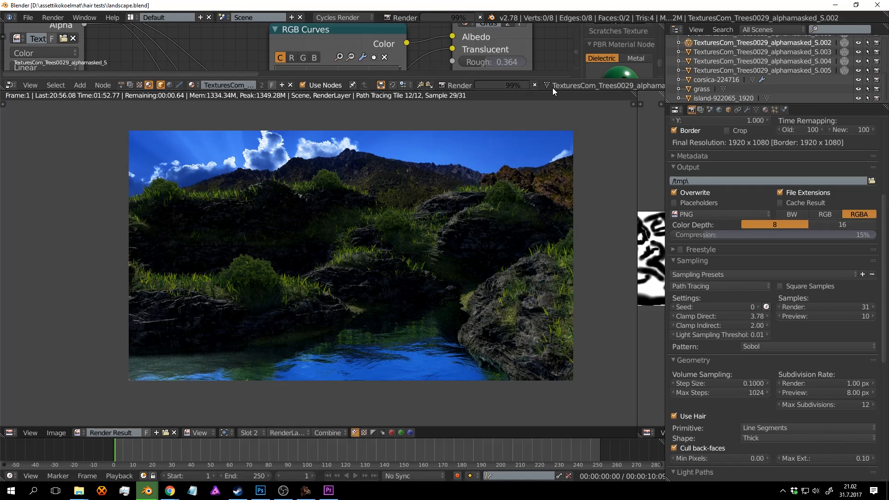
# Enlarge the node editor, enable compositing nodes, and connect the Render Layers Mist output to the Composite image input.
pyautogui.moveTo(548, 150); pyautogui.dragTo(411, 202)
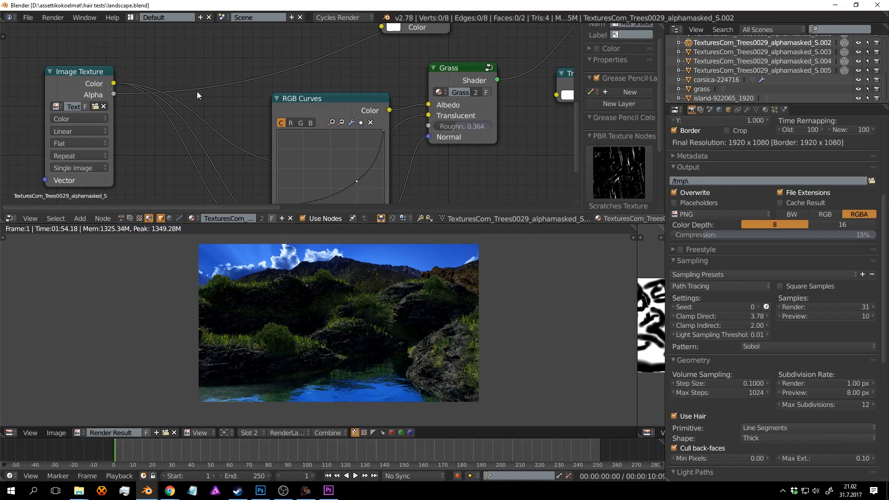
pyautogui.scroll(-1, 133, 199)
pyautogui.click(129, 217)
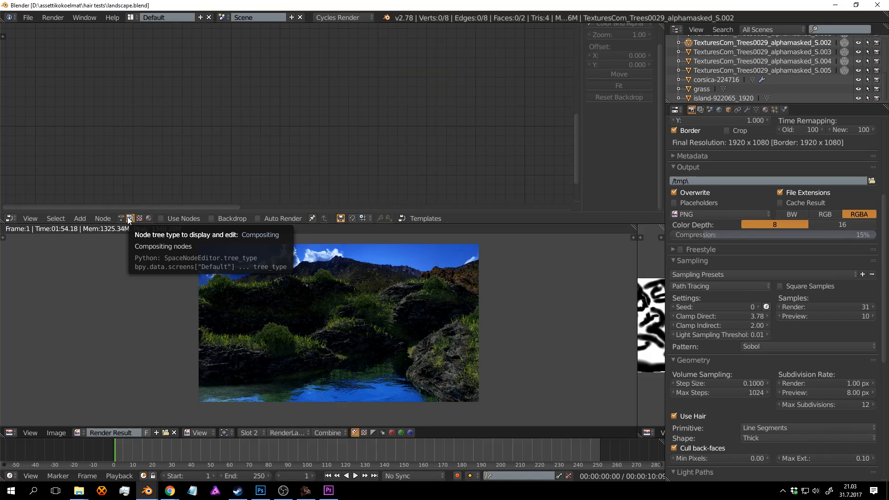
pyautogui.click(161, 219)
pyautogui.moveTo(470, 117); pyautogui.dragTo(257, 112, button='middle')
pyautogui.moveTo(249, 117); pyautogui.dragTo(325, 96)
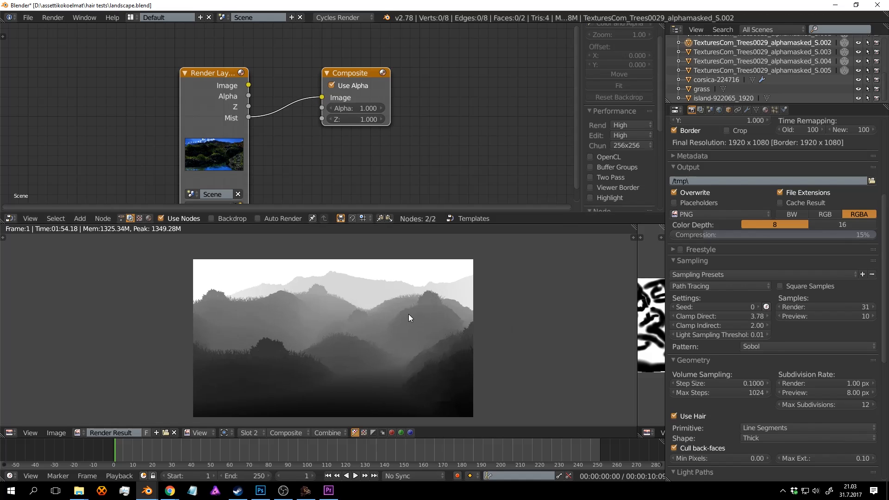
# Save the mist image as mist.tif in the landscape folder, in TIFF format with 16-bit colour depth.
pyautogui.scroll(2, 410, 310)
pyautogui.moveTo(414, 310); pyautogui.dragTo(421, 315, button='middle')
pyautogui.press('F3')
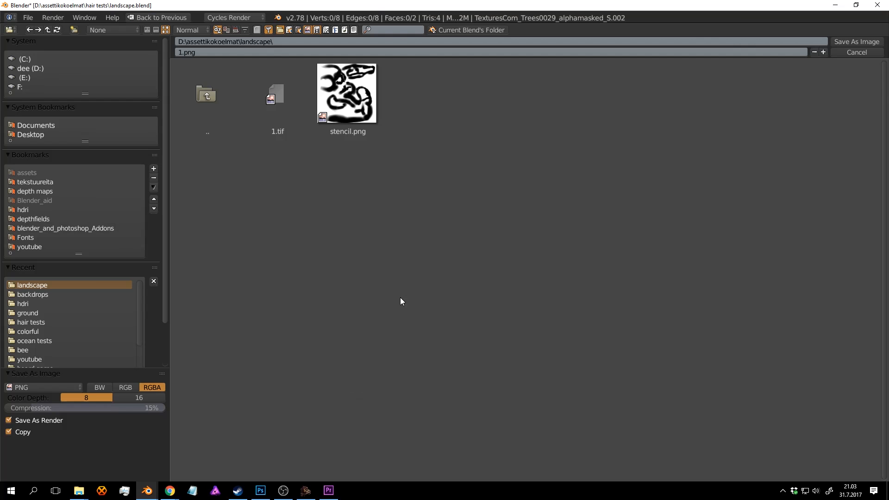
pyautogui.click(180, 52)
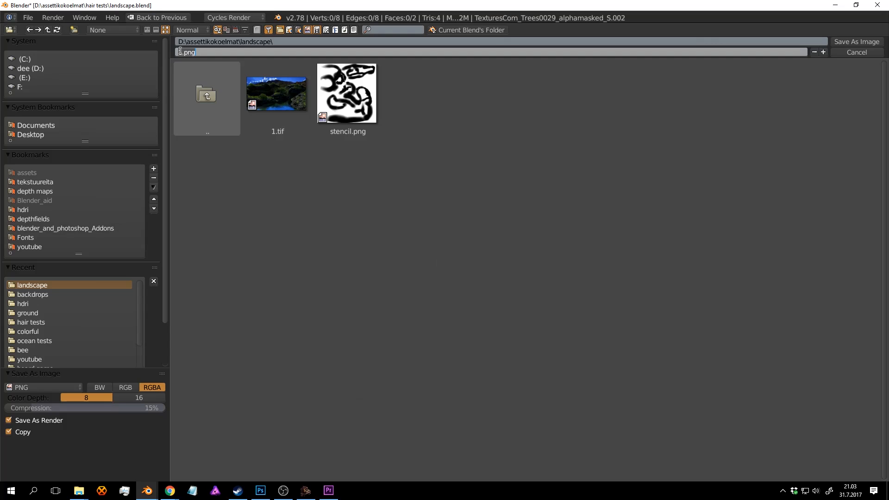
pyautogui.write('mist')
pyautogui.click(143, 398)
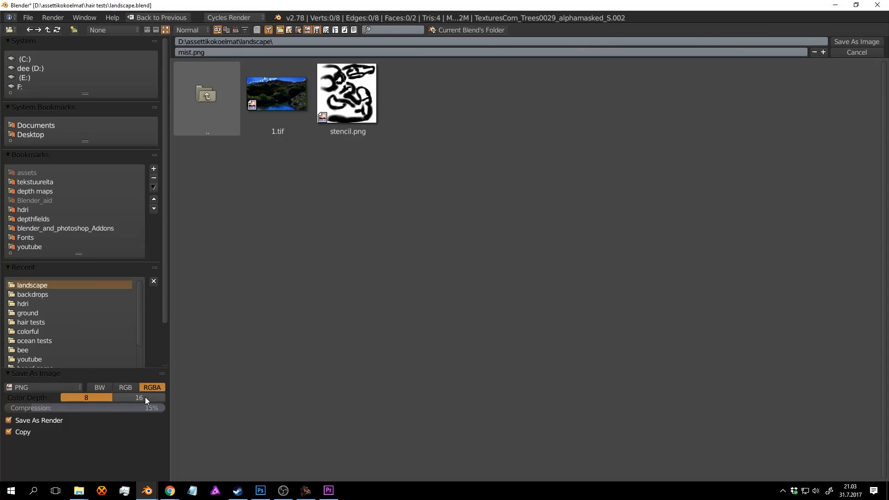
pyautogui.click(144, 398)
pyautogui.click(45, 387)
pyautogui.click(93, 372)
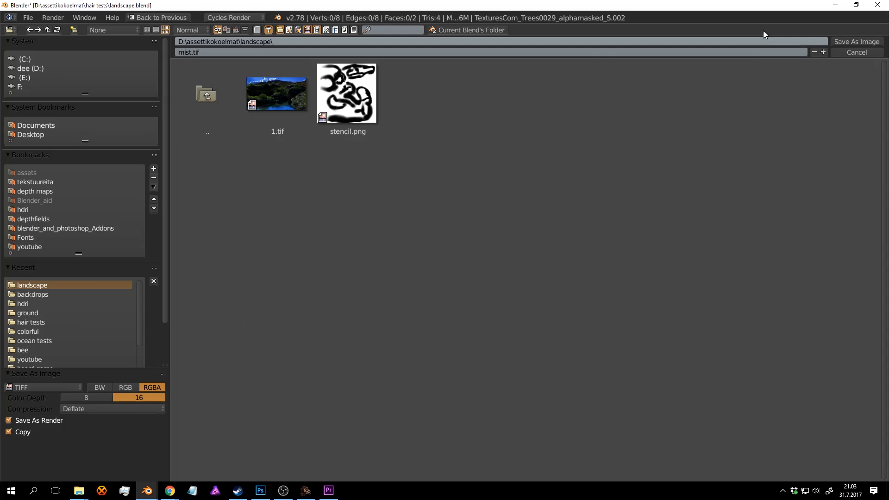
pyautogui.click(850, 42)
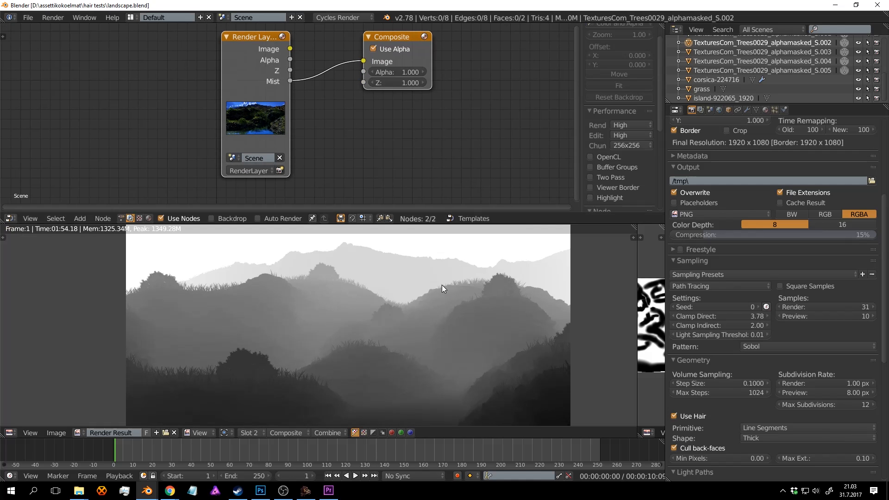
# Switch to Photoshop.
pyautogui.click(260, 490)
pyautogui.scroll(-1, 356, 319)
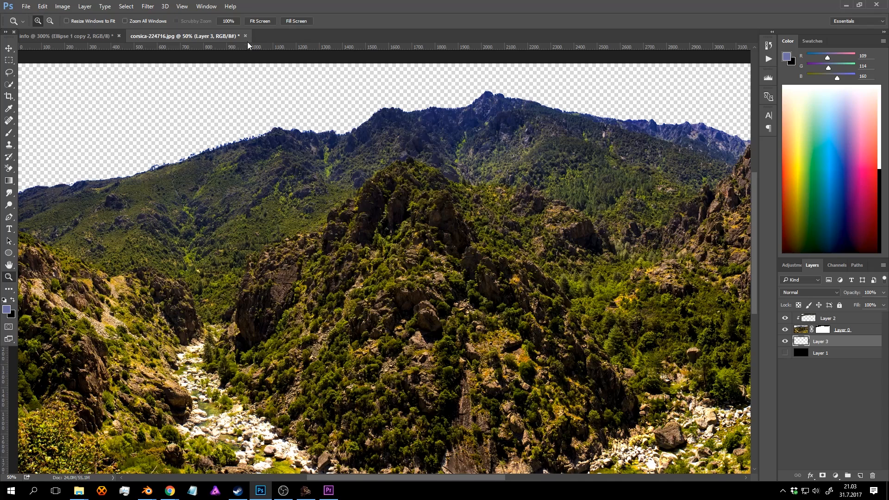
pyautogui.click(26, 6)
pyautogui.click(28, 16)
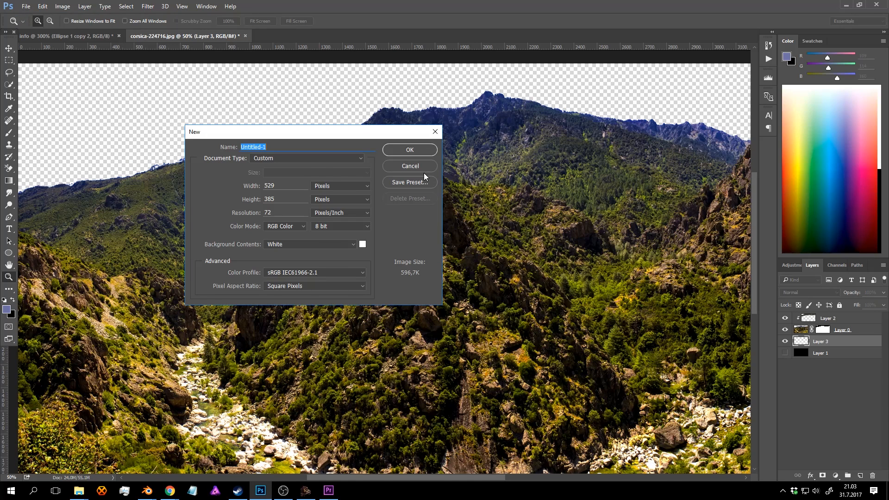
pyautogui.click(411, 166)
# Open the rendered image 1.tif from the D:\assettikokoelmat\landscape folder.
pyautogui.click(26, 7)
pyautogui.click(42, 28)
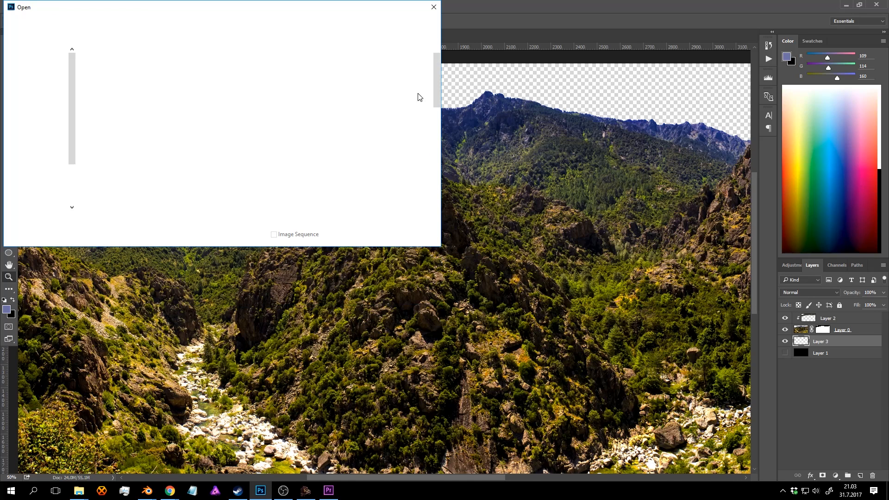
pyautogui.click(305, 22)
pyautogui.write('D:\\assettikokoelmat\\landscape\\')
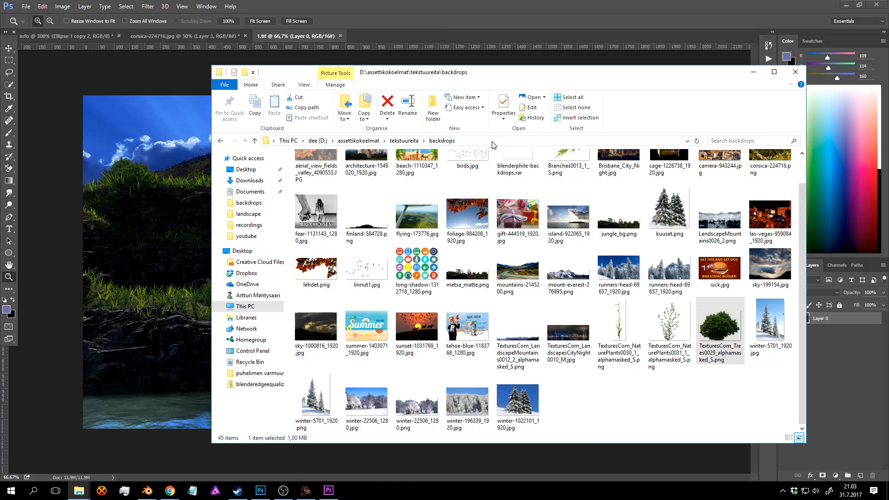
# Place mist.tif from D:\assettikokoelmat\landscape into the 1.tif document as a layer at full canvas size.
pyautogui.click(494, 140)
pyautogui.write('D:\\assettikokoelmat\\landscape\\')
pyautogui.press('Return')
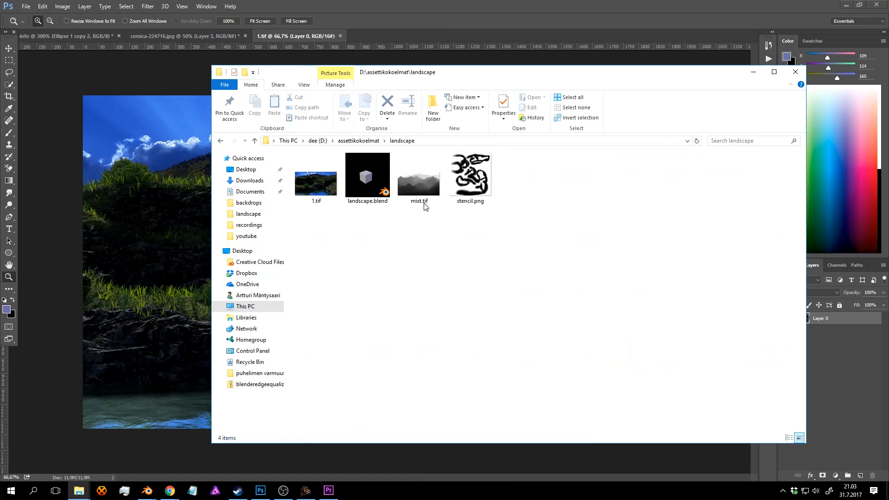
pyautogui.moveTo(424, 206); pyautogui.dragTo(168, 204)
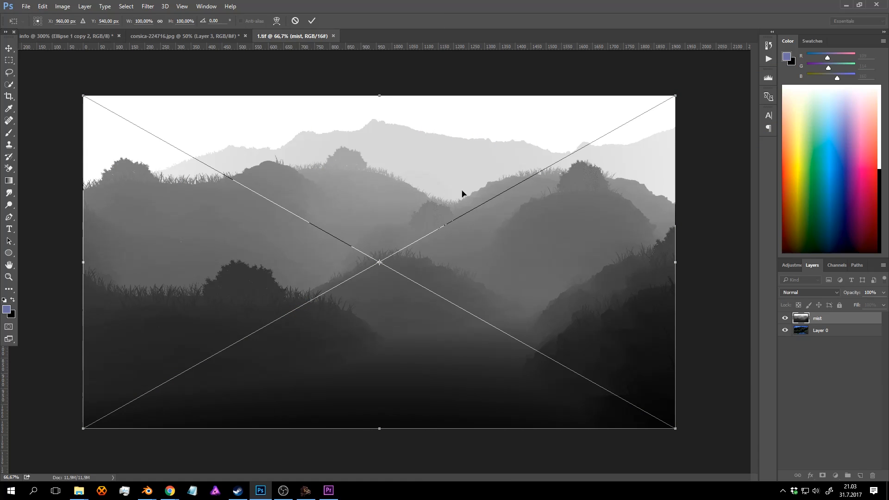
pyautogui.click(313, 22)
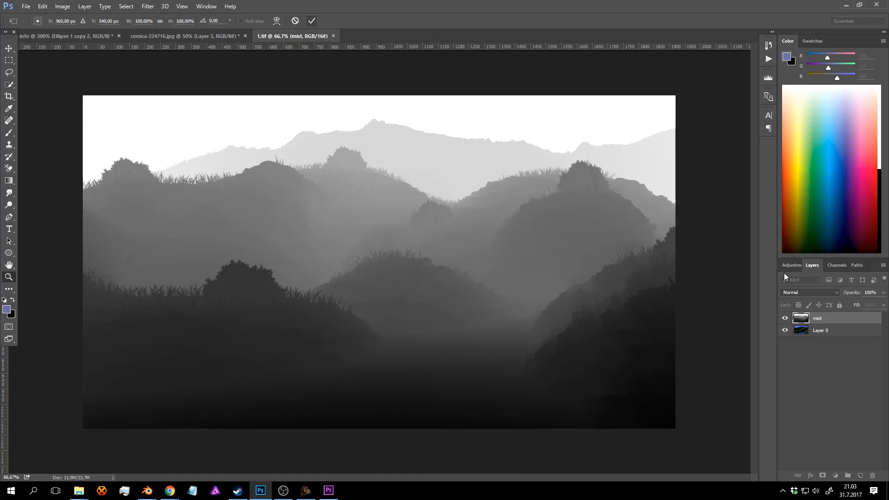
# Set the mist layer's blend mode to Screen and its opacity to 72%.
pyautogui.click(814, 293)
pyautogui.click(806, 352)
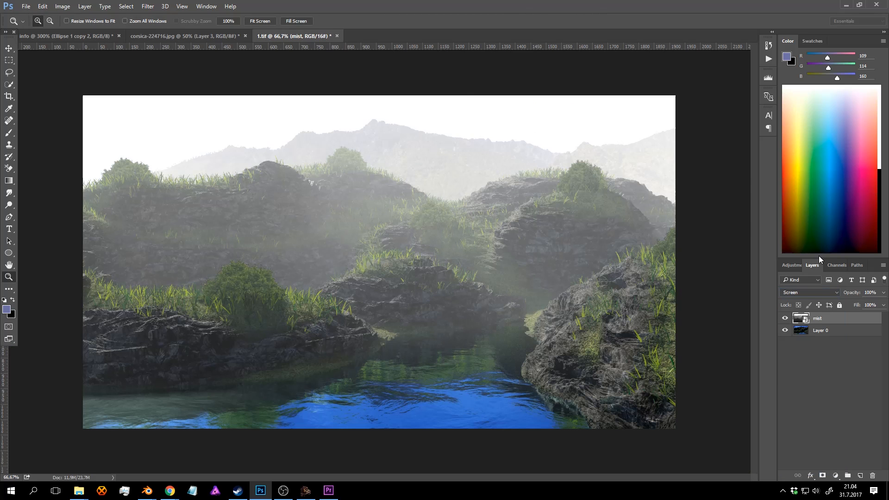
pyautogui.click(885, 305)
pyautogui.moveTo(864, 302)
pyautogui.mouseDown()
pyautogui.moveTo(838, 298)
pyautogui.moveTo(882, 295)
pyautogui.moveTo(856, 294)
pyautogui.mouseUp()
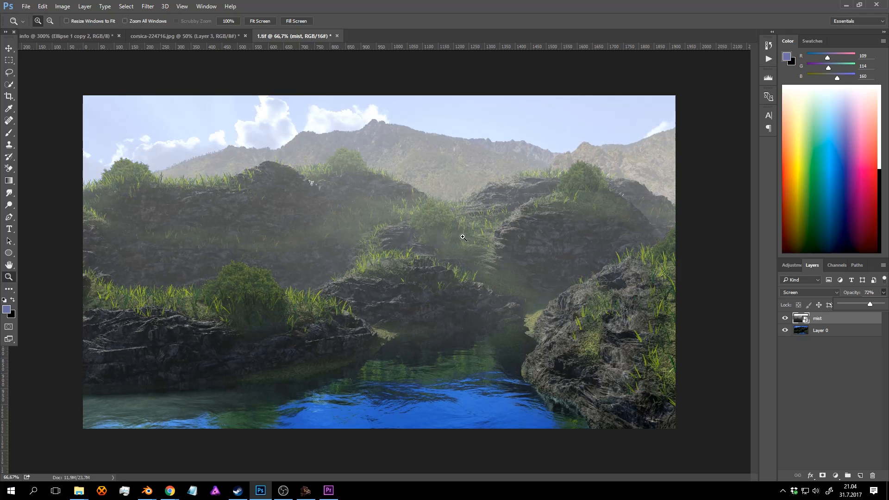
pyautogui.hotkey('ctrl', 'alt', '0')
pyautogui.hotkey('ctrl', '0')
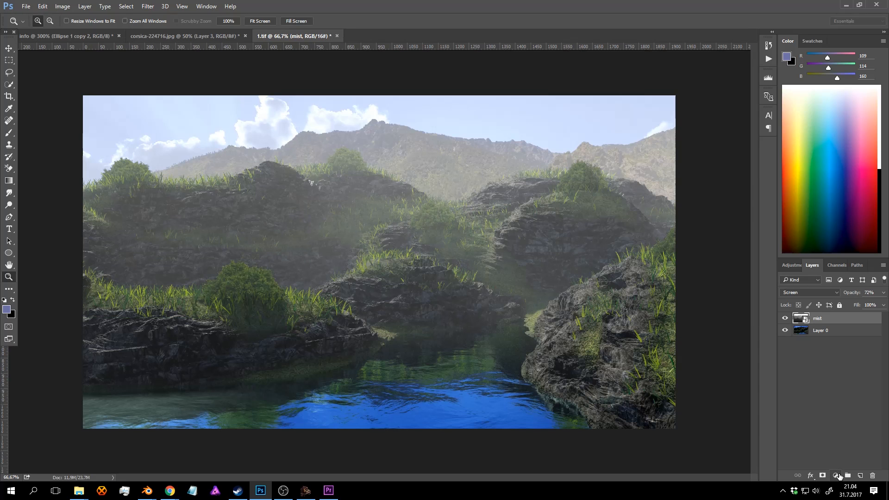
# Add a Curves adjustment layer above the mist layer and clip it to the mist layer.
pyautogui.click(835, 475)
pyautogui.click(823, 328)
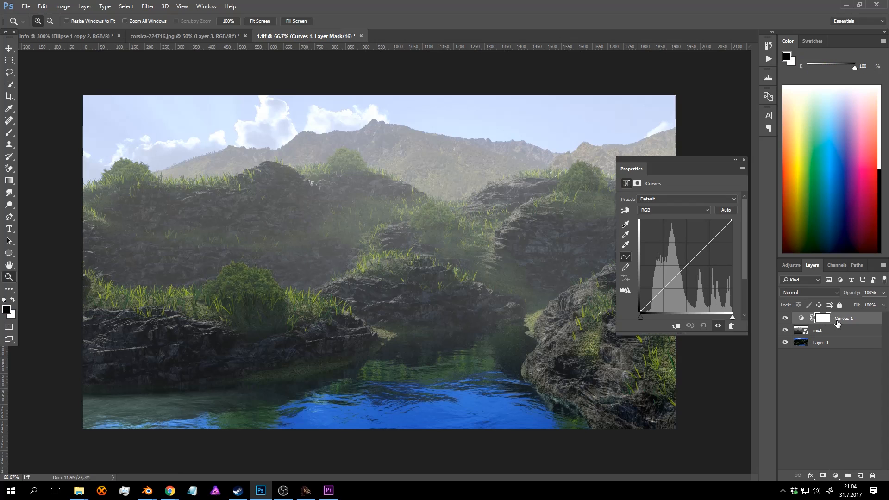
pyautogui.rightClick(850, 320)
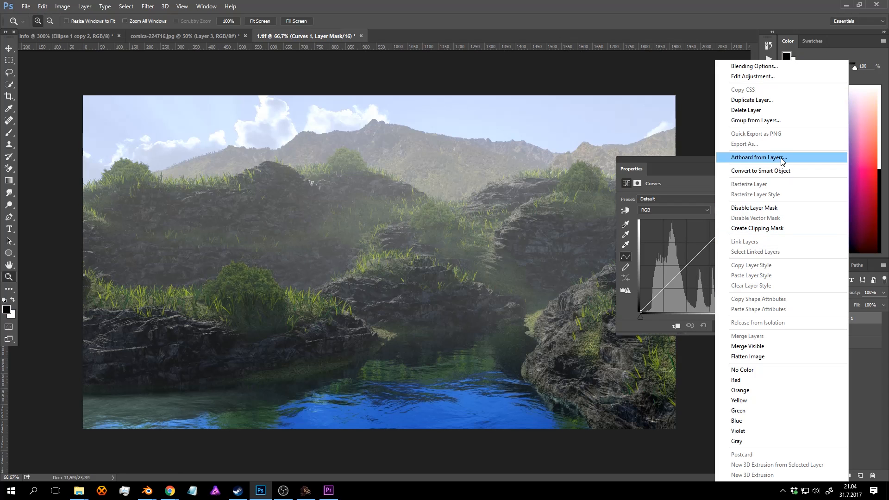
pyautogui.click(769, 228)
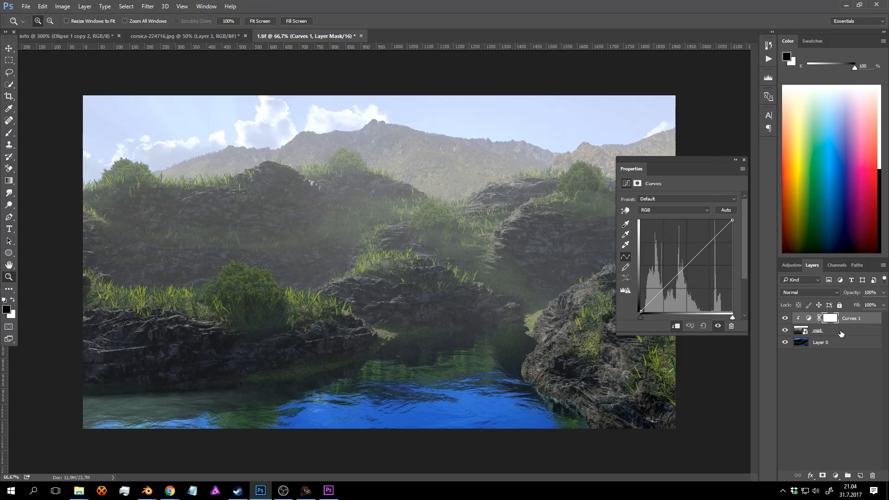
# Shape the mist curve by shifting the black point inward, raising the lower midtones and pulling down the upper midtones.
pyautogui.moveTo(642, 317)
pyautogui.mouseDown()
pyautogui.moveTo(659, 321)
pyautogui.moveTo(644, 319)
pyautogui.moveTo(652, 318)
pyautogui.mouseUp()
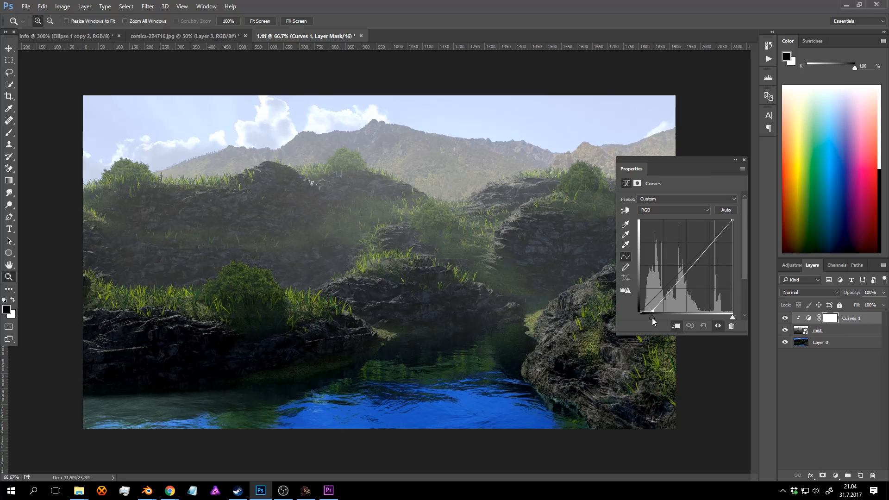
pyautogui.moveTo(732, 317)
pyautogui.mouseDown()
pyautogui.moveTo(724, 316)
pyautogui.moveTo(747, 316)
pyautogui.mouseUp()
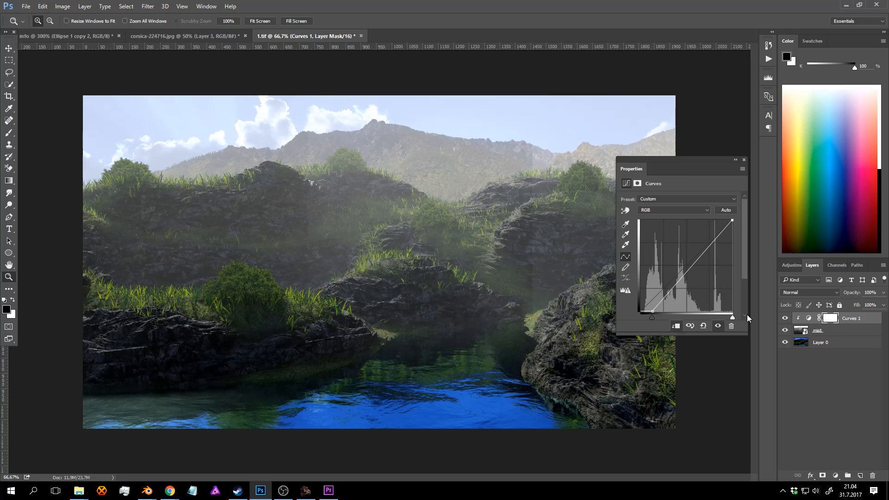
pyautogui.moveTo(695, 261); pyautogui.dragTo(670, 276)
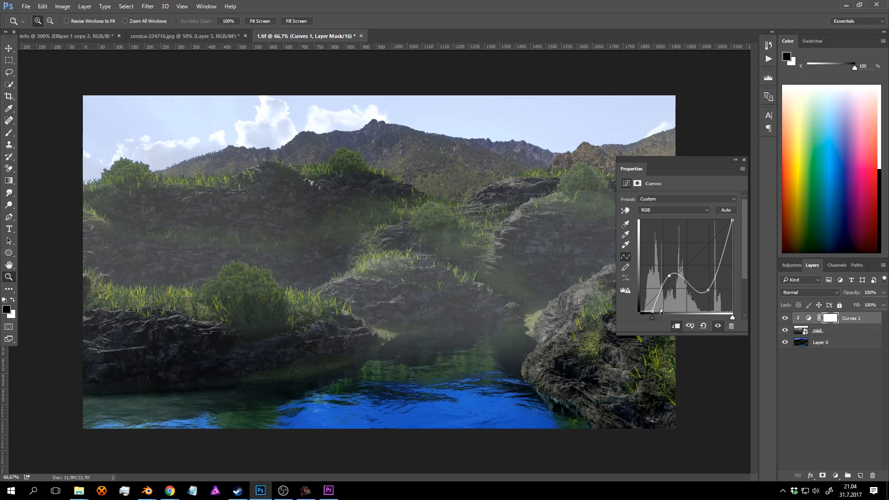
pyautogui.moveTo(652, 311); pyautogui.dragTo(646, 311)
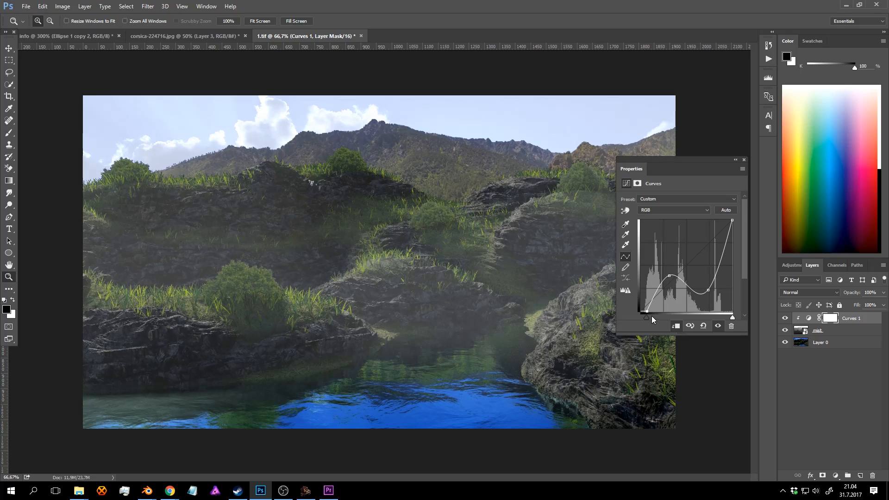
# Refine the mist curve with extra points steepening the highlights, lower the shadow hump, and return the black point to the corner.
pyautogui.moveTo(669, 282); pyautogui.dragTo(720, 250)
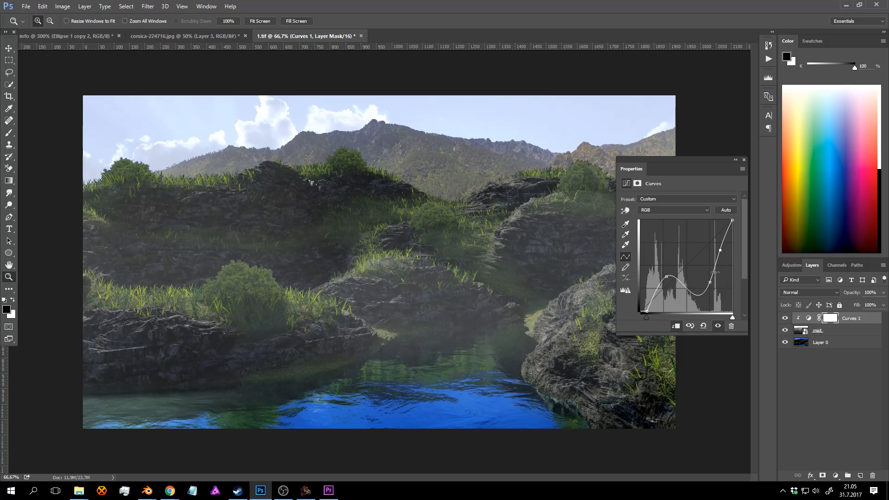
pyautogui.moveTo(710, 282); pyautogui.dragTo(710, 289)
pyautogui.moveTo(720, 248); pyautogui.dragTo(722, 243)
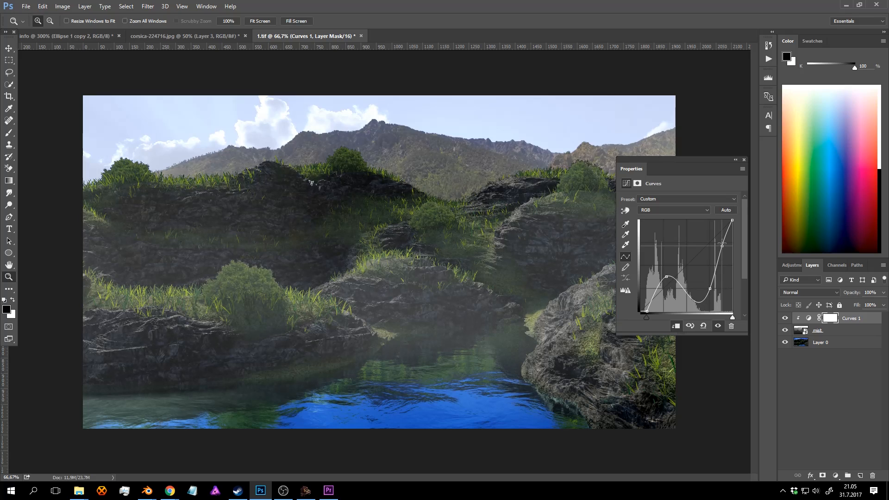
pyautogui.click(704, 298)
pyautogui.moveTo(703, 298); pyautogui.dragTo(705, 297)
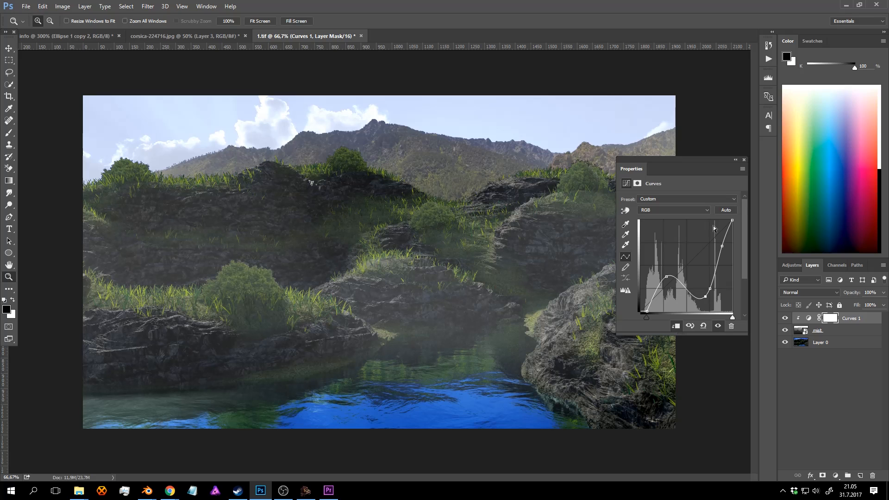
pyautogui.moveTo(666, 276); pyautogui.dragTo(673, 290)
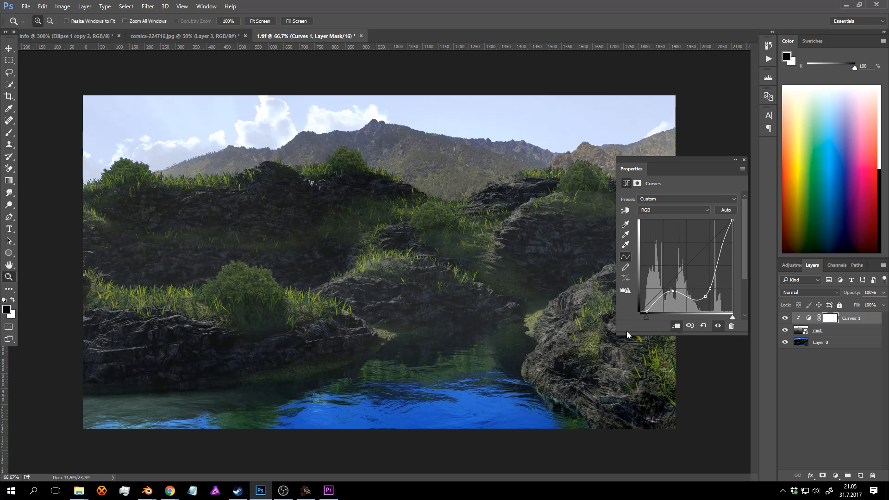
pyautogui.moveTo(646, 312); pyautogui.dragTo(624, 312)
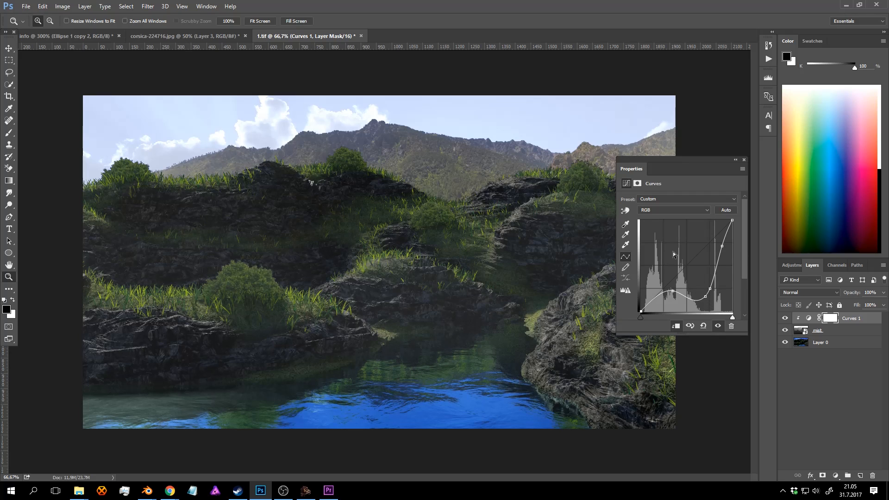
pyautogui.click(744, 160)
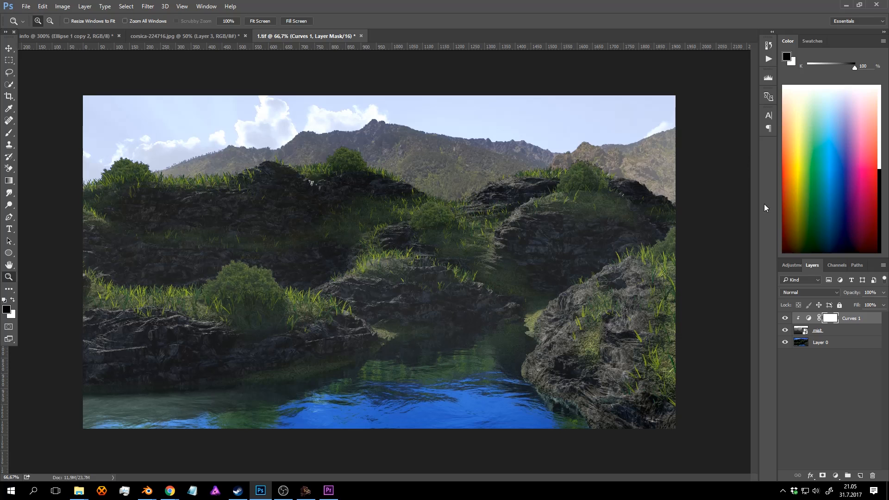
# Toggle the visibility of the Curves and mist layers to compare the image with and without the fog.
pyautogui.click(786, 319)
pyautogui.click(786, 318)
pyautogui.click(787, 319)
pyautogui.click(786, 318)
pyautogui.click(786, 330)
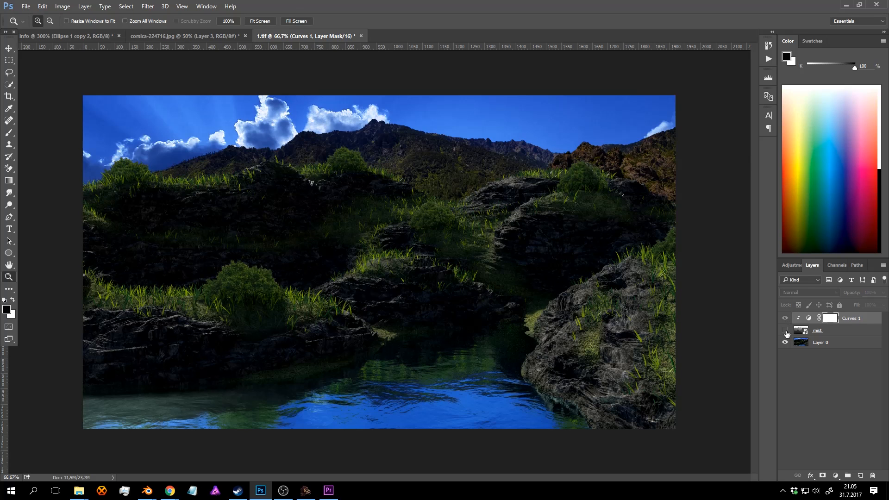
pyautogui.click(786, 331)
pyautogui.click(786, 330)
pyautogui.click(786, 331)
pyautogui.click(423, 200)
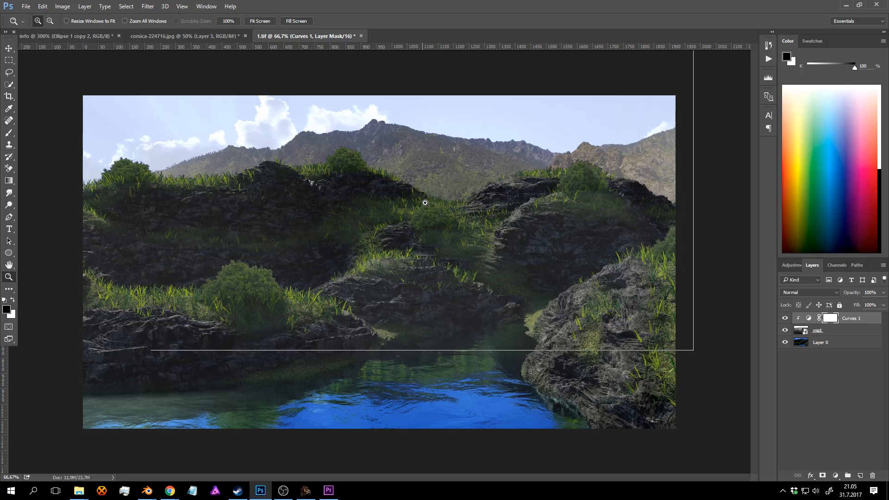
pyautogui.keyDown('alt'); pyautogui.click(502, 208); pyautogui.keyUp('alt')
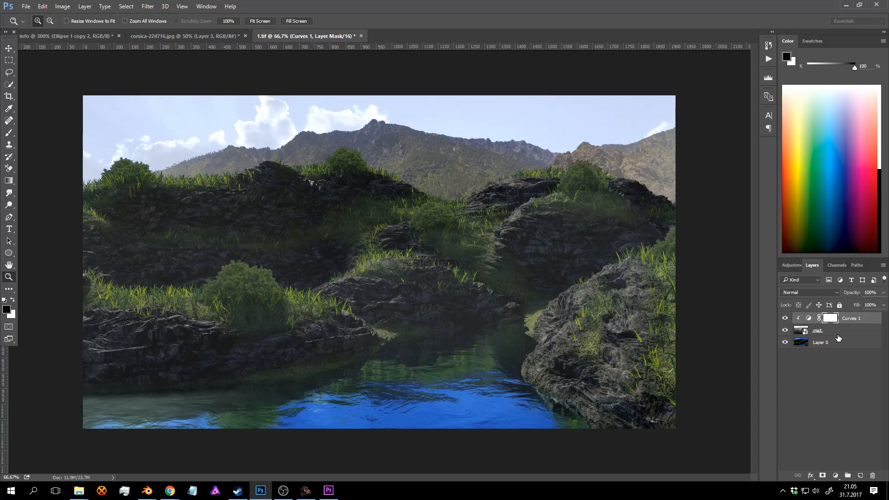
# Select the whole canvas, copy the merged image, and paste it as a new layer on top.
pyautogui.hotkey('ctrl', 'a')
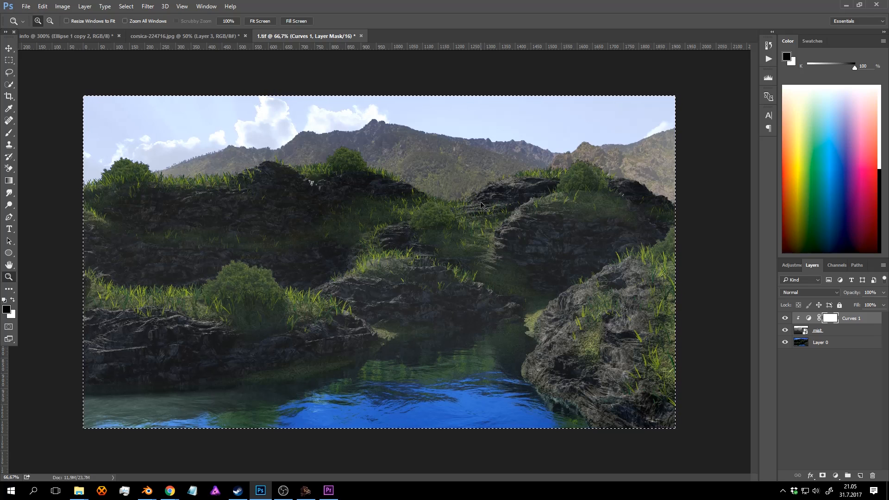
pyautogui.hotkey('ctrl', 'v')
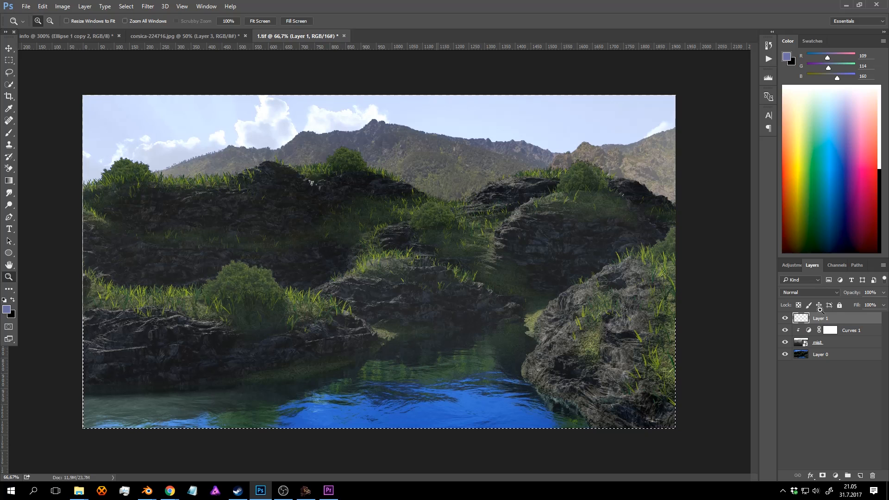
pyautogui.click(434, 197)
pyautogui.keyDown('alt'); pyautogui.click(423, 216); pyautogui.keyUp('alt')
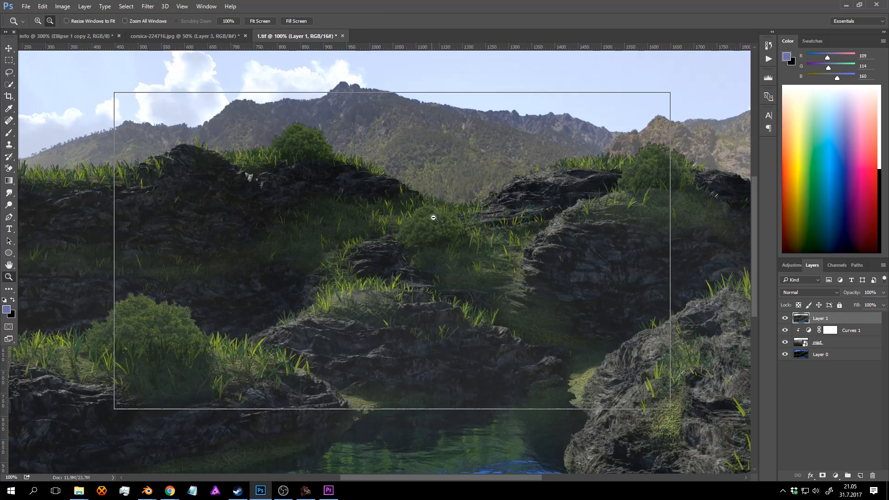
# Open the Camera Raw Filter on the merged layer, apply auto tone, and set exposure +0.65, temperature +10 and tint +17.
pyautogui.click(148, 6)
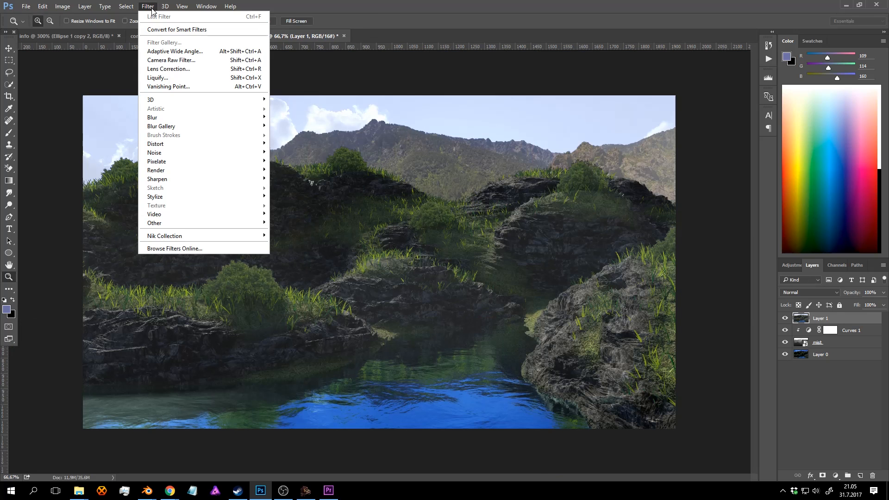
pyautogui.click(174, 63)
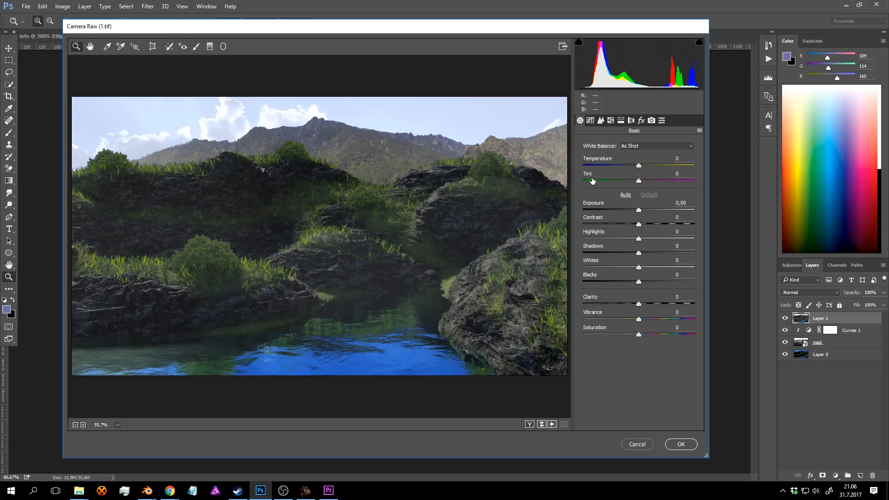
pyautogui.click(625, 195)
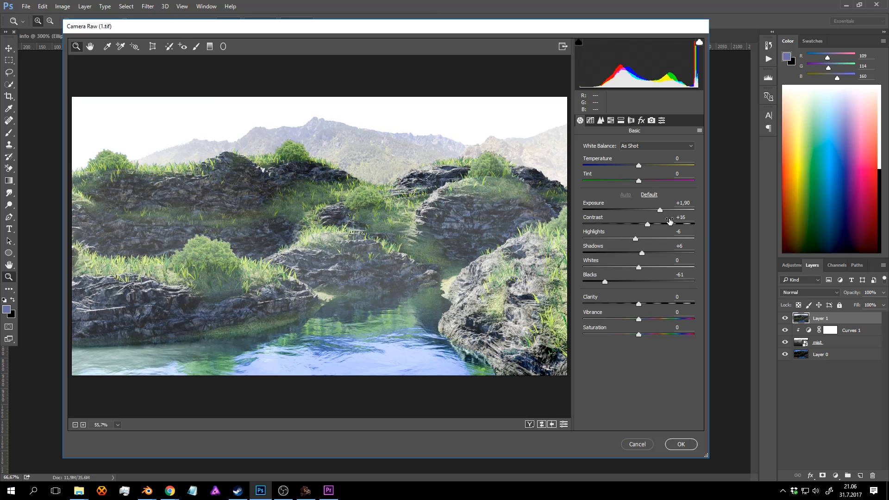
pyautogui.moveTo(660, 209); pyautogui.dragTo(647, 209)
pyautogui.moveTo(639, 166); pyautogui.dragTo(643, 166)
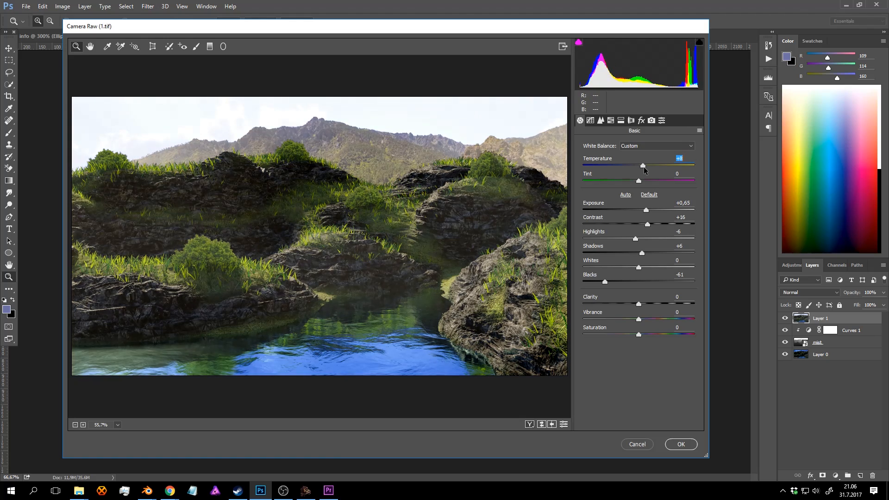
pyautogui.moveTo(644, 169)
pyautogui.mouseDown()
pyautogui.moveTo(651, 181)
pyautogui.moveTo(636, 165)
pyautogui.moveTo(644, 166)
pyautogui.mouseUp()
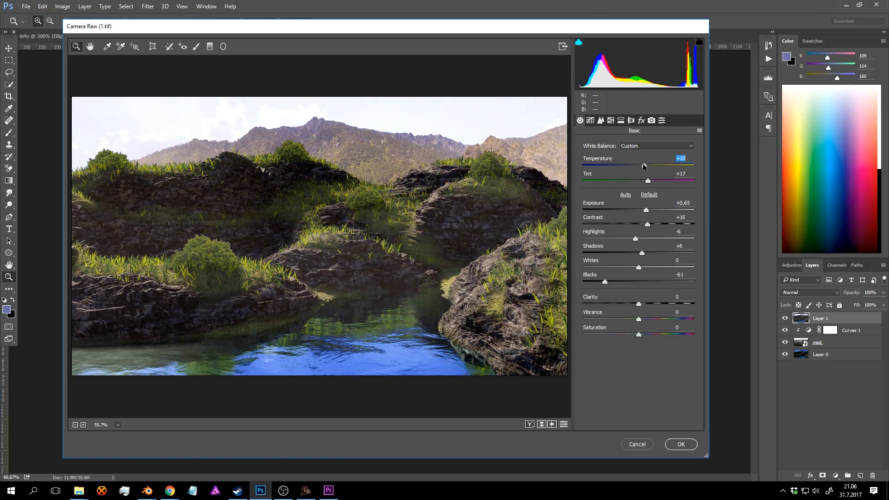
# Set clarity to +14, vibrance to +22, saturation to +8, and both whites and blacks to -43.
pyautogui.moveTo(638, 304); pyautogui.dragTo(647, 304)
pyautogui.moveTo(646, 210)
pyautogui.mouseDown()
pyautogui.moveTo(636, 210)
pyautogui.moveTo(645, 210)
pyautogui.mouseUp()
pyautogui.moveTo(639, 319)
pyautogui.mouseDown()
pyautogui.moveTo(663, 320)
pyautogui.moveTo(640, 328)
pyautogui.moveTo(649, 321)
pyautogui.mouseUp()
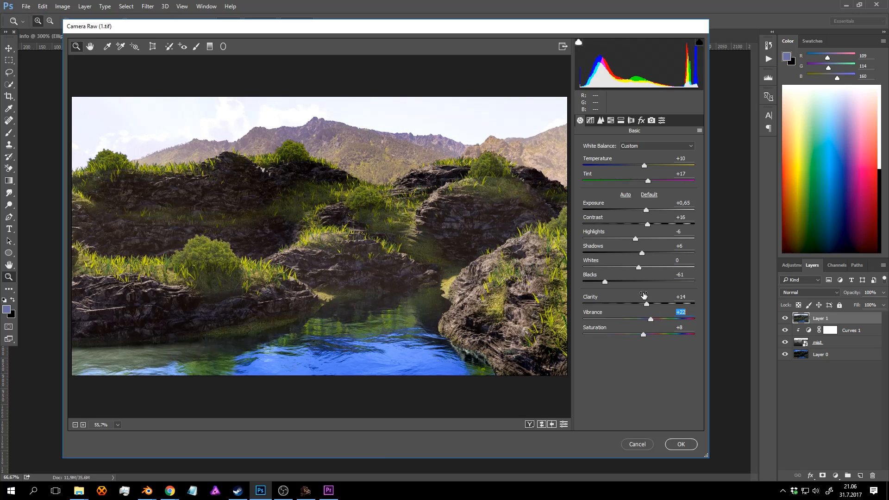
pyautogui.moveTo(643, 267); pyautogui.dragTo(614, 282)
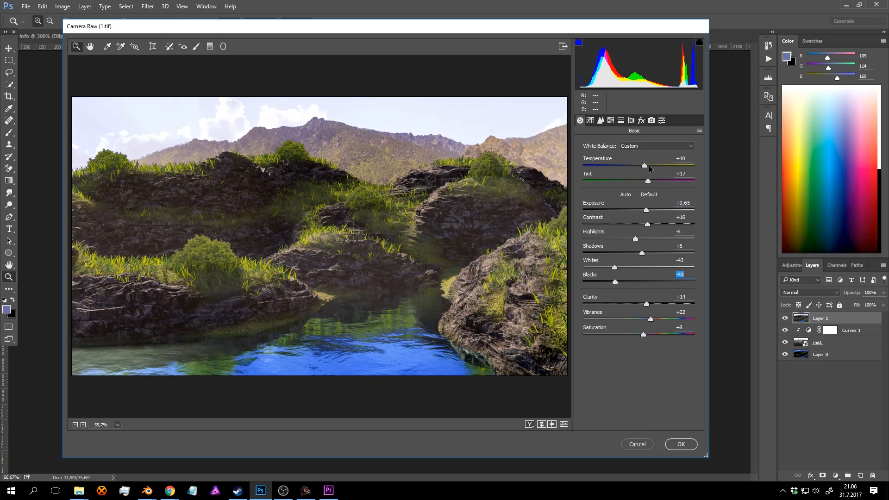
# Fine-tune the Camera Raw settings to temperature +13, highlights -63 and whites -26.
pyautogui.moveTo(646, 167); pyautogui.dragTo(647, 167)
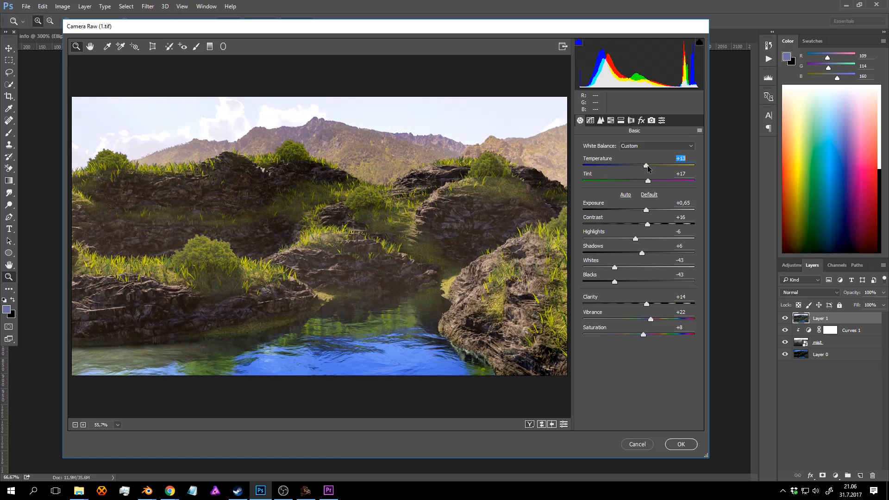
pyautogui.moveTo(634, 238); pyautogui.dragTo(607, 236)
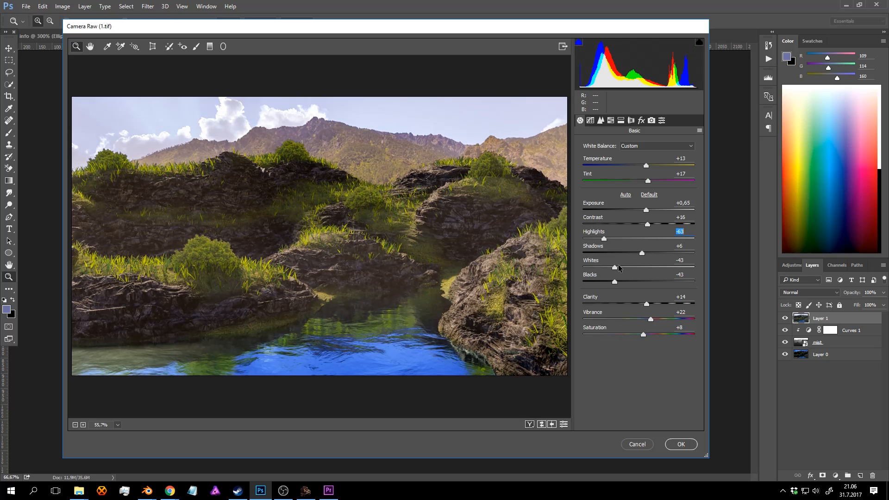
pyautogui.moveTo(614, 267)
pyautogui.mouseDown()
pyautogui.moveTo(642, 267)
pyautogui.moveTo(624, 265)
pyautogui.mouseUp()
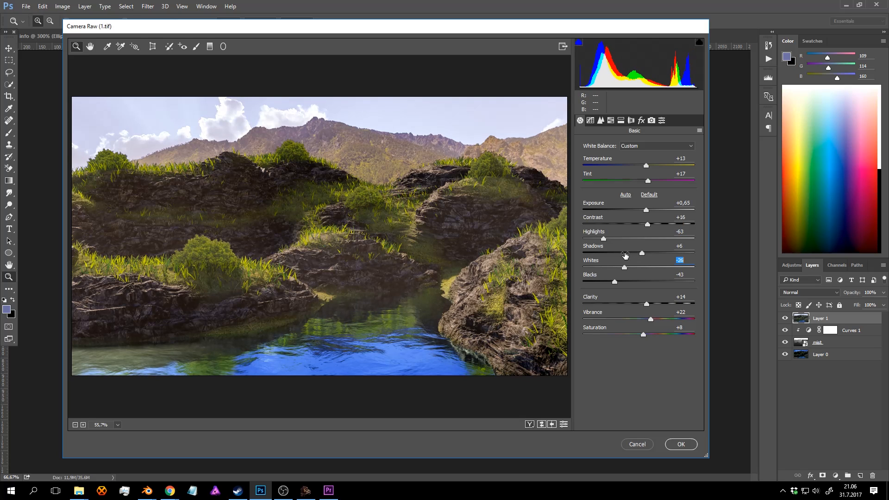
# In Split Toning, set the highlights to hue 48 and saturation 25, and the shadows to hue 275 and saturation 11.
pyautogui.click(600, 121)
pyautogui.click(611, 121)
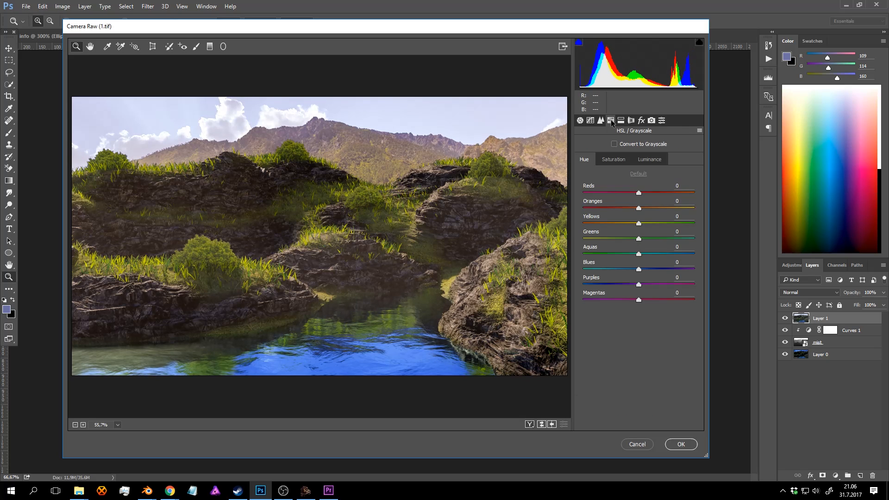
pyautogui.click(621, 121)
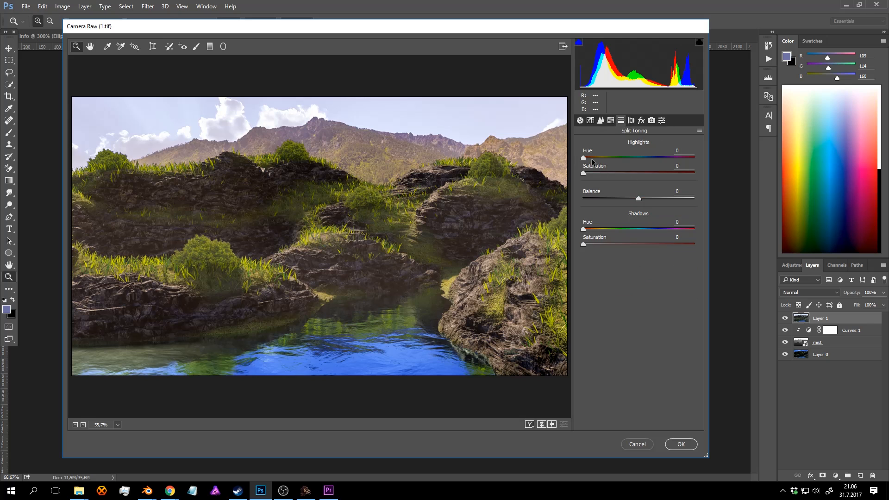
pyautogui.moveTo(592, 158)
pyautogui.mouseDown()
pyautogui.moveTo(602, 157)
pyautogui.moveTo(599, 174)
pyautogui.moveTo(622, 173)
pyautogui.moveTo(597, 158)
pyautogui.mouseUp()
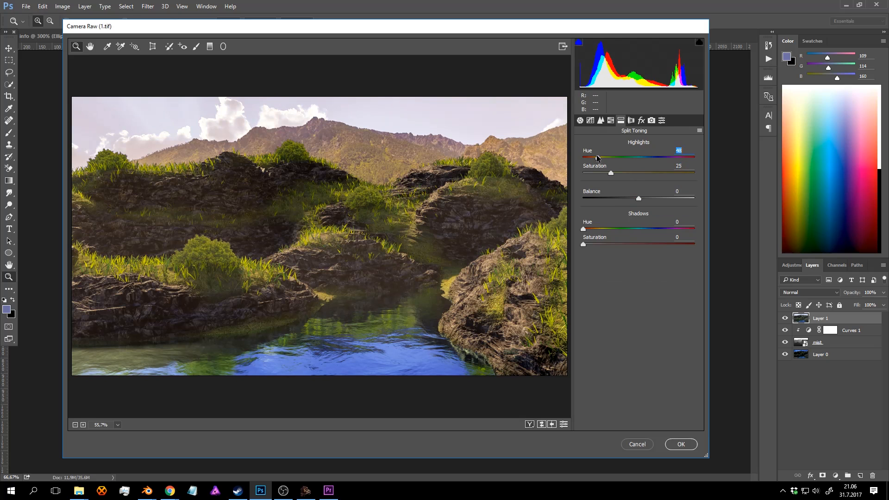
pyautogui.moveTo(583, 229); pyautogui.dragTo(670, 227)
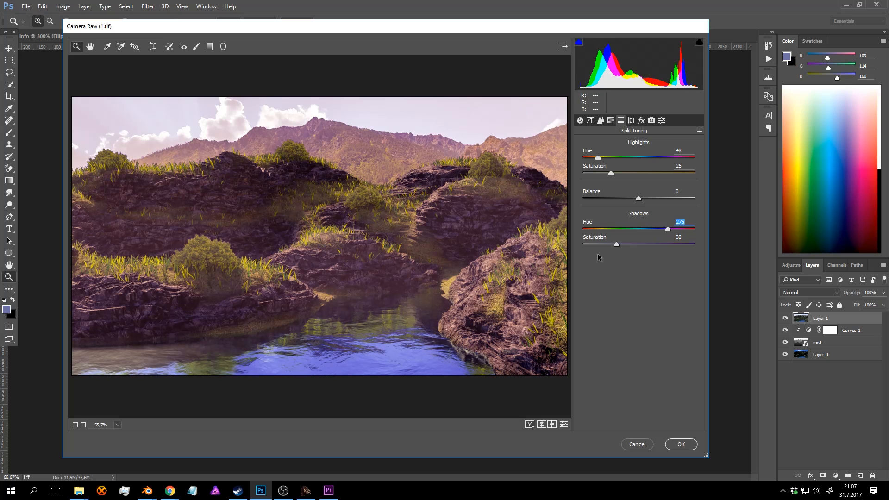
pyautogui.moveTo(616, 244); pyautogui.dragTo(587, 244)
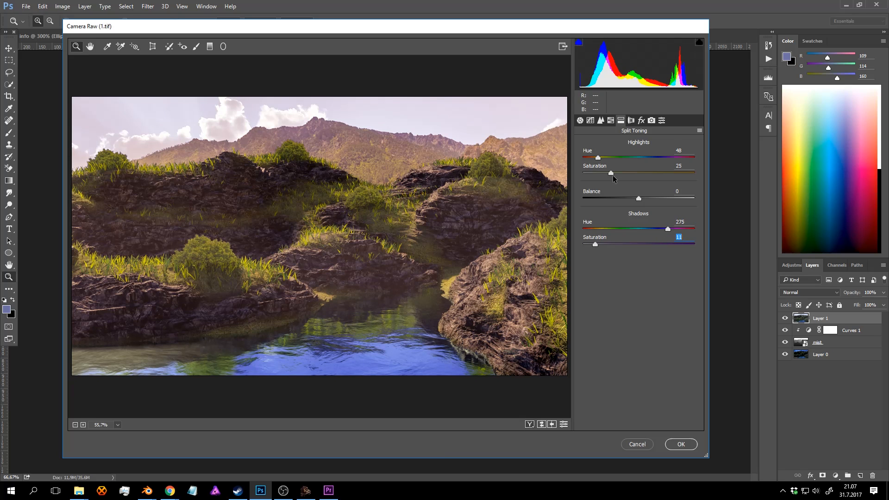
# Refine the split toning highlights to hue 35 and saturation 12, and apply the Camera Raw filter.
pyautogui.moveTo(612, 173); pyautogui.dragTo(645, 172)
pyautogui.moveTo(598, 157); pyautogui.dragTo(593, 156)
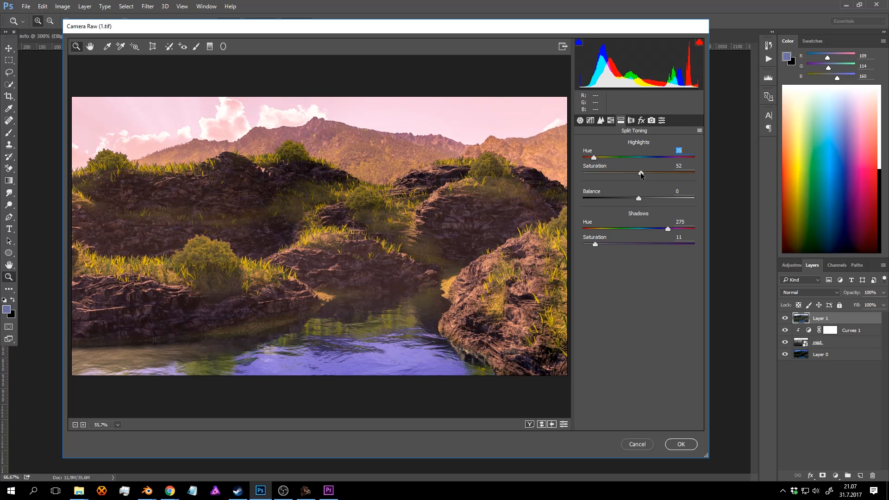
pyautogui.moveTo(641, 172); pyautogui.dragTo(598, 166)
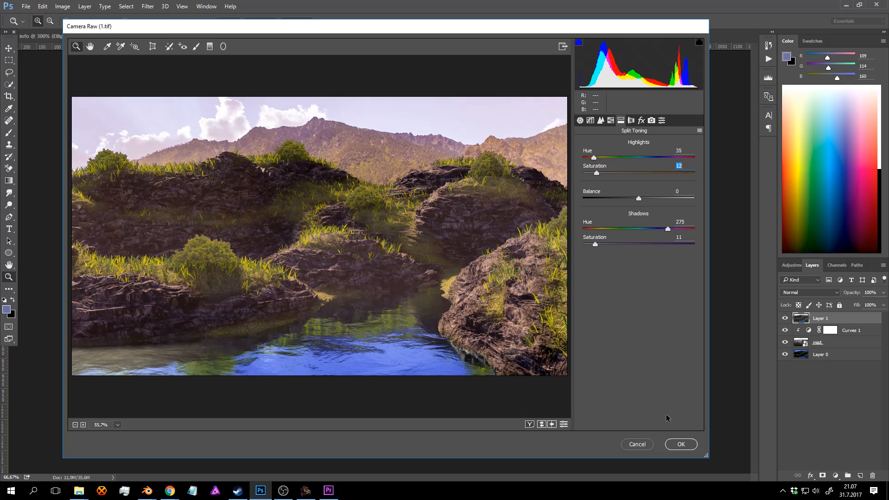
pyautogui.click(681, 444)
# Compare the image before and after grading by hiding and showing Layer 1.
pyautogui.click(784, 318)
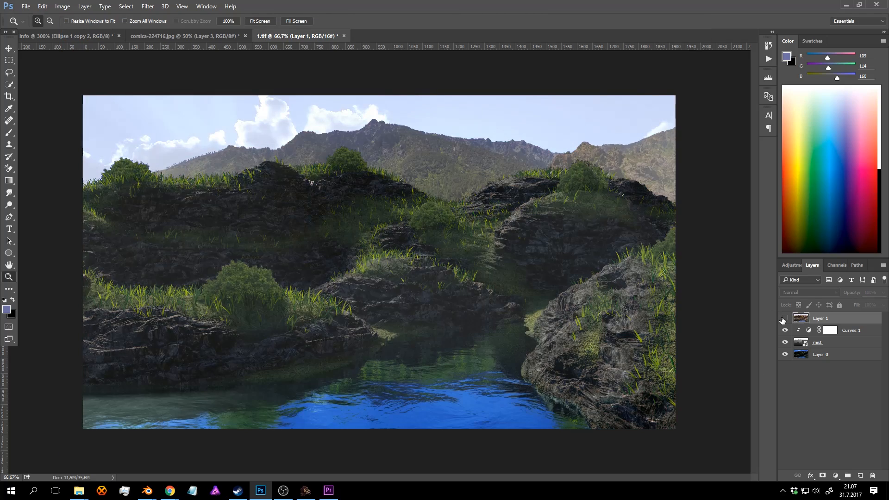
pyautogui.click(784, 318)
pyautogui.click(784, 318)
pyautogui.click(784, 318)
# Try Layer 1 below the mist layer and return it to the top of the stack.
pyautogui.moveTo(845, 318); pyautogui.dragTo(851, 351)
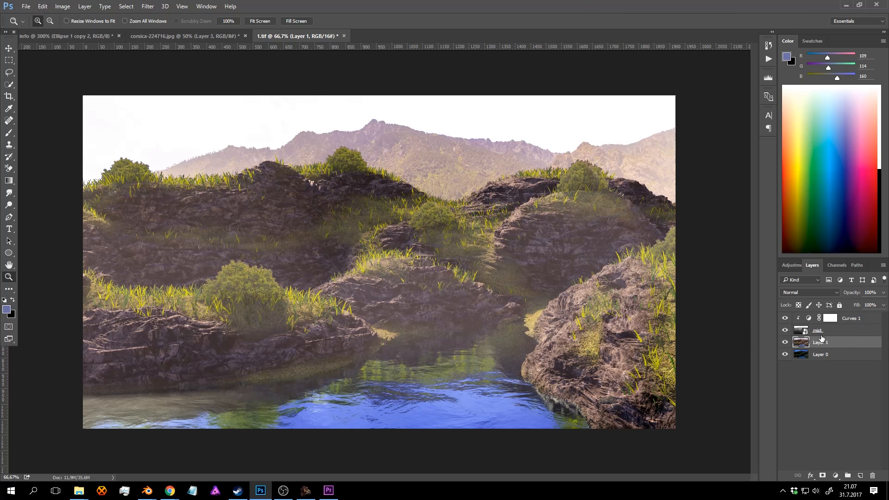
pyautogui.moveTo(821, 341); pyautogui.dragTo(824, 315)
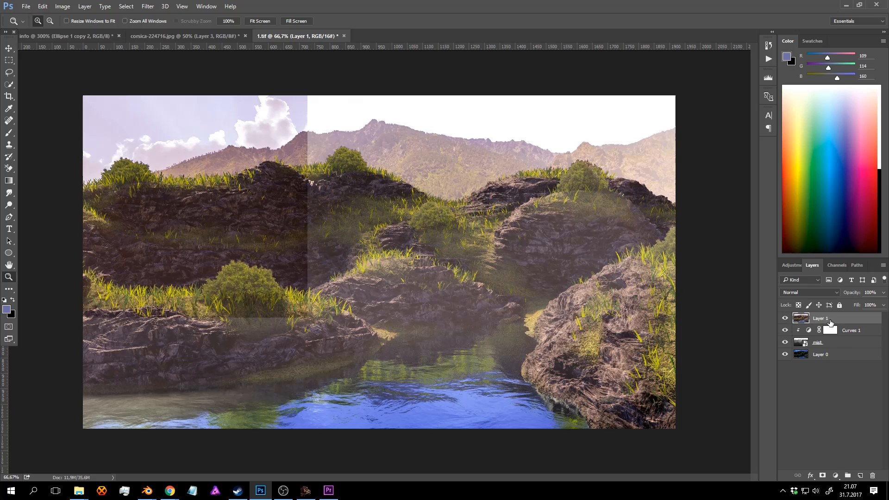
# Duplicate the mist layer together with its Curves adjustment and place the copies above Layer 1.
pyautogui.rightClick(852, 333)
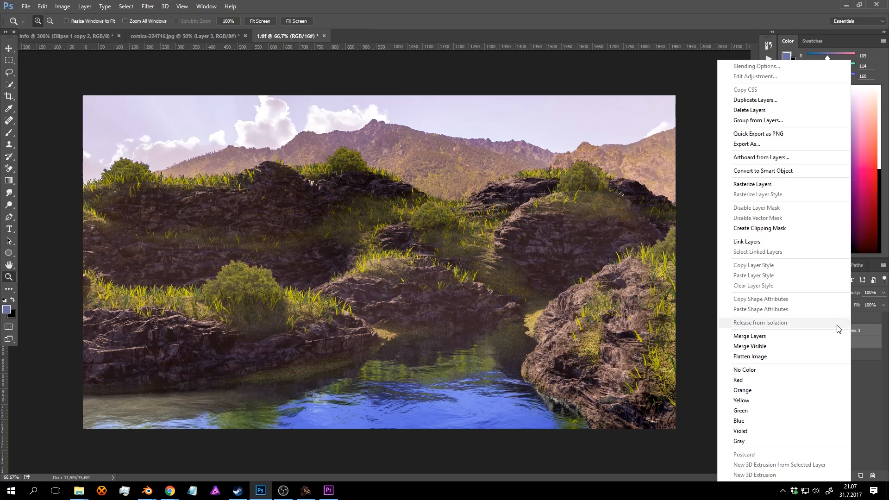
pyautogui.click(776, 105)
pyautogui.moveTo(850, 332); pyautogui.dragTo(834, 299)
# Set the copied mist layer's opacity to 16% and check the blend up close.
pyautogui.click(883, 294)
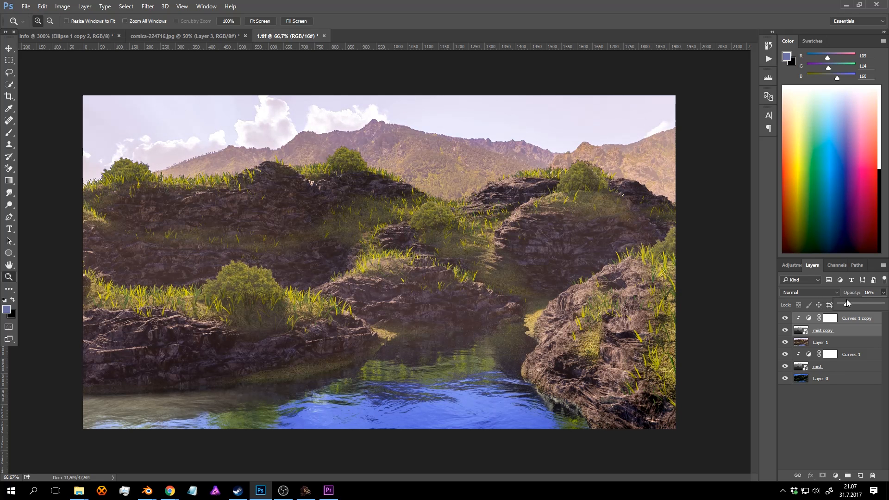
pyautogui.click(812, 331)
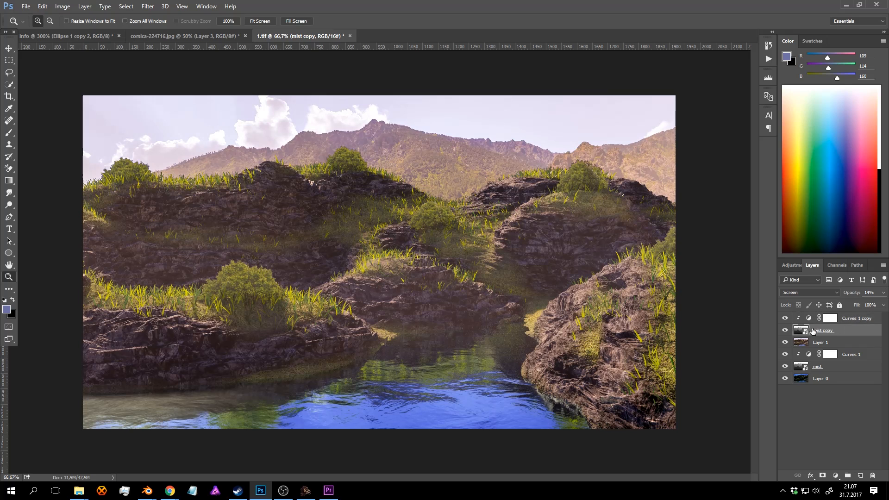
pyautogui.click(784, 319)
pyautogui.click(883, 293)
pyautogui.moveTo(849, 302)
pyautogui.mouseDown()
pyautogui.moveTo(830, 304)
pyautogui.moveTo(848, 303)
pyautogui.mouseUp()
pyautogui.click(455, 248)
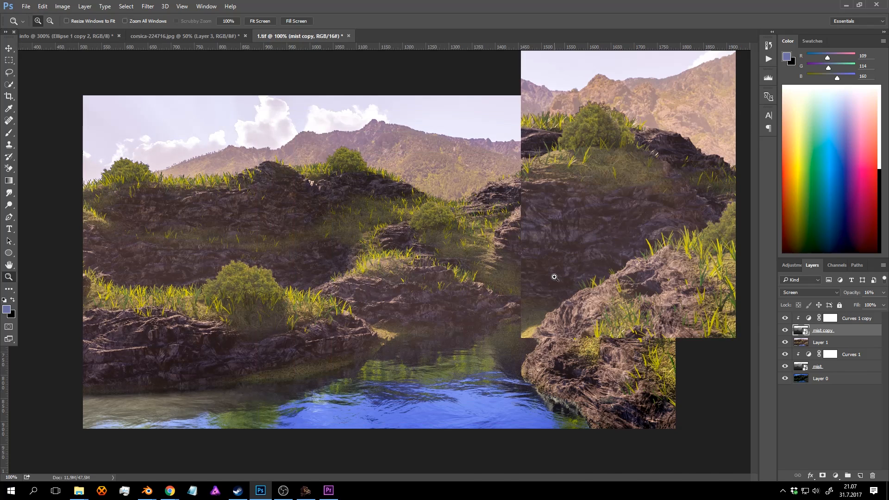
pyautogui.keyDown('alt'); pyautogui.click(455, 248); pyautogui.keyUp('alt')
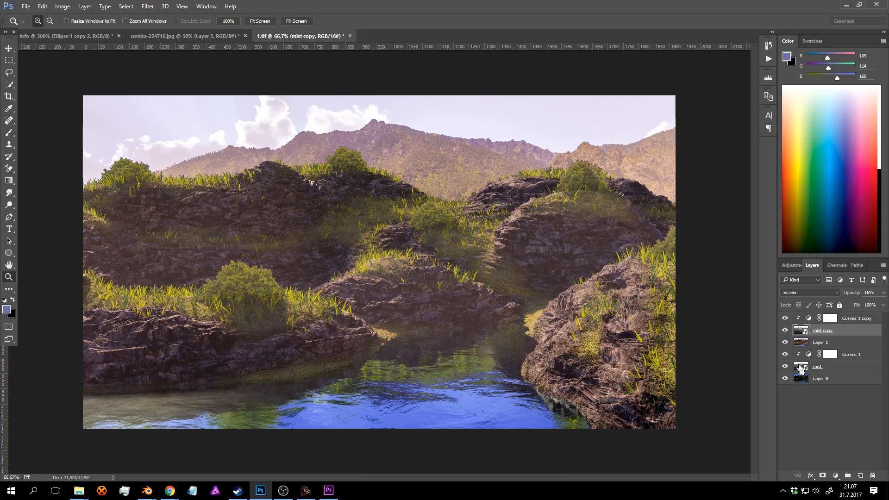
# Duplicate the mist copy and its Curves adjustment once more, and hide the new Curves copy.
pyautogui.keyDown('ctrl'); pyautogui.click(827, 369); pyautogui.keyUp('ctrl')
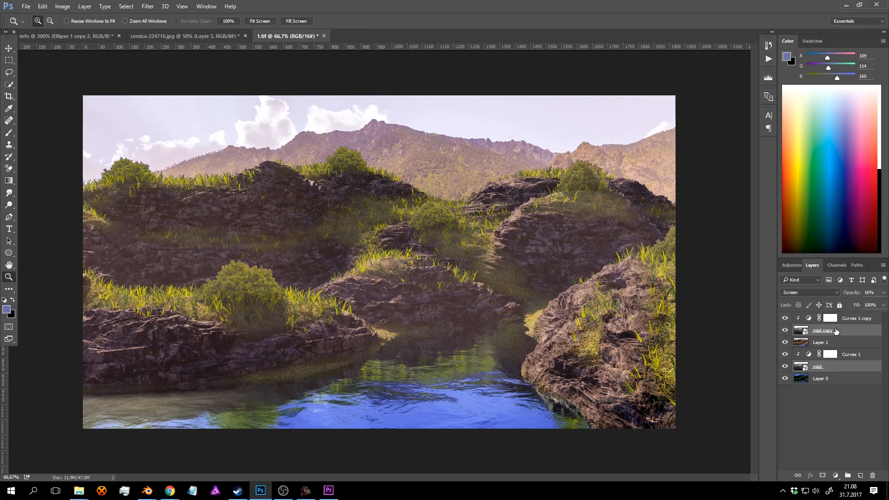
pyautogui.keyDown('shift'); pyautogui.click(850, 320); pyautogui.keyUp('shift')
pyautogui.rightClick(852, 320)
pyautogui.click(861, 319)
pyautogui.click(859, 329)
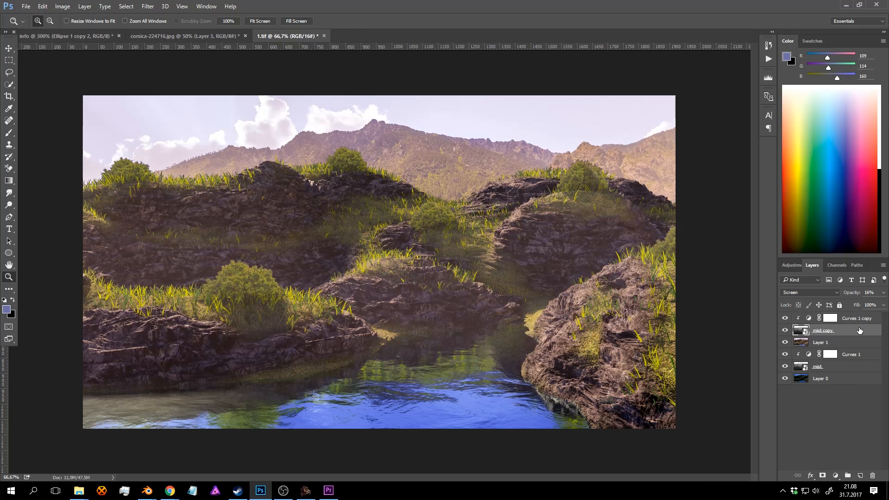
pyautogui.keyDown('shift'); pyautogui.click(863, 318); pyautogui.keyUp('shift')
pyautogui.rightClick(863, 318)
pyautogui.click(806, 99)
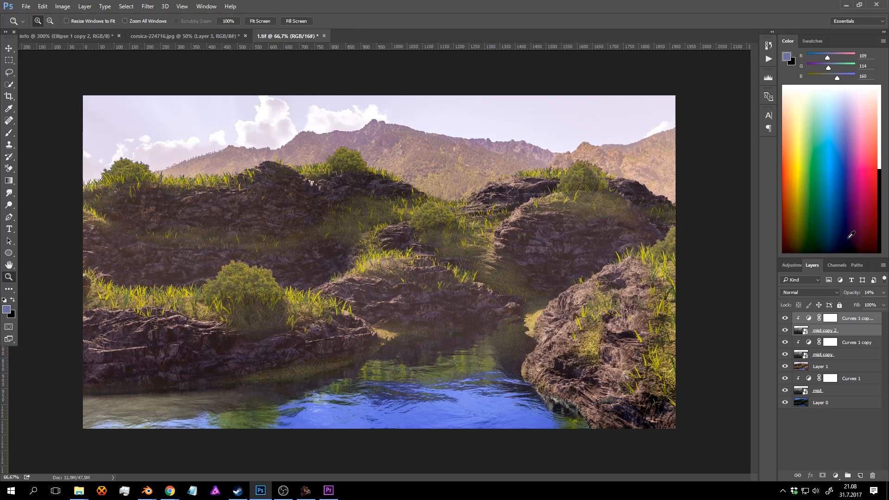
pyautogui.click(786, 318)
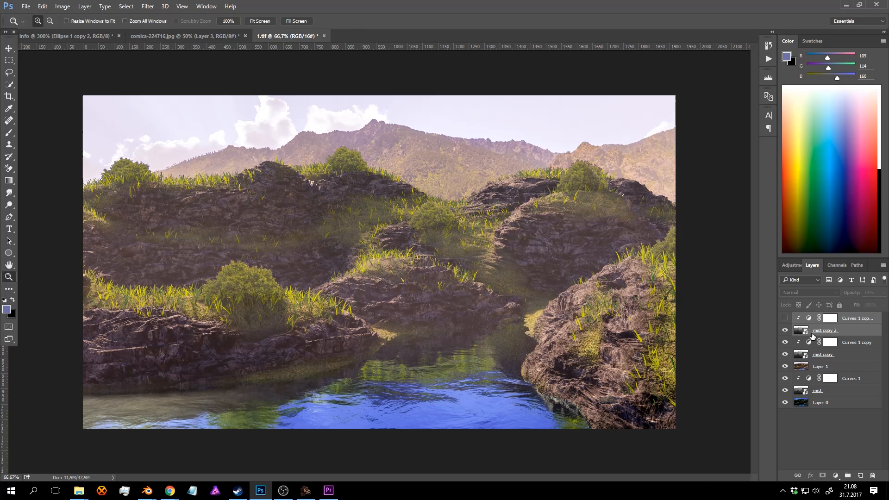
# Select the whole area of the topmost mist layer and copy its content into a new alpha channel.
pyautogui.click(814, 332)
pyautogui.keyDown('ctrl'); pyautogui.click(801, 330); pyautogui.keyUp('ctrl')
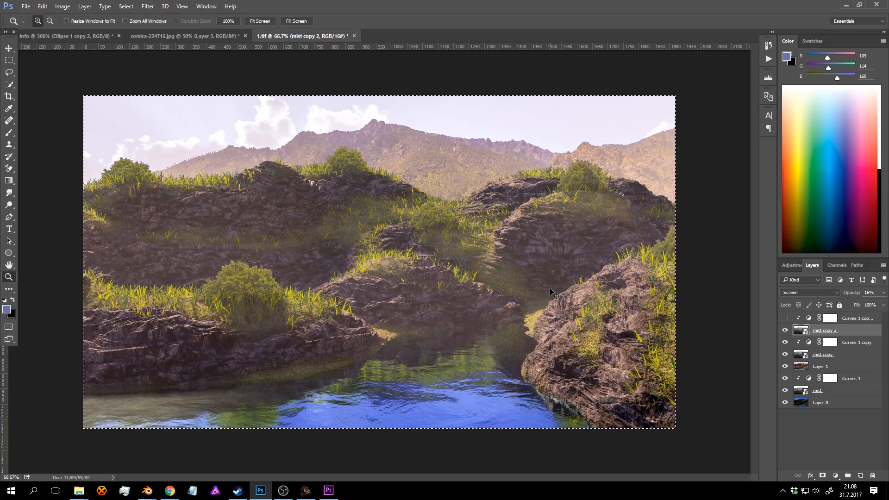
pyautogui.click(835, 265)
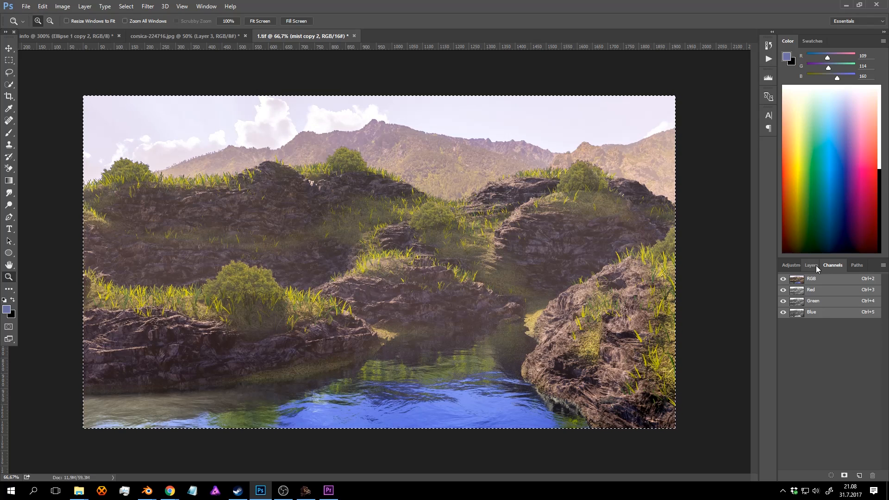
pyautogui.click(859, 476)
pyautogui.hotkey('ctrl', 'v')
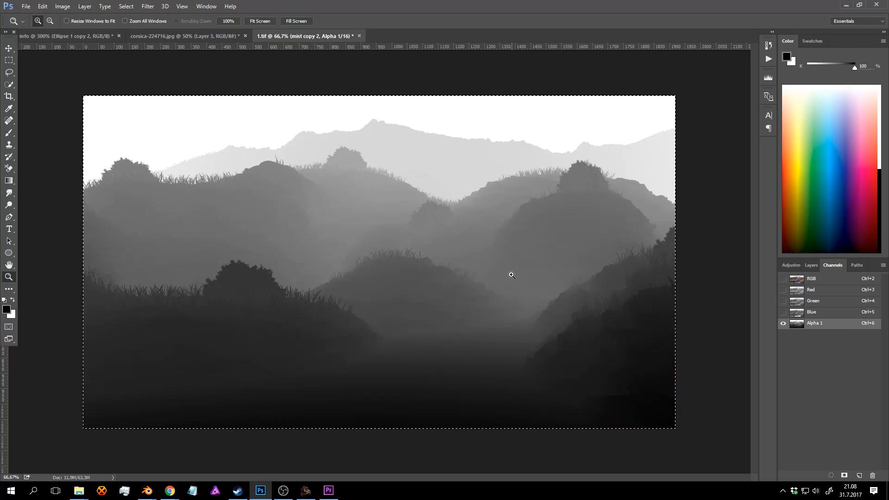
pyautogui.click(471, 210)
pyautogui.keyDown('alt'); pyautogui.click(482, 200); pyautogui.keyUp('alt')
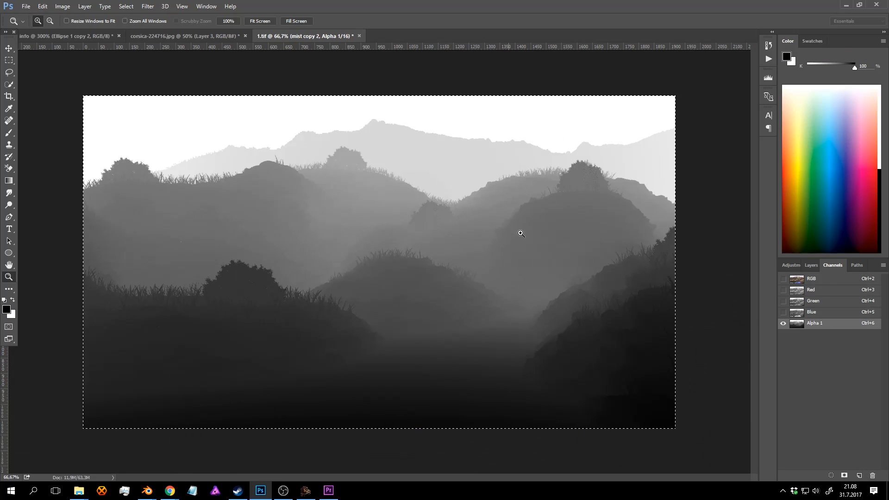
# Load the mist alpha channel as a selection, restore the RGB composite view with the alpha hidden, and return to the layers.
pyautogui.keyDown('ctrl'); pyautogui.click(798, 327); pyautogui.keyUp('ctrl')
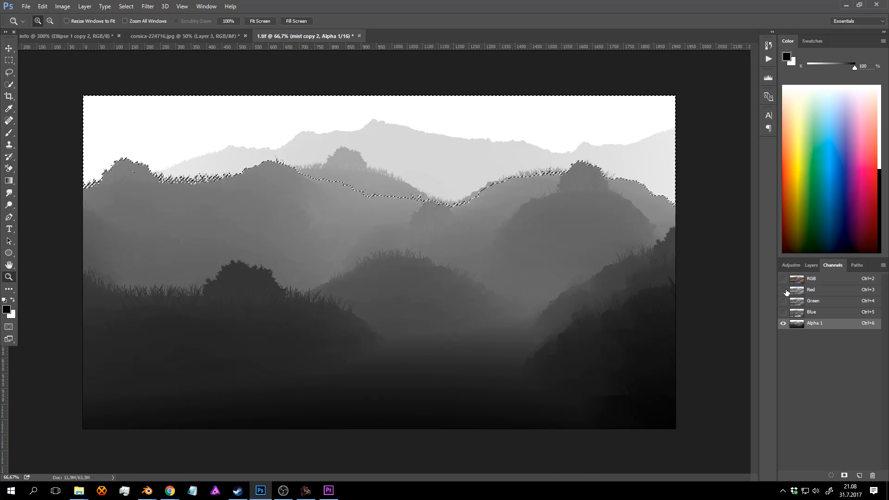
pyautogui.click(783, 278)
pyautogui.click(811, 278)
pyautogui.click(783, 323)
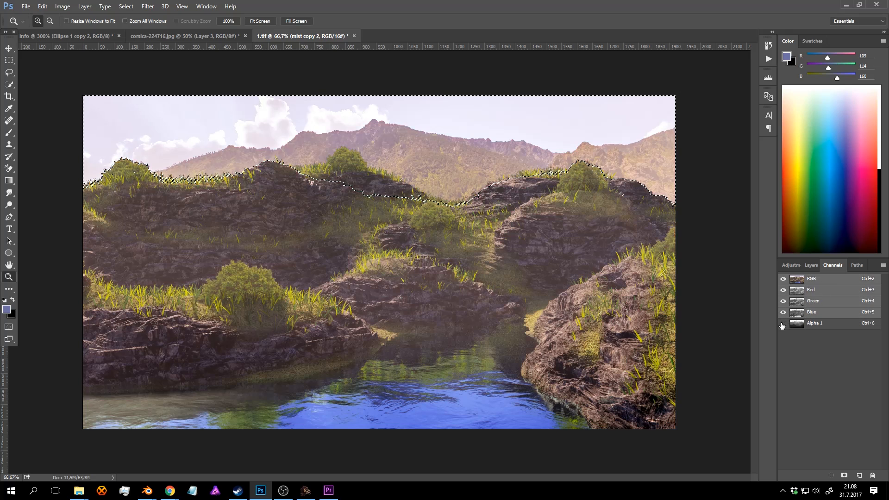
pyautogui.click(791, 265)
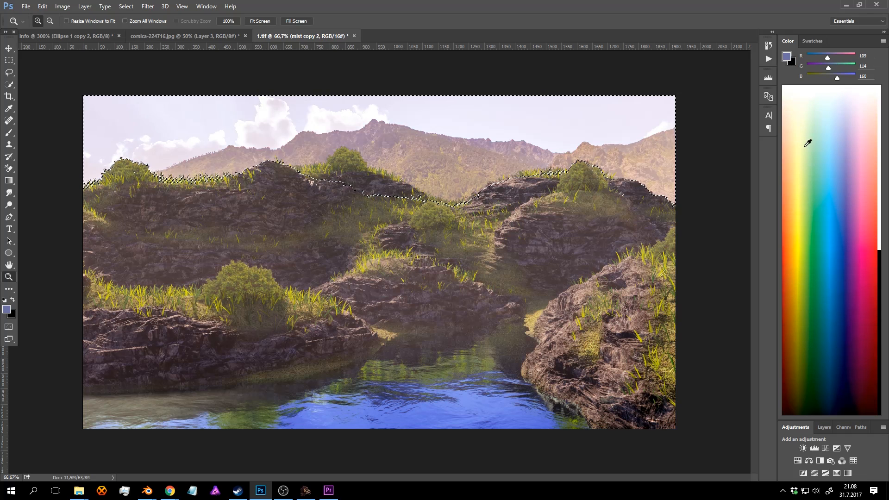
pyautogui.click(824, 427)
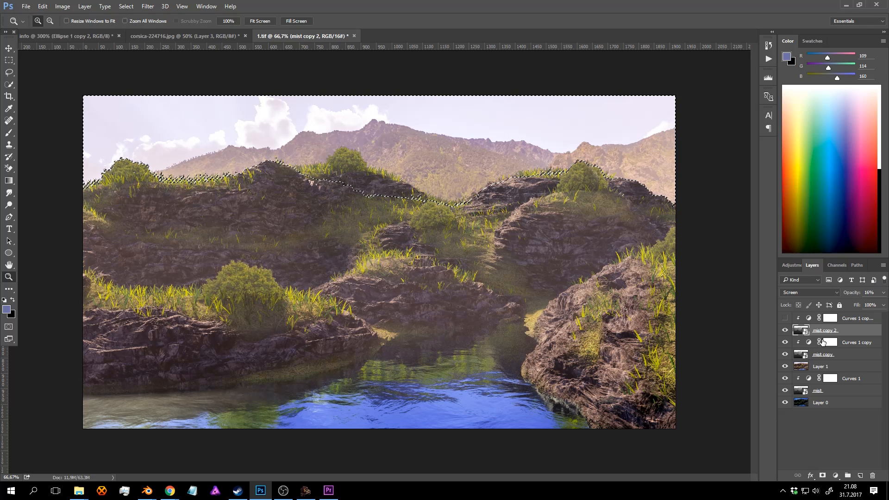
# Duplicate Layer 1 and all the mist and Curves layers above it.
pyautogui.click(839, 367)
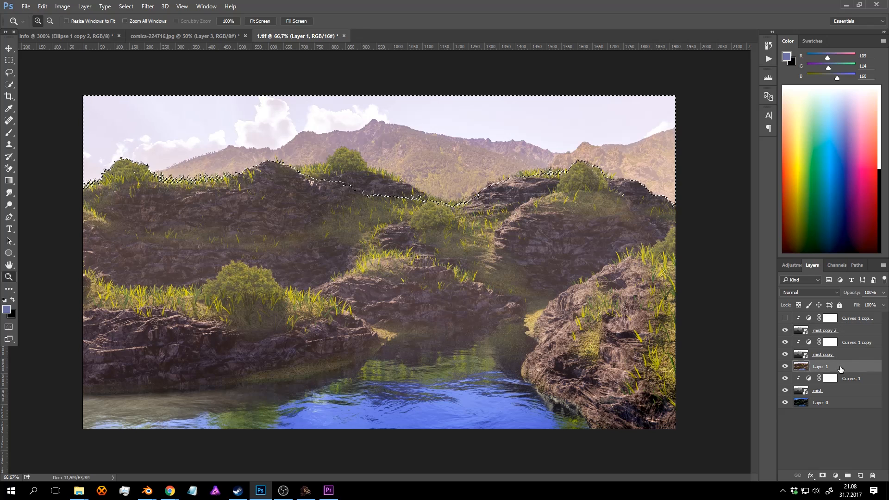
pyautogui.keyDown('shift'); pyautogui.click(844, 320); pyautogui.keyUp('shift')
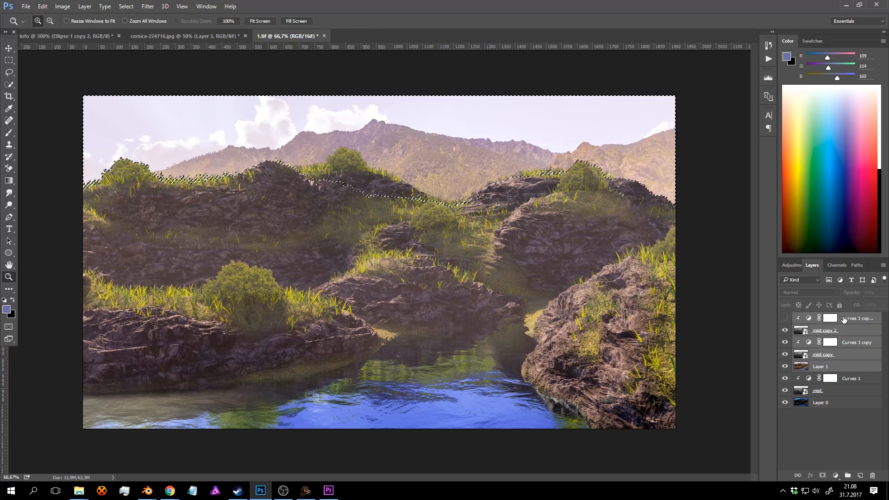
pyautogui.rightClick(843, 319)
pyautogui.click(741, 102)
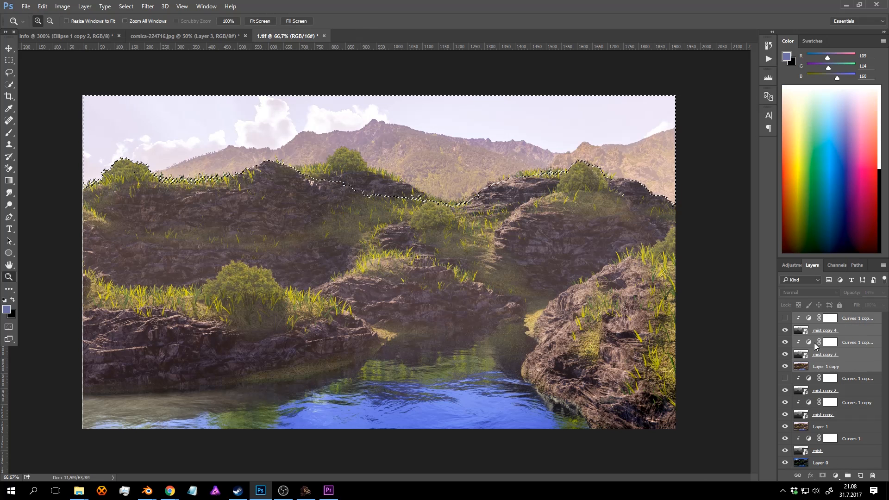
# Select only the Layer 1 copy layer.
pyautogui.click(844, 369)
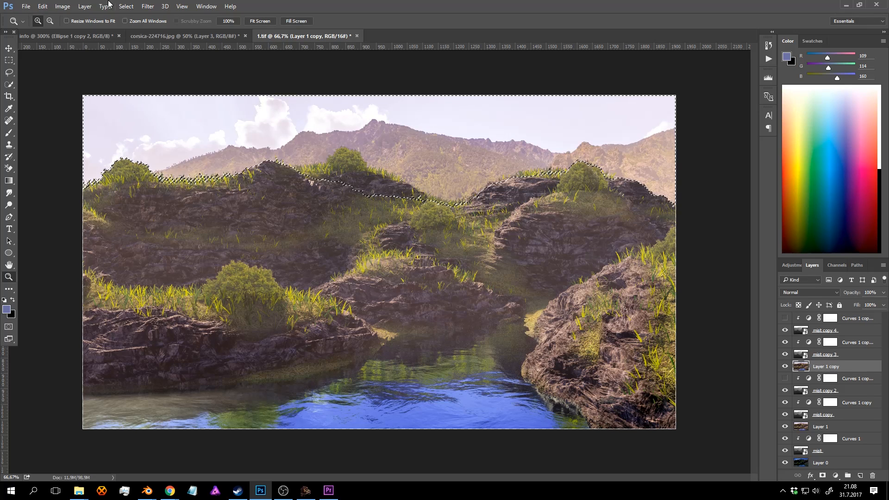
pyautogui.click(148, 6)
pyautogui.moveTo(177, 116)
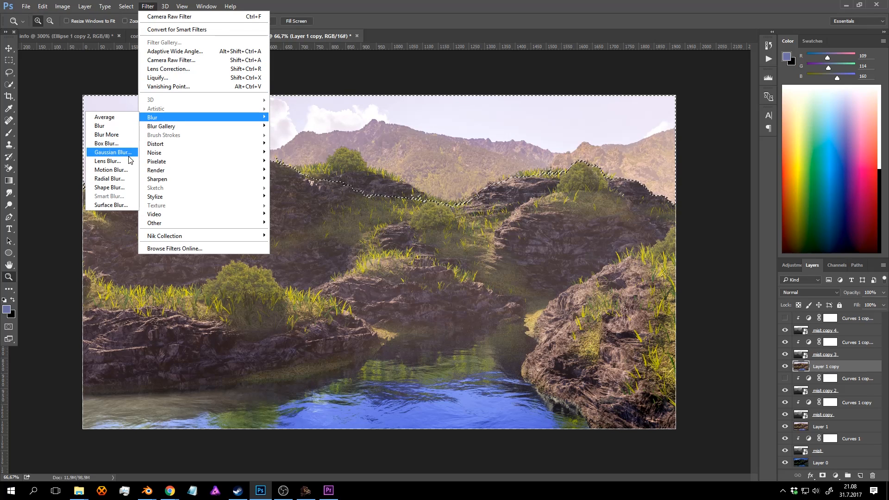
pyautogui.click(131, 164)
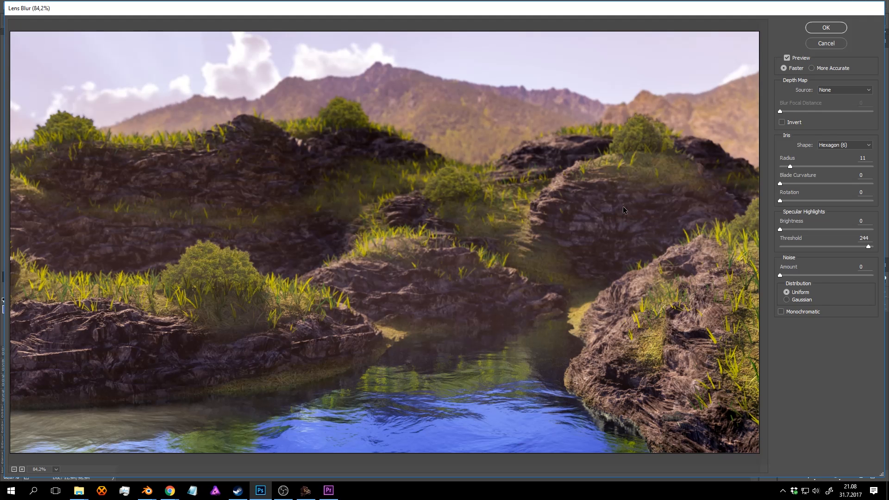
pyautogui.click(808, 166)
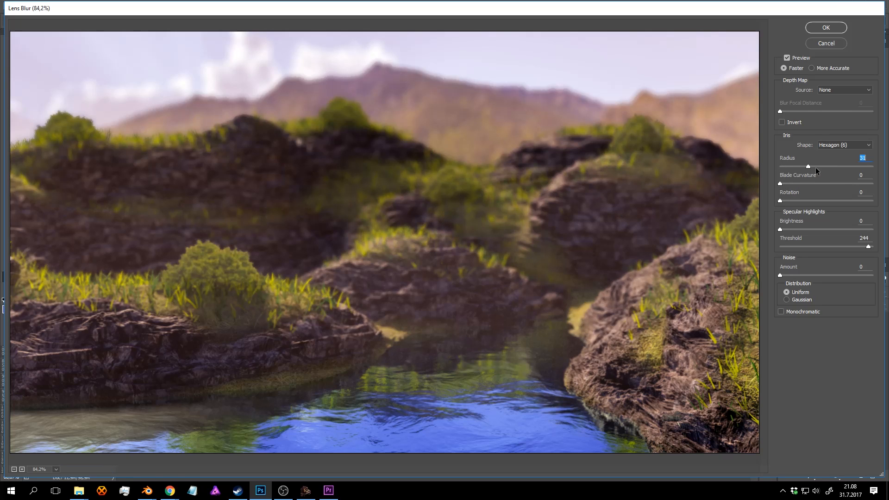
pyautogui.click(841, 166)
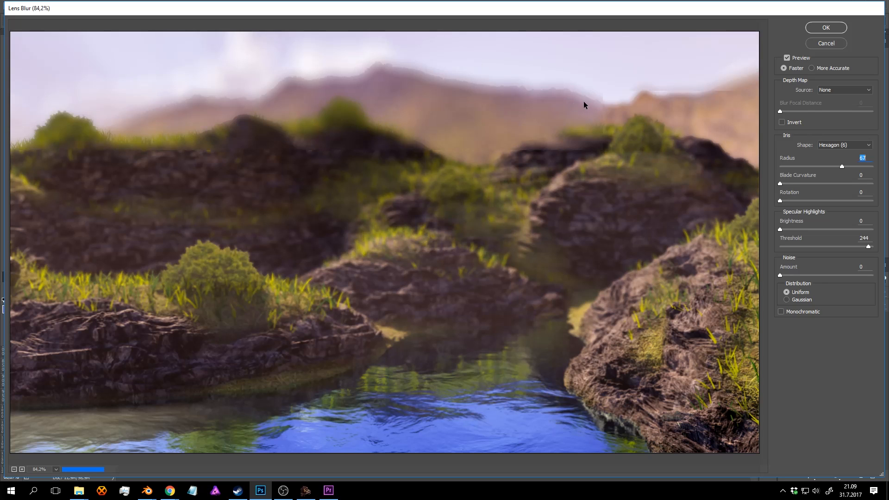
pyautogui.click(829, 166)
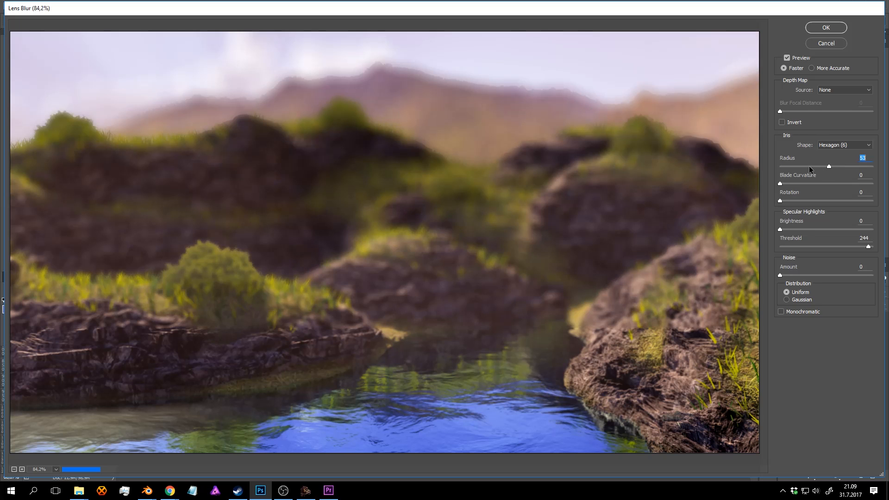
pyautogui.click(810, 167)
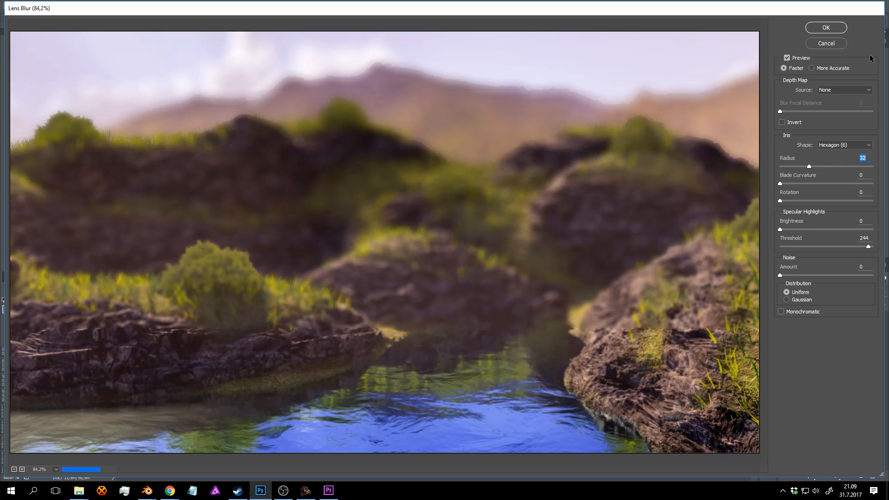
pyautogui.press('Escape')
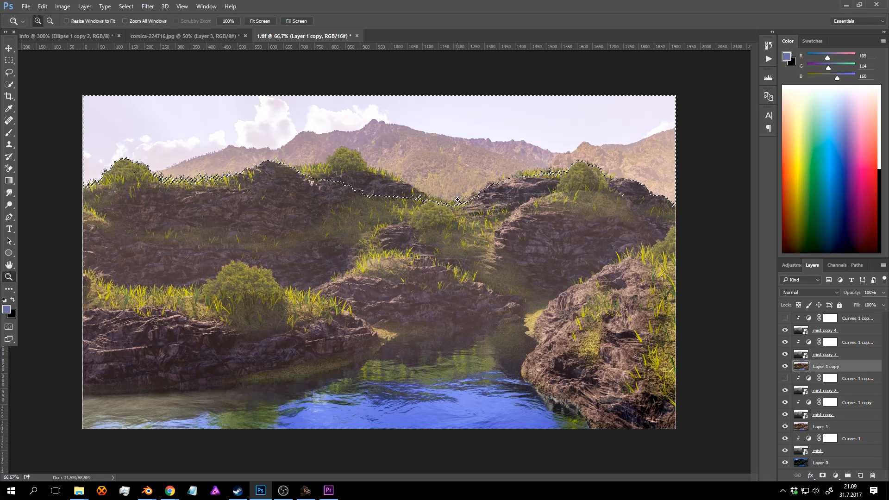
# Adjust the mist selection in Quick Mask with Levels, raising the black input level and lowering the white input level to about 165.
pyautogui.press('q')
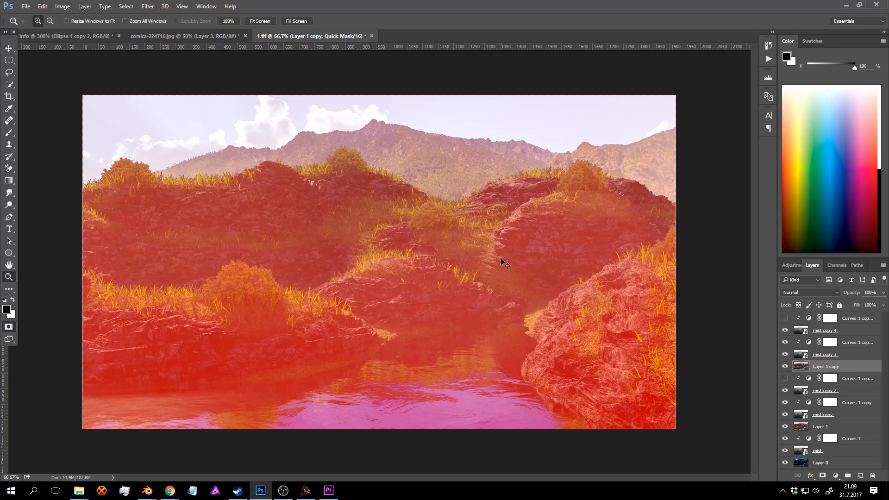
pyautogui.hotkey('ctrl', 'l')
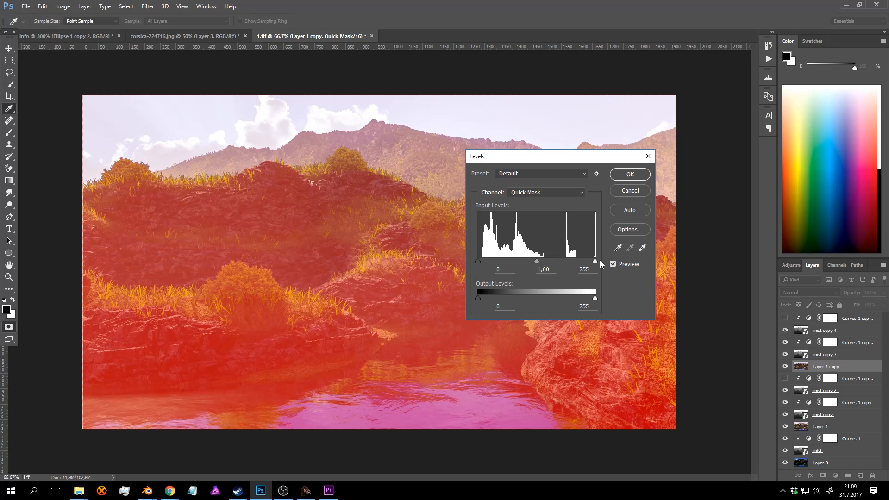
pyautogui.moveTo(596, 262); pyautogui.dragTo(576, 262)
pyautogui.moveTo(480, 264)
pyautogui.mouseDown()
pyautogui.moveTo(502, 257)
pyautogui.moveTo(476, 257)
pyautogui.moveTo(499, 258)
pyautogui.moveTo(484, 259)
pyautogui.mouseUp()
pyautogui.moveTo(577, 262); pyautogui.dragTo(555, 264)
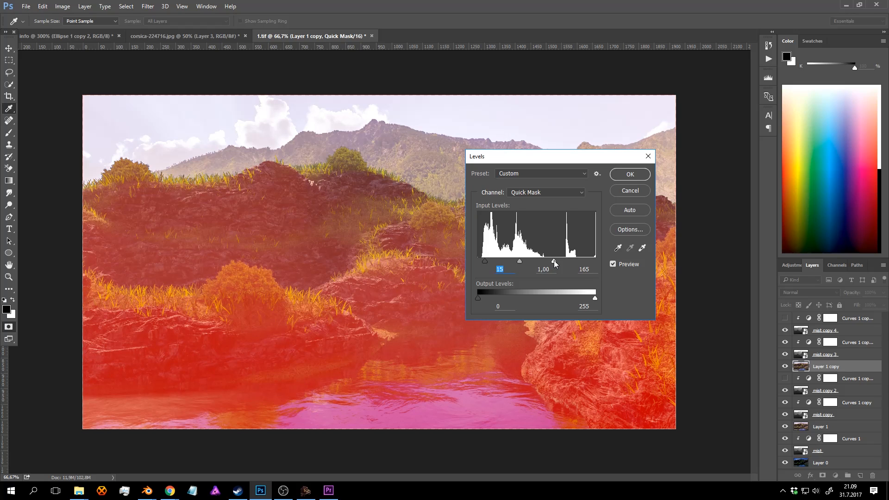
pyautogui.click(554, 260)
pyautogui.moveTo(490, 262)
pyautogui.mouseDown()
pyautogui.moveTo(525, 263)
pyautogui.moveTo(492, 260)
pyautogui.mouseUp()
pyautogui.click(638, 175)
pyautogui.press('z')
# Hide all the mist and Curves layers above Layer 1 copy.
pyautogui.moveTo(784, 354); pyautogui.dragTo(781, 305)
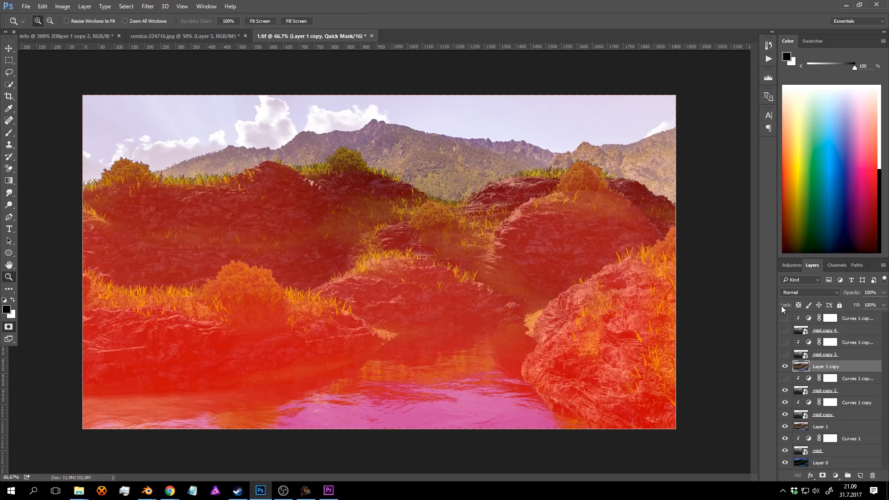
pyautogui.click(785, 367)
pyautogui.click(785, 367)
pyautogui.click(166, 6)
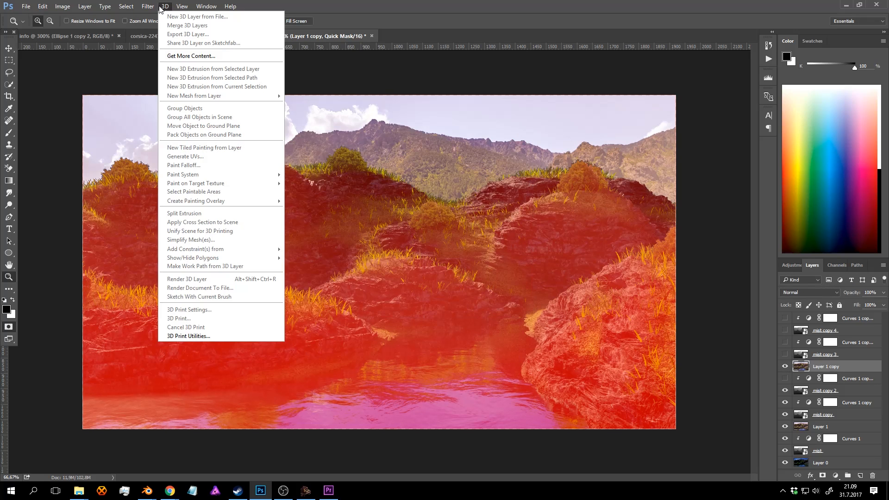
pyautogui.moveTo(149, 6)
pyautogui.moveTo(155, 117)
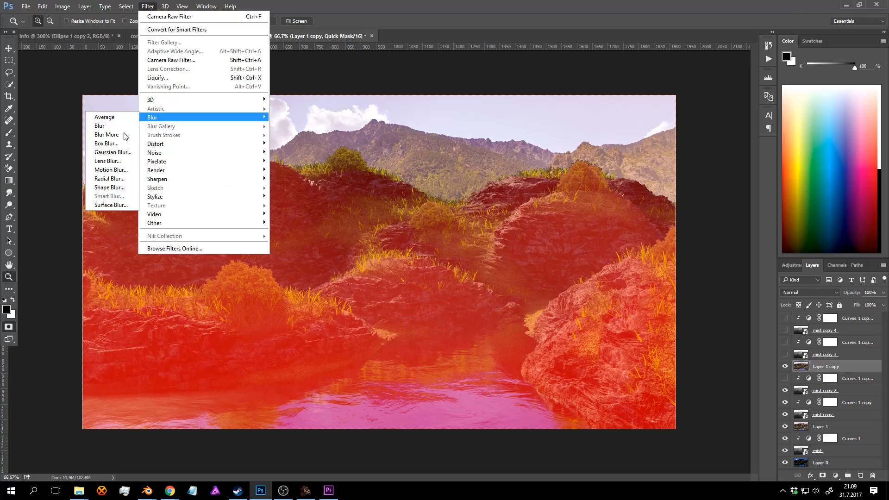
pyautogui.click(111, 161)
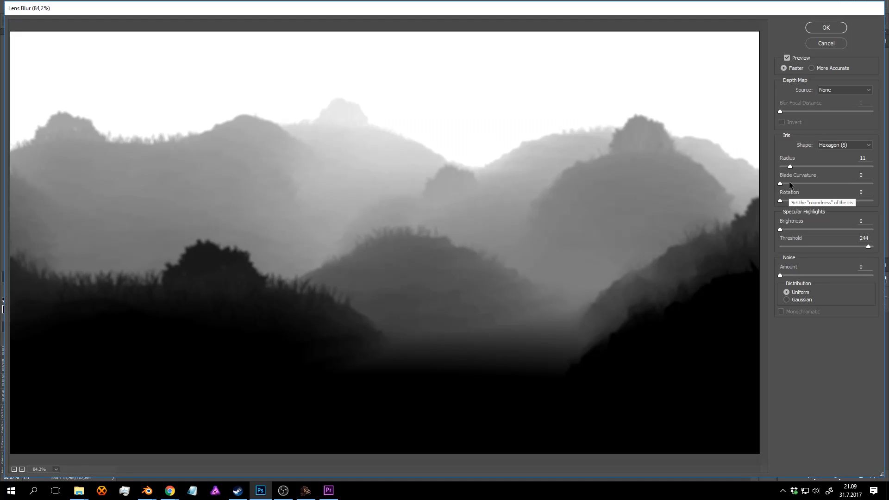
pyautogui.click(834, 43)
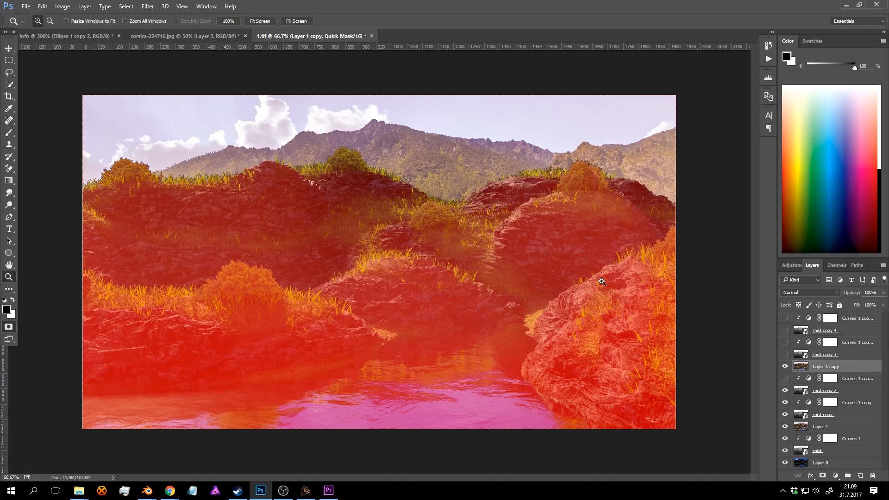
# Exit Quick Mask, apply Lens Blur to Layer 1 copy with radius 15 and specular highlight brightness 6, and deselect.
pyautogui.press('q')
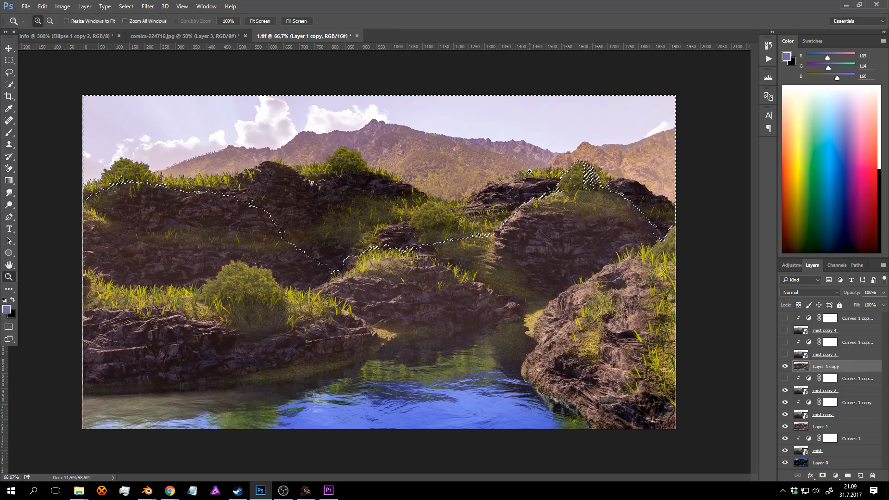
pyautogui.click(148, 6)
pyautogui.moveTo(158, 114)
pyautogui.click(121, 162)
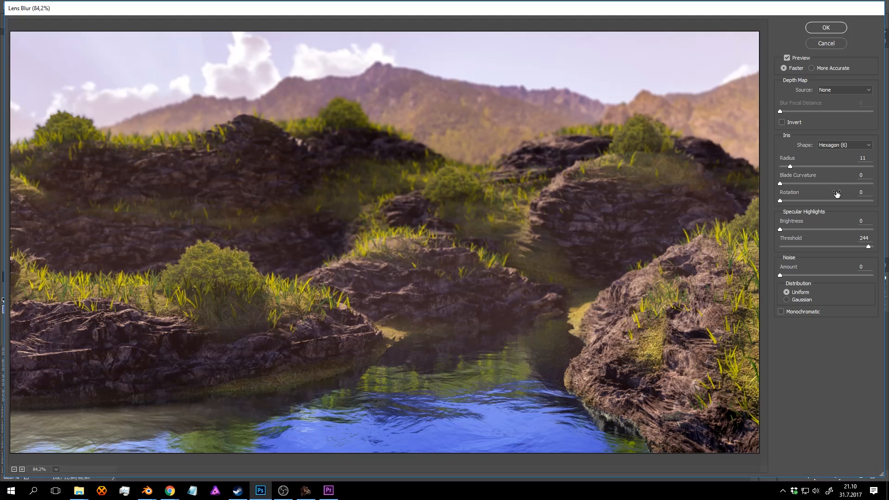
pyautogui.click(816, 166)
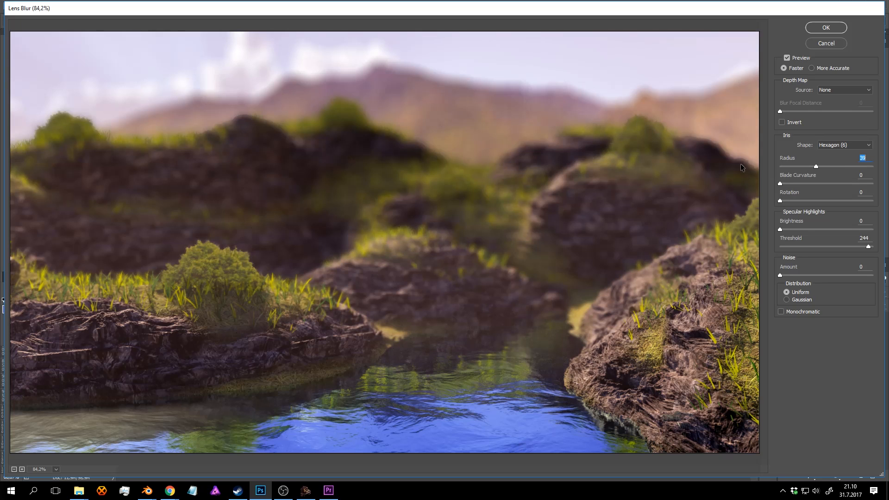
pyautogui.click(803, 167)
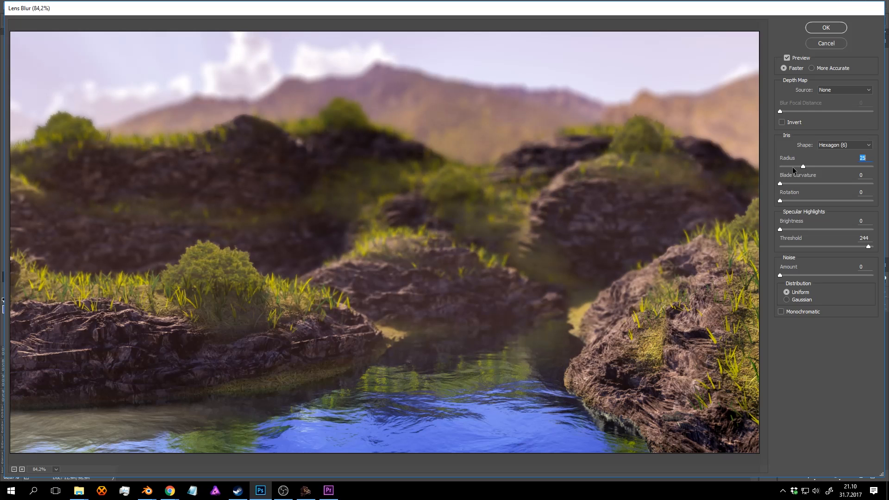
pyautogui.click(798, 166)
pyautogui.moveTo(797, 166); pyautogui.dragTo(791, 167)
pyautogui.click(807, 228)
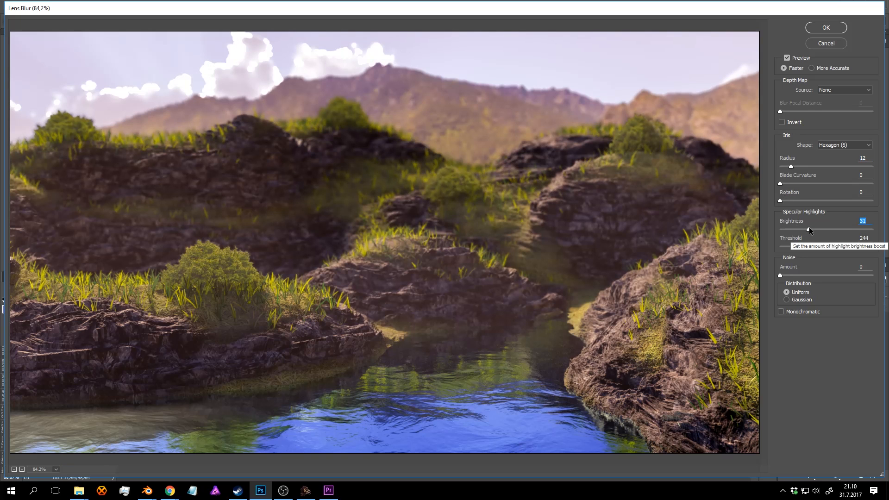
pyautogui.moveTo(809, 227); pyautogui.dragTo(790, 230)
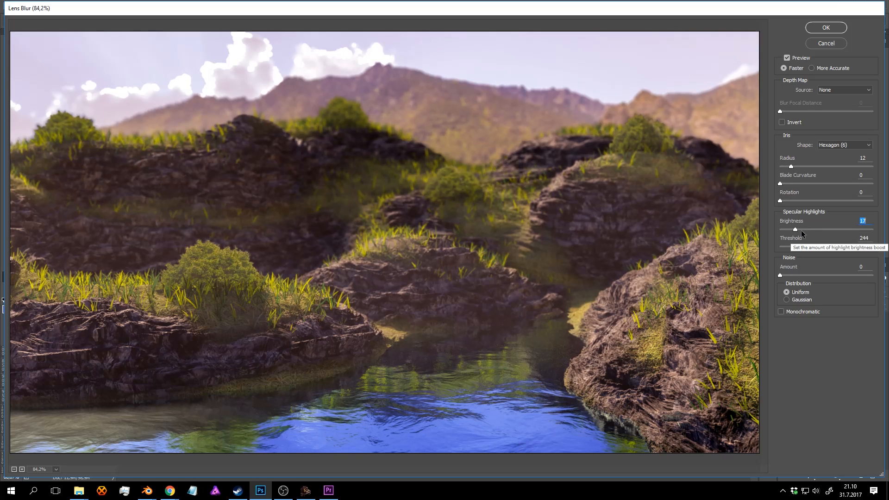
pyautogui.click(786, 230)
pyautogui.click(794, 167)
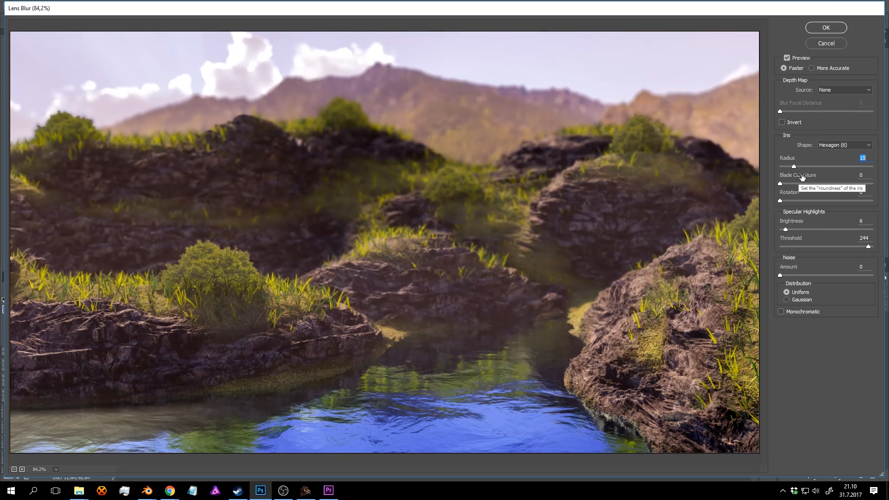
pyautogui.click(826, 27)
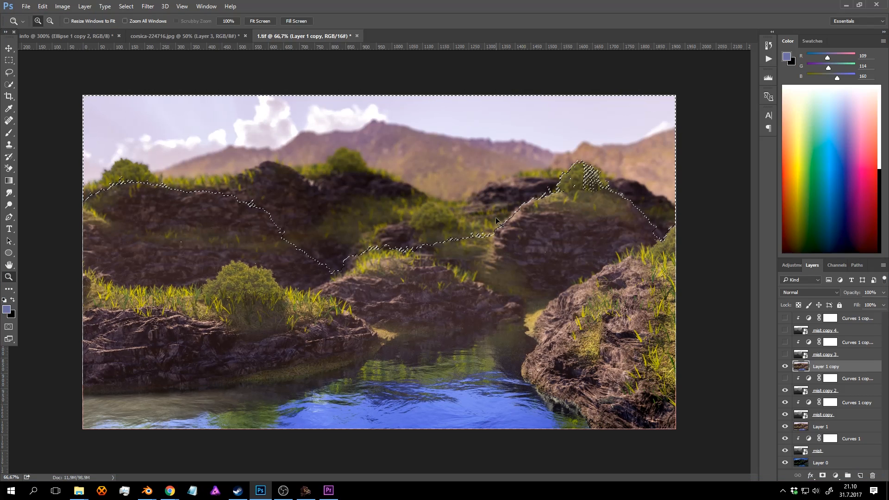
pyautogui.hotkey('ctrl', 'd')
# Soften the hard outline of the bush on the distant right-hand hill of Layer 1 copy with the Blur tool.
pyautogui.click(578, 223)
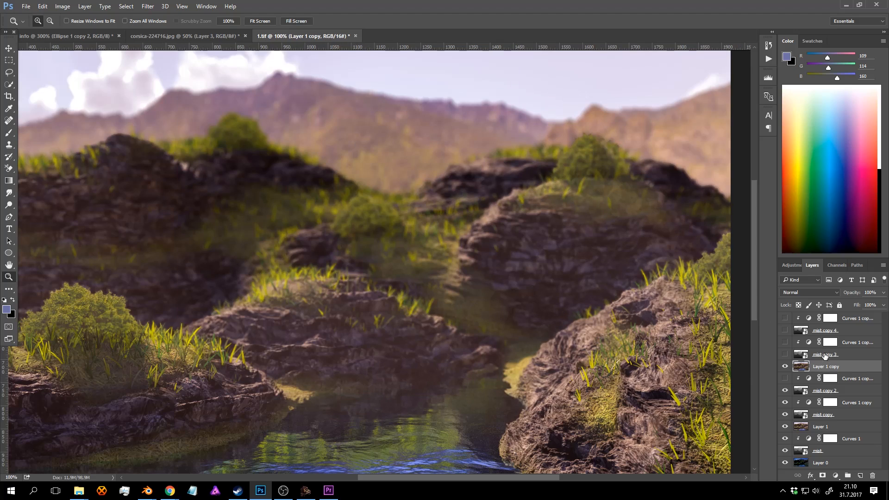
pyautogui.click(618, 138)
pyautogui.click(566, 138)
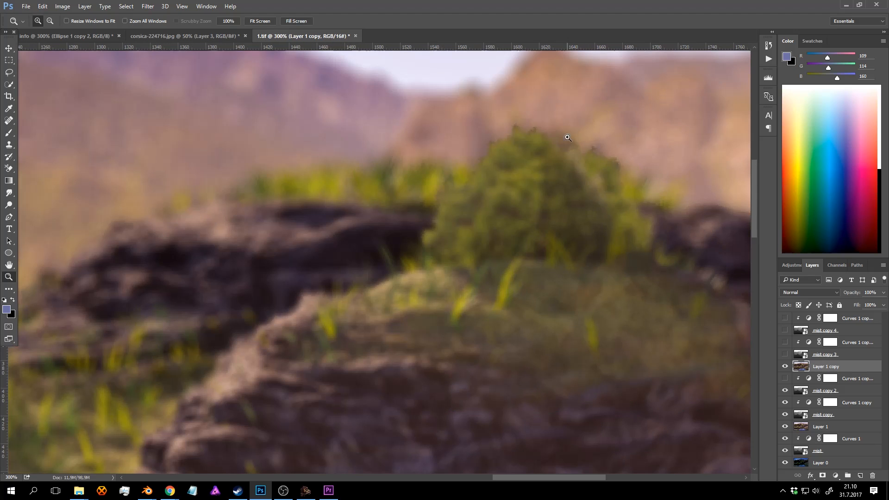
pyautogui.click(8, 196)
pyautogui.click(44, 192)
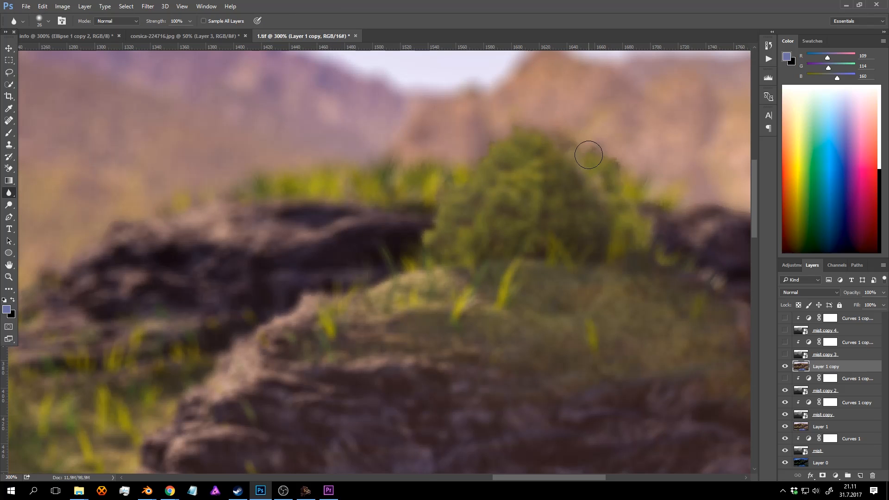
pyautogui.moveTo(369, 185); pyautogui.dragTo(415, 174)
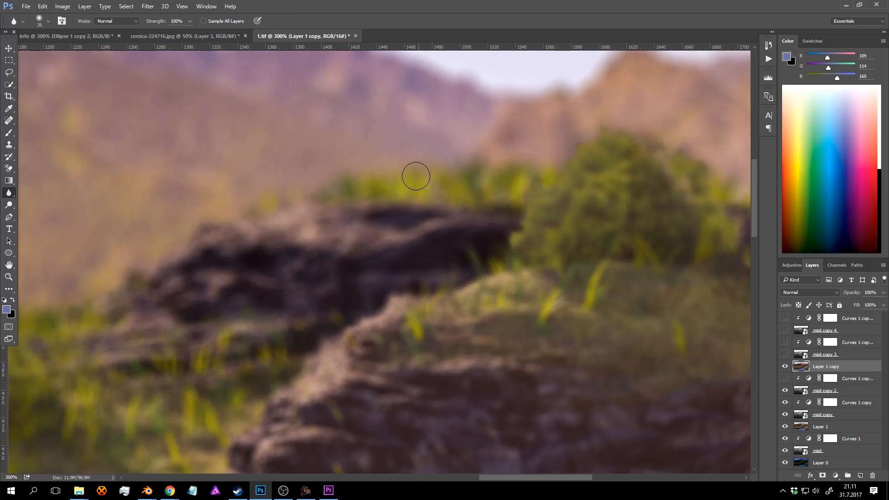
pyautogui.moveTo(319, 205)
pyautogui.mouseDown()
pyautogui.moveTo(414, 195)
pyautogui.moveTo(577, 280)
pyautogui.moveTo(533, 264)
pyautogui.moveTo(460, 175)
pyautogui.moveTo(325, 299)
pyautogui.moveTo(304, 282)
pyautogui.moveTo(318, 269)
pyautogui.mouseUp()
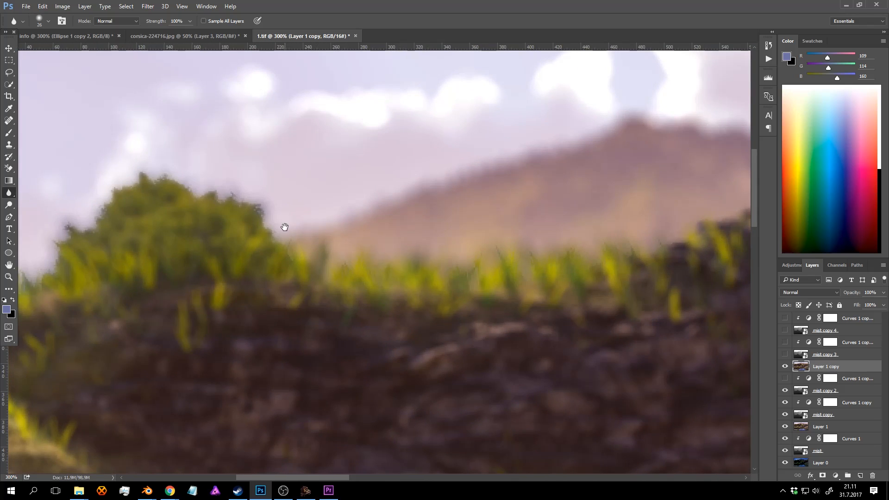
# Soften the remaining hard edges of the left-hand bush and the distant ridges on Layer 1 copy with the Blur tool.
pyautogui.moveTo(225, 197); pyautogui.dragTo(308, 222)
pyautogui.moveTo(247, 206)
pyautogui.mouseDown()
pyautogui.moveTo(199, 224)
pyautogui.moveTo(146, 264)
pyautogui.moveTo(134, 291)
pyautogui.moveTo(196, 245)
pyautogui.moveTo(93, 269)
pyautogui.mouseUp()
pyautogui.moveTo(368, 220); pyautogui.dragTo(267, 206)
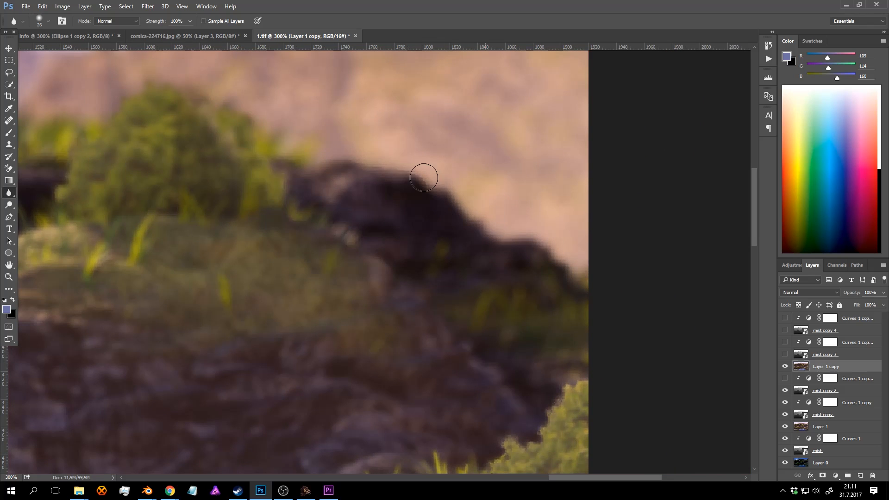
pyautogui.moveTo(467, 307)
pyautogui.mouseDown()
pyautogui.moveTo(381, 104)
pyautogui.moveTo(476, 105)
pyautogui.moveTo(599, 138)
pyautogui.moveTo(549, 192)
pyautogui.moveTo(553, 255)
pyautogui.mouseUp()
pyautogui.moveTo(370, 225); pyautogui.dragTo(678, 319)
pyautogui.moveTo(422, 268); pyautogui.dragTo(626, 333)
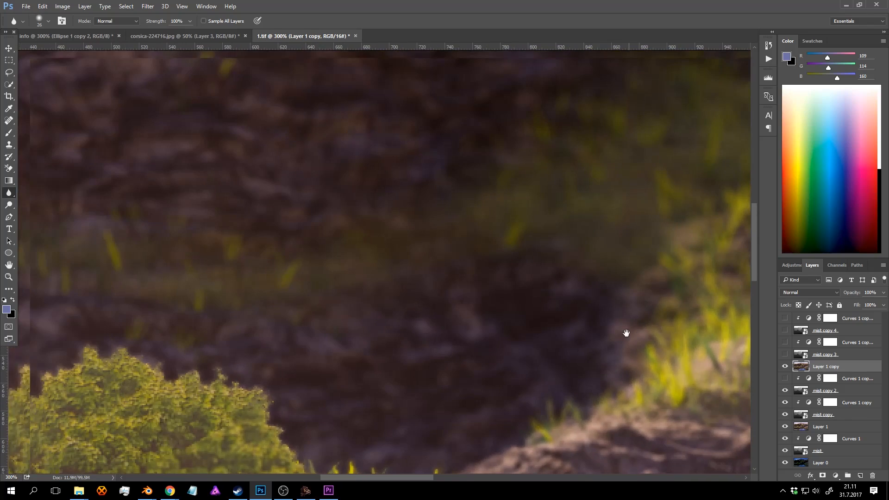
pyautogui.press('z')
pyautogui.keyDown('alt'); pyautogui.click(351, 196); pyautogui.keyUp('alt')
pyautogui.keyDown('alt'); pyautogui.click(356, 196); pyautogui.keyUp('alt')
pyautogui.keyDown('alt'); pyautogui.click(371, 195); pyautogui.keyUp('alt')
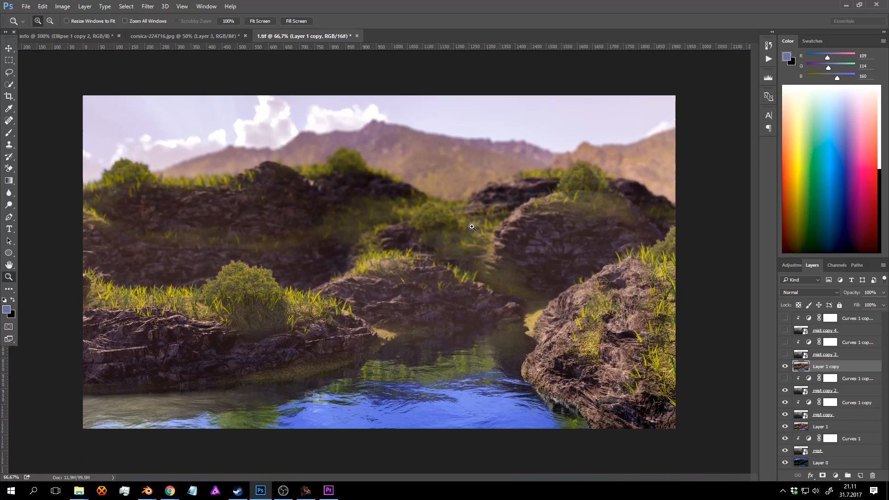
# Show mist copy 3, mist copy 4 and the topmost Curves adjustment above the blurred Layer 1 copy again.
pyautogui.click(458, 270)
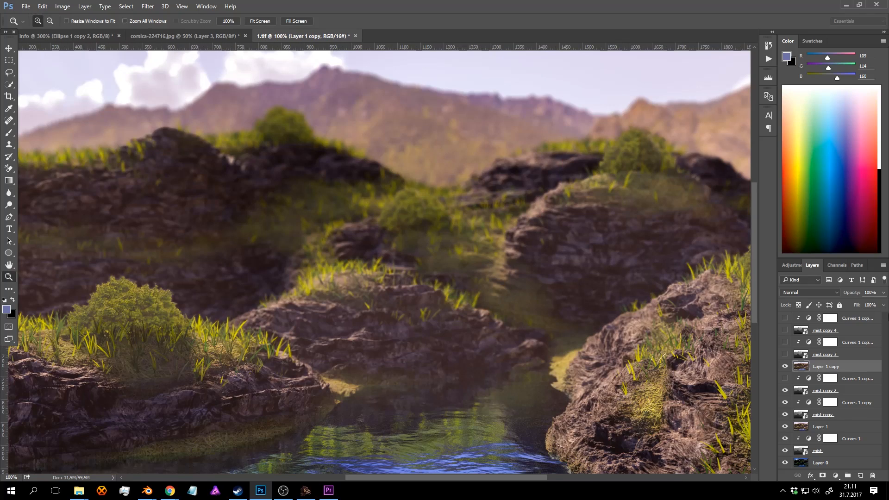
pyautogui.click(784, 355)
pyautogui.click(785, 354)
pyautogui.click(785, 354)
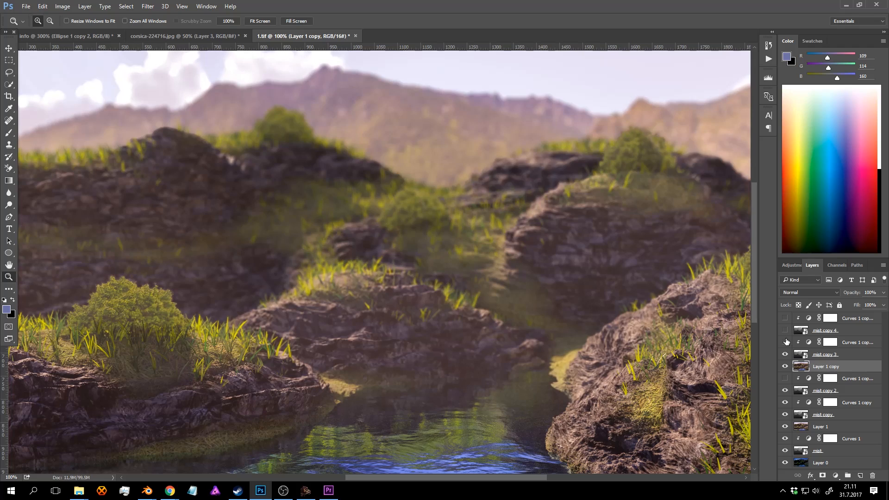
pyautogui.click(785, 330)
pyautogui.click(784, 318)
pyautogui.keyDown('alt'); pyautogui.click(517, 232); pyautogui.keyUp('alt')
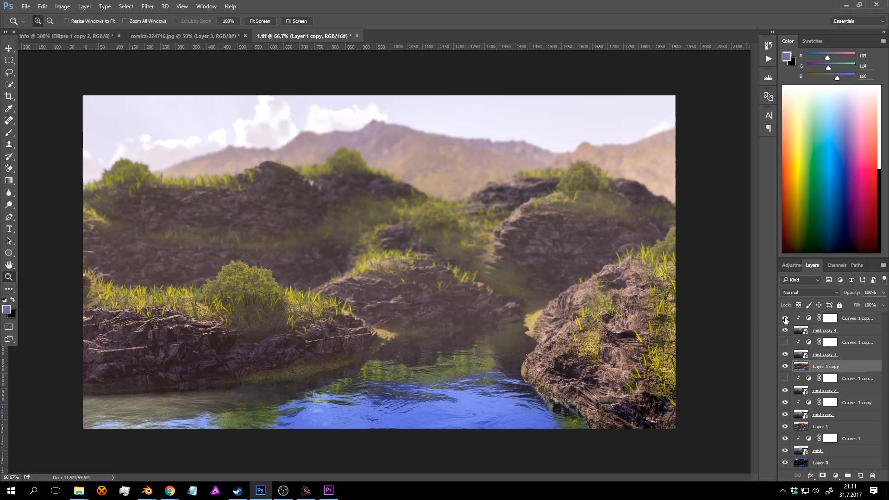
# Show the Curves adjustment clipped to mist copy 3 and hide the mist copy 3 layer to reduce the haze.
pyautogui.click(785, 331)
pyautogui.click(848, 343)
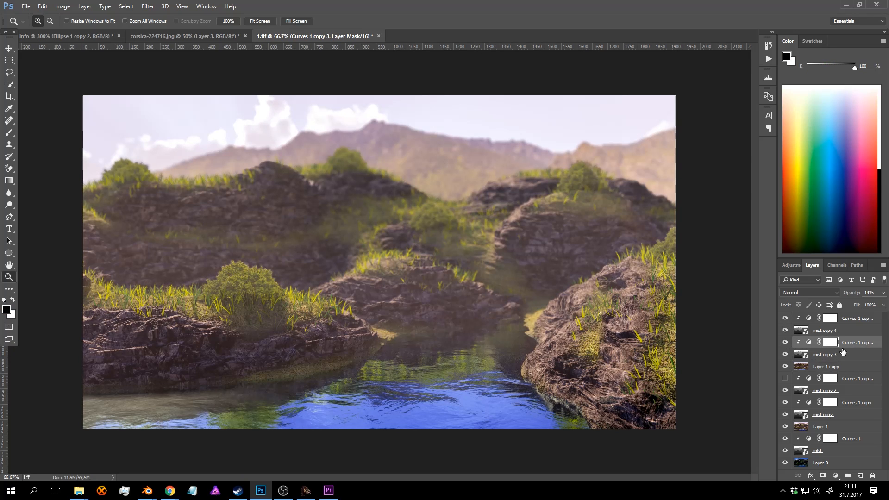
pyautogui.click(834, 355)
pyautogui.click(787, 355)
pyautogui.click(786, 355)
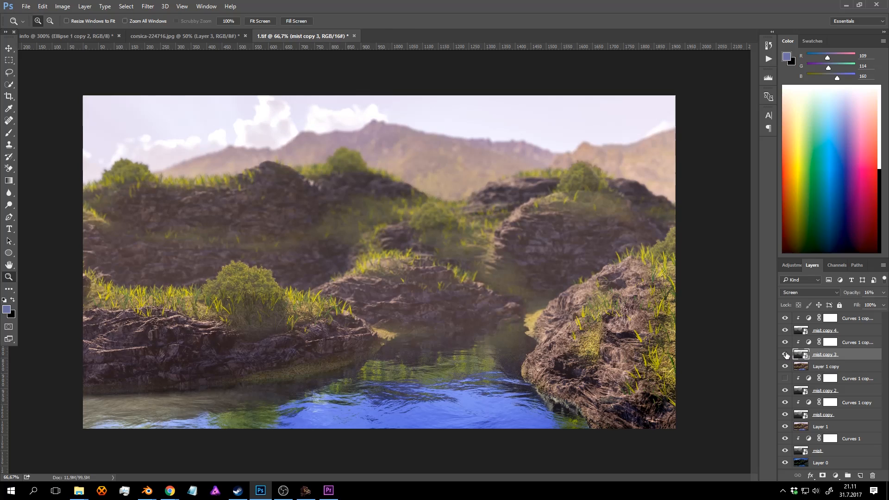
pyautogui.click(786, 356)
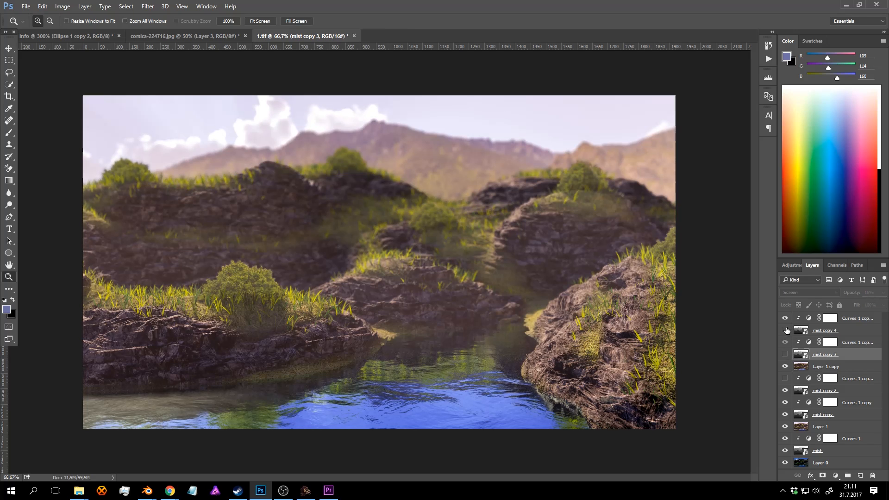
# Compare the image with and without the mist copy 4 layer, leaving that layer shown.
pyautogui.click(786, 331)
pyautogui.click(785, 331)
pyautogui.click(785, 332)
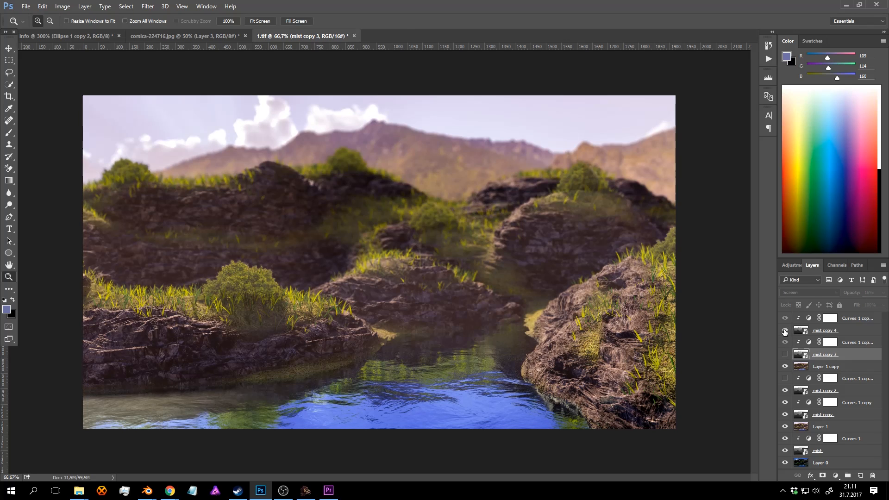
pyautogui.click(784, 330)
# Add a Curves adjustment above all layers with a gentle contrast S-curve, brightening the highlights, darkening the shadows and moving the black point slightly inward.
pyautogui.click(856, 321)
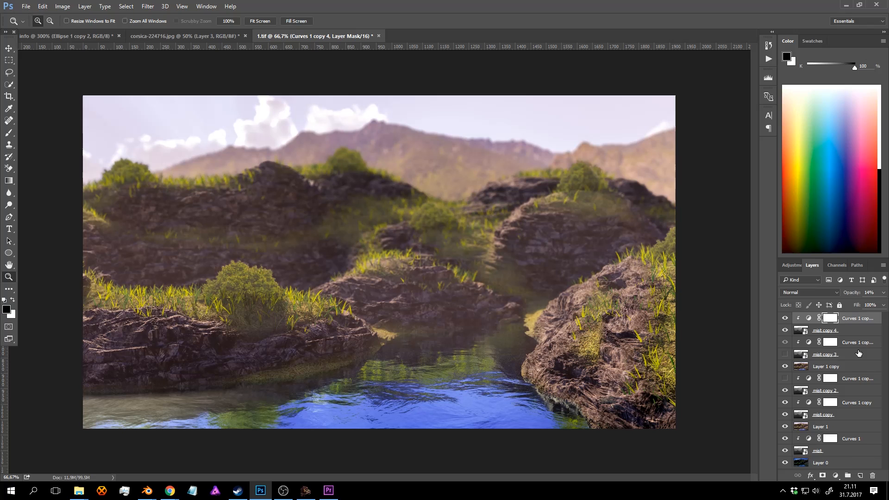
pyautogui.click(837, 474)
pyautogui.click(850, 328)
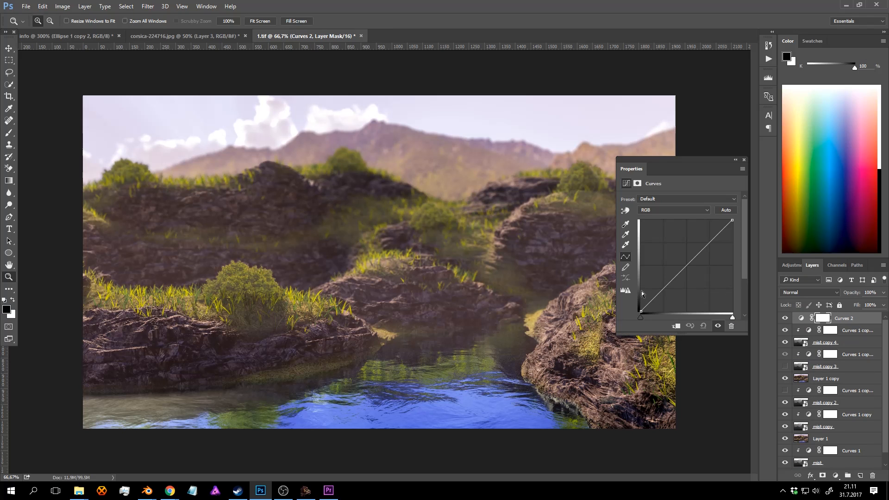
pyautogui.moveTo(700, 254)
pyautogui.mouseDown()
pyautogui.moveTo(692, 283)
pyautogui.moveTo(686, 260)
pyautogui.moveTo(675, 284)
pyautogui.moveTo(699, 250)
pyautogui.mouseUp()
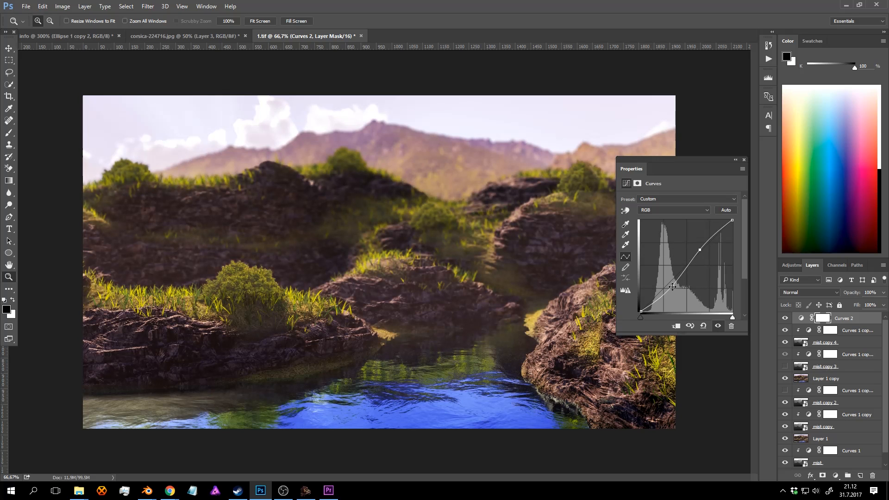
pyautogui.moveTo(673, 287); pyautogui.dragTo(671, 285)
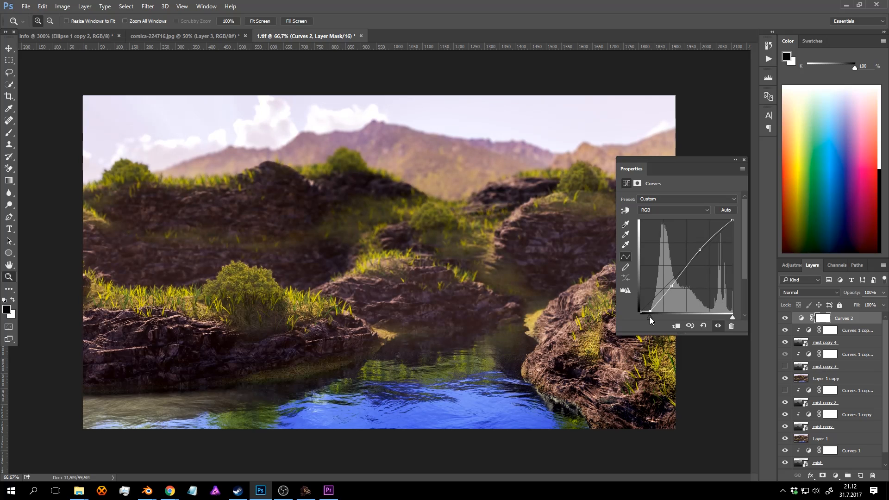
pyautogui.moveTo(672, 286); pyautogui.dragTo(671, 284)
pyautogui.moveTo(645, 316); pyautogui.dragTo(647, 317)
pyautogui.moveTo(700, 250); pyautogui.dragTo(700, 248)
pyautogui.click(745, 160)
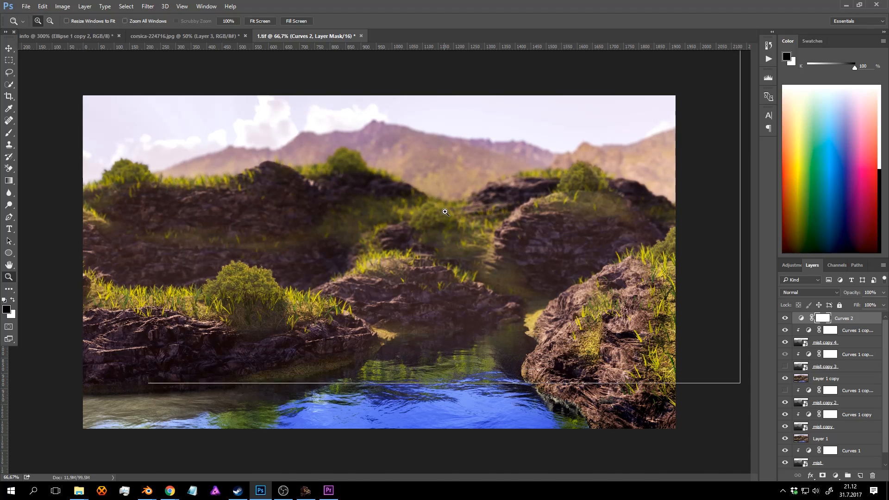
# Examine the graded midground rocks and distant hills at 100% zoom.
pyautogui.click(457, 224)
pyautogui.moveTo(437, 226); pyautogui.dragTo(565, 248)
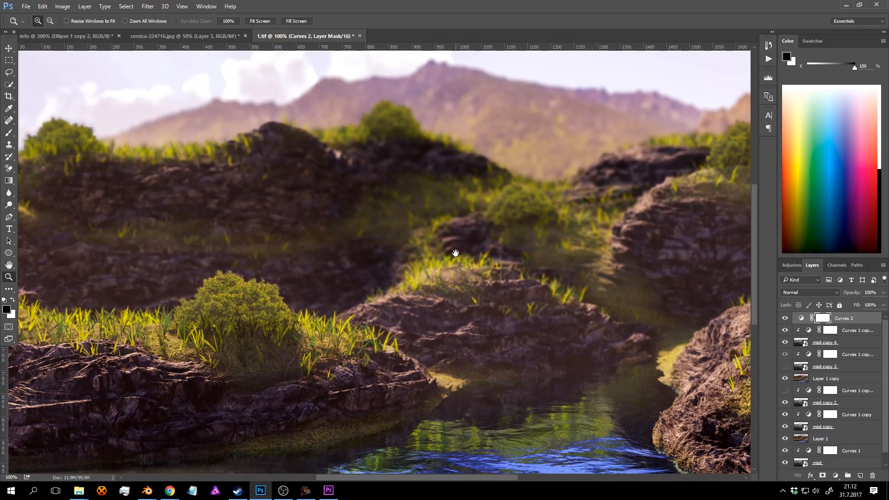
pyautogui.moveTo(455, 253); pyautogui.dragTo(459, 280)
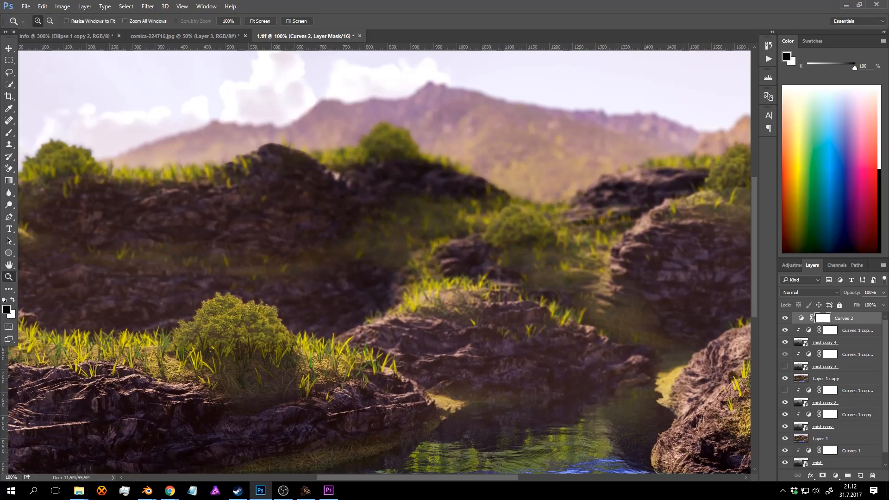